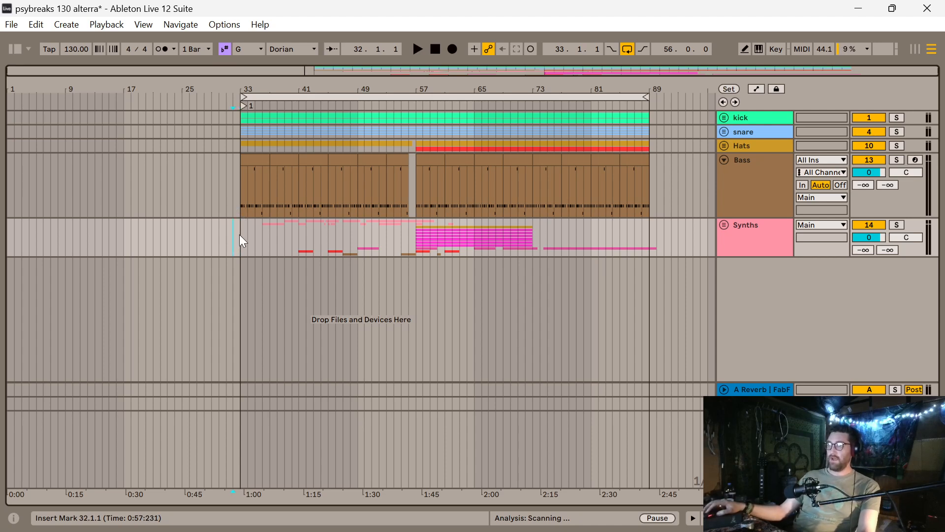
Play the arrangement from bar 33 and unfold the Synths group to look over the tracks inside it
{"action": "left_click", "coordinate": [240, 235]}
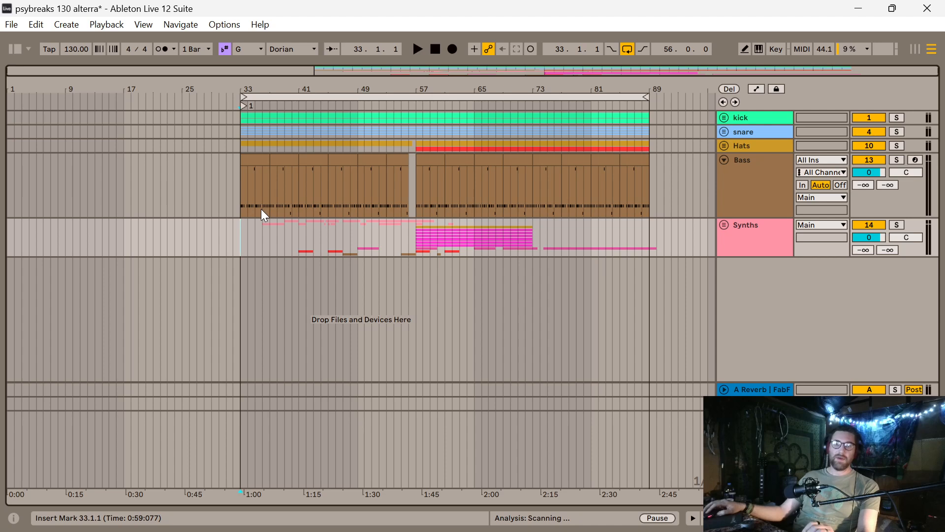
{"action": "key", "text": "space"}
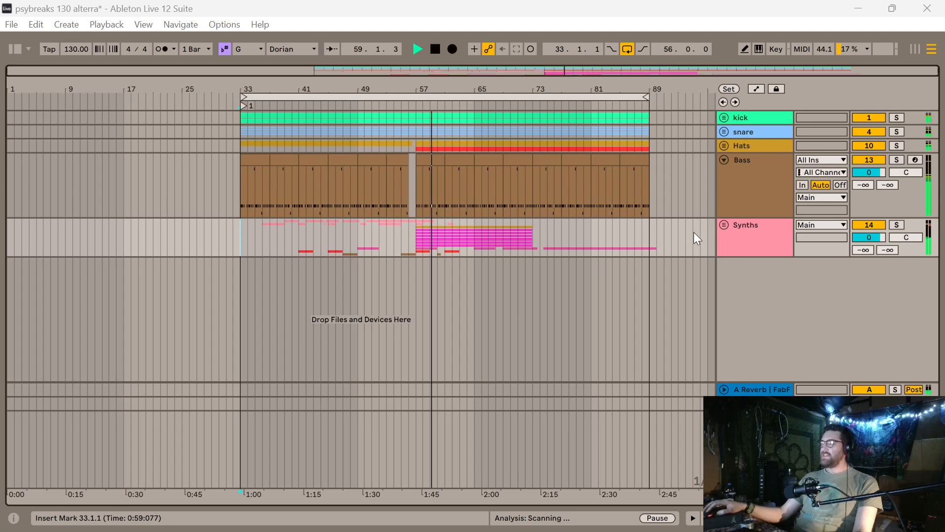
{"action": "left_click", "coordinate": [726, 225]}
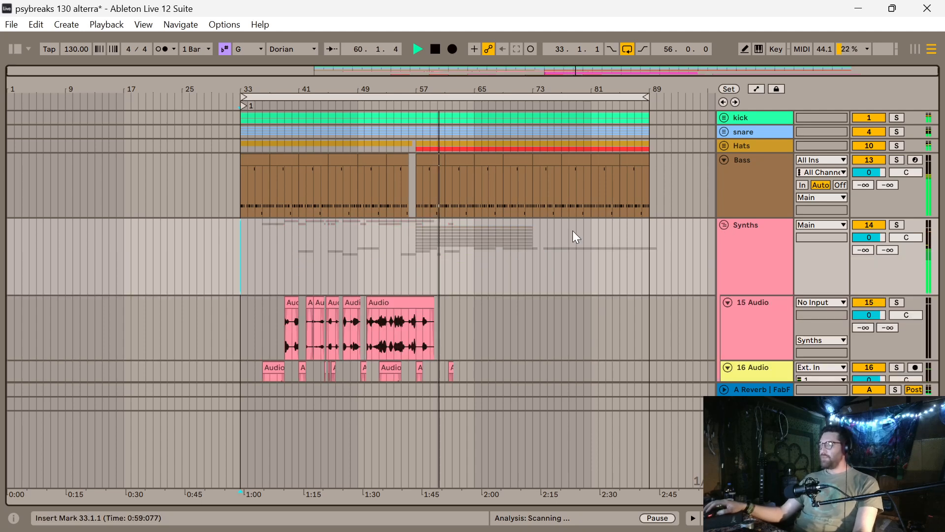
{"action": "scroll", "coordinate": [461, 261], "scroll_direction": "down", "scroll_amount": 10}
{"action": "scroll", "coordinate": [457, 287], "scroll_direction": "down", "scroll_amount": 5}
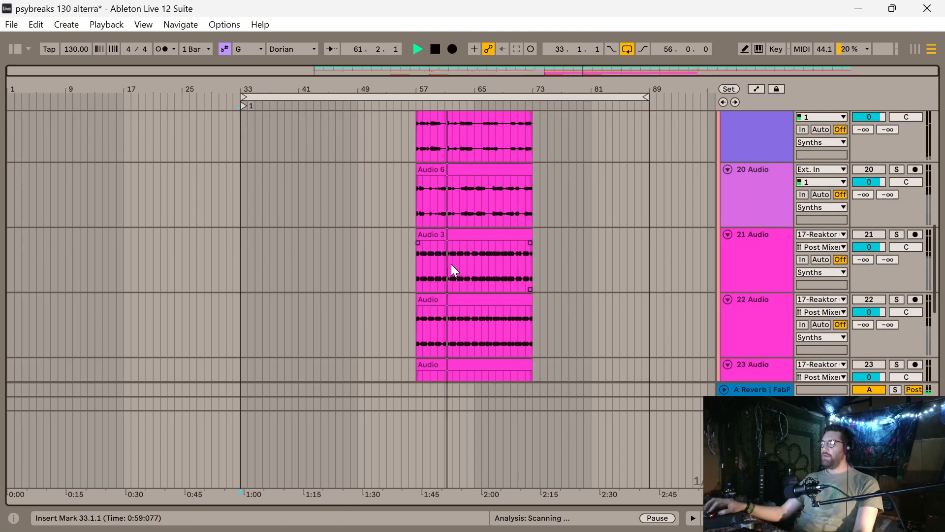
{"action": "scroll", "coordinate": [462, 265], "scroll_direction": "up", "scroll_amount": 8}
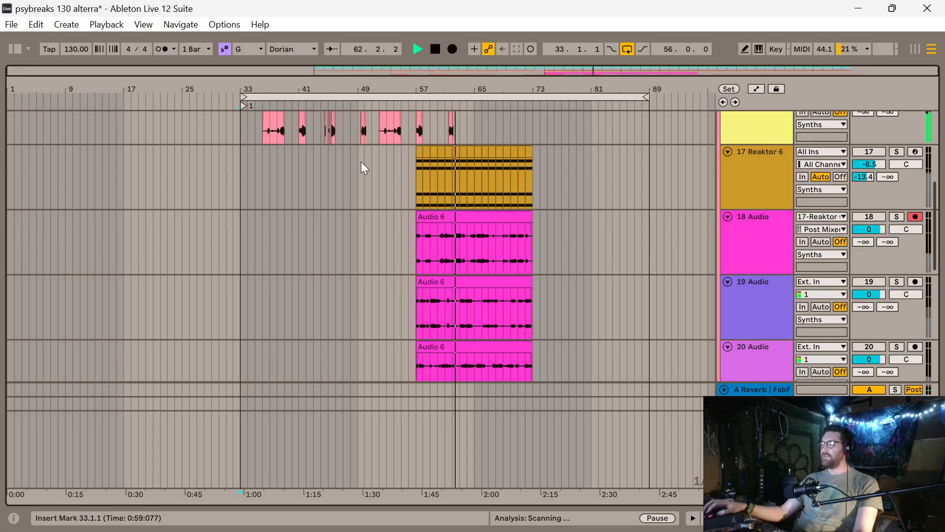
Audition the muted audio tracks 23 and 22 one after the other during playback, muting each again
{"action": "scroll", "coordinate": [460, 297], "scroll_direction": "down", "scroll_amount": 6}
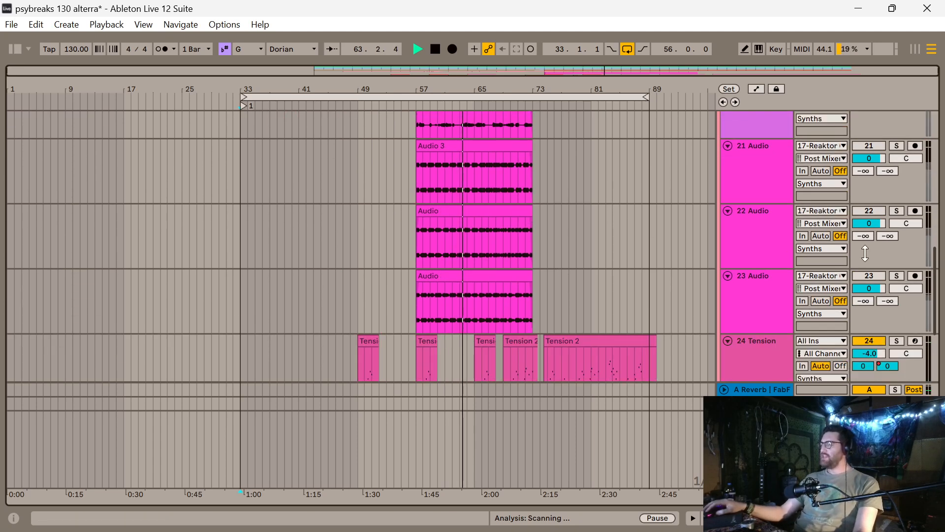
{"action": "left_click", "coordinate": [870, 276]}
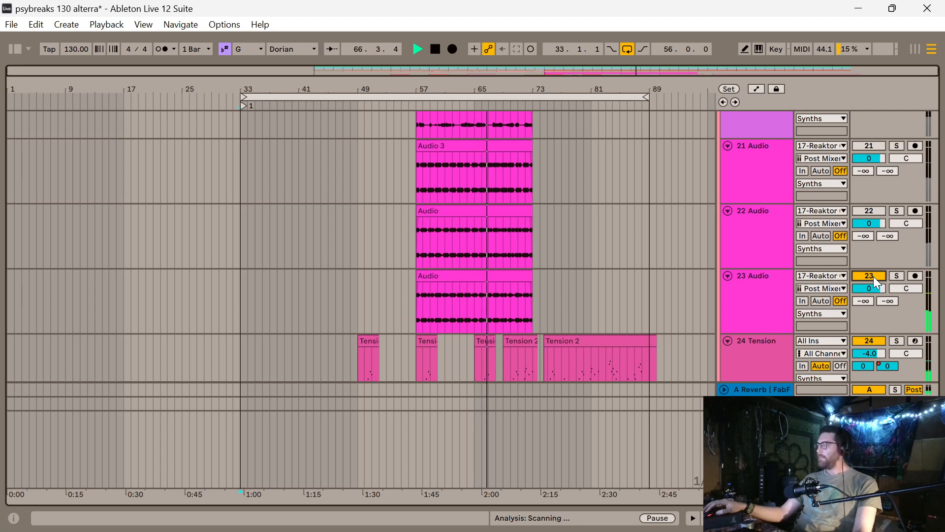
{"action": "left_click", "coordinate": [873, 276]}
{"action": "left_click", "coordinate": [864, 212]}
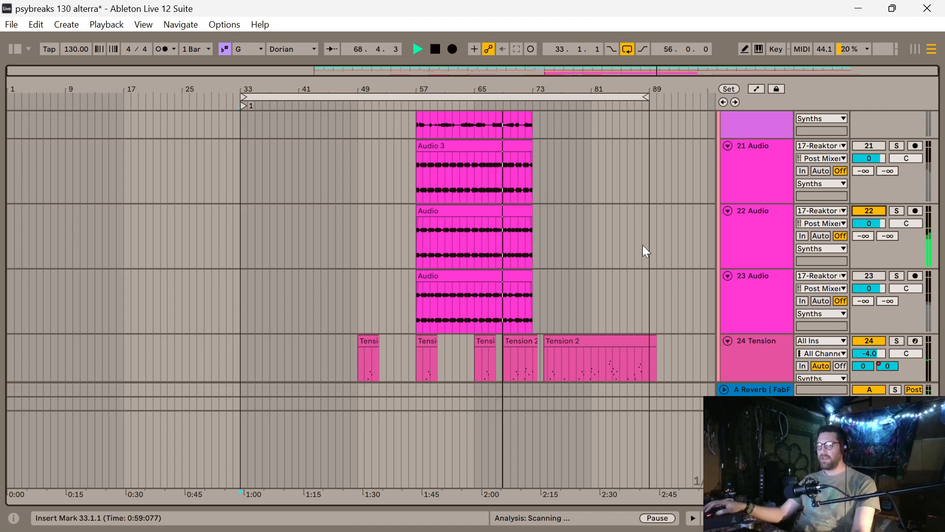
{"action": "left_click", "coordinate": [879, 211]}
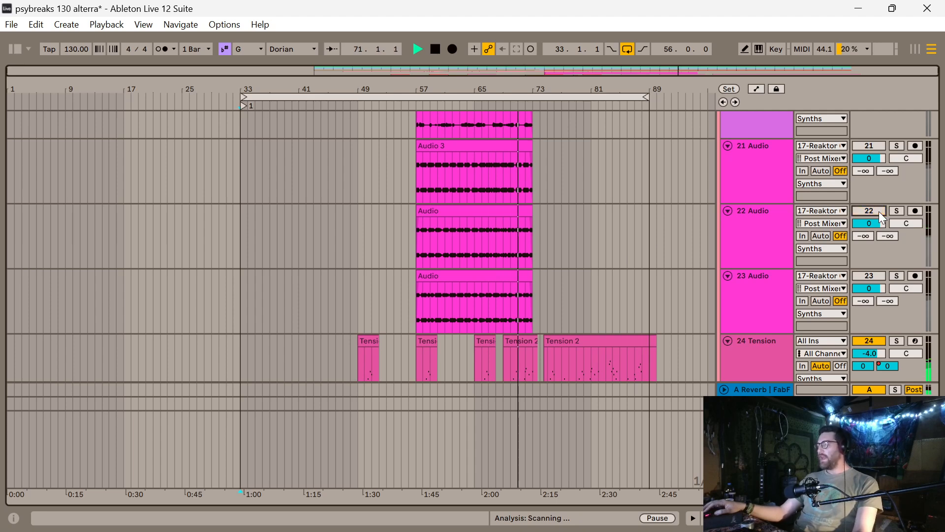
Continue playback from bar 60, audition tracks 21 and 20 one at a time, muting each again, and stop playback
{"action": "left_click", "coordinate": [437, 182]}
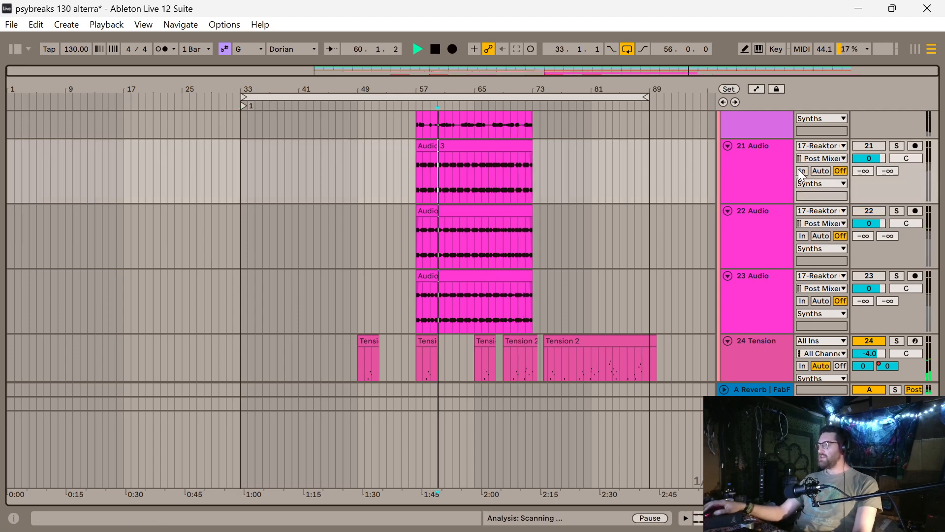
{"action": "left_click", "coordinate": [870, 146]}
{"action": "scroll", "coordinate": [493, 246], "scroll_direction": "up", "scroll_amount": 5}
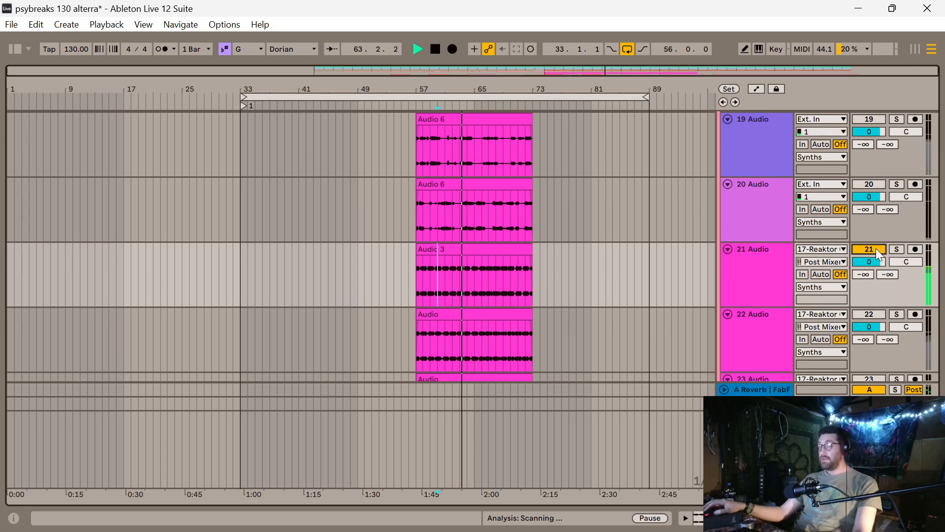
{"action": "left_click", "coordinate": [876, 248]}
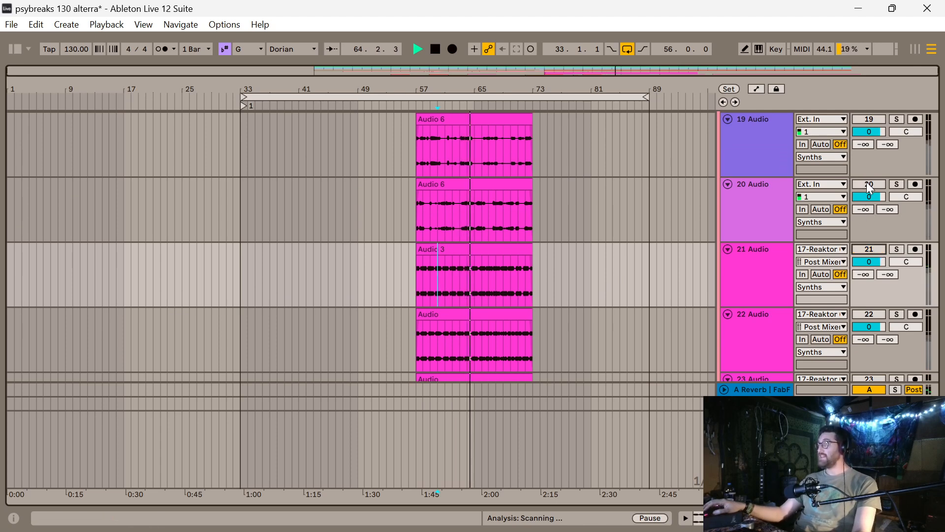
{"action": "left_click", "coordinate": [866, 182]}
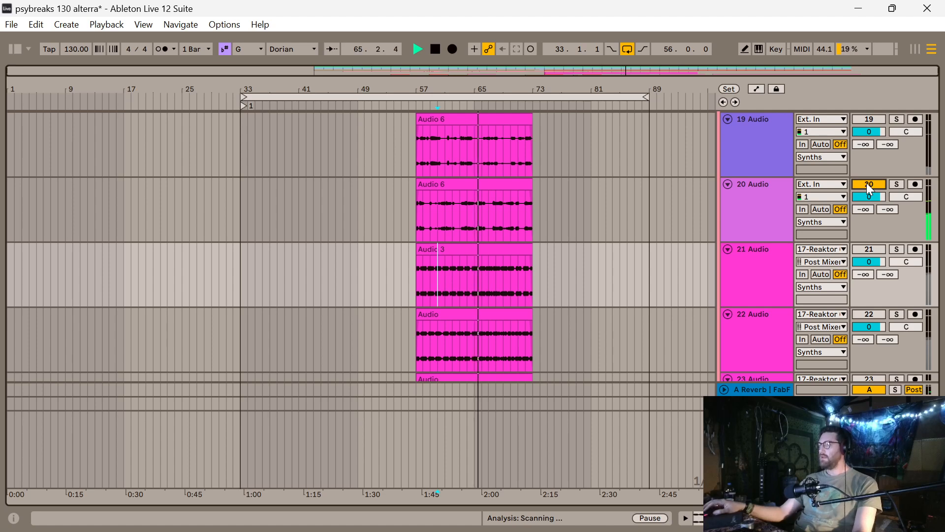
{"action": "left_click", "coordinate": [867, 183]}
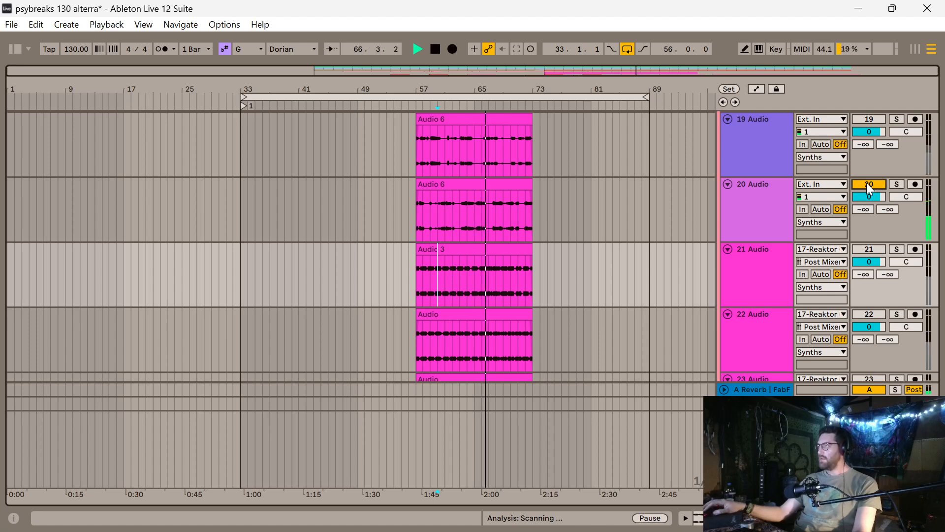
{"action": "key", "text": "space"}
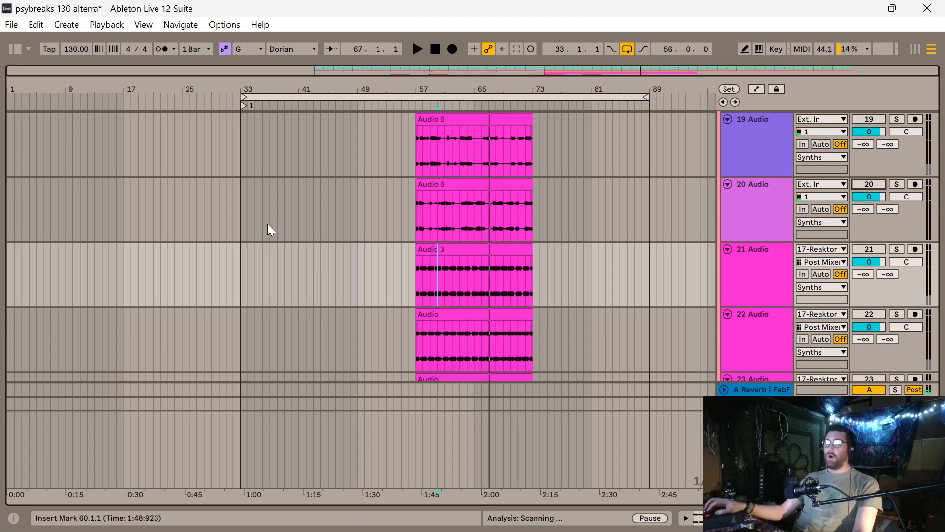
Play the arrangement from bar 33 with the Tension and Serum tracks in view, stopping at about bar 40
{"action": "left_click", "coordinate": [244, 209]}
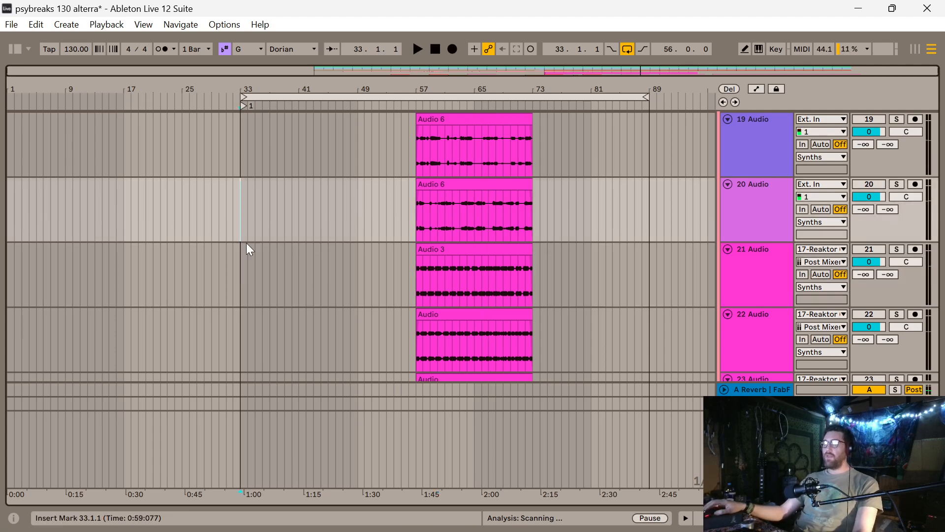
{"action": "scroll", "coordinate": [335, 214], "scroll_direction": "down", "scroll_amount": 5}
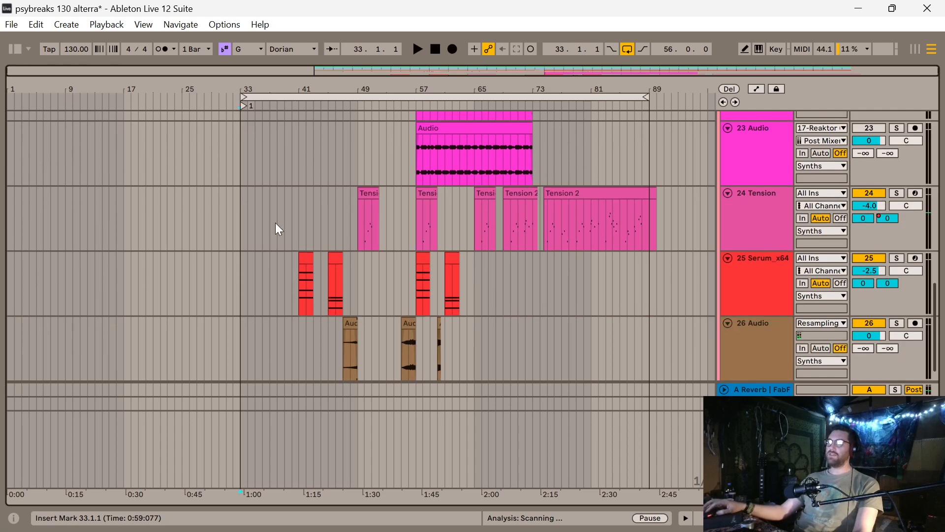
{"action": "left_click", "coordinate": [239, 150]}
{"action": "key", "text": "space"}
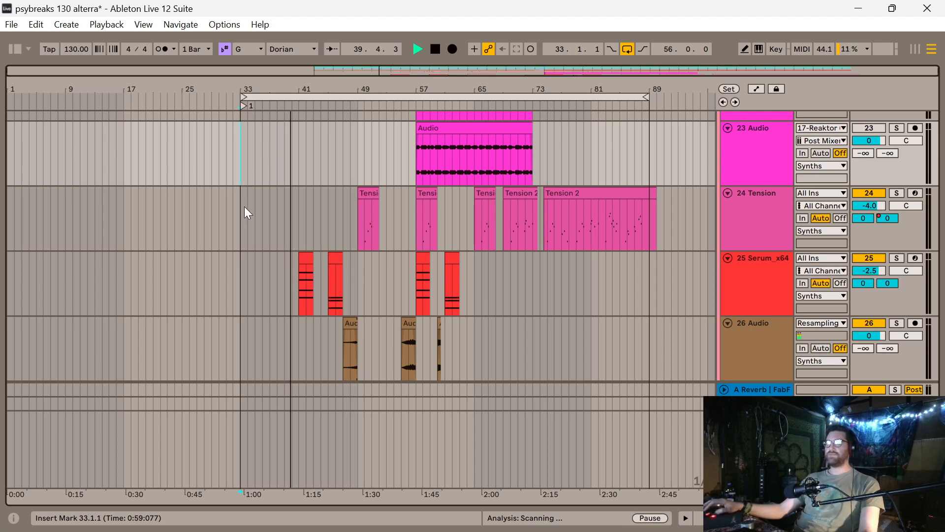
{"action": "key", "text": "space"}
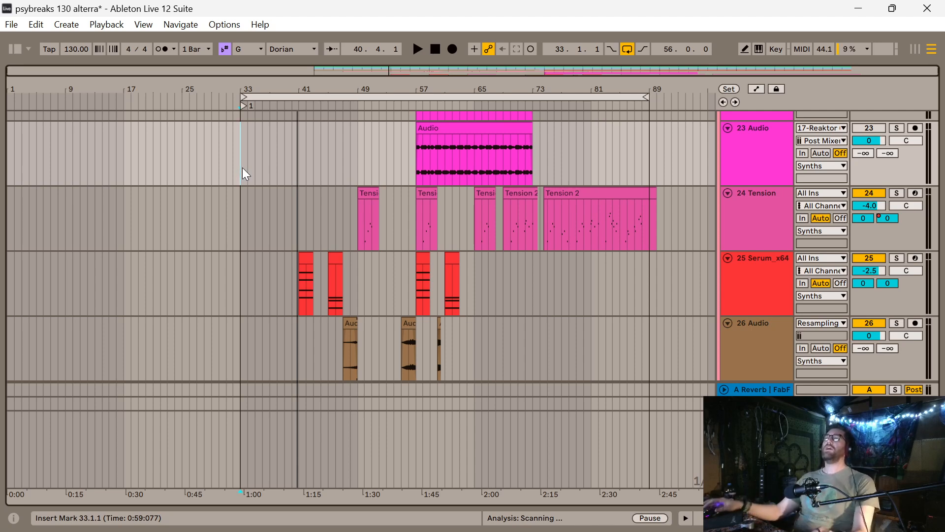
Return to bar 33, look over the last Synths tracks and listen until the first Serum clip starts at bar 41
{"action": "left_click", "coordinate": [242, 168]}
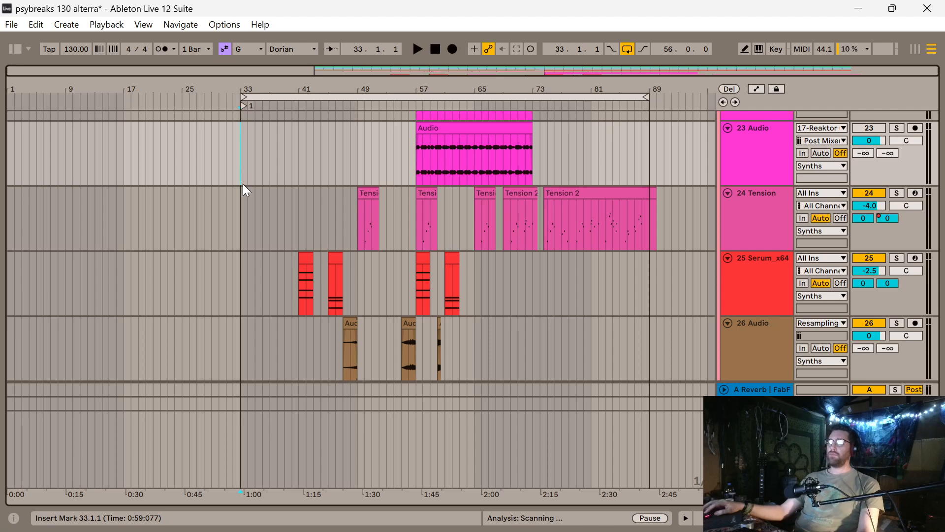
{"action": "scroll", "coordinate": [320, 222], "scroll_direction": "down", "scroll_amount": 1}
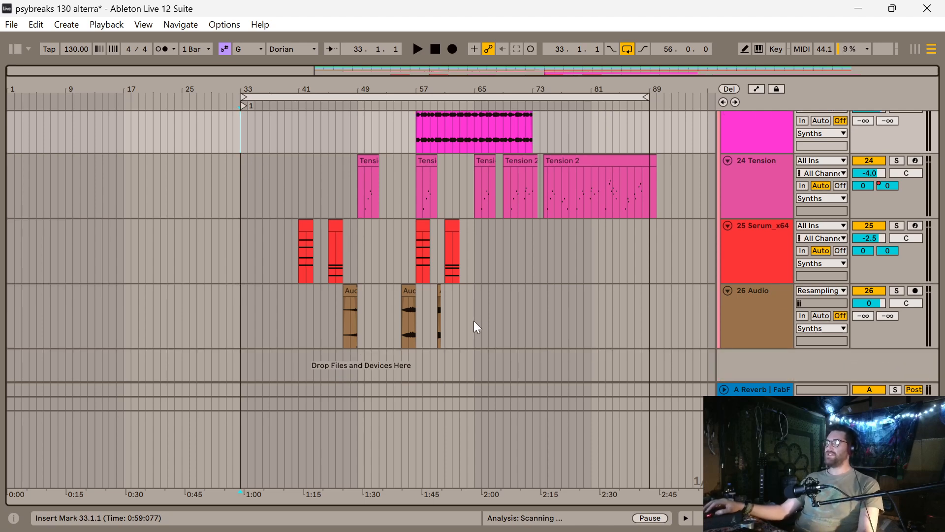
{"action": "scroll", "coordinate": [362, 240], "scroll_direction": "up", "scroll_amount": 4}
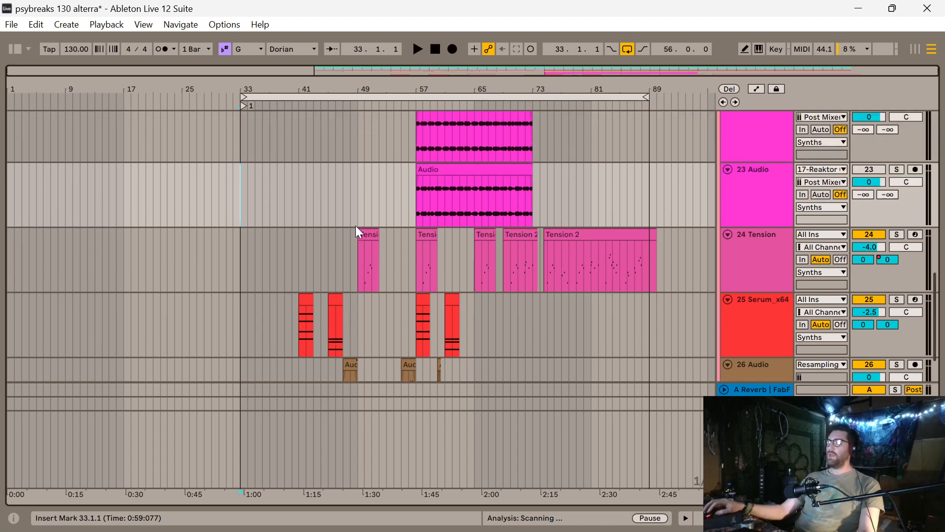
{"action": "scroll", "coordinate": [360, 274], "scroll_direction": "down", "scroll_amount": 4}
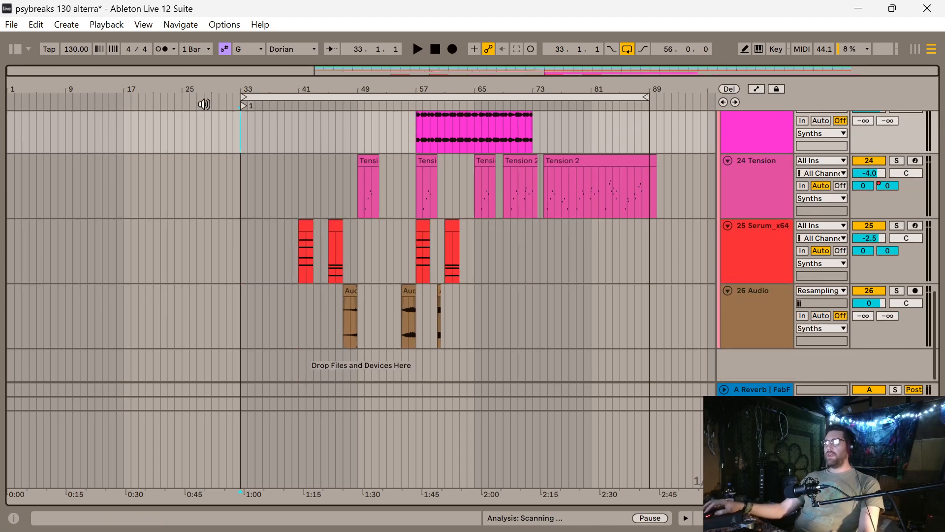
{"action": "key", "text": "space"}
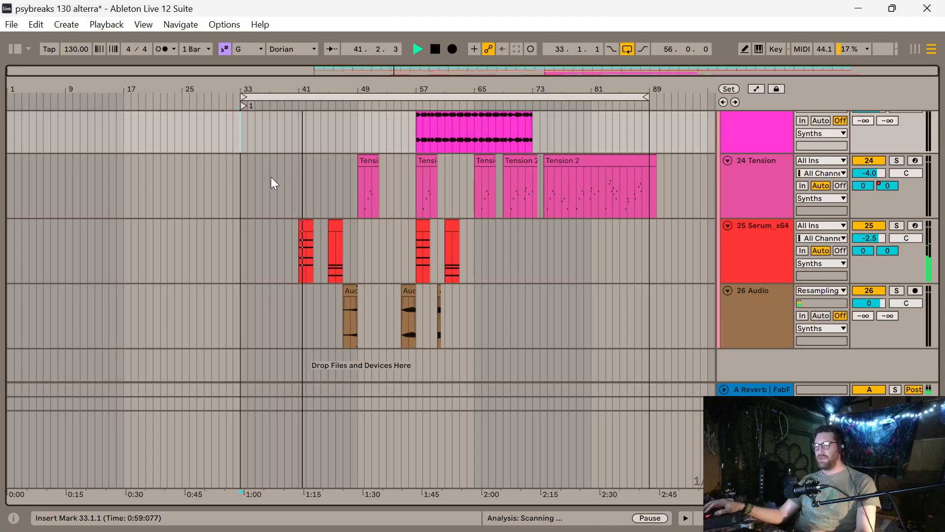
{"action": "key", "text": "space"}
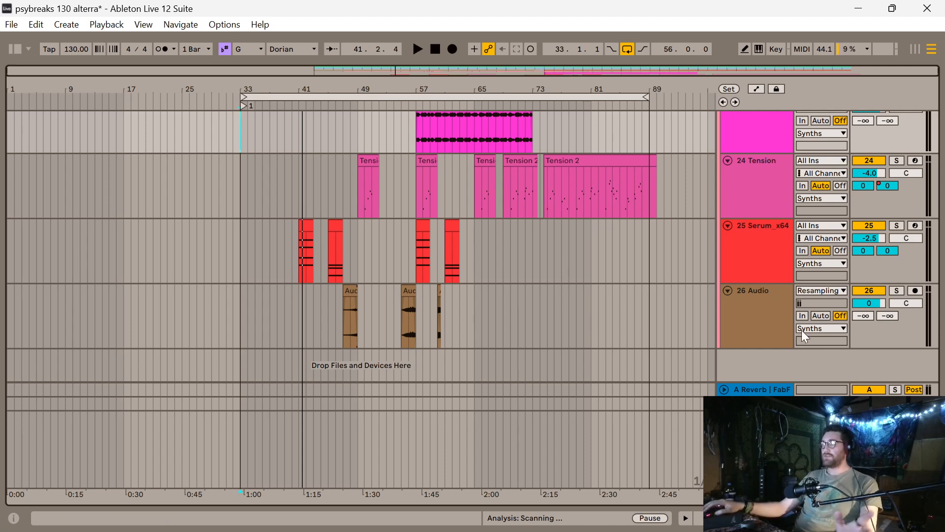
Insert a new MIDI track directly below track 26 Audio in the Synths group and show the browser
{"action": "left_click", "coordinate": [770, 317]}
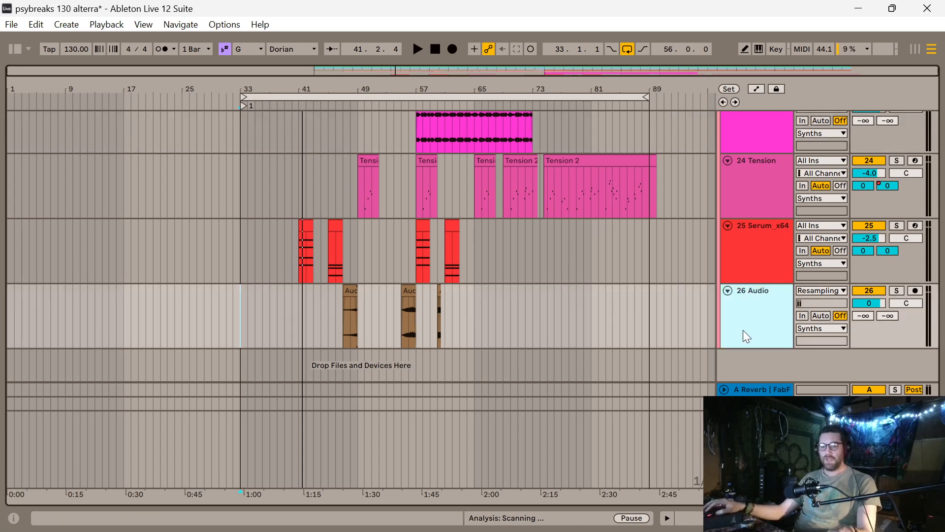
{"action": "key", "text": "ctrl+shift+t"}
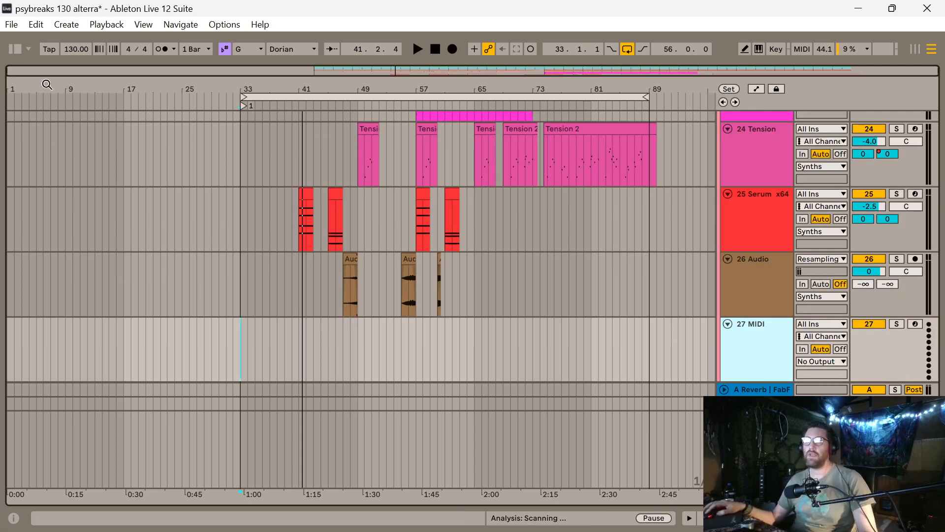
{"action": "left_click", "coordinate": [16, 48]}
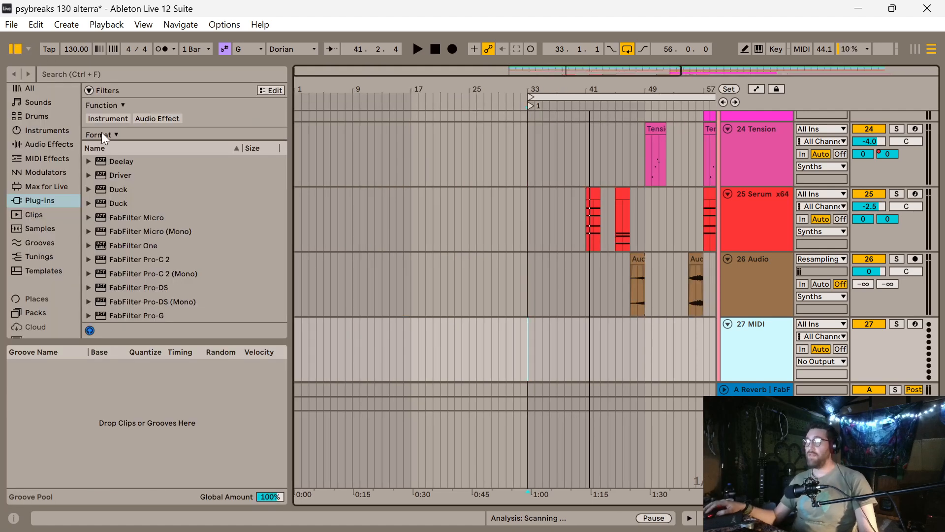
Enlarge the plug-in browser's filter area so that all the tags of the Plugins group show
{"action": "scroll", "coordinate": [147, 124], "scroll_direction": "down", "scroll_amount": 6}
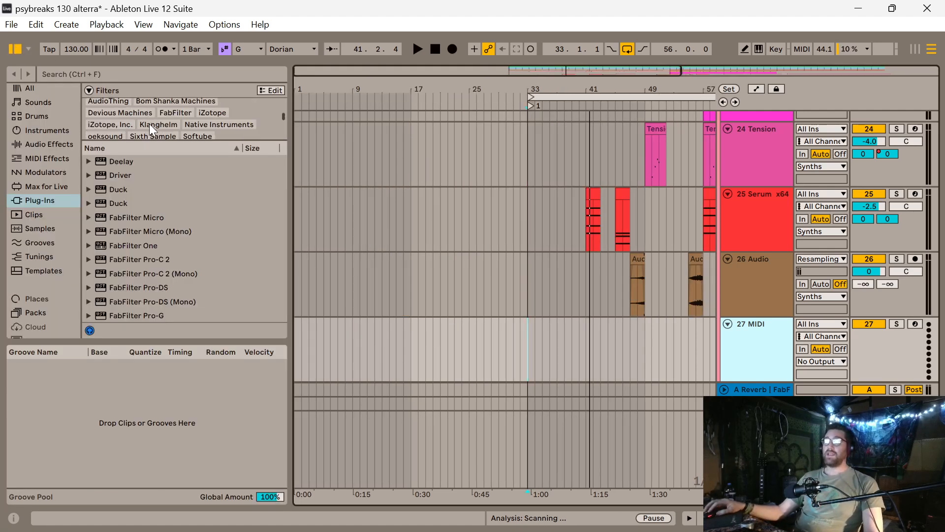
{"action": "scroll", "coordinate": [155, 131], "scroll_direction": "down", "scroll_amount": 3}
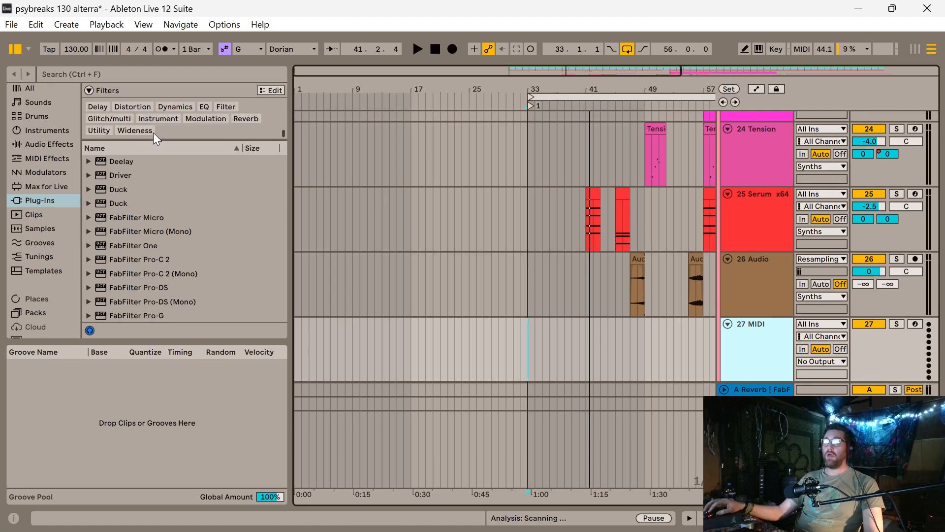
{"action": "left_click", "coordinate": [170, 139]}
{"action": "left_click_drag", "start_coordinate": [169, 139], "coordinate": [175, 155]}
{"action": "scroll", "coordinate": [164, 120], "scroll_direction": "down", "scroll_amount": 1}
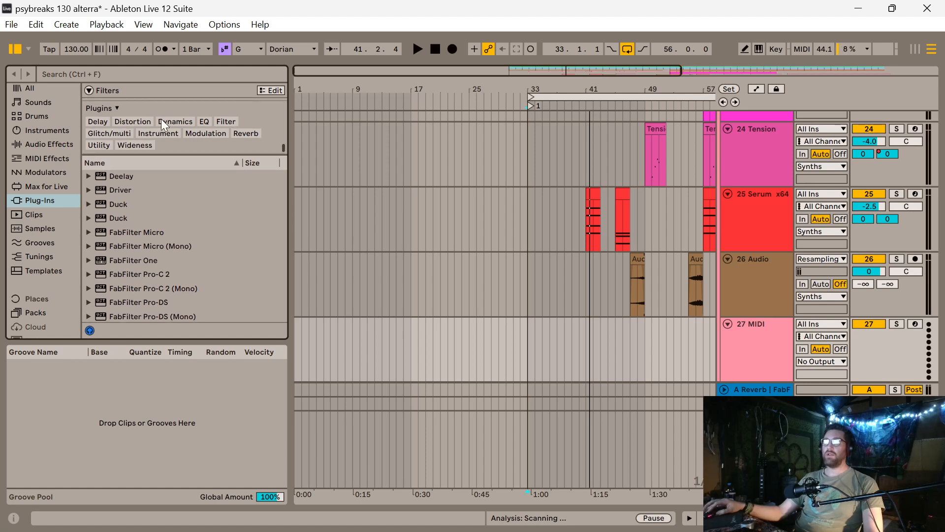
Browse the plug-ins tagged Instrument and those tagged Glitch/multi
{"action": "left_click", "coordinate": [117, 206]}
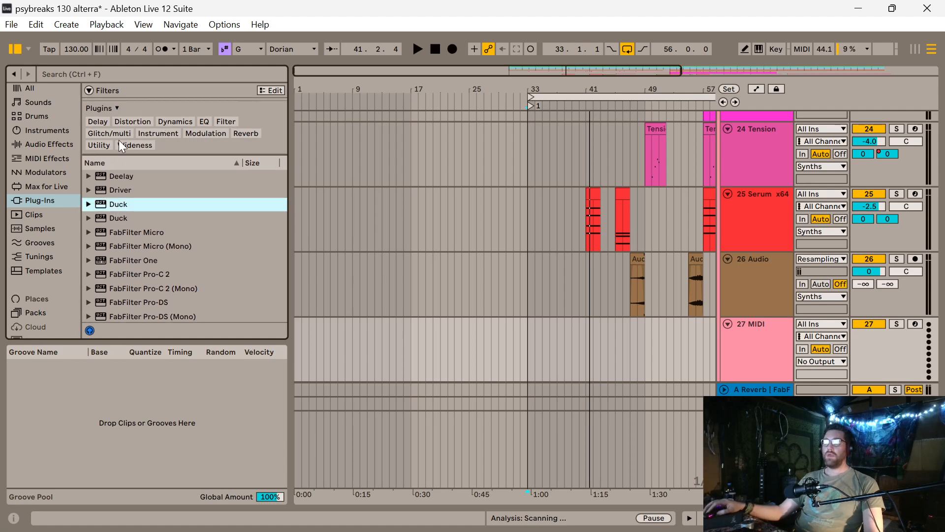
{"action": "left_click", "coordinate": [147, 133]}
{"action": "scroll", "coordinate": [158, 259], "scroll_direction": "down", "scroll_amount": 1}
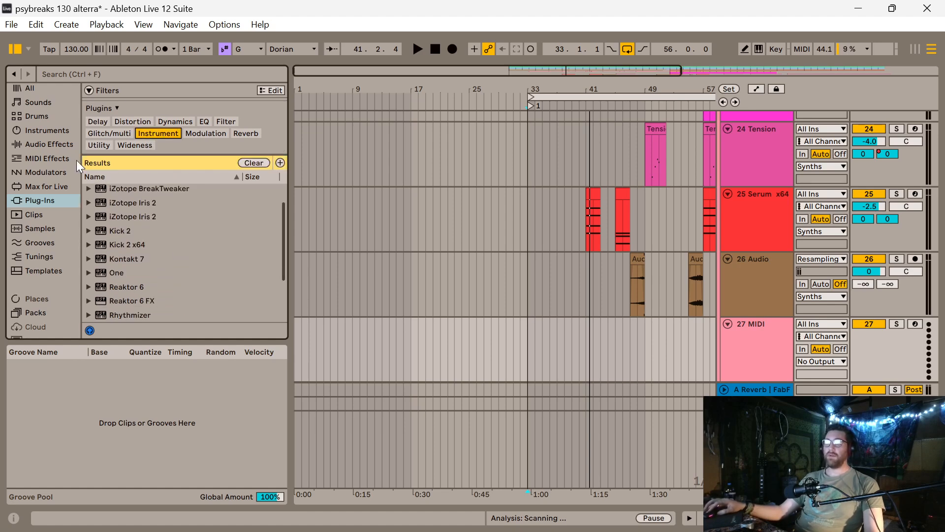
{"action": "scroll", "coordinate": [106, 186], "scroll_direction": "up", "scroll_amount": 1}
{"action": "left_click", "coordinate": [107, 131]}
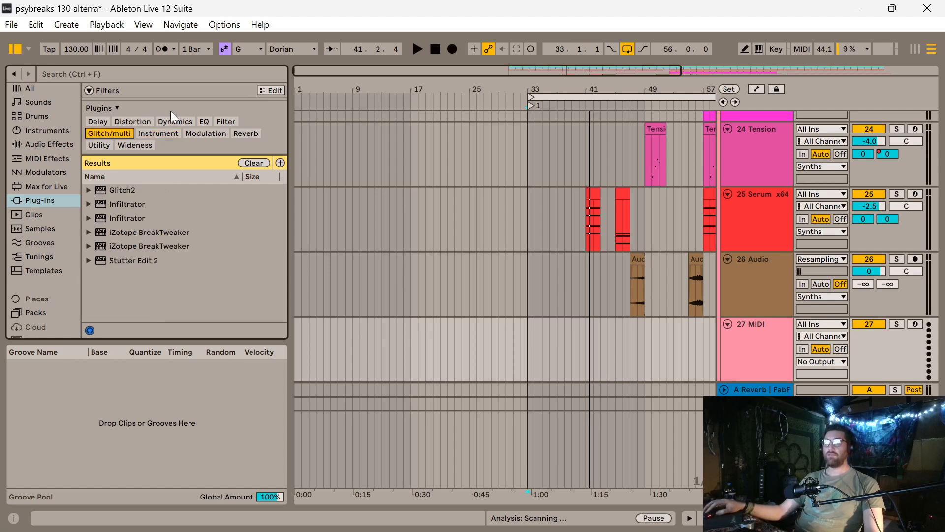
Look through the plug-ins tagged Modulation, Filter and Delay for something suitable for the new track
{"action": "left_click", "coordinate": [209, 136]}
{"action": "scroll", "coordinate": [155, 256], "scroll_direction": "down", "scroll_amount": 3}
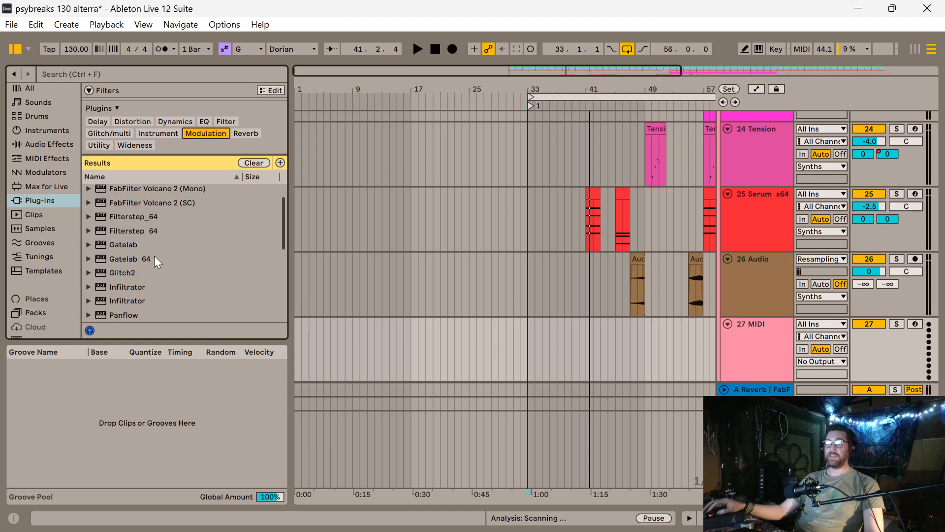
{"action": "scroll", "coordinate": [171, 274], "scroll_direction": "down", "scroll_amount": 2}
{"action": "scroll", "coordinate": [157, 270], "scroll_direction": "up", "scroll_amount": 5}
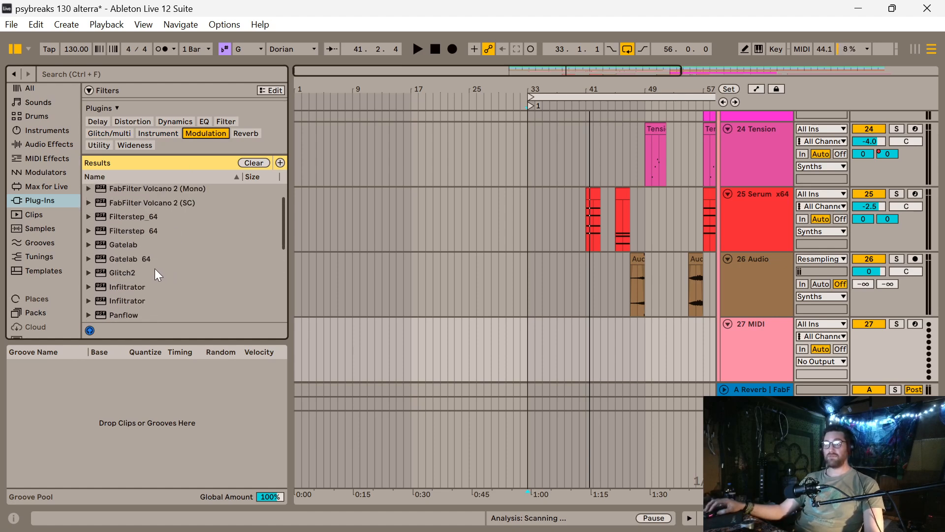
{"action": "scroll", "coordinate": [143, 256], "scroll_direction": "down", "scroll_amount": 10}
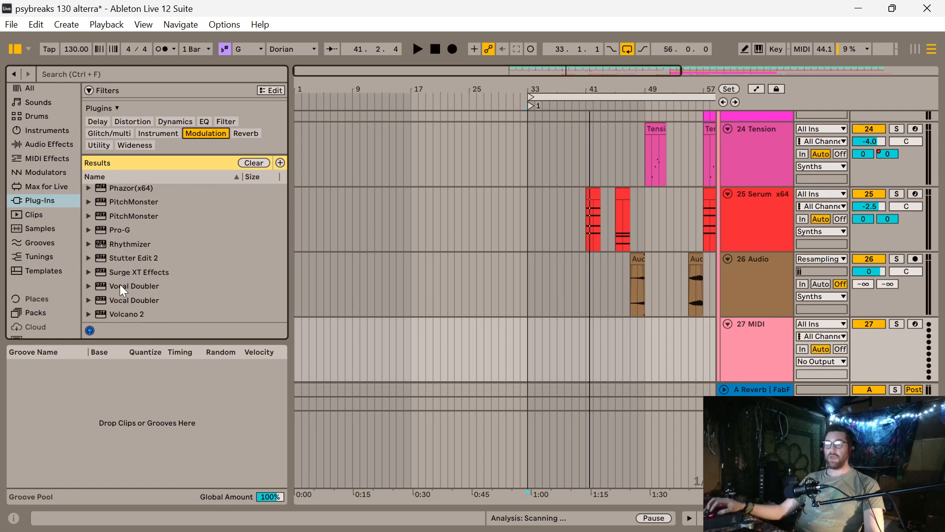
{"action": "scroll", "coordinate": [128, 285], "scroll_direction": "up", "scroll_amount": 10}
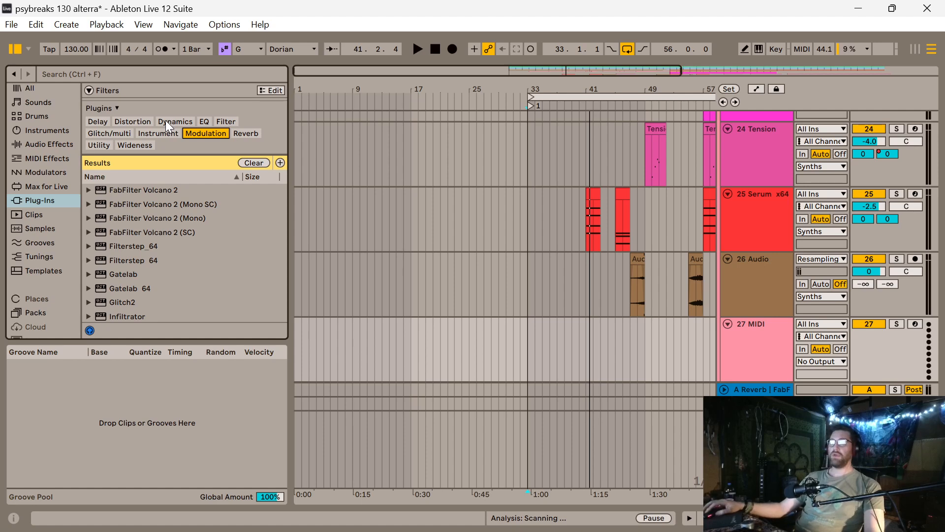
{"action": "left_click", "coordinate": [225, 122]}
{"action": "scroll", "coordinate": [147, 287], "scroll_direction": "down", "scroll_amount": 1}
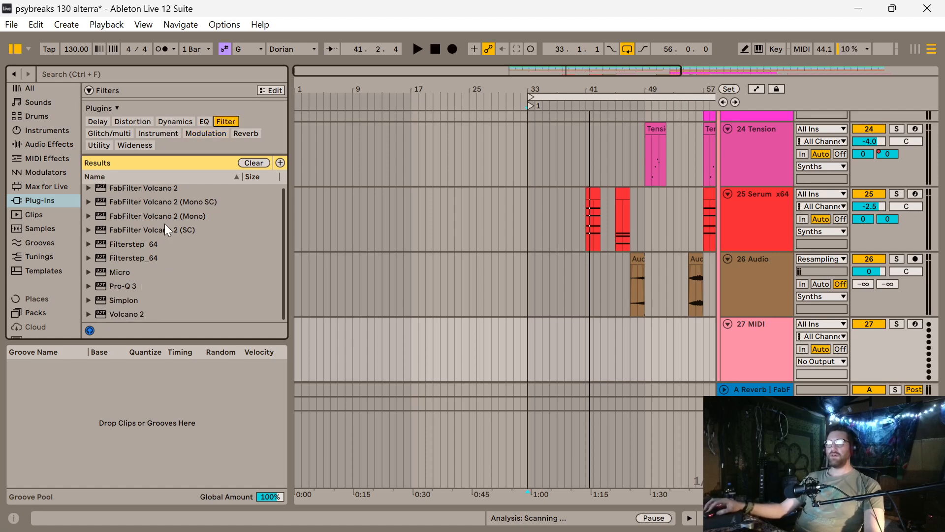
{"action": "left_click", "coordinate": [96, 122]}
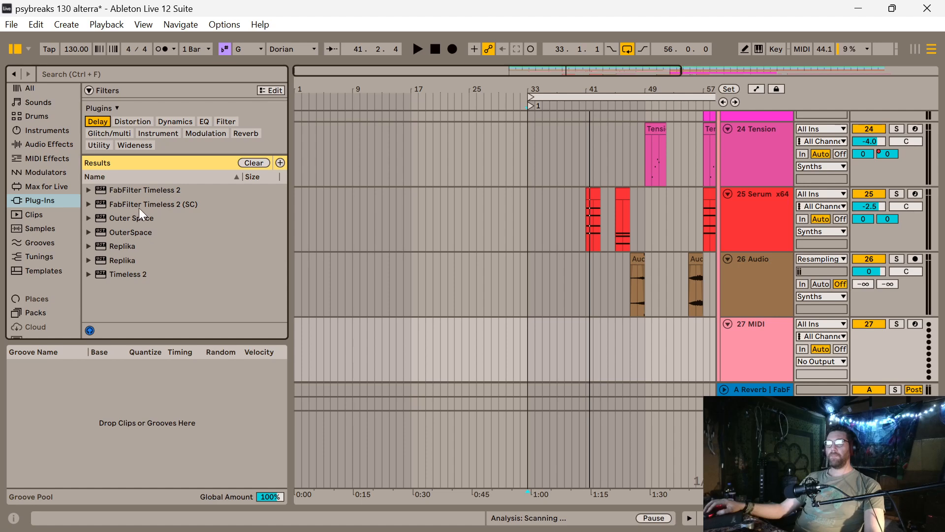
Filter the plug-ins by Instrument, load Surge XT onto track 27 and close its plug-in window
{"action": "left_click", "coordinate": [163, 133]}
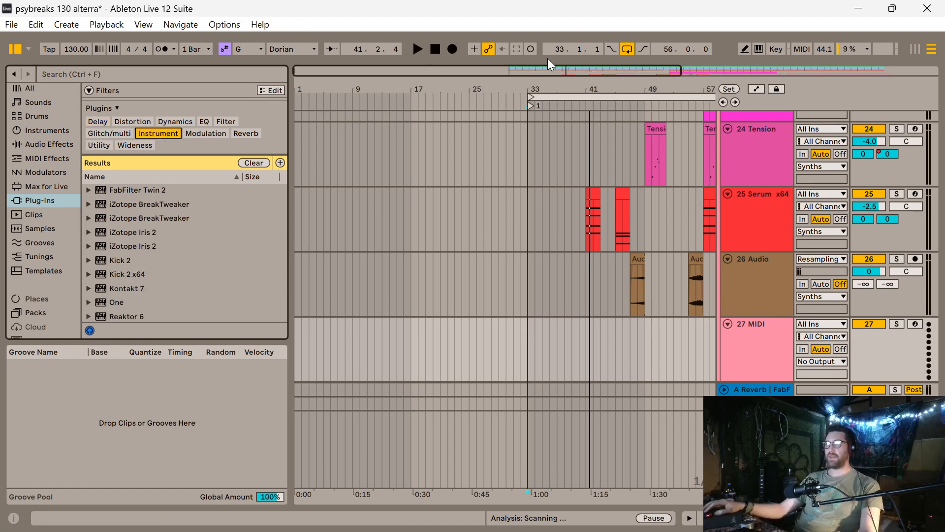
{"action": "scroll", "coordinate": [163, 244], "scroll_direction": "down", "scroll_amount": 5}
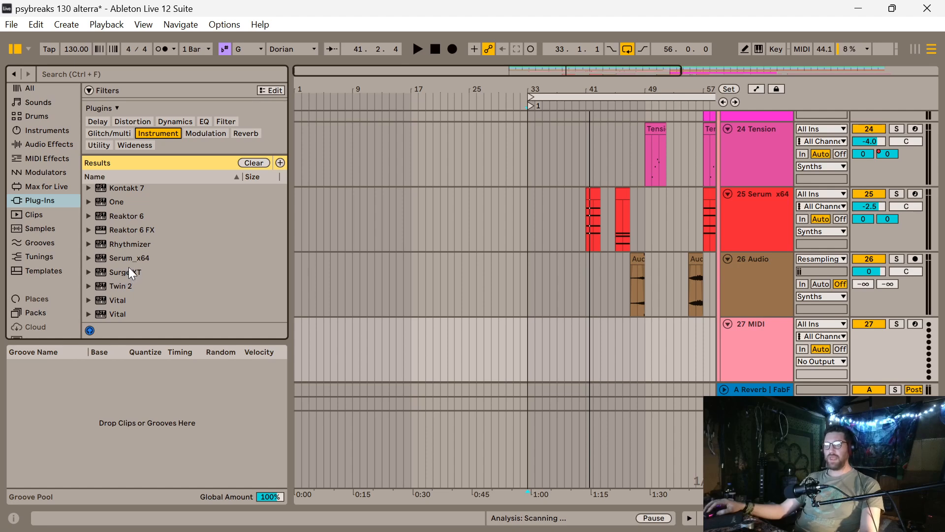
{"action": "double_click", "coordinate": [132, 270]}
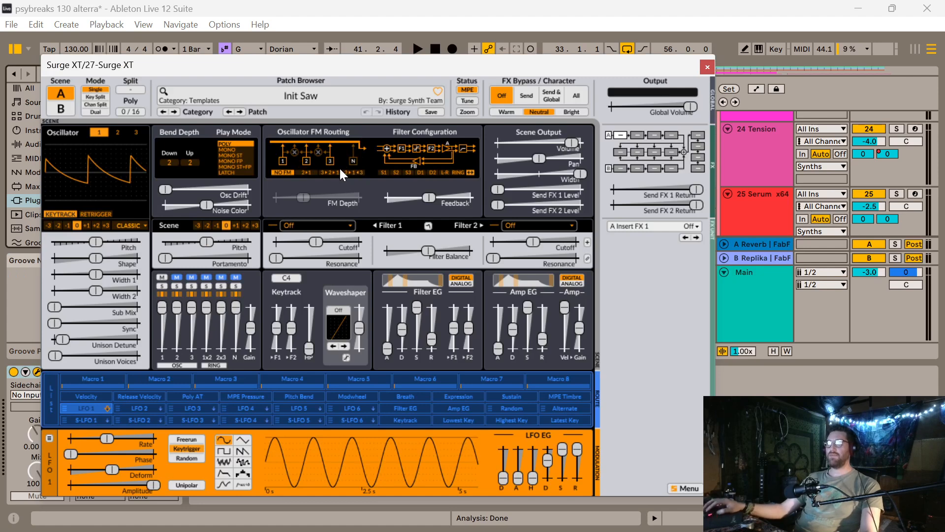
{"action": "left_click_drag", "start_coordinate": [330, 67], "coordinate": [334, 45]}
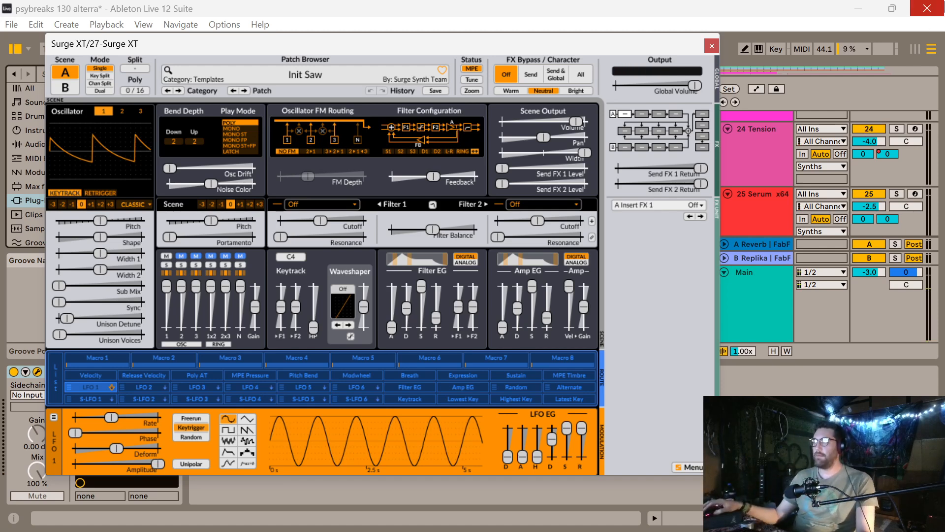
{"action": "left_click_drag", "start_coordinate": [664, 42], "coordinate": [704, 49]}
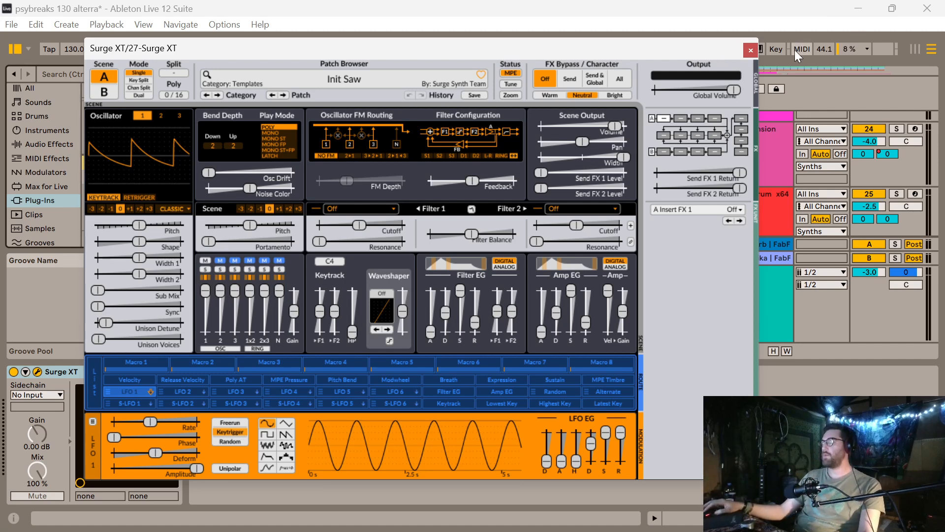
{"action": "left_click", "coordinate": [750, 50]}
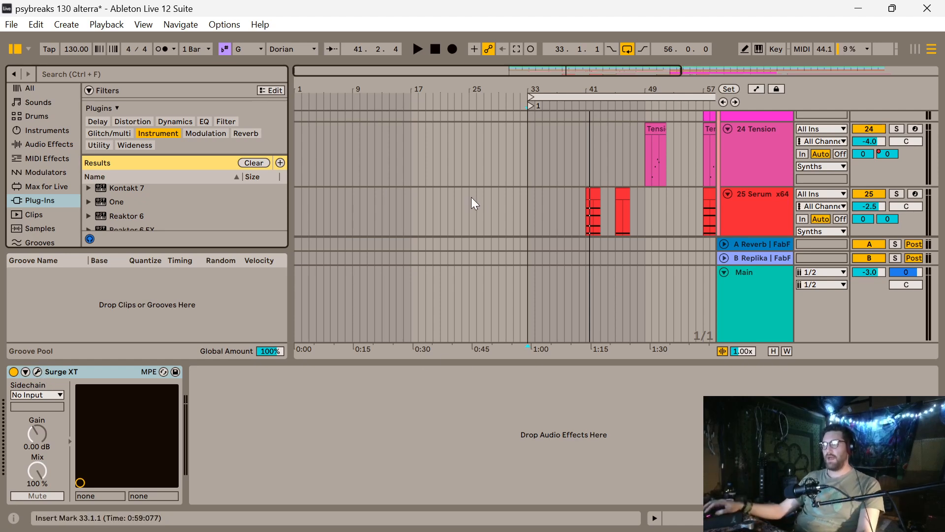
Create an empty two-bar MIDI clip from bar 33 to bar 35 on the 27 Surge XT track
{"action": "scroll", "coordinate": [731, 202], "scroll_direction": "down", "scroll_amount": 2}
{"action": "scroll", "coordinate": [657, 196], "scroll_direction": "down", "scroll_amount": 4}
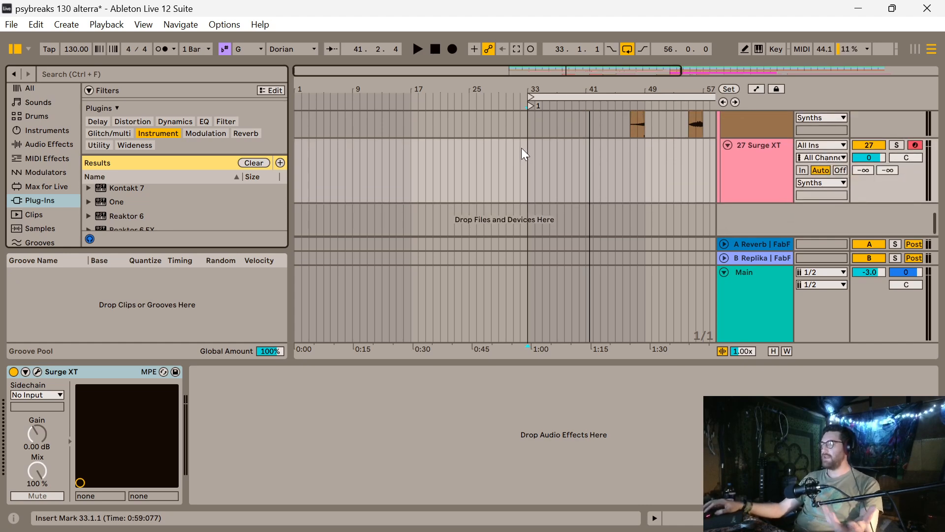
{"action": "left_click_drag", "start_coordinate": [529, 149], "coordinate": [542, 152]}
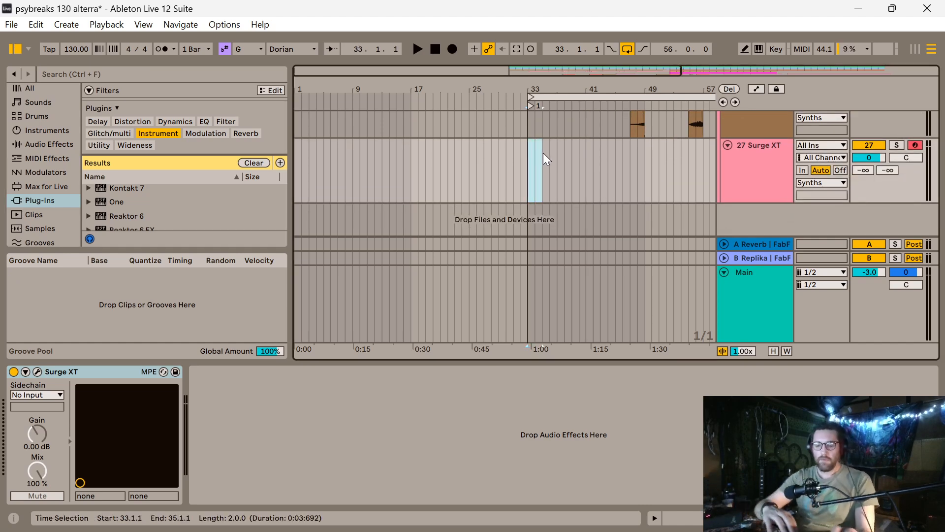
{"action": "key", "text": "ctrl+shift+m"}
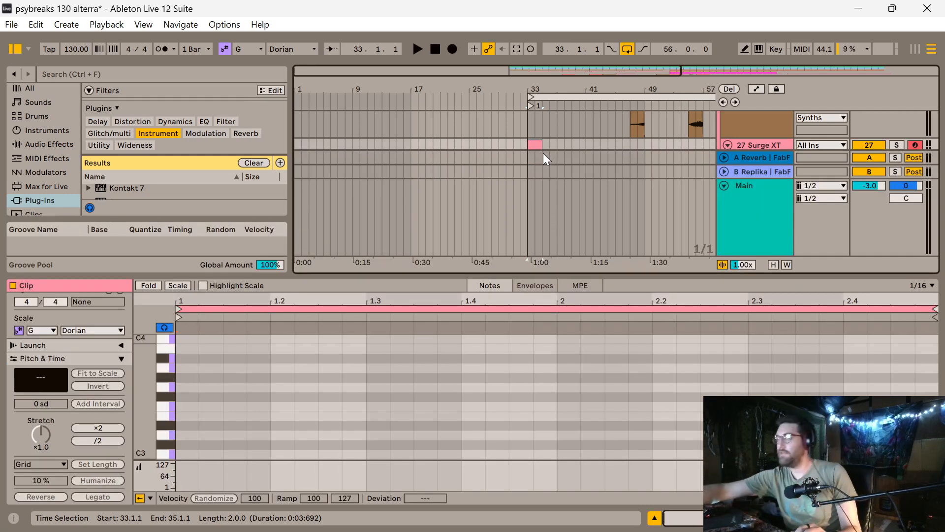
Draw a G0 note lasting the full two bars of the new clip and close the clip editor
{"action": "scroll", "coordinate": [347, 385], "scroll_direction": "down", "scroll_amount": 3}
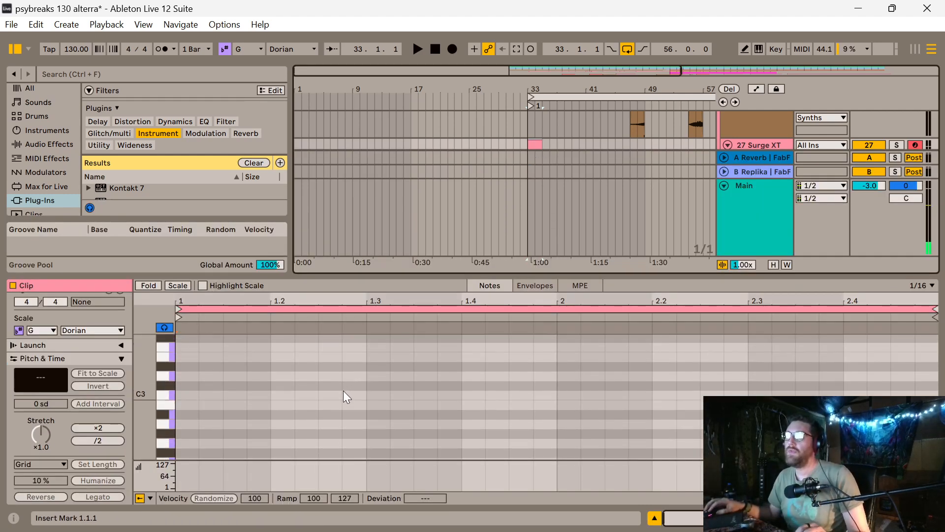
{"action": "scroll", "coordinate": [344, 391], "scroll_direction": "down", "scroll_amount": 5}
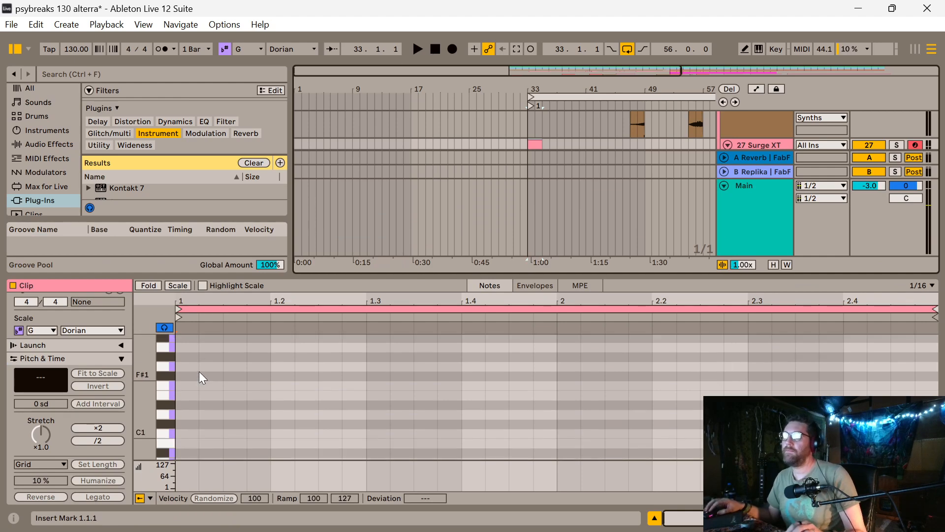
{"action": "scroll", "coordinate": [197, 379], "scroll_direction": "down", "scroll_amount": 2}
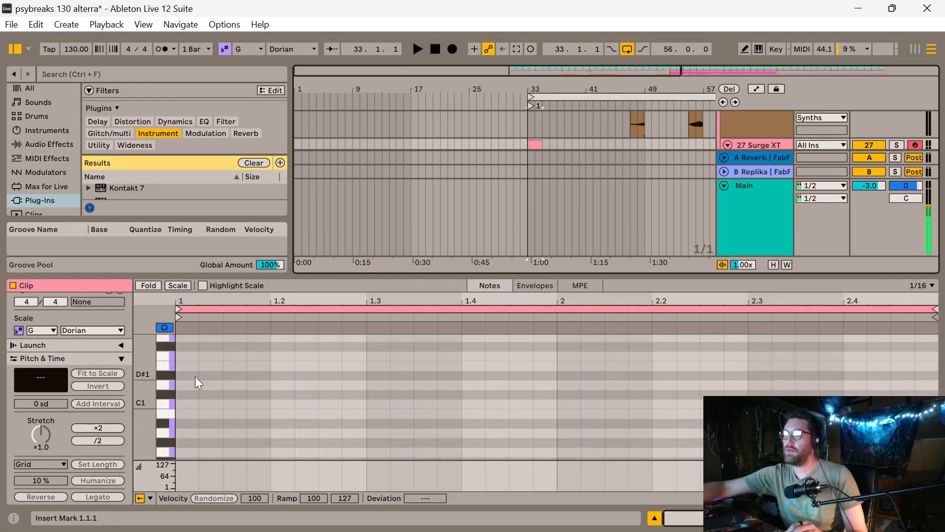
{"action": "key", "text": "b"}
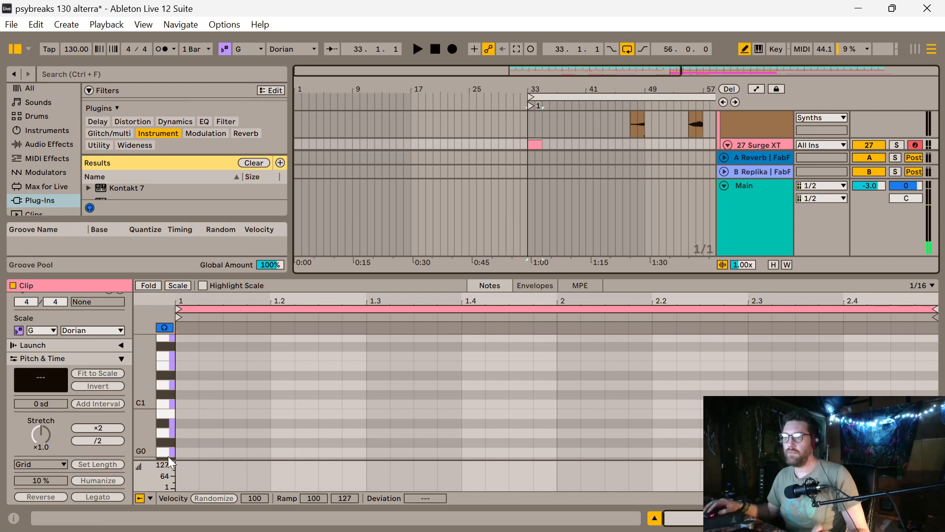
{"action": "left_click", "coordinate": [195, 451]}
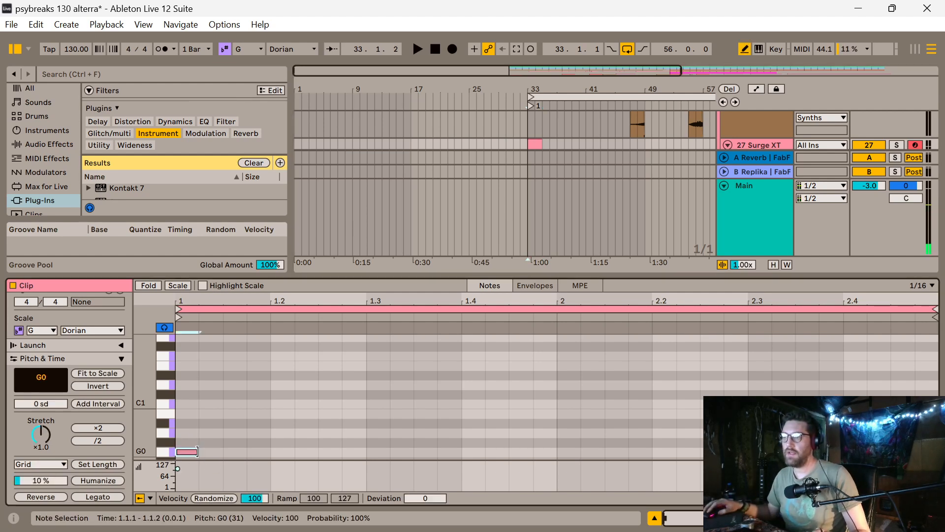
{"action": "left_click_drag", "start_coordinate": [197, 451], "coordinate": [919, 451]}
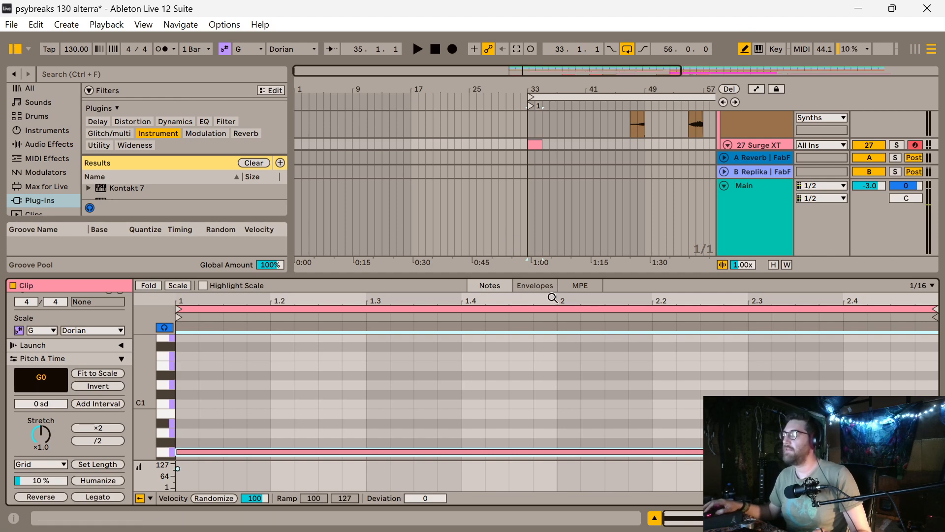
{"action": "double_click", "coordinate": [557, 278]}
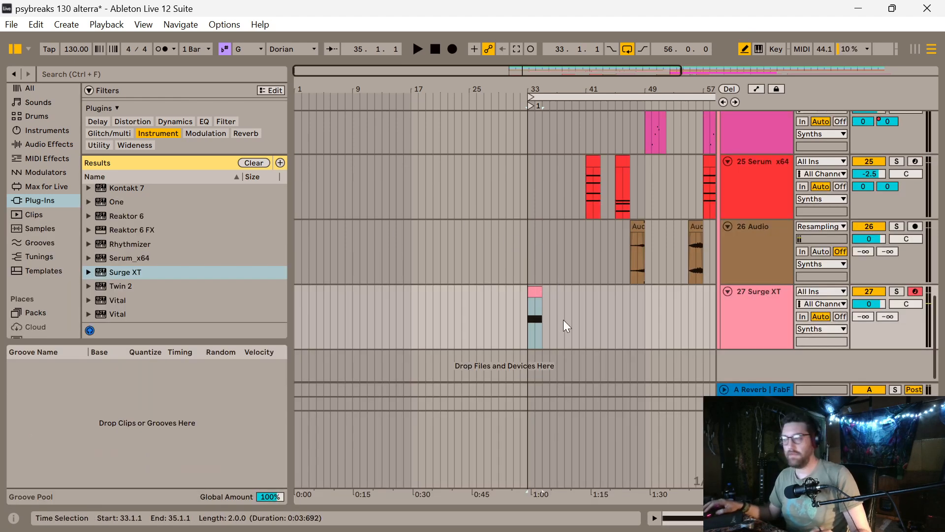
Duplicate the two-bar Surge XT clip repeatedly along its track from bar 35 up to bar 73
{"action": "left_click", "coordinate": [540, 290]}
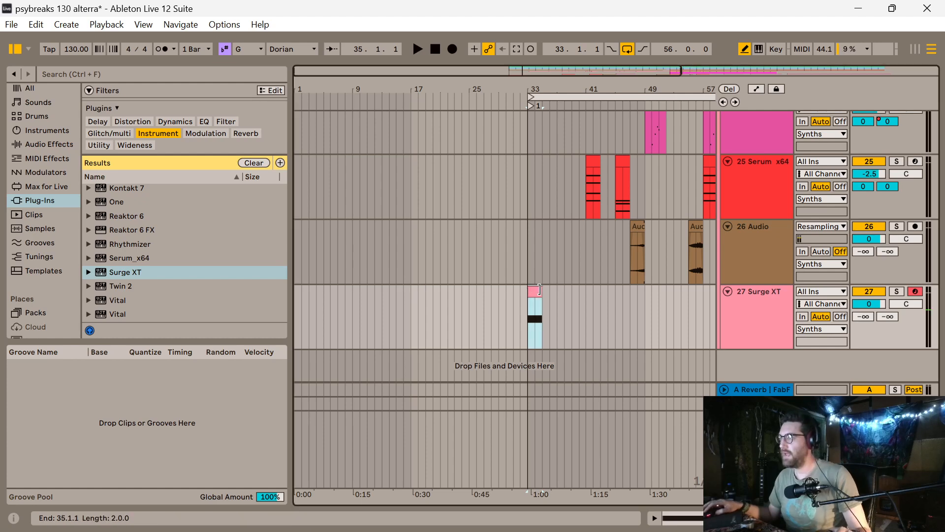
{"action": "key", "text": "ctrl+d"}
{"action": "key", "text": "ctrl+d"}
{"action": "key", "text": "ctrl+d"}
{"action": "key", "text": "ctrl+d"}
{"action": "key", "text": "ctrl+d"}
{"action": "key", "text": "ctrl+d"}
{"action": "key", "text": "ctrl+d"}
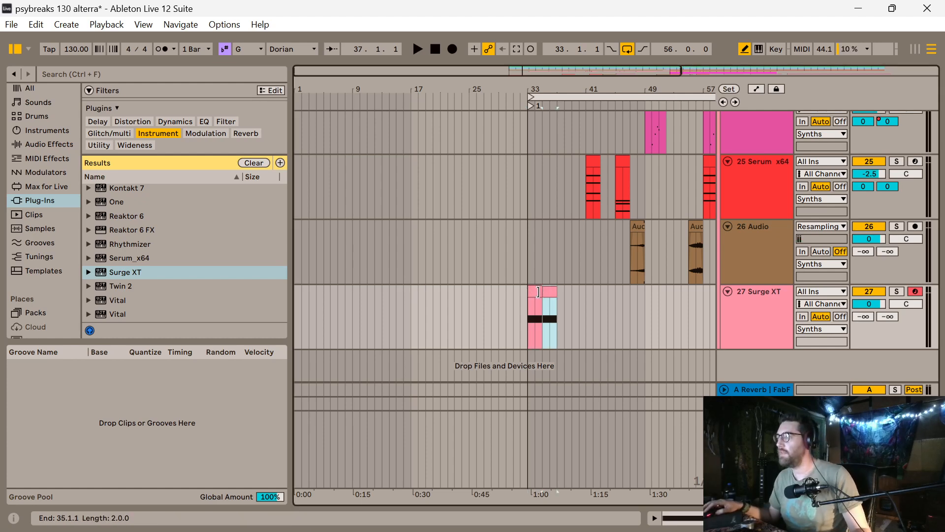
{"action": "key", "text": "ctrl+d"}
{"action": "key", "text": "ctrl+d"}
{"action": "key", "text": "ctrl+d"}
{"action": "key", "text": "ctrl+d"}
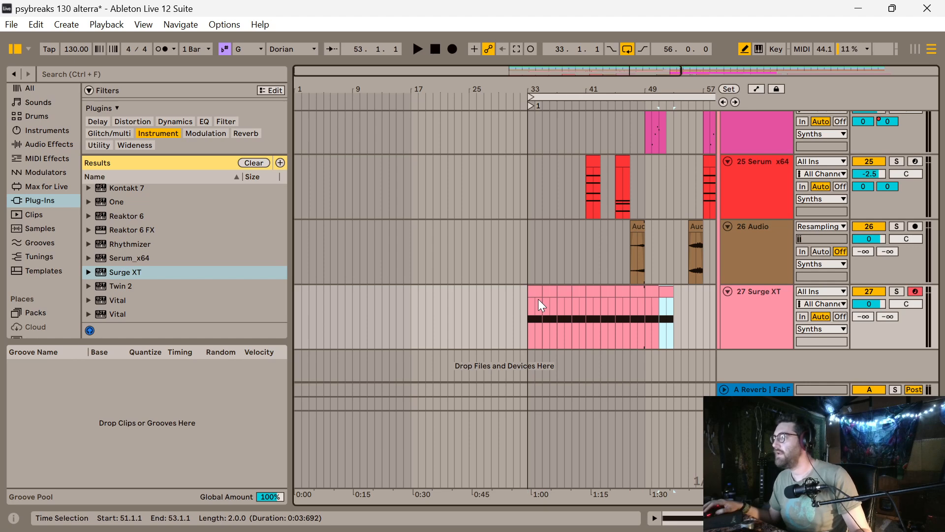
{"action": "key", "text": "ctrl+d"}
{"action": "key", "text": "ctrl+d"}
{"action": "key", "text": "ctrl+d"}
{"action": "key", "text": "ctrl+d"}
{"action": "key", "text": "ctrl+d"}
{"action": "key", "text": "ctrl+d"}
{"action": "key", "text": "ctrl+d"}
{"action": "key", "text": "ctrl+d"}
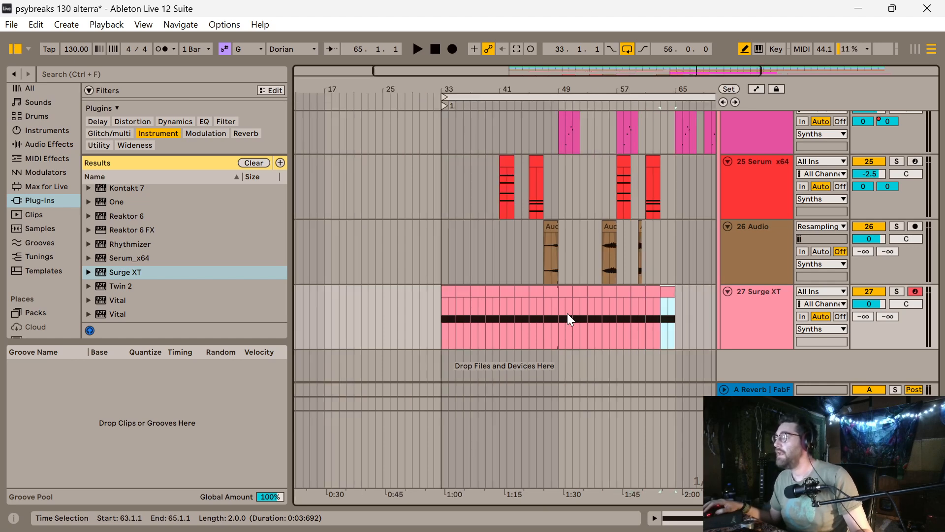
Compare the clips with the other Synths tracks and undo the last duplicates back to bar 57
{"action": "scroll", "coordinate": [608, 232], "scroll_direction": "up", "scroll_amount": 10}
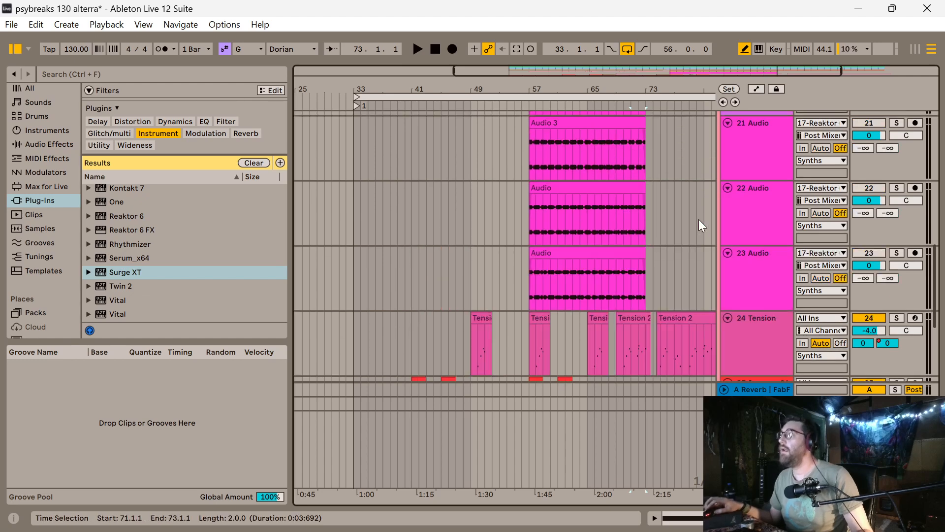
{"action": "scroll", "coordinate": [619, 237], "scroll_direction": "down", "scroll_amount": 10}
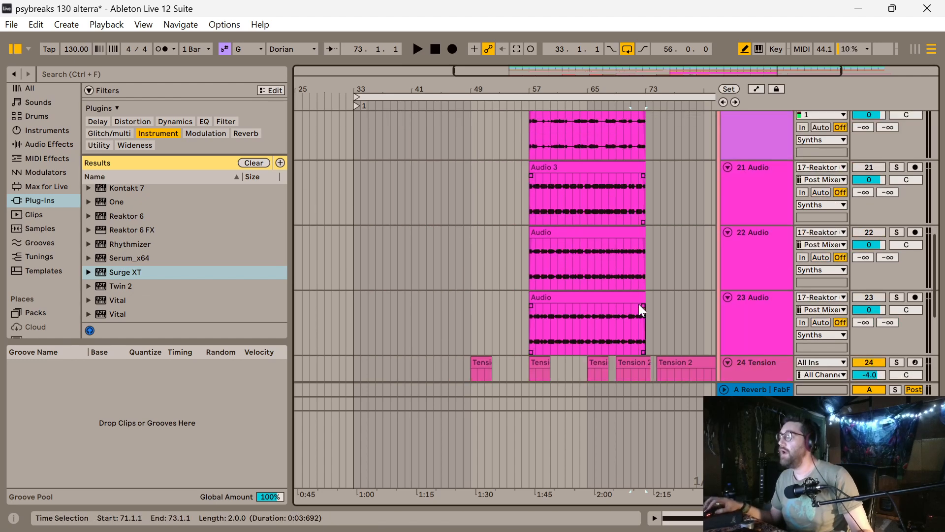
{"action": "scroll", "coordinate": [601, 291], "scroll_direction": "up", "scroll_amount": 1}
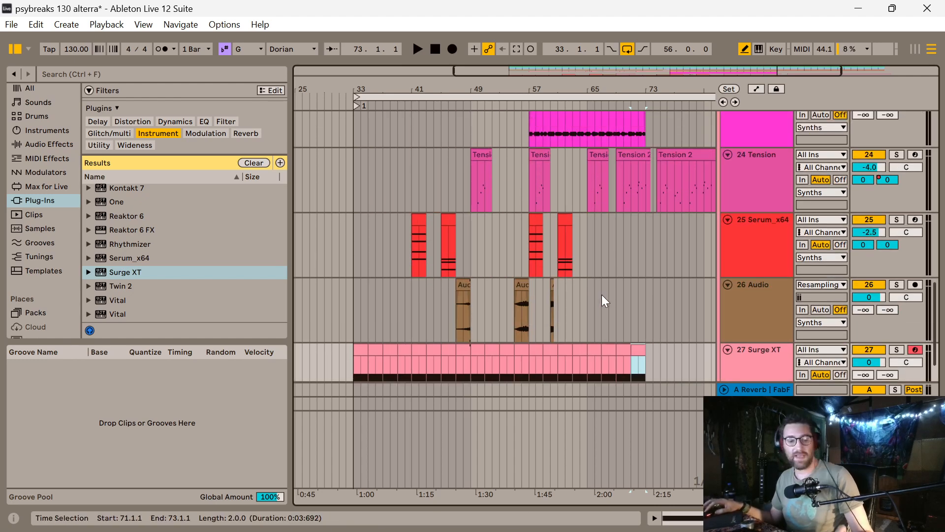
{"action": "key", "text": "ctrl+z"}
{"action": "key", "text": "ctrl+z"}
{"action": "key", "text": "ctrl+z"}
{"action": "key", "text": "ctrl+z"}
{"action": "key", "text": "ctrl+z"}
{"action": "key", "text": "ctrl+z"}
{"action": "key", "text": "ctrl+z"}
{"action": "key", "text": "ctrl+z"}
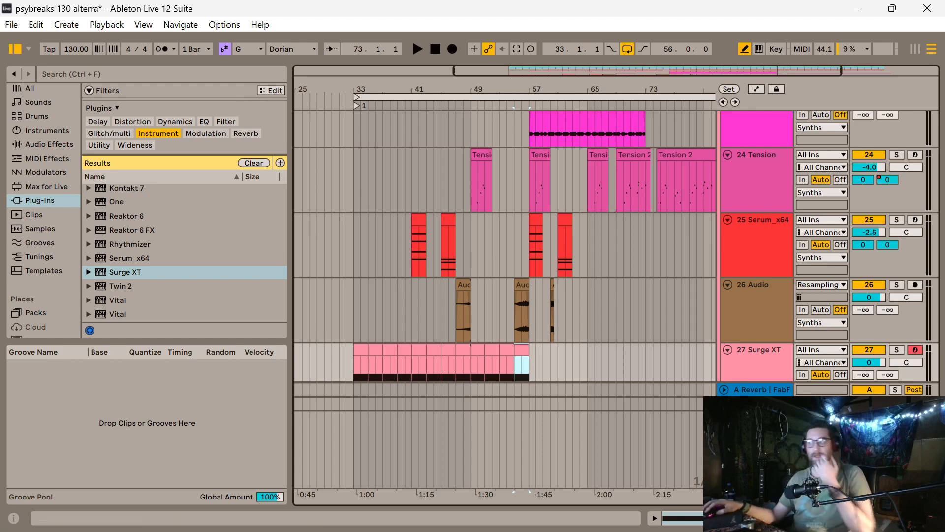
Place the insert marker at bar 33 on the Surge XT track and fold the Main track
{"action": "left_click", "coordinate": [350, 368]}
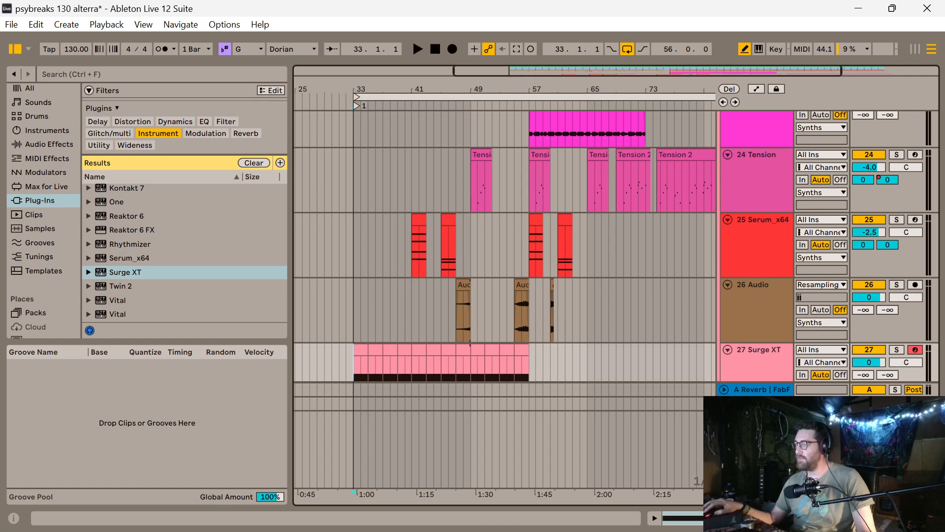
{"action": "left_click", "coordinate": [724, 418]}
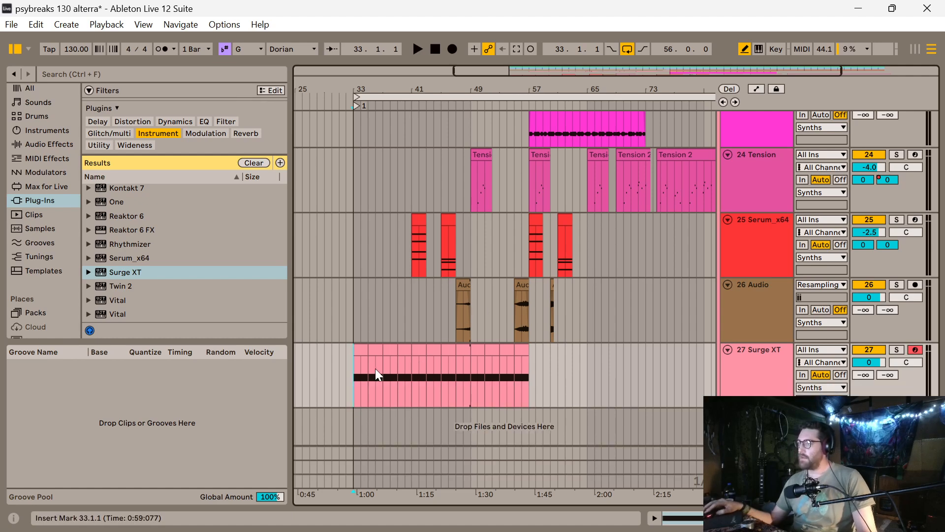
Audition the Surge XT clips briefly from bar 33 and show the track's device chain
{"action": "key", "text": "space"}
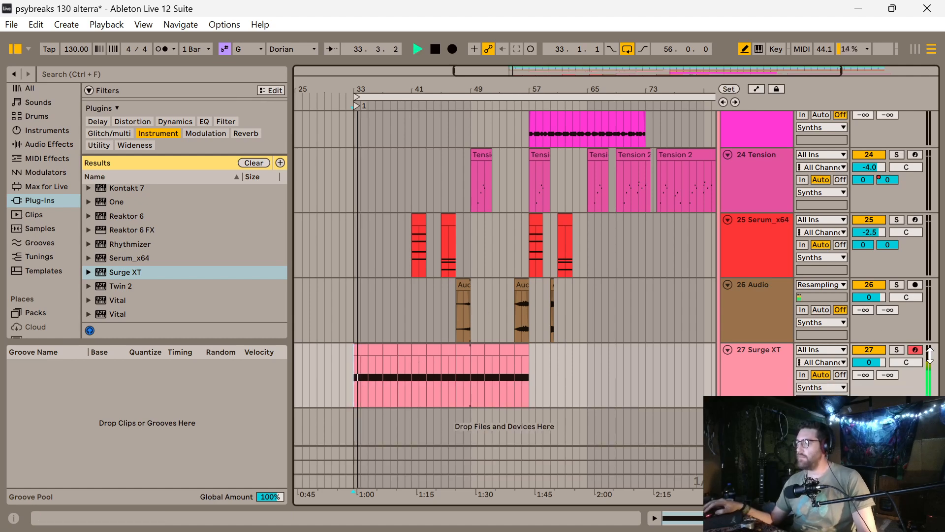
{"action": "double_click", "coordinate": [758, 370]}
{"action": "key", "text": "space"}
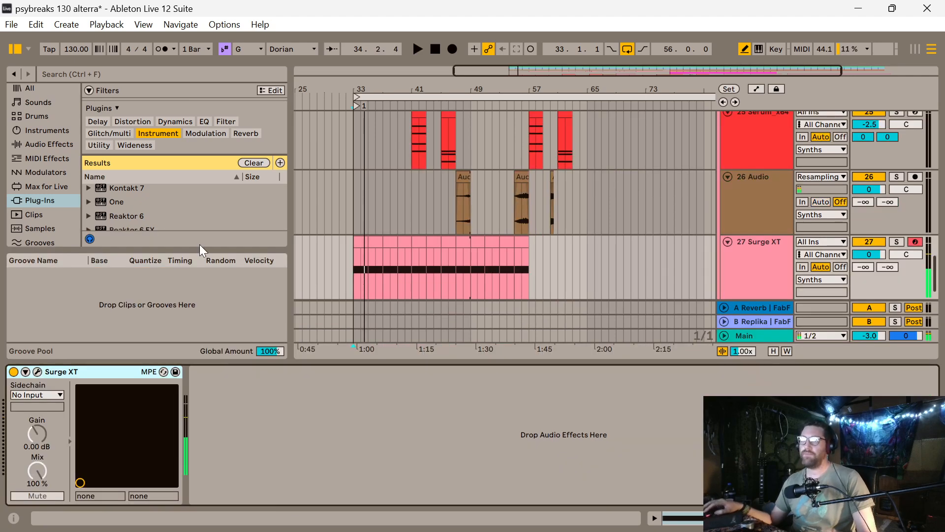
Load the RHYTHMIZER 2.1 Primary preset from the User Library ahead of Surge XT on its track
{"action": "scroll", "coordinate": [41, 212], "scroll_direction": "down", "scroll_amount": 6}
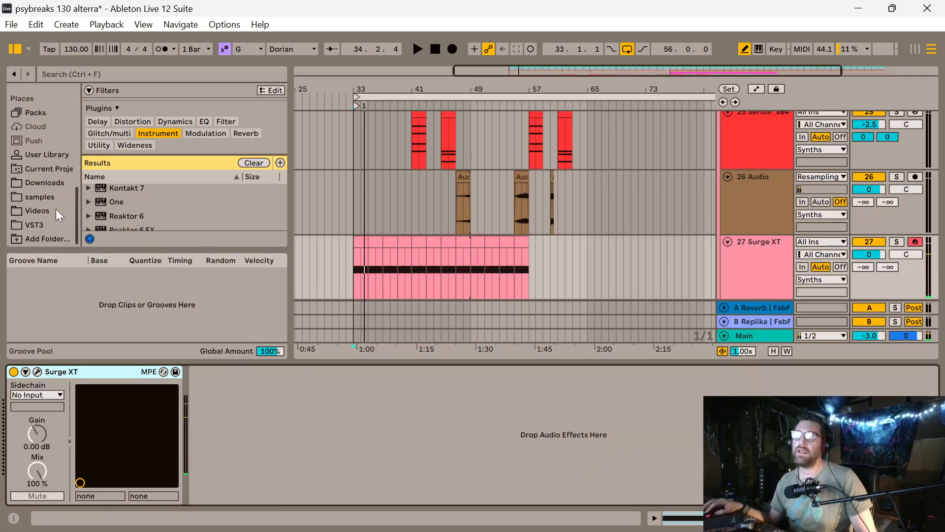
{"action": "left_click", "coordinate": [58, 154]}
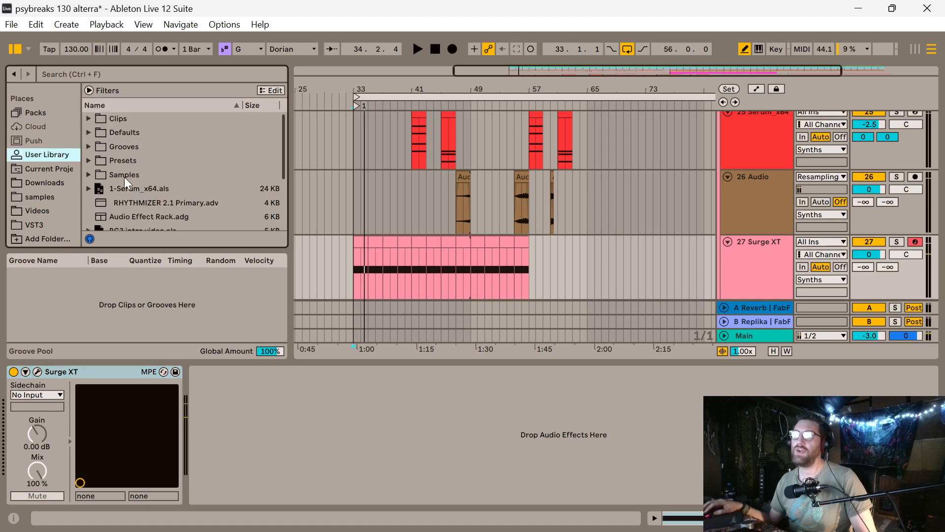
{"action": "scroll", "coordinate": [143, 192], "scroll_direction": "down", "scroll_amount": 1}
{"action": "left_click", "coordinate": [145, 188]}
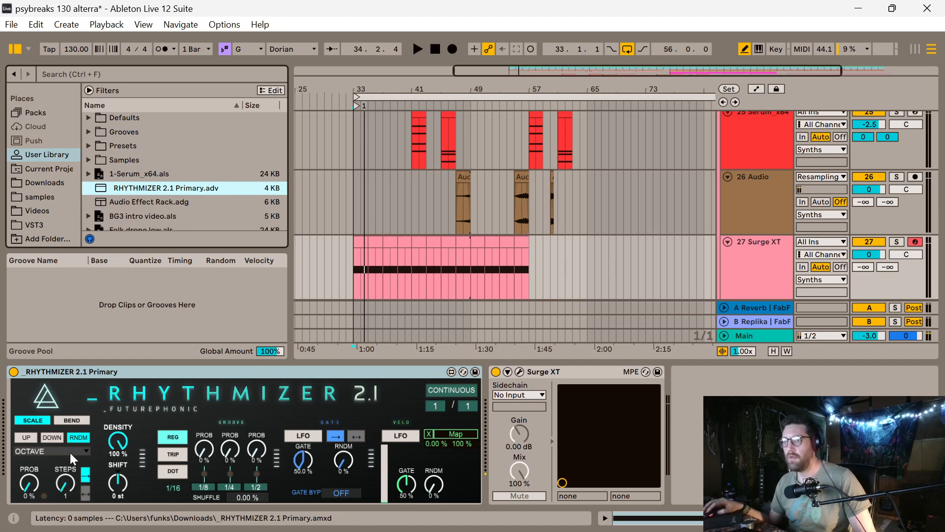
Set Rhythmizer's scale to MIN-PENTATONIC, its pitch probability to 92 % and its steps to 15
{"action": "left_click", "coordinate": [84, 448]}
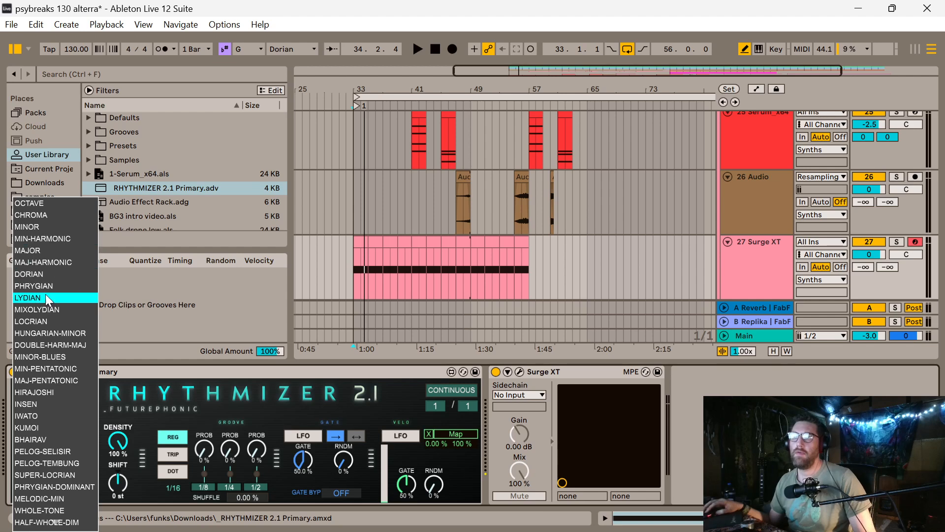
{"action": "left_click", "coordinate": [45, 369]}
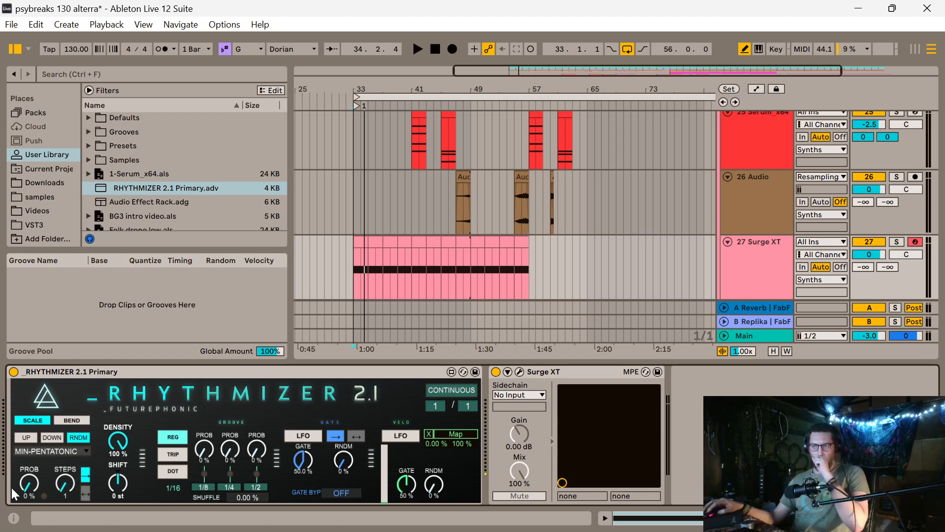
{"action": "left_click_drag", "start_coordinate": [28, 484], "coordinate": [29, 467]}
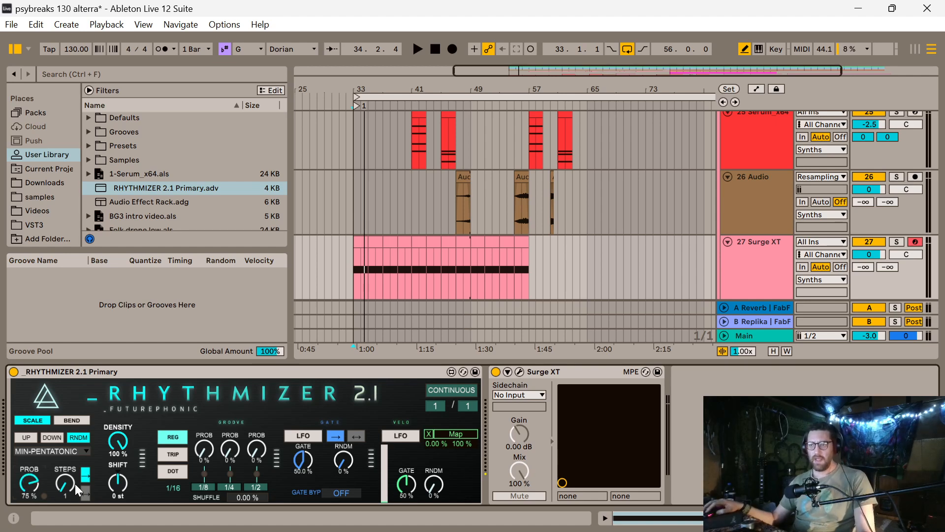
{"action": "left_click_drag", "start_coordinate": [66, 484], "coordinate": [66, 466]}
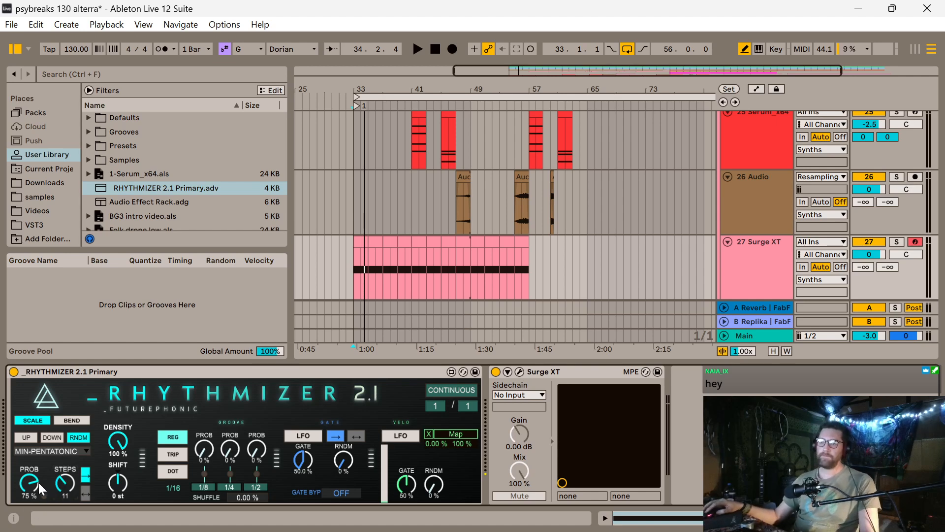
{"action": "left_click_drag", "start_coordinate": [77, 487], "coordinate": [76, 480]}
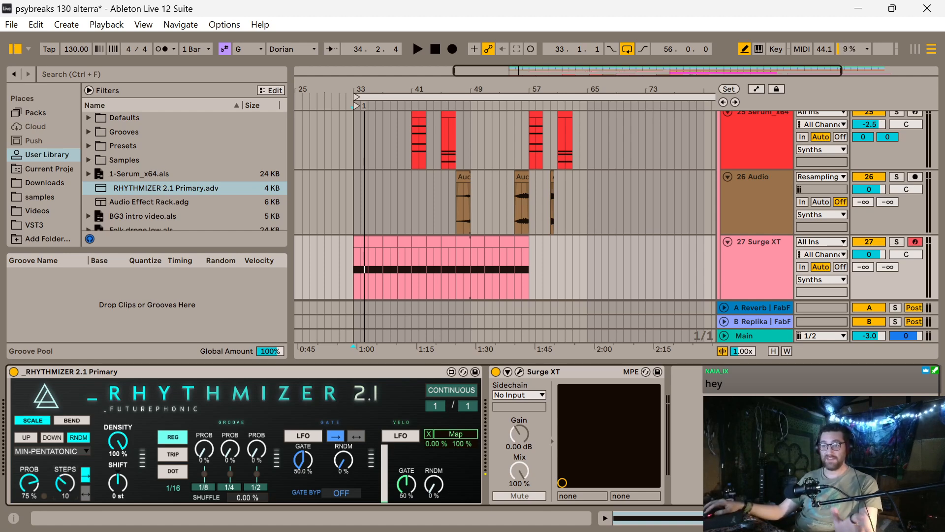
{"action": "left_click_drag", "start_coordinate": [65, 482], "coordinate": [65, 476]}
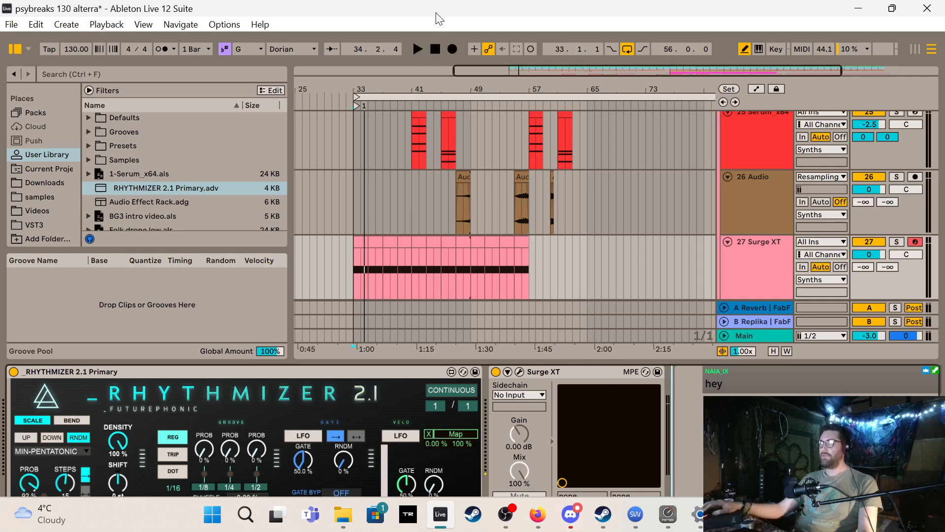
Play the Surge XT track from bar 33 to hear the Rhythmizer pattern, and stop playback
{"action": "left_click", "coordinate": [351, 274]}
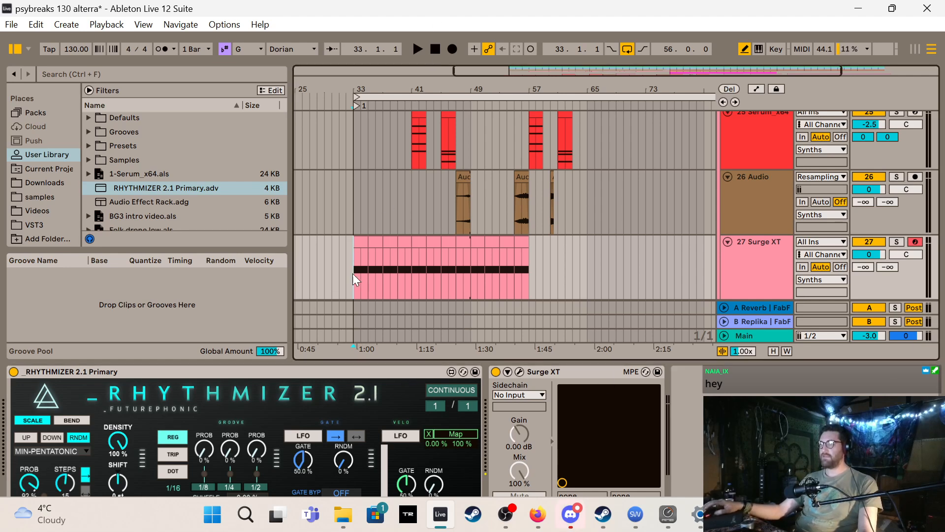
{"action": "key", "text": "space"}
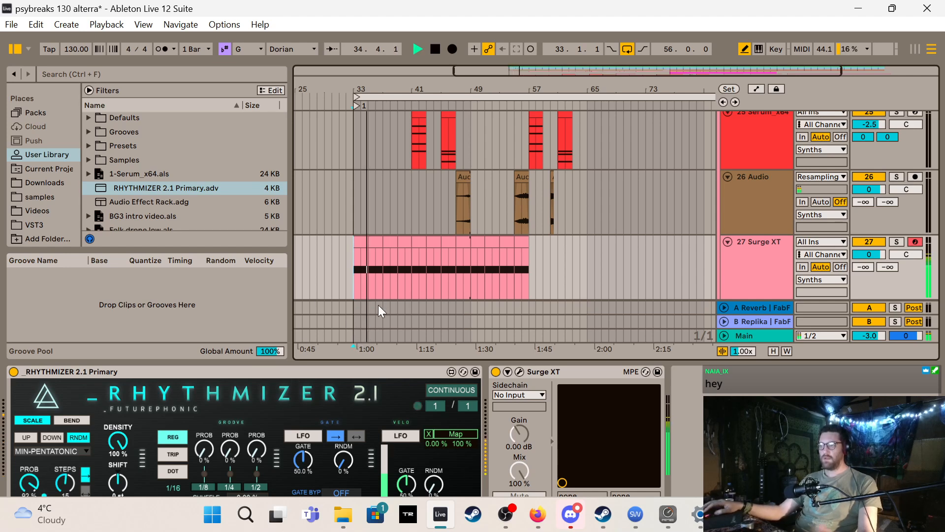
{"action": "key", "text": "space"}
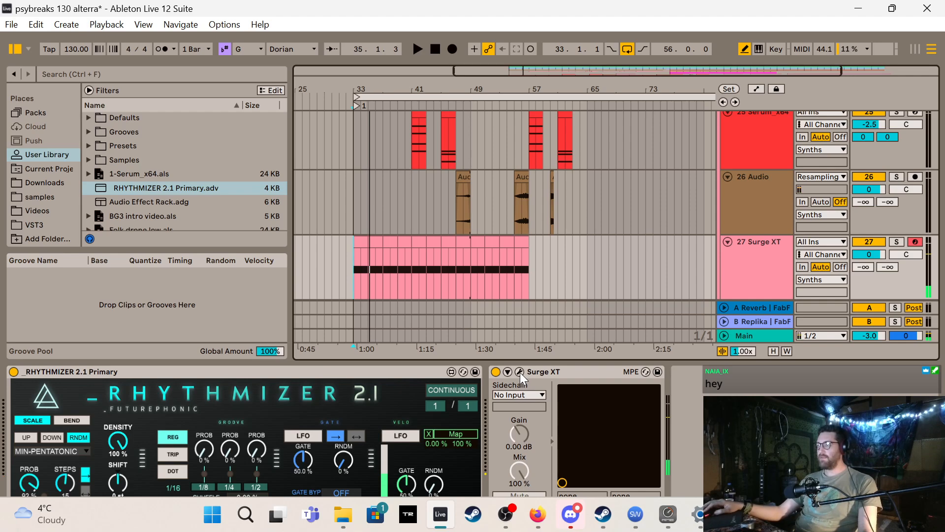
Open the Surge XT editor, move it clear of Rhythmizer and set the Rhythmizer rate to 1/8
{"action": "left_click", "coordinate": [520, 373]}
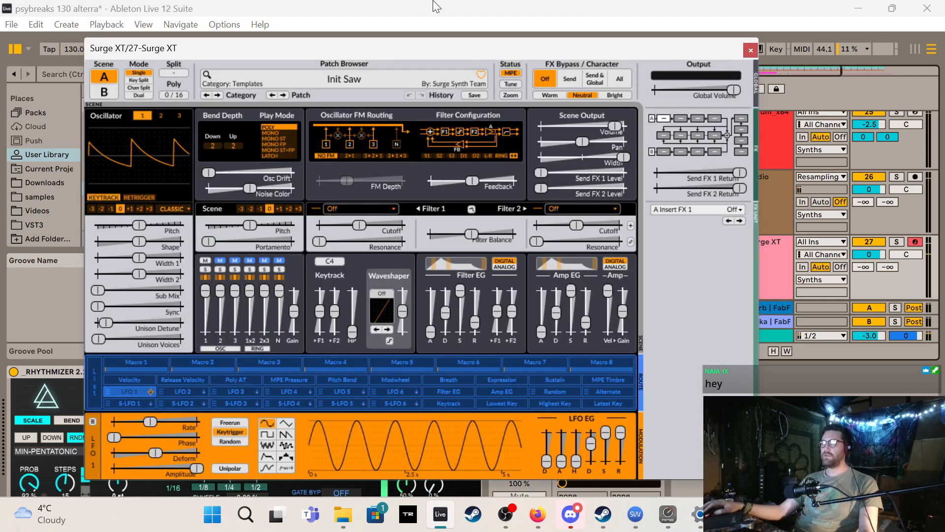
{"action": "left_click_drag", "start_coordinate": [421, 48], "coordinate": [586, 35]}
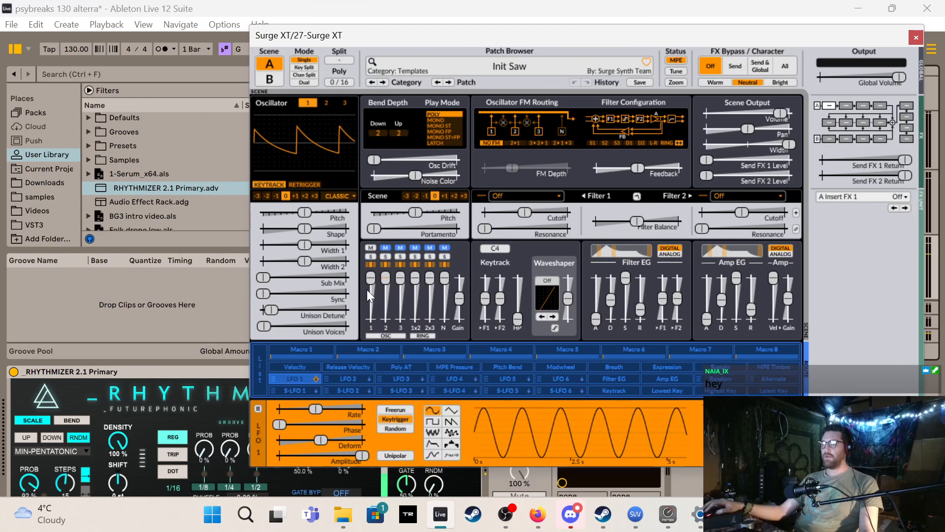
{"action": "left_click_drag", "start_coordinate": [174, 488], "coordinate": [174, 481]}
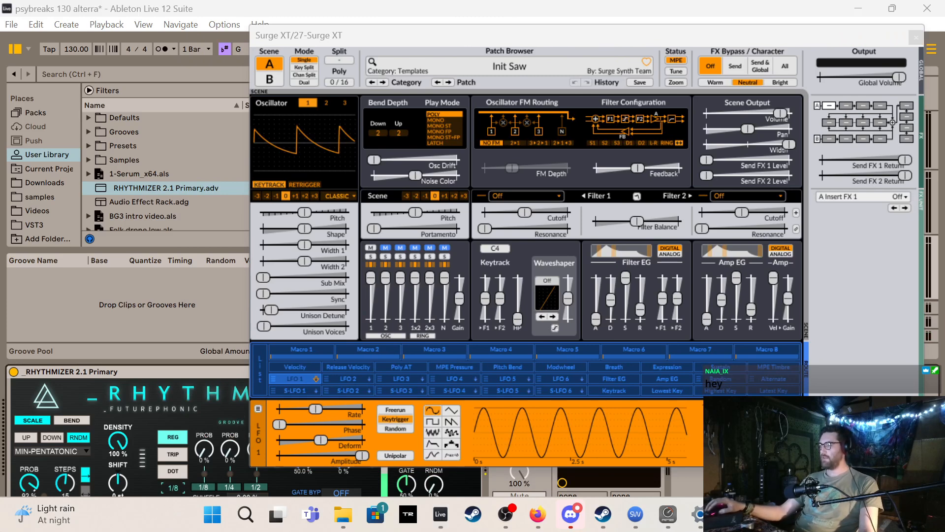
{"action": "left_click", "coordinate": [739, 482]}
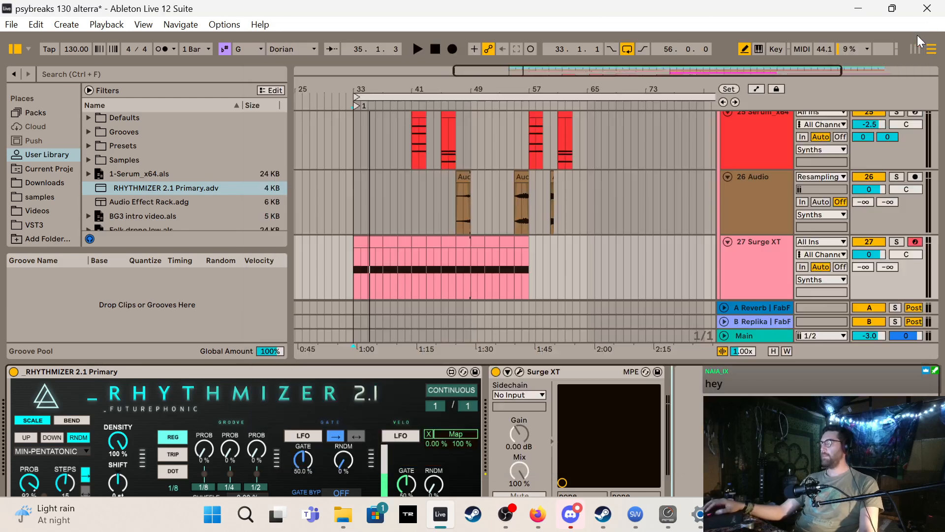
{"action": "left_click", "coordinate": [916, 37]}
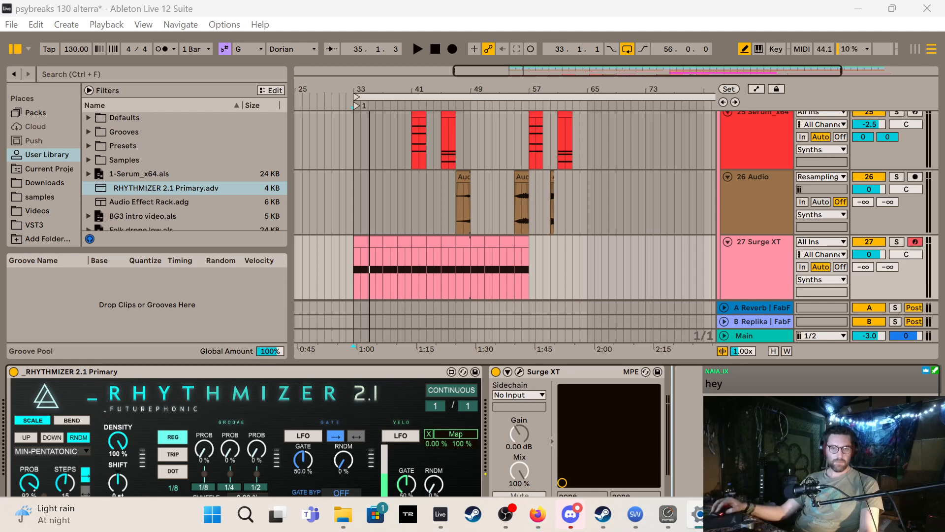
{"action": "scroll", "coordinate": [505, 204], "scroll_direction": "down", "scroll_amount": 1}
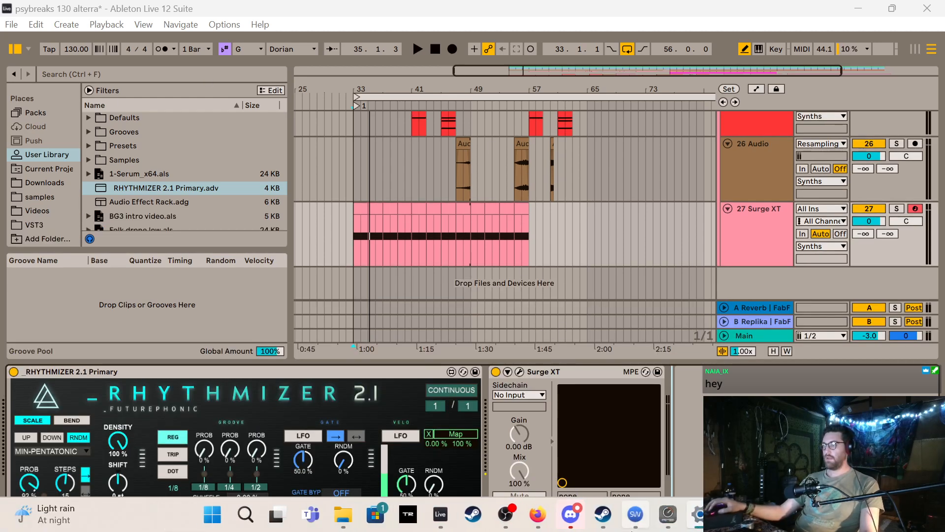
{"action": "left_click", "coordinate": [378, 4]}
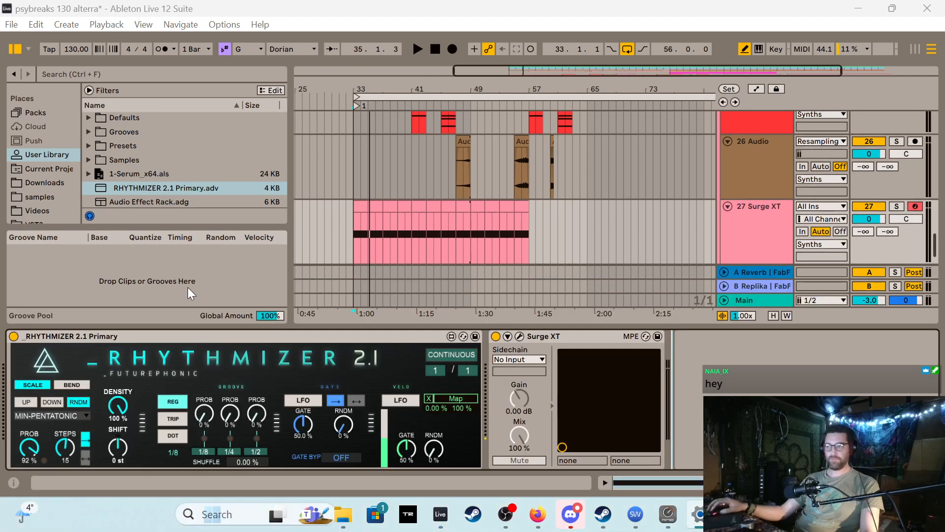
{"action": "left_click", "coordinate": [317, 4]}
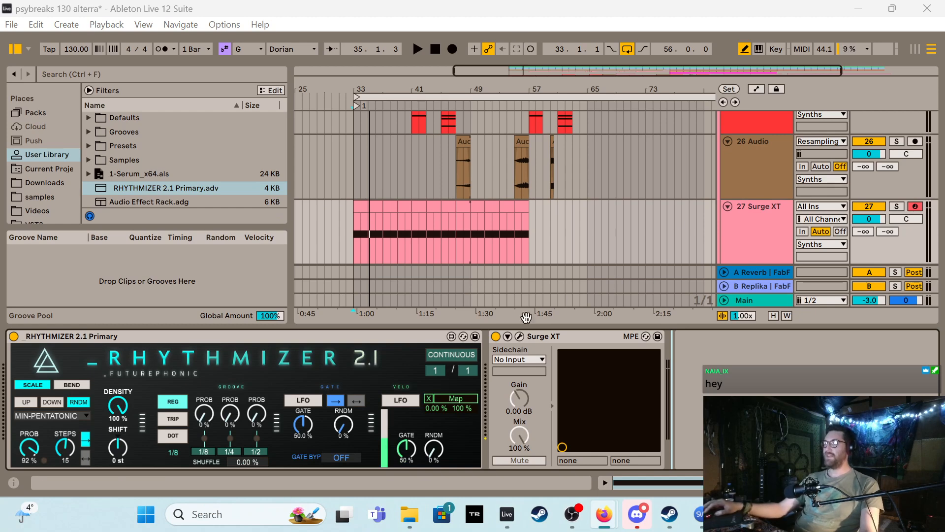
Place the insert marker at bar 33 on the Surge XT track and reopen the Surge XT editor
{"action": "left_click", "coordinate": [354, 216]}
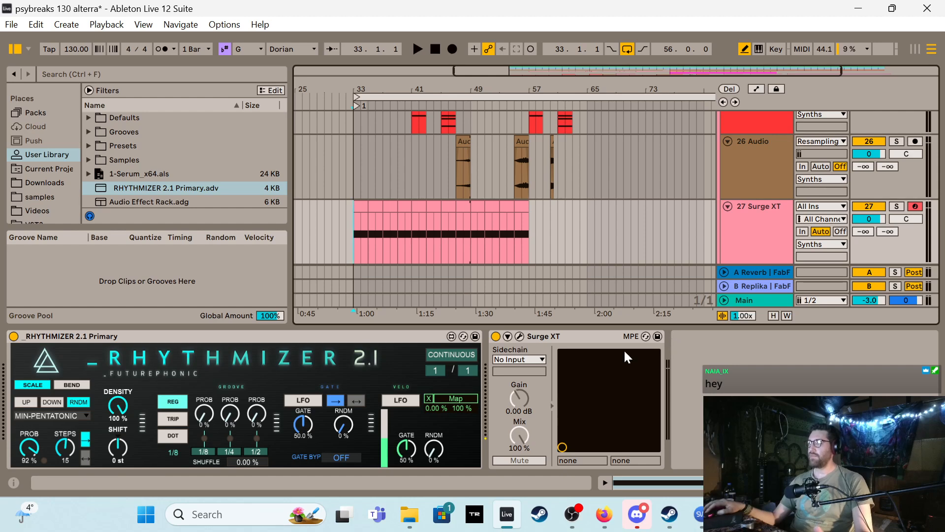
{"action": "left_click", "coordinate": [521, 336]}
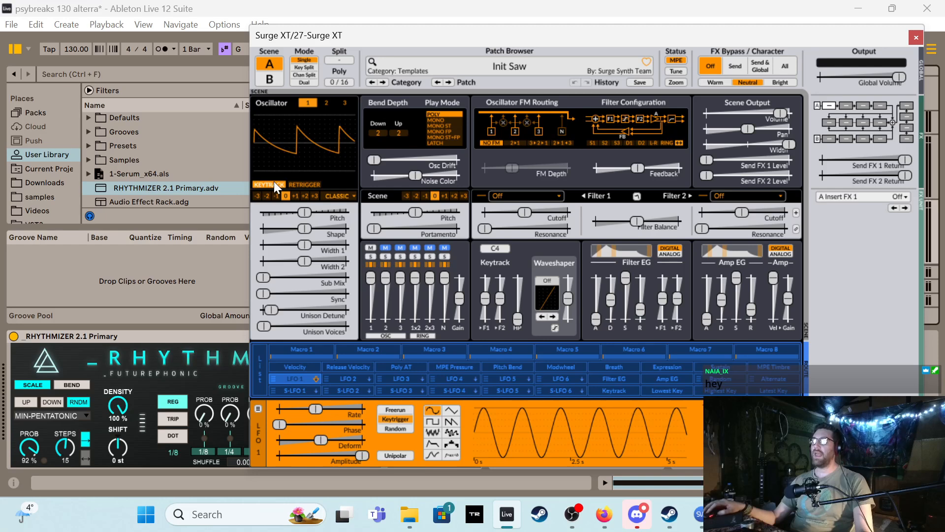
Try raising the Classic oscillator 1's Shape slightly and its Width 2 to 58.30 %
{"action": "left_click", "coordinate": [324, 101]}
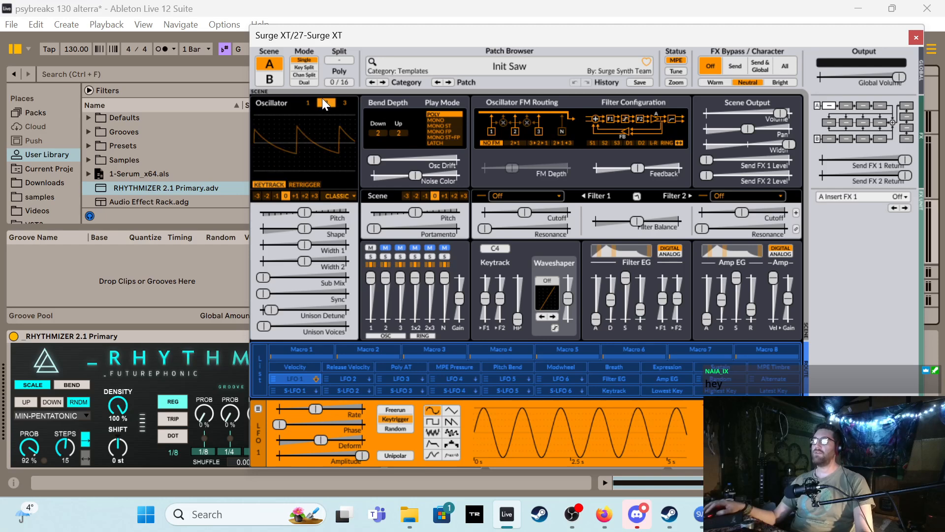
{"action": "left_click", "coordinate": [306, 101]}
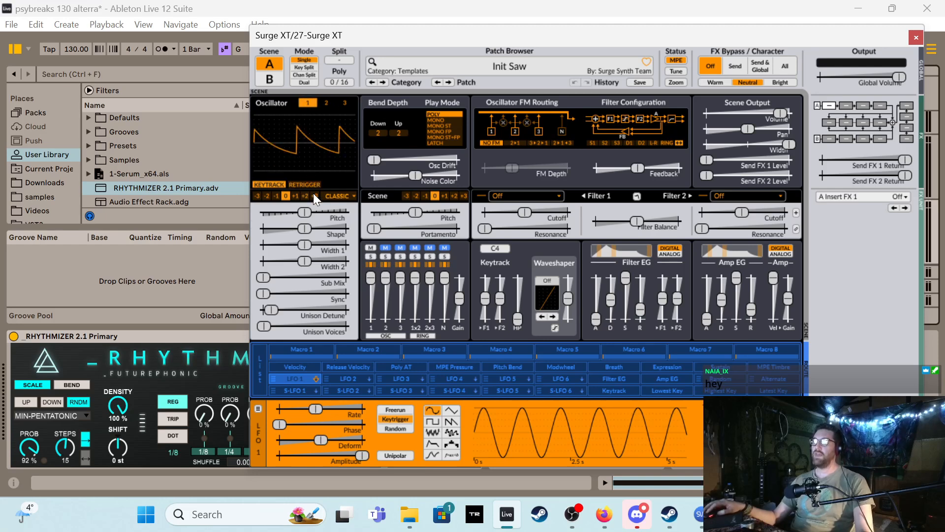
{"action": "mouse_move", "coordinate": [304, 229]}
{"action": "left_mouse_down"}
{"action": "mouse_move", "coordinate": [334, 230]}
{"action": "mouse_move", "coordinate": [313, 229]}
{"action": "left_mouse_up"}
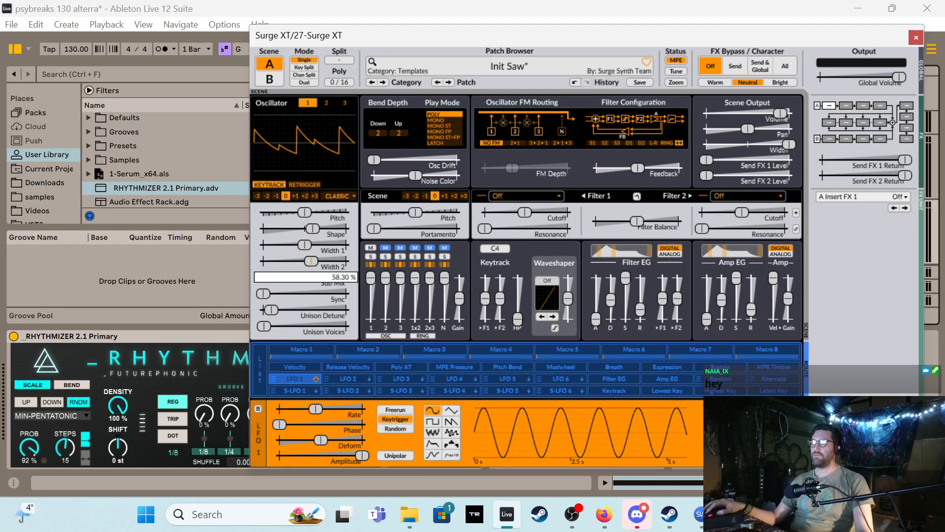
{"action": "left_click_drag", "start_coordinate": [304, 261], "coordinate": [310, 261]}
Switch Surge XT's oscillator 1 to FM2 and raise M1 Amount and M2 Amount to nearly halfway
{"action": "left_click", "coordinate": [347, 196]}
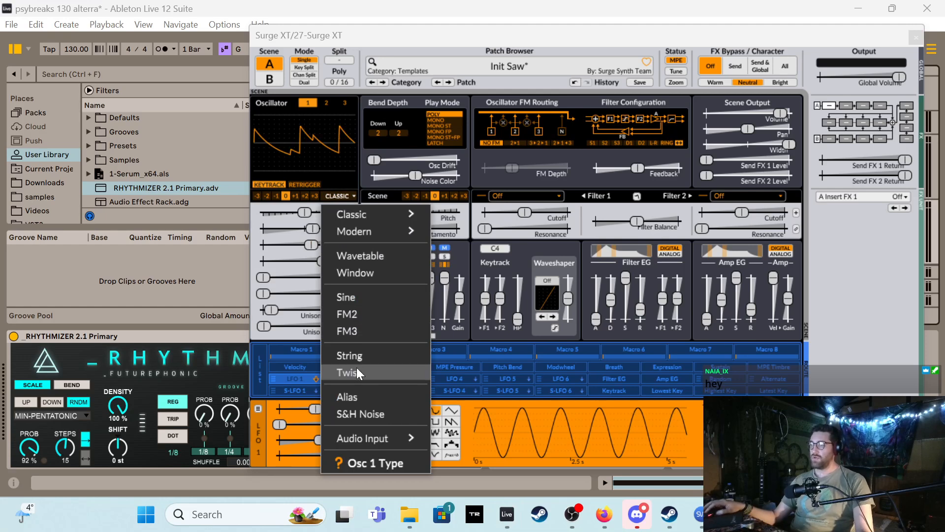
{"action": "left_click", "coordinate": [340, 315]}
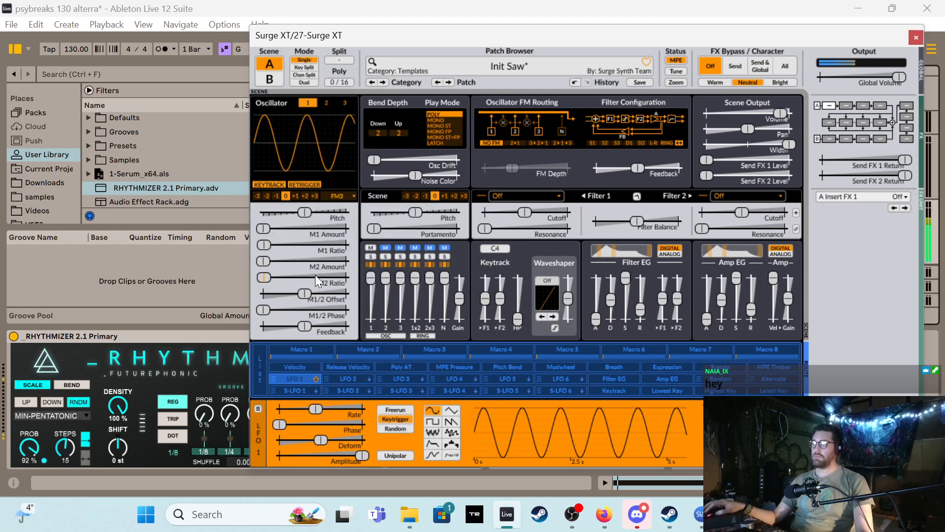
{"action": "left_click_drag", "start_coordinate": [269, 227], "coordinate": [303, 262]}
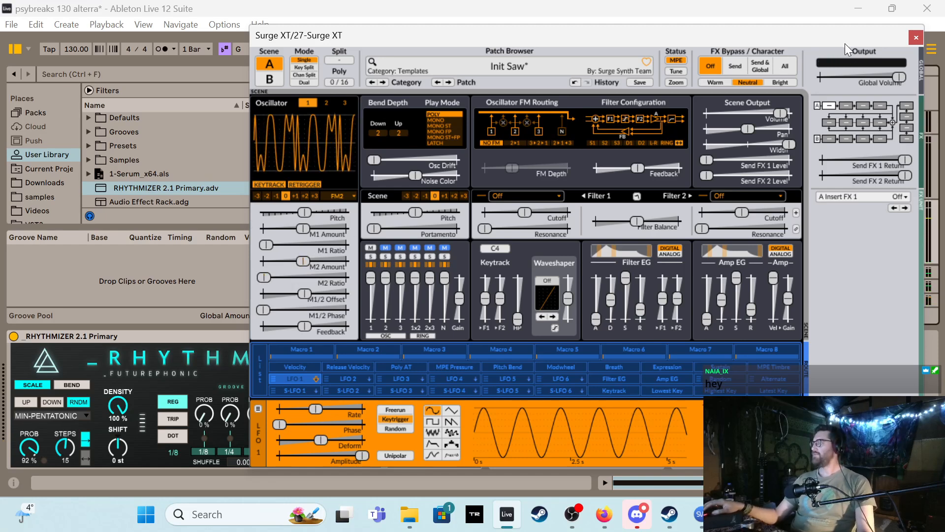
Lower the Surge XT track's volume to -6.0 dB, moving the synth editor away from the mixer and back
{"action": "left_click_drag", "start_coordinate": [845, 43], "coordinate": [553, 65]}
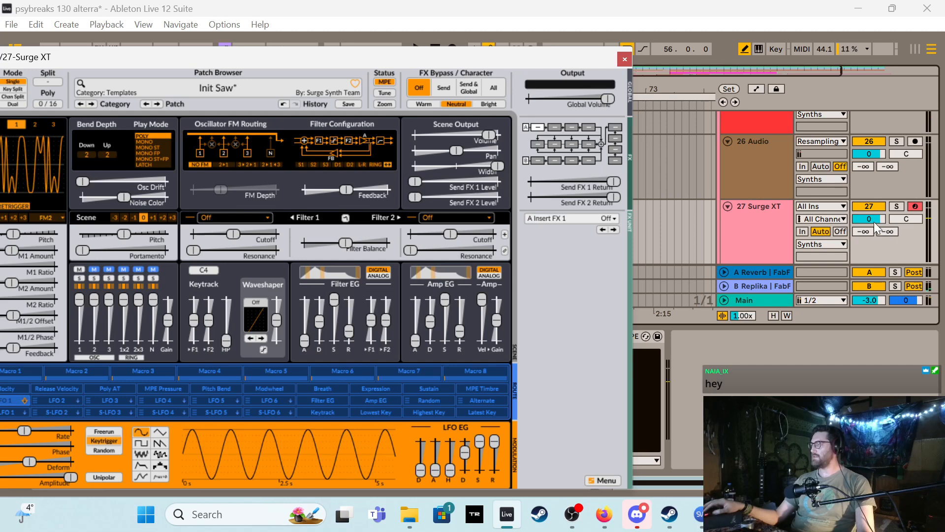
{"action": "left_click_drag", "start_coordinate": [875, 223], "coordinate": [875, 232]}
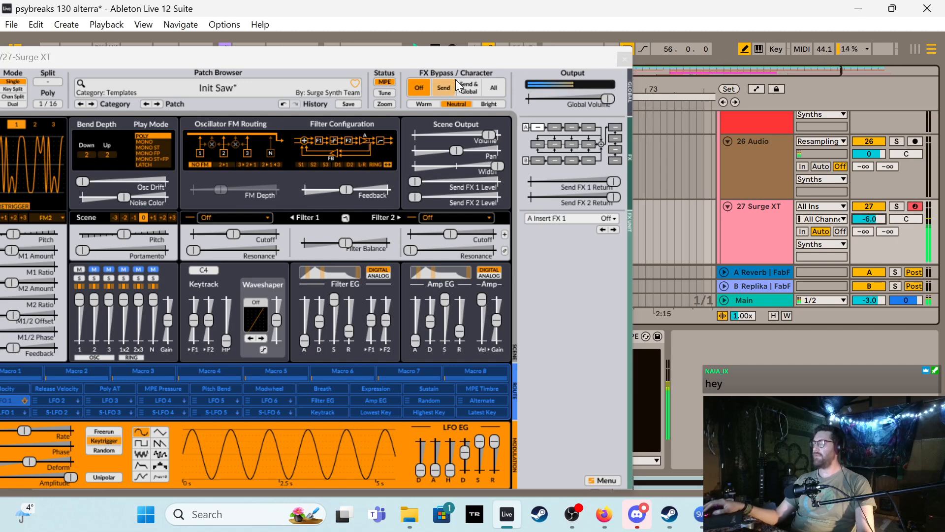
{"action": "left_click_drag", "start_coordinate": [456, 60], "coordinate": [583, 49]}
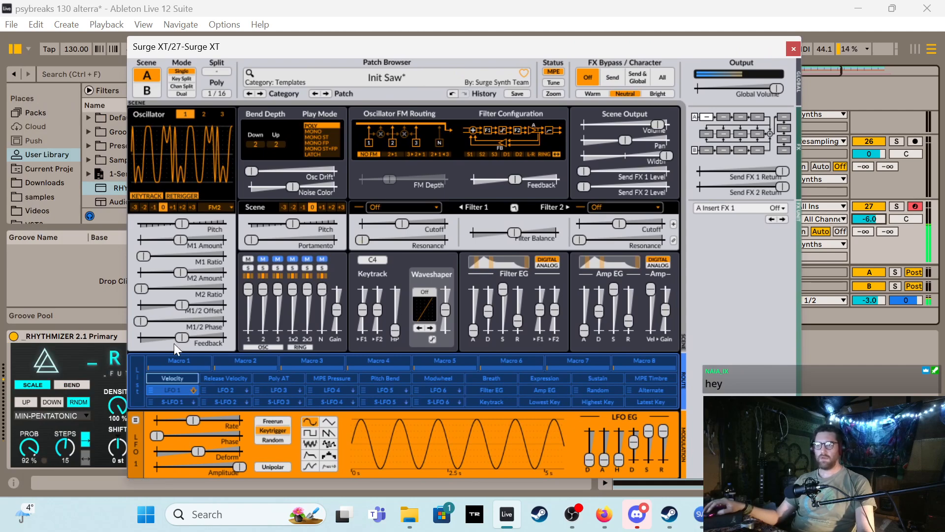
Close the Surge XT editor and set Rhythmizer's gate length to 100 %
{"action": "left_click", "coordinate": [793, 48]}
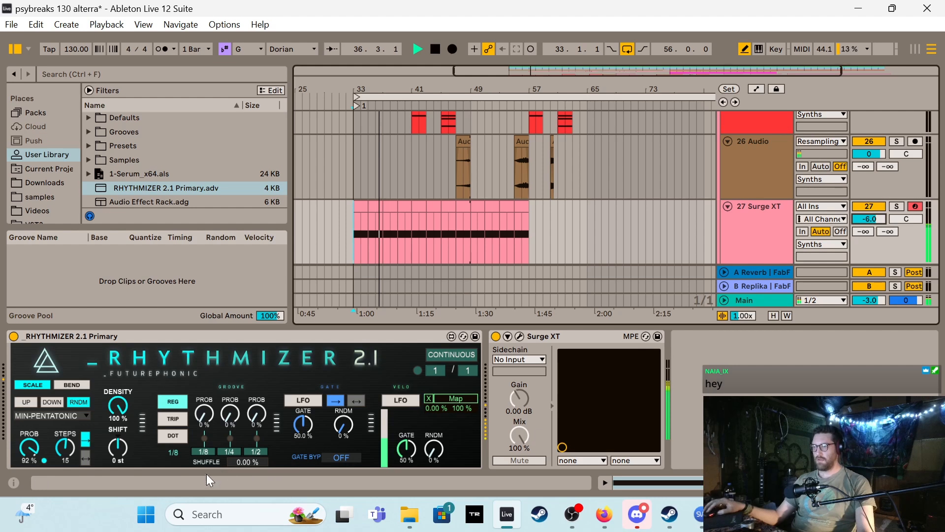
{"action": "left_click_drag", "start_coordinate": [303, 424], "coordinate": [303, 377]}
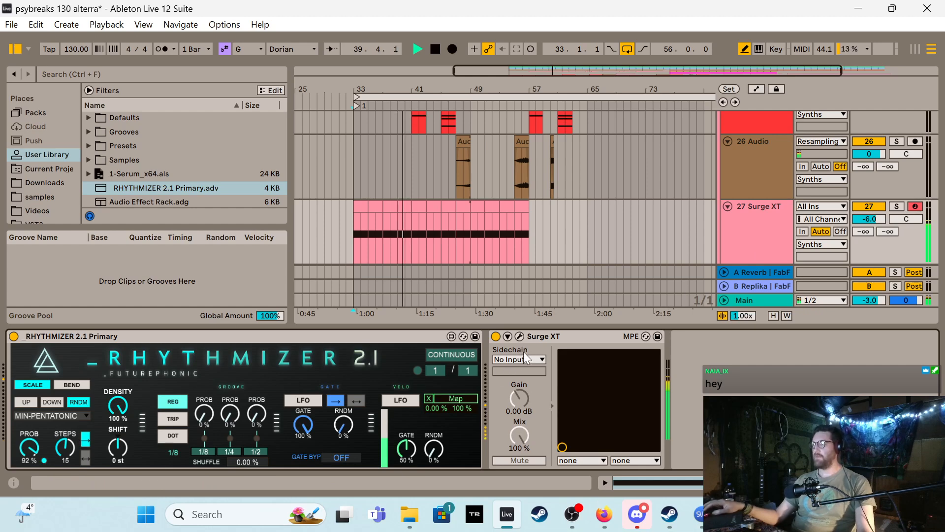
Open the Surge XT editor and nudge oscillator 1's M1/2 Phase to 2.14 %
{"action": "left_click", "coordinate": [520, 336]}
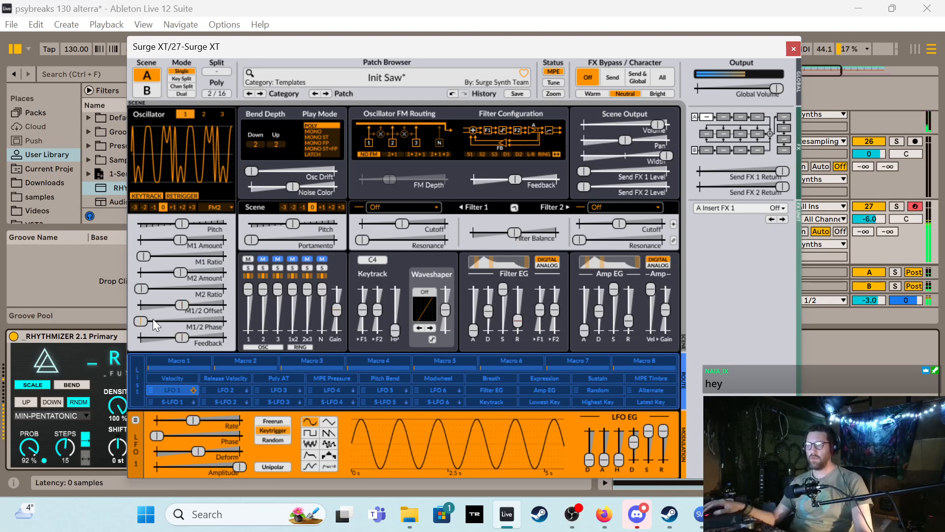
{"action": "mouse_move", "coordinate": [143, 323]}
{"action": "left_mouse_down"}
{"action": "mouse_move", "coordinate": [193, 322]}
{"action": "mouse_move", "coordinate": [142, 322]}
{"action": "left_mouse_up"}
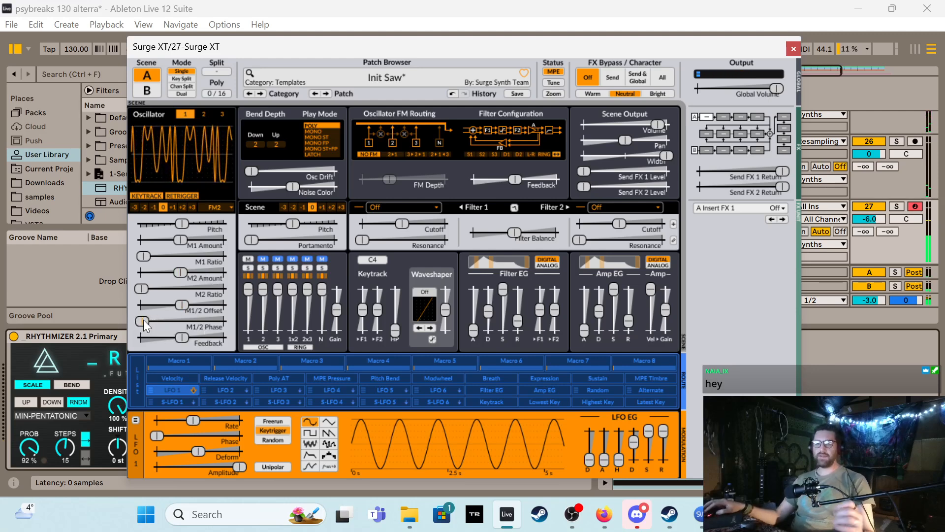
{"action": "mouse_move", "coordinate": [143, 321]}
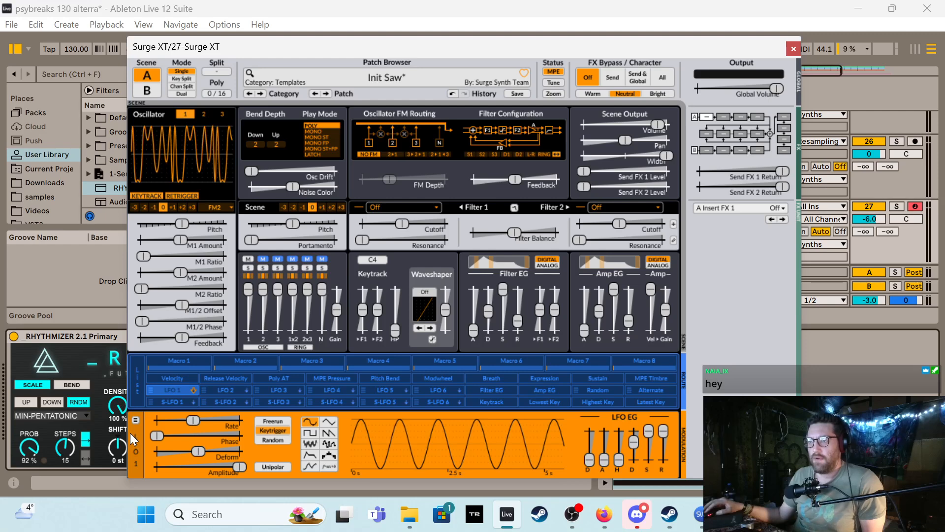
{"action": "left_click", "coordinate": [136, 421]}
{"action": "mouse_move", "coordinate": [214, 360]}
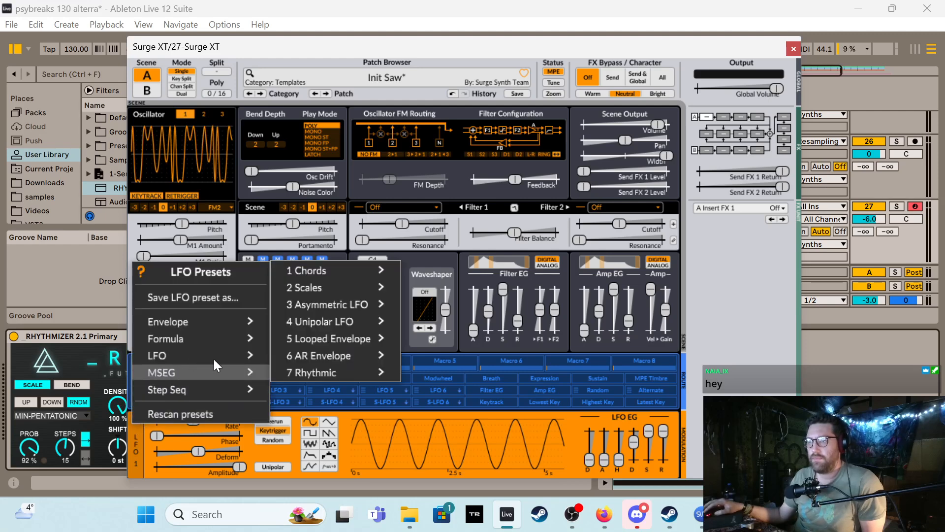
{"action": "left_click", "coordinate": [364, 460]}
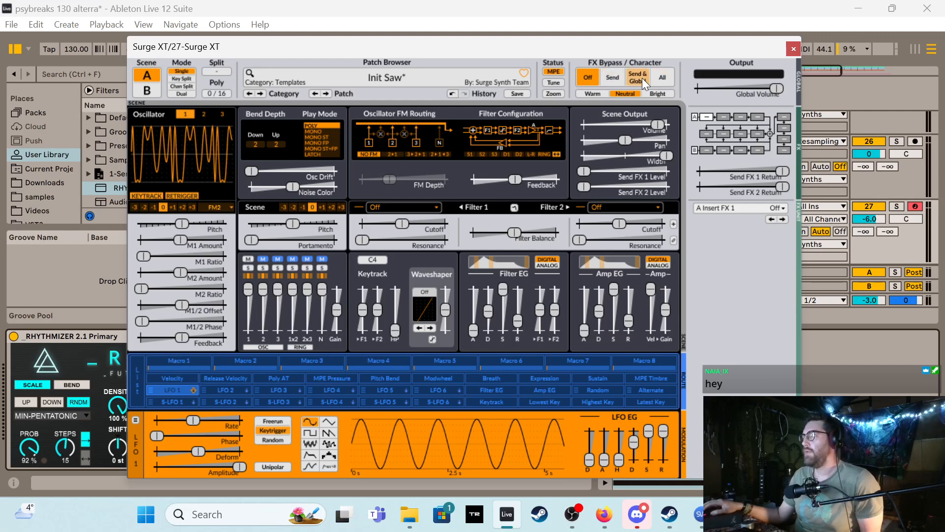
{"action": "left_click", "coordinate": [612, 79]}
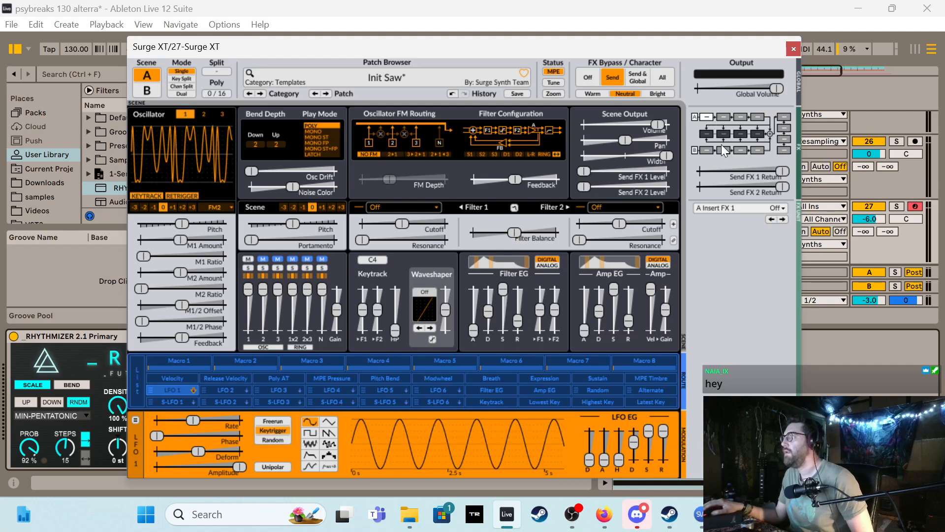
{"action": "left_click", "coordinate": [585, 74]}
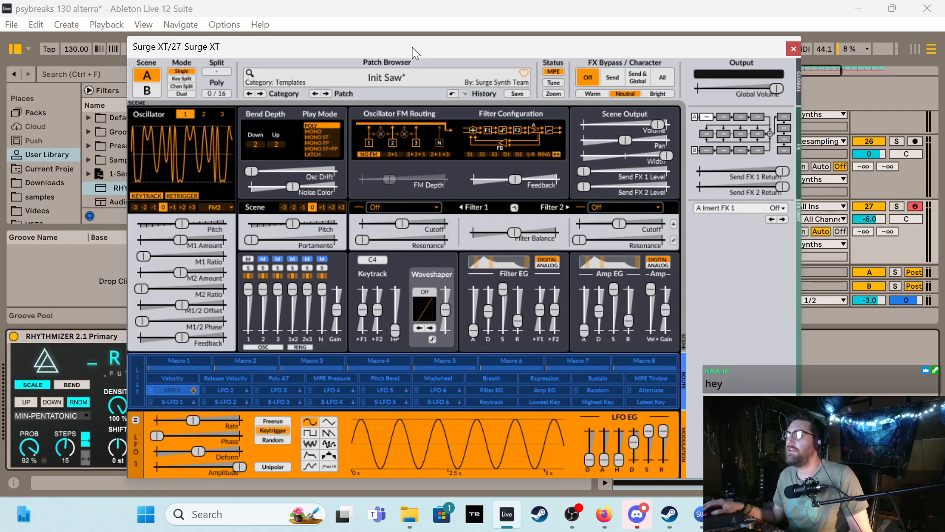
Move the Surge XT editor aside and close it, unfold the device's parameter panel and start configuring its parameters
{"action": "left_click_drag", "start_coordinate": [412, 46], "coordinate": [132, 12]}
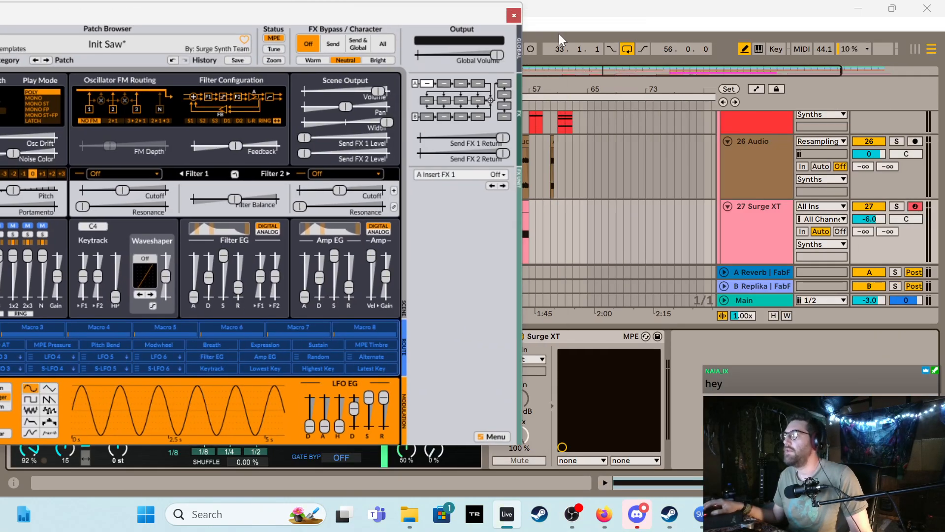
{"action": "left_click", "coordinate": [514, 15]}
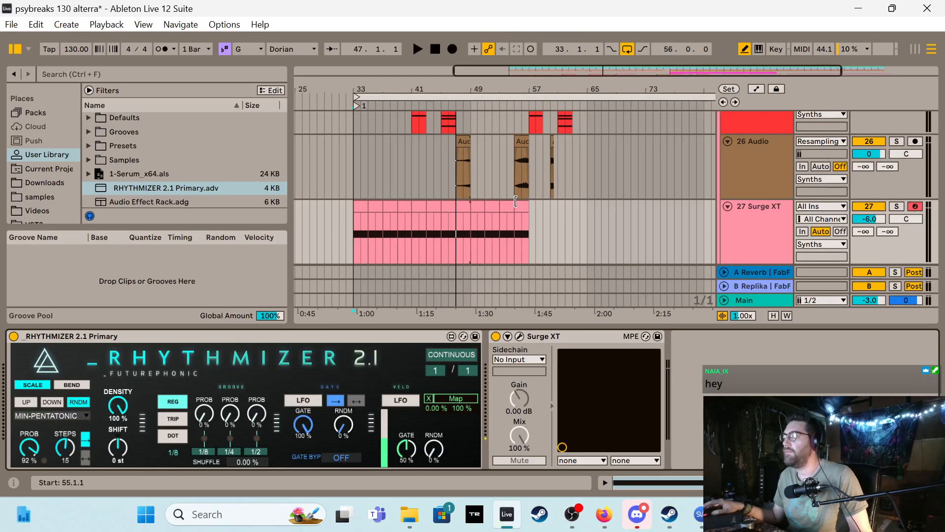
{"action": "left_click", "coordinate": [510, 336]}
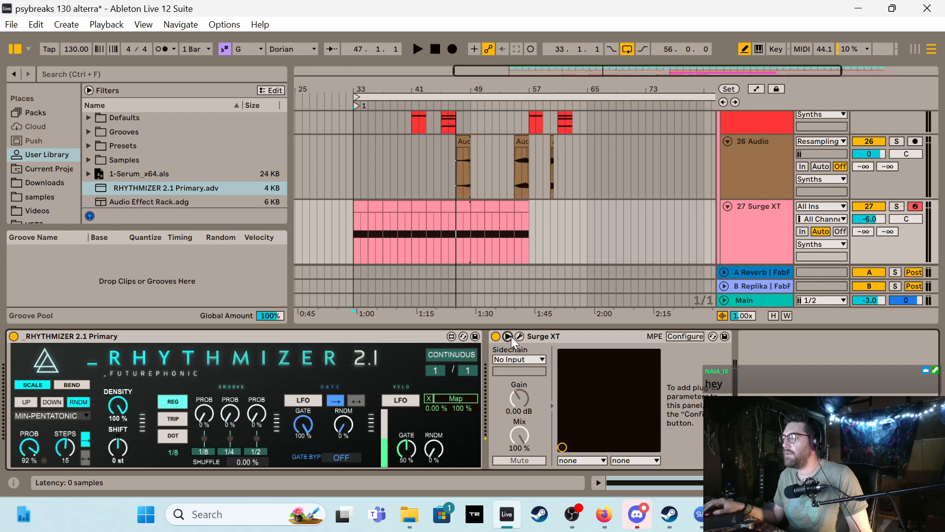
{"action": "left_click", "coordinate": [688, 337]}
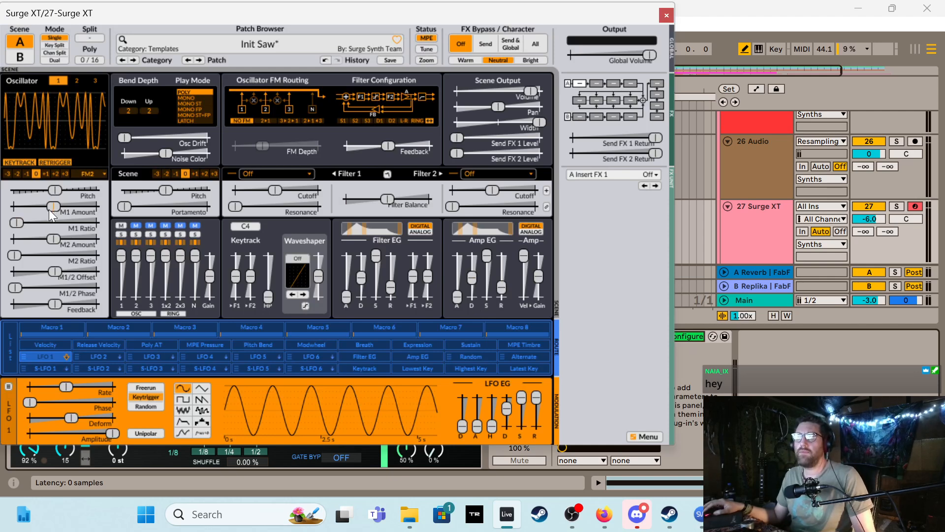
Expose oscillator 1's M1 Amount, M2 Amount, M2 Ratio, M1/2 Offset, M1/2 Phase and Feedback in the Surge XT device panel
{"action": "left_click", "coordinate": [49, 209]}
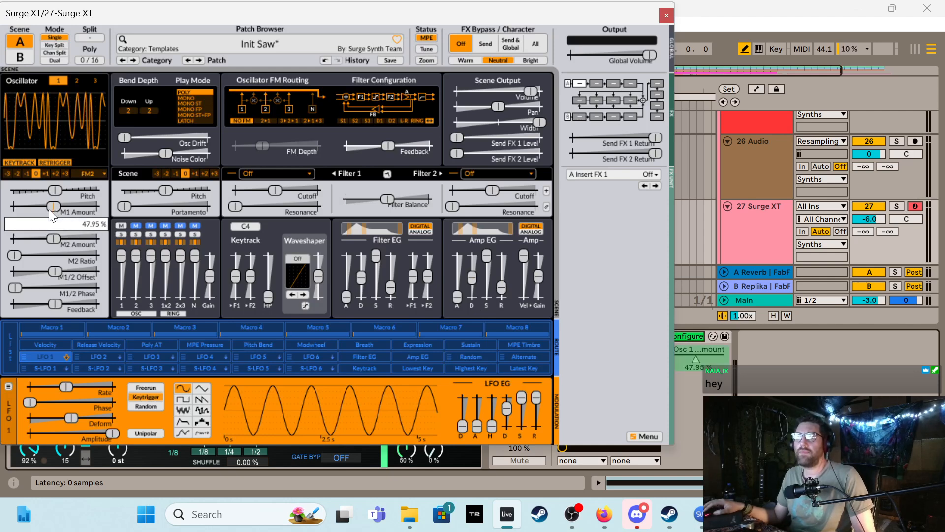
{"action": "left_click", "coordinate": [54, 240]}
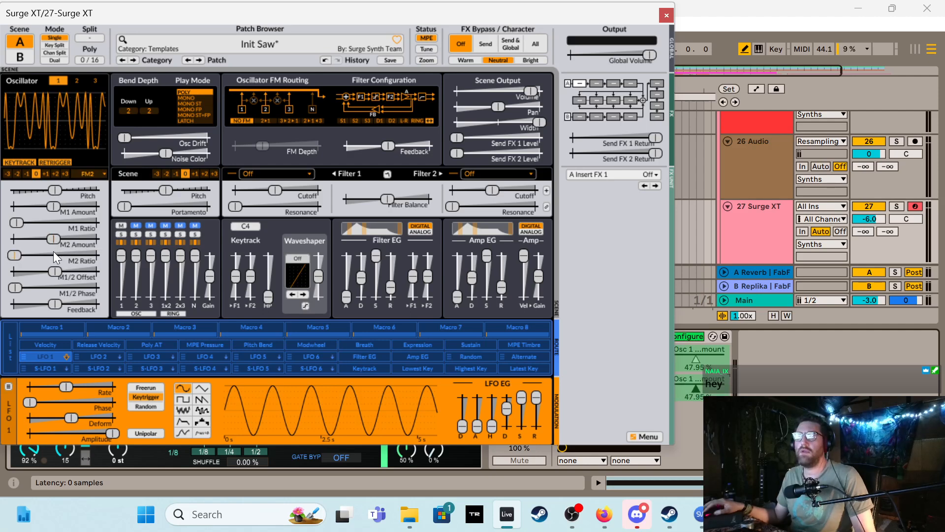
{"action": "left_click", "coordinate": [53, 251]}
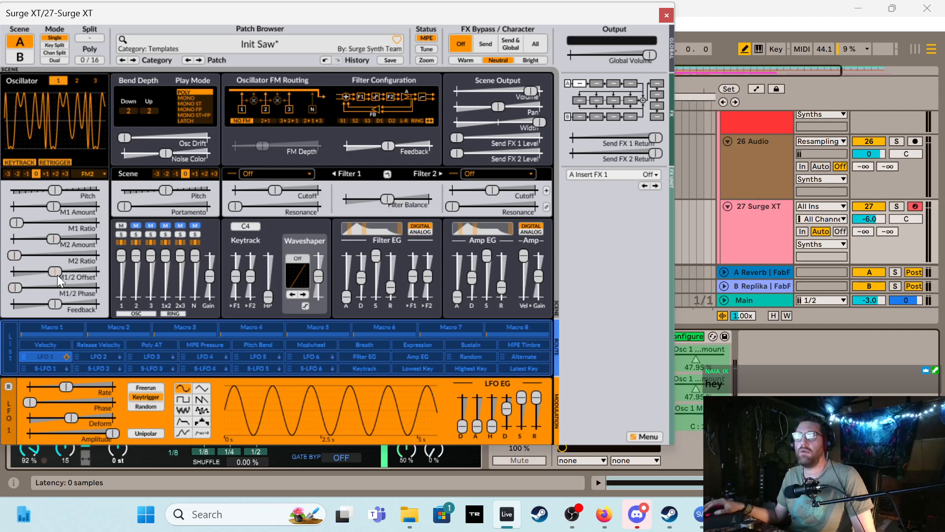
{"action": "left_click", "coordinate": [57, 288]}
{"action": "left_click", "coordinate": [21, 291]}
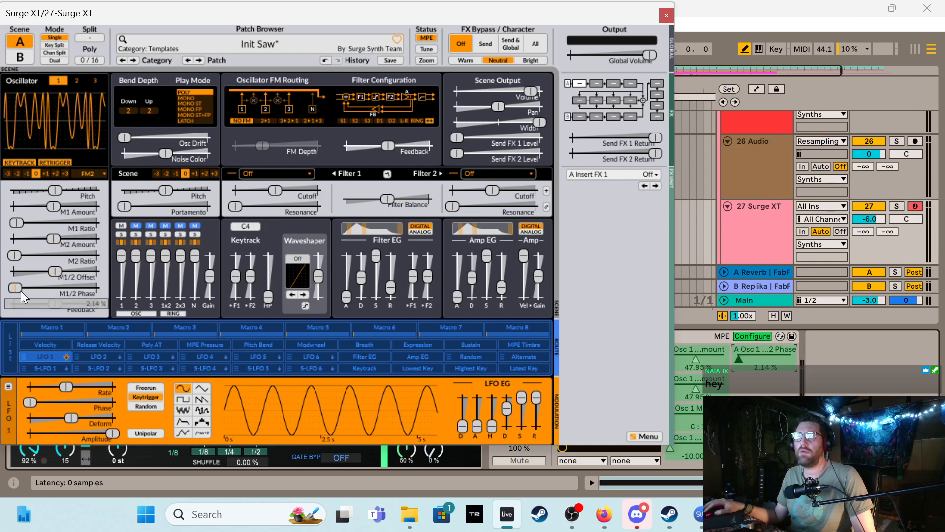
{"action": "left_click", "coordinate": [56, 306]}
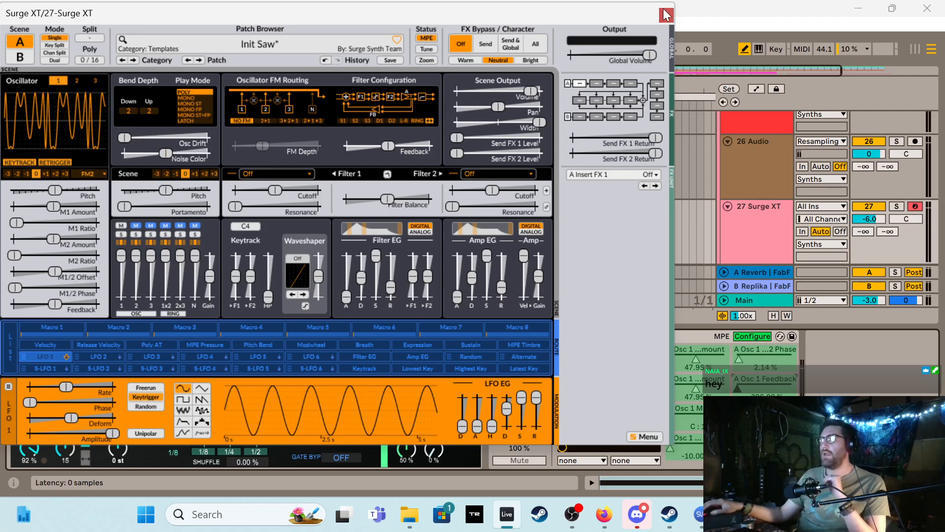
Check oscillator 2, return to oscillator 1, and try the 2 > 1 oscillator FM routing before restoring No FM
{"action": "left_click", "coordinate": [77, 80]}
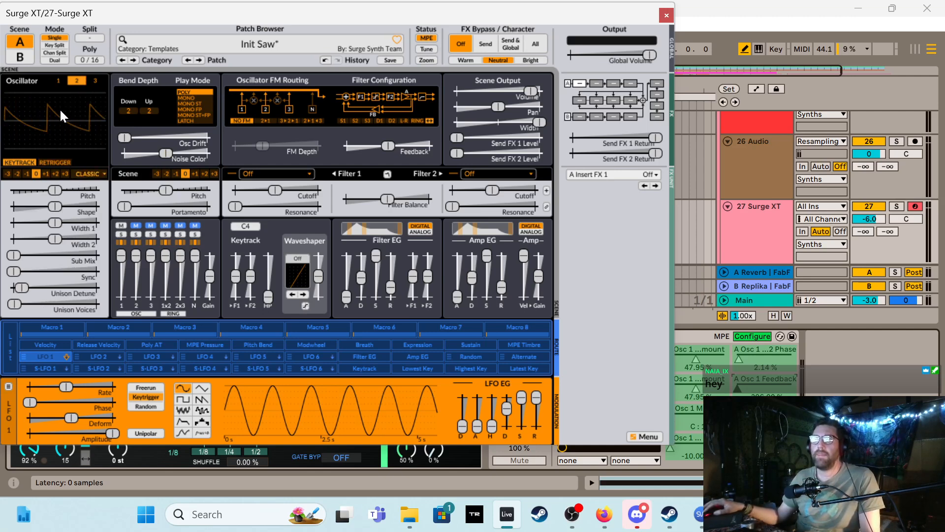
{"action": "left_click", "coordinate": [64, 78]}
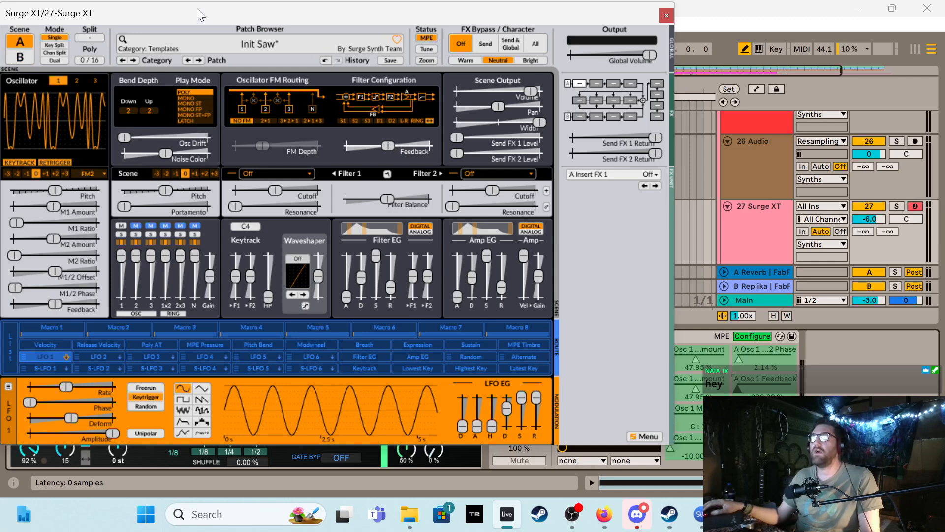
{"action": "left_click_drag", "start_coordinate": [197, 8], "coordinate": [270, 28]}
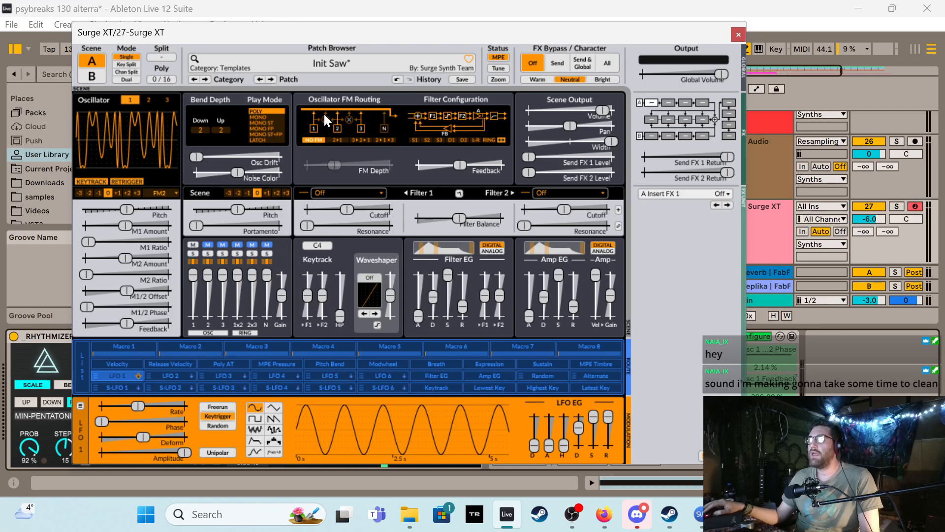
{"action": "left_click", "coordinate": [339, 139]}
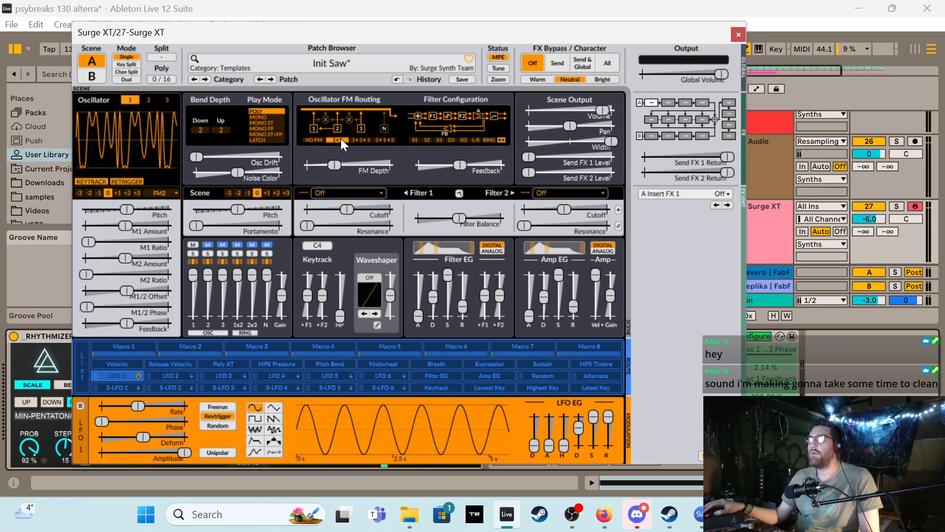
{"action": "left_click", "coordinate": [316, 141]}
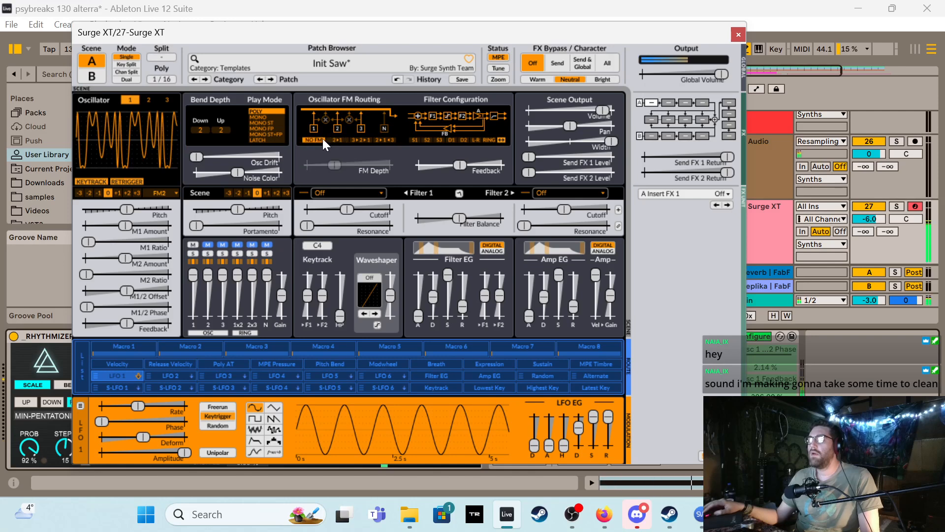
Close the Surge XT editor and search the Max for Live content for "device", enlarging the browser's result area
{"action": "left_click", "coordinate": [738, 34]}
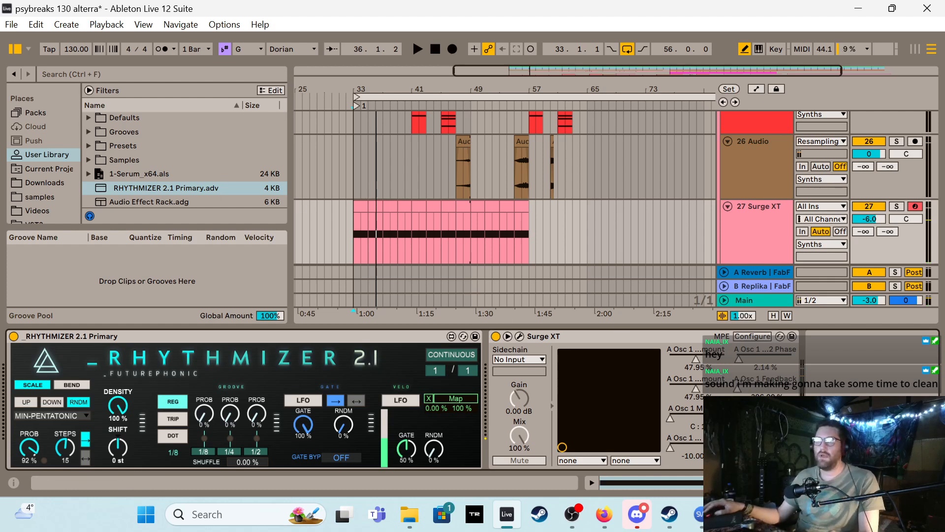
{"action": "scroll", "coordinate": [48, 170], "scroll_direction": "down", "scroll_amount": 2}
{"action": "scroll", "coordinate": [54, 170], "scroll_direction": "up", "scroll_amount": 8}
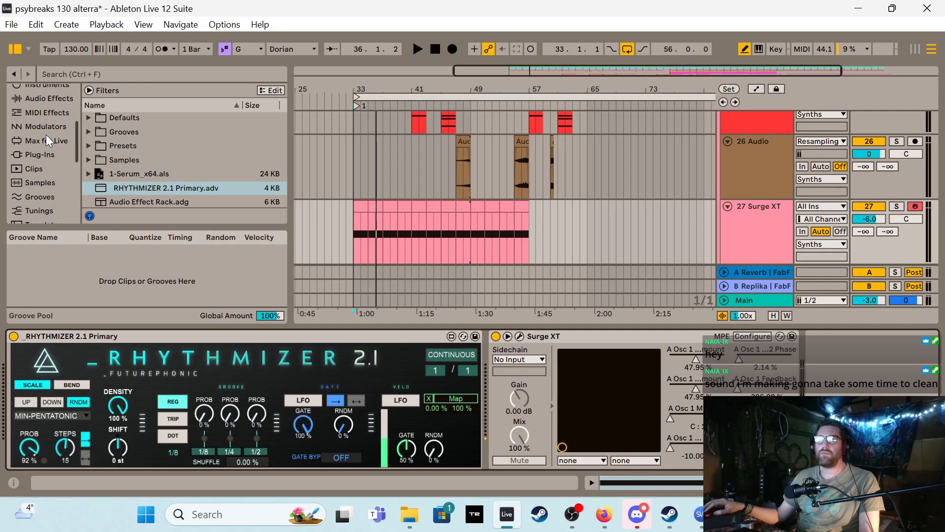
{"action": "left_click", "coordinate": [48, 140]}
{"action": "left_click", "coordinate": [158, 73]}
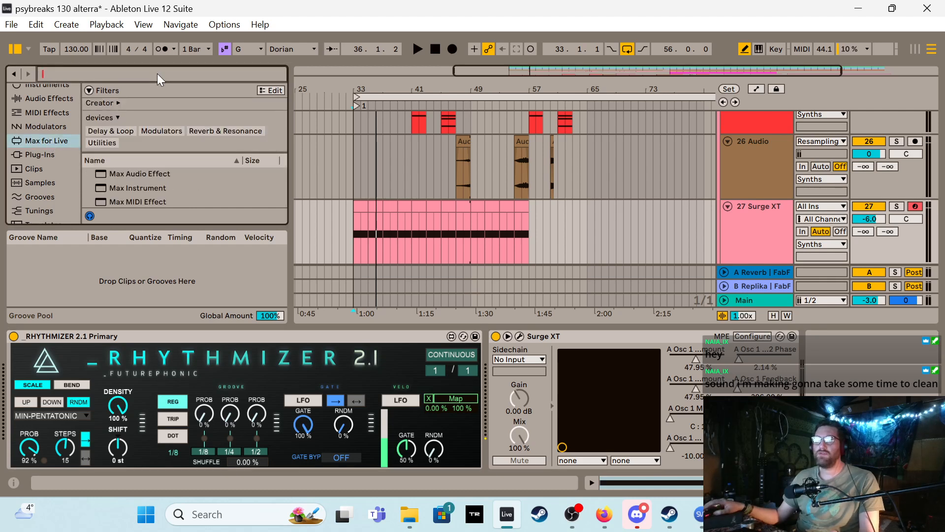
{"action": "type", "text": "dev"}
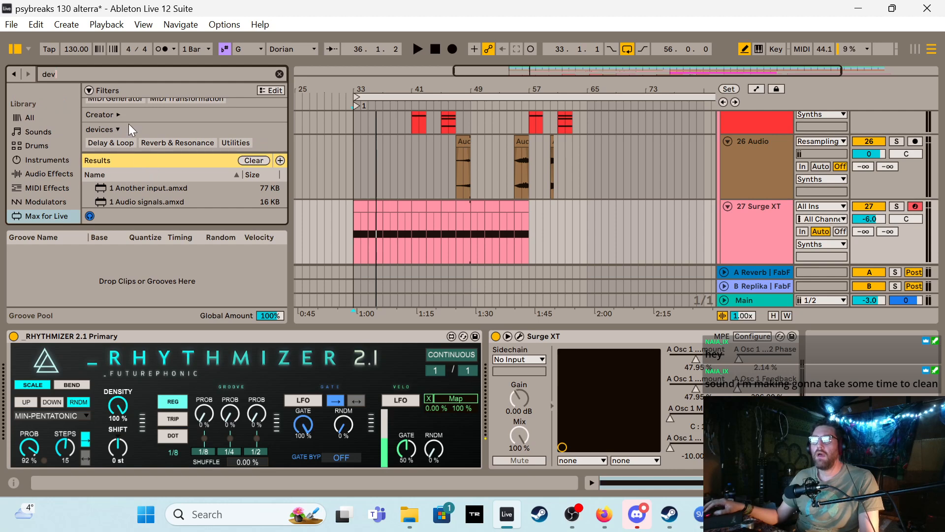
{"action": "type", "text": "ice"}
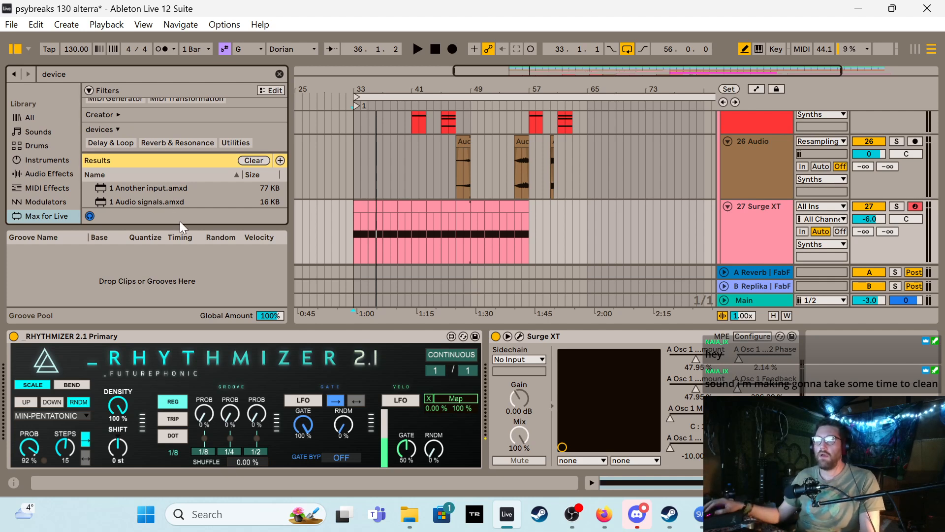
{"action": "left_click_drag", "start_coordinate": [184, 227], "coordinate": [166, 331]}
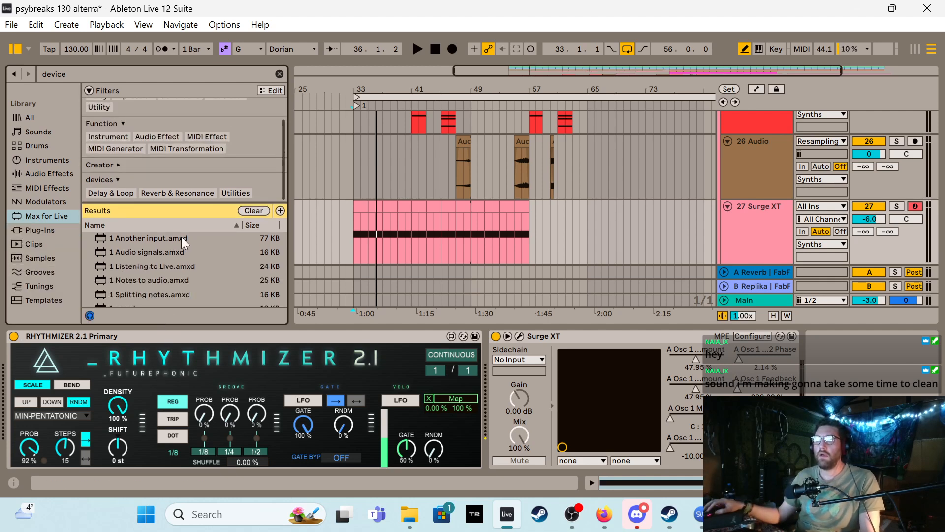
Look through the "device" results and filters in Max for Live and Plug-Ins, collapsing the filters and returning to Max for Live
{"action": "scroll", "coordinate": [182, 238], "scroll_direction": "down", "scroll_amount": 3}
{"action": "scroll", "coordinate": [178, 125], "scroll_direction": "up", "scroll_amount": 2}
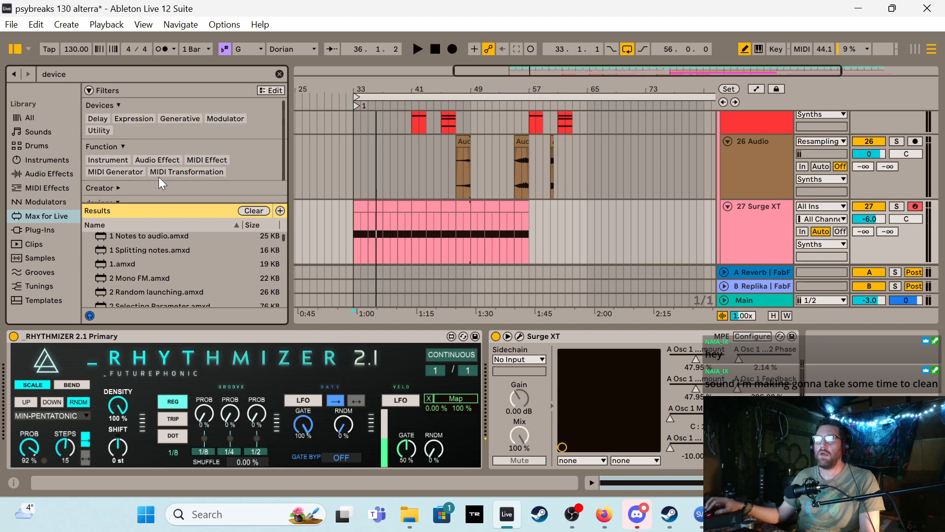
{"action": "scroll", "coordinate": [157, 166], "scroll_direction": "down", "scroll_amount": 2}
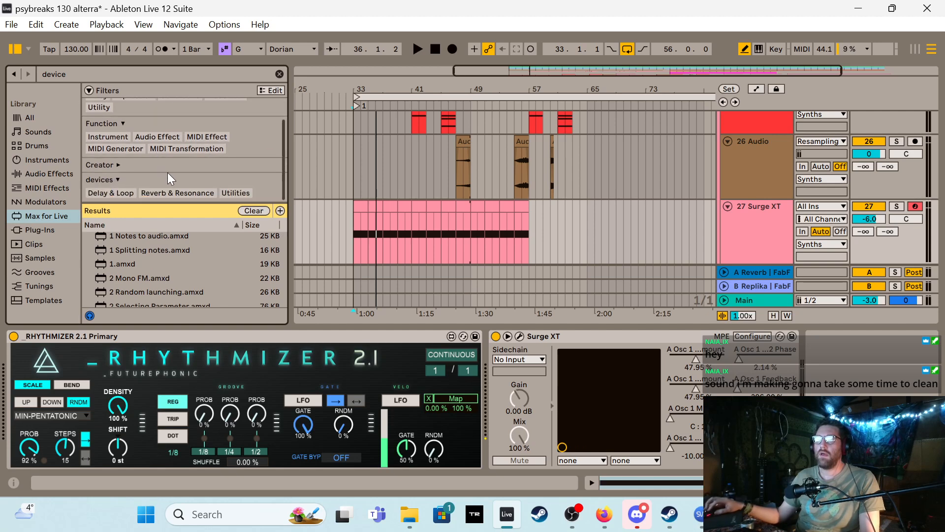
{"action": "scroll", "coordinate": [169, 176], "scroll_direction": "up", "scroll_amount": 1}
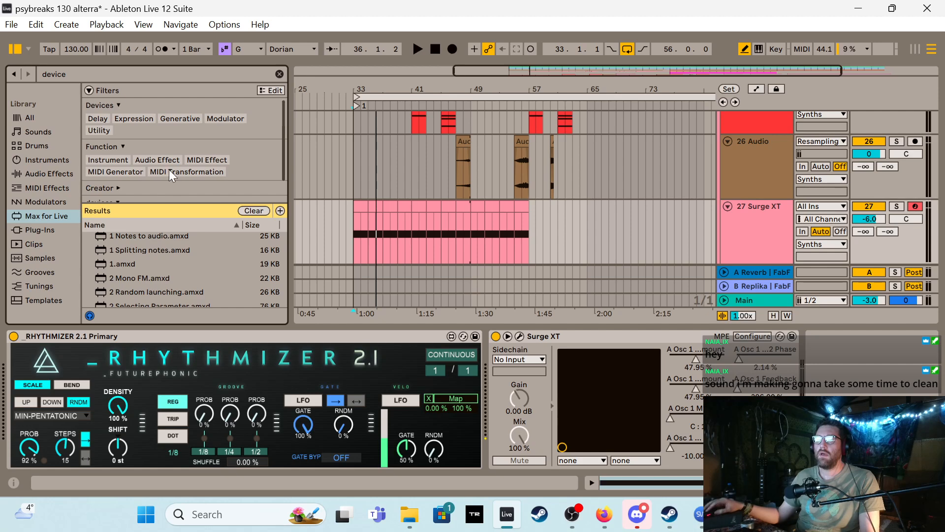
{"action": "left_click", "coordinate": [89, 90]}
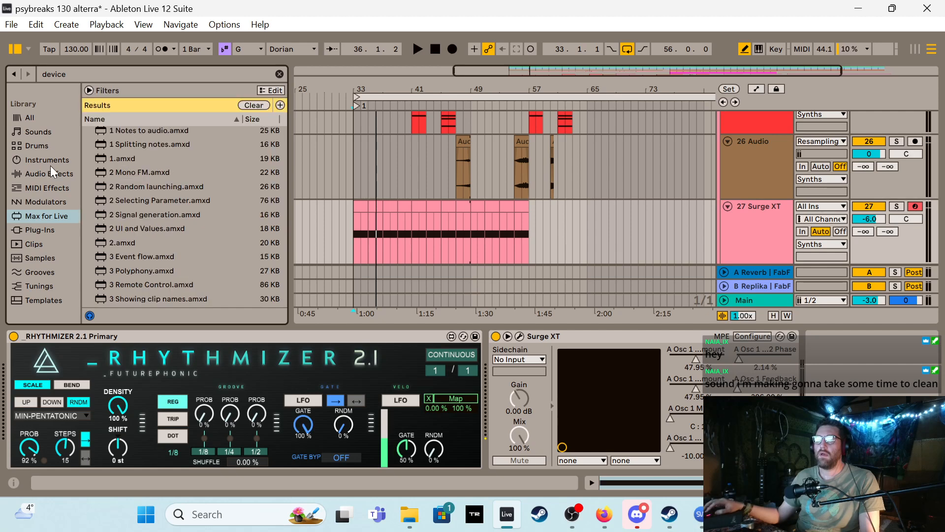
{"action": "left_click", "coordinate": [41, 231]}
{"action": "left_click", "coordinate": [116, 120]}
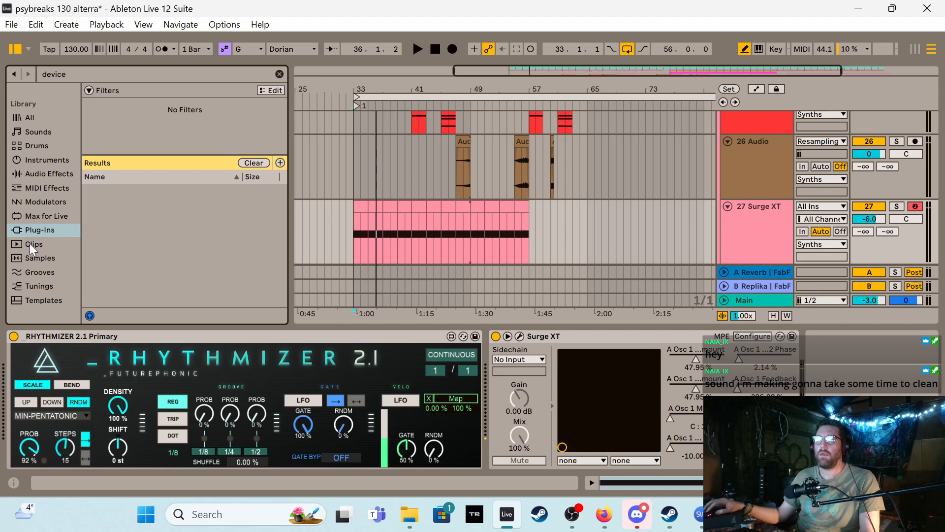
{"action": "left_click", "coordinate": [46, 217]}
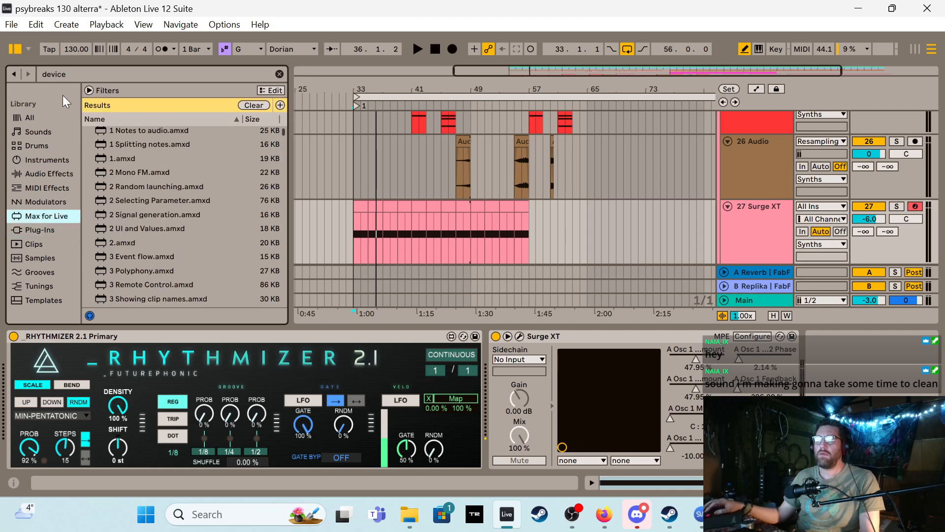
Search the Max for Live content for "rand" and add Device Randomizer after Surge XT on track 27
{"action": "left_click", "coordinate": [69, 74]}
{"action": "type", "text": "rand"}
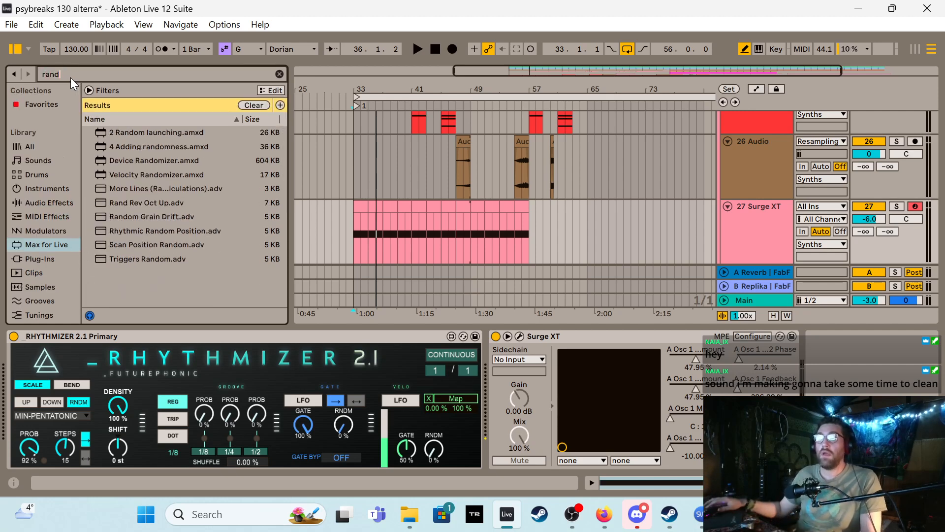
{"action": "left_click", "coordinate": [184, 159]}
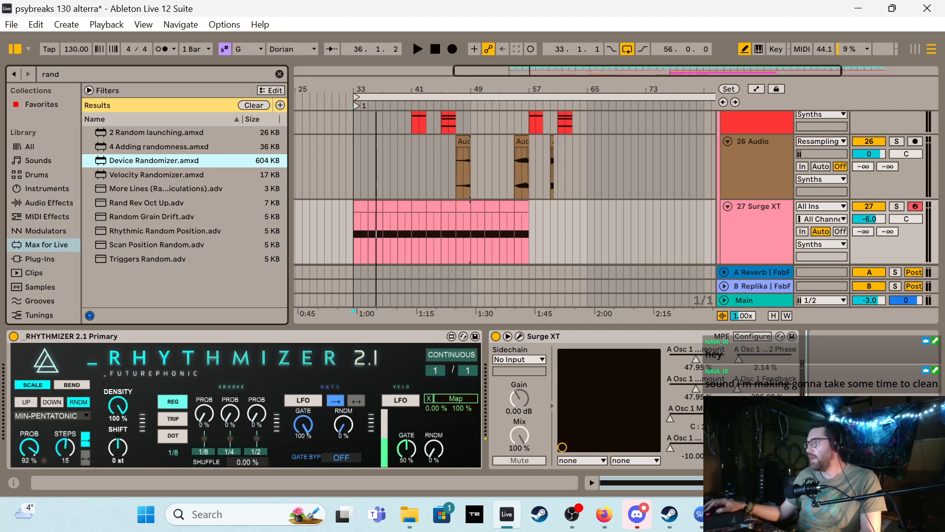
{"action": "left_click_drag", "start_coordinate": [184, 160], "coordinate": [758, 385]}
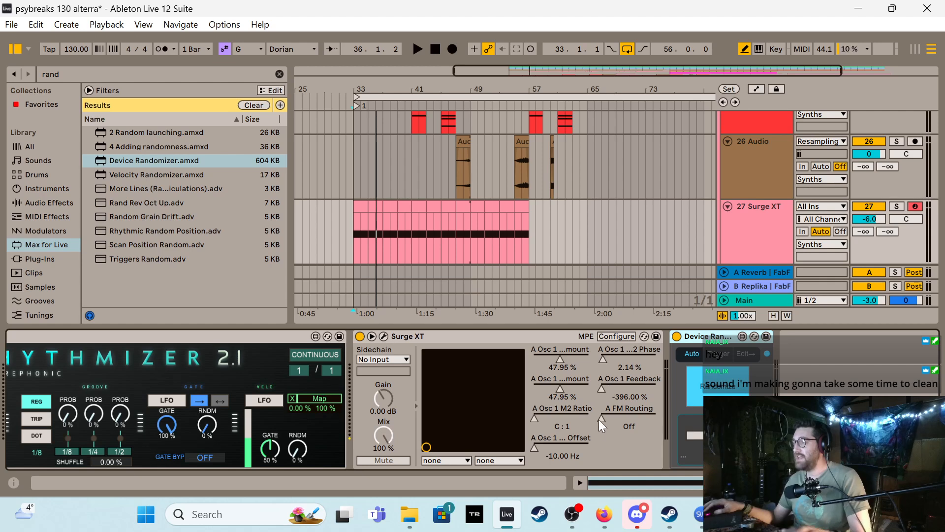
Map the Device Randomizer to Surge XT, try randomizing the exposed parameters during playback, and remove the randomizer
{"action": "left_click", "coordinate": [720, 392]}
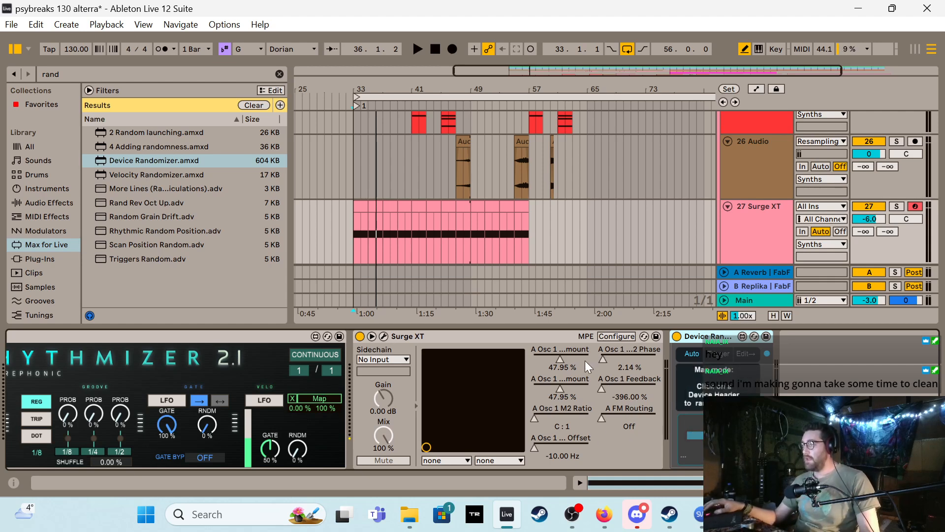
{"action": "left_click", "coordinate": [544, 337]}
{"action": "left_click", "coordinate": [719, 392]}
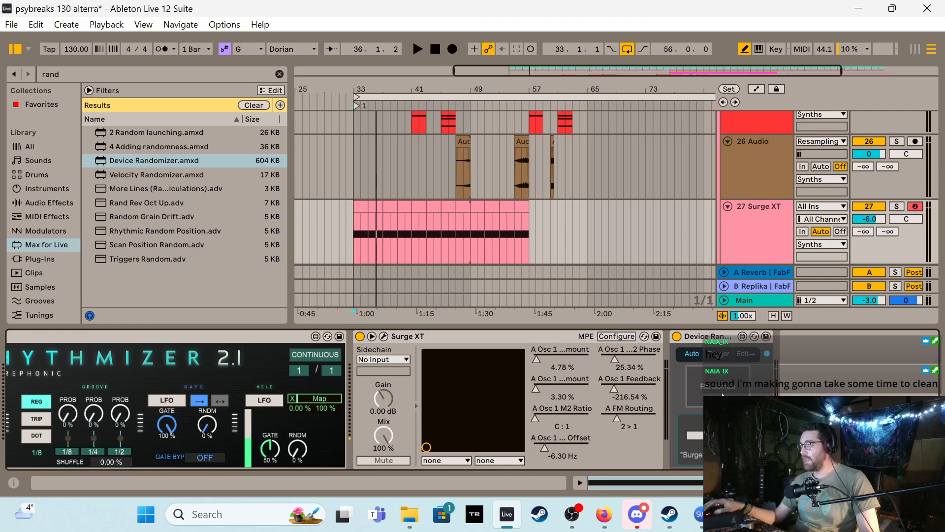
{"action": "key", "text": "space"}
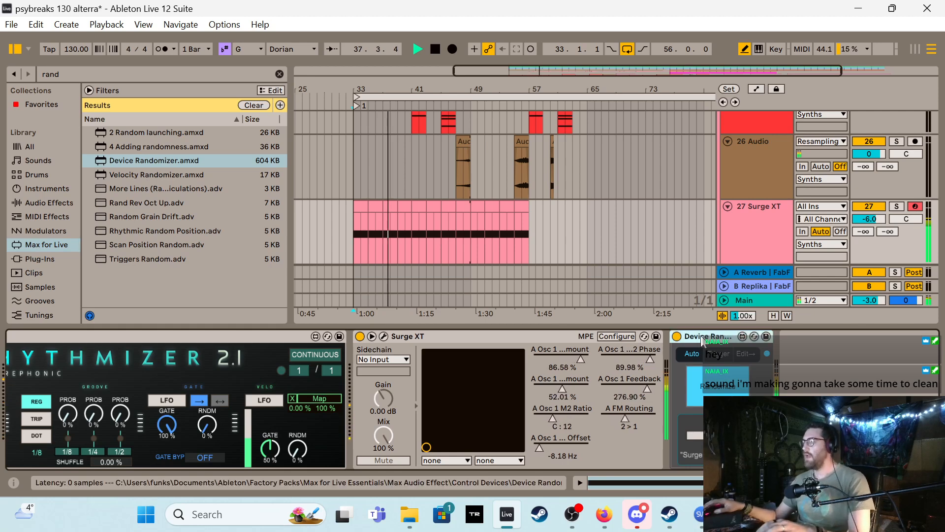
{"action": "key", "text": "Delete"}
{"action": "key", "text": "space"}
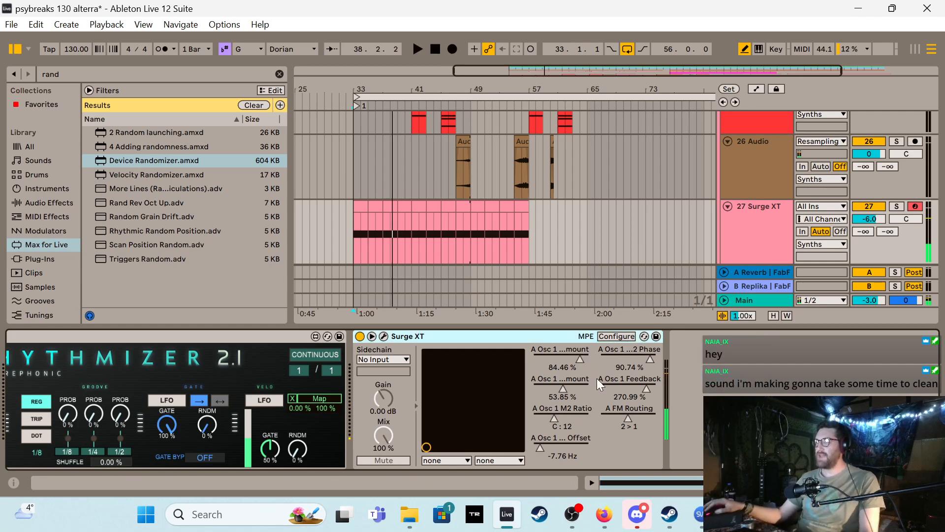
In the Surge XT device, set M1 Amount to about 10.5 %, M1/2 Phase to 0 %, Feedback to -400 % and FM Routing to Off
{"action": "left_click_drag", "start_coordinate": [581, 359], "coordinate": [542, 361]}
{"action": "key", "text": "space"}
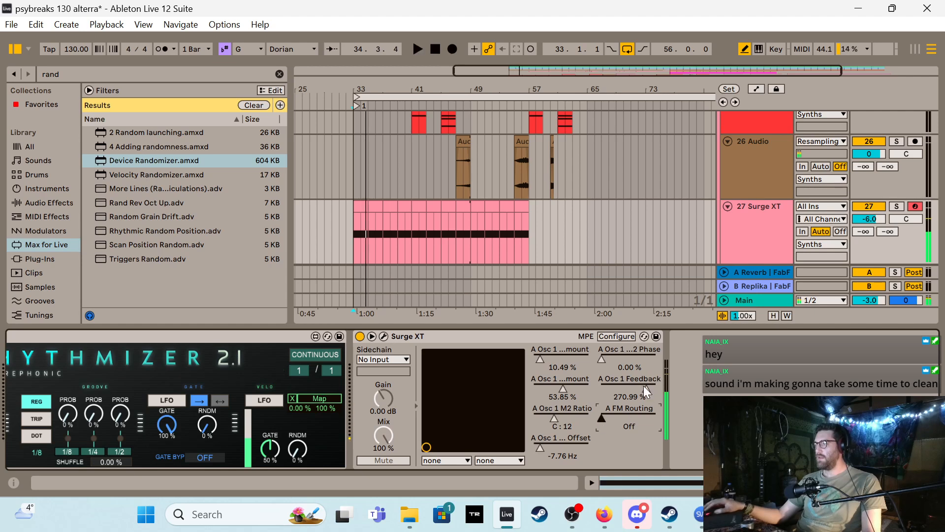
{"action": "left_click_drag", "start_coordinate": [646, 391], "coordinate": [646, 433]}
{"action": "key", "text": "space"}
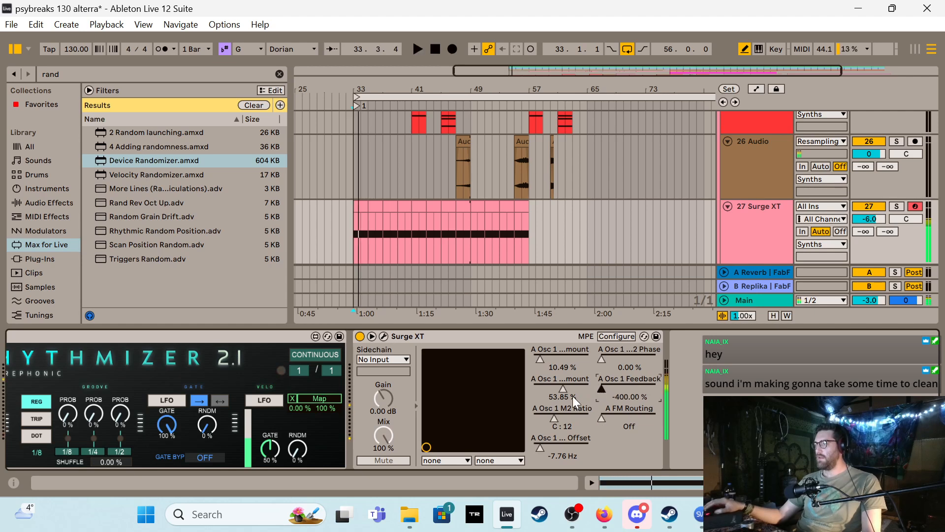
Set oscillator 1's M2 Amount to 0 %, M2 Ratio to C : 1 and M1/2 Offset to -10 Hz, auditioning the result
{"action": "left_click_drag", "start_coordinate": [564, 398], "coordinate": [565, 433]}
{"action": "key", "text": "space"}
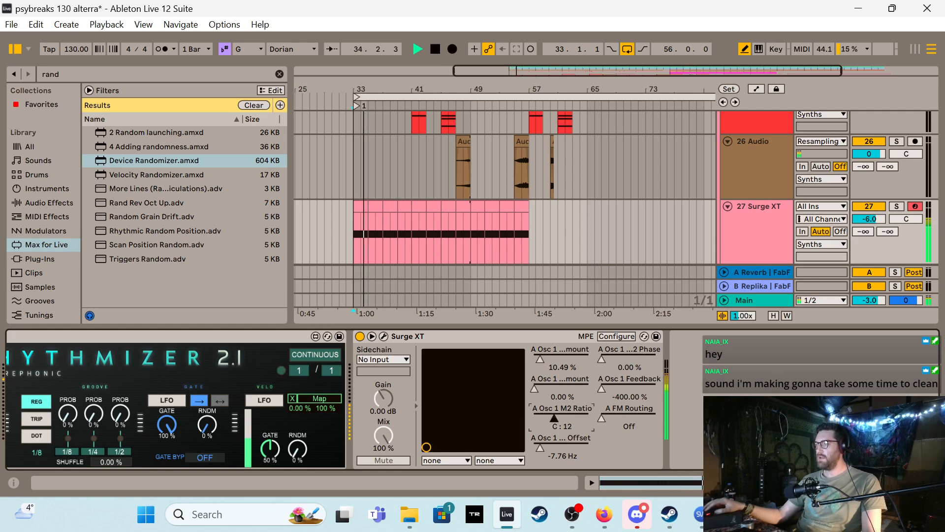
{"action": "left_click_drag", "start_coordinate": [548, 418], "coordinate": [533, 448]}
{"action": "key", "text": "space"}
{"action": "key", "text": "space"}
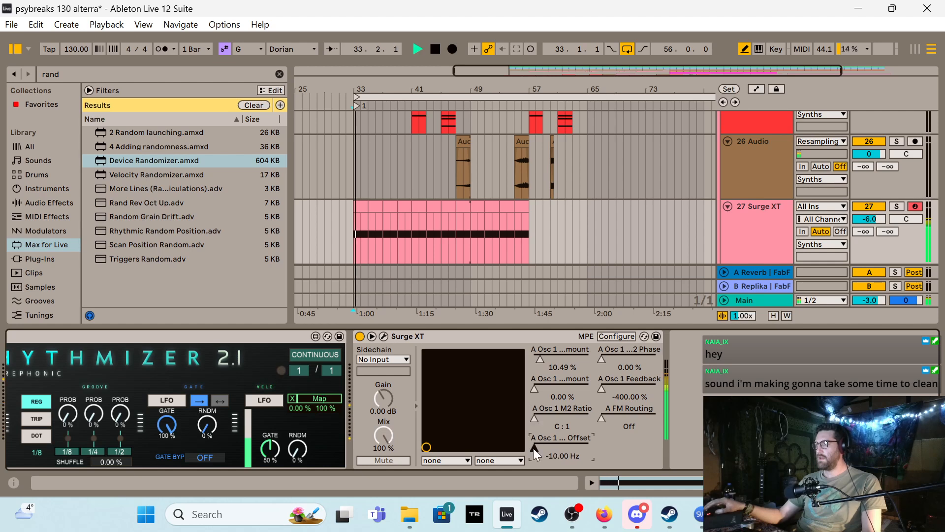
{"action": "key", "text": "space"}
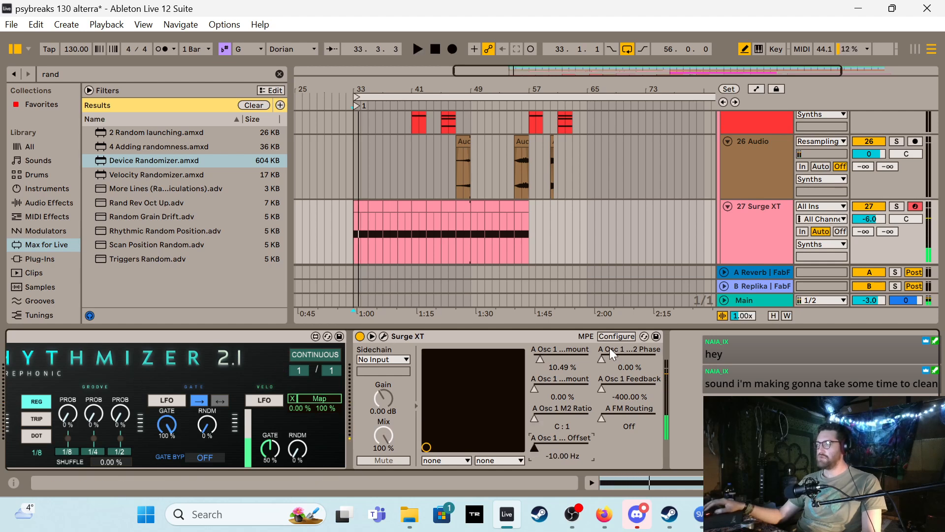
Open the Surge XT editor, lower oscillator 1's M1 Amount to minimum and raise its M2 Amount slightly
{"action": "left_click", "coordinate": [383, 336]}
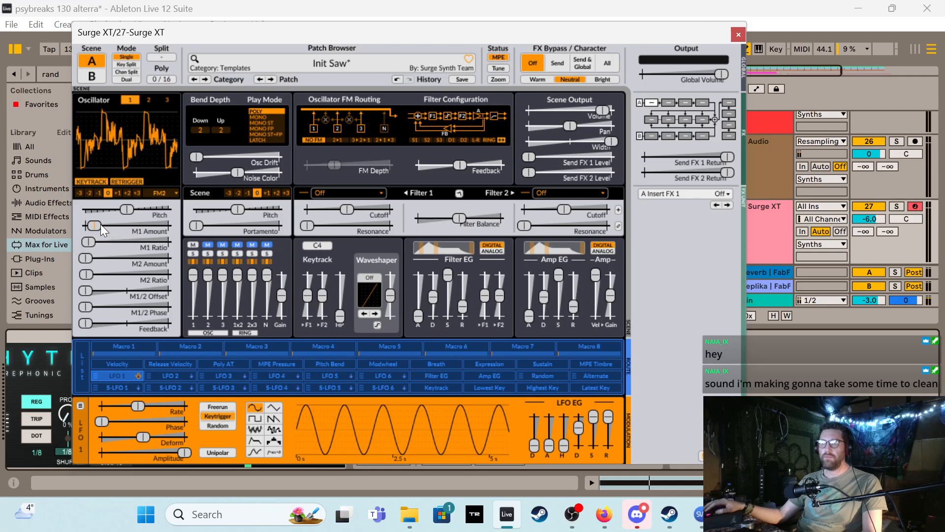
{"action": "left_click_drag", "start_coordinate": [93, 225], "coordinate": [85, 225]}
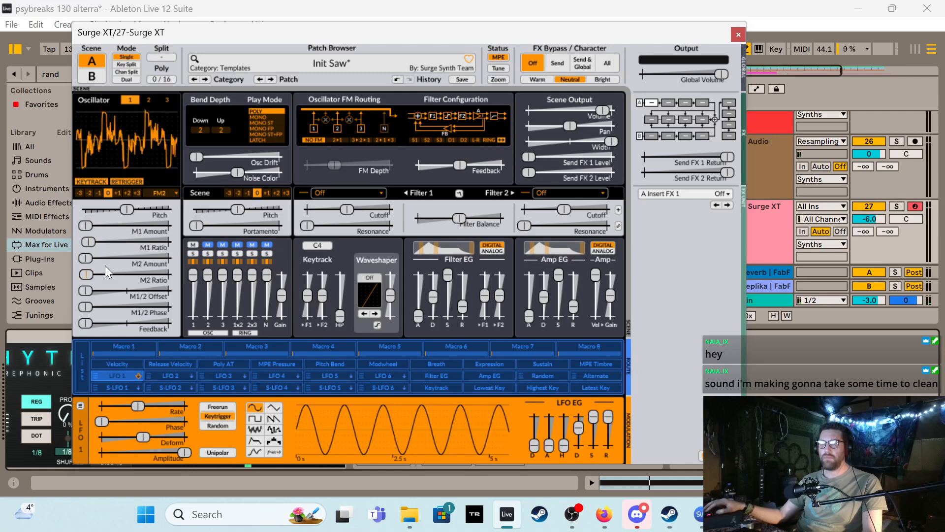
{"action": "left_click_drag", "start_coordinate": [85, 257], "coordinate": [91, 257]}
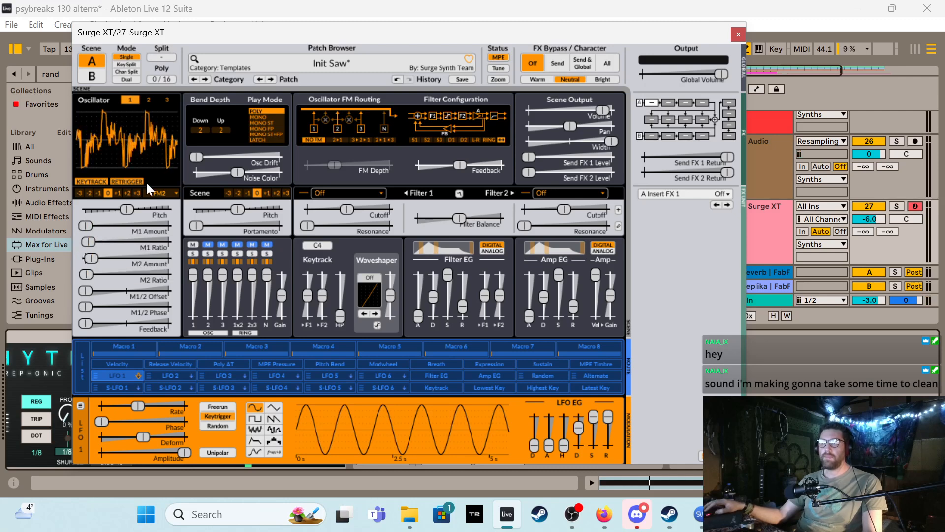
Reset oscillator 1 by changing its type to FM3 and back to FM2
{"action": "left_click", "coordinate": [175, 192]}
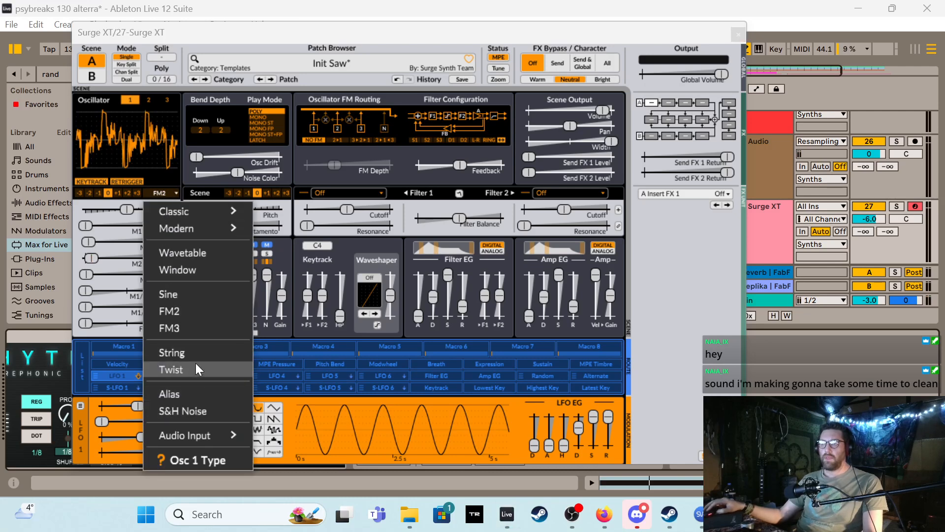
{"action": "left_click", "coordinate": [178, 327]}
{"action": "left_click", "coordinate": [170, 193]}
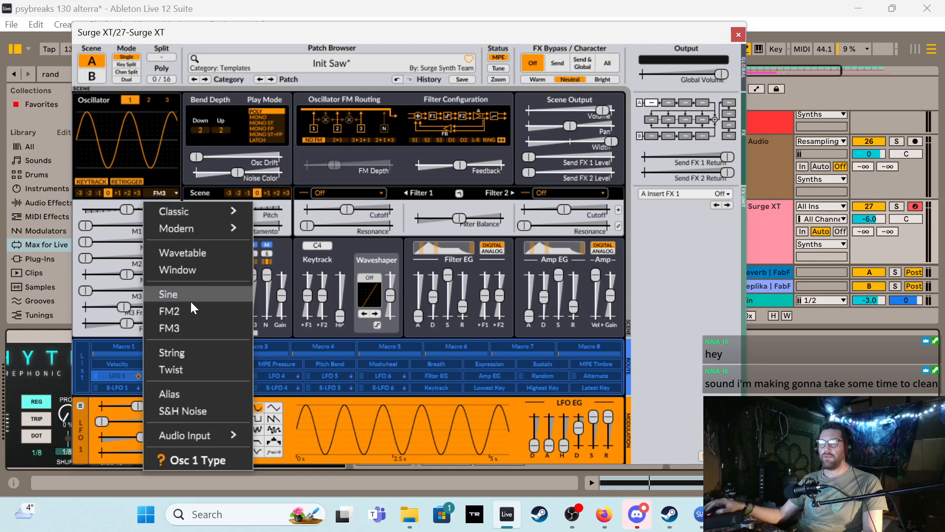
{"action": "left_click", "coordinate": [190, 312]}
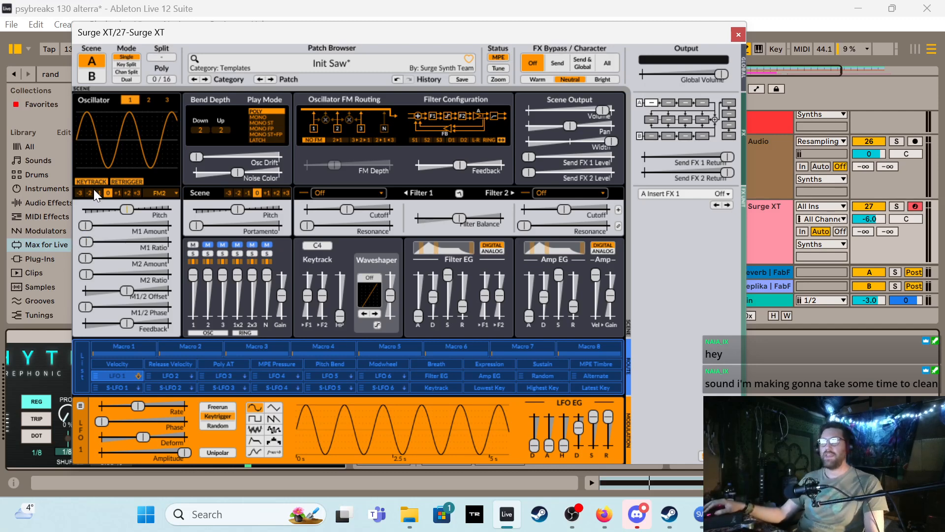
Shape oscillator 1 with about 30.8 % M1 Amount, 16.3 % M2 Amount, -9.27 Hz Offset, 23.4 % Phase and a higher M1 Ratio, closing the editor
{"action": "left_click_drag", "start_coordinate": [87, 239], "coordinate": [89, 226]}
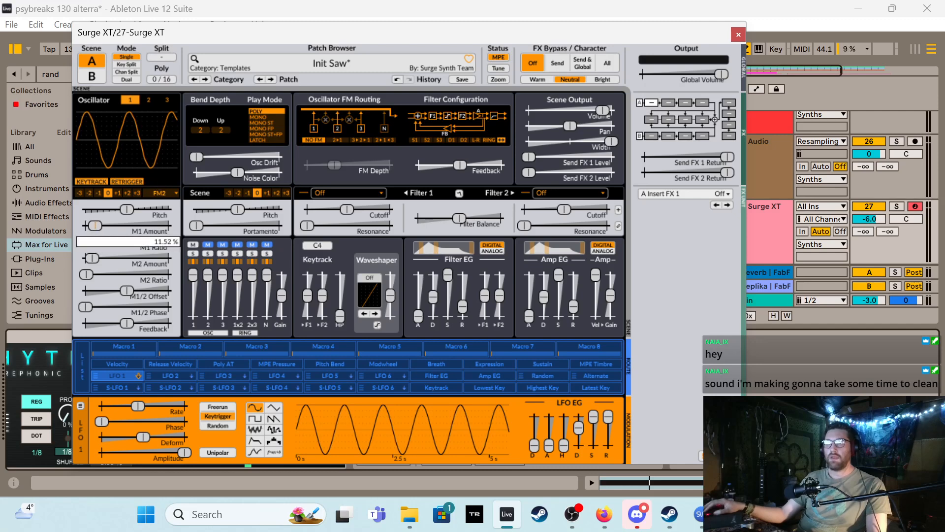
{"action": "left_click_drag", "start_coordinate": [101, 226], "coordinate": [110, 226]}
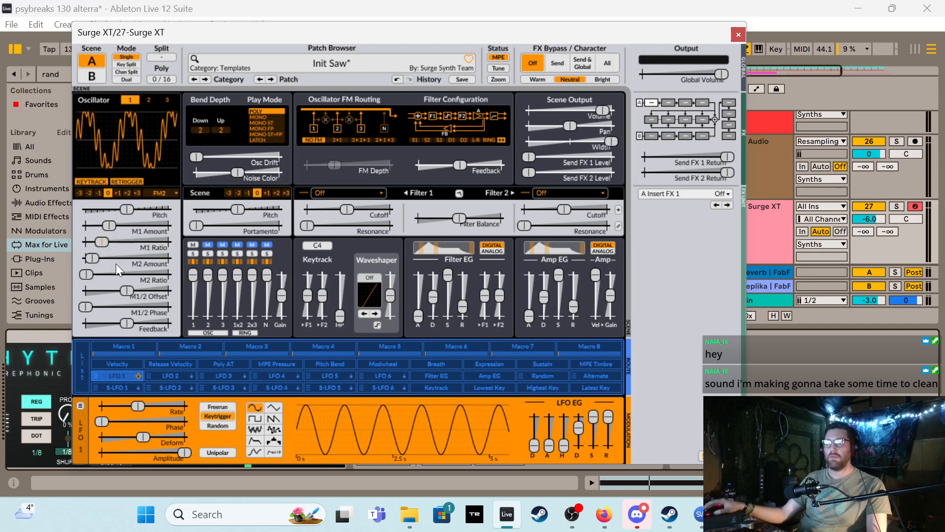
{"action": "left_click_drag", "start_coordinate": [87, 274], "coordinate": [128, 274]}
{"action": "mouse_move", "coordinate": [107, 229]}
{"action": "left_mouse_down"}
{"action": "mouse_move", "coordinate": [93, 229]}
{"action": "mouse_move", "coordinate": [111, 226]}
{"action": "left_mouse_up"}
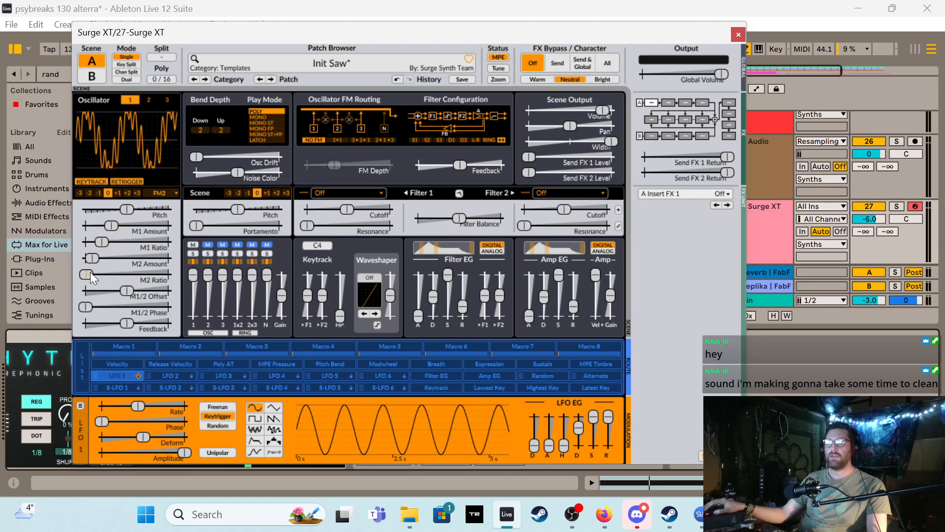
{"action": "left_click_drag", "start_coordinate": [86, 274], "coordinate": [104, 306]}
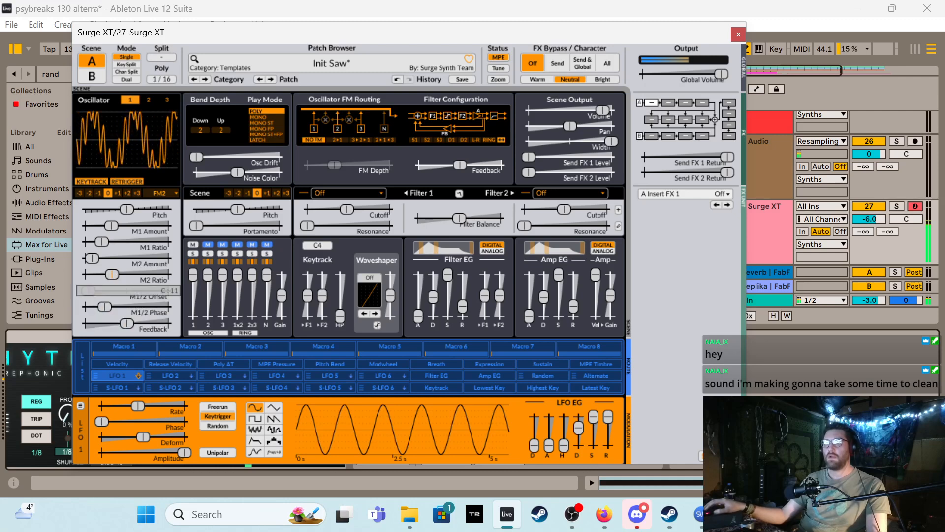
{"action": "left_click_drag", "start_coordinate": [112, 273], "coordinate": [112, 242]}
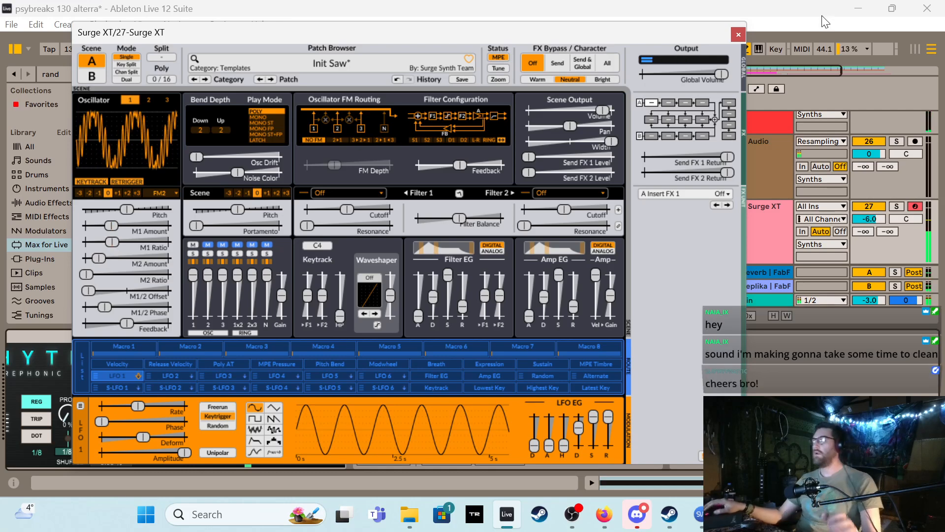
{"action": "left_click", "coordinate": [738, 34]}
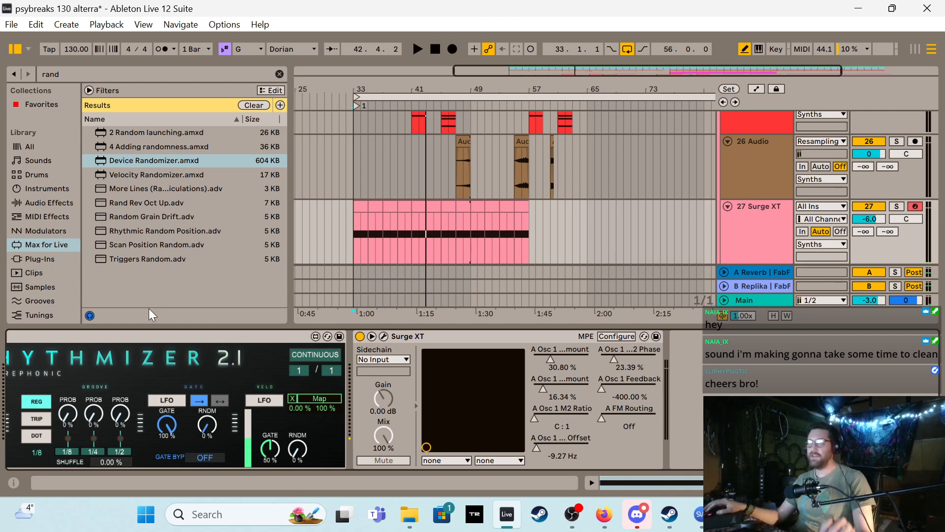
Search the Max for Live content for "lfoi" and add the LFOi device after Surge XT
{"action": "left_click", "coordinate": [93, 77]}
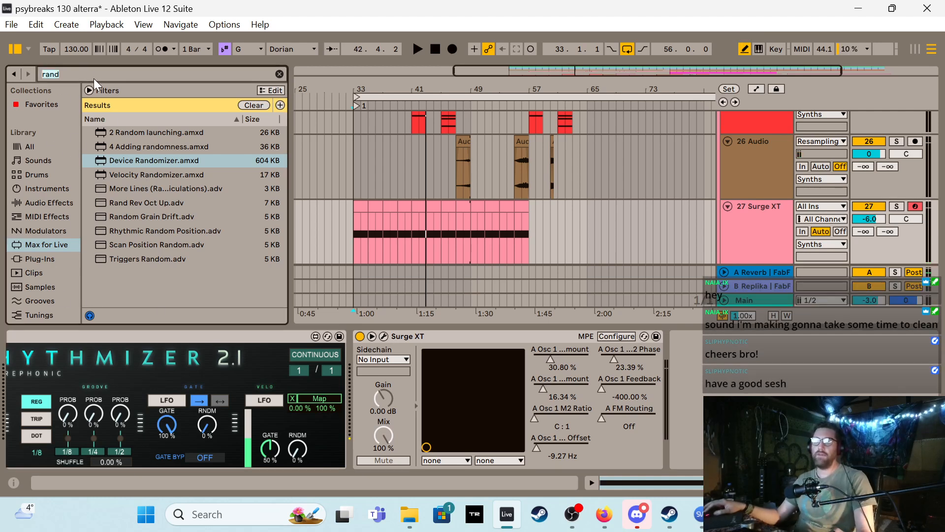
{"action": "type", "text": "lfoi"}
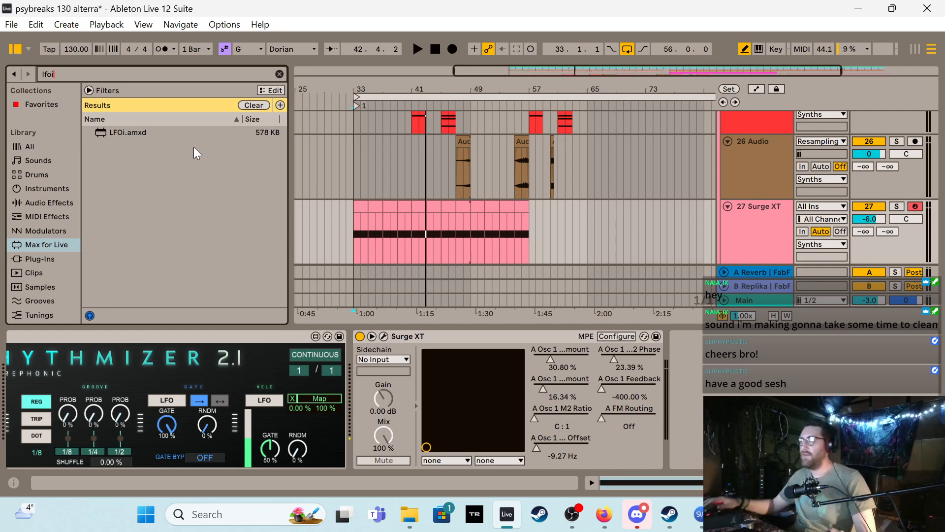
{"action": "left_click_drag", "start_coordinate": [147, 133], "coordinate": [661, 286]}
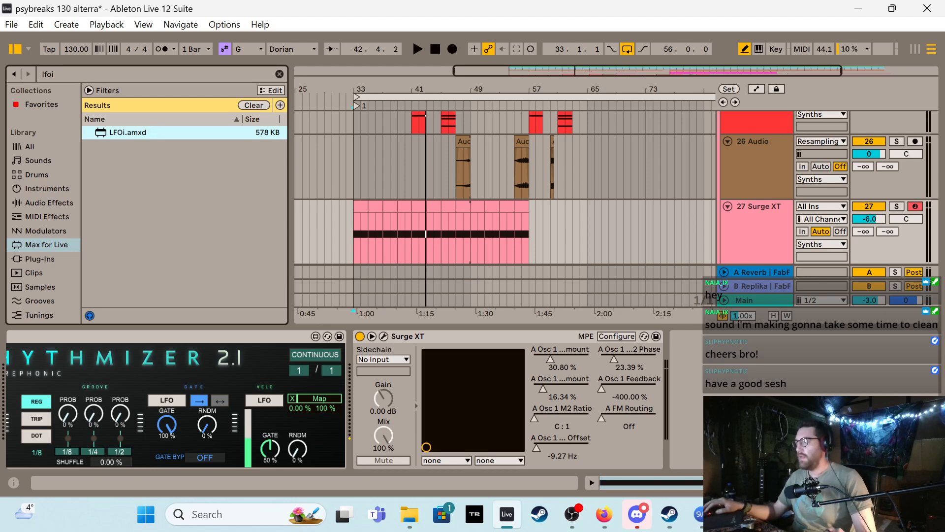
{"action": "left_click_drag", "start_coordinate": [715, 363], "coordinate": [715, 364]}
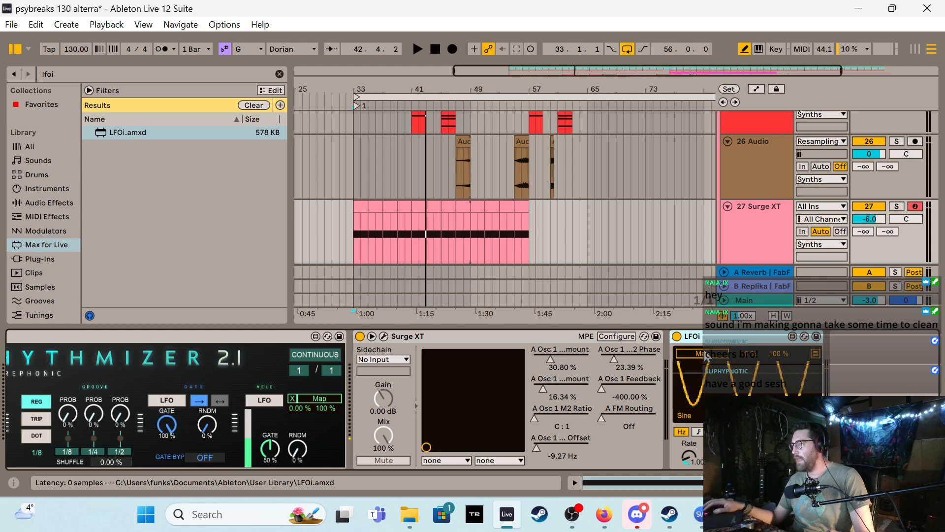
Map the LFOi to oscillator 1's M1 Amount over a 0 to 37 % range, and try a duplicate LFOi before removing it
{"action": "left_click", "coordinate": [584, 364]}
{"action": "key", "text": "space"}
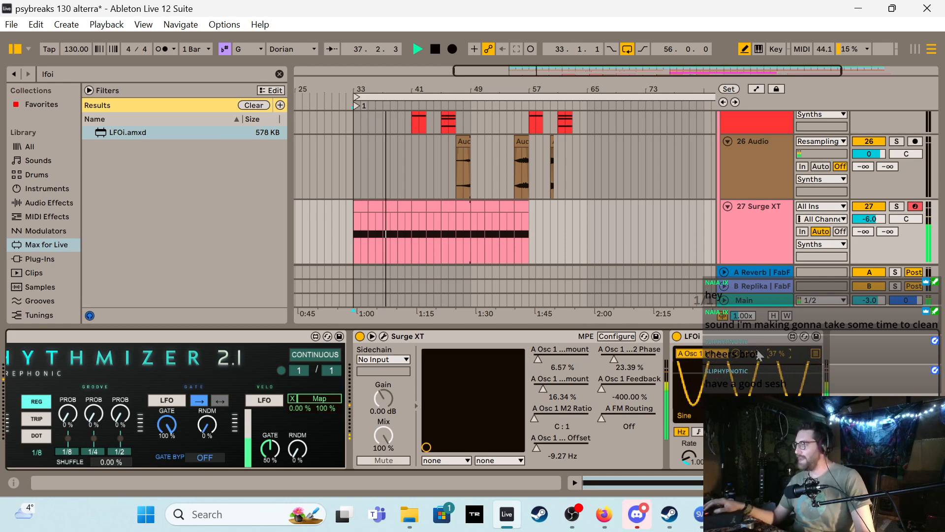
{"action": "left_click_drag", "start_coordinate": [729, 334], "coordinate": [879, 366]}
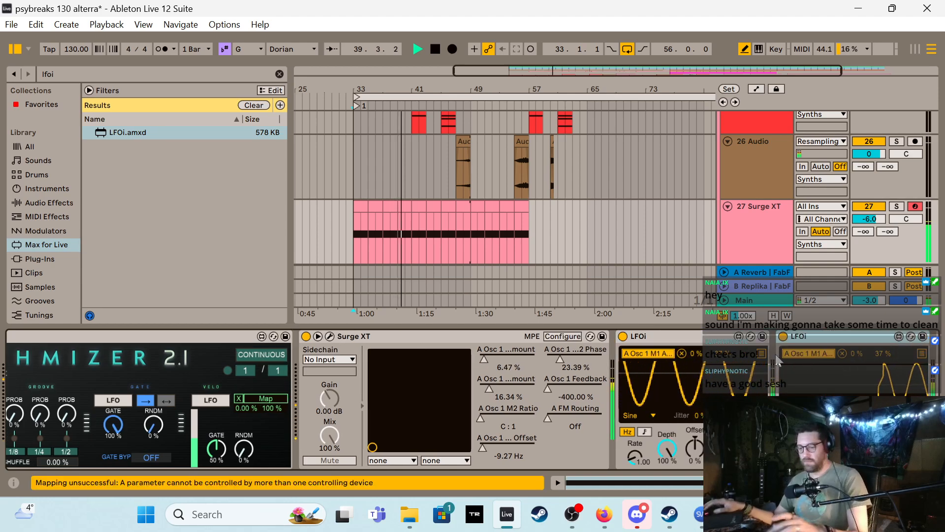
{"action": "key", "text": "Delete"}
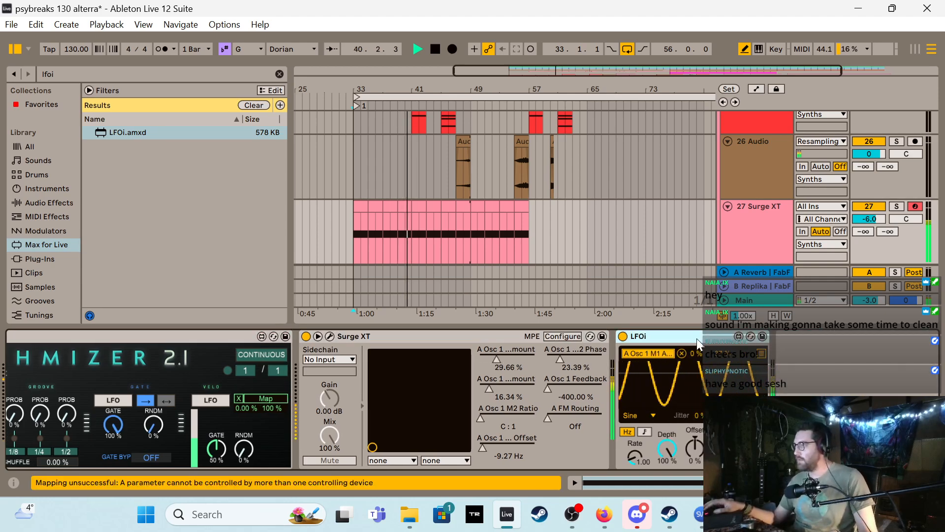
Set the M1 Amount LFOi to the Random waveform with Spline interpolation, and restart playback to hear it
{"action": "left_click", "coordinate": [652, 414]}
{"action": "left_click", "coordinate": [649, 396]}
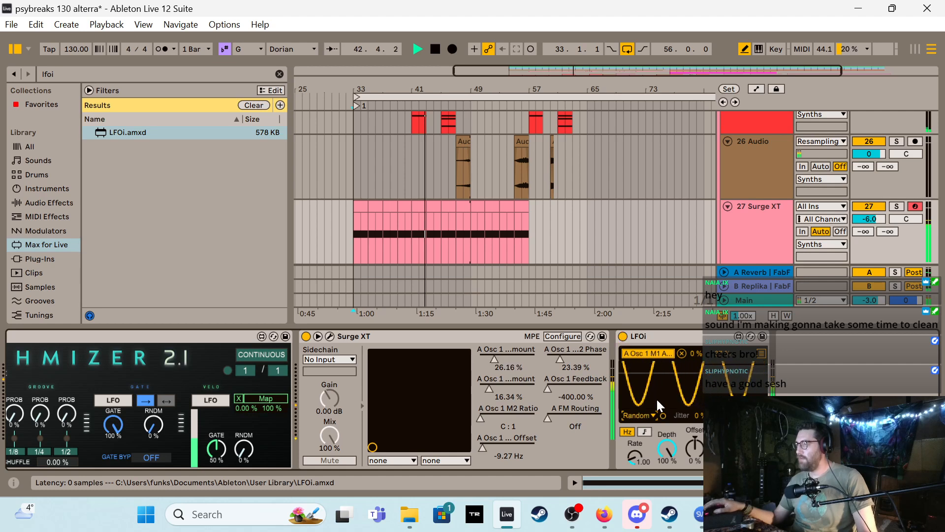
{"action": "left_click", "coordinate": [663, 415]}
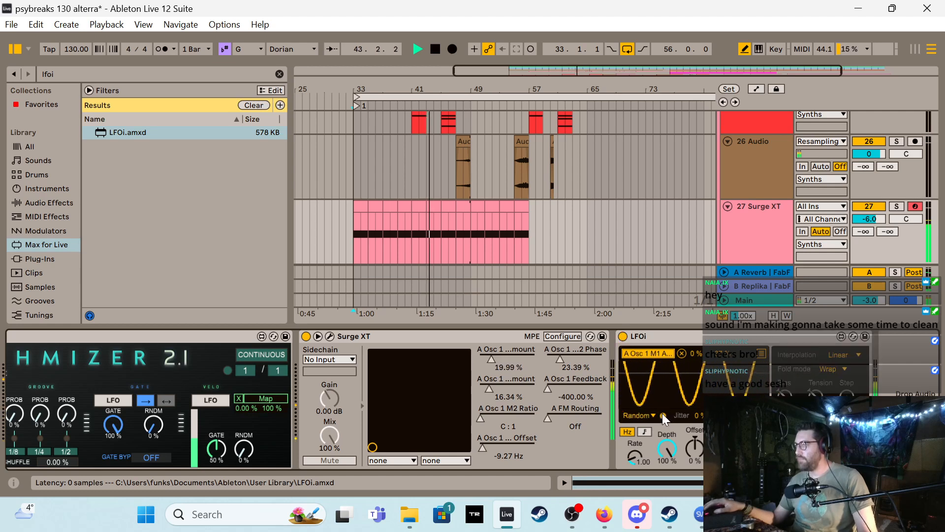
{"action": "left_click", "coordinate": [857, 353]}
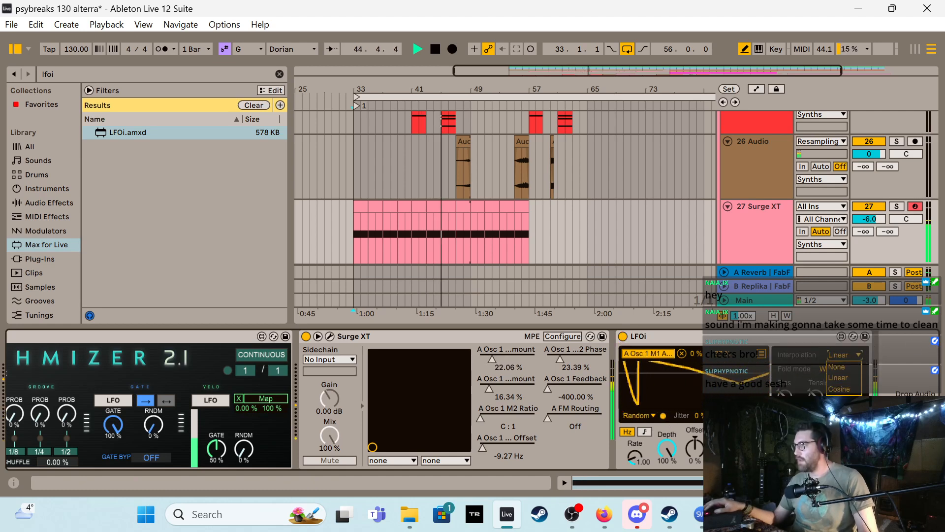
{"action": "left_click", "coordinate": [838, 377]}
{"action": "left_click", "coordinate": [850, 354]}
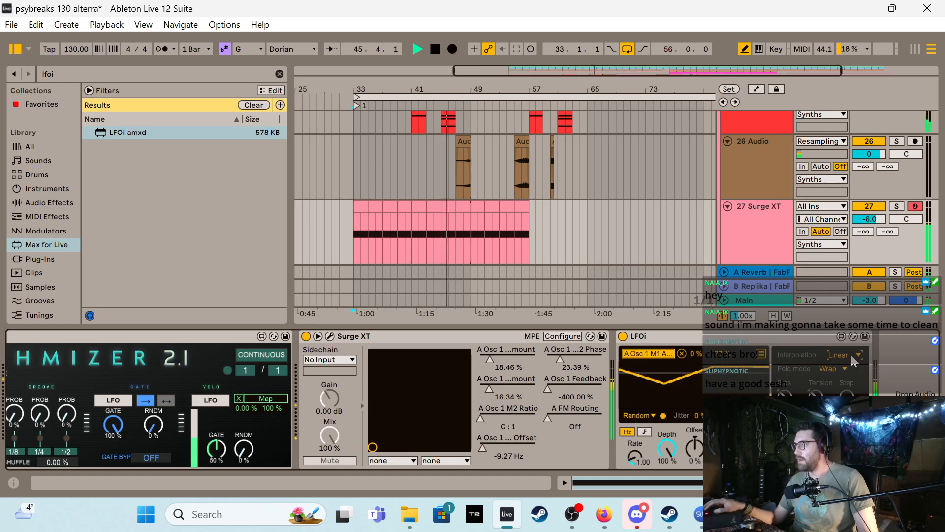
{"action": "left_click", "coordinate": [845, 405]}
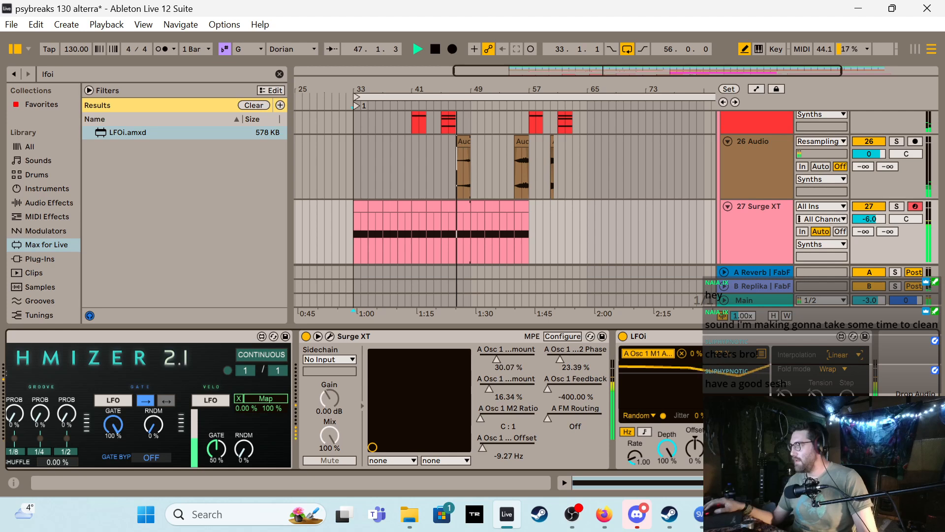
{"action": "left_click", "coordinate": [856, 355]}
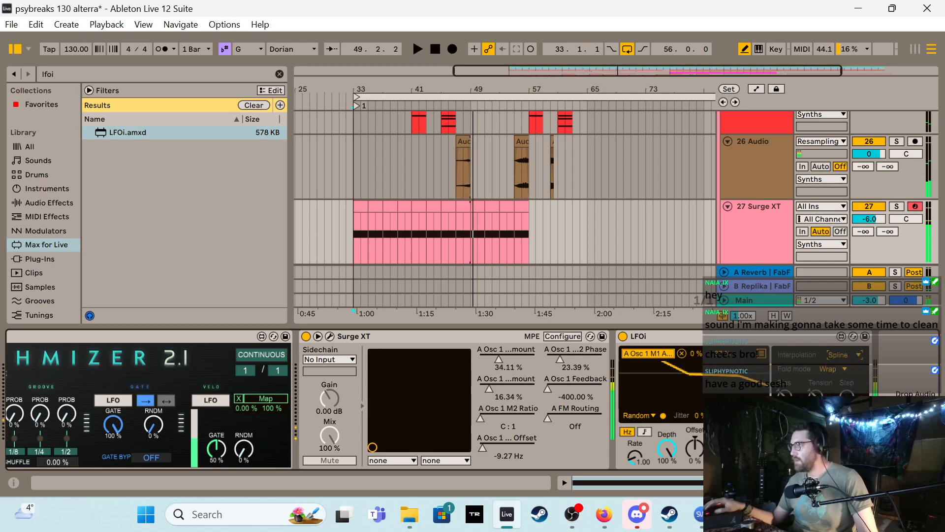
{"action": "key", "text": "space"}
{"action": "key", "text": "space"}
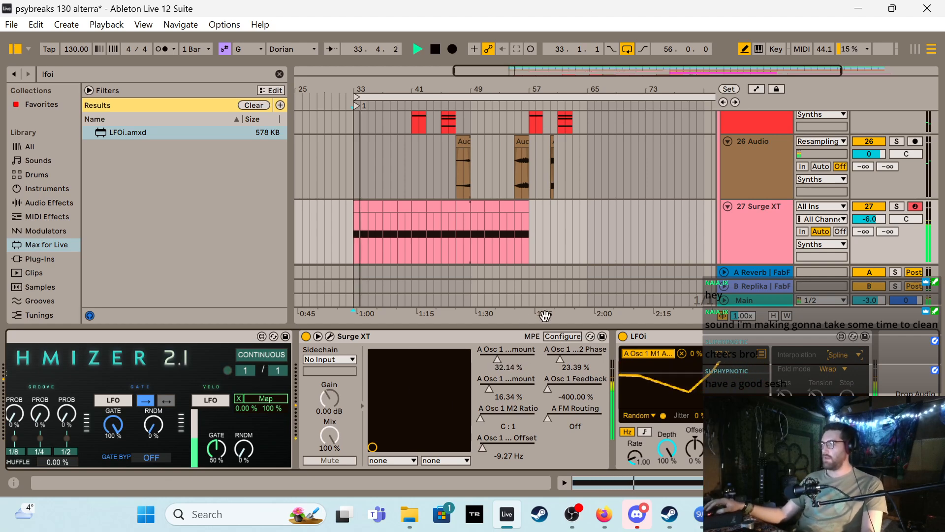
Duplicate the M1 Amount LFOi and map the copy to oscillator 1's M2 Amount over a 0 to 52 % range
{"action": "left_click_drag", "start_coordinate": [754, 337], "coordinate": [891, 349]}
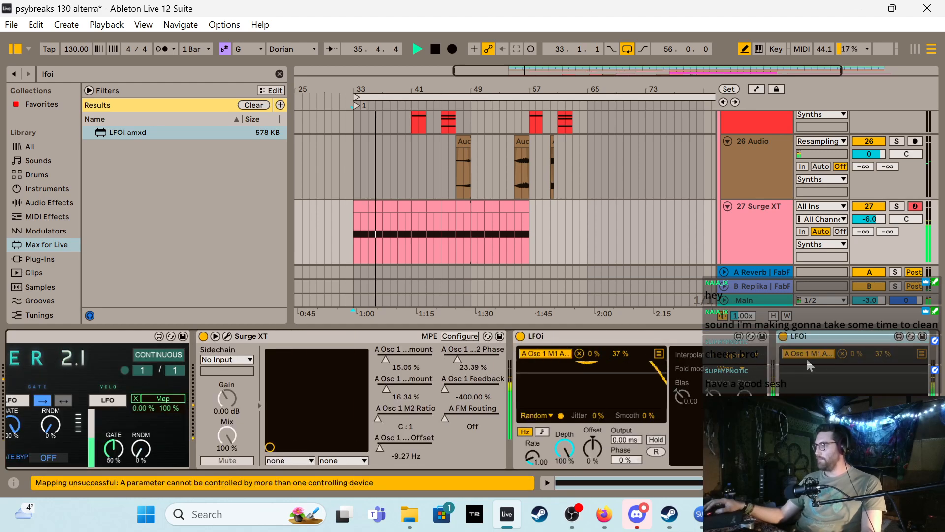
{"action": "left_click", "coordinate": [842, 355]}
{"action": "left_click", "coordinate": [815, 354]}
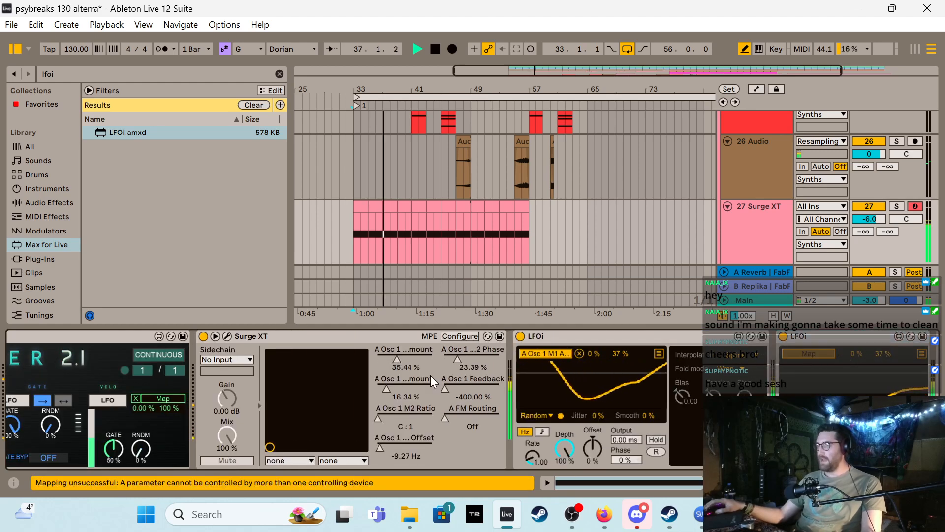
{"action": "left_click", "coordinate": [401, 376]}
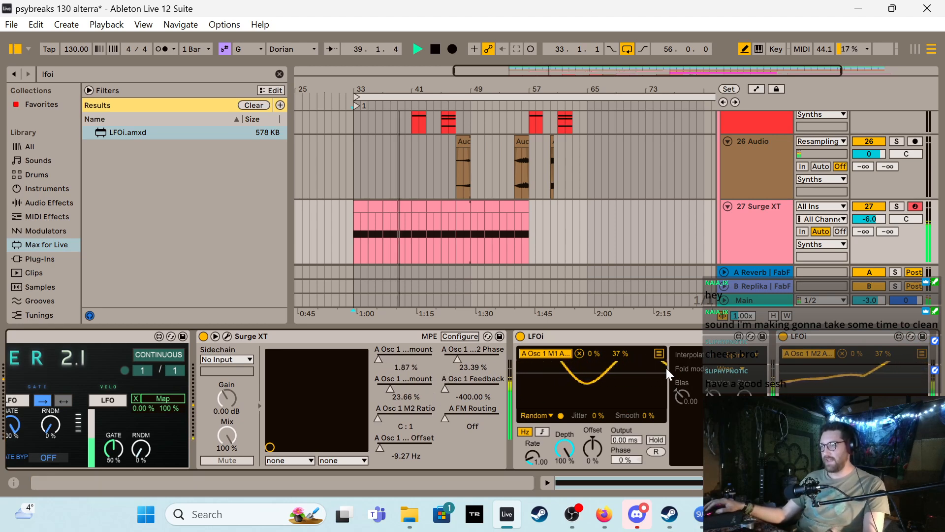
{"action": "mouse_move", "coordinate": [891, 355]}
{"action": "left_mouse_down"}
{"action": "mouse_move", "coordinate": [890, 334]}
{"action": "mouse_move", "coordinate": [875, 346]}
{"action": "left_mouse_up"}
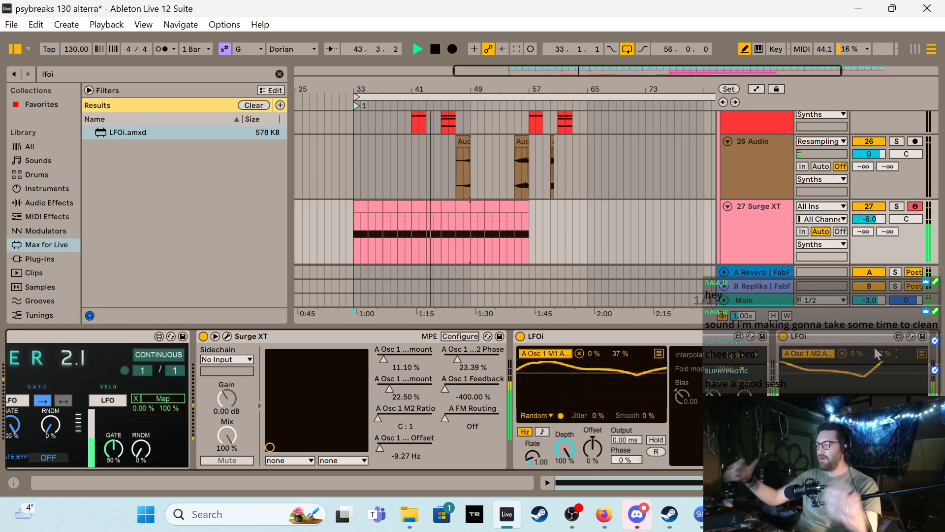
{"action": "left_click_drag", "start_coordinate": [874, 345], "coordinate": [874, 321]}
Duplicate the M2 Amount LFOi and remap the copy to oscillator 1's M2 Ratio
{"action": "scroll", "coordinate": [632, 394], "scroll_direction": "right", "scroll_amount": 2}
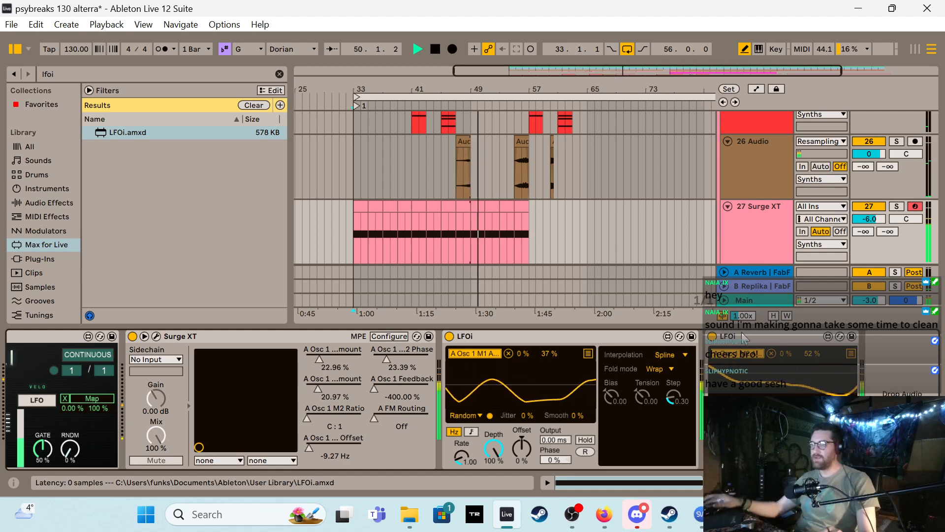
{"action": "left_click", "coordinate": [782, 339]}
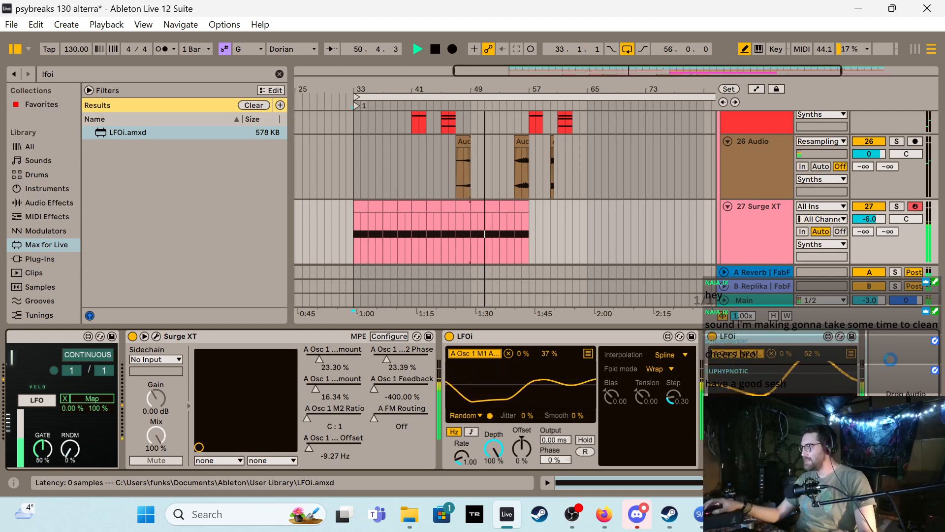
{"action": "key", "text": "ctrl+d"}
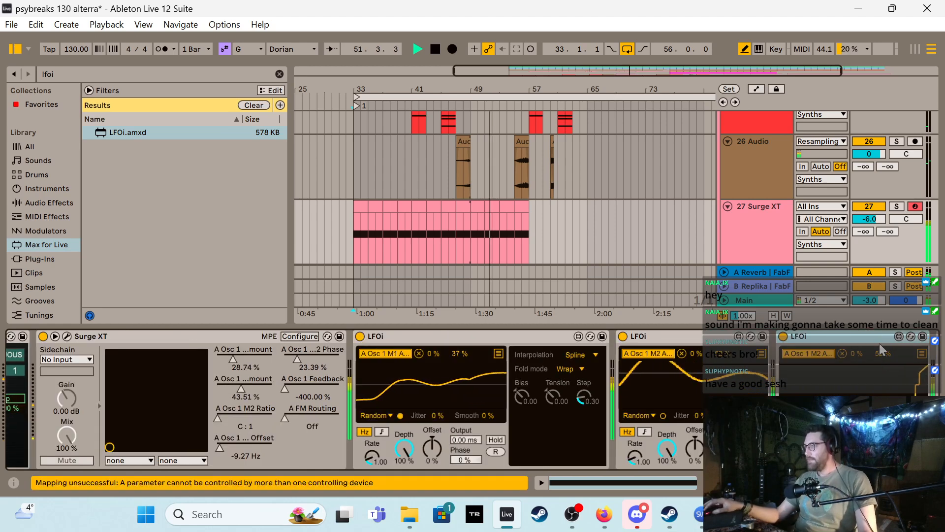
{"action": "left_click", "coordinate": [842, 353]}
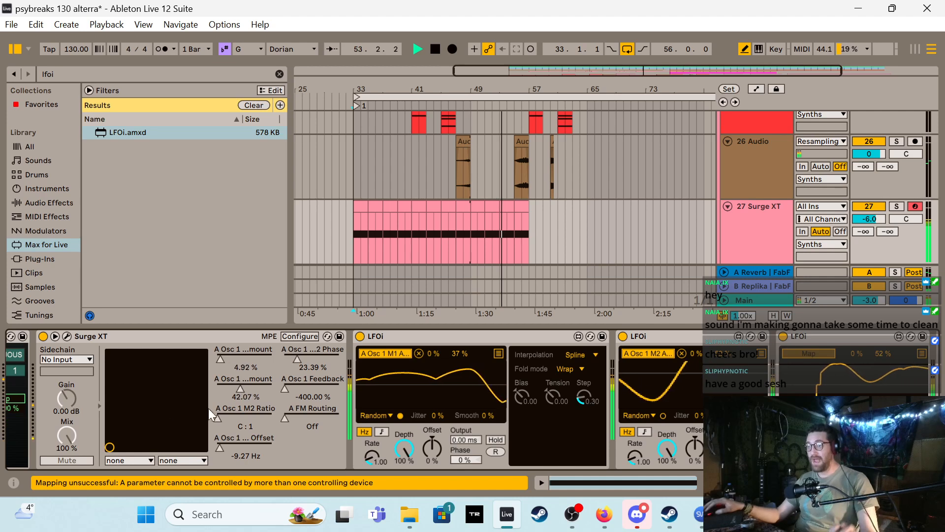
{"action": "left_click", "coordinate": [235, 410]}
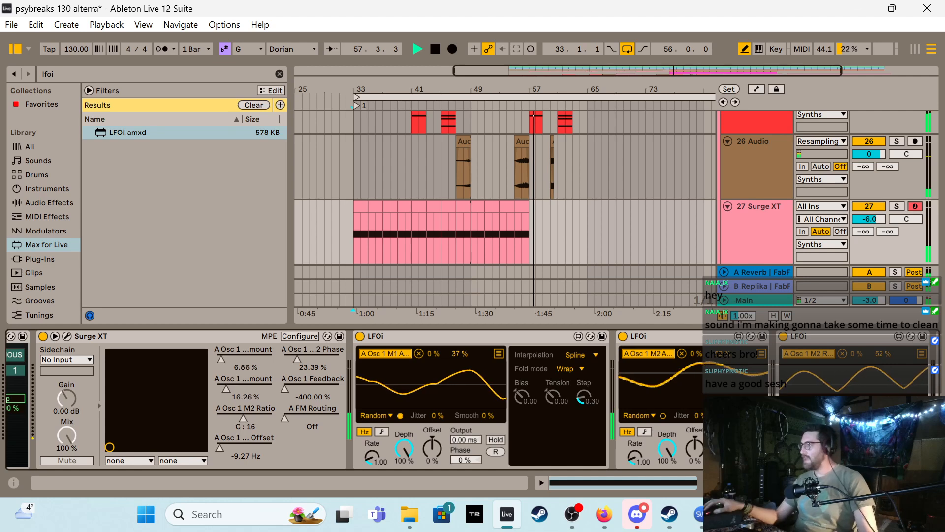
Keep the M2 Ratio LFOi on Random and slow its rate to 0.28 Hz while auditioning from bar 33
{"action": "left_click", "coordinate": [802, 415]}
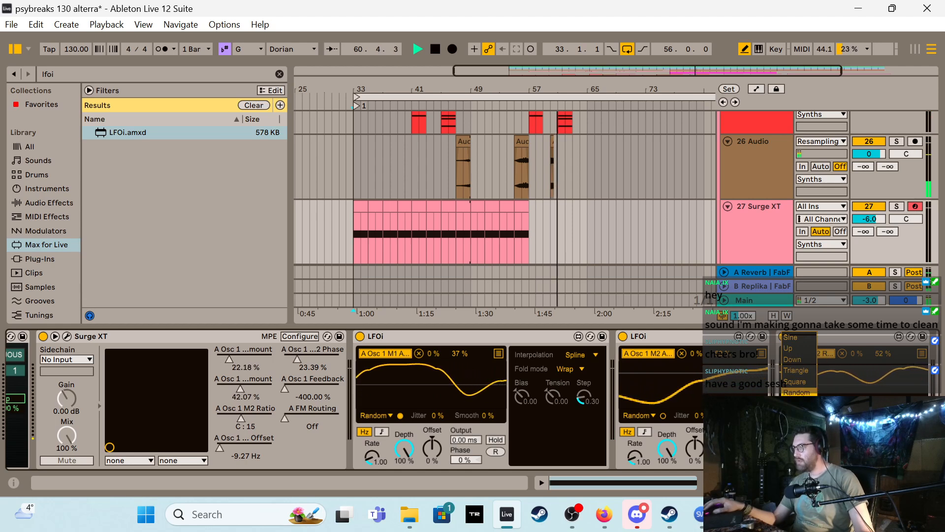
{"action": "left_click", "coordinate": [798, 393]}
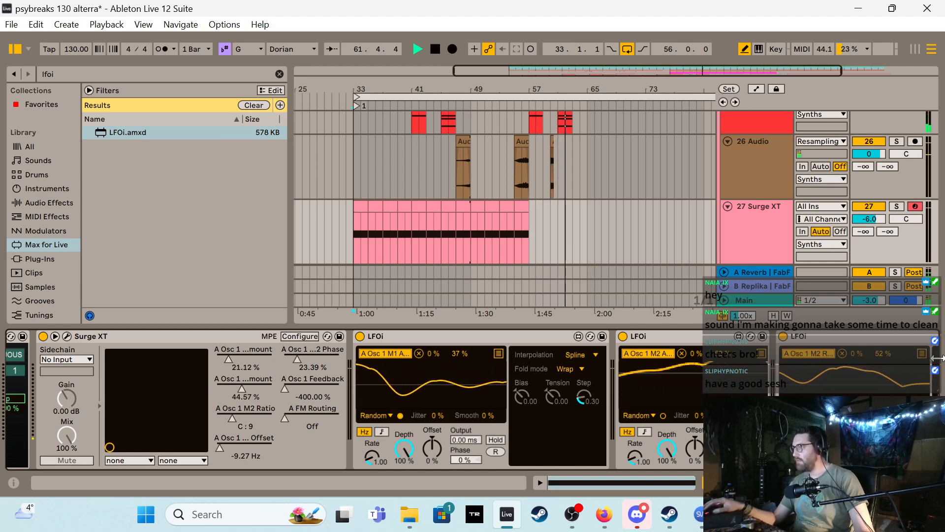
{"action": "key", "text": "space"}
{"action": "key", "text": "space"}
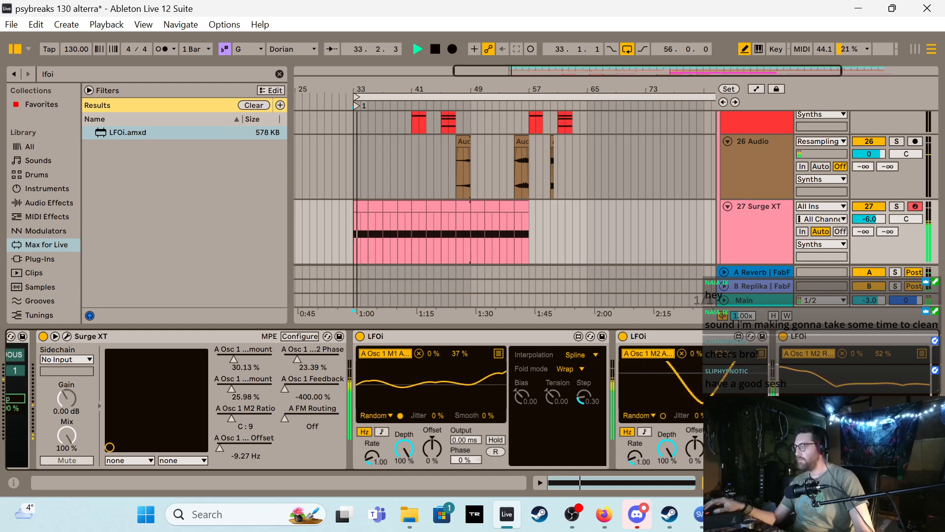
{"action": "scroll", "coordinate": [820, 374], "scroll_direction": "right", "scroll_amount": 3}
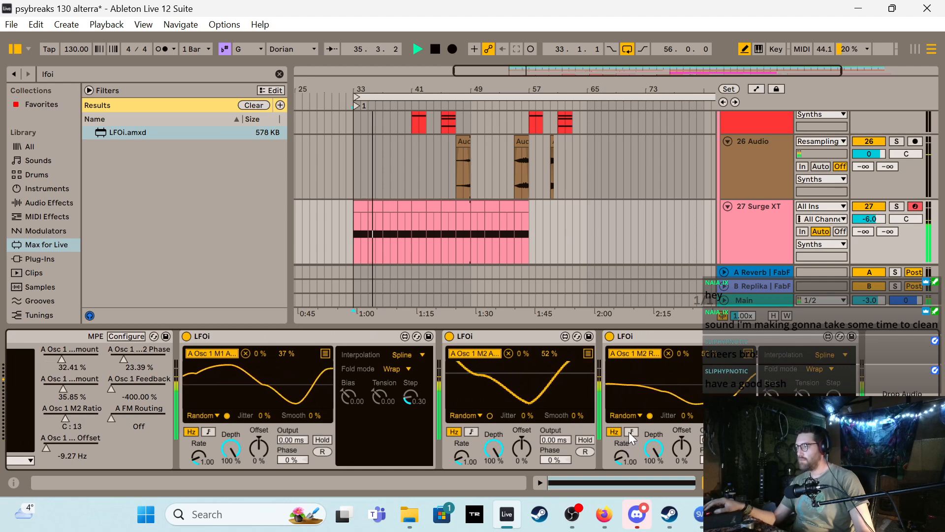
{"action": "left_click_drag", "start_coordinate": [625, 451], "coordinate": [625, 476]}
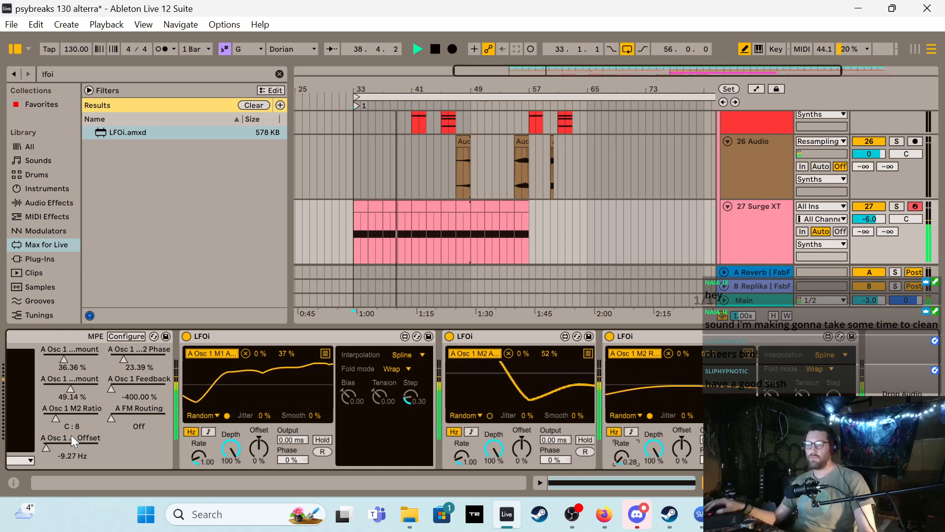
{"action": "key", "text": "space"}
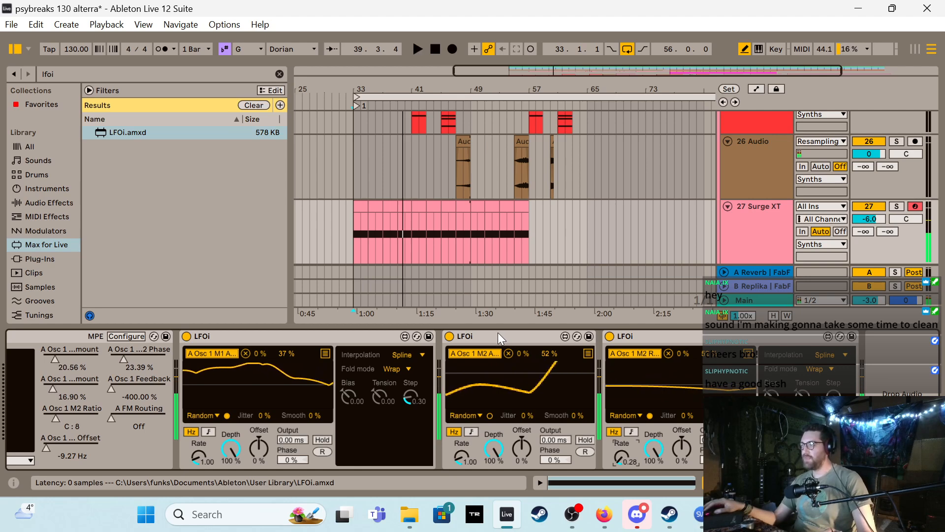
Duplicate an LFOi to the end of the chain and map it to oscillator 1's M1/2 Offset over a 0 to 100 % range
{"action": "left_click", "coordinate": [496, 333]}
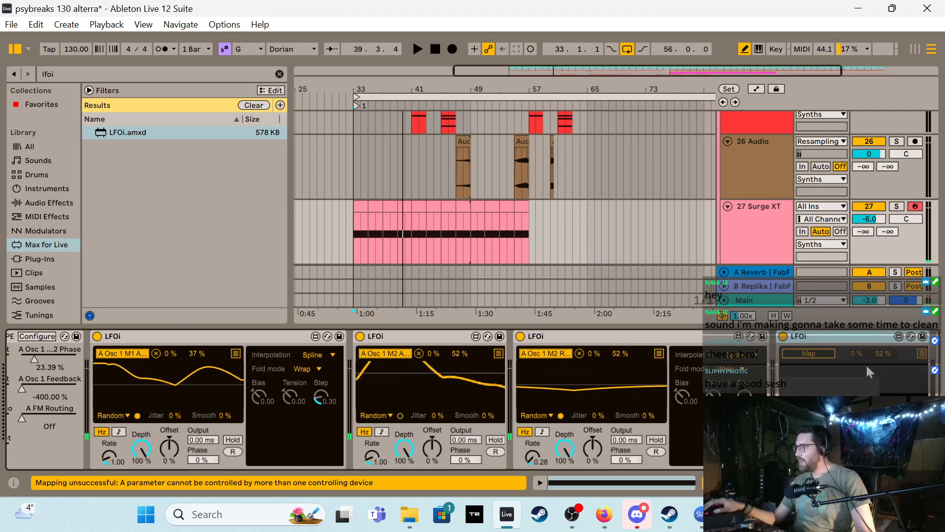
{"action": "left_click", "coordinate": [805, 356]}
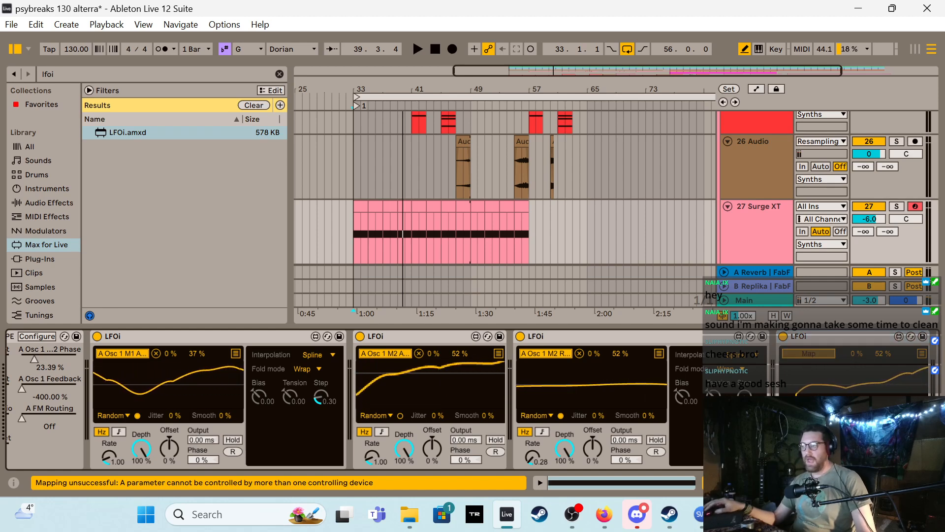
{"action": "scroll", "coordinate": [49, 387], "scroll_direction": "up", "scroll_amount": 10}
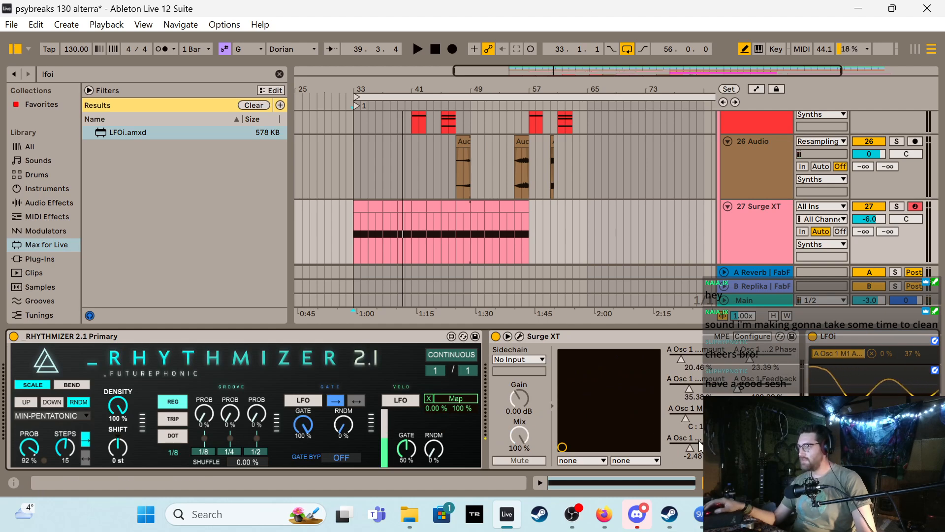
{"action": "key", "text": "space"}
{"action": "scroll", "coordinate": [345, 399], "scroll_direction": "down", "scroll_amount": 10}
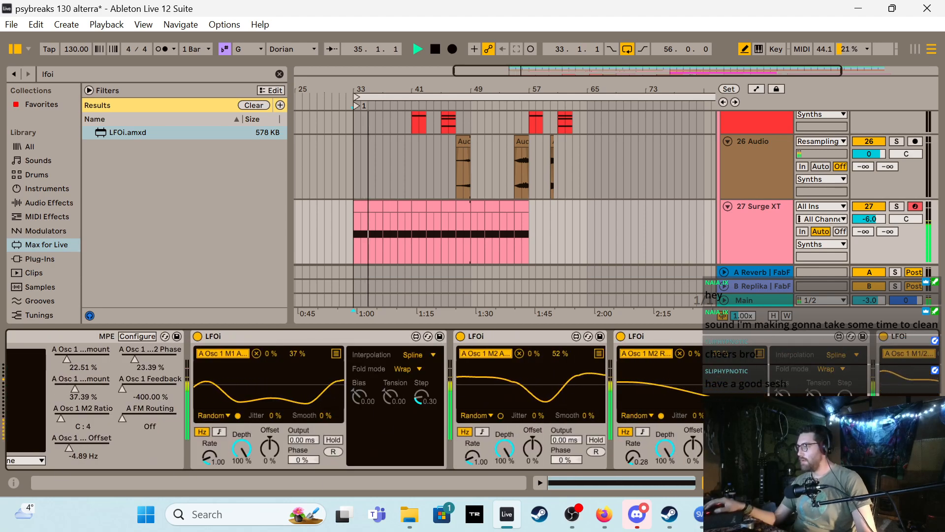
{"action": "scroll", "coordinate": [803, 376], "scroll_direction": "down", "scroll_amount": 3}
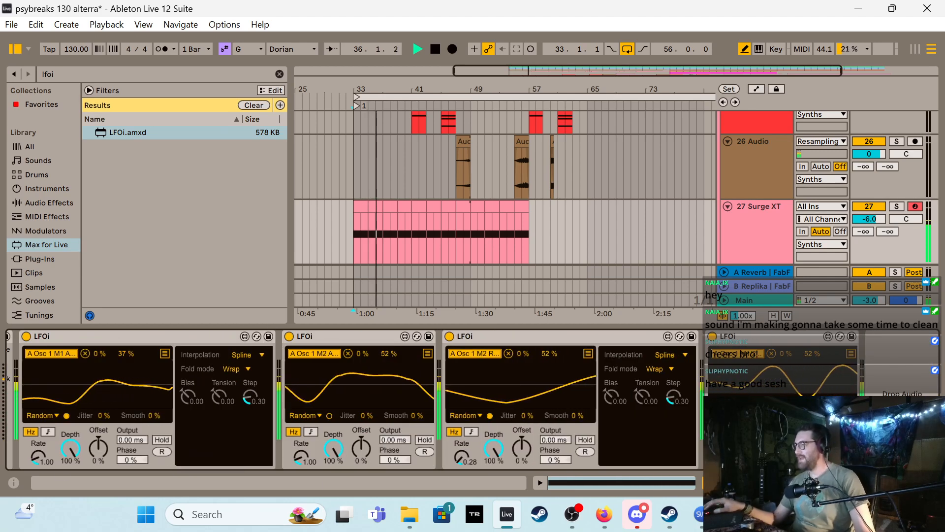
{"action": "left_click_drag", "start_coordinate": [813, 354], "coordinate": [812, 320]}
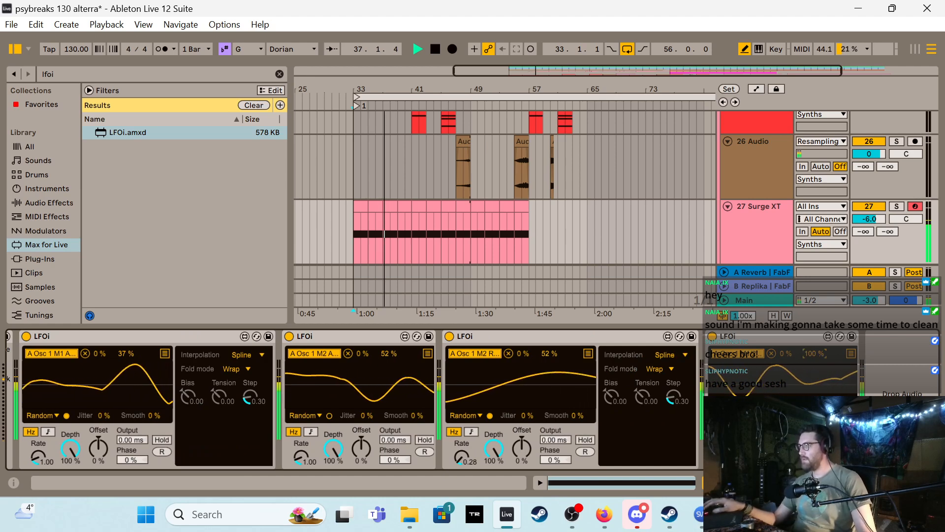
Duplicate the M1 Amount LFOi directly after Surge XT and map it to oscillator 1's M1/2 Phase over a 0 to 100 % range
{"action": "scroll", "coordinate": [345, 399], "scroll_direction": "up", "scroll_amount": 8}
{"action": "scroll", "coordinate": [762, 394], "scroll_direction": "down", "scroll_amount": 8}
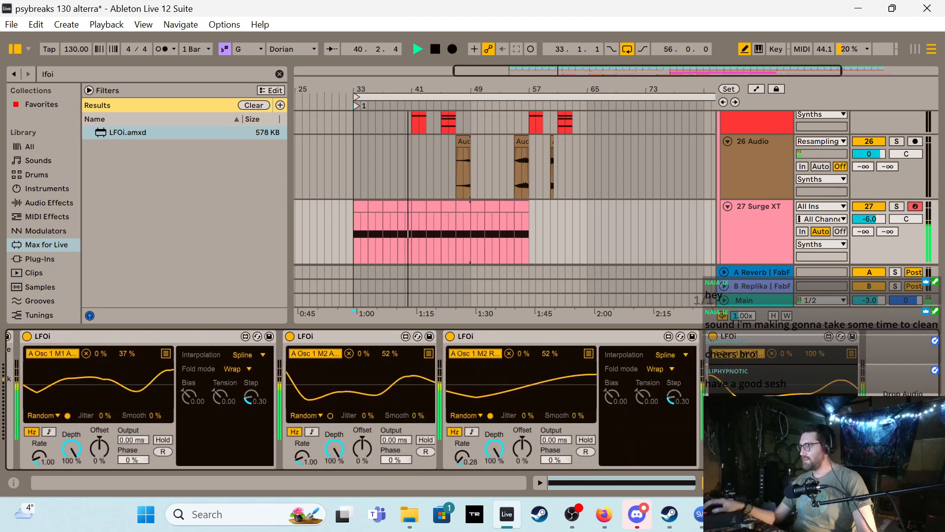
{"action": "scroll", "coordinate": [197, 375], "scroll_direction": "up", "scroll_amount": 4}
{"action": "left_click", "coordinate": [254, 332]}
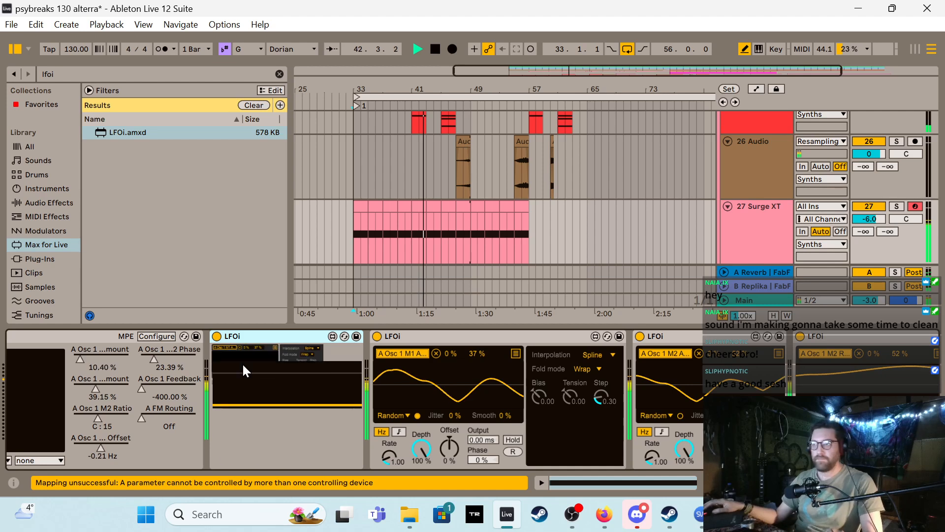
{"action": "left_click", "coordinate": [278, 352]}
{"action": "left_click", "coordinate": [257, 352]}
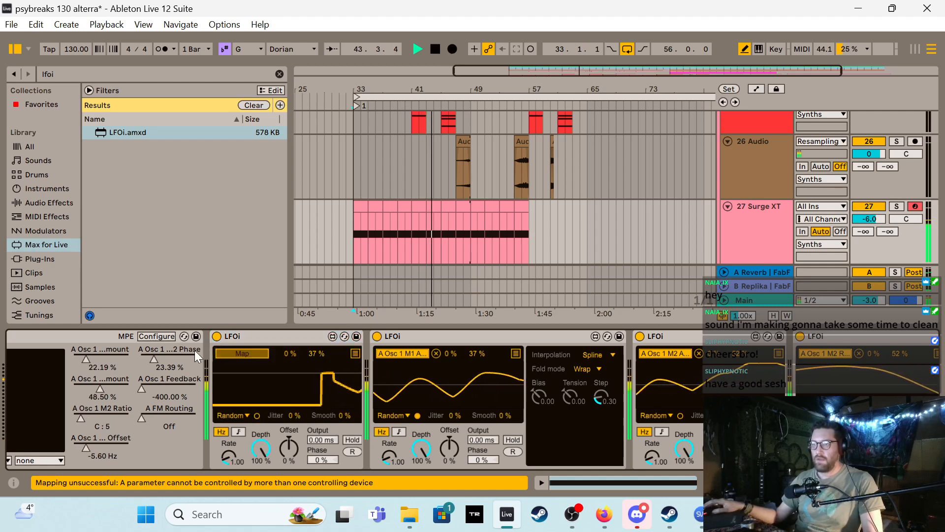
{"action": "left_click", "coordinate": [194, 350]}
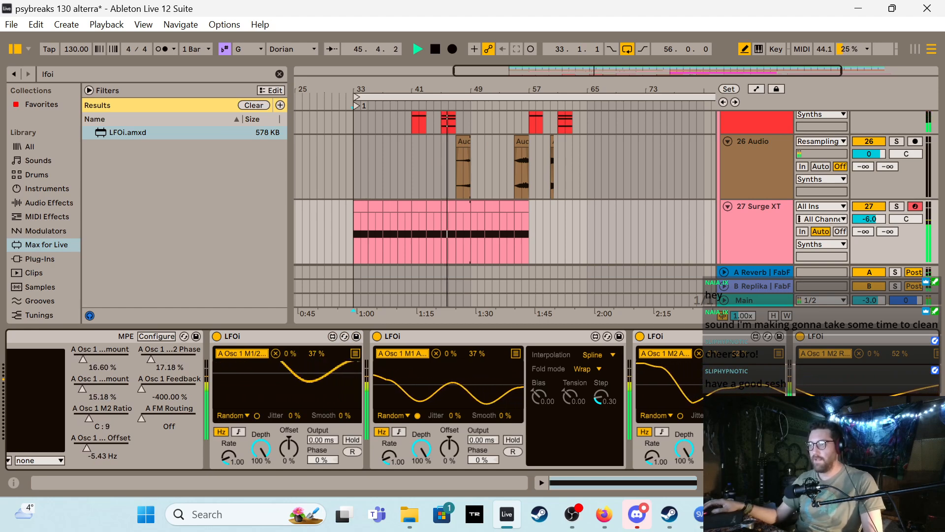
{"action": "left_click_drag", "start_coordinate": [318, 354], "coordinate": [318, 320]}
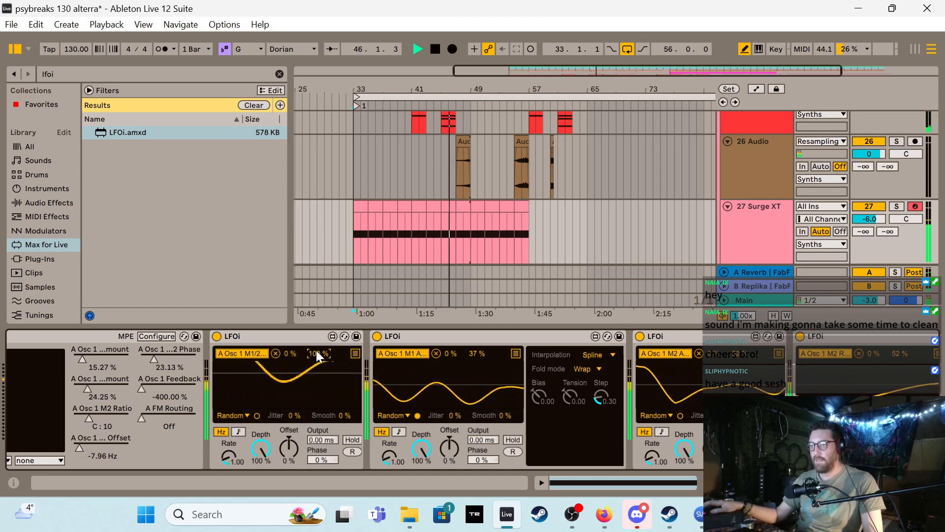
Duplicate the M1/2 Phase LFOi and map the copy to oscillator 1's Feedback
{"action": "left_click", "coordinate": [260, 338]}
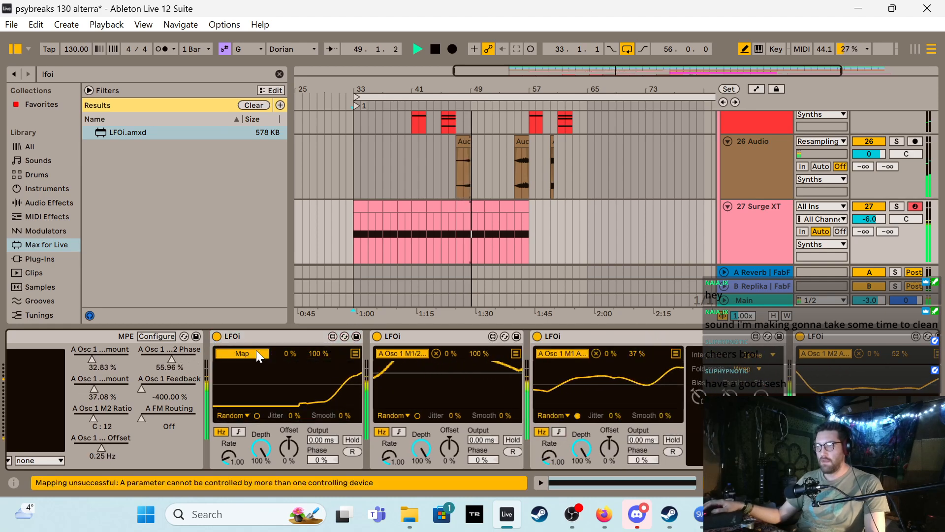
{"action": "left_click", "coordinate": [256, 350]}
{"action": "left_click", "coordinate": [181, 380]}
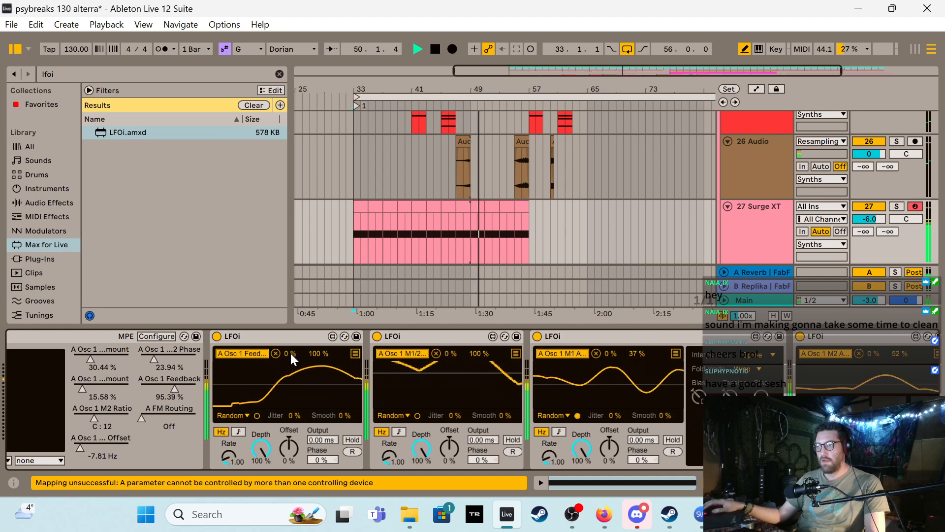
Limit the Feedback LFOi's range to 40 %, then unmap it and lower oscillator 1's Feedback to -400 %
{"action": "left_click_drag", "start_coordinate": [319, 353], "coordinate": [319, 393]}
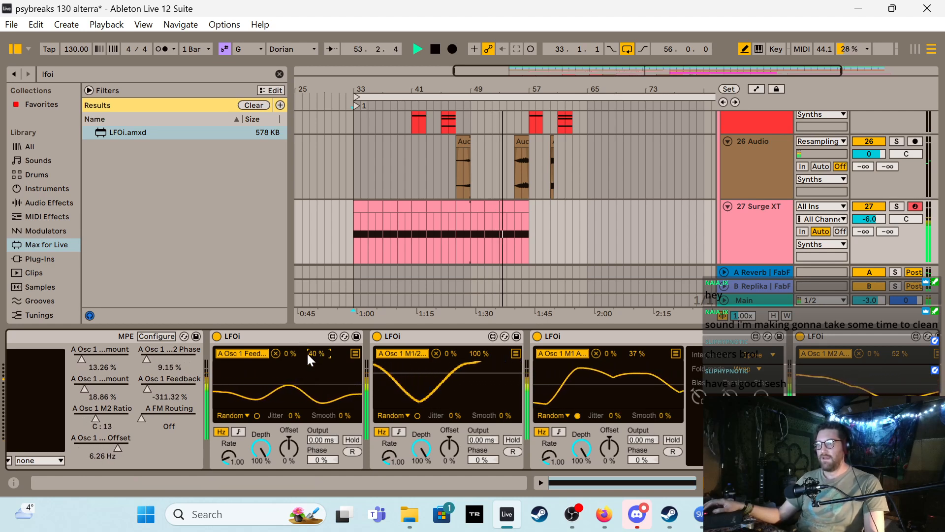
{"action": "left_click", "coordinate": [276, 353]}
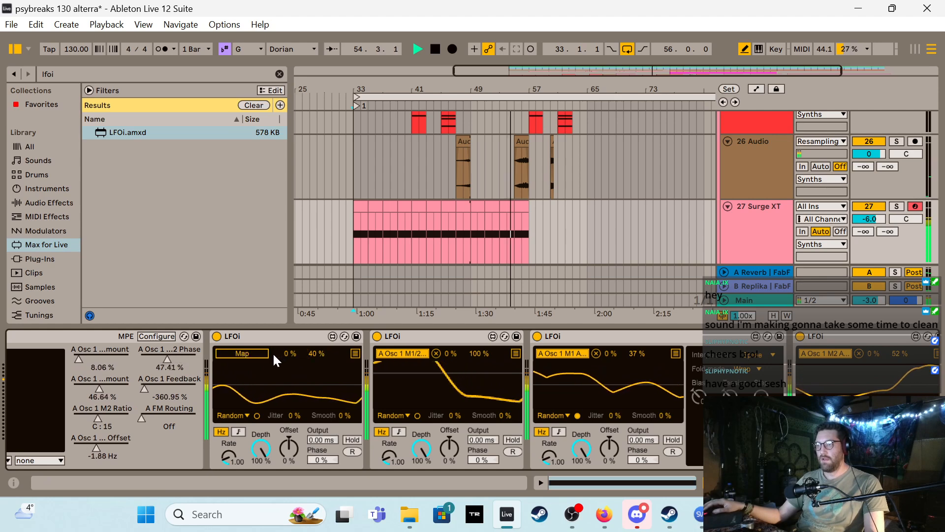
{"action": "left_click_drag", "start_coordinate": [144, 388], "coordinate": [141, 415]}
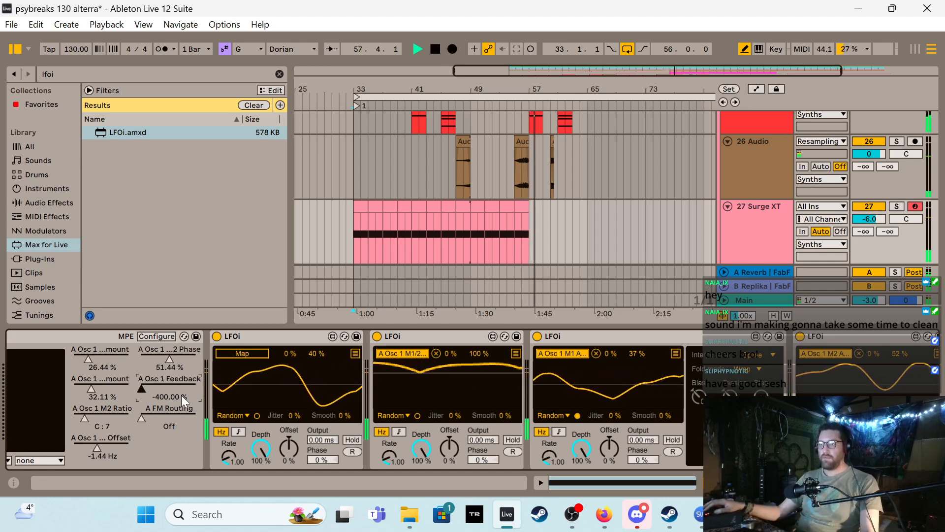
{"action": "key", "text": "space"}
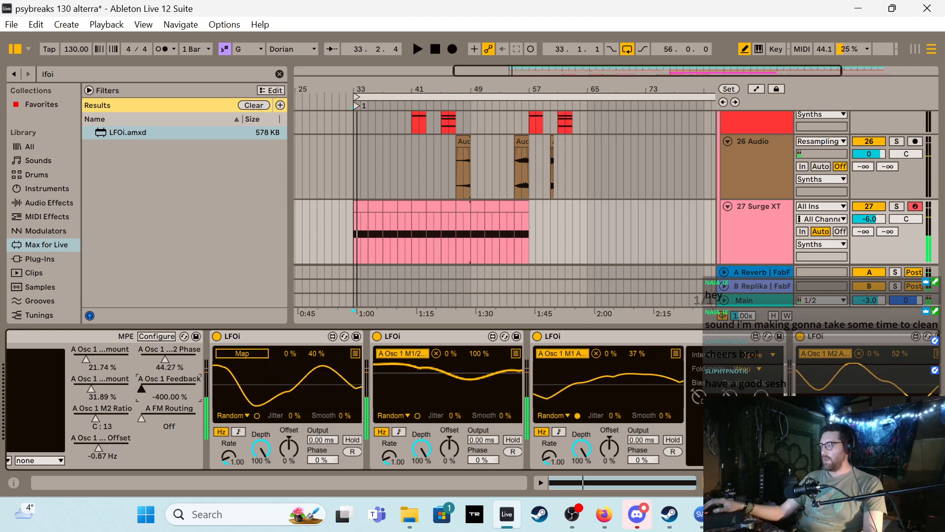
Audition oscillator 1 in Surge XT as FM3 with minimum Feedback and as Wavetable, then return its type to FM2
{"action": "scroll", "coordinate": [235, 384], "scroll_direction": "left", "scroll_amount": 10}
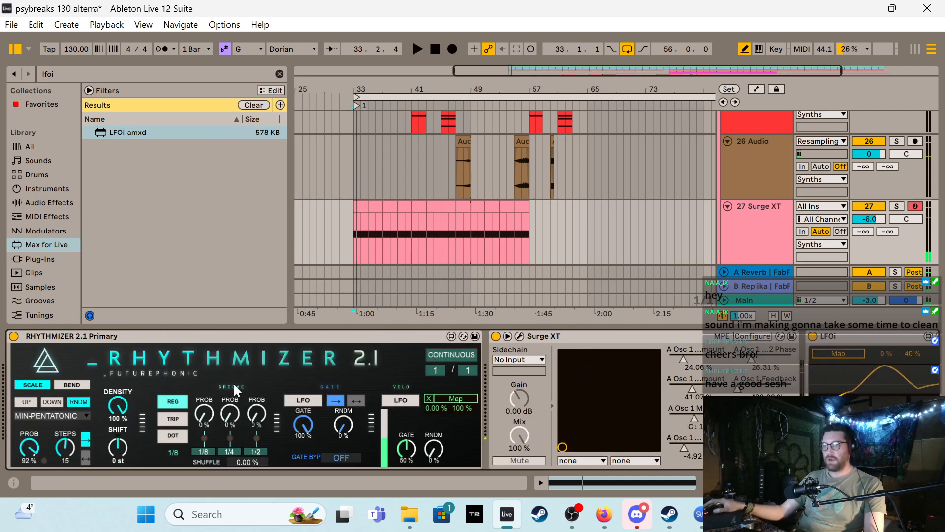
{"action": "left_click", "coordinate": [519, 336]}
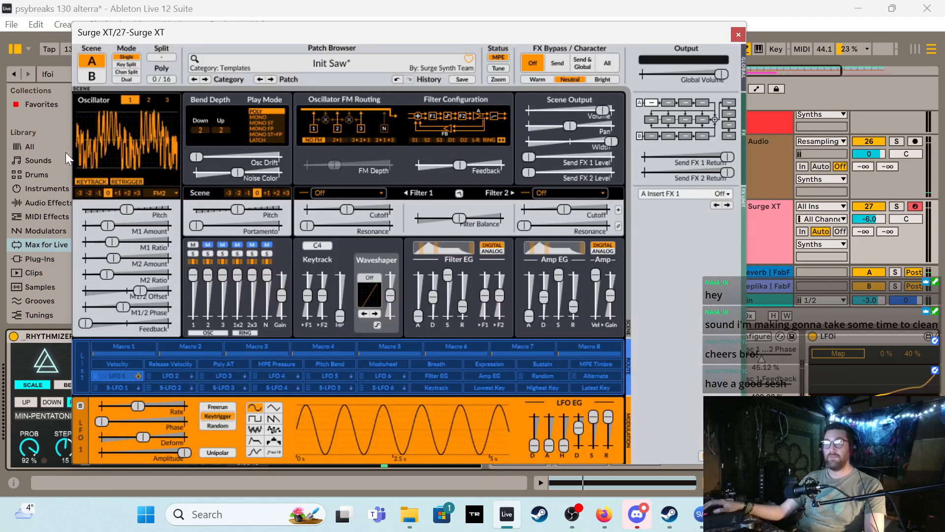
{"action": "left_click", "coordinate": [164, 192]}
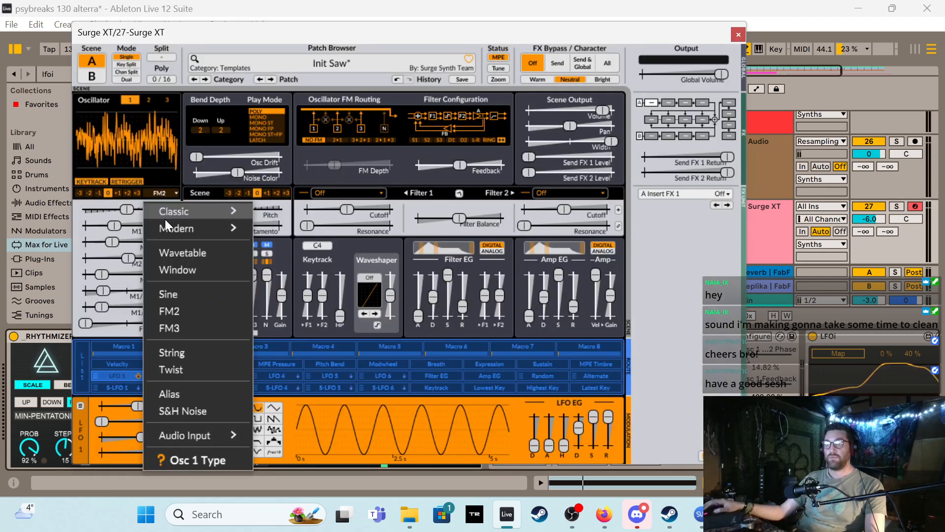
{"action": "left_click", "coordinate": [176, 325]}
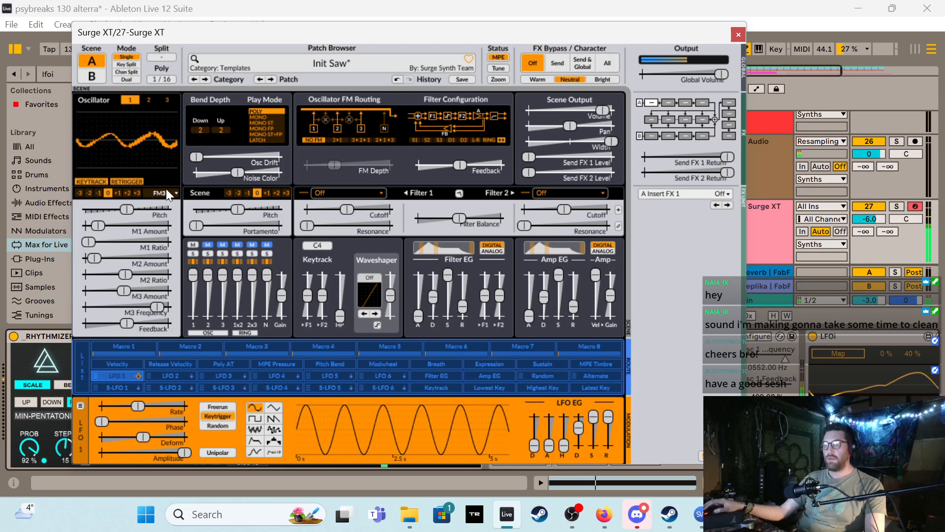
{"action": "left_click_drag", "start_coordinate": [127, 322], "coordinate": [85, 323]}
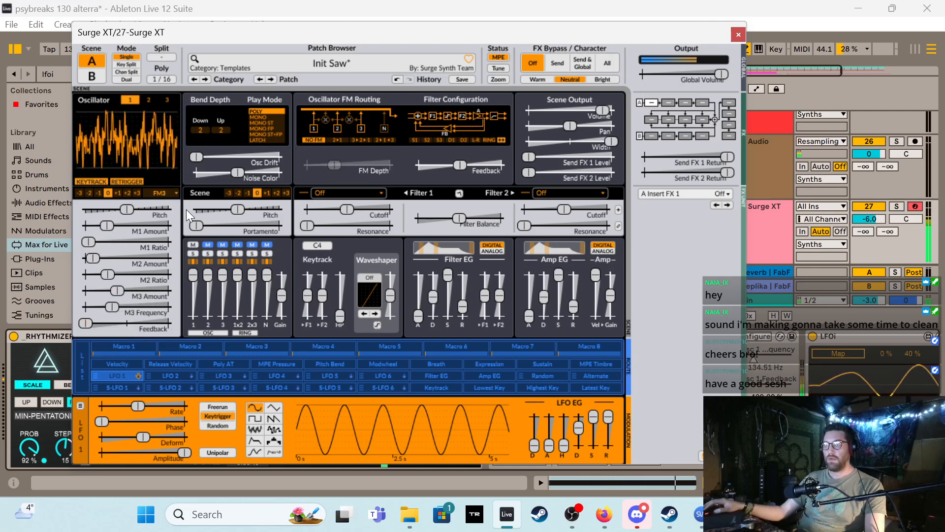
{"action": "left_click", "coordinate": [170, 192]}
{"action": "left_click", "coordinate": [173, 249]}
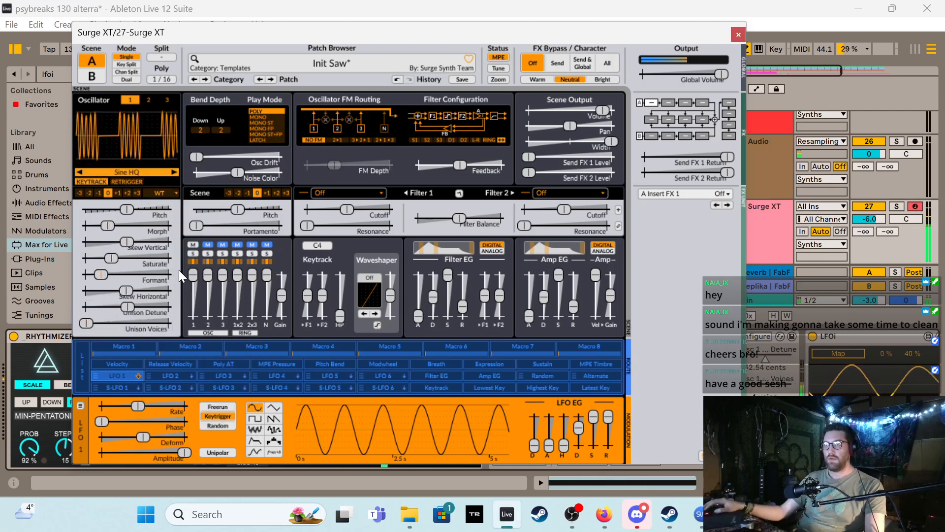
{"action": "left_click", "coordinate": [164, 190]}
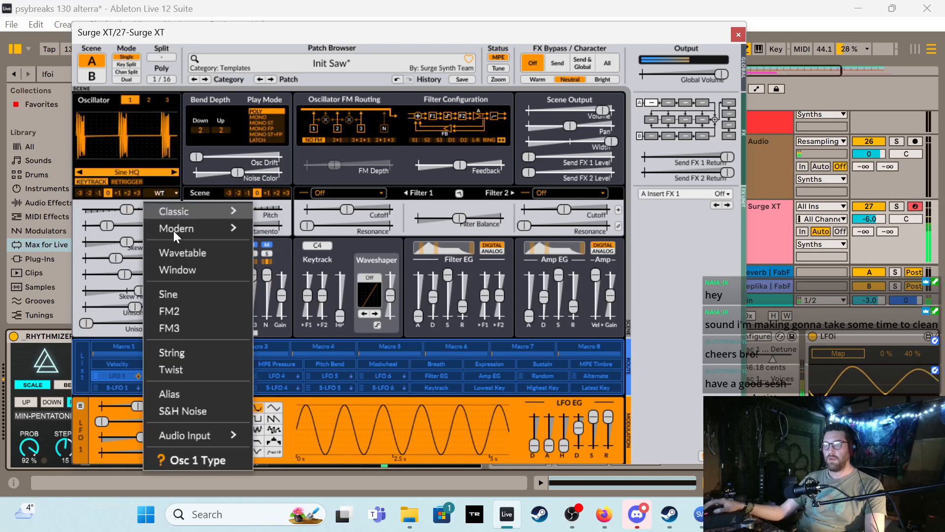
{"action": "left_click", "coordinate": [184, 311]}
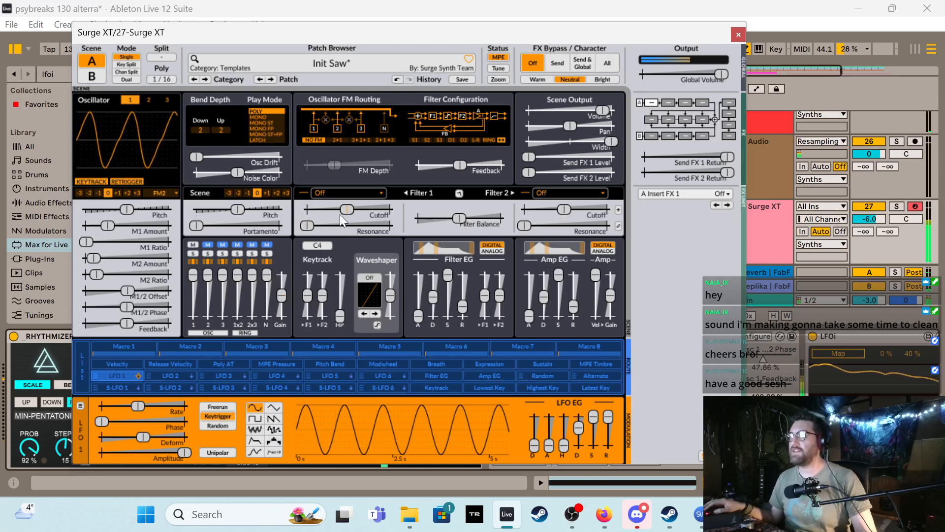
Set Filter 1 to a 24 dB lowpass with its cutoff at about 97 Hz and its resonance raised above halfway
{"action": "mouse_move", "coordinate": [347, 211]}
{"action": "left_mouse_down"}
{"action": "mouse_move", "coordinate": [371, 210]}
{"action": "mouse_move", "coordinate": [329, 210]}
{"action": "left_mouse_up"}
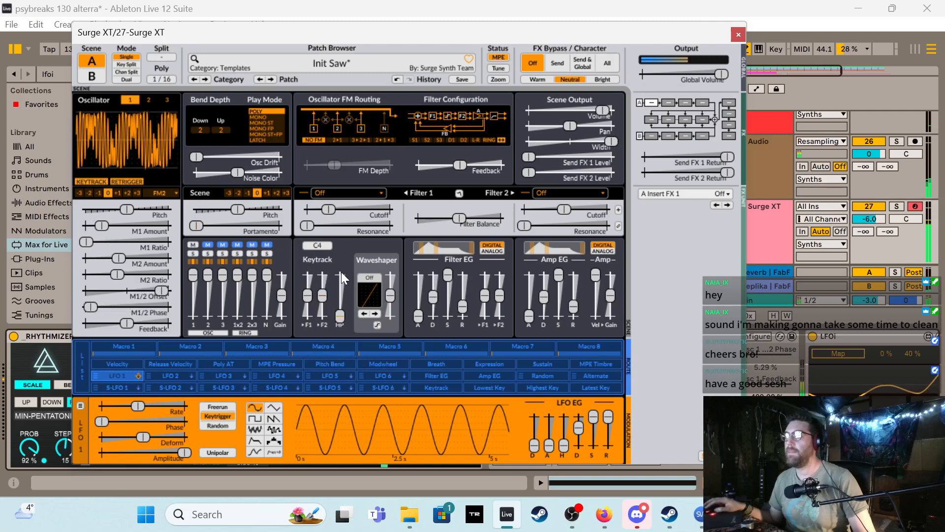
{"action": "left_click_drag", "start_coordinate": [306, 226], "coordinate": [360, 226]}
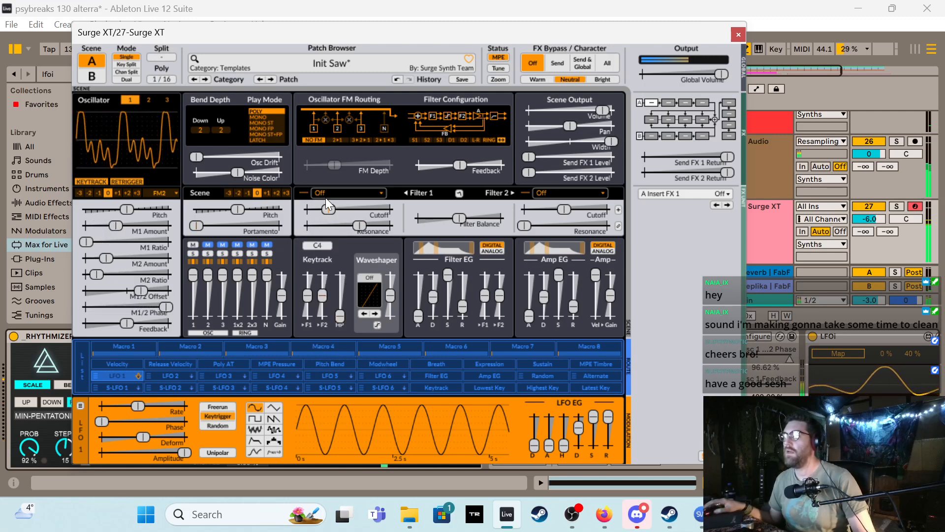
{"action": "left_click", "coordinate": [340, 196]}
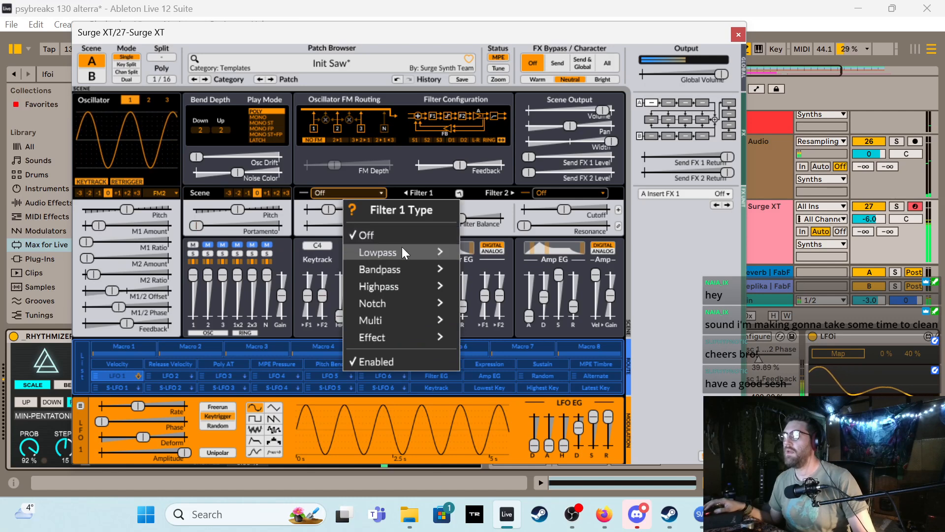
{"action": "mouse_move", "coordinate": [406, 253]}
{"action": "left_click", "coordinate": [494, 265]}
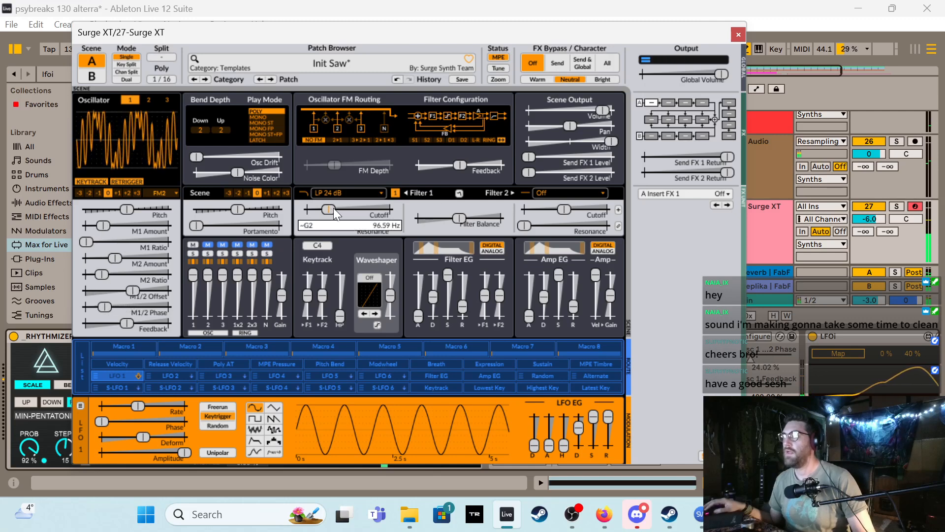
Raise Filter 1's resonance near maximum and sweep its cutoff while listening, leaving the cutoff well above the middle of its range
{"action": "left_click_drag", "start_coordinate": [332, 207], "coordinate": [372, 209]}
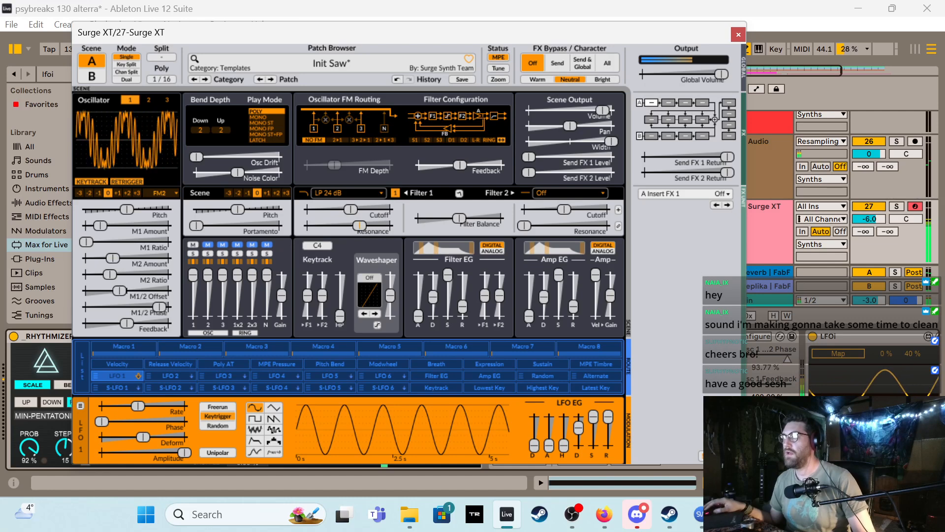
{"action": "left_click_drag", "start_coordinate": [356, 230], "coordinate": [388, 217]}
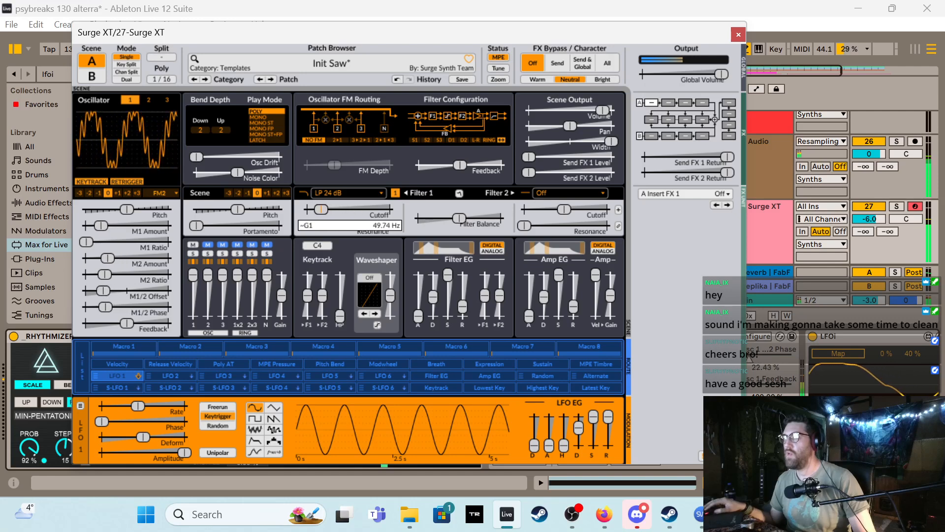
{"action": "left_click_drag", "start_coordinate": [361, 209], "coordinate": [390, 209]}
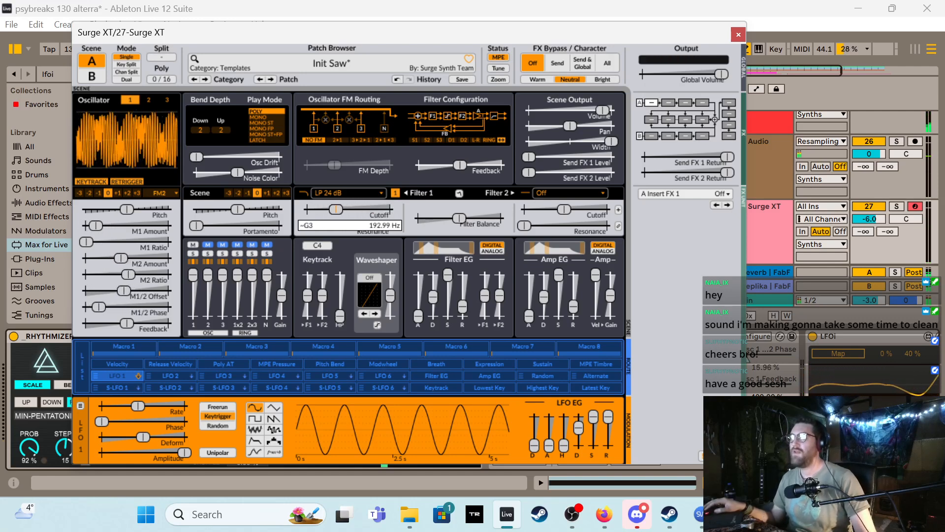
{"action": "left_click_drag", "start_coordinate": [381, 209], "coordinate": [365, 211]}
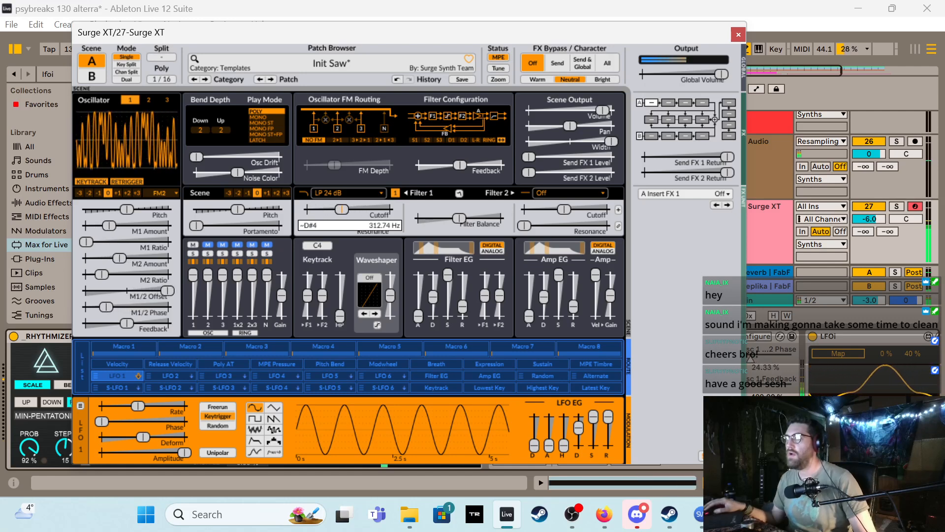
{"action": "left_click_drag", "start_coordinate": [352, 209], "coordinate": [366, 211]}
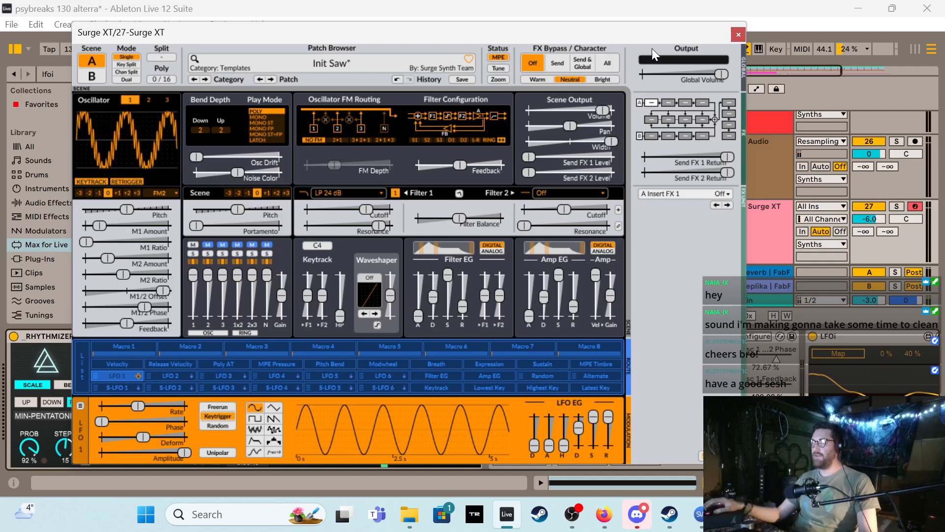
{"action": "left_click", "coordinate": [739, 35]}
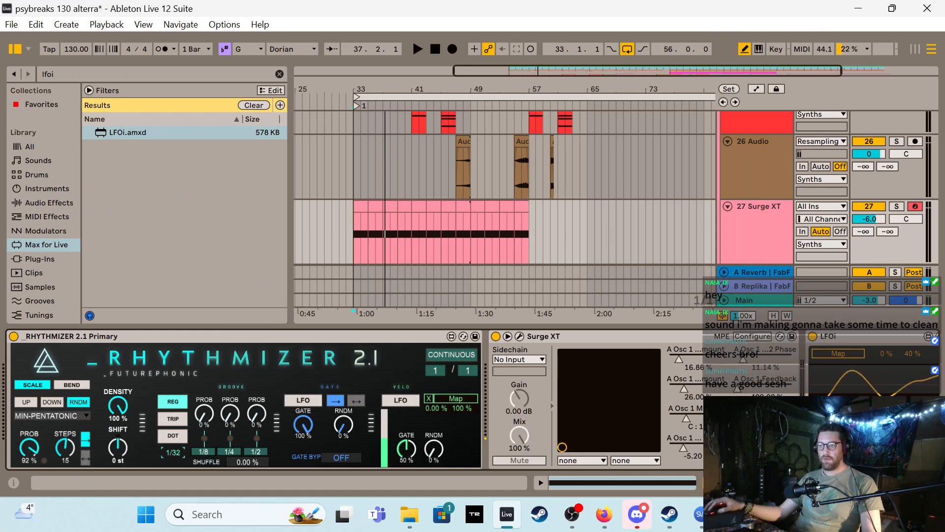
Play the part from bar 33 and lower Filter 1's cutoff to around the middle of its range
{"action": "key", "text": "space"}
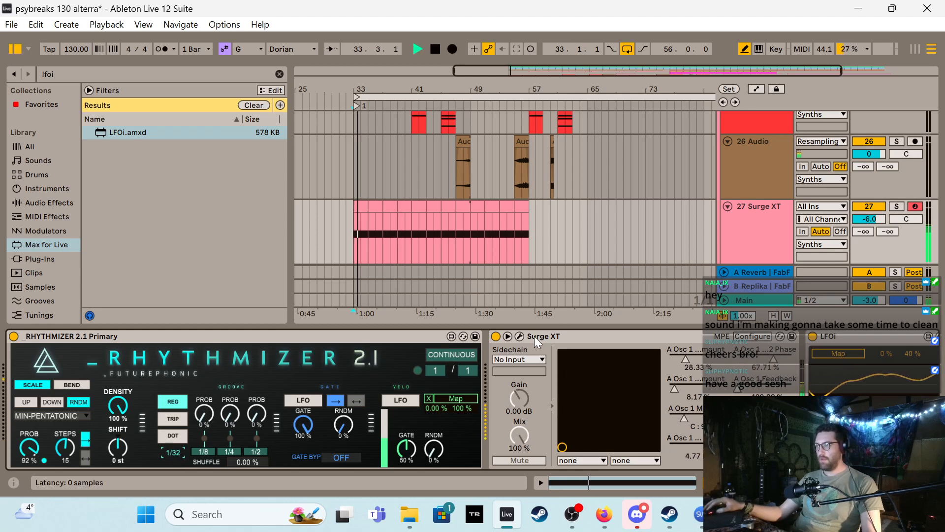
{"action": "left_click", "coordinate": [520, 335]}
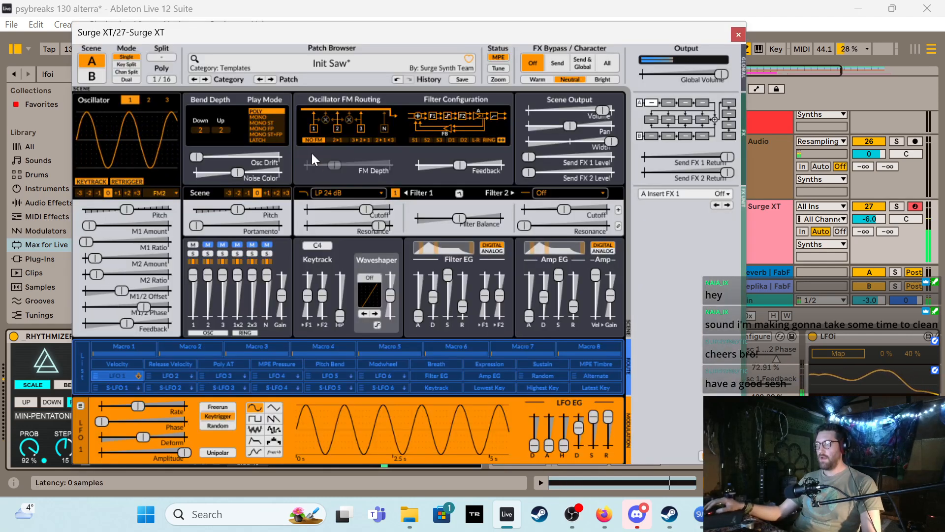
{"action": "left_click_drag", "start_coordinate": [369, 210], "coordinate": [350, 210]}
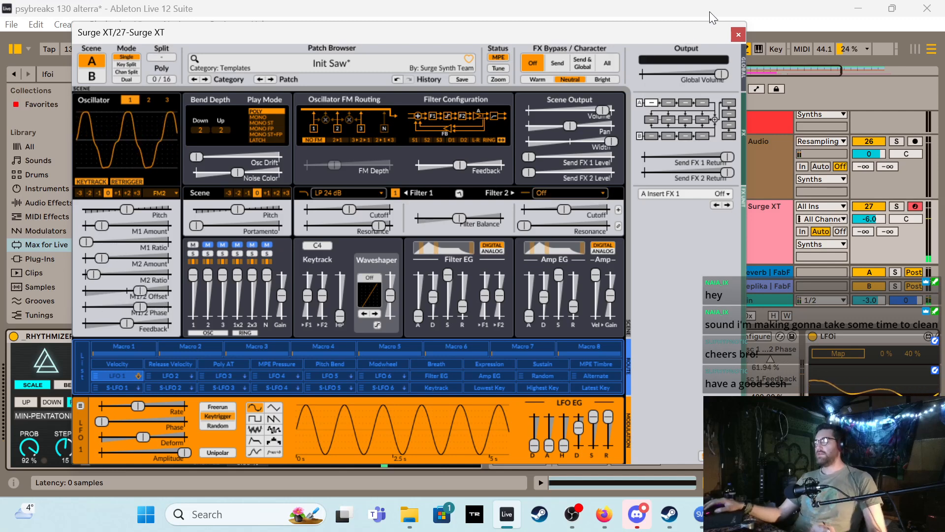
{"action": "left_click", "coordinate": [739, 34]}
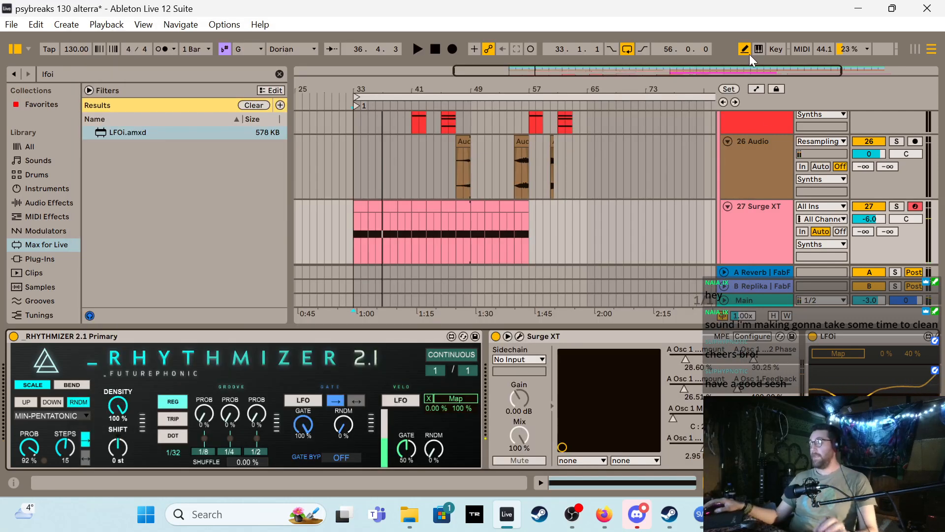
Raise the 27 Surge XT track's send to the B Replika return to 0 dB, leaving automation view off
{"action": "key", "text": "a"}
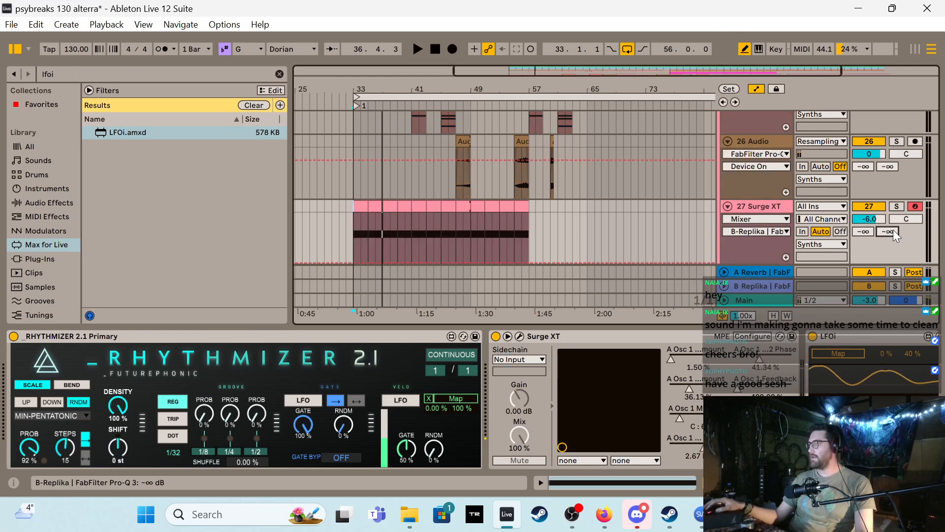
{"action": "key", "text": "a"}
{"action": "left_click_drag", "start_coordinate": [891, 230], "coordinate": [890, 207]}
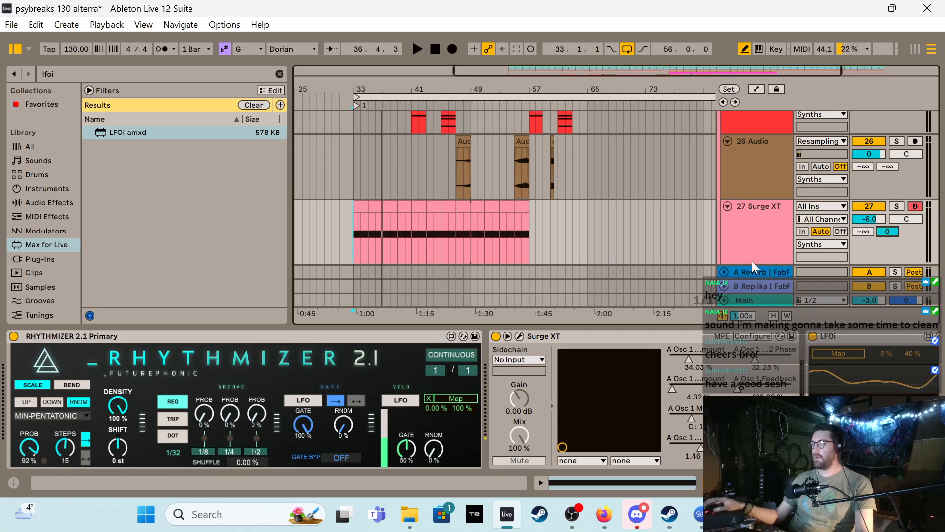
Sweep the lowpass cutoff of Filter 1 down to about 20 Hz and back up to slightly below mid-range while listening
{"action": "left_click", "coordinate": [519, 337]}
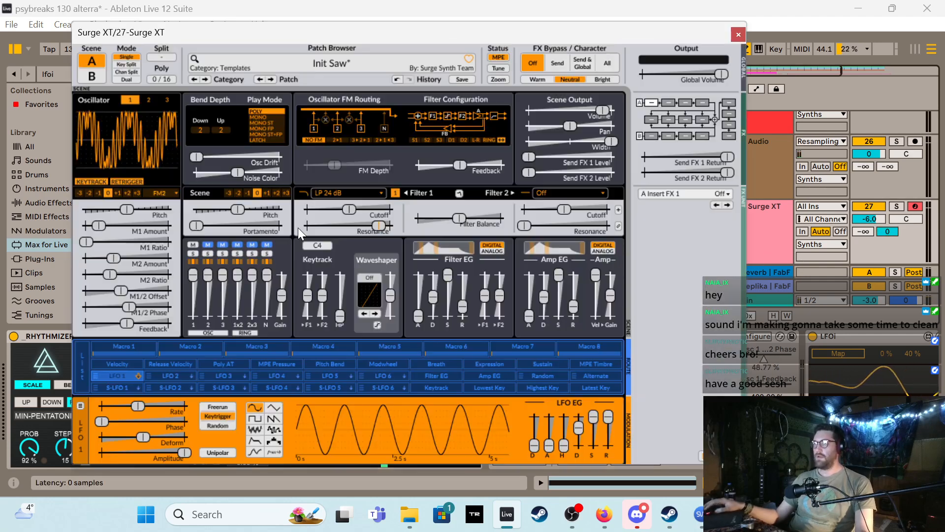
{"action": "mouse_move", "coordinate": [352, 211]}
{"action": "left_mouse_down"}
{"action": "mouse_move", "coordinate": [306, 211]}
{"action": "mouse_move", "coordinate": [333, 209]}
{"action": "left_mouse_up"}
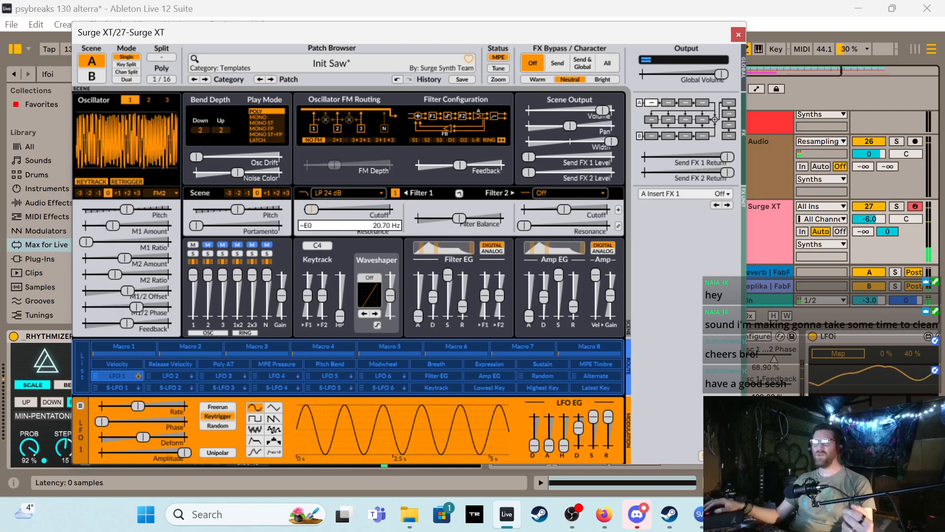
{"action": "left_click_drag", "start_coordinate": [312, 209], "coordinate": [353, 209]}
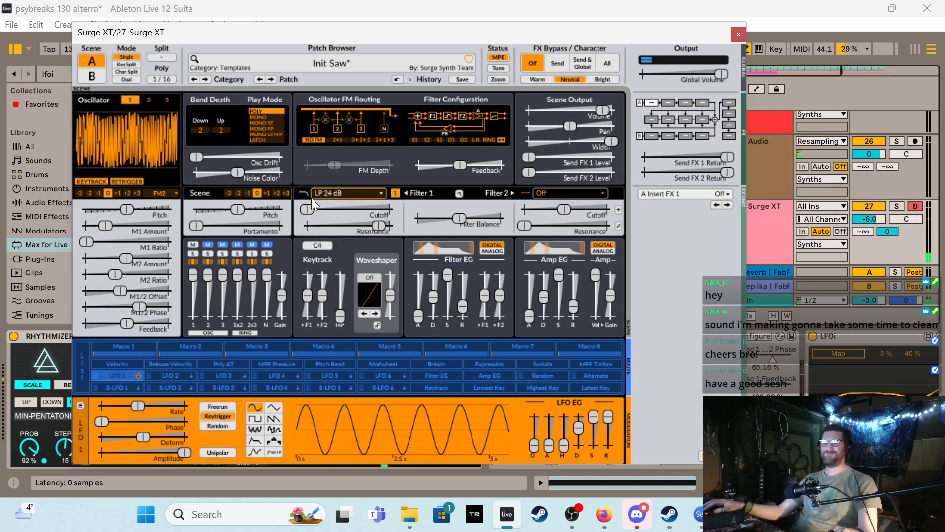
{"action": "left_click_drag", "start_coordinate": [305, 211], "coordinate": [311, 210]}
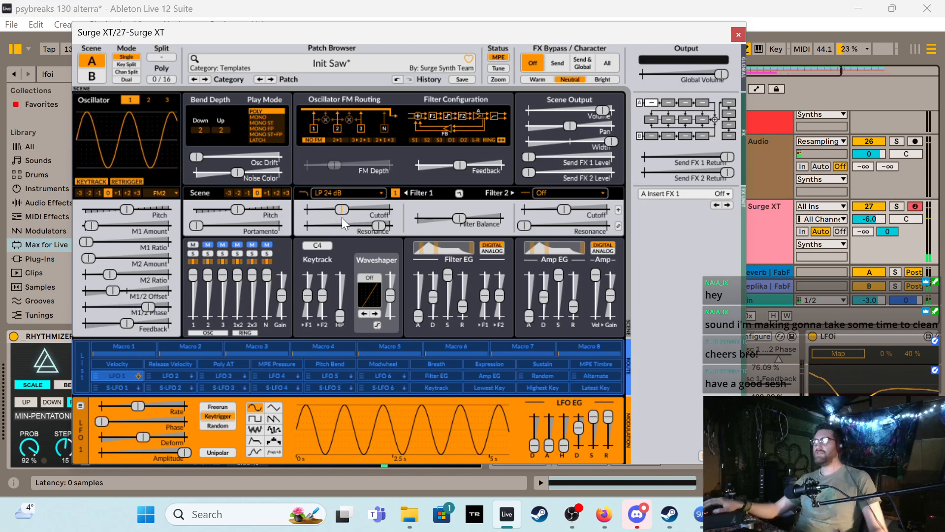
Change Filter 1's type to the 24 dB bandpass
{"action": "left_click", "coordinate": [377, 193]}
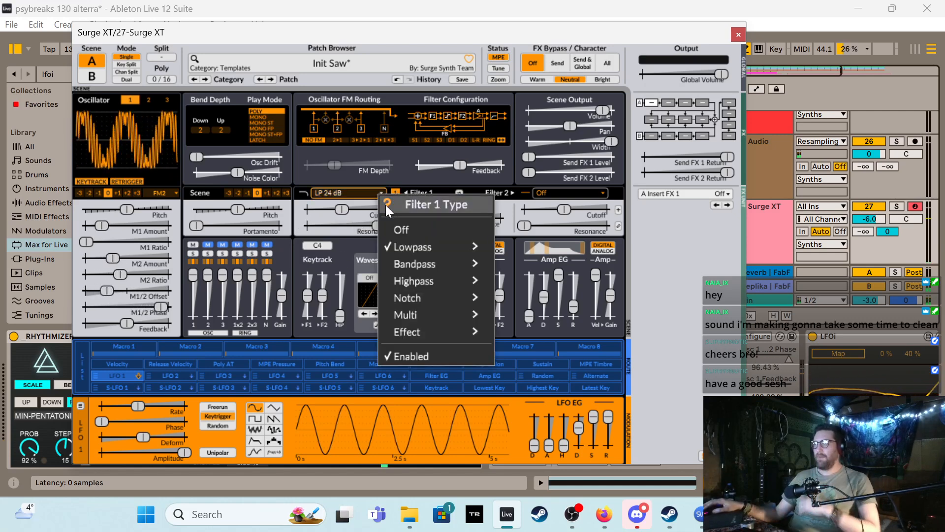
{"action": "mouse_move", "coordinate": [433, 264]}
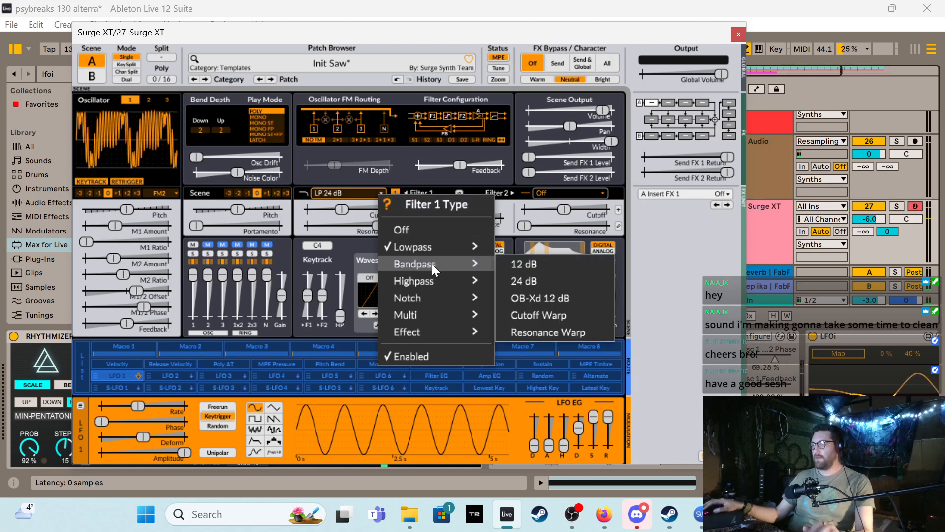
{"action": "left_click", "coordinate": [532, 276]}
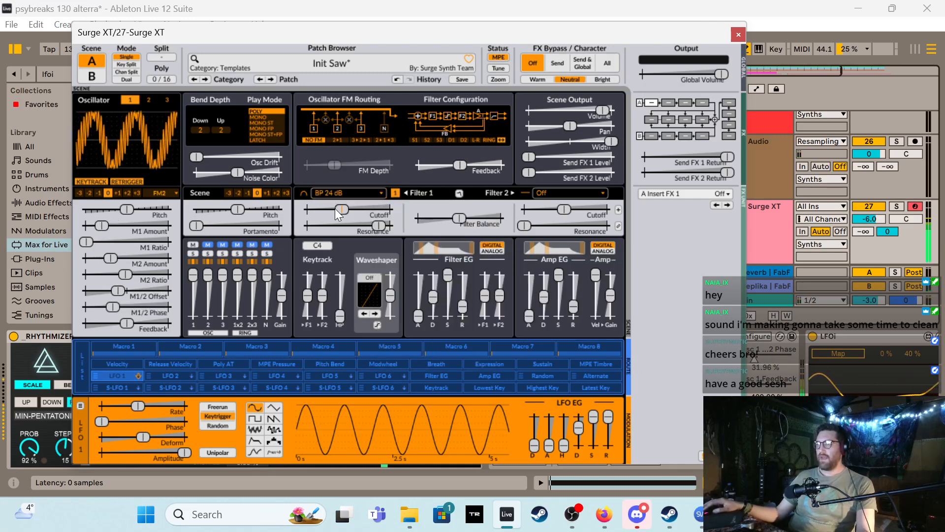
Sweep Filter 1's bandpass cutoff up to about 1550 Hz and down to about 97 Hz, and lower its resonance slightly
{"action": "left_click_drag", "start_coordinate": [337, 215], "coordinate": [343, 214]}
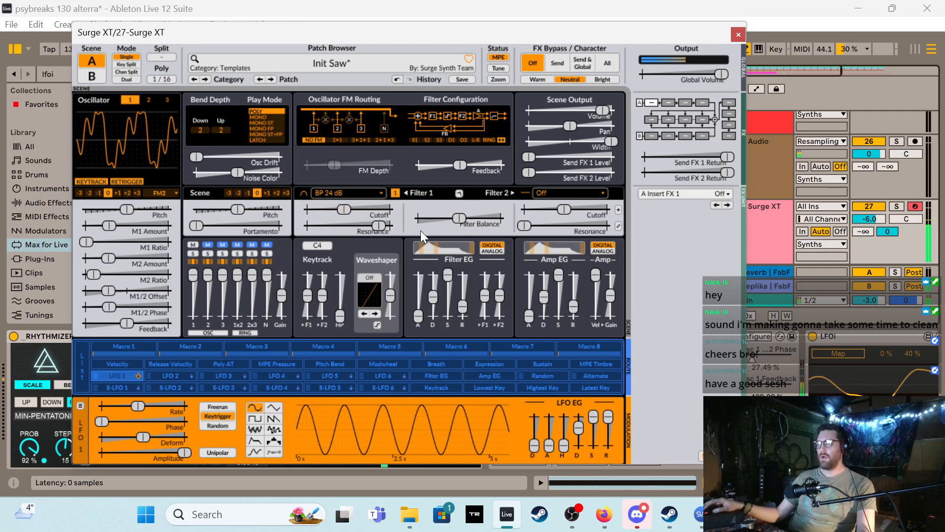
{"action": "left_click_drag", "start_coordinate": [367, 225], "coordinate": [351, 209]}
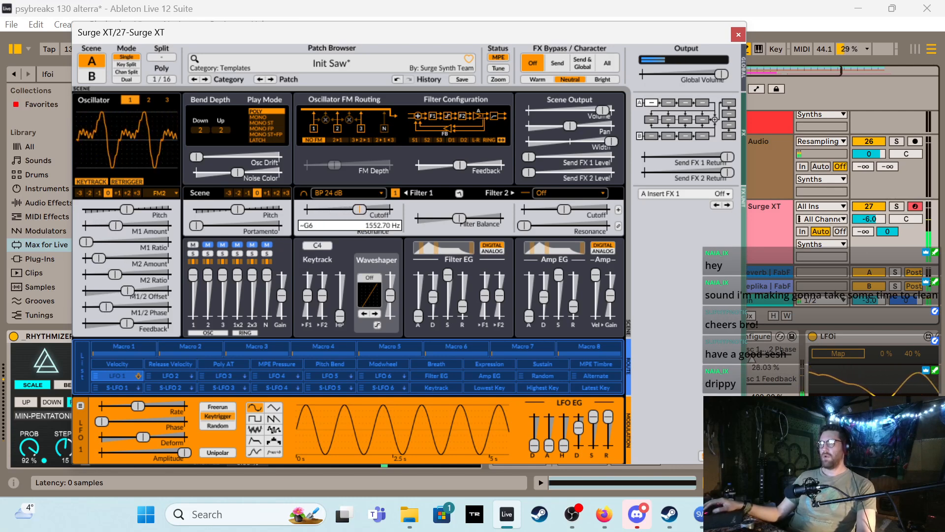
{"action": "mouse_move", "coordinate": [345, 209]}
{"action": "left_mouse_down"}
{"action": "mouse_move", "coordinate": [374, 210]}
{"action": "mouse_move", "coordinate": [328, 210]}
{"action": "left_mouse_up"}
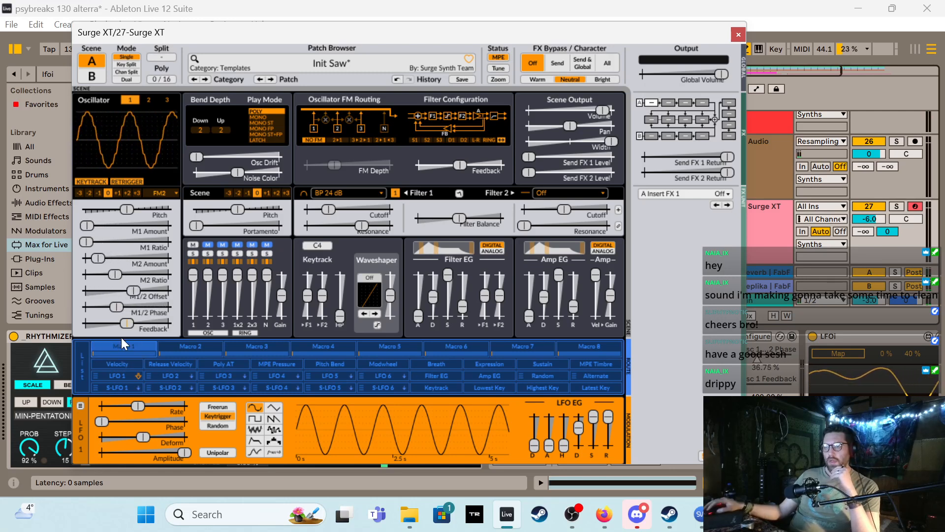
Route Macro 1 to Filter 1's cutoff and raise the base cutoff to about 523 Hz
{"action": "left_click_drag", "start_coordinate": [116, 343], "coordinate": [352, 207]}
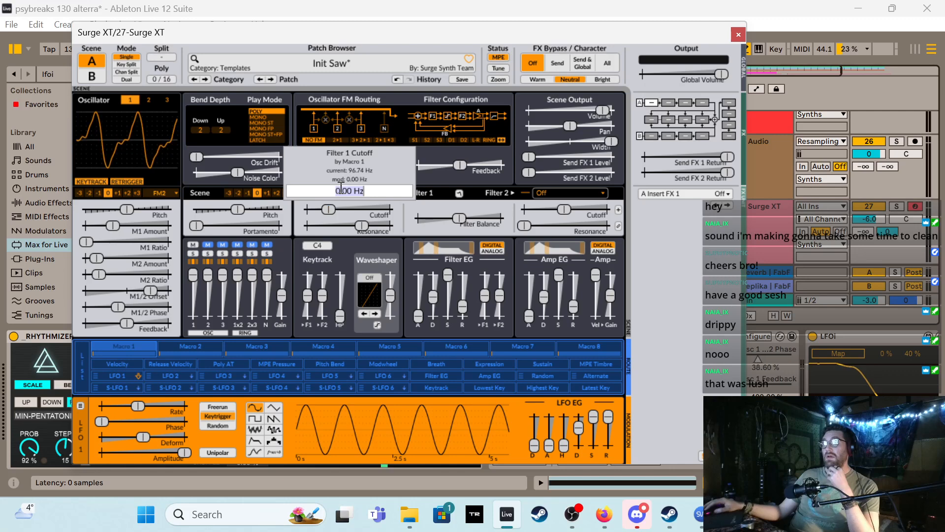
{"action": "left_click", "coordinate": [338, 193]}
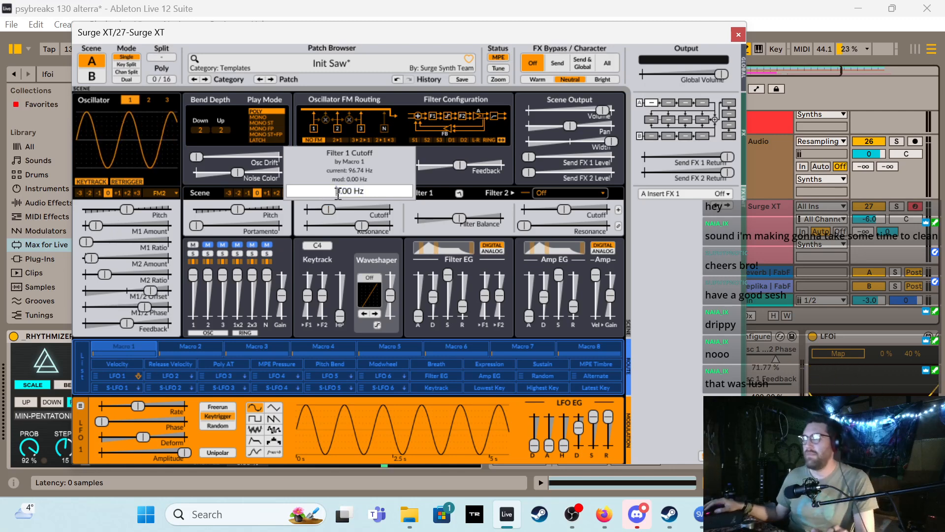
{"action": "left_click_drag", "start_coordinate": [360, 193], "coordinate": [394, 202]}
{"action": "key", "text": "Return"}
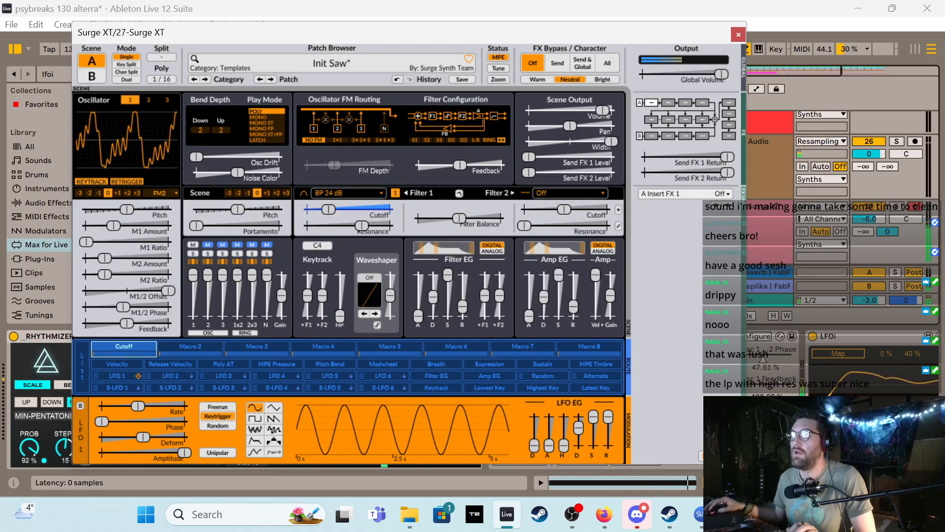
{"action": "mouse_move", "coordinate": [319, 199]}
{"action": "left_mouse_down"}
{"action": "mouse_move", "coordinate": [359, 207]}
{"action": "mouse_move", "coordinate": [320, 212]}
{"action": "left_mouse_up"}
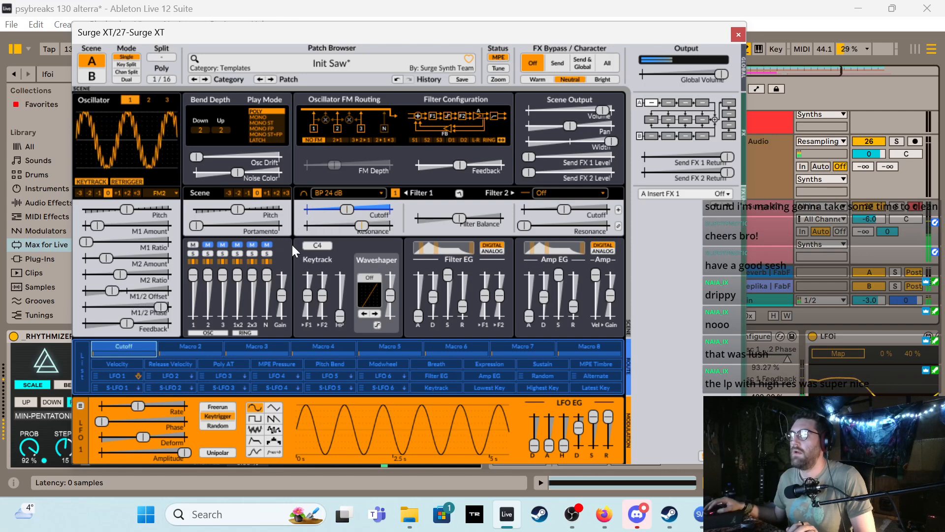
Set Macro 1's modulation amount on Filter 1's cutoff to 49000 Hz
{"action": "right_click", "coordinate": [127, 346]}
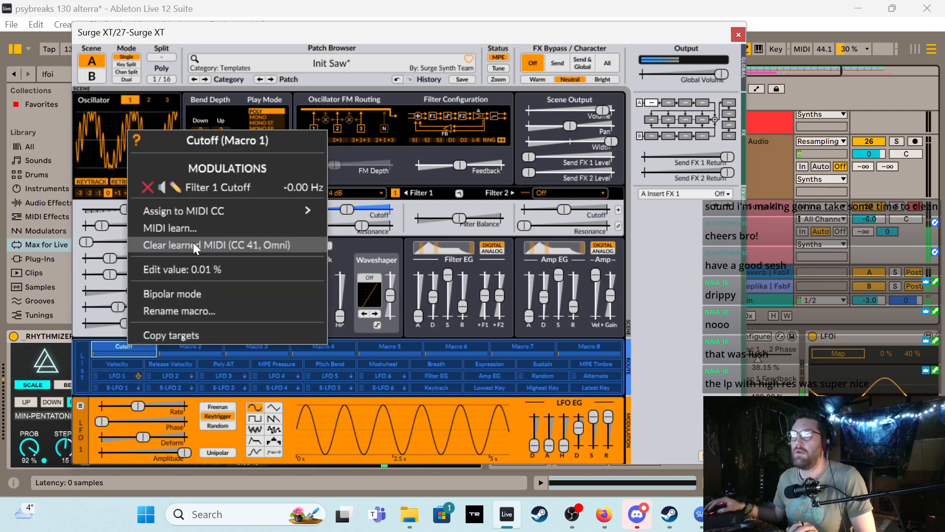
{"action": "left_click", "coordinate": [215, 267]}
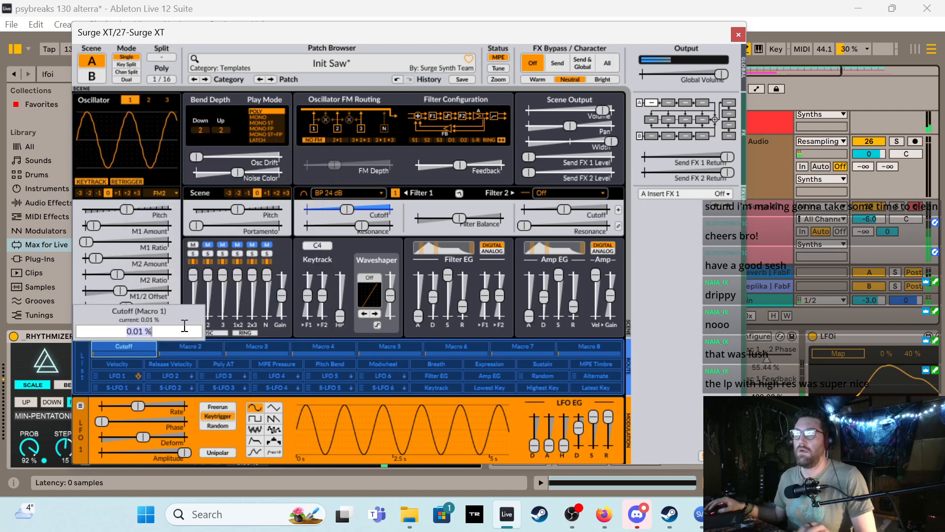
{"action": "left_click", "coordinate": [146, 353]}
{"action": "right_click", "coordinate": [137, 353]}
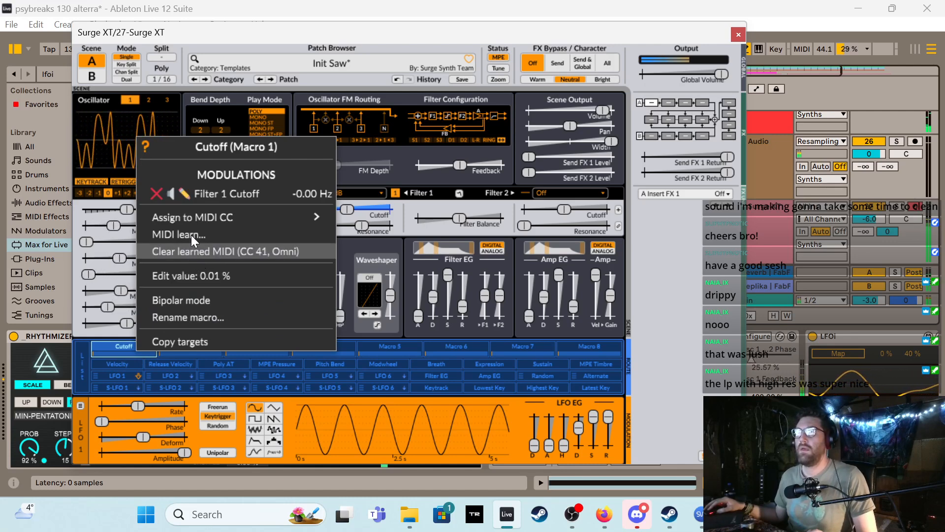
{"action": "mouse_move", "coordinate": [212, 218]}
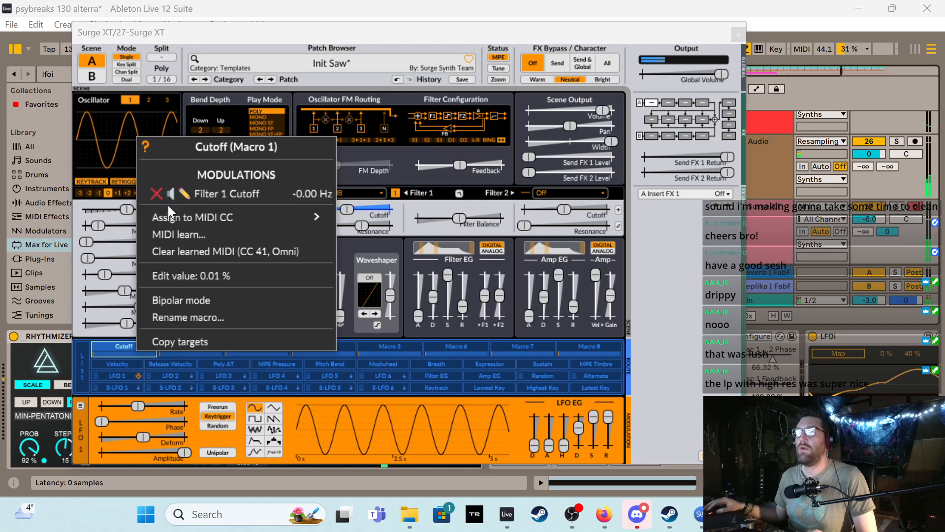
{"action": "left_click", "coordinate": [185, 194]}
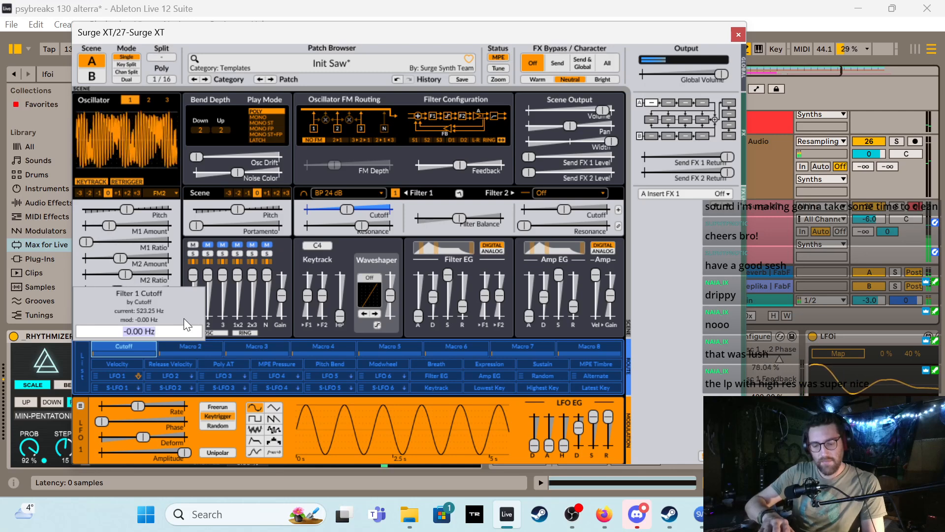
{"action": "type", "text": "150000"}
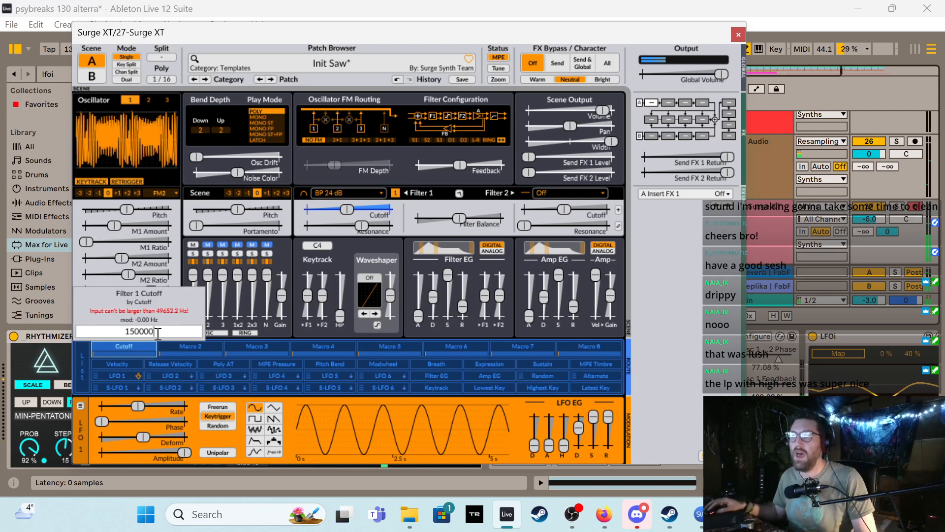
{"action": "left_click_drag", "start_coordinate": [162, 330], "coordinate": [123, 330]}
{"action": "type", "text": "49000"}
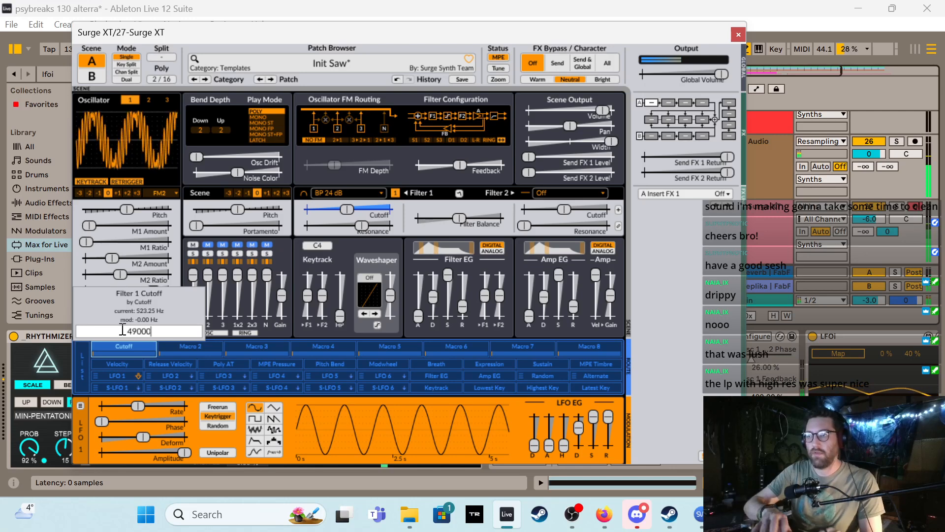
{"action": "key", "text": "Return"}
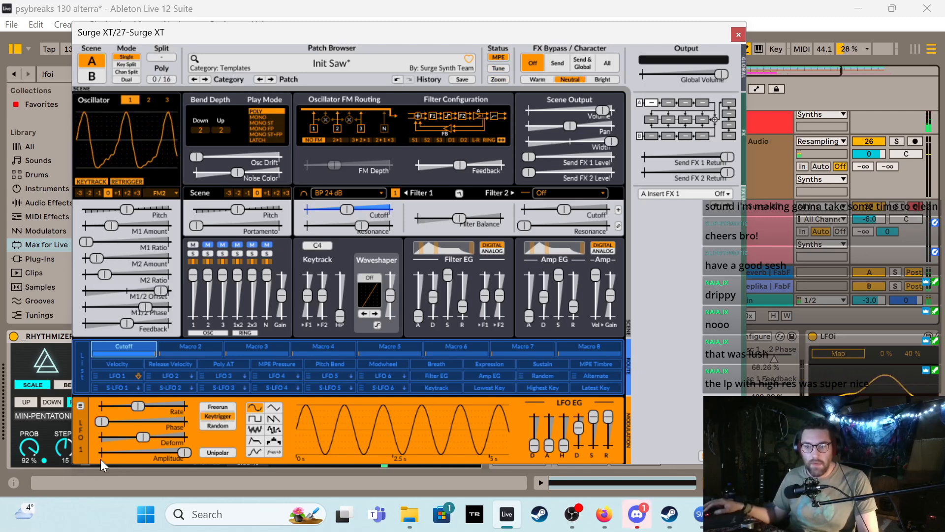
Remove Macro 1's modulation of Filter 1's cutoff and close the synth window
{"action": "right_click", "coordinate": [128, 350]}
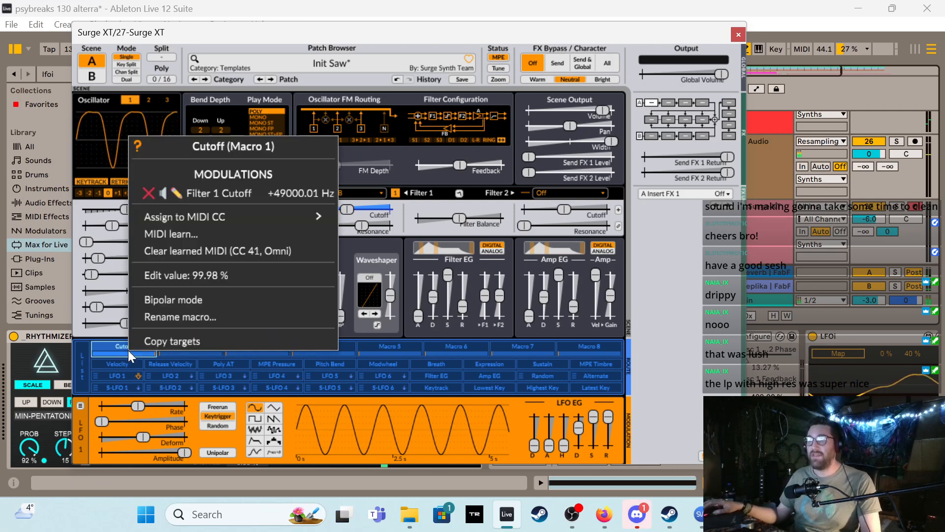
{"action": "left_click", "coordinate": [147, 192]}
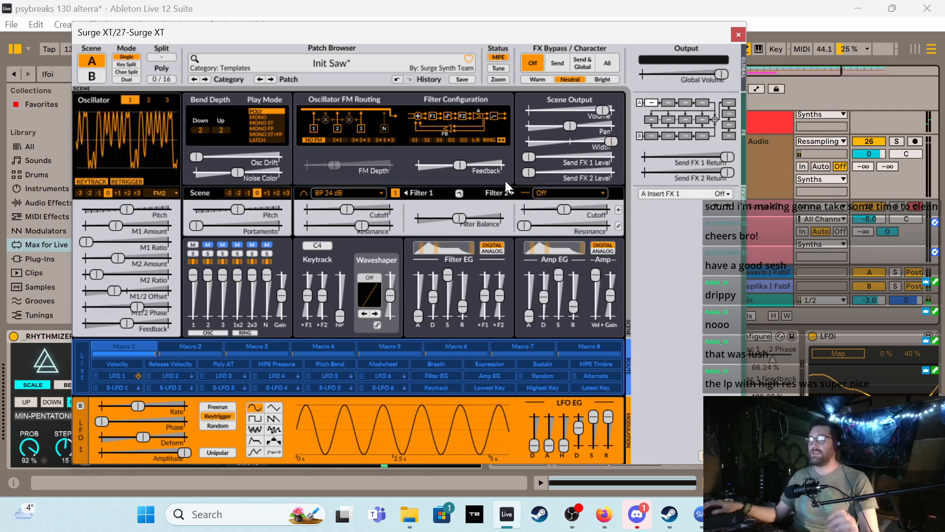
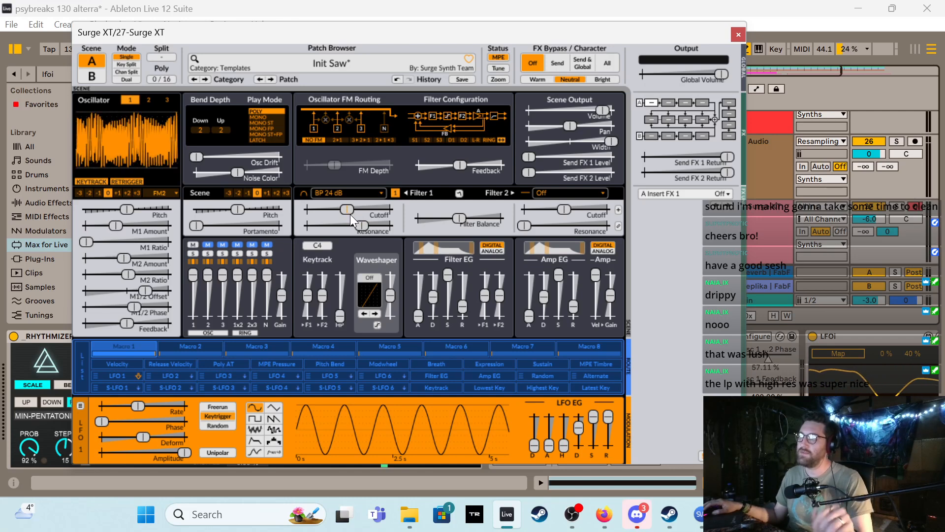
{"action": "left_click_drag", "start_coordinate": [420, 37], "coordinate": [460, 48]}
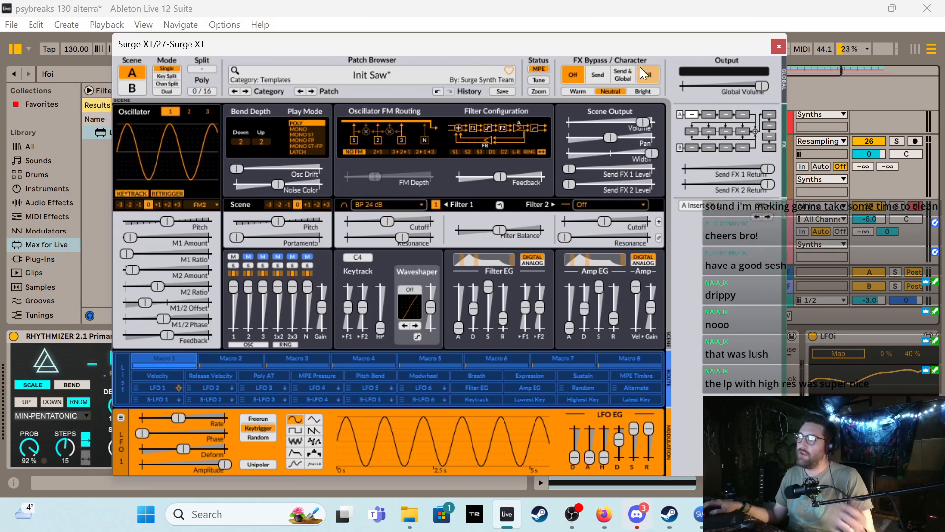
{"action": "left_click", "coordinate": [779, 46]}
Filter the plug-in browser to Distortion and load Fire onto the 27 Surge XT track
{"action": "scroll", "coordinate": [413, 185], "scroll_direction": "down", "scroll_amount": 2}
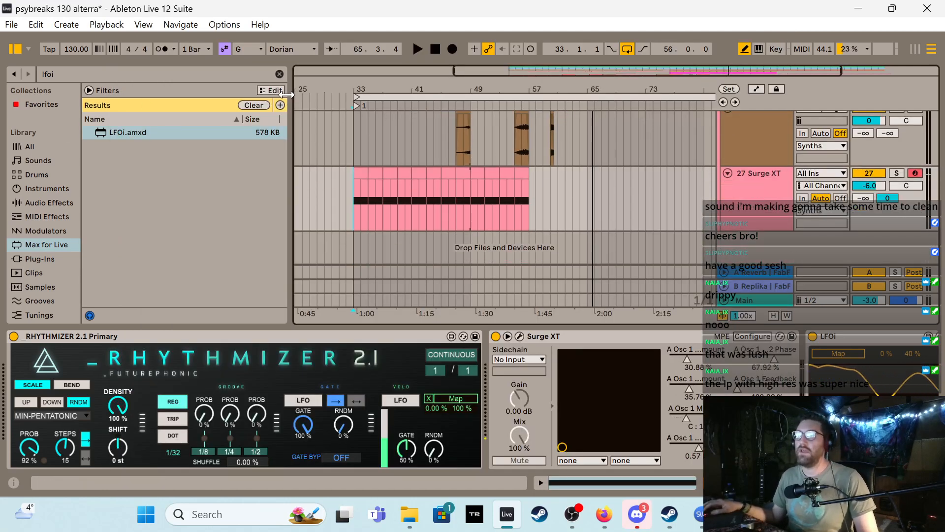
{"action": "left_click", "coordinate": [279, 72]}
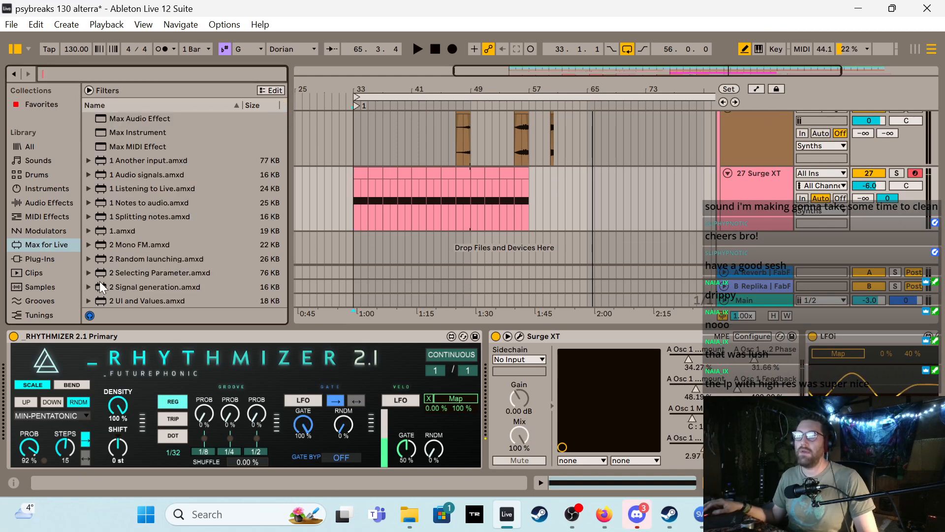
{"action": "left_click", "coordinate": [58, 258]}
{"action": "scroll", "coordinate": [197, 125], "scroll_direction": "down", "scroll_amount": 4}
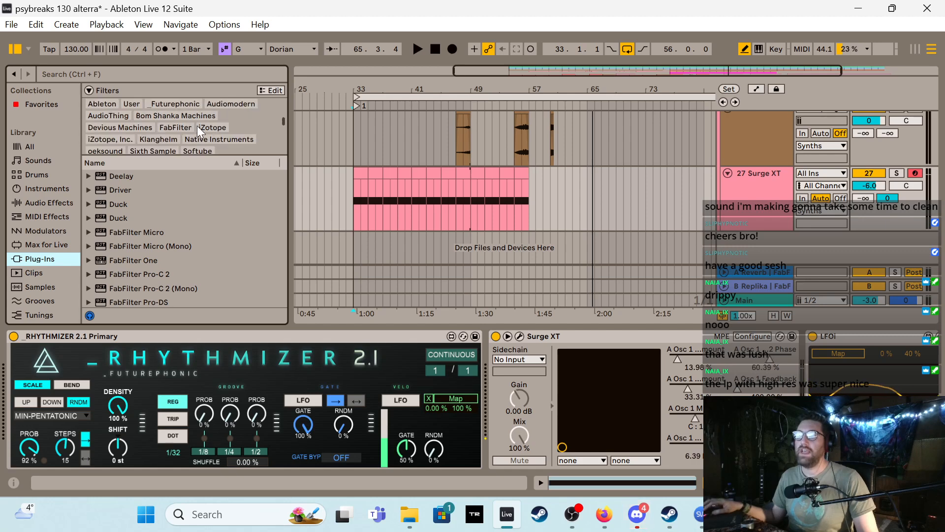
{"action": "scroll", "coordinate": [158, 126], "scroll_direction": "down", "scroll_amount": 2}
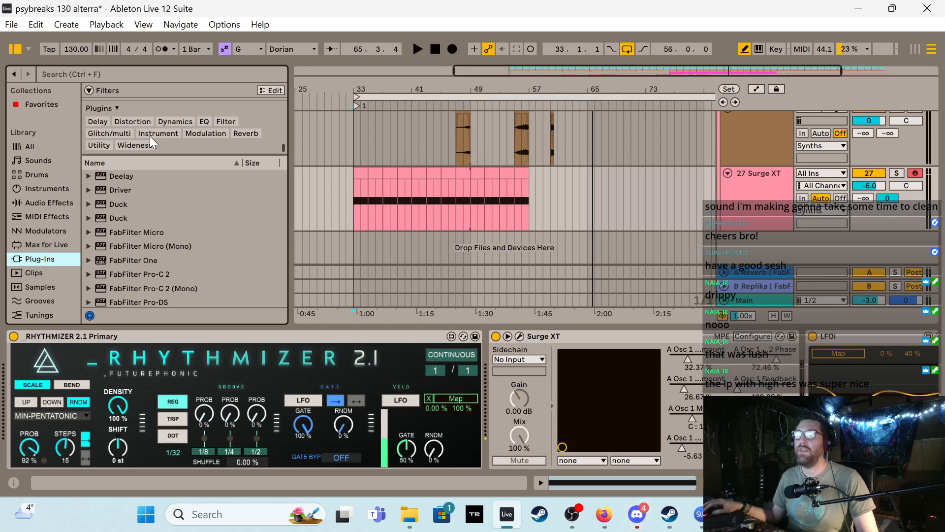
{"action": "left_click", "coordinate": [133, 123]}
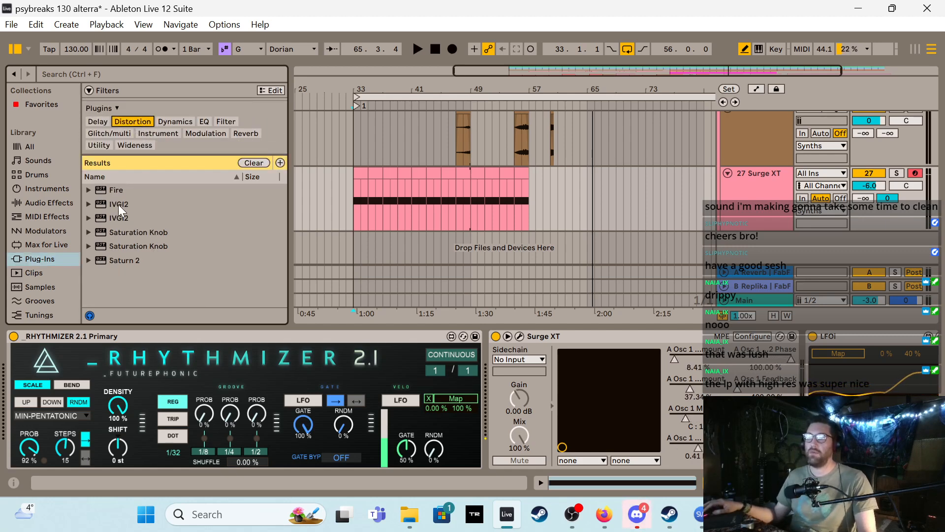
{"action": "double_click", "coordinate": [116, 191]}
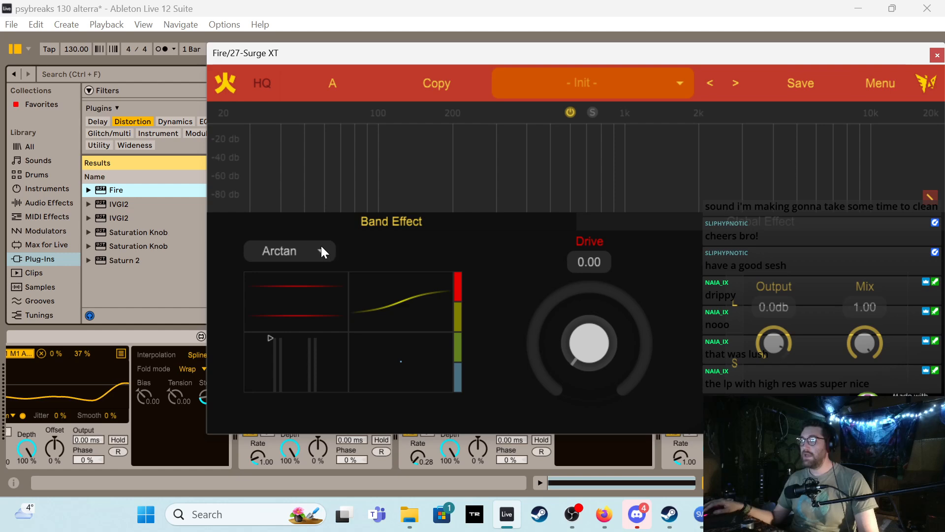
Try splitting Fire's spectrum into three bands, and remove both crossover points
{"action": "left_click", "coordinate": [427, 111]}
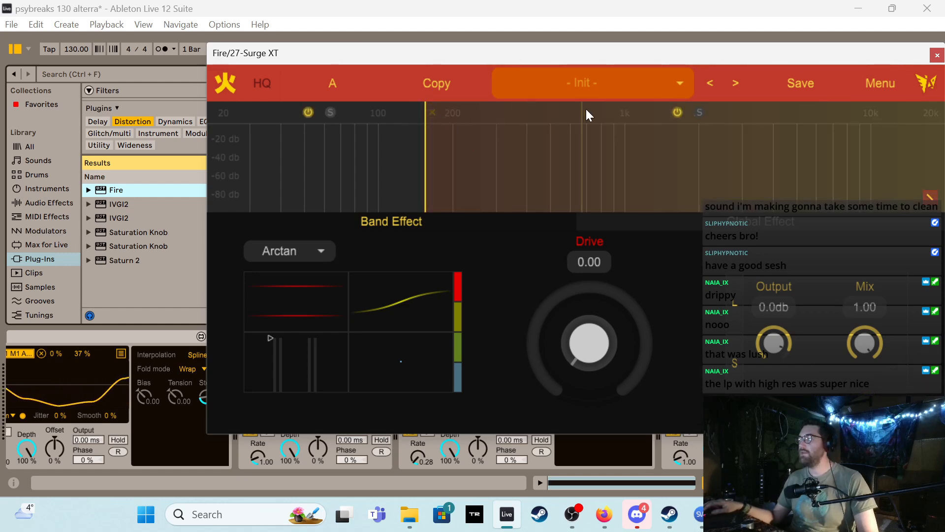
{"action": "left_click", "coordinate": [606, 109]}
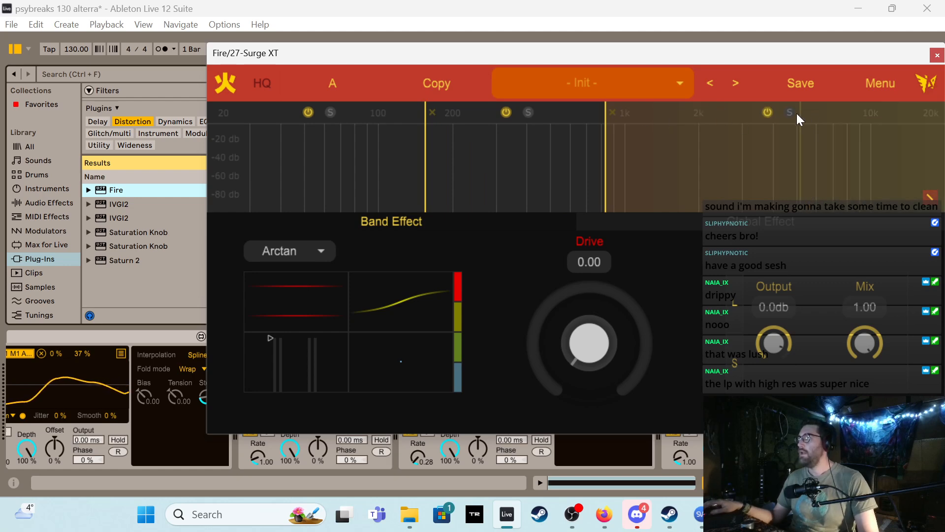
{"action": "left_click", "coordinate": [432, 111]}
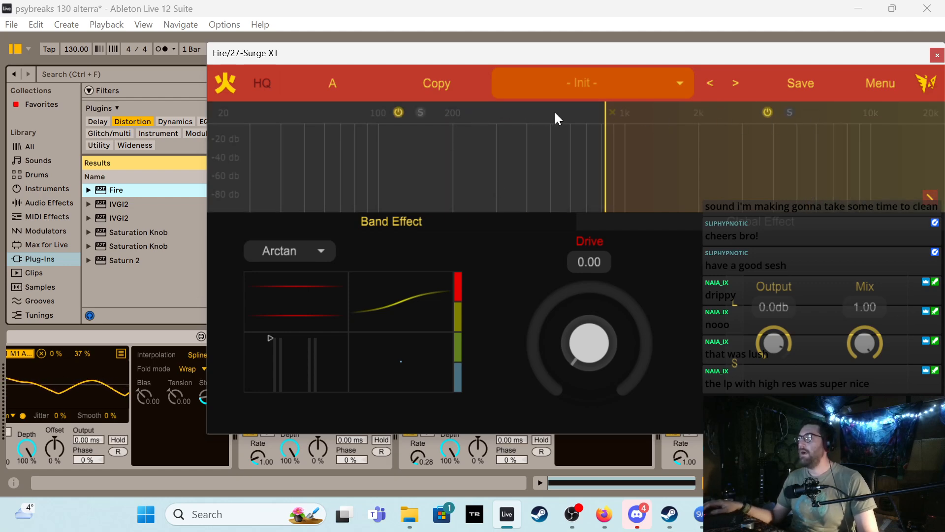
{"action": "left_click", "coordinate": [613, 113]}
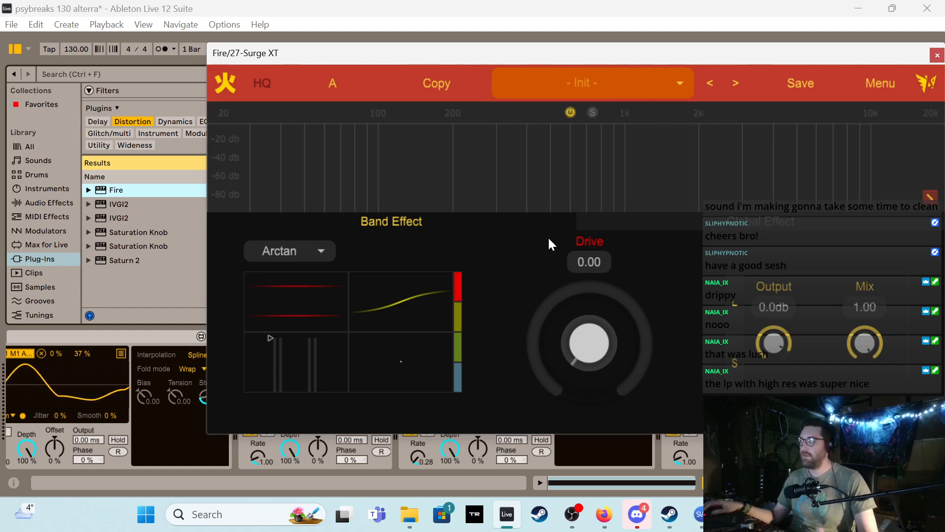
Set Fire's Arctan drive to 30.40, listen to the part and close the Fire window
{"action": "left_click_drag", "start_coordinate": [581, 350], "coordinate": [563, 273]}
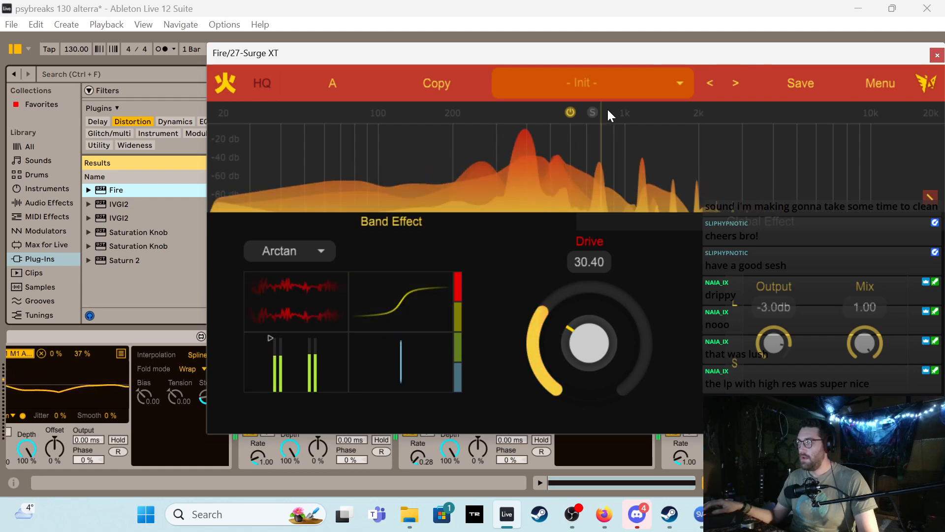
{"action": "left_click_drag", "start_coordinate": [654, 53], "coordinate": [410, 93]}
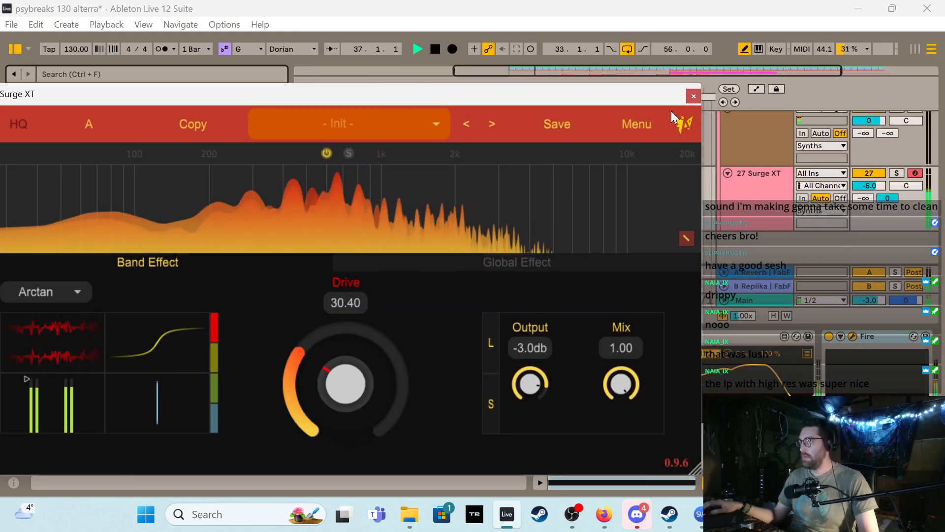
{"action": "left_click_drag", "start_coordinate": [623, 99], "coordinate": [751, 85]}
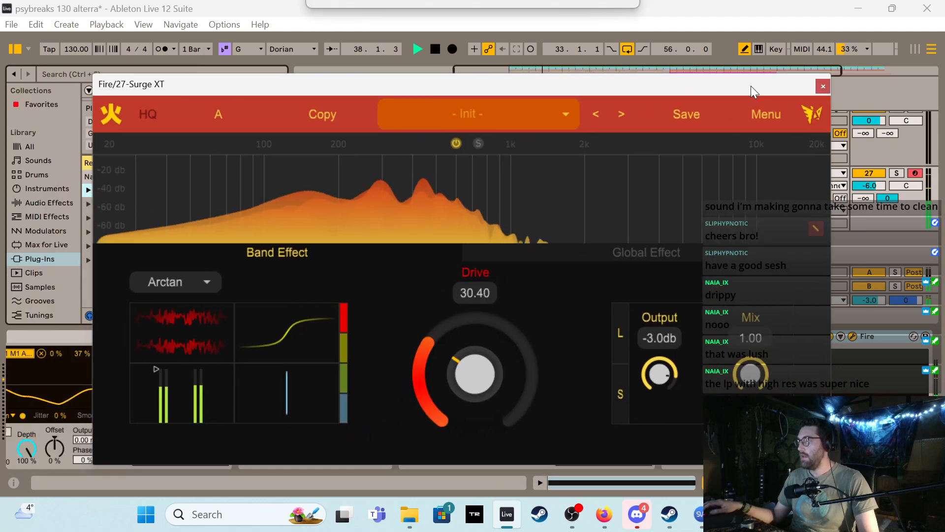
{"action": "left_click", "coordinate": [822, 87]}
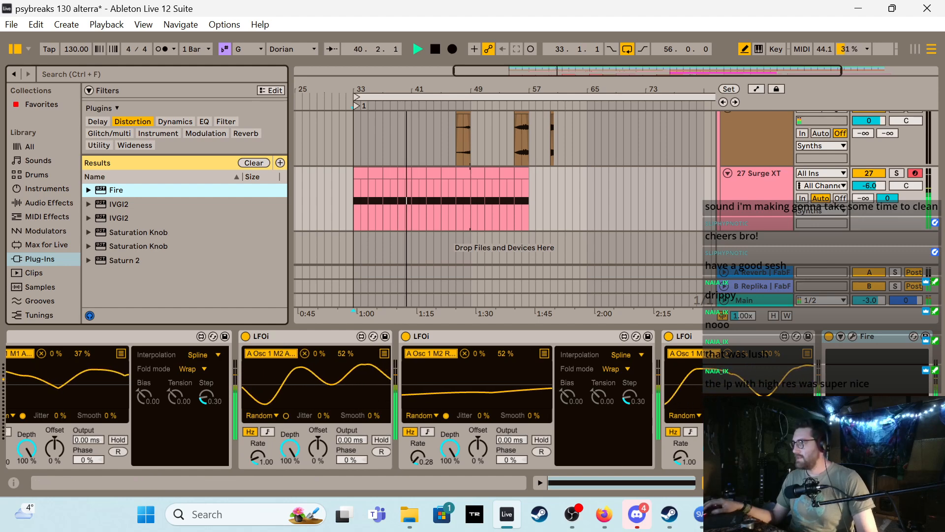
Lower Filter 1's cutoff to about 18 Hz in the Surge XT window, listen to the part, and close the window
{"action": "left_click_drag", "start_coordinate": [827, 483], "coordinate": [422, 486]}
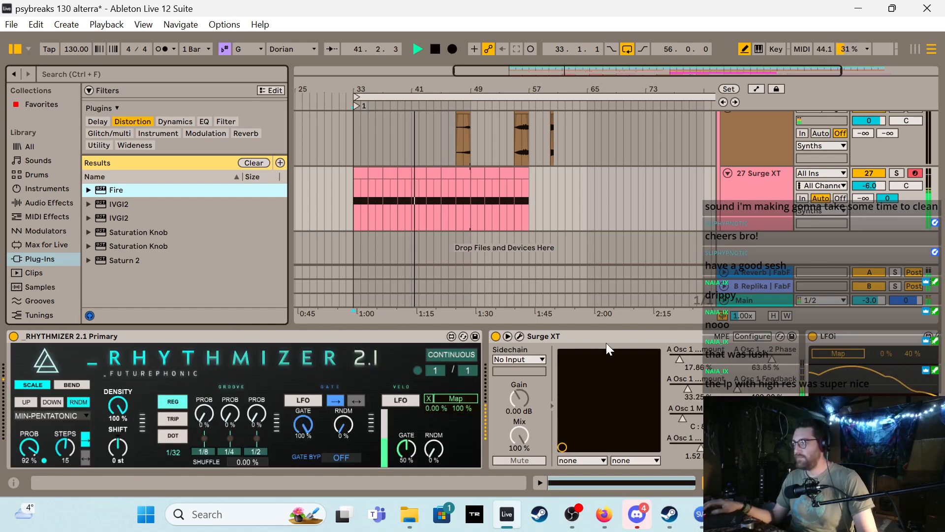
{"action": "left_click", "coordinate": [520, 337]}
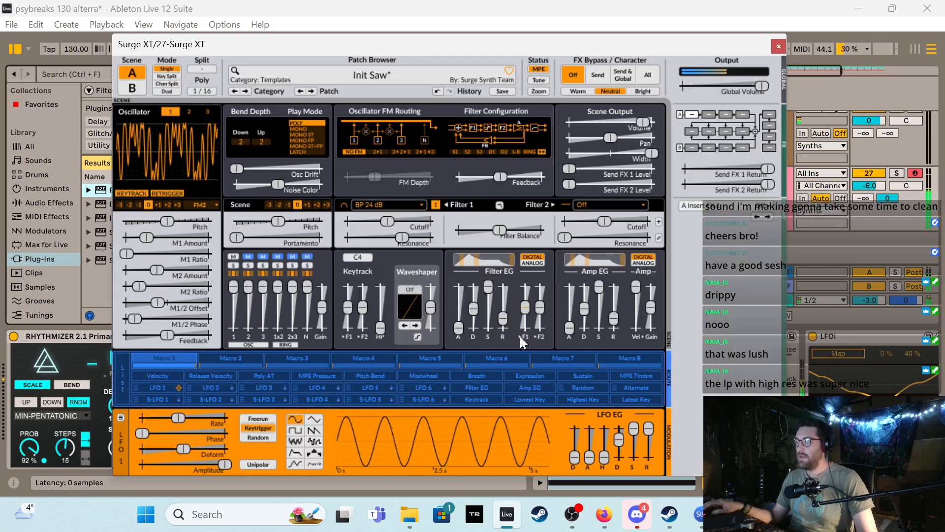
{"action": "left_click_drag", "start_coordinate": [390, 220], "coordinate": [351, 221]}
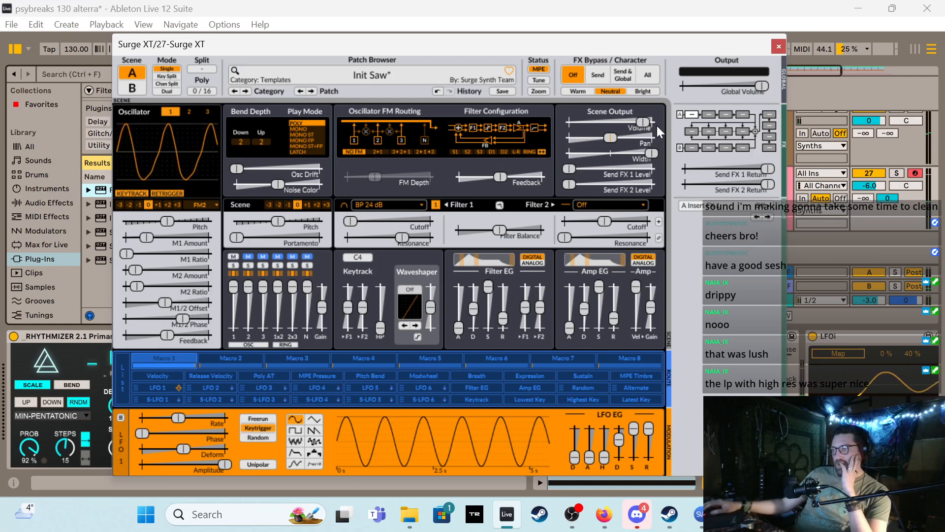
{"action": "left_click", "coordinate": [778, 47]}
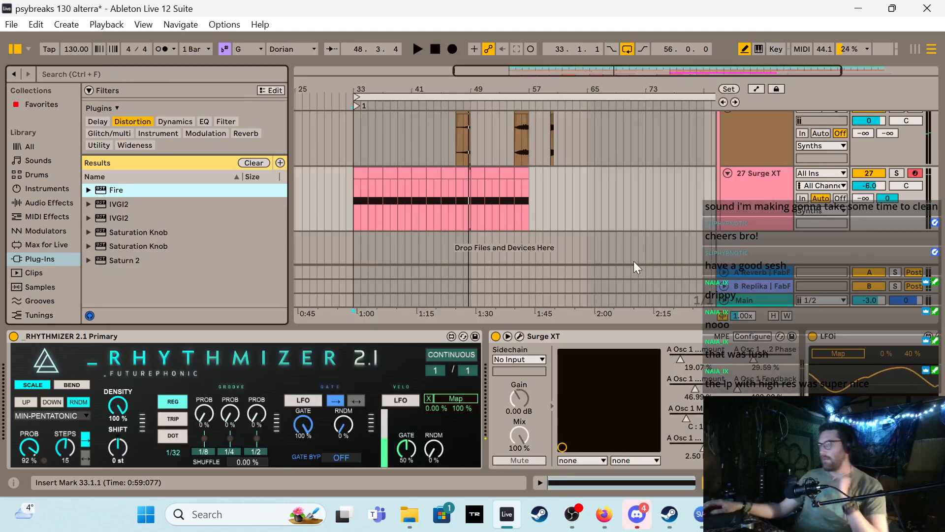
Add Filter 1's cutoff to the Surge XT device's configured parameters and close the synth window
{"action": "left_click", "coordinate": [753, 337]}
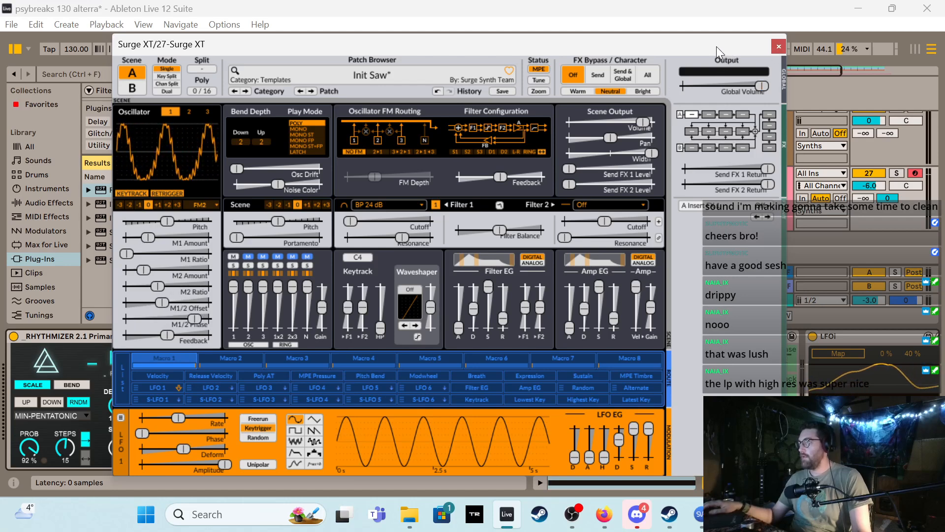
{"action": "left_click_drag", "start_coordinate": [717, 47], "coordinate": [534, 20]}
{"action": "left_click", "coordinate": [586, 20]}
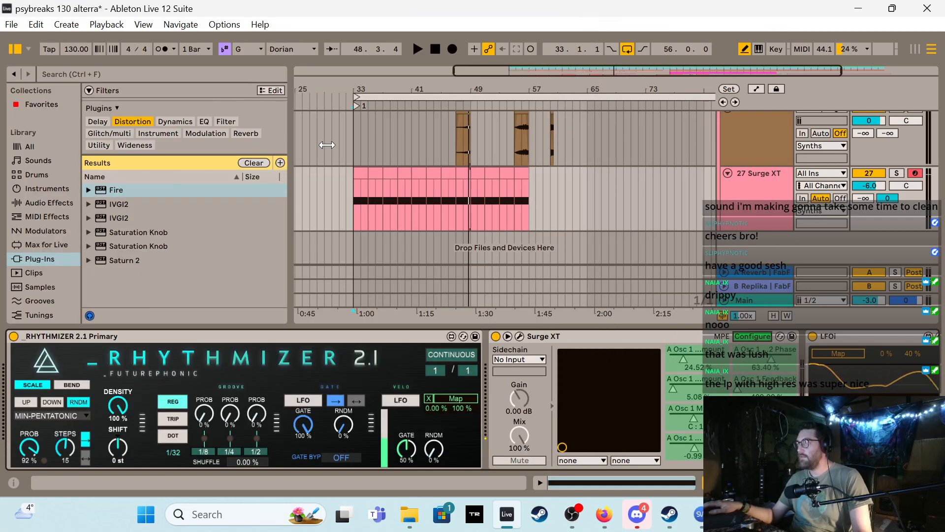
Search the Max for Live devices for "lfo" and load LFOi.amxd onto the 27 Surge XT track
{"action": "left_click", "coordinate": [42, 245]}
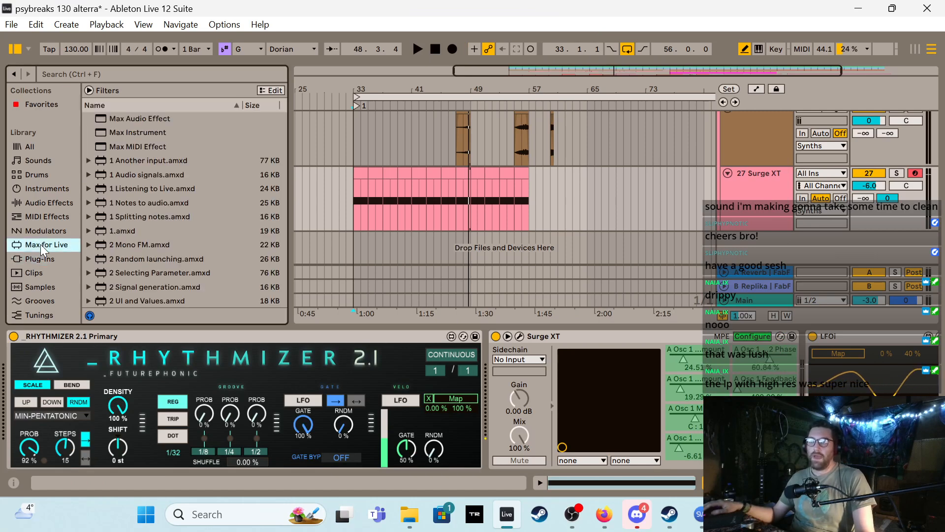
{"action": "left_click", "coordinate": [133, 72]}
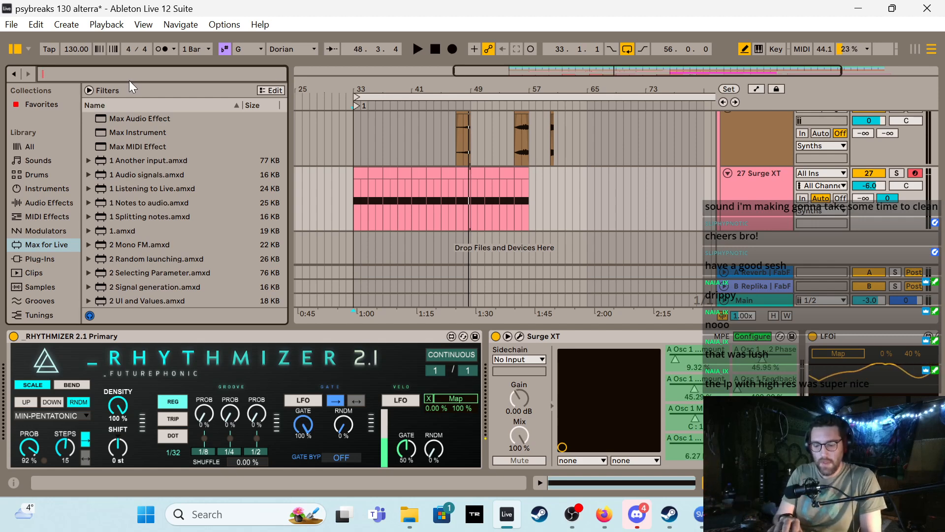
{"action": "type", "text": "lfo"}
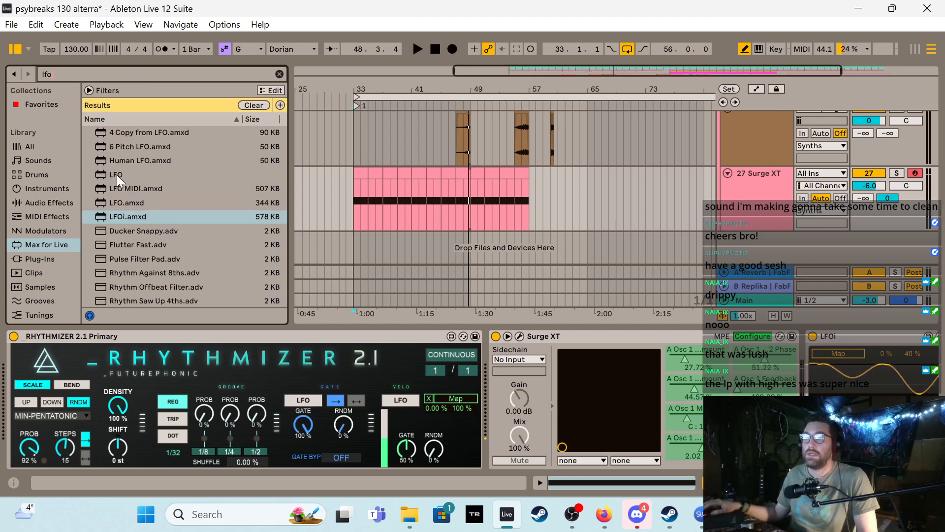
{"action": "double_click", "coordinate": [137, 217]}
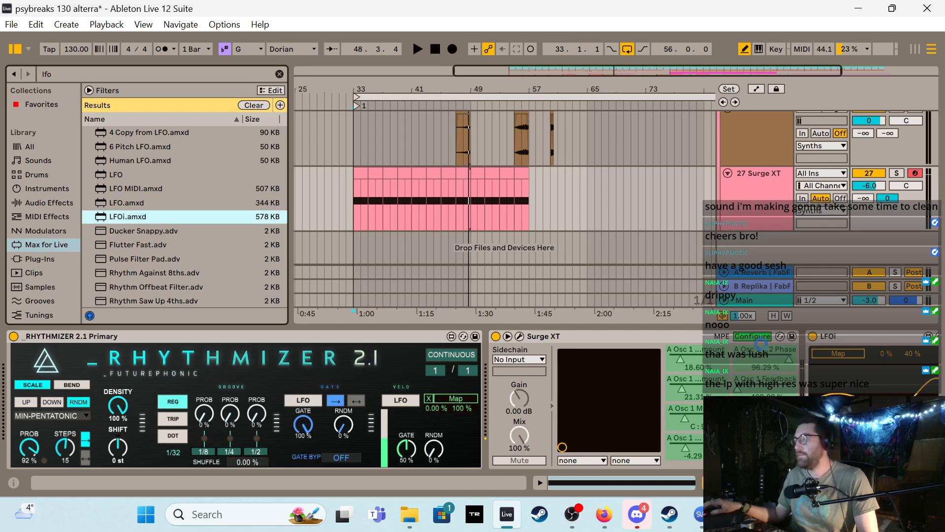
Move the new LFOi directly after Surge XT in the device chain and end parameter configuration
{"action": "mouse_move", "coordinate": [837, 336]}
{"action": "left_mouse_down"}
{"action": "mouse_move", "coordinate": [477, 359]}
{"action": "mouse_move", "coordinate": [77, 364]}
{"action": "mouse_move", "coordinate": [42, 344]}
{"action": "mouse_move", "coordinate": [53, 359]}
{"action": "mouse_move", "coordinate": [75, 362]}
{"action": "left_mouse_up"}
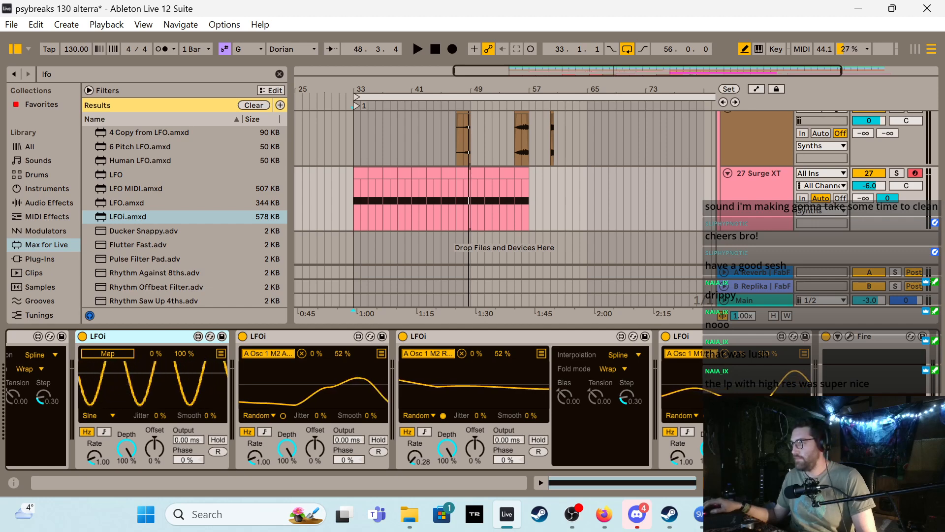
{"action": "left_click_drag", "start_coordinate": [813, 483], "coordinate": [770, 483]}
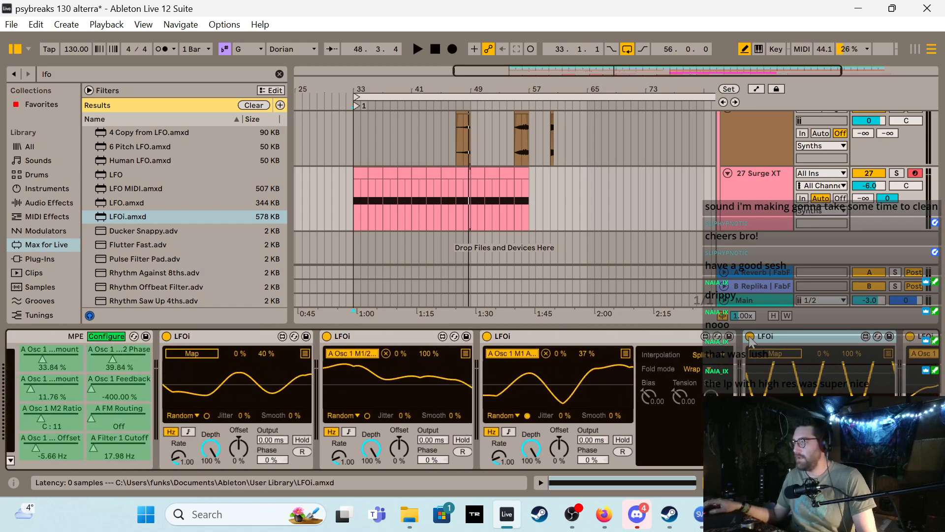
{"action": "left_click_drag", "start_coordinate": [773, 333], "coordinate": [155, 353]}
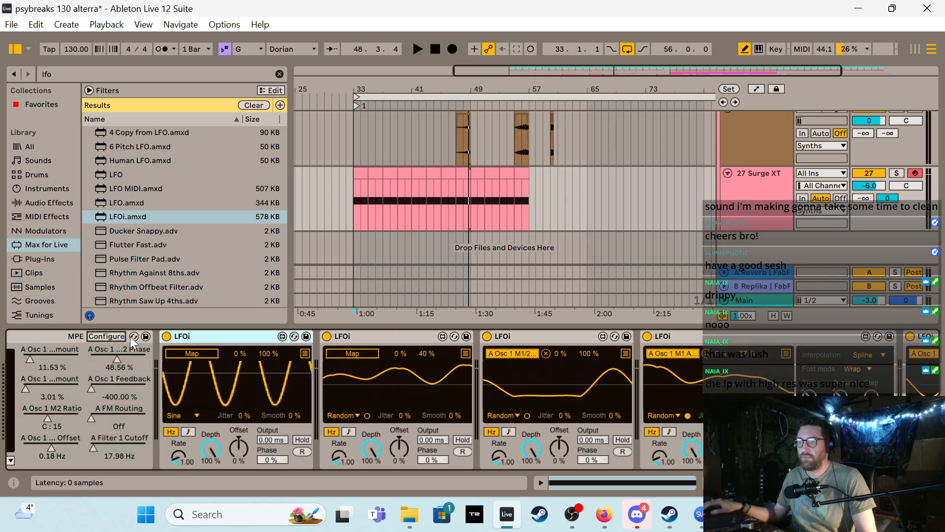
Map the new LFOi to Surge XT's Filter 1 Cutoff and play the part briefly to hear the modulation
{"action": "left_click", "coordinate": [201, 353]}
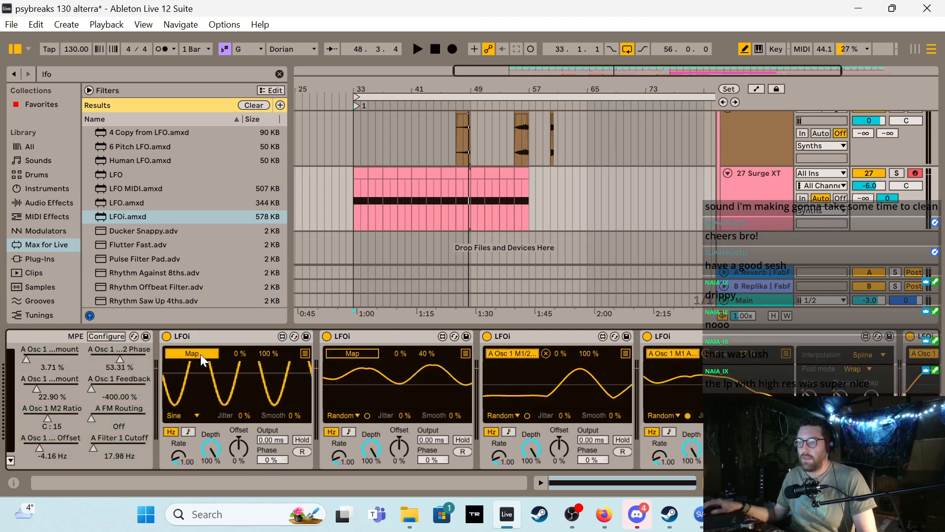
{"action": "left_click", "coordinate": [105, 442]}
{"action": "key", "text": "space"}
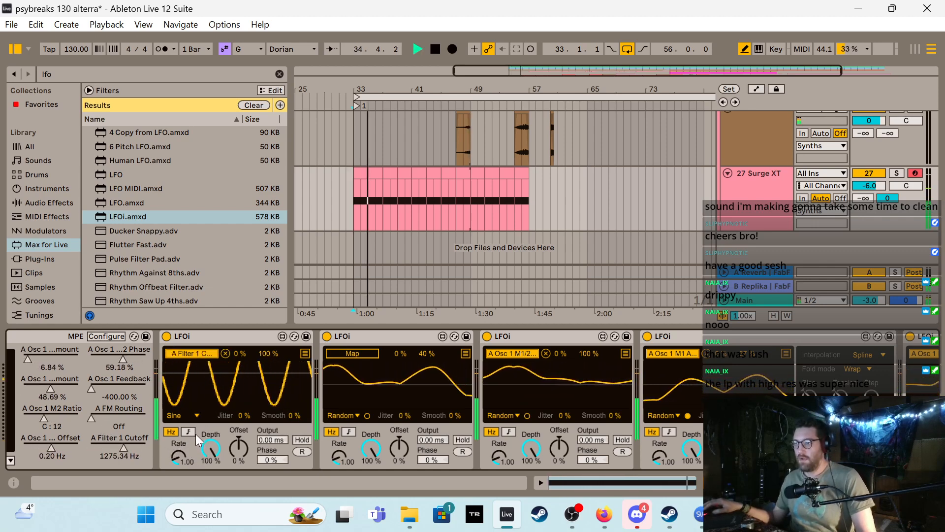
{"action": "key", "text": "space"}
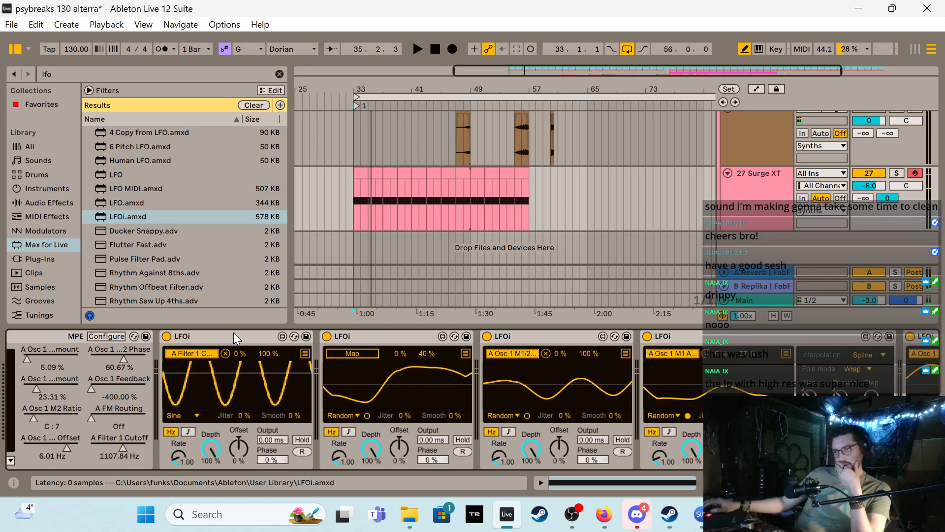
Set the Filter 1 Cutoff LFOi's waveform to Random and show its interpolation options
{"action": "left_click", "coordinate": [198, 413]}
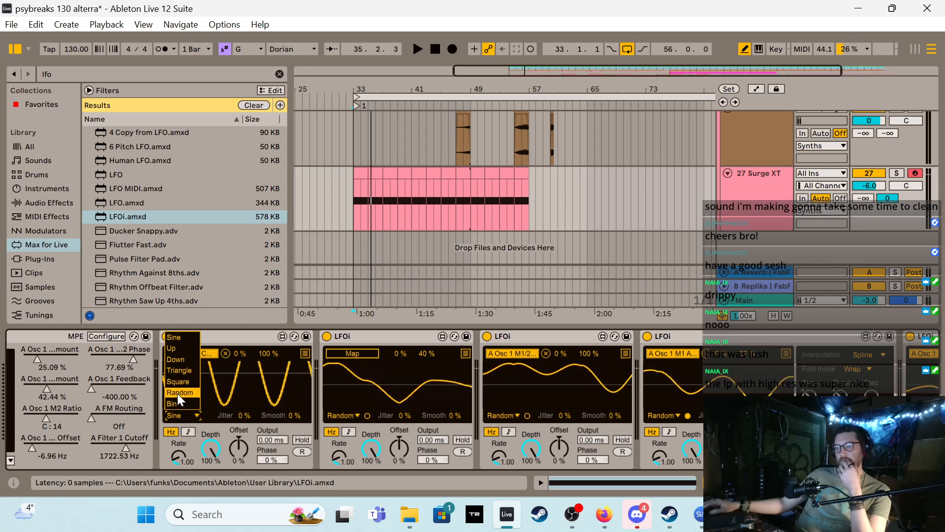
{"action": "left_click", "coordinate": [217, 339]}
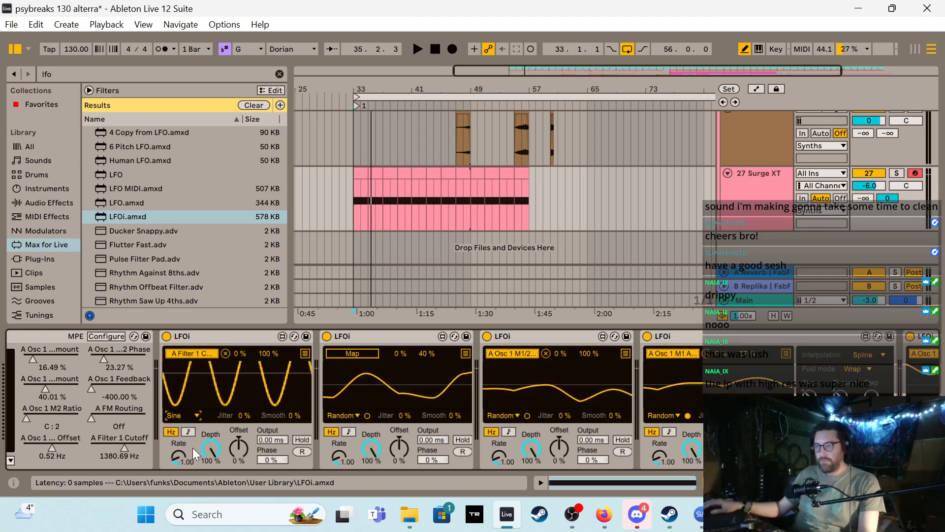
{"action": "left_click", "coordinate": [192, 417]}
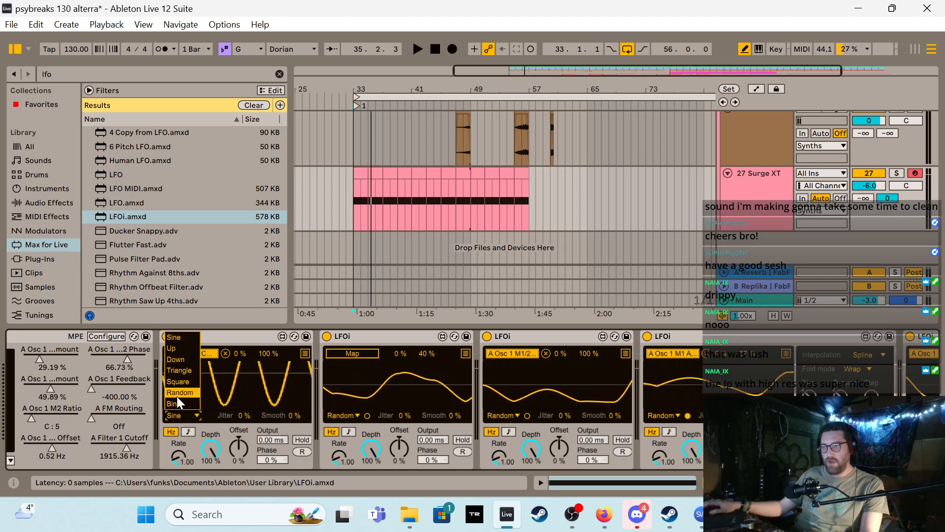
{"action": "left_click", "coordinate": [176, 391]}
{"action": "left_click", "coordinate": [207, 415]}
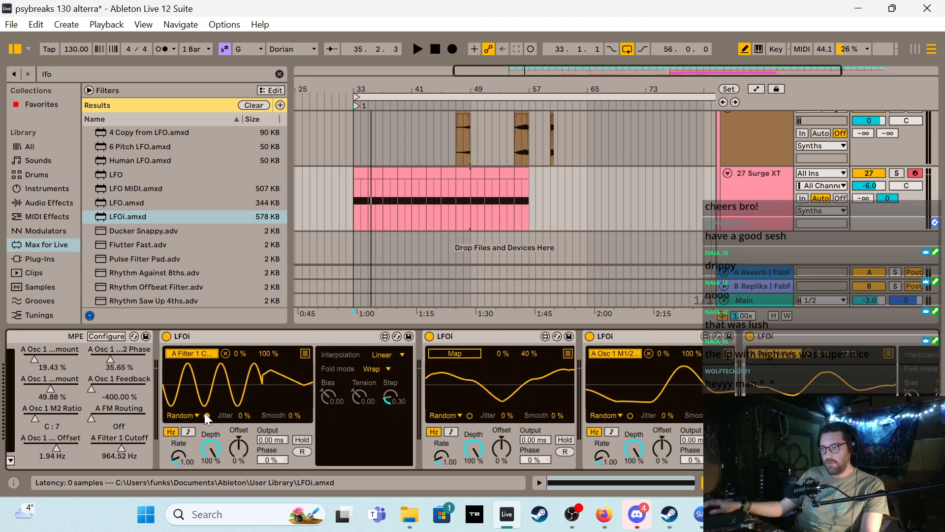
Set the Filter 1 Cutoff LFOi's interpolation to Hermite
{"action": "left_click", "coordinate": [387, 355]}
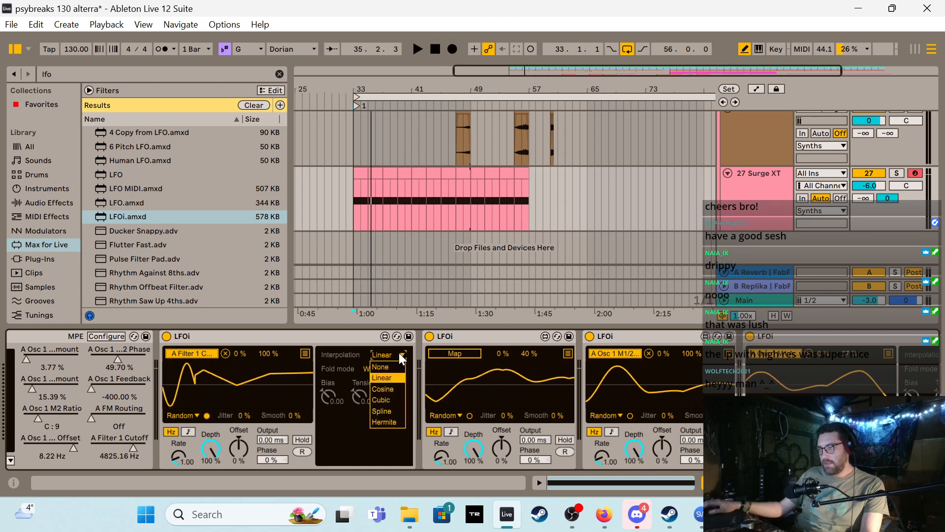
{"action": "left_click", "coordinate": [388, 422]}
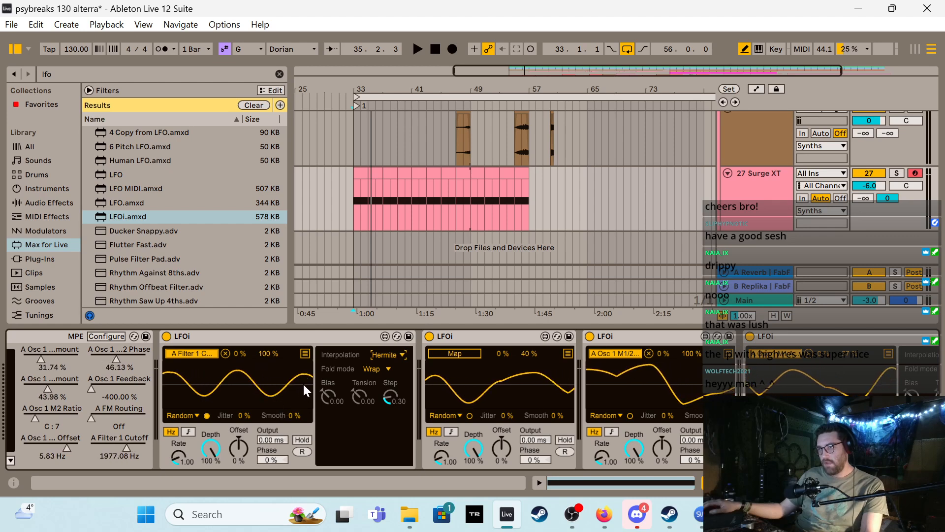
{"action": "left_click", "coordinate": [404, 354]}
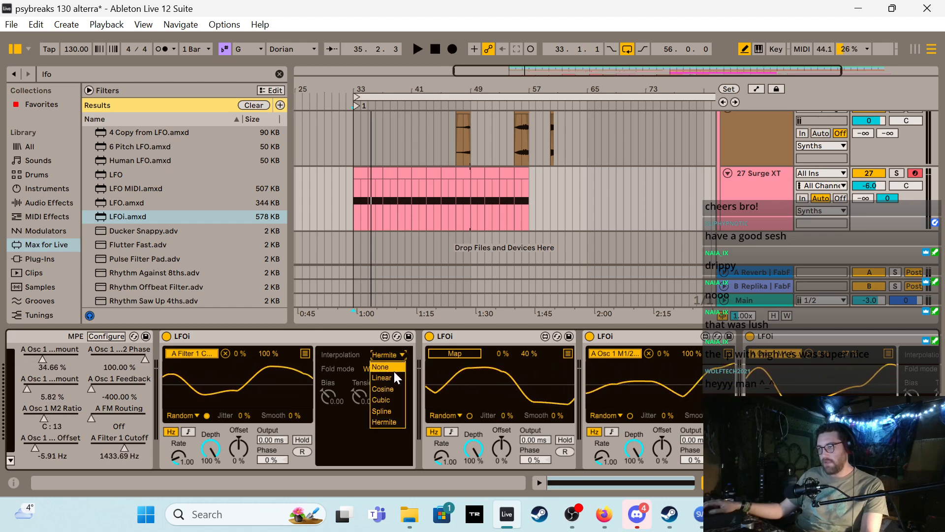
{"action": "left_click", "coordinate": [324, 340]}
During playback, lower the Surge XT track's Replika send to -2.5 and set the Filter 1 Cutoff LFOi's offset to -51 %
{"action": "key", "text": "space"}
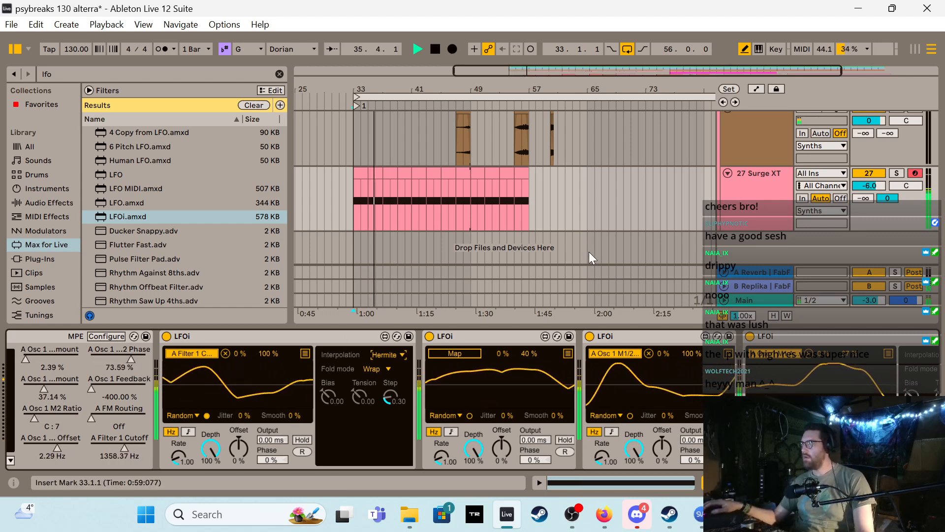
{"action": "left_click_drag", "start_coordinate": [897, 199], "coordinate": [897, 203]}
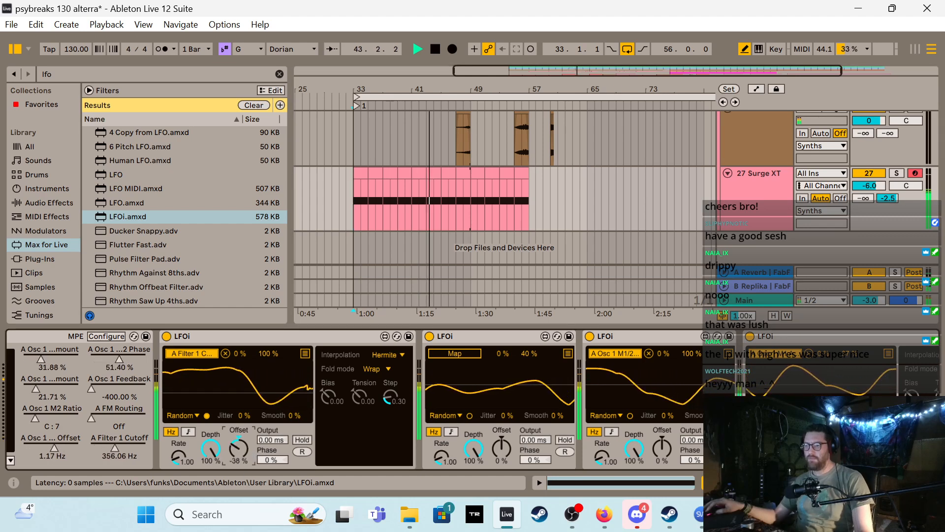
{"action": "left_click_drag", "start_coordinate": [241, 459], "coordinate": [250, 448]}
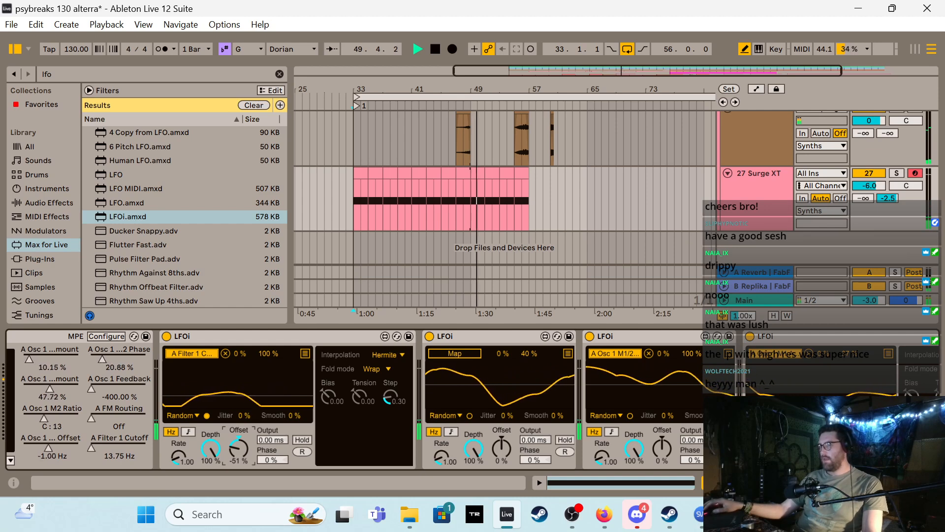
Add Filter 1's resonance to the Surge XT device's configured parameters, close the synth window and end parameter configuration
{"action": "left_click_drag", "start_coordinate": [785, 483], "coordinate": [767, 483]}
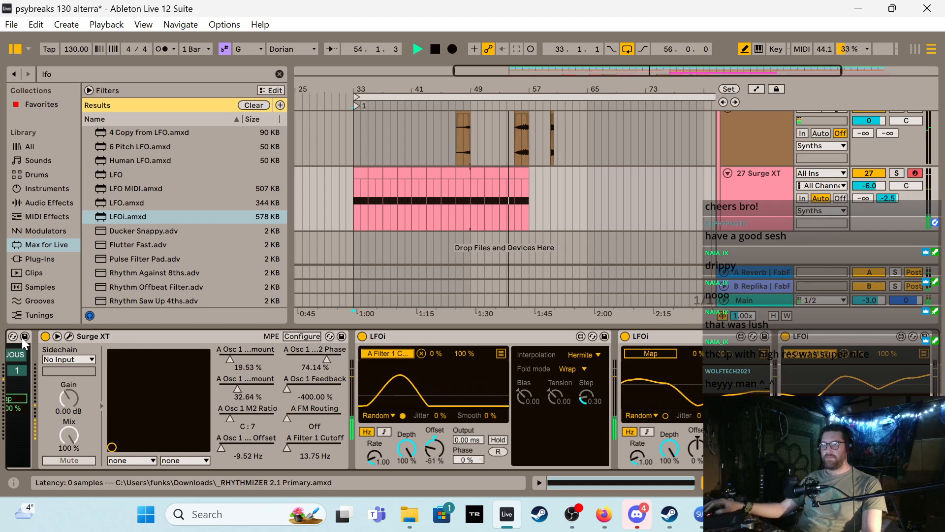
{"action": "left_click", "coordinate": [70, 336]}
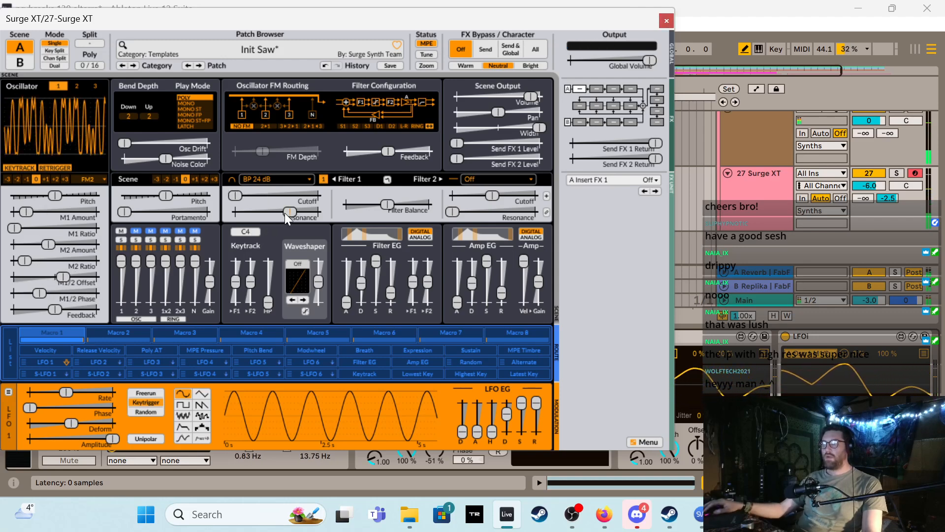
{"action": "left_click", "coordinate": [667, 19]}
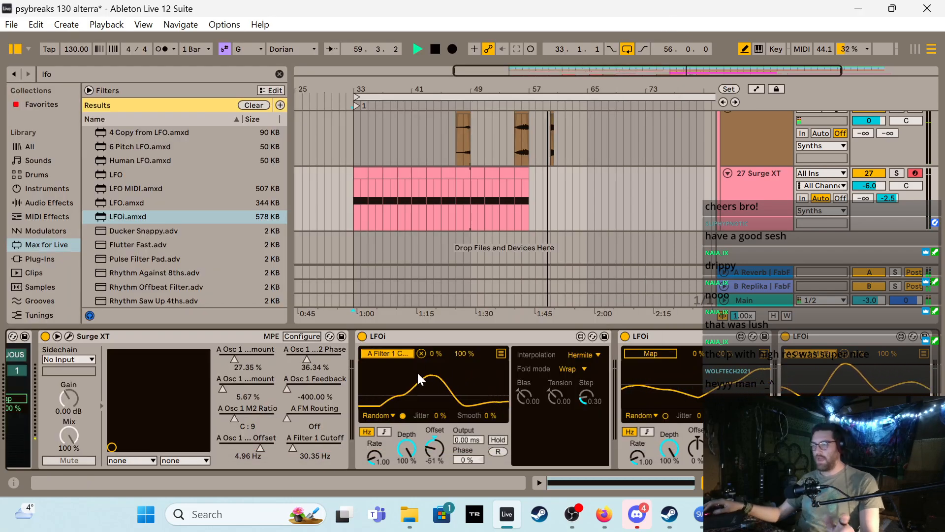
{"action": "left_click", "coordinate": [302, 336]}
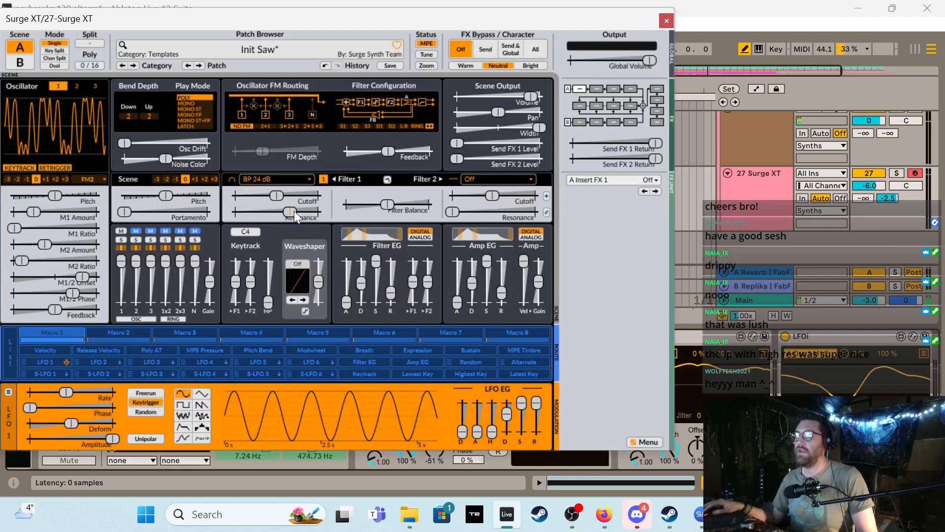
{"action": "left_click", "coordinate": [667, 21]}
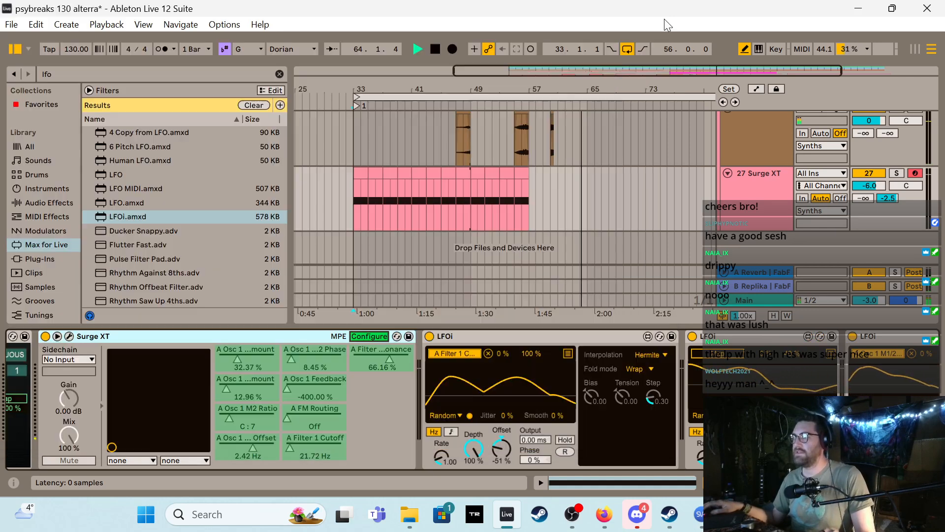
{"action": "left_click", "coordinate": [383, 336]}
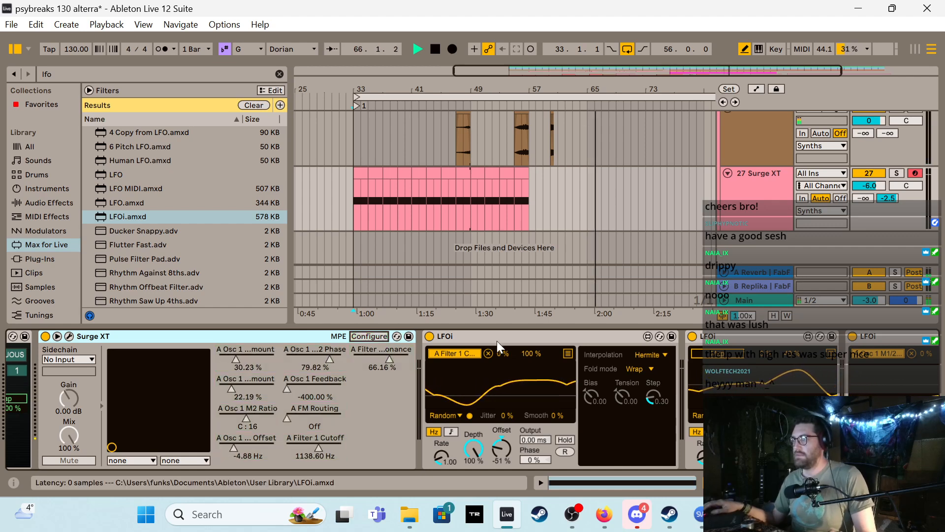
Map the Filter 1 Cutoff LFOi's second slot to Filter 1 Resonance, with minimum 71 % and maximum 42 %
{"action": "left_click", "coordinate": [568, 353]}
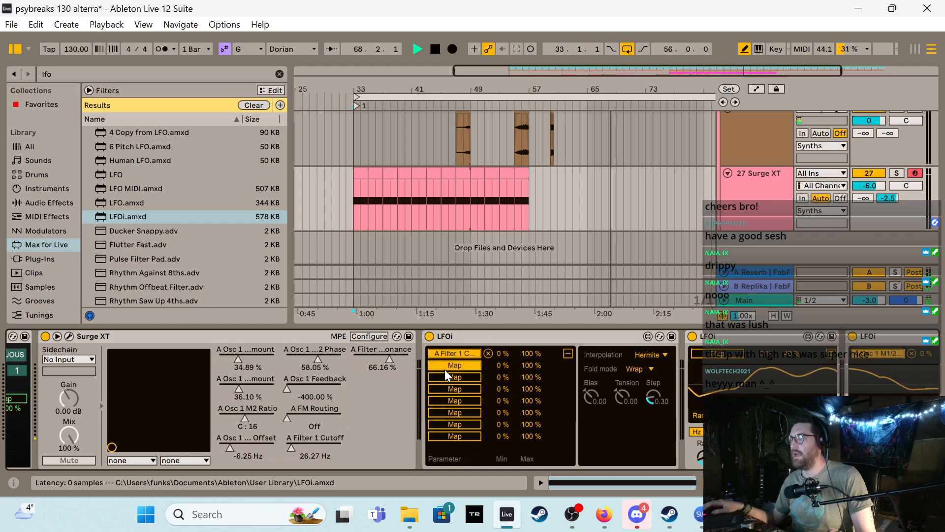
{"action": "left_click", "coordinate": [395, 349]}
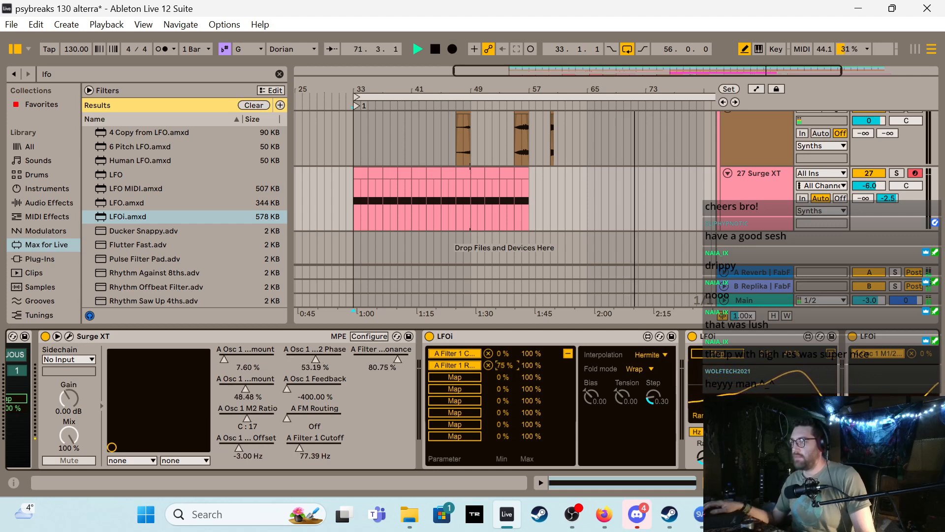
{"action": "left_click_drag", "start_coordinate": [524, 367], "coordinate": [524, 391]}
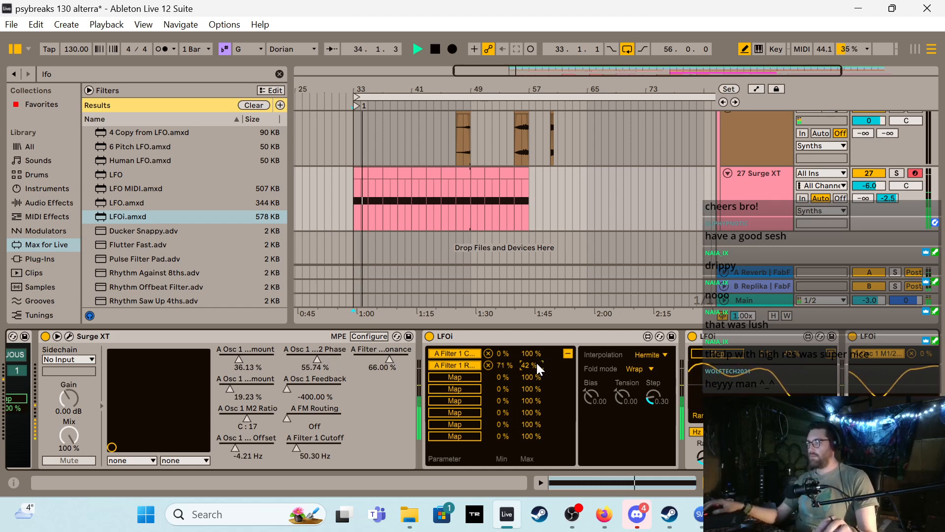
Set the Filter 1 Resonance mapping's maximum to 31 % during playback, place the insert mark at bar 33 and stop playback
{"action": "left_click_drag", "start_coordinate": [537, 361], "coordinate": [537, 354]}
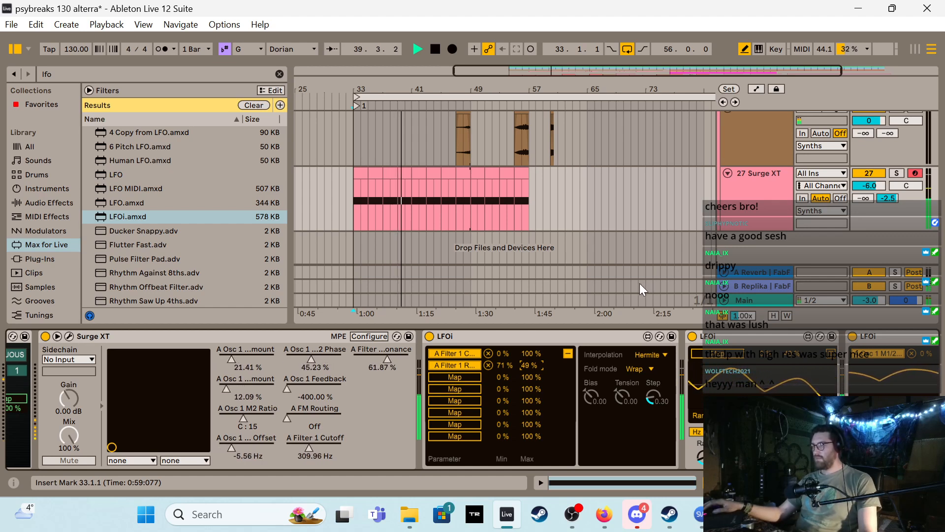
{"action": "left_click_drag", "start_coordinate": [527, 365], "coordinate": [527, 374]}
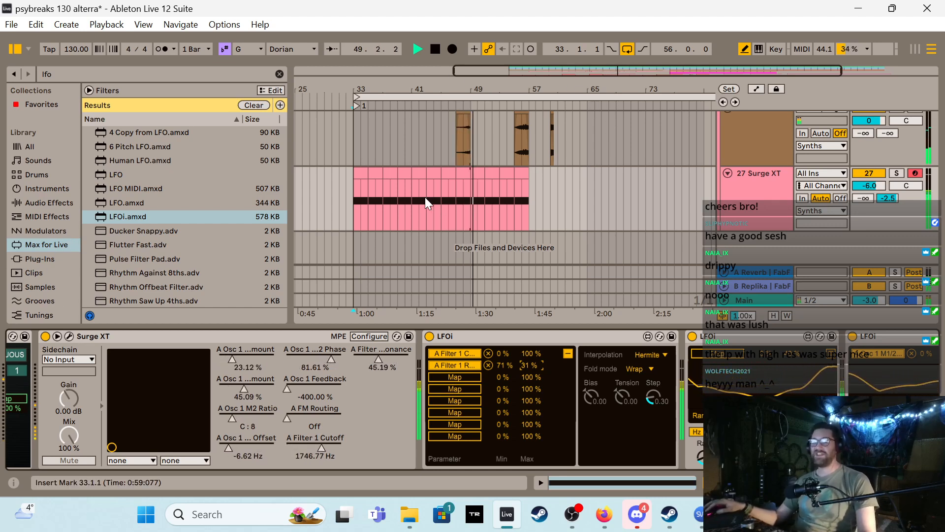
{"action": "left_click", "coordinate": [354, 200]}
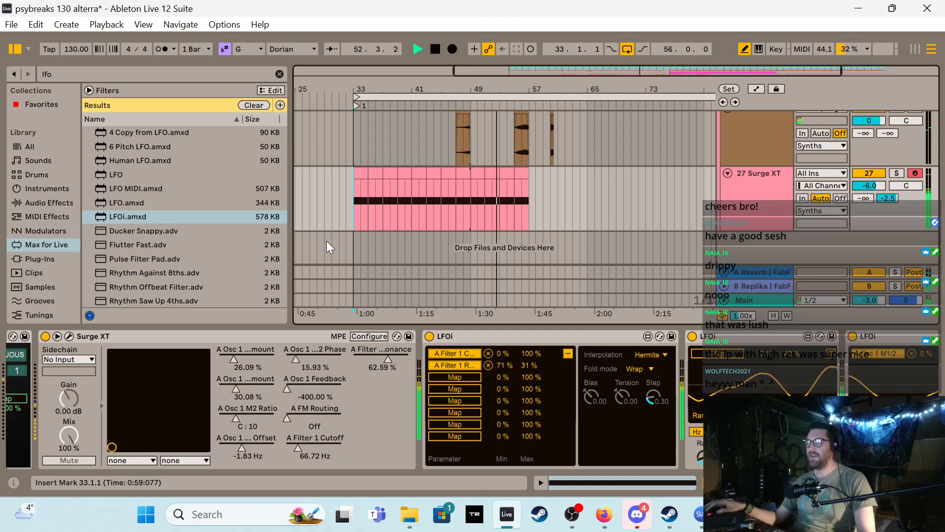
{"action": "key", "text": "space"}
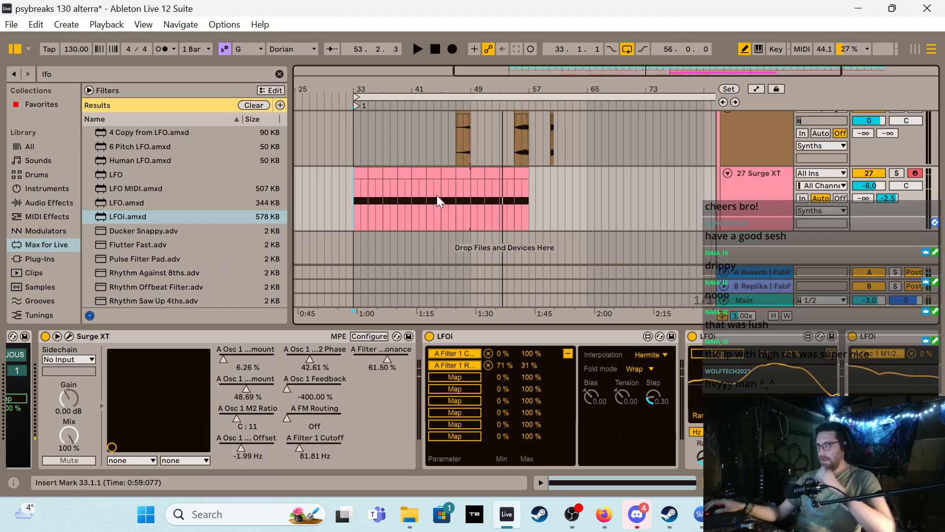
Add an audio track below the Surge XT track, set its input to 27-Surge XT, Post Mixer, and arm it for recording
{"action": "left_click", "coordinate": [770, 190]}
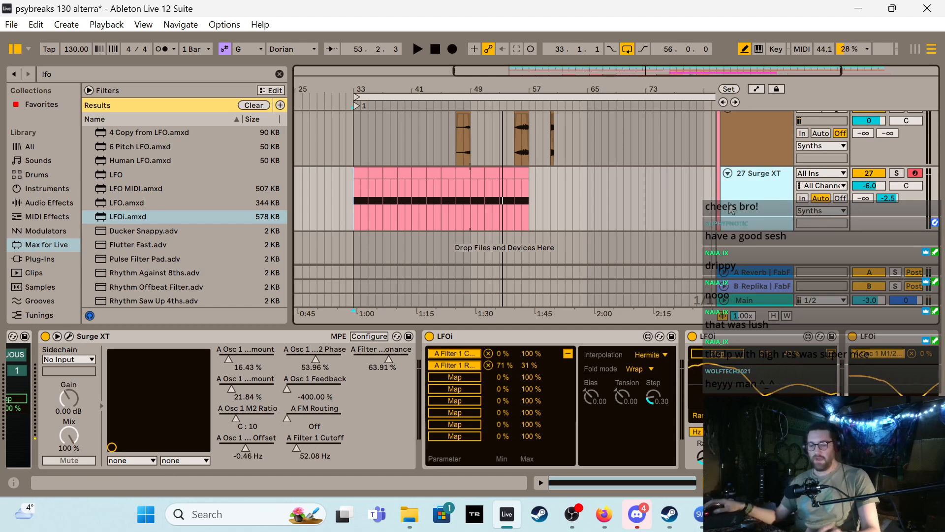
{"action": "key", "text": "ctrl+t"}
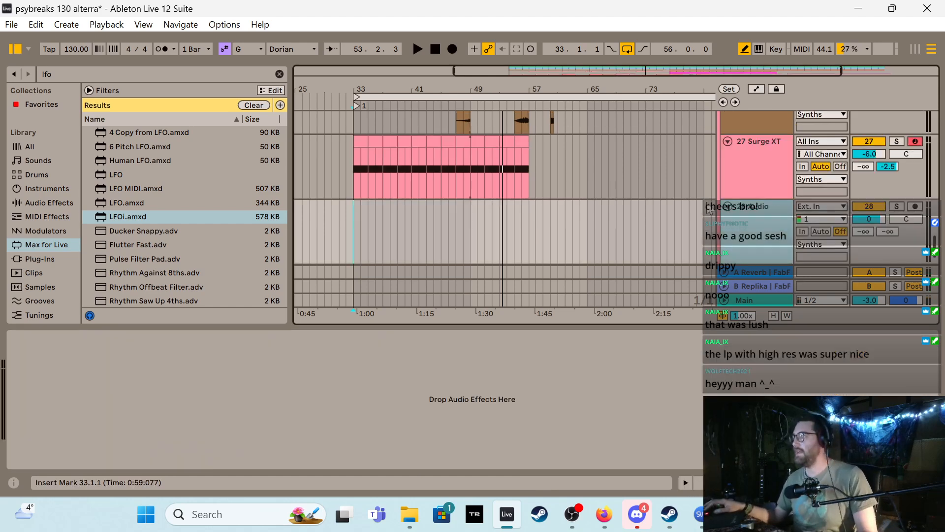
{"action": "left_click", "coordinate": [833, 207]}
{"action": "scroll", "coordinate": [827, 373], "scroll_direction": "down", "scroll_amount": 3}
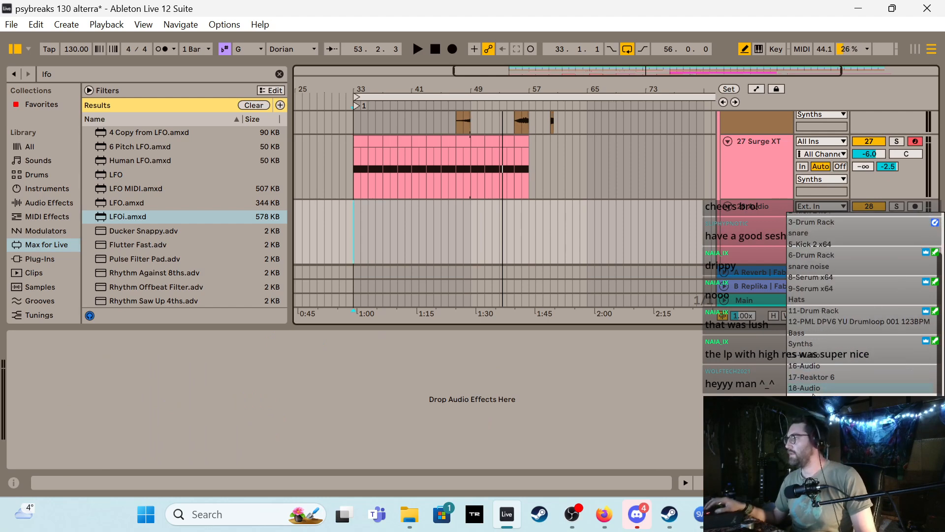
{"action": "left_click", "coordinate": [813, 454]}
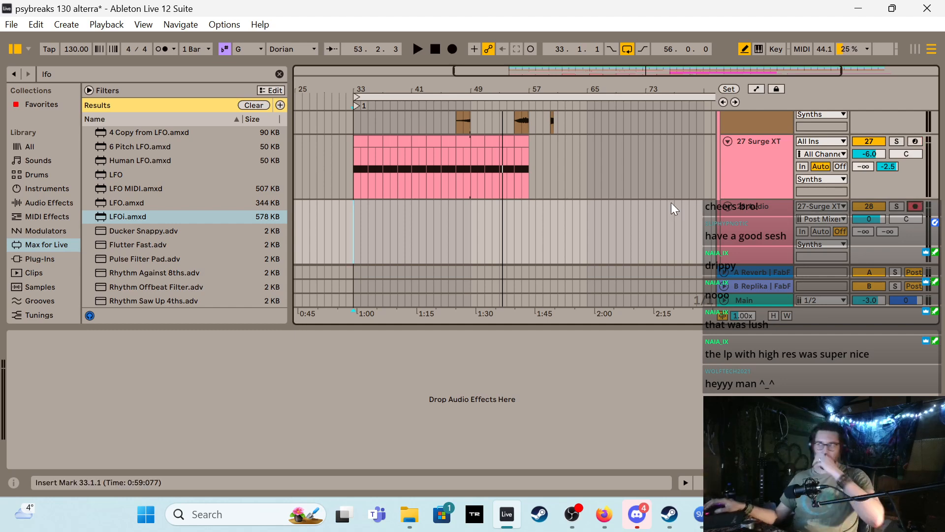
Record the Surge XT output onto the new audio track from bar 33 to about bar 58, clearing the browser search meanwhile
{"action": "left_click", "coordinate": [354, 216]}
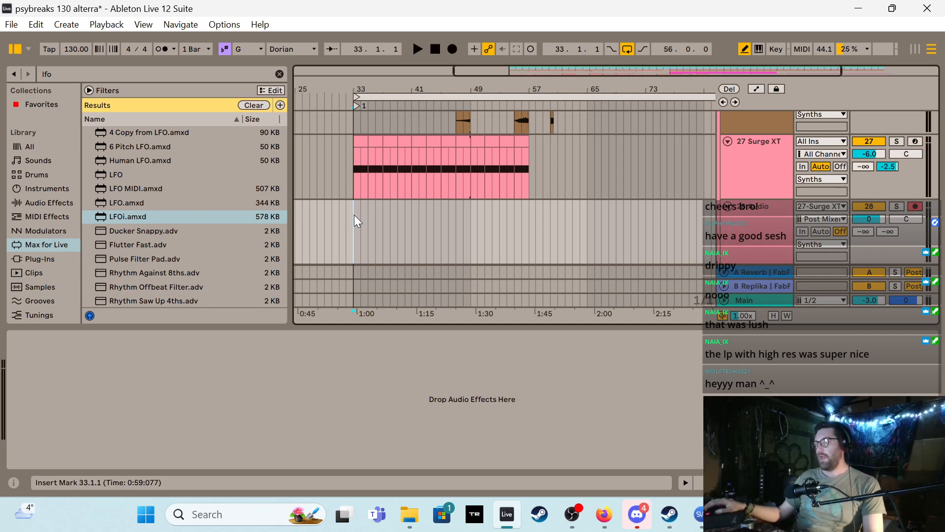
{"action": "left_click", "coordinate": [453, 49]}
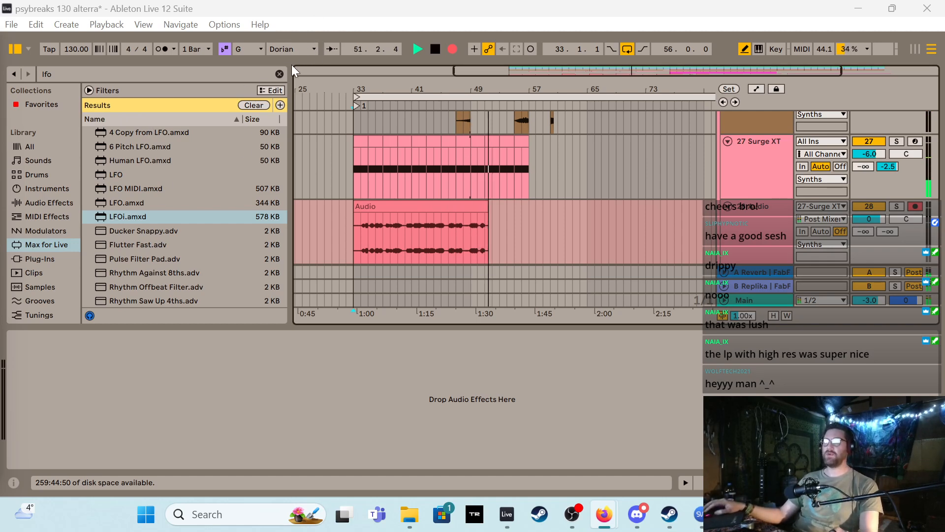
{"action": "left_click", "coordinate": [279, 74]}
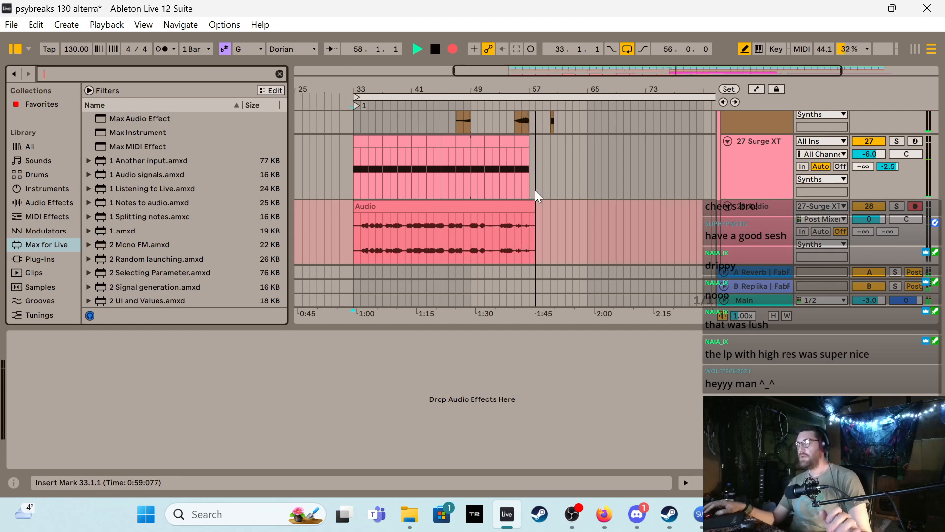
{"action": "left_click", "coordinate": [542, 220]}
{"action": "key", "text": "space"}
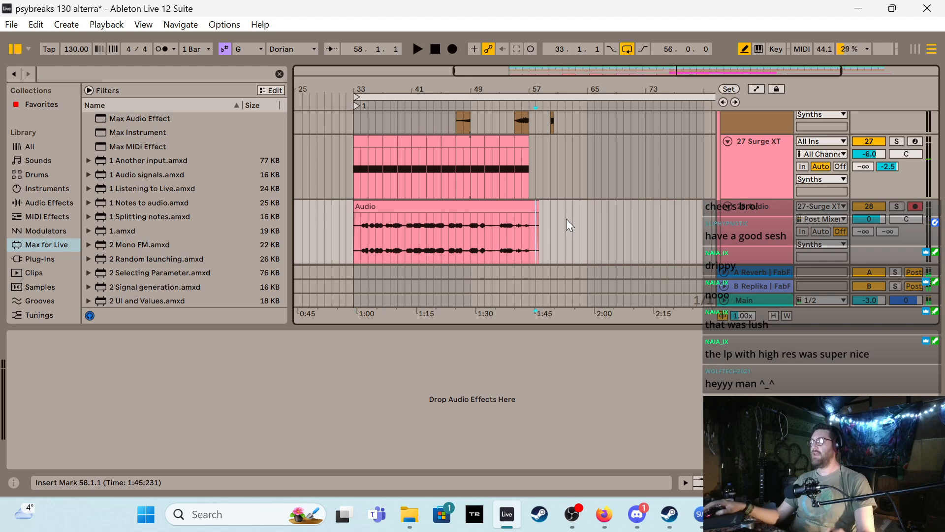
Duplicate the recorded audio track and delete the clip from the original track 28, keeping the copy on track 29
{"action": "mouse_move", "coordinate": [760, 234]}
{"action": "left_mouse_down"}
{"action": "mouse_move", "coordinate": [763, 261]}
{"action": "mouse_move", "coordinate": [769, 229]}
{"action": "left_mouse_up"}
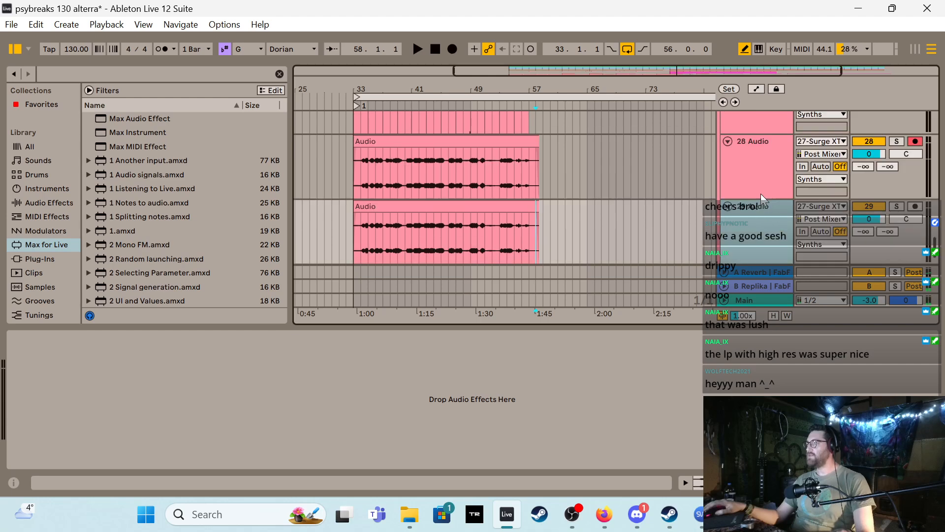
{"action": "scroll", "coordinate": [472, 180], "scroll_direction": "up", "scroll_amount": 1}
{"action": "left_click", "coordinate": [477, 177]}
{"action": "key", "text": "Delete"}
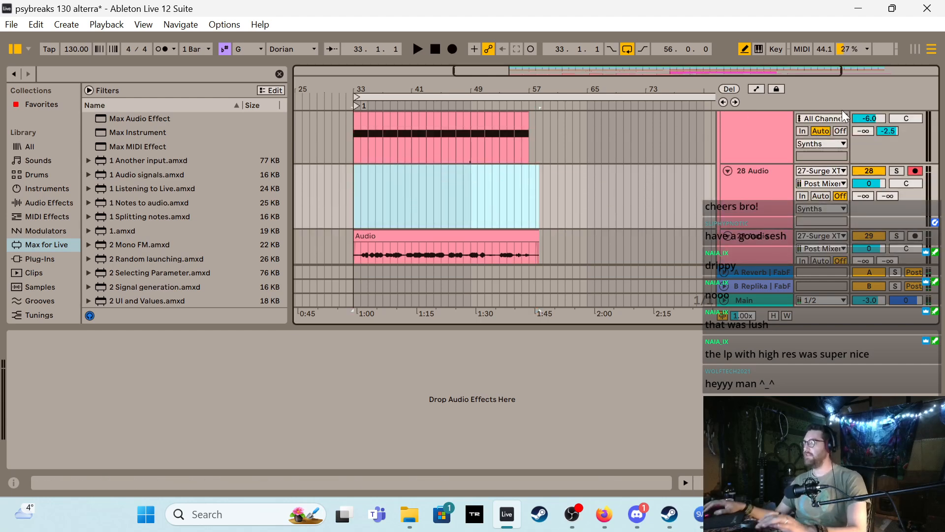
Set the Rhythmizer's rate on the Surge XT track to 1/16 and start playback from bar 33
{"action": "left_click", "coordinate": [776, 137]}
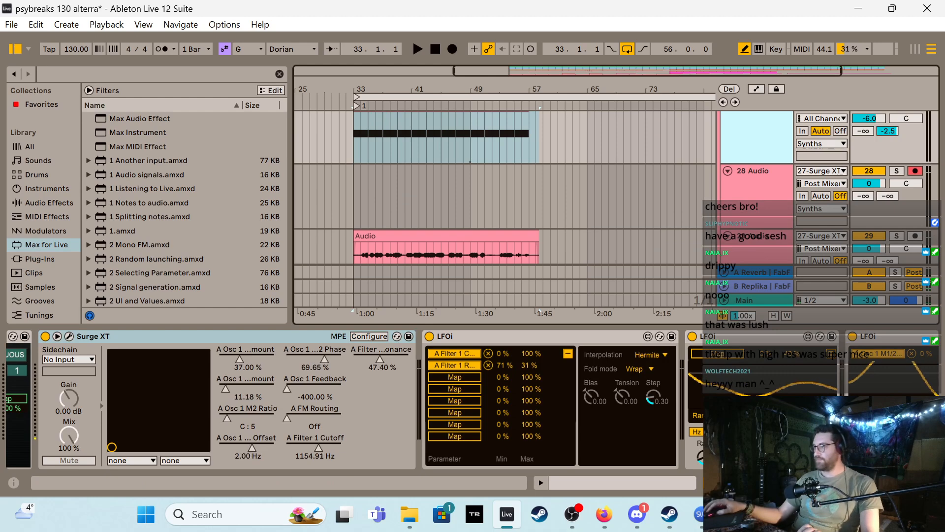
{"action": "left_click", "coordinate": [714, 483]}
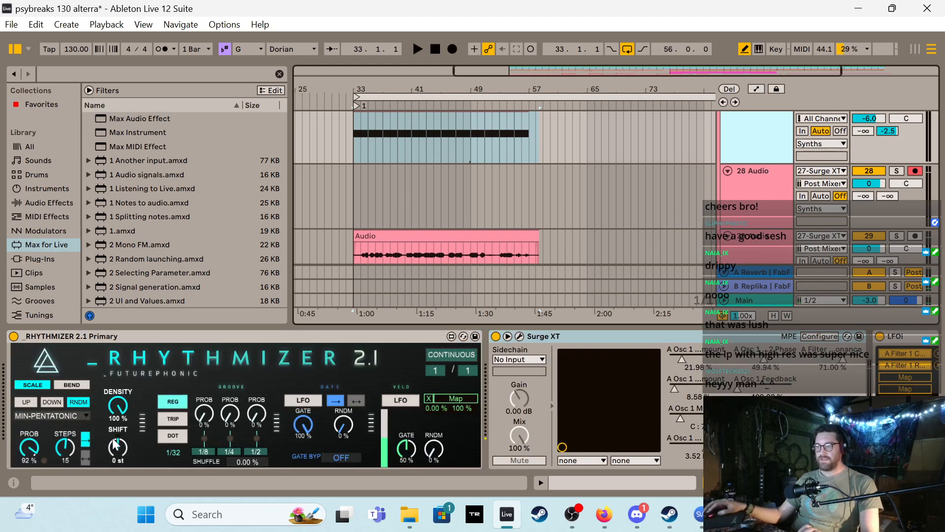
{"action": "left_click_drag", "start_coordinate": [172, 452], "coordinate": [173, 446]}
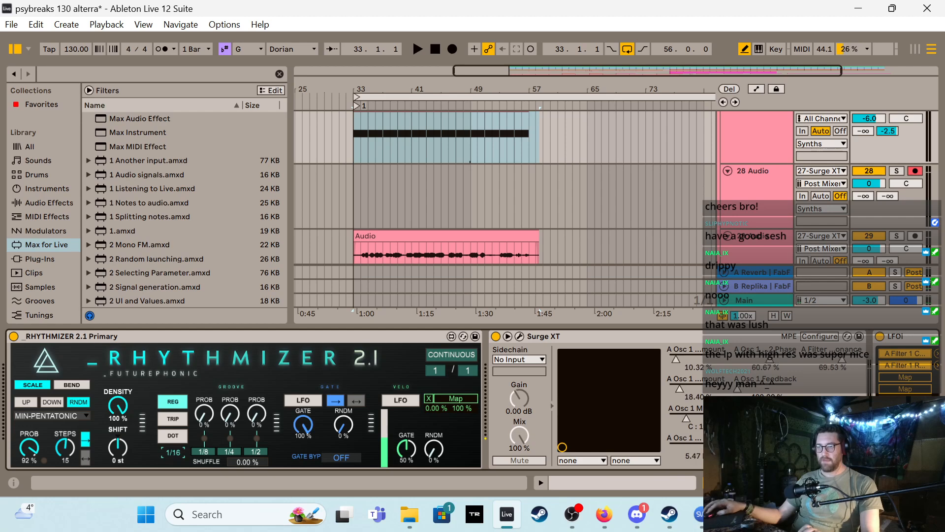
{"action": "key", "text": "space"}
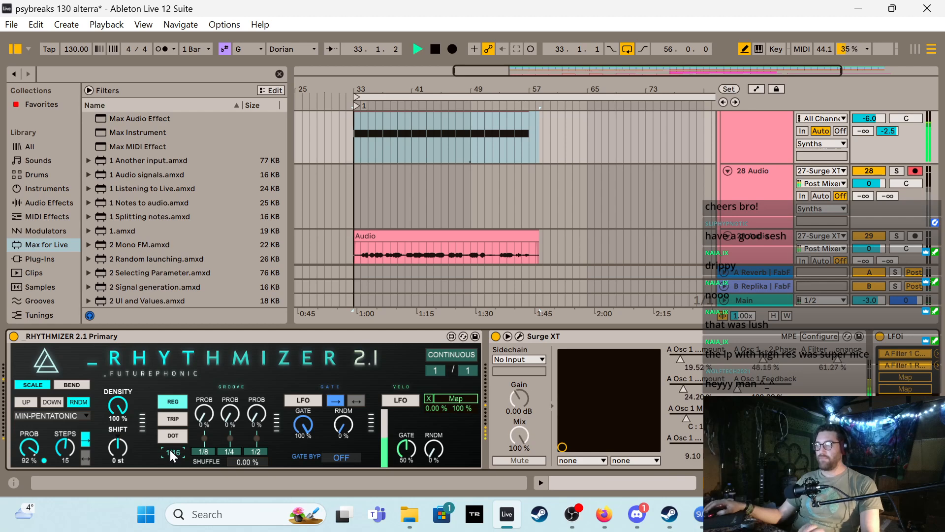
Mute audio track 29 and set the Rhythmizer on the Surge XT track to a 24.4% gate with 100% gate randomness
{"action": "left_click", "coordinate": [859, 235]}
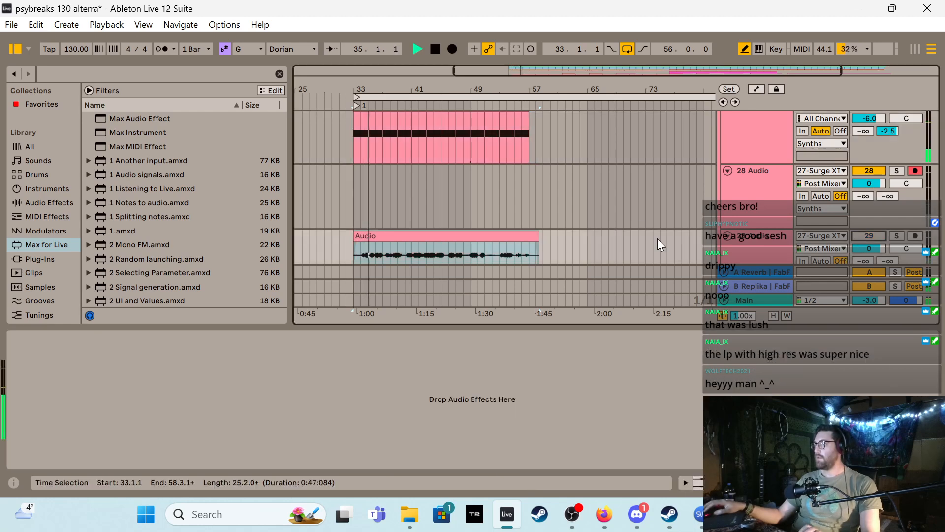
{"action": "left_click", "coordinate": [747, 137]}
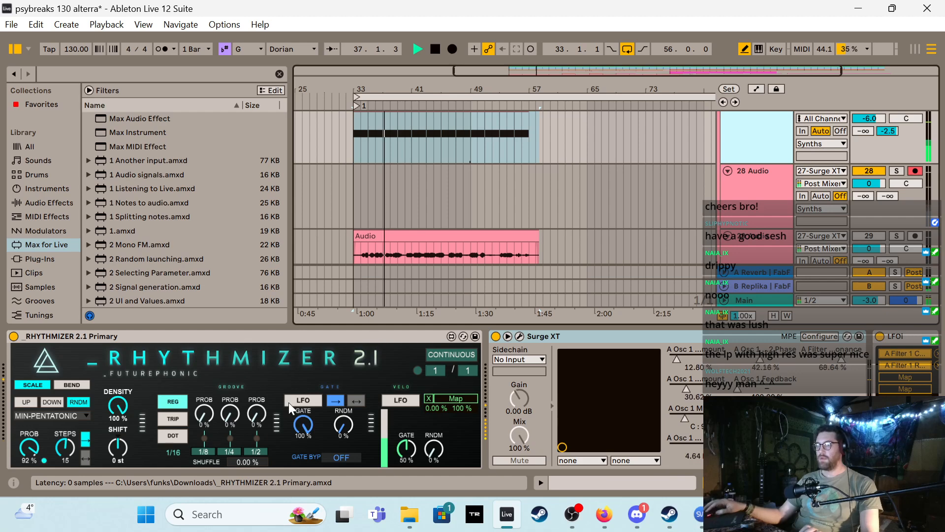
{"action": "left_click_drag", "start_coordinate": [311, 431], "coordinate": [312, 492]}
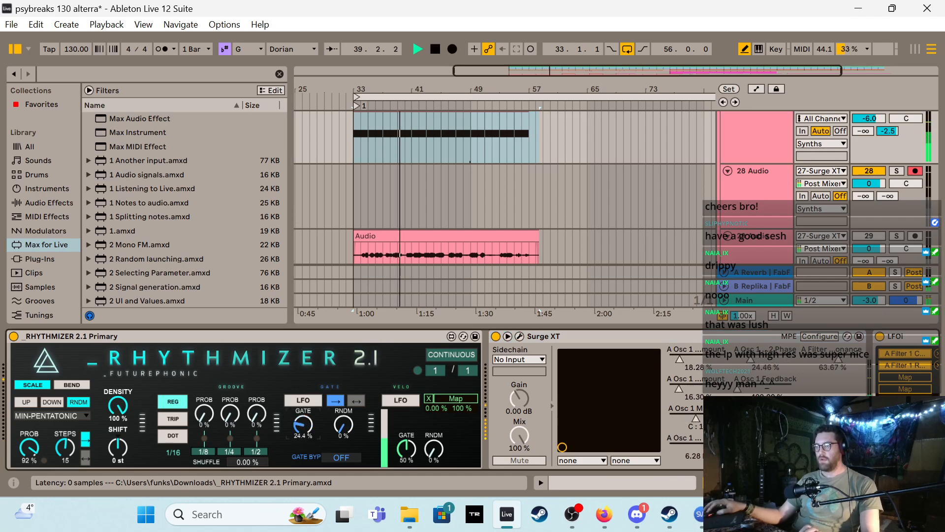
{"action": "left_click_drag", "start_coordinate": [344, 425], "coordinate": [343, 370]}
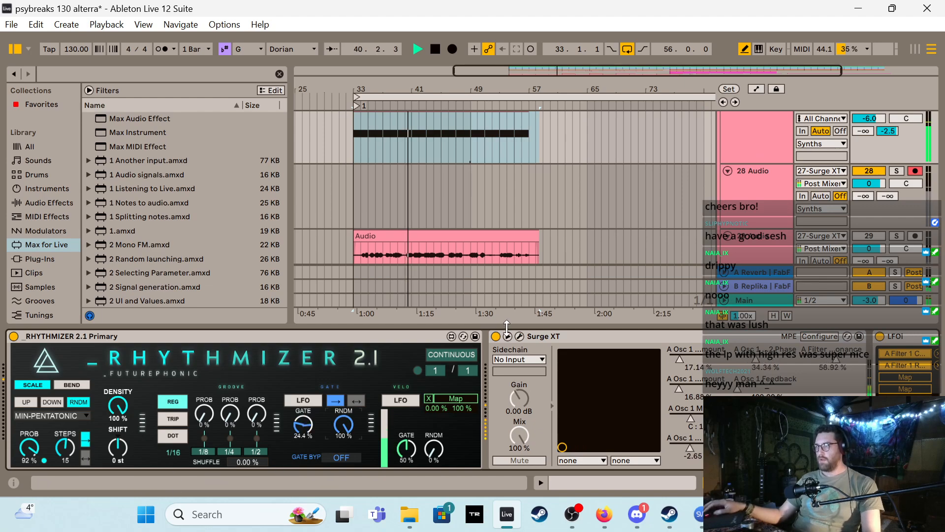
Change the oscillator 1 type in the Surge XT plug-in to Wavetable and close its window
{"action": "left_click", "coordinate": [518, 336]}
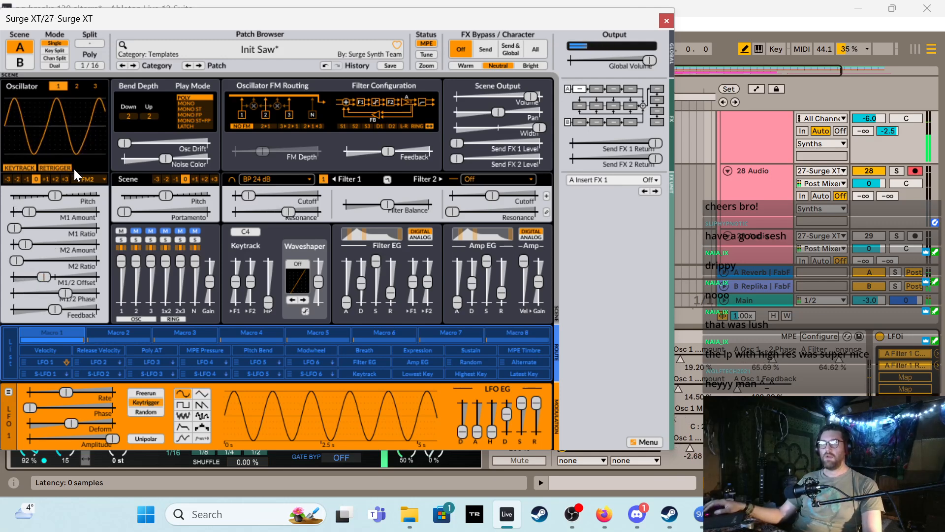
{"action": "left_click", "coordinate": [86, 179]}
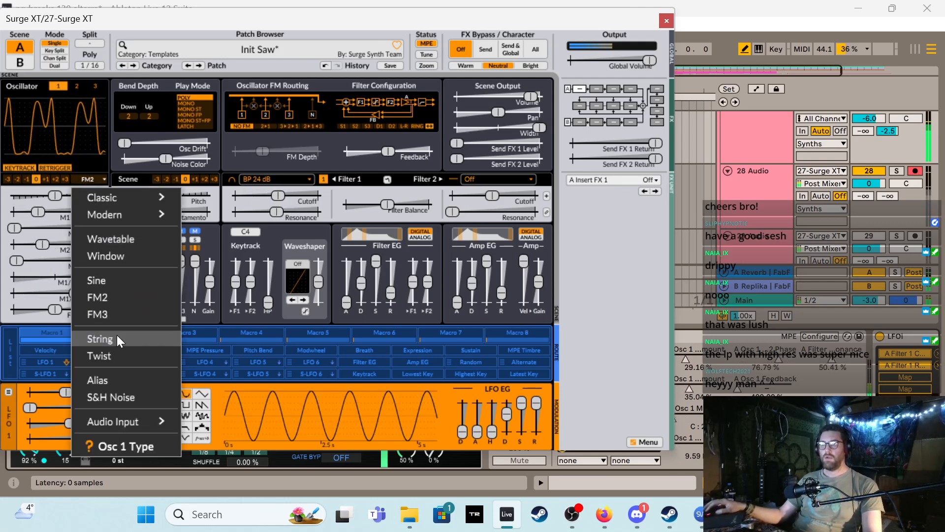
{"action": "left_click", "coordinate": [128, 238]}
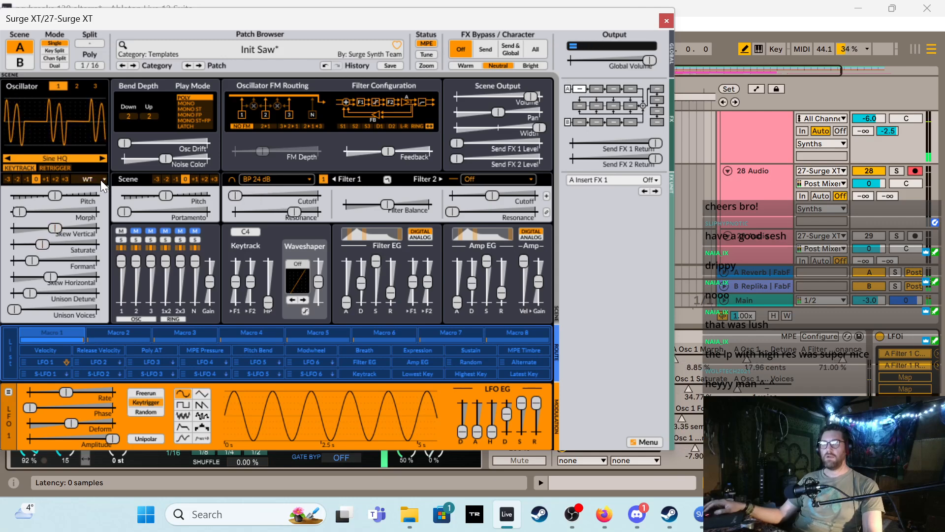
{"action": "left_click", "coordinate": [665, 22]}
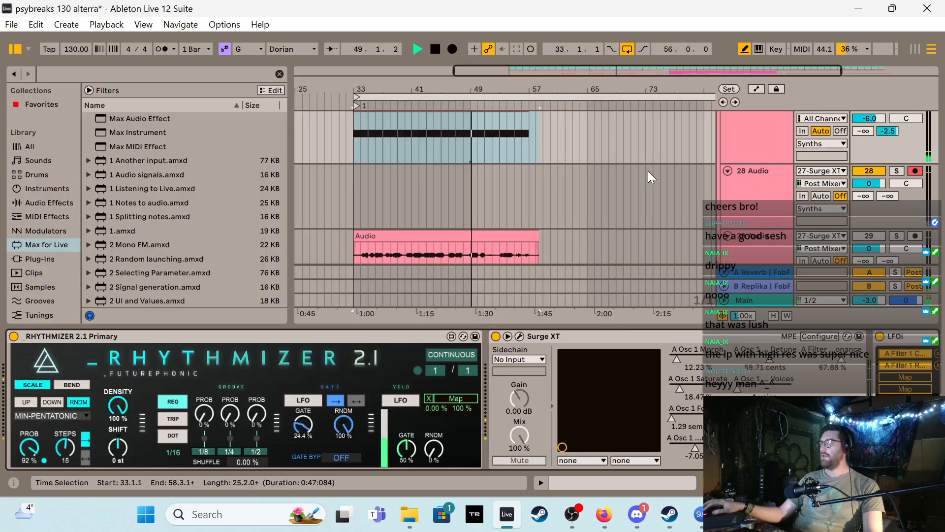
Stop playback and insert a new return track after the Replika return
{"action": "scroll", "coordinate": [782, 175], "scroll_direction": "up", "scroll_amount": 2}
{"action": "key", "text": "space"}
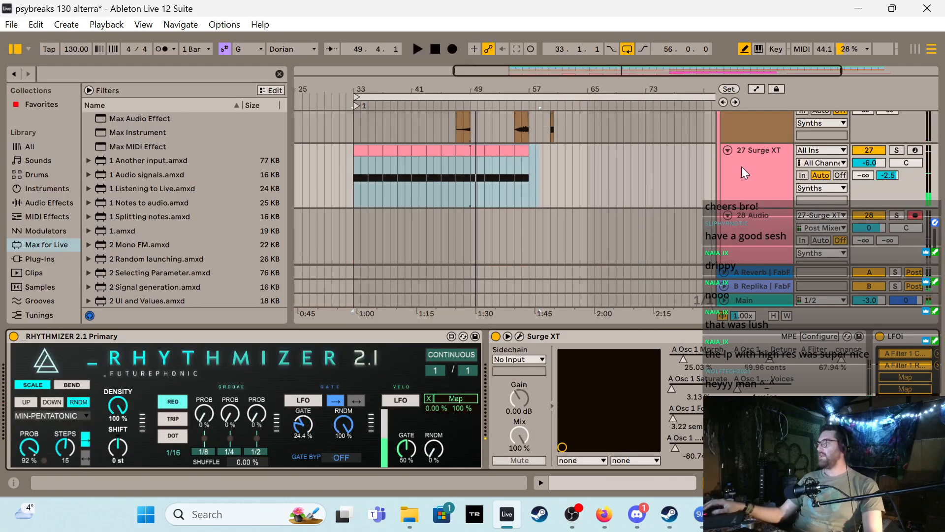
{"action": "left_click", "coordinate": [773, 289]}
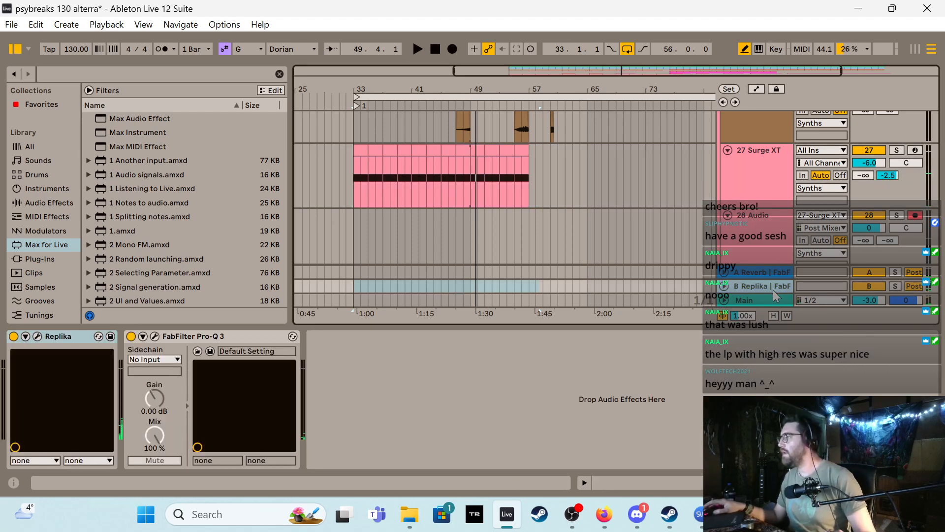
{"action": "right_click", "coordinate": [767, 284]}
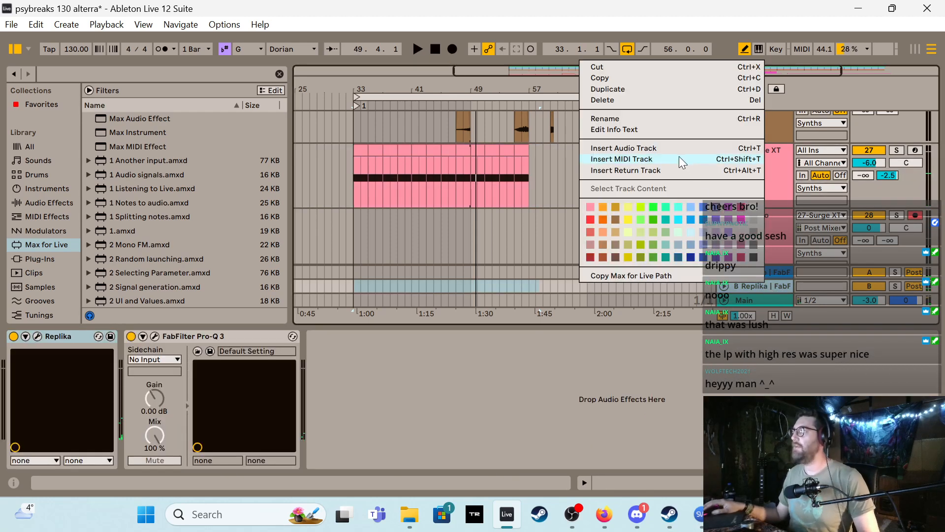
{"action": "left_click", "coordinate": [679, 170]}
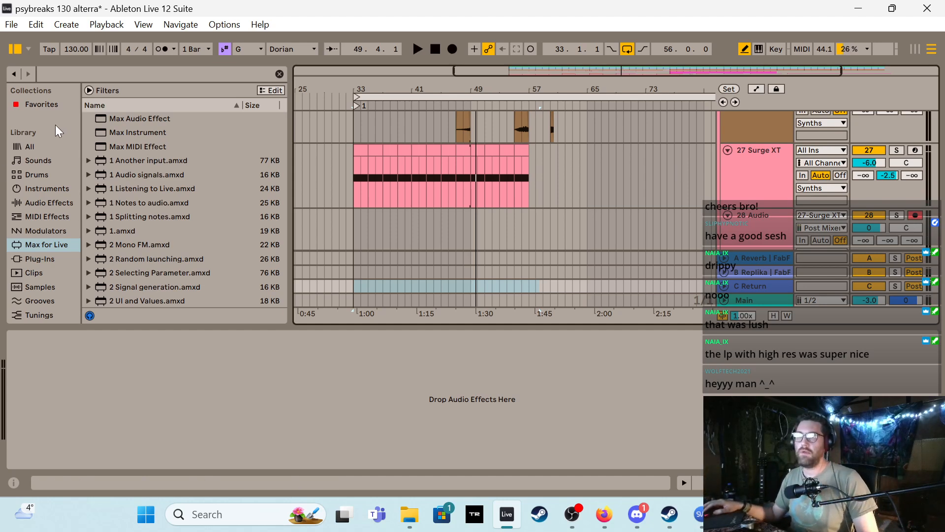
Filter the plug-ins by Delay instead of Distortion and load FabFilter Timeless 2 onto the new return track
{"action": "left_click", "coordinate": [49, 259]}
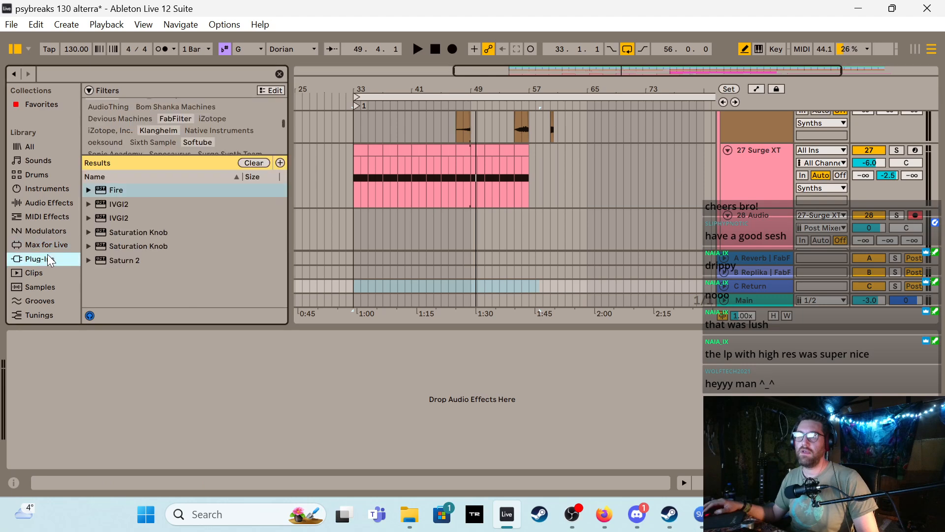
{"action": "scroll", "coordinate": [154, 125], "scroll_direction": "down", "scroll_amount": 3}
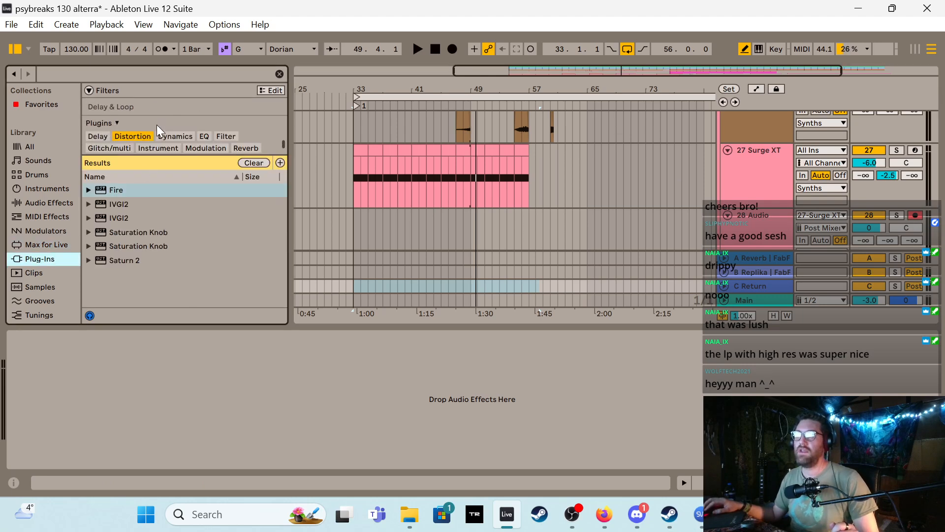
{"action": "left_click", "coordinate": [141, 138]}
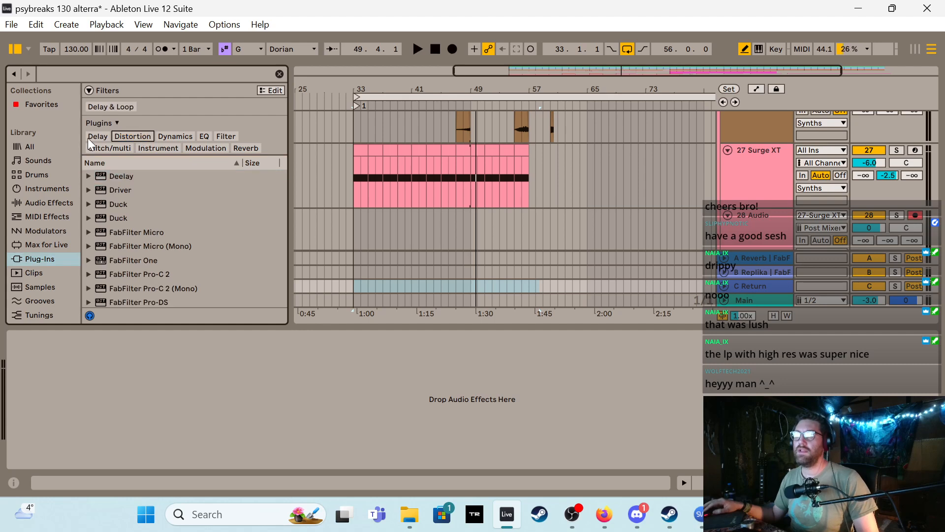
{"action": "left_click", "coordinate": [95, 137]}
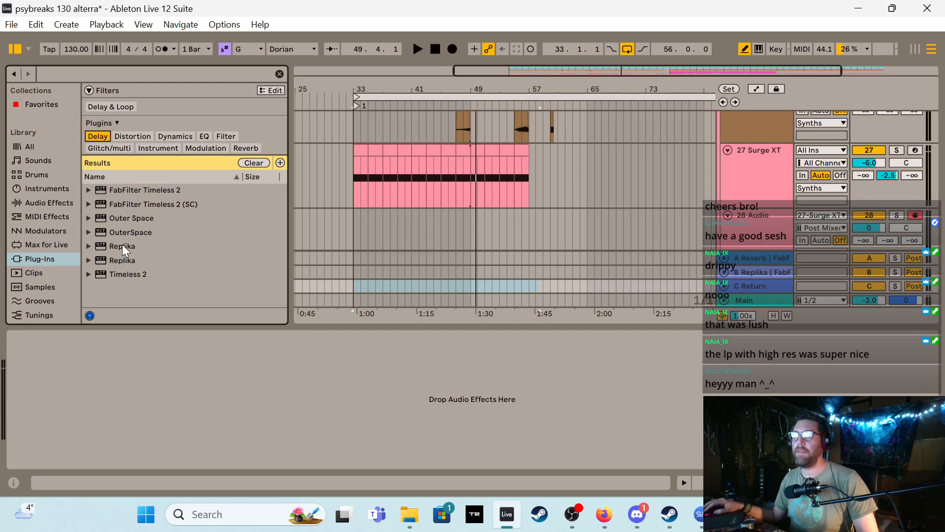
{"action": "double_click", "coordinate": [136, 192]}
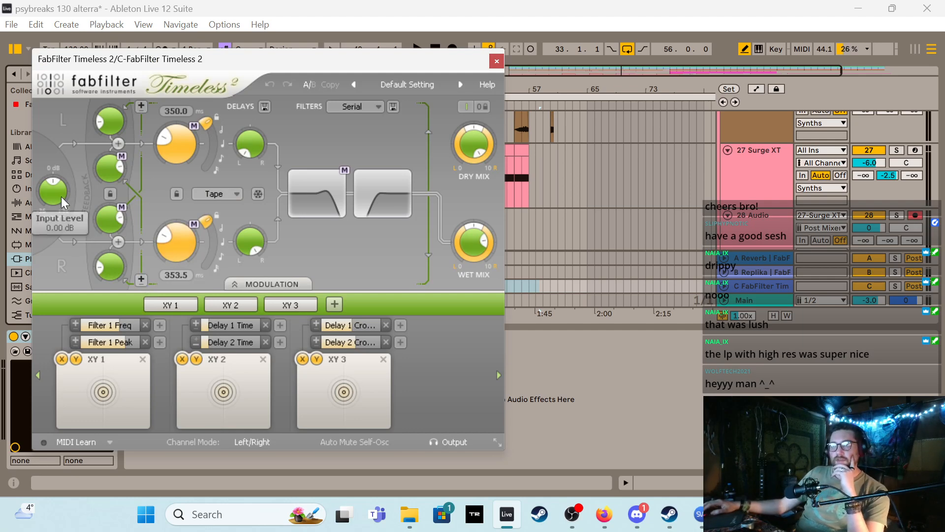
Link the two delay times in Timeless 2, sync the delay to a note value and raise its offset
{"action": "left_click", "coordinate": [179, 193]}
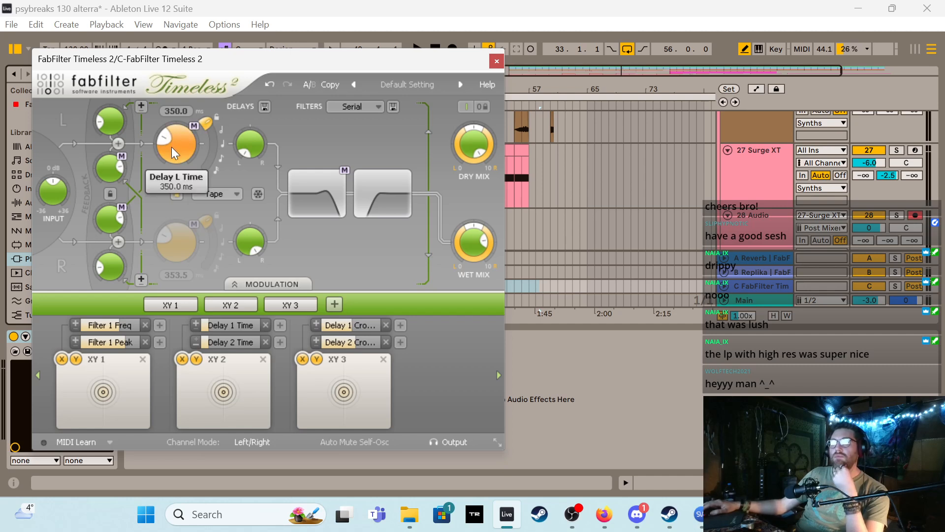
{"action": "left_click_drag", "start_coordinate": [209, 119], "coordinate": [217, 135]}
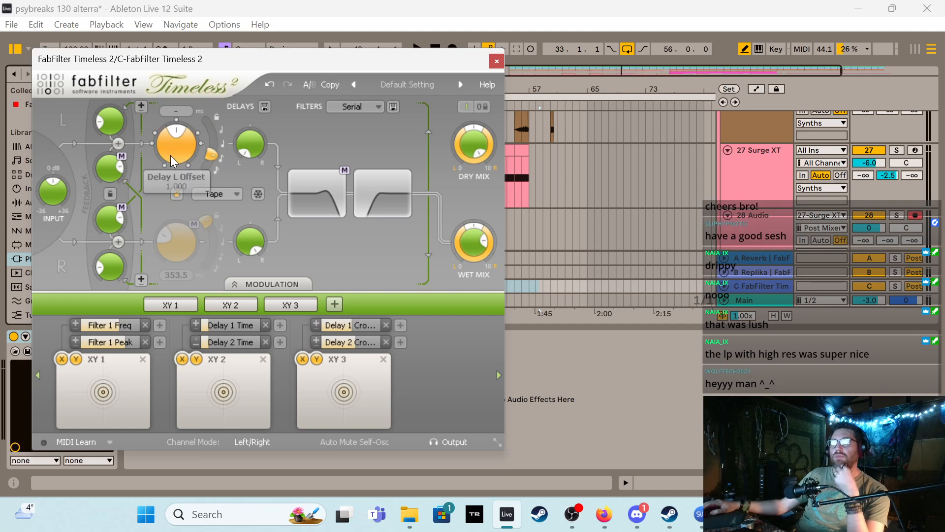
{"action": "left_click_drag", "start_coordinate": [171, 150], "coordinate": [192, 132]}
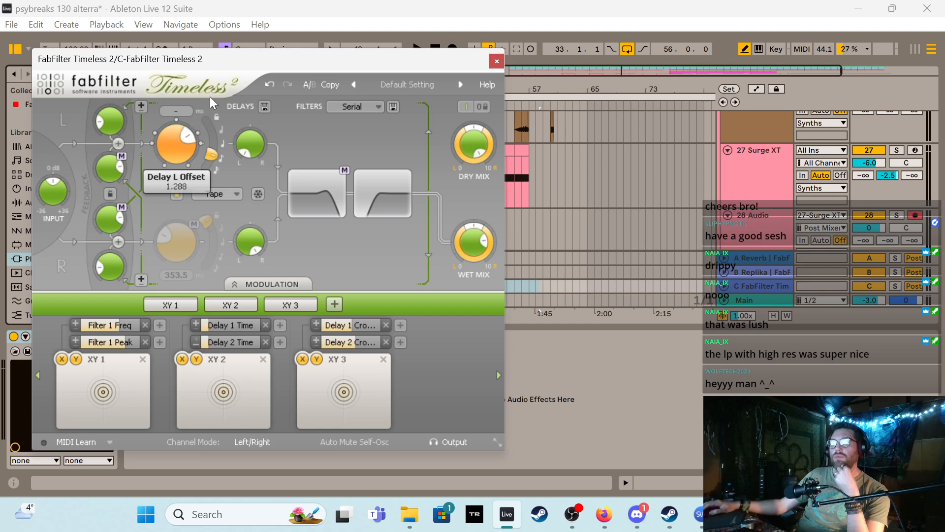
{"action": "left_click_drag", "start_coordinate": [211, 97], "coordinate": [225, 75]}
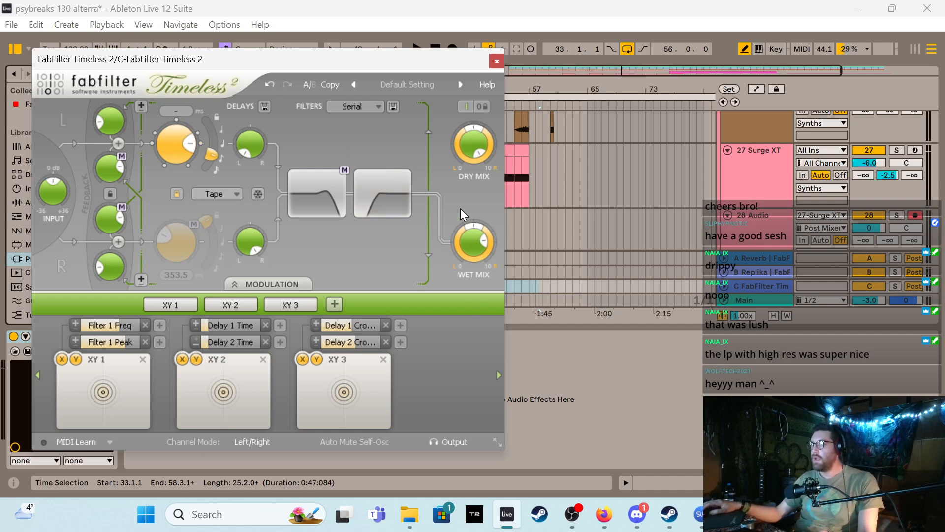
Turn the dry level of Timeless 2 fully down and raise its wet level
{"action": "mouse_move", "coordinate": [472, 139]}
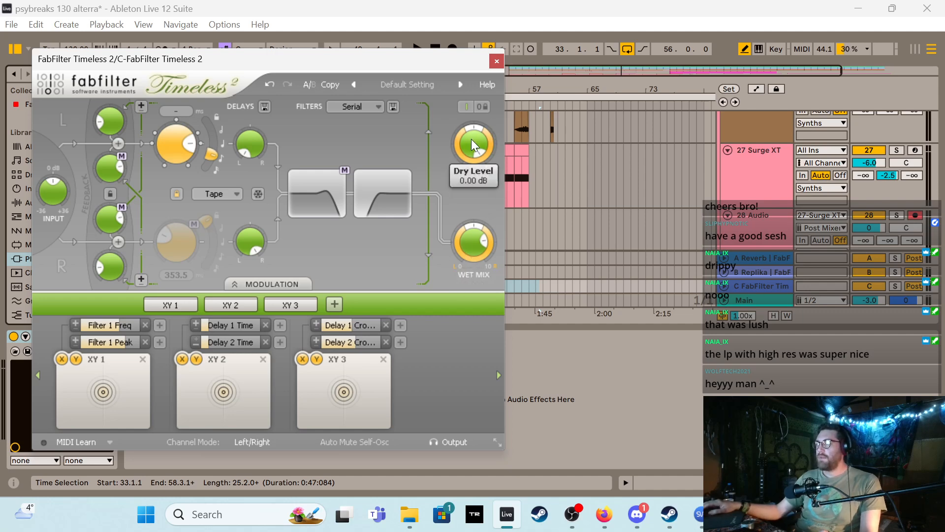
{"action": "left_click_drag", "start_coordinate": [472, 140], "coordinate": [455, 419]}
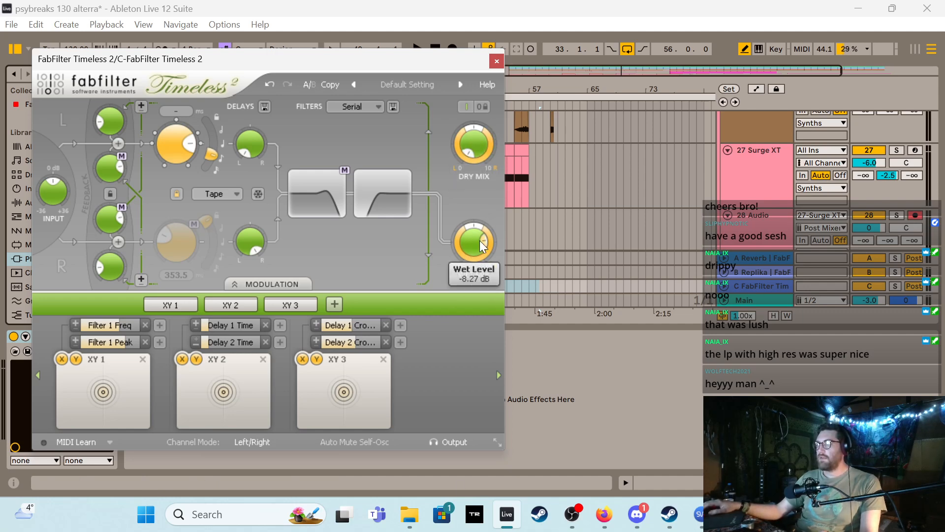
{"action": "left_click_drag", "start_coordinate": [480, 241], "coordinate": [531, 91]}
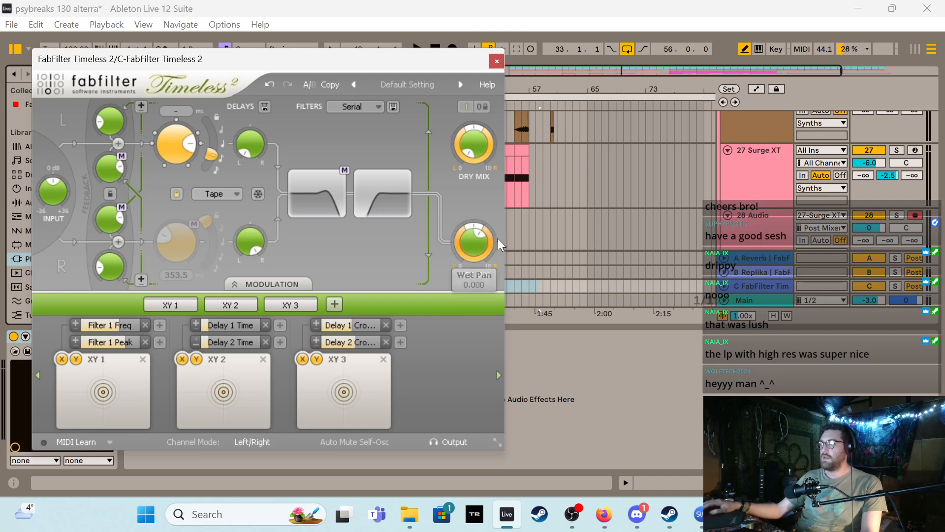
{"action": "mouse_move", "coordinate": [471, 245]}
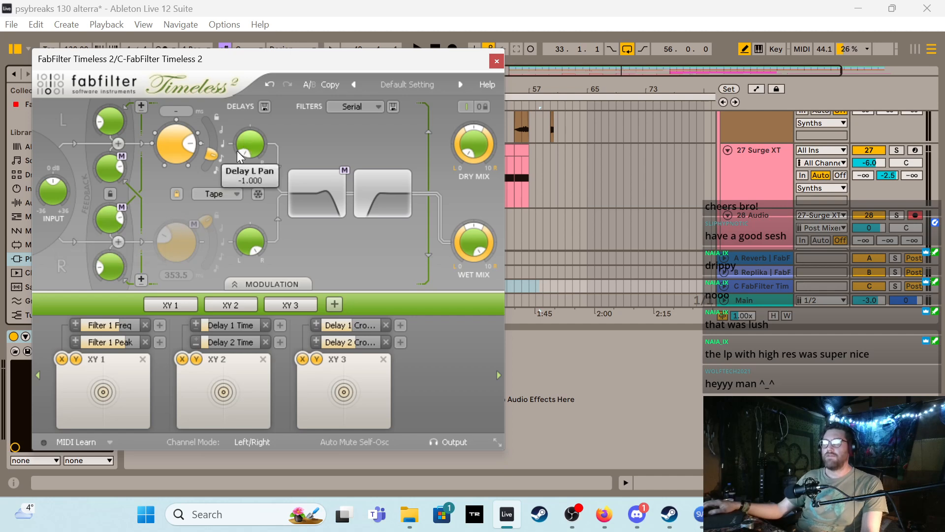
Link the left and right feedback controls, slightly raise the left cross feedback and close the Timeless 2 window
{"action": "left_click", "coordinate": [110, 196]}
{"action": "left_click_drag", "start_coordinate": [105, 172], "coordinate": [109, 160]}
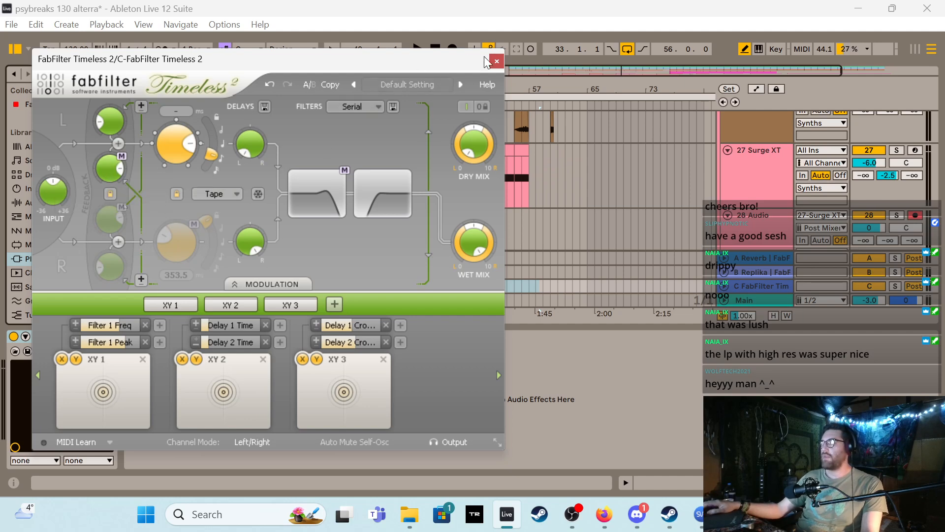
{"action": "left_click", "coordinate": [498, 61]}
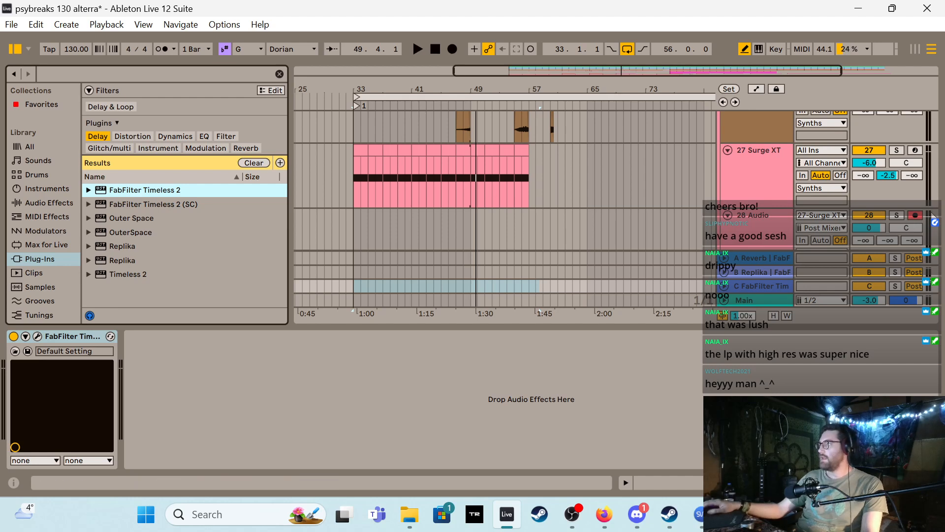
Set the Surge XT track's send to the Timeless return to 0 dB and play the arrangement
{"action": "left_click_drag", "start_coordinate": [892, 175], "coordinate": [908, 123]}
{"action": "key", "text": "space"}
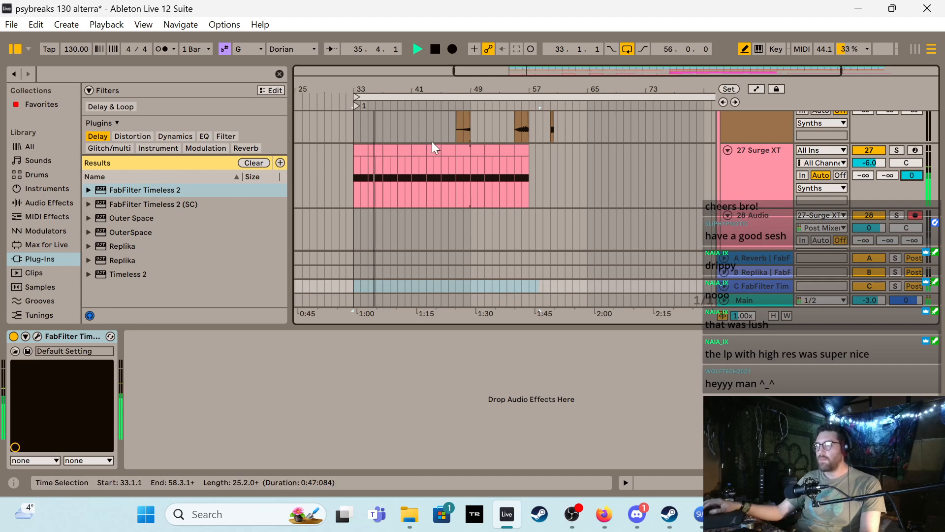
Reopen Surge XT on track 27, reposition its window and change the oscillator 1 type to String
{"action": "left_click", "coordinate": [754, 203]}
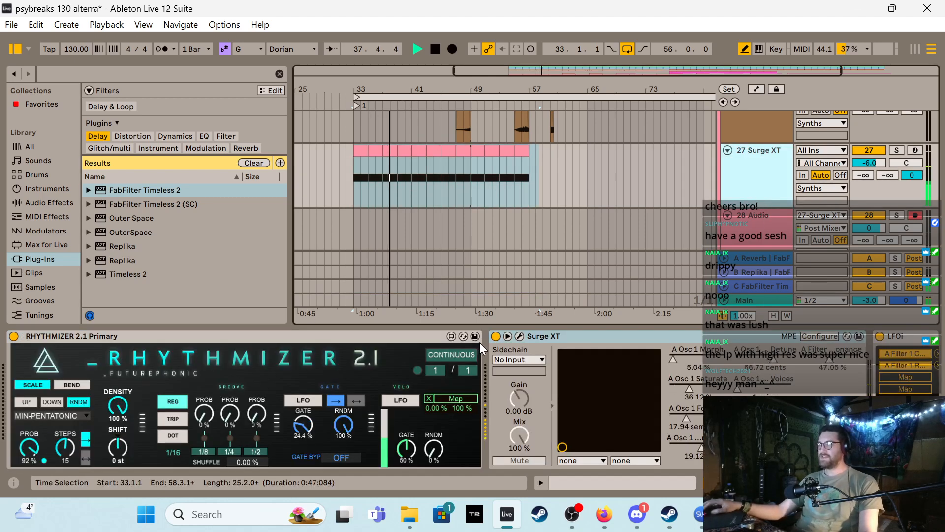
{"action": "left_click", "coordinate": [520, 335]}
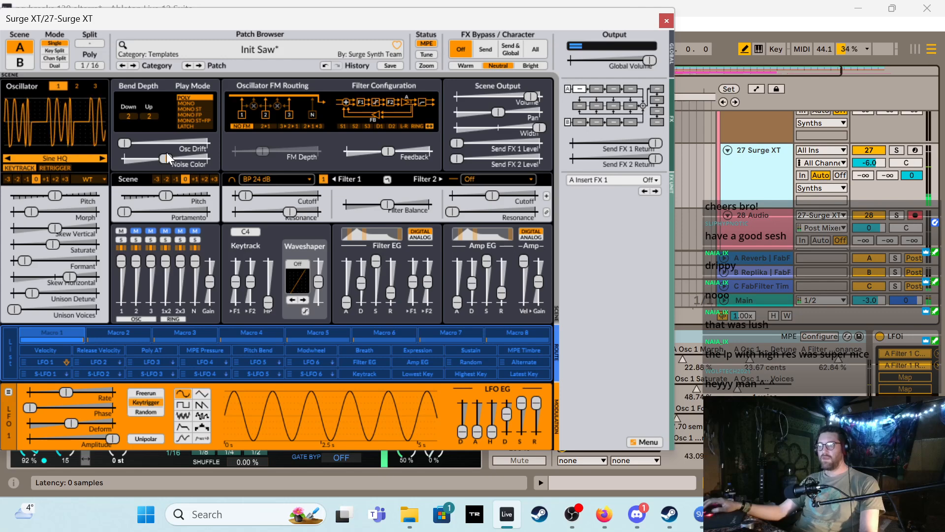
{"action": "left_click_drag", "start_coordinate": [273, 18], "coordinate": [398, 43]}
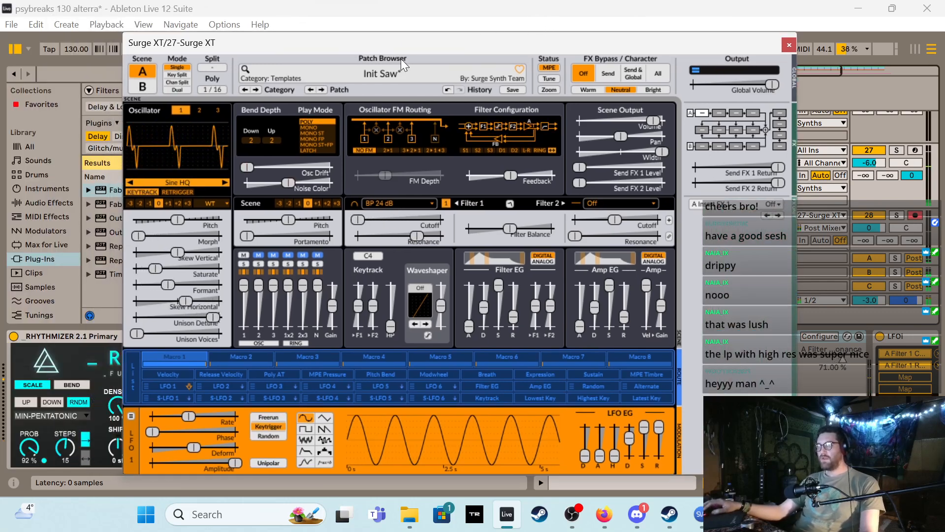
{"action": "left_click", "coordinate": [213, 202]}
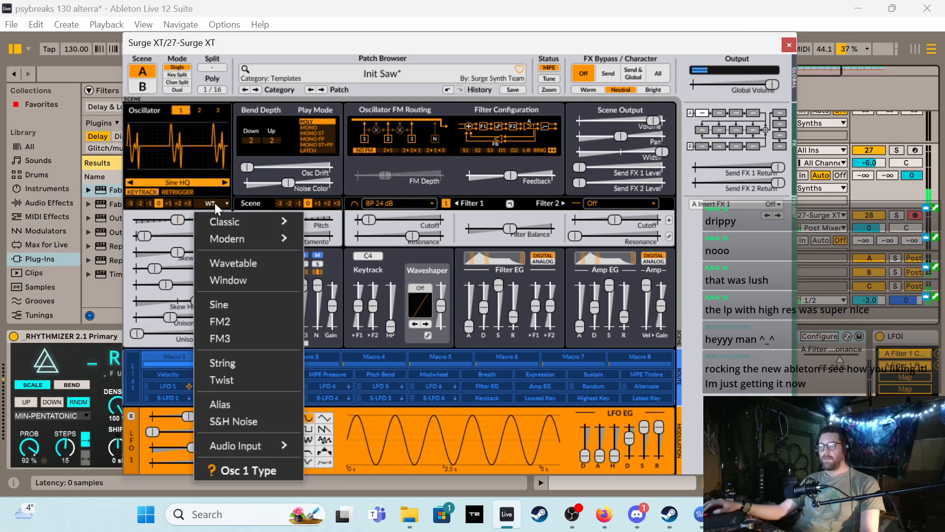
{"action": "mouse_move", "coordinate": [280, 227]}
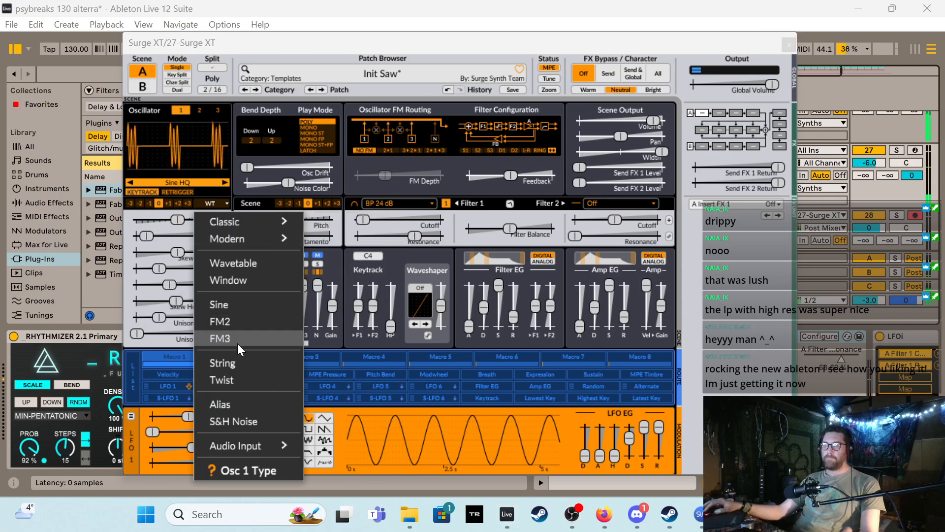
{"action": "left_click", "coordinate": [240, 369]}
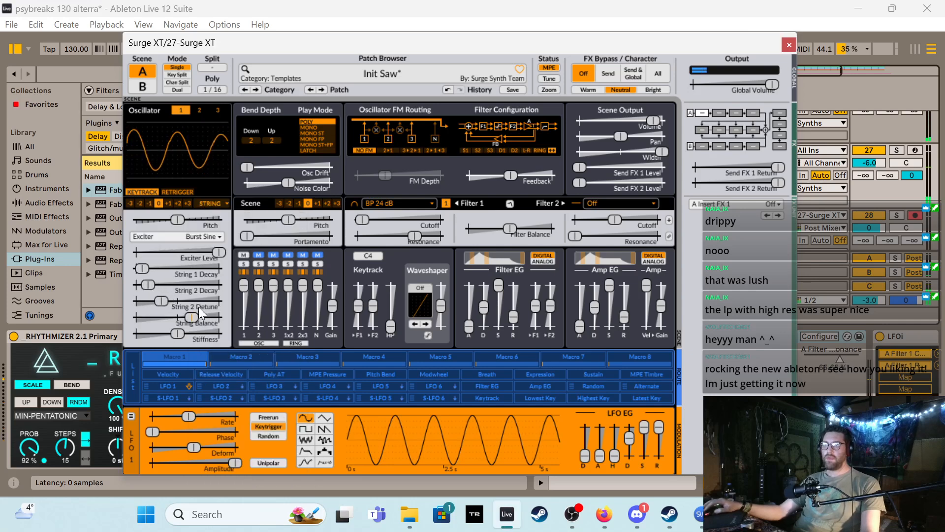
{"action": "mouse_move", "coordinate": [178, 262]}
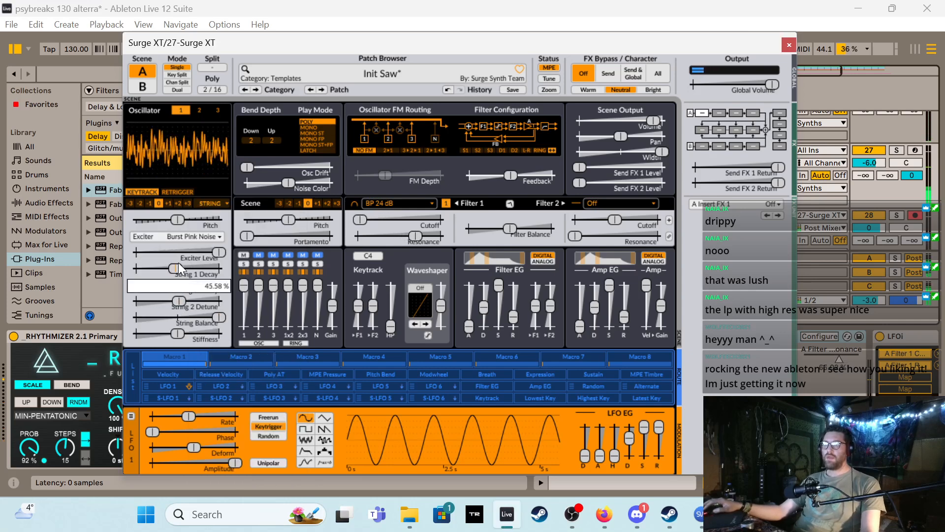
Change Surge XT's oscillator 1 type to Twist, close its window and stop playback
{"action": "left_click", "coordinate": [212, 204]}
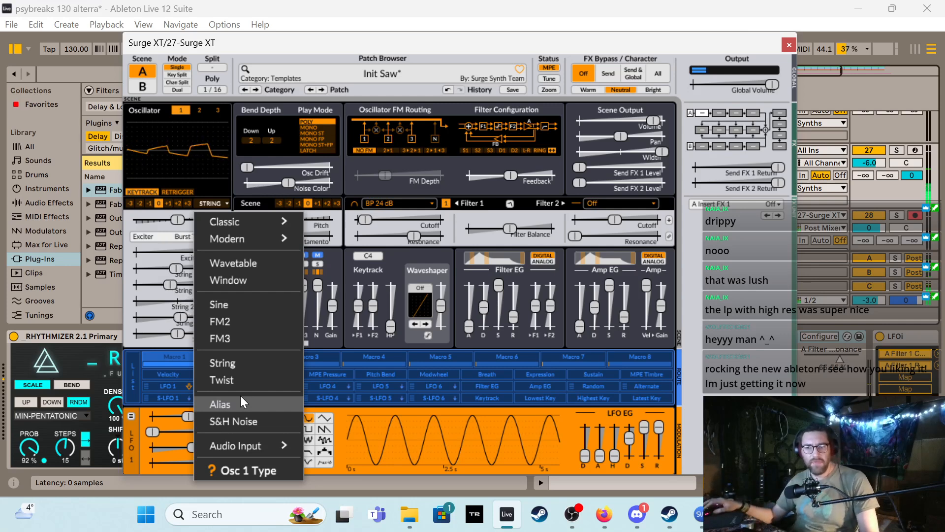
{"action": "mouse_move", "coordinate": [248, 445]}
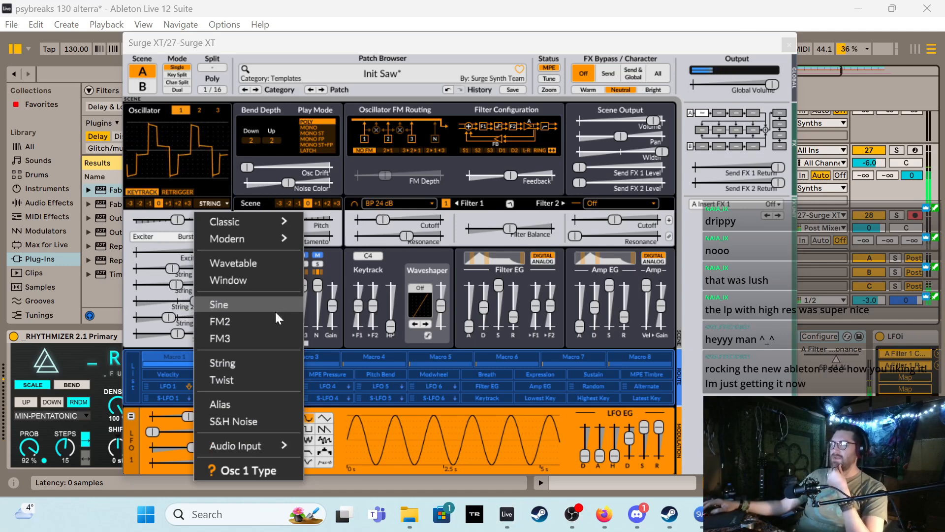
{"action": "left_click", "coordinate": [234, 385]}
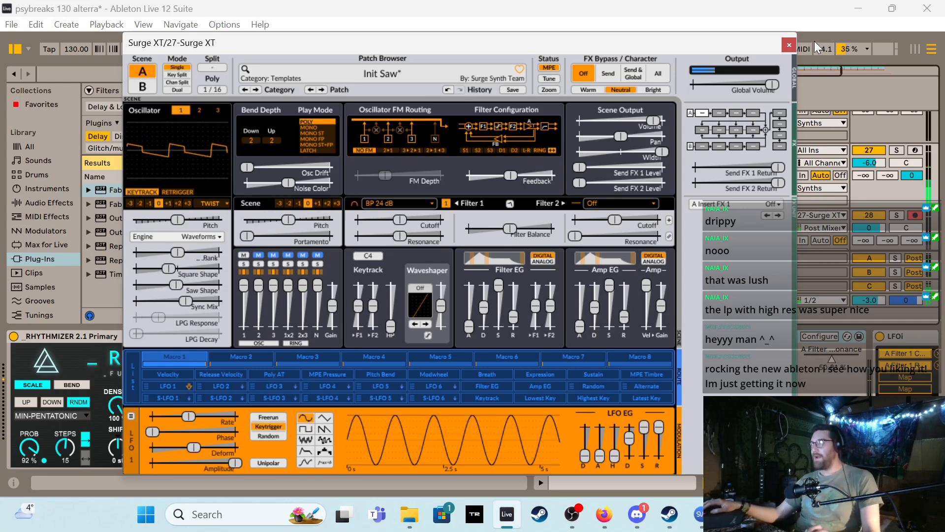
{"action": "left_click", "coordinate": [793, 49]}
{"action": "key", "text": "space"}
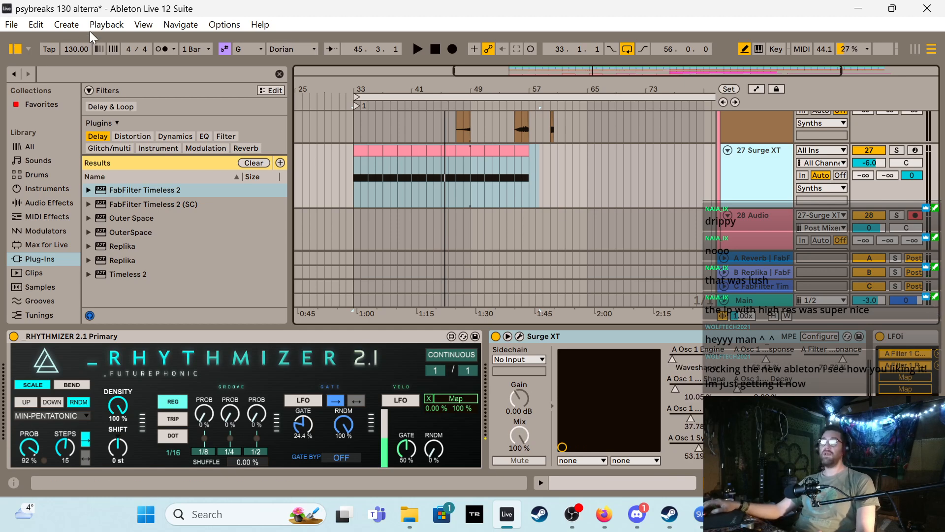
{"action": "left_click", "coordinate": [143, 25]}
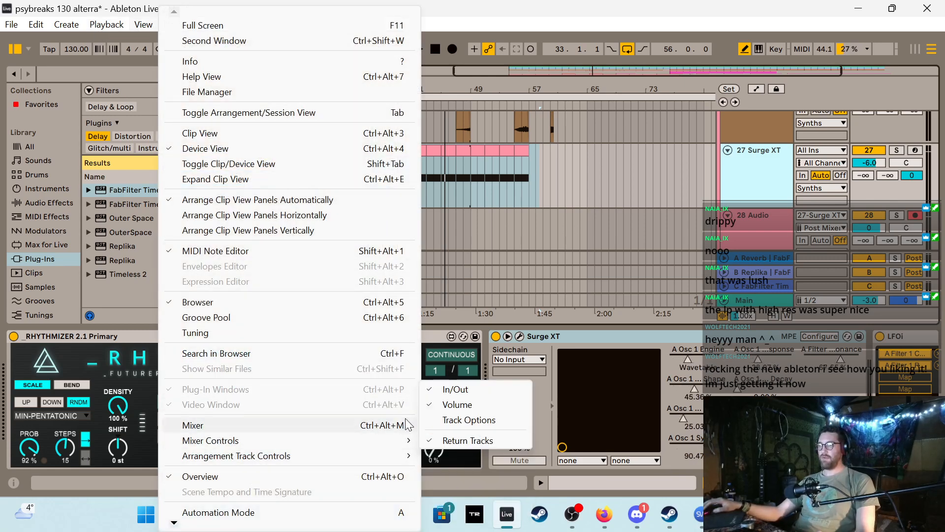
{"action": "mouse_move", "coordinate": [389, 454]}
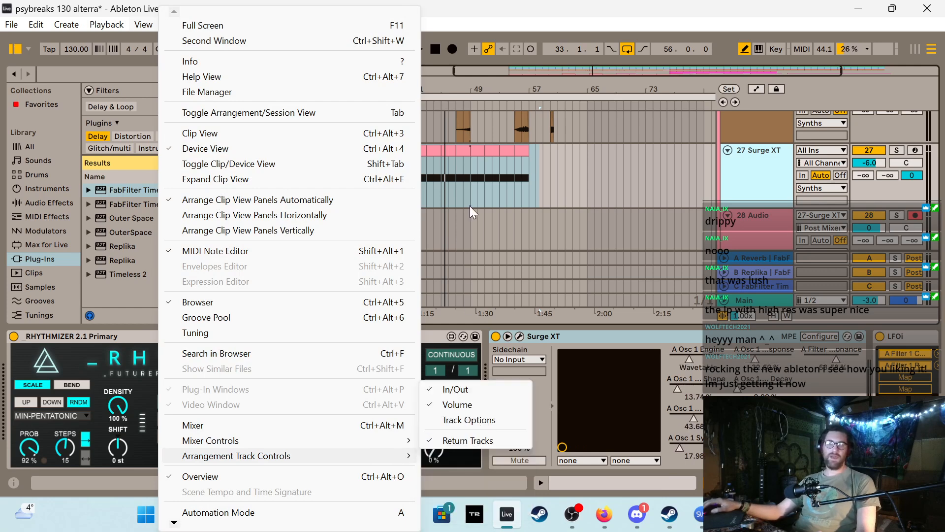
{"action": "left_click", "coordinate": [647, 3]}
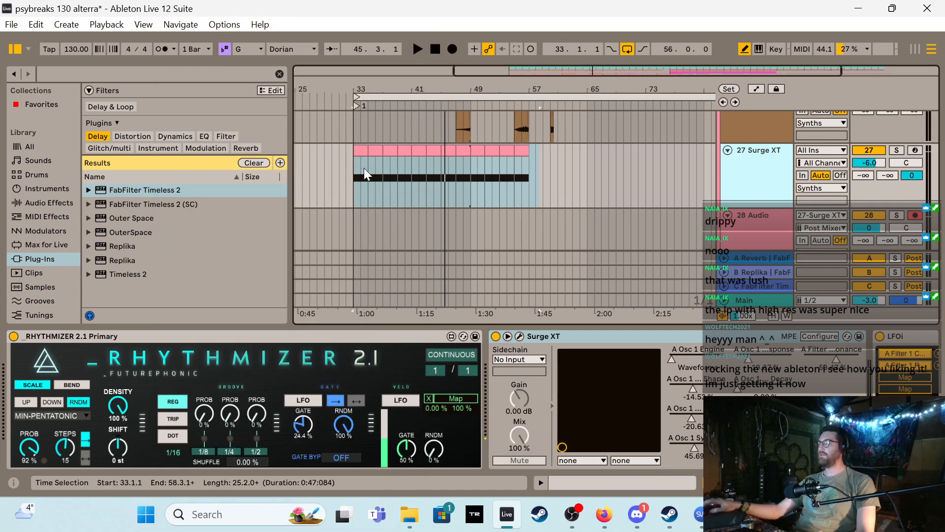
Play from bar 33, reopen Surge XT on track 27, change oscillator 1 to FM3 and close the plug-in window
{"action": "left_click", "coordinate": [356, 181]}
{"action": "key", "text": "space"}
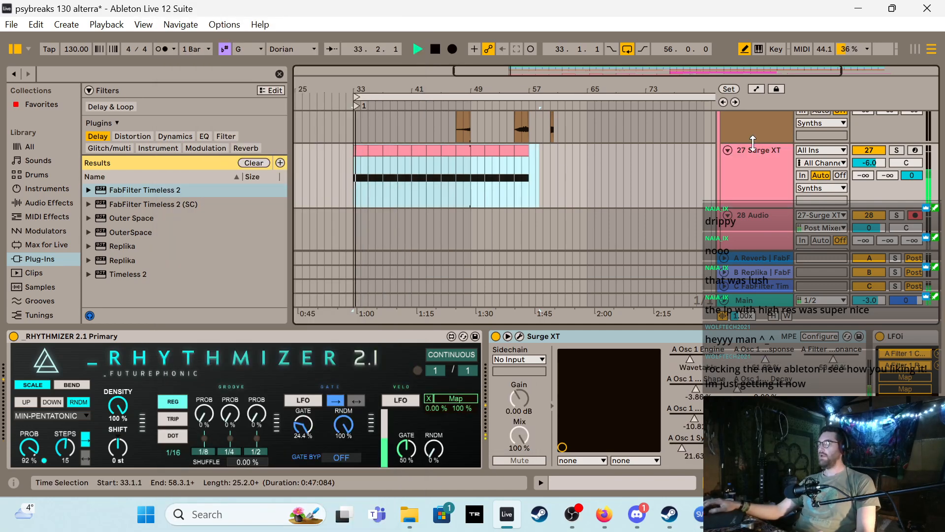
{"action": "left_click", "coordinate": [748, 161]}
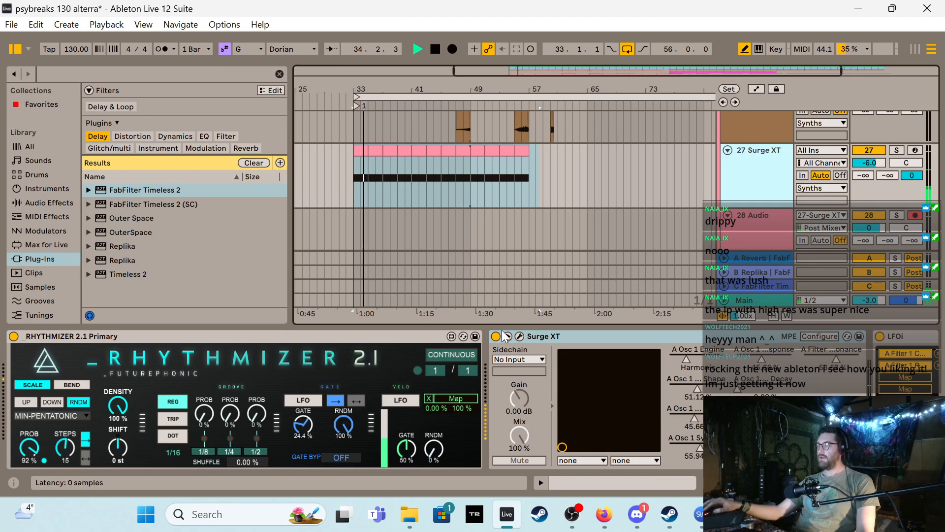
{"action": "left_click", "coordinate": [520, 336]}
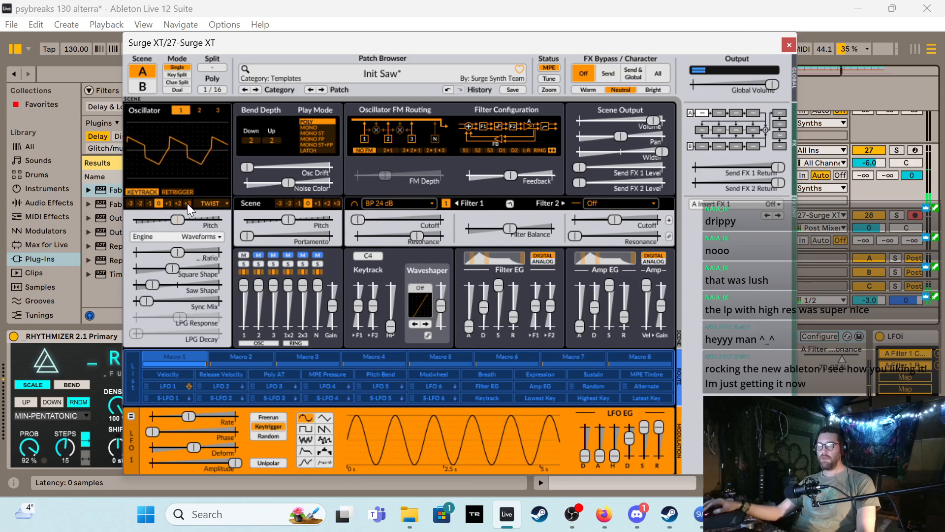
{"action": "left_click", "coordinate": [220, 203]}
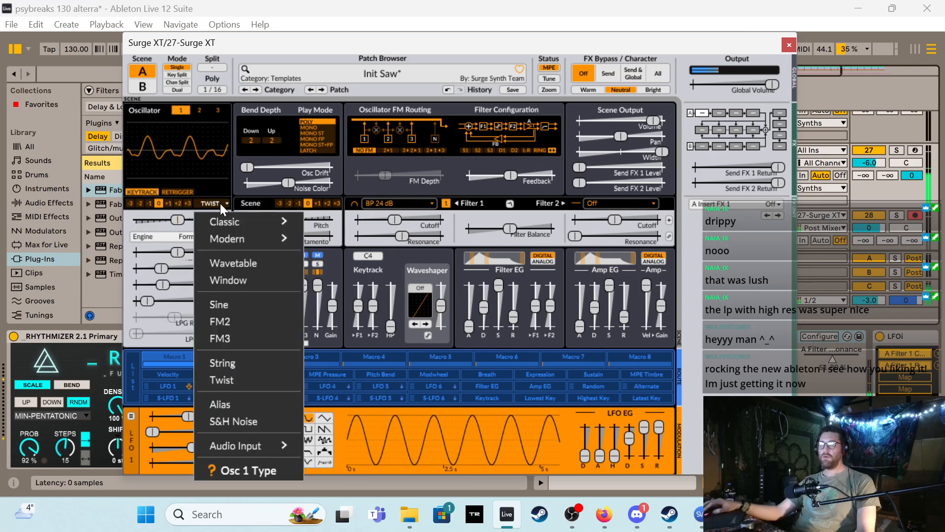
{"action": "left_click", "coordinate": [237, 342]}
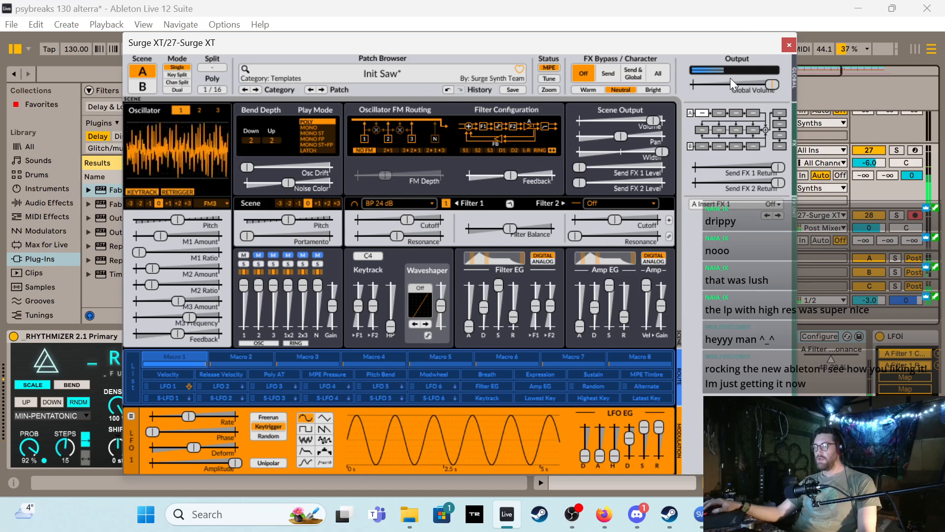
{"action": "left_click", "coordinate": [790, 45]}
Record the Surge XT output onto audio track 28 from bar 33 to about bar 59
{"action": "scroll", "coordinate": [318, 205], "scroll_direction": "down", "scroll_amount": 3}
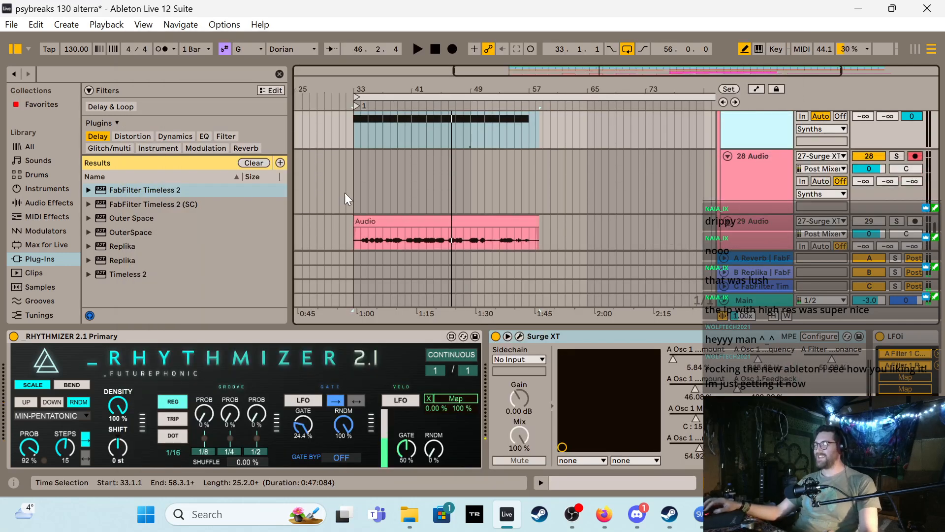
{"action": "left_click", "coordinate": [351, 156]}
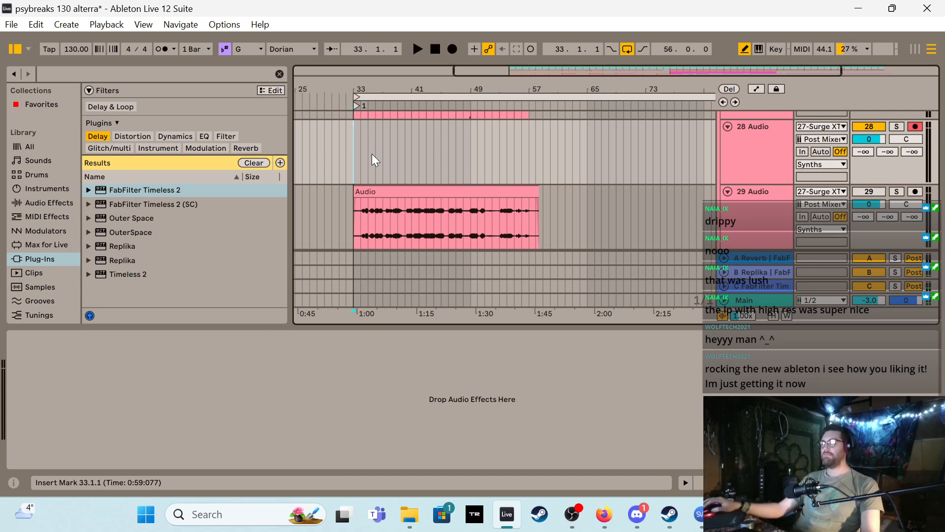
{"action": "left_click", "coordinate": [452, 50]}
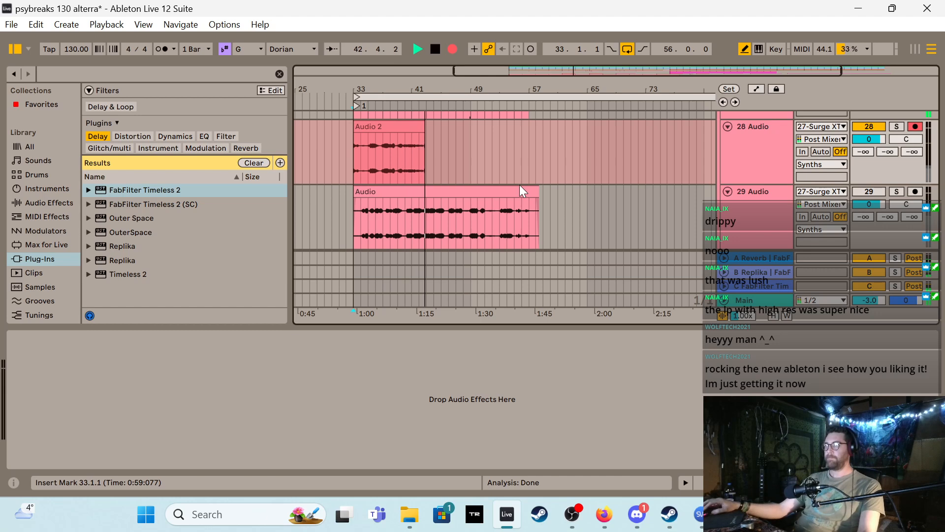
{"action": "scroll", "coordinate": [513, 186], "scroll_direction": "up", "scroll_amount": 1}
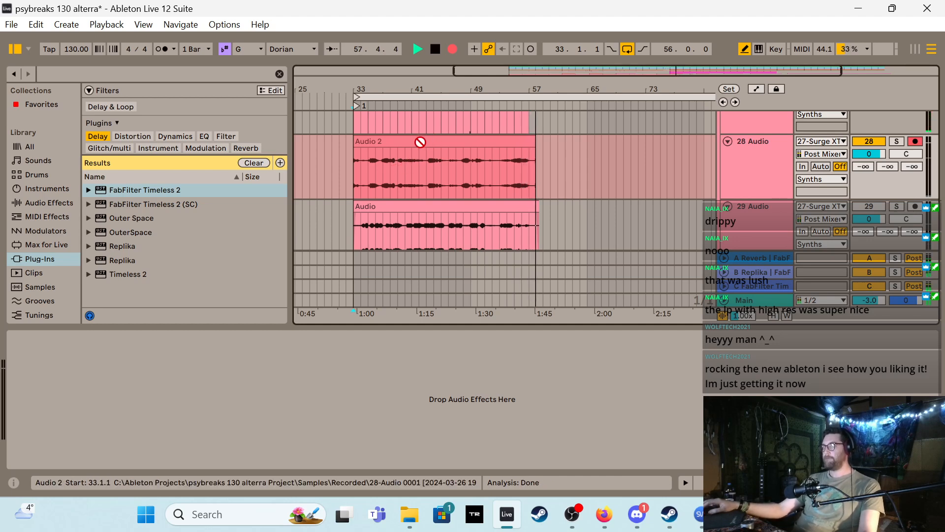
{"action": "scroll", "coordinate": [565, 182], "scroll_direction": "down", "scroll_amount": 1}
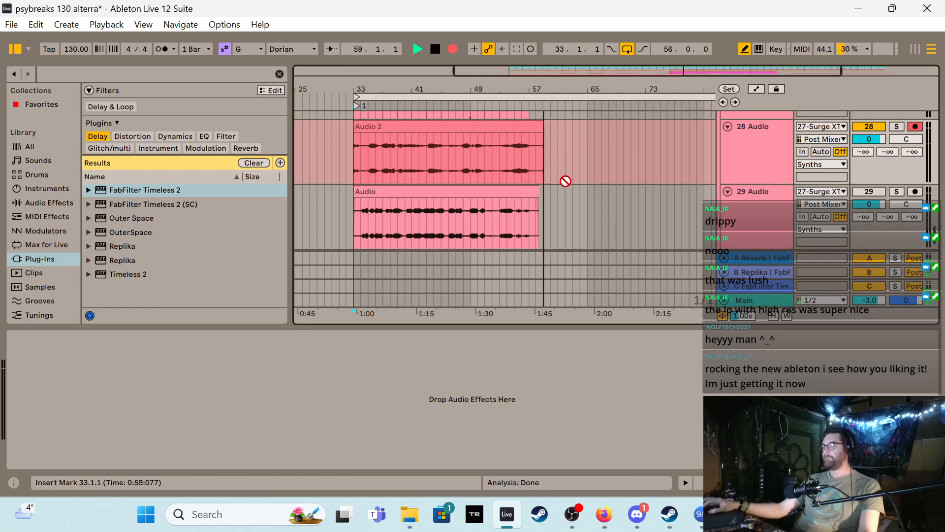
{"action": "scroll", "coordinate": [573, 176], "scroll_direction": "up", "scroll_amount": 1}
{"action": "key", "text": "space"}
Set track 27's Rhythmizer to the Up direction and a 1/32 rate, and mute audio track 28 during playback
{"action": "left_click", "coordinate": [764, 132]}
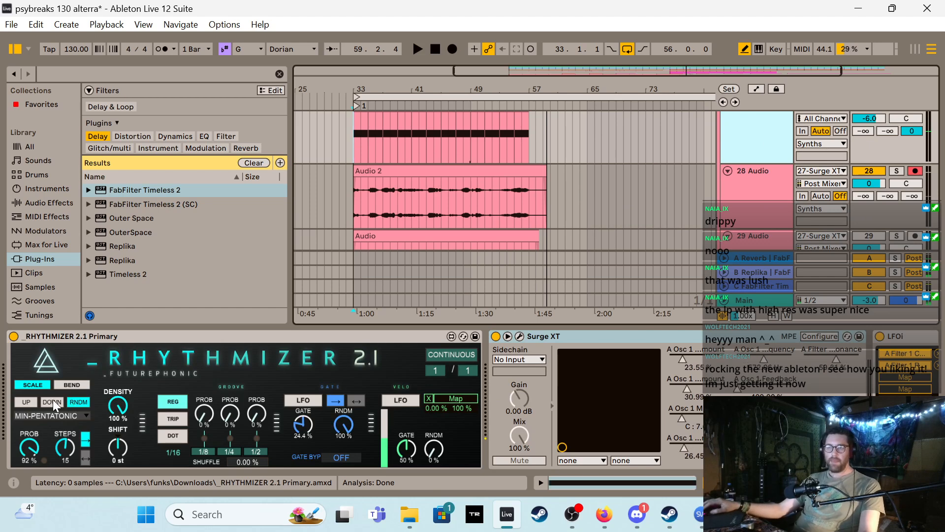
{"action": "left_click", "coordinate": [28, 401]}
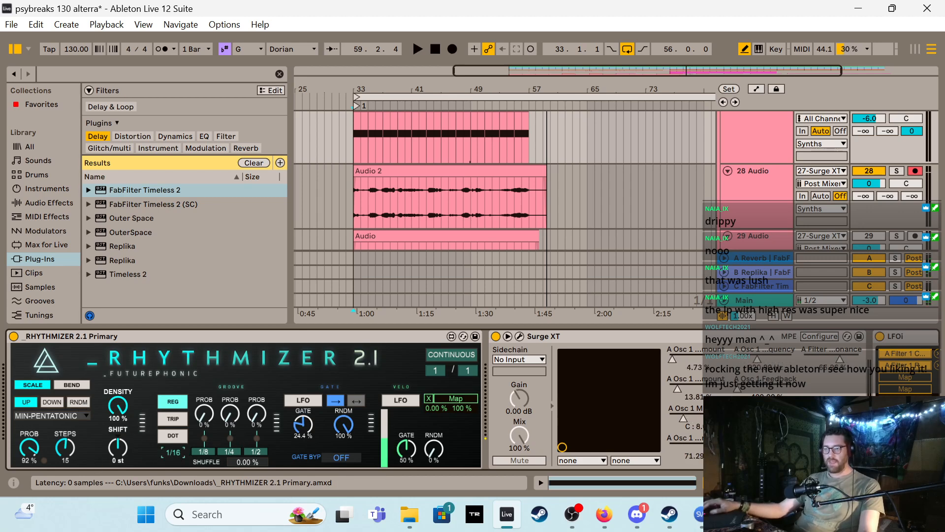
{"action": "key", "text": "space"}
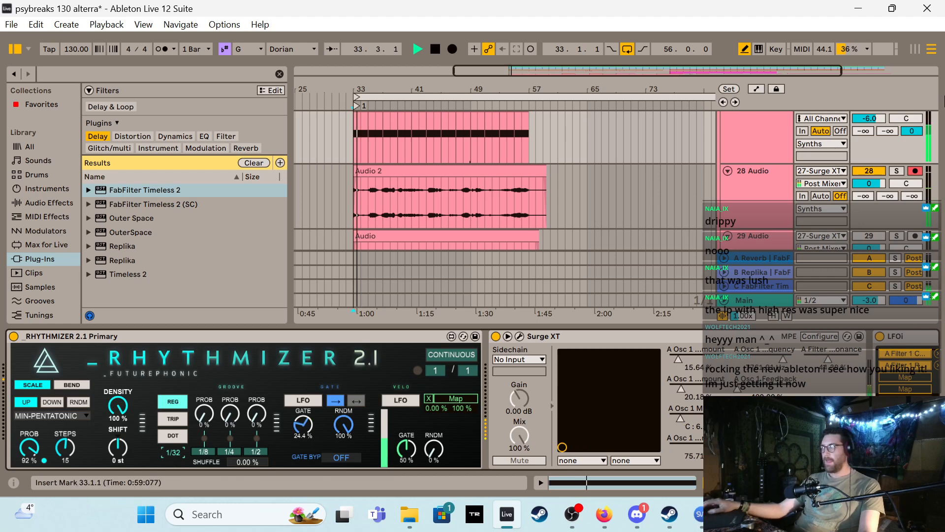
{"action": "left_click", "coordinate": [870, 171]}
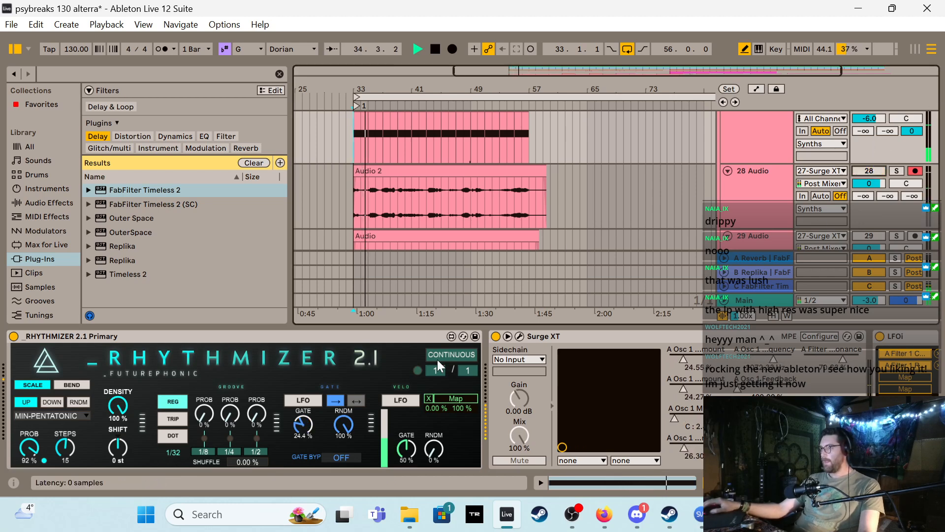
Reopen Surge XT on track 27 and change the oscillator 1 type to Window
{"action": "left_click", "coordinate": [520, 335]}
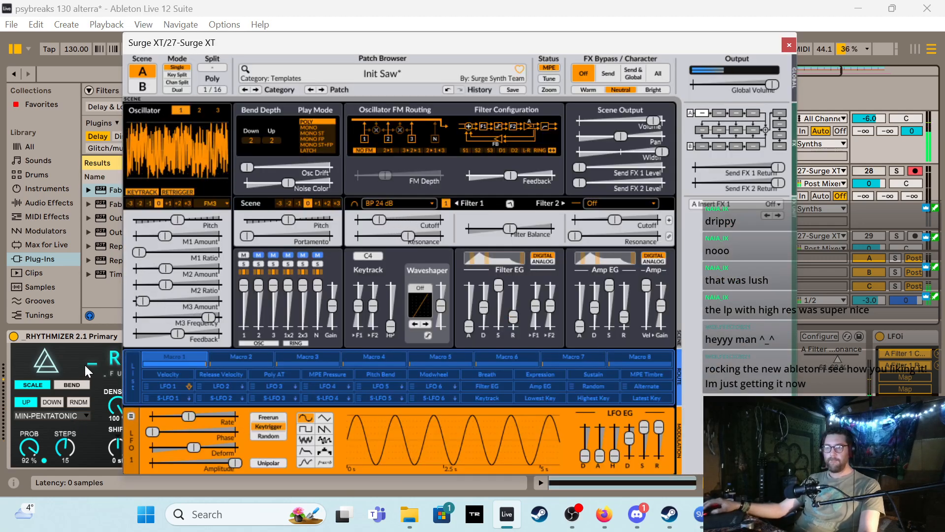
{"action": "left_click", "coordinate": [212, 202]}
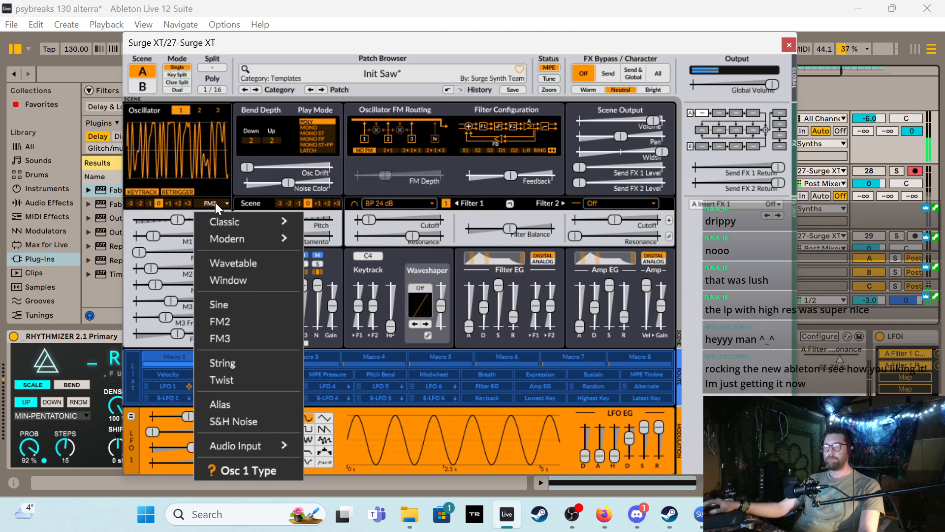
{"action": "left_click", "coordinate": [264, 279]}
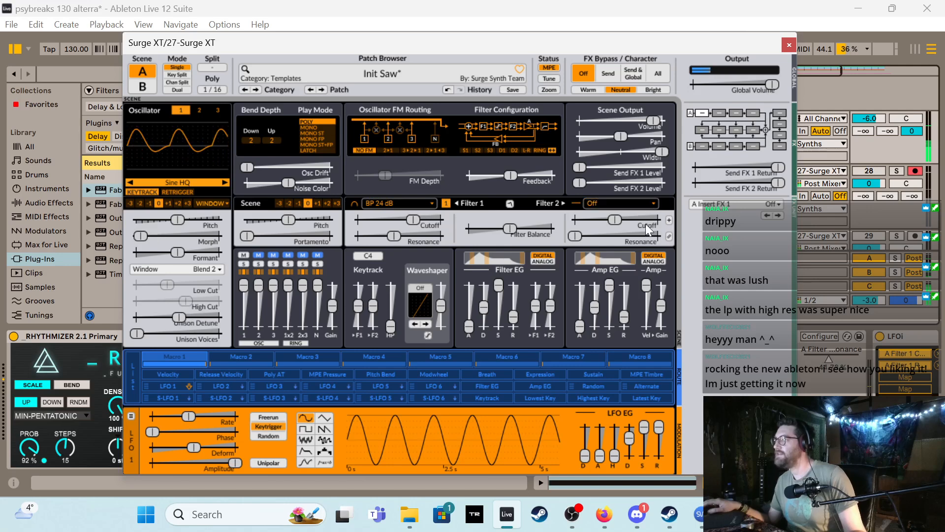
Set filter 2 to the 24 dB lowpass, raise its resonance, slightly lower its cutoff and close Surge XT
{"action": "left_click", "coordinate": [651, 202]}
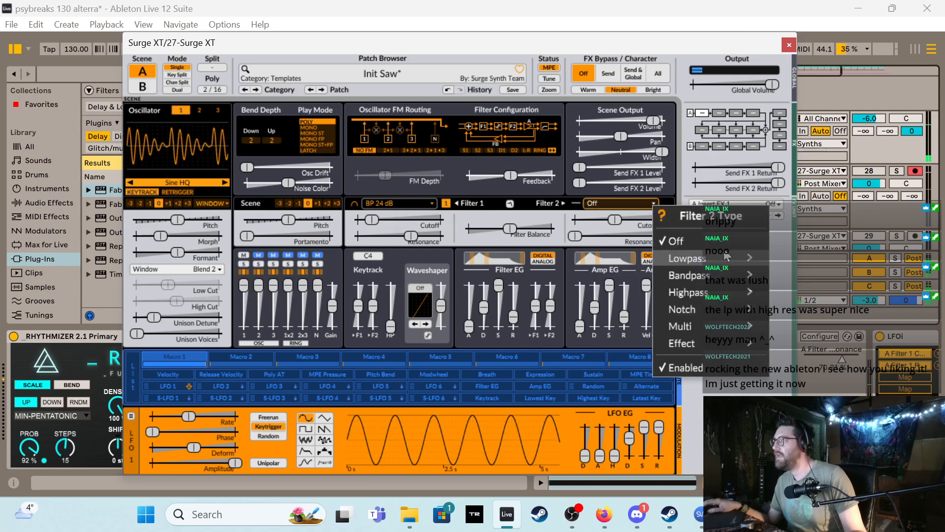
{"action": "mouse_move", "coordinate": [735, 258]}
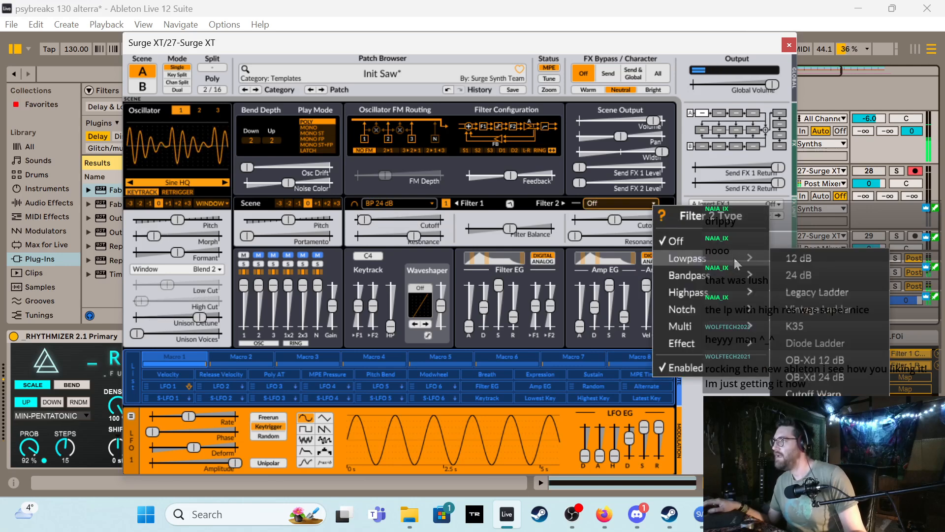
{"action": "left_click", "coordinate": [808, 274]}
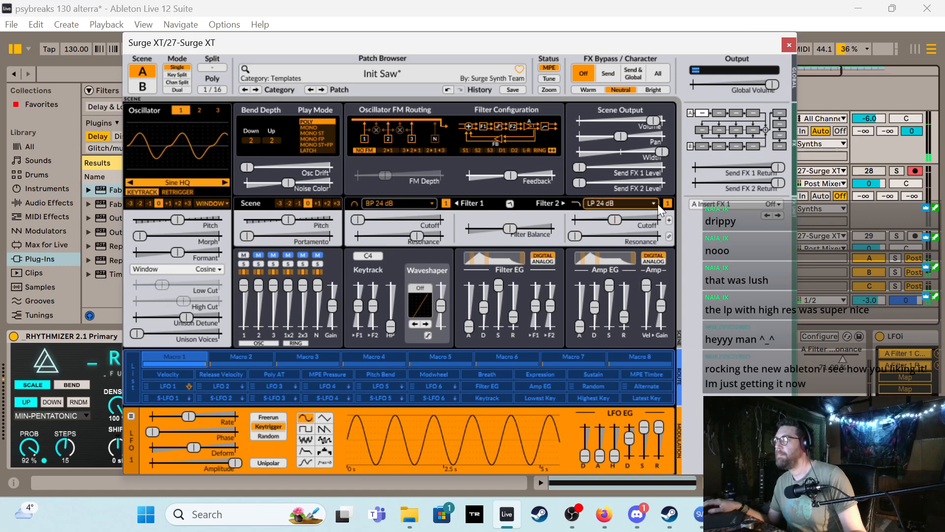
{"action": "left_click_drag", "start_coordinate": [576, 236], "coordinate": [640, 220]}
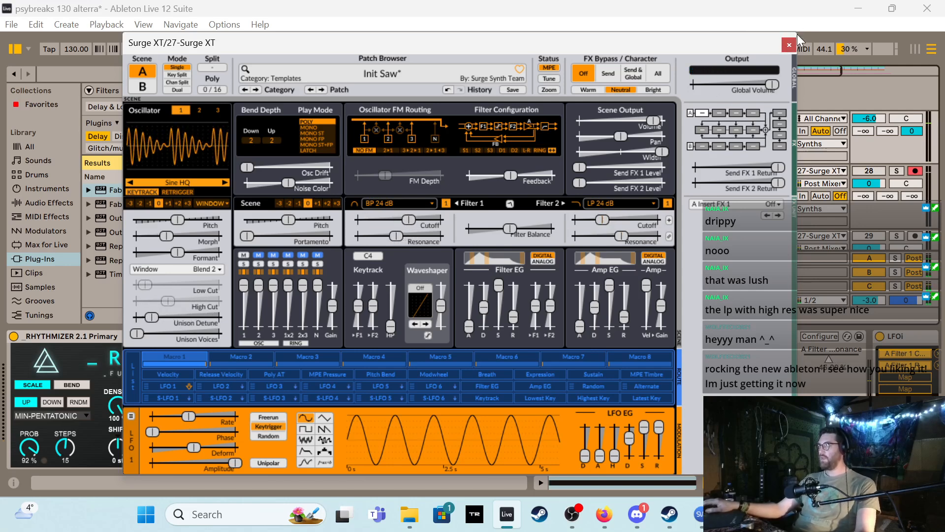
{"action": "left_click", "coordinate": [789, 44]}
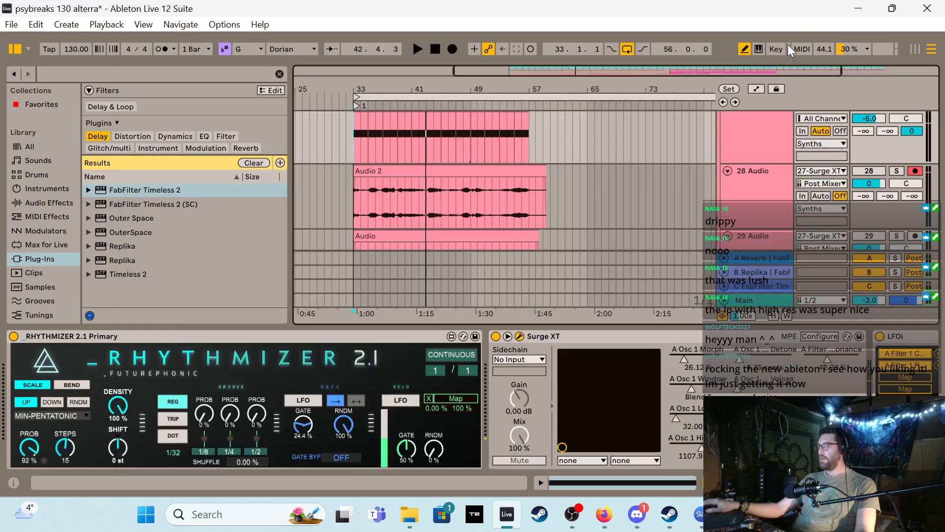
Add Filter 2 Cutoff to Surge XT's configured device parameters and leave configure mode
{"action": "left_click", "coordinate": [820, 335]}
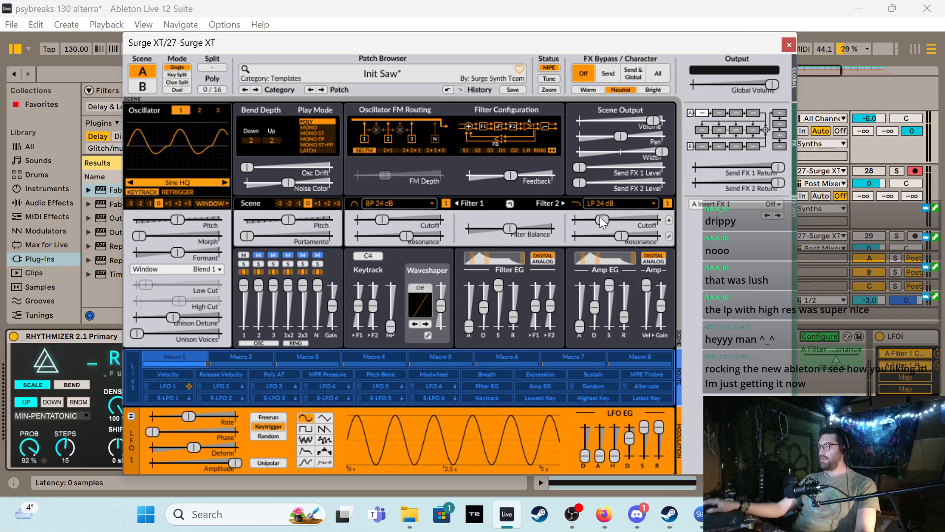
{"action": "left_click", "coordinate": [789, 45]}
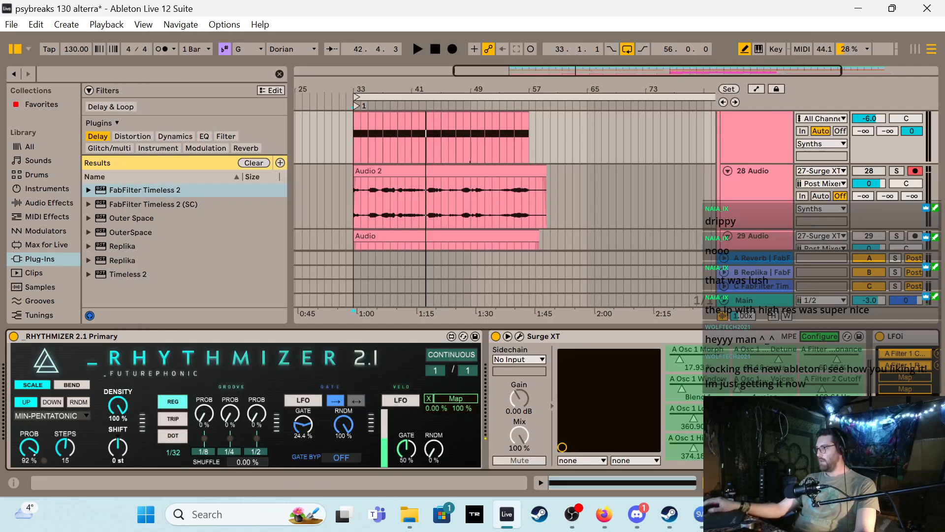
{"action": "left_click_drag", "start_coordinate": [739, 482], "coordinate": [773, 483]}
{"action": "left_click", "coordinate": [120, 334]}
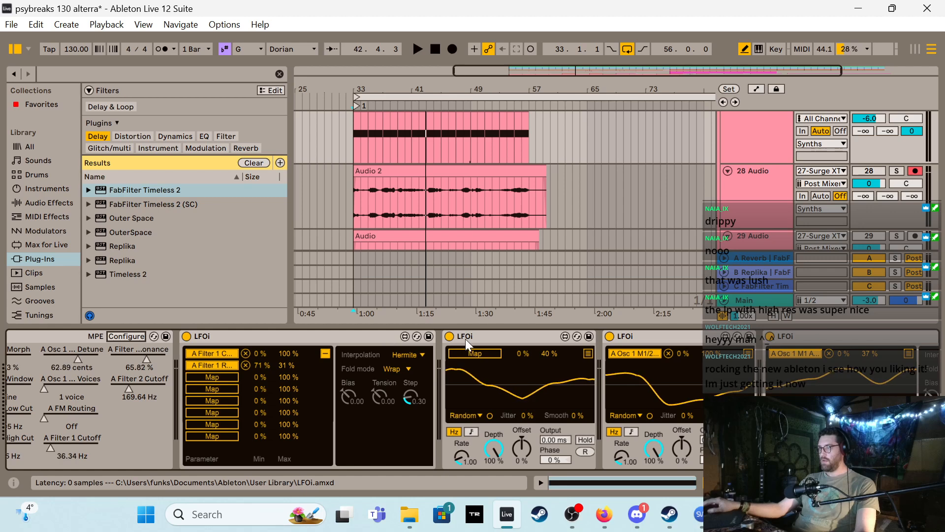
Collapse the first LFOi's mapping list, map the second LFOi to Filter 2 Cutoff and play from bar 33
{"action": "left_click", "coordinate": [325, 353]}
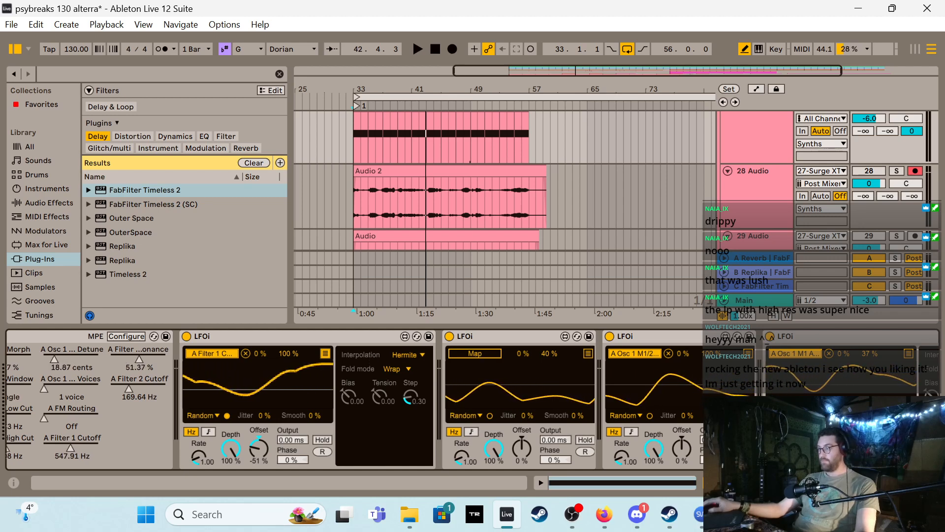
{"action": "scroll", "coordinate": [345, 399], "scroll_direction": "left", "scroll_amount": 3}
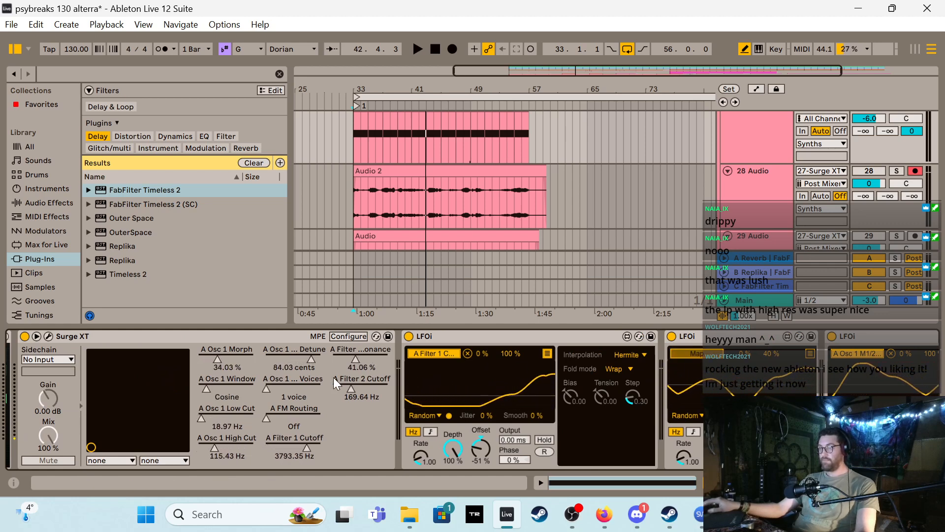
{"action": "key", "text": "space"}
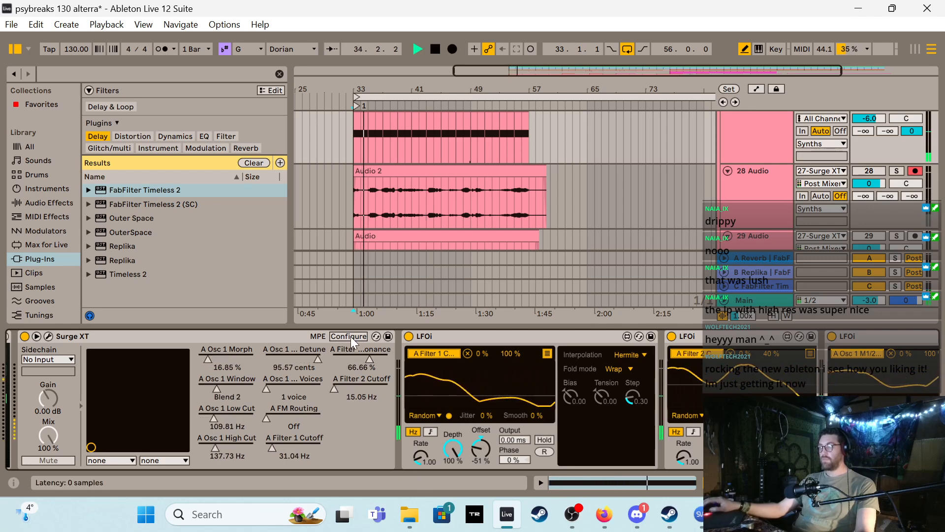
Raise the maximum of the second LFOi's Filter 2 Cutoff mapping to 100%
{"action": "scroll", "coordinate": [497, 140], "scroll_direction": "up", "scroll_amount": 3}
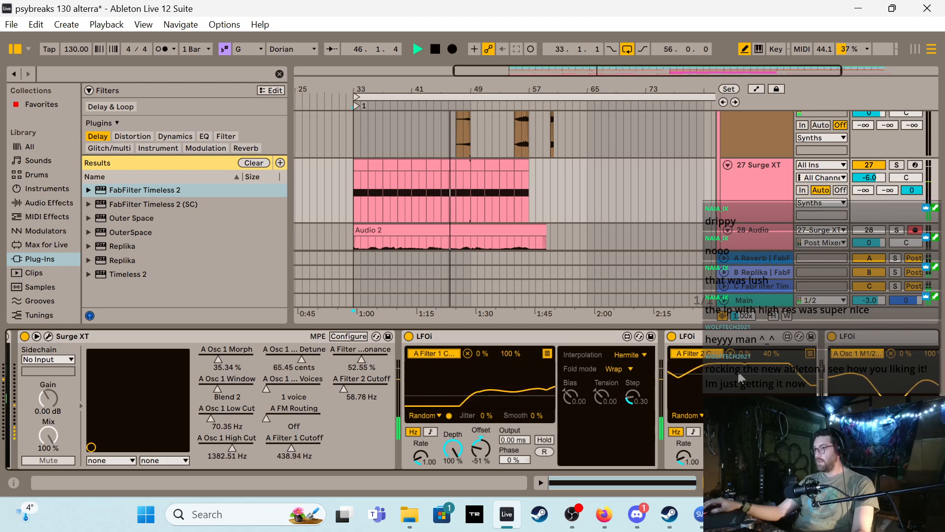
{"action": "left_click_drag", "start_coordinate": [772, 355], "coordinate": [771, 315]}
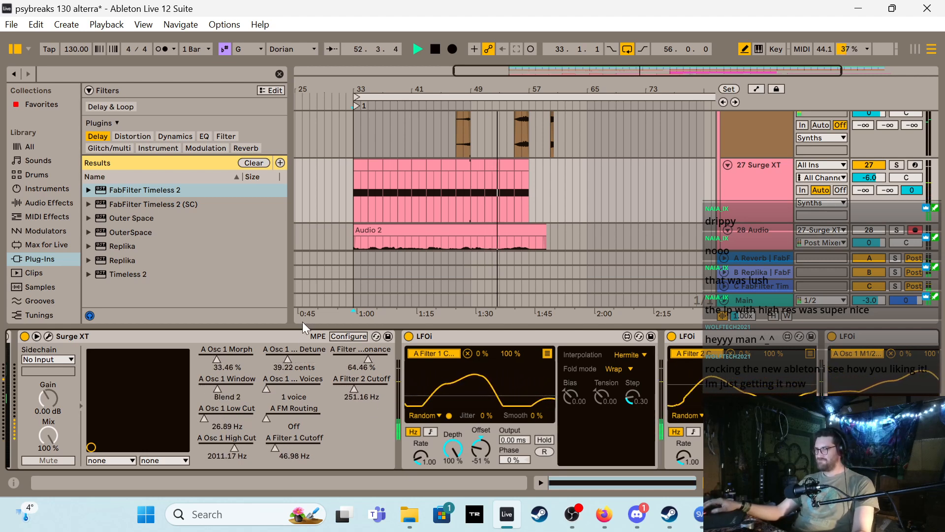
Filter the plug-ins by Wideness instead of Delay and add Vocal Doubler to the Surge XT track
{"action": "left_click", "coordinate": [95, 136]}
{"action": "scroll", "coordinate": [170, 134], "scroll_direction": "down", "scroll_amount": 1}
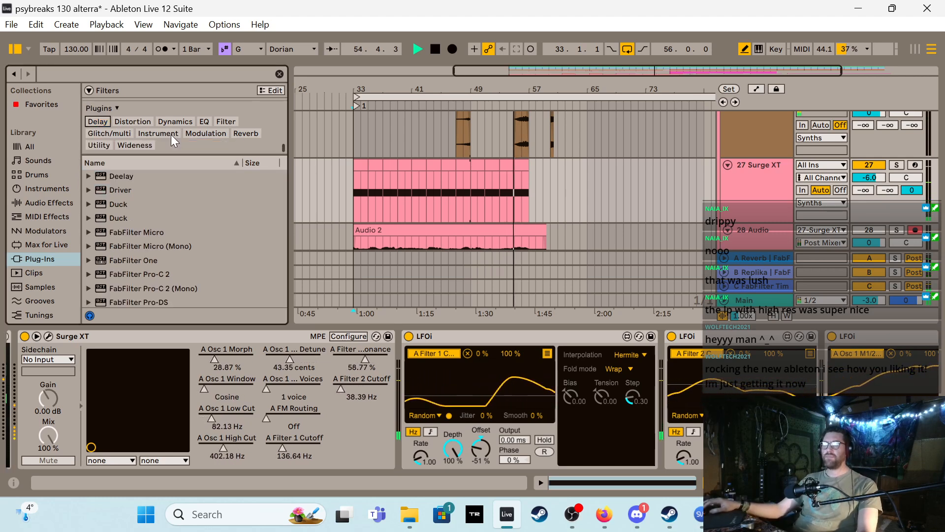
{"action": "left_click", "coordinate": [137, 146]}
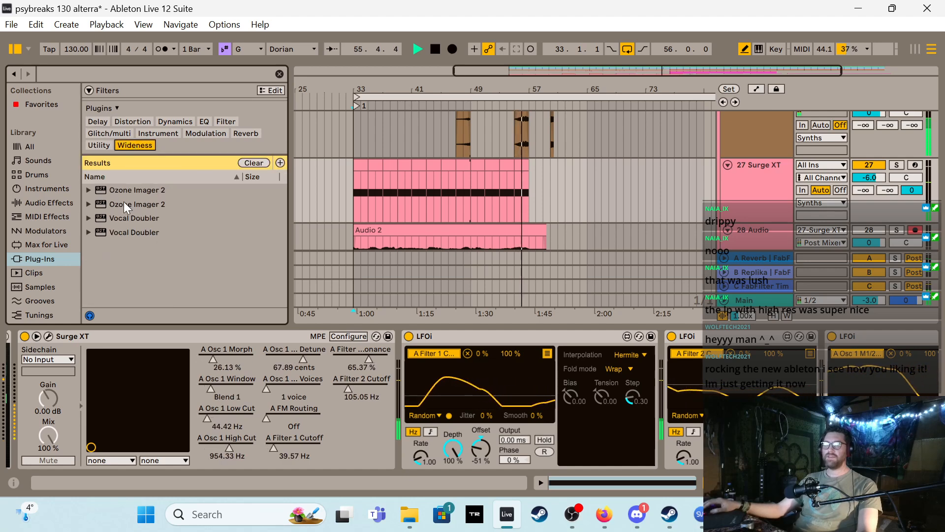
{"action": "double_click", "coordinate": [131, 218]}
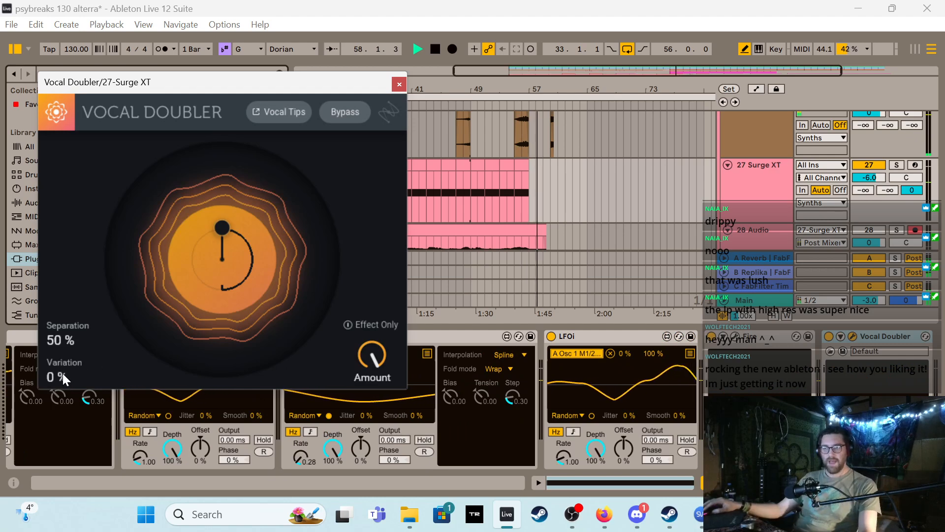
Set Vocal Doubler's variation to 40% and separation to 72%, and close its window
{"action": "left_click_drag", "start_coordinate": [64, 376], "coordinate": [89, 302]}
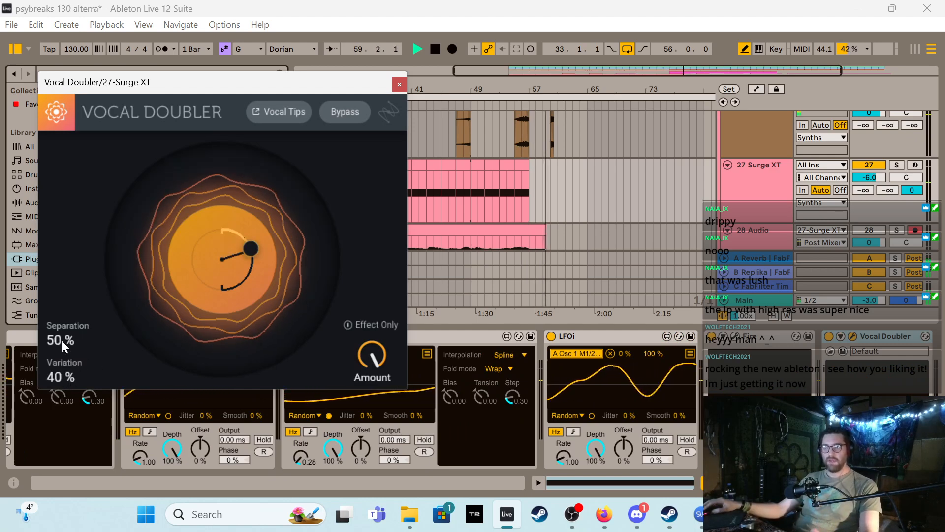
{"action": "left_click_drag", "start_coordinate": [62, 340], "coordinate": [73, 299]}
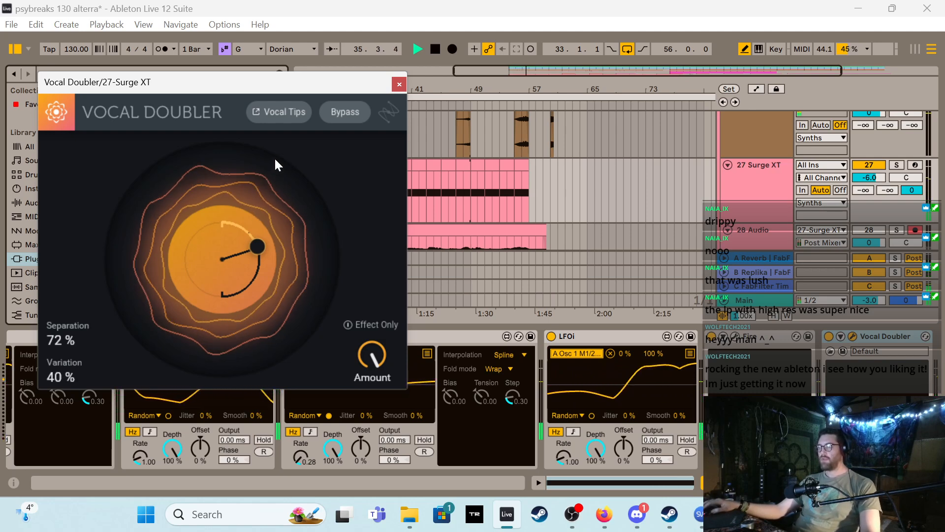
{"action": "left_click_drag", "start_coordinate": [272, 82], "coordinate": [353, 83]}
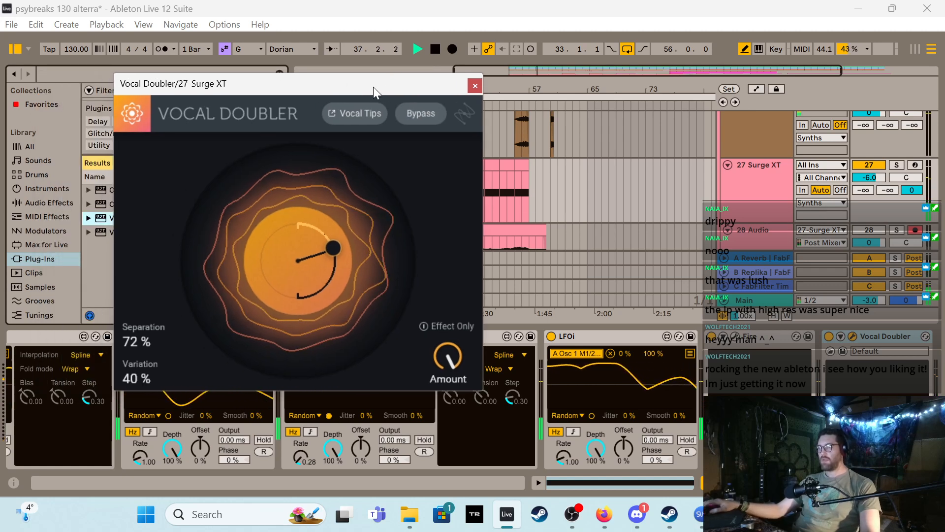
{"action": "left_click", "coordinate": [476, 87]}
Duplicate audio track 28 directly below itself with its Audio 2 take
{"action": "scroll", "coordinate": [438, 206], "scroll_direction": "down", "scroll_amount": 2}
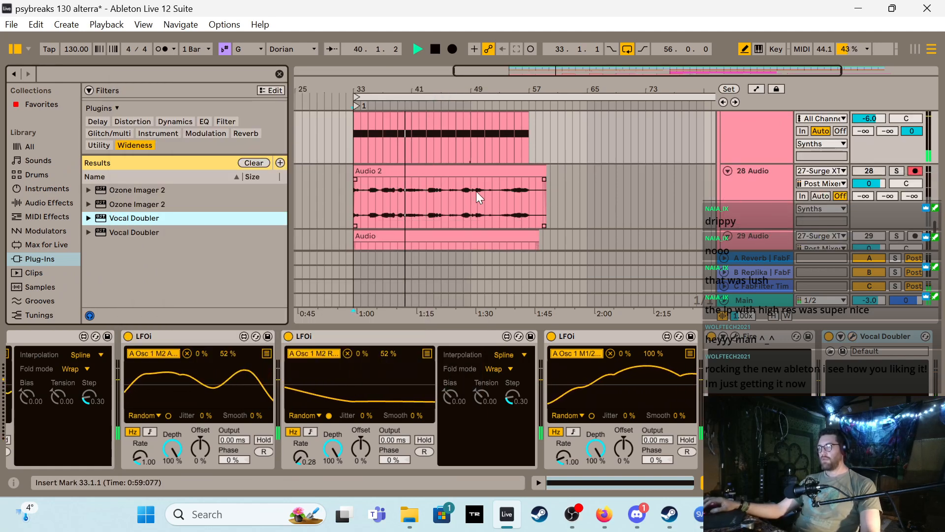
{"action": "left_click_drag", "start_coordinate": [764, 189], "coordinate": [759, 225]}
{"action": "scroll", "coordinate": [867, 188], "scroll_direction": "up", "scroll_amount": 1}
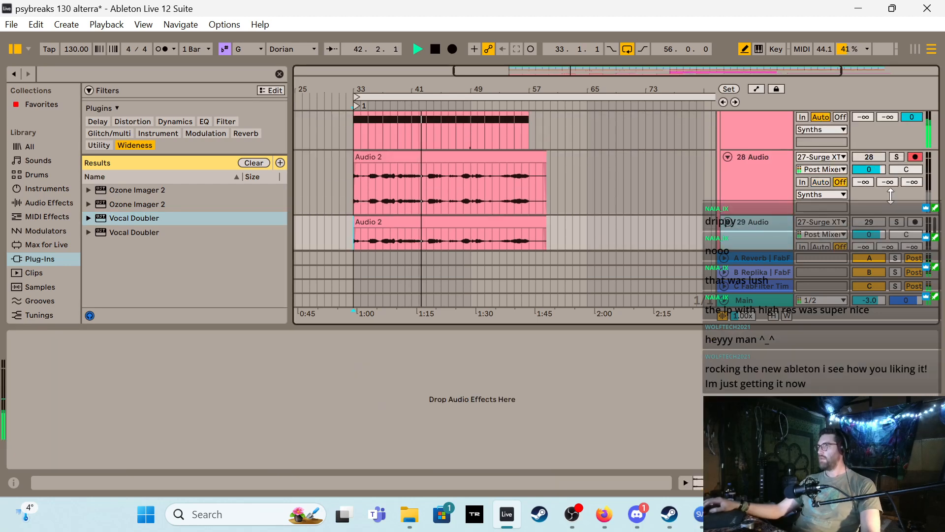
Delete the Audio 2 clip from track 28, leaving its copy on track 29
{"action": "scroll", "coordinate": [891, 196], "scroll_direction": "down", "scroll_amount": 1}
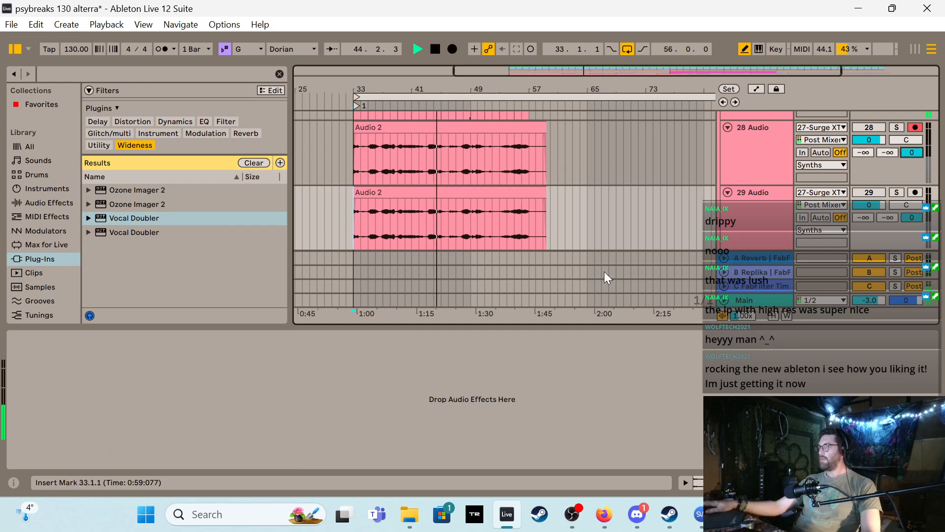
{"action": "left_click", "coordinate": [354, 146]}
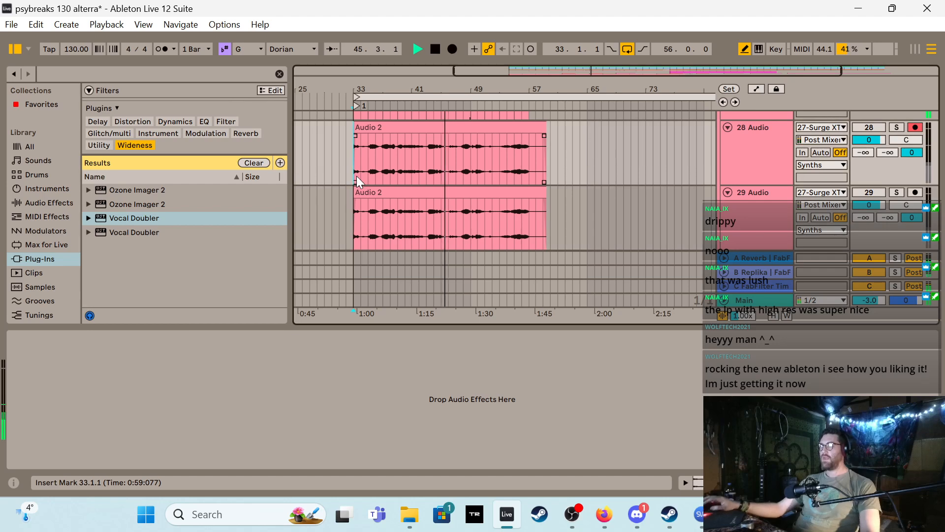
{"action": "scroll", "coordinate": [396, 153], "scroll_direction": "up", "scroll_amount": 2}
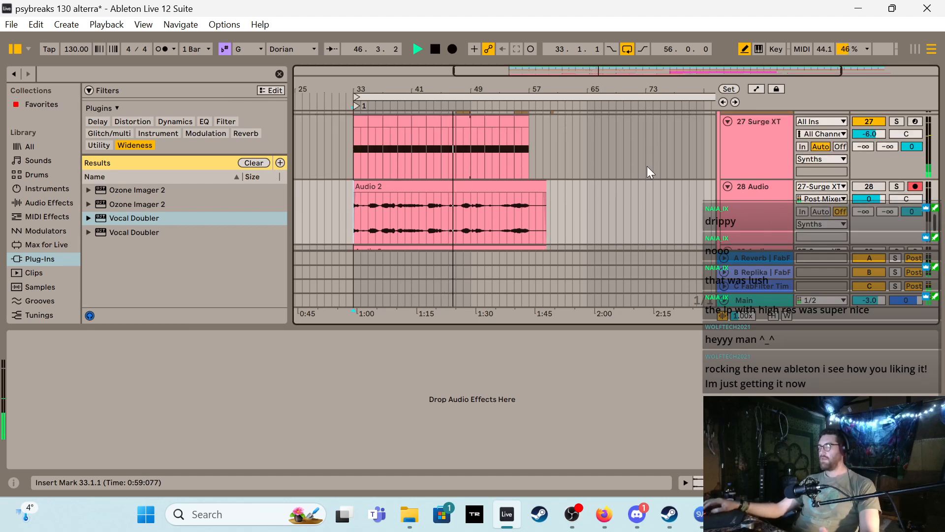
{"action": "scroll", "coordinate": [640, 177], "scroll_direction": "down", "scroll_amount": 1}
{"action": "left_click", "coordinate": [510, 167]}
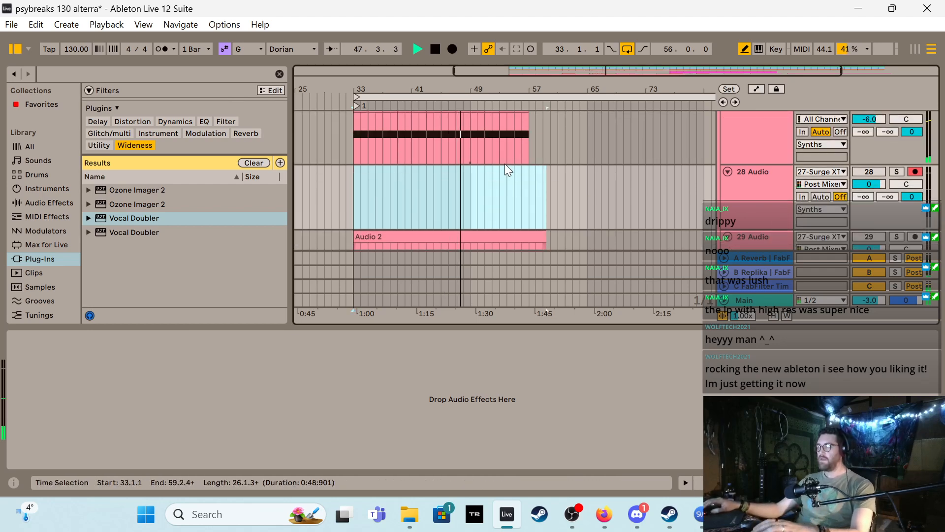
Record a new Surge XT take on track 28 from bar 33 to about bar 59 and stop
{"action": "left_click", "coordinate": [450, 51]}
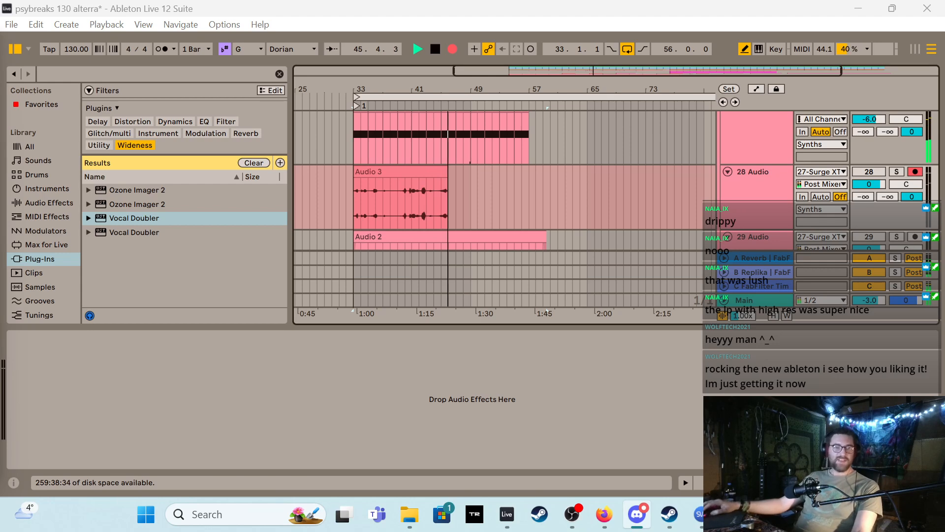
{"action": "left_click", "coordinate": [604, 514]}
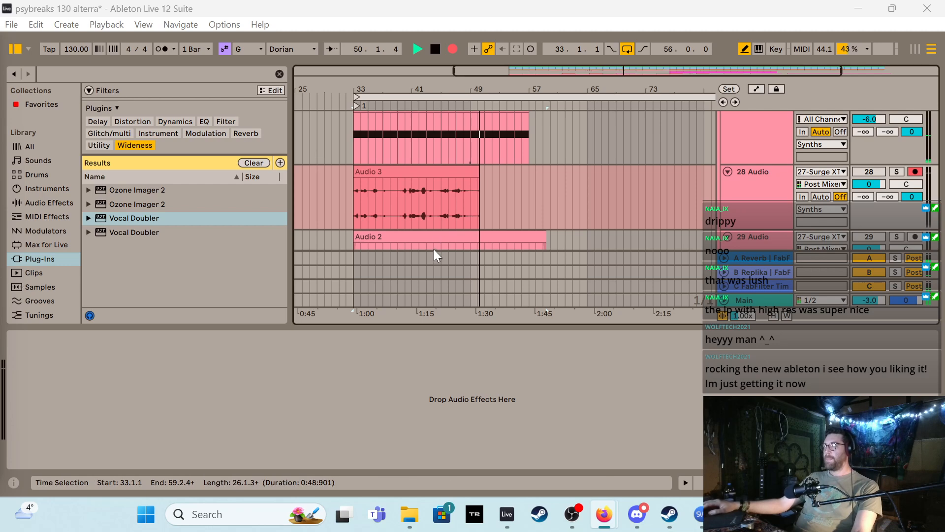
{"action": "left_click_drag", "start_coordinate": [438, 237], "coordinate": [462, 210]}
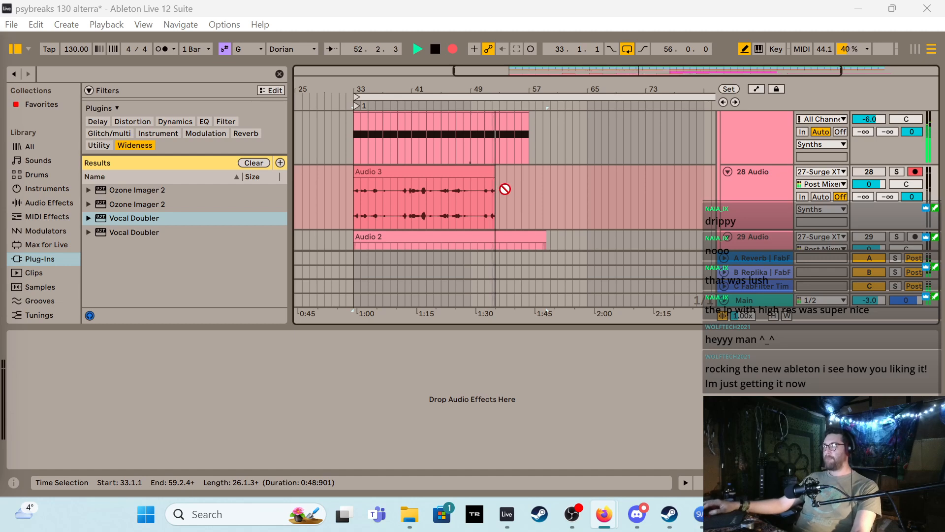
{"action": "mouse_move", "coordinate": [512, 184]}
{"action": "left_mouse_down"}
{"action": "mouse_move", "coordinate": [516, 176]}
{"action": "mouse_move", "coordinate": [519, 186]}
{"action": "left_mouse_up"}
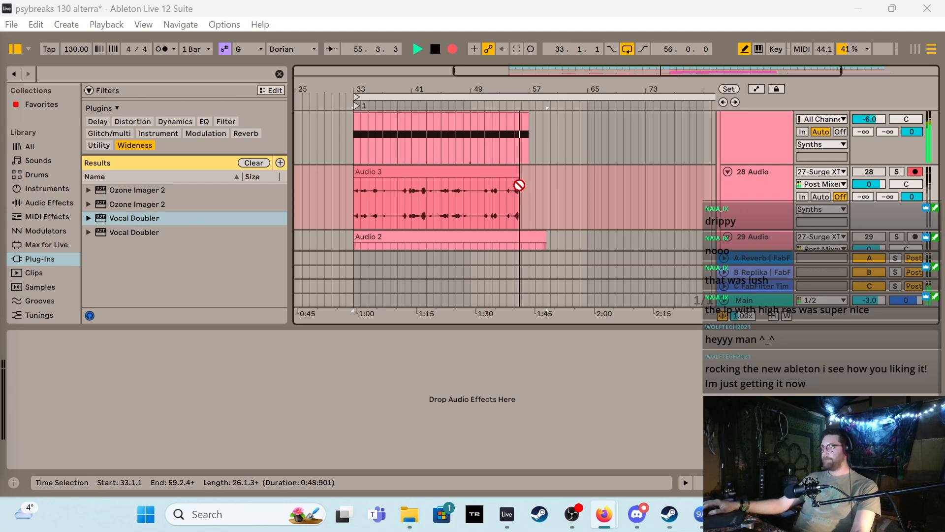
{"action": "mouse_move", "coordinate": [530, 182]}
{"action": "left_mouse_down"}
{"action": "mouse_move", "coordinate": [540, 171]}
{"action": "mouse_move", "coordinate": [523, 189]}
{"action": "left_mouse_up"}
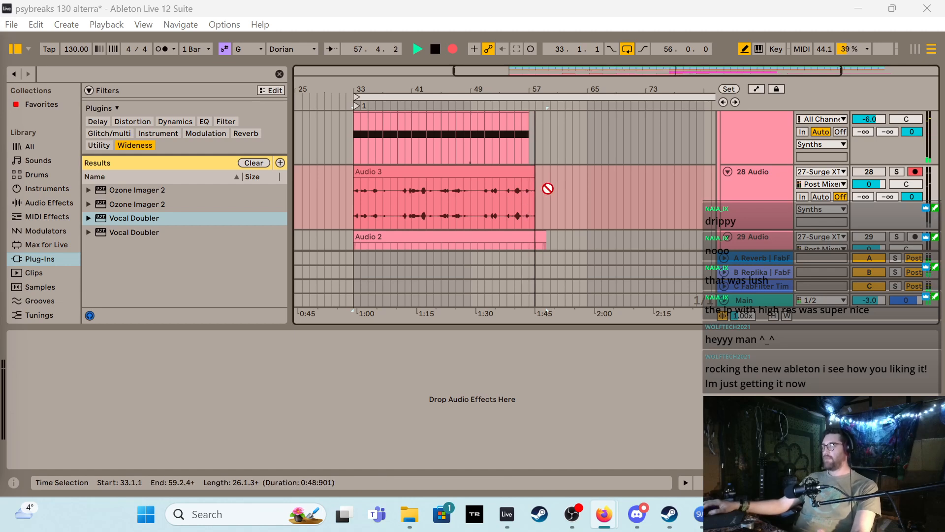
{"action": "left_click_drag", "start_coordinate": [592, 190], "coordinate": [568, 198]}
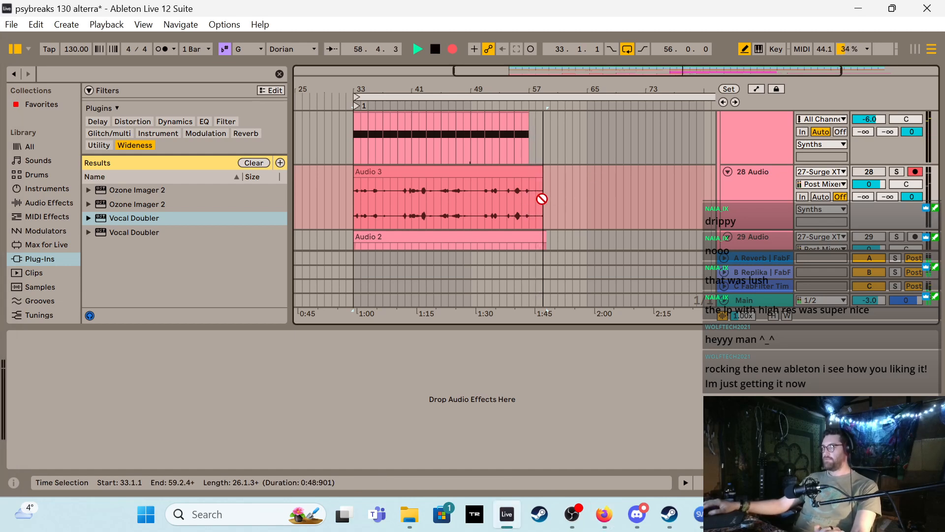
{"action": "left_click", "coordinate": [265, 193]}
{"action": "key", "text": "space"}
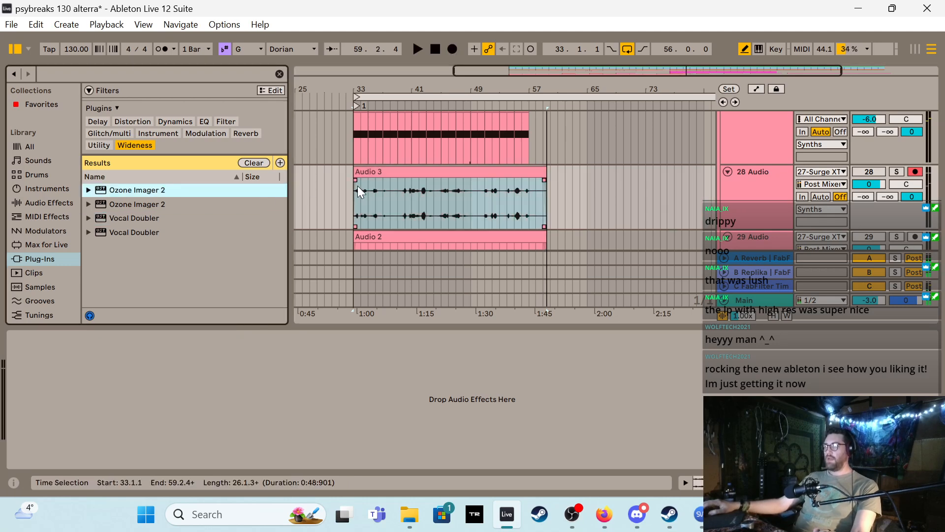
Select track 27, set Rhythmizer's note rate to 1/8 and play from bar 33
{"action": "left_click", "coordinate": [742, 143]}
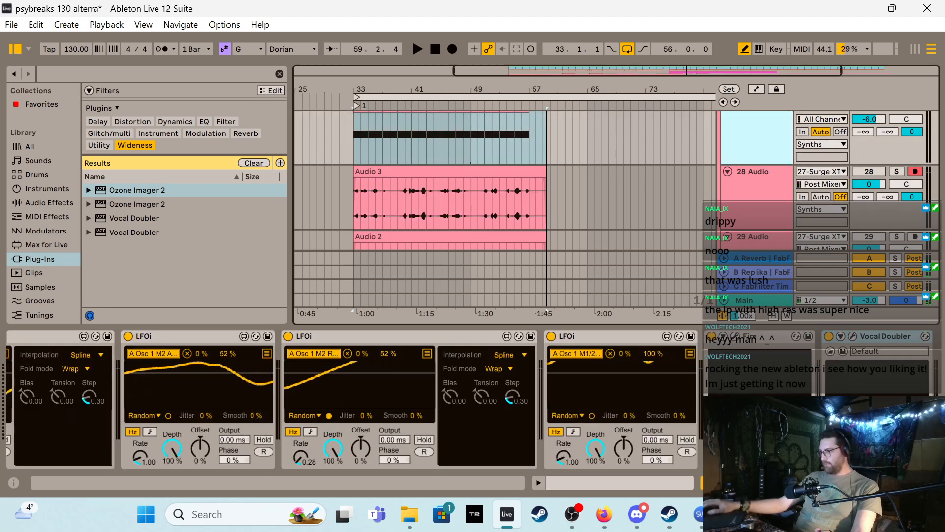
{"action": "scroll", "coordinate": [472, 400], "scroll_direction": "left", "scroll_amount": 5}
{"action": "scroll", "coordinate": [472, 400], "scroll_direction": "left", "scroll_amount": 5}
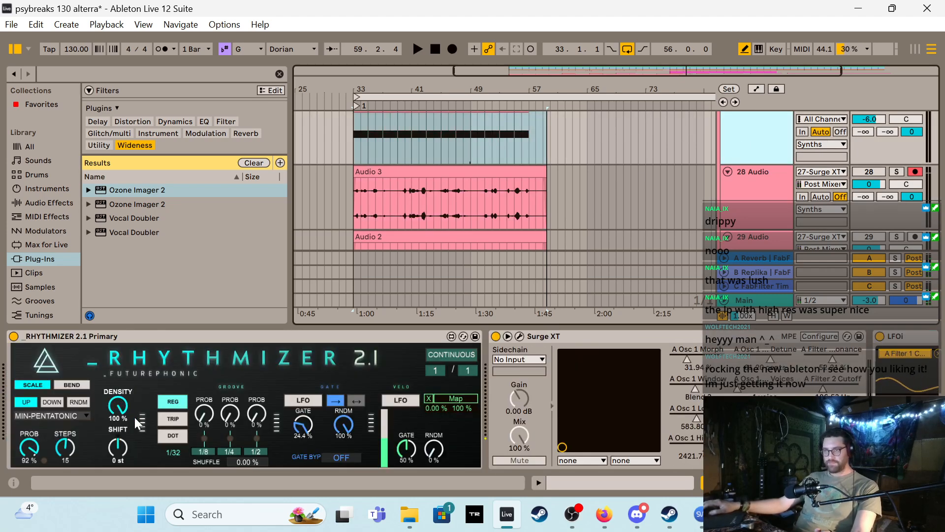
{"action": "left_click", "coordinate": [174, 454]}
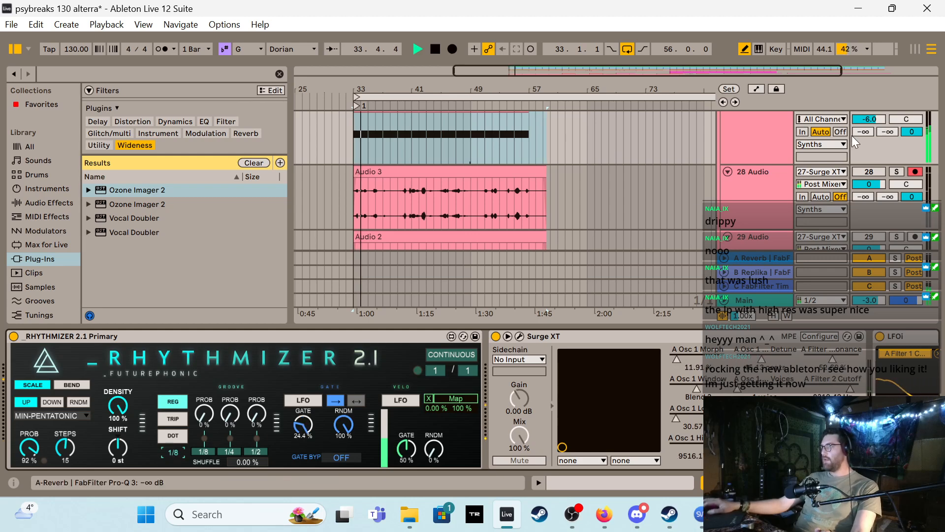
Swap track 27's sends, turning send C fully down and raising reverb send A to 0 dB
{"action": "scroll", "coordinate": [554, 209], "scroll_direction": "up", "scroll_amount": 2}
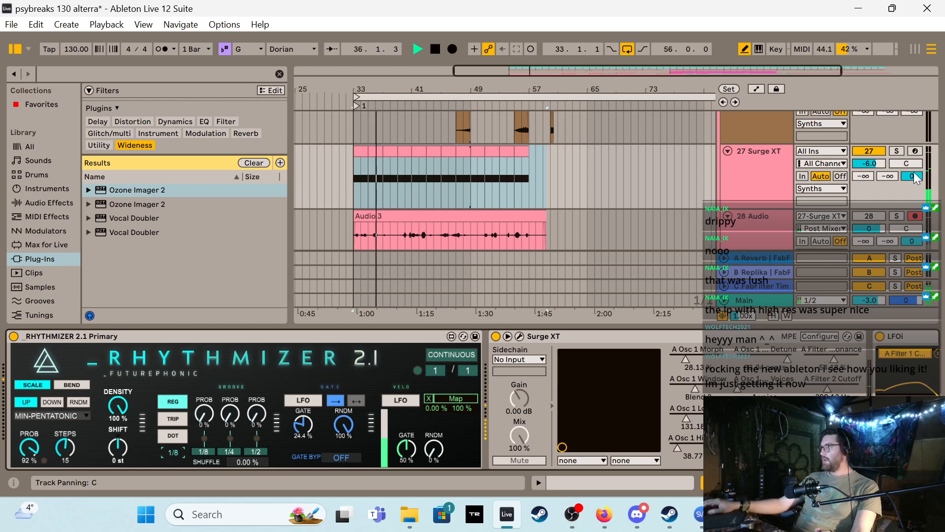
{"action": "left_click_drag", "start_coordinate": [912, 176], "coordinate": [871, 173]}
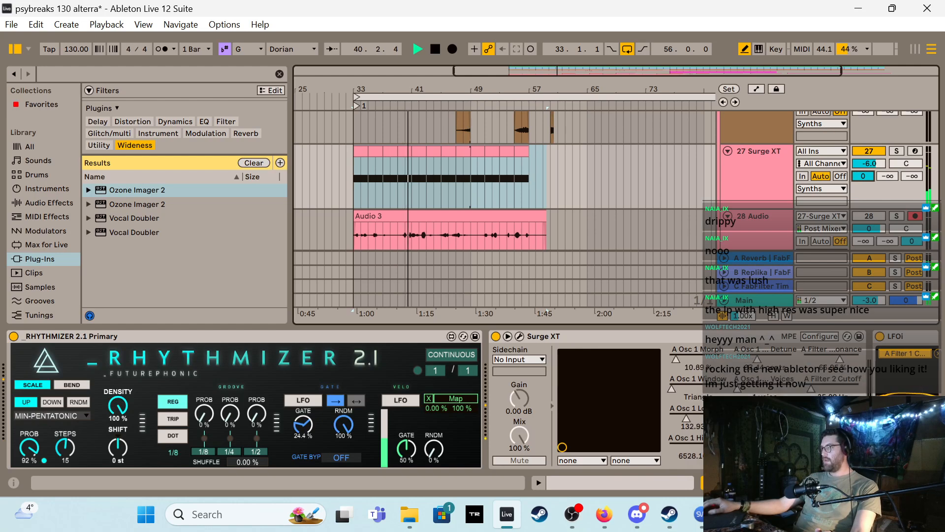
Check the first LFOi's mapping list, collapse it and reset that LFOi's offset to 0%
{"action": "left_click", "coordinate": [768, 482]}
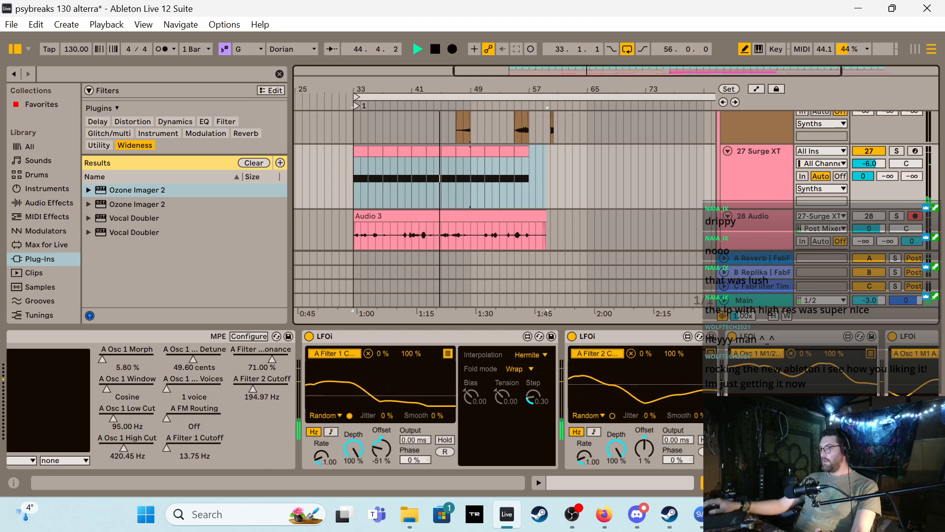
{"action": "scroll", "coordinate": [473, 399], "scroll_direction": "right", "scroll_amount": 1}
{"action": "scroll", "coordinate": [472, 399], "scroll_direction": "right", "scroll_amount": 3}
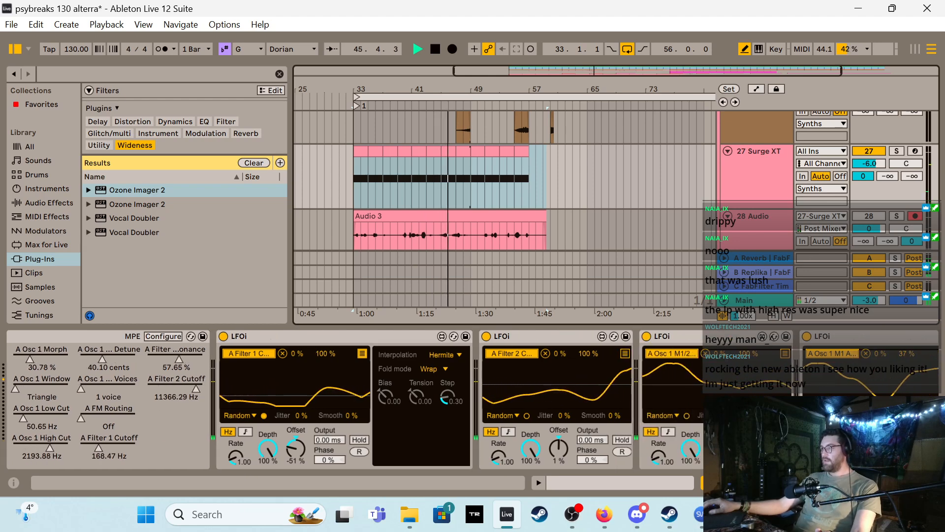
{"action": "scroll", "coordinate": [388, 366], "scroll_direction": "left", "scroll_amount": 4}
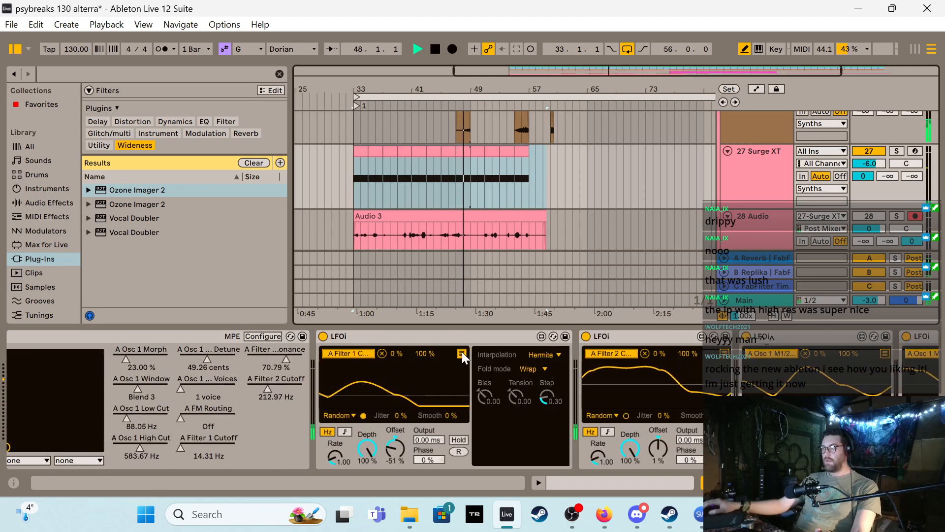
{"action": "left_click", "coordinate": [461, 354]}
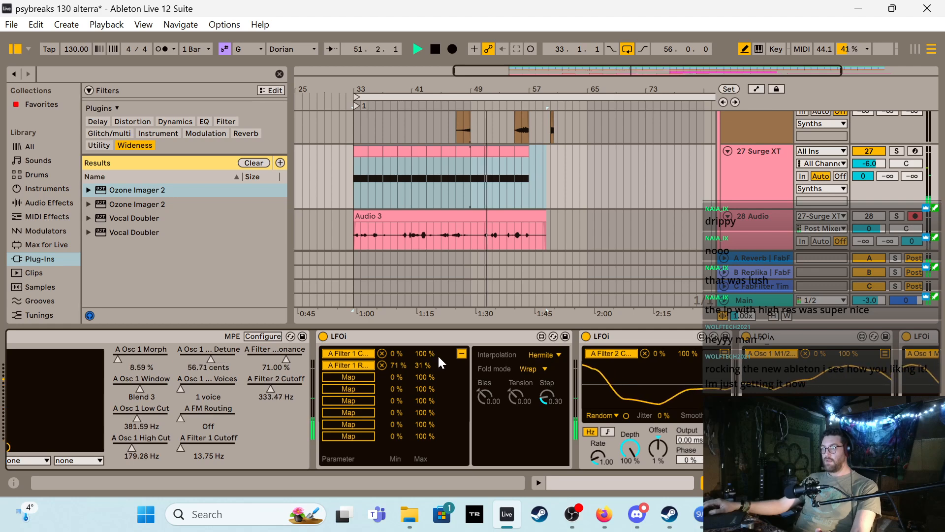
{"action": "left_click", "coordinate": [461, 354]}
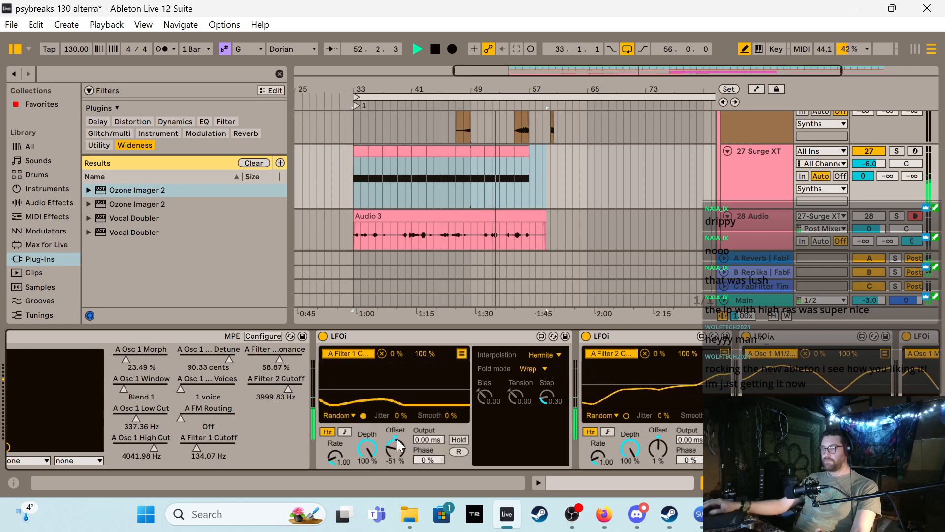
{"action": "double_click", "coordinate": [397, 448]}
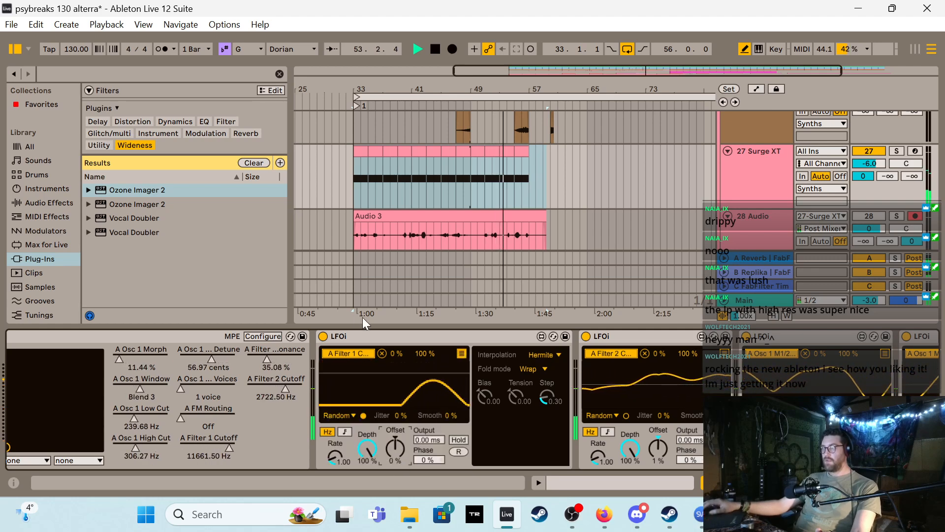
Place the play position at bar 33 and briefly solo track 27 to hear the Surge XT part alone
{"action": "left_click", "coordinate": [353, 177]}
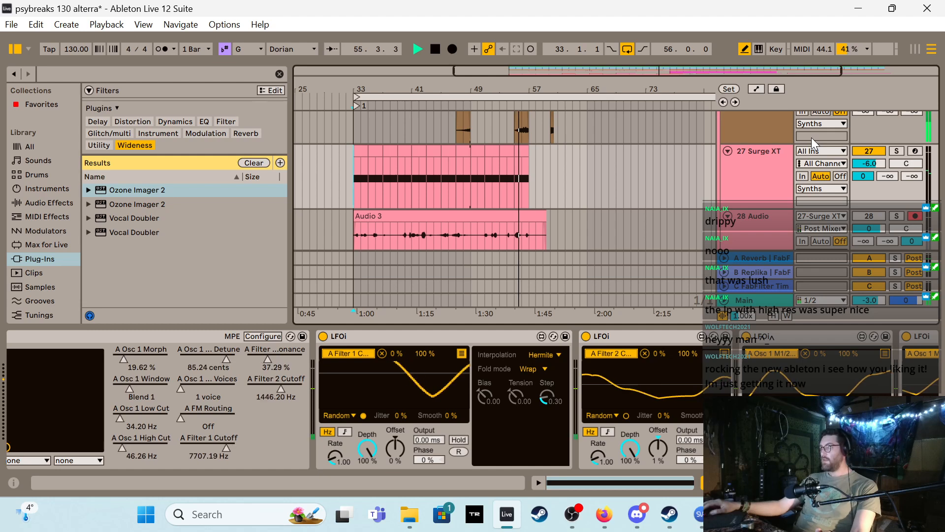
{"action": "left_click", "coordinate": [900, 151]}
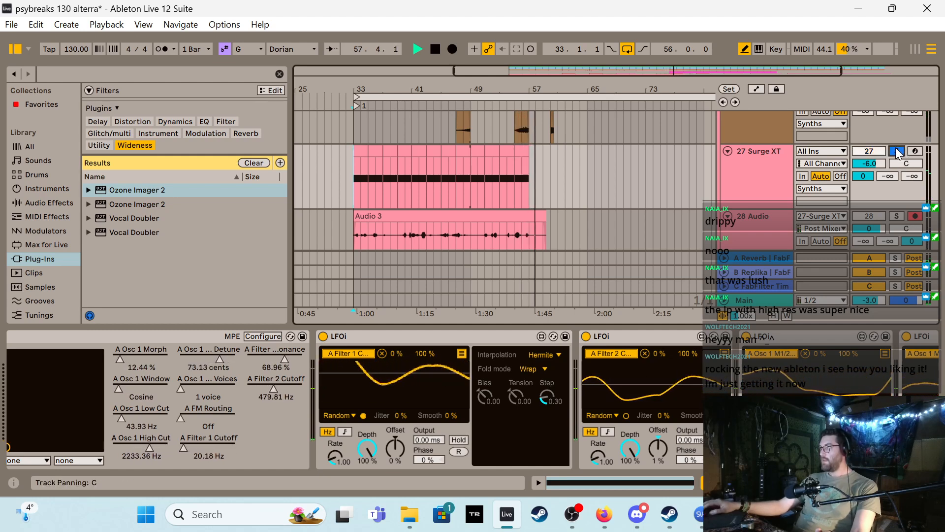
{"action": "left_click", "coordinate": [260, 337]}
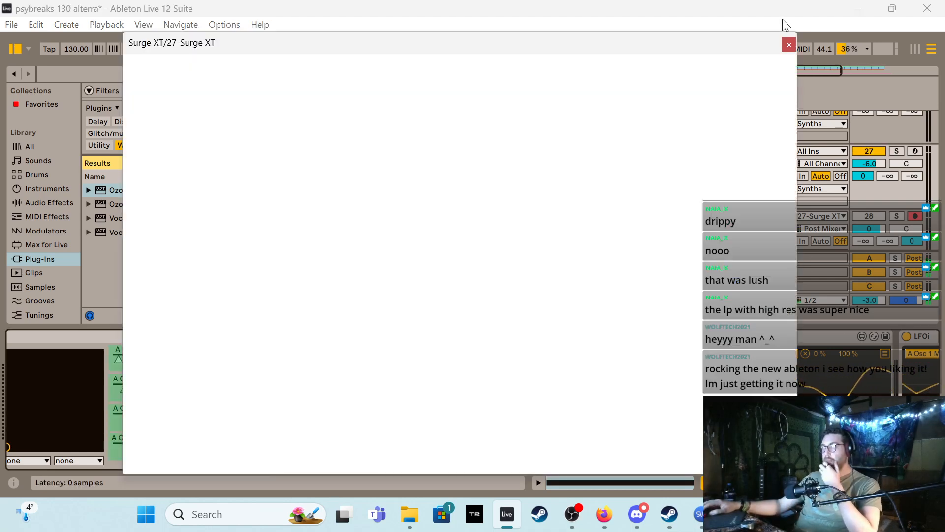
{"action": "left_click", "coordinate": [791, 42]}
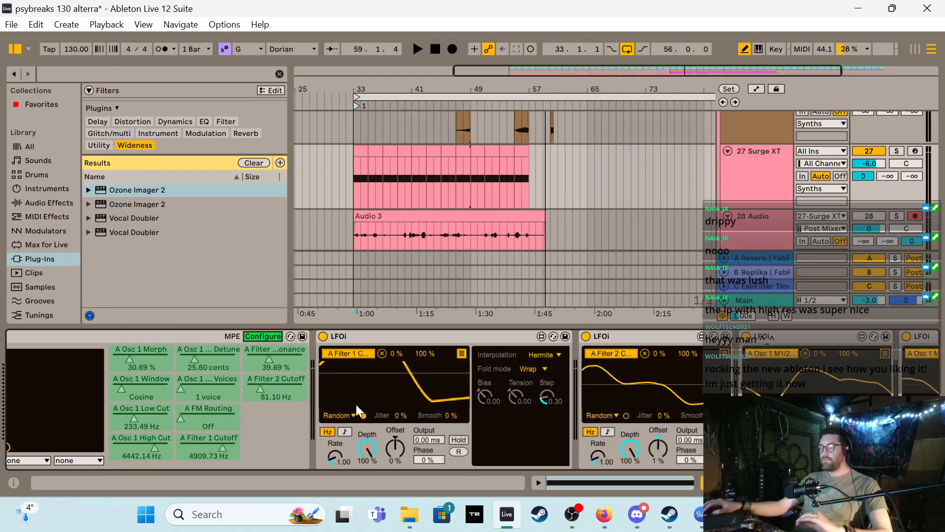
{"action": "left_click", "coordinate": [270, 336]}
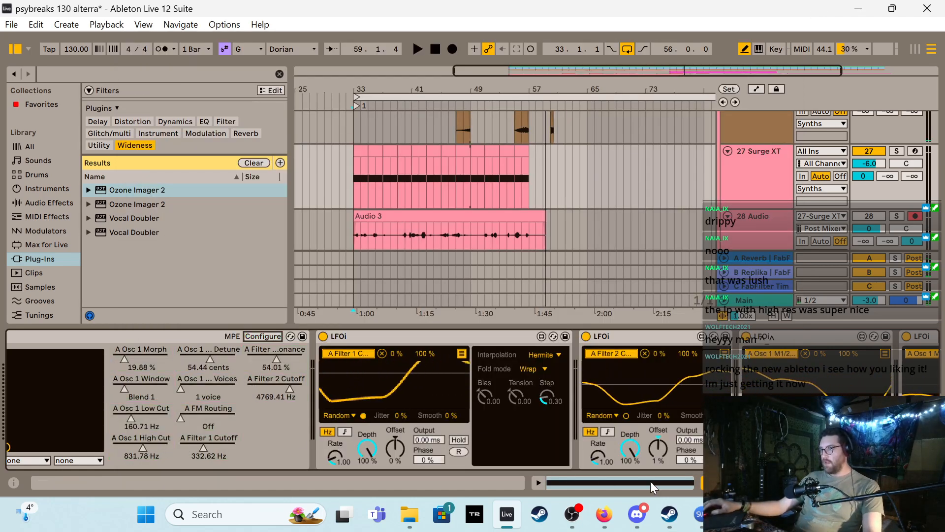
Set Surge XT's Filter 2 type to Off and close the plug-in window
{"action": "left_click_drag", "start_coordinate": [759, 482], "coordinate": [743, 482]}
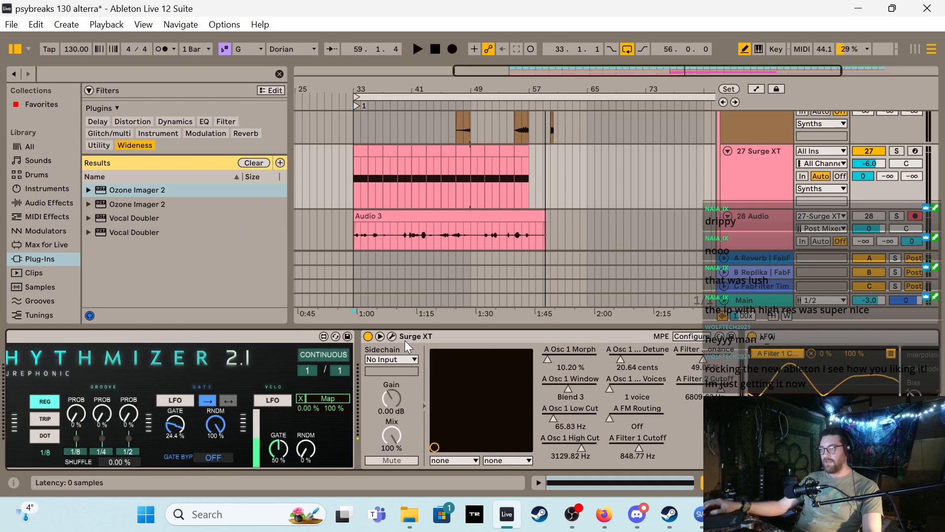
{"action": "left_click", "coordinate": [392, 336]}
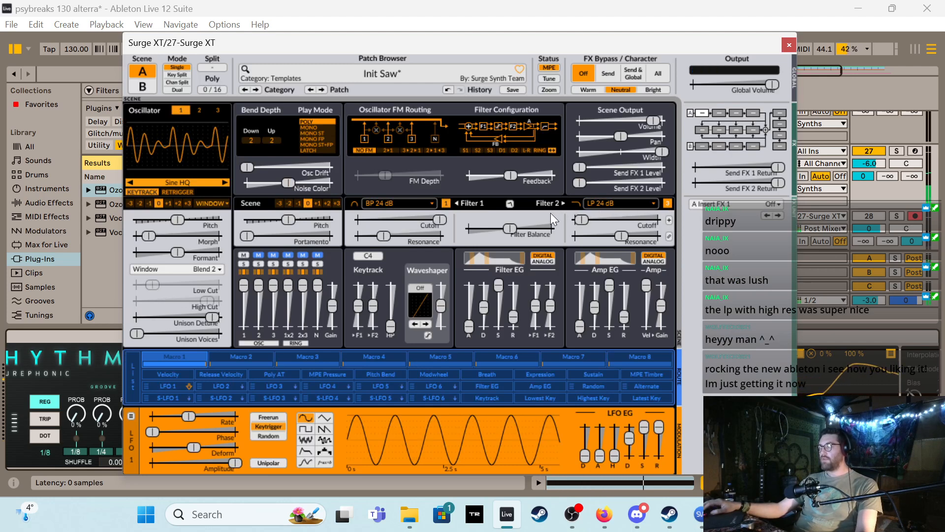
{"action": "left_click", "coordinate": [613, 202]}
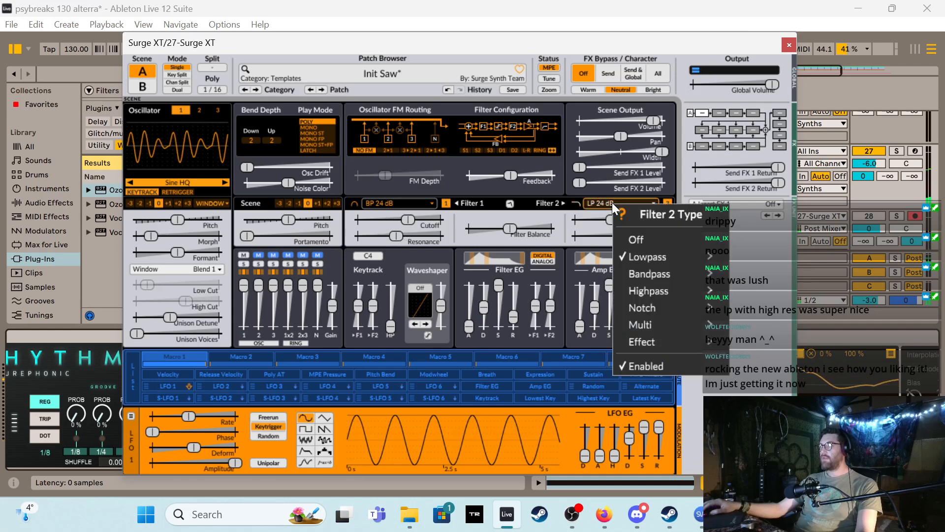
{"action": "left_click", "coordinate": [639, 238]}
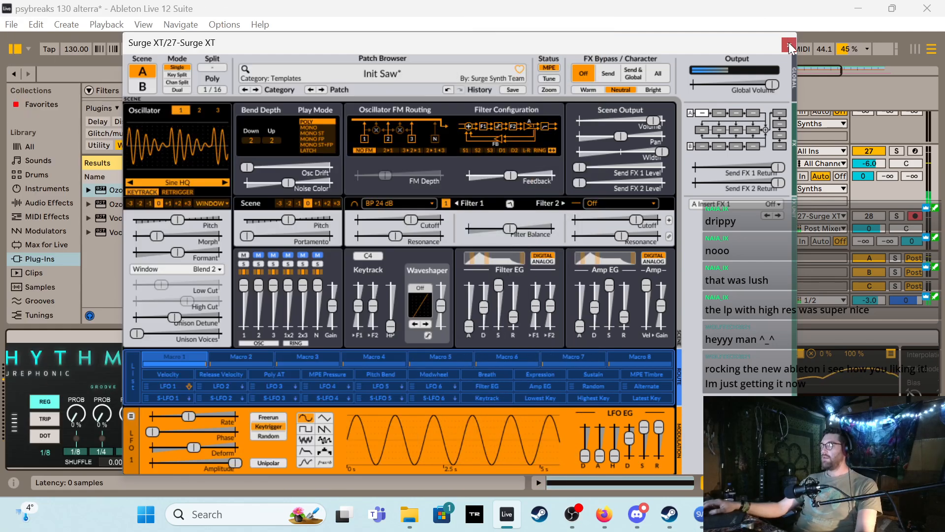
{"action": "left_click", "coordinate": [787, 46]}
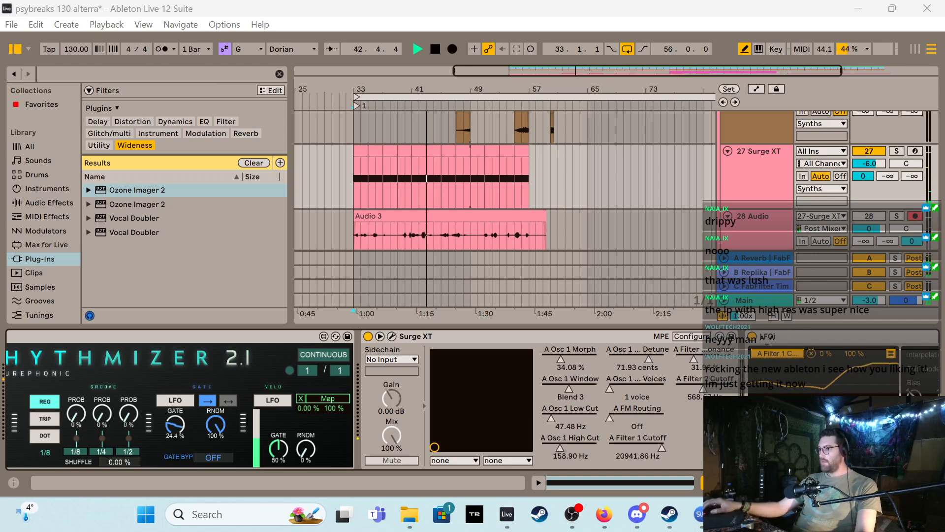
Set Rhythmizer to random direction with 18 steps and its first groove slot to 1/32 at 8% probability
{"action": "scroll", "coordinate": [532, 404], "scroll_direction": "left", "scroll_amount": 3}
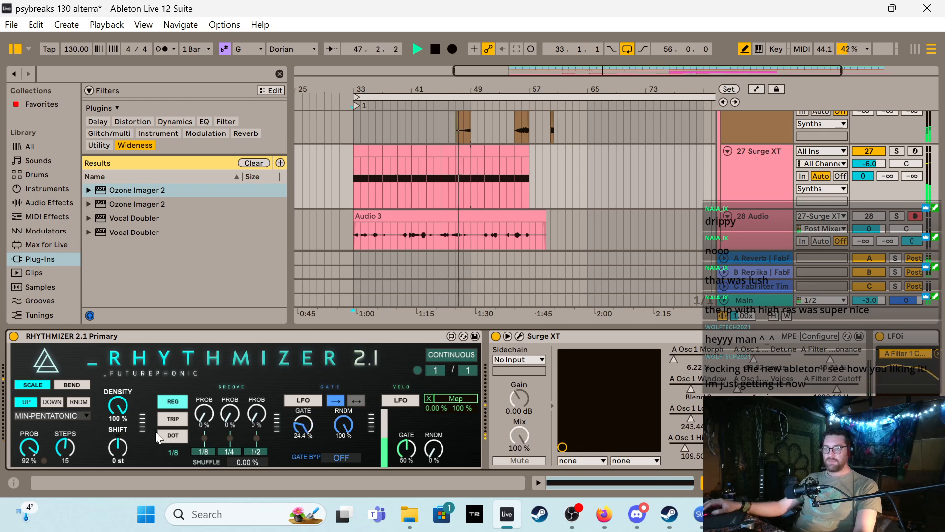
{"action": "left_click", "coordinate": [84, 403]}
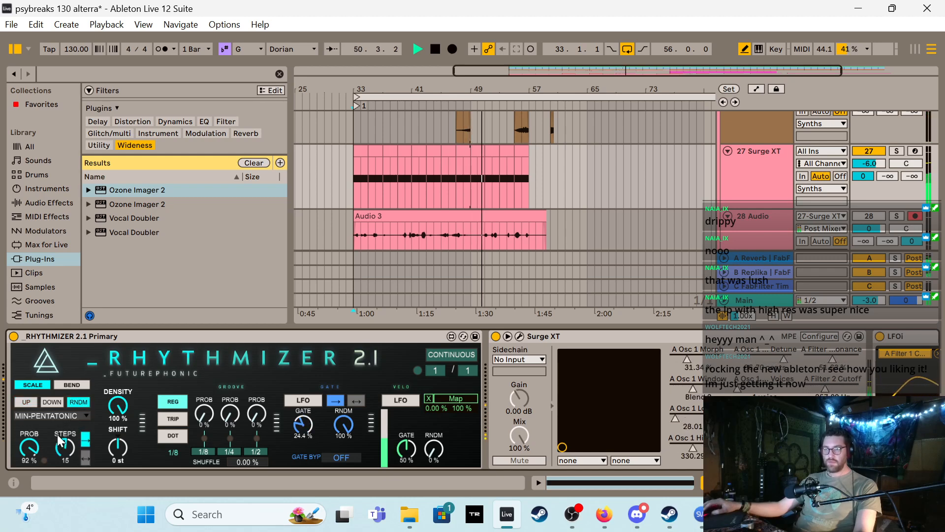
{"action": "left_click_drag", "start_coordinate": [67, 451], "coordinate": [67, 442]}
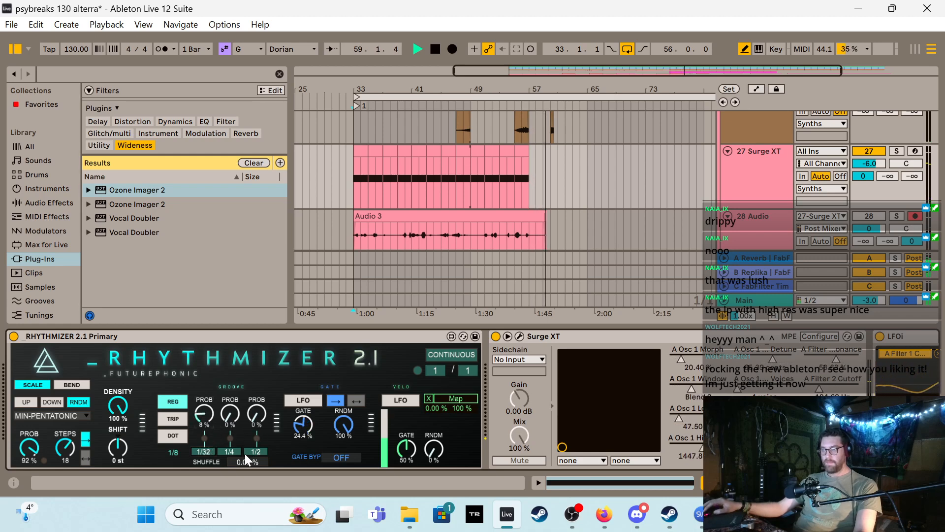
Set Rhythmizer's second groove slot to 1/16 with 26% probability
{"action": "left_click_drag", "start_coordinate": [236, 450], "coordinate": [236, 459]}
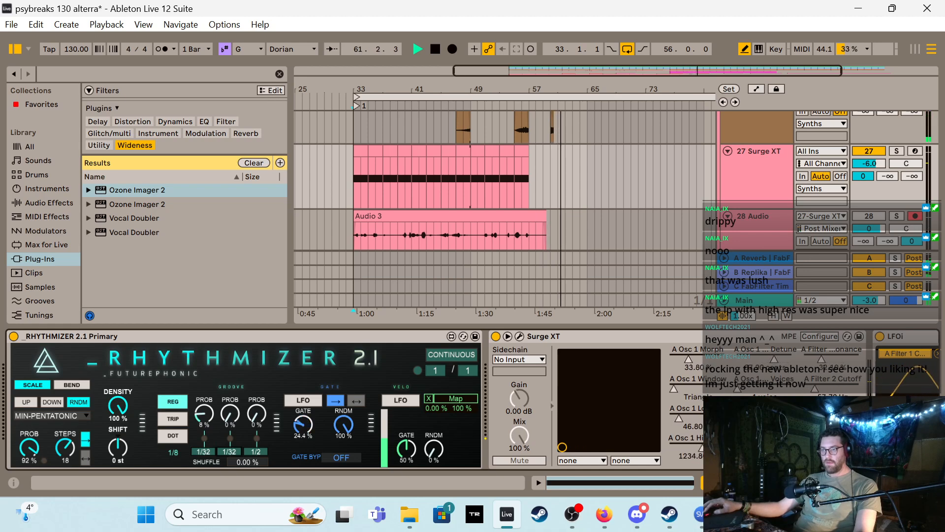
{"action": "left_click_drag", "start_coordinate": [235, 449], "coordinate": [229, 404]}
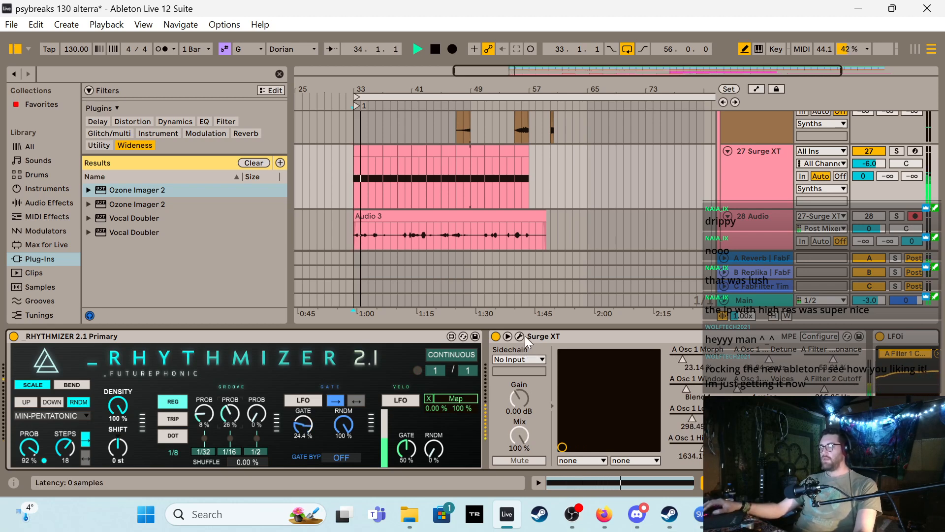
Set Rhythmizer's scale to Dorian with 21 steps and briefly play the result
{"action": "left_click", "coordinate": [59, 414]}
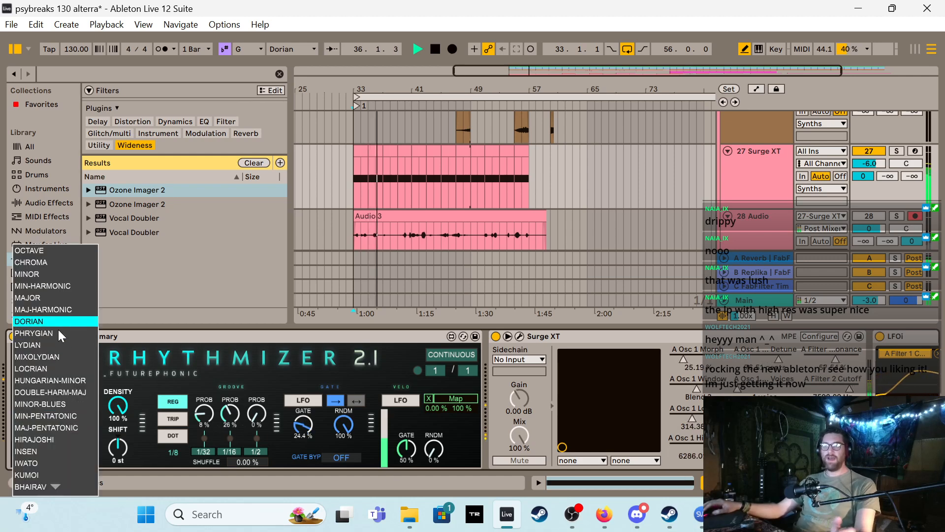
{"action": "left_click", "coordinate": [148, 323]}
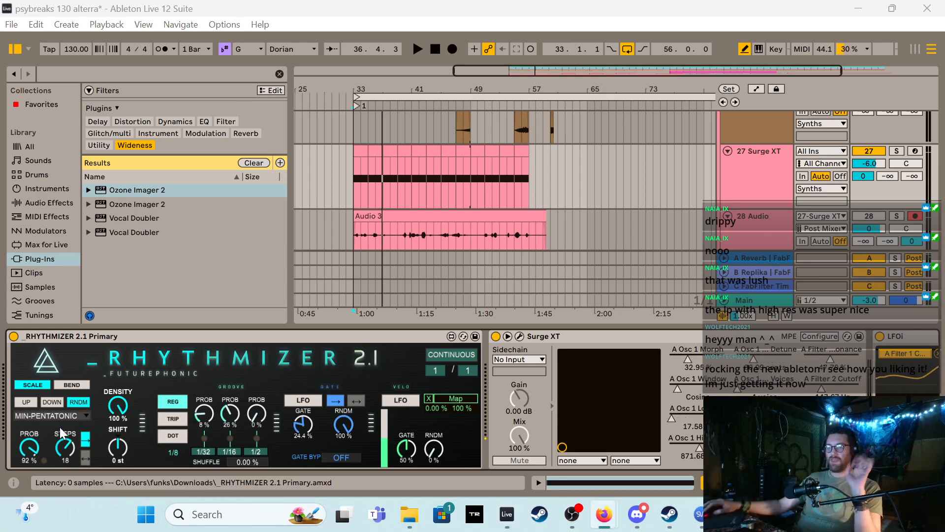
{"action": "left_click", "coordinate": [51, 412]}
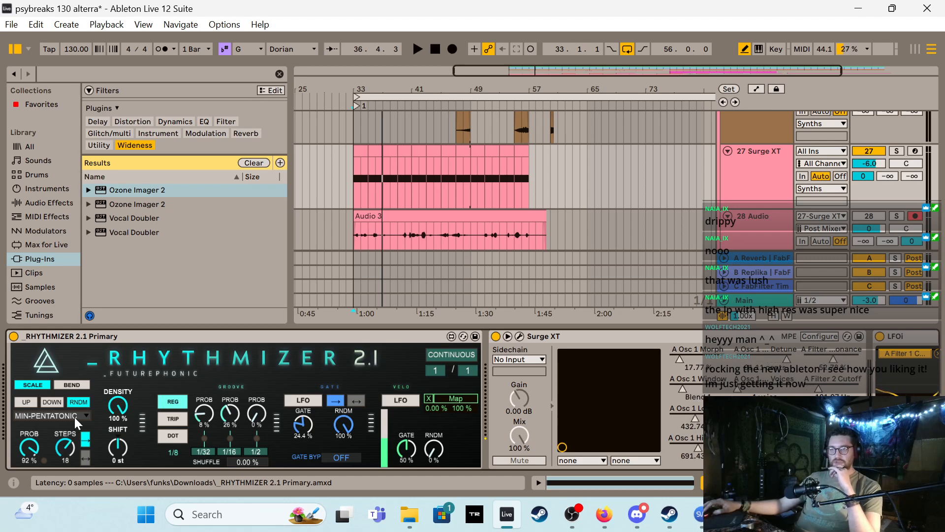
{"action": "left_click", "coordinate": [75, 417]}
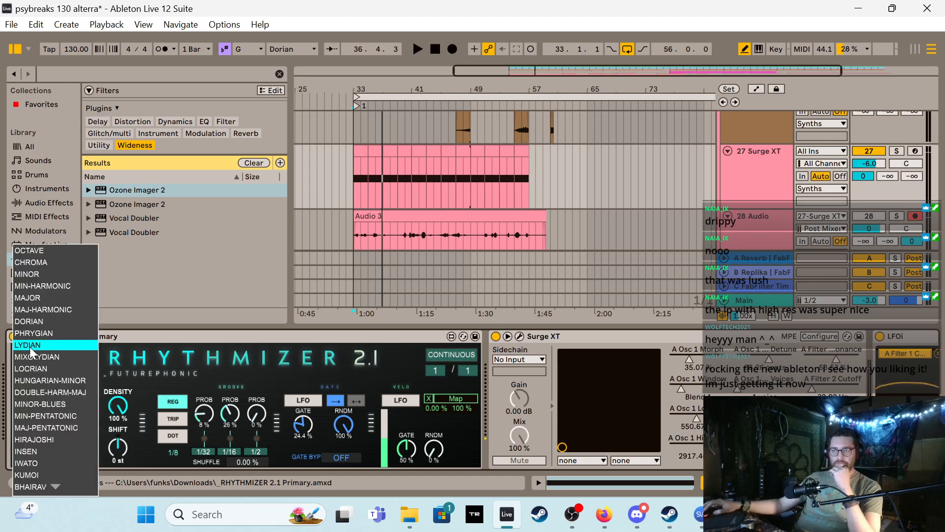
{"action": "left_click", "coordinate": [32, 321]}
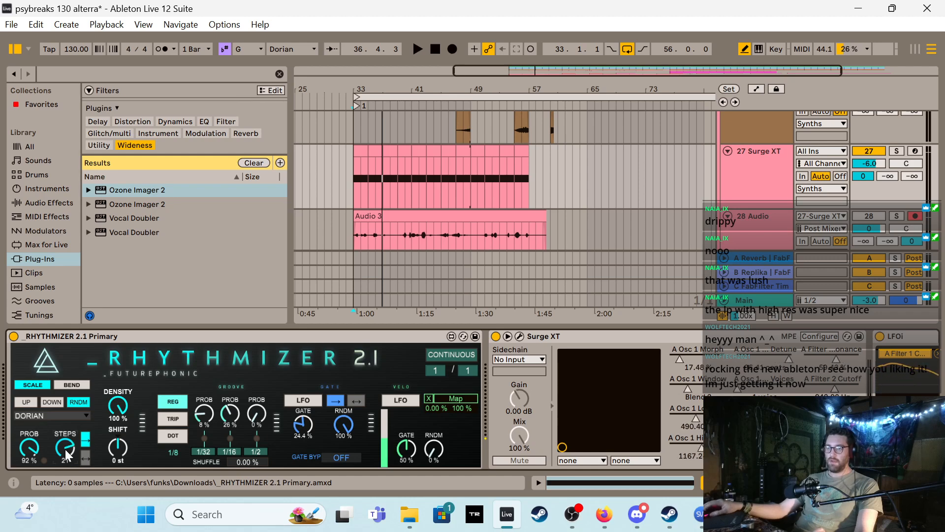
{"action": "key", "text": "space"}
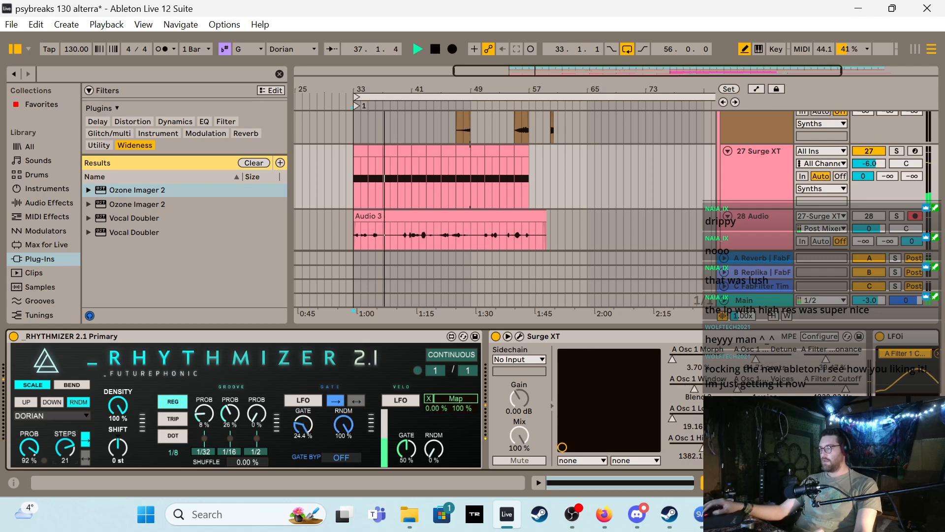
{"action": "key", "text": "space"}
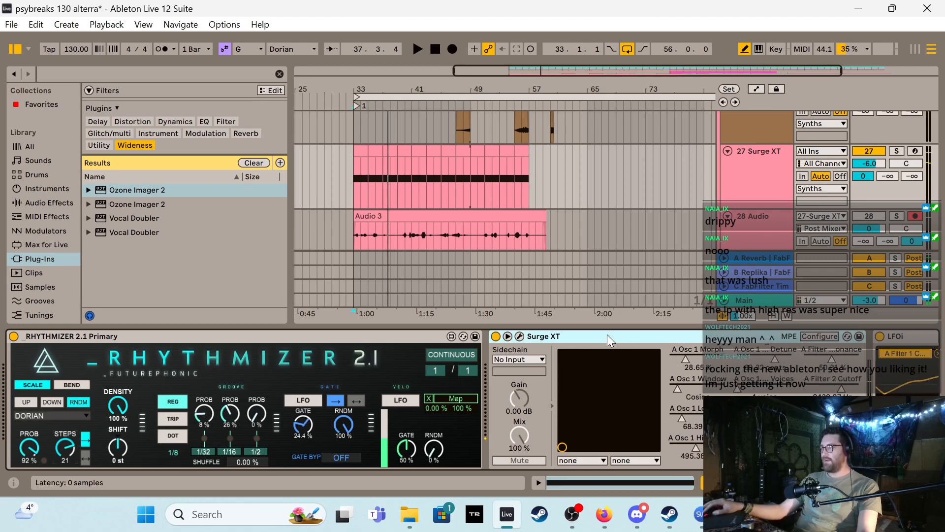
Delete Surge XT and all the LFOi modulators following it from track 27's device chain
{"action": "scroll", "coordinate": [611, 340], "scroll_direction": "right", "scroll_amount": 5}
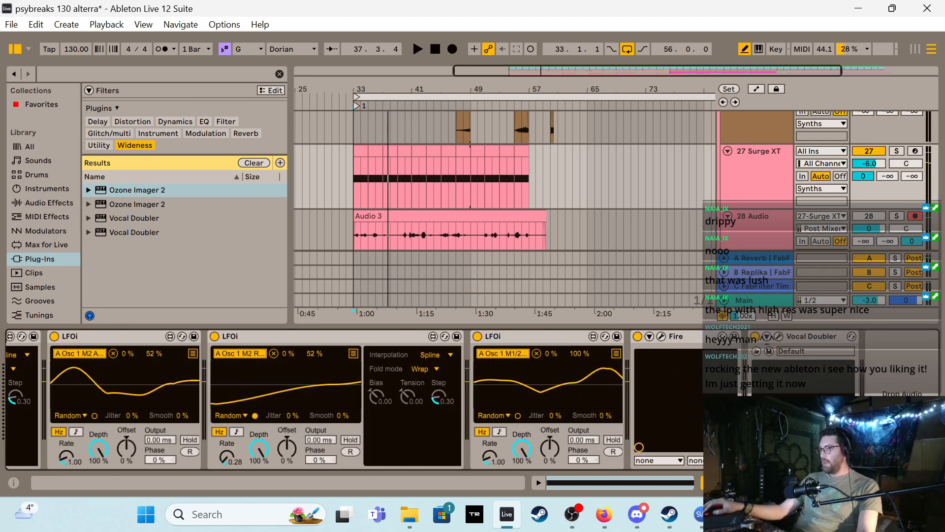
{"action": "left_click", "coordinate": [561, 331], "text": "shift"}
{"action": "key", "text": "Delete"}
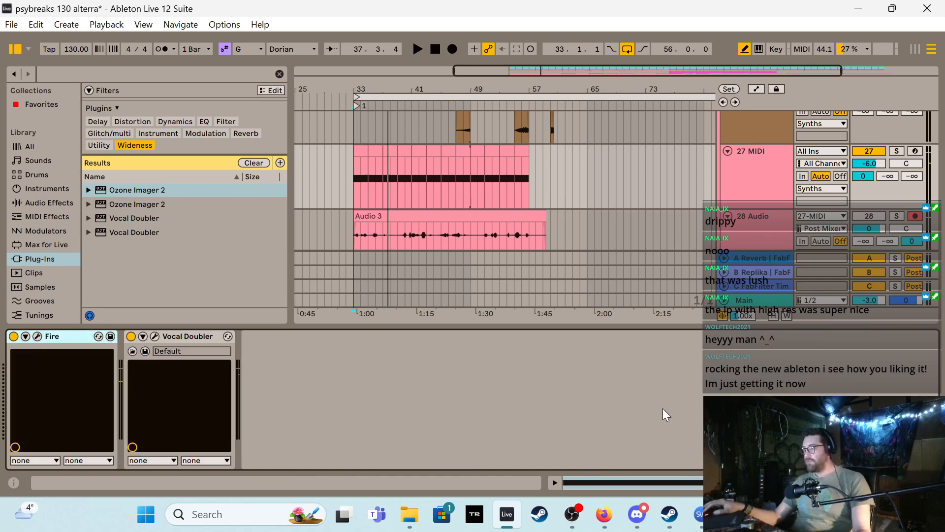
Filter the plug-ins to instruments and load Vital onto track 27
{"action": "scroll", "coordinate": [355, 399], "scroll_direction": "up", "scroll_amount": 5}
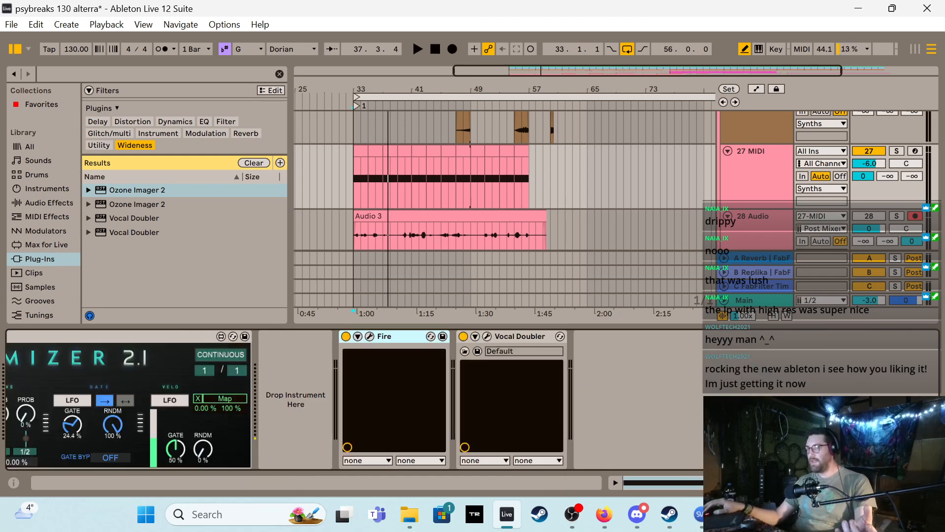
{"action": "left_click", "coordinate": [143, 145]}
{"action": "left_click", "coordinate": [158, 134]}
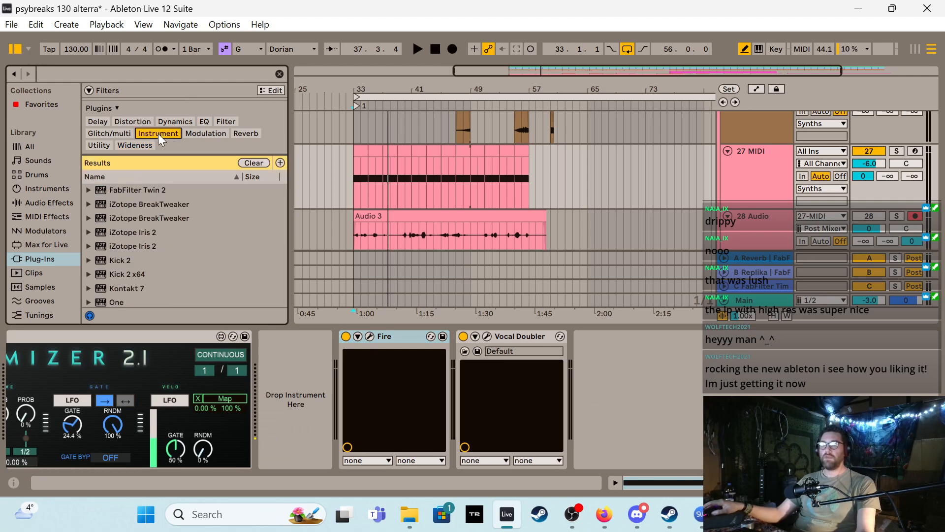
{"action": "scroll", "coordinate": [150, 242], "scroll_direction": "down", "scroll_amount": 4}
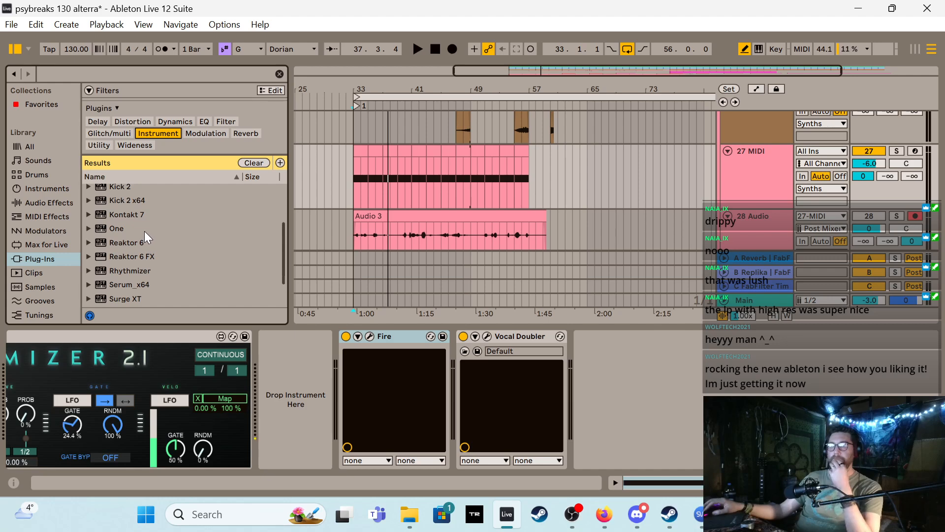
{"action": "scroll", "coordinate": [145, 241], "scroll_direction": "down", "scroll_amount": 3}
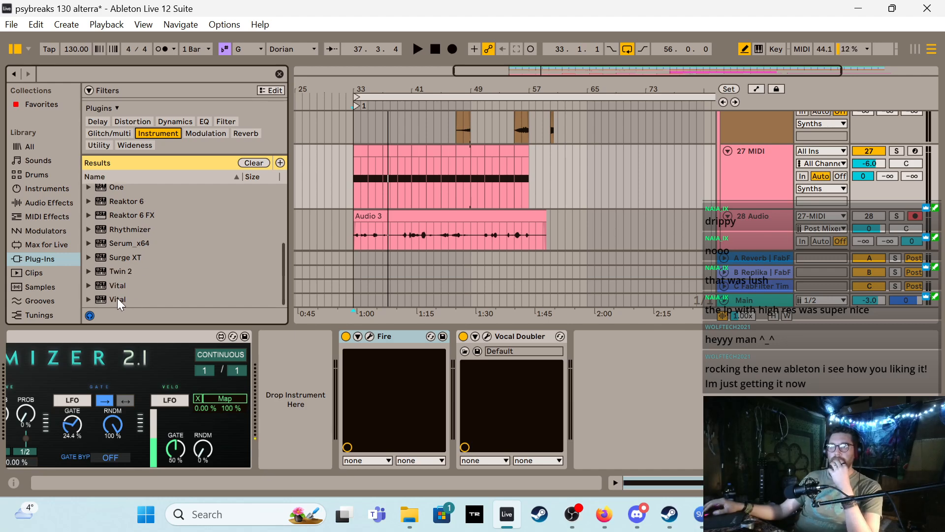
{"action": "double_click", "coordinate": [116, 298]}
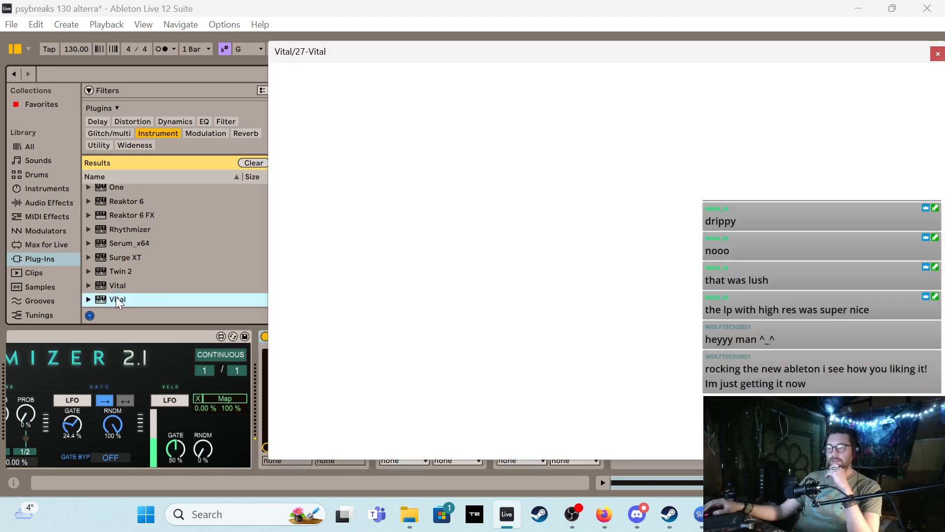
Audition Vital's Init Preset with the Rhythmizer pattern, then stop and close the synth window
{"action": "key", "text": "space"}
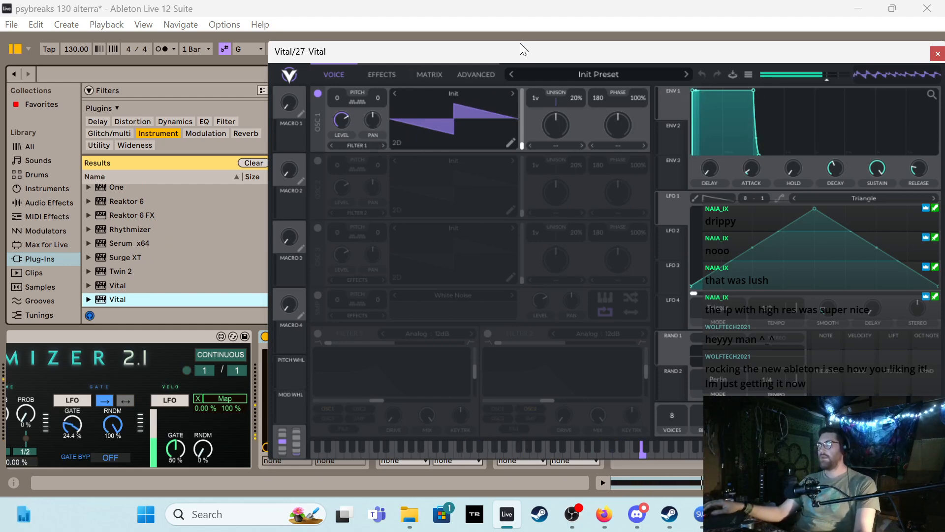
{"action": "left_click_drag", "start_coordinate": [520, 42], "coordinate": [371, 41]}
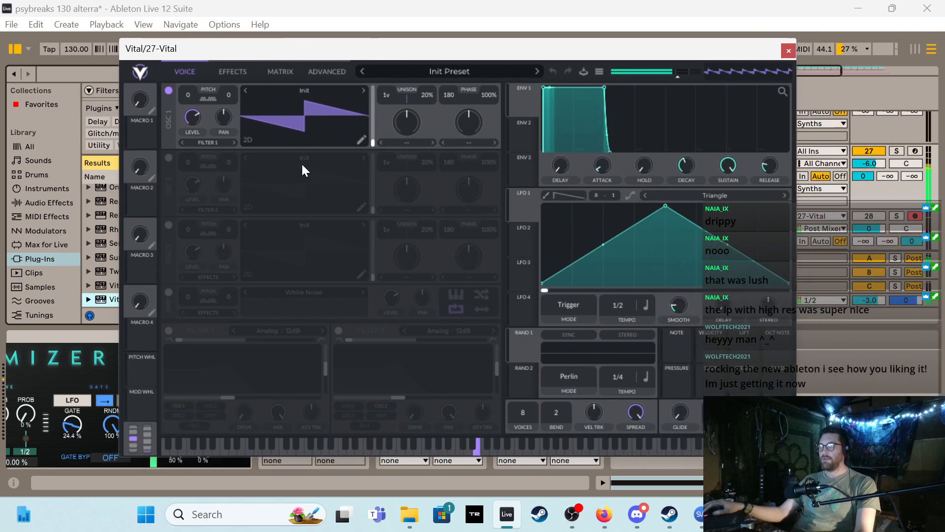
{"action": "left_click", "coordinate": [788, 51]}
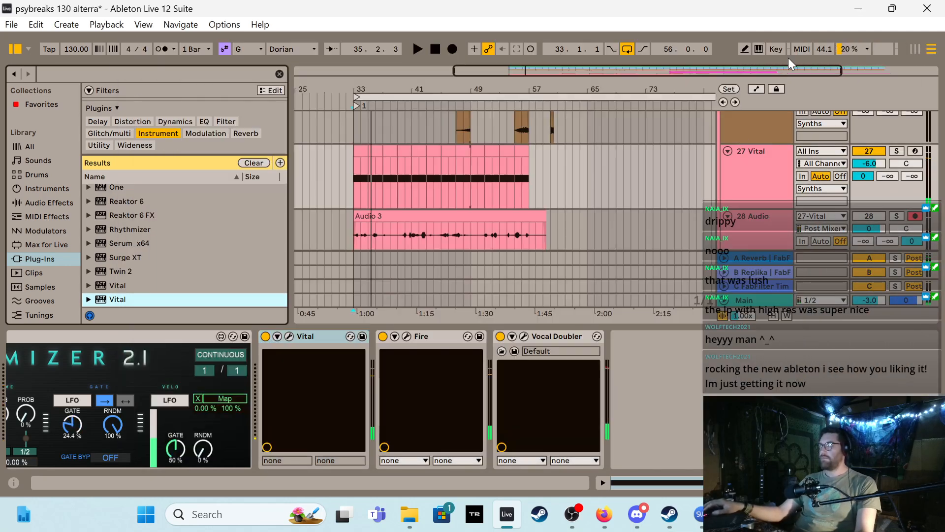
Change Rhythmizer's scale to Minor
{"action": "scroll", "coordinate": [424, 400], "scroll_direction": "left", "scroll_amount": 5}
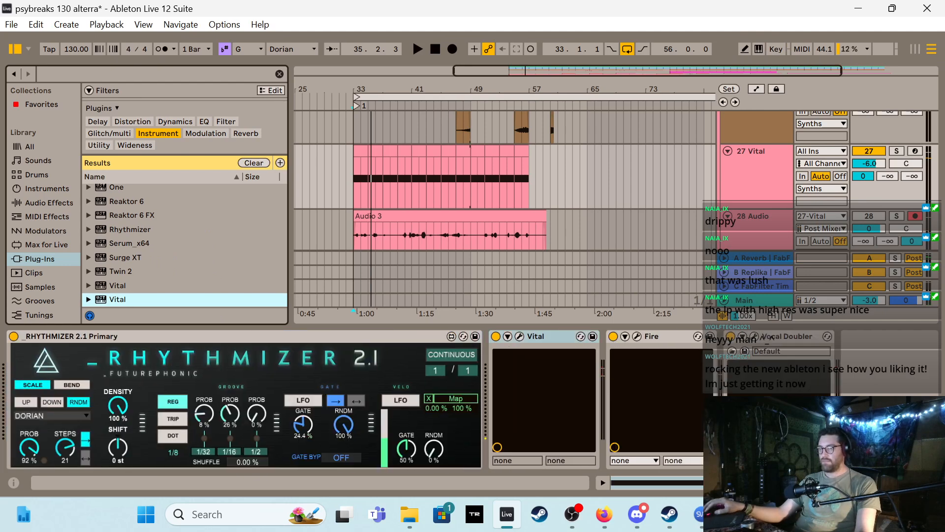
{"action": "left_click", "coordinate": [58, 416]}
{"action": "left_click", "coordinate": [59, 415]}
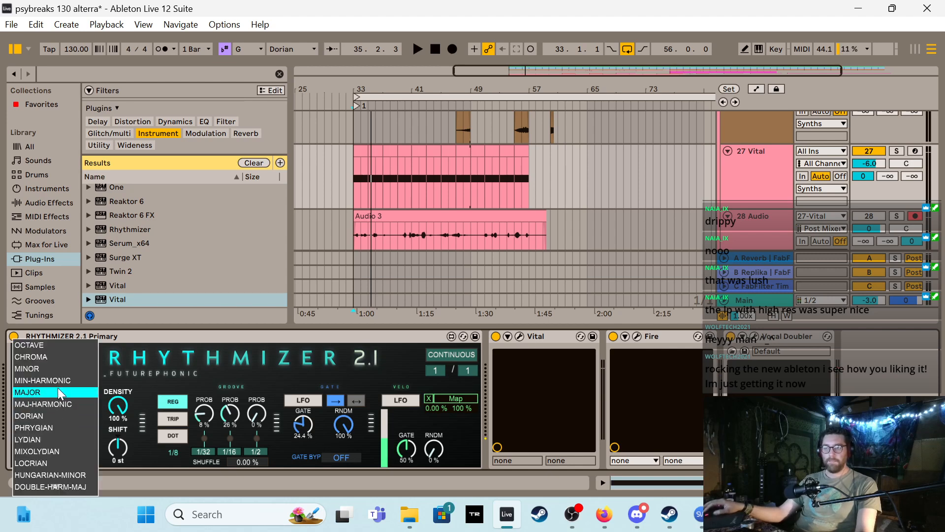
{"action": "left_click", "coordinate": [66, 367]}
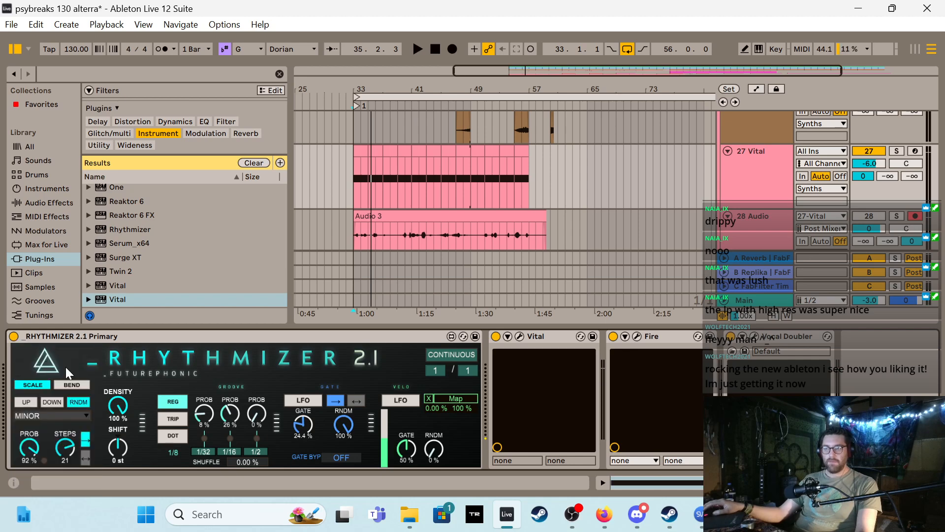
Try the Hirajoshi, Insen and Iwato scales in Rhythmizer, auditioning the pattern before stopping playback
{"action": "left_click", "coordinate": [72, 416]}
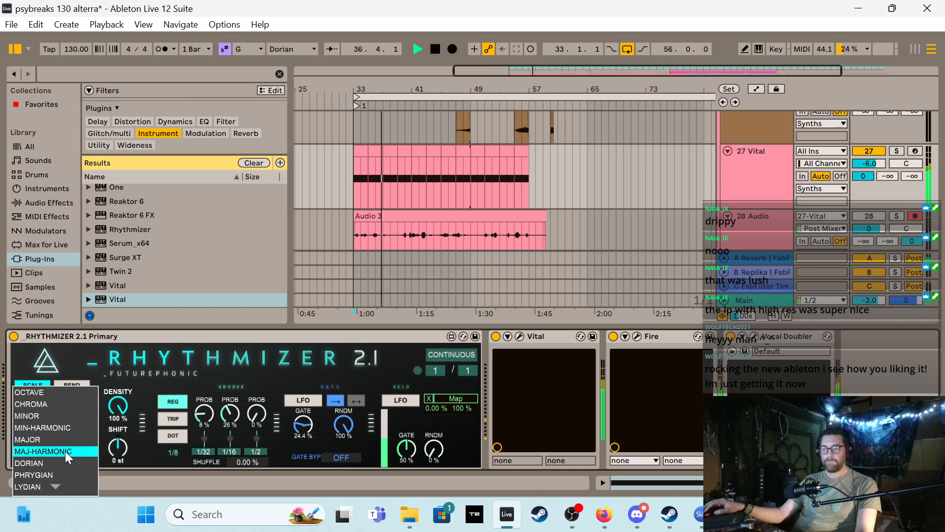
{"action": "left_click", "coordinate": [85, 344]}
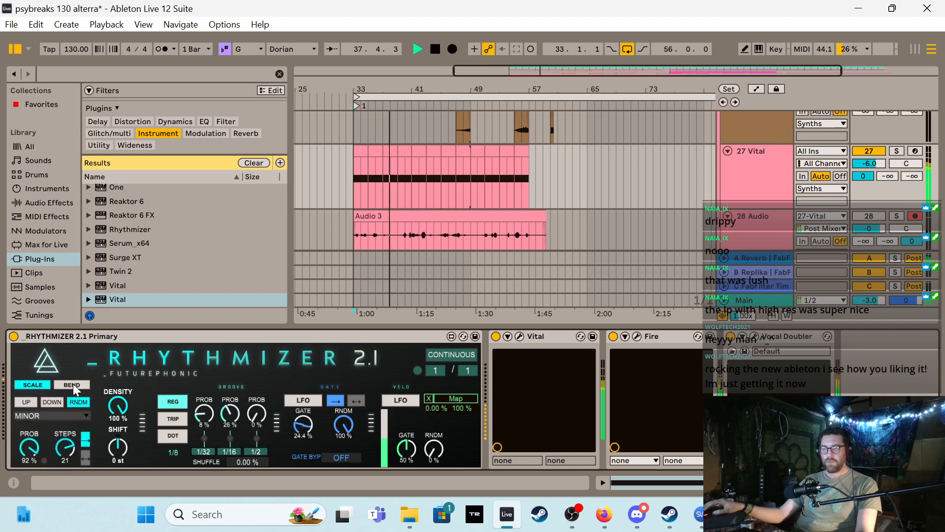
{"action": "left_click", "coordinate": [66, 414]}
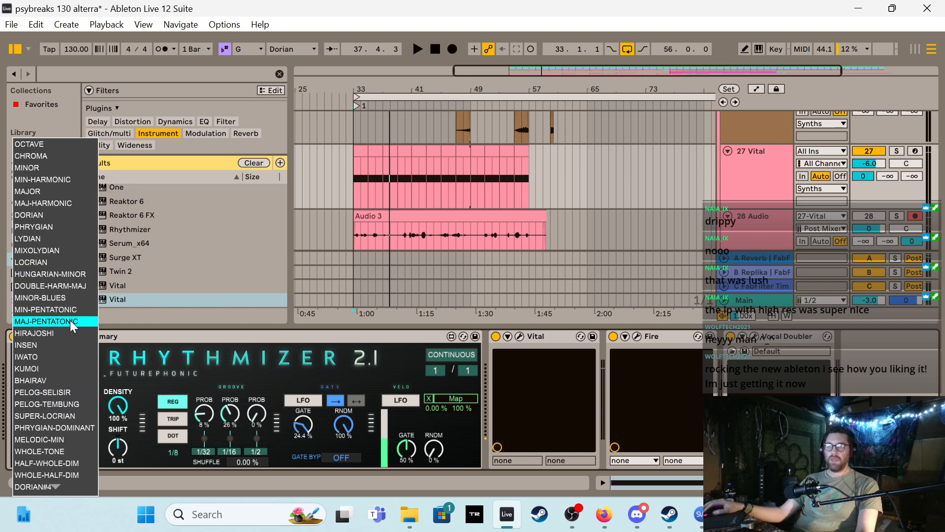
{"action": "left_click", "coordinate": [43, 333]}
{"action": "key", "text": "space"}
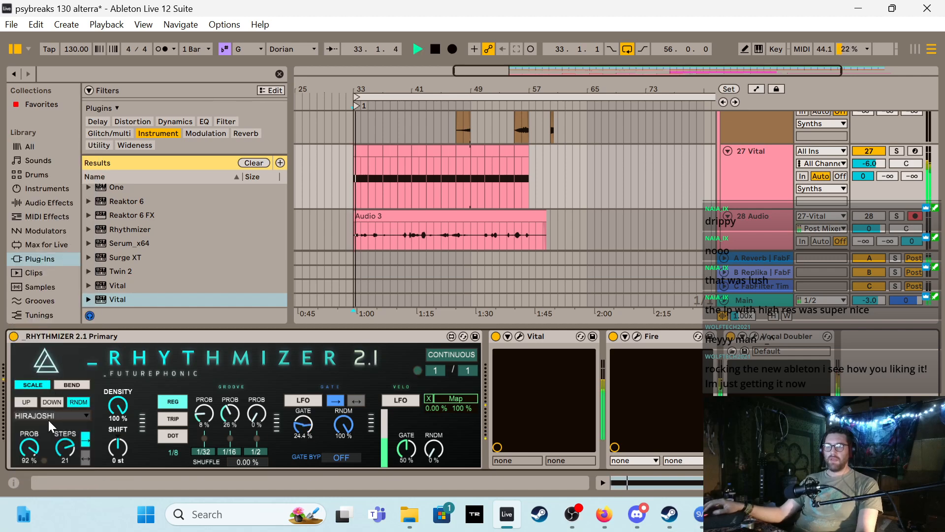
{"action": "left_click", "coordinate": [51, 416]}
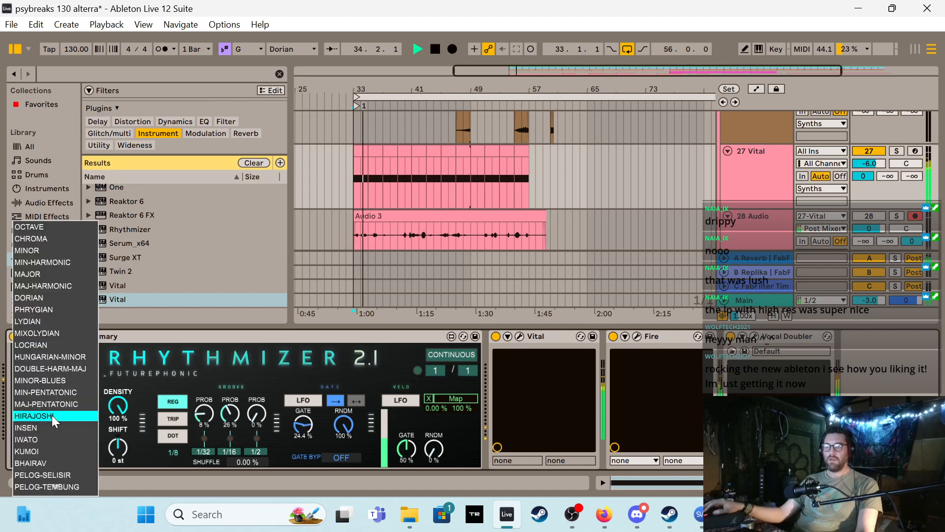
{"action": "left_click", "coordinate": [43, 425]}
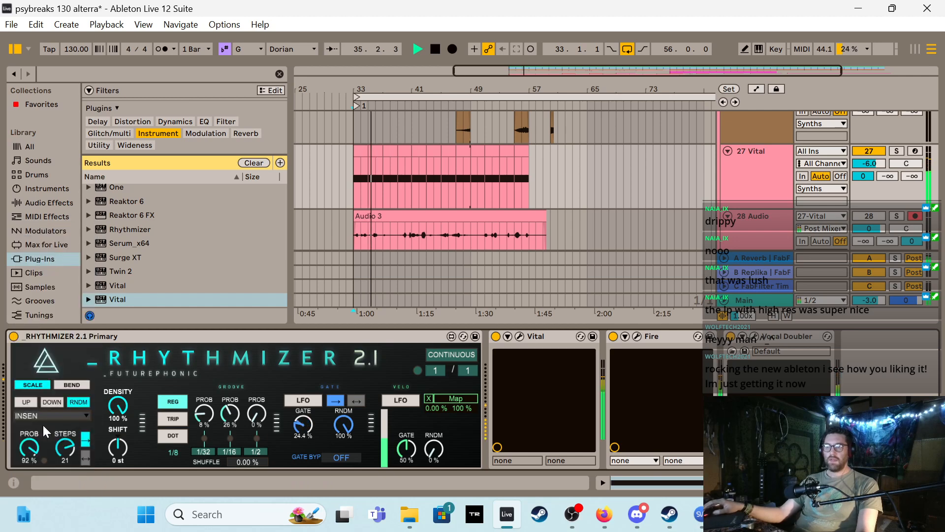
{"action": "left_click", "coordinate": [46, 416]}
{"action": "left_click", "coordinate": [40, 424]}
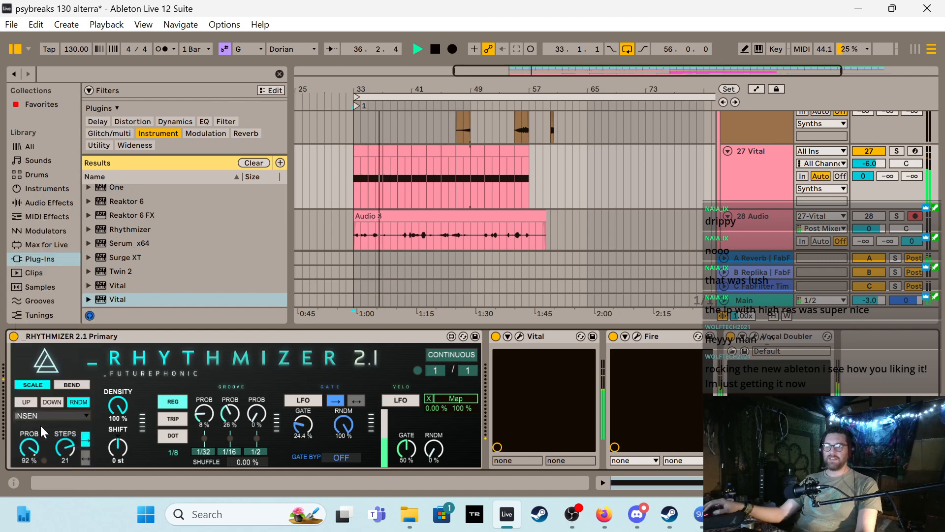
{"action": "key", "text": "space"}
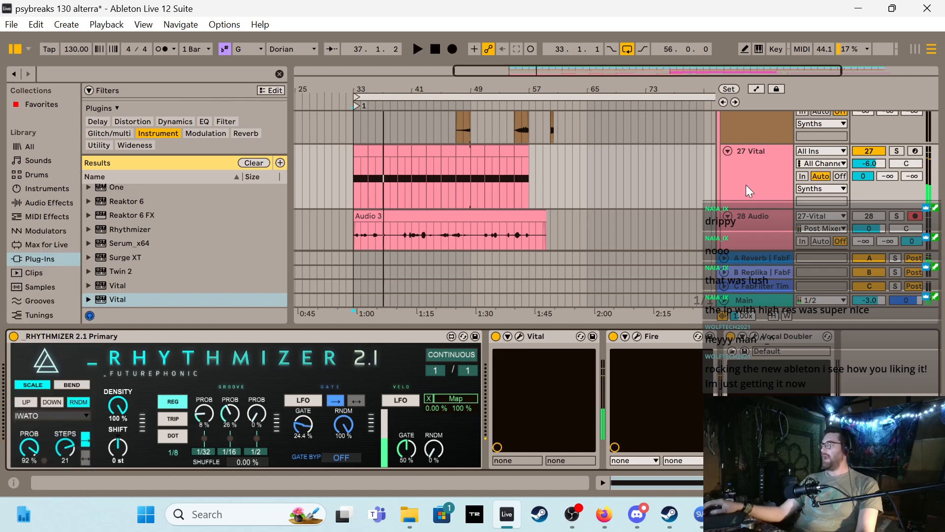
Lower track 27's volume to -10.5 dB and restart playback
{"action": "scroll", "coordinate": [824, 211], "scroll_direction": "down", "scroll_amount": 1}
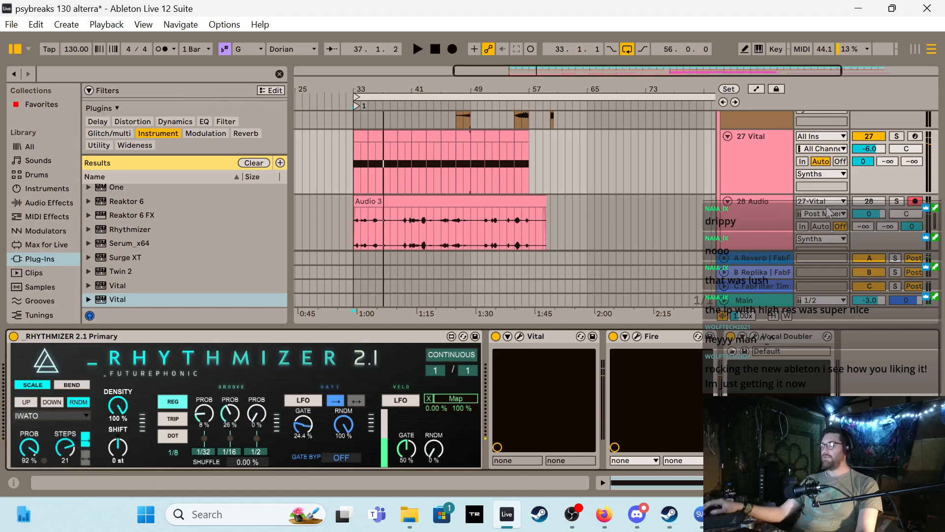
{"action": "left_click_drag", "start_coordinate": [878, 154], "coordinate": [878, 170]}
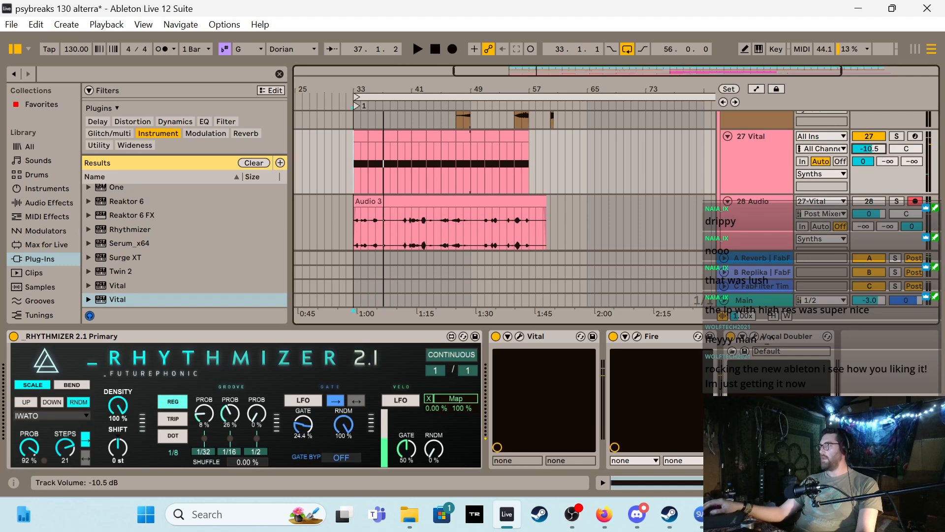
{"action": "key", "text": "space"}
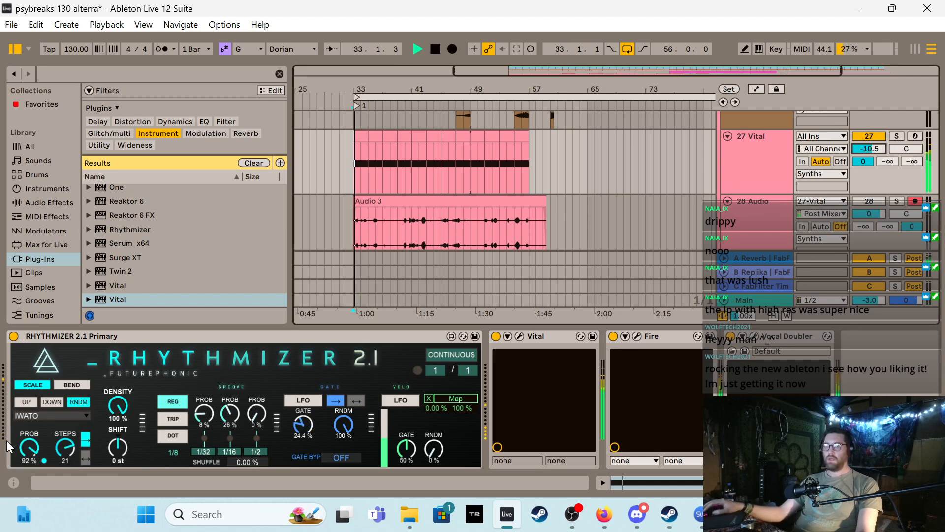
Audition Rhythmizer with the Bhairav, Mixolydian and Dorian scales, and stop playback
{"action": "left_click", "coordinate": [56, 416]}
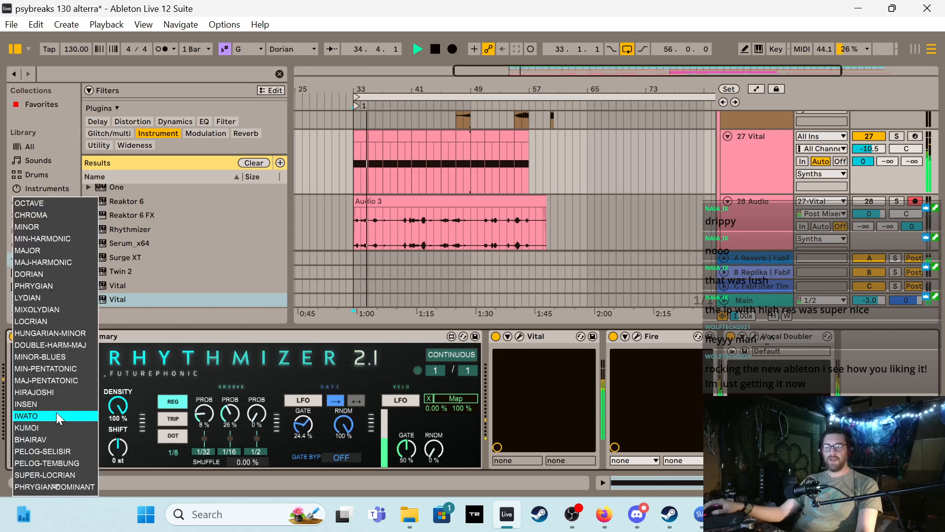
{"action": "left_click", "coordinate": [48, 436]}
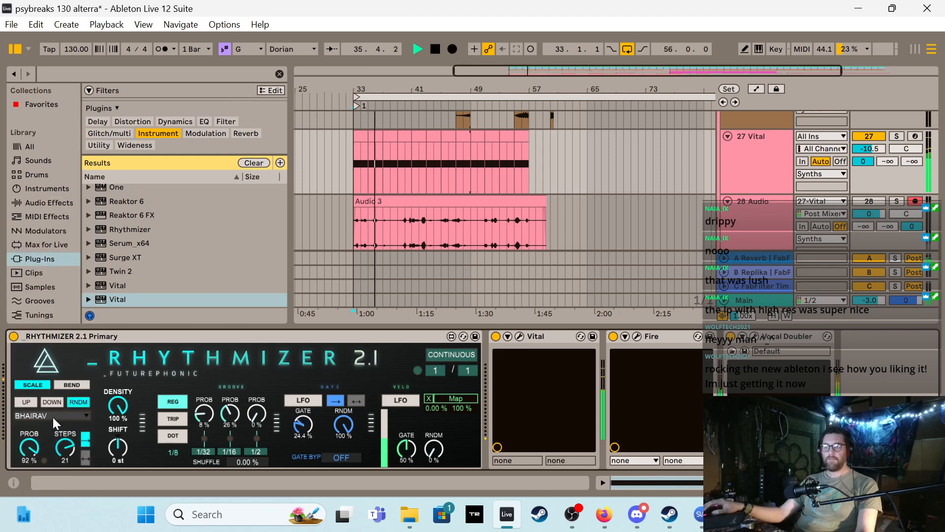
{"action": "left_click", "coordinate": [56, 415]}
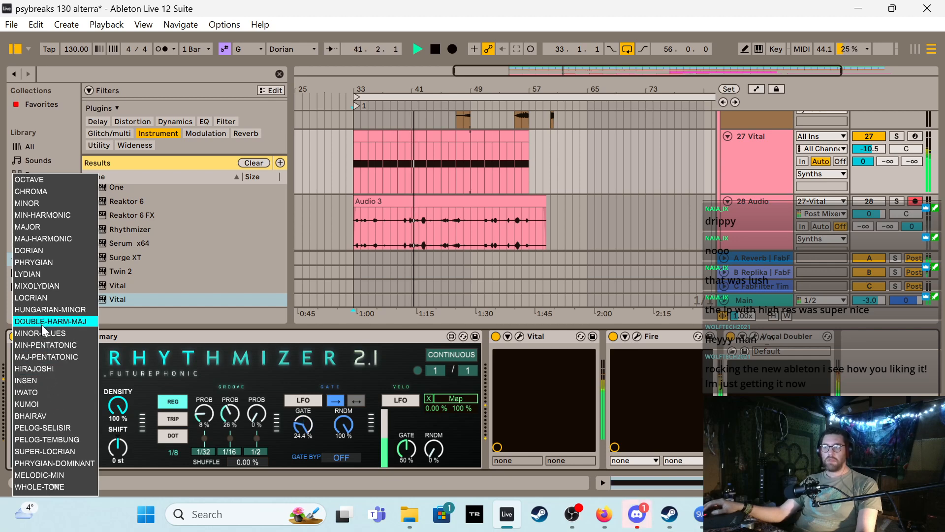
{"action": "left_click", "coordinate": [45, 286]}
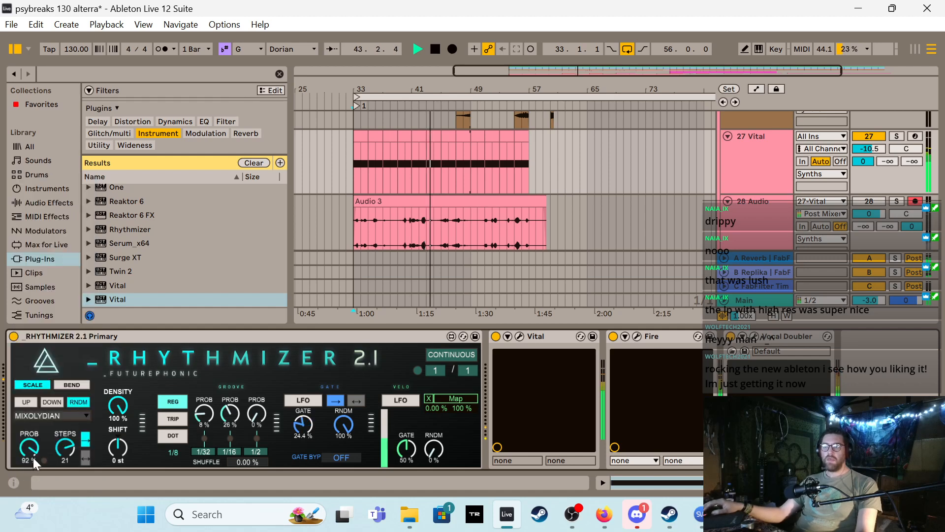
{"action": "left_click", "coordinate": [41, 416]}
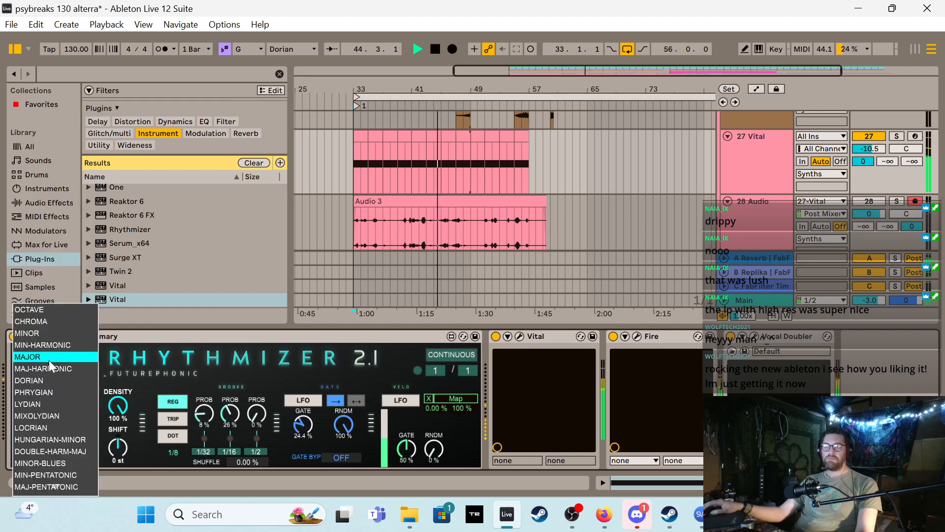
{"action": "left_click", "coordinate": [40, 381]}
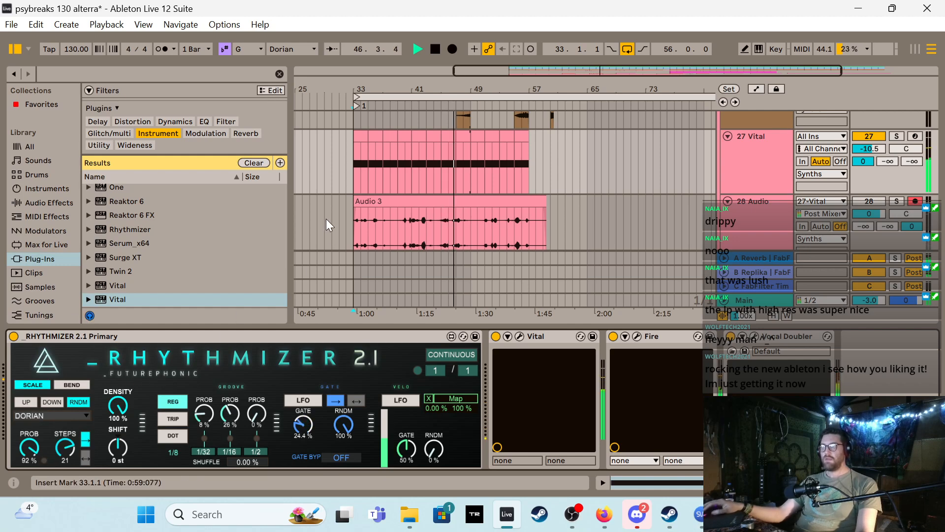
{"action": "key", "text": "space"}
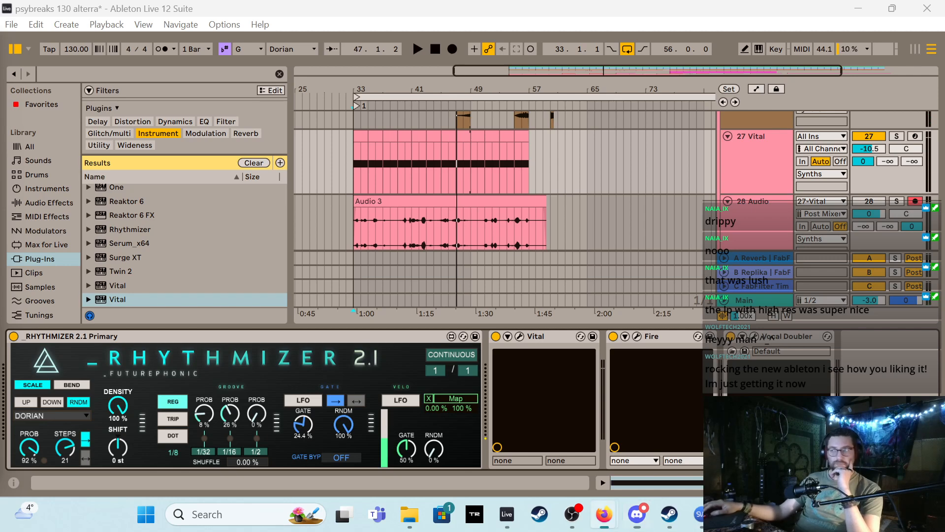
Open Vital's window and loop playback over track 27's clips from bar 33 to bar 57
{"action": "left_click", "coordinate": [518, 336]}
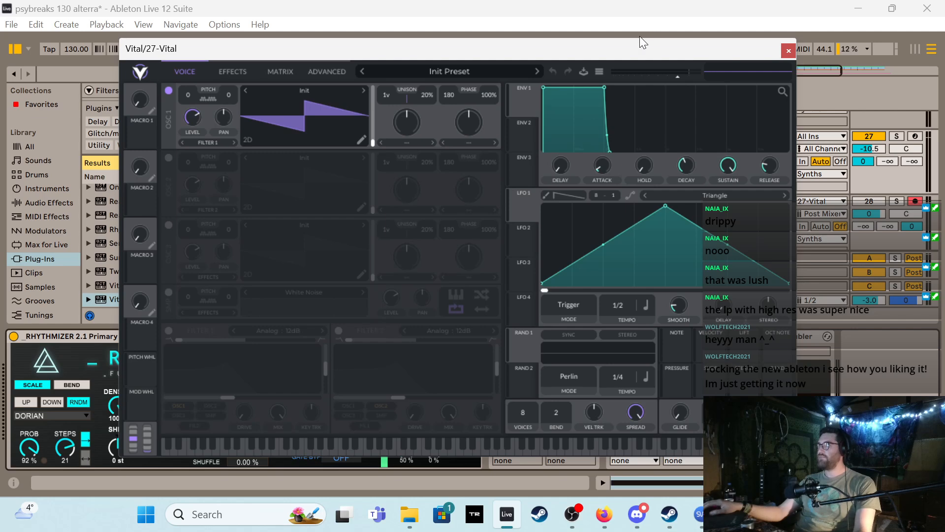
{"action": "left_click_drag", "start_coordinate": [642, 42], "coordinate": [611, 293]}
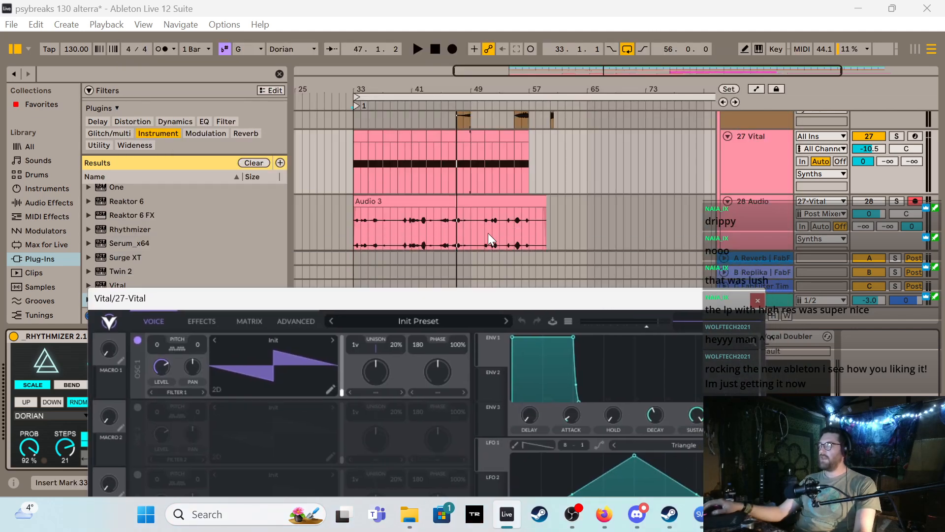
{"action": "left_click", "coordinate": [357, 137]}
{"action": "left_click", "coordinate": [517, 143], "text": "shift"}
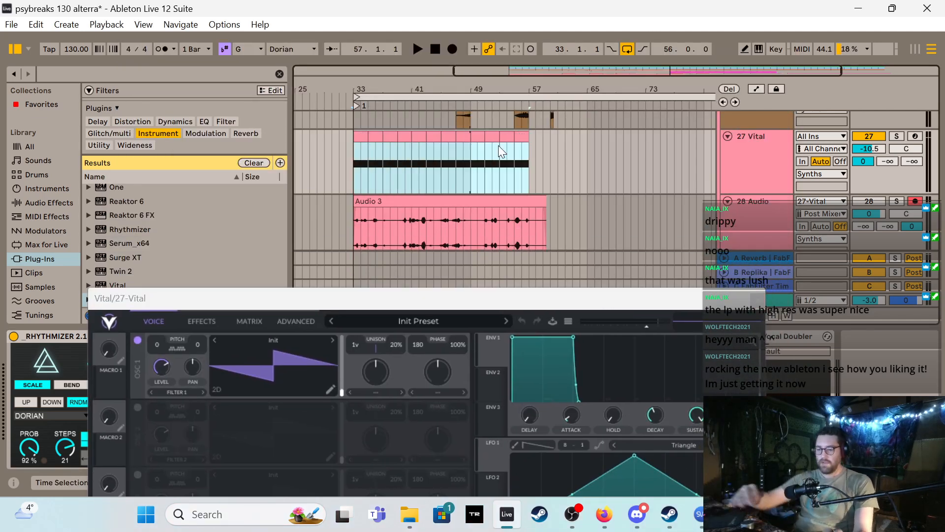
{"action": "key", "text": "ctrl+l"}
{"action": "key", "text": "space"}
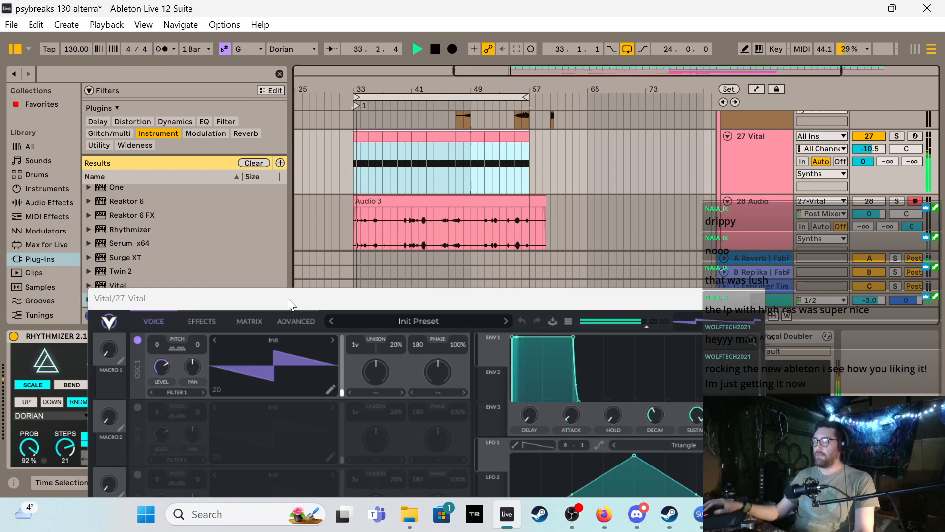
Audition the Glorkglunk wavetables Corpusbode Phaser and Creepy Solar on Vital's oscillator 1, settling on Granular Upgrade with a higher wavetable position
{"action": "left_click_drag", "start_coordinate": [253, 306], "coordinate": [255, 111]}
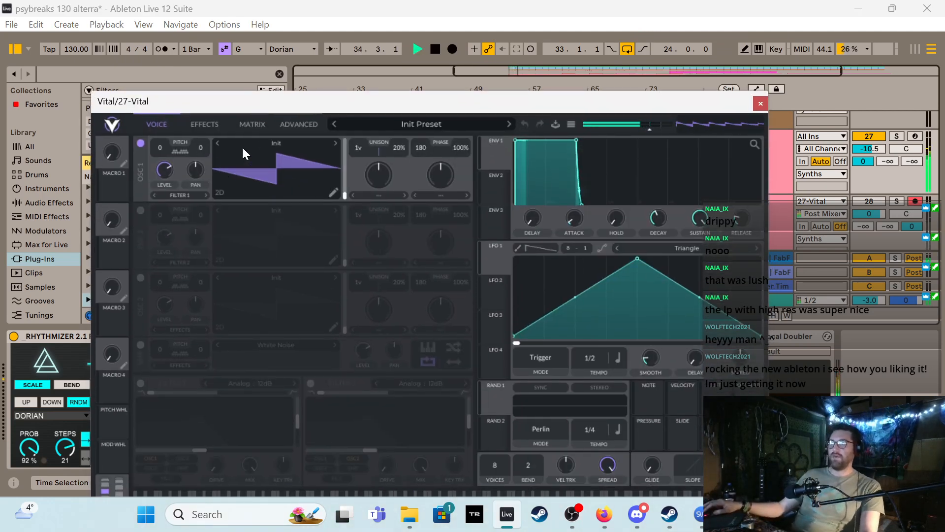
{"action": "left_click", "coordinate": [262, 137]}
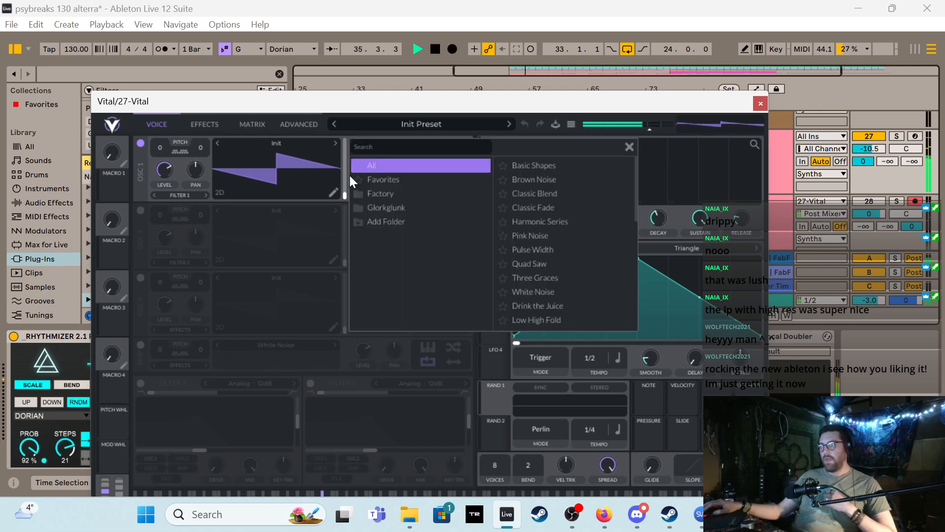
{"action": "left_click", "coordinate": [401, 207]}
{"action": "left_click", "coordinate": [551, 221]}
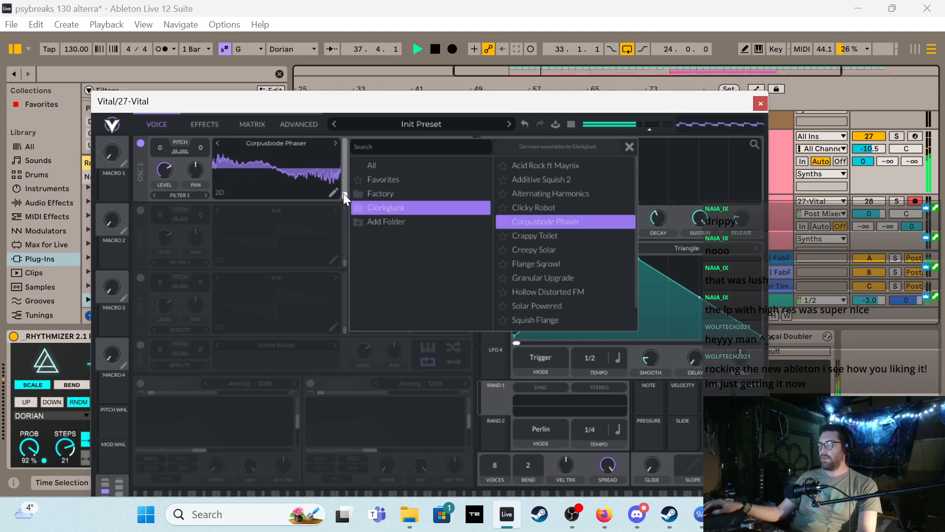
{"action": "left_click", "coordinate": [542, 247]}
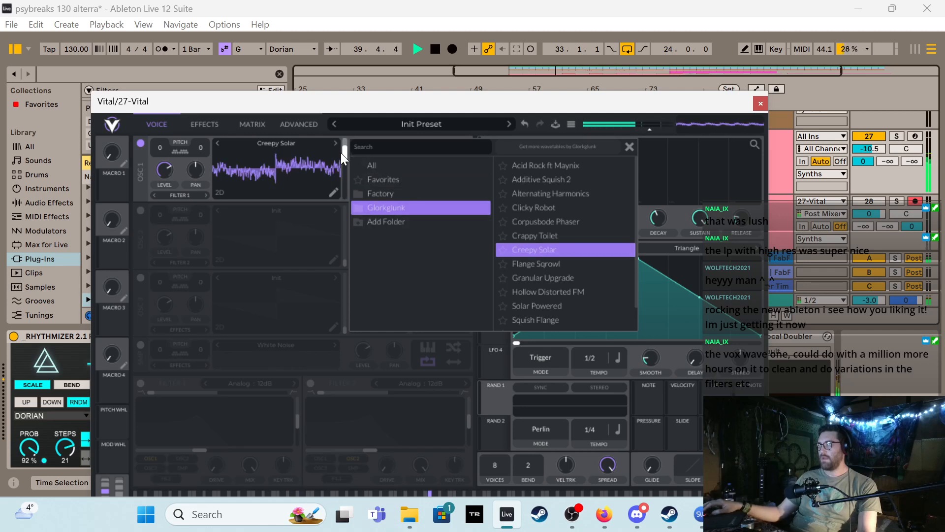
{"action": "left_click_drag", "start_coordinate": [341, 153], "coordinate": [348, 186]}
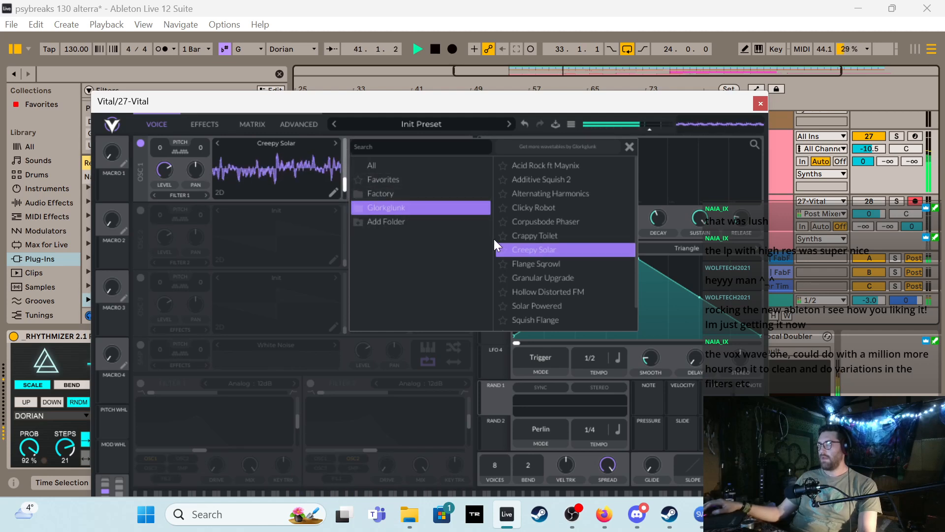
{"action": "left_click", "coordinate": [561, 278]}
{"action": "left_click_drag", "start_coordinate": [347, 181], "coordinate": [341, 162]}
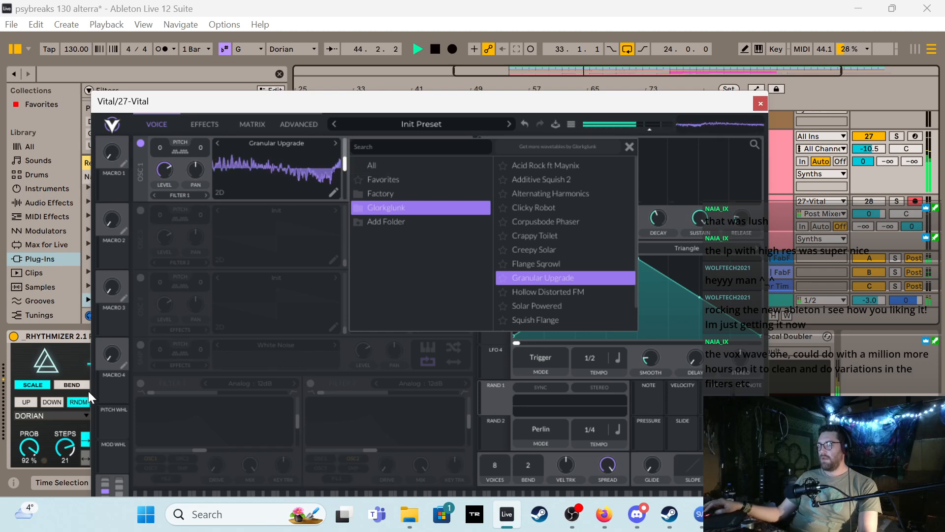
Change Rhythmizer's scale to Min-Pentatonic and set its steps to 20
{"action": "left_click", "coordinate": [67, 415]}
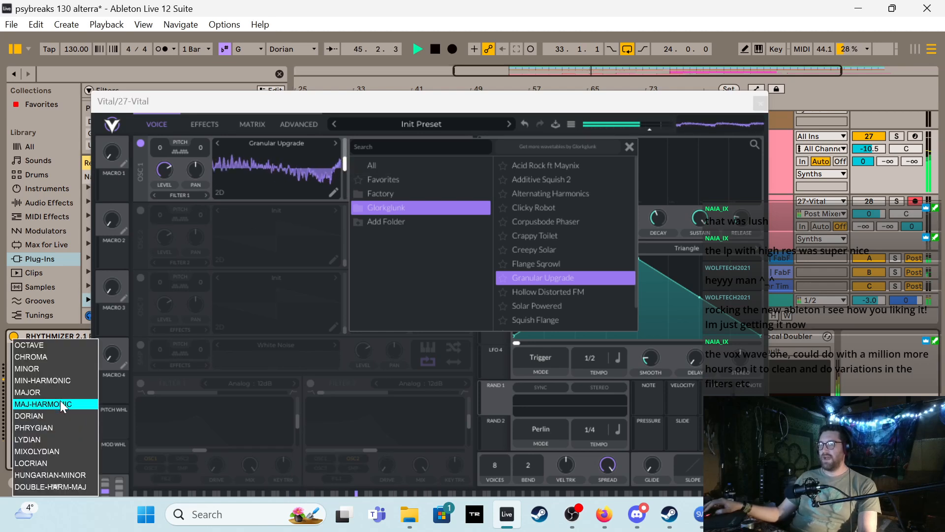
{"action": "scroll", "coordinate": [57, 399], "scroll_direction": "down", "scroll_amount": 3}
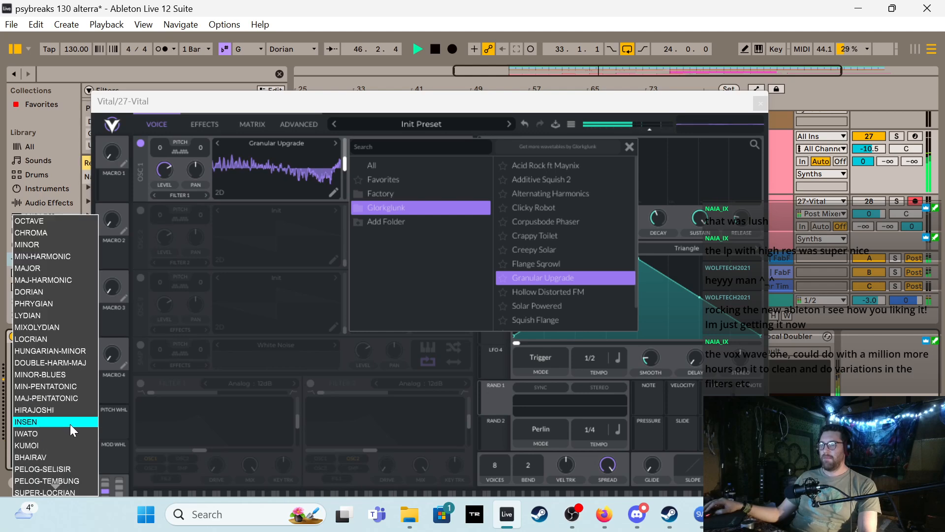
{"action": "left_click", "coordinate": [52, 385]}
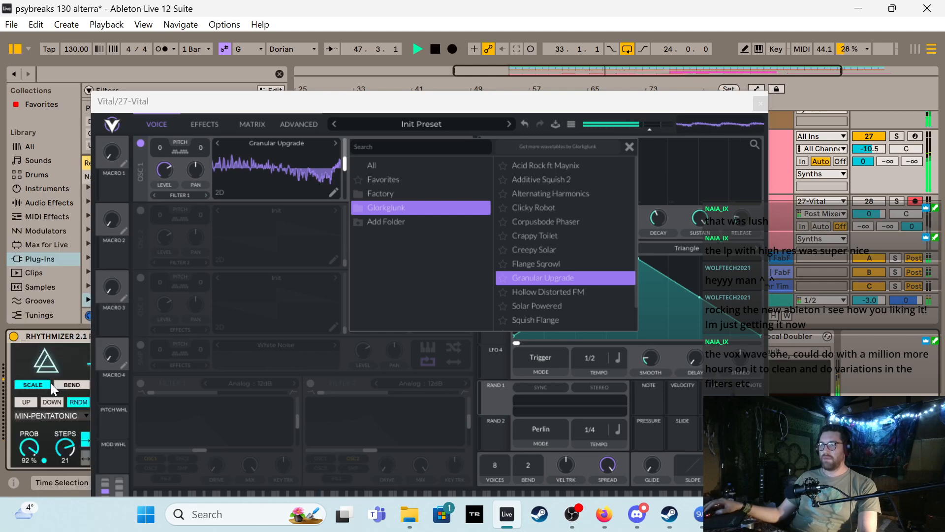
{"action": "left_click_drag", "start_coordinate": [65, 447], "coordinate": [65, 452]}
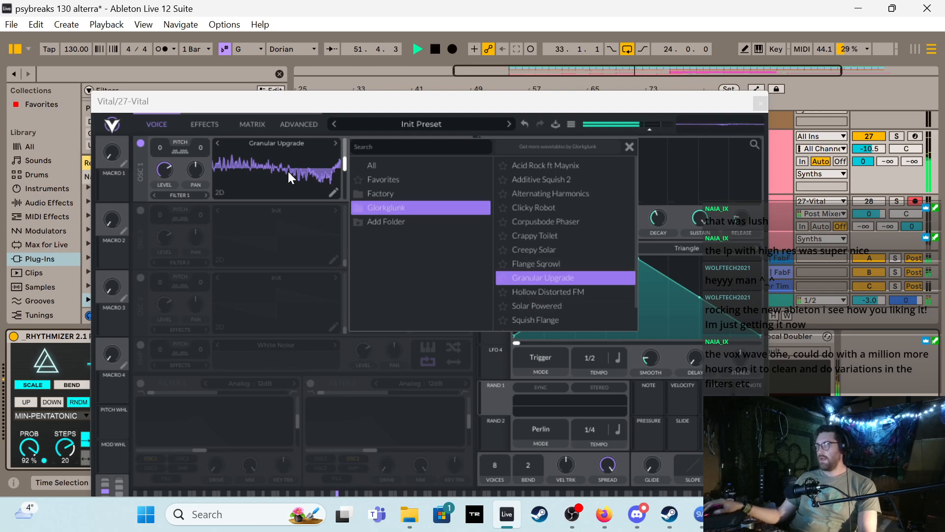
Lower oscillator 1's wavetable position slightly, stop playback, and close the wavetable browser and Vital's window
{"action": "mouse_move", "coordinate": [342, 165]}
{"action": "left_mouse_down"}
{"action": "mouse_move", "coordinate": [341, 196]}
{"action": "mouse_move", "coordinate": [339, 172]}
{"action": "left_mouse_up"}
{"action": "key", "text": "space"}
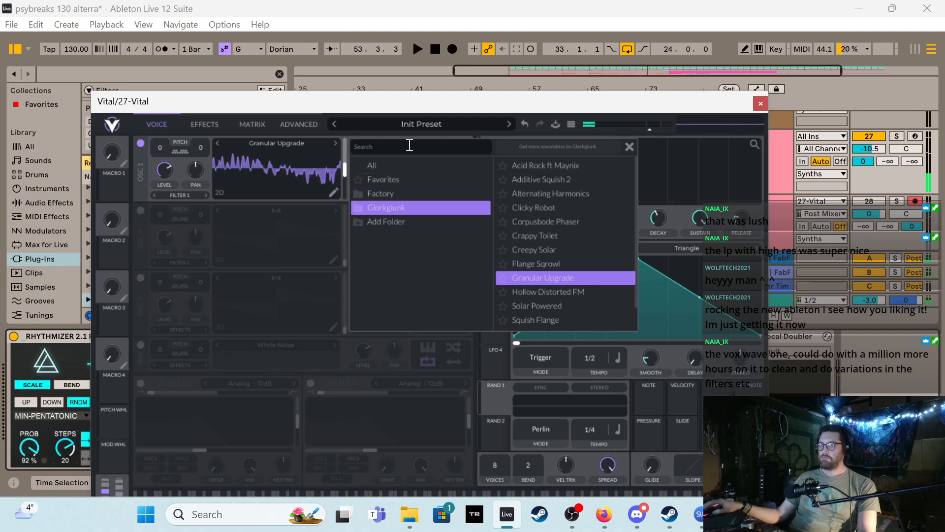
{"action": "left_click", "coordinate": [629, 147]}
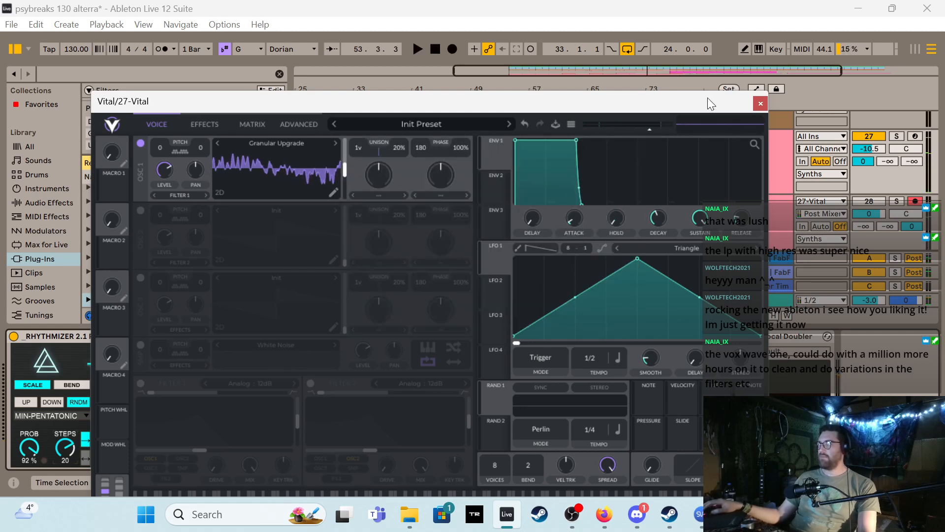
{"action": "left_click", "coordinate": [761, 104]}
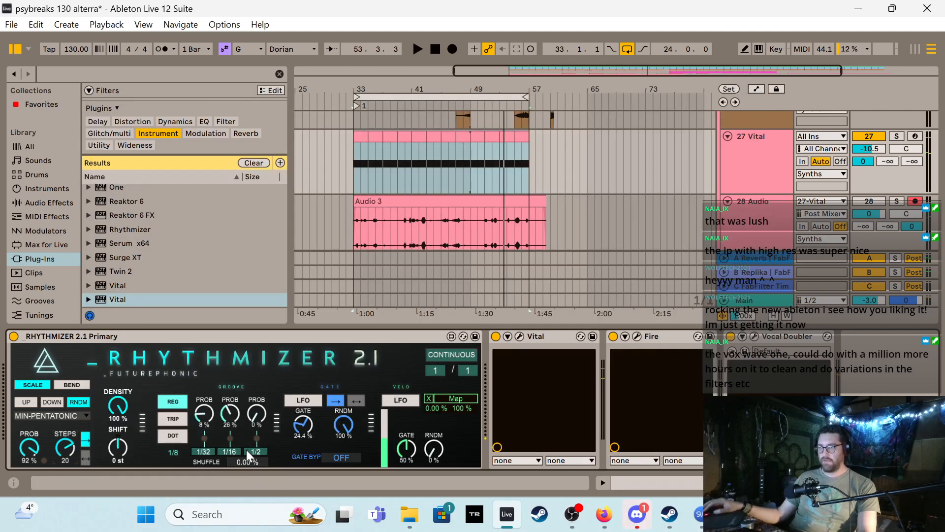
Set Rhythmizer's rate gate to 17.3% and its rate randomness to 82%, and start playback
{"action": "left_click_drag", "start_coordinate": [303, 426], "coordinate": [342, 438]}
{"action": "key", "text": "space"}
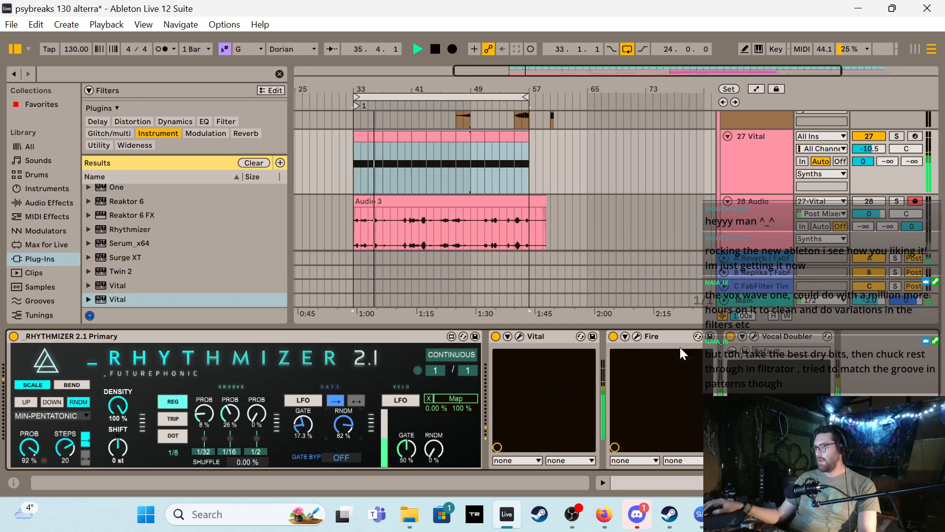
Open Vital's window, modulate oscillator 1's wavetable position with Random 1, and play the loop to hear it
{"action": "left_click", "coordinate": [518, 336]}
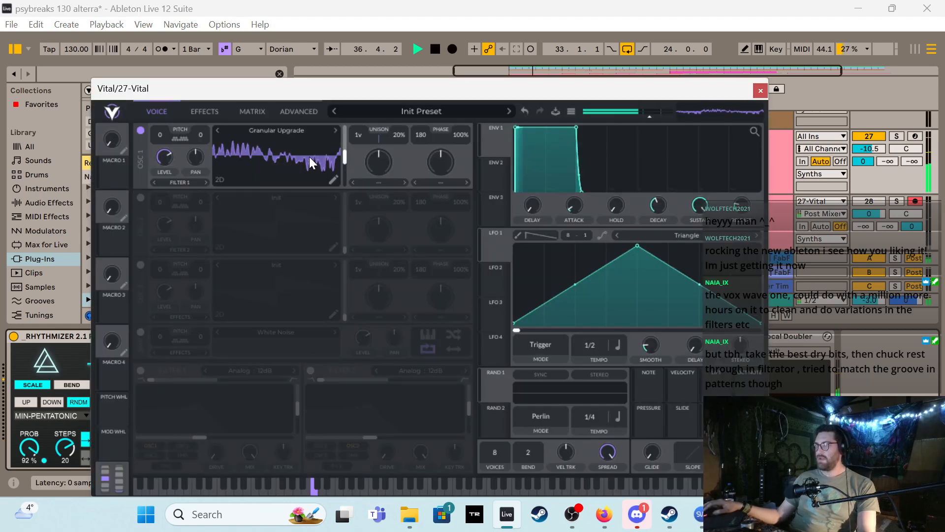
{"action": "key", "text": "space"}
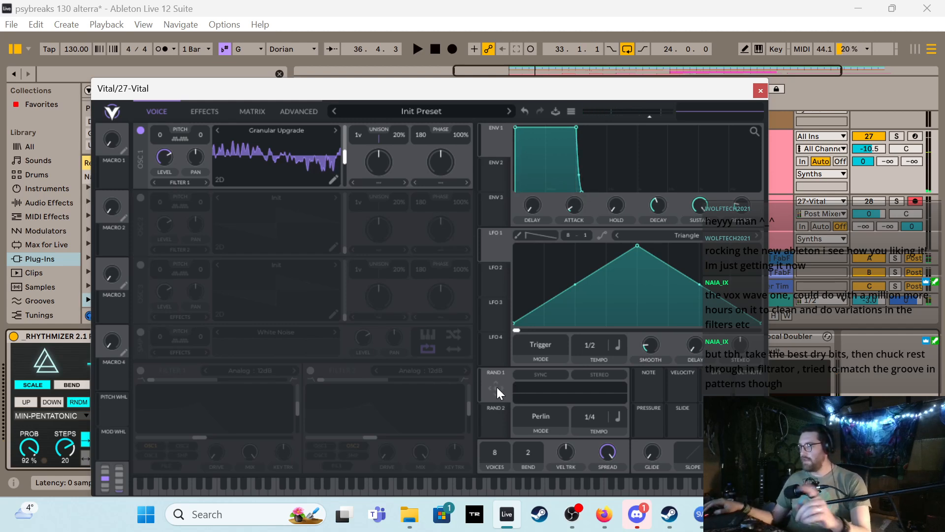
{"action": "left_click_drag", "start_coordinate": [498, 387], "coordinate": [336, 166]}
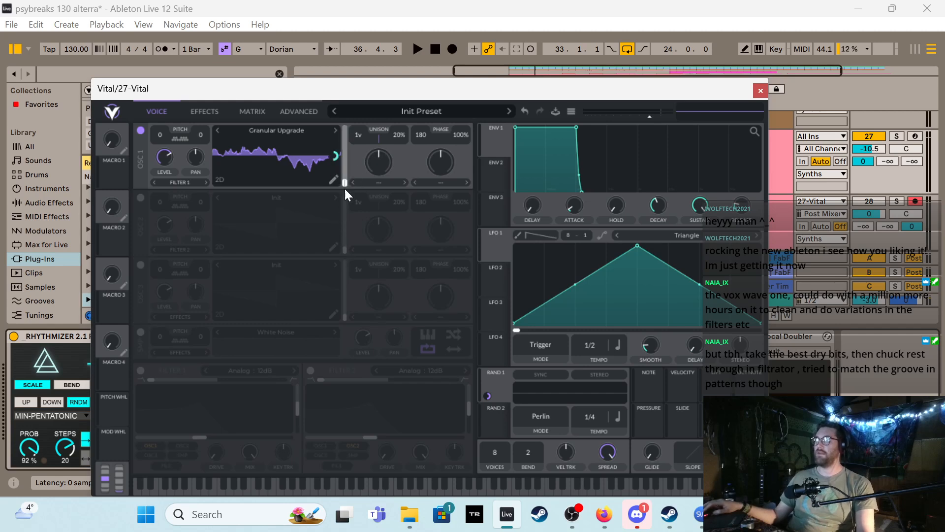
{"action": "key", "text": "space"}
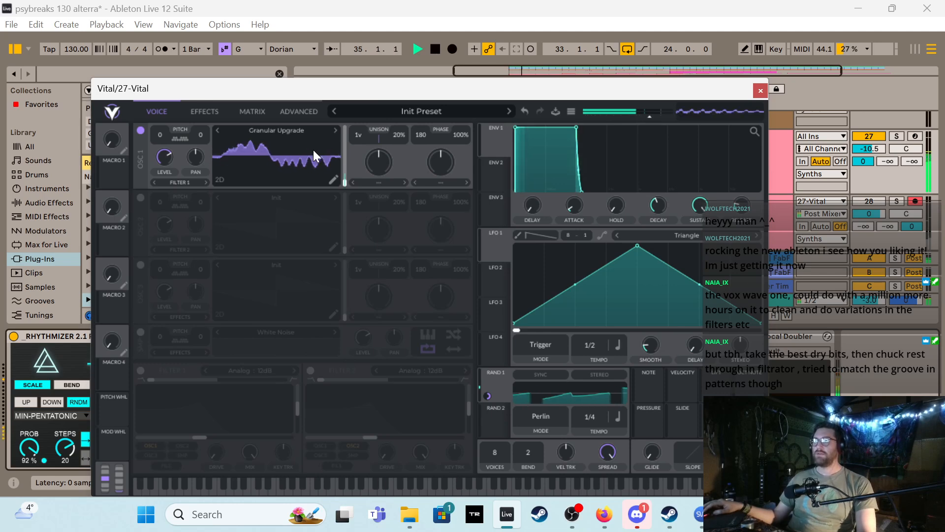
Set oscillator 1's unison to 11 voices with 10% detune
{"action": "key", "text": "space"}
{"action": "left_click_drag", "start_coordinate": [363, 136], "coordinate": [371, 93]}
{"action": "key", "text": "space"}
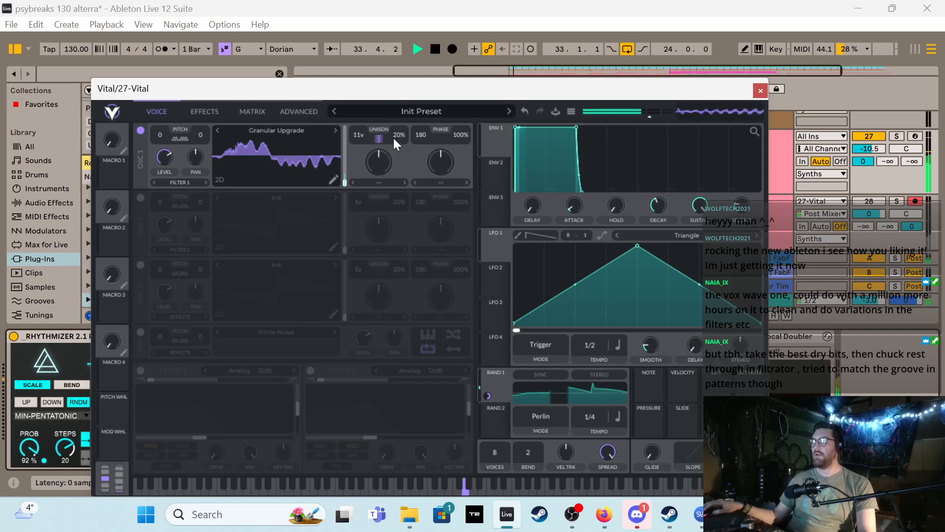
{"action": "mouse_move", "coordinate": [394, 139]}
{"action": "left_mouse_down"}
{"action": "mouse_move", "coordinate": [395, 162]}
{"action": "mouse_move", "coordinate": [396, 146]}
{"action": "left_mouse_up"}
Set oscillator 1's spectral morph to Random Amplitudes, sweep its amount down to minimum while listening, and stop playback
{"action": "left_click", "coordinate": [366, 183]}
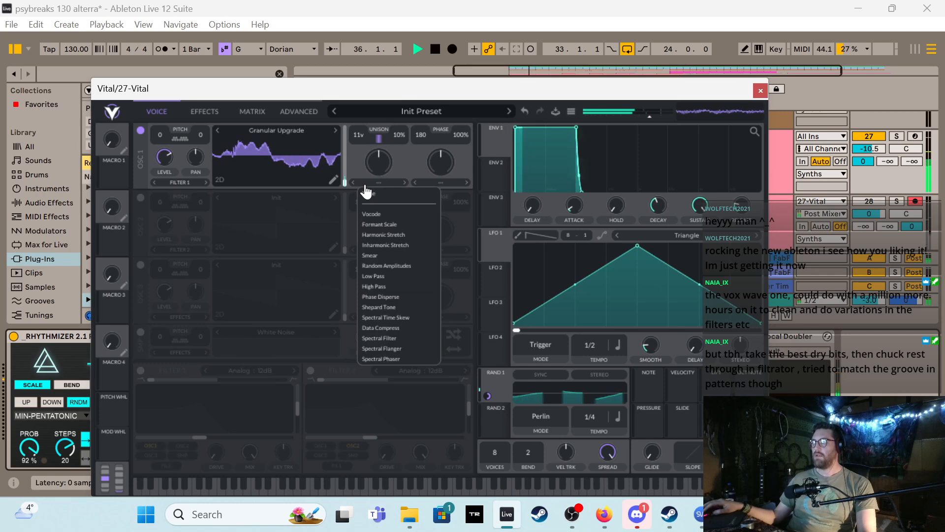
{"action": "left_click", "coordinate": [386, 266]}
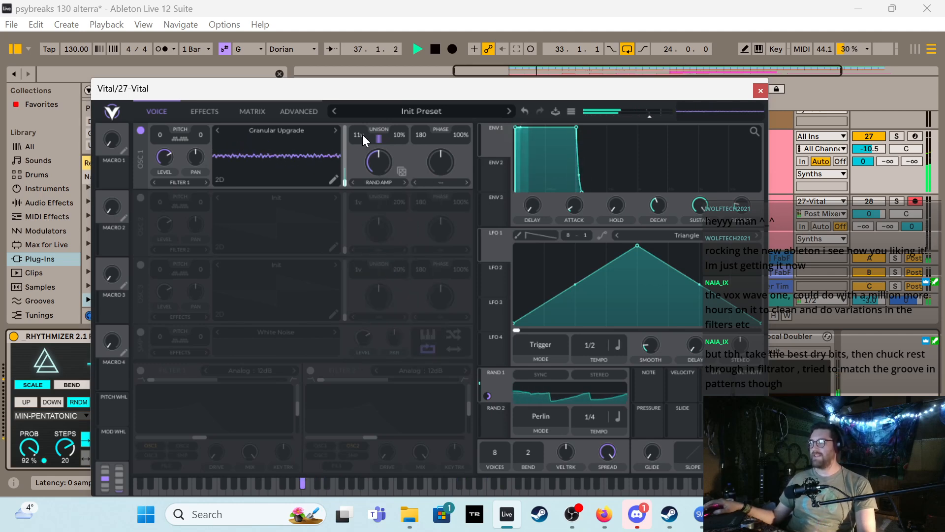
{"action": "left_click_drag", "start_coordinate": [382, 156], "coordinate": [394, 289]}
{"action": "key", "text": "space"}
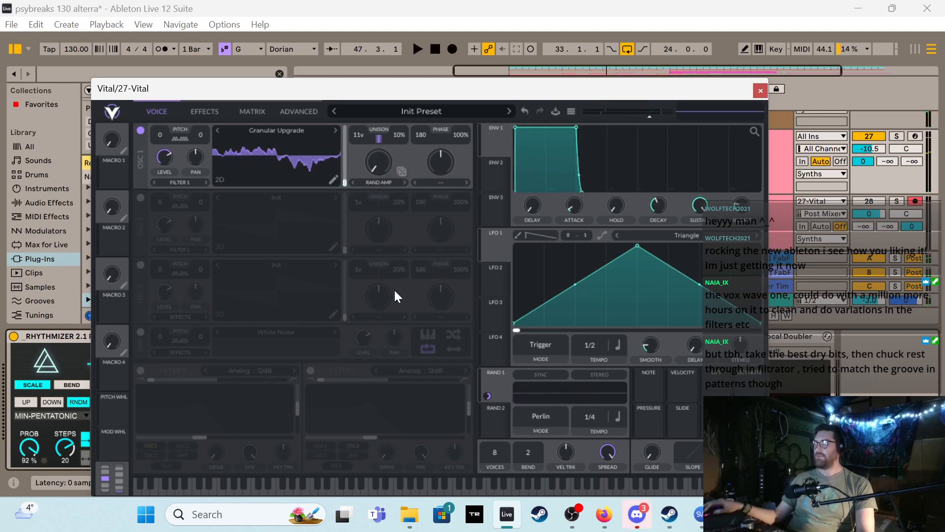
Modulate oscillator 1's Random Amplitudes amount with Random 2, synced at a 1/1 tempo
{"action": "left_click_drag", "start_coordinate": [495, 419], "coordinate": [379, 176]}
{"action": "key", "text": "space"}
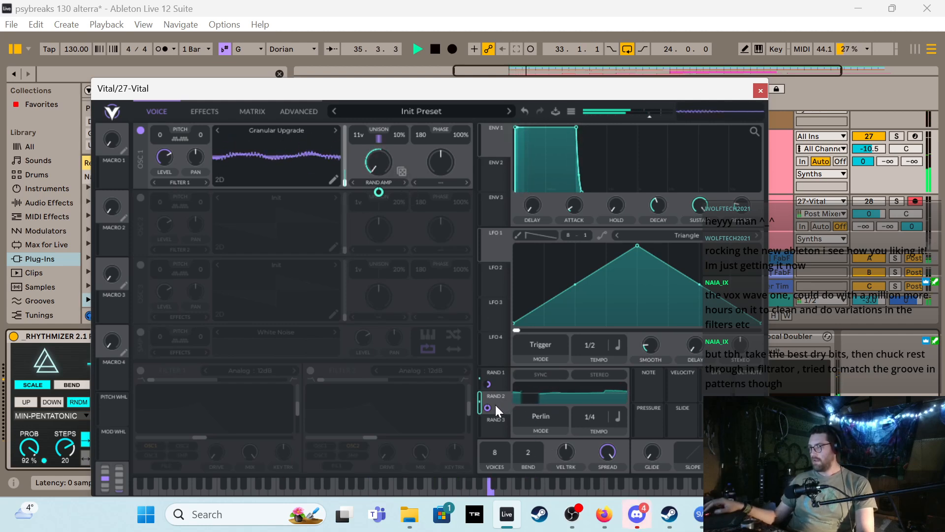
{"action": "left_click", "coordinate": [538, 376]}
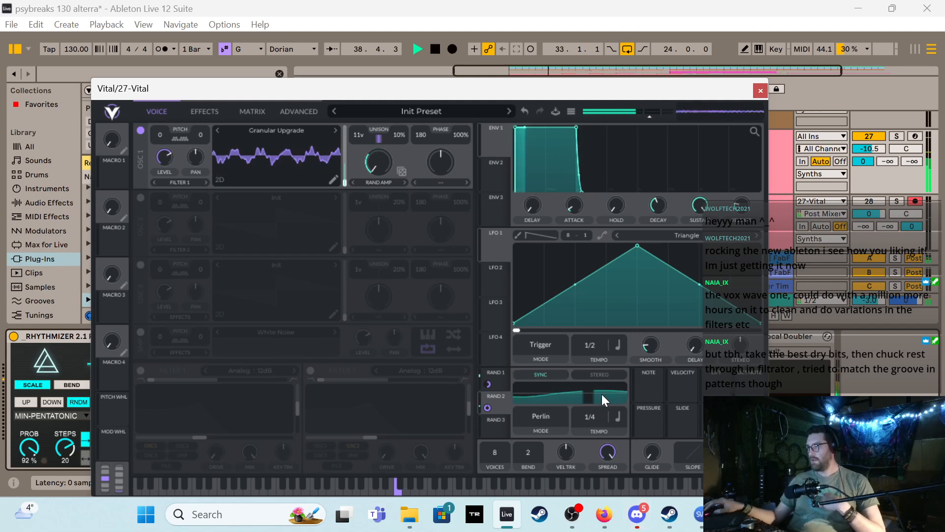
{"action": "left_click_drag", "start_coordinate": [594, 413], "coordinate": [595, 449]}
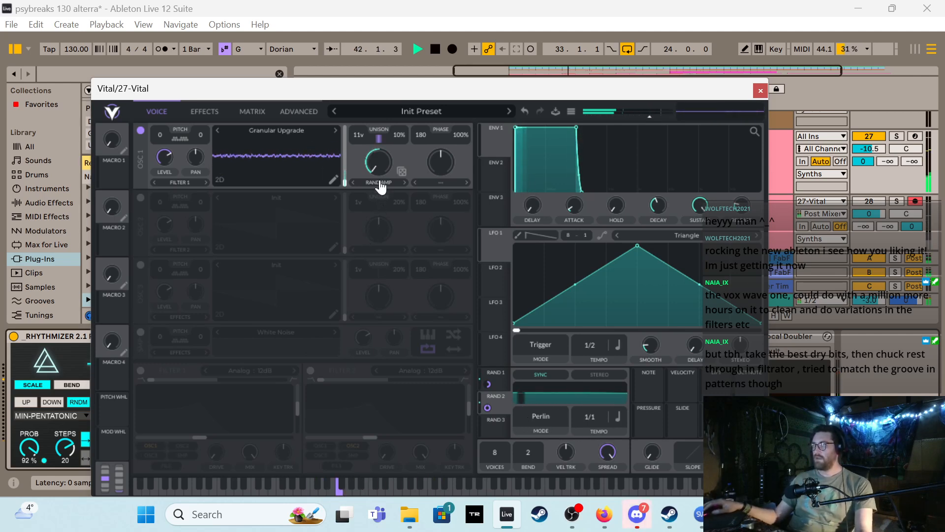
Raise oscillator 1's base morph amount, reduce Random 2's modulation depth on it to about 0.59, and stop playback after listening
{"action": "left_click_drag", "start_coordinate": [380, 154], "coordinate": [382, 175]}
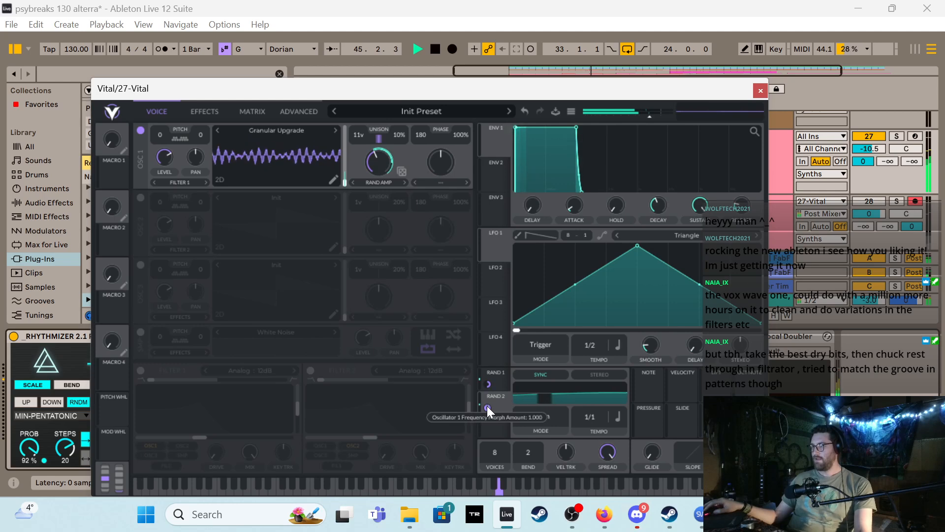
{"action": "left_click_drag", "start_coordinate": [486, 406], "coordinate": [487, 425]}
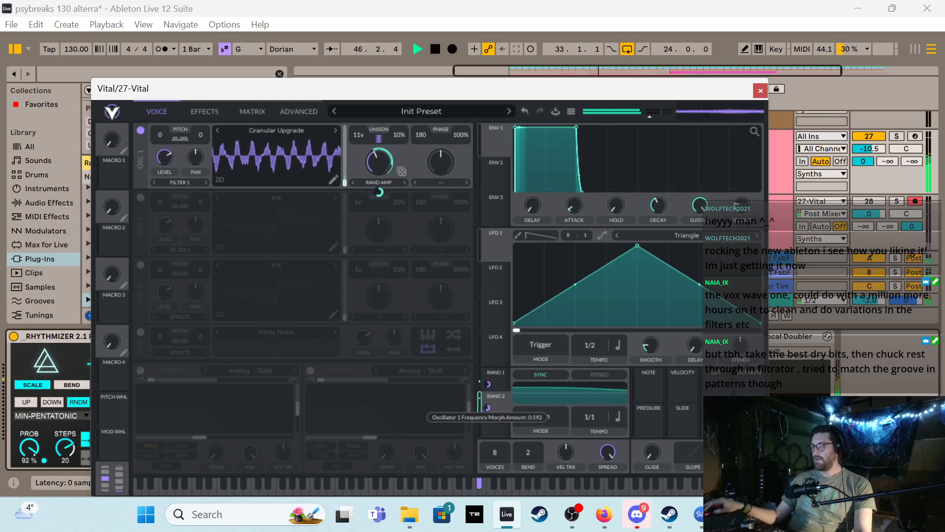
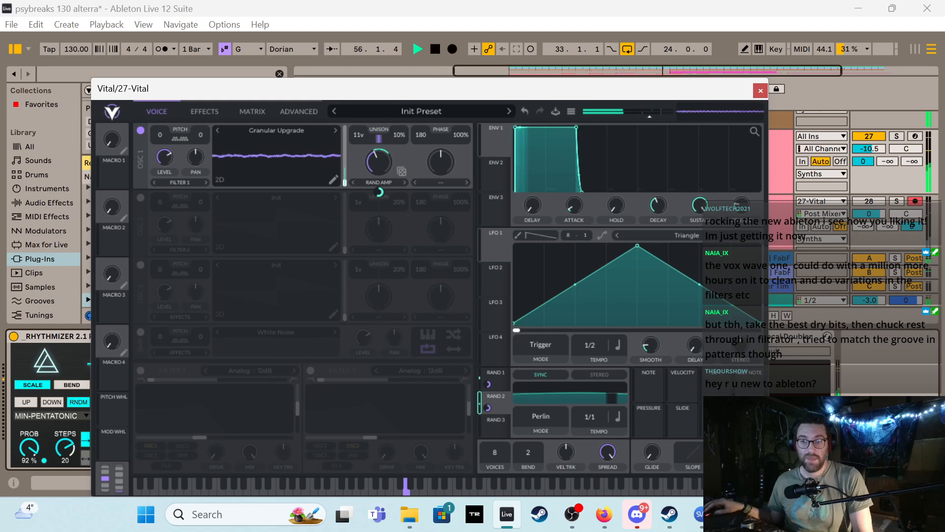
{"action": "key", "text": "alt+Tab"}
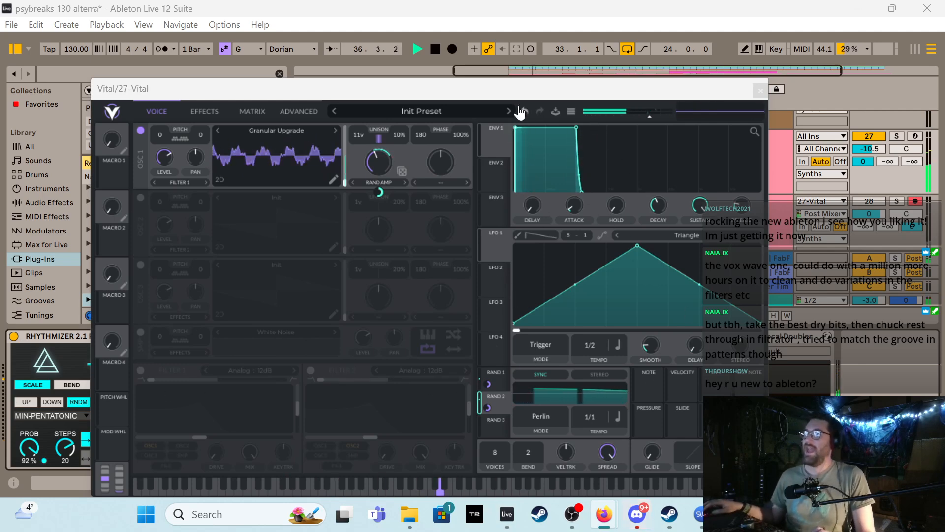
{"action": "left_click", "coordinate": [504, 88]}
{"action": "key", "text": "space"}
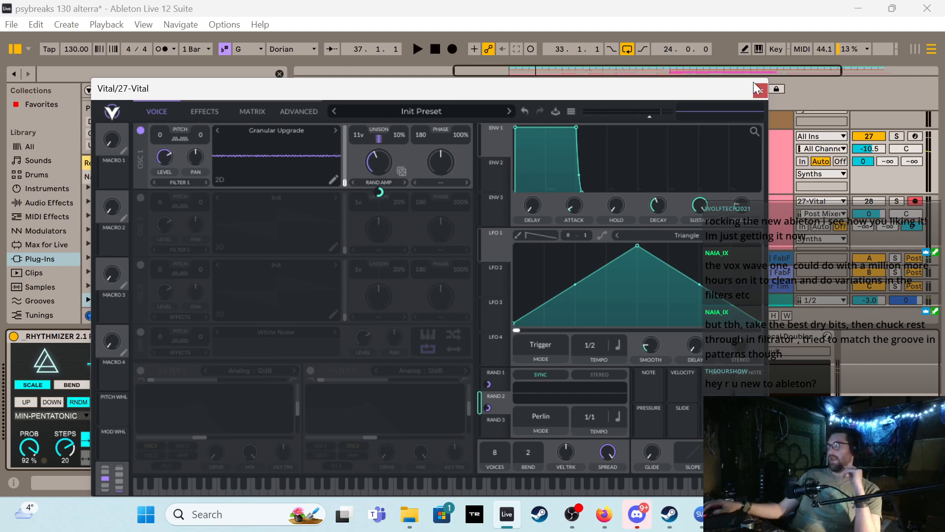
{"action": "left_click", "coordinate": [762, 91]}
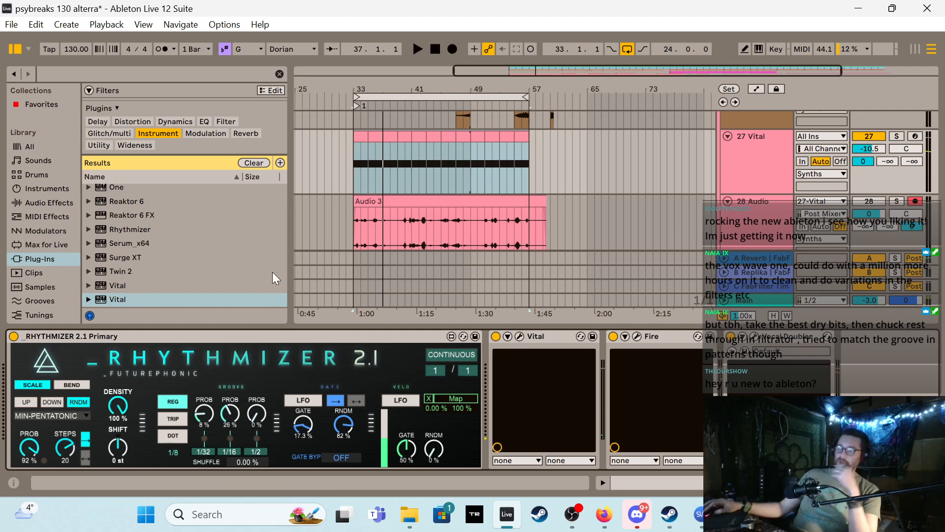
{"action": "left_click", "coordinate": [343, 337]}
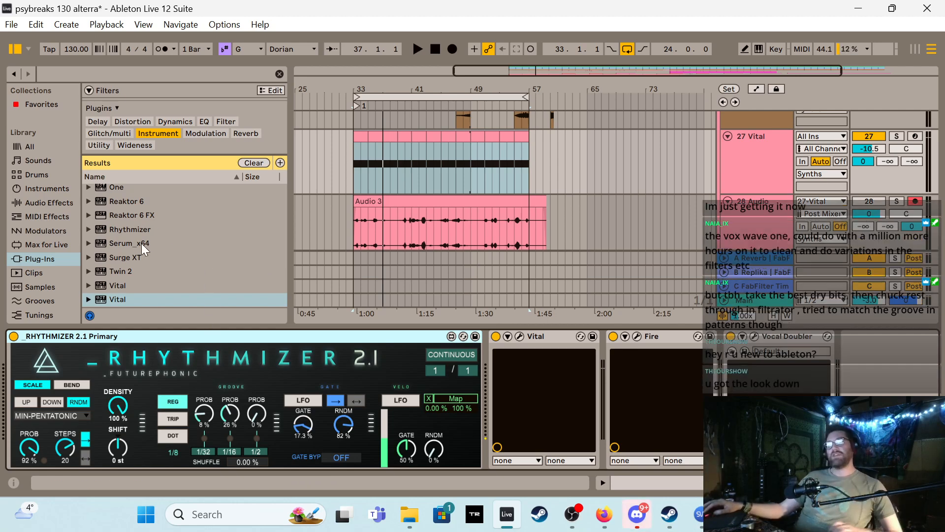
{"action": "left_click", "coordinate": [135, 258]}
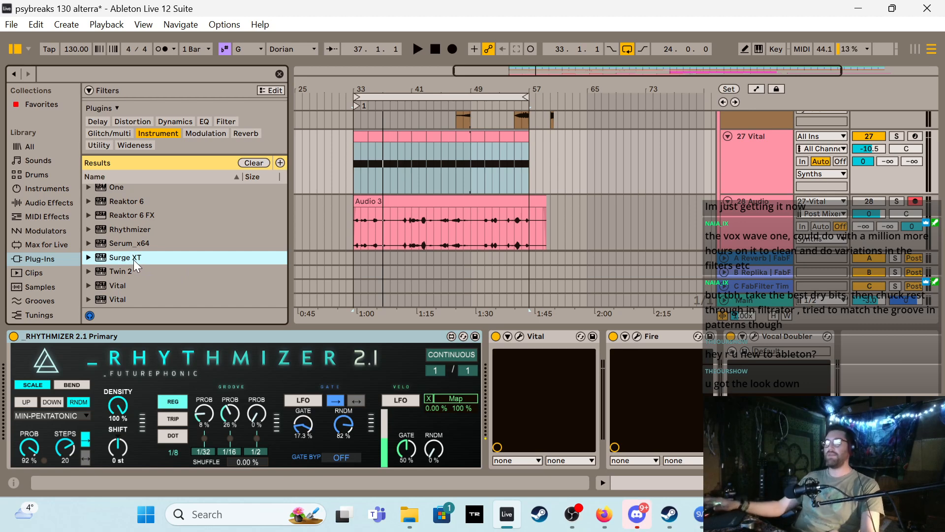
{"action": "left_click", "coordinate": [117, 287]}
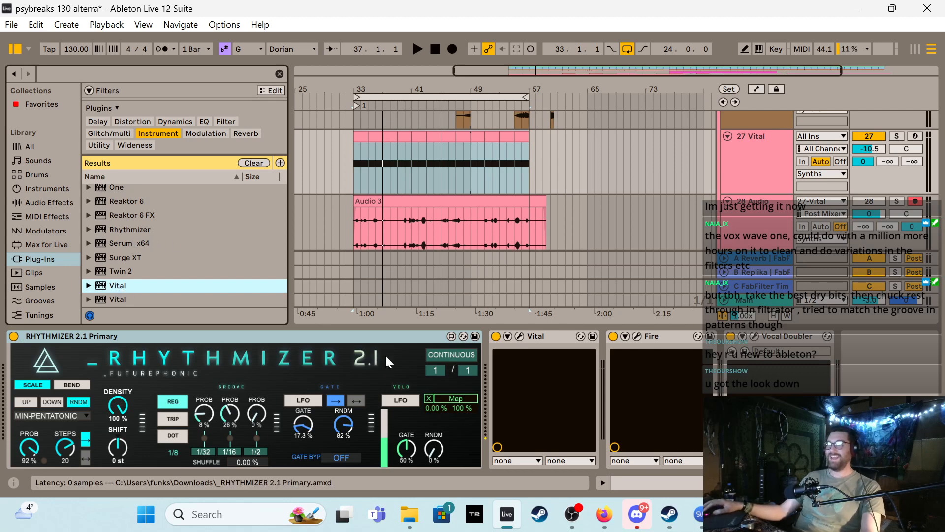
Reopen Vital's window, enable oscillator 2, and disable oscillator 1 to hear the new oscillator alone
{"action": "left_click", "coordinate": [521, 335]}
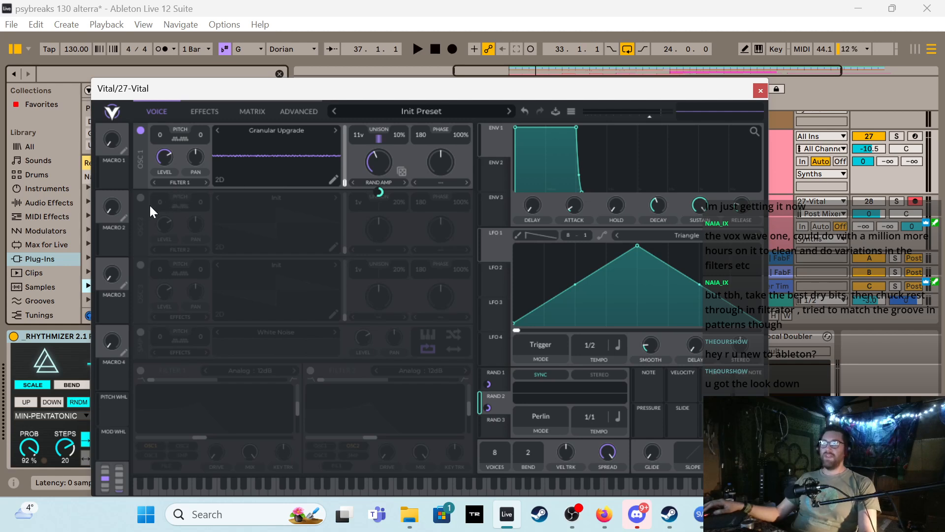
{"action": "left_click", "coordinate": [140, 198]}
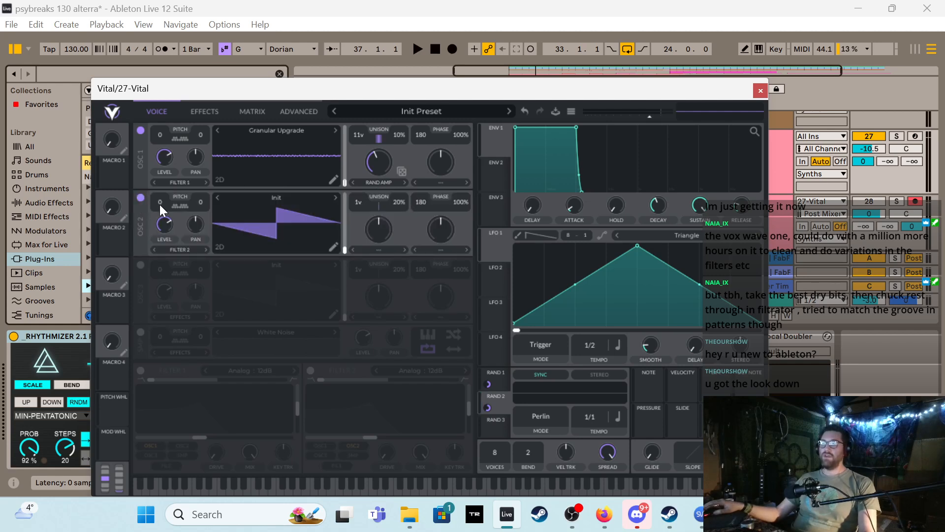
{"action": "left_click", "coordinate": [249, 193]}
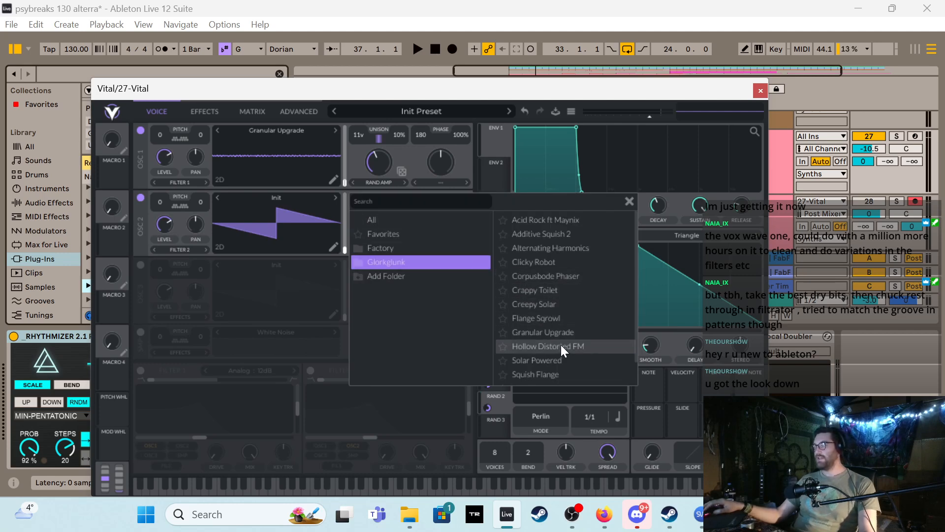
{"action": "left_click", "coordinate": [140, 132]}
{"action": "left_click", "coordinate": [140, 132]}
Audition the factory wavetable Three Graces on oscillator 2, settle on Drink the Juice with a low wavetable position, and transpose it by -12
{"action": "left_click", "coordinate": [261, 197]}
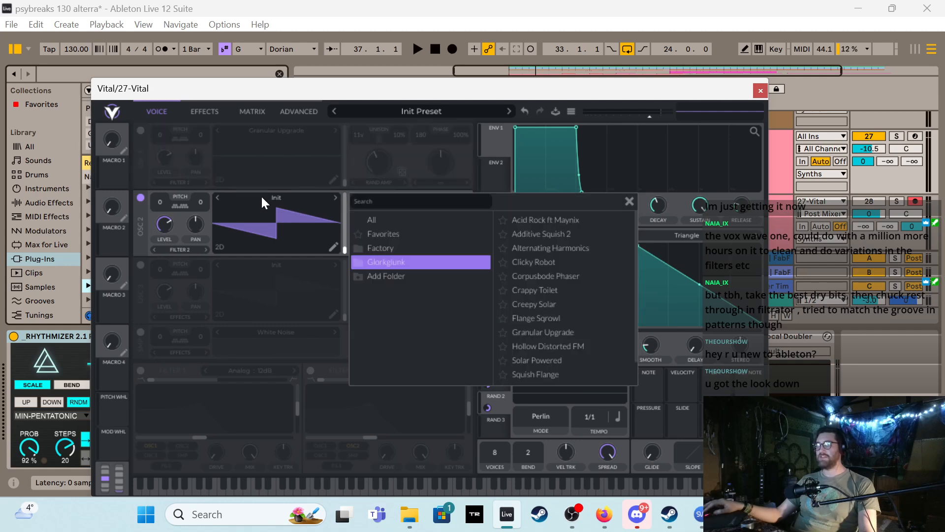
{"action": "left_click", "coordinate": [408, 249]}
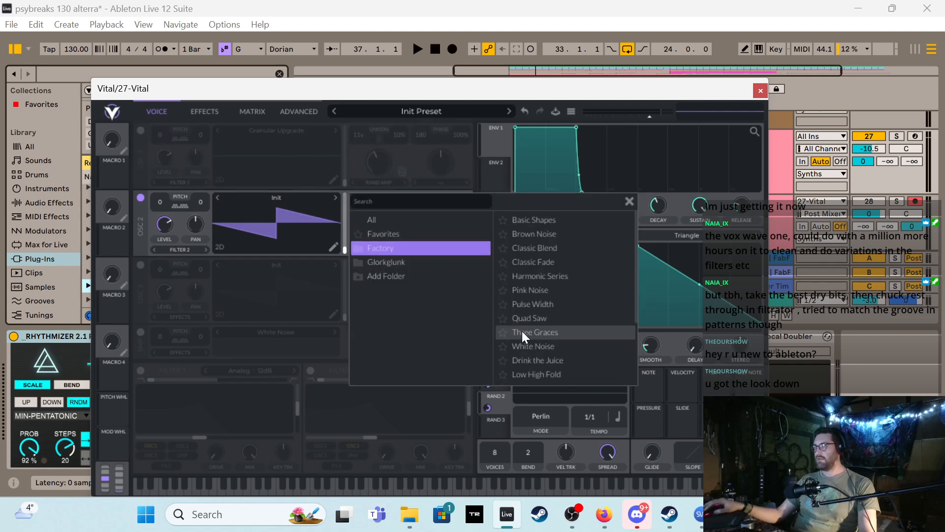
{"action": "left_click", "coordinate": [522, 331]}
{"action": "key", "text": "space"}
{"action": "left_click_drag", "start_coordinate": [344, 249], "coordinate": [351, 197]}
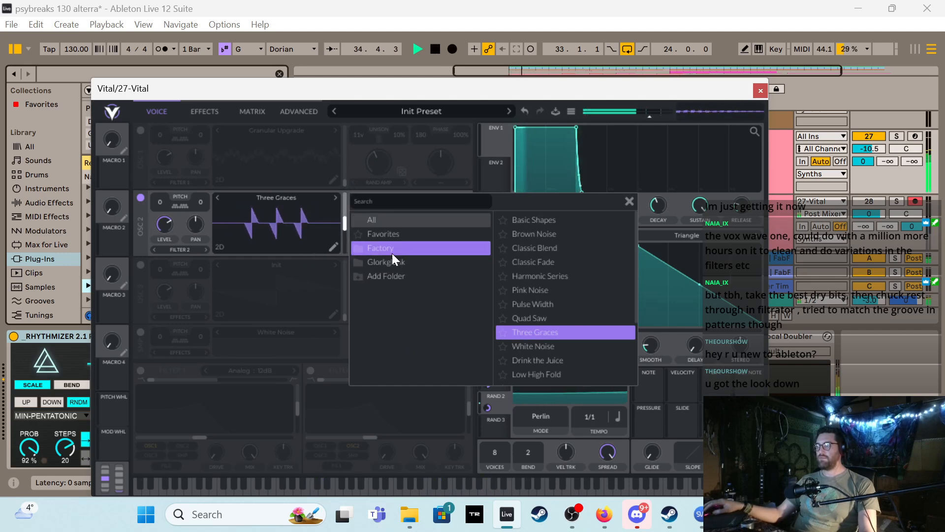
{"action": "left_click", "coordinate": [536, 360]}
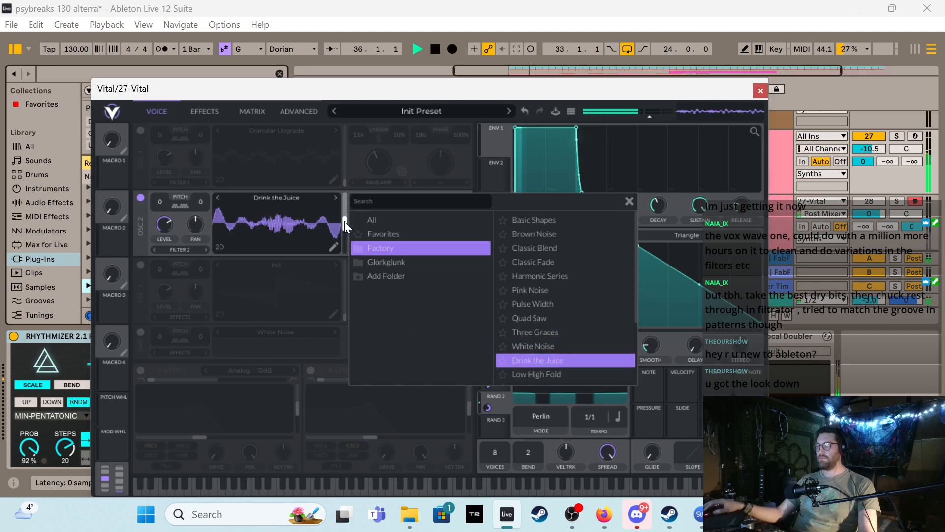
{"action": "left_click_drag", "start_coordinate": [347, 229], "coordinate": [344, 241]}
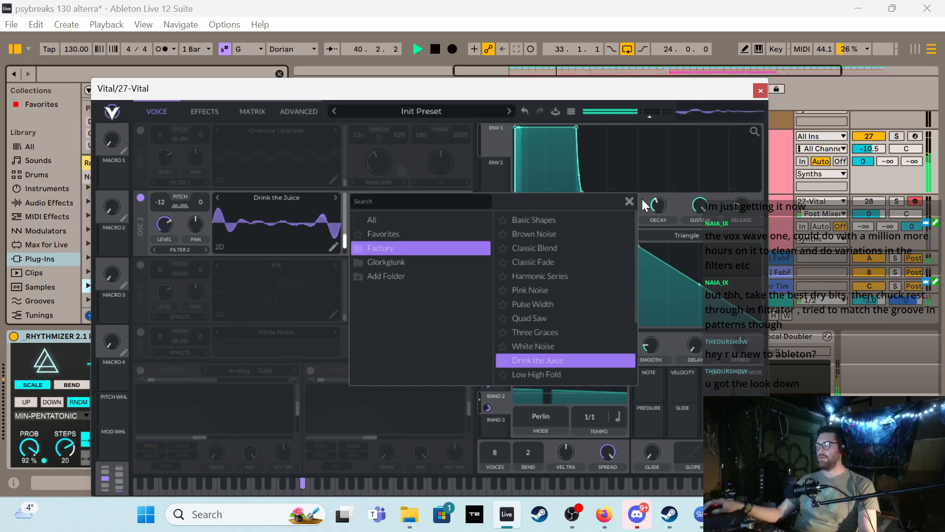
{"action": "left_click", "coordinate": [629, 203]}
Keep oscillator 2 enabled with its level turned down to silence, and re-enable oscillator 1
{"action": "left_click", "coordinate": [141, 201]}
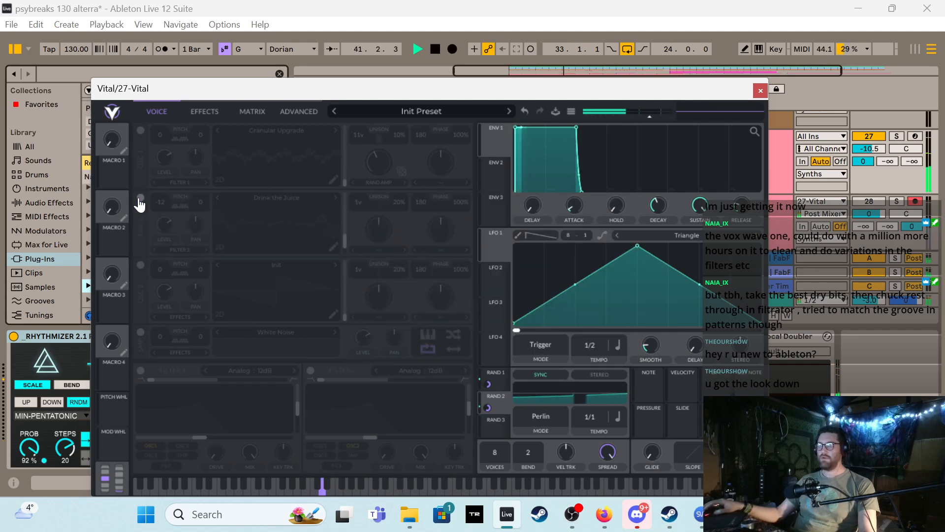
{"action": "left_click", "coordinate": [140, 201]}
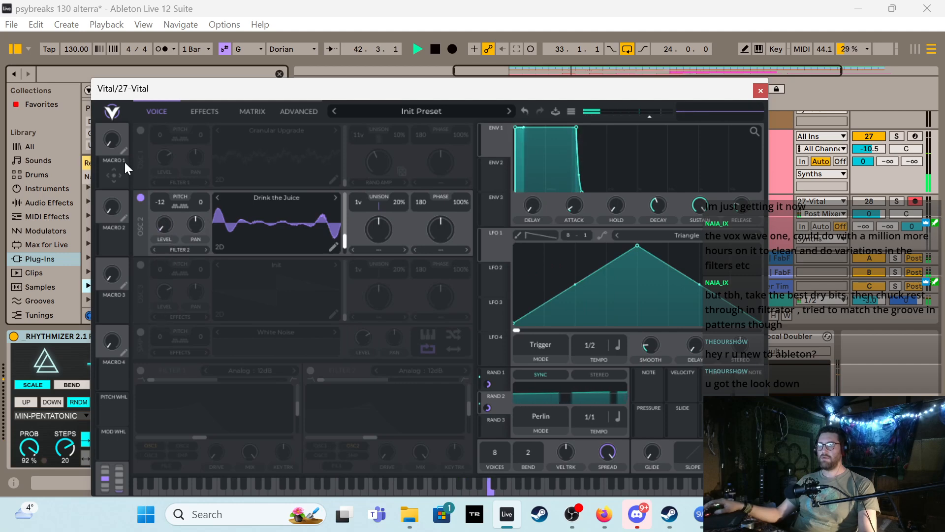
{"action": "left_click", "coordinate": [141, 131]}
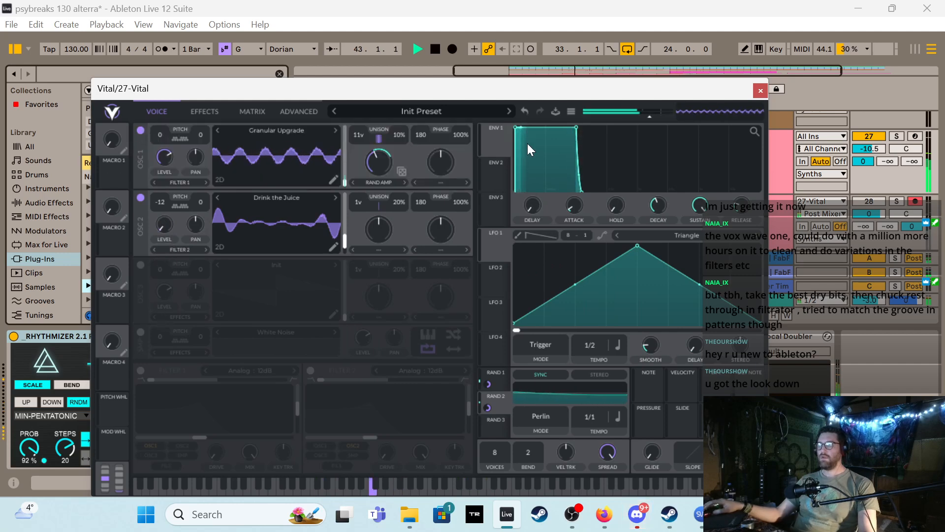
Set oscillator 1's wave morph to FM from Osc 2, sweep its amount while listening, and settle on a low value
{"action": "left_click", "coordinate": [447, 182]}
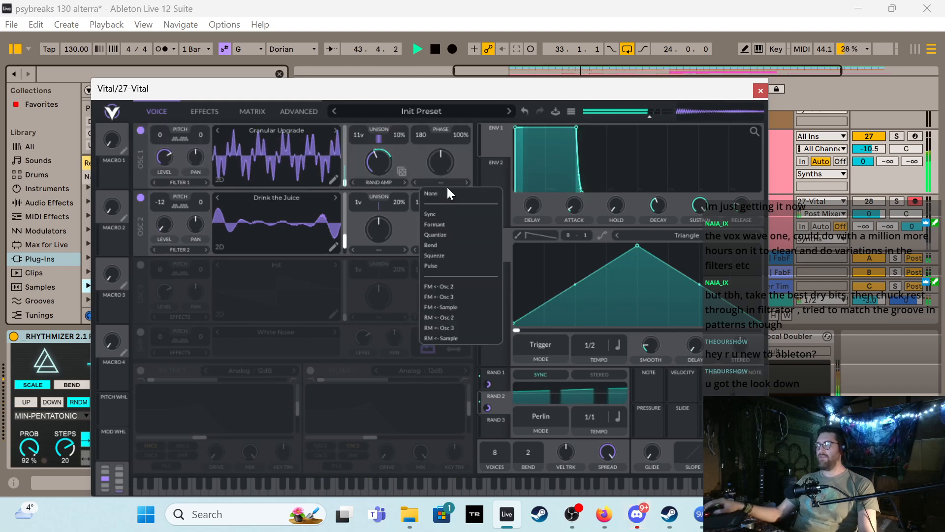
{"action": "left_click", "coordinate": [455, 288]}
{"action": "left_click_drag", "start_coordinate": [438, 155], "coordinate": [451, 117]}
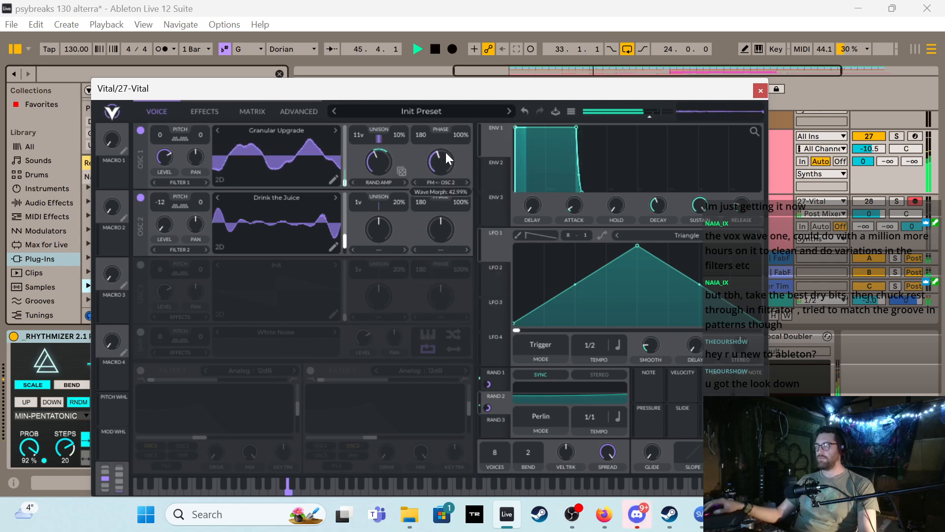
{"action": "left_click_drag", "start_coordinate": [446, 157], "coordinate": [449, 178]}
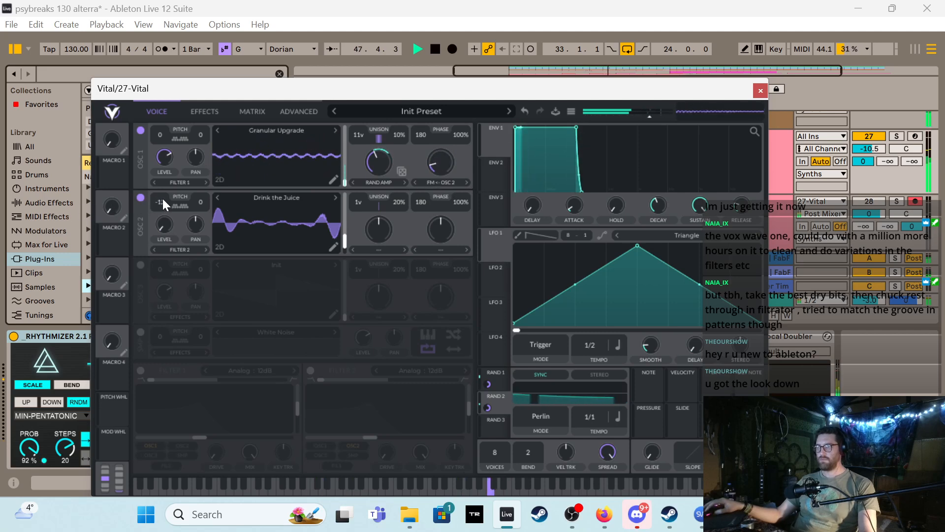
Reset oscillator 2's transpose to 0 and fine-tune oscillator 1's FM amount at a low value while listening
{"action": "left_click_drag", "start_coordinate": [163, 199], "coordinate": [163, 194]}
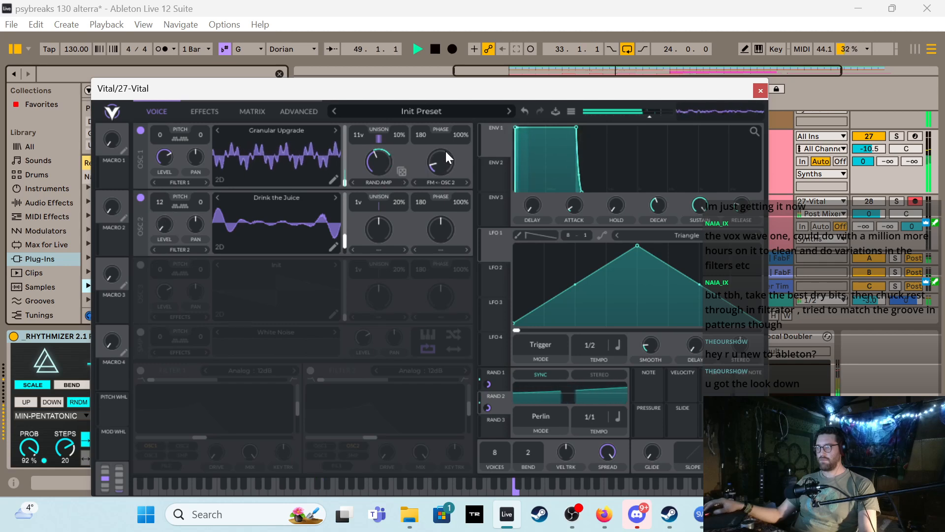
{"action": "left_click_drag", "start_coordinate": [445, 151], "coordinate": [444, 148]}
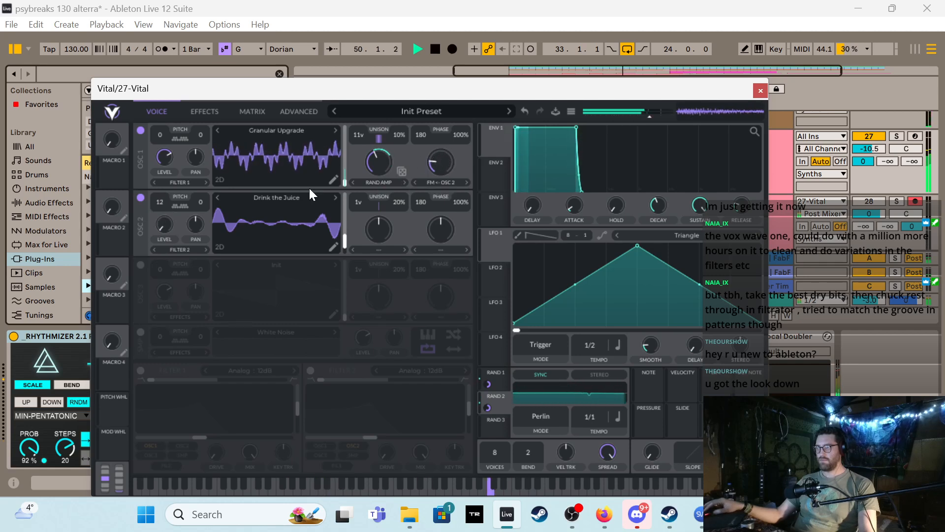
{"action": "key", "text": "space"}
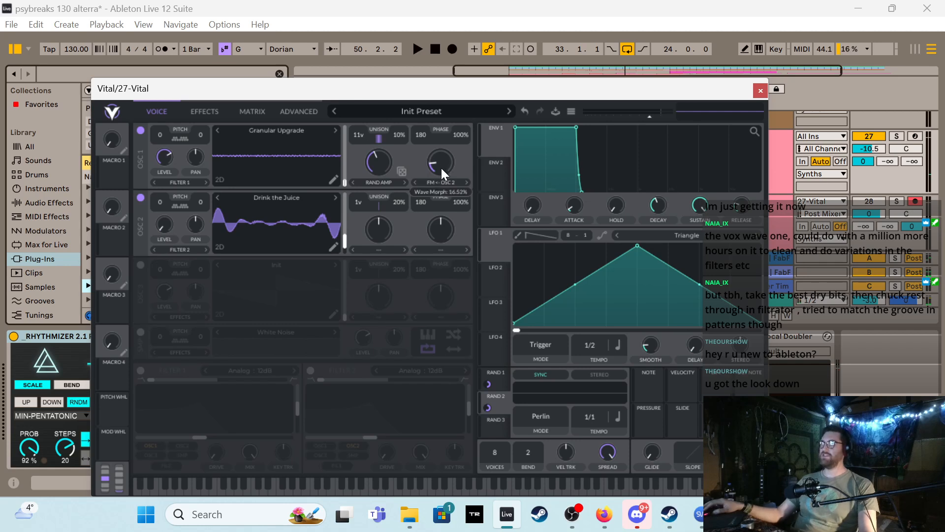
{"action": "key", "text": "space"}
{"action": "mouse_move", "coordinate": [444, 171]}
{"action": "left_mouse_down"}
{"action": "mouse_move", "coordinate": [440, 153]}
{"action": "mouse_move", "coordinate": [439, 171]}
{"action": "left_mouse_up"}
{"action": "key", "text": "space"}
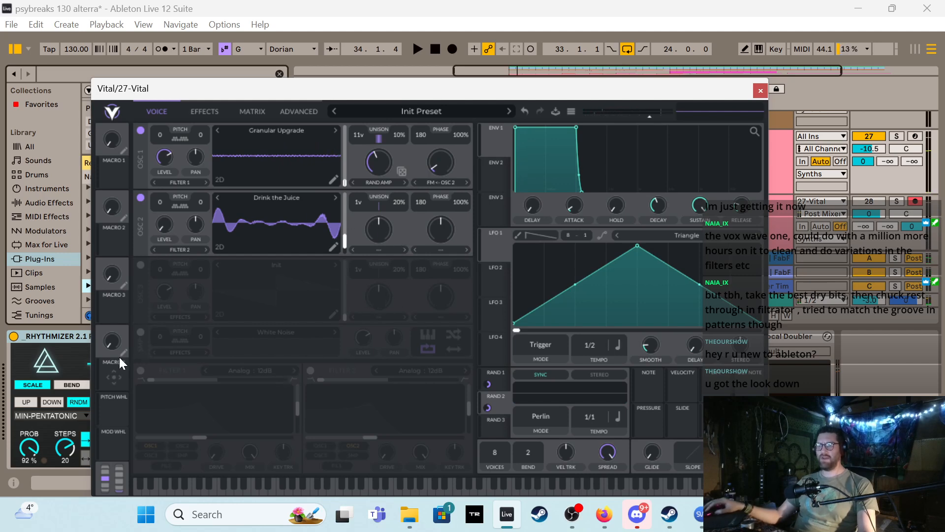
Enable Filter 1 with a low cutoff modulated by Random 3, and move its blend towards band-pass during playback
{"action": "left_click", "coordinate": [140, 370]}
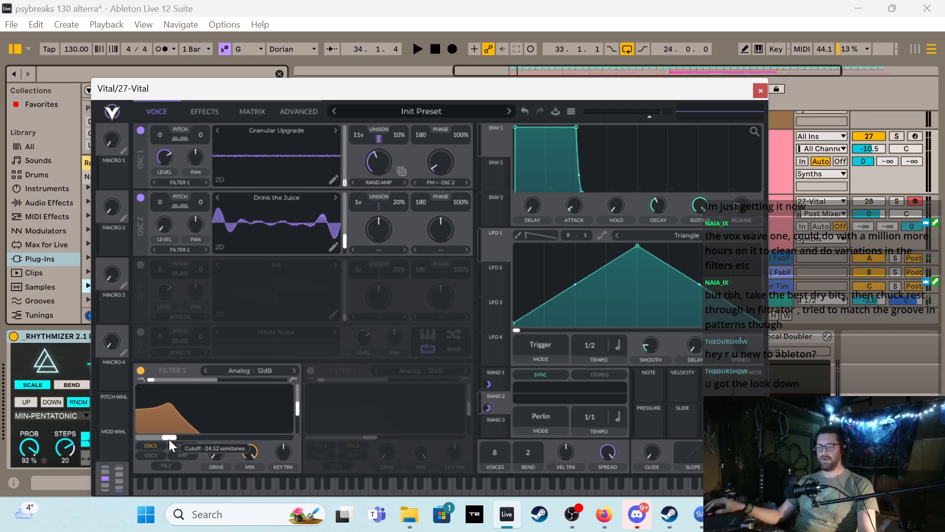
{"action": "left_click_drag", "start_coordinate": [490, 430], "coordinate": [162, 438]}
{"action": "key", "text": "space"}
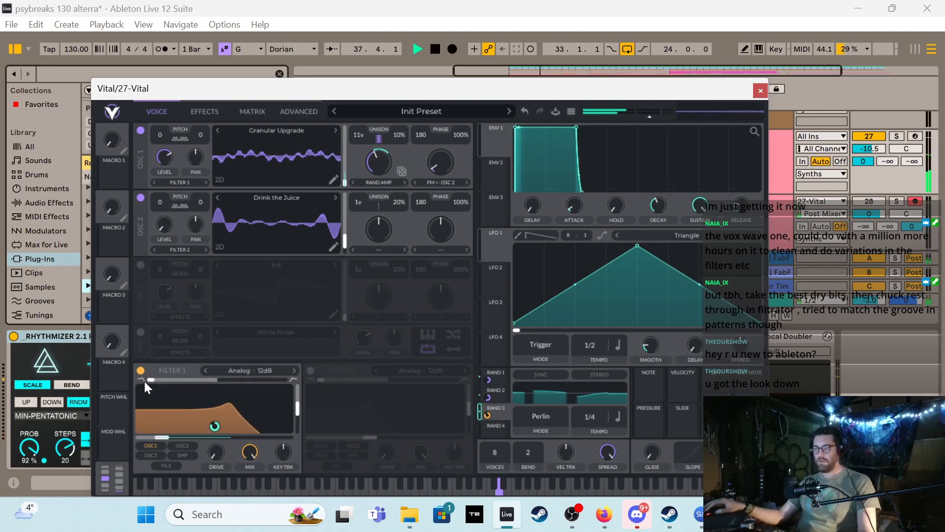
{"action": "left_click_drag", "start_coordinate": [148, 379], "coordinate": [206, 390]}
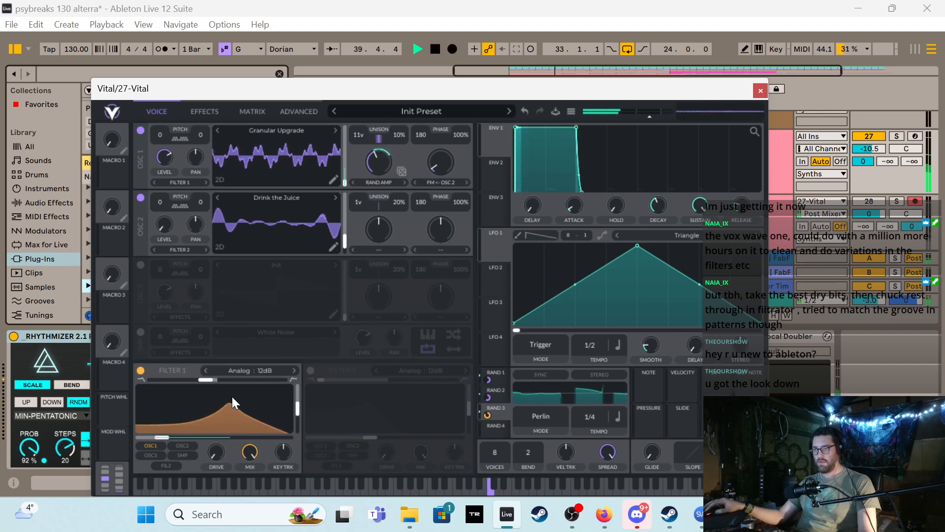
Turn on sync for Random 3 and set its mode to Sine Interpolate while listening to the filter movement
{"action": "left_click", "coordinate": [535, 376]}
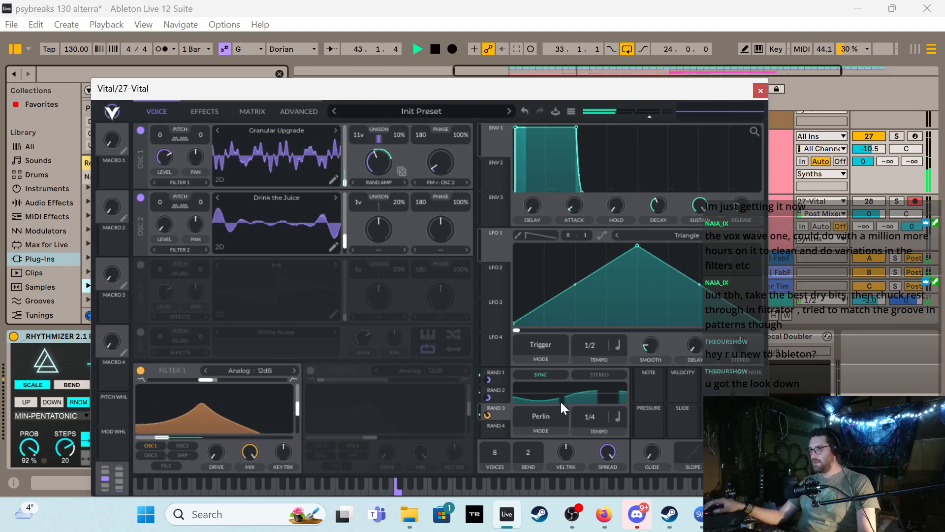
{"action": "left_click", "coordinate": [542, 418]}
{"action": "left_click", "coordinate": [539, 450]}
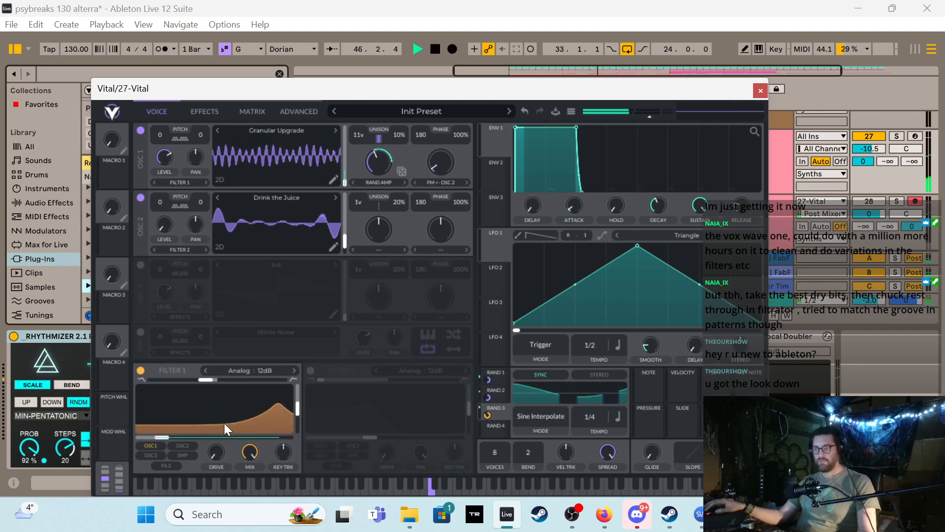
{"action": "key", "text": "space"}
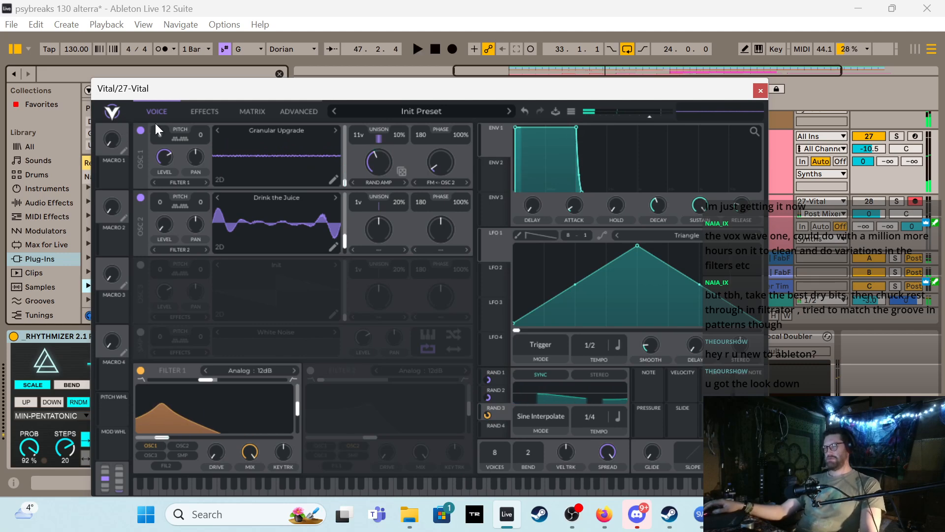
Enable Vital's Chorus effect, and audition Distortion alongside it before disabling the Distortion again
{"action": "left_click", "coordinate": [200, 112]}
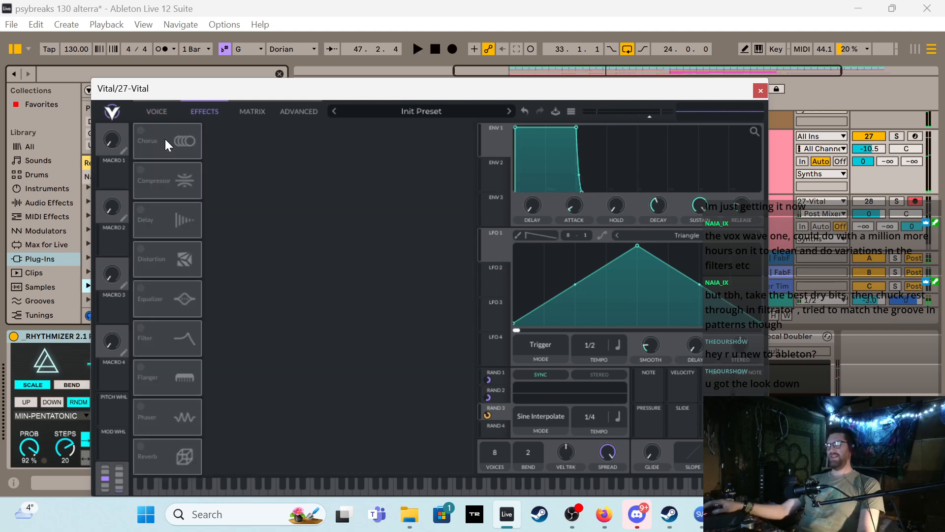
{"action": "left_click", "coordinate": [141, 131]}
{"action": "left_click", "coordinate": [140, 250]}
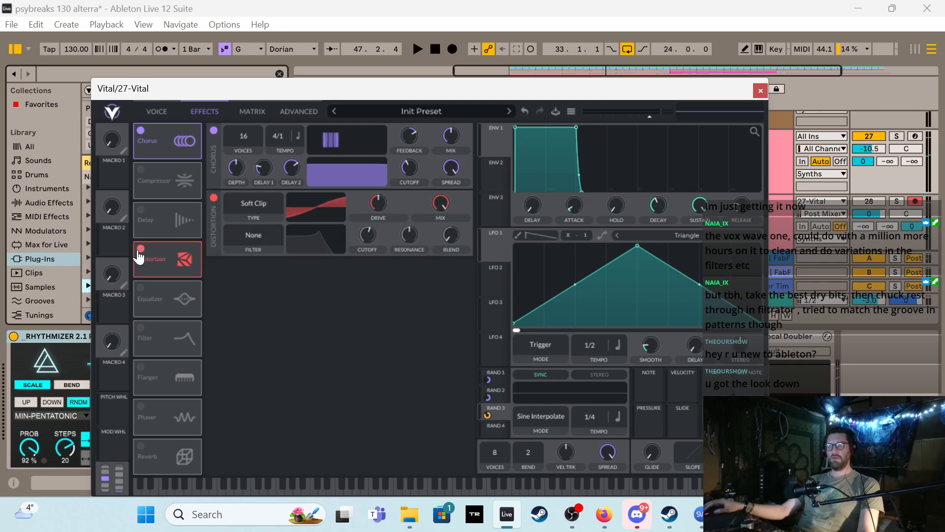
{"action": "key", "text": "space"}
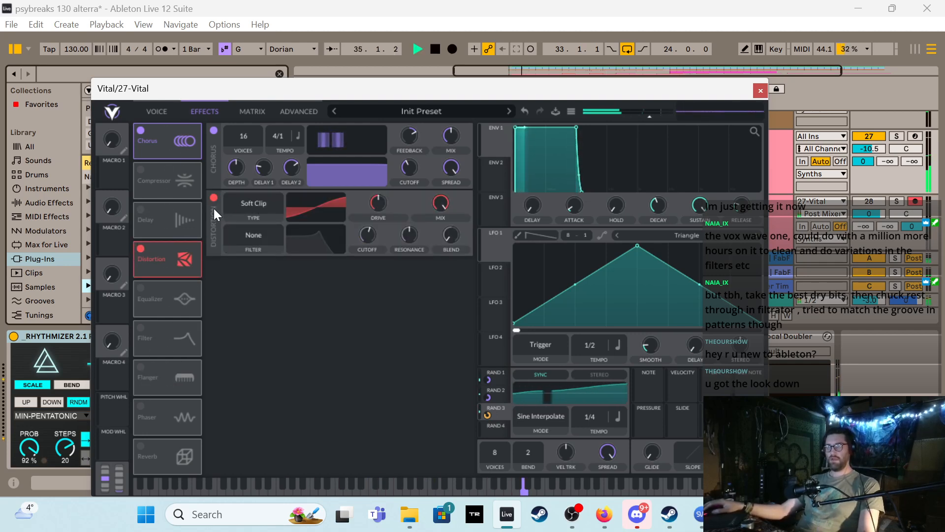
{"action": "key", "text": "space"}
{"action": "left_click", "coordinate": [141, 249]}
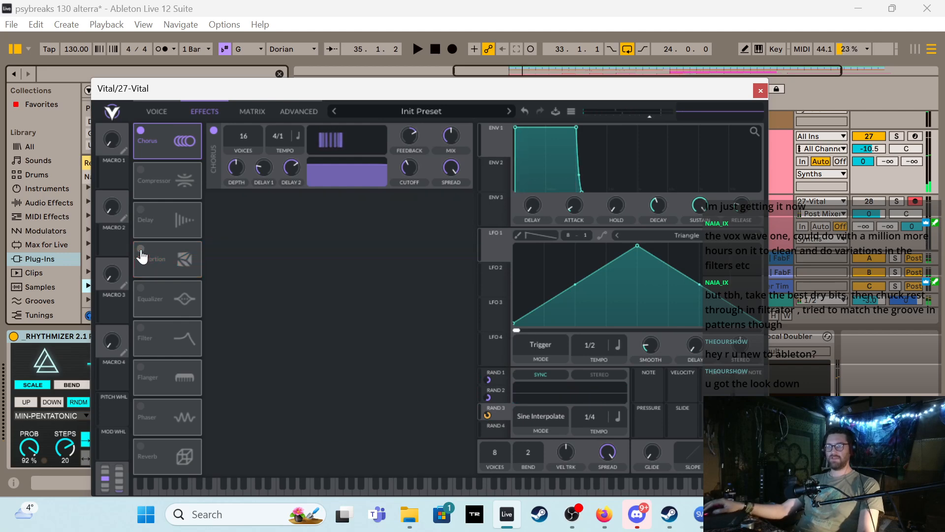
Reduce oscillator 1 to one unison voice, disable oscillator 2, and listen to the simplified patch
{"action": "left_click", "coordinate": [154, 111]}
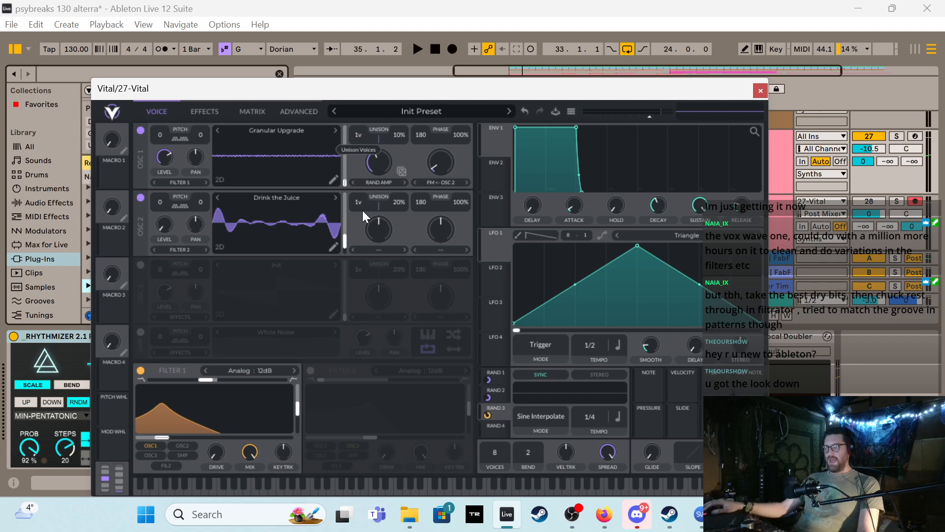
{"action": "left_click", "coordinate": [141, 199]}
{"action": "key", "text": "space"}
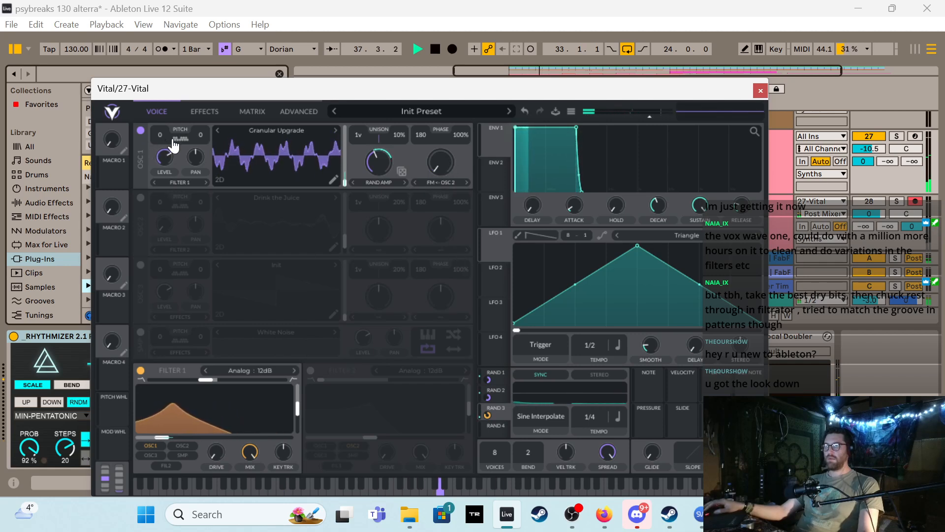
{"action": "key", "text": "space"}
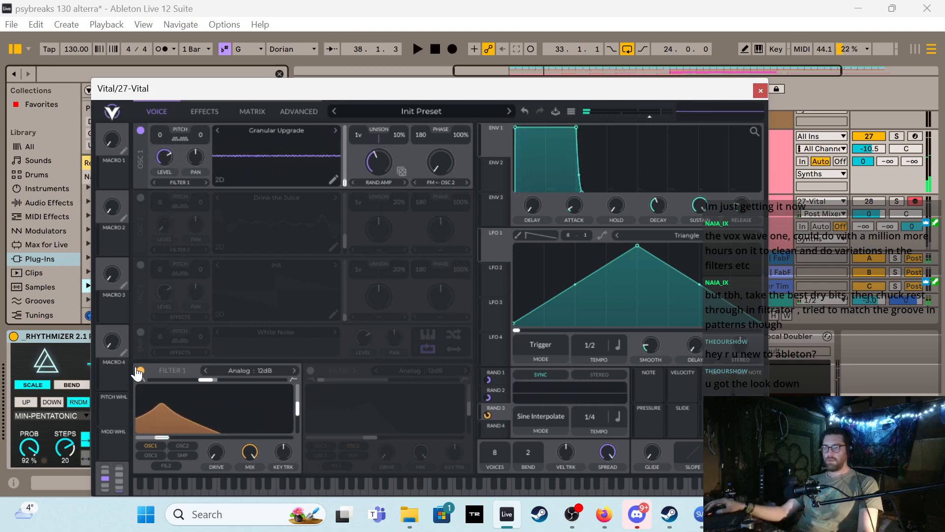
Try the patch with Filter 1 disabled during playback, and close Vital's window
{"action": "left_click", "coordinate": [140, 371]}
{"action": "key", "text": "space"}
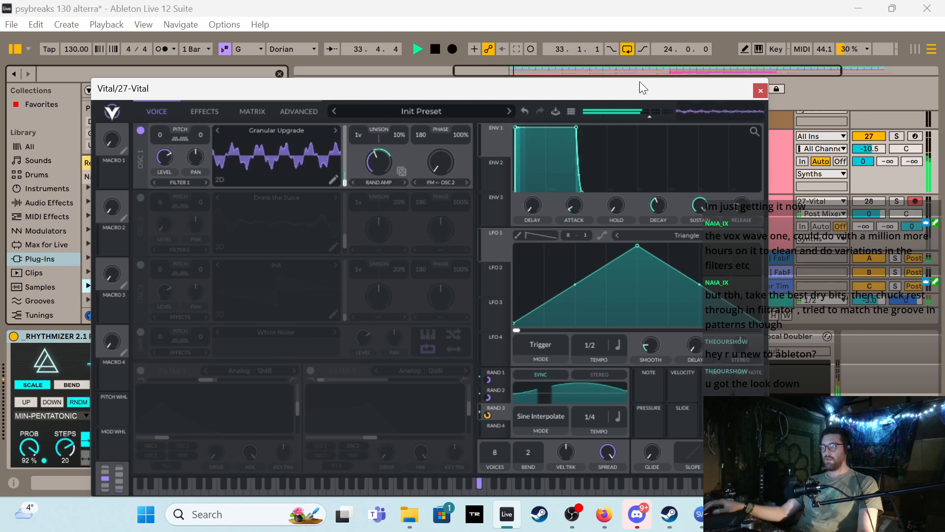
{"action": "key", "text": "space"}
{"action": "left_click", "coordinate": [759, 91]}
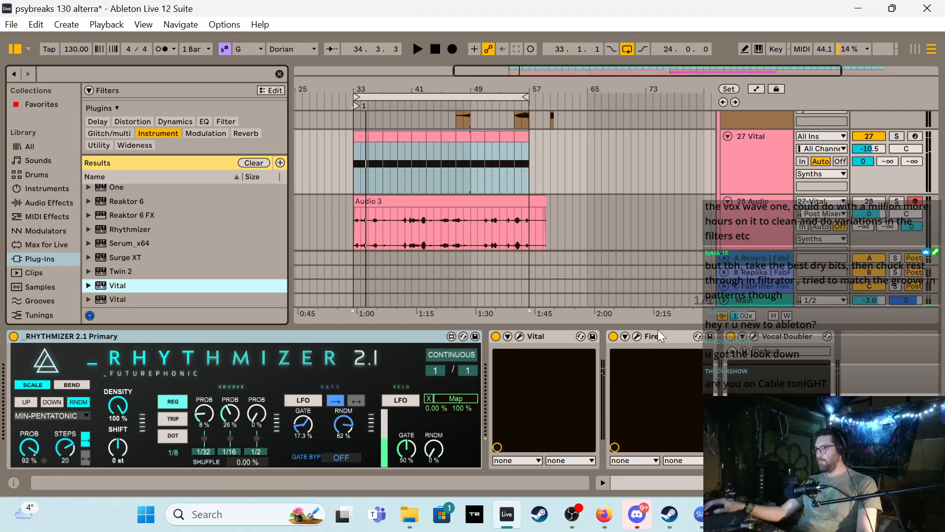
Reopen Vital, re-enable Filter 1, adjust Random 3's modulation of its cutoff during playback, and close the window
{"action": "left_click", "coordinate": [519, 336]}
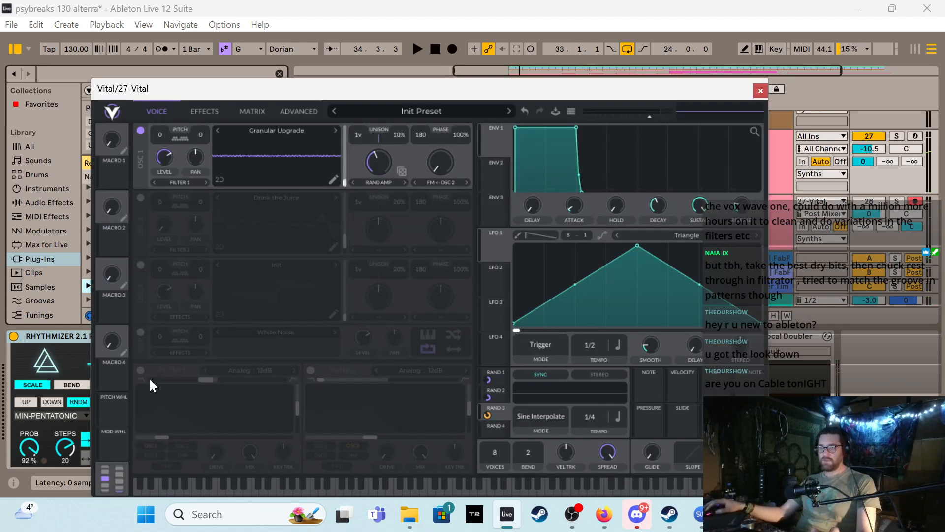
{"action": "left_click", "coordinate": [140, 370]}
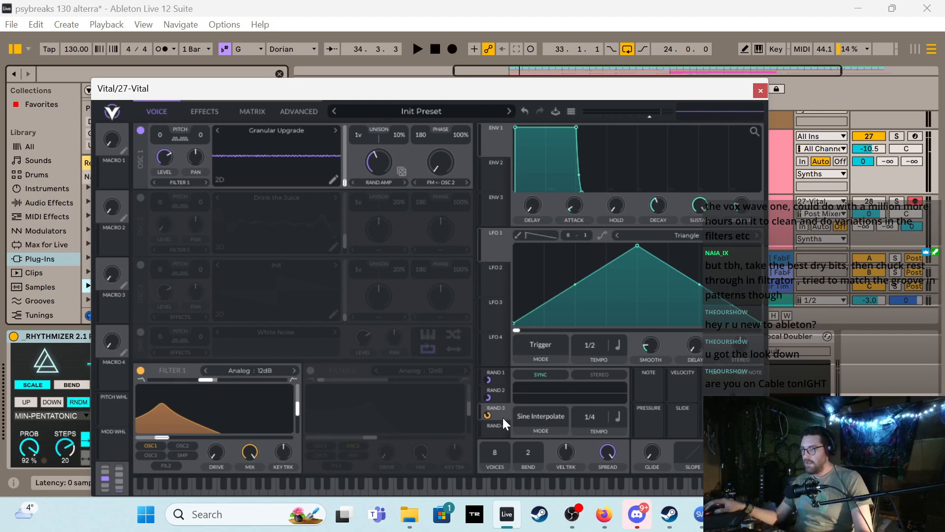
{"action": "key", "text": "space"}
{"action": "left_click_drag", "start_coordinate": [500, 417], "coordinate": [210, 428]}
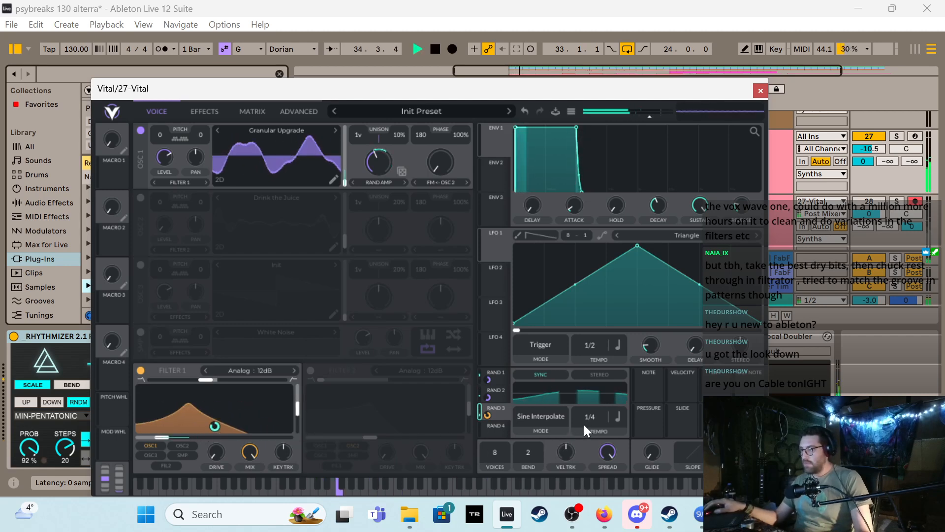
{"action": "left_click", "coordinate": [760, 90]}
{"action": "key", "text": "space"}
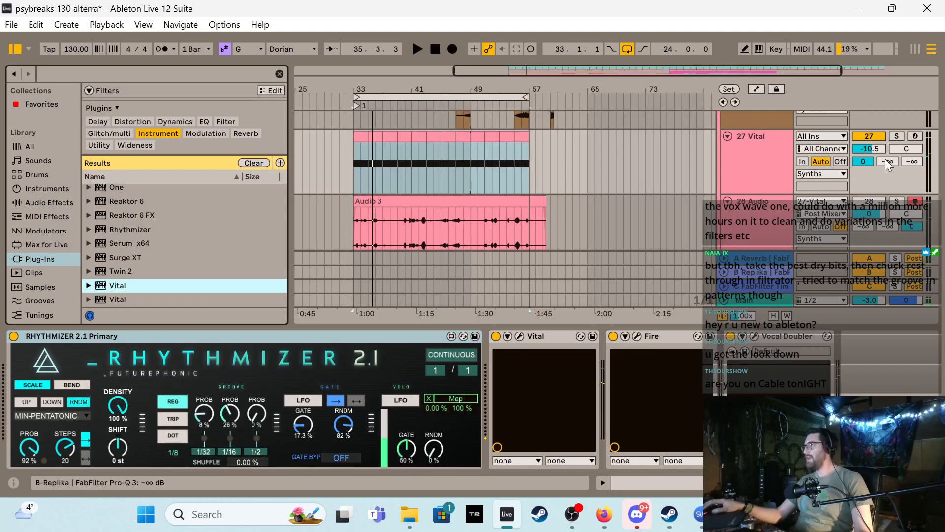
Raise the 27 Vital track's send C to 0 and audition the result
{"action": "left_click_drag", "start_coordinate": [920, 159], "coordinate": [920, 103]}
{"action": "key", "text": "space"}
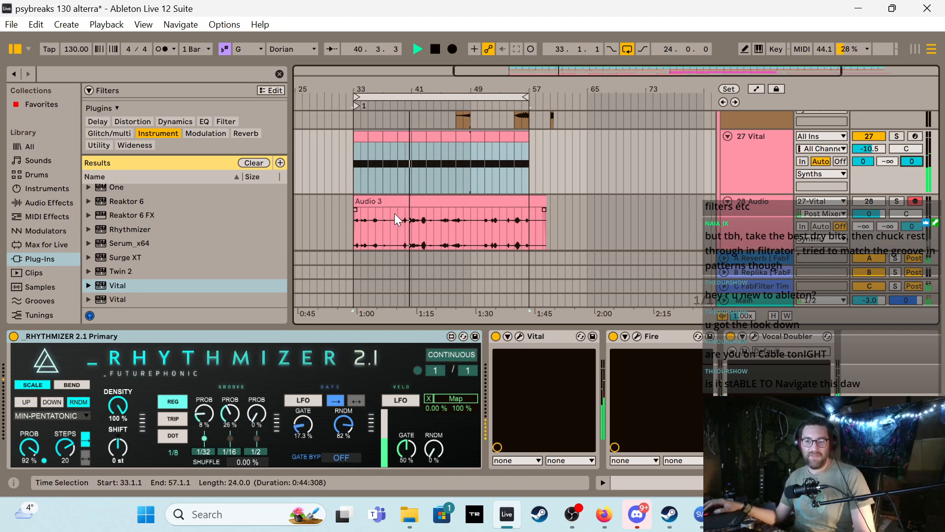
{"action": "key", "text": "space"}
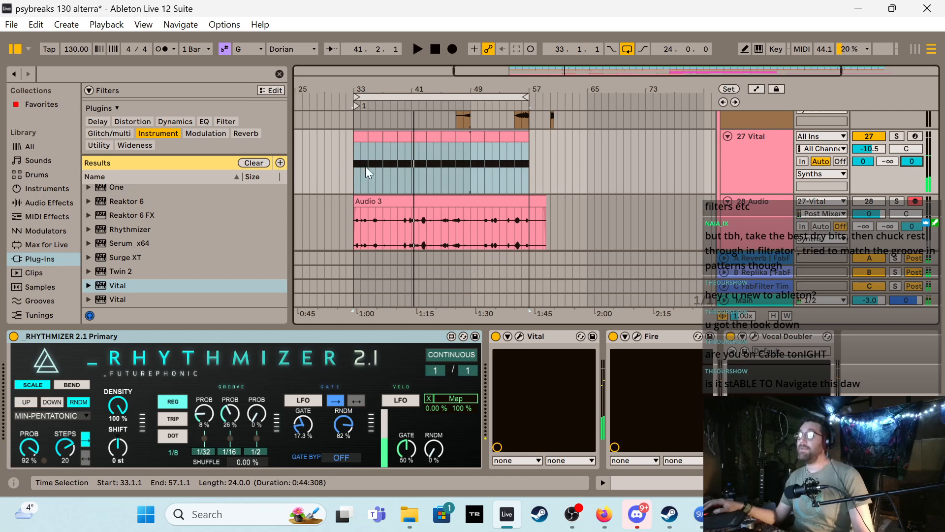
Hide the browser and select bars 33 to 57 across the 27 Vital and 28 Audio tracks
{"action": "left_click", "coordinate": [353, 158]}
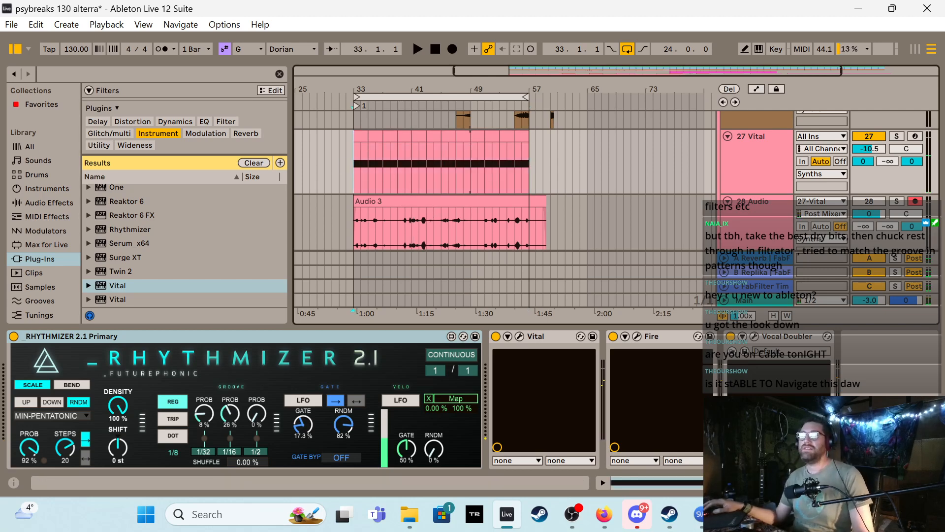
{"action": "left_click", "coordinate": [12, 49]}
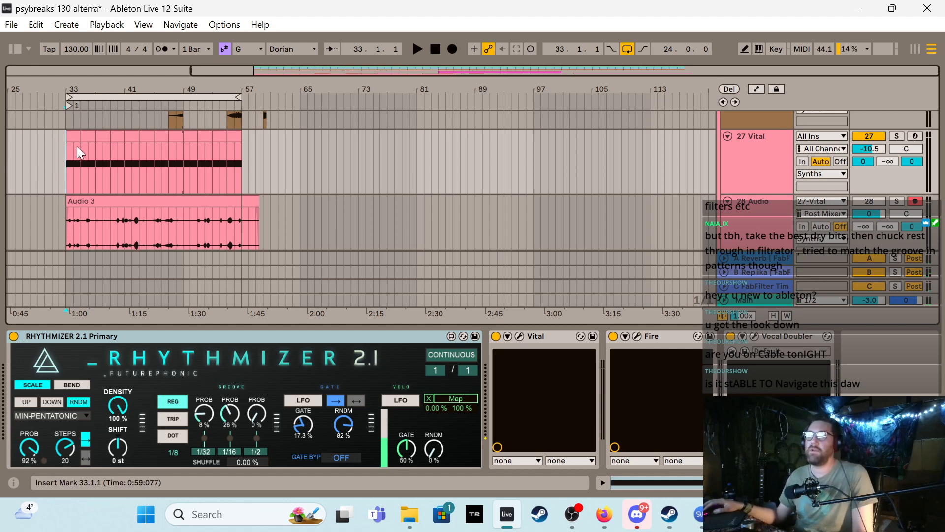
{"action": "left_click_drag", "start_coordinate": [277, 72], "coordinate": [168, 73]}
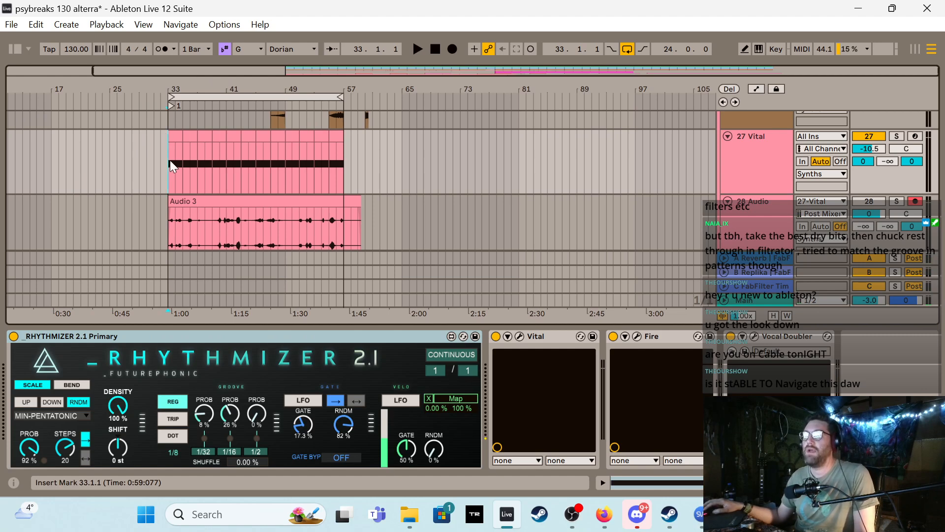
{"action": "left_click_drag", "start_coordinate": [167, 161], "coordinate": [341, 204]}
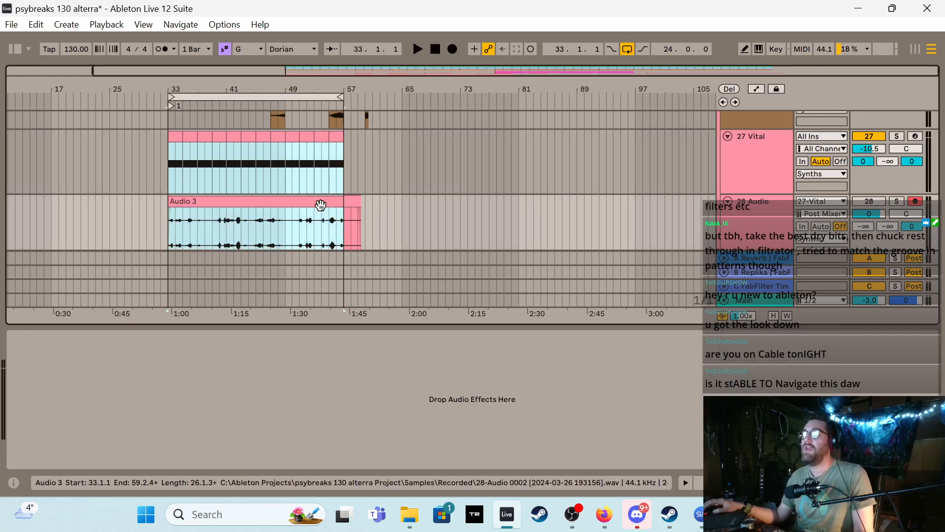
{"action": "scroll", "coordinate": [337, 189], "scroll_direction": "down", "scroll_amount": 2}
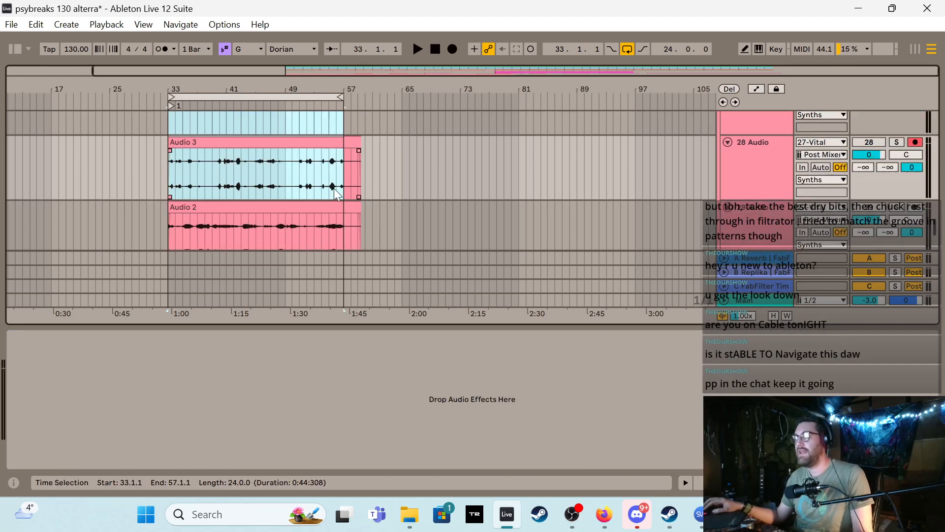
{"action": "scroll", "coordinate": [790, 152], "scroll_direction": "up", "scroll_amount": 3}
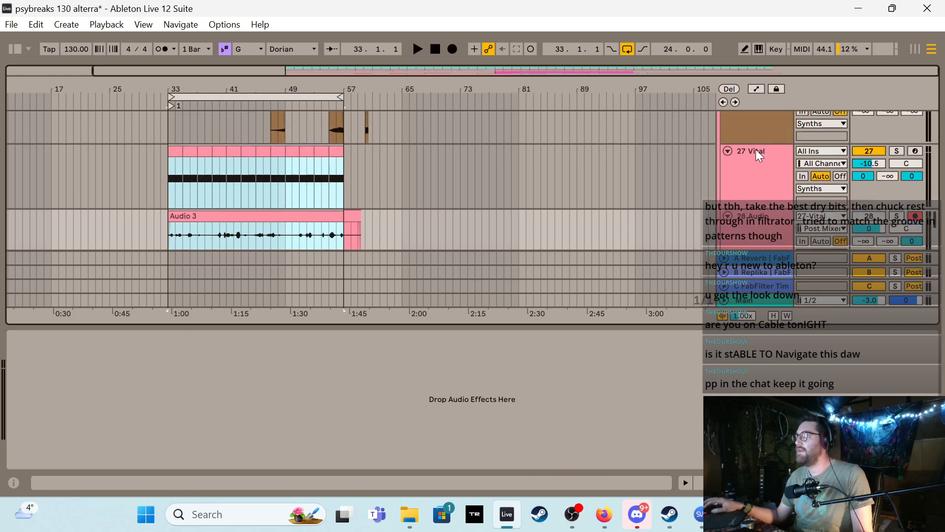
Show the 27 Vital track's devices and look through Rhythmizer's scale list, keeping MIN-PENTATONIC
{"action": "left_click", "coordinate": [758, 183]}
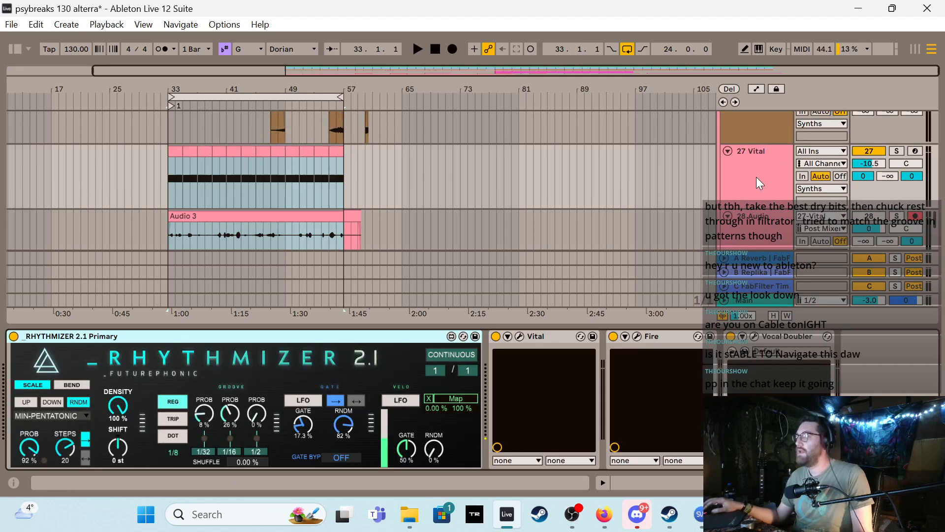
{"action": "left_click", "coordinate": [70, 414]}
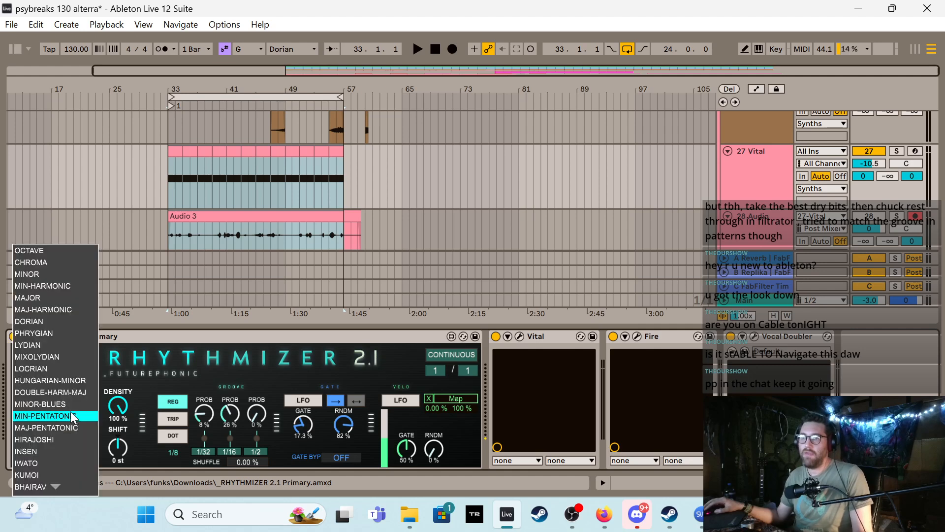
{"action": "left_click", "coordinate": [212, 6]}
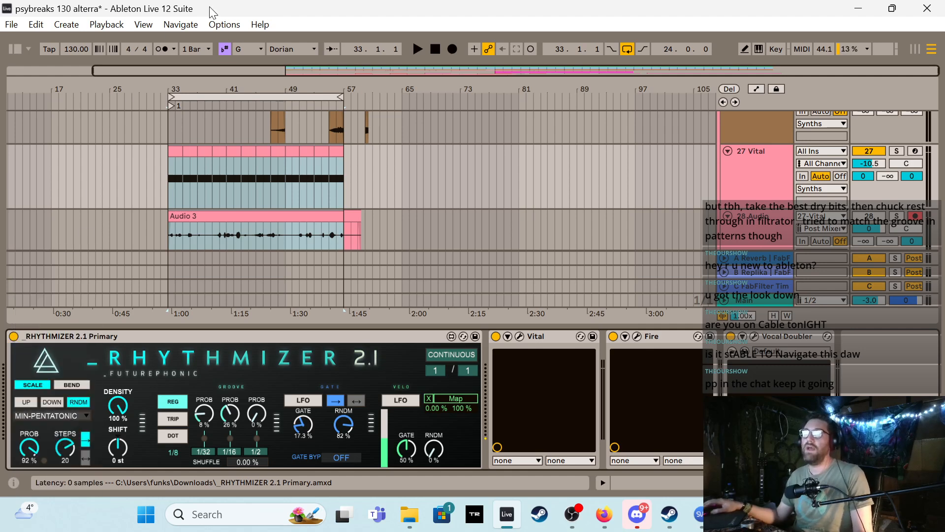
{"action": "left_click", "coordinate": [234, 150]}
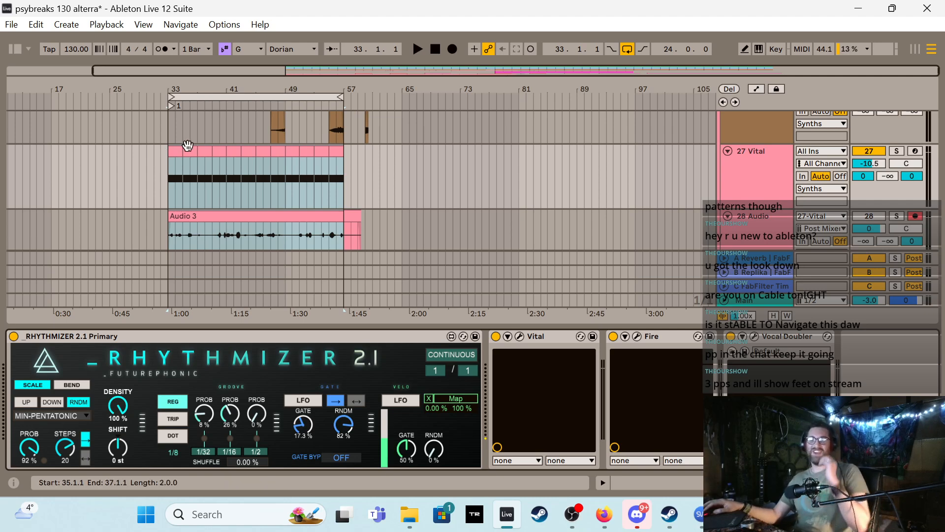
Set the playback start at bar 33 on the 27 Vital track and briefly audition the Rhythmizer part
{"action": "left_click", "coordinate": [167, 179]}
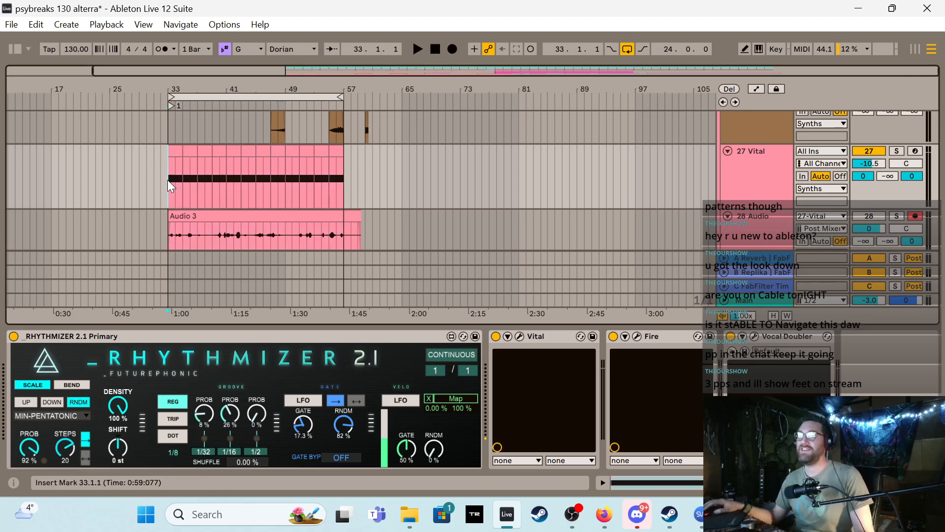
{"action": "scroll", "coordinate": [200, 170], "scroll_direction": "up", "scroll_amount": 2}
{"action": "scroll", "coordinate": [207, 173], "scroll_direction": "down", "scroll_amount": 5}
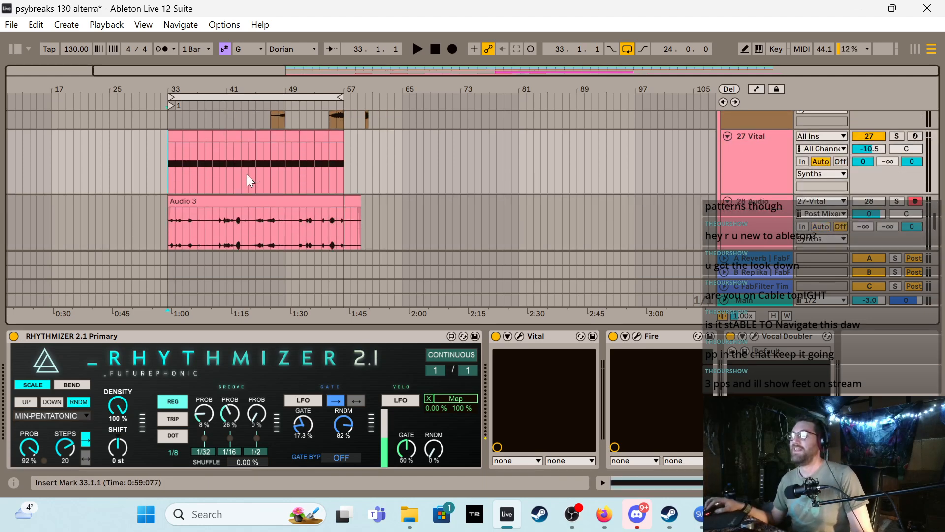
{"action": "scroll", "coordinate": [739, 209], "scroll_direction": "up", "scroll_amount": 3}
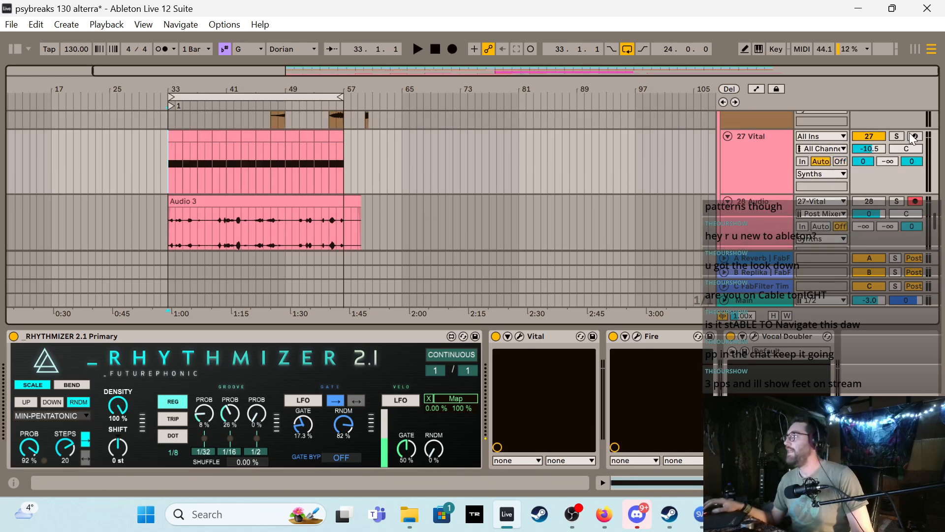
{"action": "key", "text": "space"}
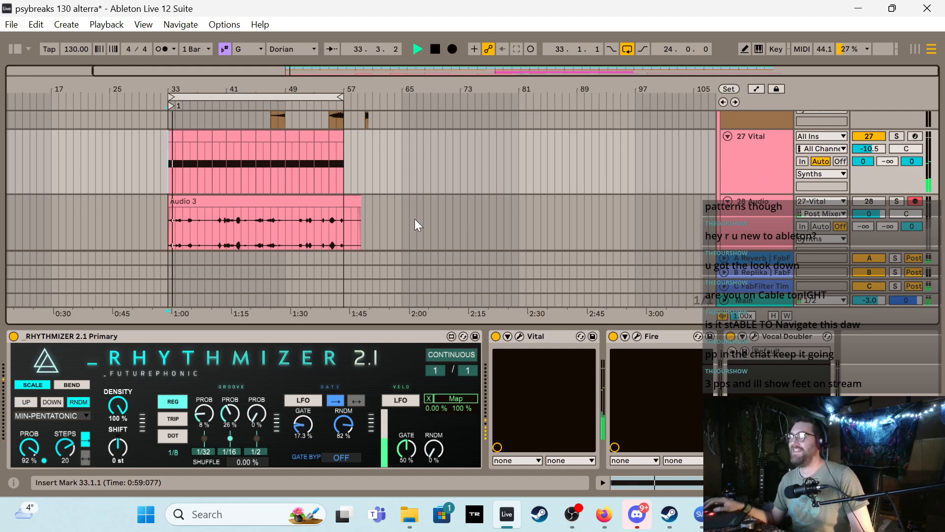
{"action": "key", "text": "space"}
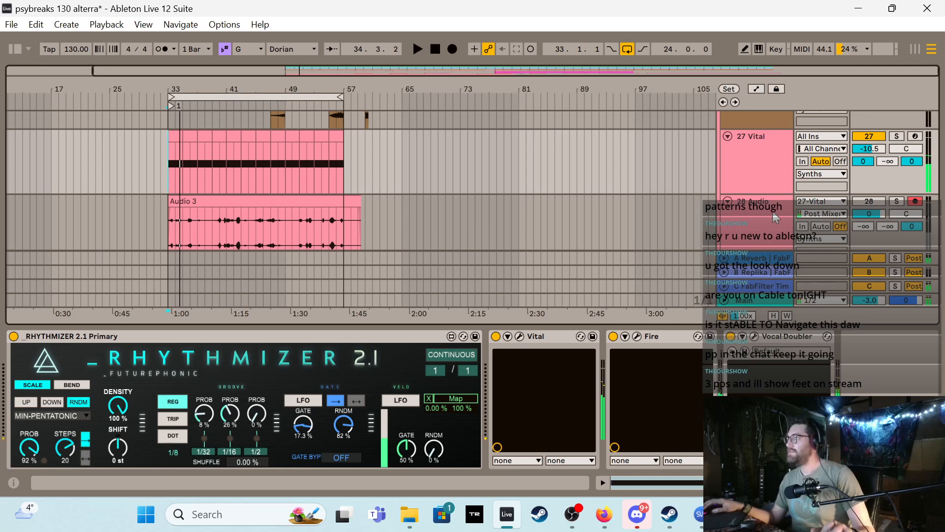
Duplicate the 28 Audio track and delete the Audio 3 clip from the original 28 Audio track
{"action": "scroll", "coordinate": [773, 212], "scroll_direction": "down", "scroll_amount": 1}
{"action": "left_click", "coordinate": [763, 193]}
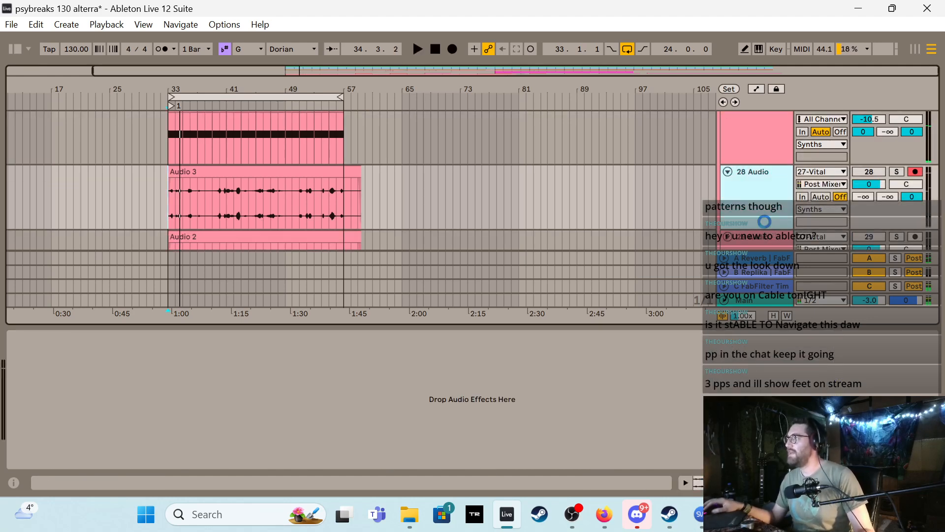
{"action": "key", "text": "ctrl+d"}
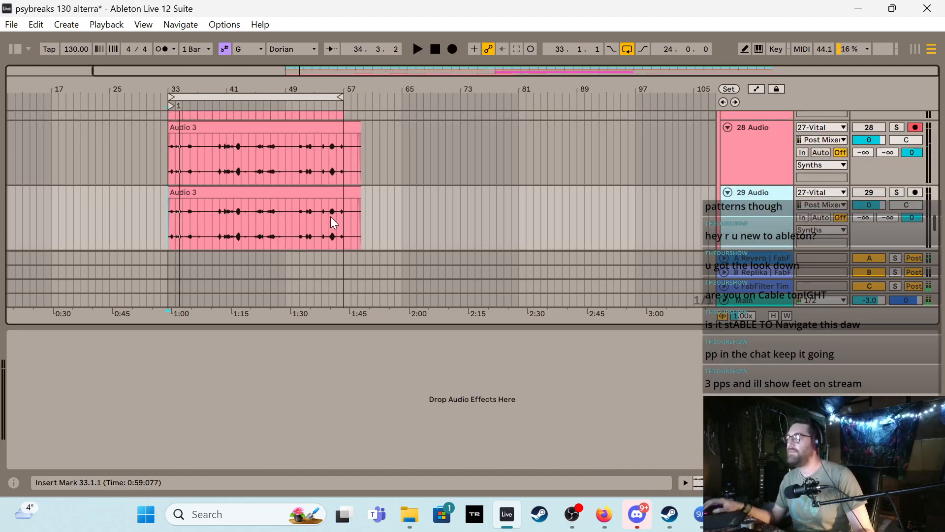
{"action": "left_click", "coordinate": [308, 121]}
{"action": "left_click", "coordinate": [318, 129]}
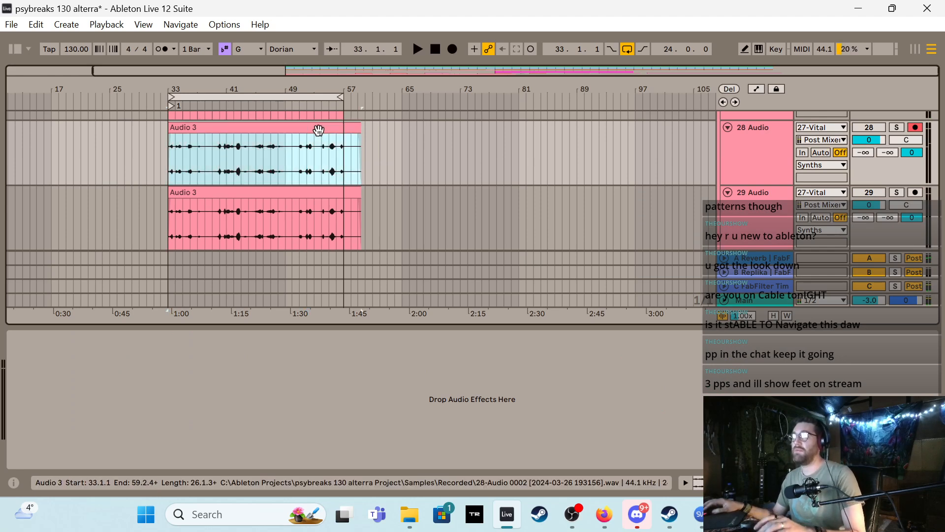
{"action": "key", "text": "Delete"}
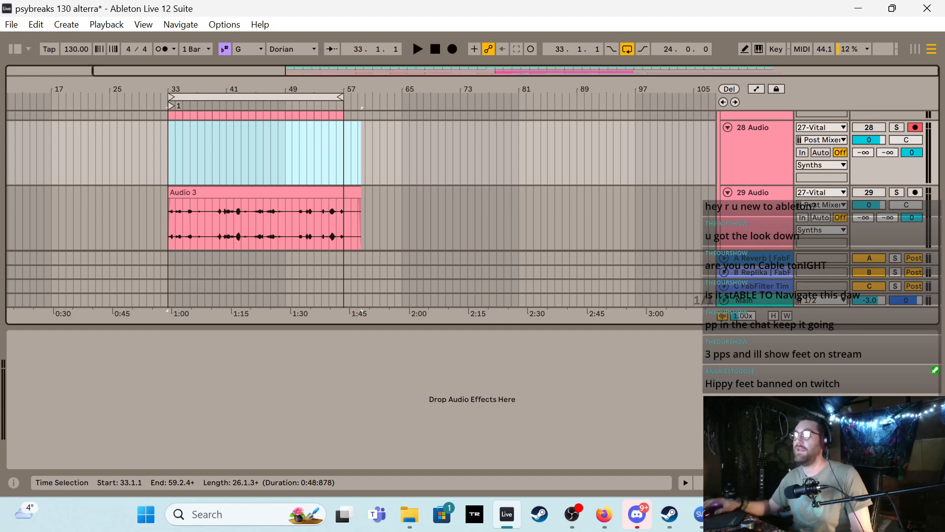
Record a new take on the 28 Audio track from bar 33 to bar 57, hiding the device view during recording
{"action": "left_click", "coordinate": [171, 143]}
{"action": "scroll", "coordinate": [268, 125], "scroll_direction": "up", "scroll_amount": 2}
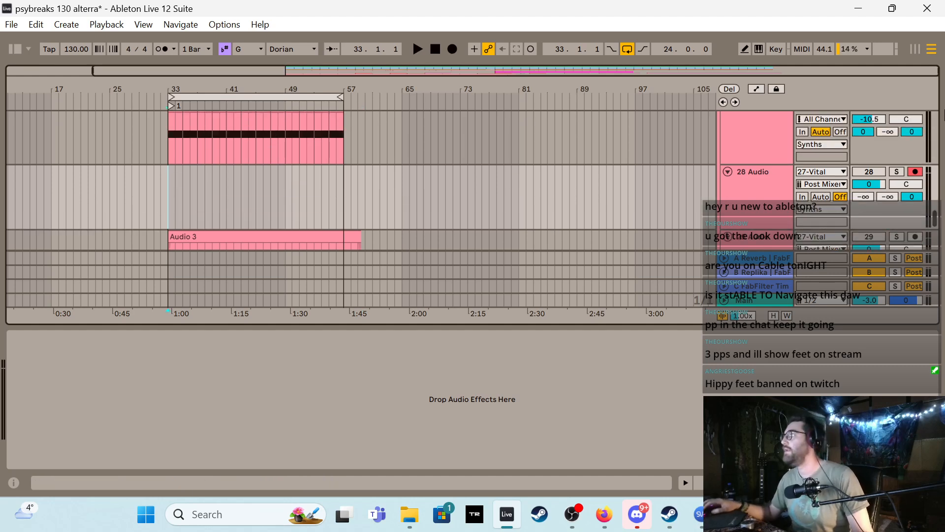
{"action": "scroll", "coordinate": [197, 147], "scroll_direction": "up", "scroll_amount": 1}
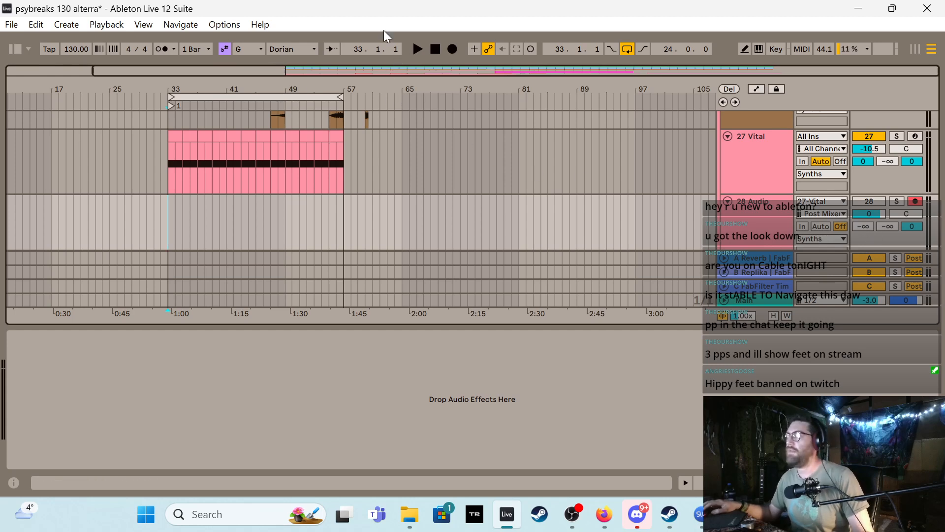
{"action": "left_click", "coordinate": [450, 52]}
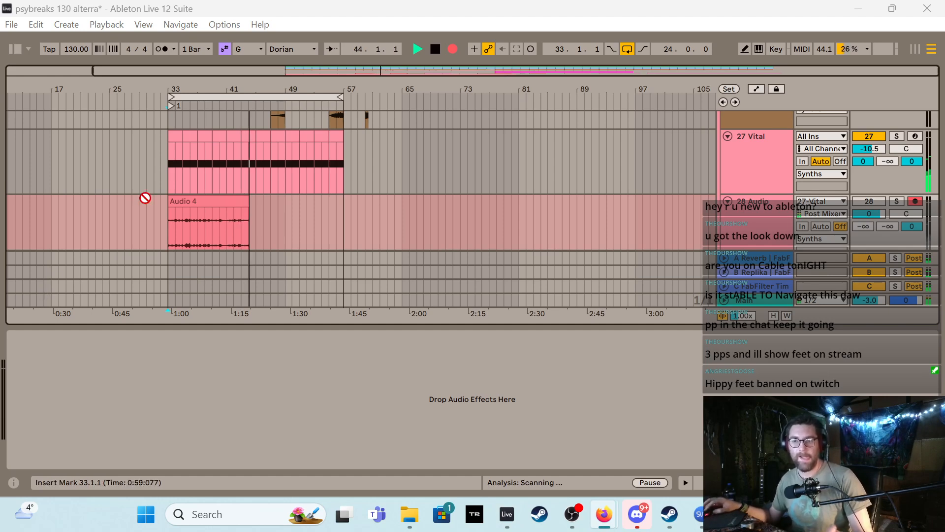
{"action": "scroll", "coordinate": [311, 226], "scroll_direction": "down", "scroll_amount": 2}
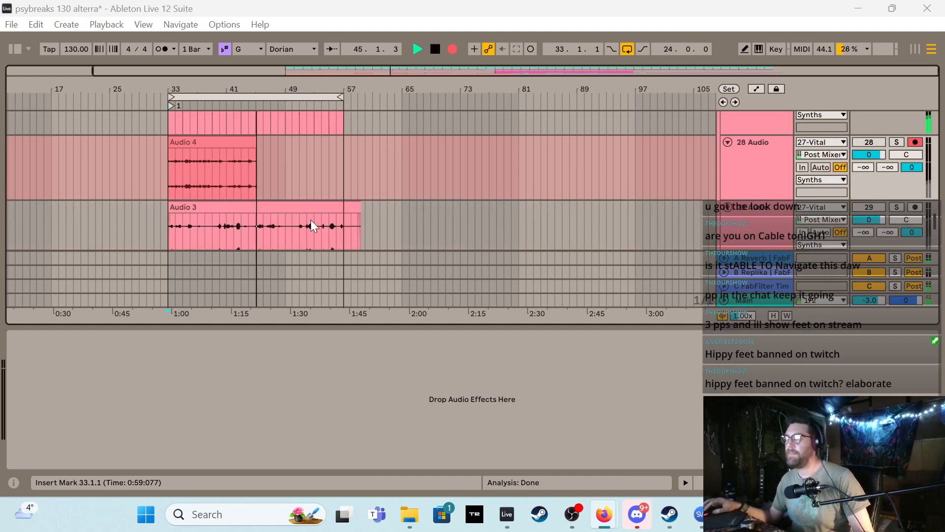
{"action": "scroll", "coordinate": [311, 225], "scroll_direction": "down", "scroll_amount": 2}
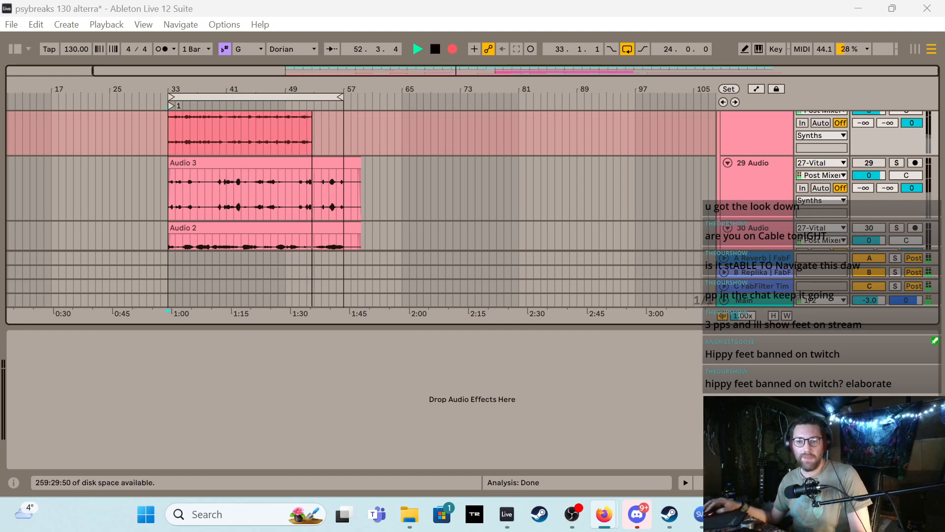
{"action": "double_click", "coordinate": [340, 325]}
{"action": "scroll", "coordinate": [364, 273], "scroll_direction": "up", "scroll_amount": 2}
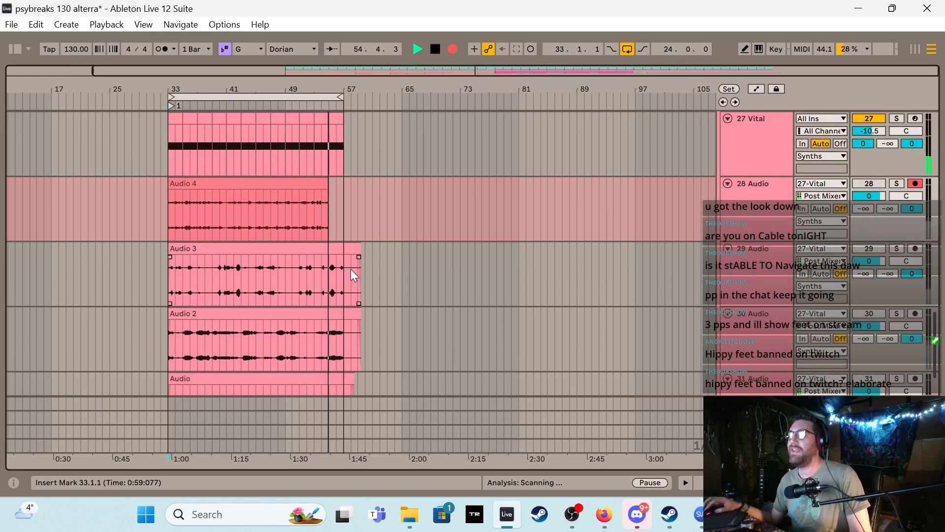
{"action": "scroll", "coordinate": [350, 268], "scroll_direction": "up", "scroll_amount": 4}
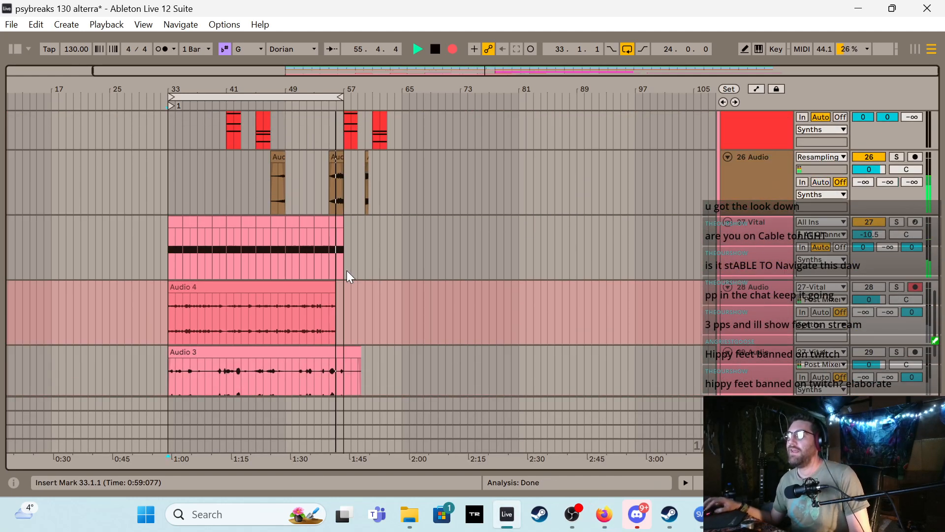
{"action": "scroll", "coordinate": [346, 270], "scroll_direction": "down", "scroll_amount": 2}
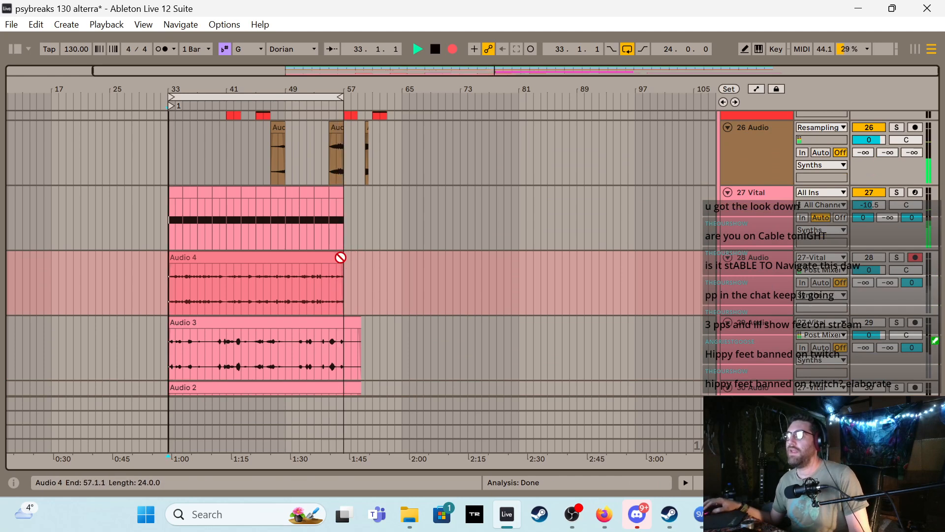
{"action": "key", "text": "space"}
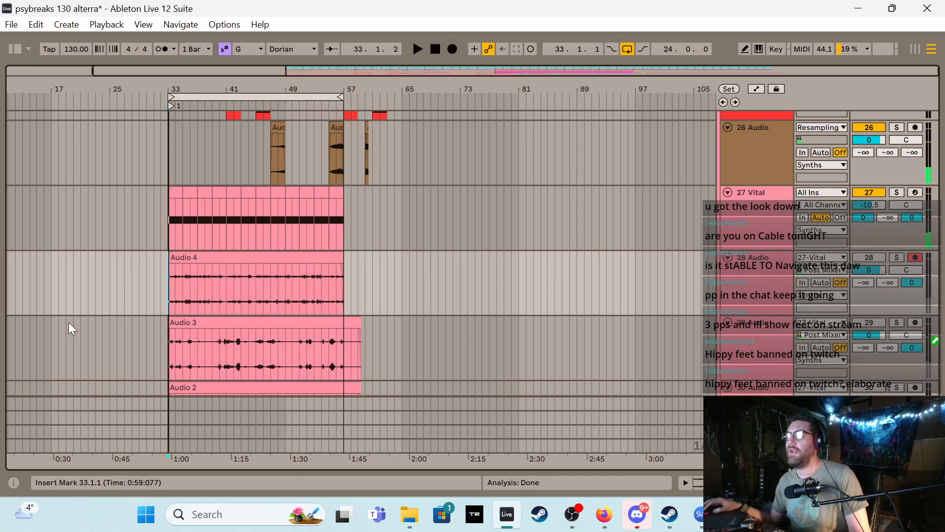
Look over the recorded takes, deactivate the 27 Vital track, and activate the 31 Audio track
{"action": "left_click", "coordinate": [164, 259]}
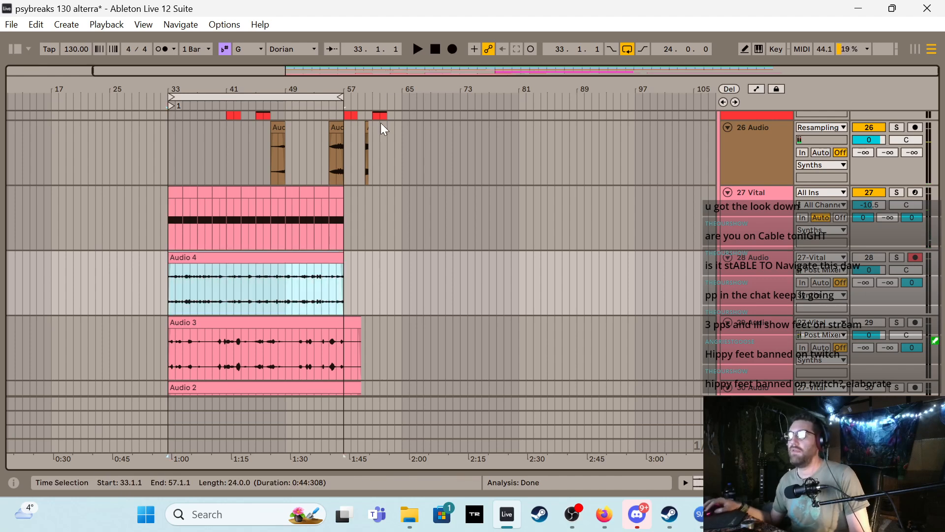
{"action": "scroll", "coordinate": [465, 113], "scroll_direction": "up", "scroll_amount": 5}
{"action": "scroll", "coordinate": [447, 194], "scroll_direction": "down", "scroll_amount": 4}
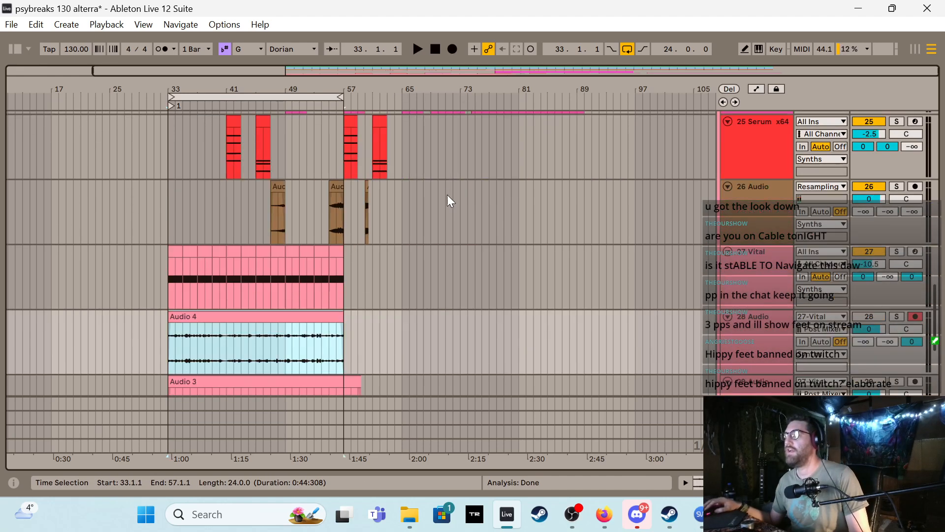
{"action": "scroll", "coordinate": [451, 197], "scroll_direction": "down", "scroll_amount": 5}
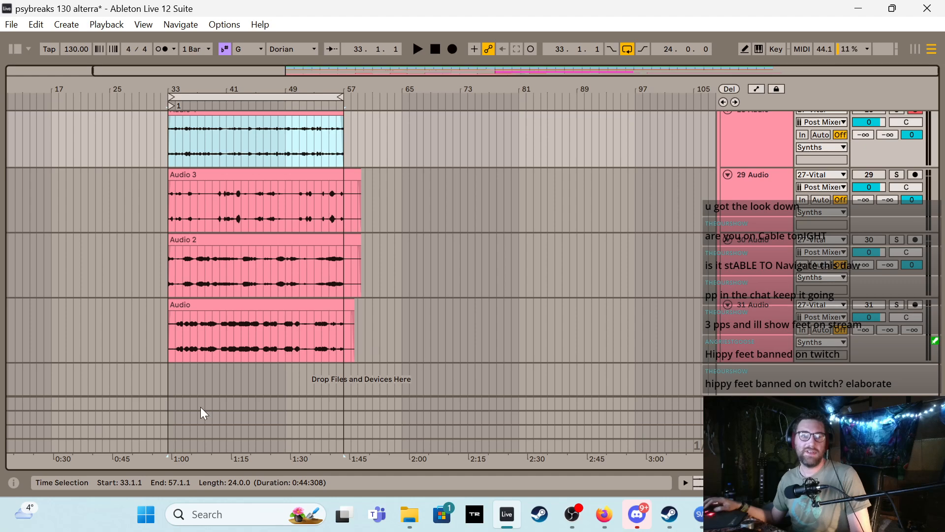
{"action": "scroll", "coordinate": [264, 303], "scroll_direction": "up", "scroll_amount": 6}
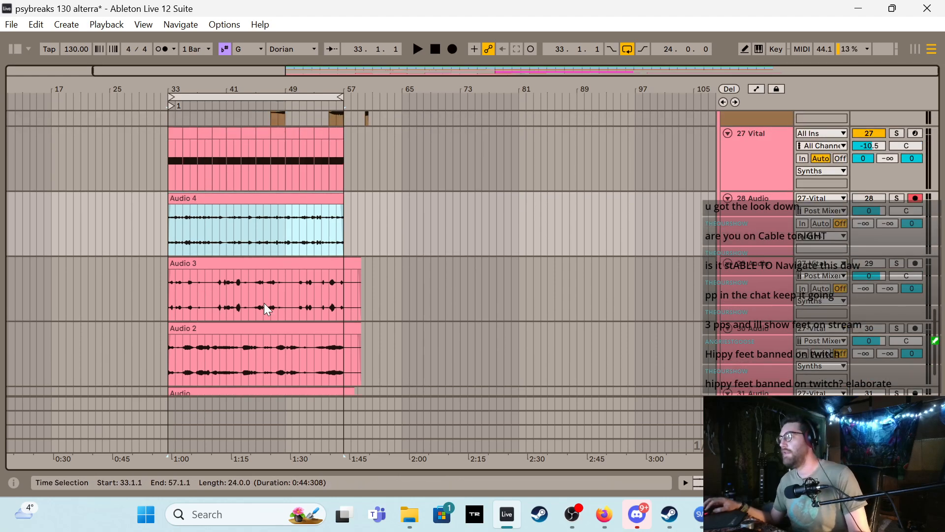
{"action": "scroll", "coordinate": [266, 302], "scroll_direction": "down", "scroll_amount": 6}
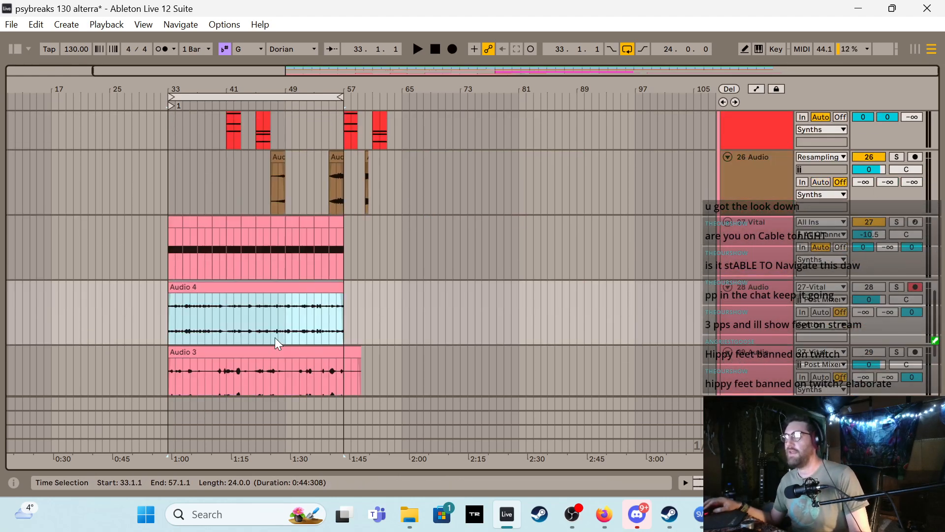
{"action": "scroll", "coordinate": [689, 142], "scroll_direction": "up", "scroll_amount": 1}
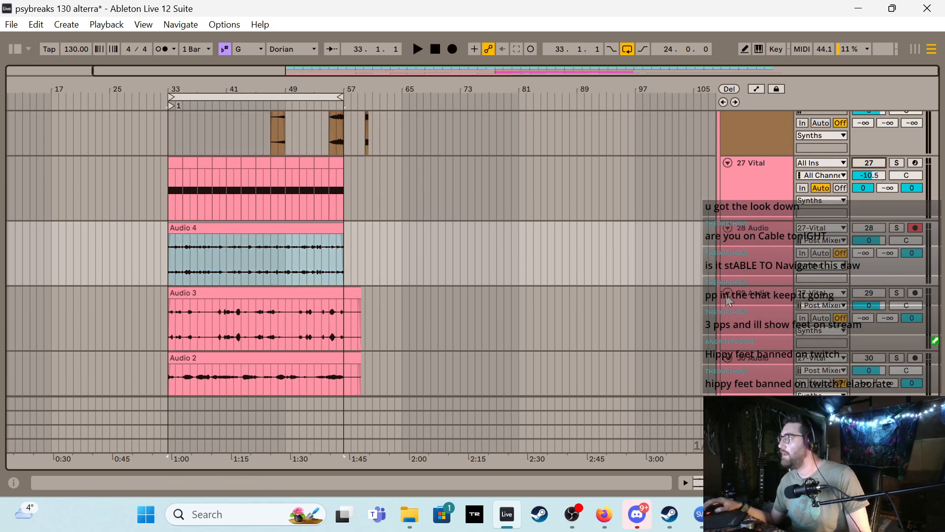
{"action": "scroll", "coordinate": [572, 255], "scroll_direction": "down", "scroll_amount": 3}
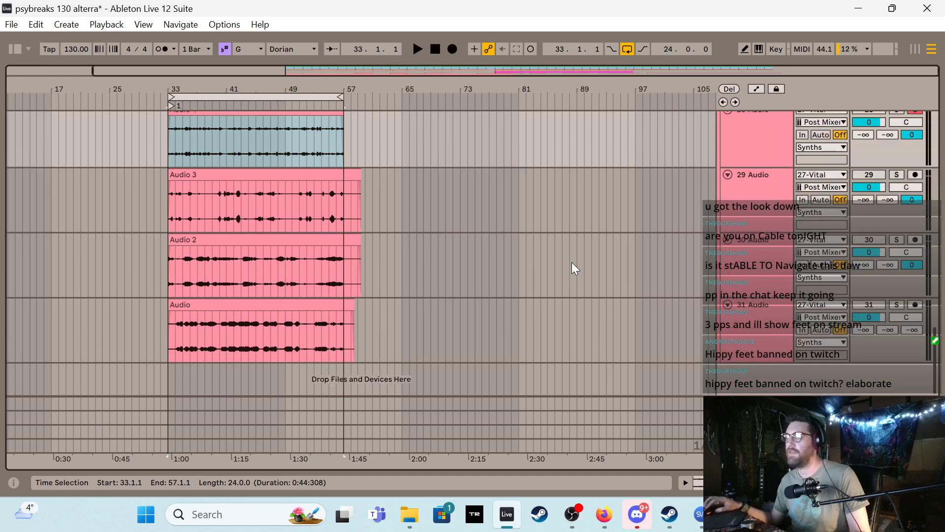
{"action": "left_click", "coordinate": [882, 305]}
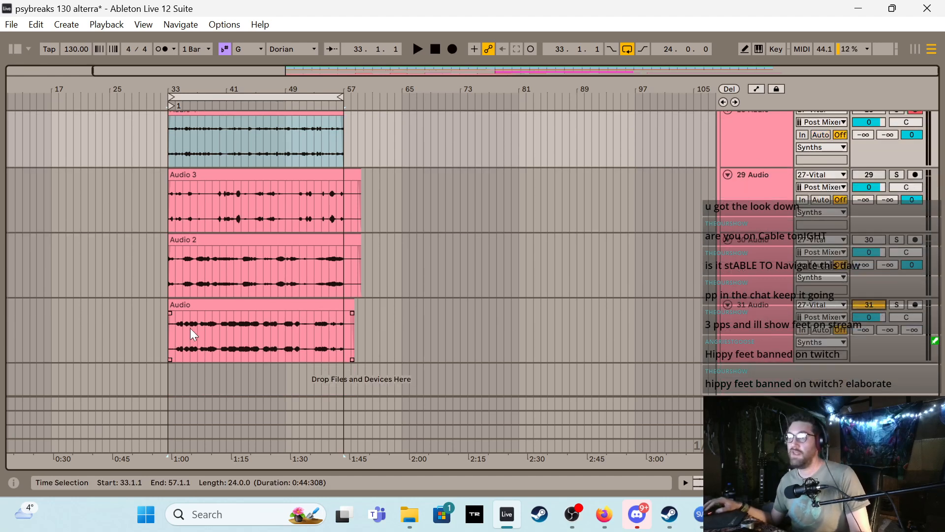
Audition the 31 Audio take from bar 33 and raise the track's send B to 0 dB
{"action": "left_click", "coordinate": [167, 327]}
{"action": "key", "text": "space"}
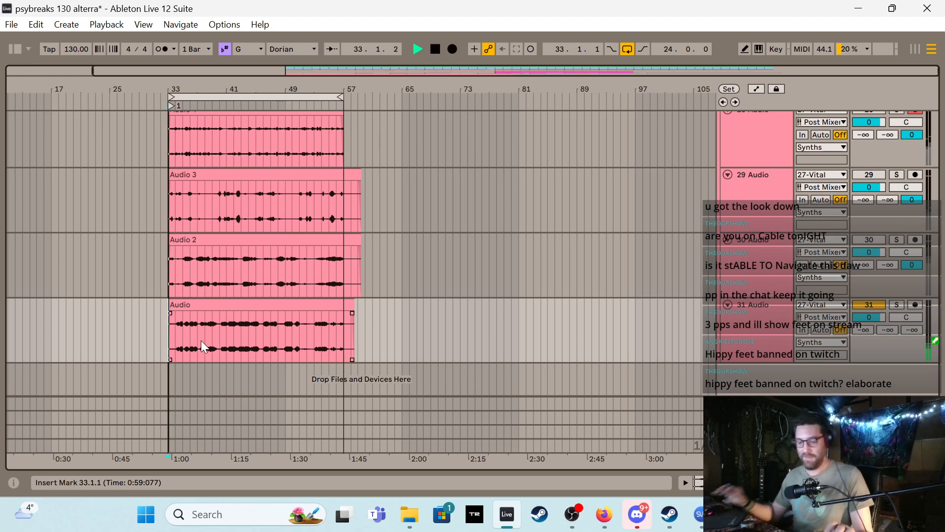
{"action": "key", "text": "plus"}
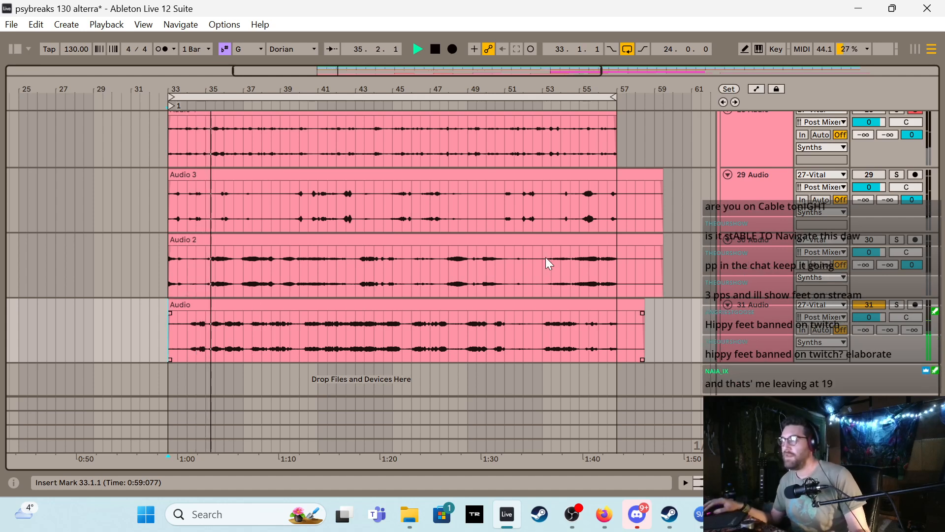
{"action": "key", "text": "space"}
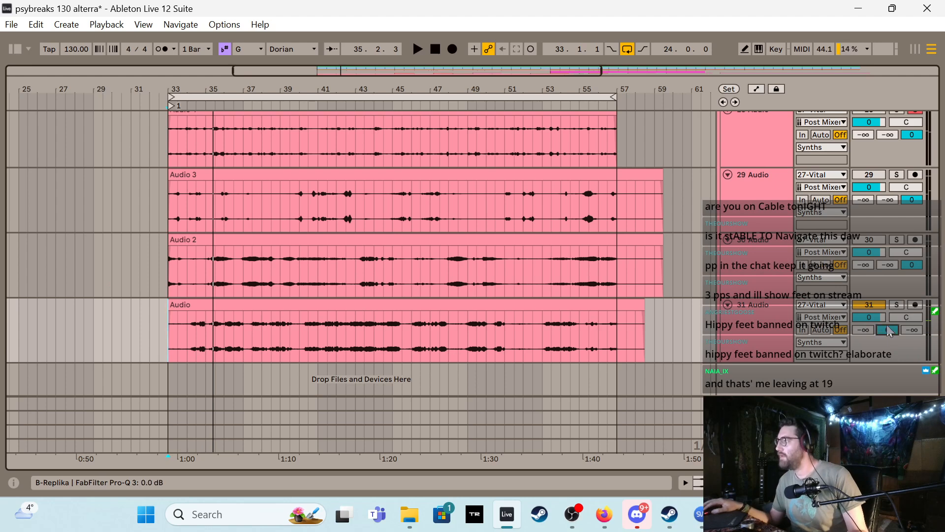
{"action": "key", "text": "space"}
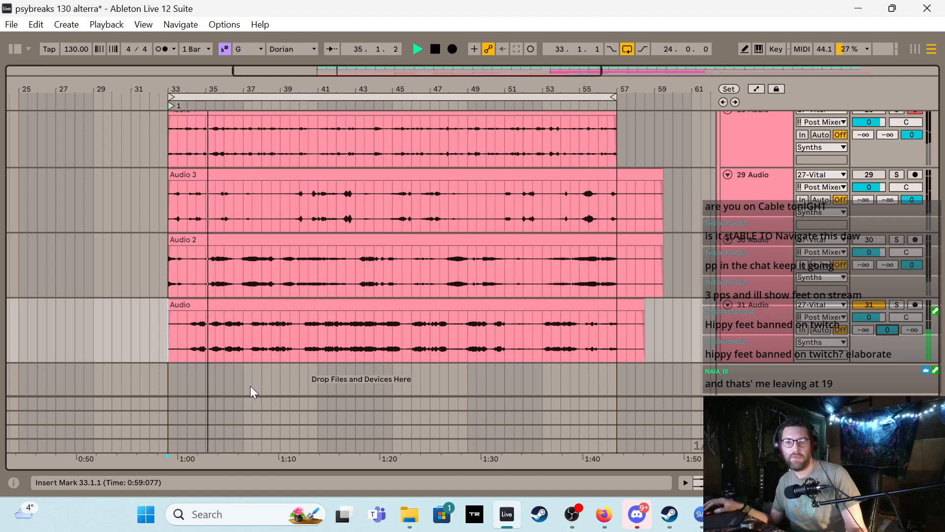
{"action": "left_click", "coordinate": [253, 321]}
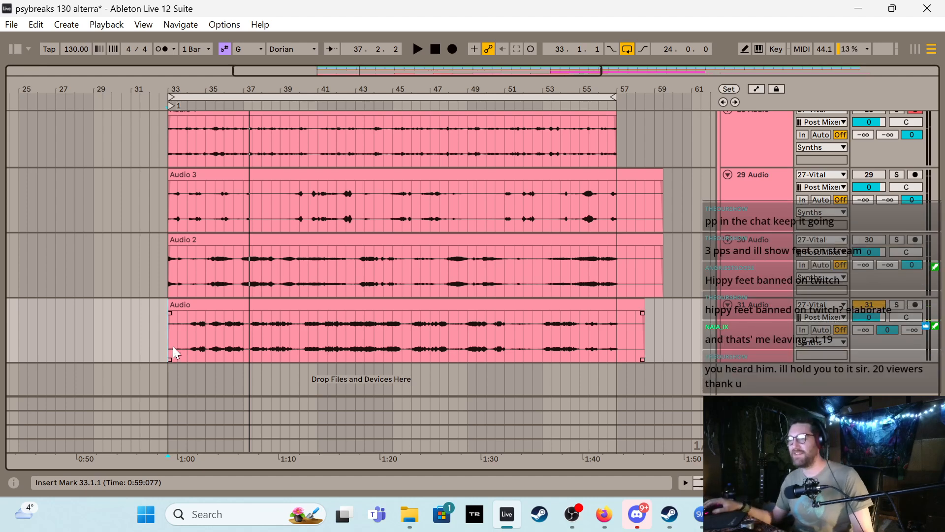
{"action": "key", "text": "space"}
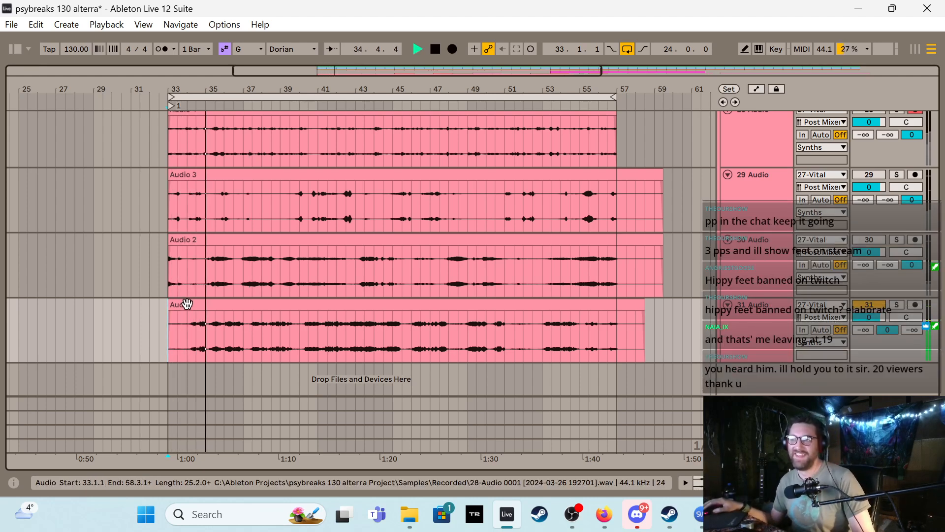
Isolate the 31 Audio phrase from bar 40 to 41.3.1 and trim the start of the remaining clip to 44.3.1
{"action": "left_click", "coordinate": [171, 305]}
{"action": "left_click_drag", "start_coordinate": [171, 306], "coordinate": [305, 321]}
{"action": "left_click", "coordinate": [327, 327]}
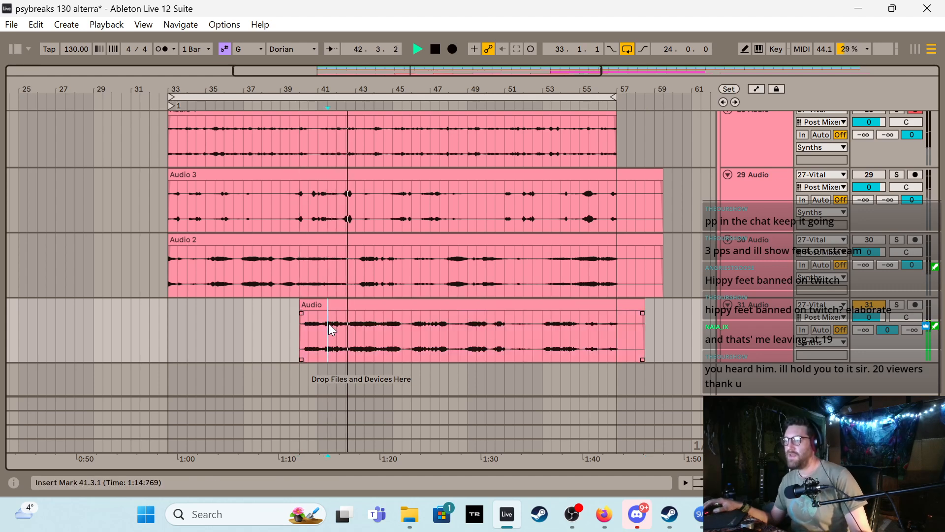
{"action": "key", "text": "ctrl+e"}
{"action": "left_click_drag", "start_coordinate": [335, 308], "coordinate": [380, 317]}
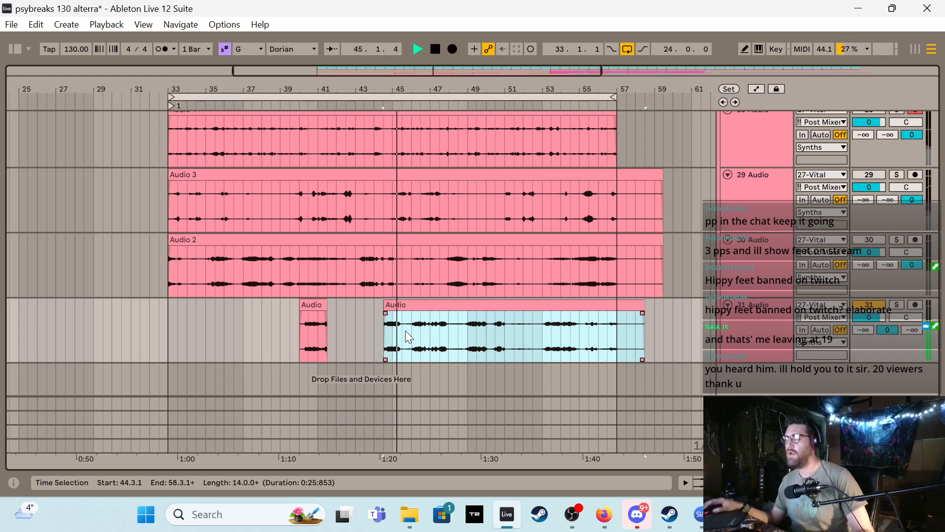
Isolate the 31 Audio phrases from 44.3.1 to 45.3.1 and from bar 49 to 49.3.1, trimming the remainder's start to 50.3.1
{"action": "left_click", "coordinate": [402, 327]}
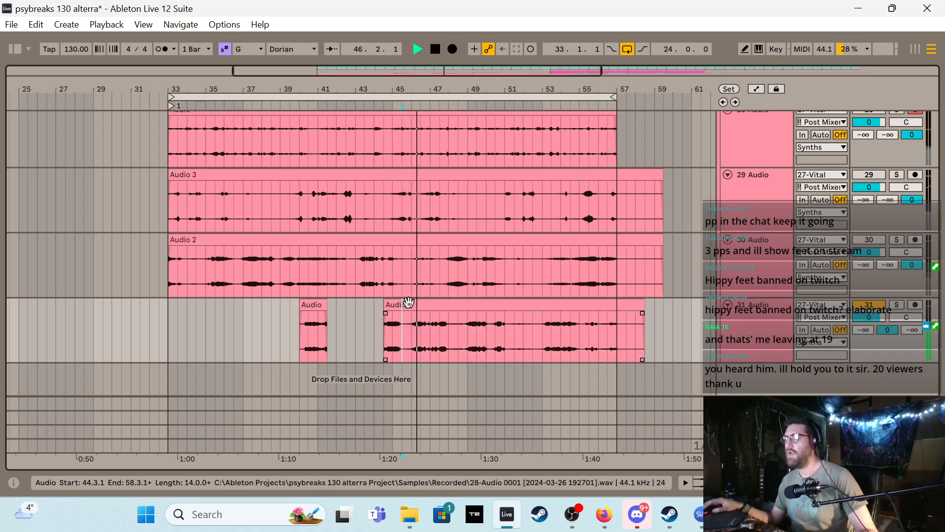
{"action": "key", "text": "ctrl+e"}
{"action": "mouse_move", "coordinate": [403, 306]}
{"action": "left_mouse_down"}
{"action": "mouse_move", "coordinate": [467, 325]}
{"action": "mouse_move", "coordinate": [478, 305]}
{"action": "mouse_move", "coordinate": [495, 307]}
{"action": "left_mouse_up"}
{"action": "left_click", "coordinate": [479, 333]}
{"action": "key", "text": "ctrl+e"}
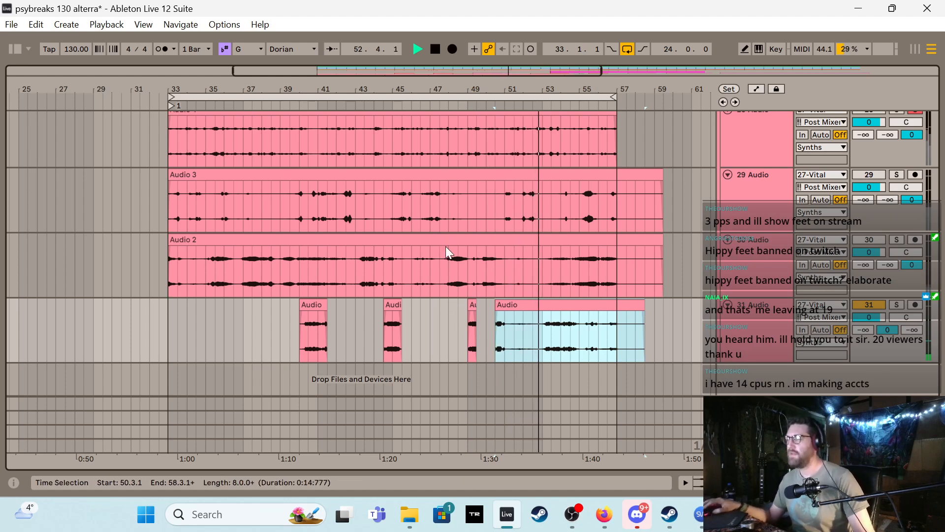
Isolate the 31 Audio phrase from 53.1.1 to 53.3.1 and trim the start of the remaining clip to 54.1.1
{"action": "left_click_drag", "start_coordinate": [499, 308], "coordinate": [545, 325]}
{"action": "key", "text": "space"}
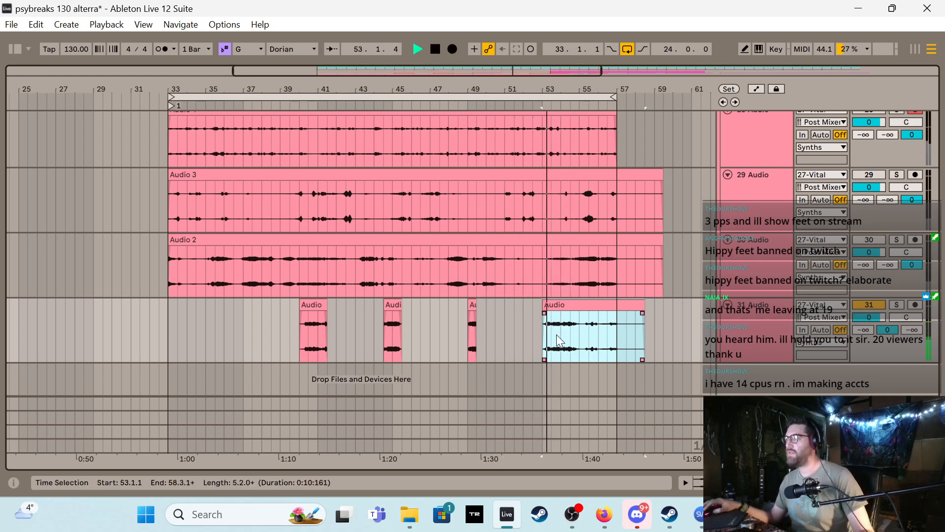
{"action": "left_click", "coordinate": [551, 333]}
{"action": "key", "text": "ctrl+e"}
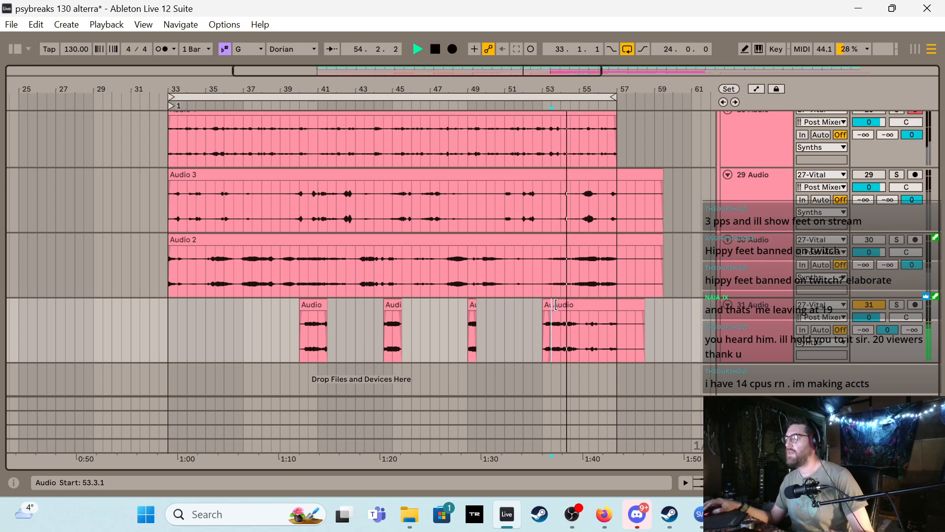
{"action": "left_click_drag", "start_coordinate": [552, 304], "coordinate": [559, 304]}
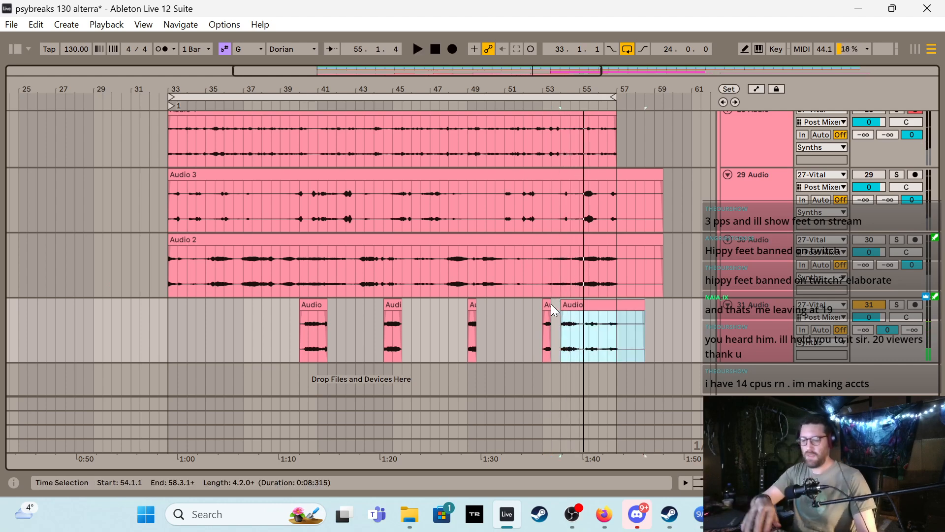
Audition the last 31 Audio clip and try start points at 53.4.1 and 53.4.3
{"action": "key", "text": "space"}
{"action": "key", "text": "space"}
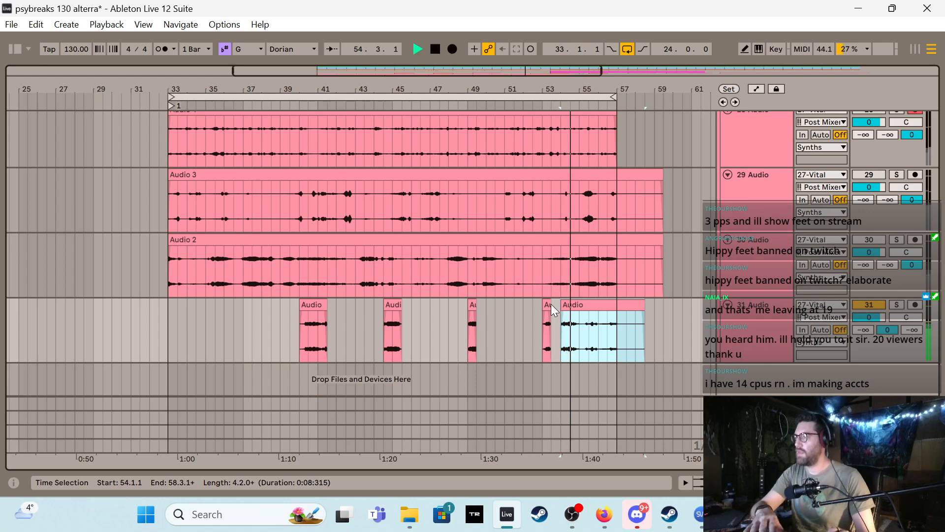
{"action": "key", "text": "plus"}
{"action": "key", "text": "space"}
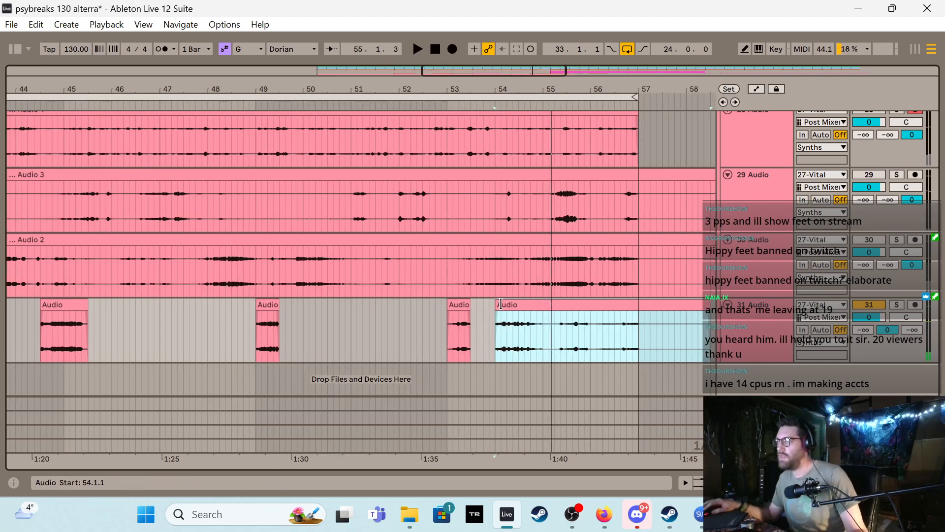
{"action": "left_click_drag", "start_coordinate": [500, 305], "coordinate": [484, 303]}
{"action": "key", "text": "space"}
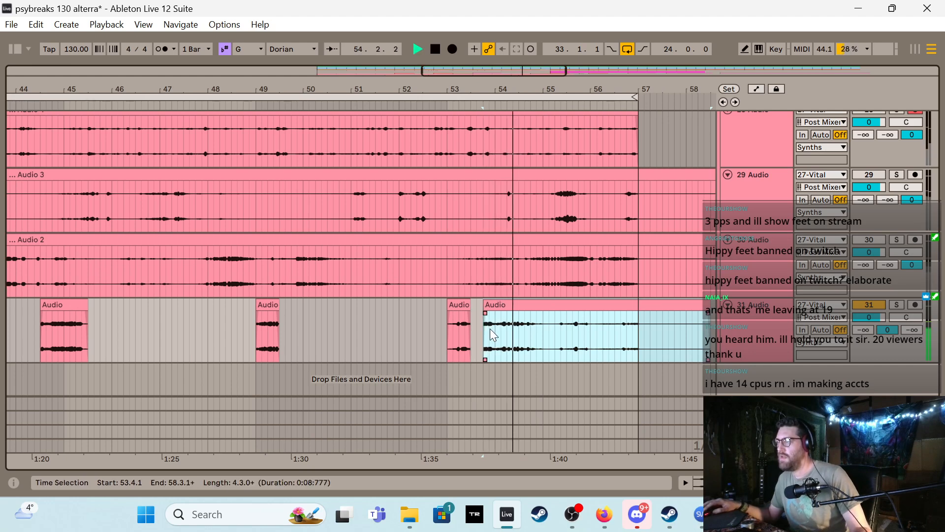
{"action": "key", "text": "space"}
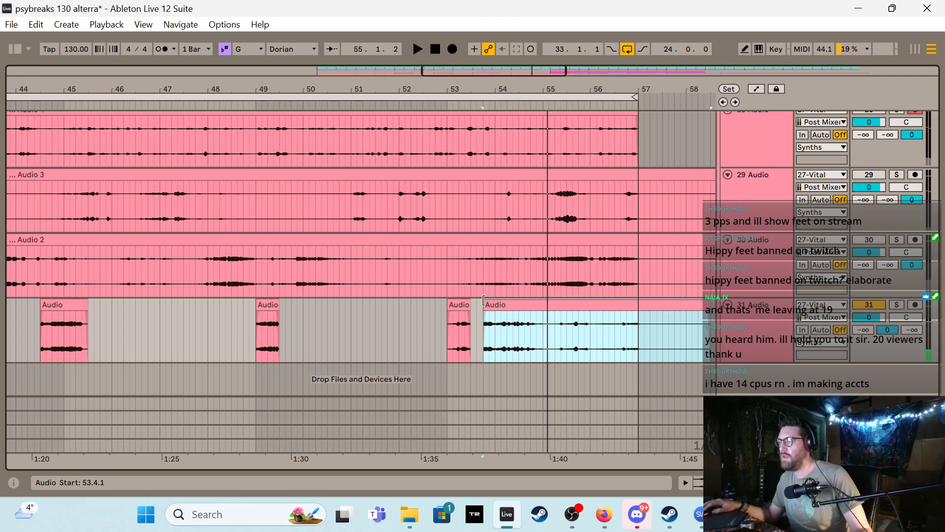
{"action": "left_click_drag", "start_coordinate": [484, 300], "coordinate": [490, 302]}
{"action": "key", "text": "space"}
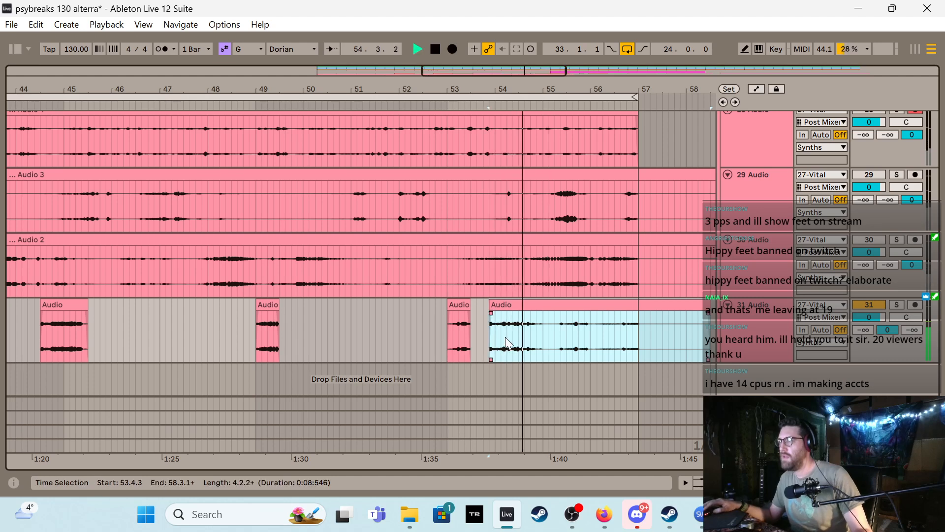
Trim the last 31 Audio clip's start to 56.2.3 and delete the clip
{"action": "left_click_drag", "start_coordinate": [490, 308], "coordinate": [610, 345]}
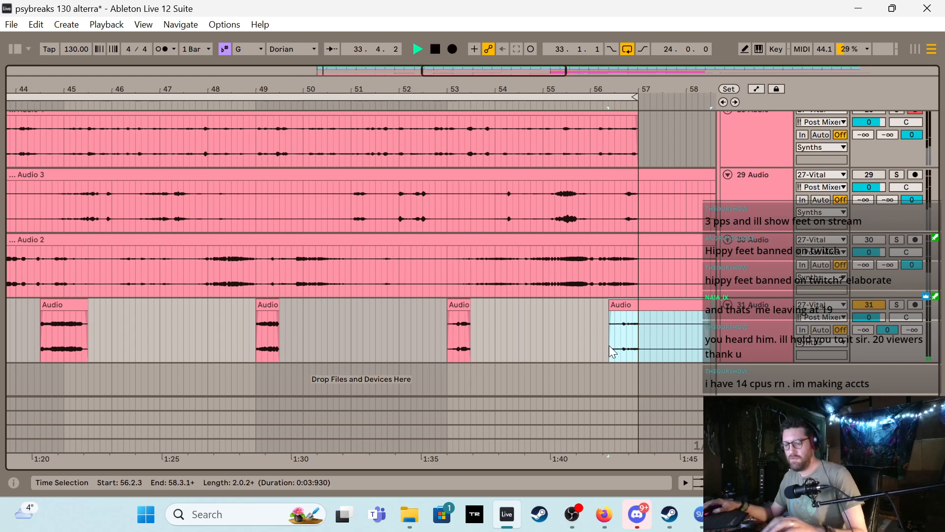
{"action": "key", "text": "Delete"}
{"action": "key", "text": "minus"}
{"action": "key", "text": "minus"}
{"action": "key", "text": "minus"}
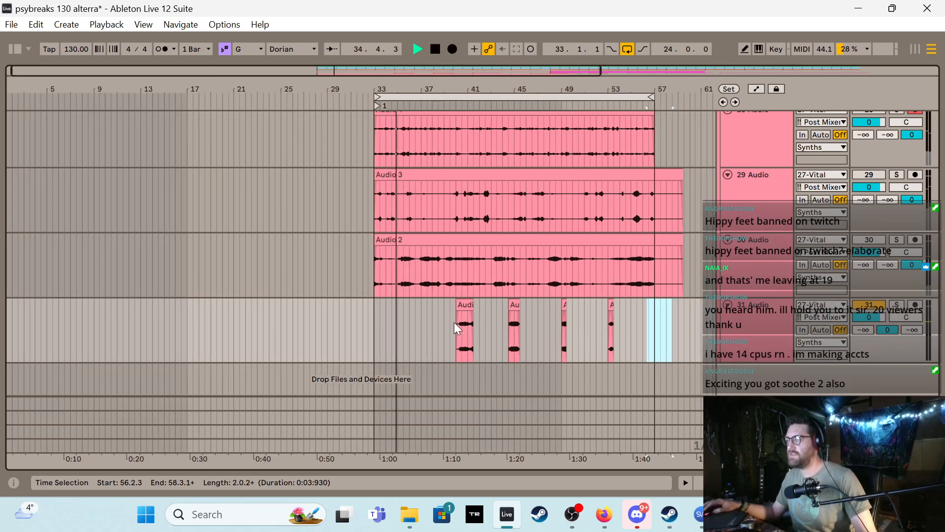
Audition the opening of the Audio 2 clip on the 30 Audio track from bar 33
{"action": "left_click", "coordinate": [454, 322]}
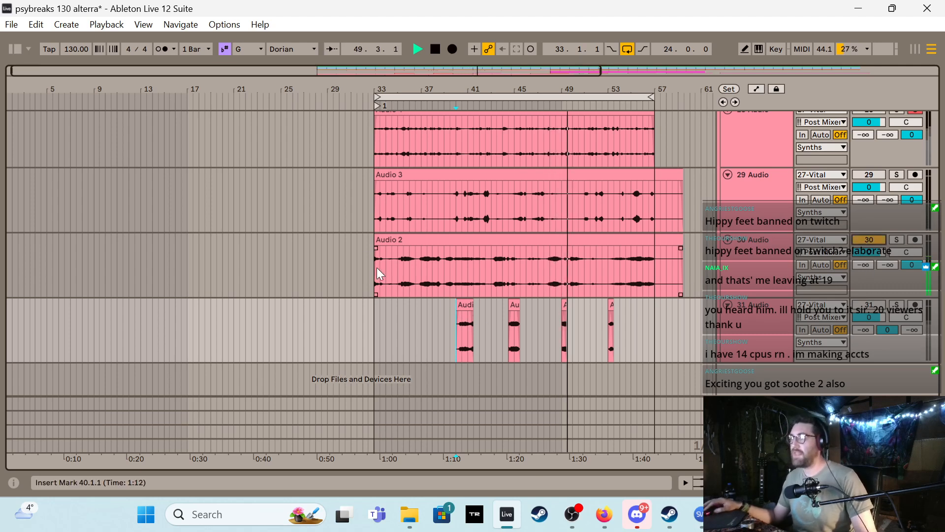
{"action": "left_click_drag", "start_coordinate": [376, 268], "coordinate": [379, 265]}
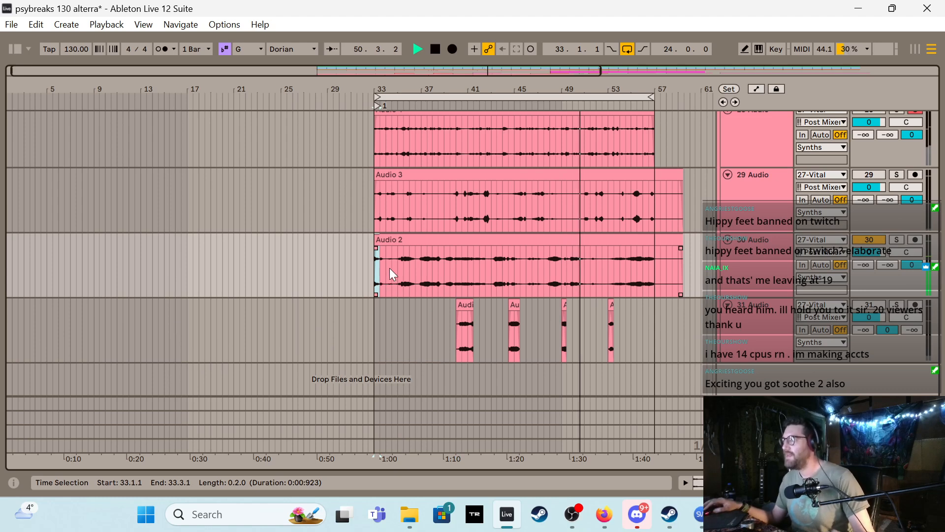
{"action": "key", "text": "space"}
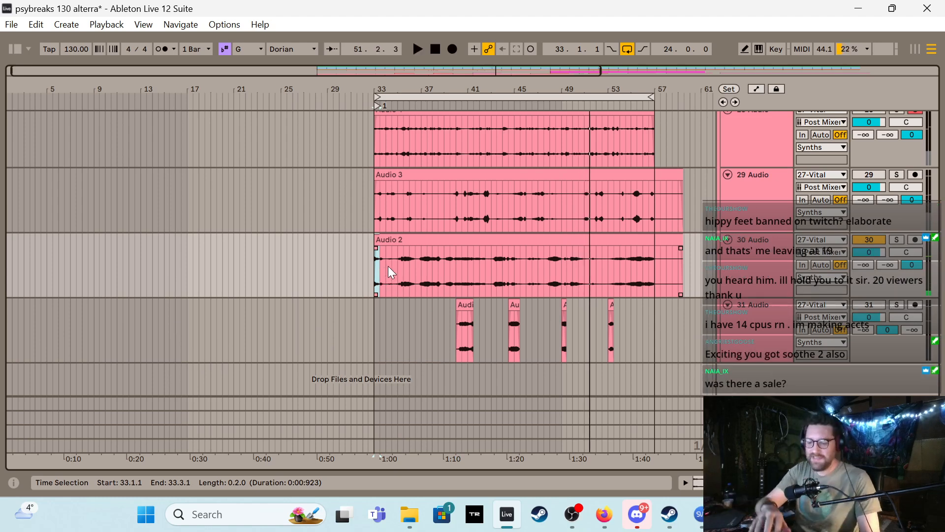
{"action": "key", "text": "plus"}
{"action": "key", "text": "plus"}
{"action": "key", "text": "space"}
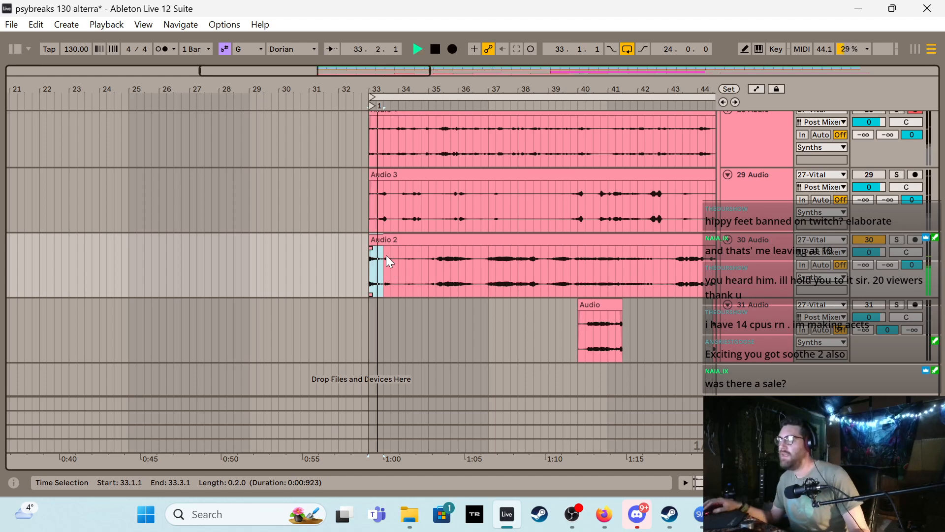
Trim the start of the Audio 2 clip on the 30 Audio track to 37.1.1, auditioning from bar 33
{"action": "left_click_drag", "start_coordinate": [374, 239], "coordinate": [388, 238]}
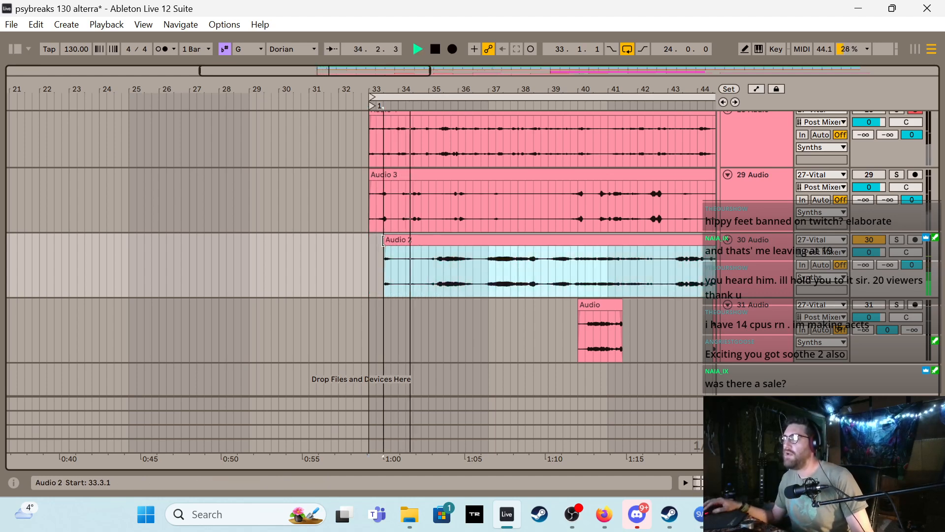
{"action": "key", "text": "space"}
{"action": "key", "text": "space"}
{"action": "left_click", "coordinate": [368, 264]}
{"action": "key", "text": "space"}
{"action": "key", "text": "space"}
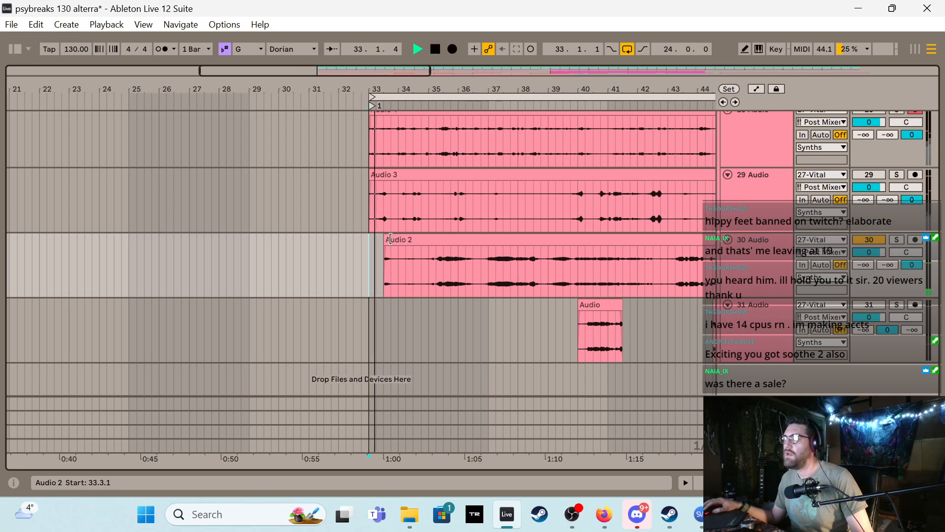
{"action": "left_click", "coordinate": [381, 242]}
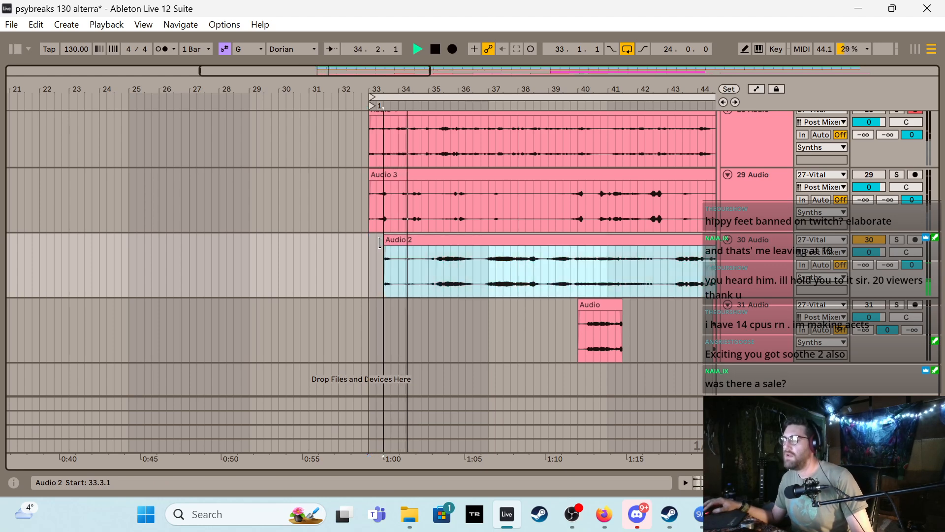
{"action": "left_click_drag", "start_coordinate": [379, 242], "coordinate": [490, 270]}
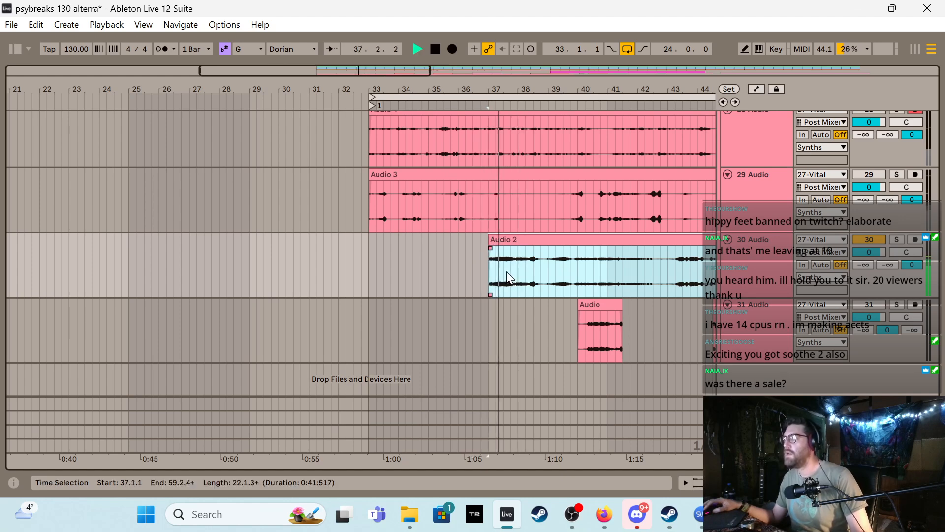
Split the Audio 2 clip at 37.2.2 and trim the start of the remaining part to 37.3.3
{"action": "left_click", "coordinate": [497, 268]}
{"action": "key", "text": "plus"}
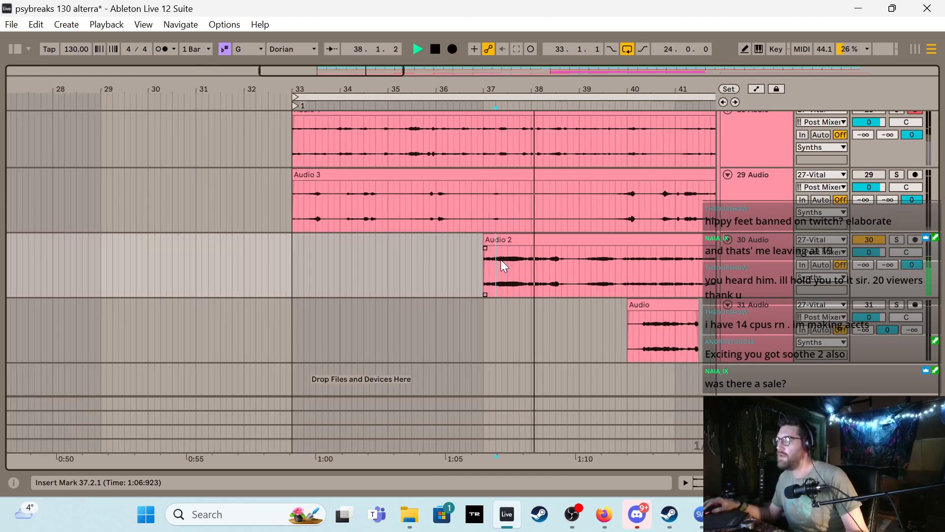
{"action": "key", "text": "space"}
{"action": "key", "text": "plus"}
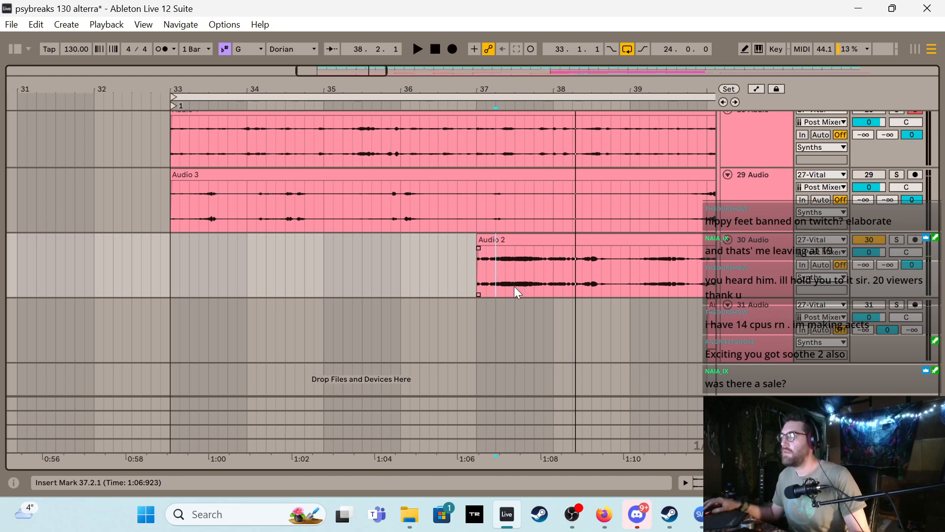
{"action": "key", "text": "plus"}
{"action": "left_click", "coordinate": [502, 256]}
{"action": "key", "text": "ctrl+e"}
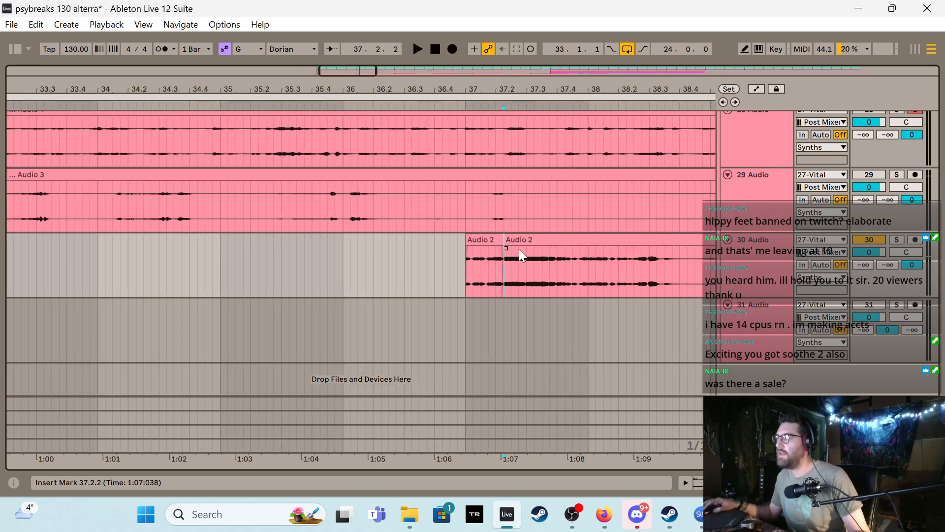
{"action": "left_click_drag", "start_coordinate": [507, 238], "coordinate": [546, 239]}
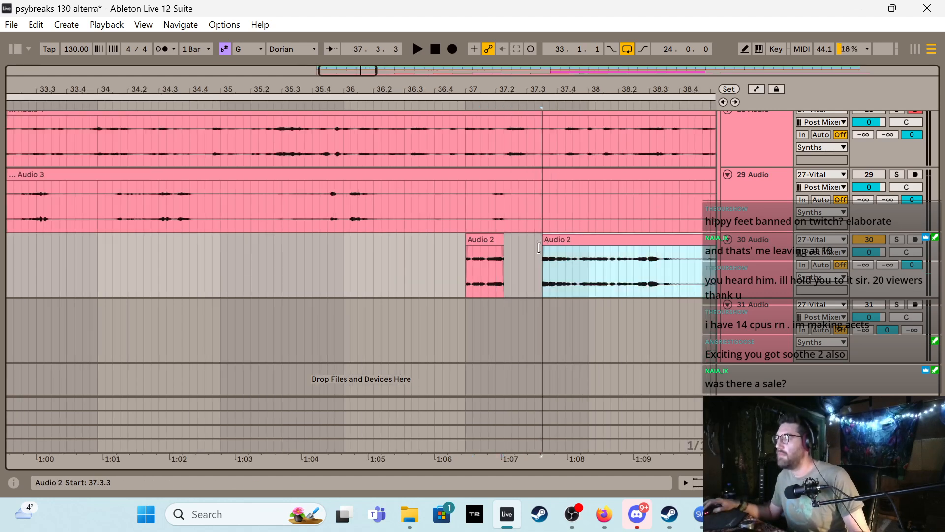
Audition from bar 37, trim the start of the remaining Audio 2 clip to 38.1.1 and split it at 38.3.3
{"action": "left_click", "coordinate": [462, 256]}
{"action": "key", "text": "space"}
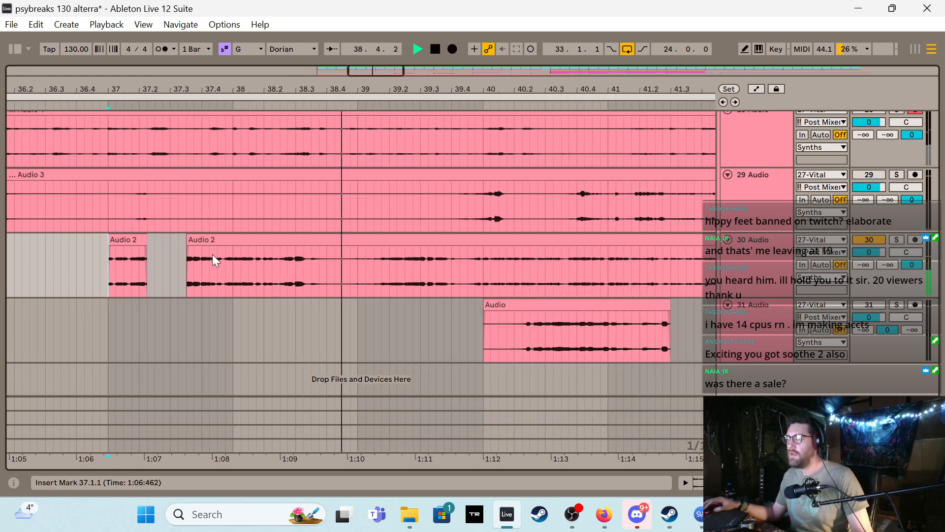
{"action": "key", "text": "space"}
{"action": "left_click_drag", "start_coordinate": [187, 235], "coordinate": [235, 248]}
{"action": "key", "text": "space"}
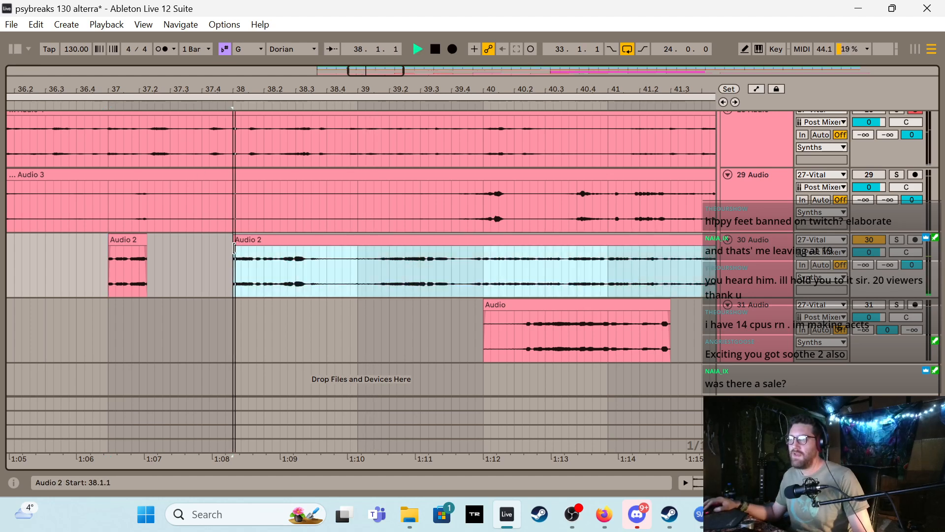
{"action": "left_click", "coordinate": [310, 267]}
{"action": "key", "text": "ctrl+e"}
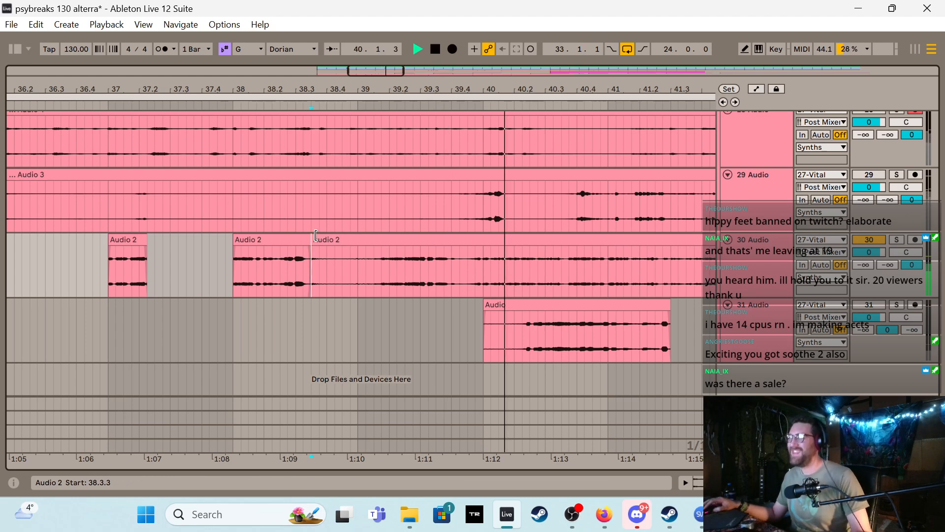
Isolate a short Audio 2 phrase ending at bar 44 and trim the start of the remaining clip to 47.4.1
{"action": "left_click_drag", "start_coordinate": [316, 236], "coordinate": [635, 282]}
{"action": "key", "text": "minus"}
{"action": "key", "text": "minus"}
{"action": "key", "text": "minus"}
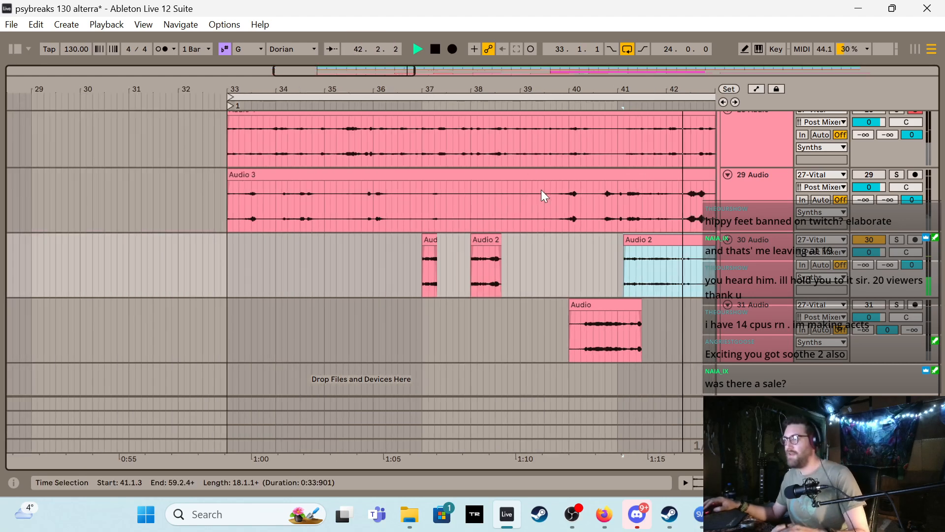
{"action": "left_click_drag", "start_coordinate": [388, 72], "coordinate": [496, 75]}
{"action": "mouse_move", "coordinate": [280, 241]}
{"action": "left_mouse_down"}
{"action": "mouse_move", "coordinate": [302, 254]}
{"action": "mouse_move", "coordinate": [367, 259]}
{"action": "mouse_move", "coordinate": [396, 246]}
{"action": "mouse_move", "coordinate": [490, 266]}
{"action": "left_mouse_up"}
{"action": "left_click", "coordinate": [371, 265]}
{"action": "key", "text": "ctrl+e"}
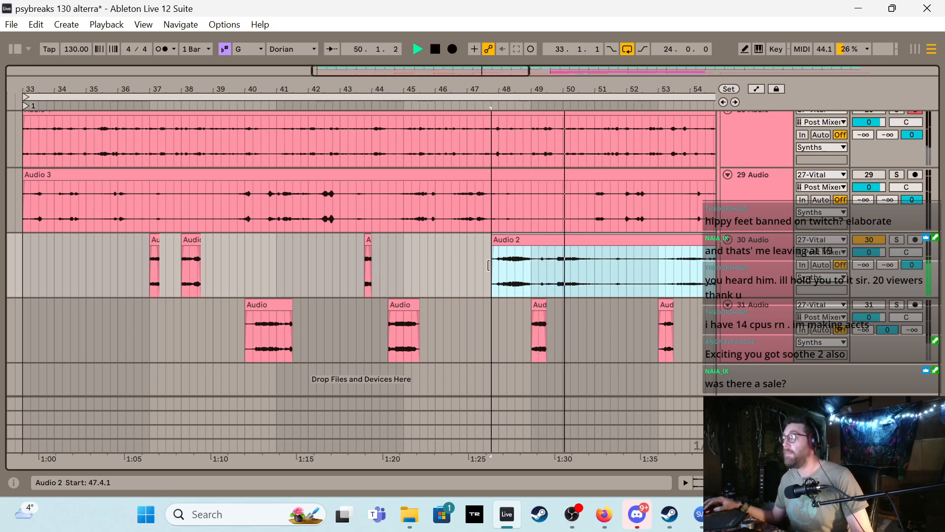
Isolate the Audio 2 phrase from 49.3.1 to 50.1.1 and trim the start of the remaining clip to 51.4.1
{"action": "left_click_drag", "start_coordinate": [489, 266], "coordinate": [549, 273]}
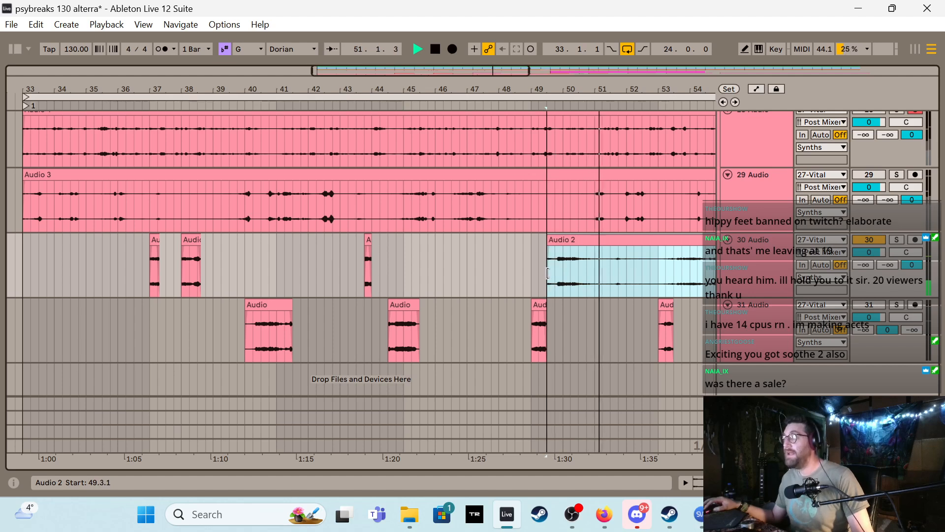
{"action": "key", "text": "space"}
{"action": "key", "text": "space"}
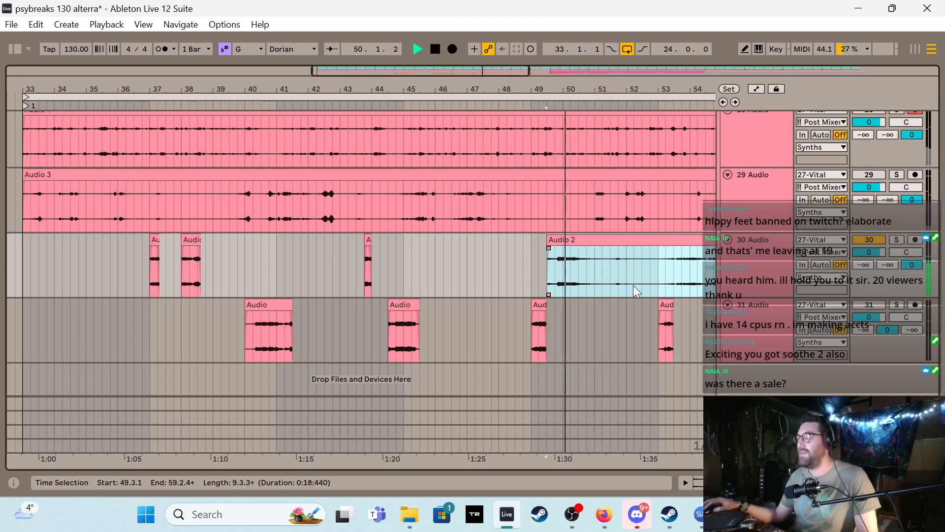
{"action": "left_click", "coordinate": [563, 265]}
{"action": "key", "text": "ctrl+e"}
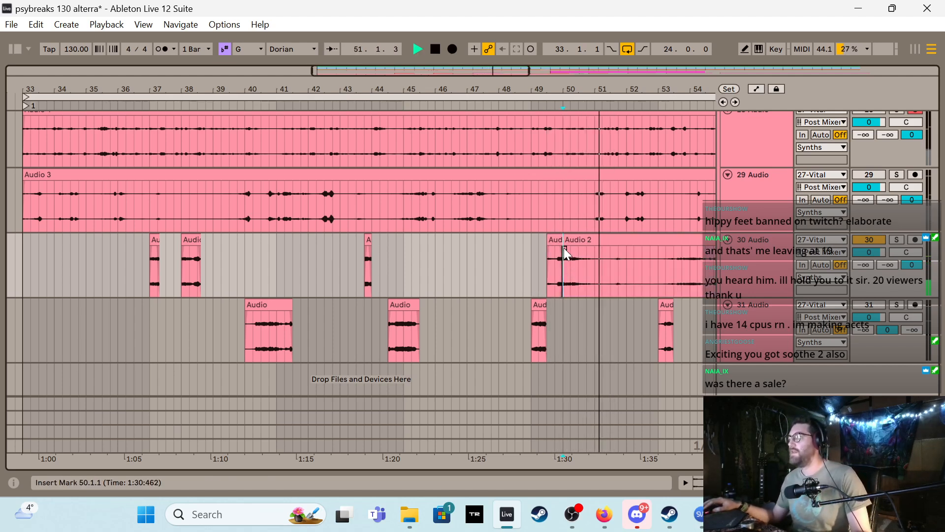
{"action": "left_click_drag", "start_coordinate": [565, 250], "coordinate": [597, 249]}
{"action": "left_click", "coordinate": [612, 265]}
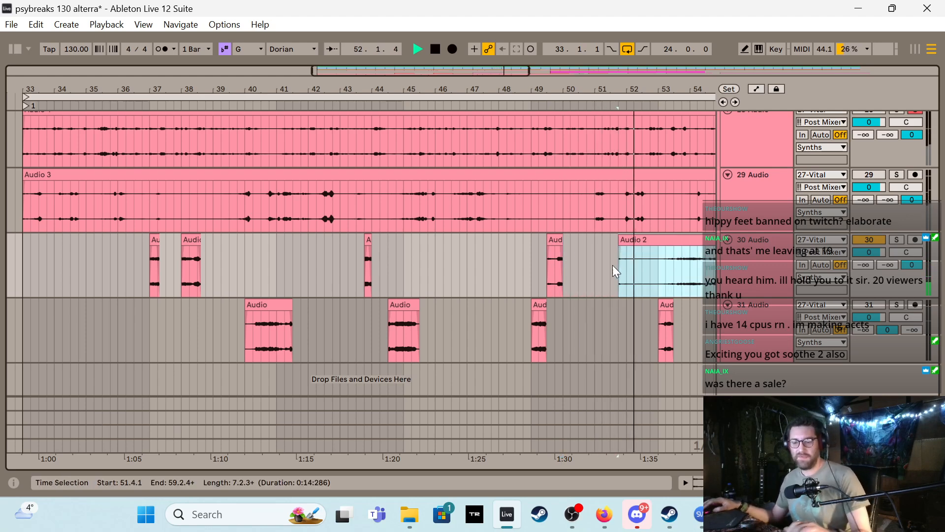
Trim the start of the remaining Audio 2 clip on track 30 to 53.3.1 and audition it from there
{"action": "key", "text": "minus"}
{"action": "left_click_drag", "start_coordinate": [439, 74], "coordinate": [613, 75]}
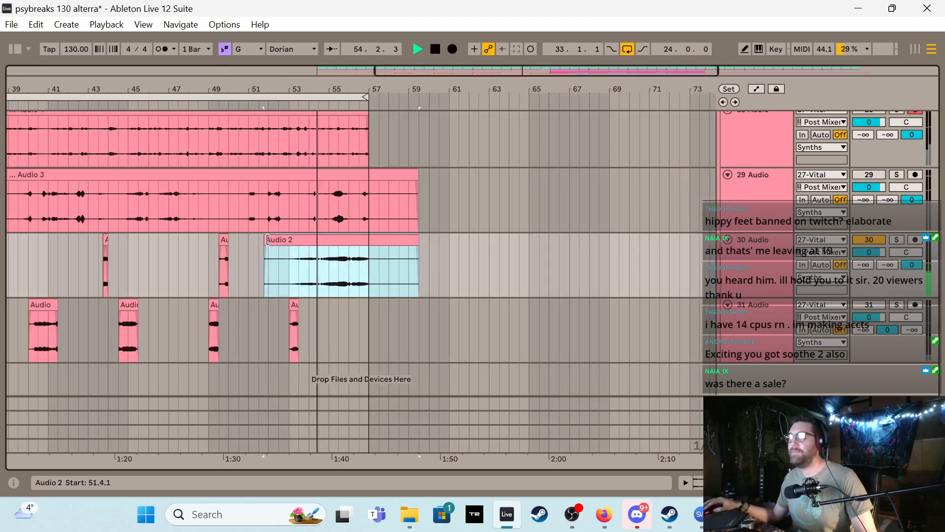
{"action": "left_click_drag", "start_coordinate": [266, 242], "coordinate": [299, 243]}
{"action": "key", "text": "space"}
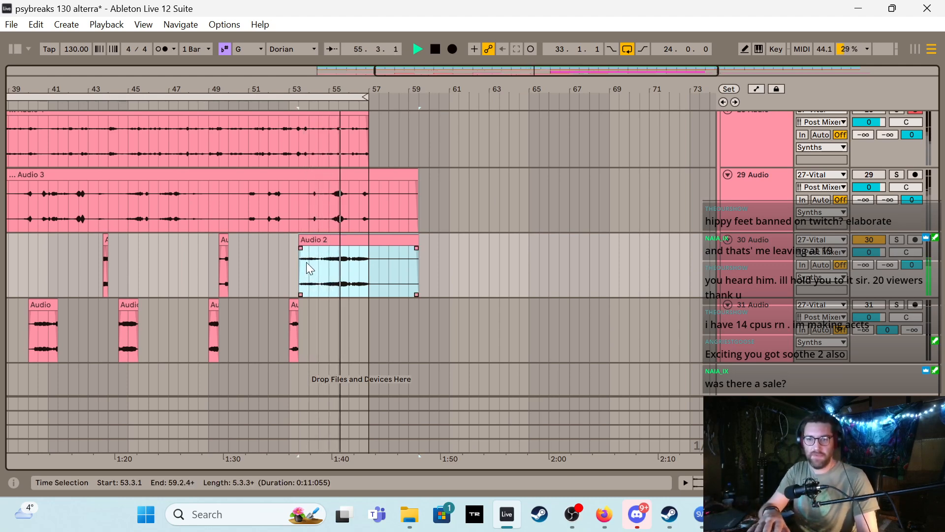
{"action": "key", "text": "plus"}
{"action": "key", "text": "plus"}
{"action": "key", "text": "space"}
{"action": "key", "text": "space"}
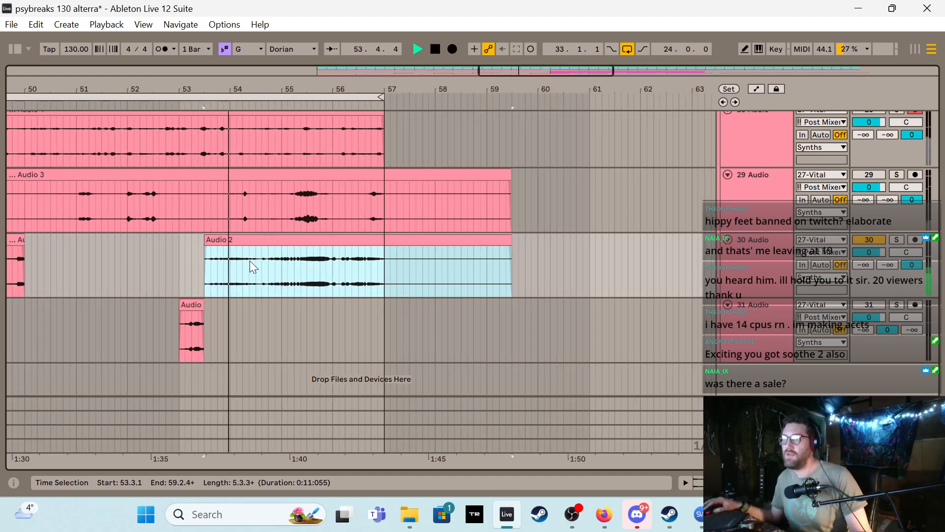
Split the Audio 2 clip at 54.1.3 and trim the start of the remaining part to 55.4.1
{"action": "left_click", "coordinate": [238, 265]}
{"action": "key", "text": "ctrl+e"}
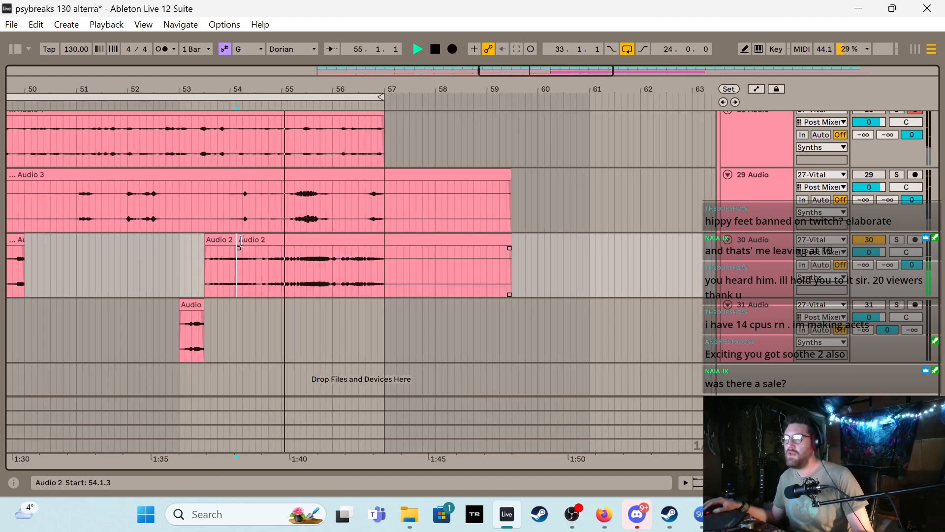
{"action": "left_click_drag", "start_coordinate": [244, 237], "coordinate": [320, 261]}
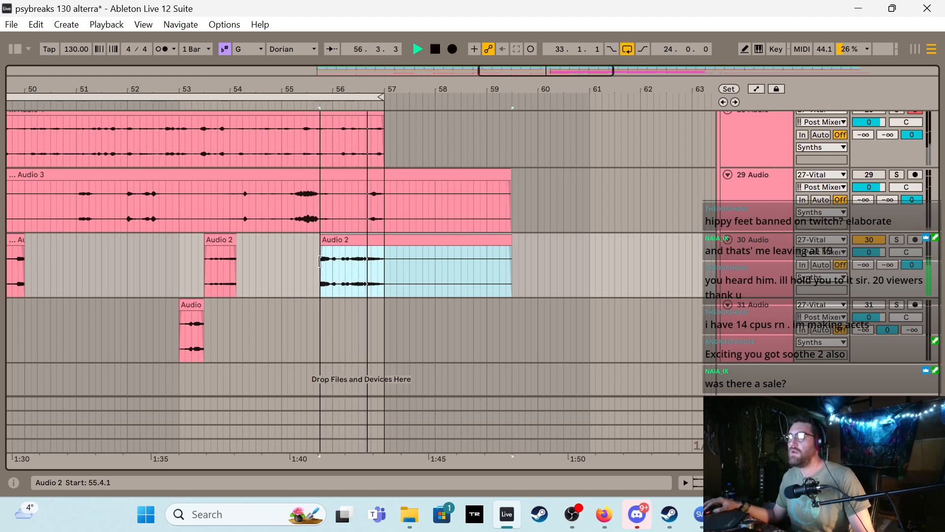
Isolate the Audio 2 phrase from 55.4.1 to 56.1.1, discard the rest, and slightly lower the phrase's clip gain
{"action": "left_click", "coordinate": [333, 264]}
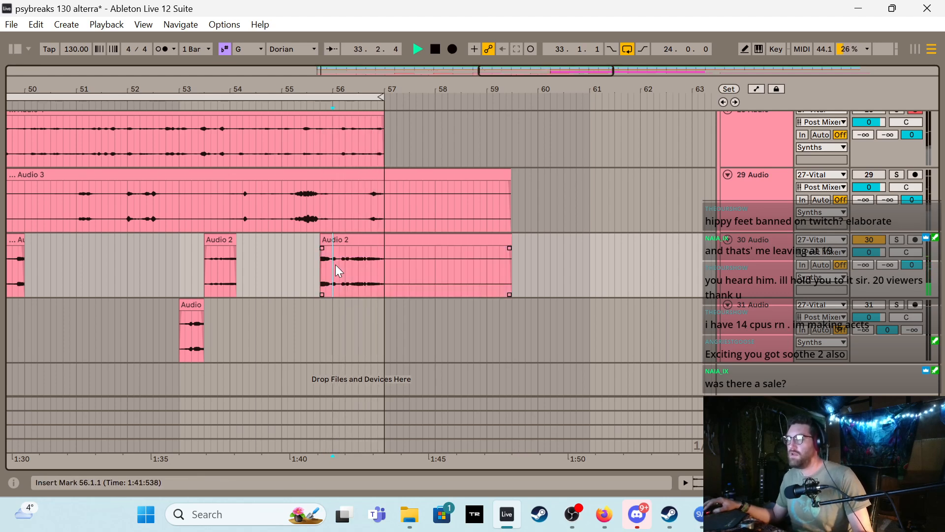
{"action": "key", "text": "ctrl+e"}
{"action": "double_click", "coordinate": [323, 241]}
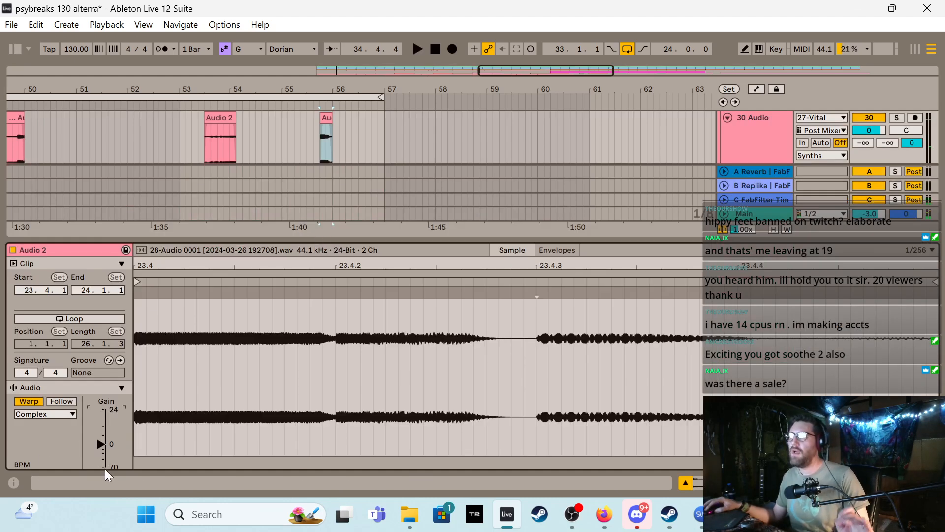
{"action": "left_click_drag", "start_coordinate": [101, 444], "coordinate": [101, 448]}
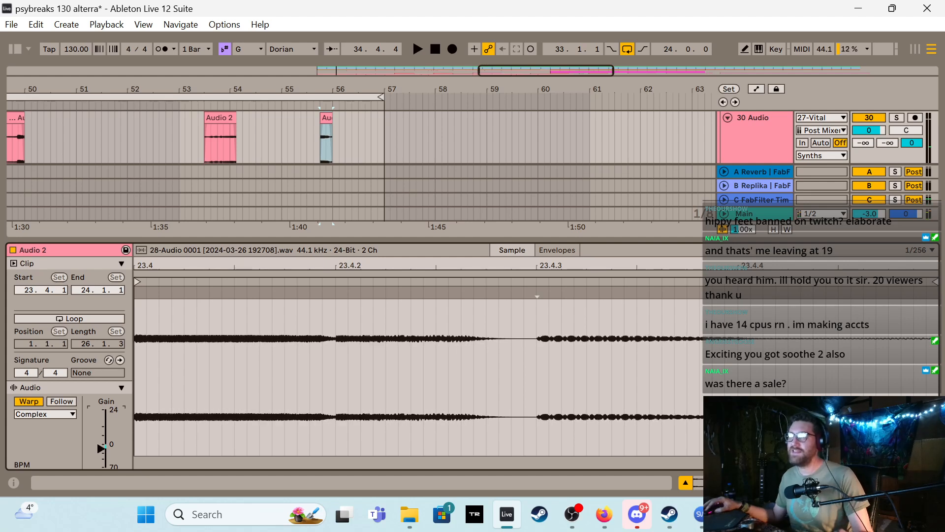
{"action": "double_click", "coordinate": [320, 241]}
{"action": "left_click", "coordinate": [130, 302]}
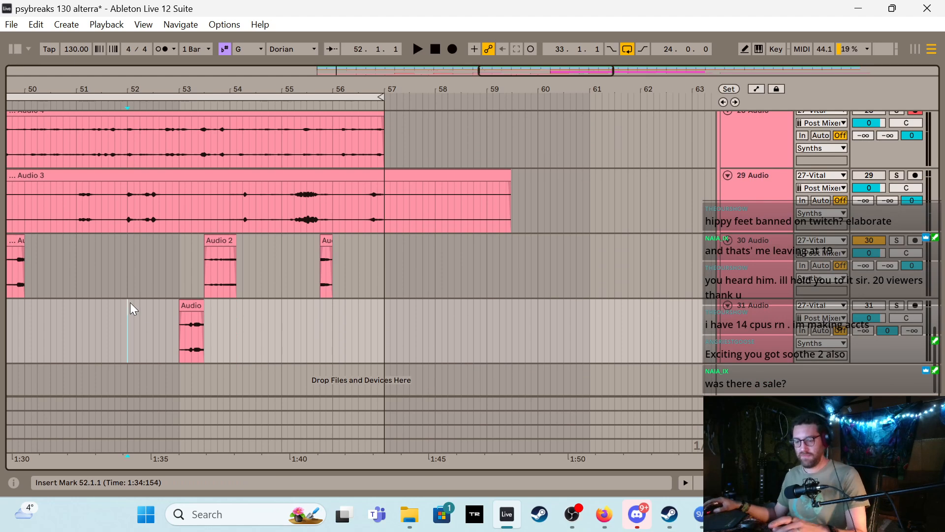
{"action": "scroll", "coordinate": [153, 322], "scroll_direction": "down", "scroll_amount": 4}
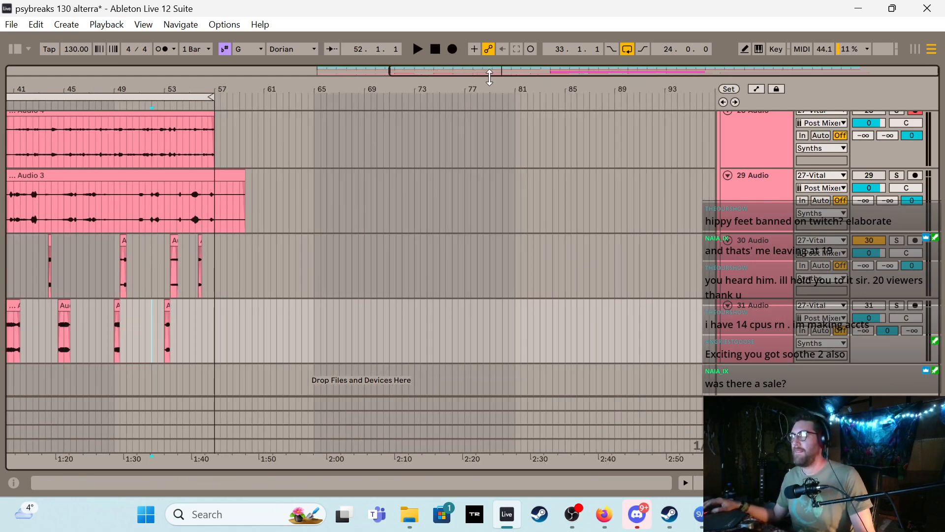
{"action": "left_click_drag", "start_coordinate": [490, 75], "coordinate": [234, 74]}
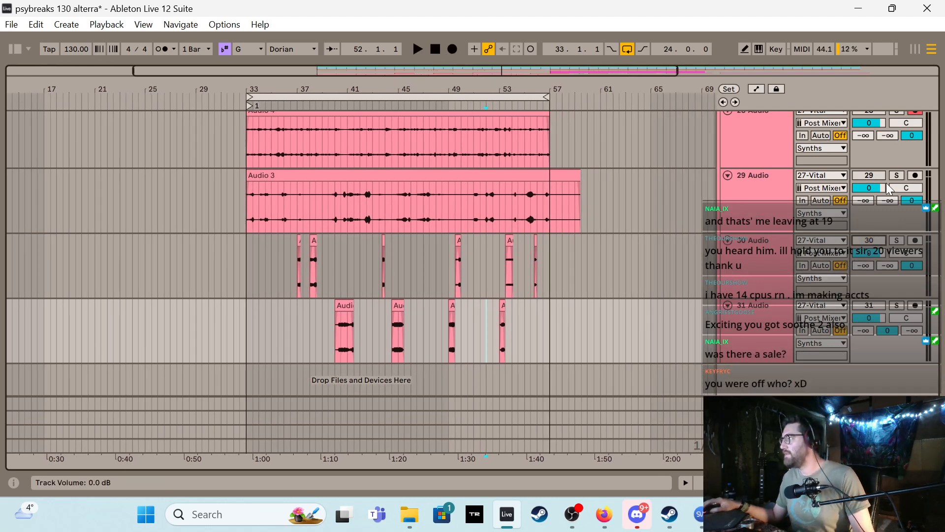
Play the arrangement from bar 33 to listen to the Audio 3 take on track 29 Audio
{"action": "left_click", "coordinate": [248, 200]}
{"action": "key", "text": "space"}
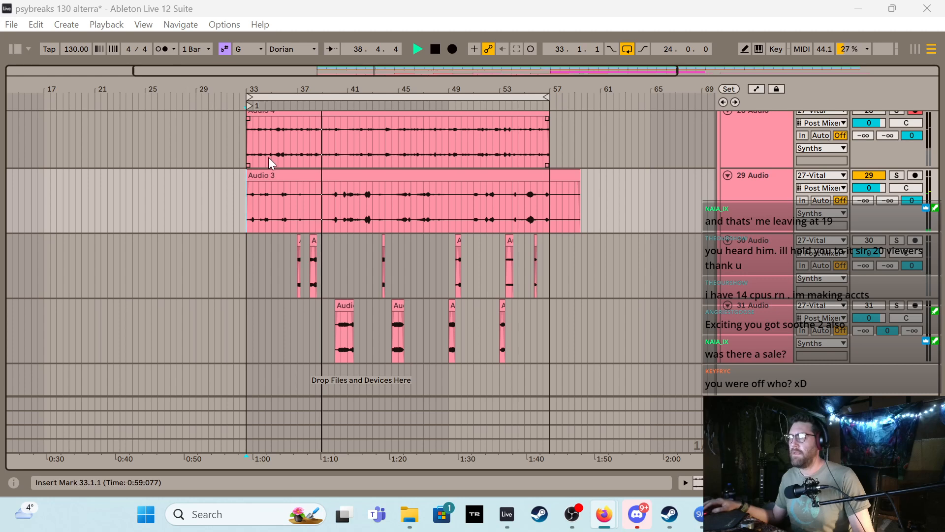
{"action": "left_click_drag", "start_coordinate": [250, 220], "coordinate": [271, 221]}
{"action": "key", "text": "space"}
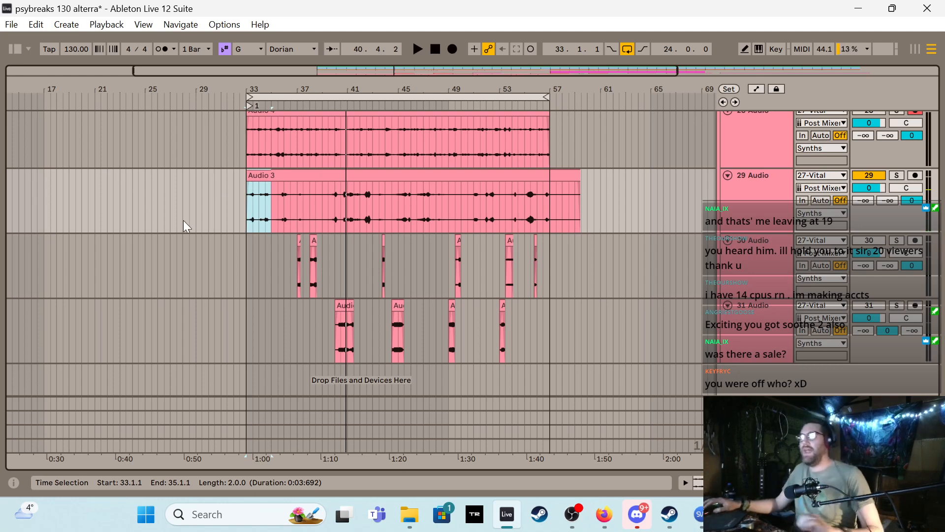
{"action": "left_click", "coordinate": [248, 212]}
{"action": "key", "text": "space"}
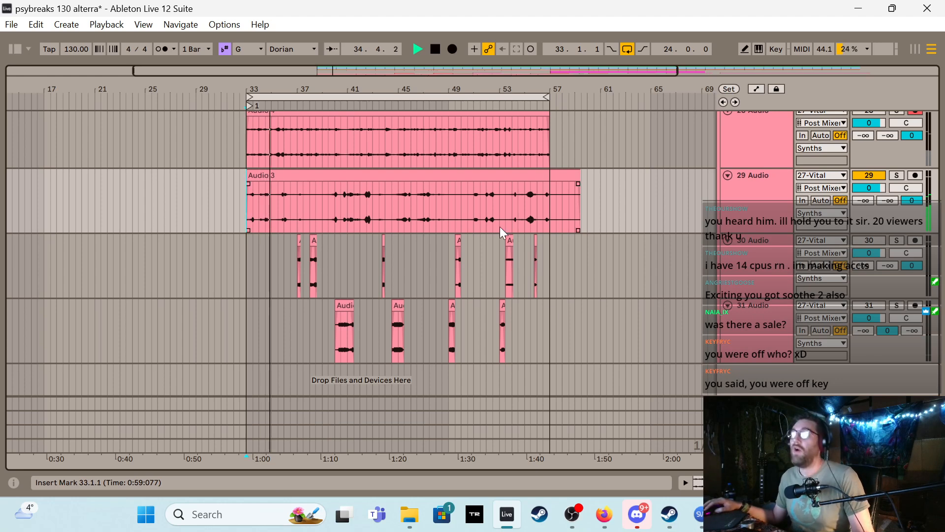
Play the section from 55.3.1, just before the last clip on track 30 Audio
{"action": "key", "text": "space"}
{"action": "left_click", "coordinate": [531, 258]}
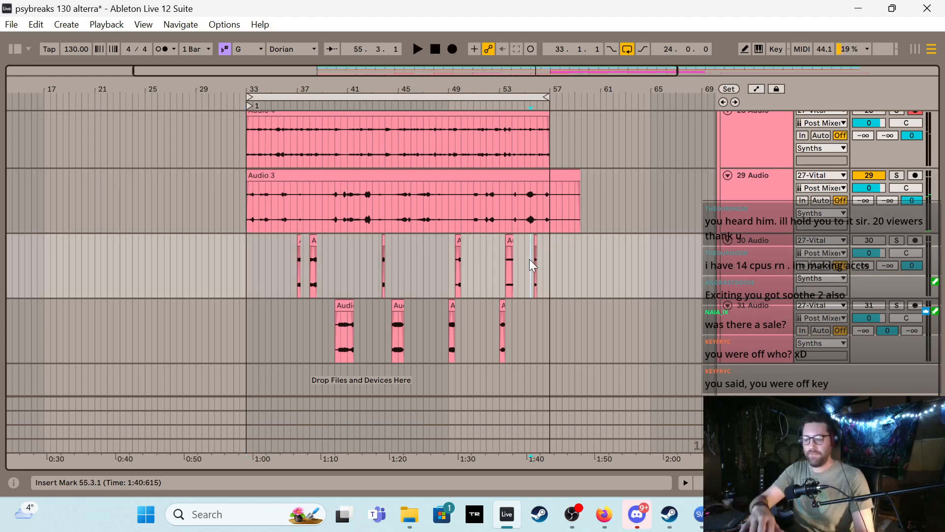
{"action": "scroll", "coordinate": [530, 259], "scroll_direction": "up", "scroll_amount": 5}
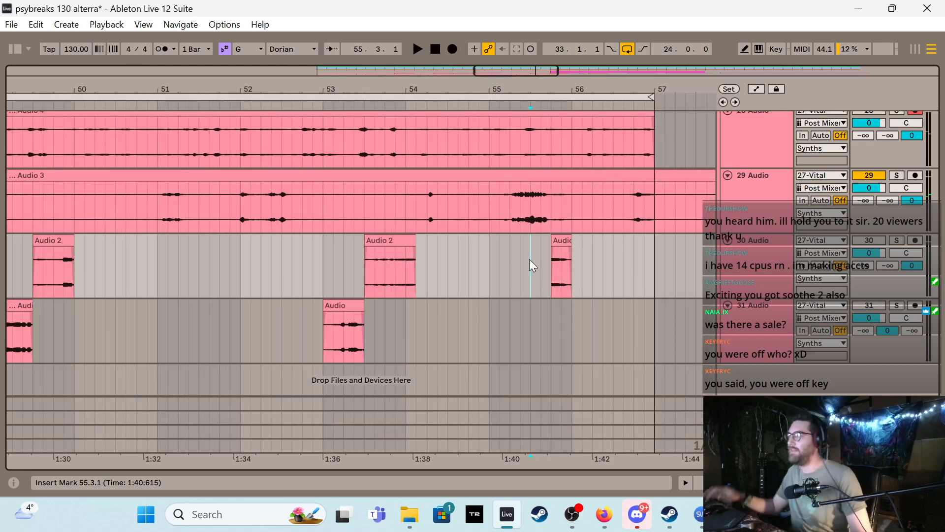
{"action": "key", "text": "space"}
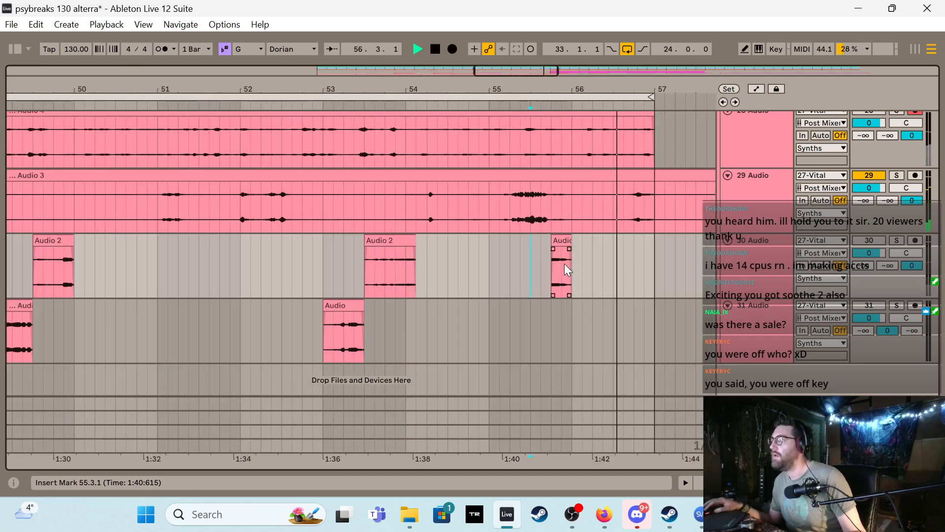
{"action": "key", "text": "space"}
Activate track 30 Audio, mute track 29 Audio, and listen from 55.4.1 at the last Audio 2 clip
{"action": "left_click", "coordinate": [880, 240]}
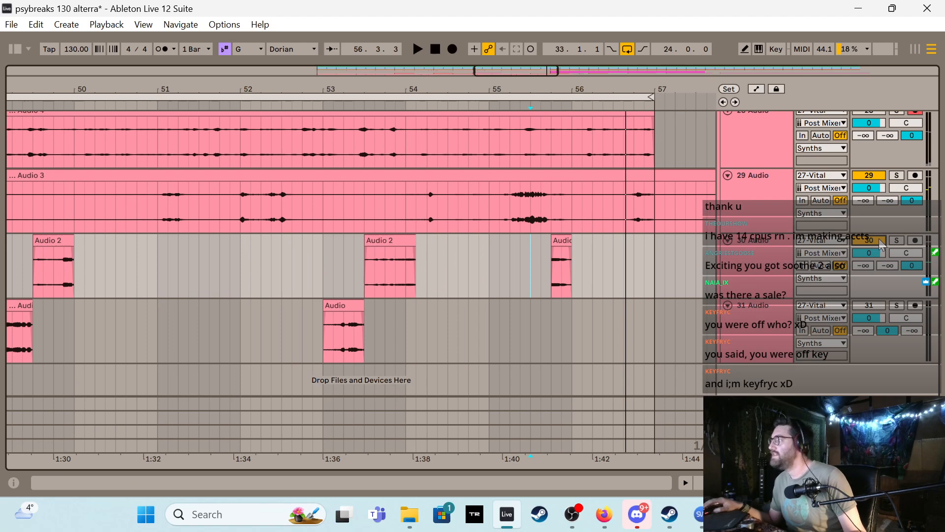
{"action": "key", "text": "space"}
{"action": "left_click", "coordinate": [880, 181]}
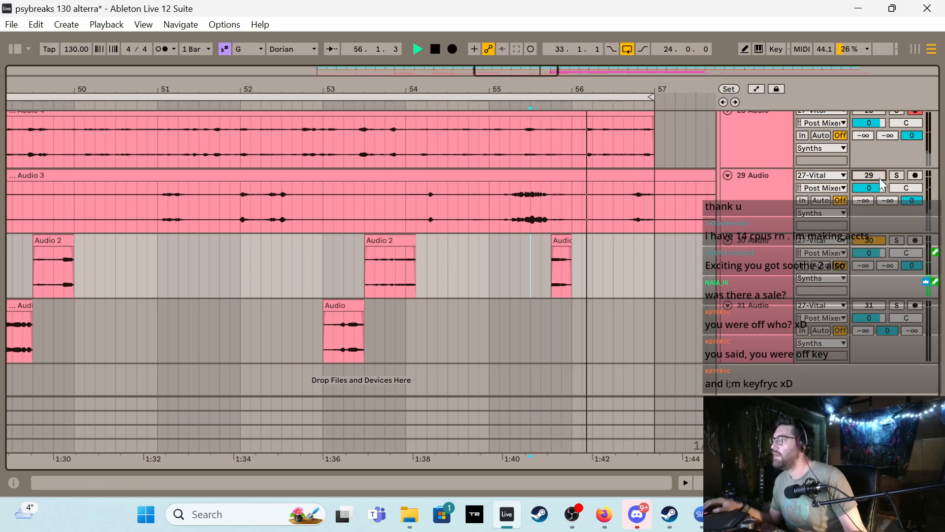
{"action": "key", "text": "space"}
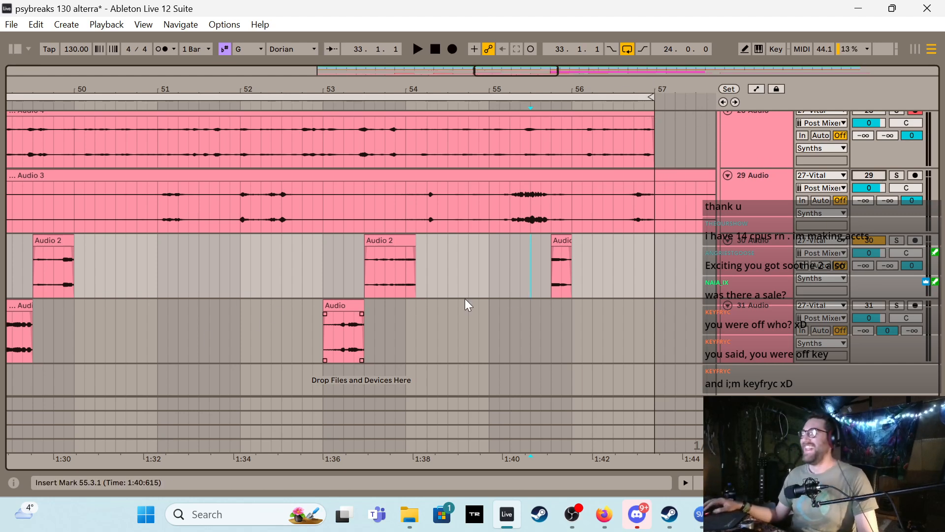
{"action": "left_click", "coordinate": [552, 268]}
{"action": "key", "text": "space"}
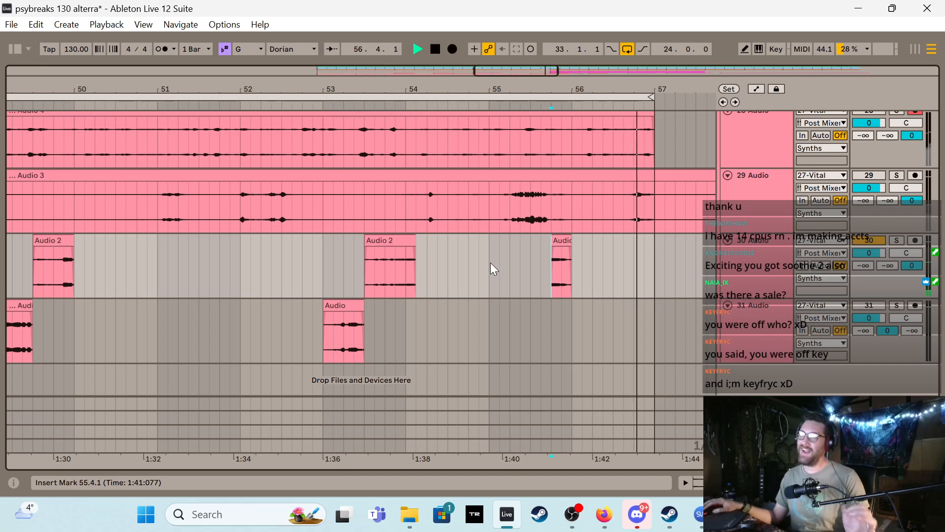
{"action": "key", "text": "space"}
{"action": "key", "text": "minus"}
{"action": "key", "text": "minus"}
{"action": "key", "text": "minus"}
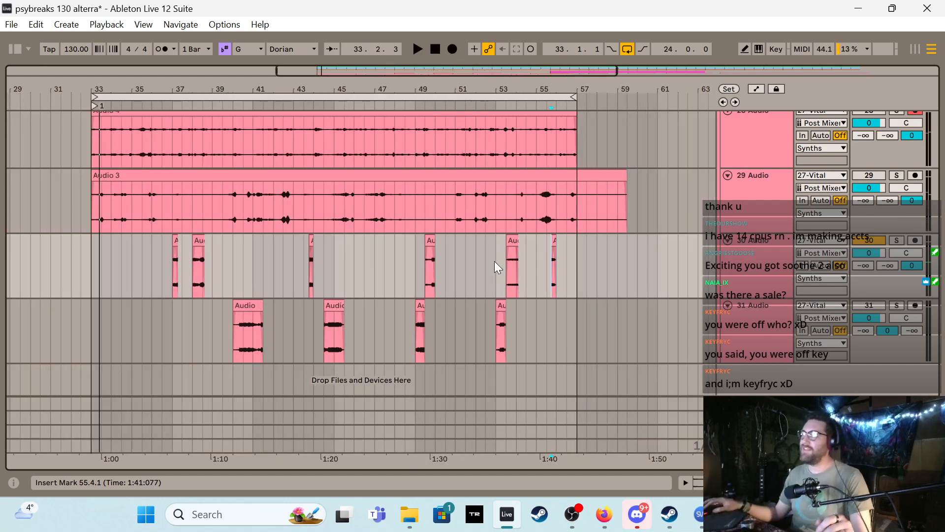
{"action": "left_click", "coordinate": [93, 188]}
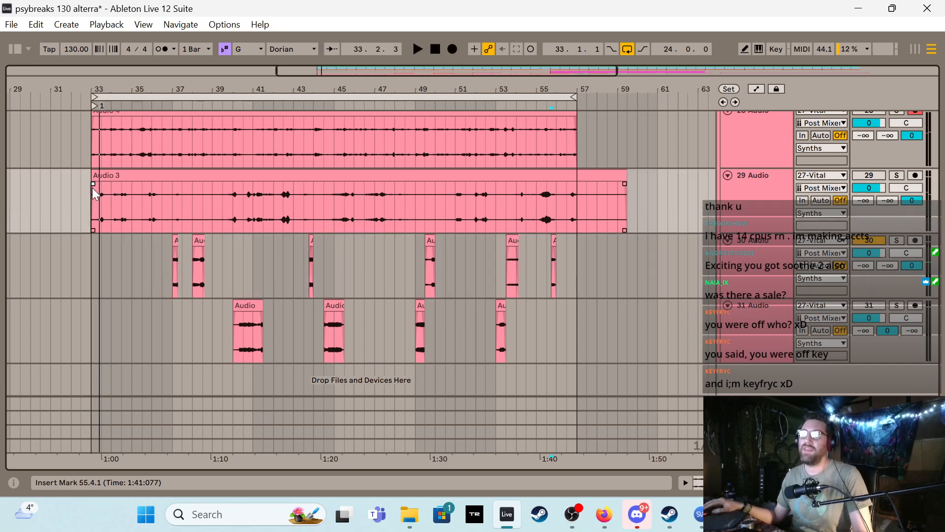
{"action": "key", "text": "plus"}
{"action": "key", "text": "plus"}
{"action": "key", "text": "plus"}
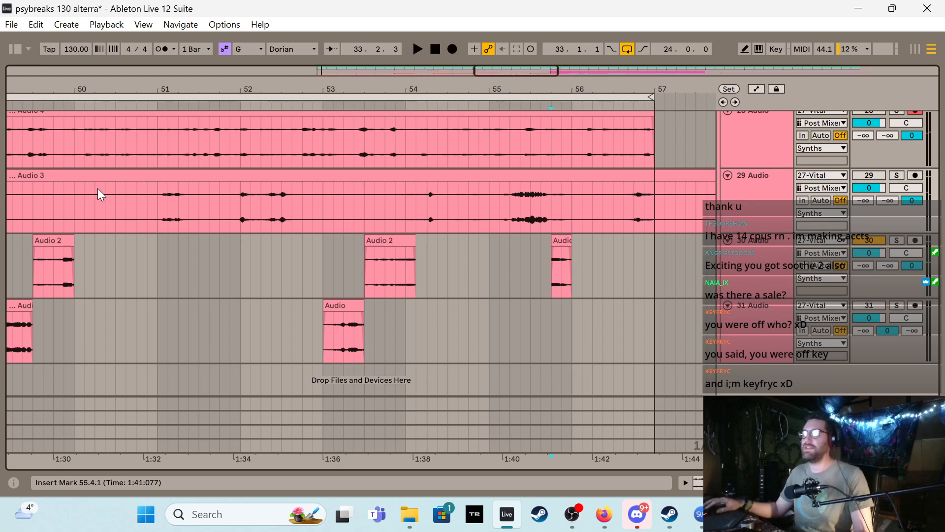
{"action": "key", "text": "minus"}
{"action": "key", "text": "minus"}
{"action": "key", "text": "minus"}
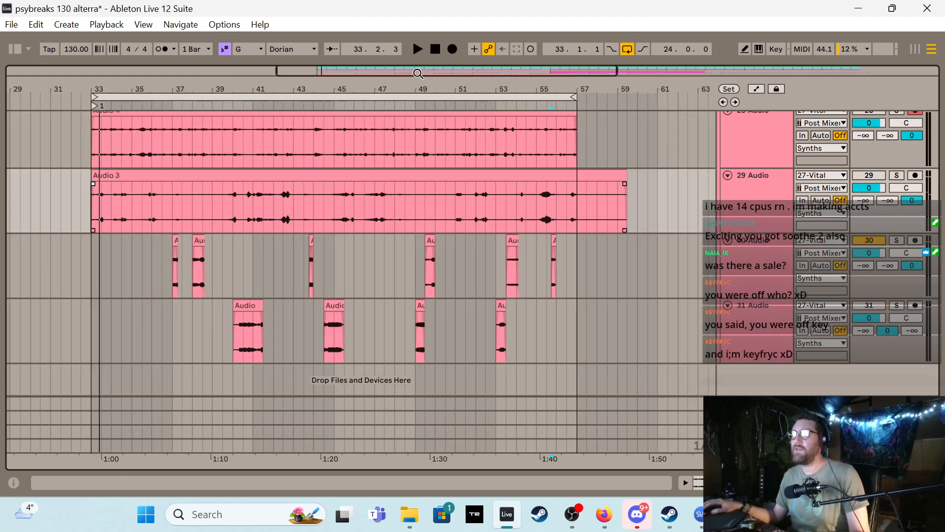
{"action": "left_click_drag", "start_coordinate": [418, 70], "coordinate": [417, 67]}
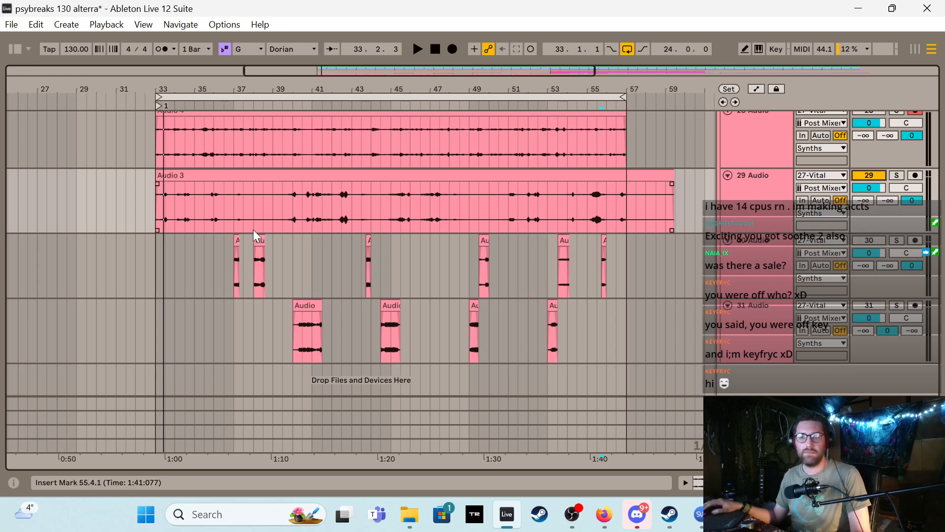
Play from bar 33, trim the start of the Audio 3 clip to 34.3.1, and split it at 34.4.1
{"action": "left_click", "coordinate": [155, 201]}
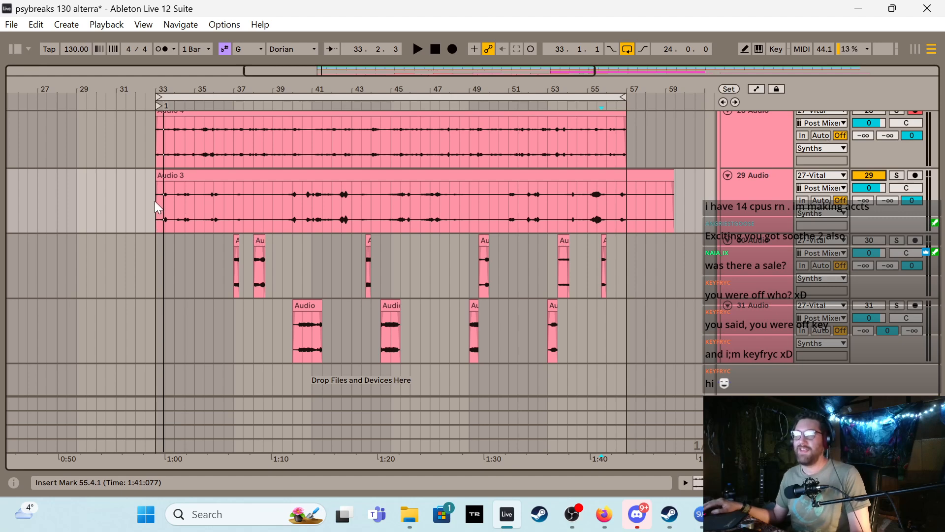
{"action": "key", "text": "plus"}
{"action": "key", "text": "space"}
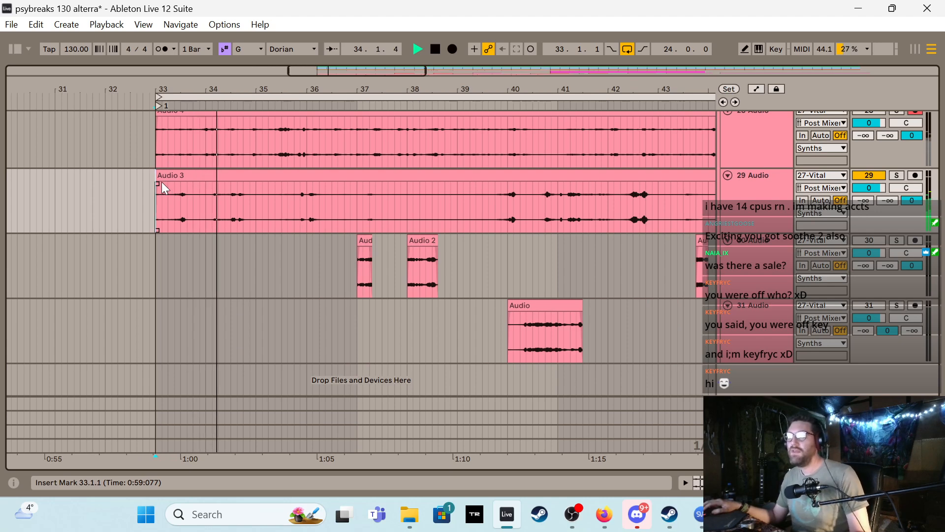
{"action": "left_click_drag", "start_coordinate": [157, 194], "coordinate": [231, 199]}
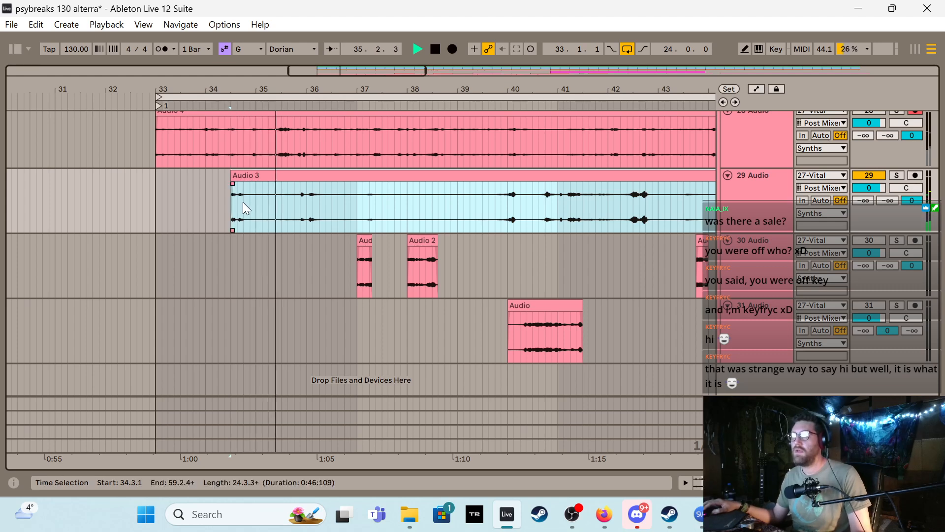
{"action": "left_click", "coordinate": [243, 205]}
{"action": "key", "text": "ctrl+e"}
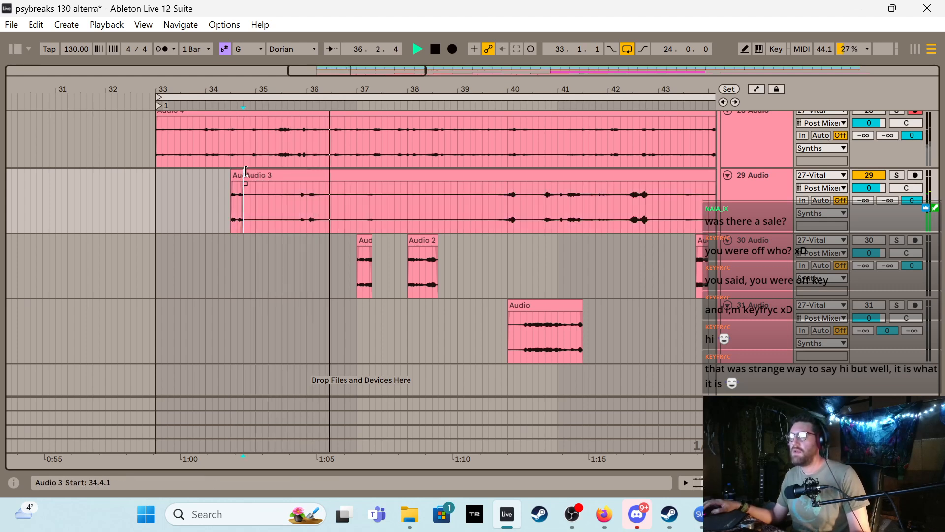
Trim the start of the second Audio 3 piece to 41.1.1 and turn off solo on track 29 Audio, replaying from there
{"action": "left_click_drag", "start_coordinate": [245, 191], "coordinate": [555, 228]}
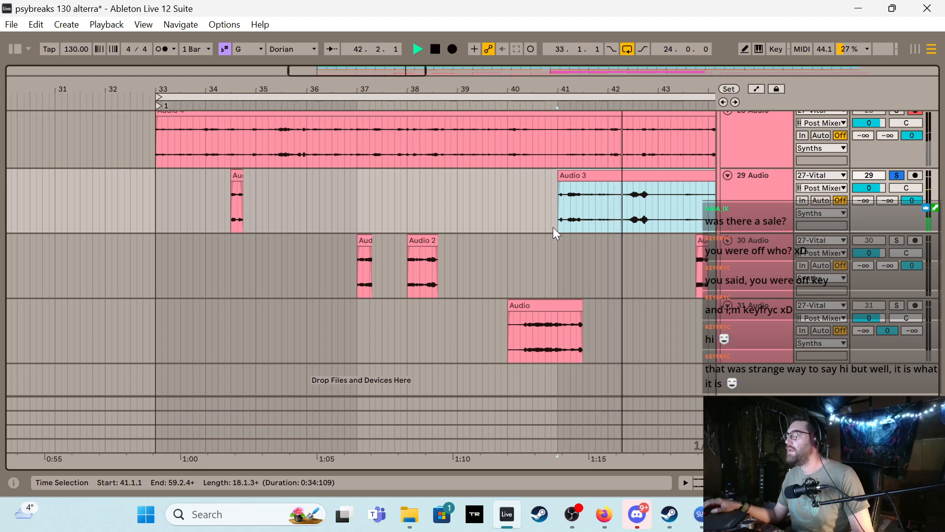
{"action": "key", "text": "s"}
{"action": "key", "text": "space"}
{"action": "key", "text": "space"}
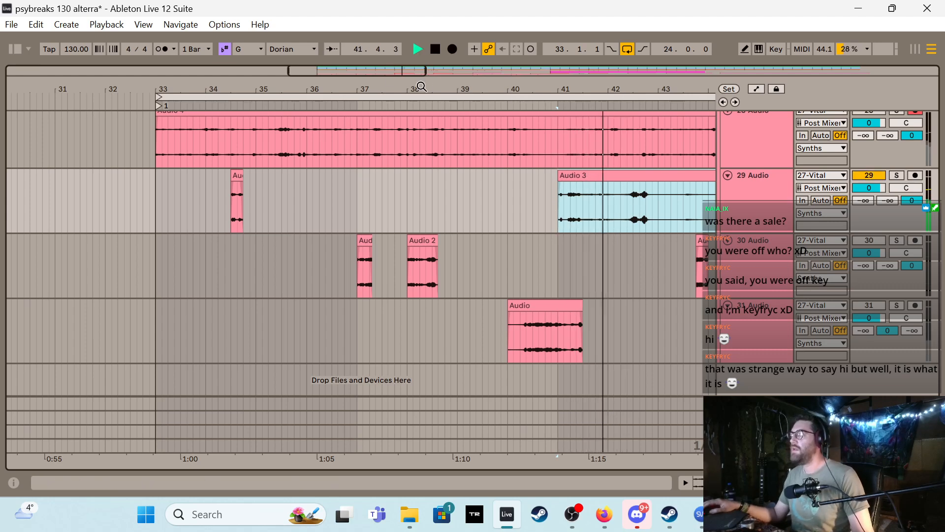
Trim the start of the remaining Audio 3 clip to 41.3.1 and split it at 42.1.1
{"action": "left_click_drag", "start_coordinate": [379, 76], "coordinate": [401, 75]}
{"action": "key", "text": "space"}
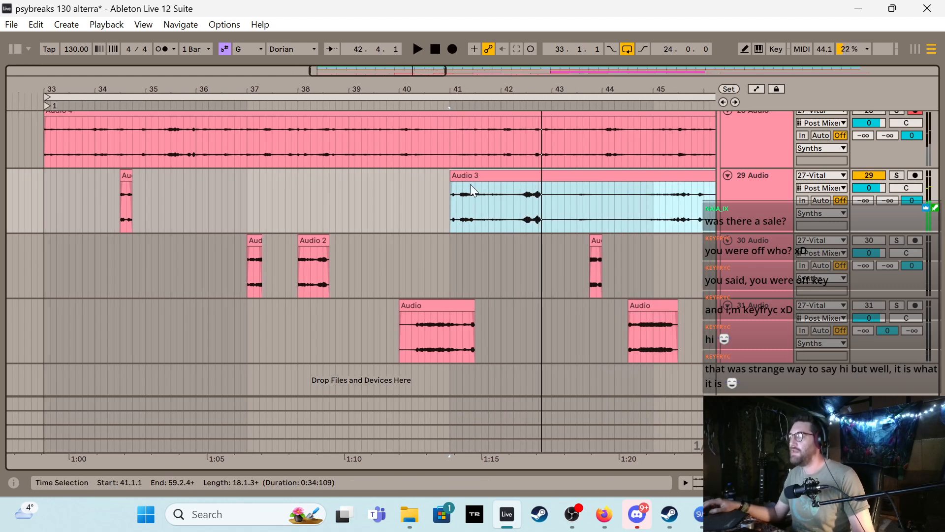
{"action": "left_click_drag", "start_coordinate": [452, 182], "coordinate": [477, 181]}
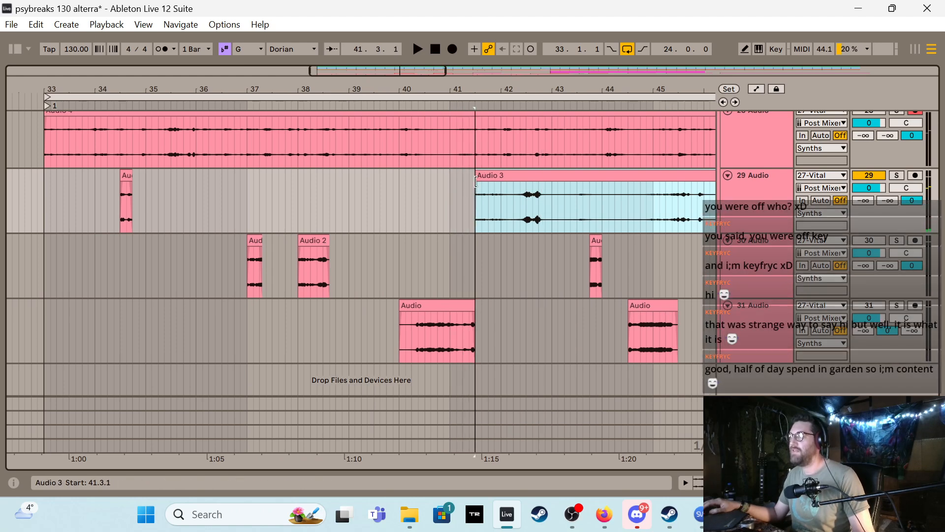
{"action": "key", "text": "space"}
{"action": "left_click", "coordinate": [500, 203]}
{"action": "key", "text": "ctrl+e"}
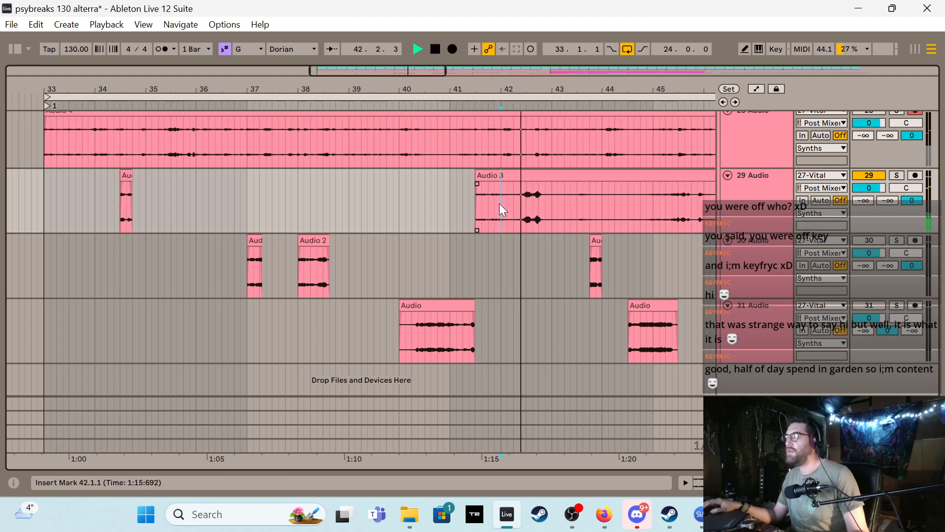
Trim the start of the remaining Audio 3 clip to 47.1.1 and split it half a bar in
{"action": "left_click_drag", "start_coordinate": [503, 179], "coordinate": [572, 185]}
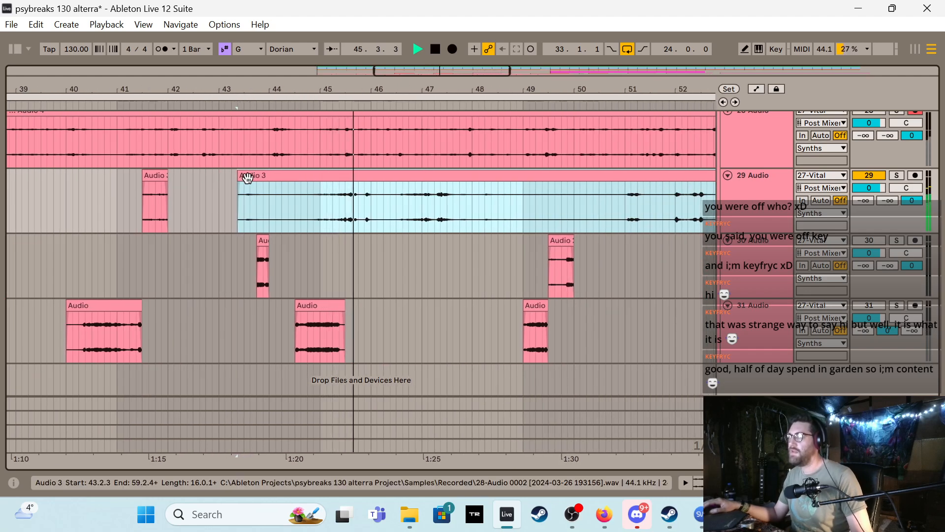
{"action": "left_click_drag", "start_coordinate": [239, 176], "coordinate": [423, 183]}
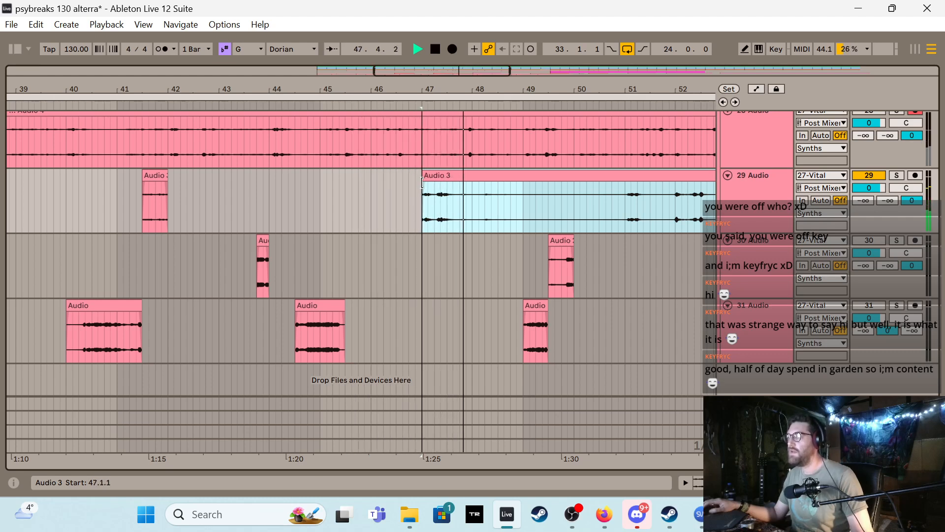
{"action": "left_click", "coordinate": [449, 198]}
{"action": "key", "text": "ctrl+e"}
Trim the start of the last Audio 3 piece to 56.3.1 and delete the leftover clip
{"action": "left_click_drag", "start_coordinate": [448, 189], "coordinate": [511, 188]}
{"action": "key", "text": "minus"}
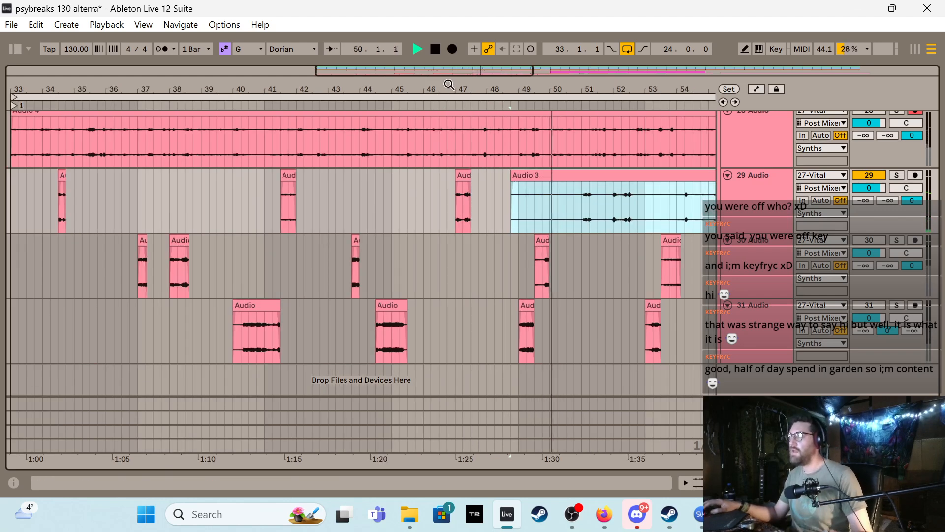
{"action": "left_click_drag", "start_coordinate": [444, 74], "coordinate": [514, 74]}
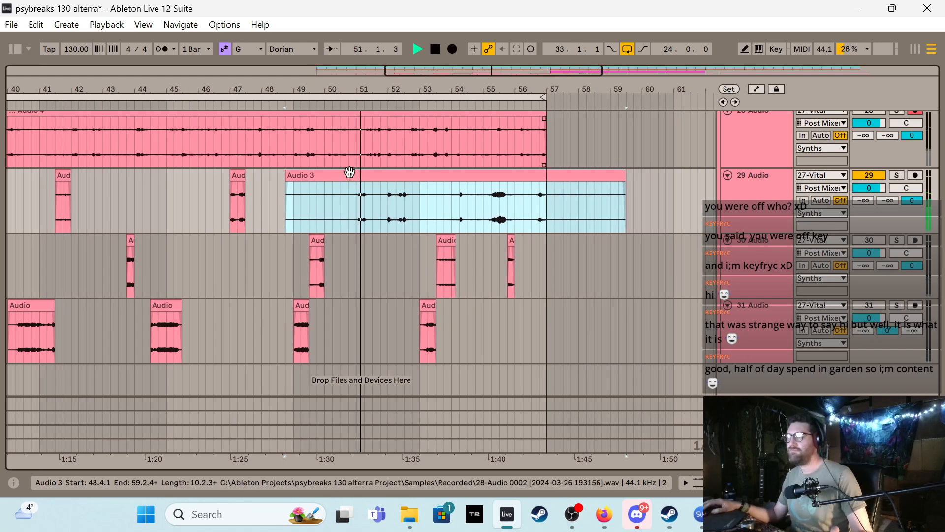
{"action": "left_click_drag", "start_coordinate": [287, 181], "coordinate": [531, 215]}
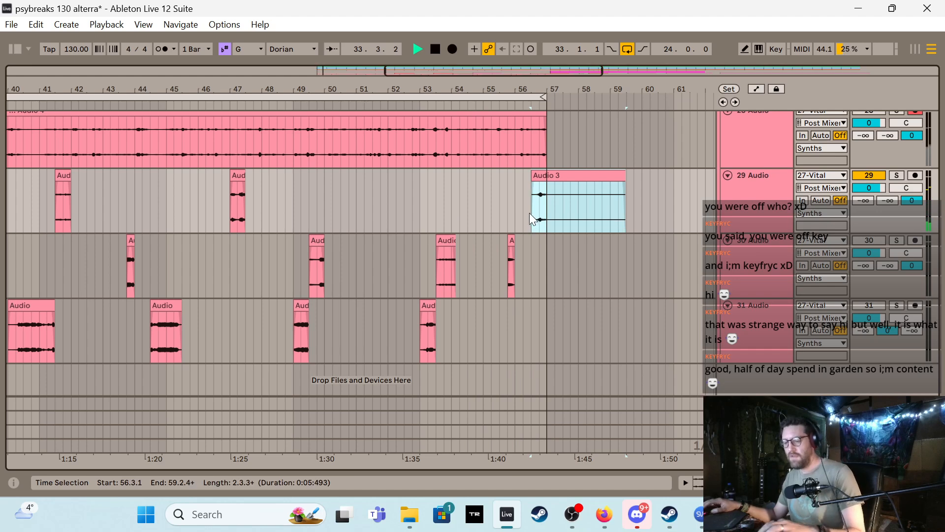
{"action": "key", "text": "Delete"}
{"action": "key", "text": "minus"}
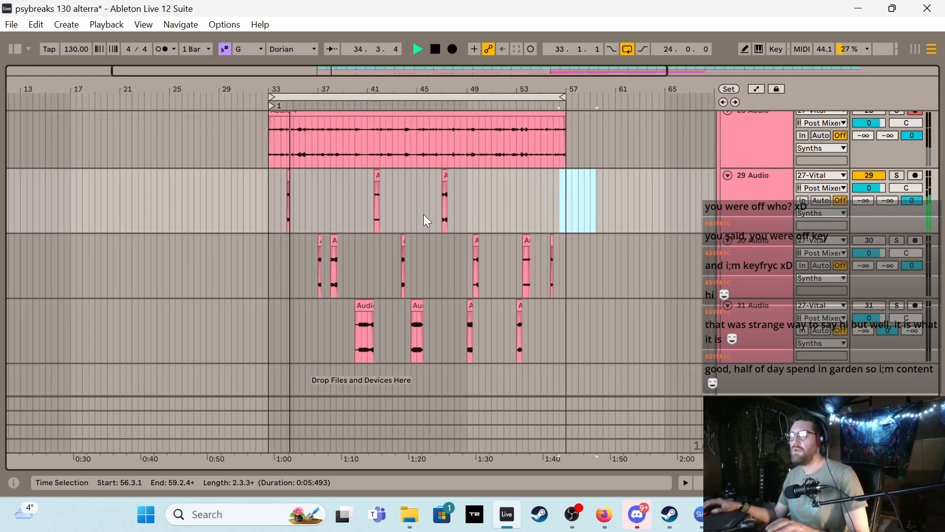
Activate tracks 30 Audio and 31 Audio, shorten the second clip on 31 Audio to end at 45.1.1, and listen to the result
{"action": "left_click", "coordinate": [881, 238]}
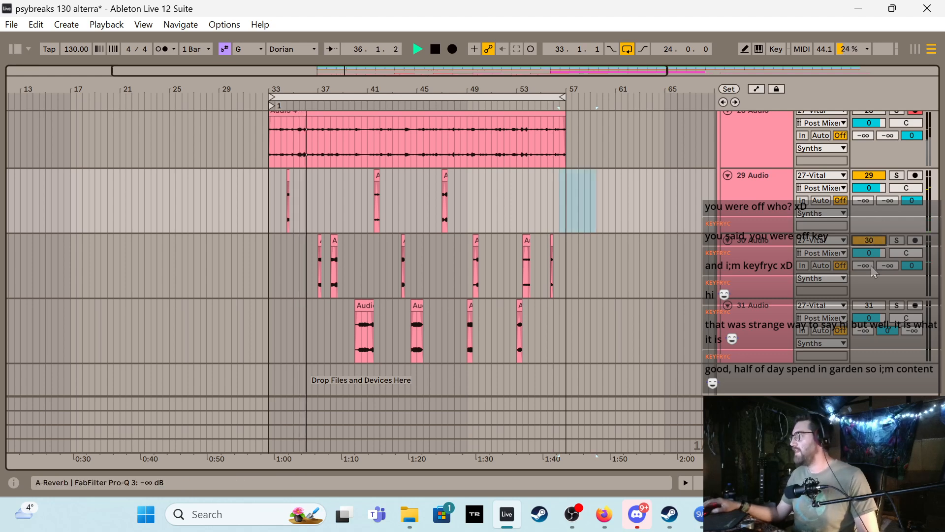
{"action": "left_click", "coordinate": [871, 306]}
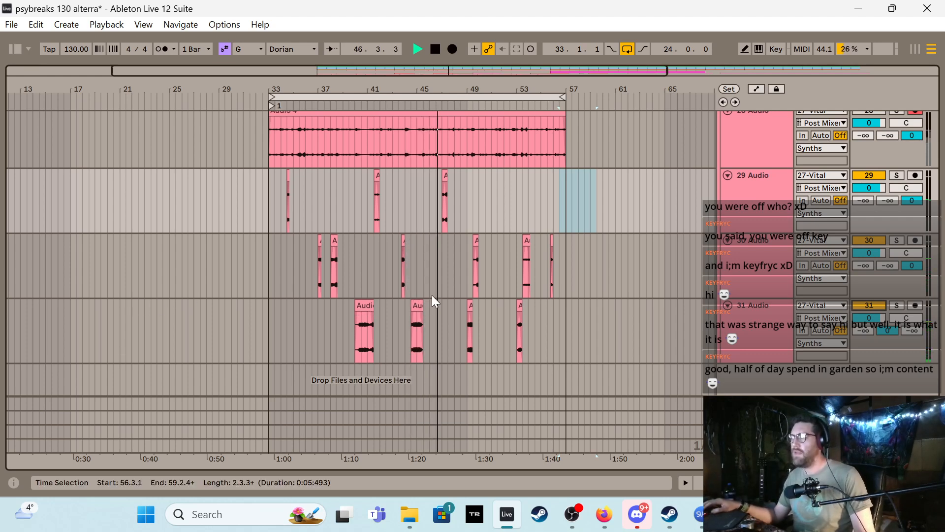
{"action": "left_click_drag", "start_coordinate": [423, 305], "coordinate": [415, 305]}
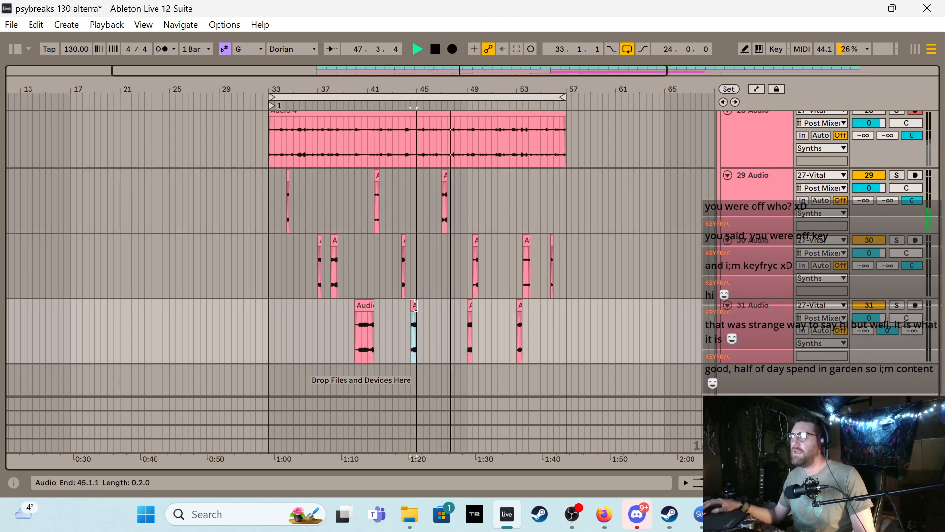
{"action": "key", "text": "space"}
{"action": "key", "text": "space"}
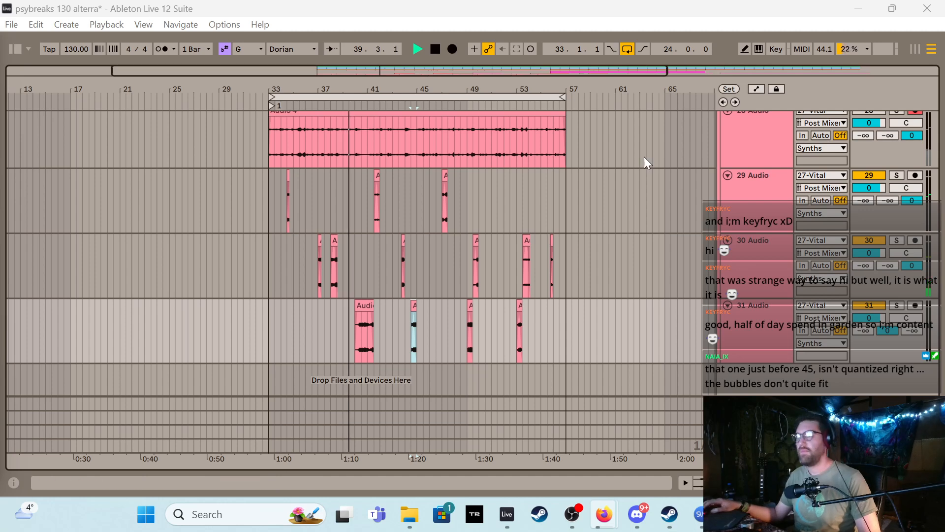
{"action": "left_click", "coordinate": [622, 190]}
{"action": "scroll", "coordinate": [622, 191], "scroll_direction": "up", "scroll_amount": 1}
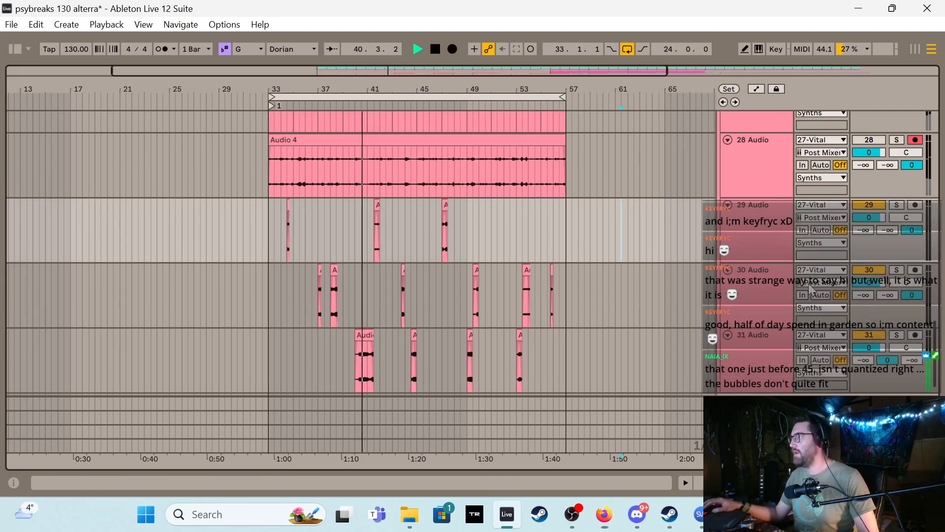
Deactivate tracks 29 to 31, activate track 28 Audio, and place the insert marker at 33.1.1
{"action": "left_click", "coordinate": [772, 343], "text": "shift"}
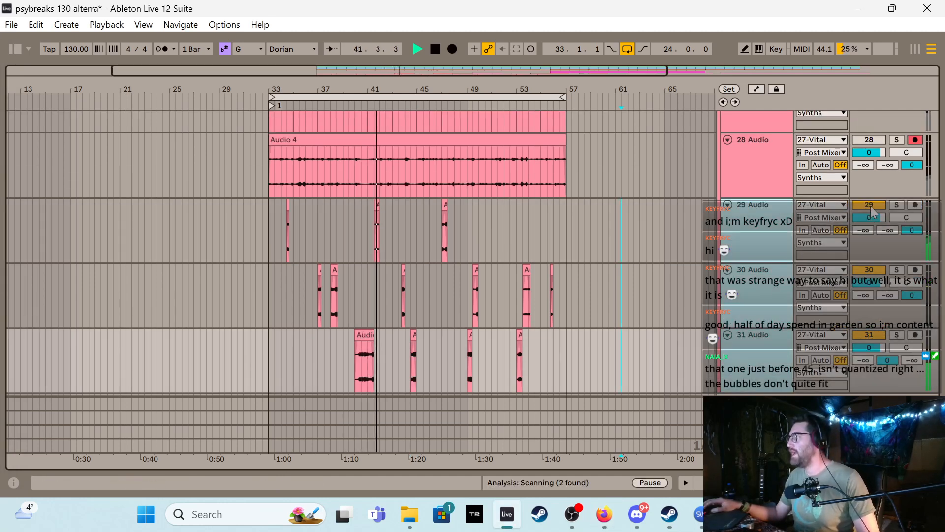
{"action": "left_click", "coordinate": [872, 154]}
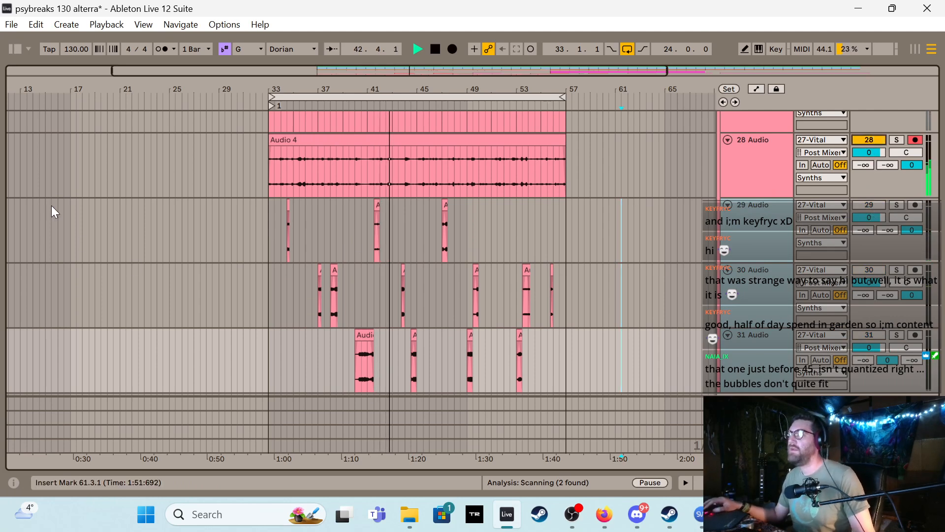
{"action": "left_click", "coordinate": [267, 167]}
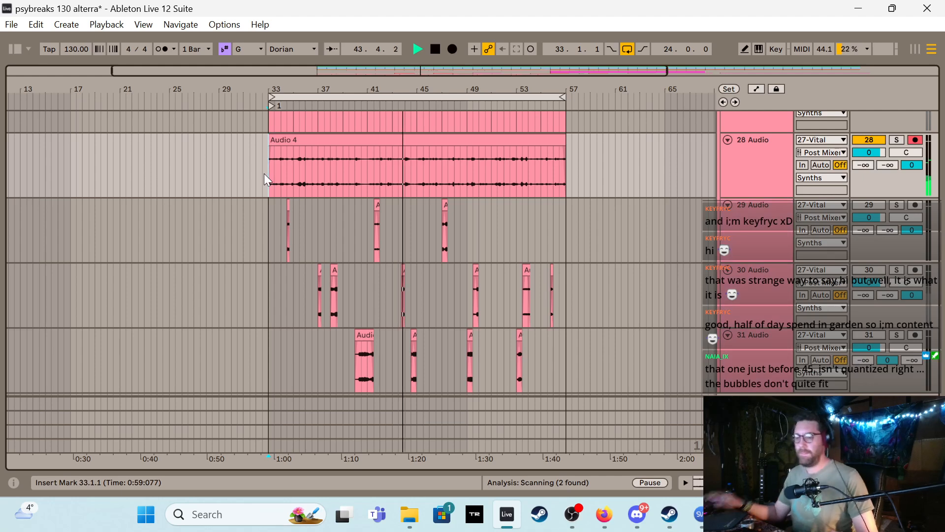
{"action": "scroll", "coordinate": [264, 174], "scroll_direction": "up", "scroll_amount": 3}
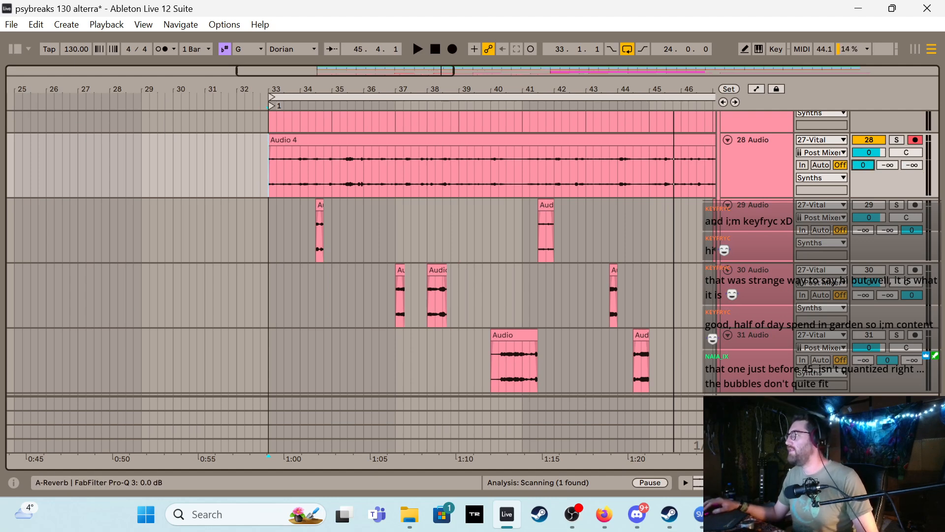
Listen to 28 Audio from 33.1.1, then turn its send A down to -∞ and set send B to 0 dB
{"action": "key", "text": "space"}
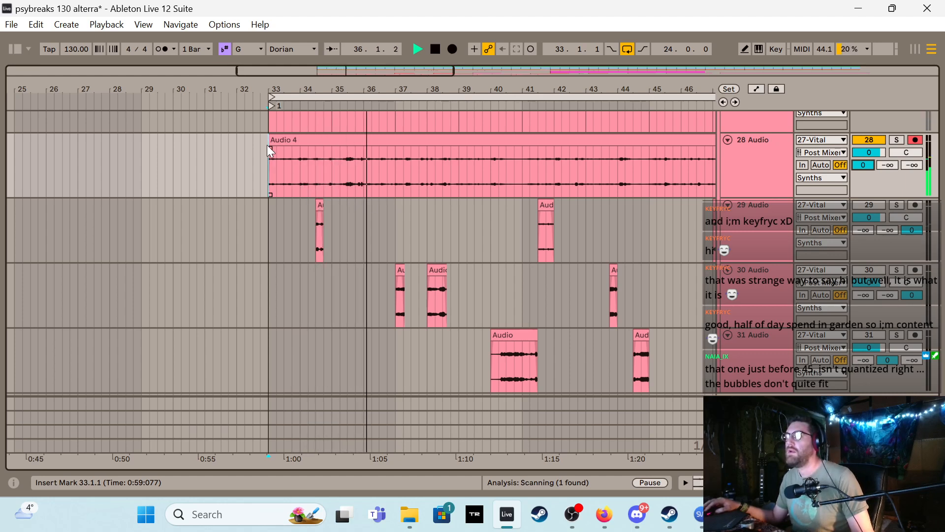
{"action": "key", "text": "space"}
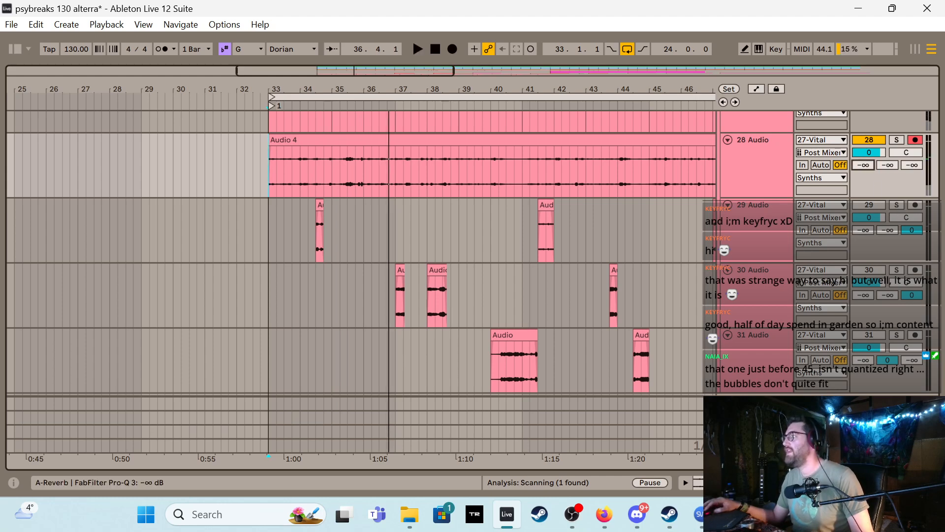
{"action": "left_click_drag", "start_coordinate": [886, 168], "coordinate": [887, 147]}
Play the section and trim the start of the Audio 4 clip on 28 Audio to 37.4.1
{"action": "key", "text": "space"}
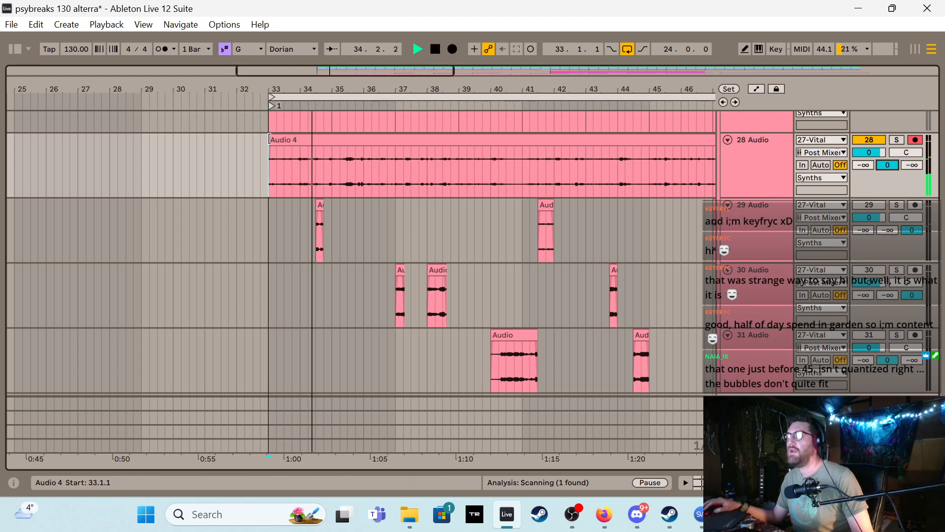
{"action": "left_click_drag", "start_coordinate": [270, 141], "coordinate": [422, 175]}
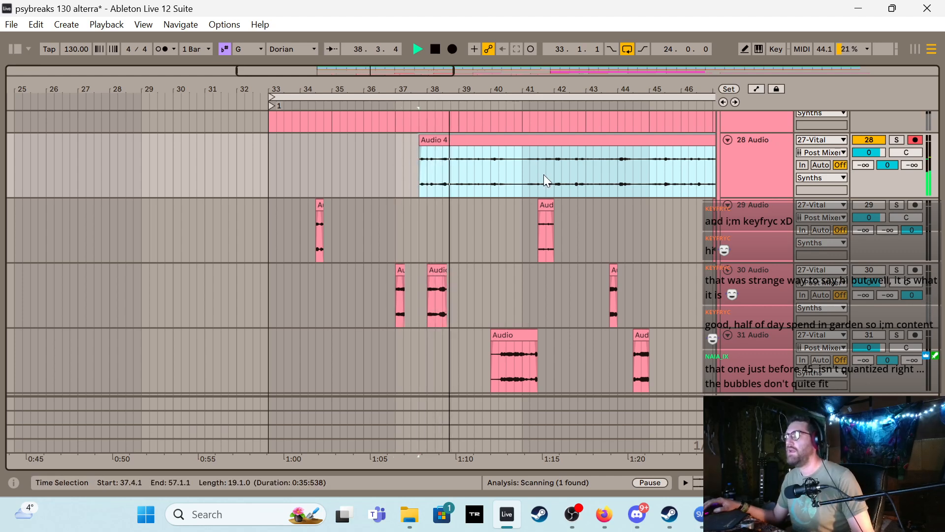
{"action": "key", "text": "space"}
Find soothe2 among the Dynamics plug-ins and load it on track 28 Audio
{"action": "left_click", "coordinate": [784, 168]}
{"action": "double_click", "coordinate": [783, 165]}
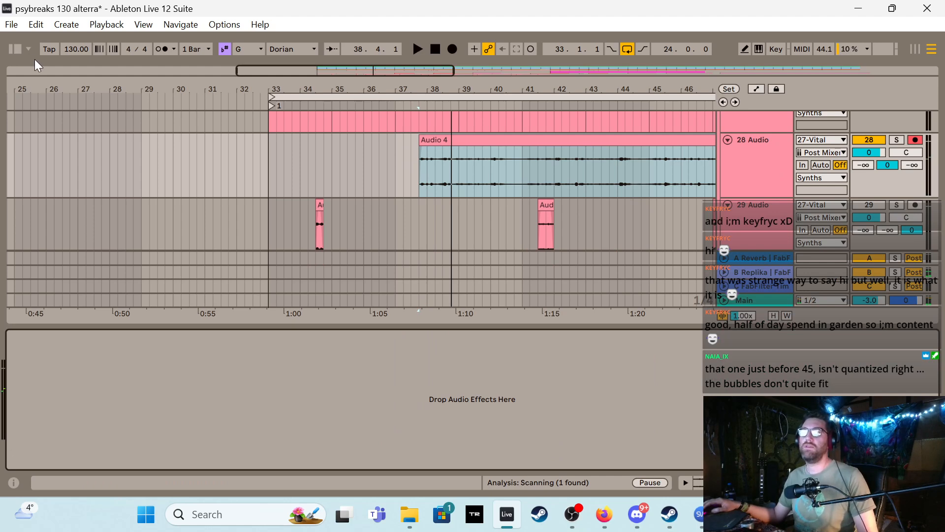
{"action": "left_click", "coordinate": [16, 48]}
{"action": "left_click", "coordinate": [154, 136]}
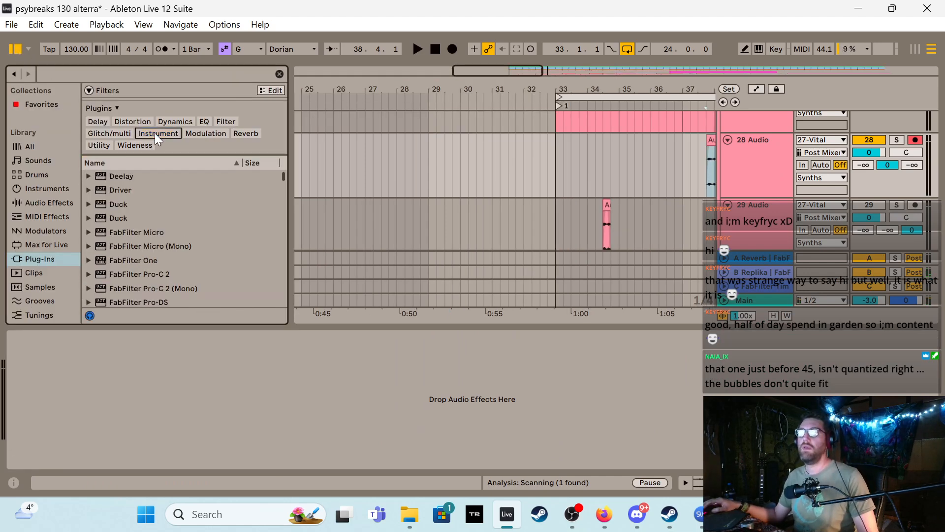
{"action": "left_click", "coordinate": [166, 123]}
{"action": "scroll", "coordinate": [153, 246], "scroll_direction": "down", "scroll_amount": 3}
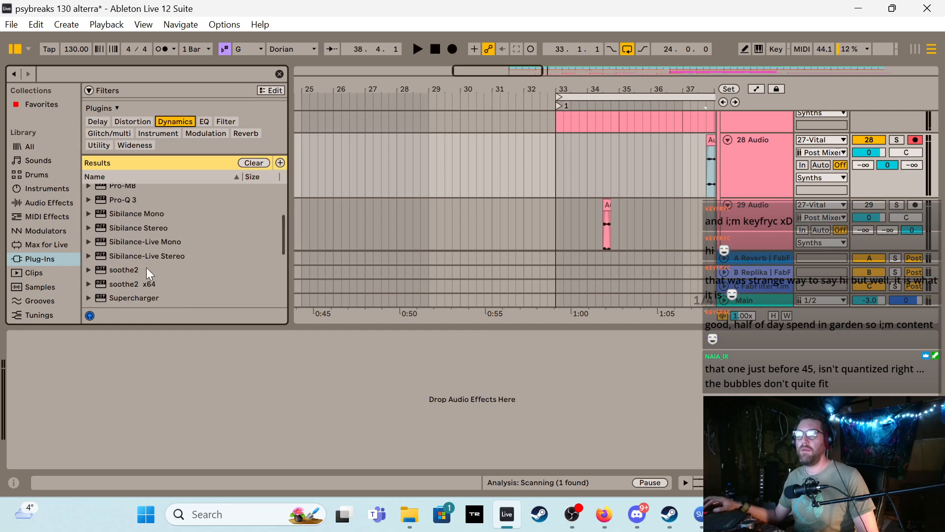
{"action": "double_click", "coordinate": [129, 270]}
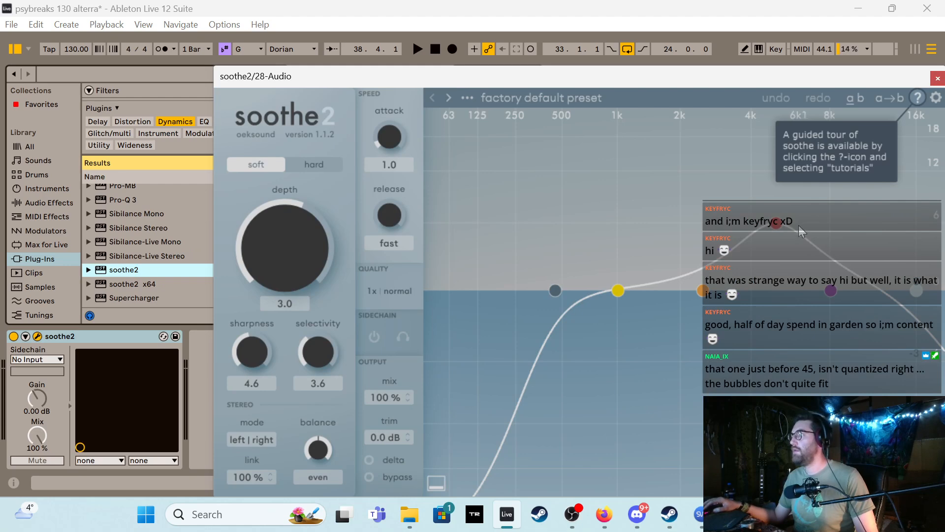
During playback, move soothe2's band 3 to about 5.9 kHz at 5.8 dB sensitivity
{"action": "key", "text": "space"}
{"action": "left_click_drag", "start_coordinate": [778, 225], "coordinate": [797, 227]}
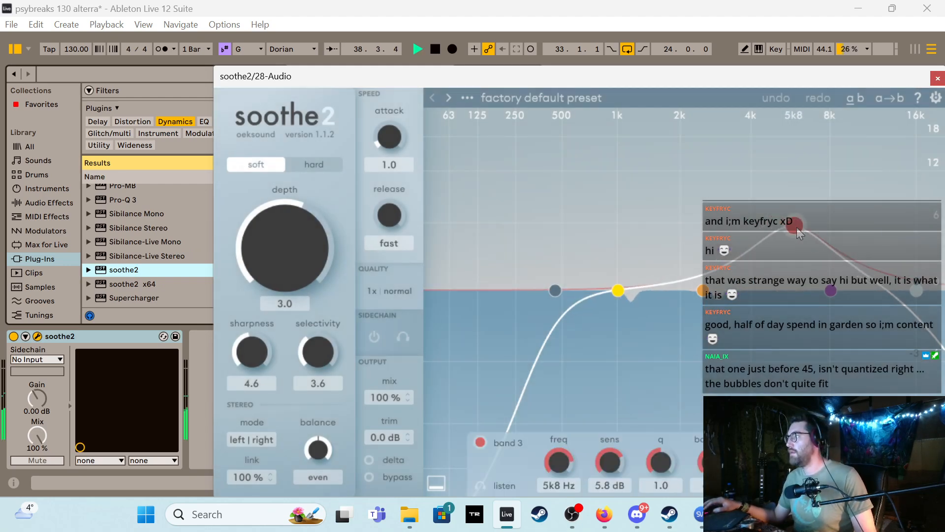
{"action": "left_click_drag", "start_coordinate": [717, 81], "coordinate": [543, 46]}
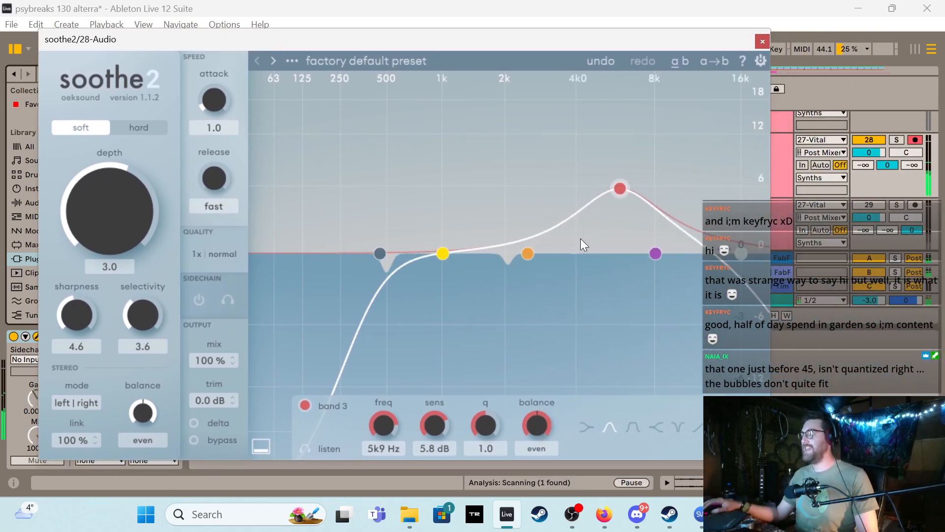
Turn off soothe2's high cut, set band 4 to about 12.6 kHz at 3.4 dB sensitivity, and close the plug-in window
{"action": "mouse_move", "coordinate": [741, 253]}
{"action": "left_mouse_down"}
{"action": "mouse_move", "coordinate": [772, 248]}
{"action": "mouse_move", "coordinate": [747, 253]}
{"action": "left_mouse_up"}
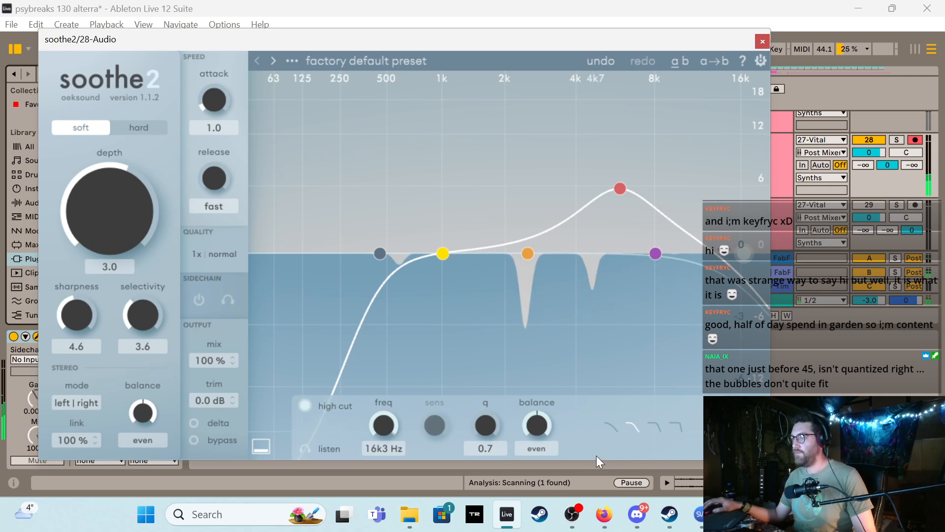
{"action": "left_click", "coordinate": [309, 406]}
{"action": "left_click_drag", "start_coordinate": [656, 262], "coordinate": [713, 215]}
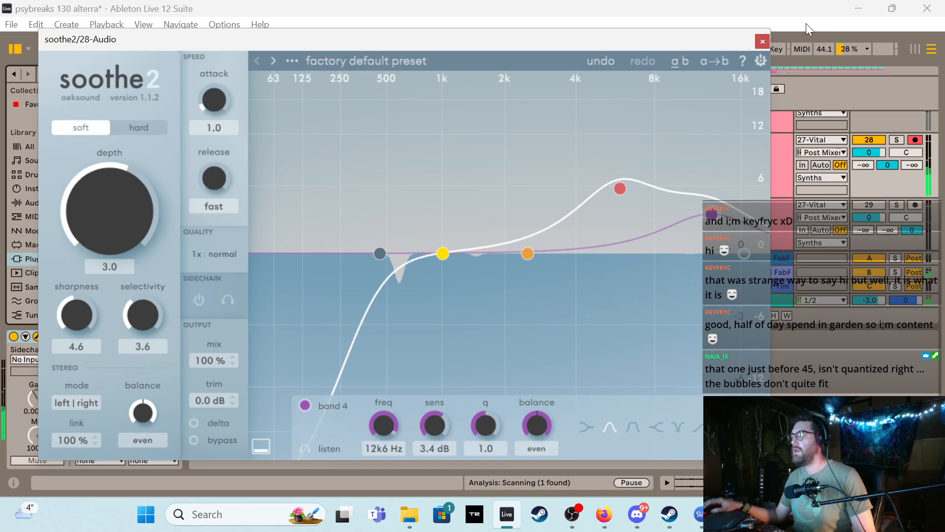
{"action": "left_click", "coordinate": [762, 41]}
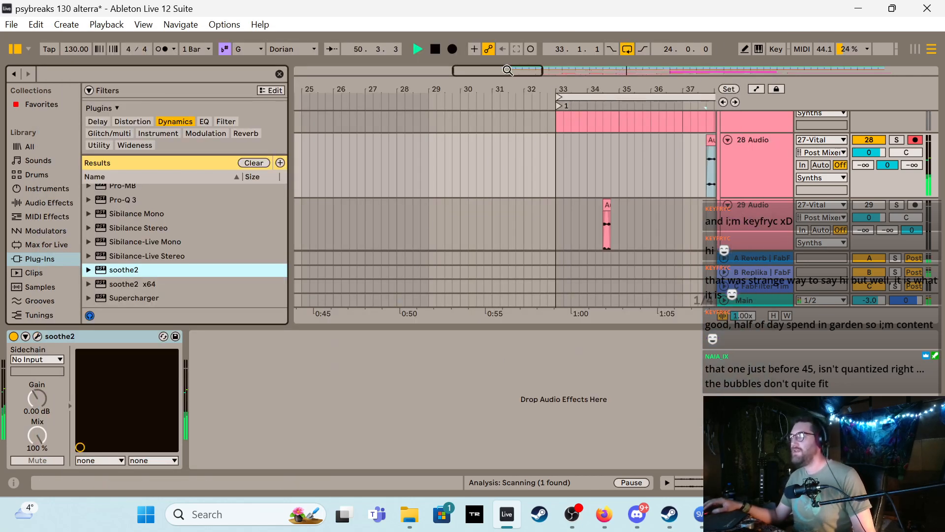
Trim the start of the Audio 4 clip to 38.3.1 and split it at 38.4.1
{"action": "left_click_drag", "start_coordinate": [525, 89], "coordinate": [316, 90]}
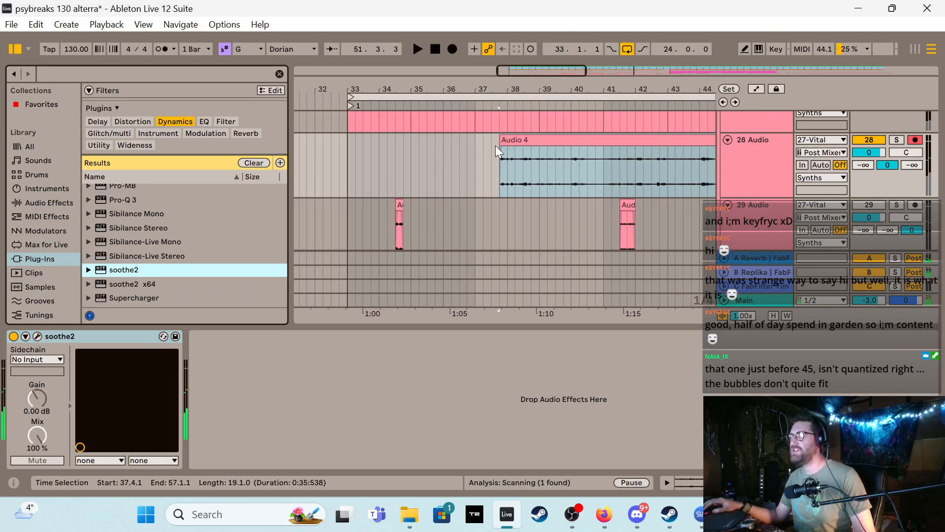
{"action": "key", "text": "space"}
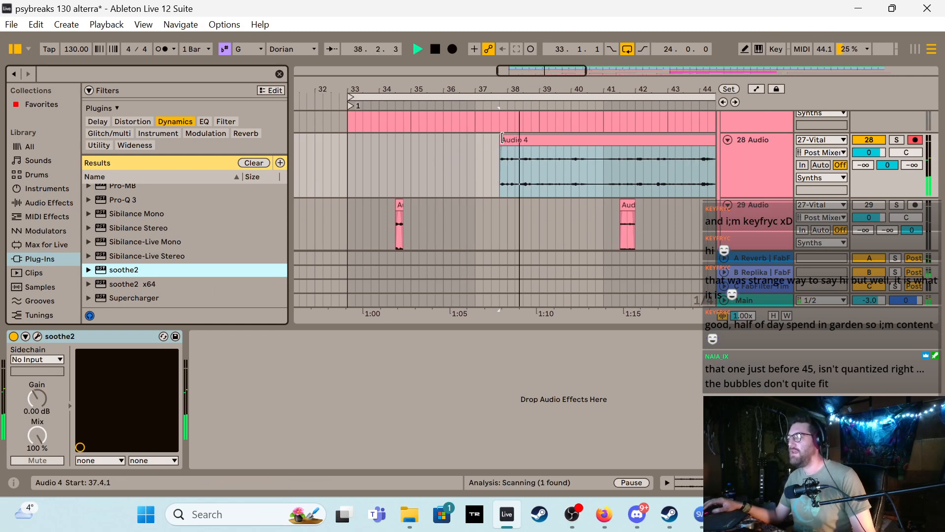
{"action": "left_click_drag", "start_coordinate": [502, 136], "coordinate": [523, 143]}
{"action": "left_click", "coordinate": [531, 171]}
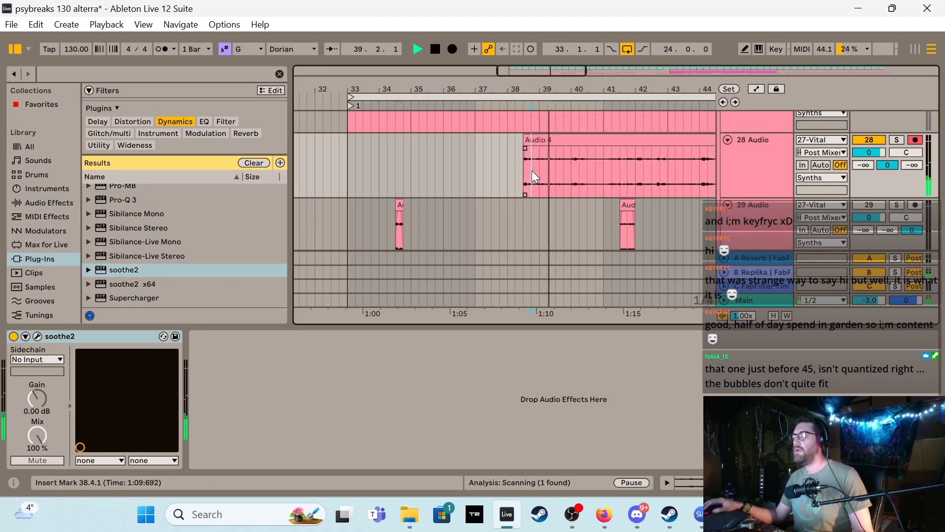
Trim the start of the remaining Audio 4 clip to 40.2.1 and lower 28 Audio's send B to -3.4 dB
{"action": "left_click_drag", "start_coordinate": [532, 138], "coordinate": [580, 145]}
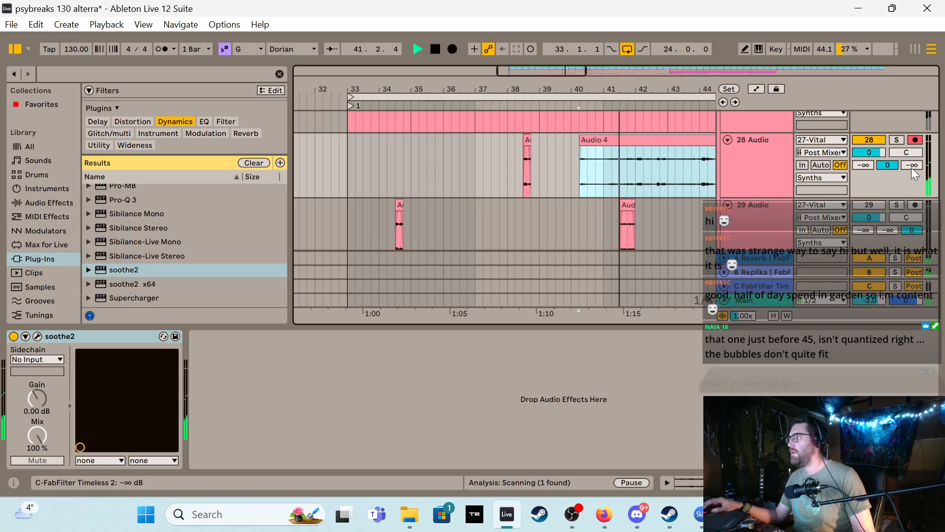
{"action": "left_click_drag", "start_coordinate": [897, 165], "coordinate": [897, 173]}
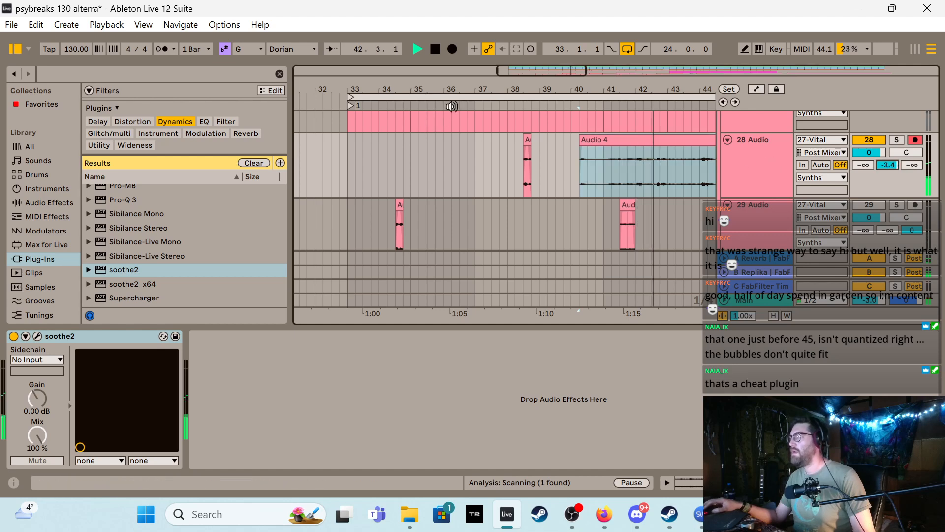
Trim the start of the remaining Audio 4 clip to 42.1.1 and split it at 42.2.1
{"action": "left_click_drag", "start_coordinate": [514, 73], "coordinate": [549, 73]}
{"action": "key", "text": "space"}
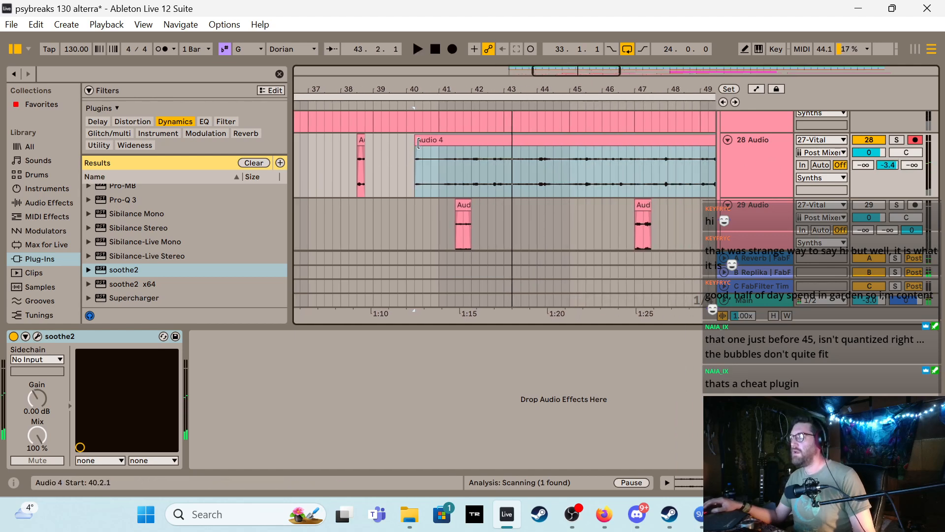
{"action": "left_click_drag", "start_coordinate": [414, 145], "coordinate": [473, 156]}
{"action": "key", "text": "space"}
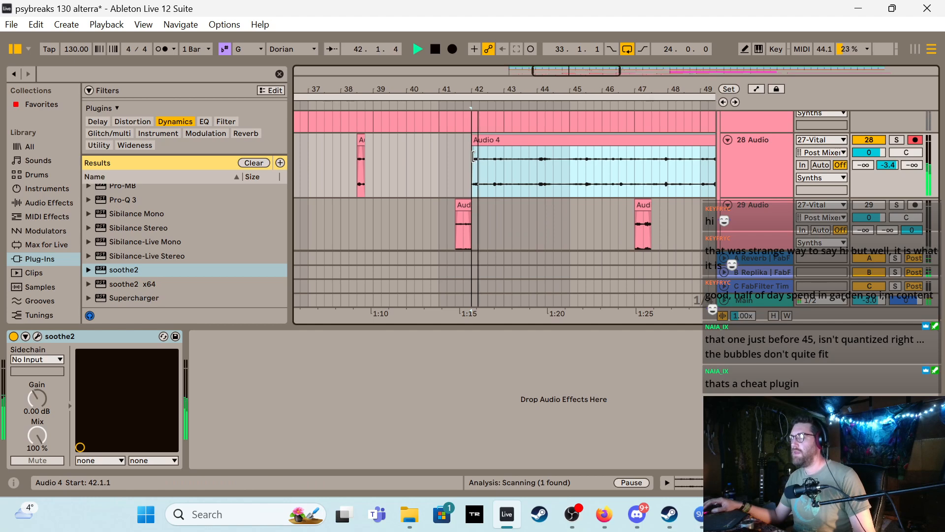
{"action": "left_click", "coordinate": [477, 161]}
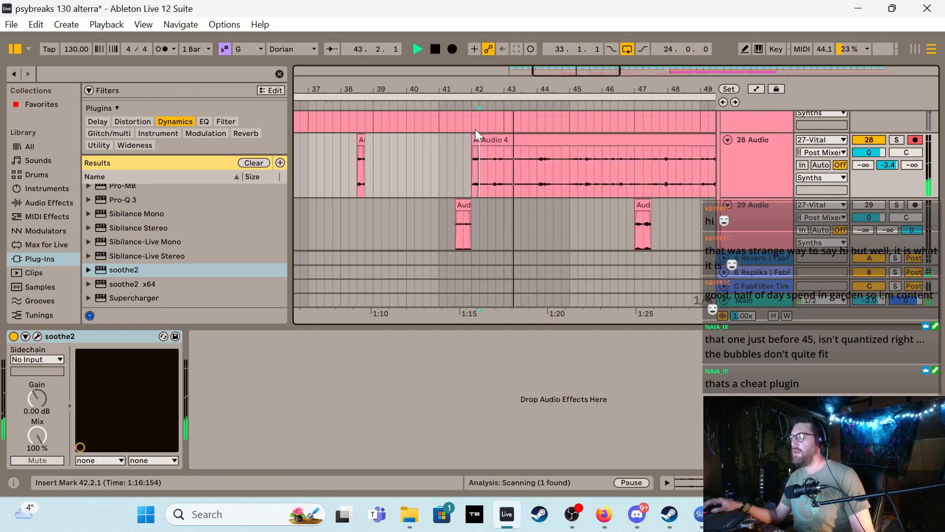
Trim the start of the remaining Audio 4 clip to 44.1.1 and split it at 44.2.1
{"action": "left_click_drag", "start_coordinate": [481, 140], "coordinate": [417, 140]}
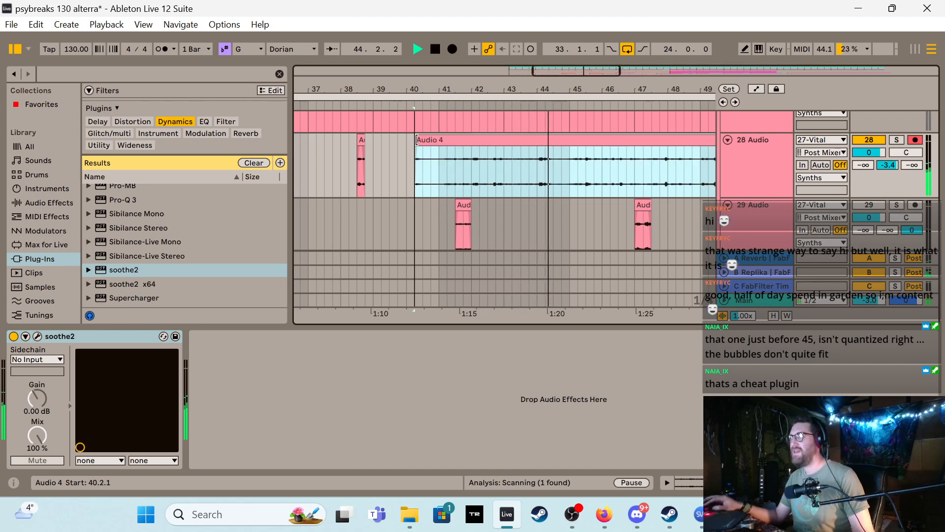
{"action": "key", "text": "ctrl+z"}
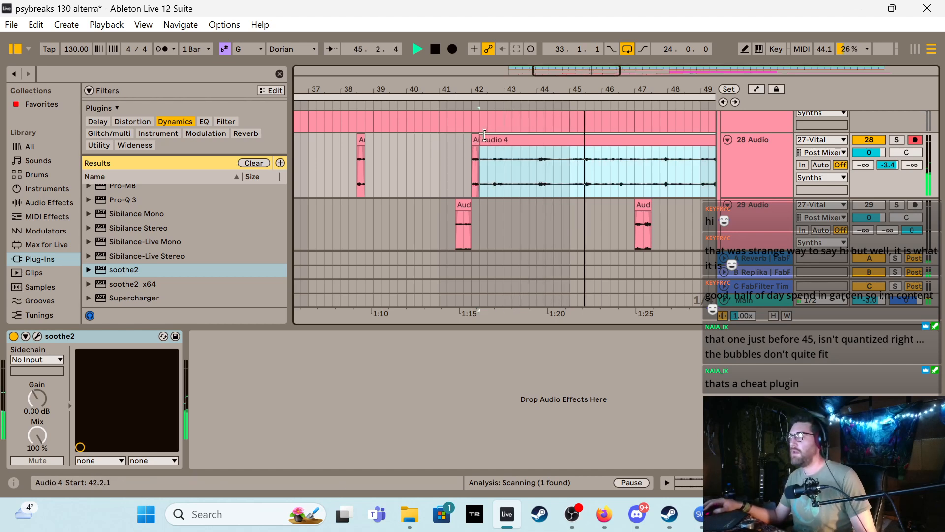
{"action": "left_click_drag", "start_coordinate": [485, 135], "coordinate": [537, 157]}
{"action": "key", "text": "space"}
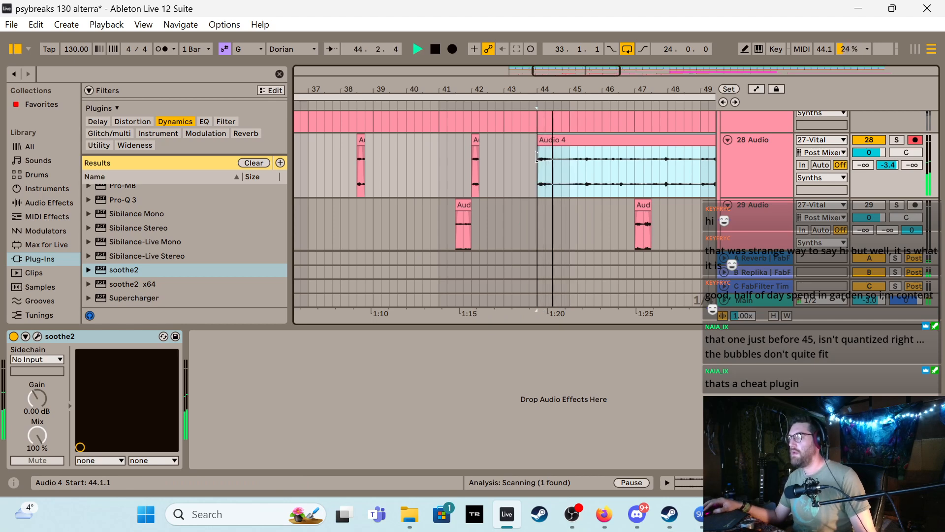
{"action": "key", "text": "ctrl+z"}
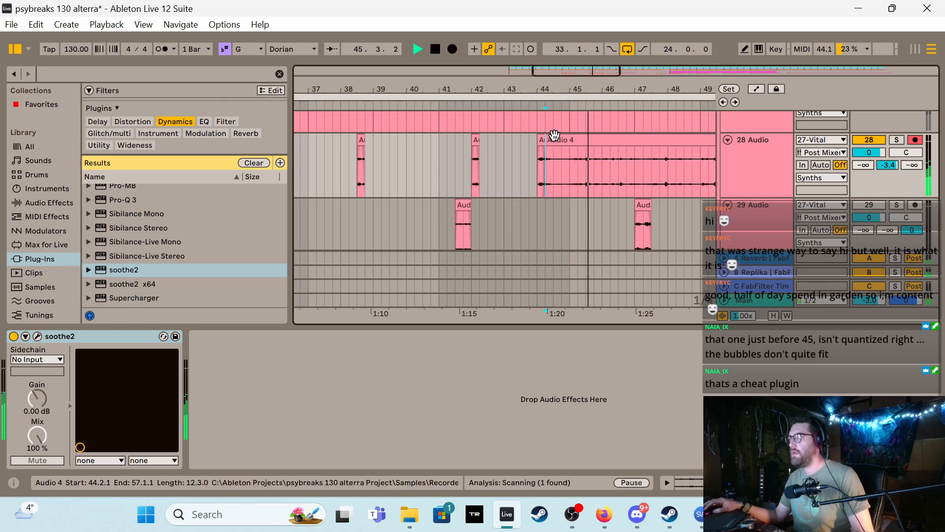
Leave a one-beat Audio 4 piece at 45.3.1, then trim the remainder to 46.3.1 and split it at 47.2.1
{"action": "left_click_drag", "start_coordinate": [549, 135], "coordinate": [622, 147]}
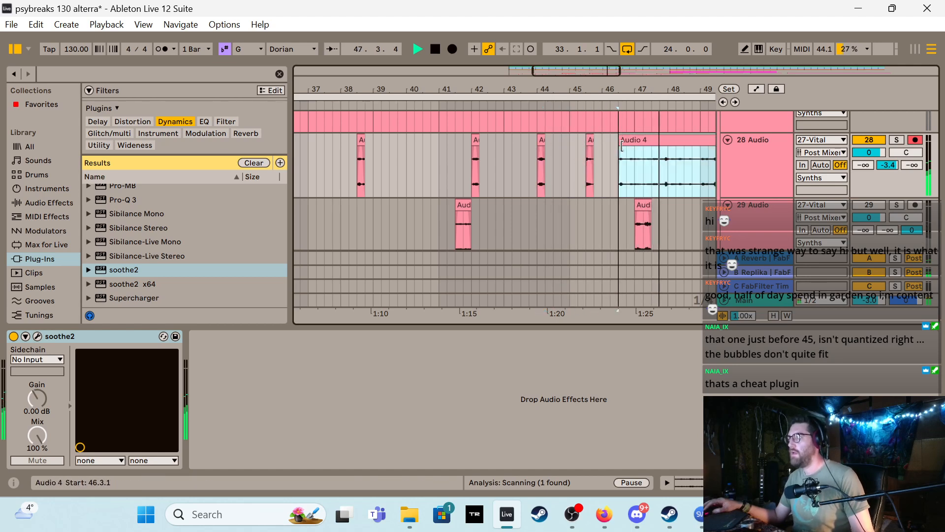
{"action": "left_click", "coordinate": [645, 180]}
{"action": "key", "text": "ctrl+e"}
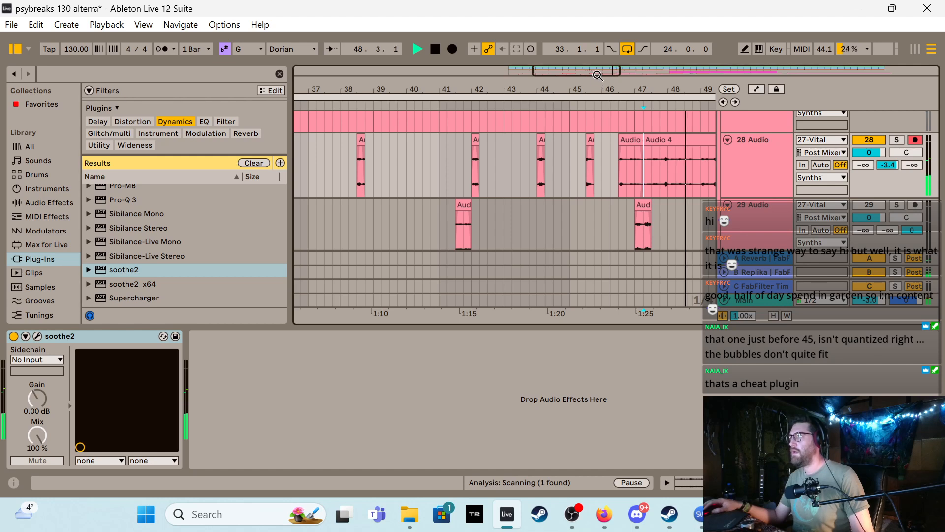
Trim the start of the remaining Audio 4 clip to 49.1.1
{"action": "left_click_drag", "start_coordinate": [598, 76], "coordinate": [638, 75]}
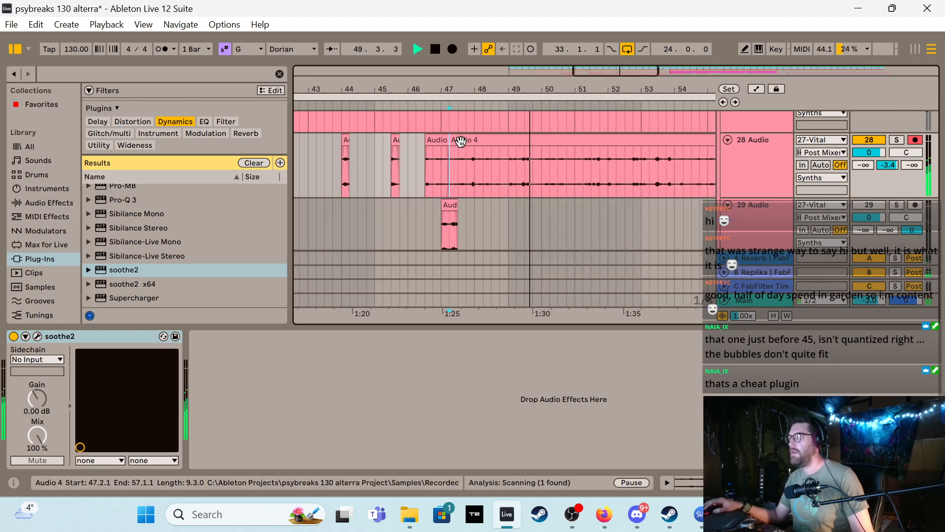
{"action": "left_click_drag", "start_coordinate": [461, 142], "coordinate": [512, 165]}
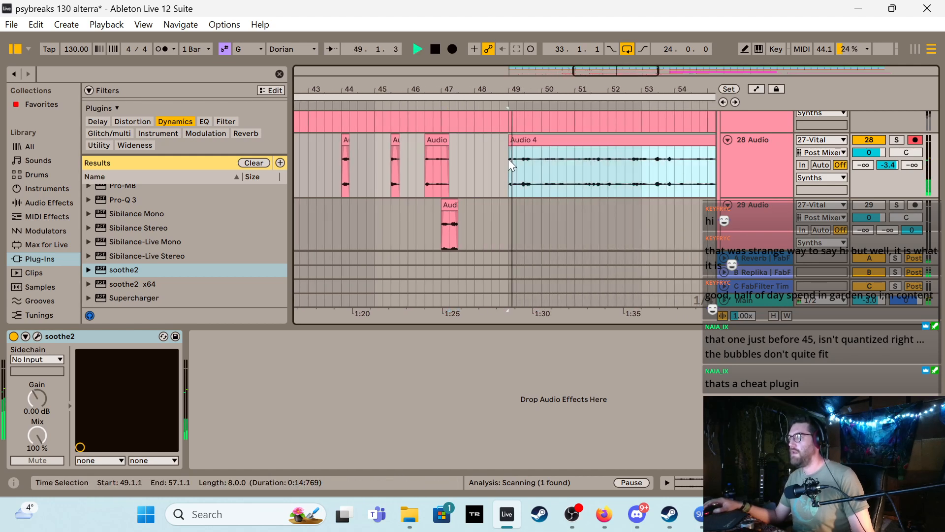
Split the Audio 4 clip at 49.4.1 and trim the start of the remainder to 50.4.1
{"action": "left_click_drag", "start_coordinate": [596, 75], "coordinate": [607, 76]}
{"action": "left_click", "coordinate": [471, 170]}
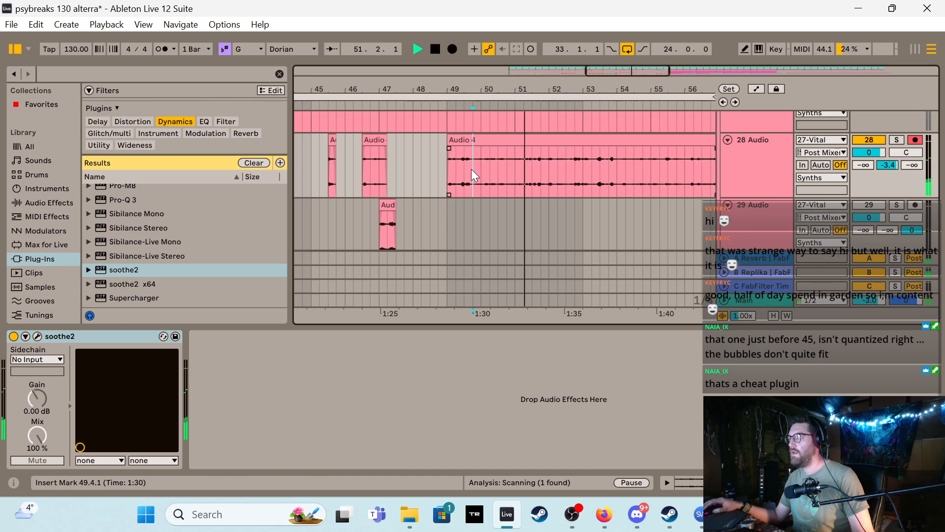
{"action": "key", "text": "ctrl+e"}
{"action": "left_click_drag", "start_coordinate": [475, 152], "coordinate": [503, 153]}
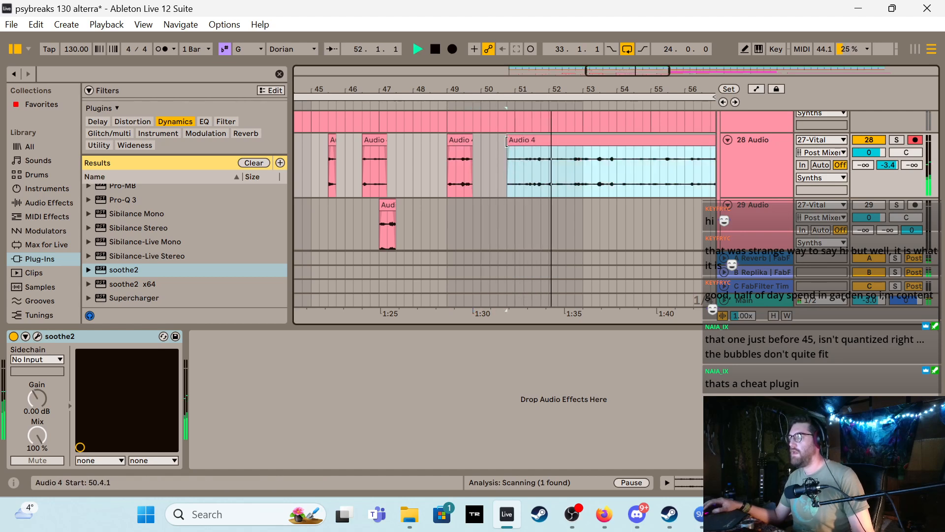
Extend the Audio 4 clip's start back to 50.3.1, split it at 50.4.1, and trim the remainder's start to 51.1.1
{"action": "left_click_drag", "start_coordinate": [509, 141], "coordinate": [500, 140]}
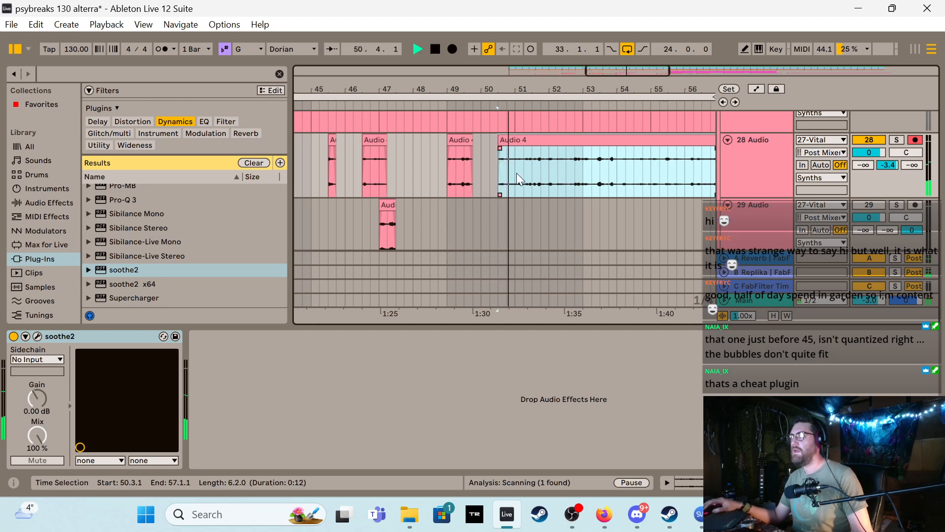
{"action": "left_click", "coordinate": [507, 161]}
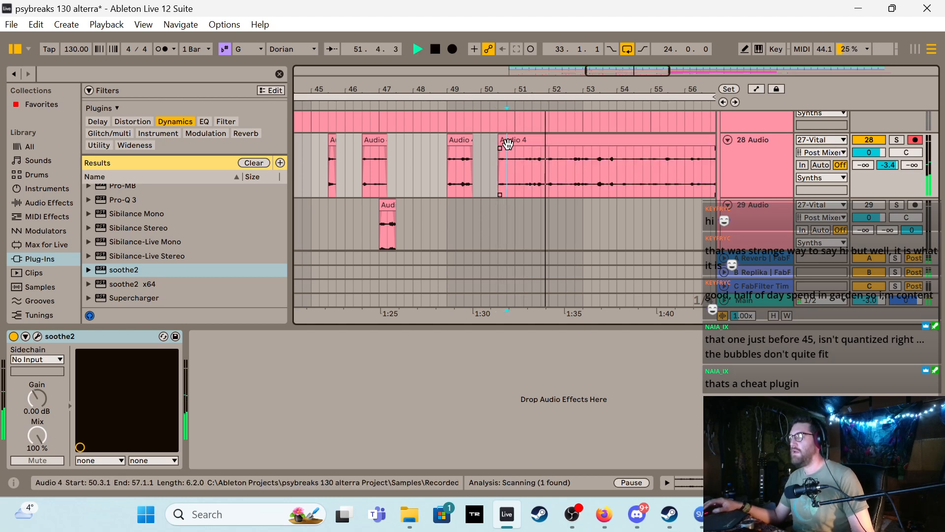
{"action": "key", "text": "ctrl+e"}
{"action": "mouse_move", "coordinate": [508, 142]}
{"action": "left_mouse_down"}
{"action": "mouse_move", "coordinate": [524, 142]}
{"action": "mouse_move", "coordinate": [515, 143]}
{"action": "left_mouse_up"}
{"action": "left_click", "coordinate": [515, 143]}
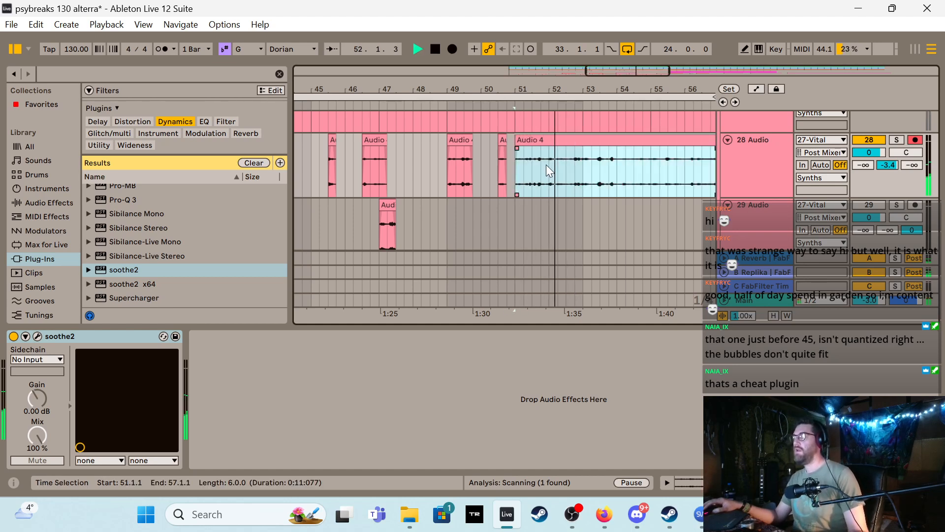
Split the remaining Audio 4 clip at 52.1.1 and trim the start of the remainder to 53.2.1
{"action": "left_click", "coordinate": [548, 165]}
{"action": "key", "text": "ctrl+e"}
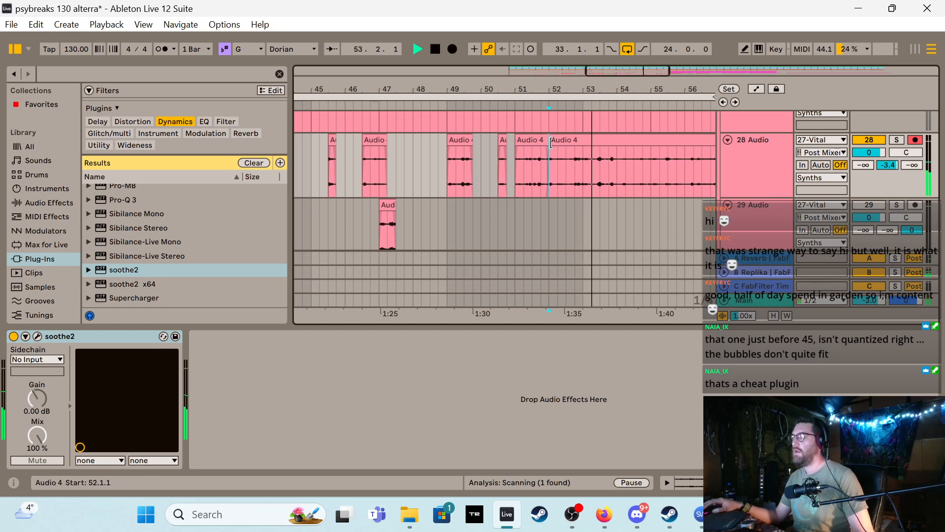
{"action": "left_click_drag", "start_coordinate": [548, 151], "coordinate": [593, 152]}
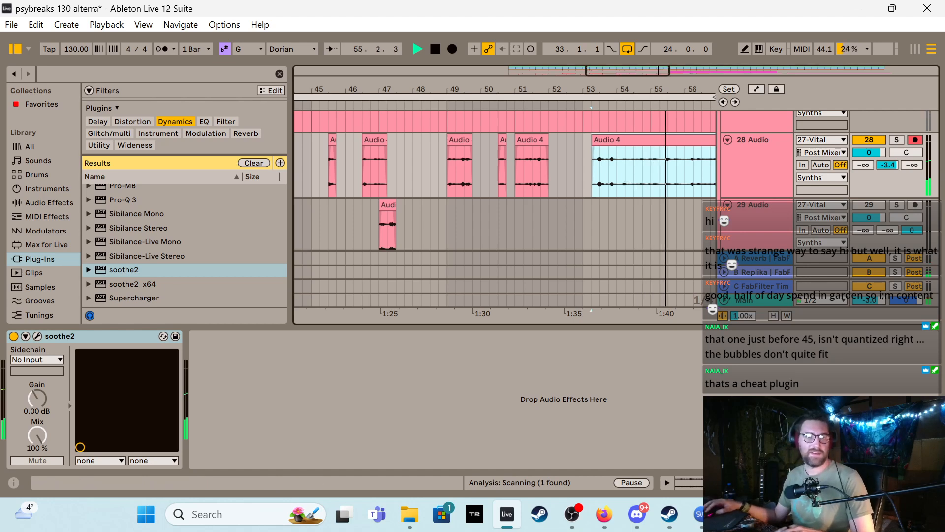
Stop playback and hide the browser to widen the arrangement
{"action": "key", "text": "alt+Tab"}
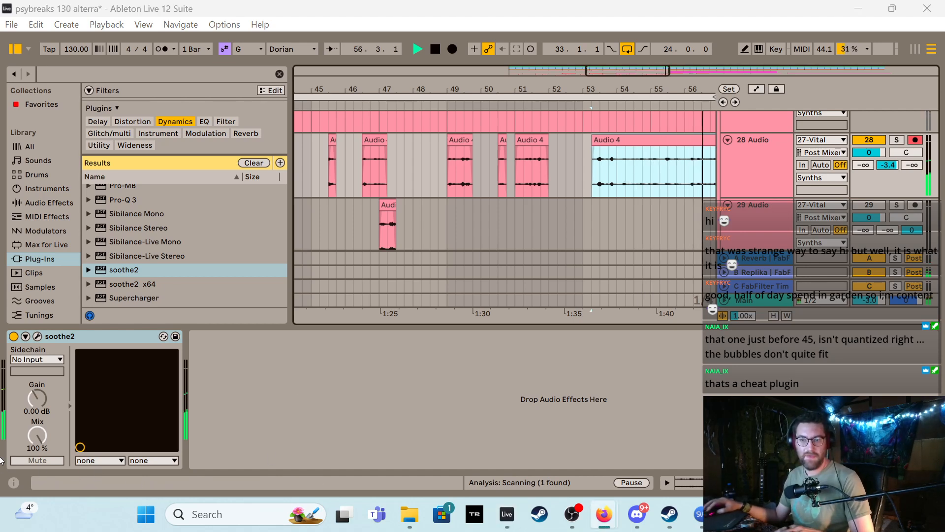
{"action": "left_click", "coordinate": [481, 204]}
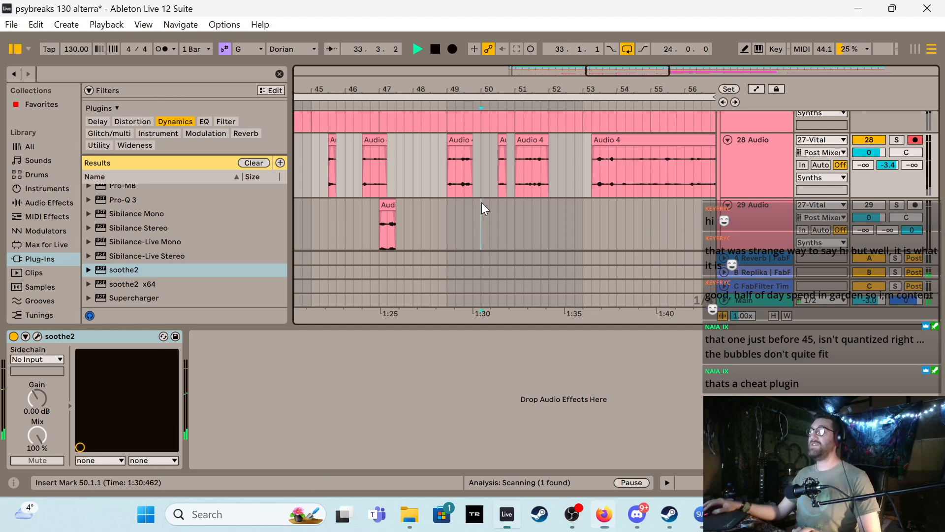
{"action": "key", "text": "space"}
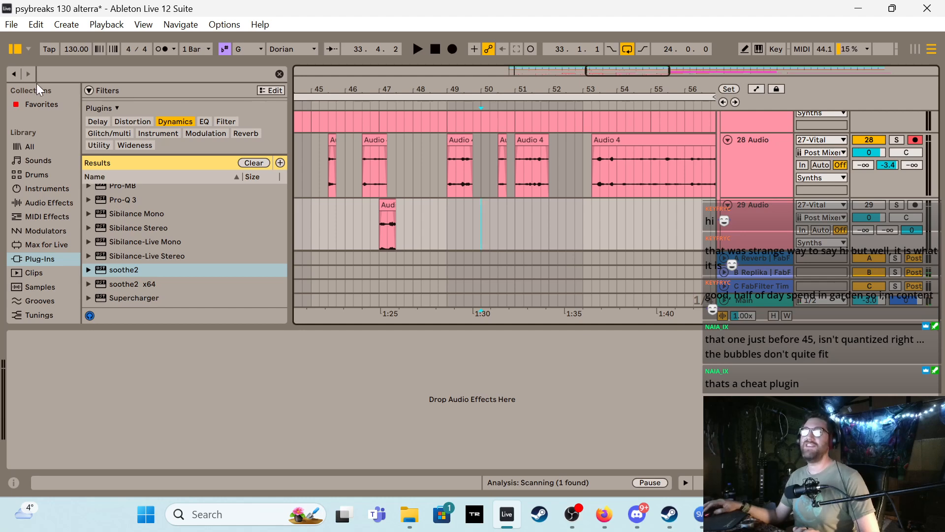
{"action": "left_click", "coordinate": [14, 50]}
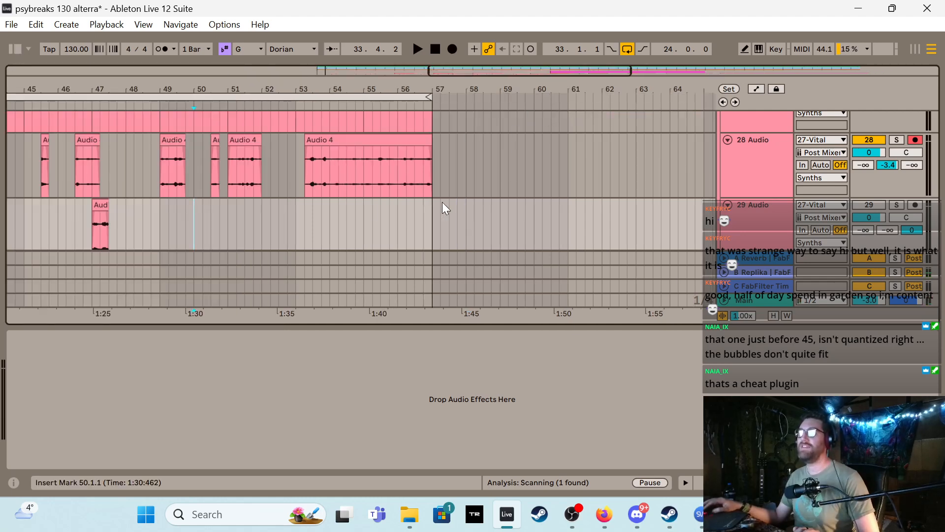
Audition the arrangement from 53.1.1, then delete the leftover Audio 4 clip that ends at bar 57
{"action": "left_click", "coordinate": [297, 185]}
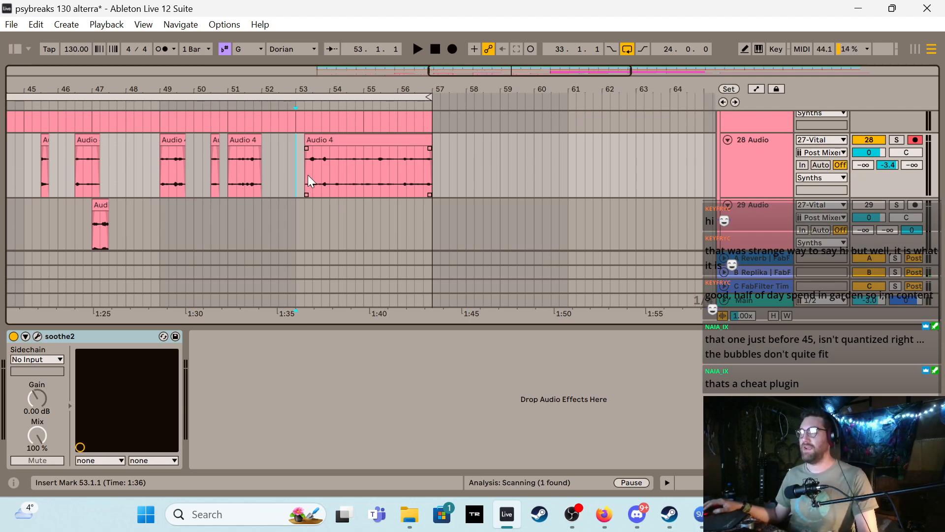
{"action": "key", "text": "space"}
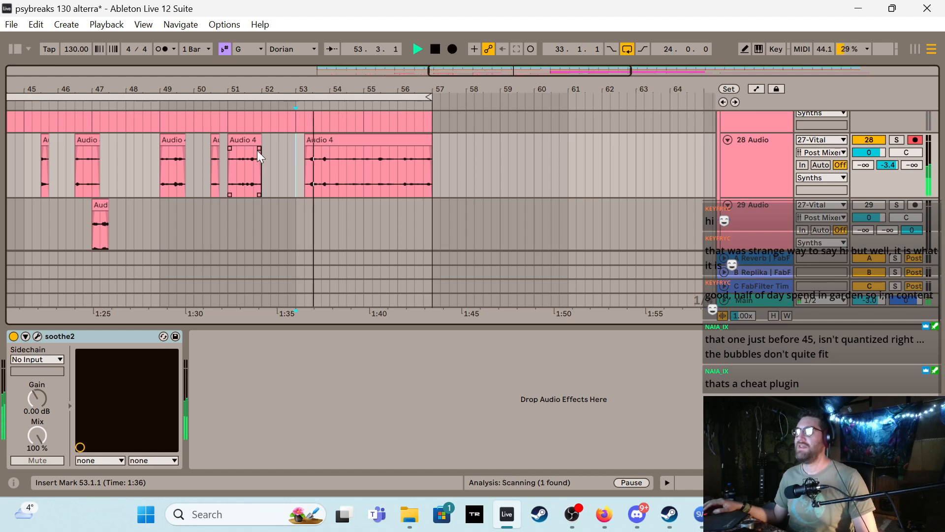
{"action": "left_click", "coordinate": [307, 140]}
{"action": "left_click_drag", "start_coordinate": [307, 141], "coordinate": [422, 158]}
{"action": "key", "text": "Delete"}
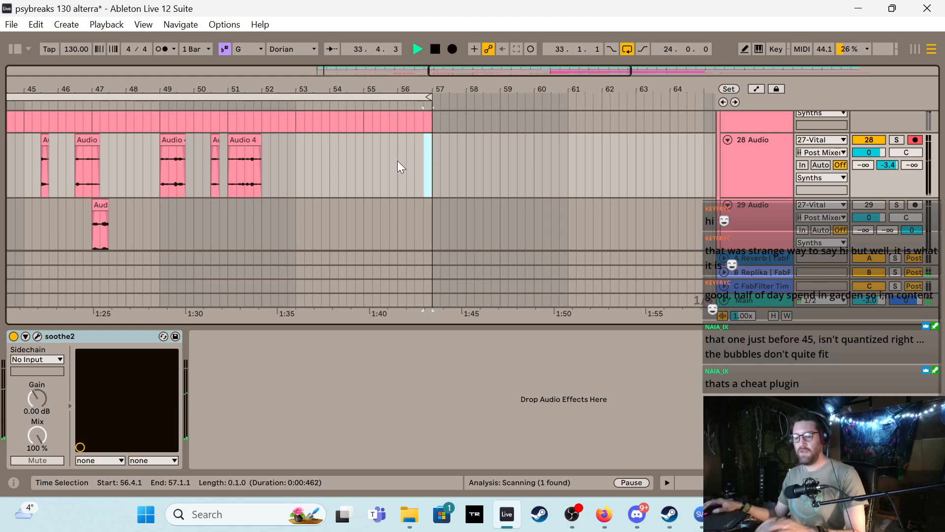
Activate tracks 30 Audio and 31 Audio, and hide the device view so all the audio tracks fit in the arrangement
{"action": "key", "text": "minus"}
{"action": "key", "text": "minus"}
{"action": "key", "text": "minus"}
{"action": "scroll", "coordinate": [398, 196], "scroll_direction": "up", "scroll_amount": 1}
{"action": "scroll", "coordinate": [398, 196], "scroll_direction": "up", "scroll_amount": 3}
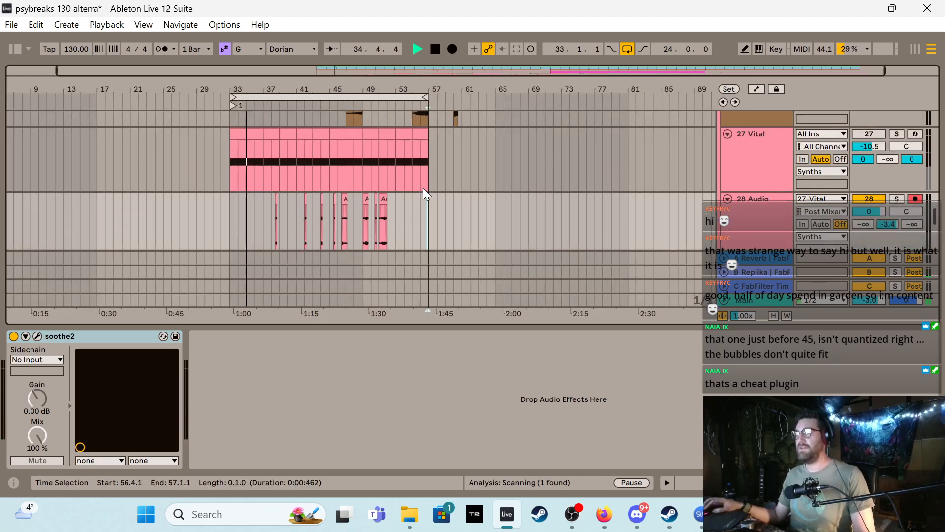
{"action": "scroll", "coordinate": [424, 177], "scroll_direction": "down", "scroll_amount": 4}
{"action": "scroll", "coordinate": [427, 182], "scroll_direction": "down", "scroll_amount": 1}
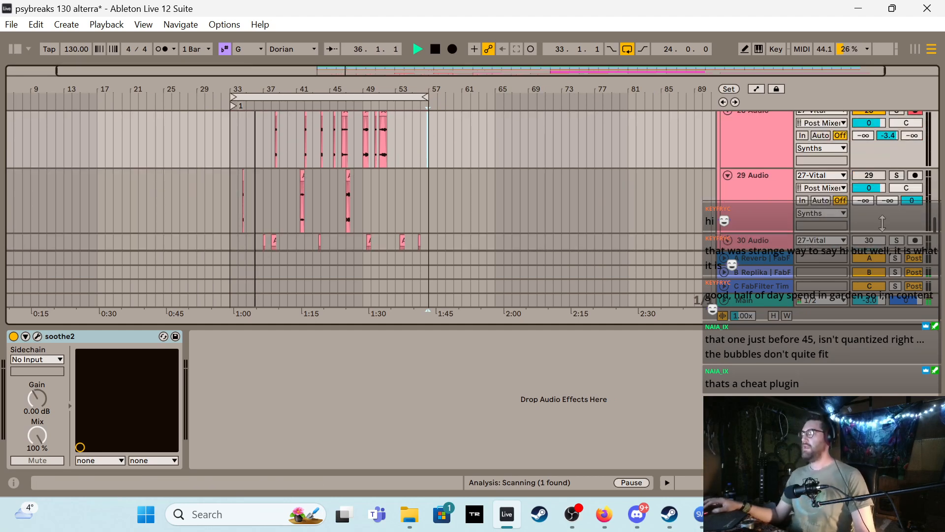
{"action": "scroll", "coordinate": [879, 174], "scroll_direction": "down", "scroll_amount": 2}
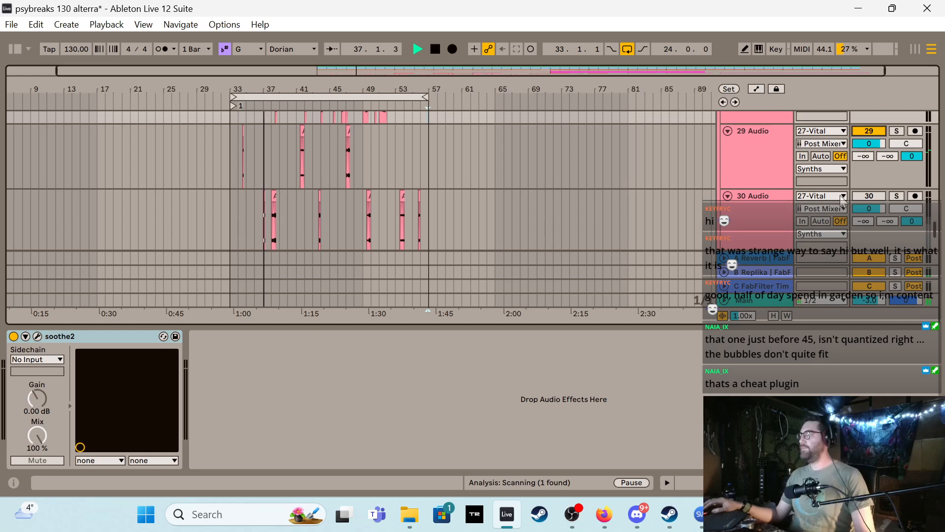
{"action": "left_click", "coordinate": [885, 197]}
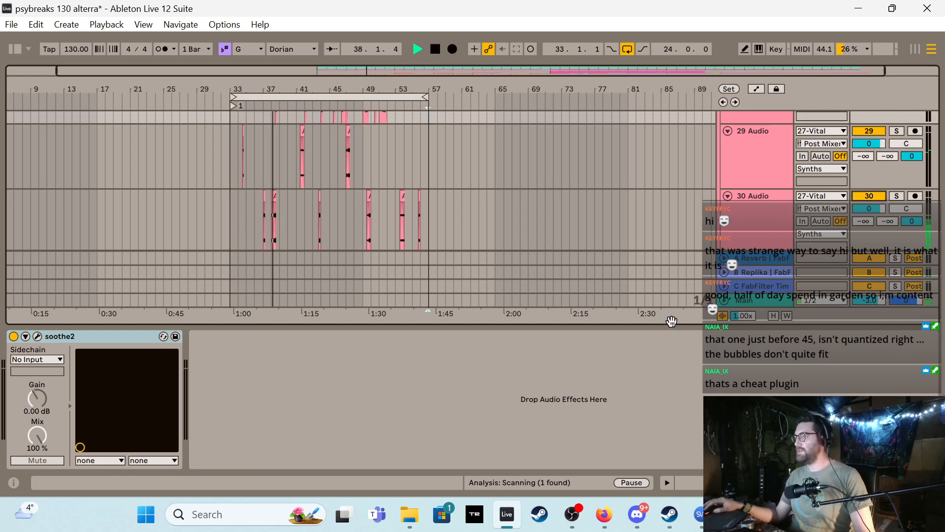
{"action": "left_click_drag", "start_coordinate": [672, 324], "coordinate": [701, 418]}
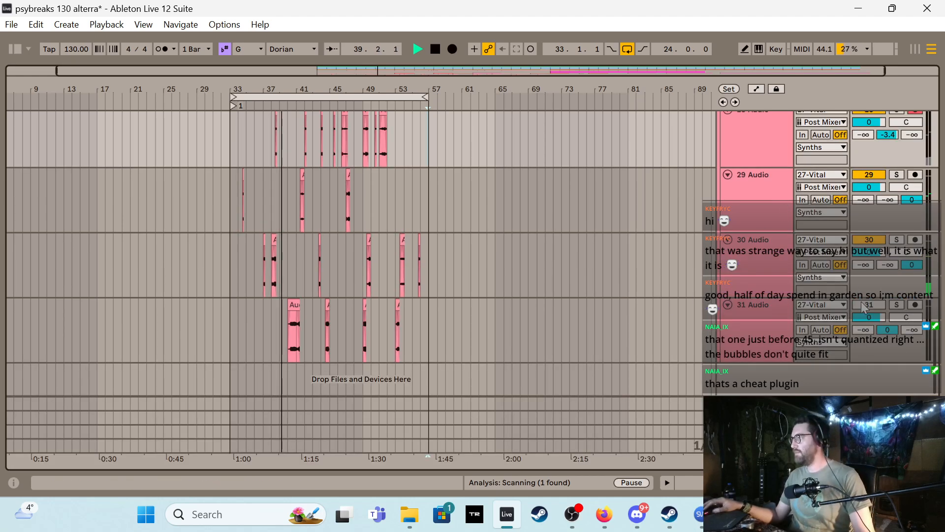
{"action": "left_click", "coordinate": [861, 304]}
Delete the 28 Audio clip at bar 44 and shorten the one starting at 46.3.1 to end at 47.1.1
{"action": "left_click", "coordinate": [239, 148]}
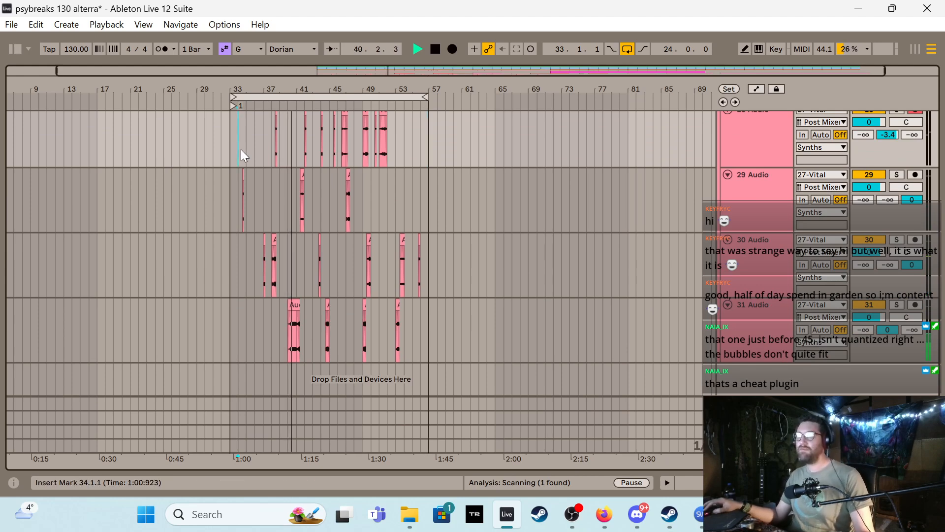
{"action": "key", "text": "plus"}
{"action": "key", "text": "plus"}
{"action": "key", "text": "plus"}
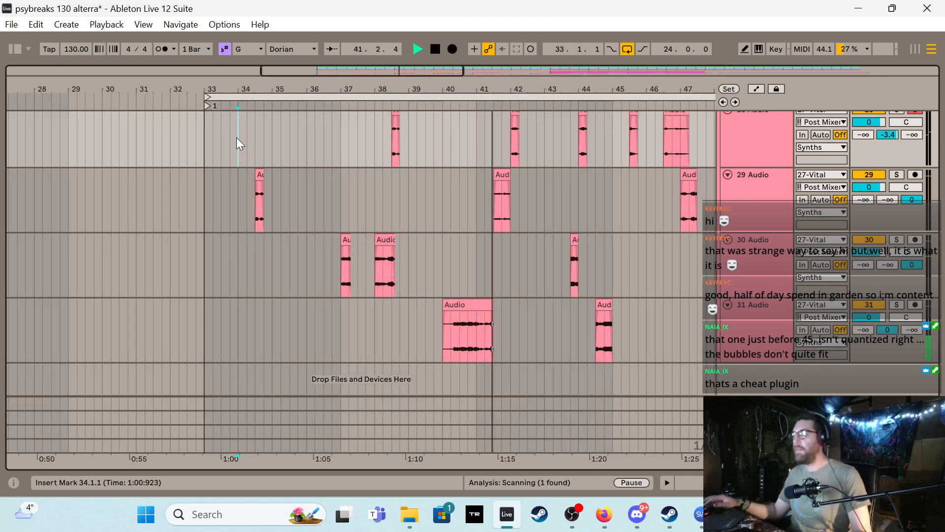
{"action": "scroll", "coordinate": [373, 118], "scroll_direction": "right", "scroll_amount": 3}
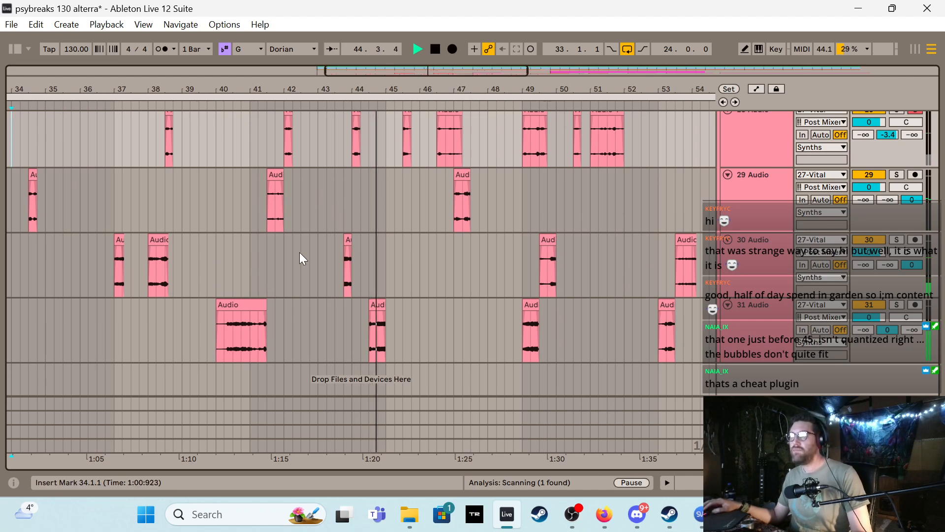
{"action": "left_click", "coordinate": [355, 123]}
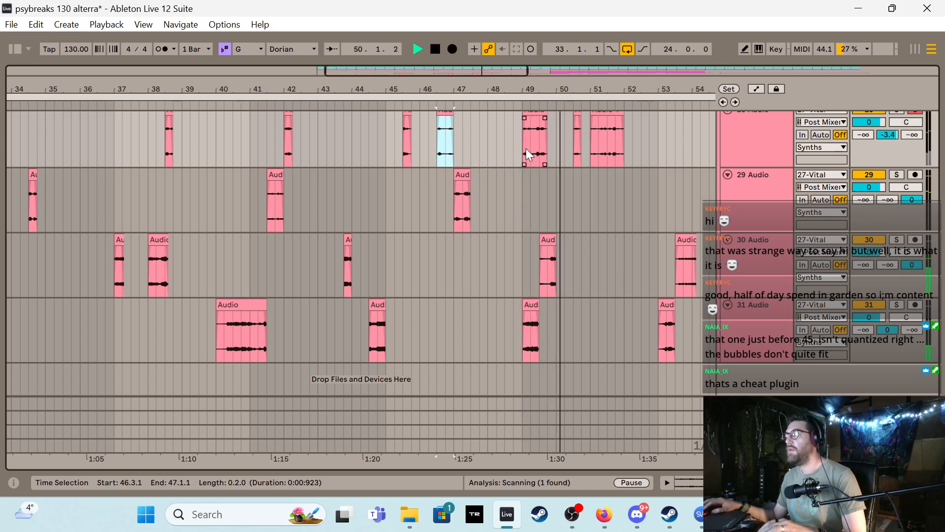
Audition the overlapping fills around bar 49, deactivate the Audio 2 clip at 49.3.1 on track 30 Audio, and stop playback
{"action": "scroll", "coordinate": [525, 148], "scroll_direction": "up", "scroll_amount": 1}
{"action": "left_click", "coordinate": [536, 138]}
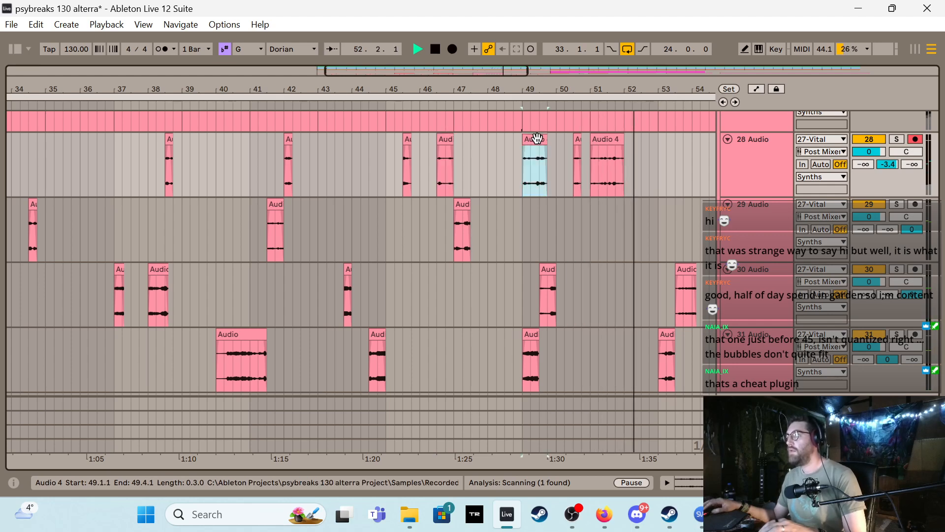
{"action": "left_click", "coordinate": [537, 150]}
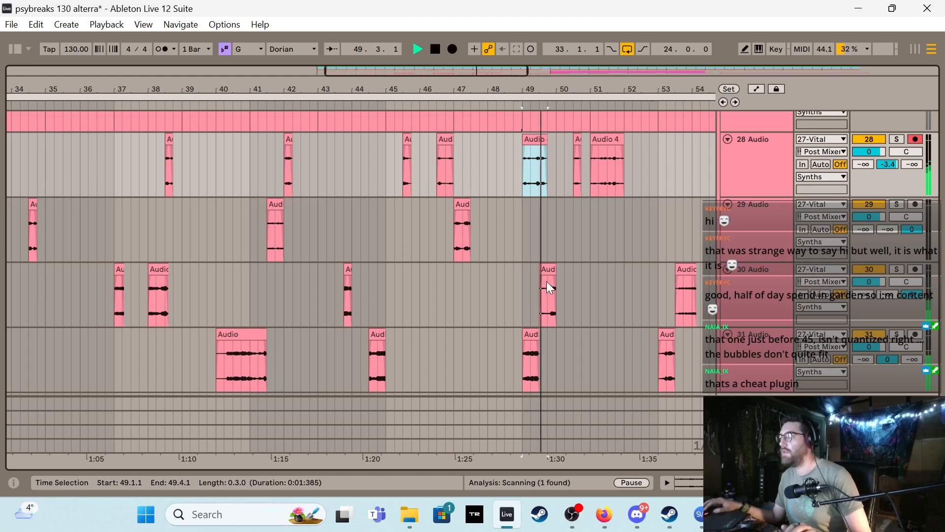
{"action": "left_click", "coordinate": [548, 266]}
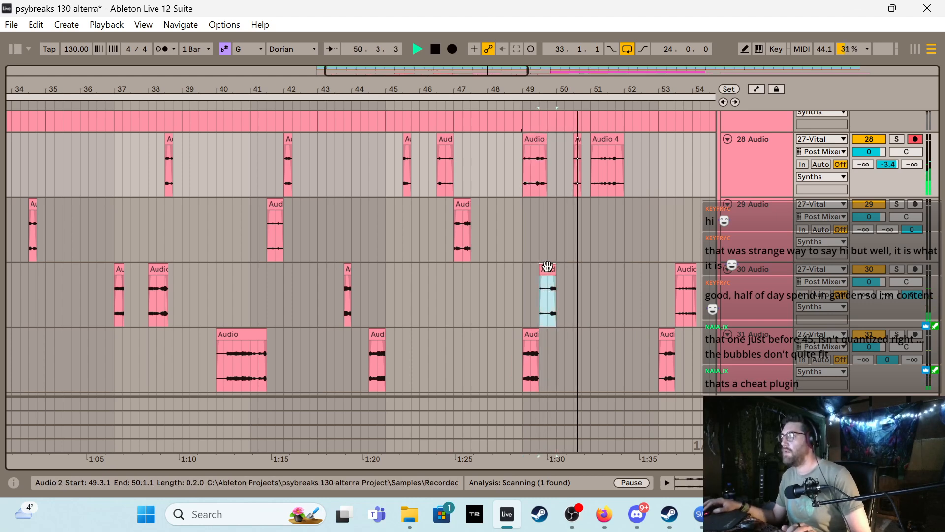
{"action": "left_click", "coordinate": [548, 264]}
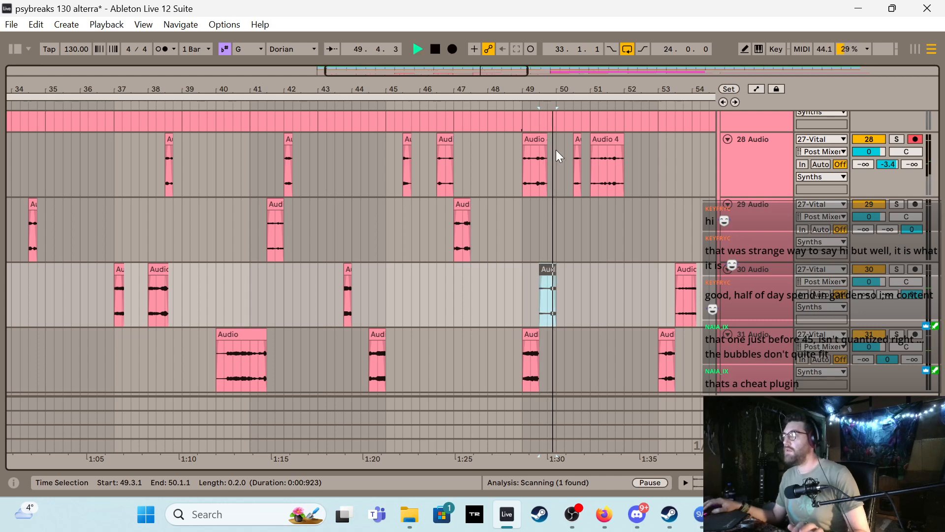
{"action": "key", "text": "space"}
Split the 28 Audio clip at 49.3.1 and deactivate its first piece, checking the overlapping 31 Audio clip's waveform
{"action": "left_click", "coordinate": [540, 157]}
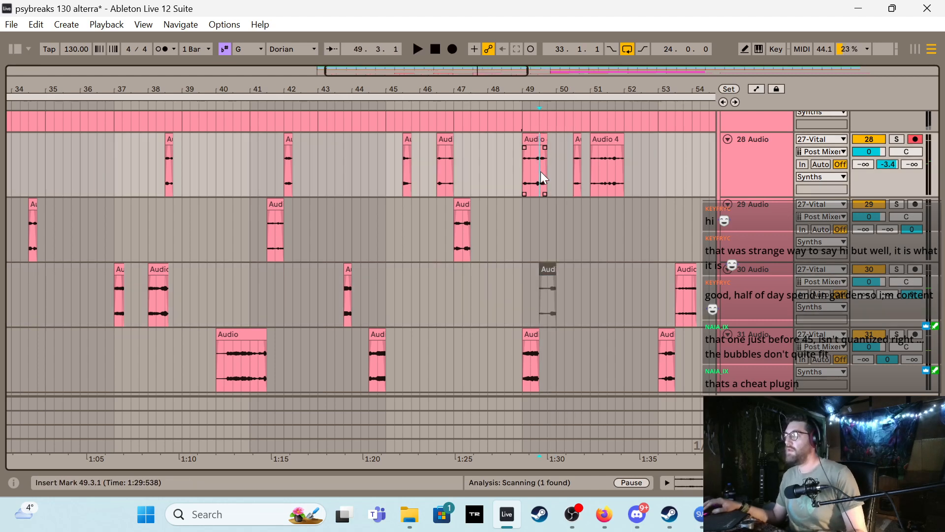
{"action": "left_click", "coordinate": [531, 139]}
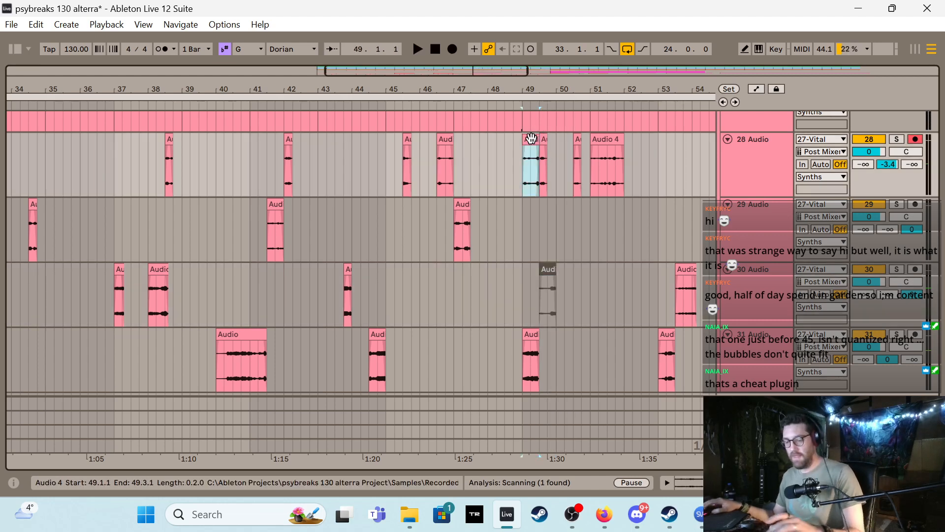
{"action": "double_click", "coordinate": [531, 354]}
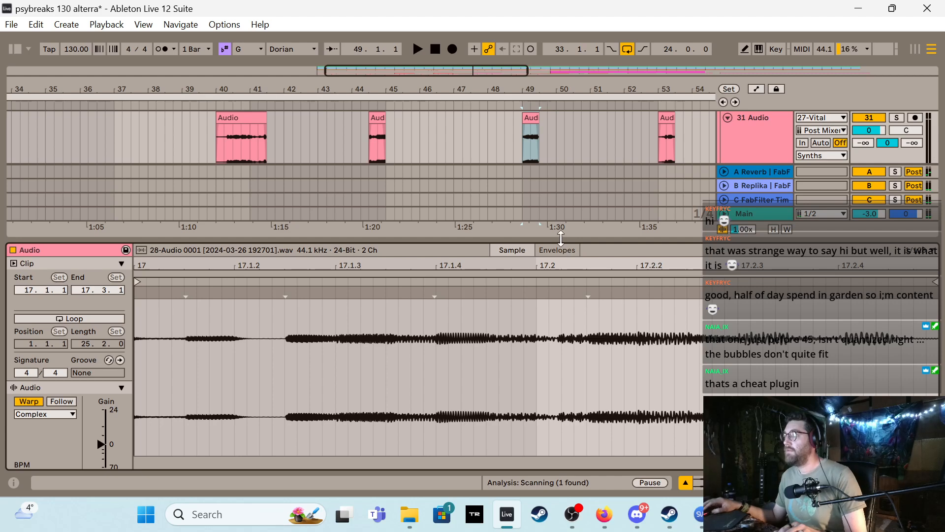
{"action": "double_click", "coordinate": [561, 239]}
{"action": "scroll", "coordinate": [581, 202], "scroll_direction": "up", "scroll_amount": 1}
Trim the start of the deactivated Audio 2 clip on track 30 Audio to 49.4.1 and reactivate it
{"action": "left_click", "coordinate": [543, 168]}
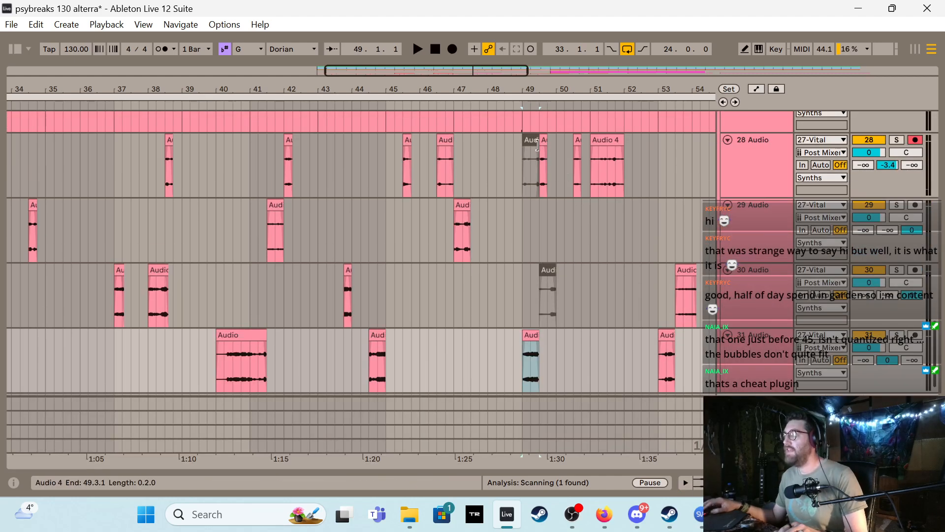
{"action": "key", "text": "space"}
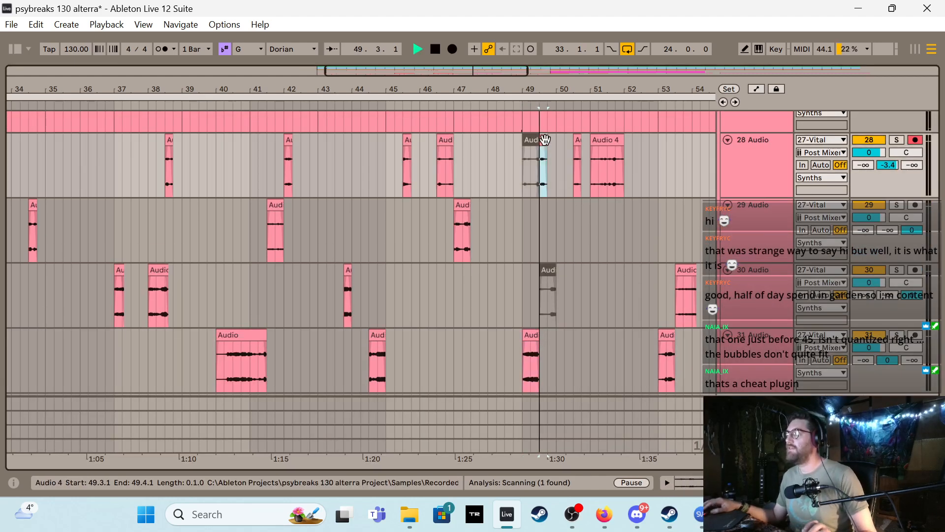
{"action": "left_click_drag", "start_coordinate": [540, 272], "coordinate": [547, 272]}
{"action": "key", "text": "space"}
{"action": "left_click", "coordinate": [553, 276]}
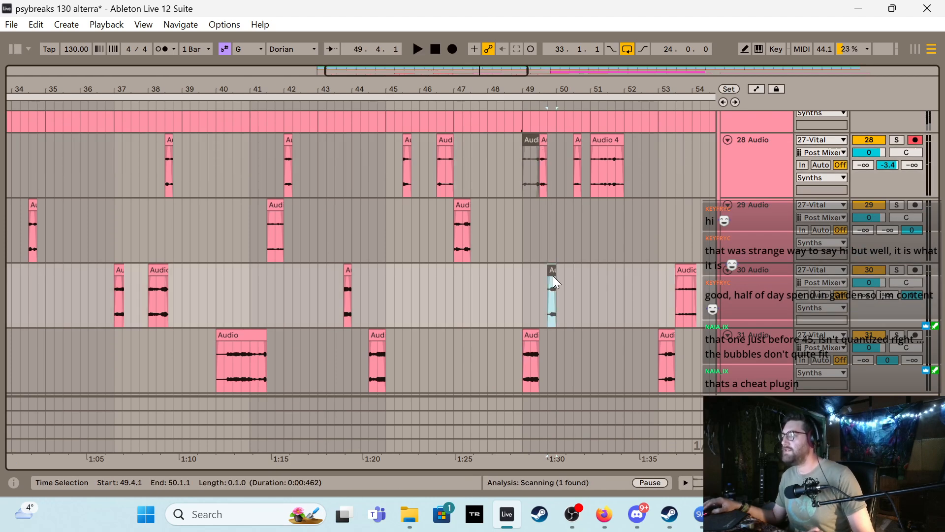
Play the arrangement from 49.1.1 to check the revised fills
{"action": "left_click", "coordinate": [521, 232]}
{"action": "key", "text": "space"}
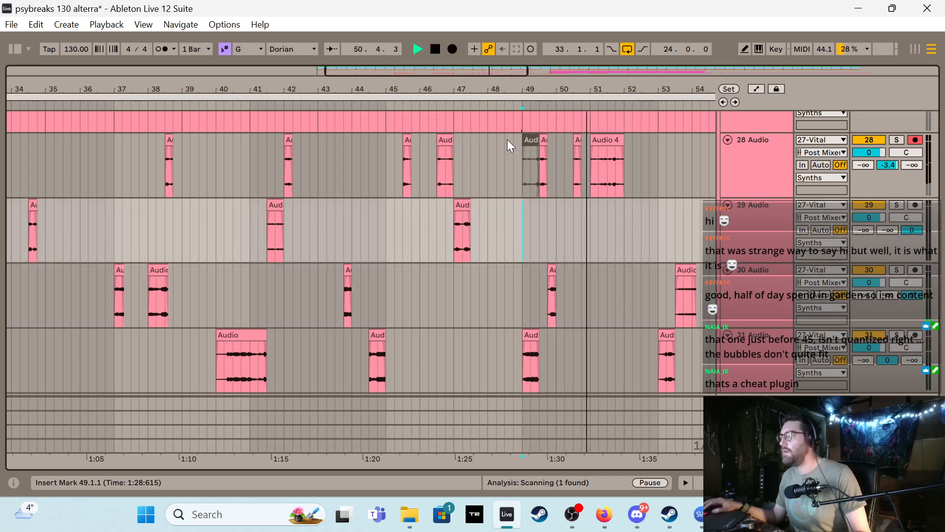
{"action": "key", "text": "space"}
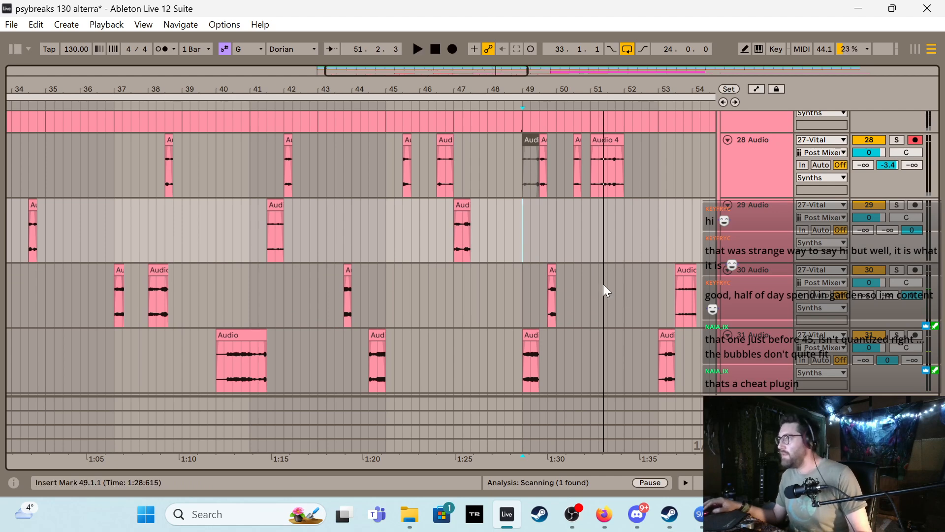
Automate track 30 Audio's send C (FabFilter Timeless 2) down to -∞ dB from 49.4.1 to 50.1.1 and play the fill
{"action": "left_click", "coordinate": [553, 278]}
{"action": "key", "text": "a"}
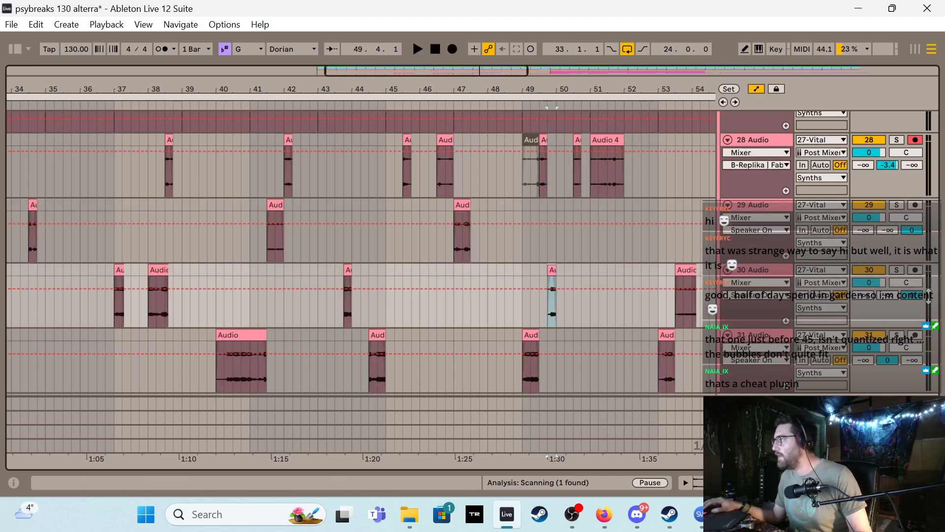
{"action": "left_click", "coordinate": [915, 296]}
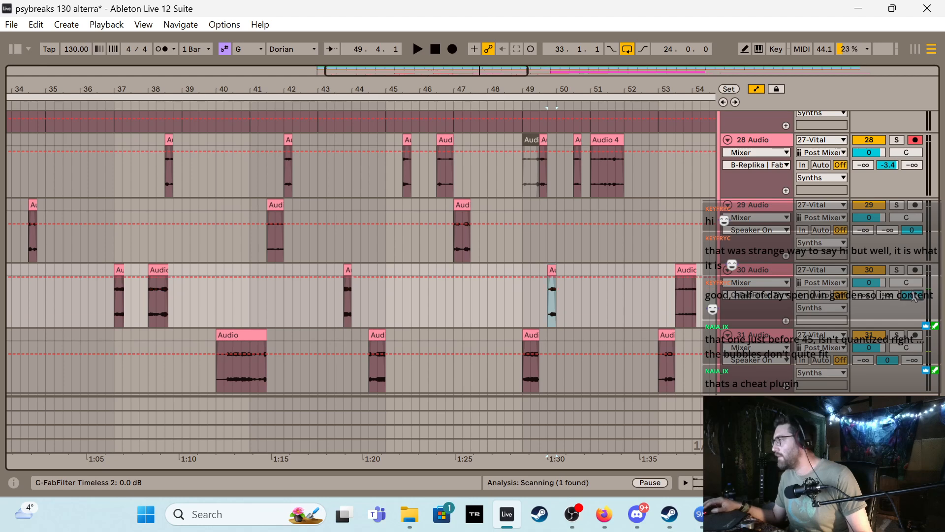
{"action": "left_click", "coordinate": [553, 281]}
{"action": "key", "text": "space"}
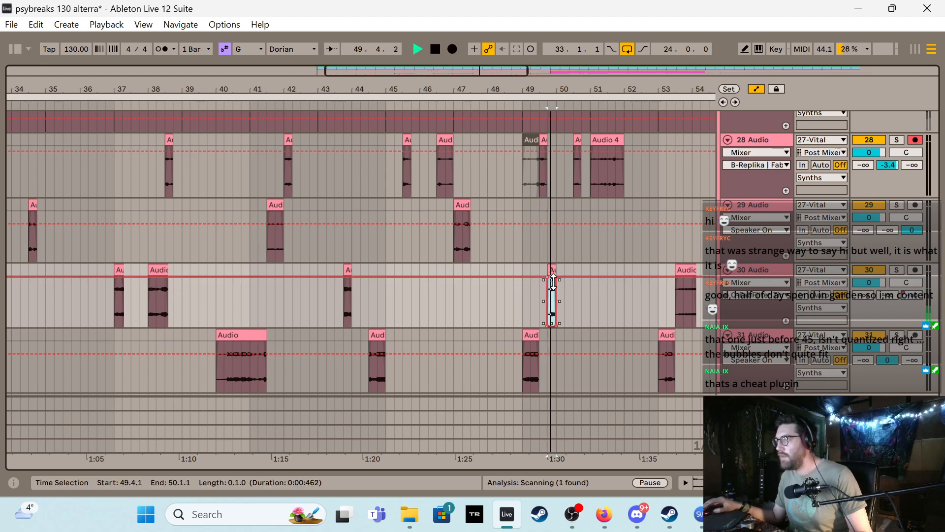
{"action": "left_click", "coordinate": [521, 174]}
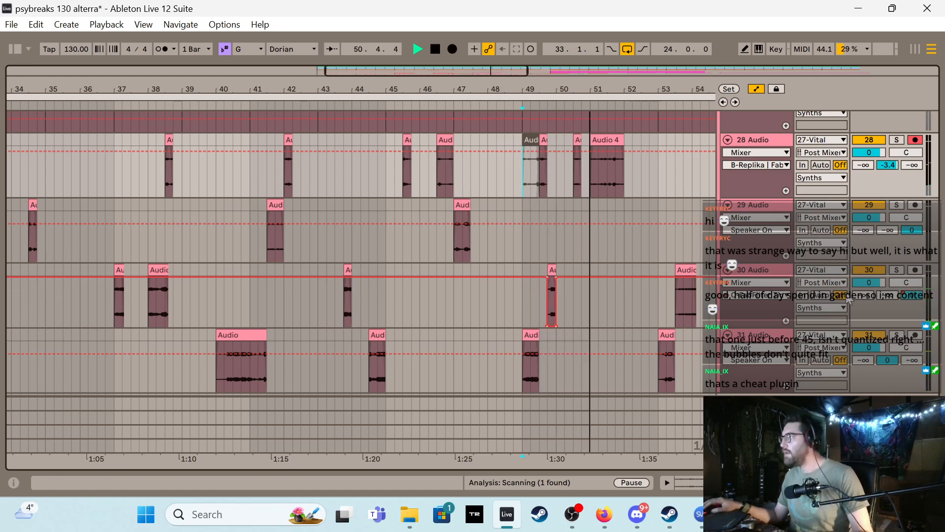
{"action": "key", "text": "space"}
Automate track 30 Audio's send A (Reverb) up to -9.3 dB from 49.4.1 to 50.1.1 and play the fill
{"action": "left_click", "coordinate": [863, 295]}
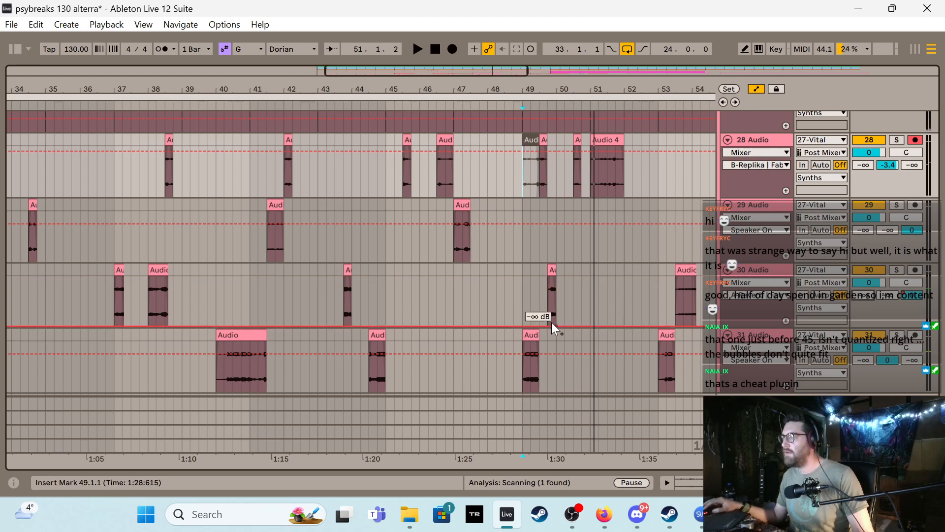
{"action": "left_click", "coordinate": [551, 269]}
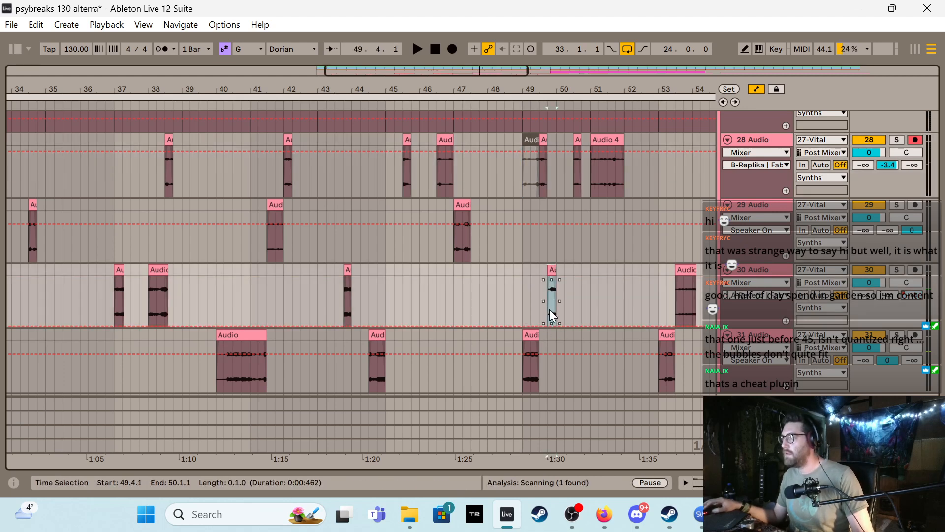
{"action": "left_click_drag", "start_coordinate": [552, 320], "coordinate": [552, 325]}
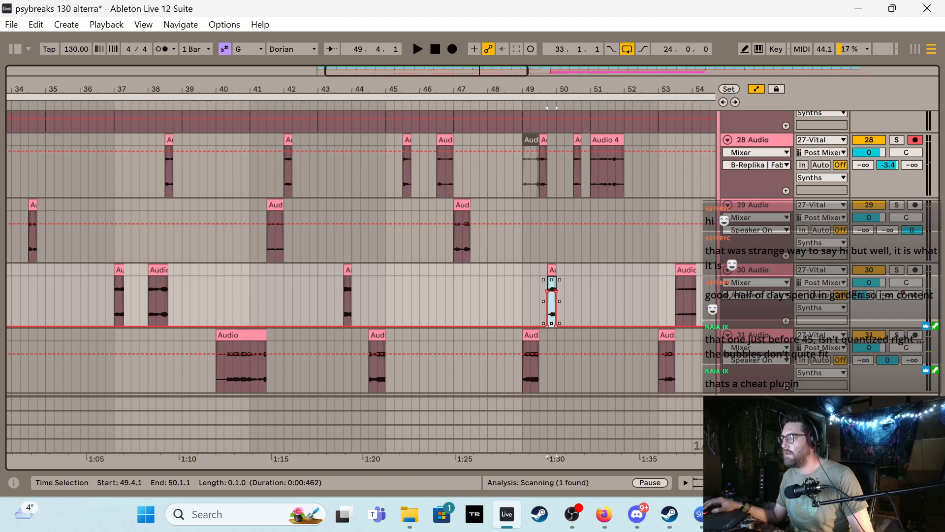
{"action": "key", "text": "space"}
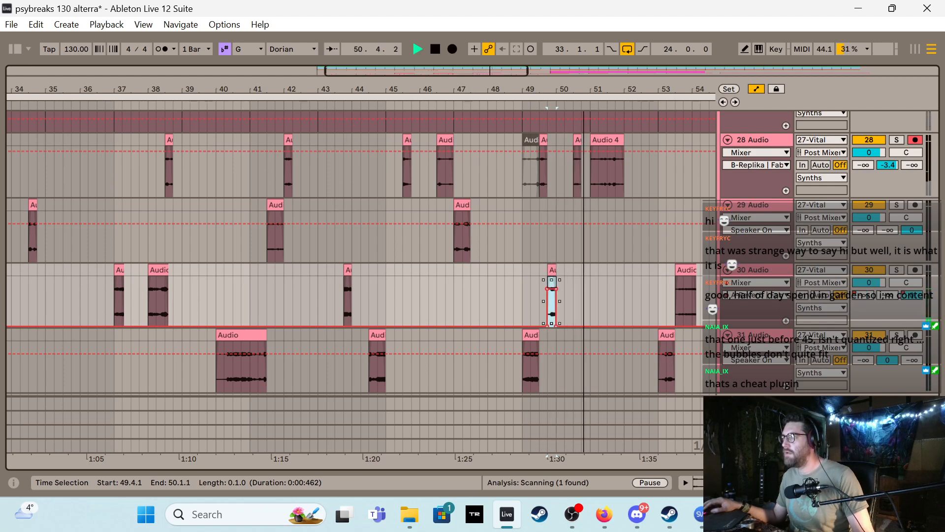
{"action": "key", "text": "space"}
{"action": "key", "text": "space"}
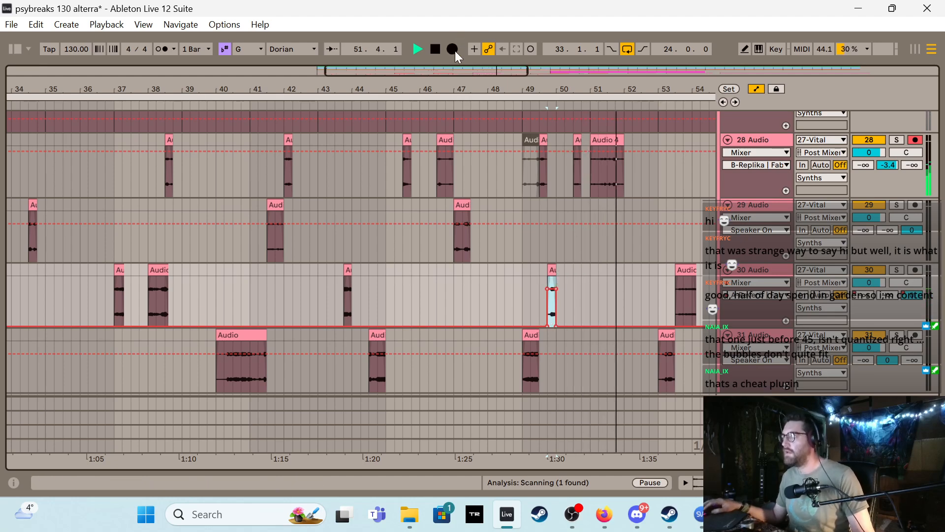
Hide the automation, check the remaining fills through bar 57, and switch off the arrangement loop before stopping playback
{"action": "key", "text": "a"}
{"action": "left_click_drag", "start_coordinate": [458, 70], "coordinate": [529, 72]}
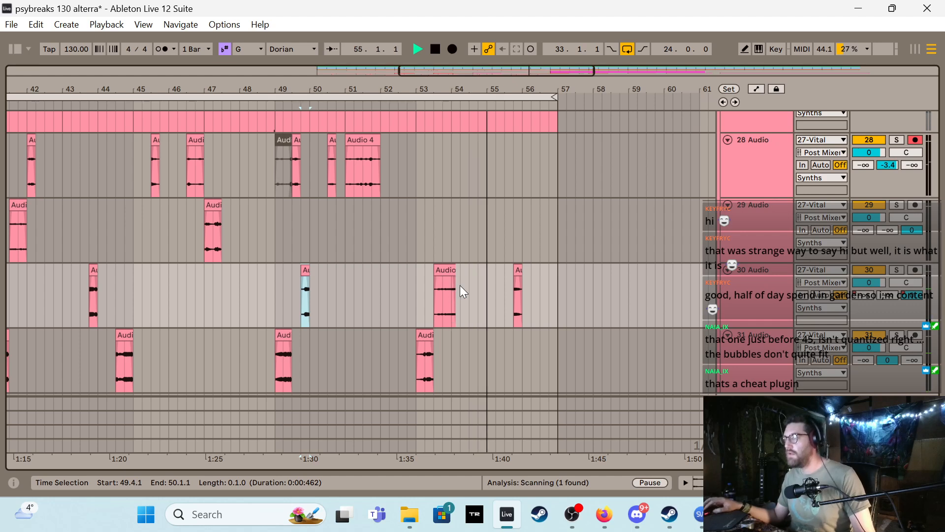
{"action": "left_click", "coordinate": [446, 269]}
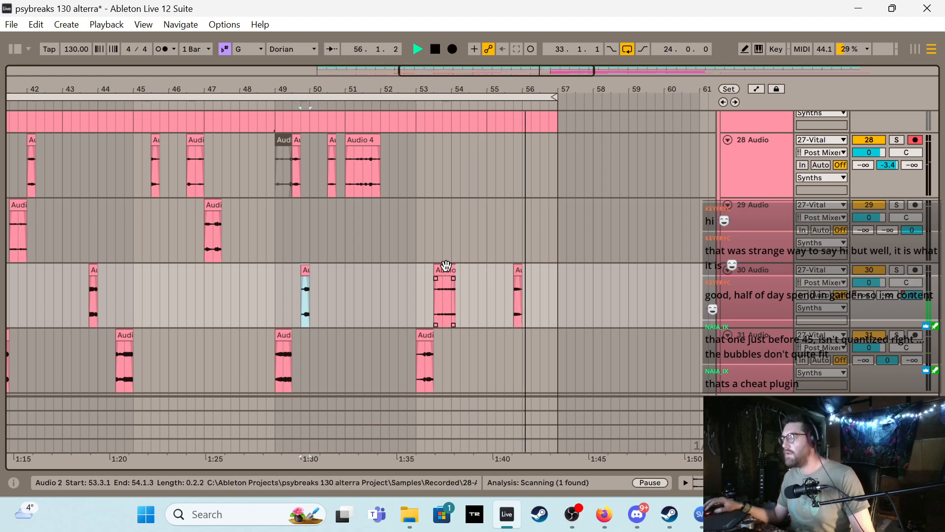
{"action": "left_click", "coordinate": [451, 259]}
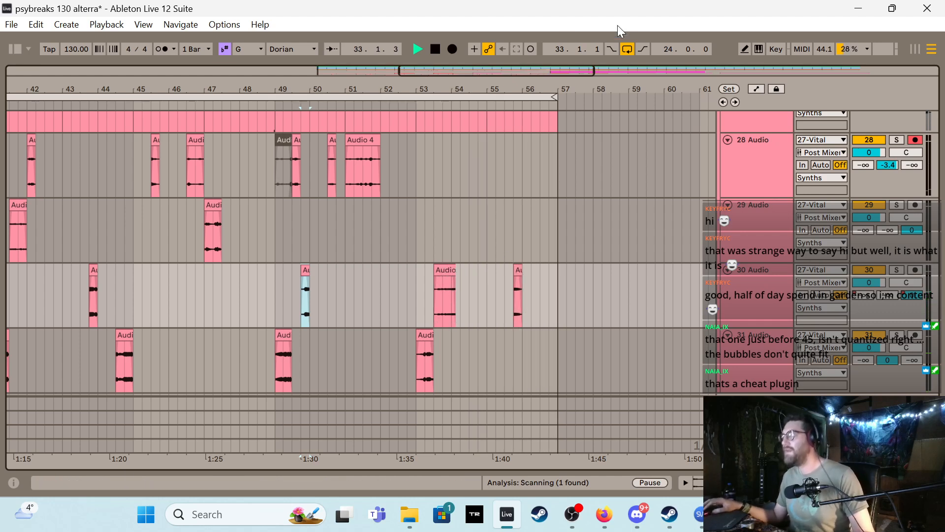
{"action": "left_click", "coordinate": [629, 46]}
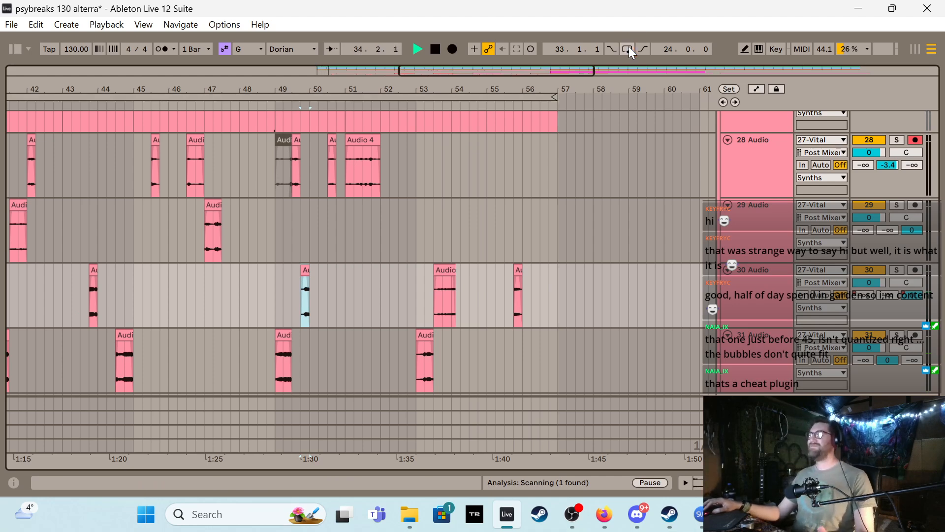
{"action": "key", "text": "space"}
Insert a new audio track below track 31 Audio
{"action": "scroll", "coordinate": [498, 226], "scroll_direction": "down", "scroll_amount": 1}
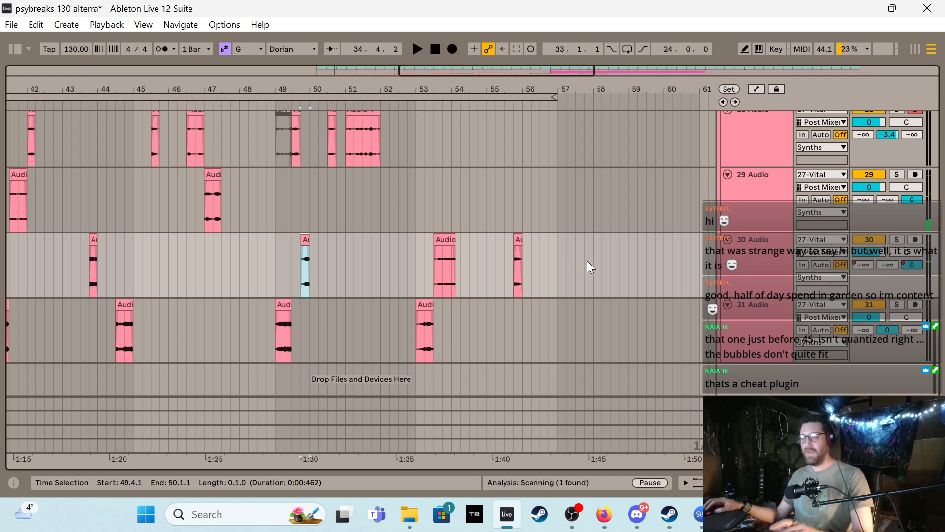
{"action": "key", "text": "minus"}
{"action": "key", "text": "minus"}
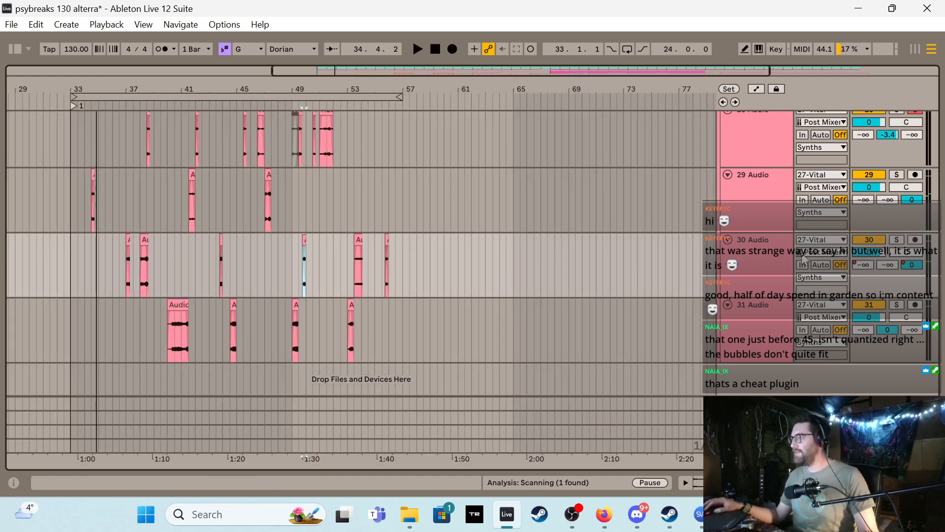
{"action": "scroll", "coordinate": [560, 188], "scroll_direction": "up", "scroll_amount": 5}
{"action": "scroll", "coordinate": [531, 236], "scroll_direction": "down", "scroll_amount": 3}
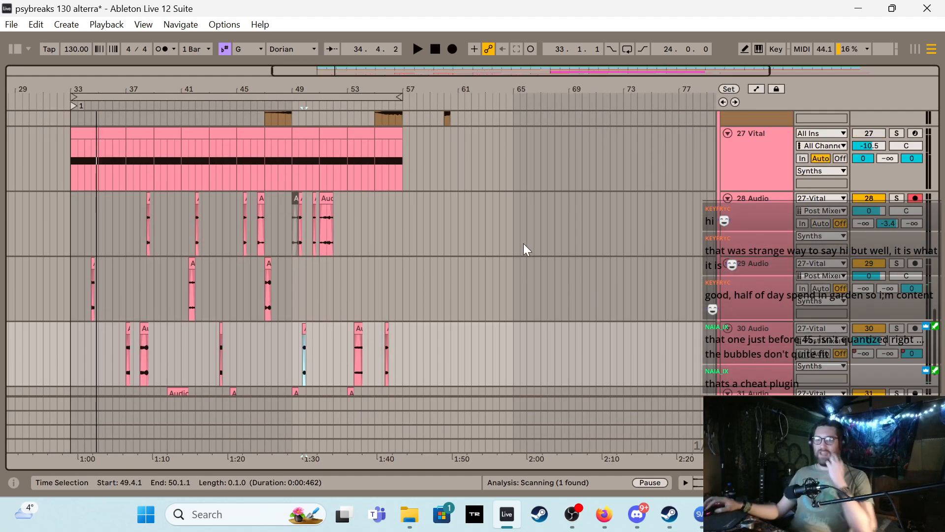
{"action": "scroll", "coordinate": [375, 284], "scroll_direction": "down", "scroll_amount": 3}
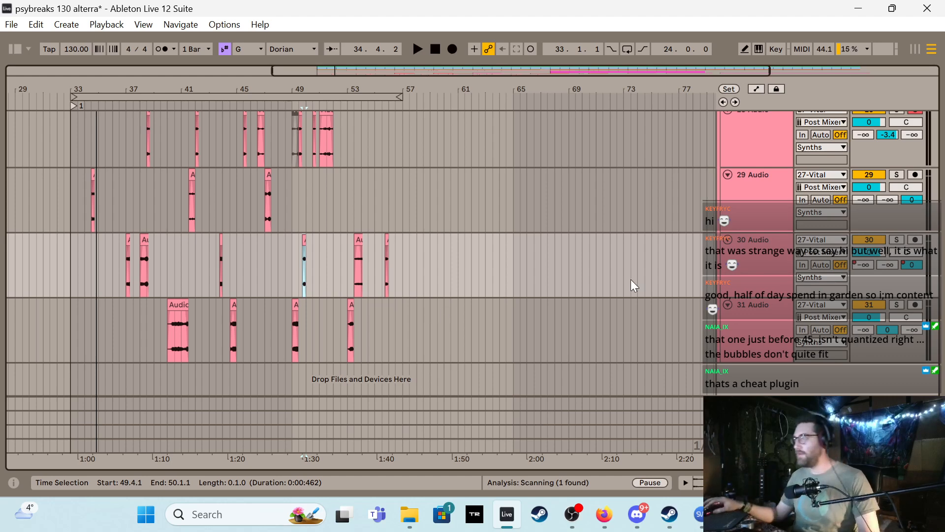
{"action": "left_click", "coordinate": [772, 331]}
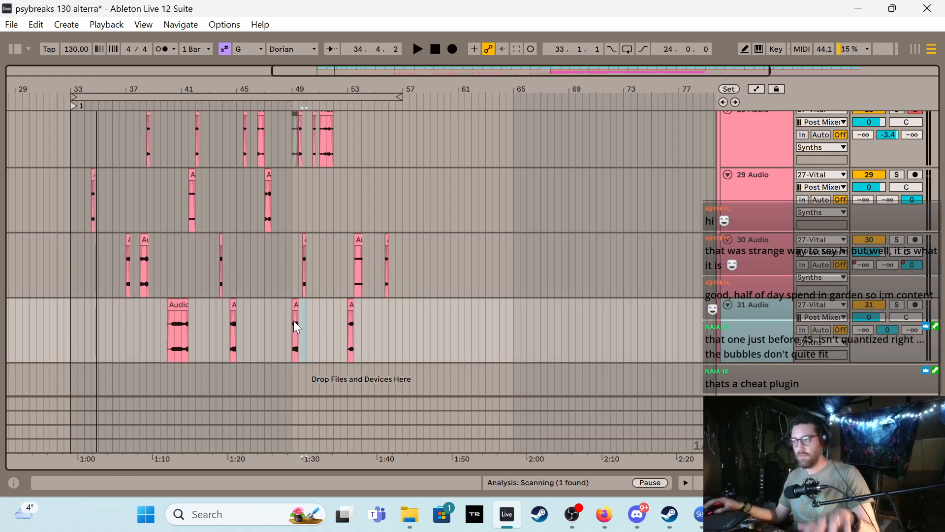
{"action": "key", "text": "ctrl+t"}
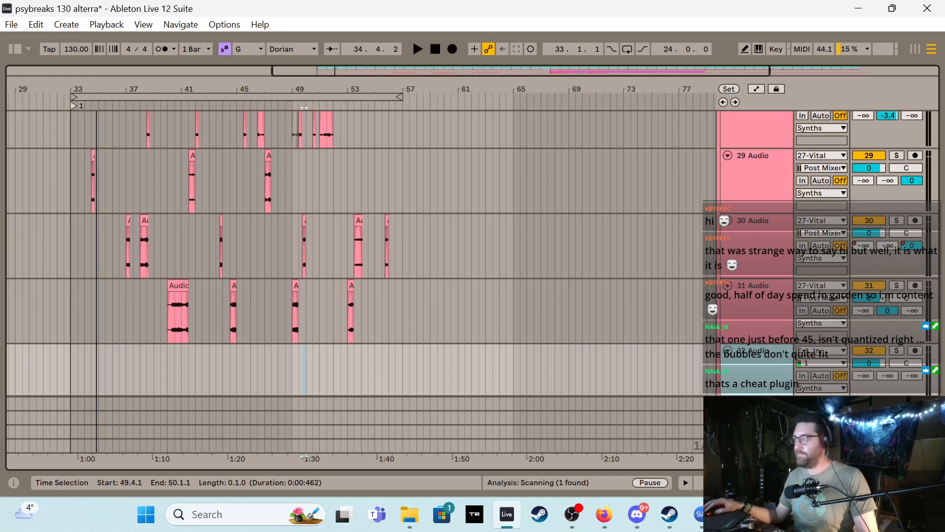
Import the AltAlbum 130psybreaks - test 1 VoxWave file onto the new audio track at 57.1.1 and check its clip settings
{"action": "key", "text": "alt+Tab"}
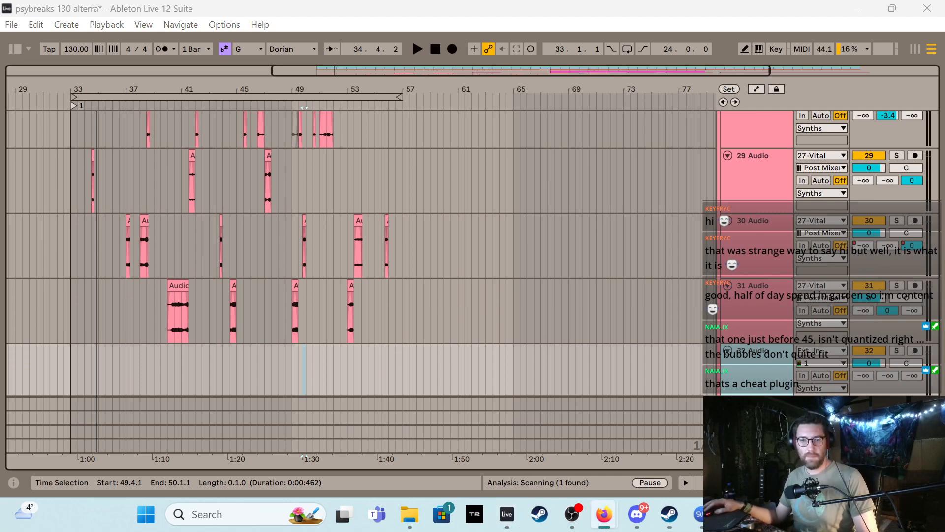
{"action": "left_click_drag", "start_coordinate": [377, 80], "coordinate": [401, 344]}
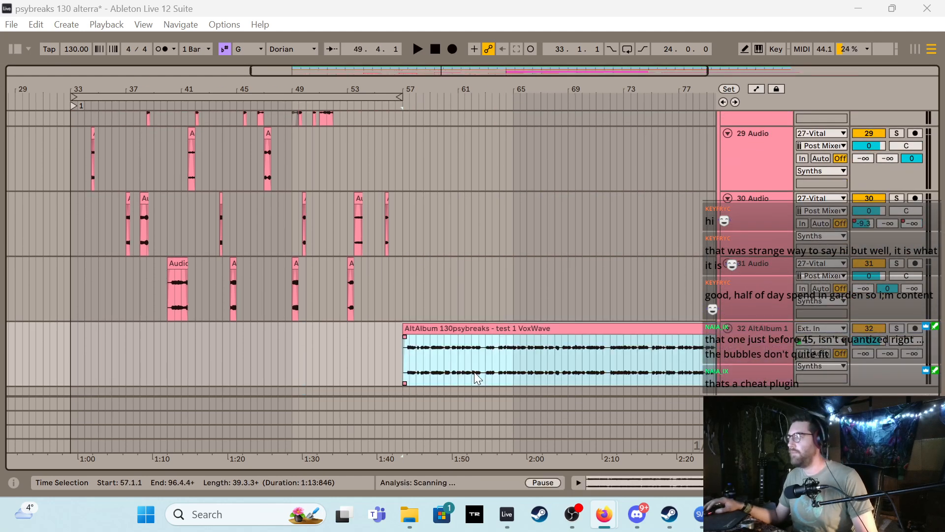
{"action": "double_click", "coordinate": [422, 331]}
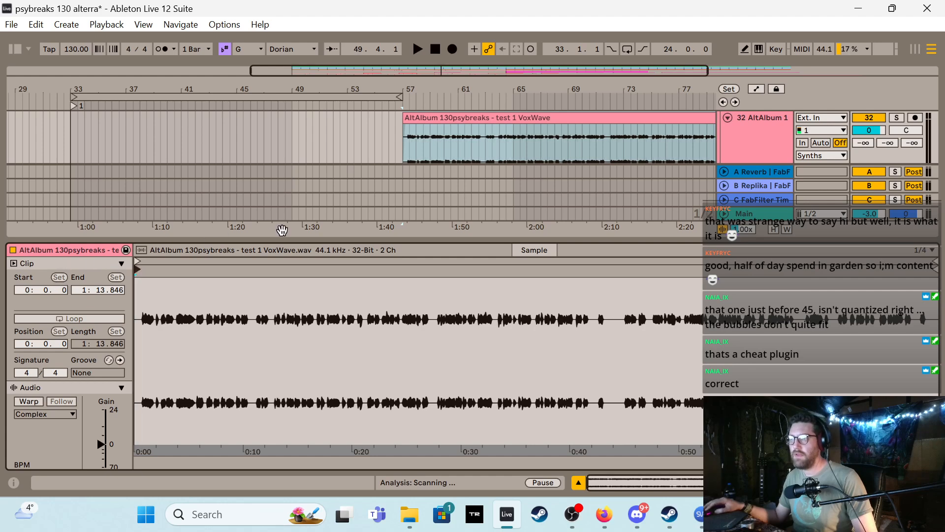
{"action": "key", "text": "ctrl+alt+l"}
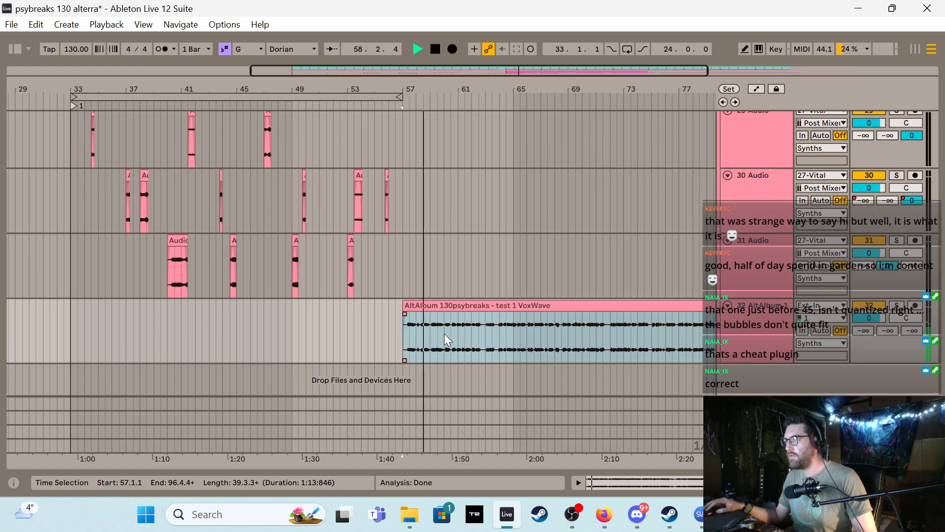
Set send A (Reverb) on track 32 AltAlbum 1 to 0 dB and play the vocal from 57.1.1
{"action": "key", "text": "space"}
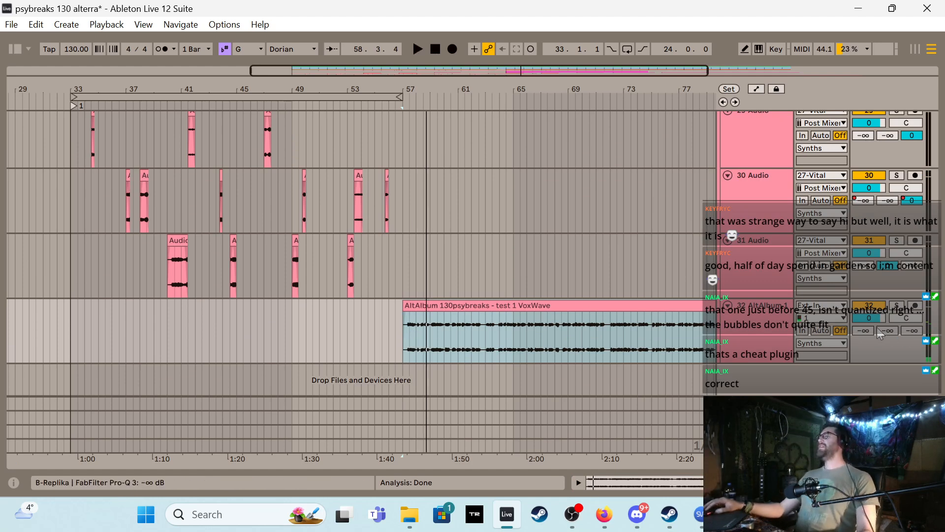
{"action": "key", "text": "space"}
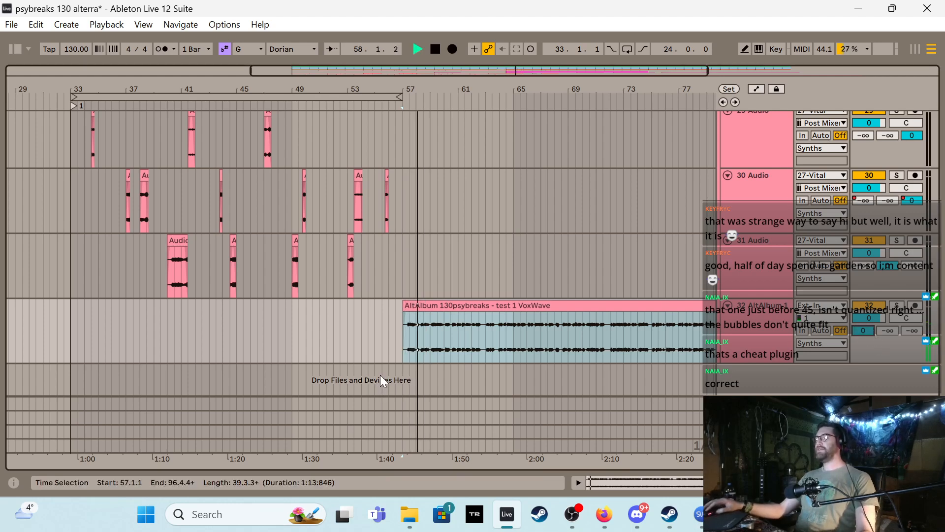
{"action": "left_click", "coordinate": [658, 307]}
{"action": "key", "text": "space"}
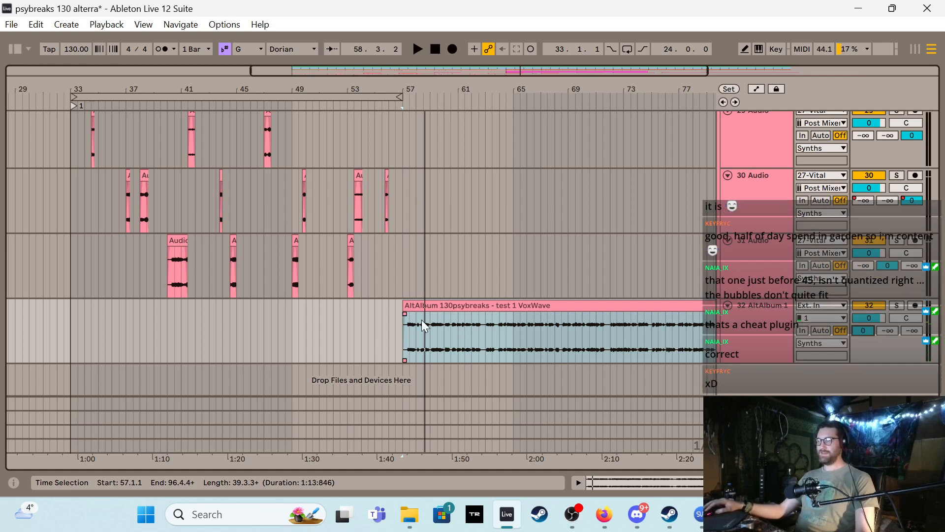
Try send C (FabFilter Timeless 2) at 0 dB on the vocal track during playback from 57.1.1, and reset it to -∞
{"action": "left_click", "coordinate": [400, 331]}
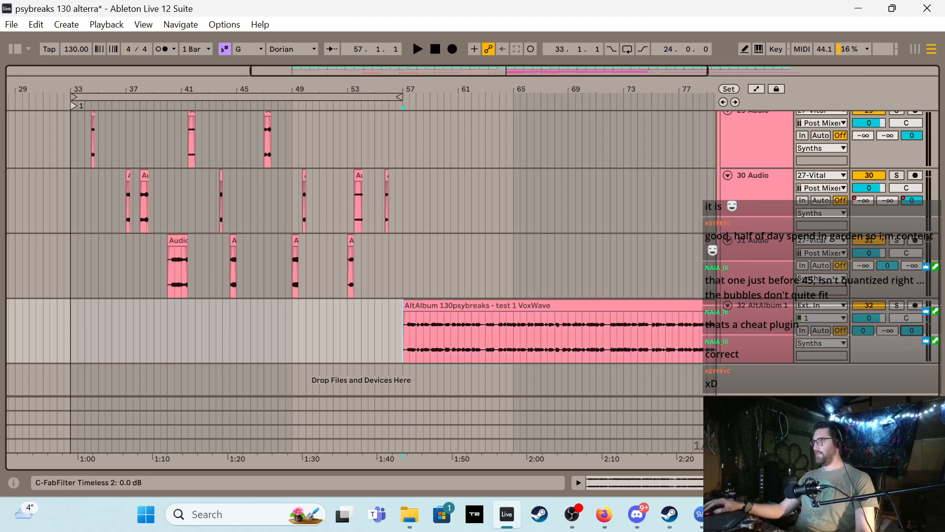
{"action": "key", "text": "space"}
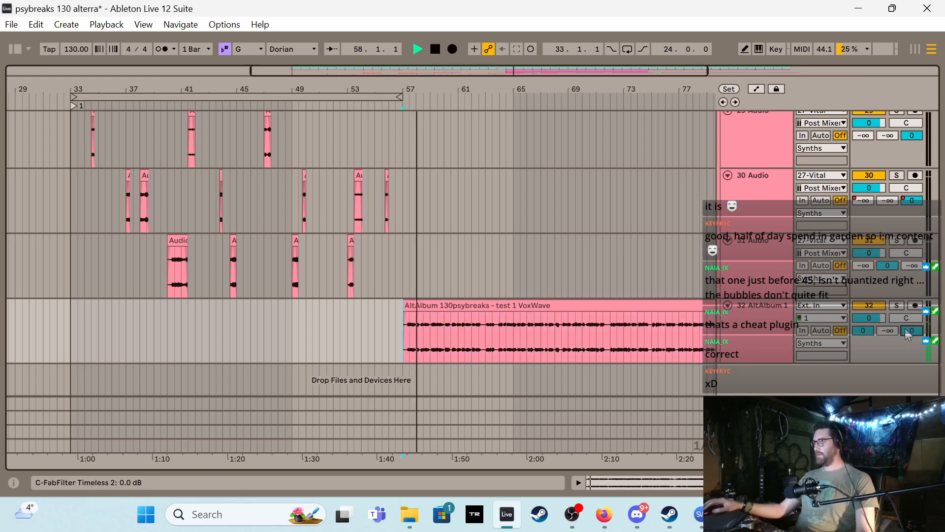
{"action": "key", "text": "space"}
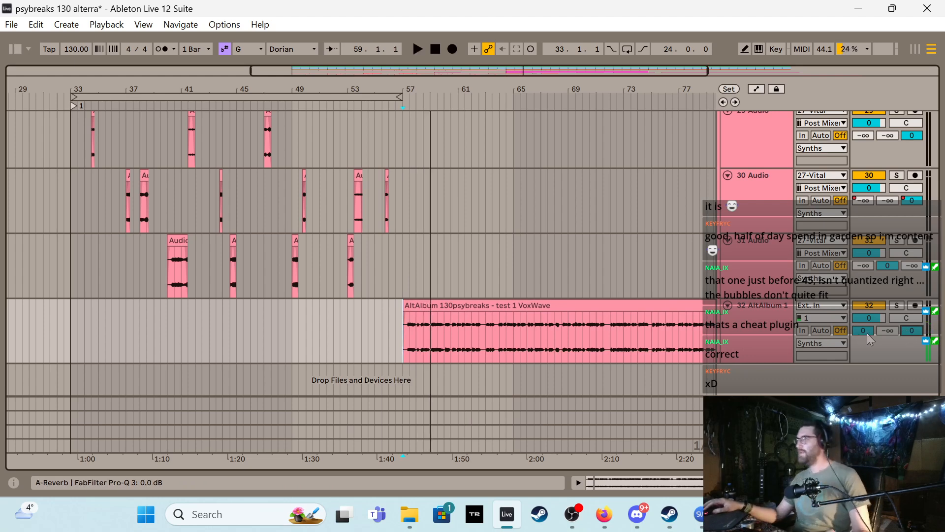
{"action": "double_click", "coordinate": [909, 333]}
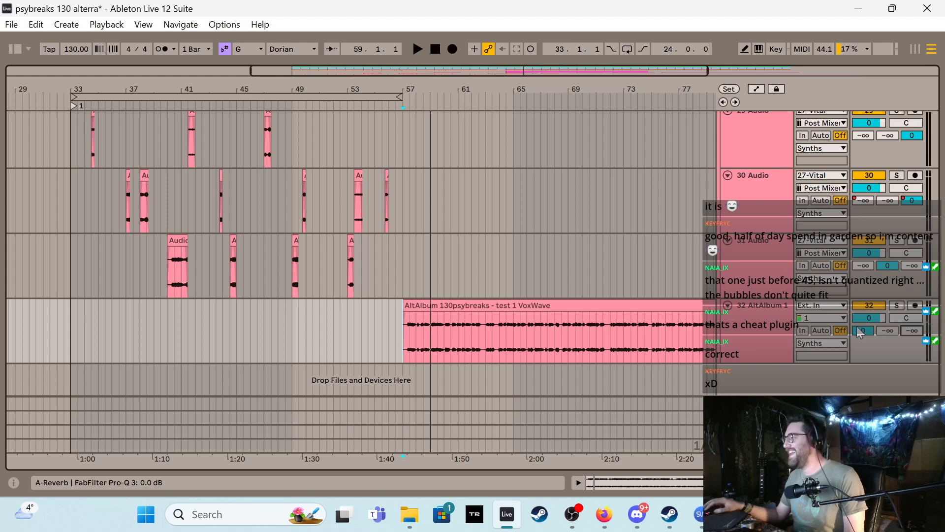
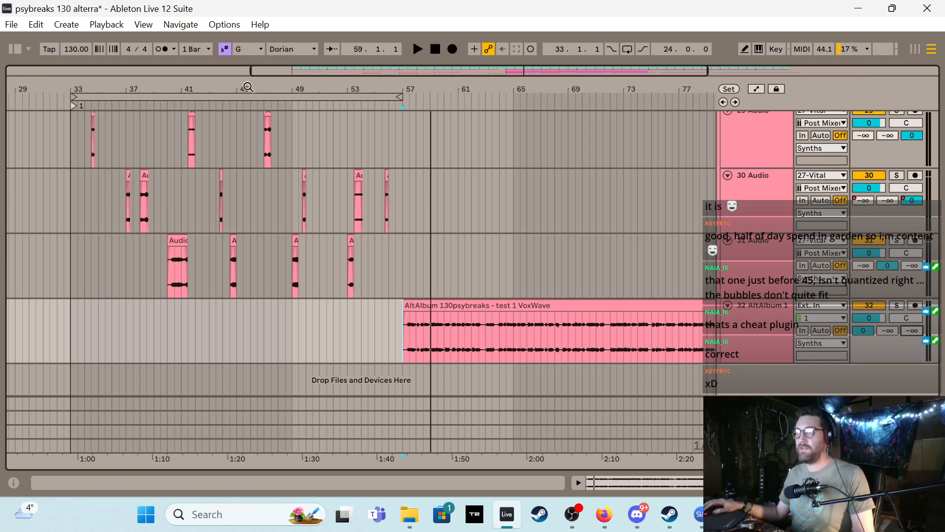
Move the 24-bar loop range to start at 57.1.1, play the vocal's opening, and split its clip at 58.1.1
{"action": "left_click_drag", "start_coordinate": [250, 98], "coordinate": [585, 133]}
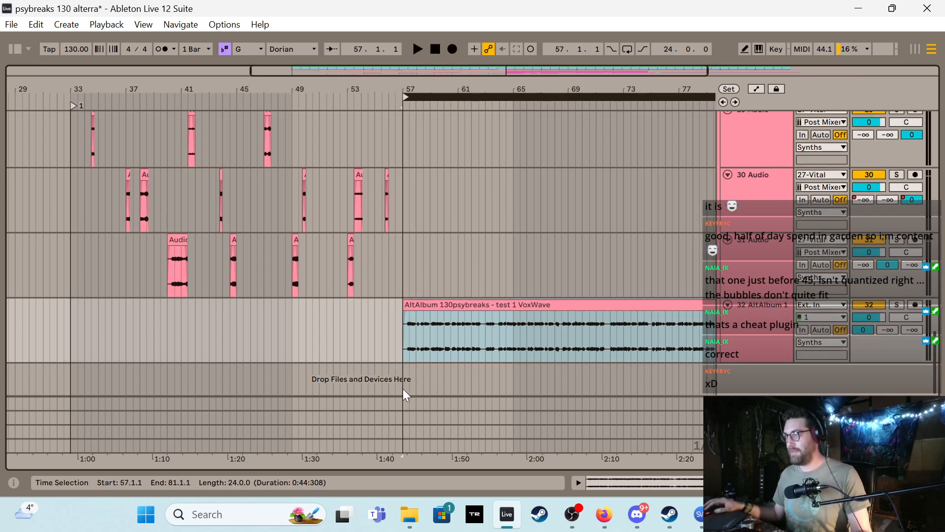
{"action": "key", "text": "space"}
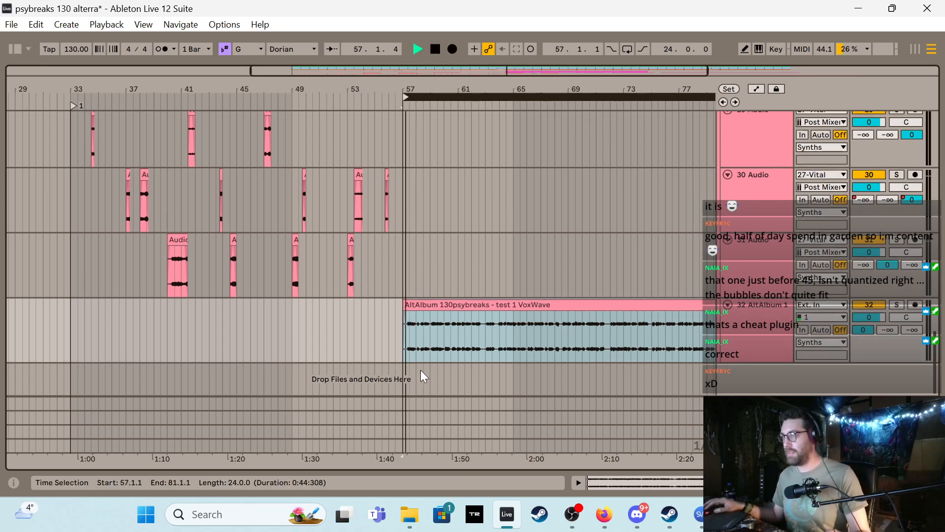
{"action": "left_click", "coordinate": [417, 326]}
{"action": "key", "text": "space"}
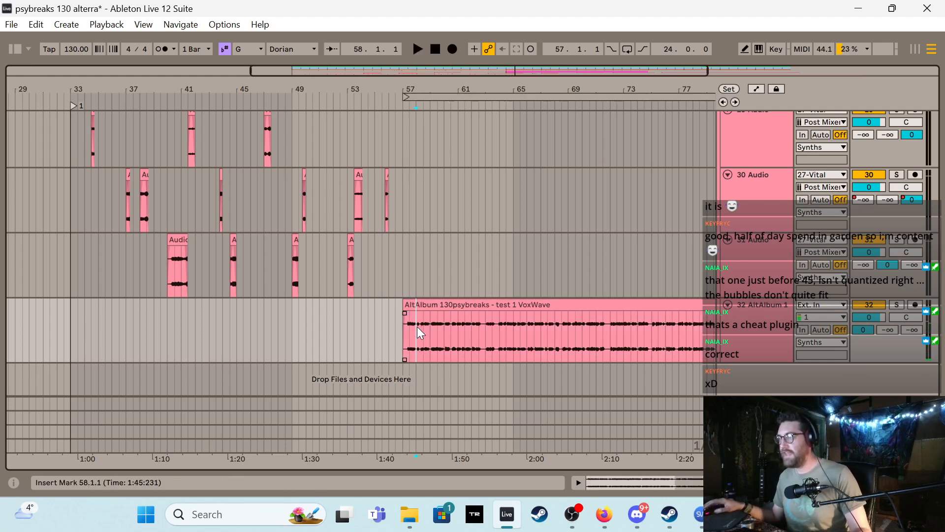
{"action": "key", "text": "ctrl+e"}
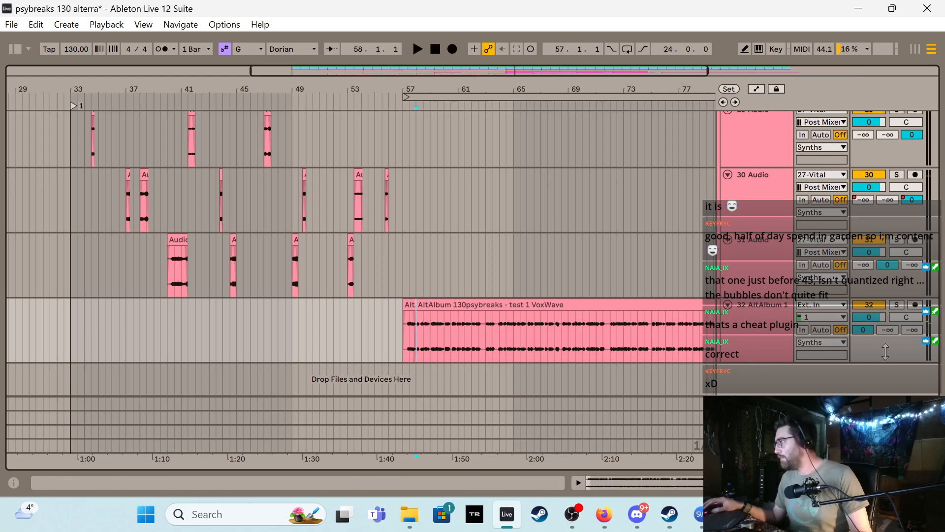
Raise the vocal track's send C (FabFilter Timeless 2) automation over the first clip, 57.1.1 to 58.1.1, and play it
{"action": "key", "text": "a"}
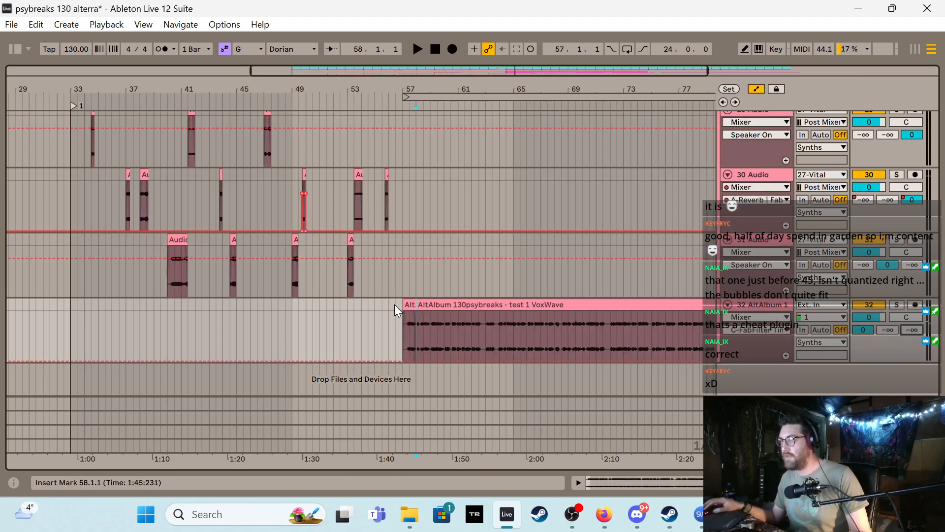
{"action": "left_click", "coordinate": [410, 317]}
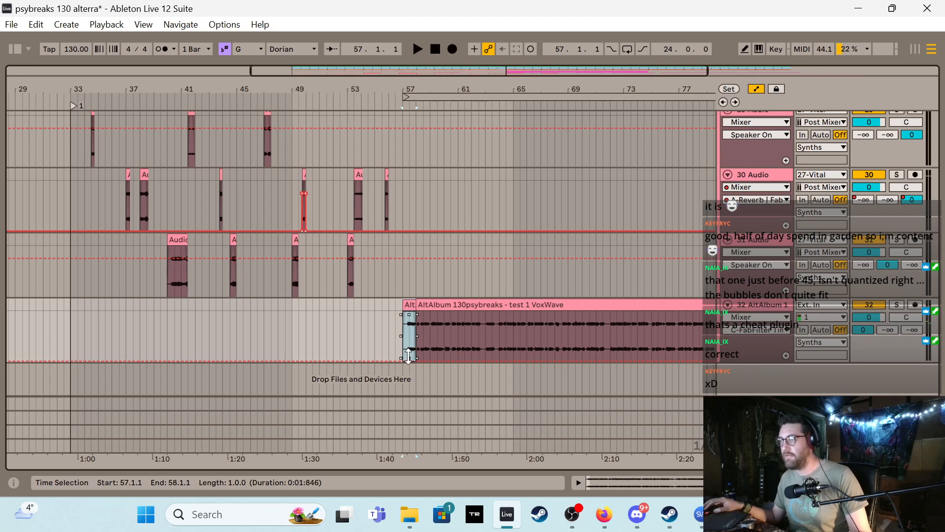
{"action": "key", "text": "space"}
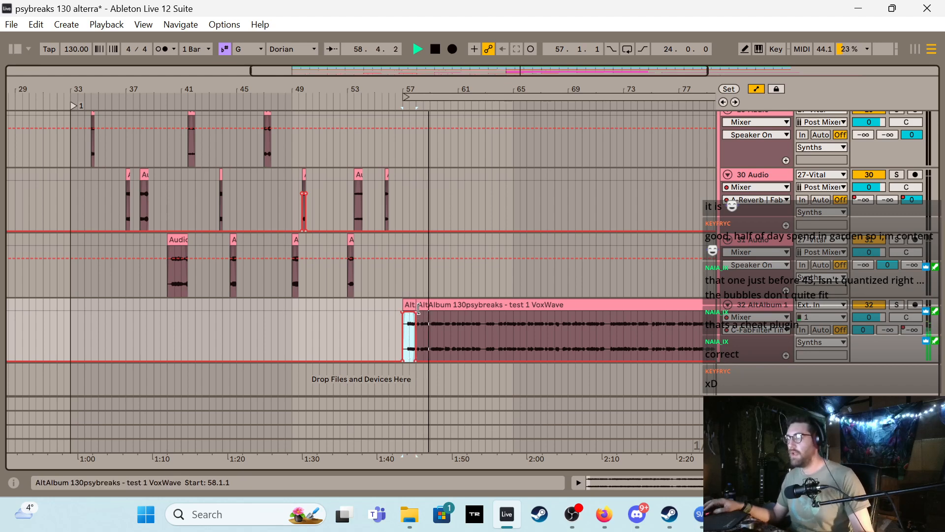
Move the rest of the vocal to start at 59.1.1 and split it at 60.1.1
{"action": "mouse_move", "coordinate": [419, 309]}
{"action": "left_mouse_down"}
{"action": "mouse_move", "coordinate": [444, 307]}
{"action": "mouse_move", "coordinate": [428, 308]}
{"action": "left_mouse_up"}
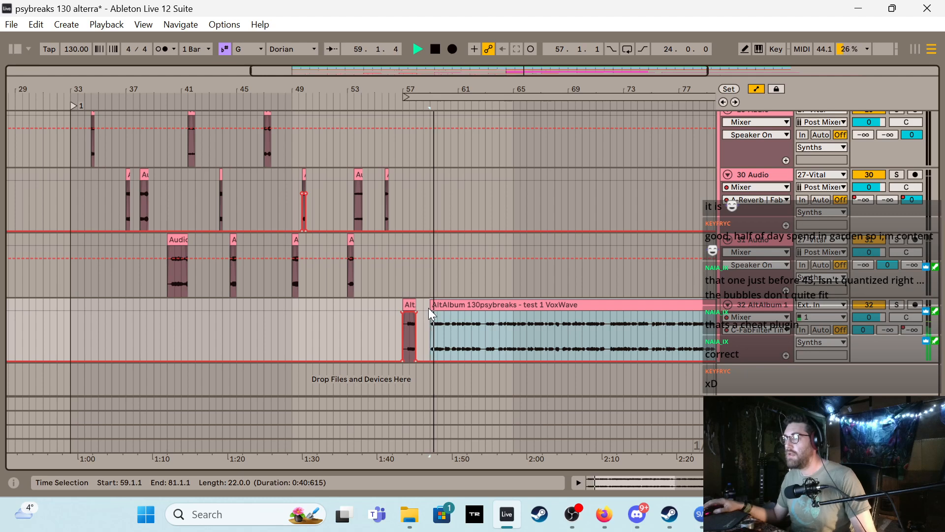
{"action": "key", "text": "space"}
{"action": "left_click", "coordinate": [442, 334]}
{"action": "key", "text": "ctrl+e"}
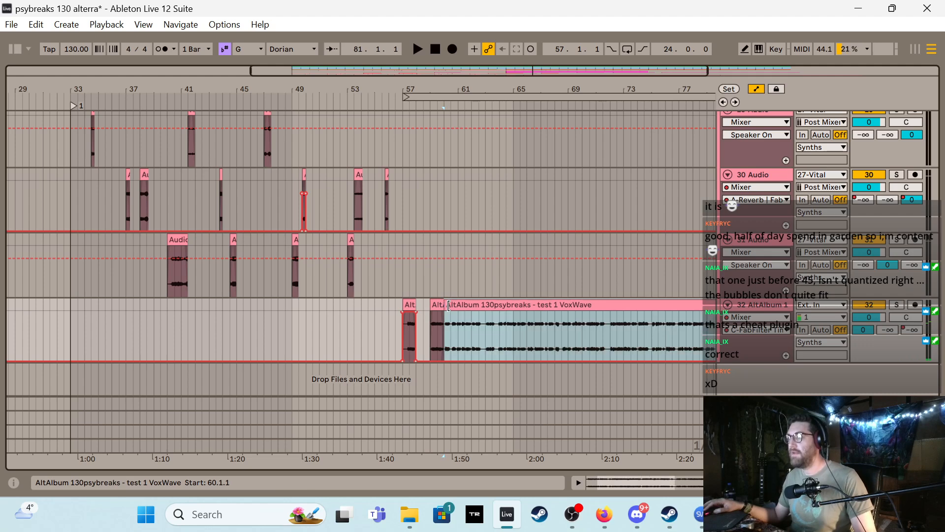
Play the vocal and move the remainder after the 60.1.1 split to start at 61.3.1
{"action": "key", "text": "space"}
{"action": "left_click_drag", "start_coordinate": [448, 306], "coordinate": [468, 309]}
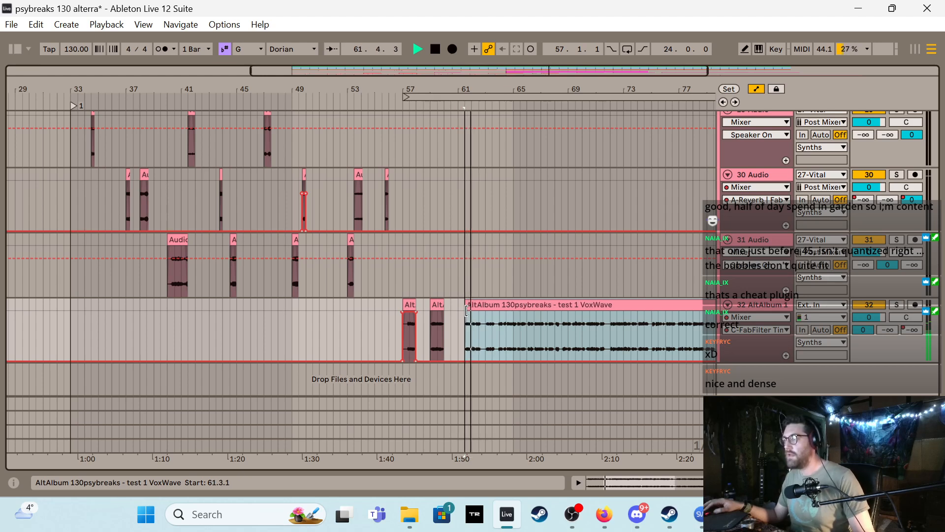
{"action": "key", "text": "space"}
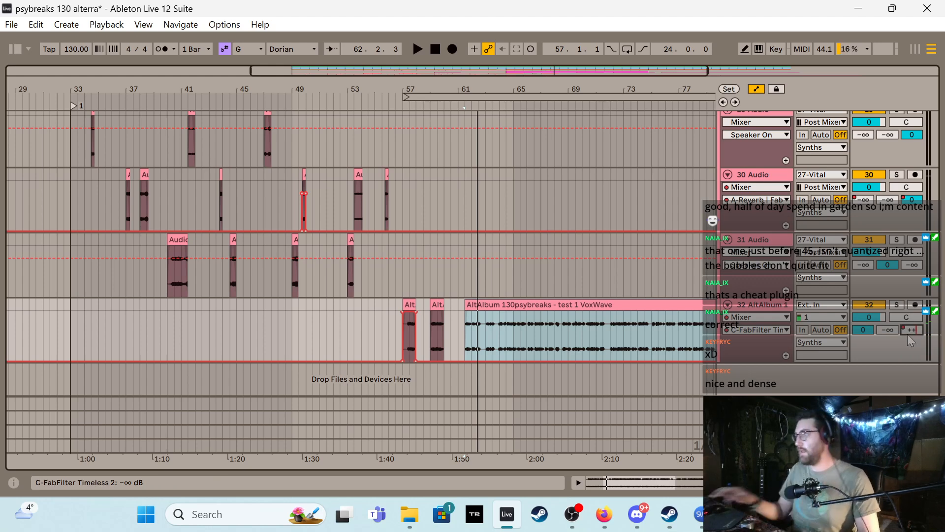
Raise the vocal's send C automation between 61.4.1 and 62.1.1, and play it from 61.2.1
{"action": "left_click", "coordinate": [473, 336]}
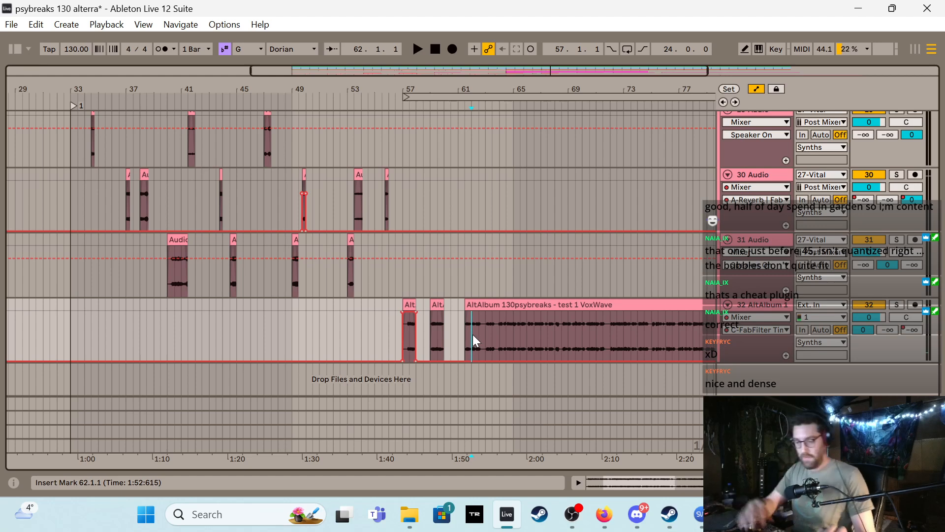
{"action": "key", "text": "plus"}
{"action": "key", "text": "plus"}
{"action": "key", "text": "plus"}
{"action": "key", "text": "plus"}
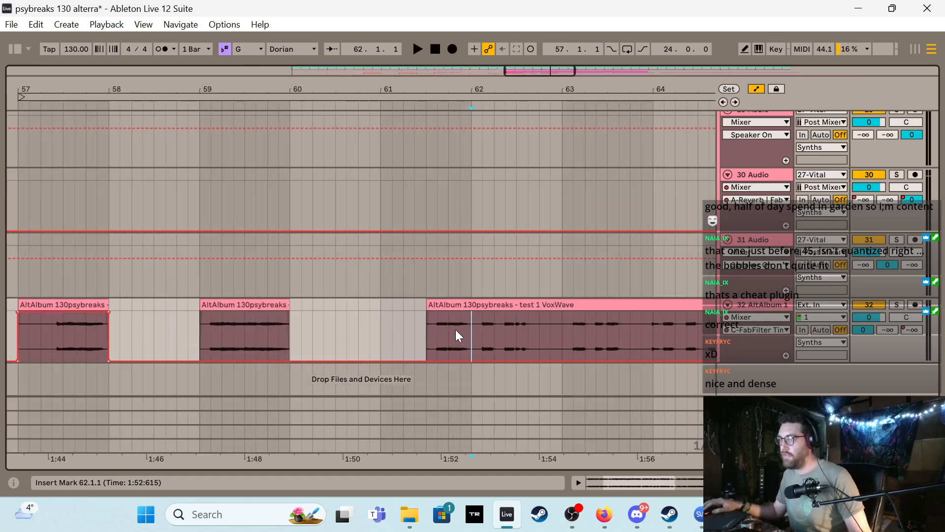
{"action": "left_click_drag", "start_coordinate": [451, 329], "coordinate": [478, 332]}
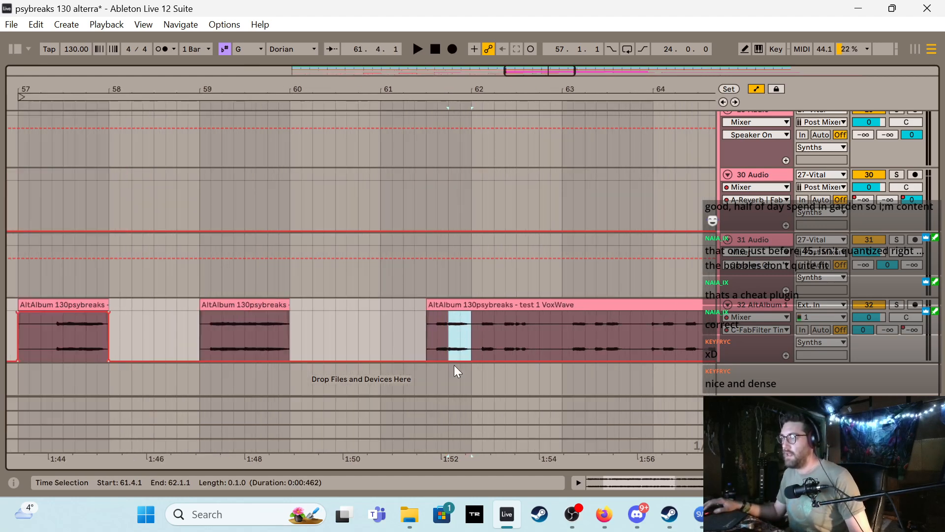
{"action": "left_click", "coordinate": [404, 336]}
{"action": "key", "text": "space"}
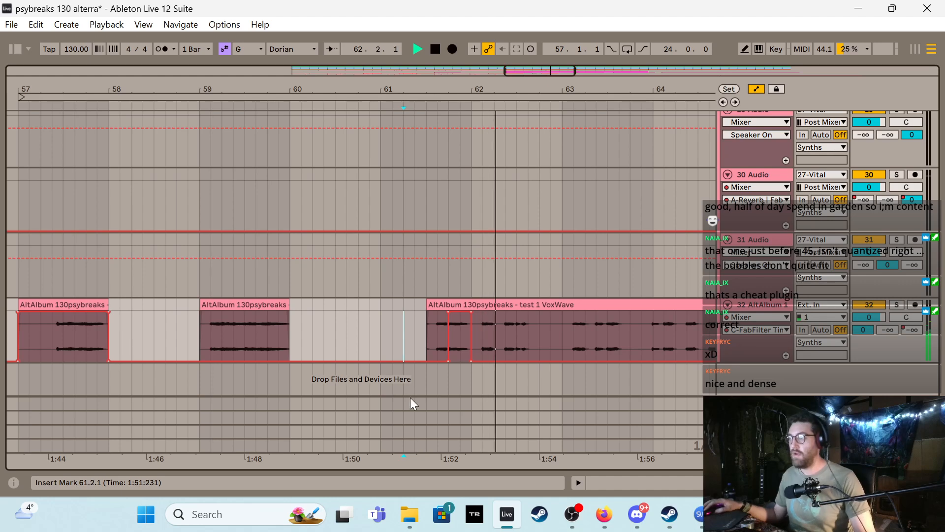
Split the vocal at 62.1.3, move the remainder to start at 62.2.3, and audition the edit from 61.2.1
{"action": "key", "text": "minus"}
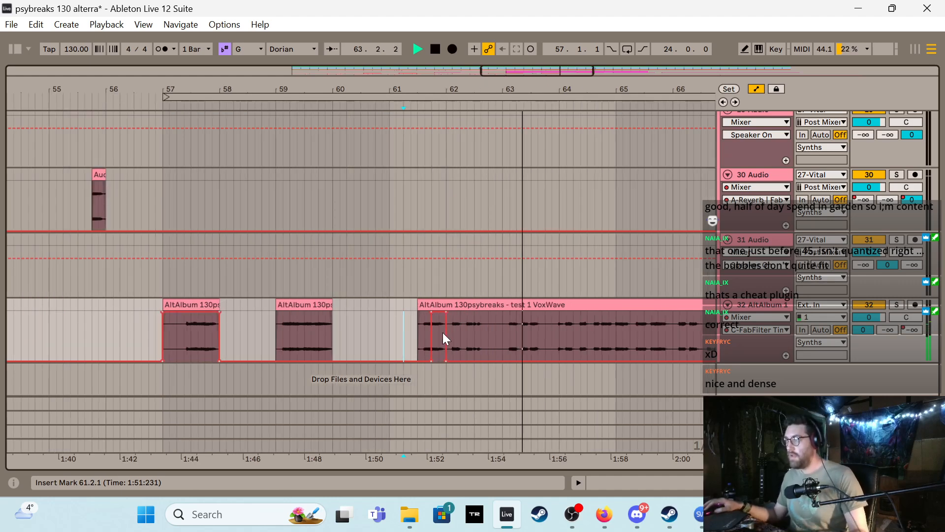
{"action": "key", "text": "space"}
{"action": "left_click", "coordinate": [452, 326]}
{"action": "key", "text": "ctrl+e"}
{"action": "left_click_drag", "start_coordinate": [454, 304], "coordinate": [467, 304]}
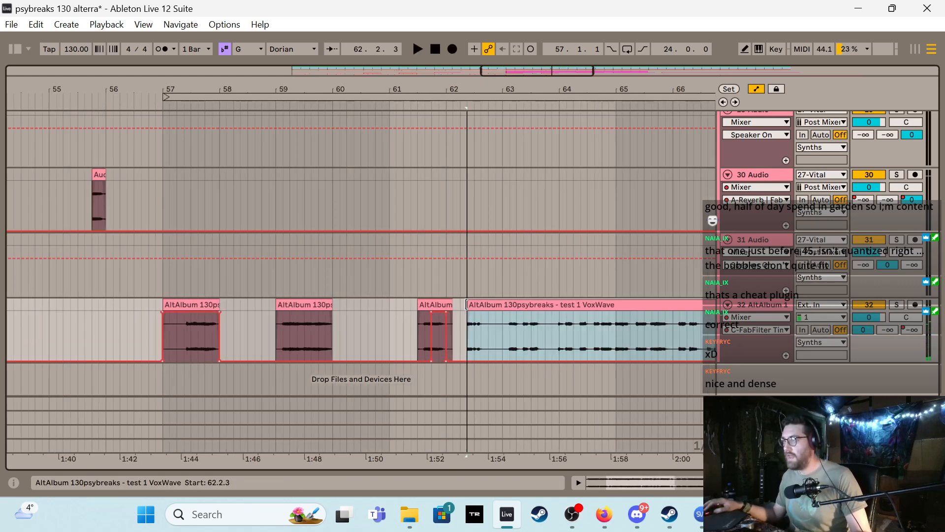
{"action": "key", "text": "space"}
{"action": "left_click", "coordinate": [404, 329]}
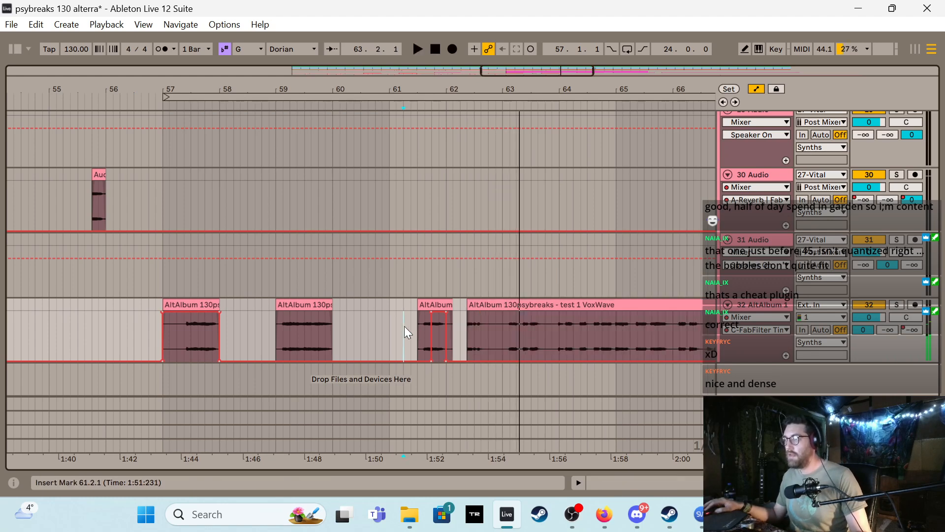
{"action": "key", "text": "space"}
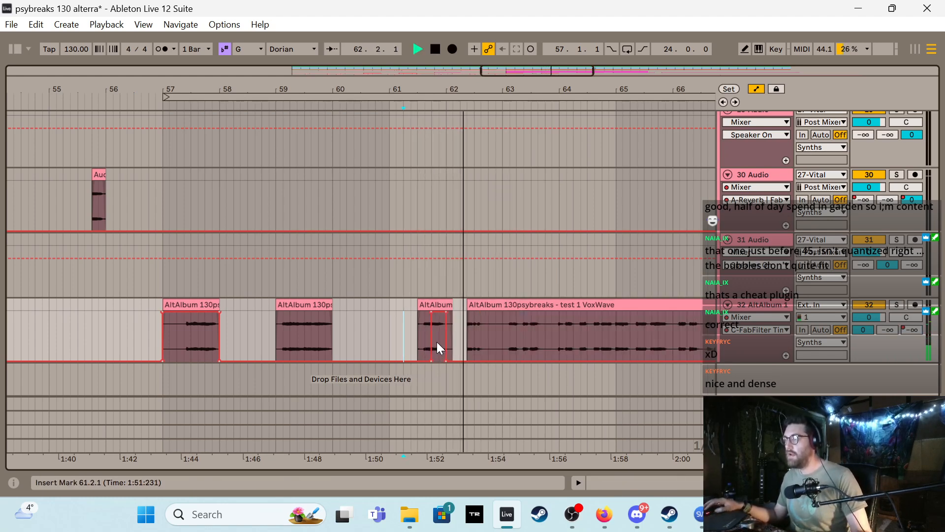
{"action": "key", "text": "space"}
Cut out the vocal slice from 62.3.1 to 62.3.3 and lower its send A (Reverb) automation to -∞ dB
{"action": "left_click", "coordinate": [474, 335]}
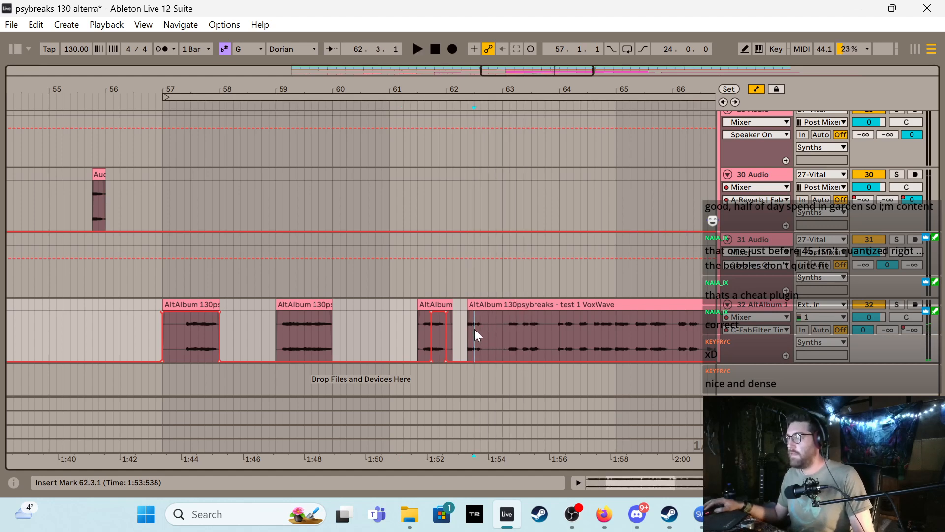
{"action": "left_click_drag", "start_coordinate": [475, 329], "coordinate": [479, 328]}
{"action": "key", "text": "ctrl+e"}
{"action": "left_click", "coordinate": [870, 332]}
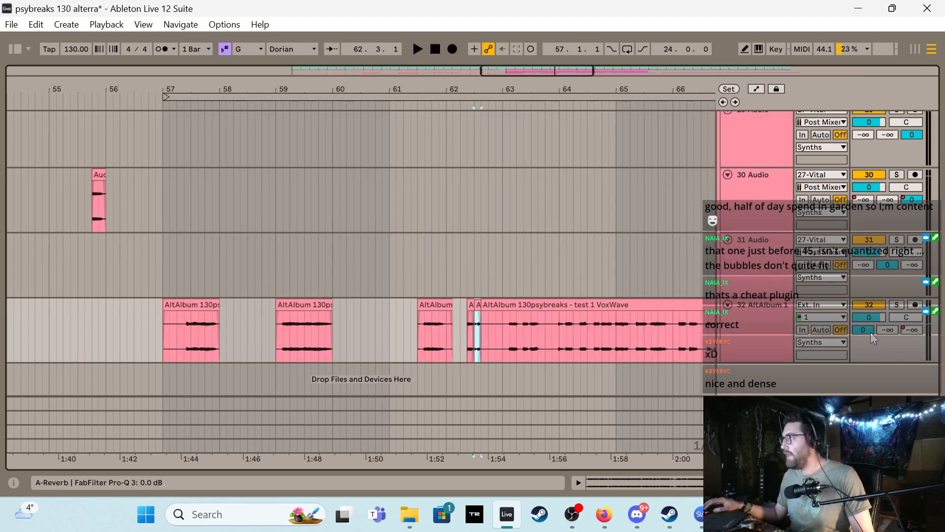
{"action": "key", "text": "a"}
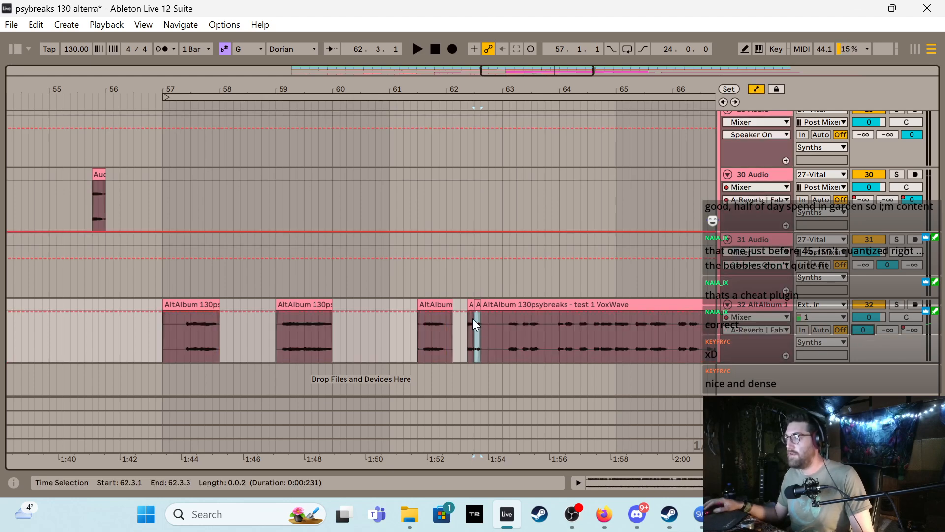
{"action": "left_click", "coordinate": [476, 321]}
{"action": "key", "text": "space"}
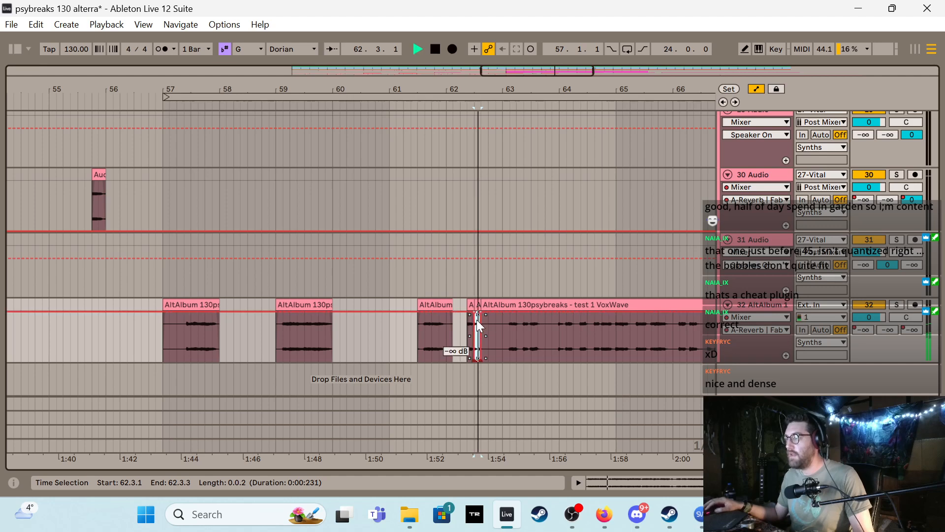
Play the vocal from 61.2.3 and lower send A automation over the short slice from 62.2.3 to 62.3.1 too
{"action": "left_click", "coordinate": [410, 333]}
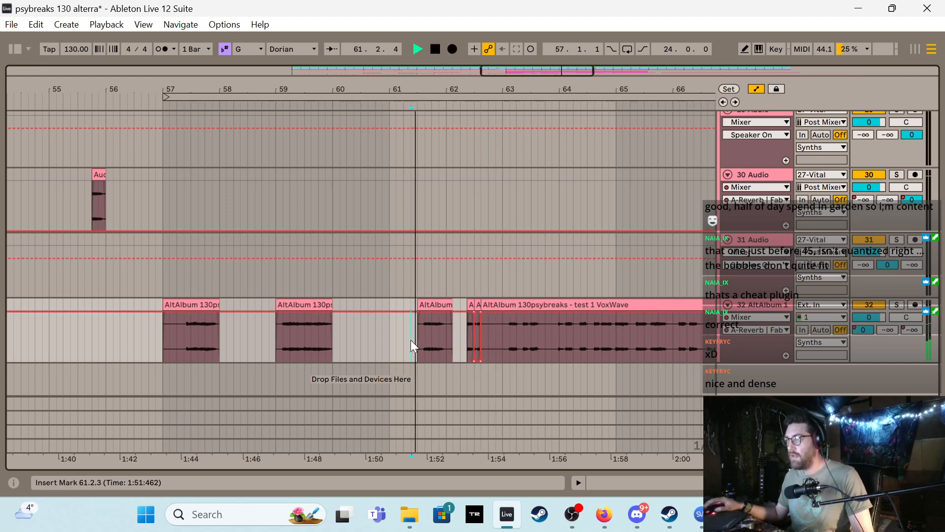
{"action": "left_click", "coordinate": [469, 303]}
{"action": "key", "text": "space"}
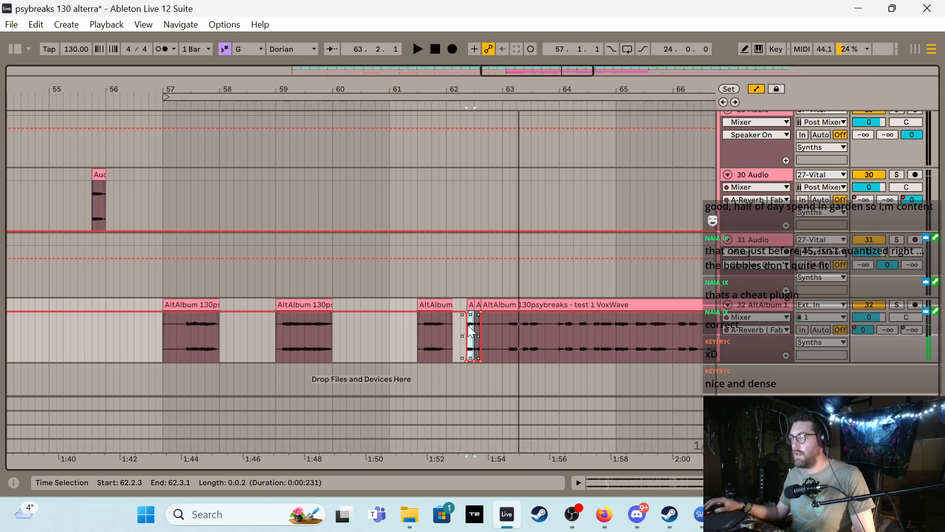
{"action": "key", "text": "space"}
{"action": "key", "text": "a"}
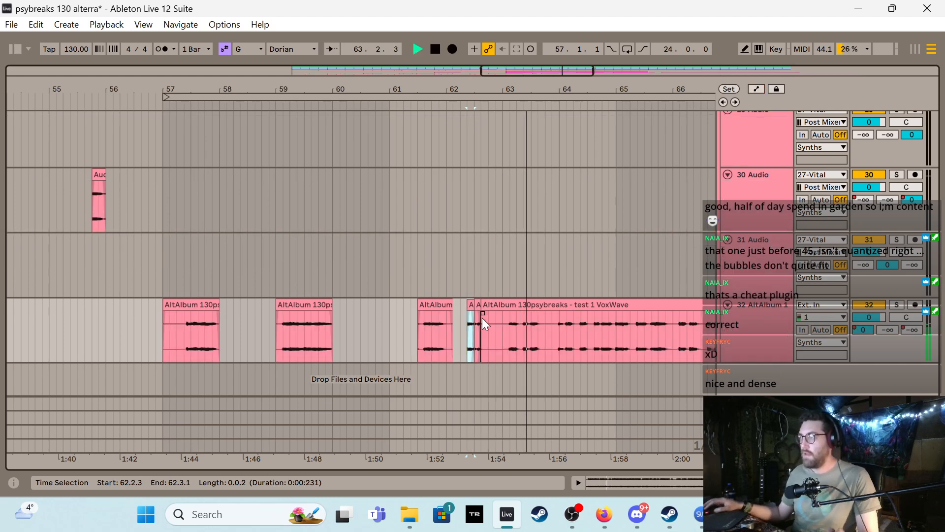
Split the vocal at 63.2.3 and again at 63.3.1
{"action": "left_click", "coordinate": [525, 329]}
{"action": "key", "text": "ctrl+e"}
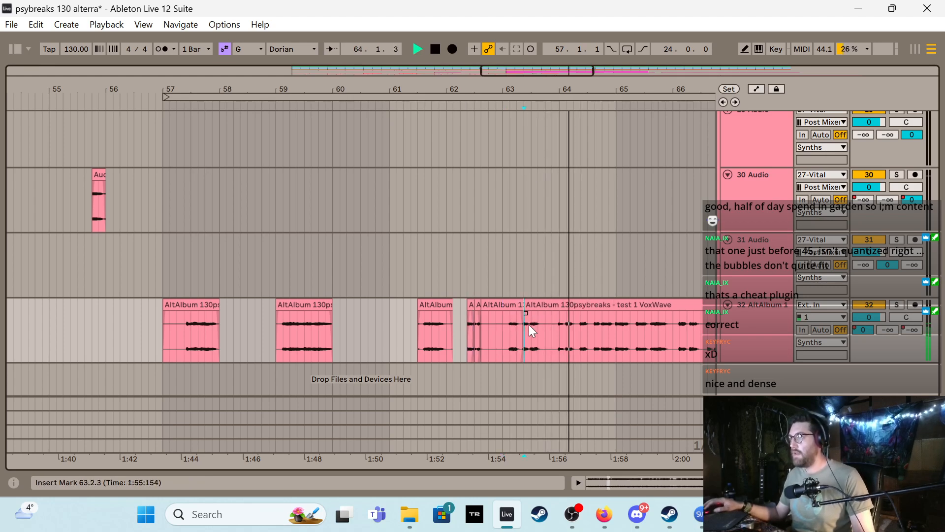
{"action": "left_click", "coordinate": [531, 324]}
{"action": "key", "text": "ctrl+e"}
Move the remaining vocal to bar 64, split it at 64.2.3, and shift the rest to 64.3.3
{"action": "left_click_drag", "start_coordinate": [532, 307], "coordinate": [596, 315]}
{"action": "left_click", "coordinate": [578, 330]}
{"action": "key", "text": "ctrl+e"}
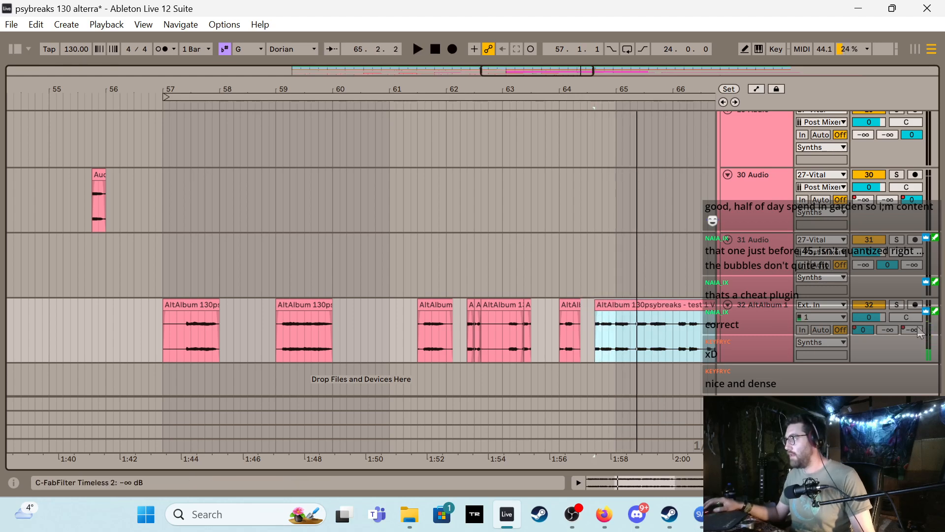
Raise the vocal's send C automation between 65.1.1 and 65.2.1 and play that section
{"action": "key", "text": "space"}
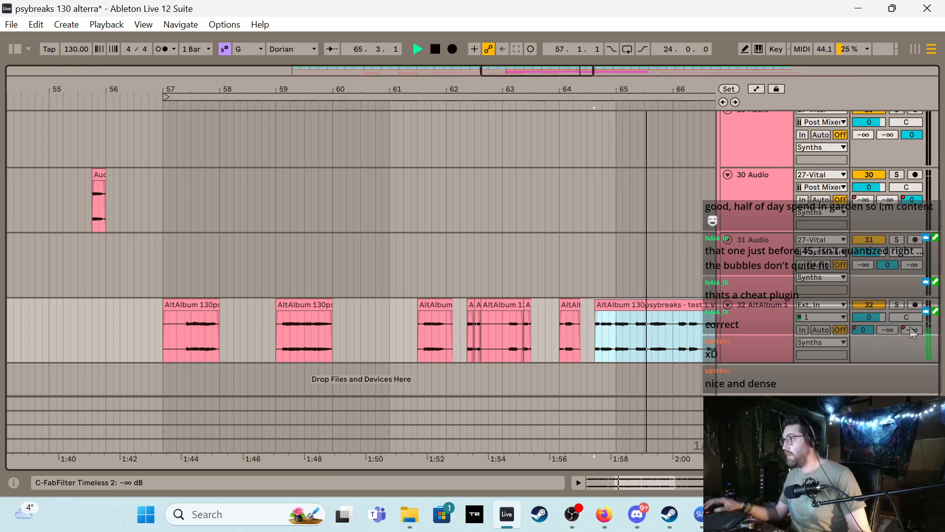
{"action": "key", "text": "space"}
{"action": "key", "text": "a"}
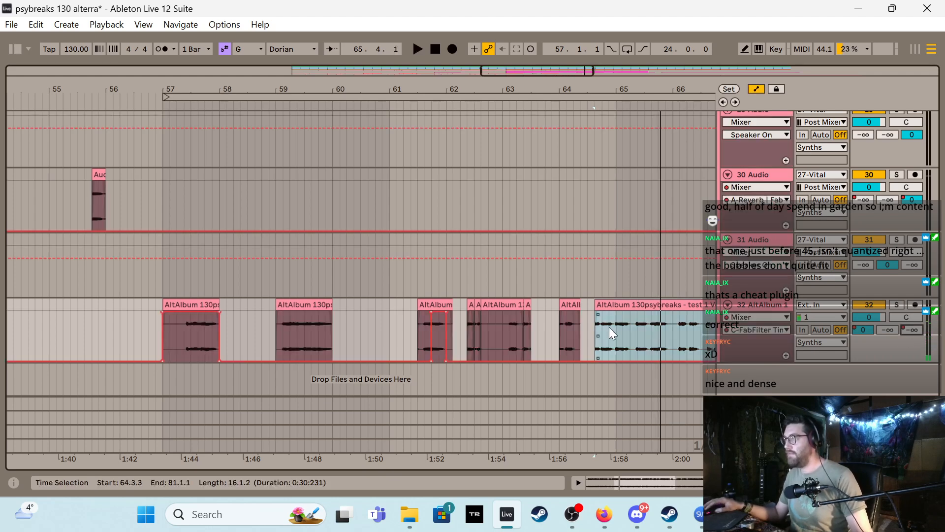
{"action": "left_click_drag", "start_coordinate": [618, 331], "coordinate": [631, 332]}
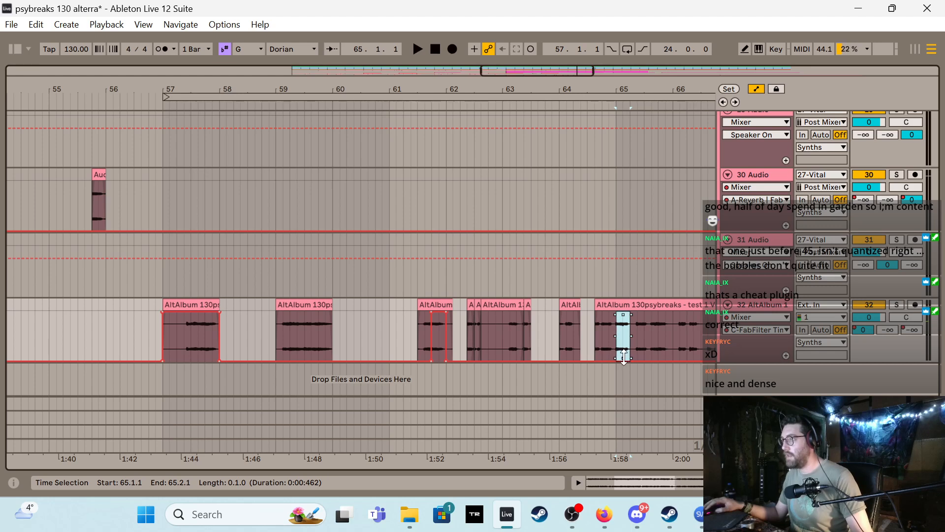
{"action": "key", "text": "space"}
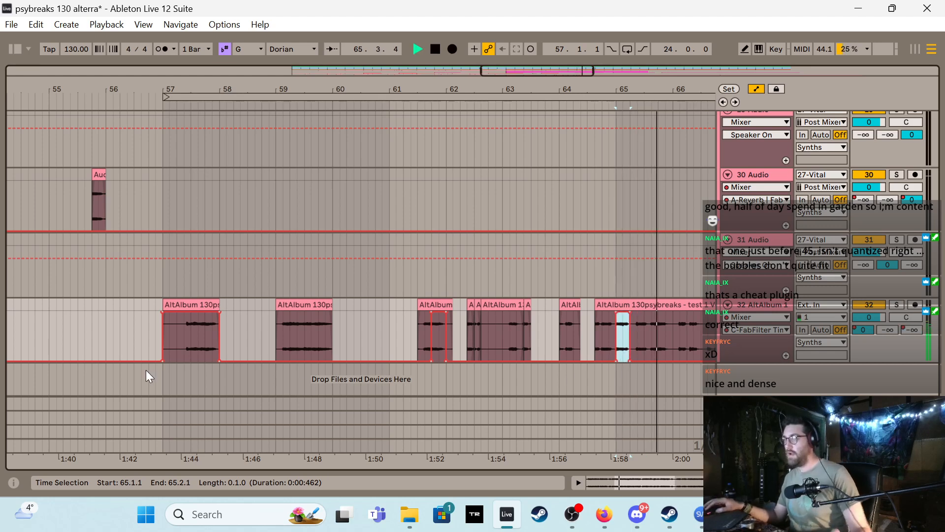
Play the cut-up vocal from 56.4.1 and reset the track's send A (Reverb) level to -∞ dB
{"action": "left_click", "coordinate": [151, 316]}
{"action": "key", "text": "space"}
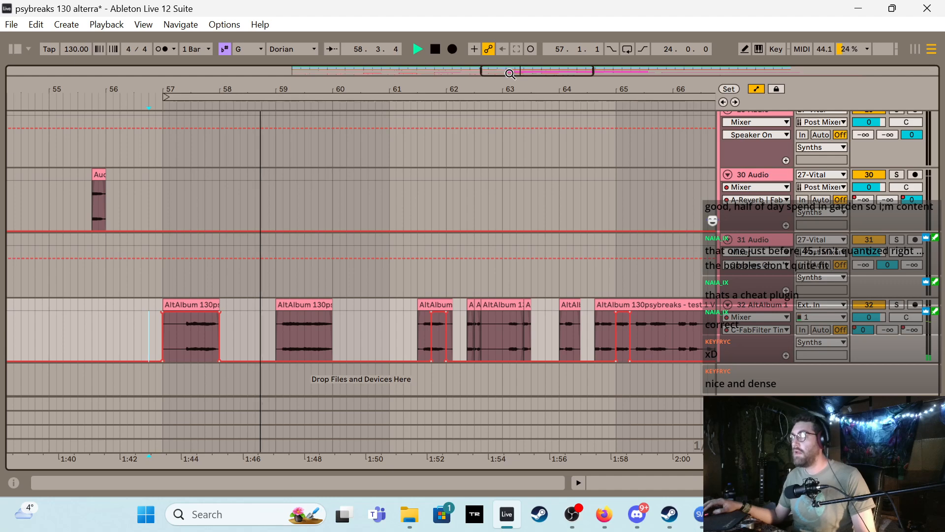
{"action": "left_click_drag", "start_coordinate": [510, 74], "coordinate": [528, 75]}
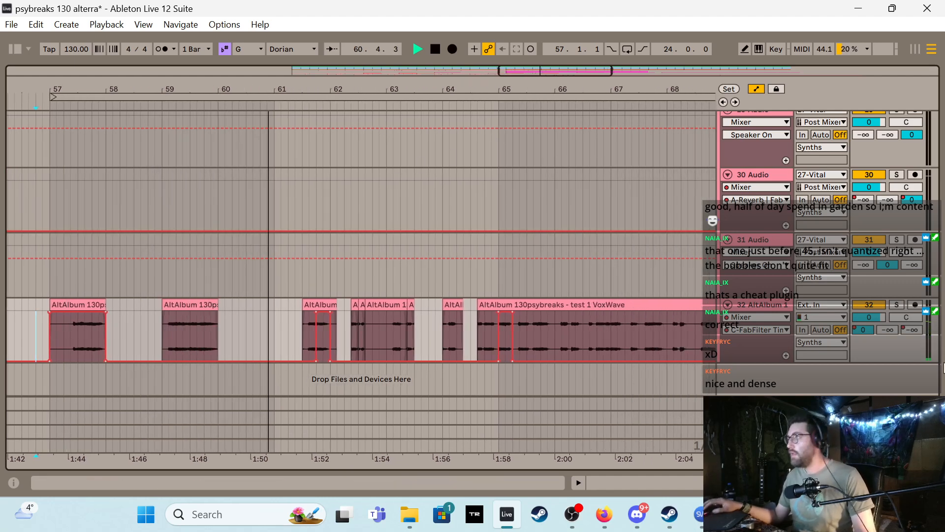
{"action": "double_click", "coordinate": [866, 331]}
{"action": "key", "text": "space"}
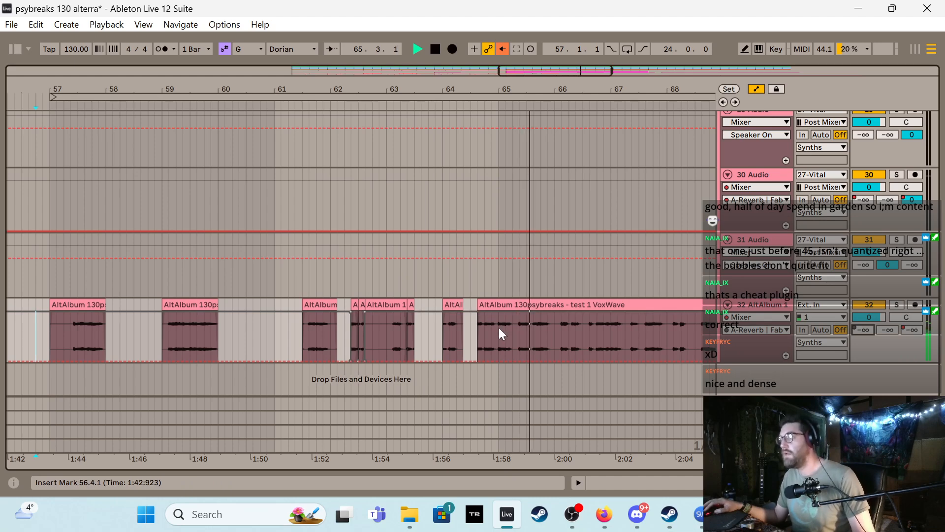
Split the vocal at 65.2.3 and move the remainder to start at 66.1.3
{"action": "left_click", "coordinate": [519, 329]}
{"action": "key", "text": "ctrl+e"}
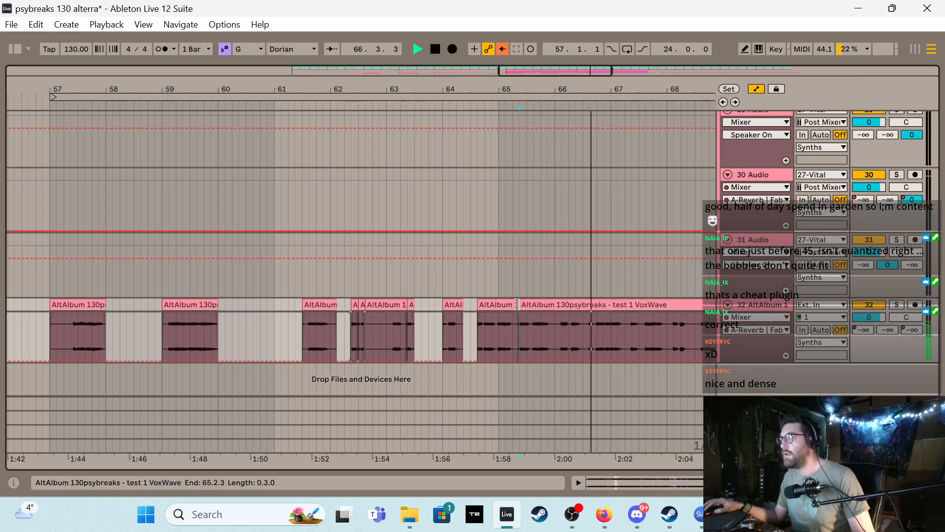
{"action": "left_click_drag", "start_coordinate": [519, 299], "coordinate": [564, 301]}
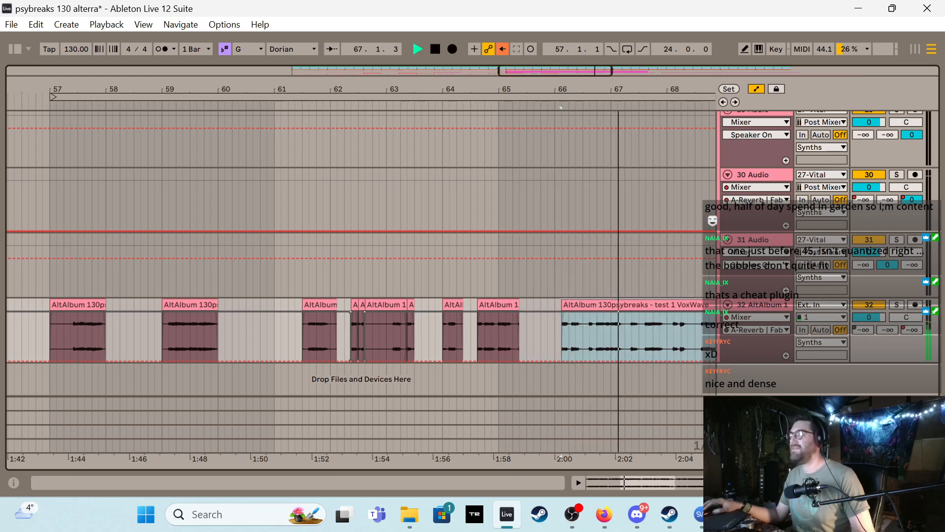
Split the vocal at bar 67, move the remainder half a bar later, and stop playback
{"action": "left_click_drag", "start_coordinate": [561, 69], "coordinate": [582, 71]}
{"action": "left_click", "coordinate": [493, 323]}
{"action": "key", "text": "ctrl+e"}
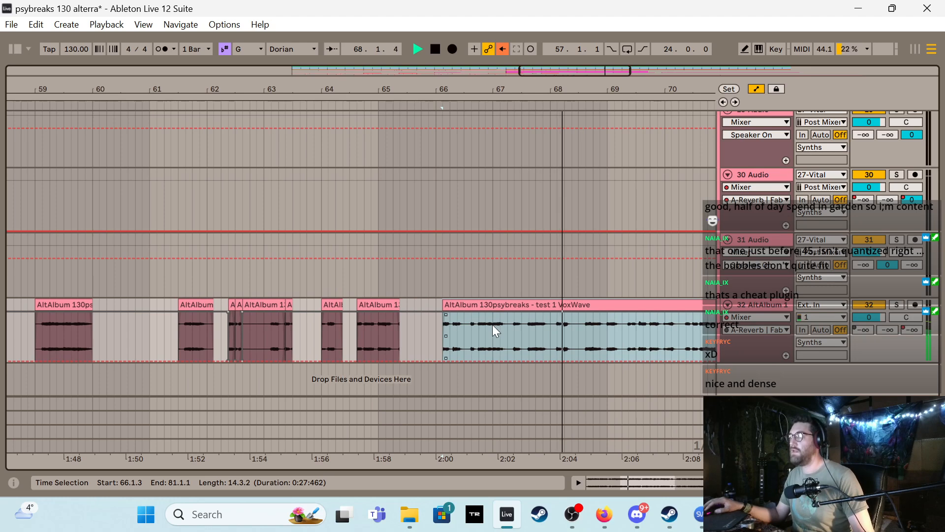
{"action": "left_click_drag", "start_coordinate": [499, 306], "coordinate": [519, 311]}
{"action": "key", "text": "space"}
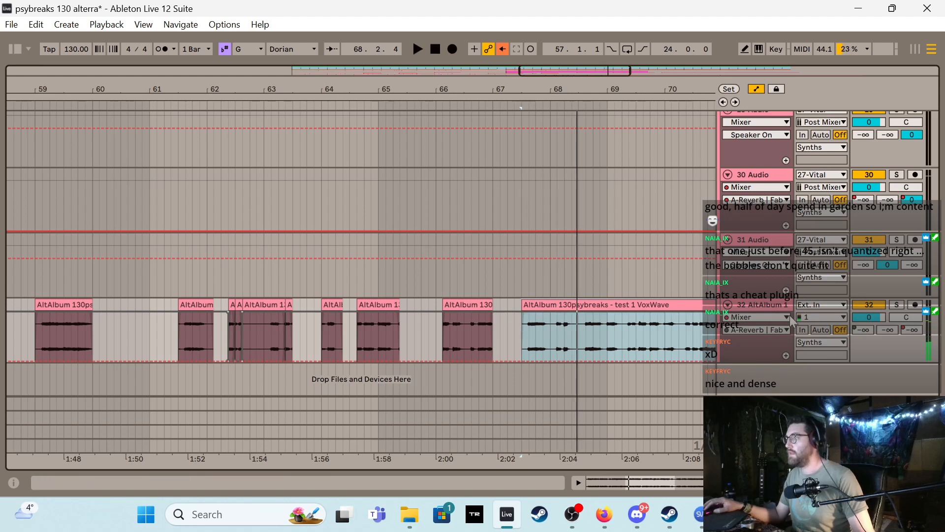
Raise the vocal's send C automation between 67.4.1 and 68.1.1 and play that section
{"action": "left_click", "coordinate": [599, 345]}
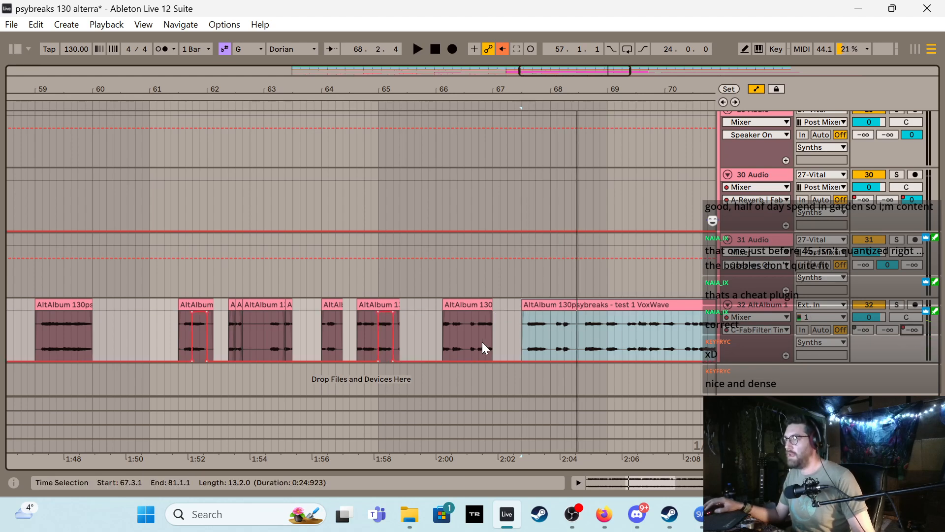
{"action": "left_click_drag", "start_coordinate": [536, 339], "coordinate": [551, 343]}
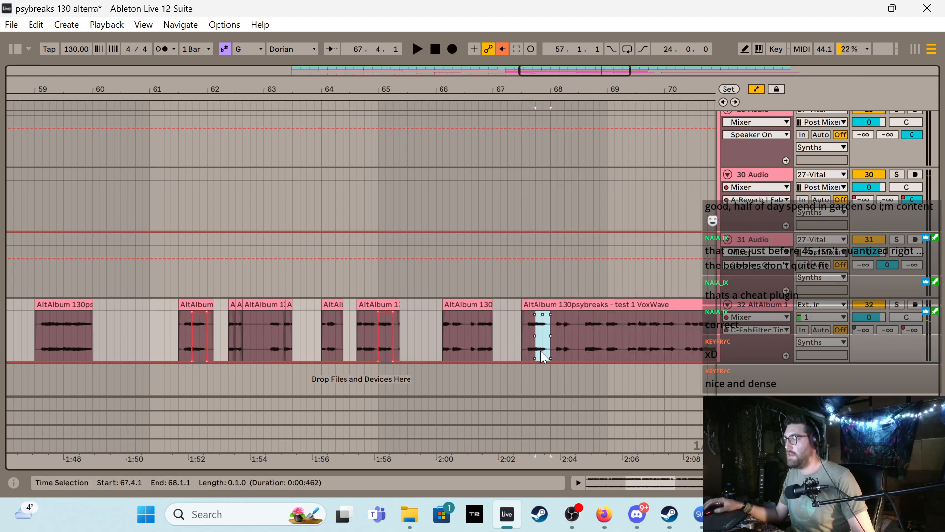
{"action": "key", "text": "ctrl+e"}
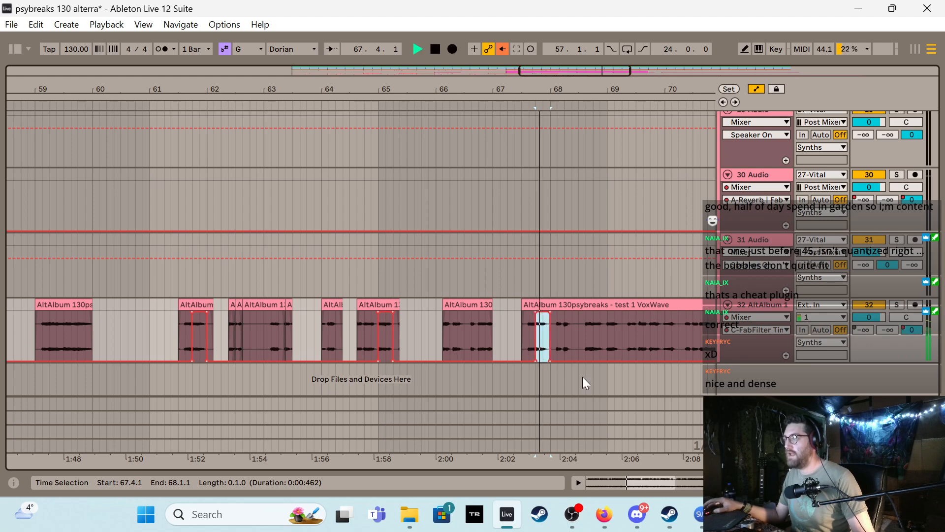
Split the vocal at 68.1.3 and move the remainder to start at 69.2.1
{"action": "left_click", "coordinate": [557, 332]}
{"action": "key", "text": "ctrl+e"}
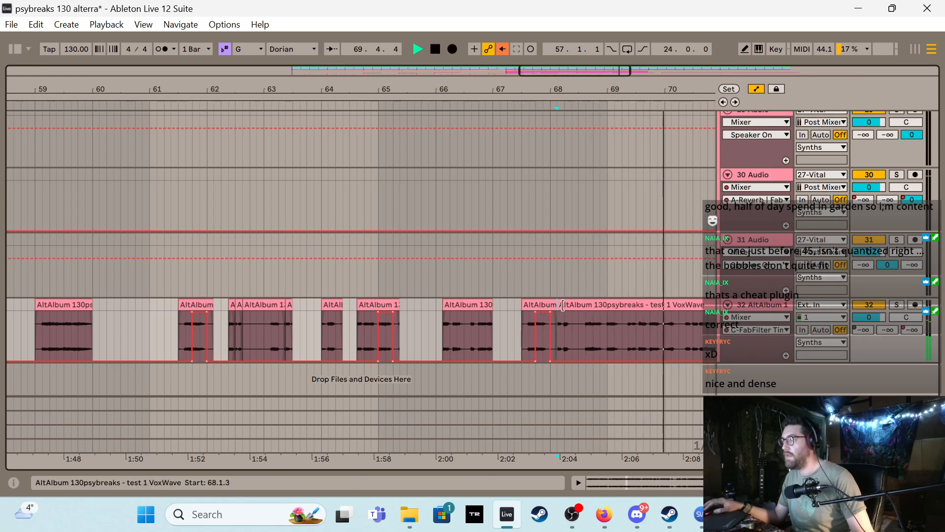
{"action": "left_click_drag", "start_coordinate": [558, 322], "coordinate": [620, 321]}
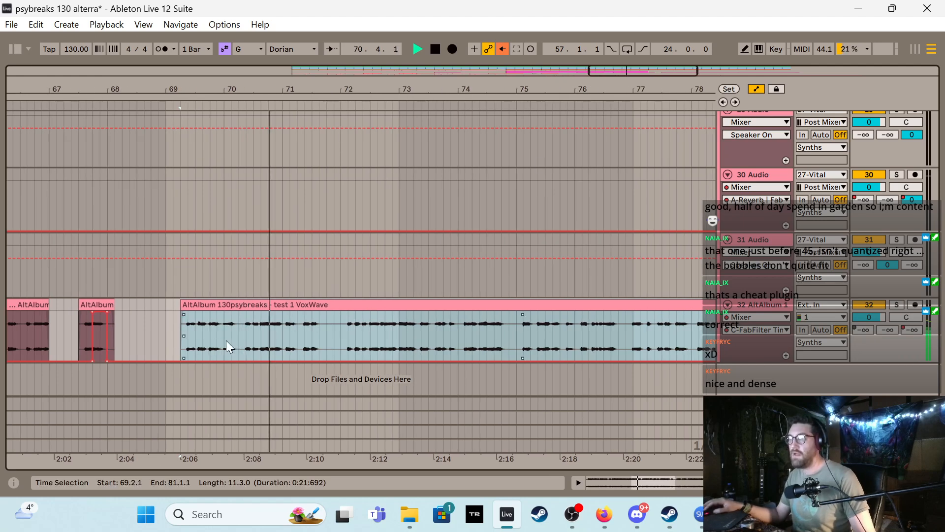
Play the vocal from 70.1.1, split it at 71.1.1 and move the remainder one bar later to 72.1.1
{"action": "left_click", "coordinate": [224, 339]}
{"action": "key", "text": "space"}
{"action": "key", "text": "space"}
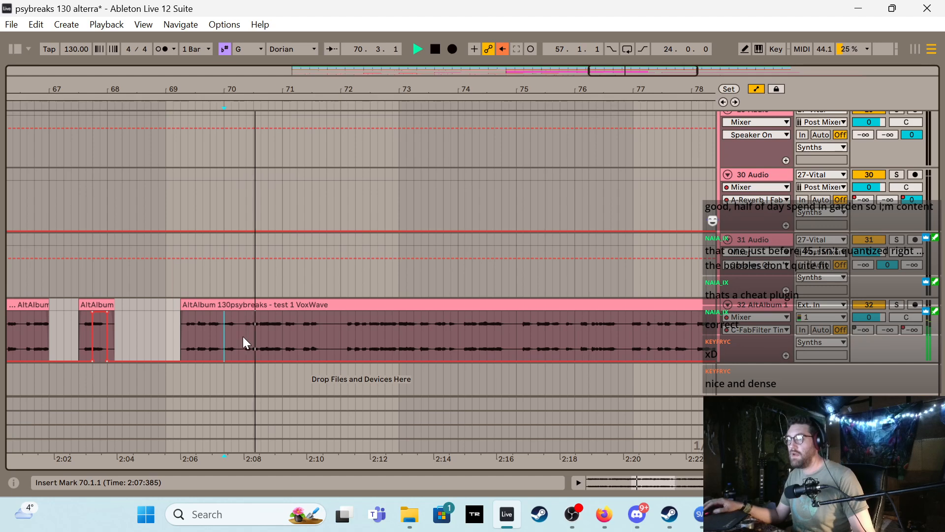
{"action": "left_click", "coordinate": [281, 332]}
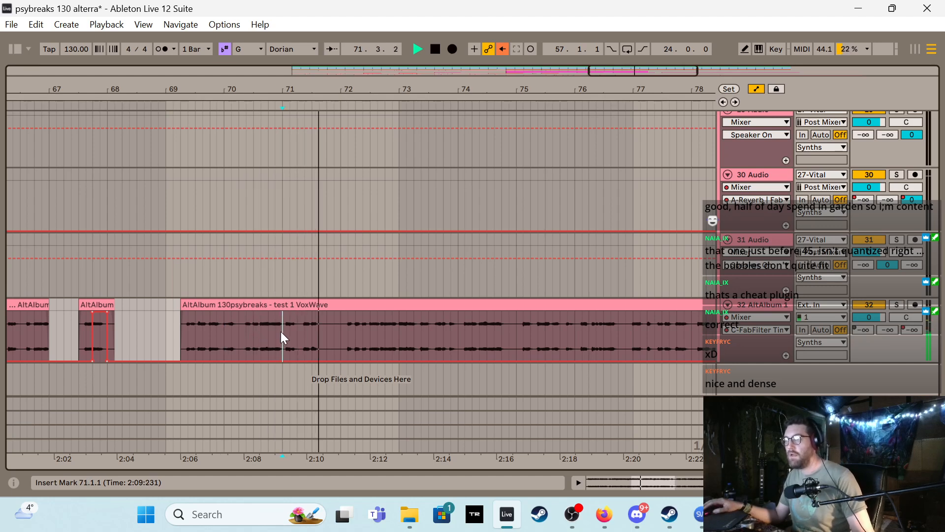
{"action": "key", "text": "ctrl+e"}
{"action": "left_click", "coordinate": [287, 306]}
{"action": "left_click_drag", "start_coordinate": [286, 306], "coordinate": [345, 324]}
Split the vocal at 72.4.1, move the remainder to start at 73.2.3, and play from there
{"action": "left_click", "coordinate": [384, 332]}
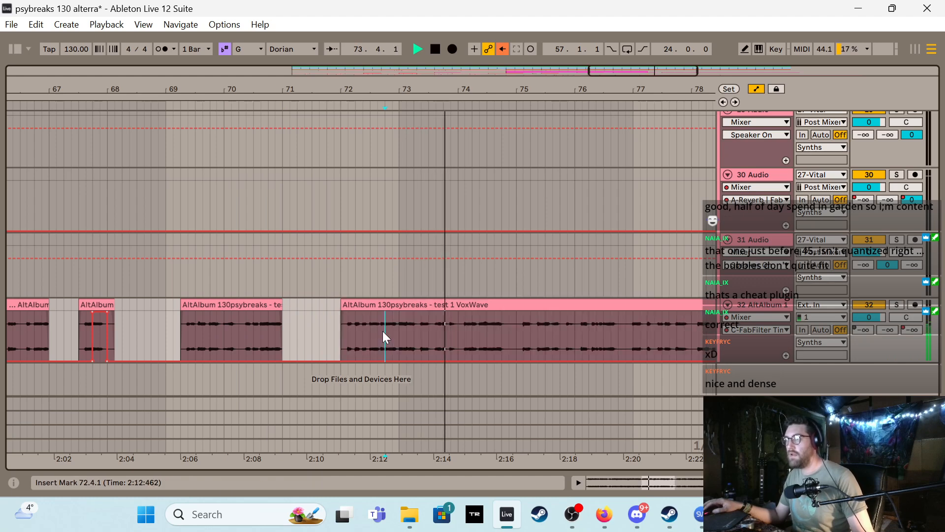
{"action": "key", "text": "ctrl+e"}
{"action": "left_click_drag", "start_coordinate": [391, 304], "coordinate": [421, 305]}
{"action": "key", "text": "space"}
{"action": "key", "text": "space"}
{"action": "key", "text": "space"}
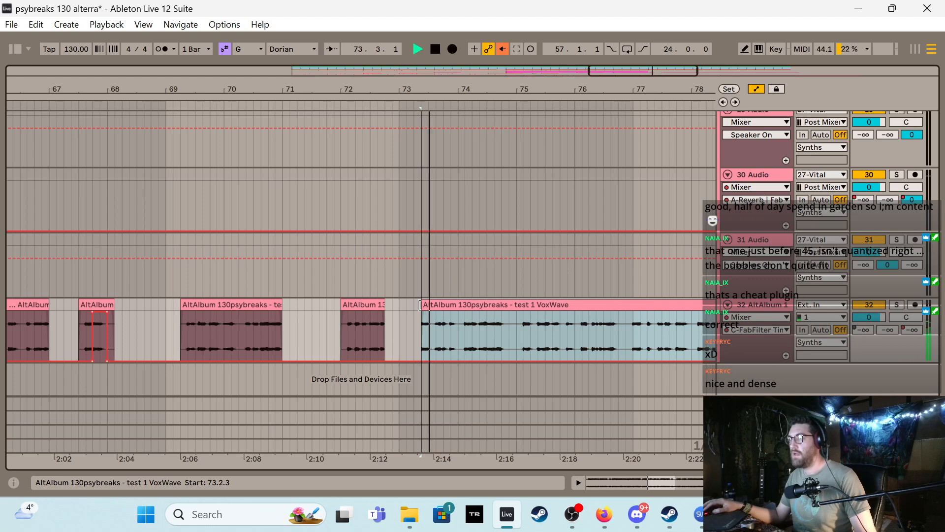
Split the vocal at 74.1.1, move the remainder to start at 74.2.3, and stop playback
{"action": "left_click", "coordinate": [425, 305]}
{"action": "left_click", "coordinate": [458, 337]}
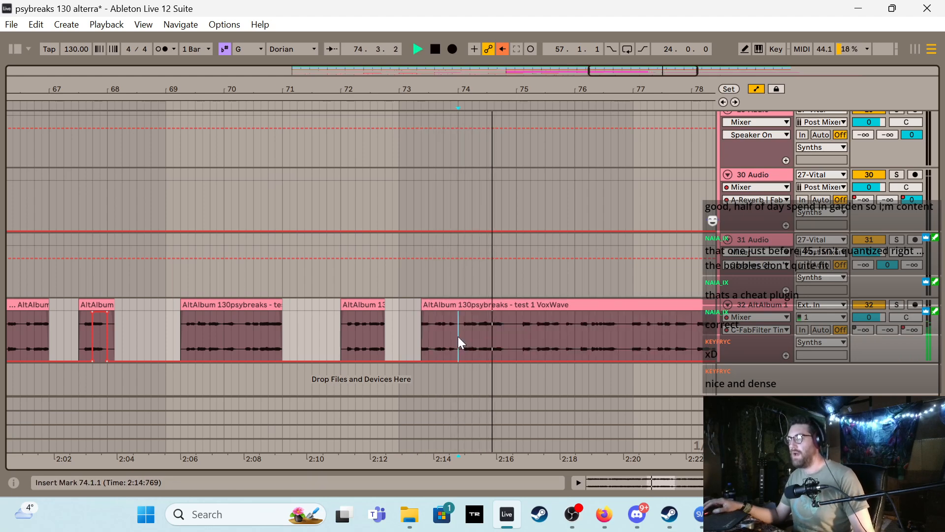
{"action": "key", "text": "space"}
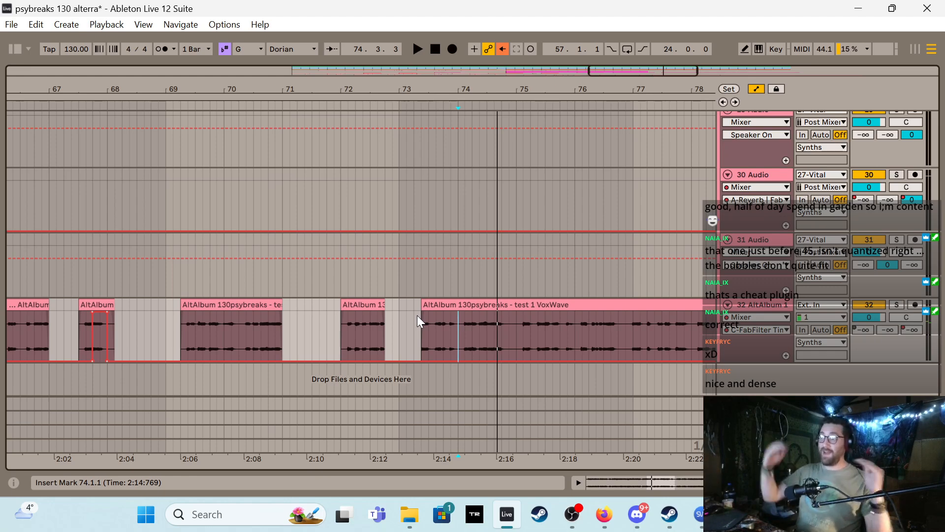
{"action": "scroll", "coordinate": [383, 277], "scroll_direction": "up", "scroll_amount": 3}
{"action": "scroll", "coordinate": [380, 270], "scroll_direction": "up", "scroll_amount": 10}
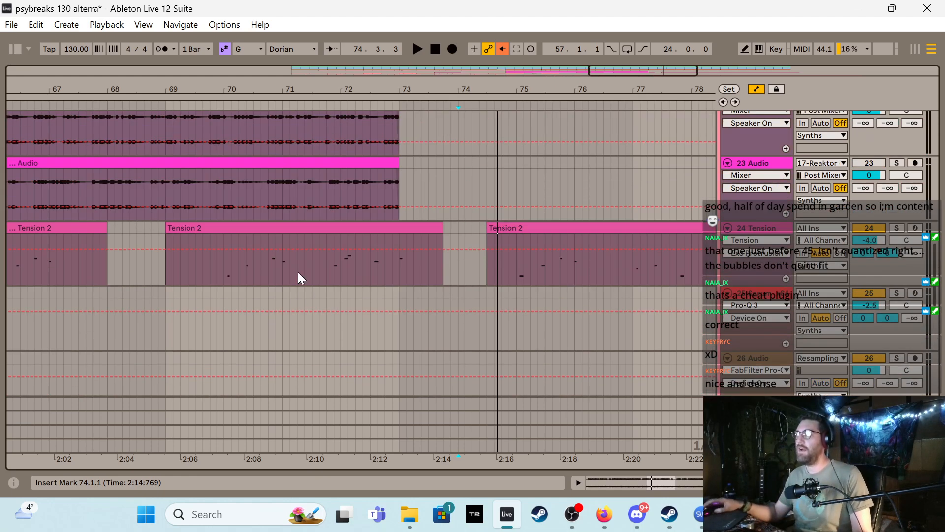
{"action": "scroll", "coordinate": [231, 318], "scroll_direction": "up", "scroll_amount": 3}
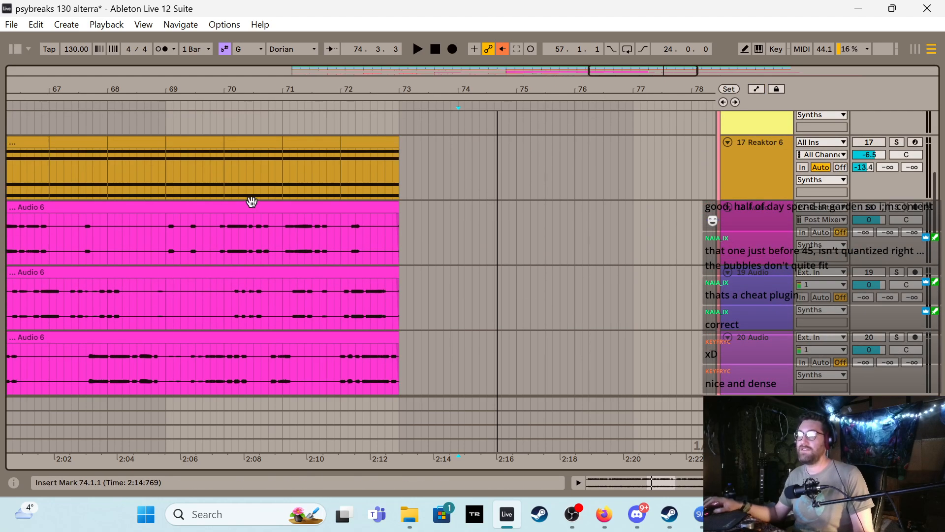
{"action": "scroll", "coordinate": [251, 299], "scroll_direction": "down", "scroll_amount": 6}
{"action": "scroll", "coordinate": [256, 350], "scroll_direction": "down", "scroll_amount": 7}
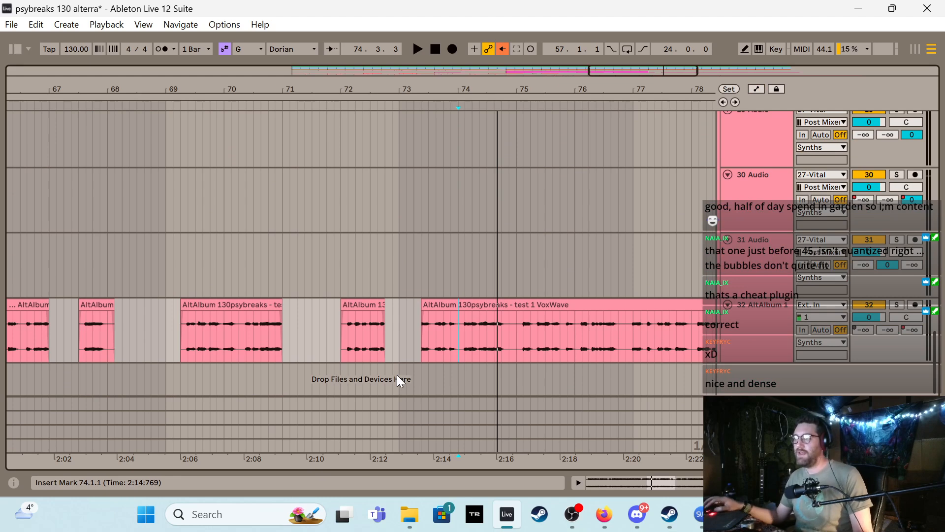
{"action": "key", "text": "space"}
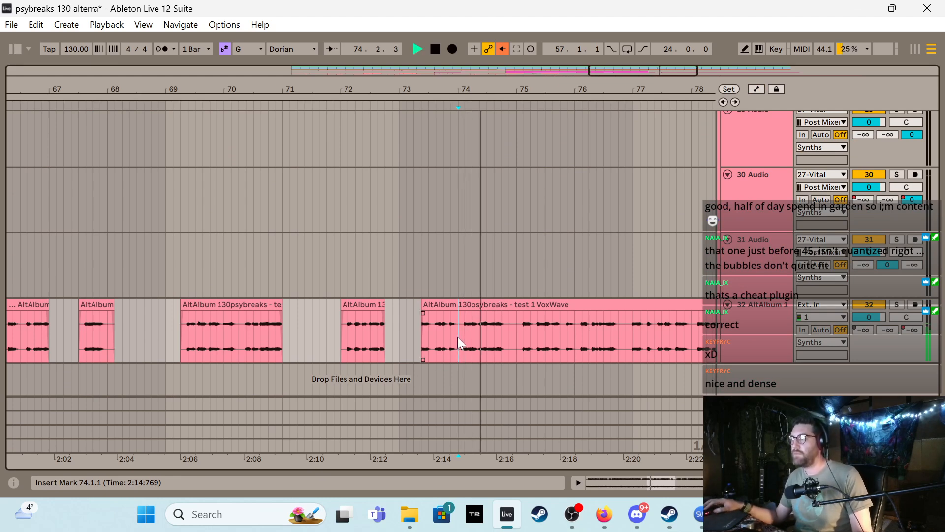
{"action": "key", "text": "ctrl+e"}
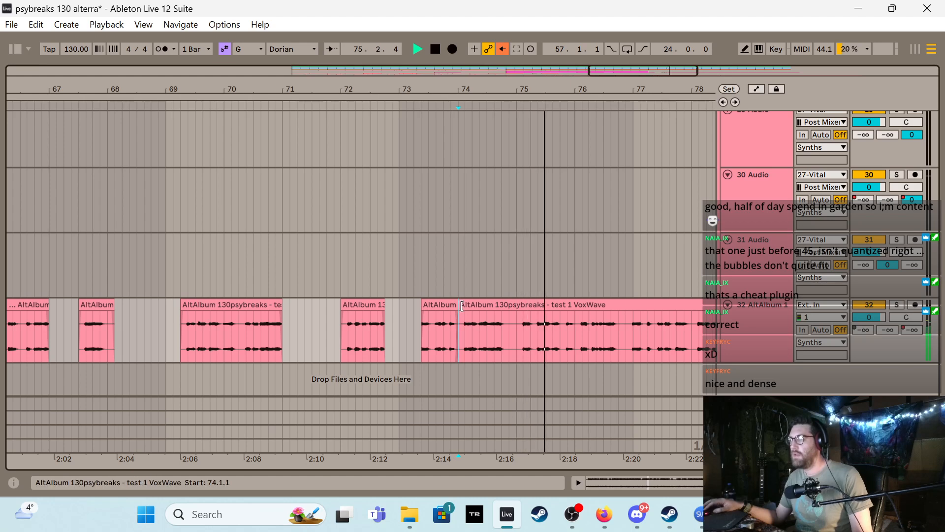
{"action": "left_click", "coordinate": [396, 330]}
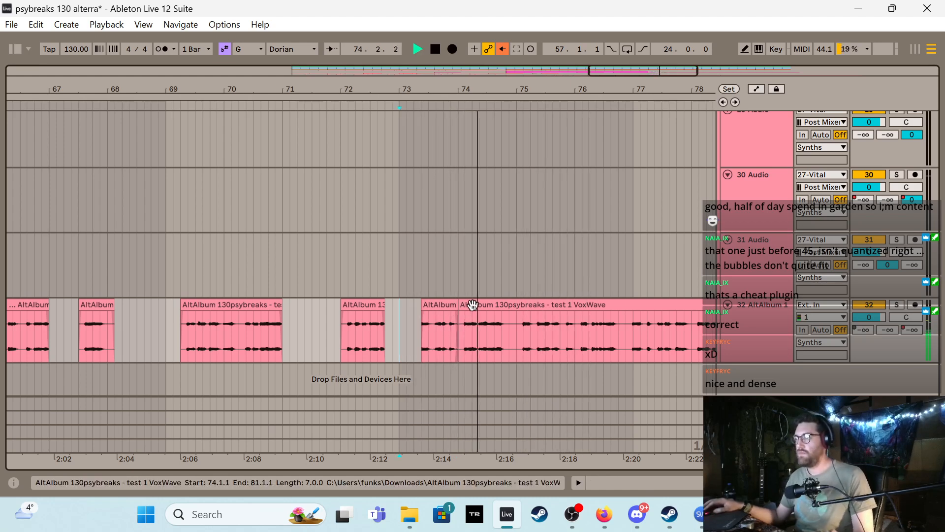
{"action": "left_click_drag", "start_coordinate": [459, 305], "coordinate": [480, 313]}
{"action": "key", "text": "space"}
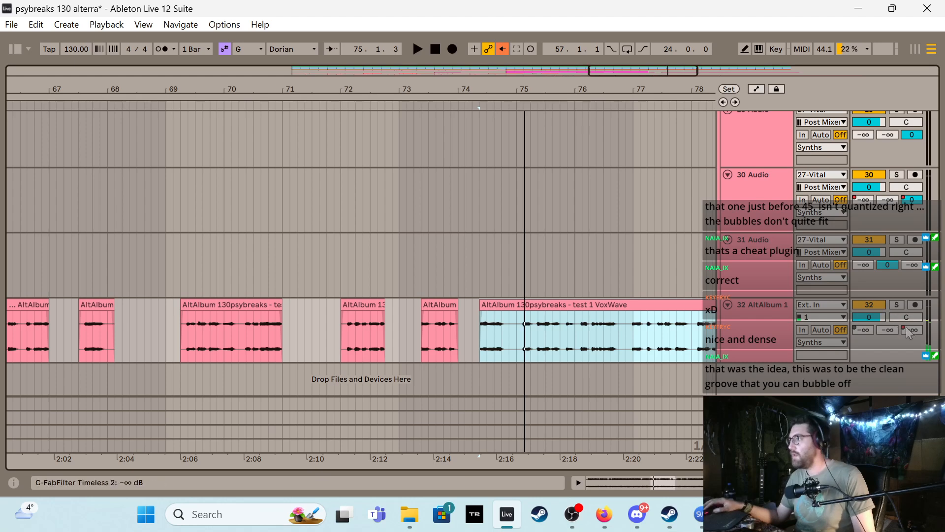
Raise the vocal's send C automation between 74.3.1 and 74.4.1 and play that section
{"action": "left_click", "coordinate": [912, 330]}
{"action": "left_click", "coordinate": [496, 343]}
{"action": "left_click_drag", "start_coordinate": [489, 345], "coordinate": [504, 342]}
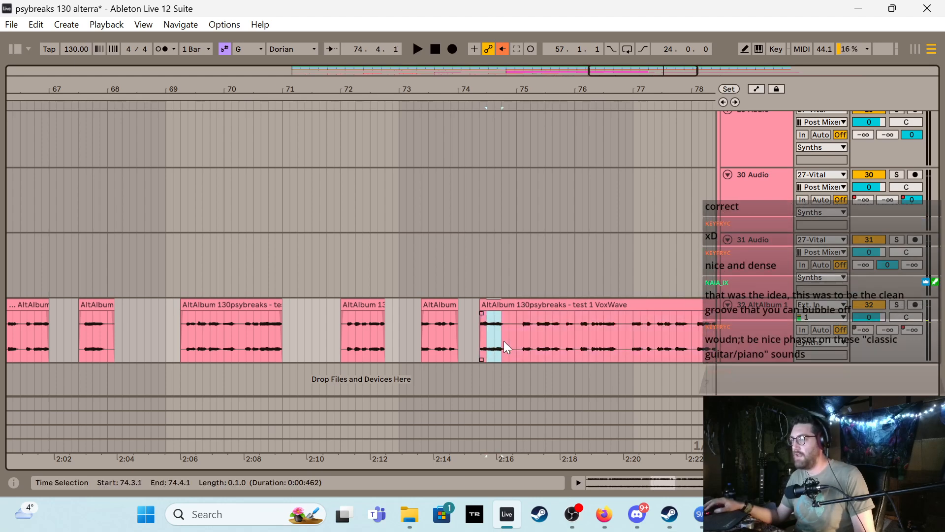
{"action": "key", "text": "a"}
{"action": "key", "text": "space"}
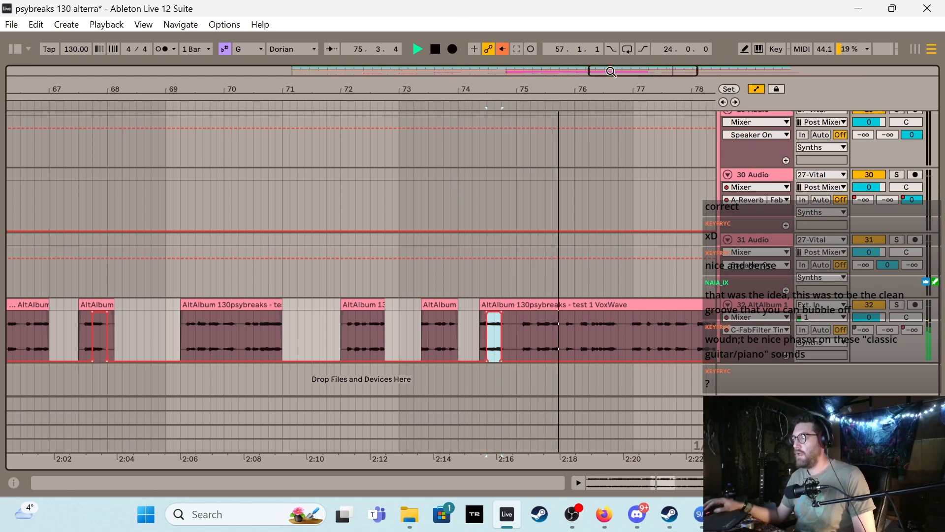
{"action": "left_click_drag", "start_coordinate": [610, 70], "coordinate": [632, 71]}
{"action": "key", "text": "space"}
{"action": "key", "text": "space"}
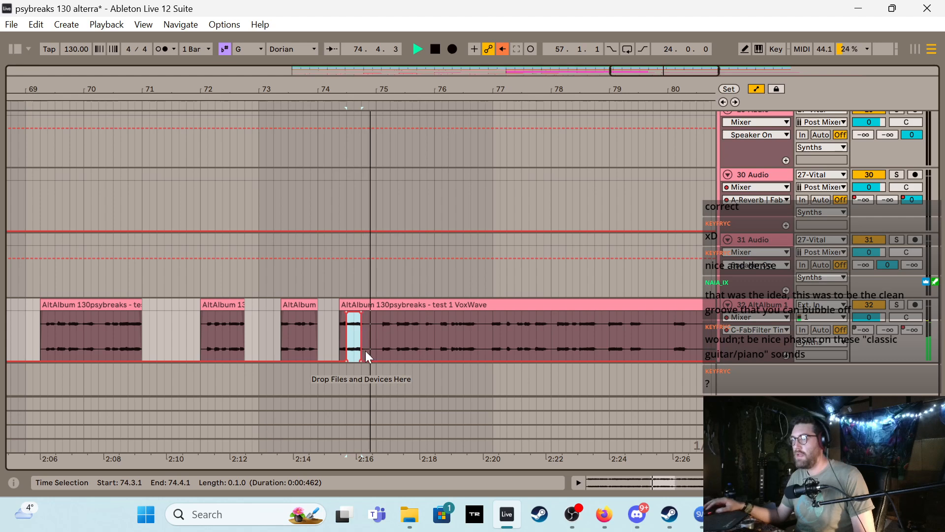
Play the vocal from 76.1.1, split it at 77.1.1 and move the remainder one beat later to 77.2.1
{"action": "left_click", "coordinate": [420, 333]}
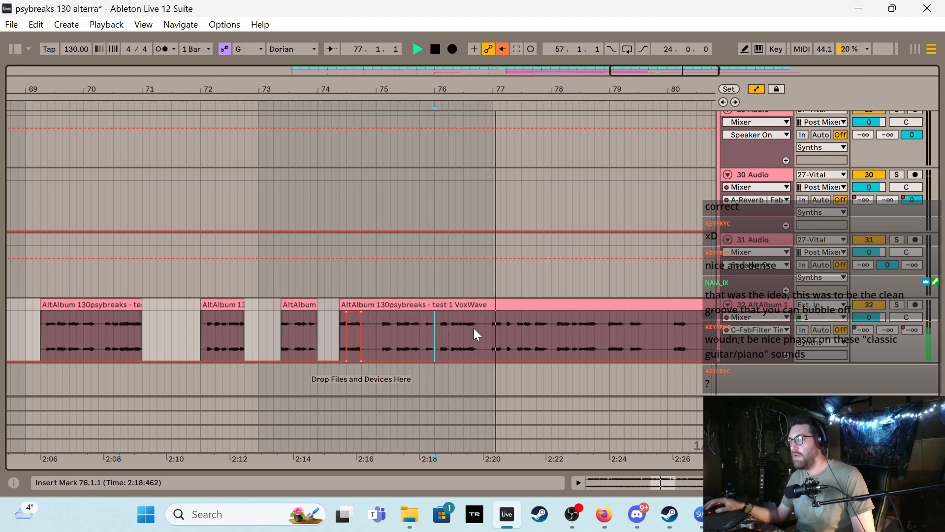
{"action": "left_click", "coordinate": [457, 329]}
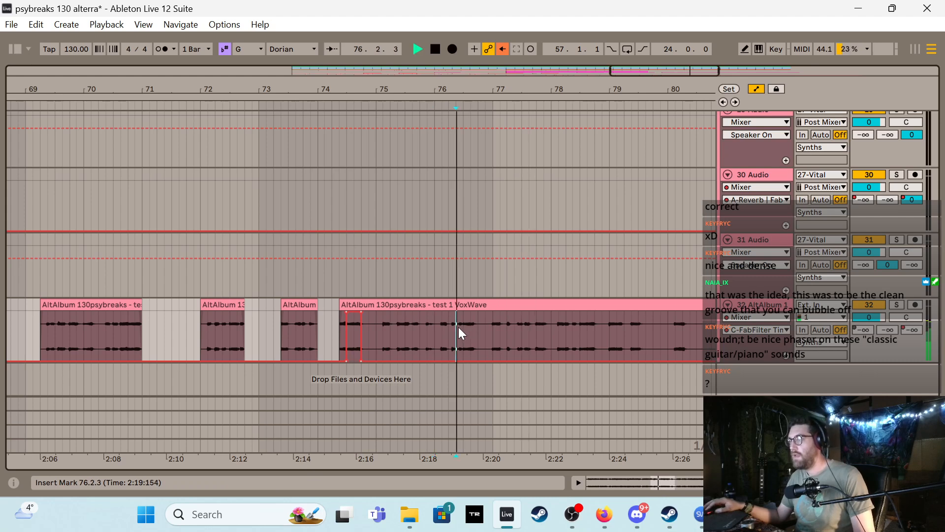
{"action": "left_click", "coordinate": [493, 326]}
{"action": "key", "text": "ctrl+e"}
{"action": "left_click", "coordinate": [495, 311]}
{"action": "left_click", "coordinate": [493, 306]}
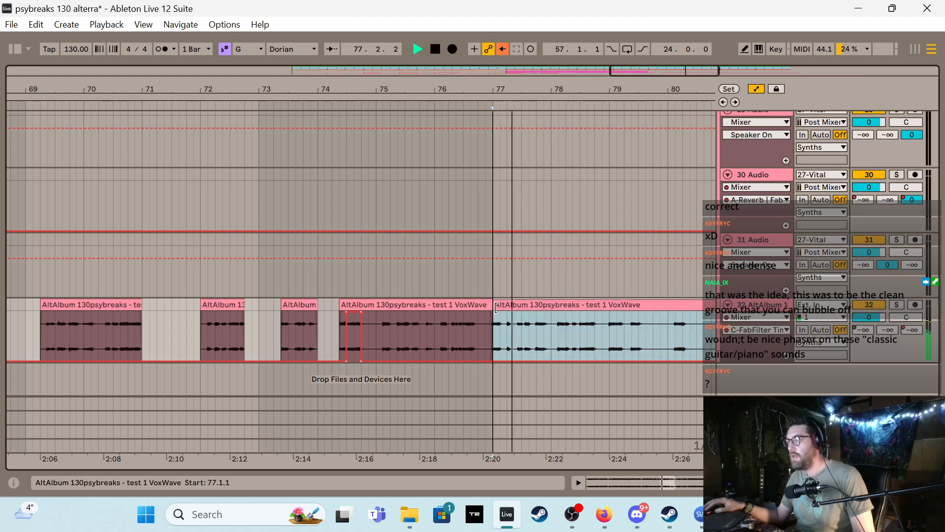
{"action": "left_click_drag", "start_coordinate": [492, 307], "coordinate": [508, 310]}
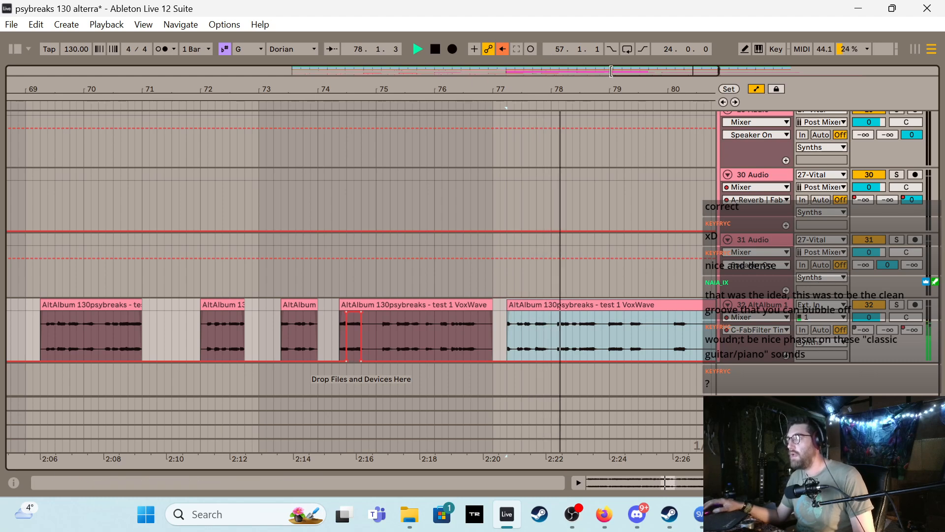
Listen to the vocal from 78.3.1 to check the phrases before bar 81
{"action": "left_click_drag", "start_coordinate": [616, 71], "coordinate": [655, 83]}
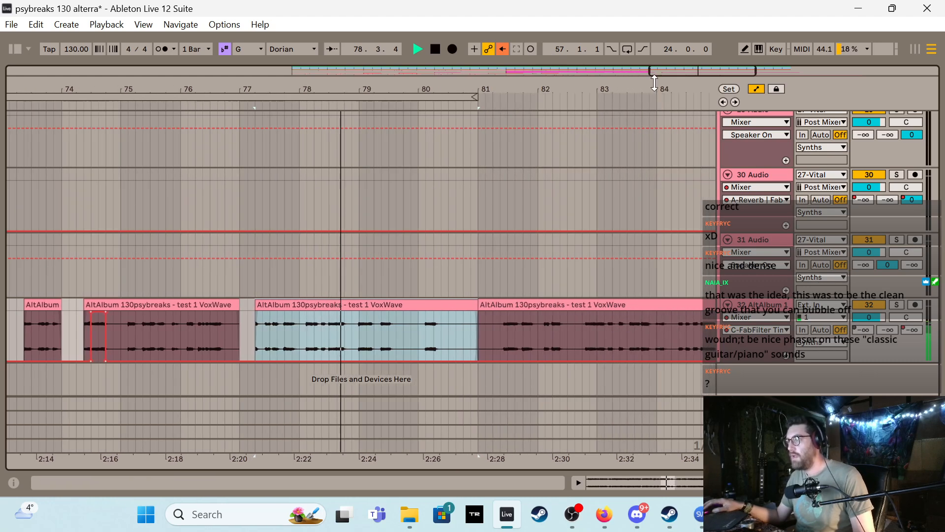
{"action": "left_click", "coordinate": [296, 327]}
{"action": "left_click", "coordinate": [329, 327]}
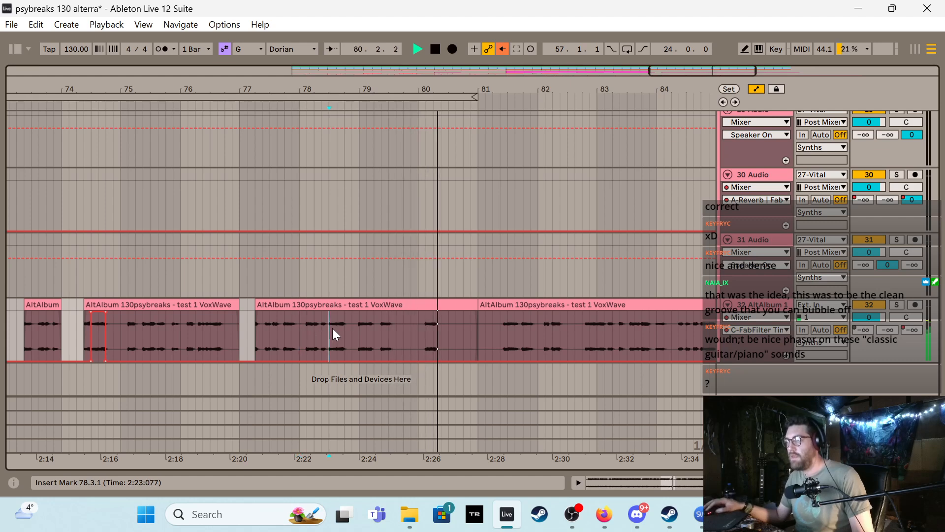
{"action": "key", "text": "space"}
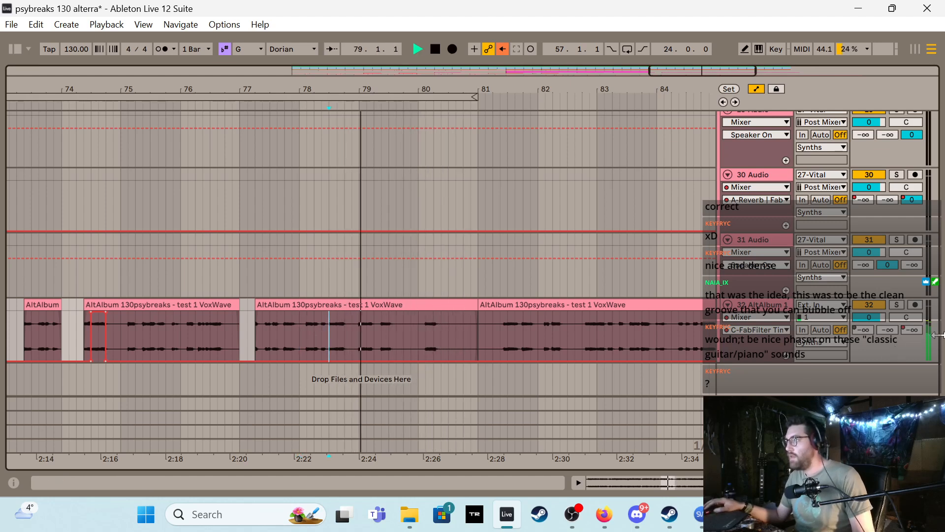
{"action": "key", "text": "space"}
{"action": "key", "text": "space"}
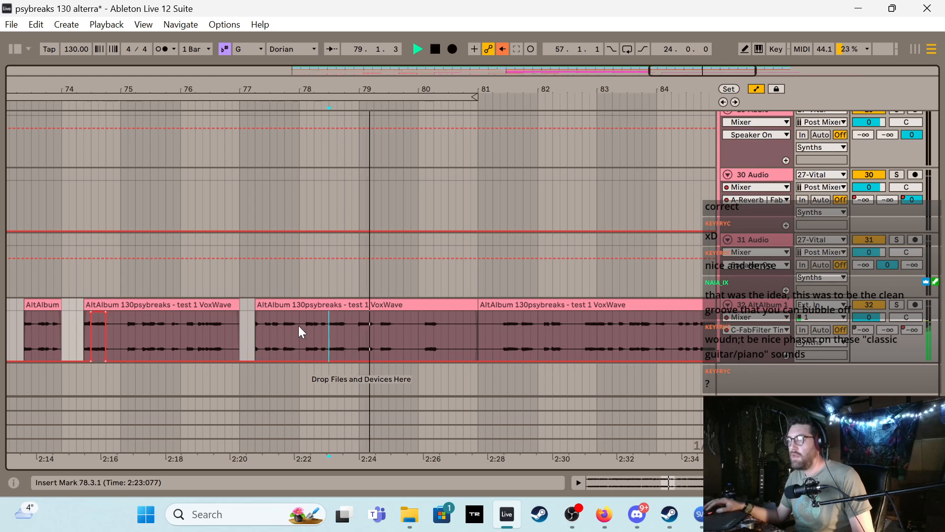
Hide the automation, play the uncut vocal from 82.1.1, and examine the other tracks' clips around it
{"action": "key", "text": "minus"}
{"action": "key", "text": "minus"}
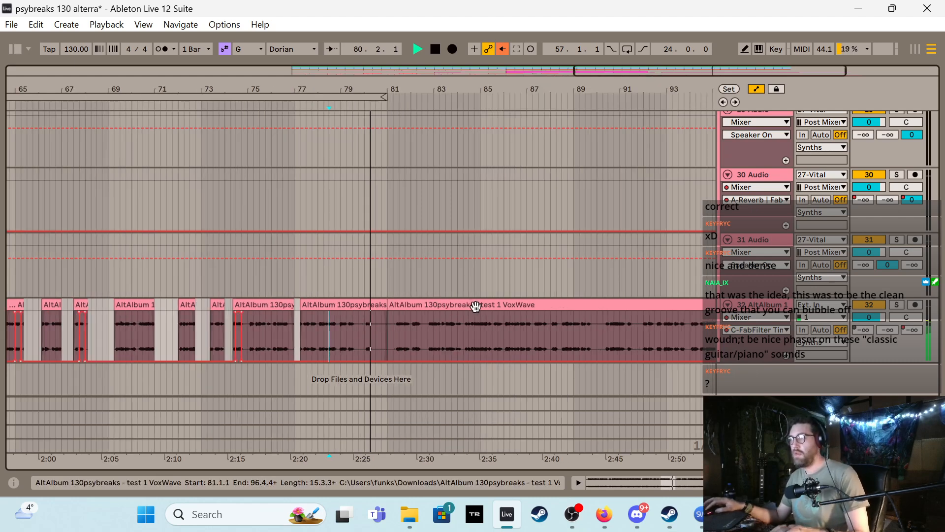
{"action": "key", "text": "minus"}
{"action": "key", "text": "a"}
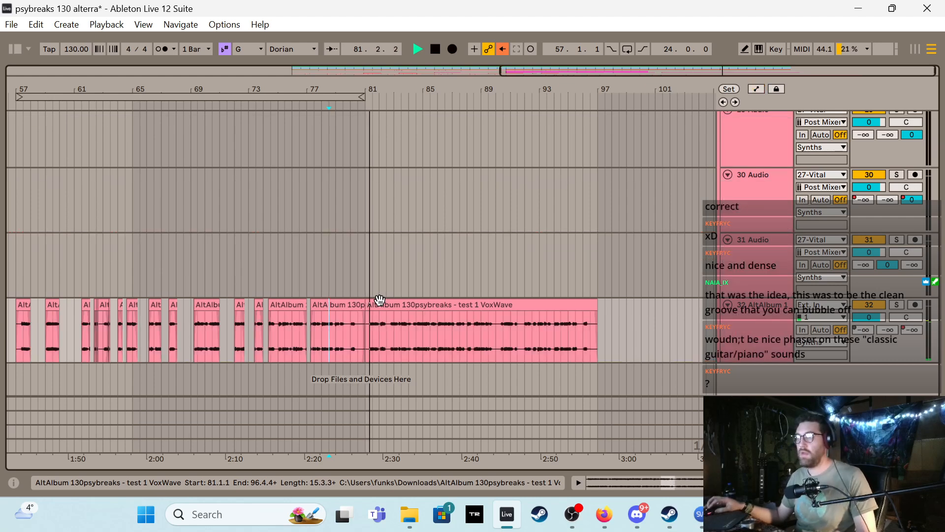
{"action": "left_click", "coordinate": [379, 320]}
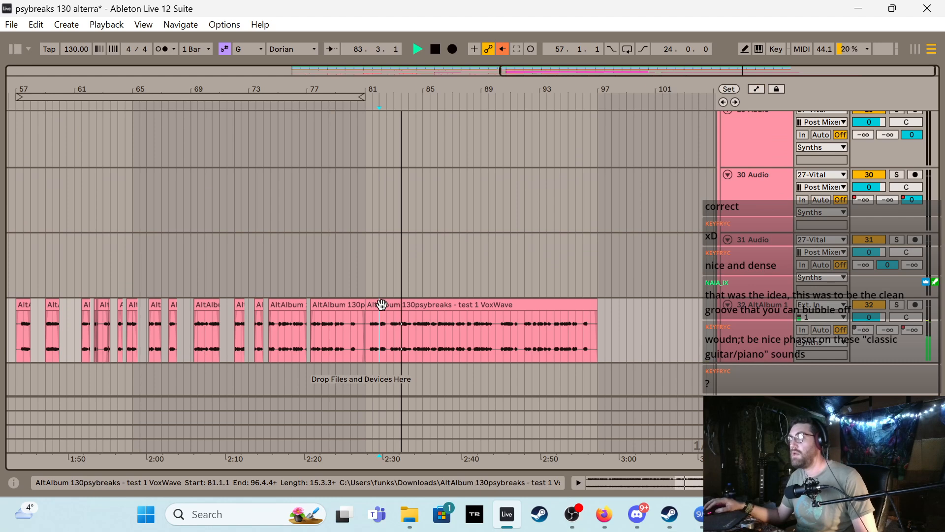
{"action": "key", "text": "space"}
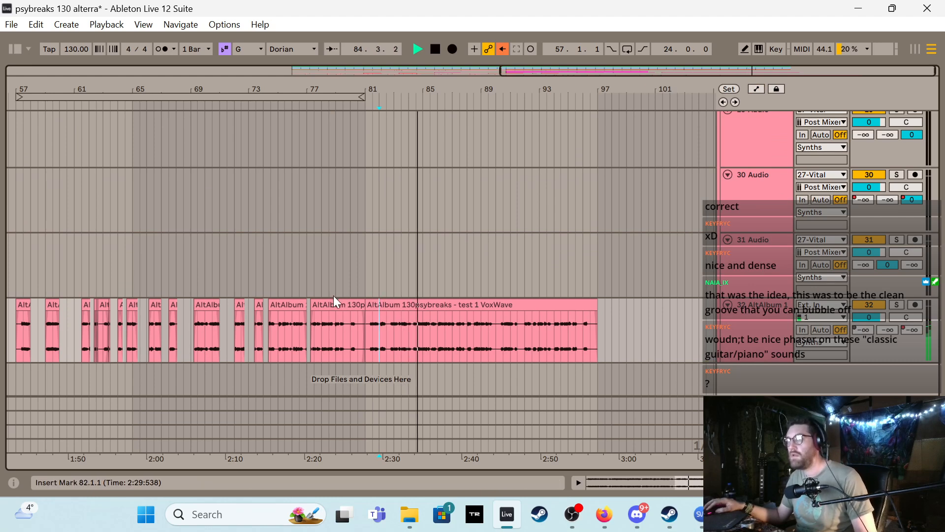
{"action": "scroll", "coordinate": [338, 315], "scroll_direction": "up", "scroll_amount": 8}
{"action": "scroll", "coordinate": [377, 335], "scroll_direction": "up", "scroll_amount": 6}
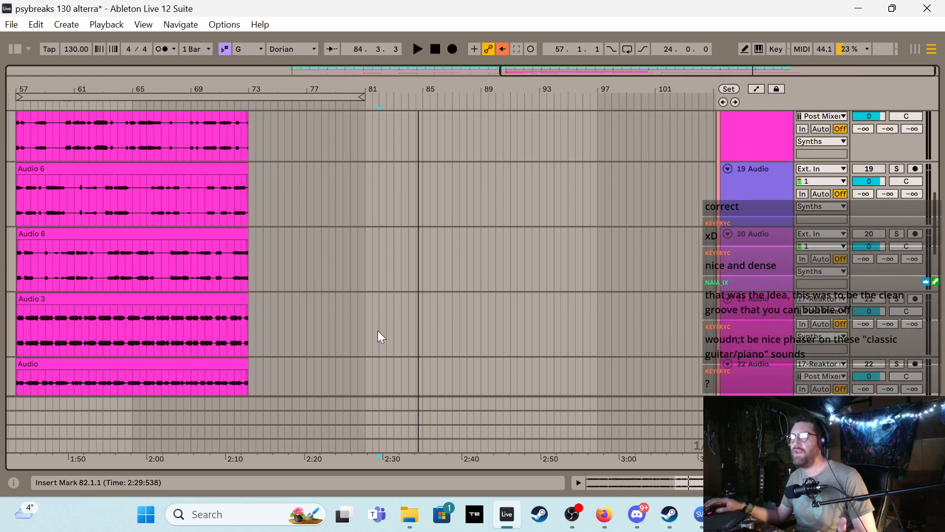
{"action": "scroll", "coordinate": [377, 331], "scroll_direction": "down", "scroll_amount": 4}
{"action": "scroll", "coordinate": [342, 379], "scroll_direction": "down", "scroll_amount": 8}
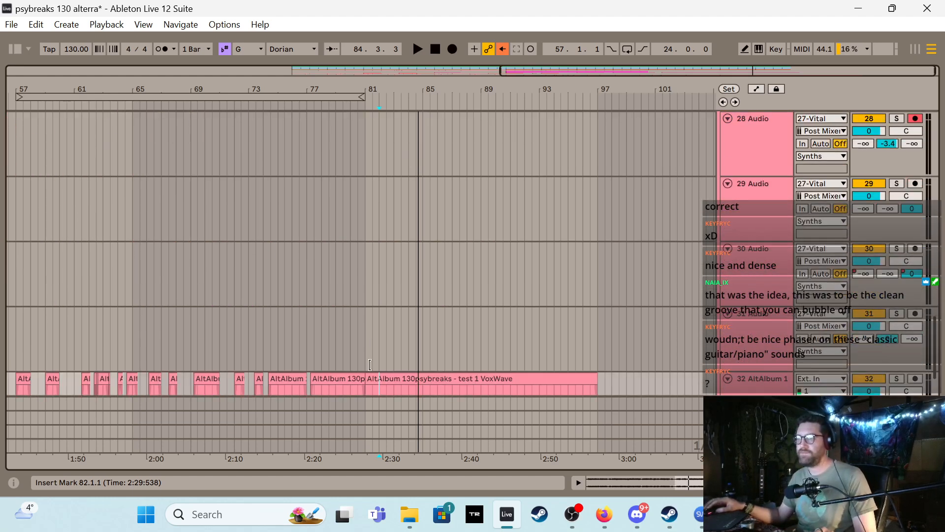
Bring the Tension track into view from bar 49, open its devices and play its part from 50.1.1
{"action": "left_click_drag", "start_coordinate": [775, 333], "coordinate": [721, 212]}
{"action": "scroll", "coordinate": [32, 246], "scroll_direction": "up", "scroll_amount": 5}
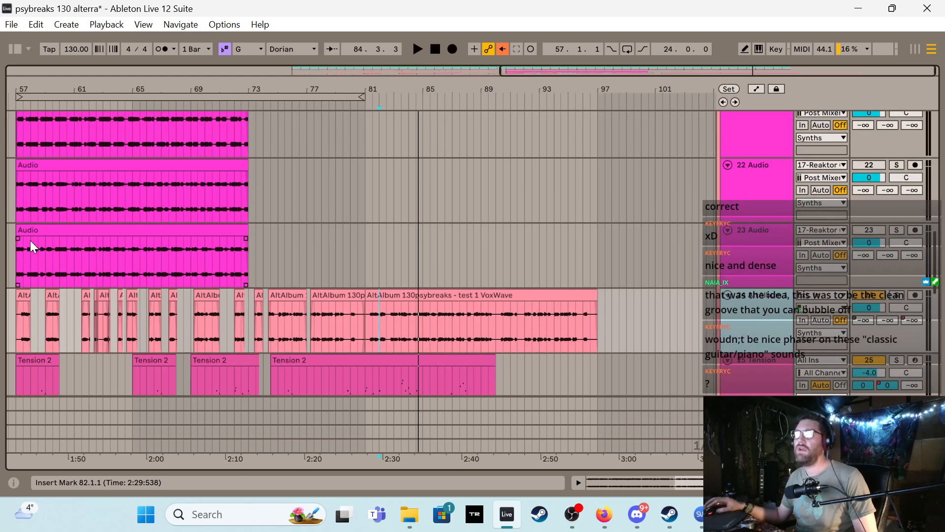
{"action": "left_click_drag", "start_coordinate": [611, 72], "coordinate": [492, 72]}
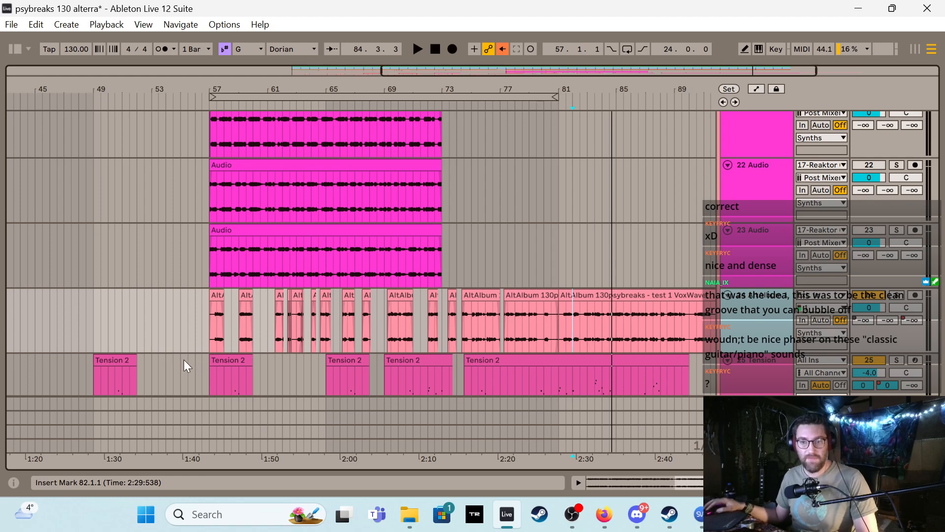
{"action": "scroll", "coordinate": [277, 307], "scroll_direction": "down", "scroll_amount": 2}
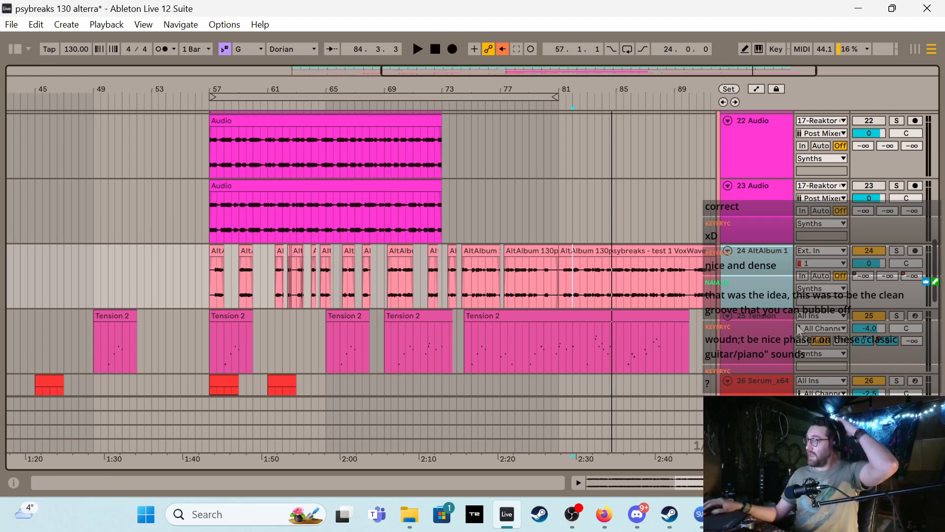
{"action": "double_click", "coordinate": [776, 331]}
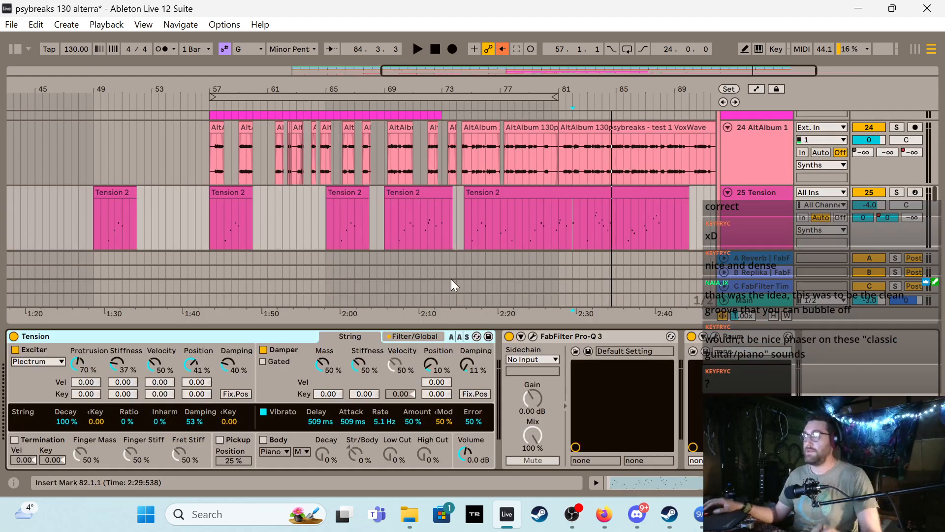
{"action": "left_click", "coordinate": [108, 227]}
{"action": "key", "text": "space"}
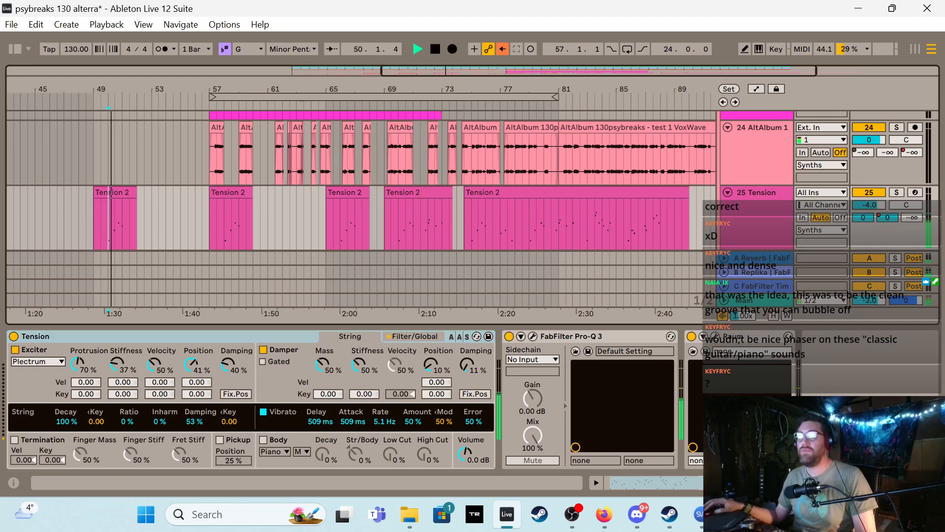
{"action": "key", "text": "space"}
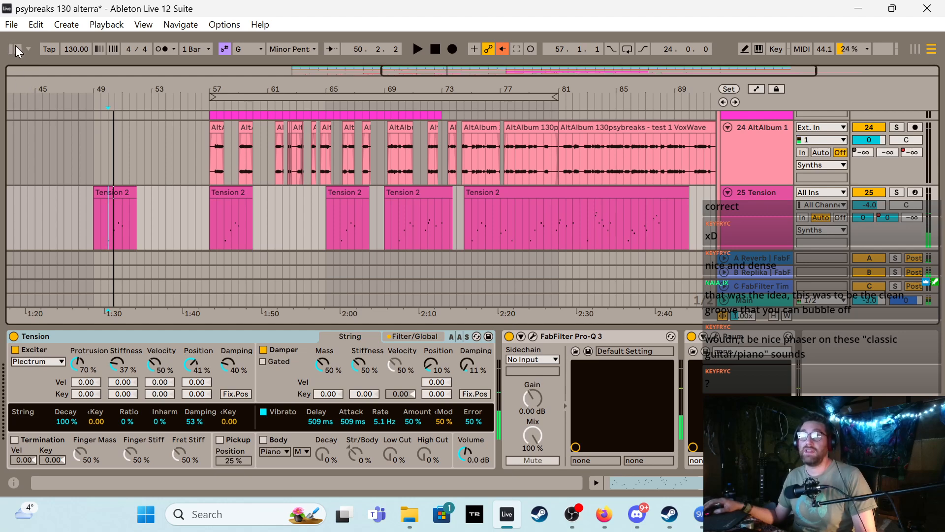
Show the plug-in browser and filter the plug-ins to the Modulation category
{"action": "left_click", "coordinate": [16, 48]}
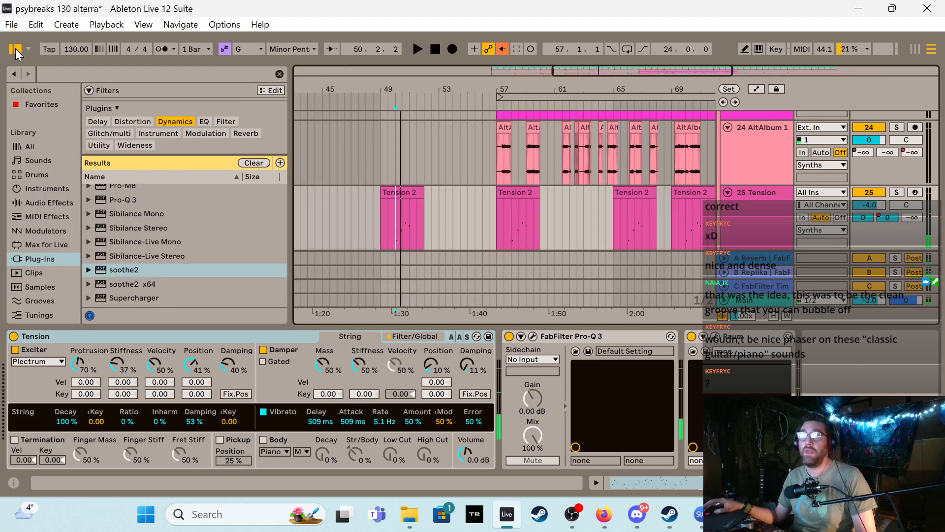
{"action": "left_click", "coordinate": [183, 120]}
{"action": "scroll", "coordinate": [142, 238], "scroll_direction": "down", "scroll_amount": 10}
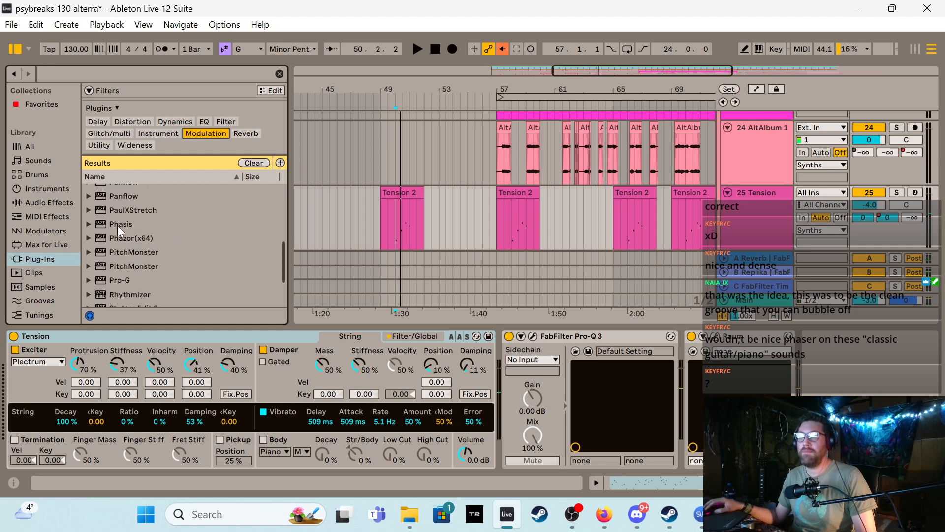
Try the Phasis phaser on the Tension track, placed before Raum, and remove it
{"action": "double_click", "coordinate": [119, 225]}
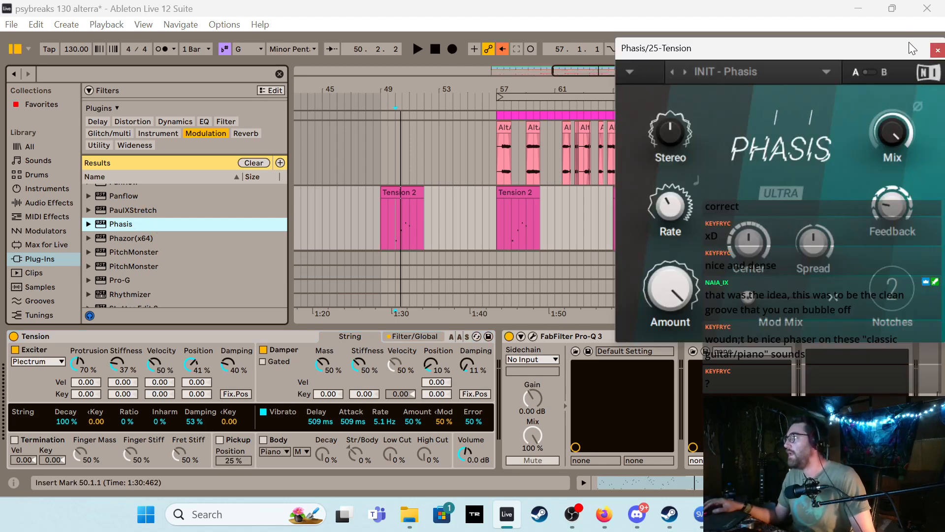
{"action": "left_click_drag", "start_coordinate": [900, 51], "coordinate": [548, 49]}
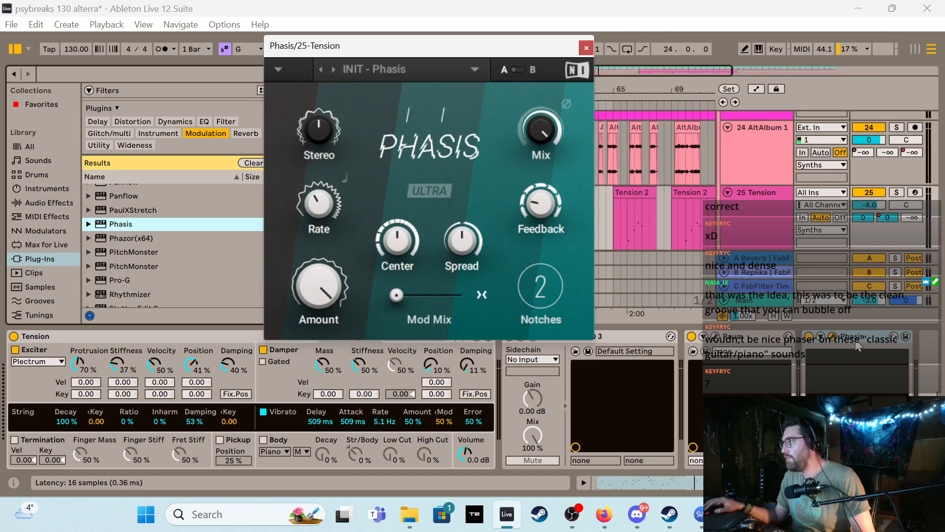
{"action": "left_click_drag", "start_coordinate": [680, 363], "coordinate": [680, 364]}
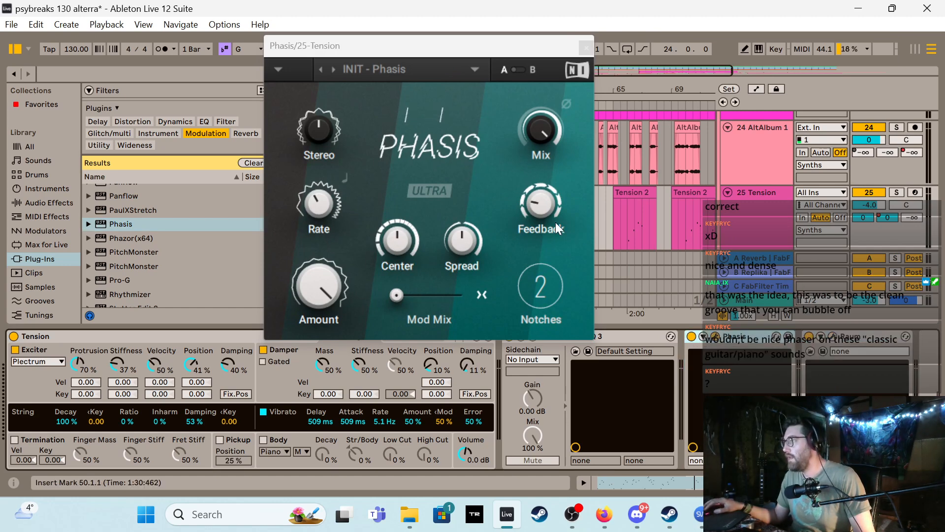
{"action": "left_click", "coordinate": [585, 48]}
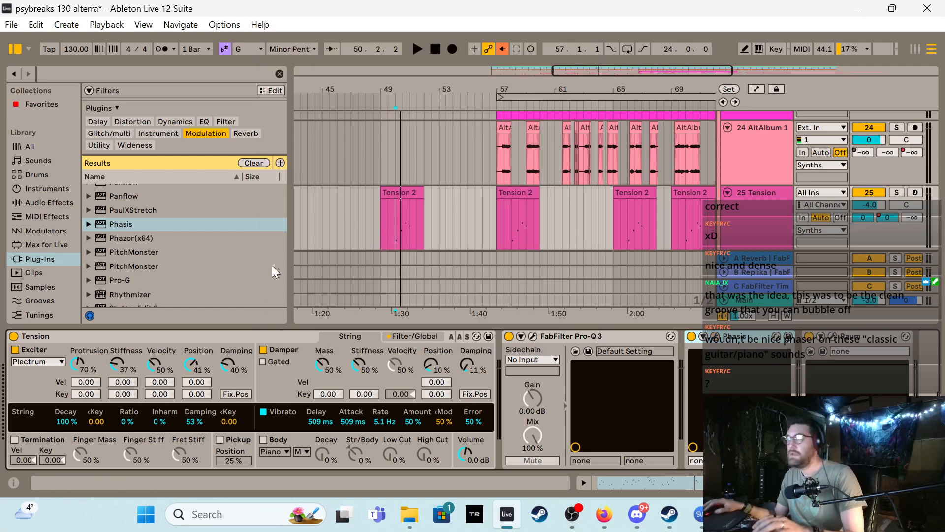
{"action": "key", "text": "Delete"}
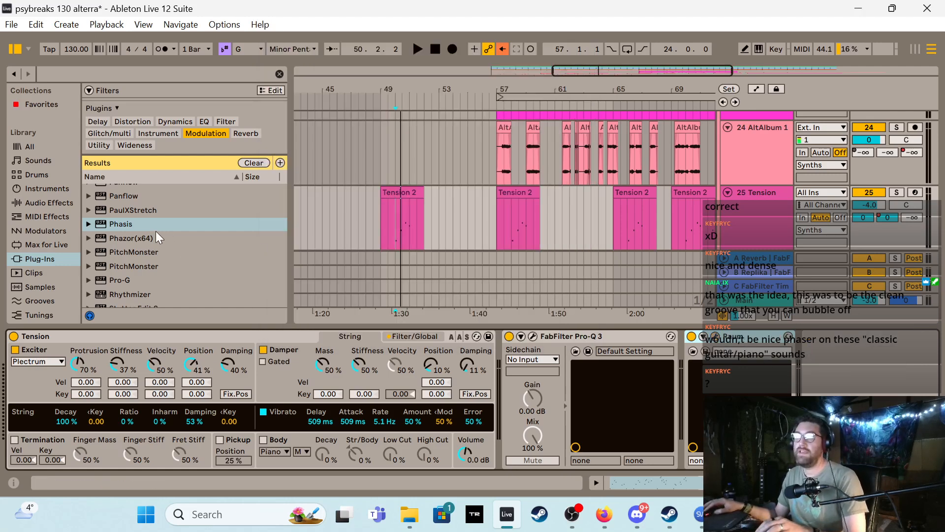
Insert Phazor(x64) on the Tension track between Pro-Q 3 and Raum, and raise its frequency, feedback and LFO depth during playback
{"action": "mouse_move", "coordinate": [146, 235]}
{"action": "left_mouse_down"}
{"action": "mouse_move", "coordinate": [502, 376]}
{"action": "mouse_move", "coordinate": [680, 395]}
{"action": "left_mouse_up"}
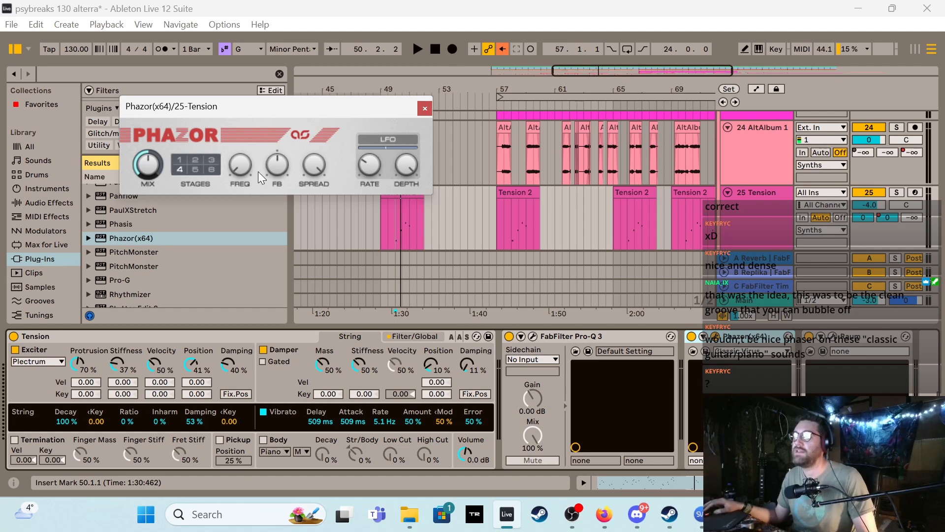
{"action": "left_click_drag", "start_coordinate": [240, 166], "coordinate": [243, 143]}
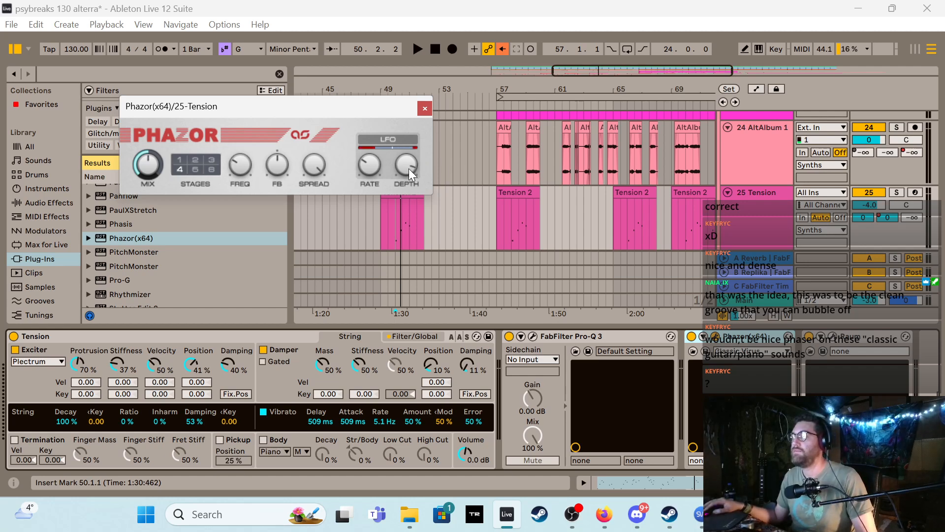
{"action": "key", "text": "space"}
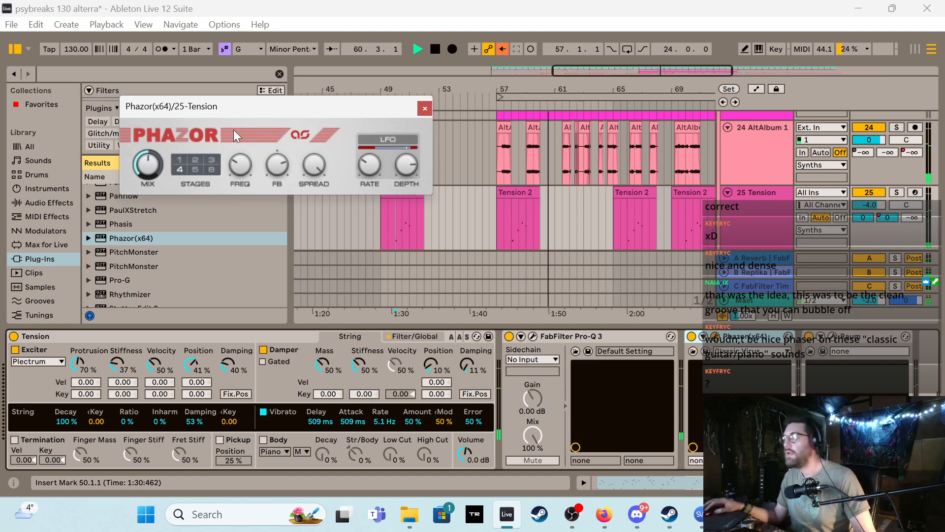
Play the Tension part from 70.1.1, testing a higher Phazor frequency and raising the LFO rate
{"action": "left_click", "coordinate": [585, 325]}
{"action": "scroll", "coordinate": [598, 276], "scroll_direction": "up", "scroll_amount": 2}
{"action": "scroll", "coordinate": [568, 262], "scroll_direction": "down", "scroll_amount": 3}
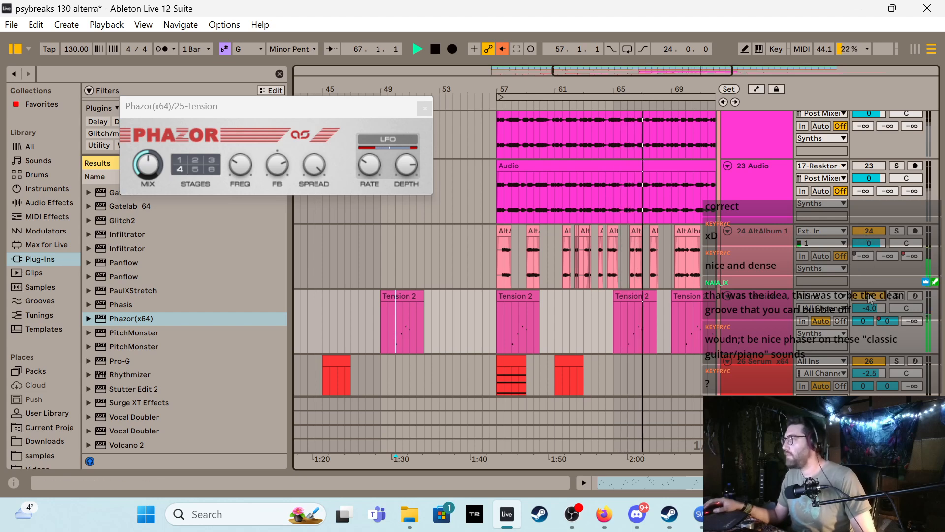
{"action": "left_click", "coordinate": [686, 320]}
{"action": "key", "text": "space"}
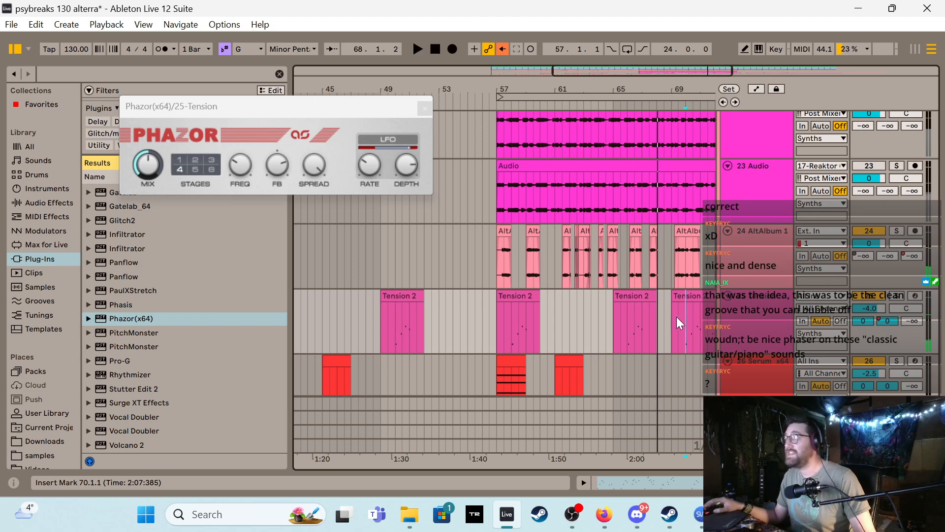
{"action": "left_click", "coordinate": [241, 161]}
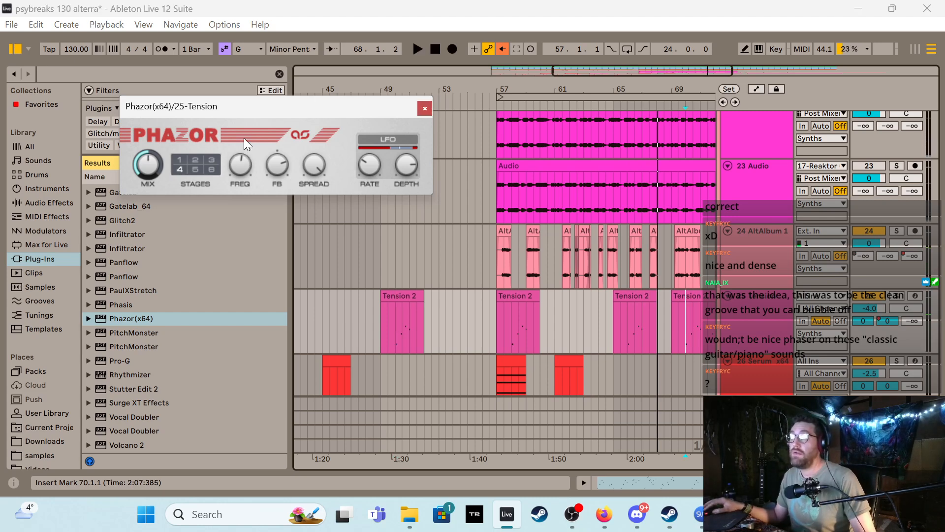
{"action": "key", "text": "space"}
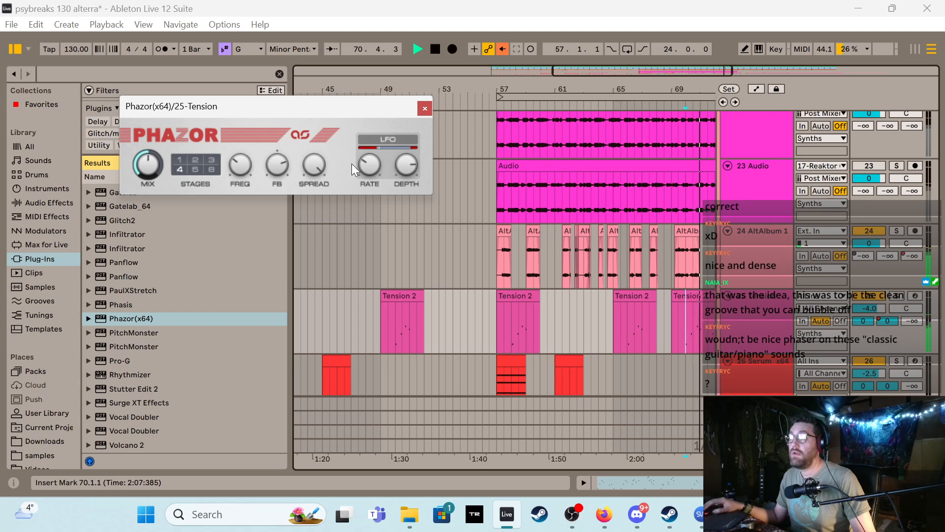
{"action": "key", "text": "space"}
{"action": "key", "text": "space"}
{"action": "key", "text": "space"}
{"action": "key", "text": "space"}
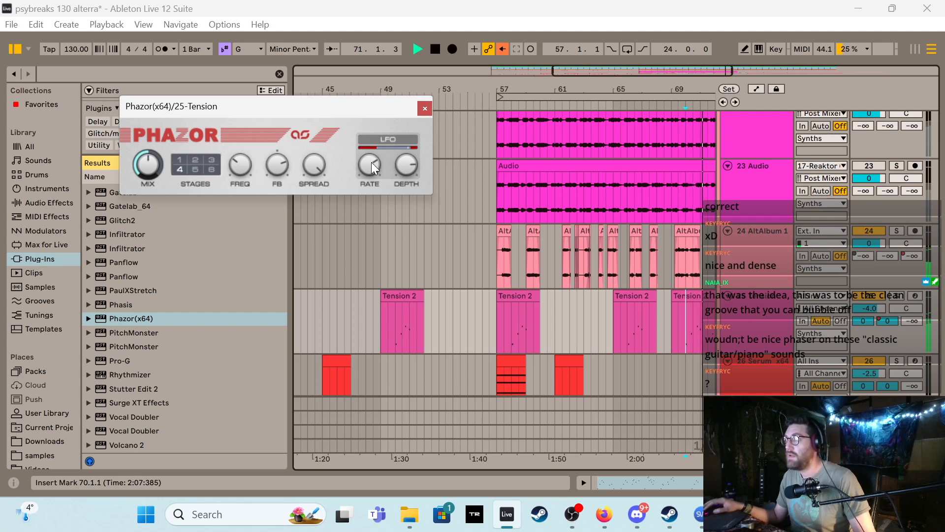
{"action": "left_click_drag", "start_coordinate": [370, 183], "coordinate": [362, 164]}
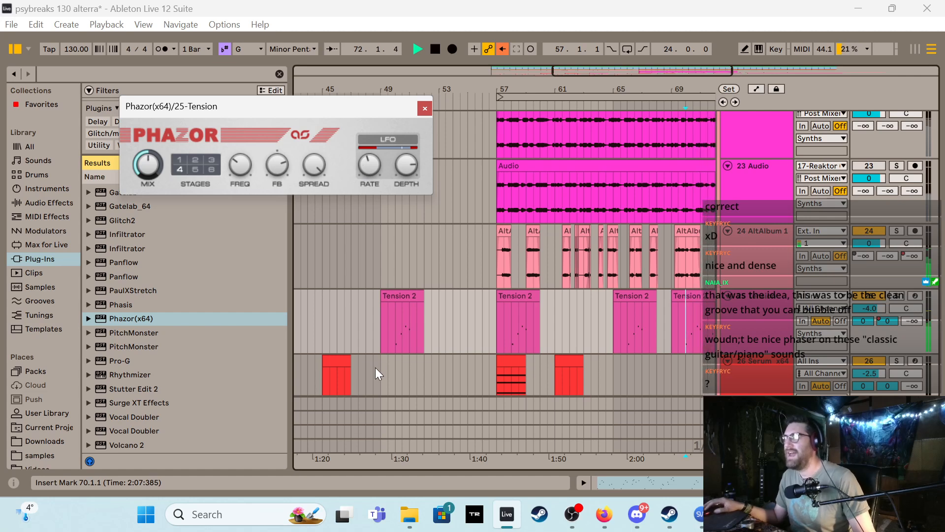
Check the phased Tension part from 50.1.1, close the Phazor window, and deactivate the Tension and vocal tracks
{"action": "left_click", "coordinate": [394, 329]}
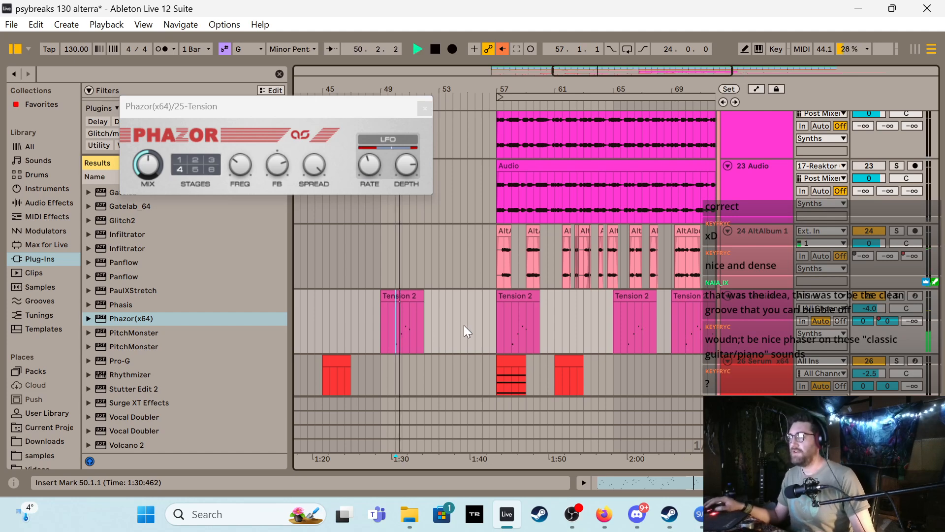
{"action": "left_click", "coordinate": [424, 109]}
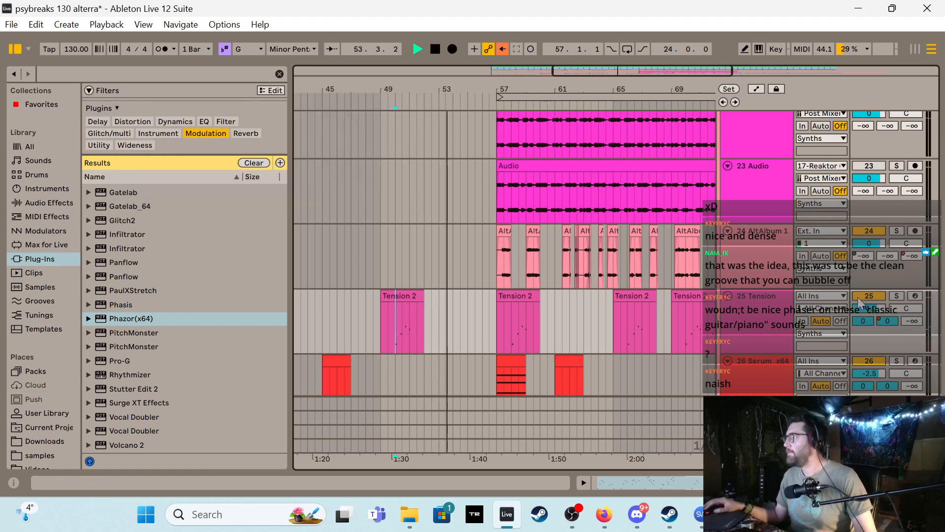
{"action": "key", "text": "space"}
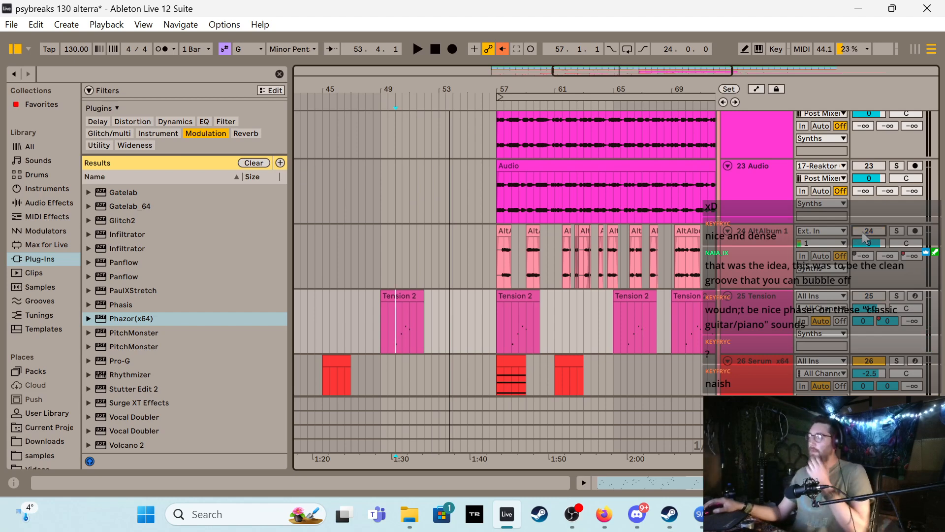
Hide the browser, activate track 23 and place the insert marker at 57.1.1 on its audio clip
{"action": "left_click", "coordinate": [448, 234]}
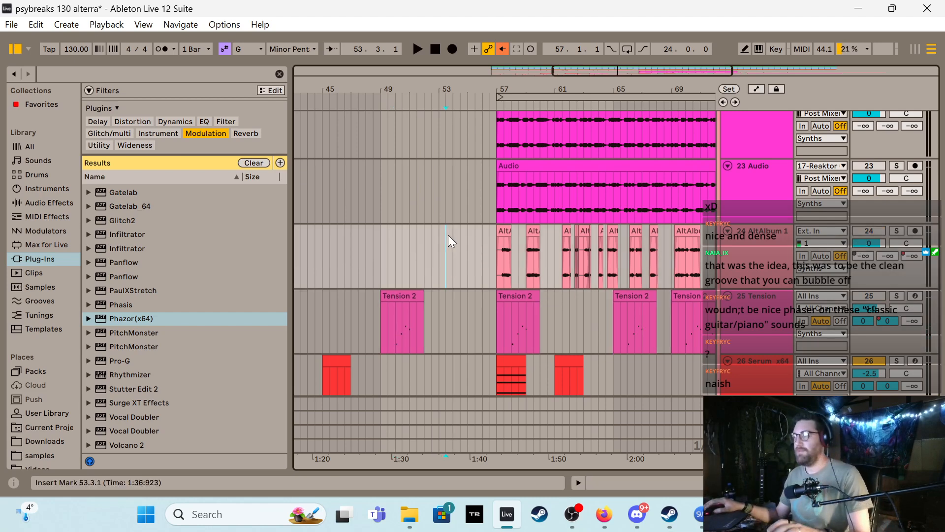
{"action": "key", "text": "minus"}
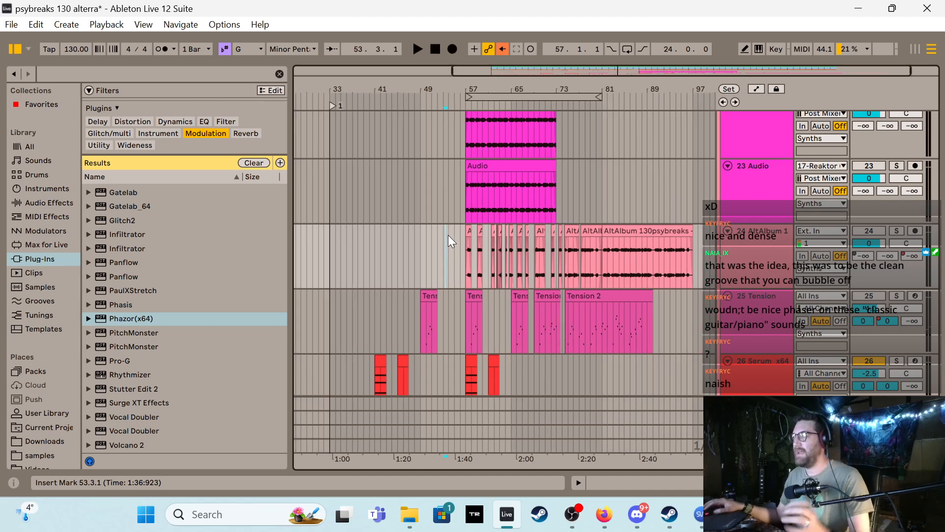
{"action": "left_click", "coordinate": [12, 50]}
{"action": "left_click", "coordinate": [181, 274]}
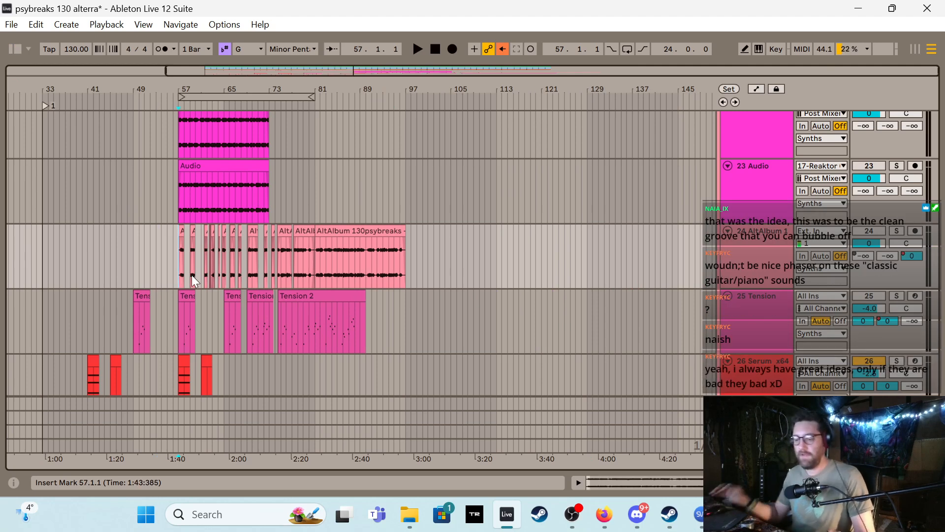
{"action": "key", "text": "plus"}
{"action": "key", "text": "plus"}
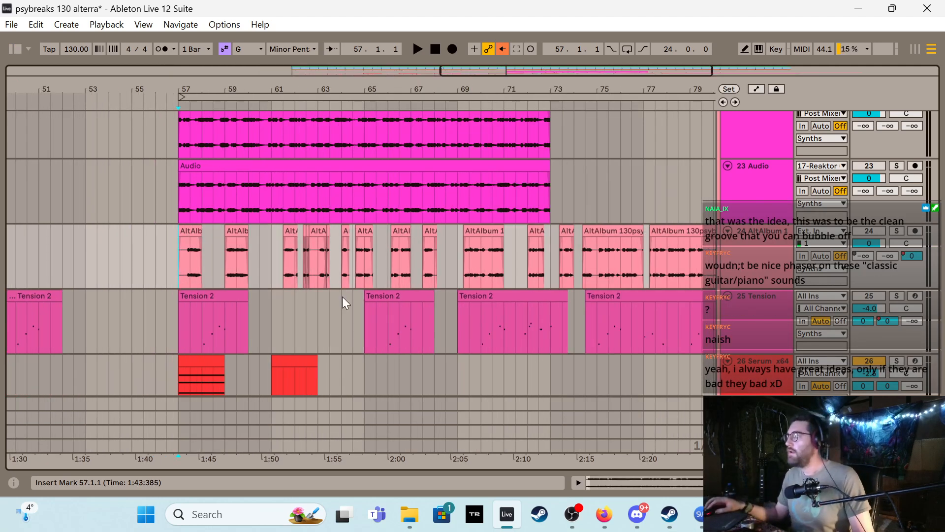
{"action": "scroll", "coordinate": [342, 298], "scroll_direction": "up", "scroll_amount": 3}
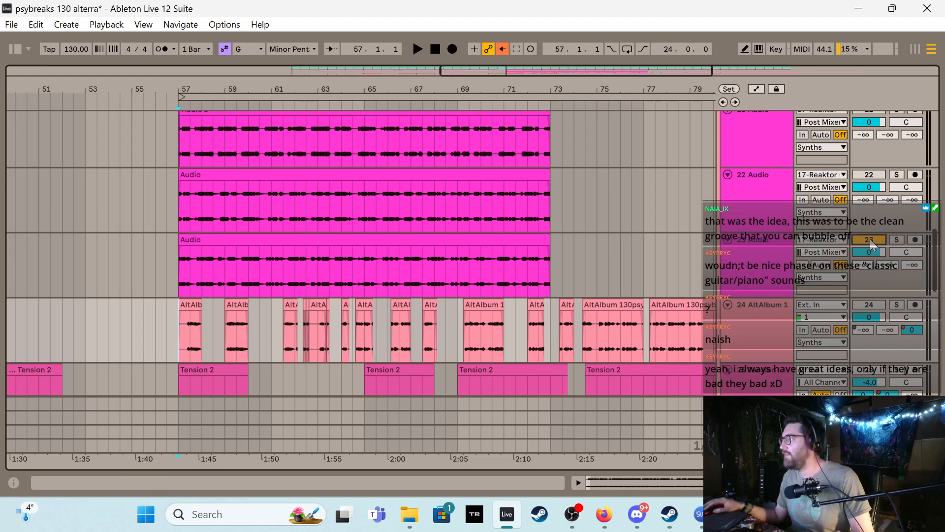
{"action": "left_click", "coordinate": [177, 265]}
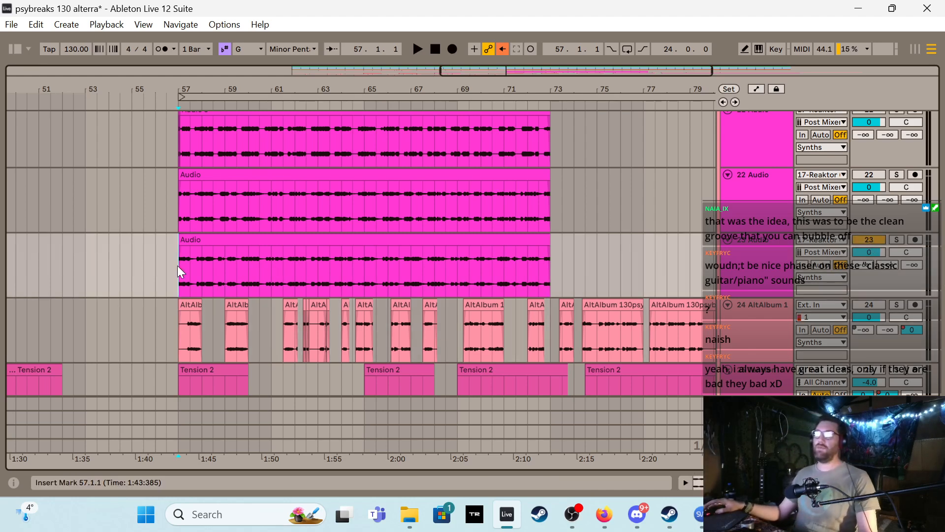
Examine the Reaktor 6 track's device chain and the notes of its one-bar MIDI clip at bar 57
{"action": "scroll", "coordinate": [179, 266], "scroll_direction": "up", "scroll_amount": 12}
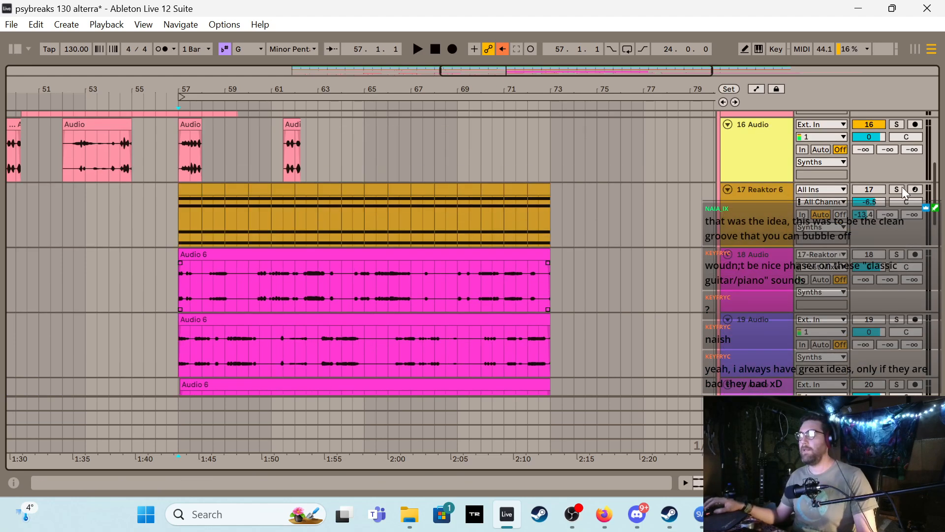
{"action": "double_click", "coordinate": [761, 229]}
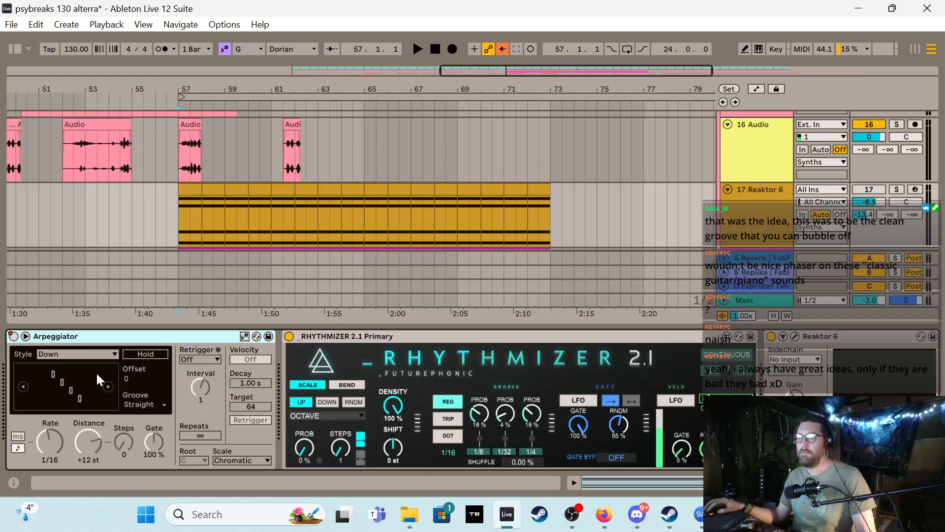
{"action": "double_click", "coordinate": [194, 187]}
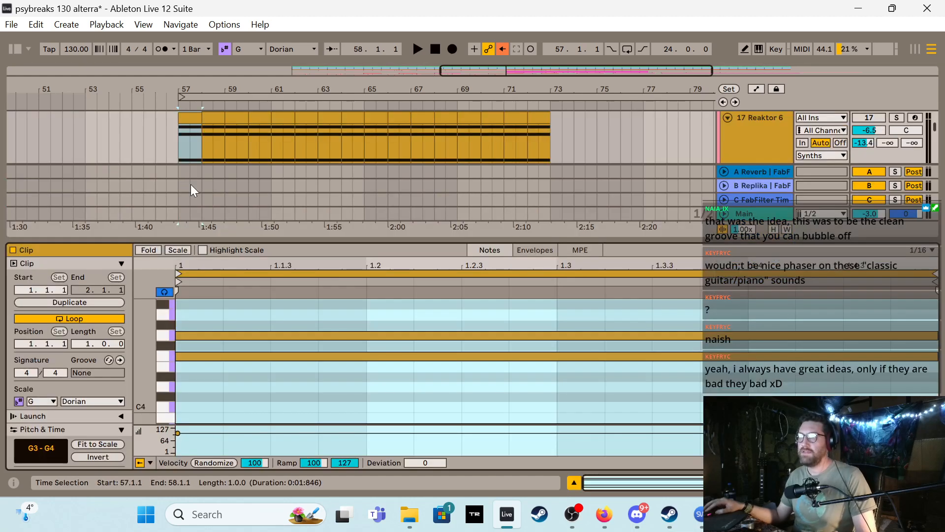
{"action": "double_click", "coordinate": [506, 239]}
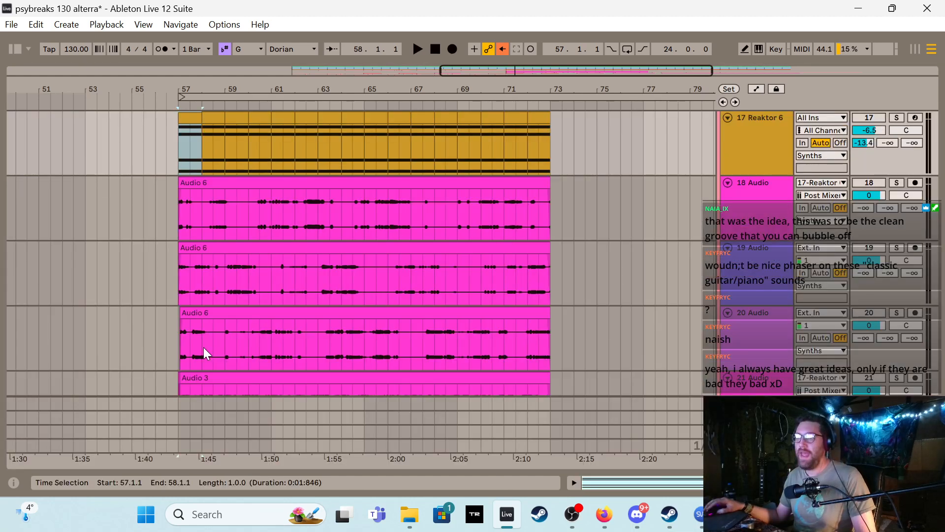
Inspect the Arpeggiator's Device On automation on the Reaktor 6 track, re-enable overridden automation, and hide the automation and device views
{"action": "double_click", "coordinate": [783, 141]}
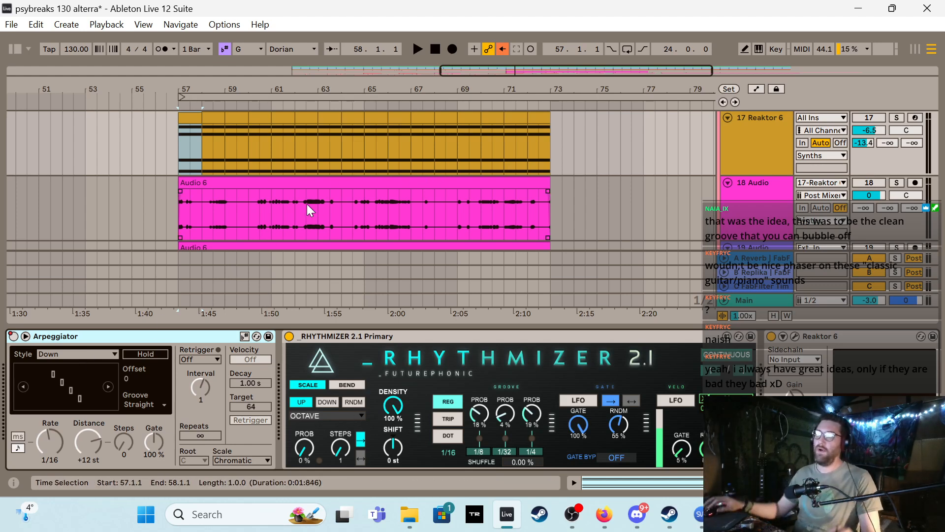
{"action": "key", "text": "a"}
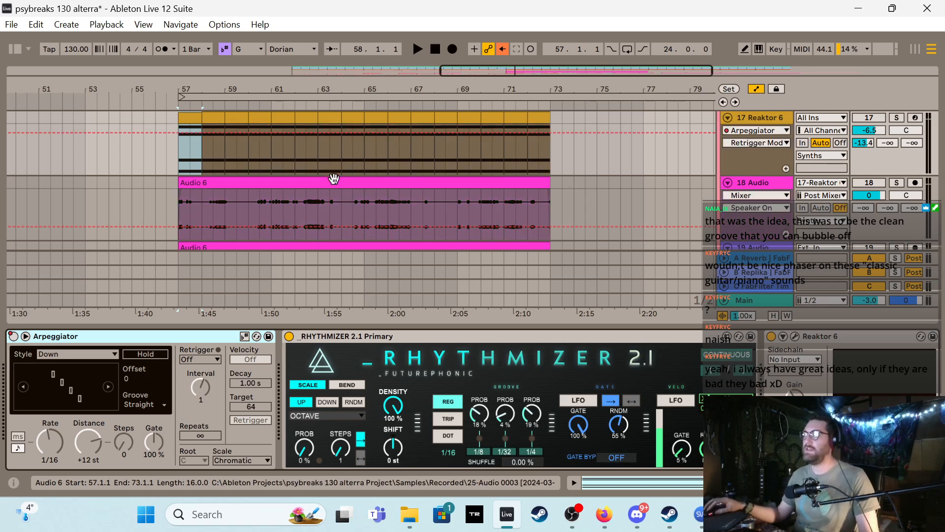
{"action": "left_click", "coordinate": [13, 337]}
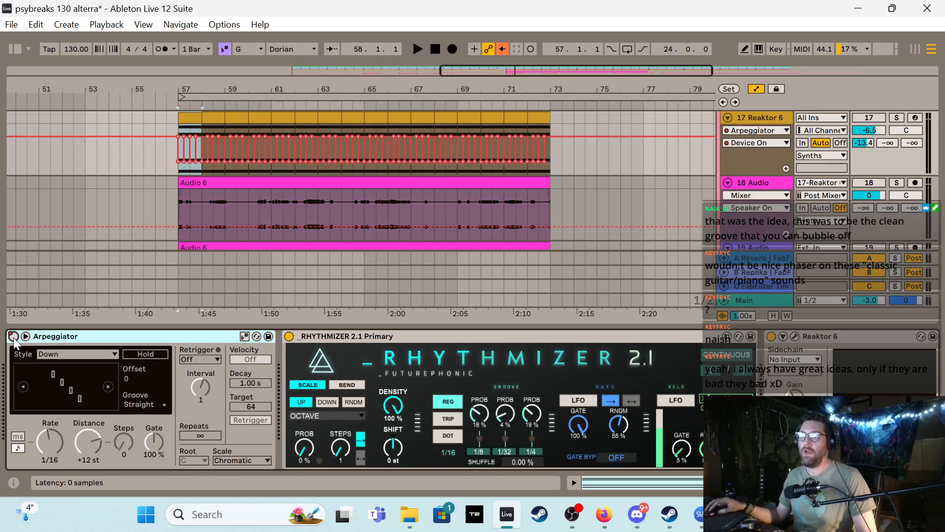
{"action": "left_click", "coordinate": [503, 50]}
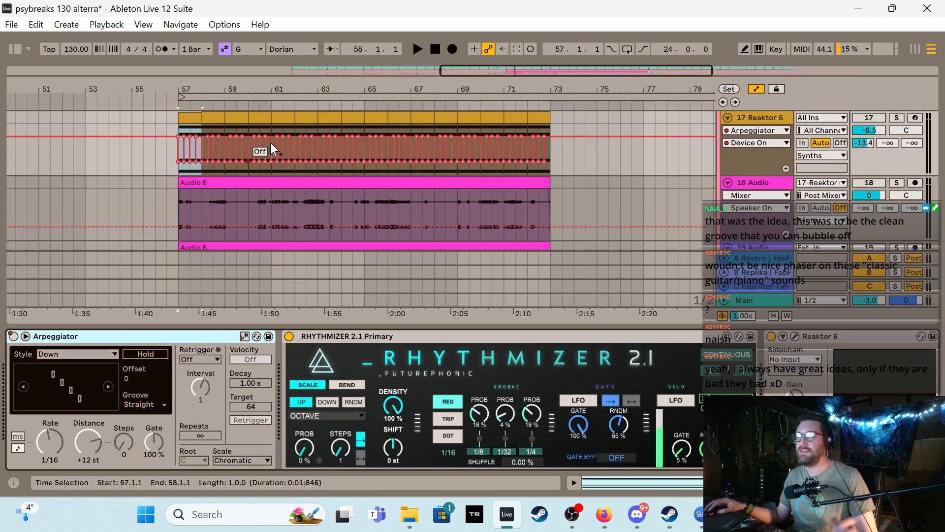
{"action": "key", "text": "a"}
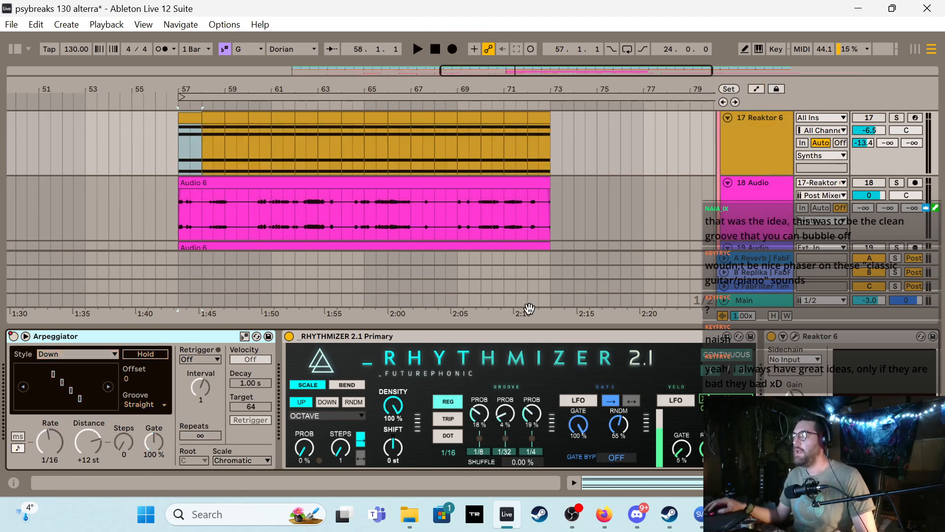
{"action": "left_click_drag", "start_coordinate": [530, 325], "coordinate": [527, 419]}
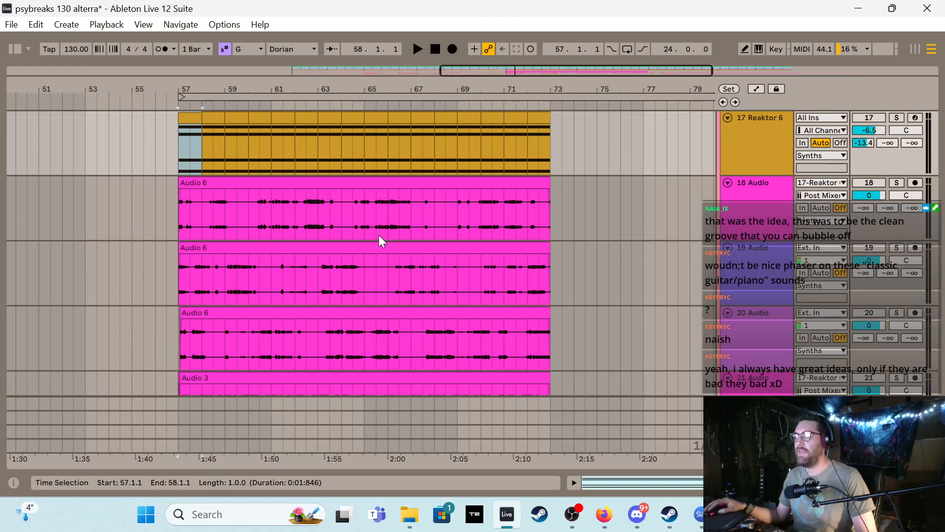
Play the audio clip on track 23 from 57.1.1, trim its start to 57.3.1, and replay it
{"action": "scroll", "coordinate": [359, 237], "scroll_direction": "down", "scroll_amount": 10}
{"action": "left_click", "coordinate": [234, 293]}
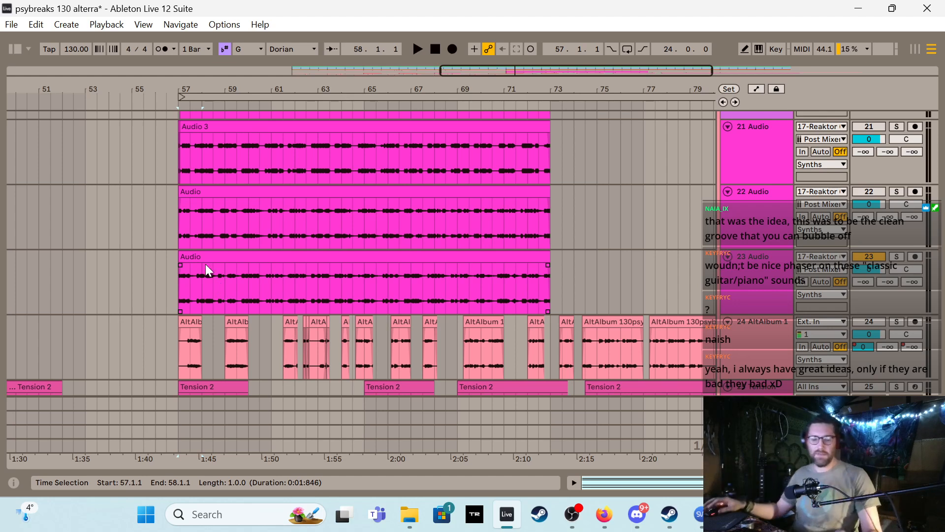
{"action": "left_click", "coordinate": [176, 286]}
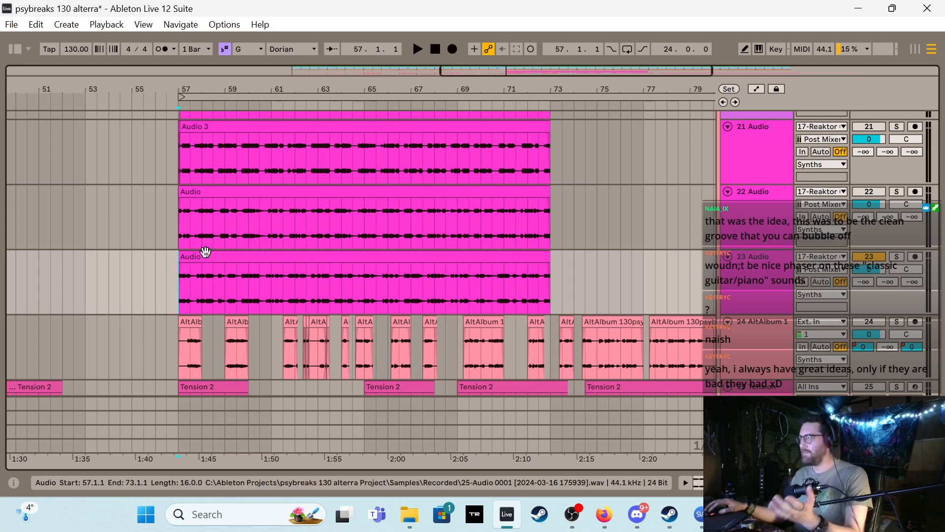
{"action": "key", "text": "space"}
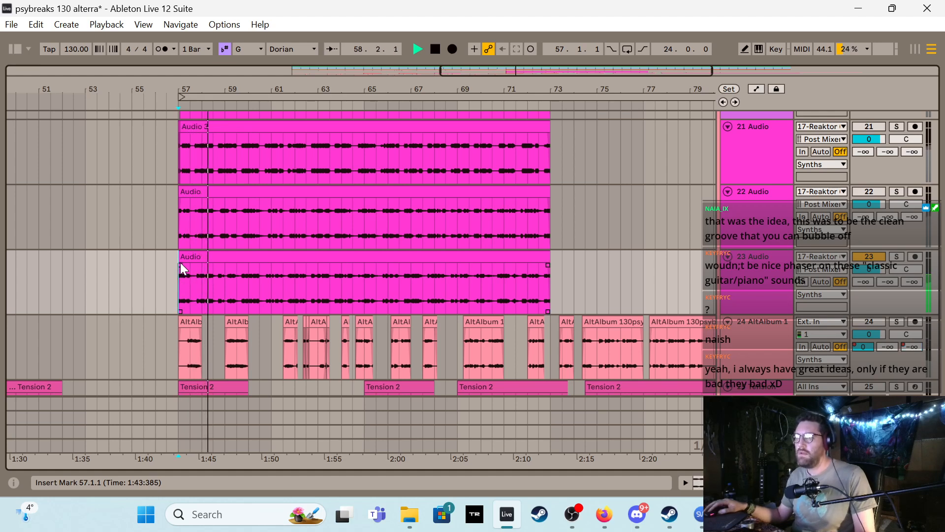
{"action": "mouse_move", "coordinate": [180, 262]}
{"action": "left_mouse_down"}
{"action": "mouse_move", "coordinate": [201, 261]}
{"action": "mouse_move", "coordinate": [188, 261]}
{"action": "left_mouse_up"}
{"action": "key", "text": "space"}
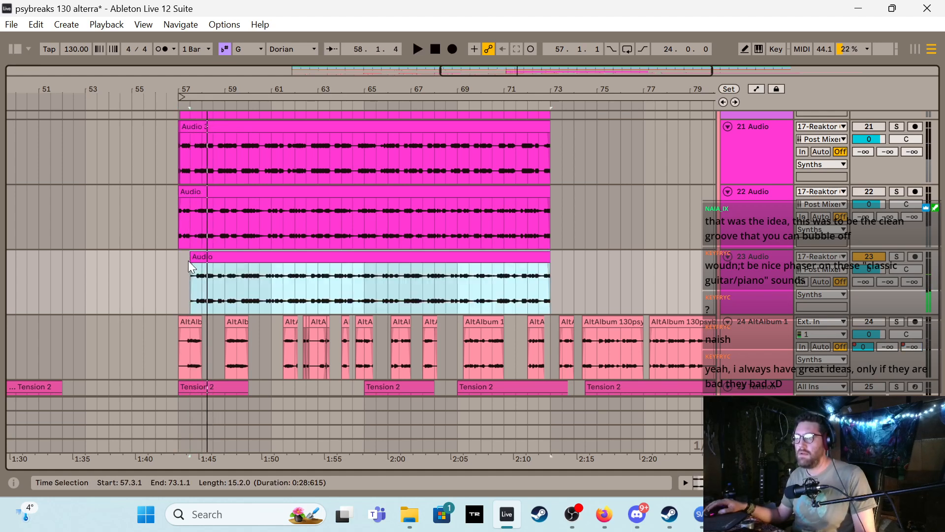
{"action": "key", "text": "space"}
{"action": "key", "text": "space"}
{"action": "key", "text": "space"}
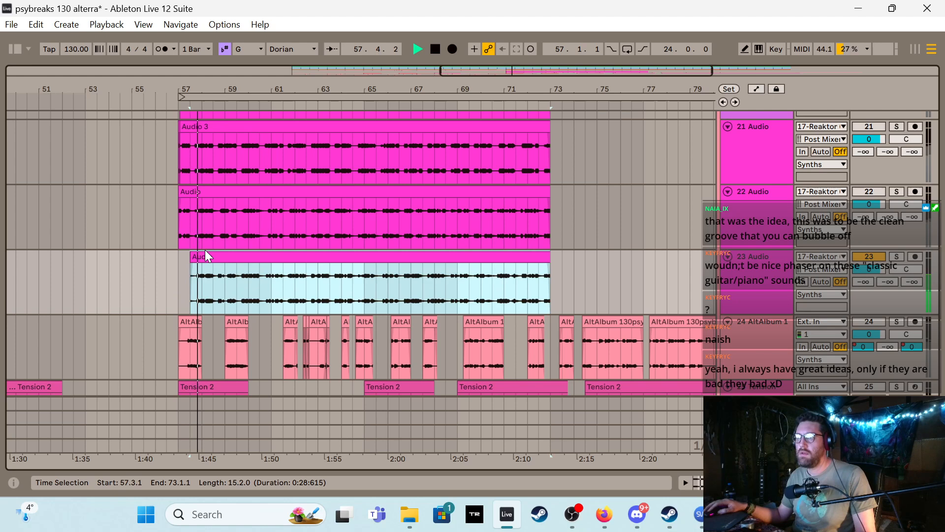
Split track 23's audio clip at 58.3.1 and trim the second part's start to 60.3.1
{"action": "left_click", "coordinate": [201, 285]}
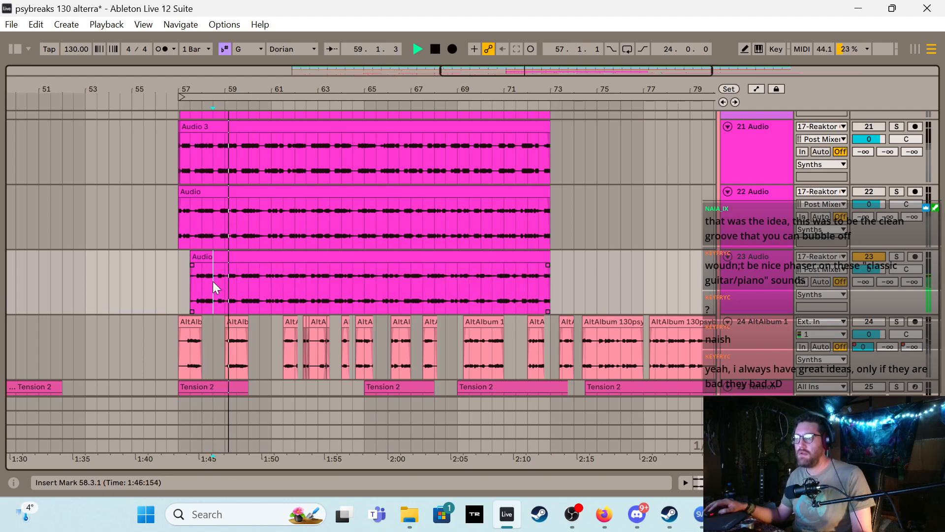
{"action": "left_click", "coordinate": [213, 281]}
{"action": "key", "text": "ctrl+e"}
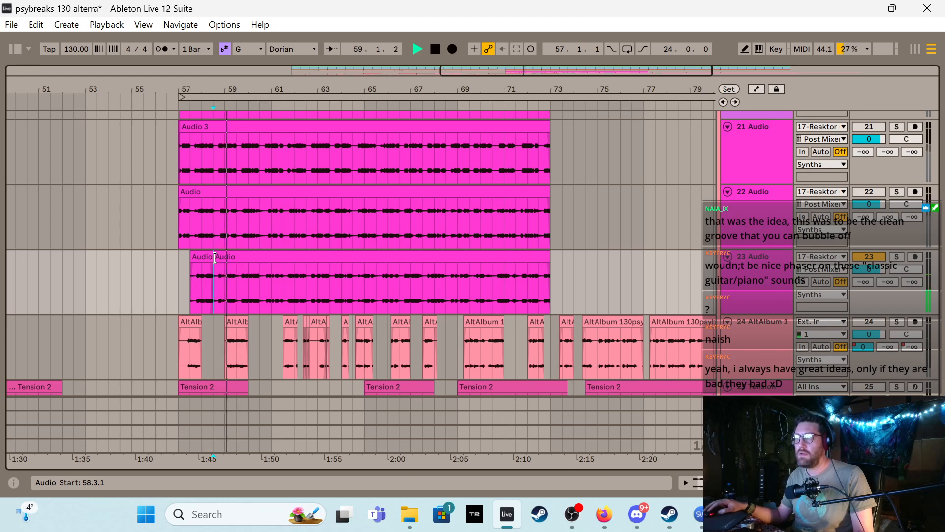
{"action": "left_click_drag", "start_coordinate": [214, 257], "coordinate": [255, 270]}
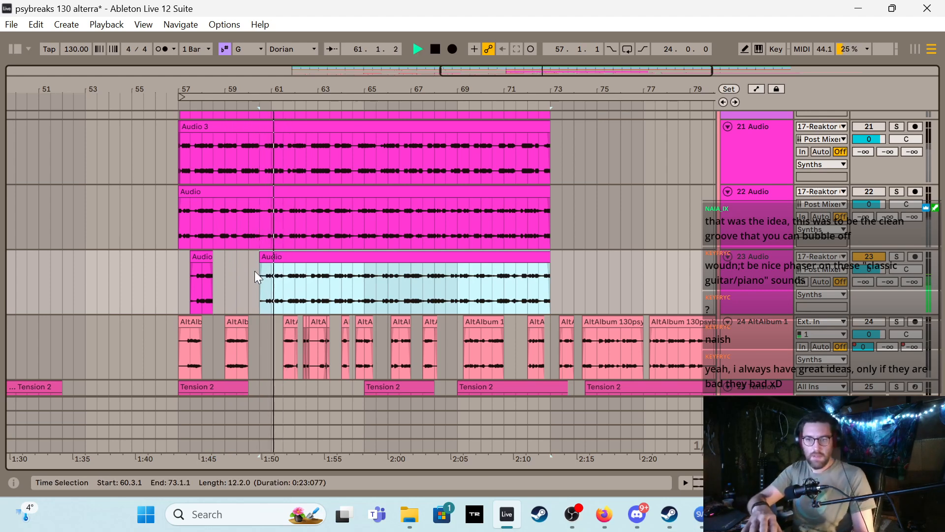
Play the chopped clips on track 23 and trim the second part's start to 60.4.1
{"action": "key", "text": "plus"}
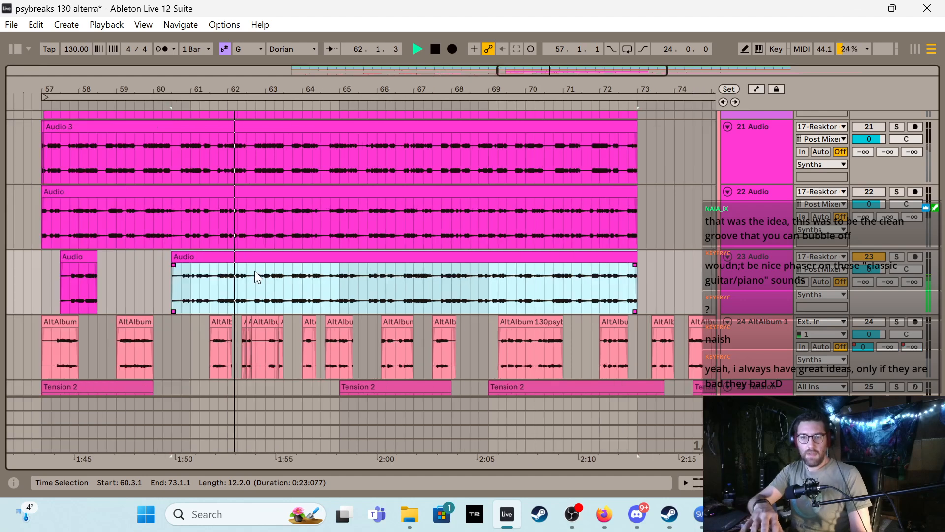
{"action": "key", "text": "space"}
{"action": "key", "text": "space"}
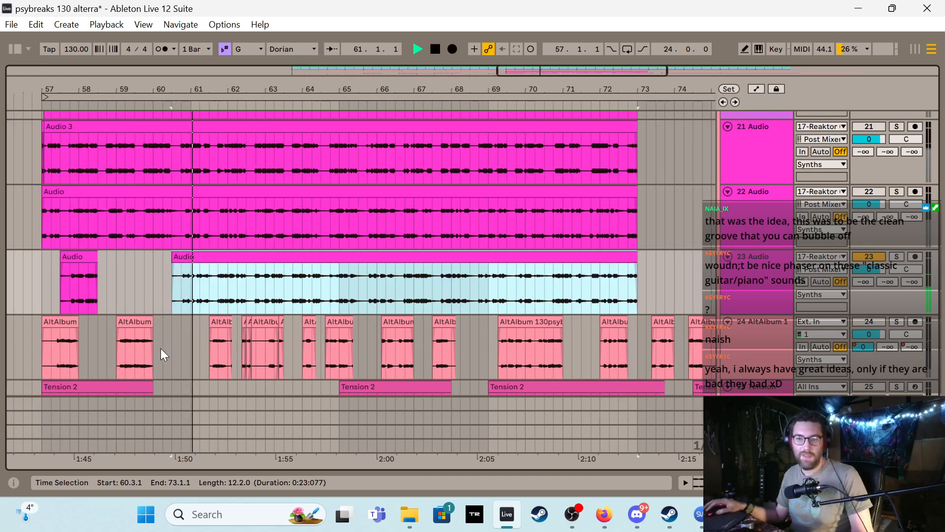
{"action": "key", "text": "space"}
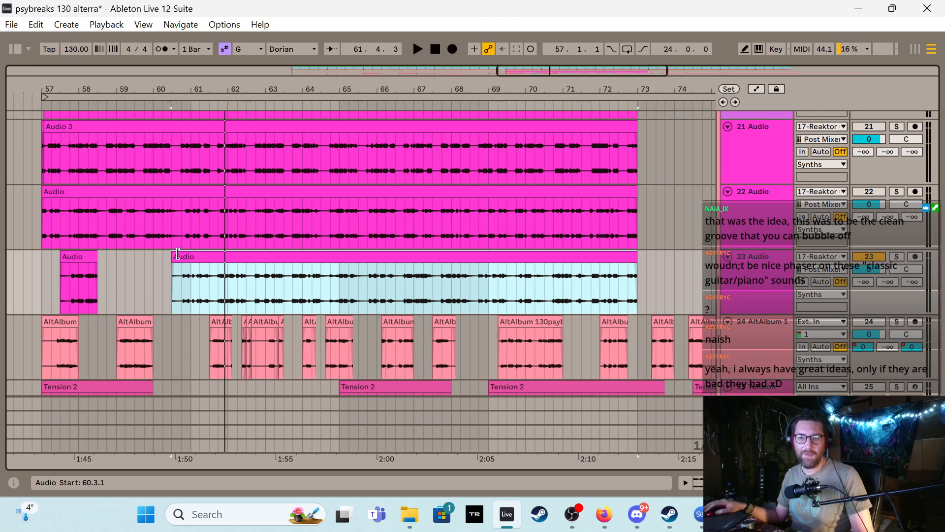
{"action": "left_click_drag", "start_coordinate": [178, 254], "coordinate": [183, 259]}
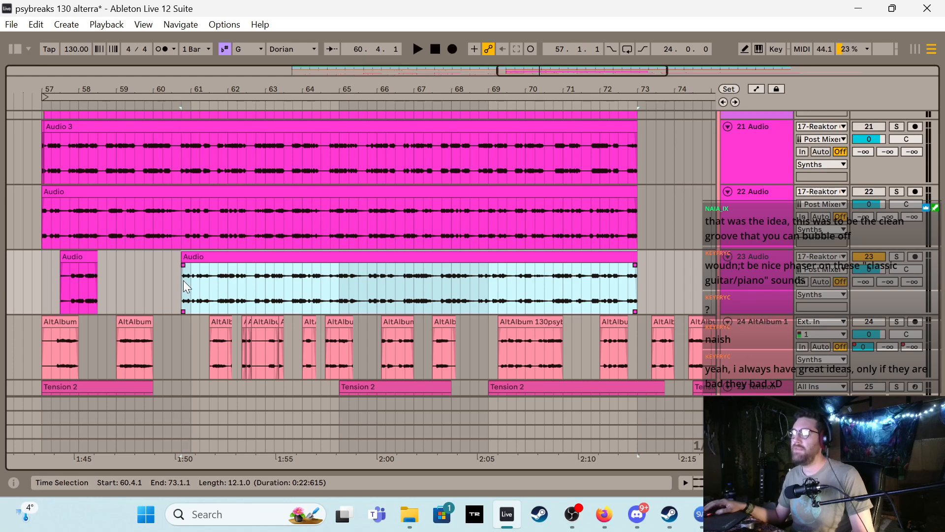
{"action": "key", "text": "space"}
Split the second clip on track 23 at 61.1.1 and trim the remainder's start to 61.3.1
{"action": "left_click", "coordinate": [187, 282]}
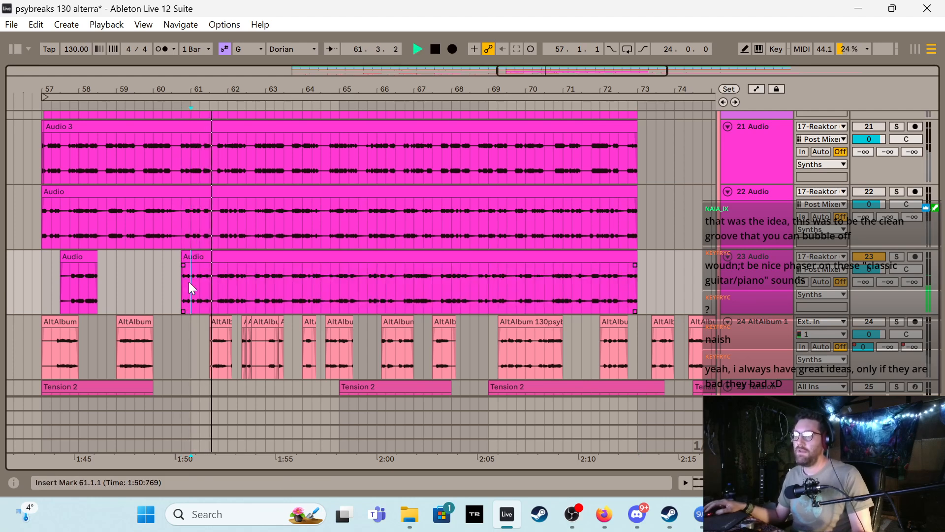
{"action": "left_click_drag", "start_coordinate": [191, 252], "coordinate": [210, 259]}
{"action": "key", "text": "space"}
Split track 23's last clip at 61.4.1, trim the remainder's start to 63.2.1, and listen to the gap
{"action": "left_click", "coordinate": [218, 294]}
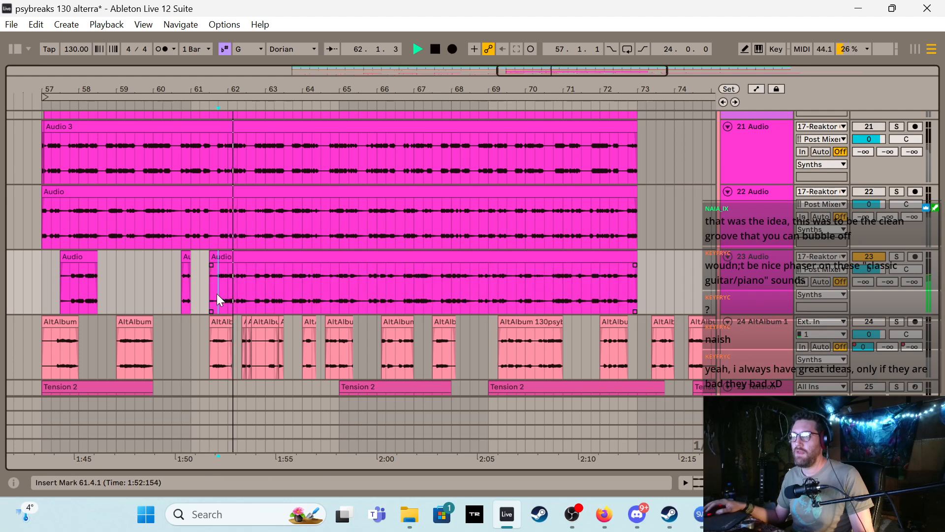
{"action": "key", "text": "ctrl+e"}
{"action": "left_click_drag", "start_coordinate": [219, 261], "coordinate": [274, 273]}
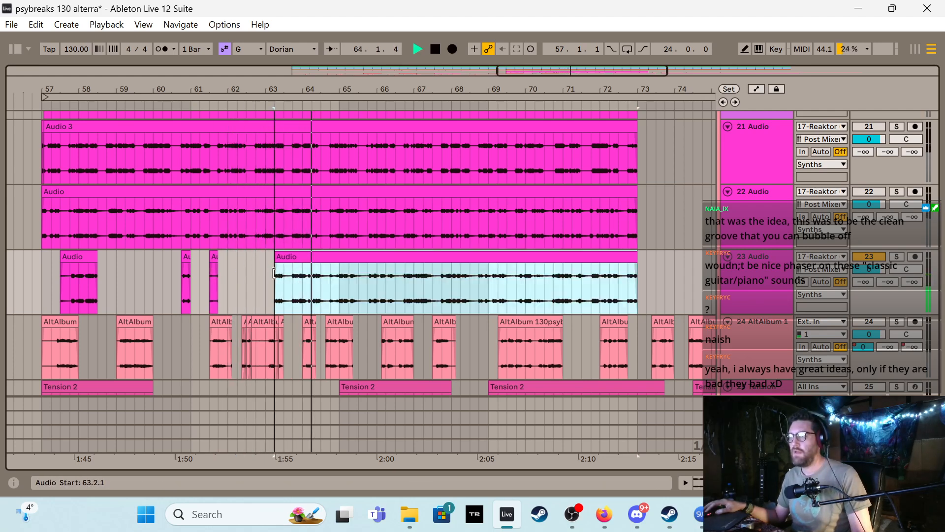
{"action": "key", "text": "space"}
{"action": "key", "text": "space"}
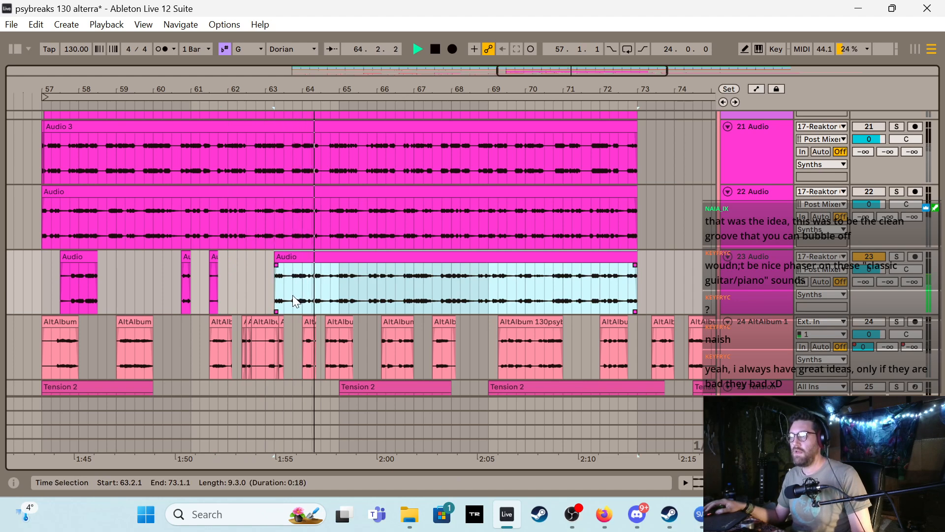
Split track 23's last clip at 63.4.1, keep a one-beat slice from 64.4.1, and start the remainder at 68.1.1
{"action": "left_click", "coordinate": [295, 284]}
{"action": "key", "text": "ctrl+e"}
{"action": "left_click_drag", "start_coordinate": [292, 266], "coordinate": [453, 292]}
{"action": "left_click", "coordinate": [343, 281]}
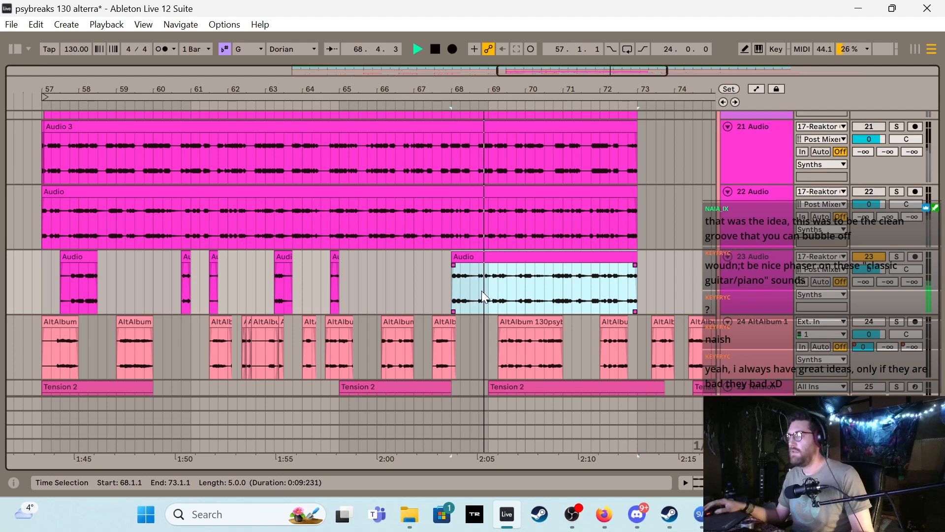
Split track 23's last clip at 68.4.1, keep a one-beat slice from 70.4.1, and start the remainder at 72.1.1
{"action": "left_click", "coordinate": [480, 291]}
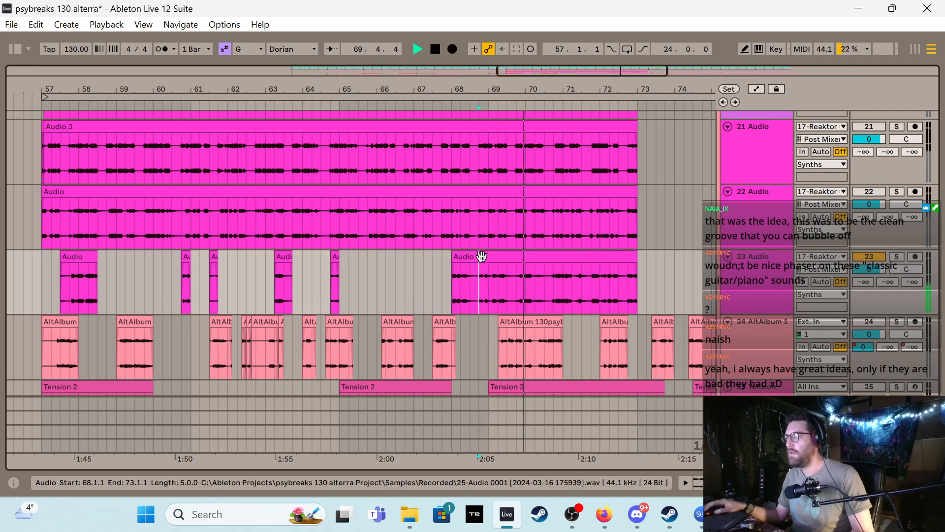
{"action": "left_click_drag", "start_coordinate": [483, 259], "coordinate": [607, 283]}
{"action": "left_click", "coordinate": [565, 273]}
{"action": "key", "text": "ctrl+e"}
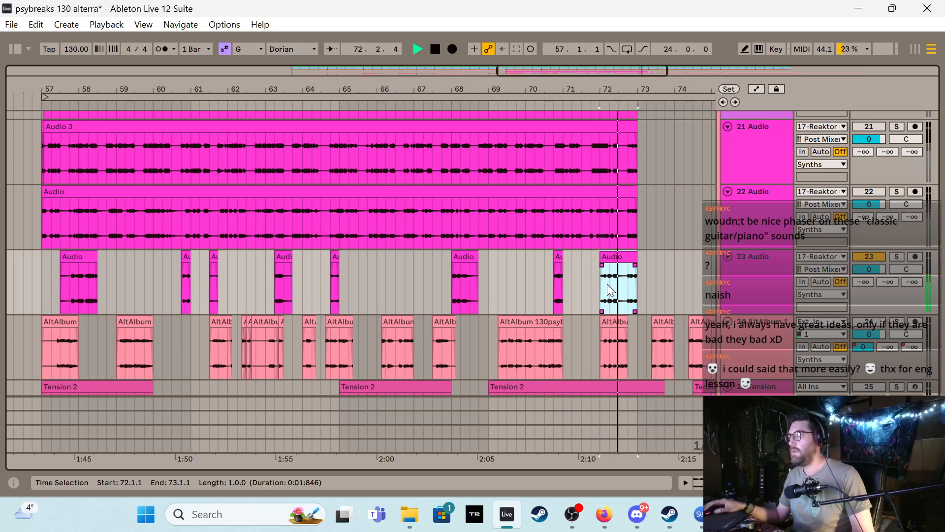
Split the one-bar clip at 72.1.1 after its first beat and trim the final slice's start to 72.4.1
{"action": "left_click", "coordinate": [609, 284]}
{"action": "key", "text": "ctrl+e"}
{"action": "key", "text": "space"}
{"action": "left_click_drag", "start_coordinate": [610, 258], "coordinate": [628, 266]}
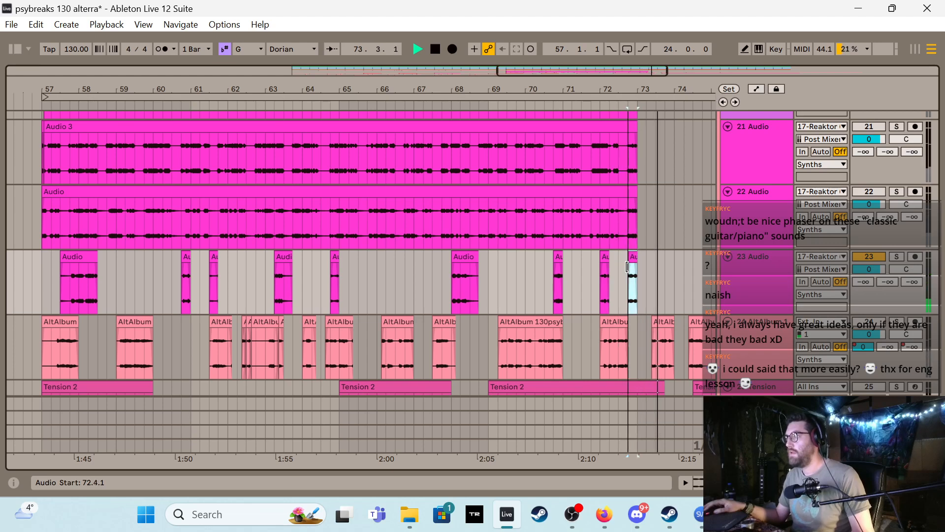
Replay the ending of track 23 and shorten the slice at 72.1.1 so it ends at 72.1.4
{"action": "left_click", "coordinate": [592, 271]}
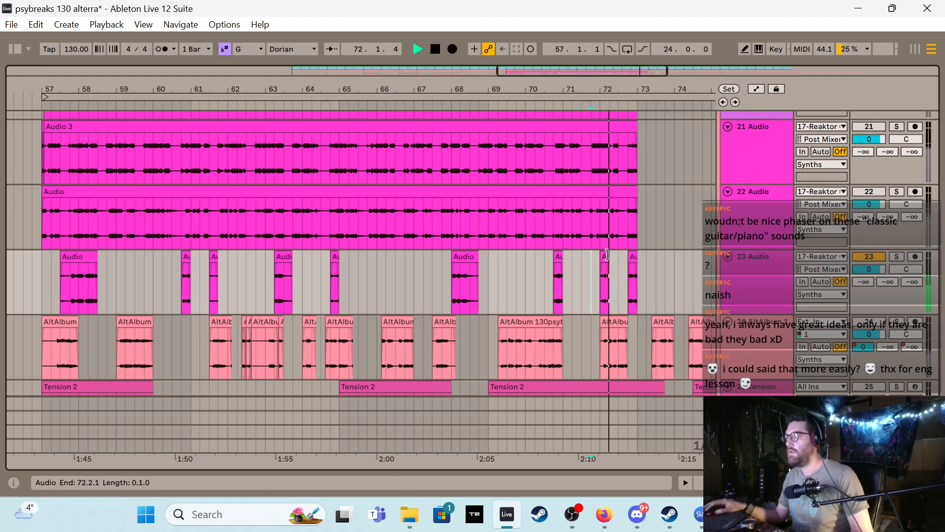
{"action": "left_click", "coordinate": [606, 257]}
{"action": "key", "text": "space"}
{"action": "key", "text": "plus"}
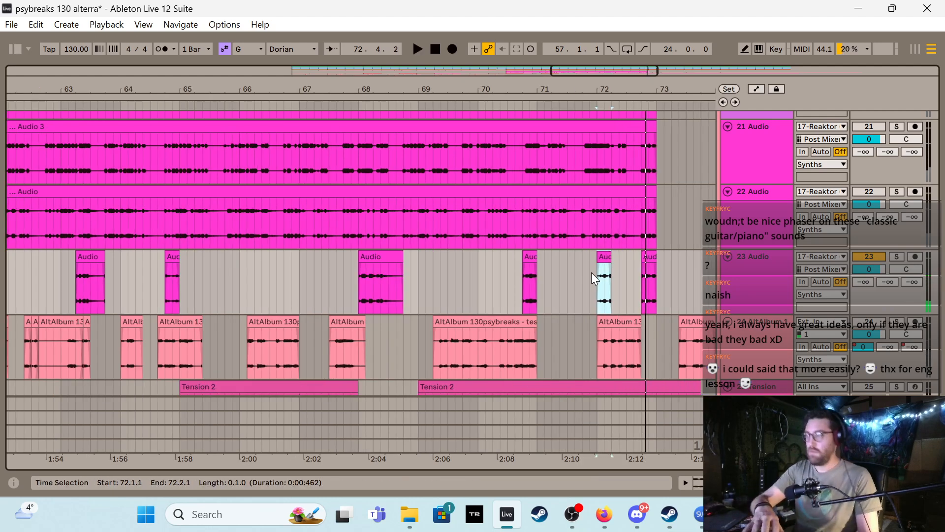
{"action": "key", "text": "plus"}
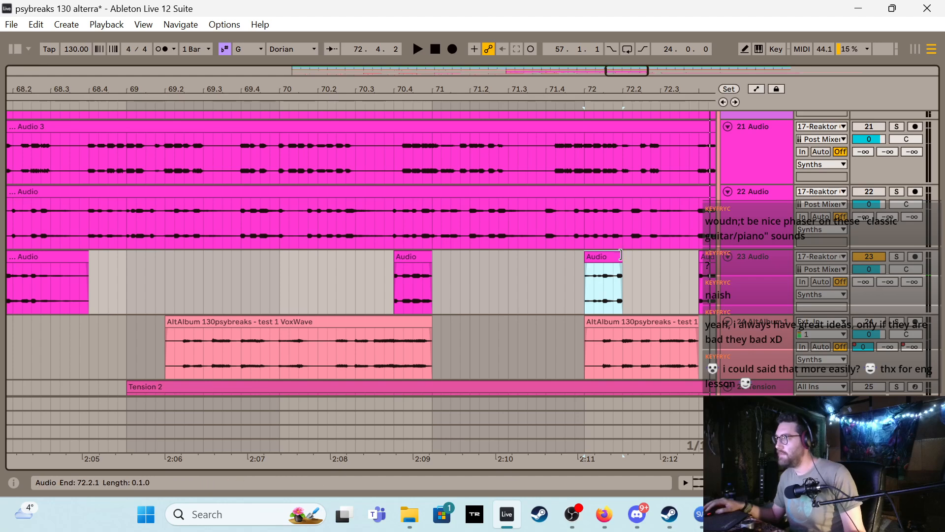
{"action": "left_click_drag", "start_coordinate": [617, 254], "coordinate": [614, 254]}
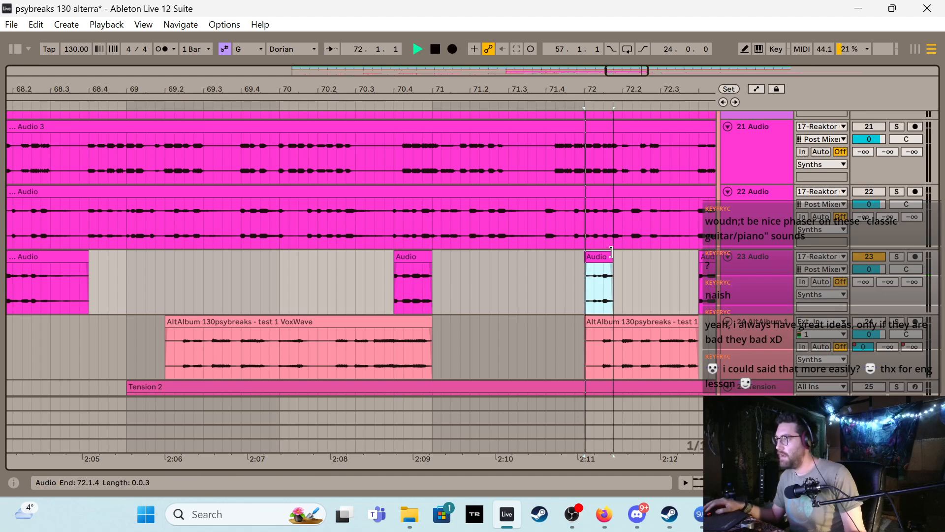
{"action": "left_click", "coordinate": [552, 276]}
{"action": "key", "text": "space"}
Check the shortened slice on track 23 in playback, and activate track 22 in place of track 23
{"action": "key", "text": "minus"}
{"action": "key", "text": "minus"}
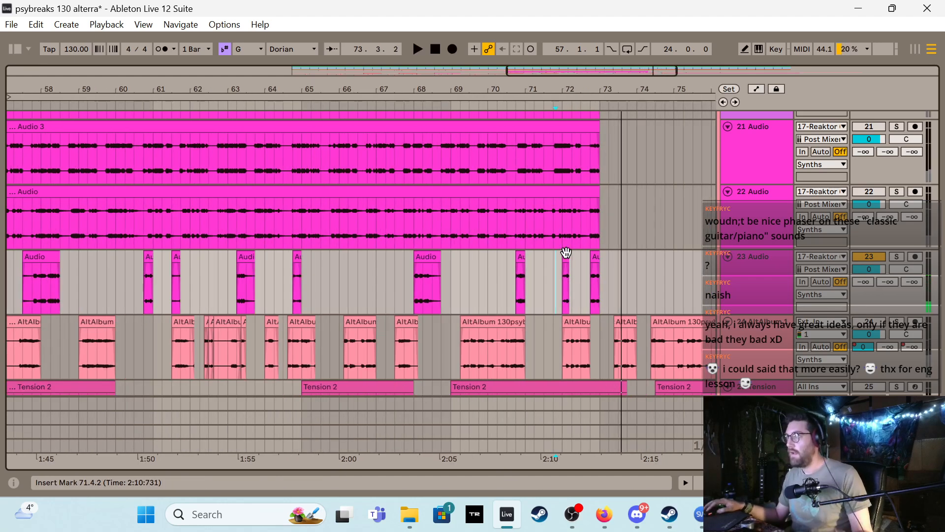
{"action": "key", "text": "space"}
{"action": "key", "text": "minus"}
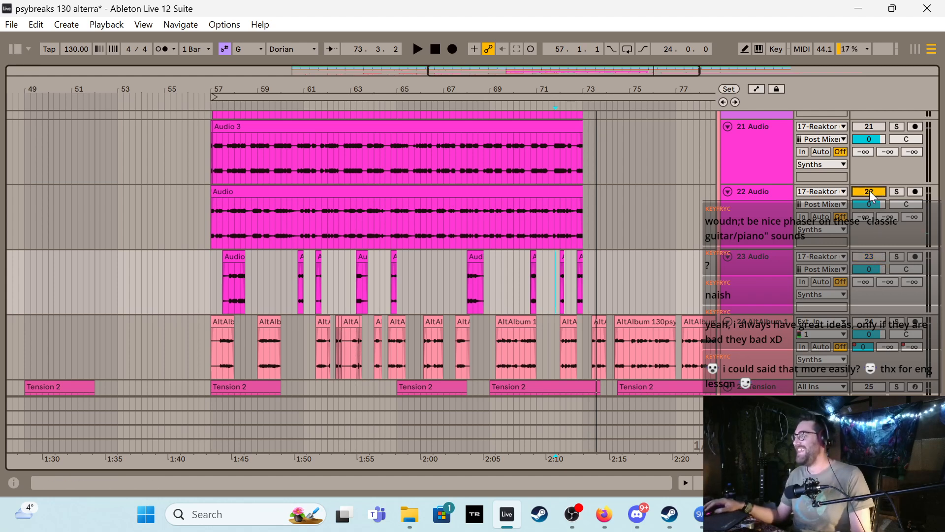
Play the audio clip on track 22 from 57.1.1 to find the phrases worth keeping
{"action": "left_click", "coordinate": [215, 224]}
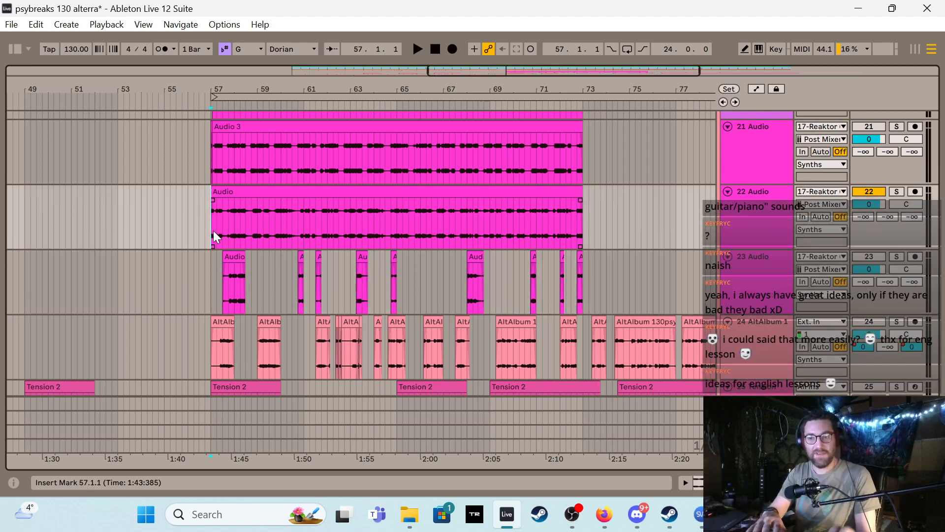
{"action": "key", "text": "plus"}
{"action": "key", "text": "space"}
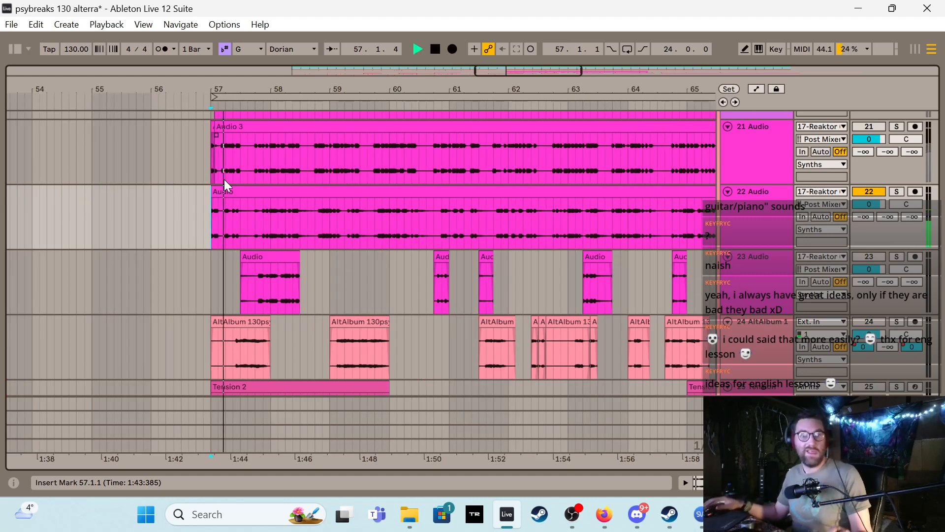
{"action": "key", "text": "space"}
{"action": "key", "text": "space"}
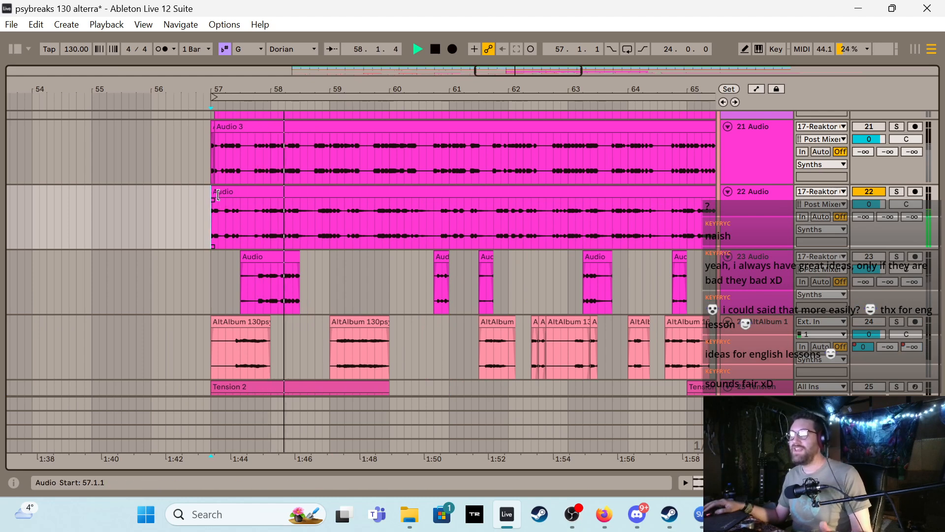
Trim the start of track 22's clip to 58.1.1, split it at 58.4.1, and trim the remaining part's start to 59.1.1
{"action": "left_click_drag", "start_coordinate": [219, 198], "coordinate": [272, 207]}
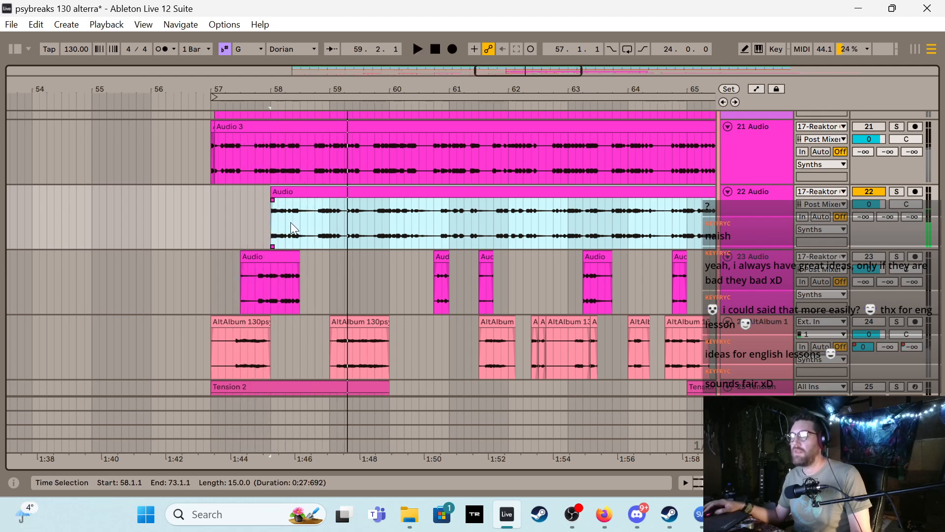
{"action": "key", "text": "space"}
{"action": "left_click", "coordinate": [314, 232]}
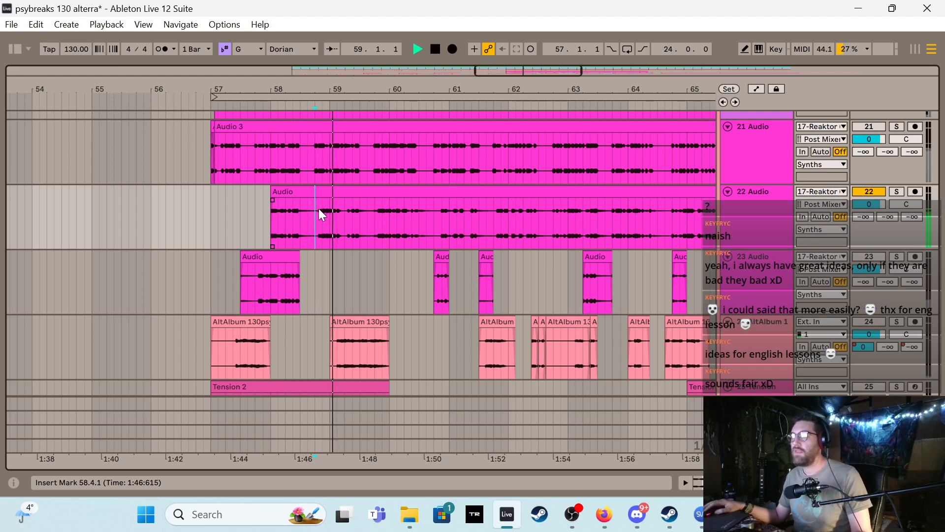
{"action": "key", "text": "ctrl+e"}
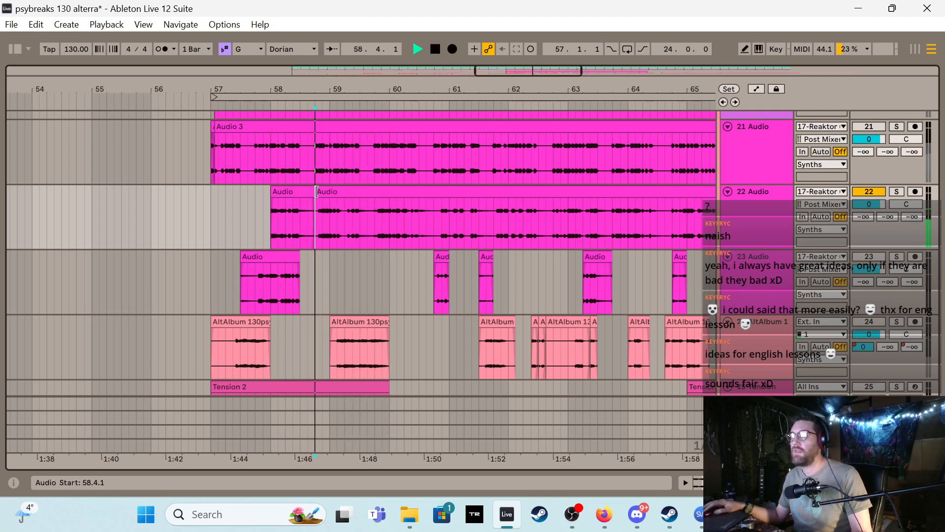
{"action": "left_click_drag", "start_coordinate": [316, 195], "coordinate": [327, 194]}
{"action": "left_click", "coordinate": [334, 204]}
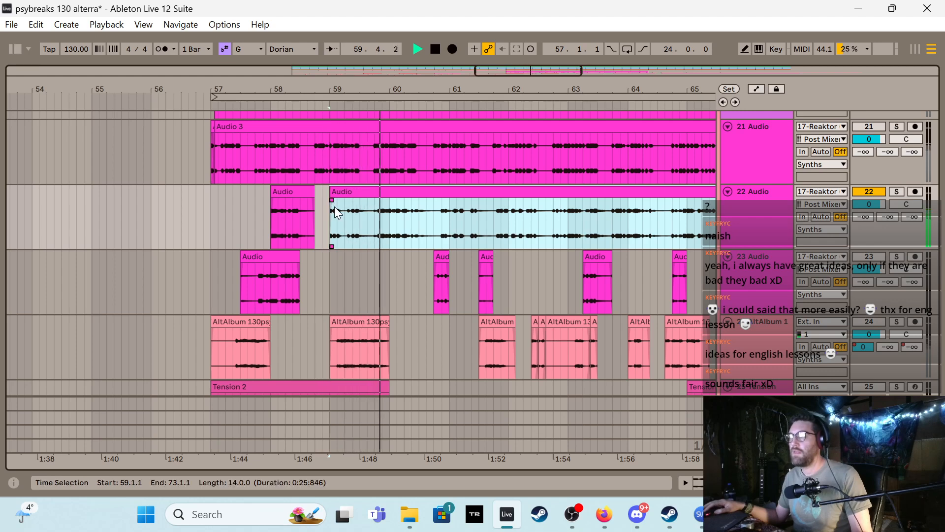
Split the track 22 clip at 59.4.1 and trim the remaining part's start to 61.4.1
{"action": "left_click", "coordinate": [374, 217]}
{"action": "key", "text": "ctrl+e"}
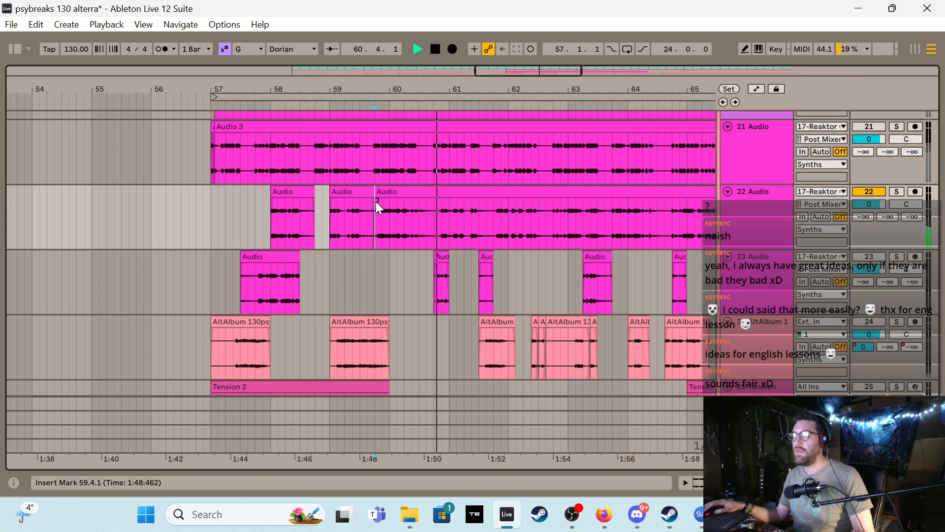
{"action": "left_click", "coordinate": [377, 192]}
{"action": "left_click_drag", "start_coordinate": [378, 191], "coordinate": [497, 221]}
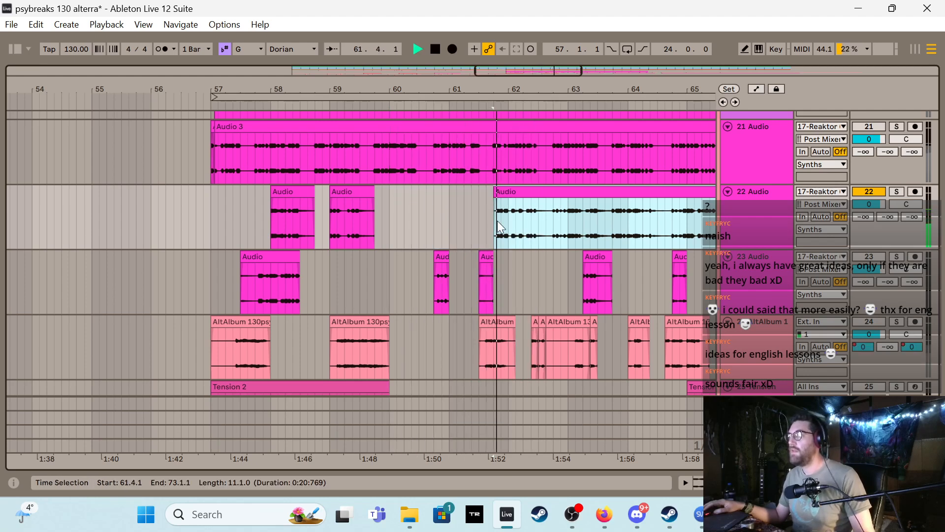
Split track 22's remaining clip at 62.1.1 and again half a beat further on, and trim the rest to start at 62.4.1
{"action": "left_click", "coordinate": [509, 225]}
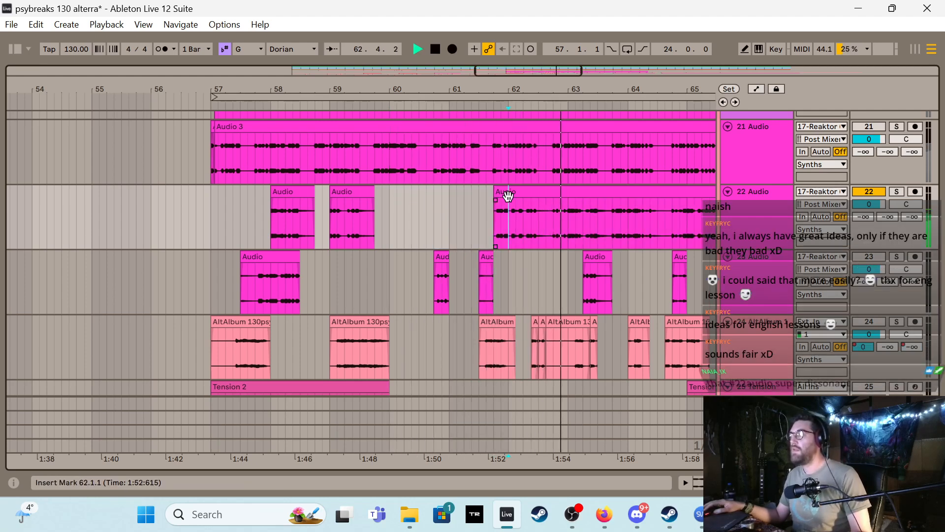
{"action": "key", "text": "ctrl+e"}
{"action": "left_click", "coordinate": [516, 215]}
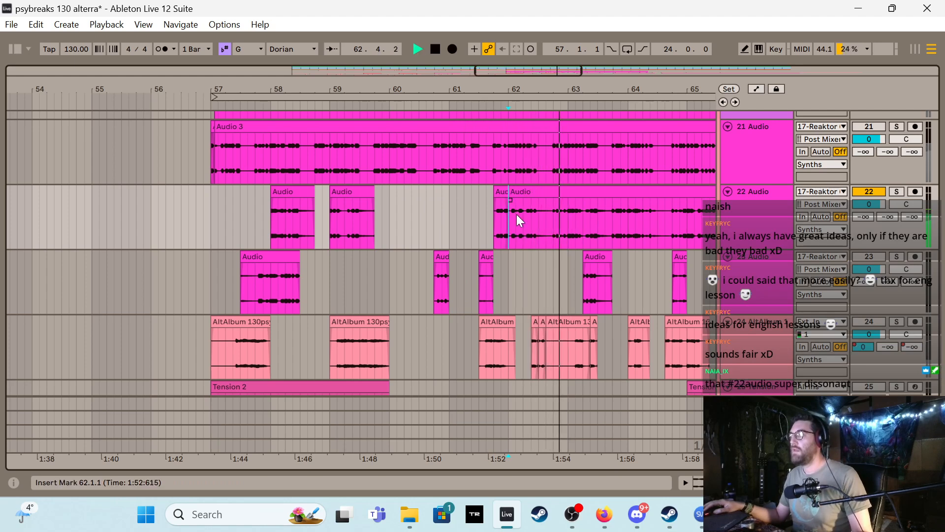
{"action": "key", "text": "ctrl+e"}
{"action": "left_click_drag", "start_coordinate": [521, 191], "coordinate": [553, 210]}
Split the track 22 clip at 63.1.1 and check the one-beat slice in playback from 62.3.3
{"action": "left_click", "coordinate": [567, 215]}
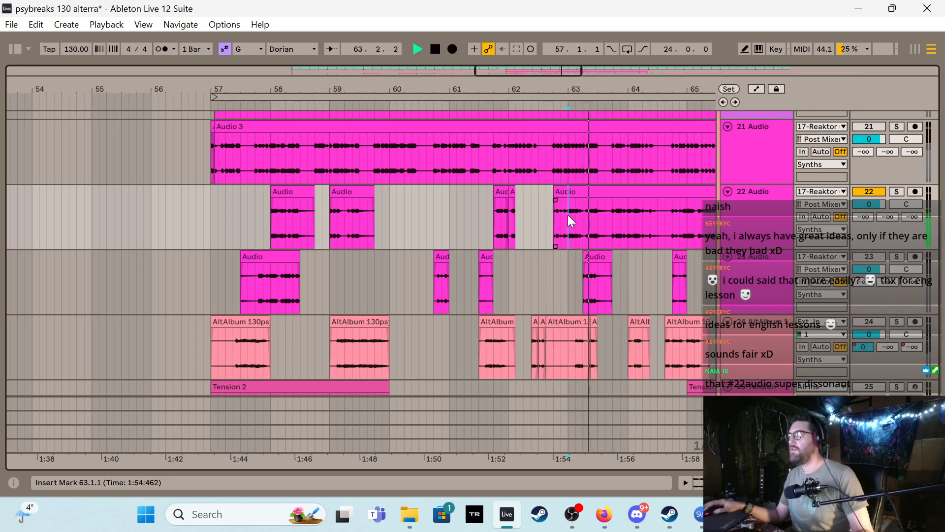
{"action": "key", "text": "ctrl+e"}
{"action": "key", "text": "space"}
{"action": "left_click_drag", "start_coordinate": [539, 72], "coordinate": [558, 75]}
{"action": "left_click", "coordinate": [421, 208]}
{"action": "key", "text": "space"}
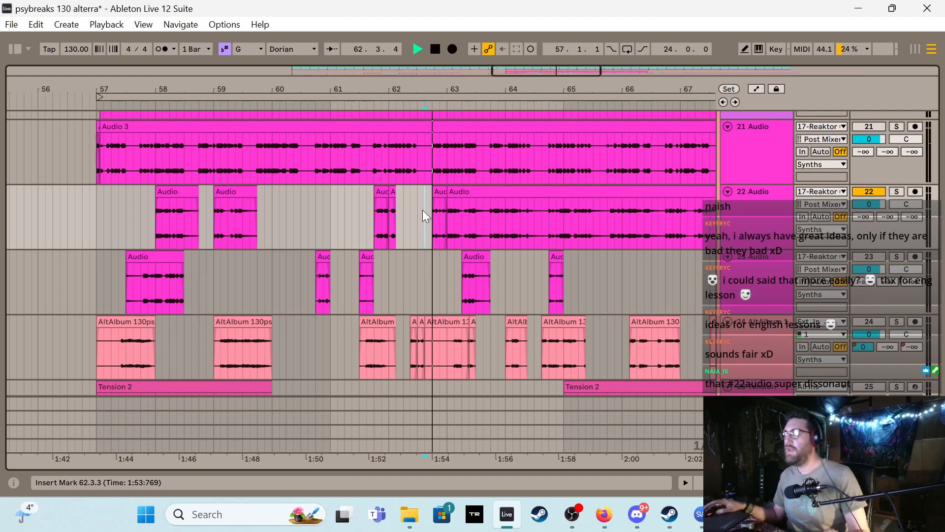
{"action": "key", "text": "space"}
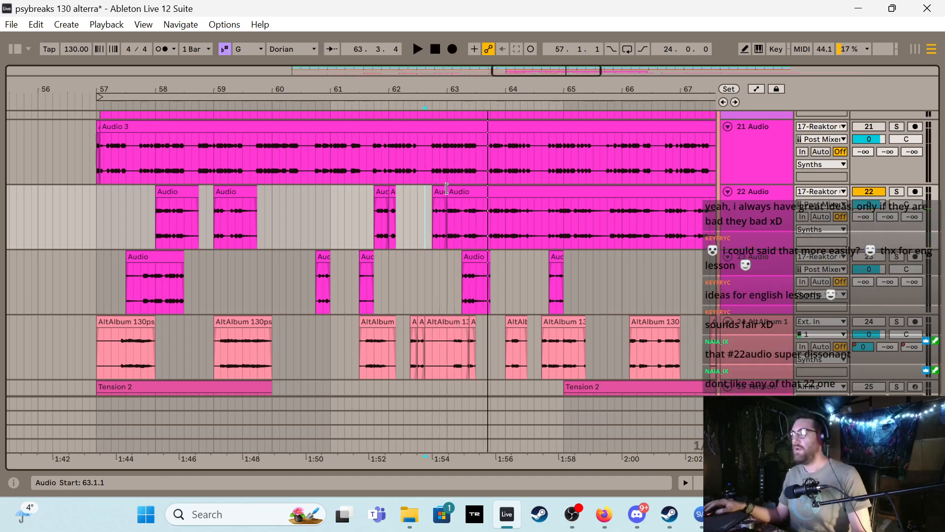
Trim the start of the clip at 63.1.1 on track 22 to 64.1.3 and split it at 65.1.1
{"action": "left_click", "coordinate": [447, 188]}
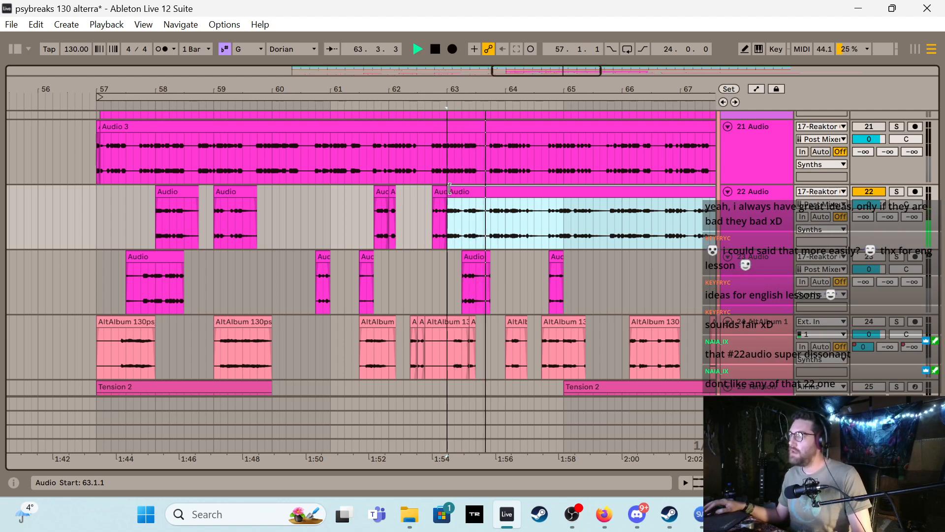
{"action": "left_click_drag", "start_coordinate": [447, 188], "coordinate": [514, 193]}
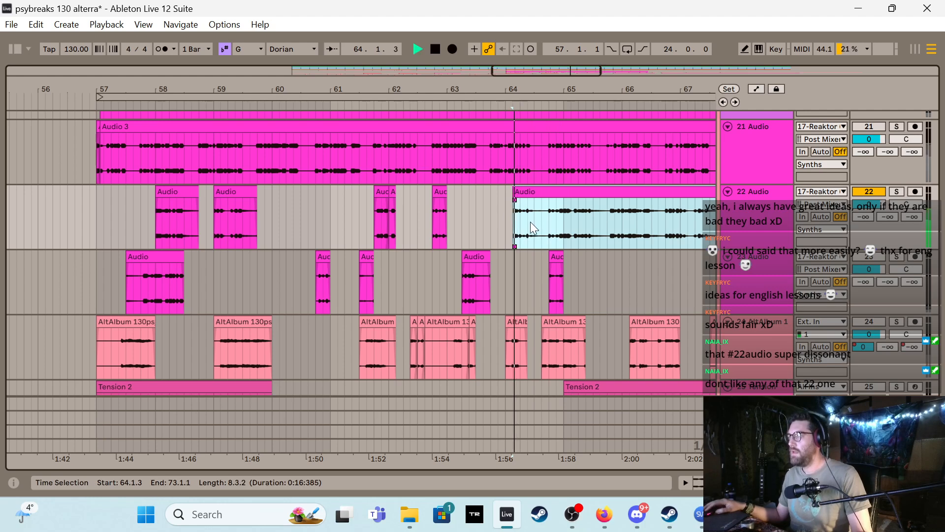
{"action": "left_click", "coordinate": [562, 225]}
{"action": "key", "text": "ctrl+e"}
Shorten the track 22 slice starting at 64.1.3 so it ends at 64.4.4, and play it back
{"action": "key", "text": "space"}
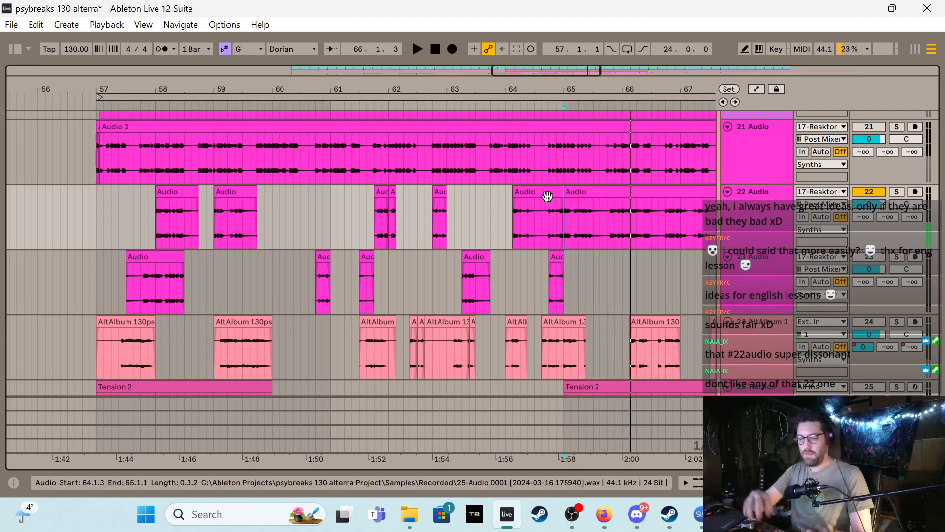
{"action": "key", "text": "plus"}
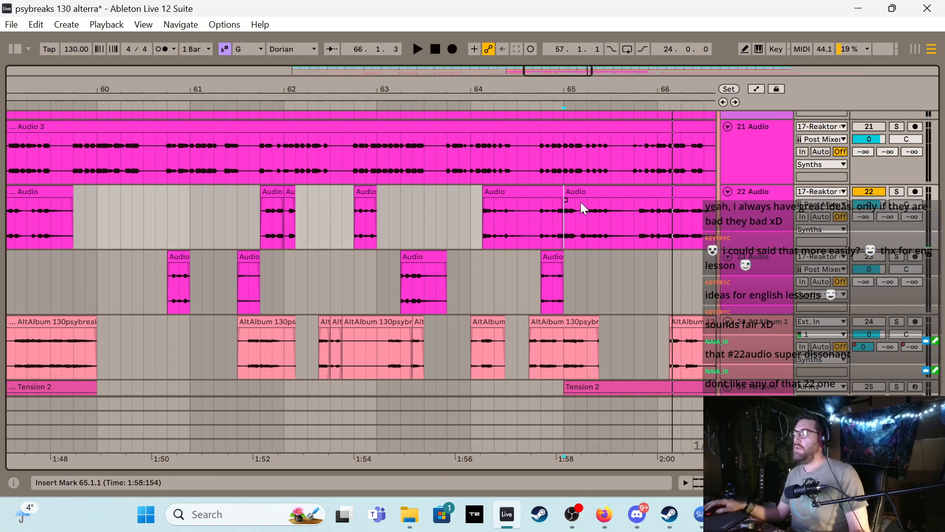
{"action": "key", "text": "plus"}
{"action": "left_click", "coordinate": [559, 190]}
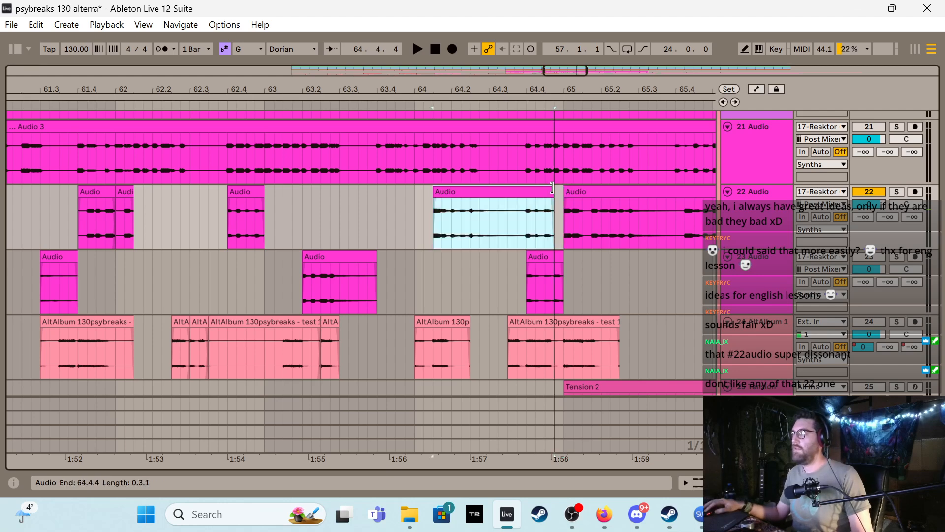
{"action": "key", "text": "space"}
Trim the start of track 22's last clip to 65.2.1, split it at 65.4.1, and trim the remainder's start to 67.1.1
{"action": "key", "text": "minus"}
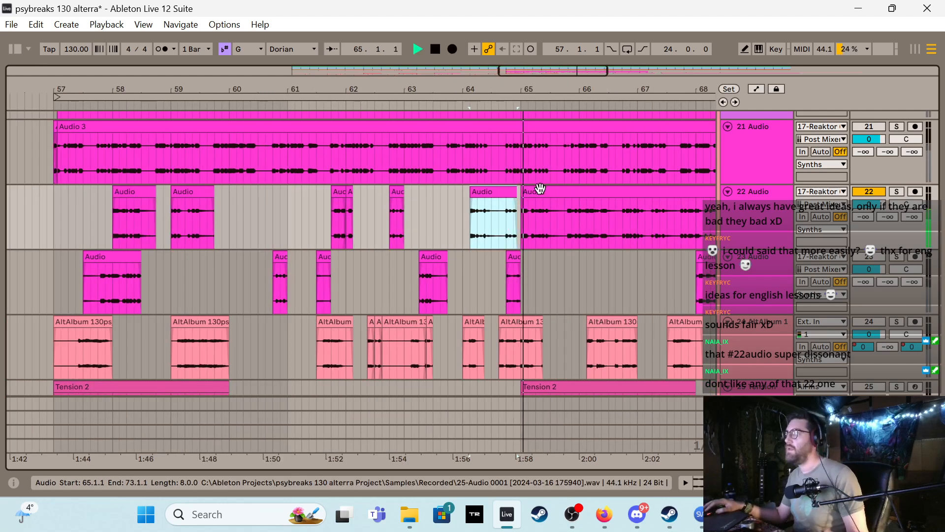
{"action": "left_click_drag", "start_coordinate": [522, 195], "coordinate": [537, 198]}
{"action": "key", "text": "space"}
{"action": "key", "text": "space"}
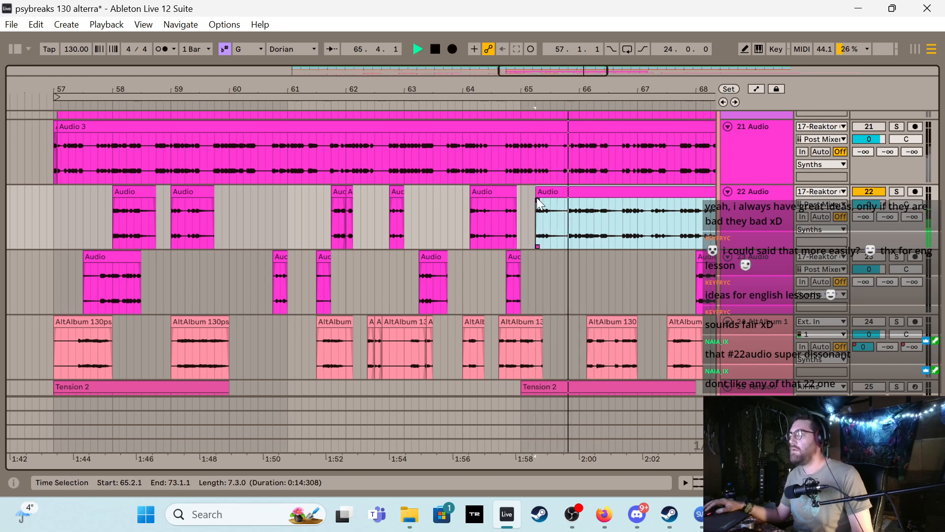
{"action": "left_click", "coordinate": [565, 220]}
{"action": "key", "text": "ctrl+e"}
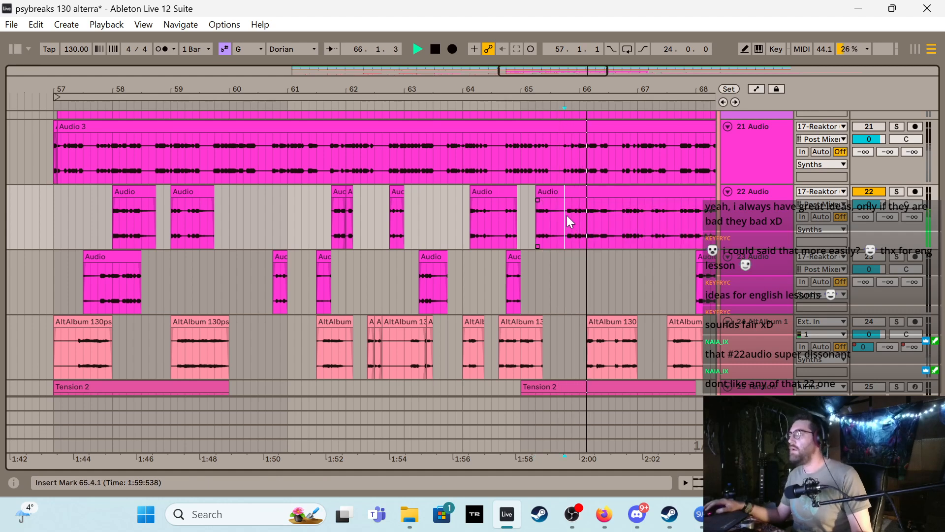
{"action": "left_click_drag", "start_coordinate": [568, 194], "coordinate": [639, 212]}
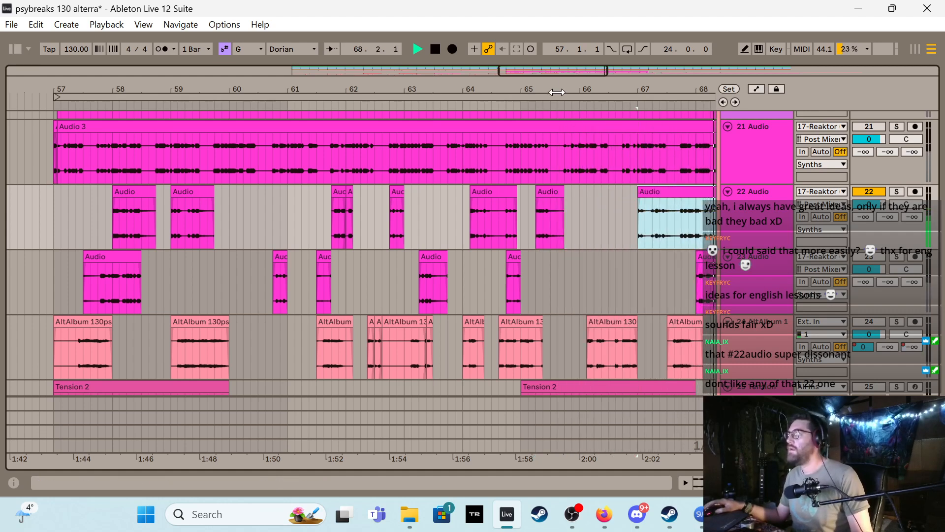
Audition track 22's last clip, trim its start to 70.1.3, split it at 70.3.1, and trim the remainder to start at 71.1.1
{"action": "key", "text": "space"}
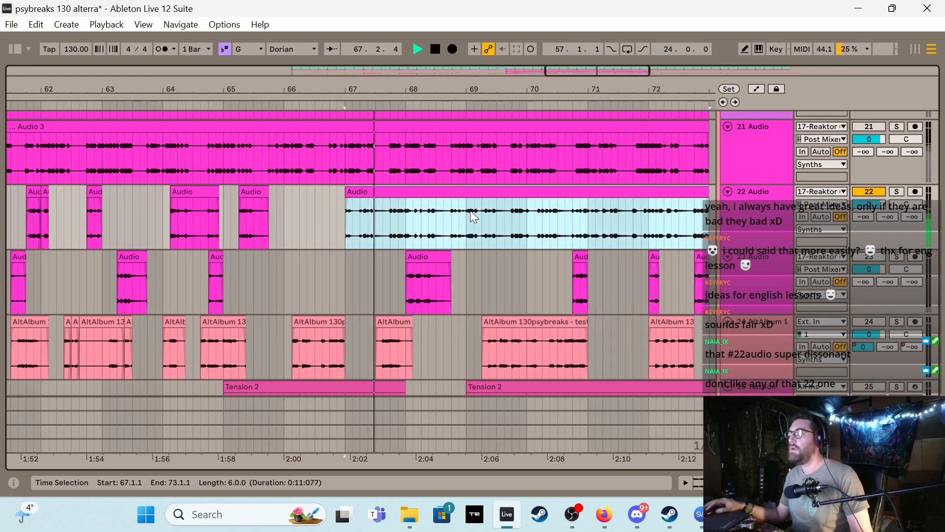
{"action": "left_click_drag", "start_coordinate": [347, 211], "coordinate": [537, 235]}
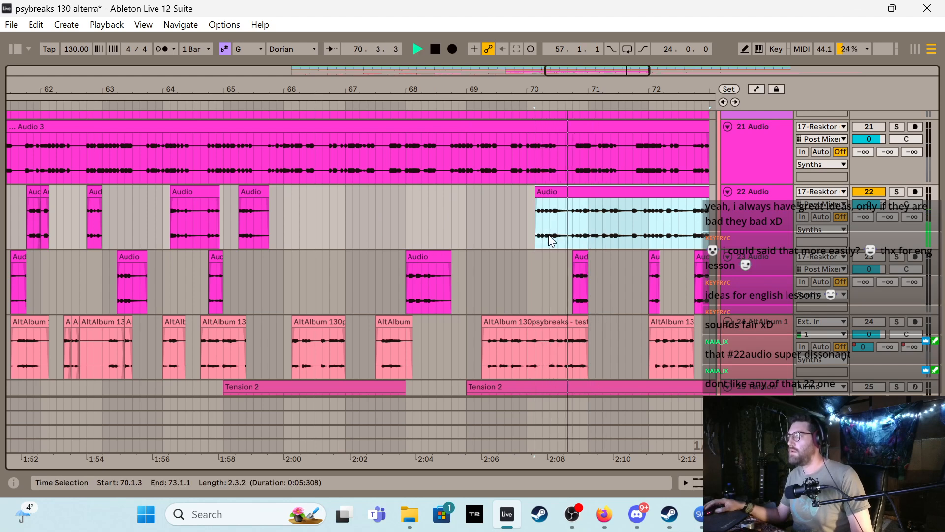
{"action": "left_click", "coordinate": [527, 232]}
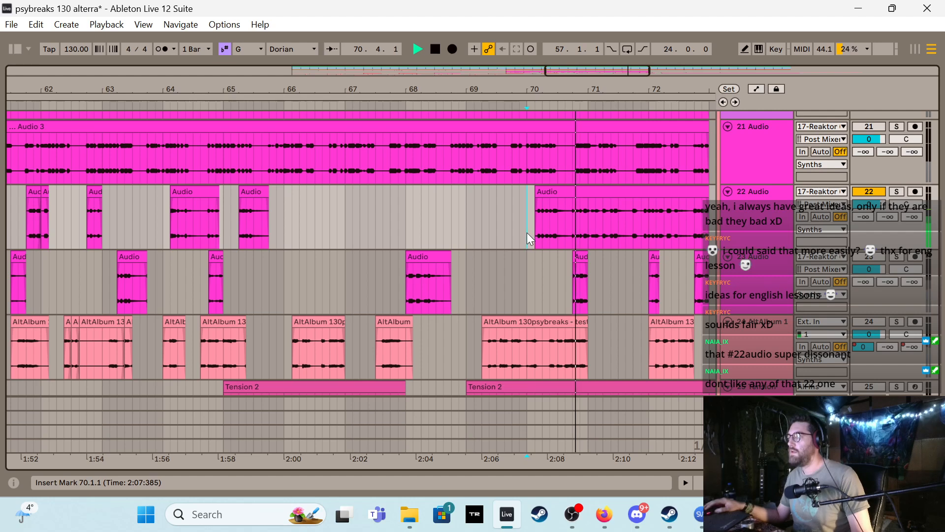
{"action": "left_click", "coordinate": [558, 221]}
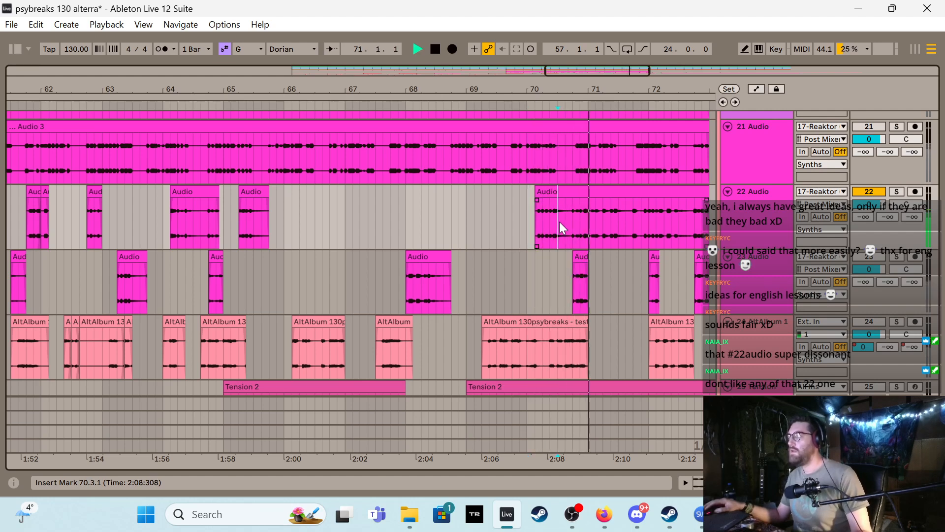
{"action": "key", "text": "ctrl+e"}
{"action": "left_click_drag", "start_coordinate": [566, 191], "coordinate": [589, 205]}
Play track 22 from 71.1.1, split the clip at 71.4.1, and trim the final slice's start to 72.1.3
{"action": "key", "text": "space"}
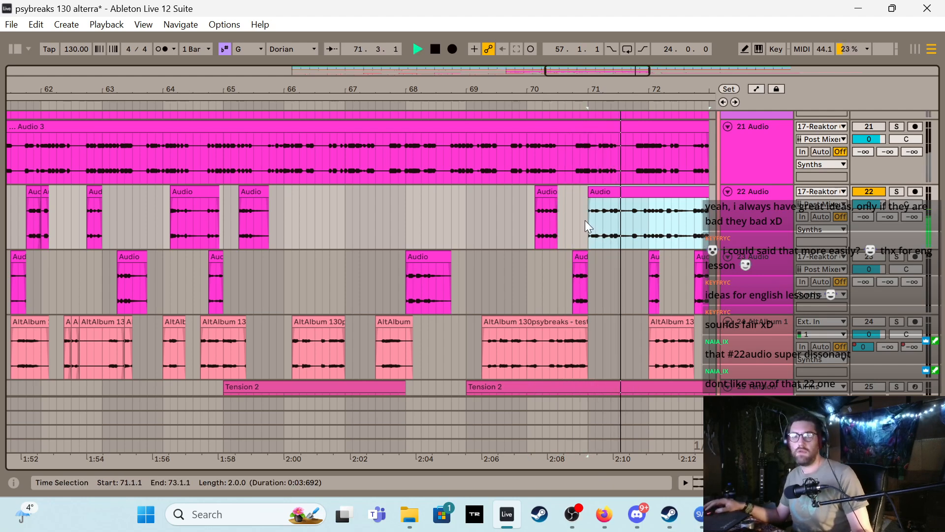
{"action": "key", "text": "space"}
{"action": "key", "text": "space"}
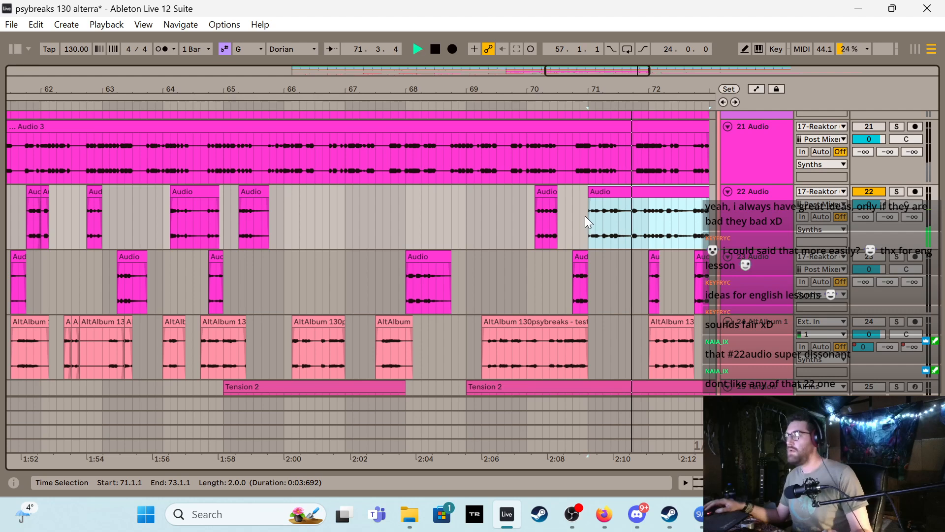
{"action": "left_click", "coordinate": [617, 223]}
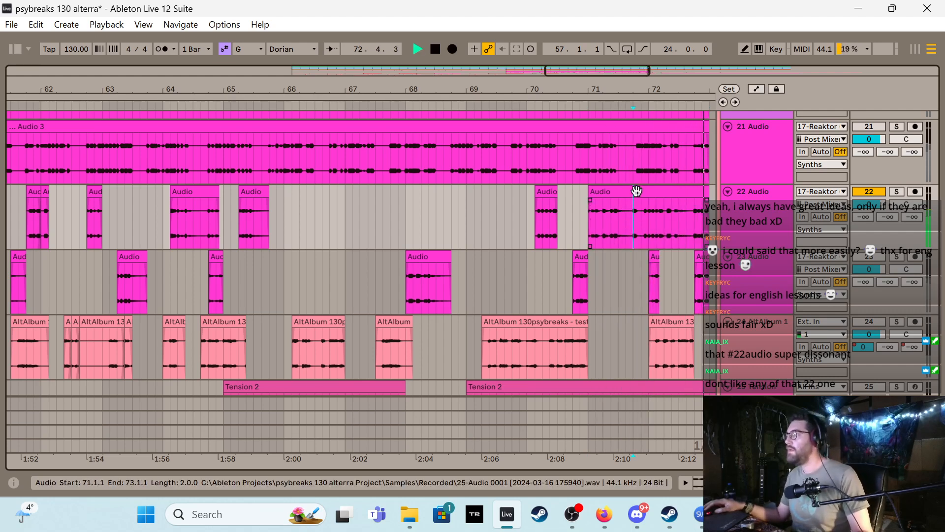
{"action": "key", "text": "ctrl+e"}
{"action": "left_click_drag", "start_coordinate": [637, 191], "coordinate": [659, 198]}
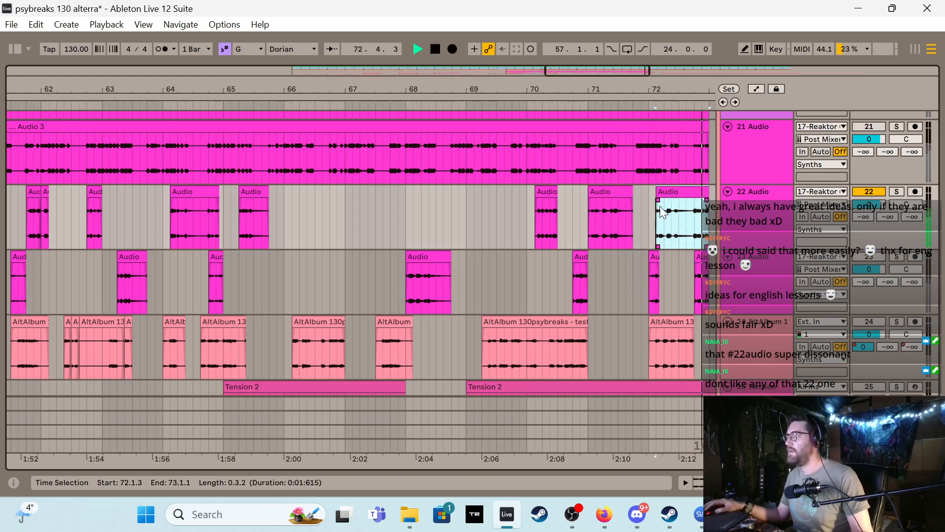
{"action": "key", "text": "space"}
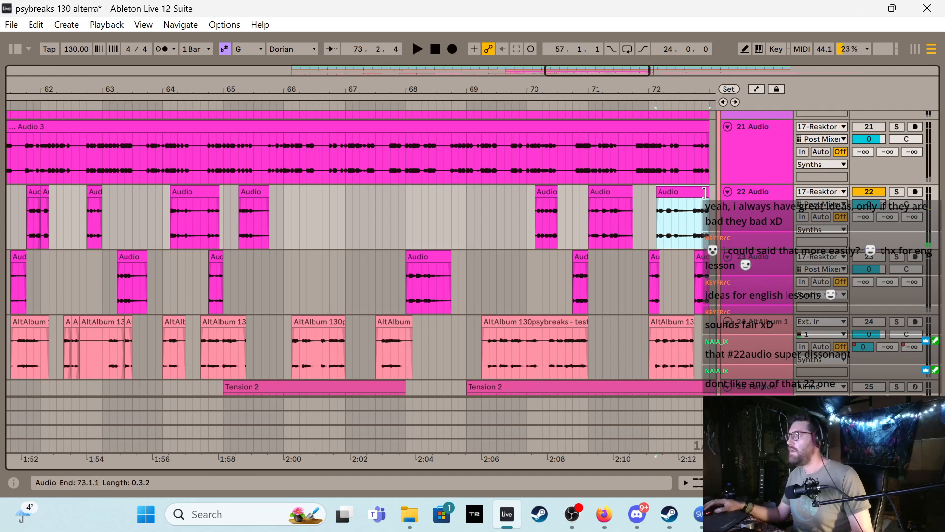
Activate track 21 in place of track 22 and play its Audio 3 clip briefly from 57.1.1
{"action": "key", "text": "minus"}
{"action": "key", "text": "minus"}
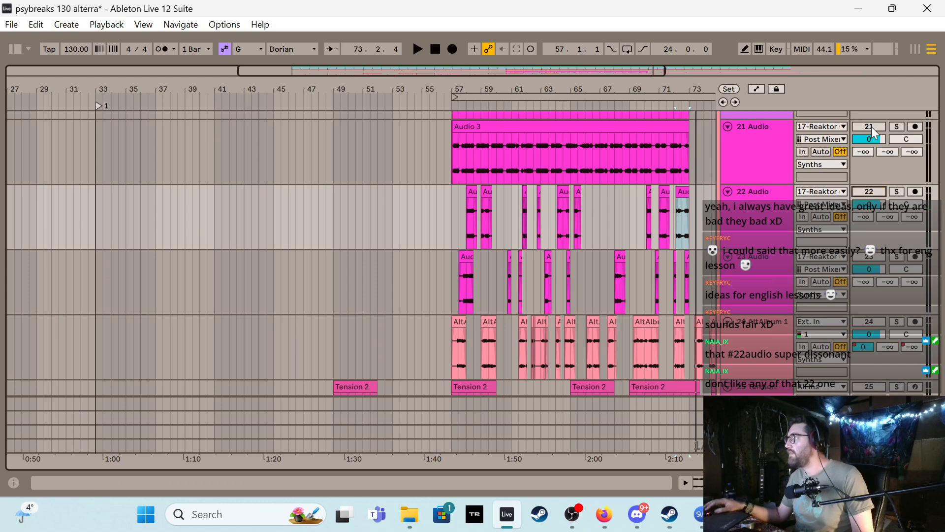
{"action": "left_click", "coordinate": [453, 170]}
{"action": "key", "text": "space"}
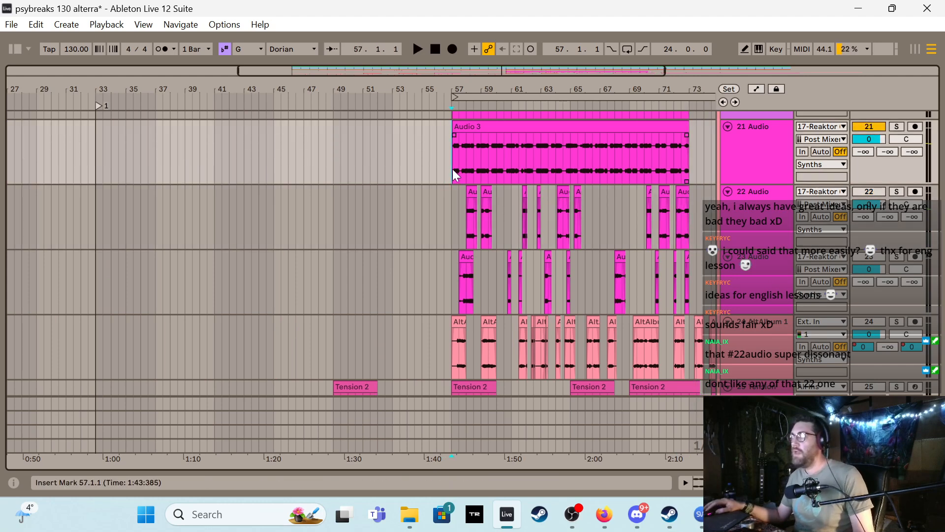
{"action": "key", "text": "space"}
{"action": "key", "text": "plus"}
{"action": "key", "text": "plus"}
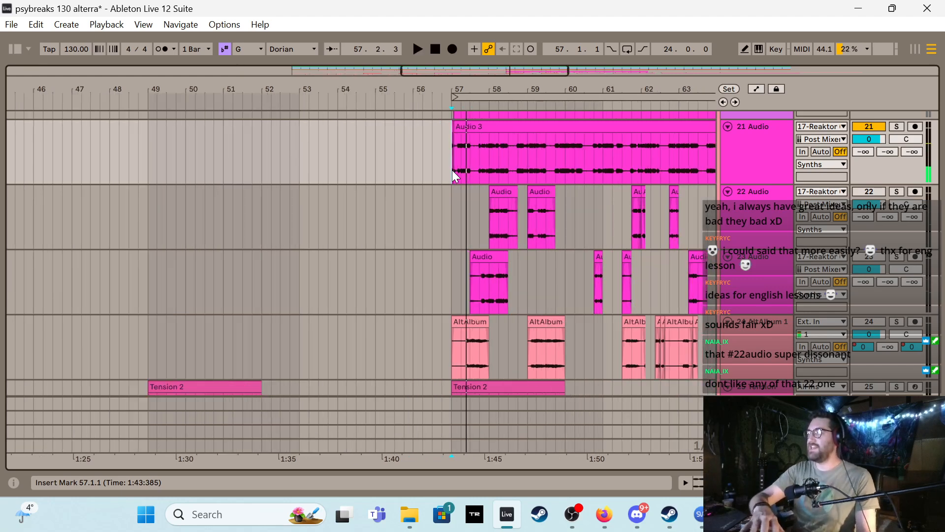
Audition the opening of track 21's Audio 3 clip repeatedly from 57.1.1, and also from 58.1.1
{"action": "scroll", "coordinate": [452, 172], "scroll_direction": "up", "scroll_amount": 1}
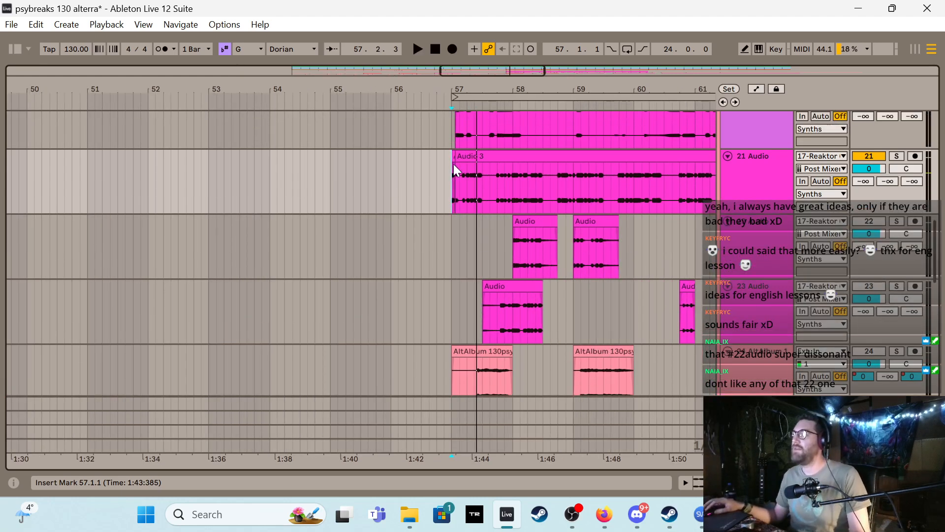
{"action": "left_click", "coordinate": [459, 156]}
{"action": "scroll", "coordinate": [468, 157], "scroll_direction": "up", "scroll_amount": 2}
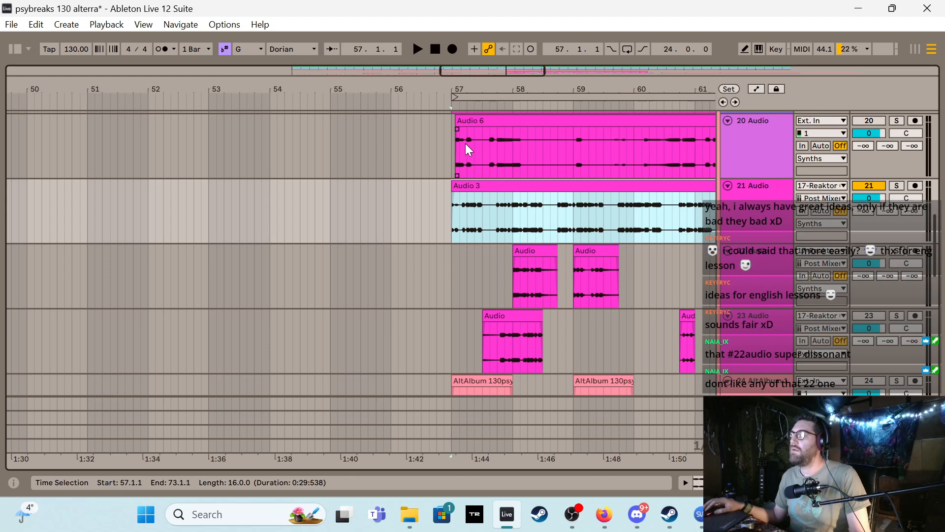
{"action": "left_click", "coordinate": [461, 136]}
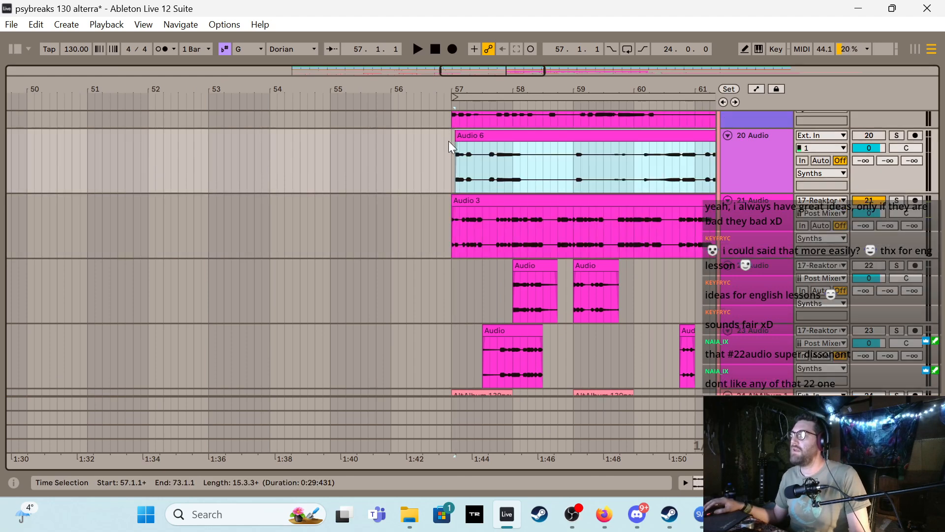
{"action": "left_click", "coordinate": [458, 222]}
{"action": "key", "text": "space"}
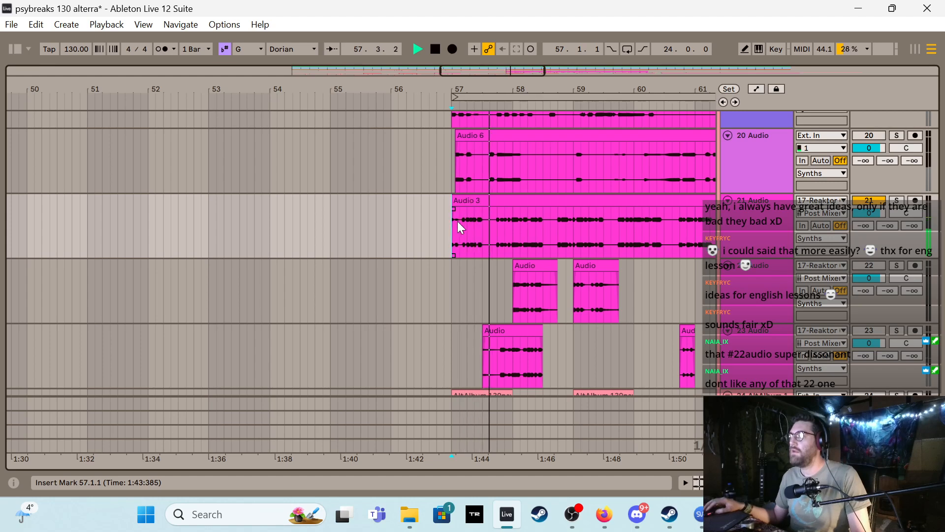
{"action": "key", "text": "space"}
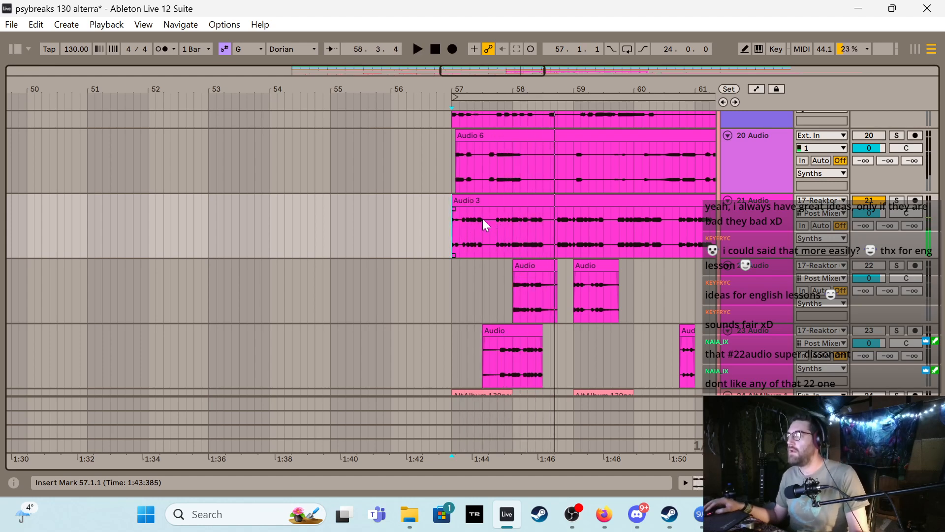
{"action": "key", "text": "space"}
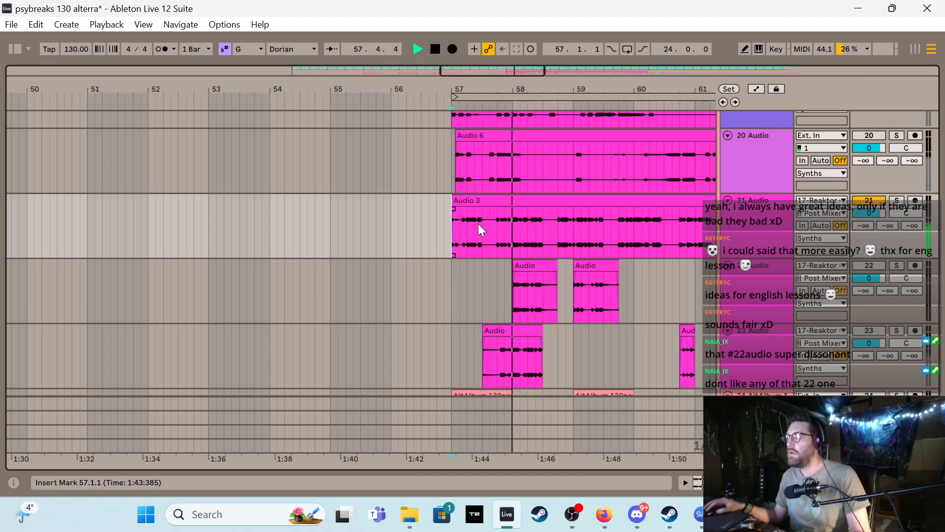
{"action": "key", "text": "space"}
{"action": "key", "text": "space"}
{"action": "left_click", "coordinate": [512, 231]}
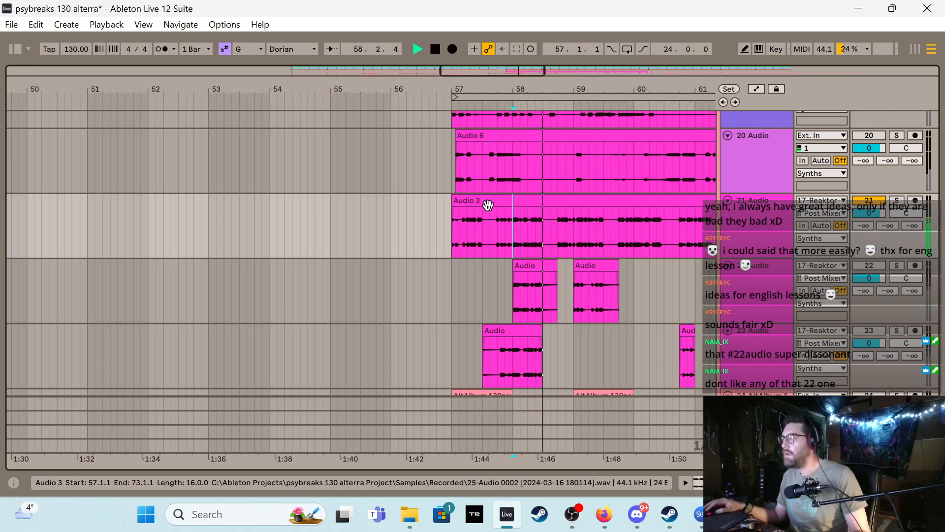
{"action": "key", "text": "space"}
{"action": "key", "text": "space"}
{"action": "left_click", "coordinate": [456, 202]}
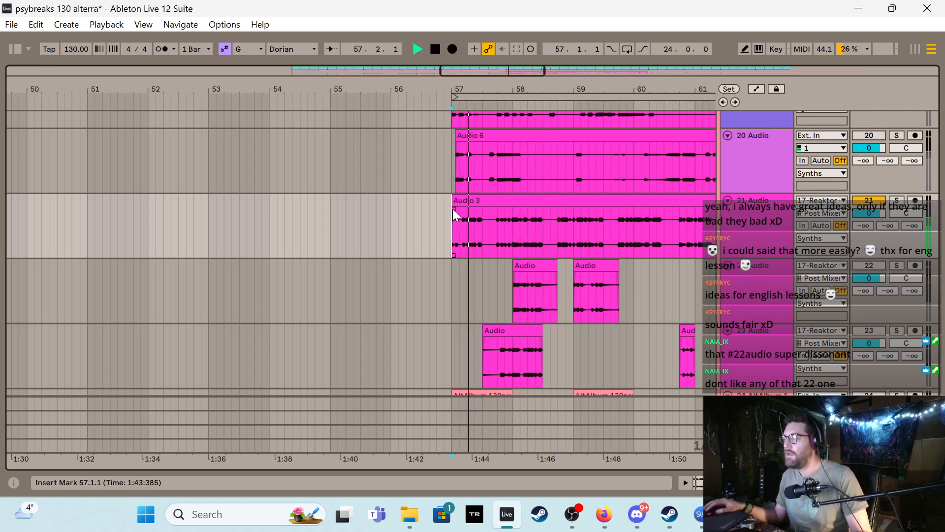
Split track 21's Audio 3 clip at 57.2.1, trim the remainder's start to 57.3.3, and play it back
{"action": "left_click", "coordinate": [462, 214]}
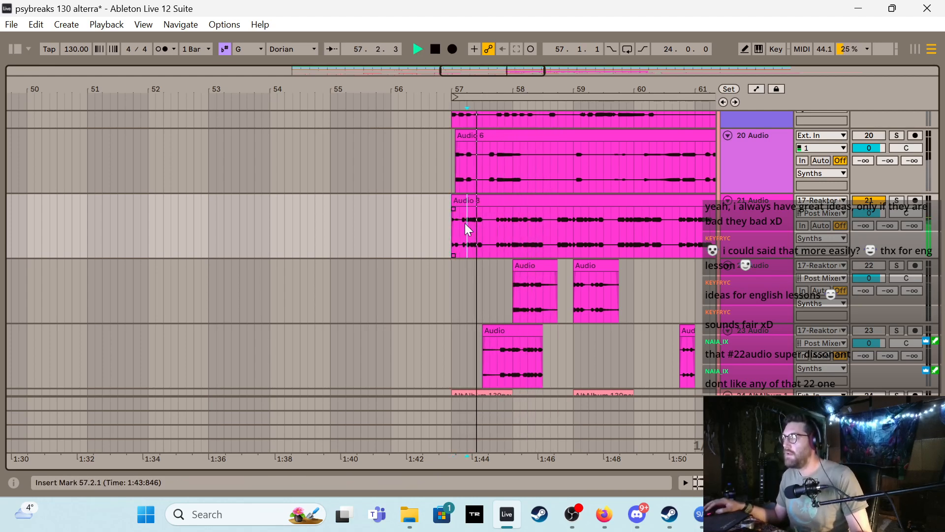
{"action": "key", "text": "ctrl+e"}
{"action": "left_click_drag", "start_coordinate": [468, 201], "coordinate": [487, 195]}
{"action": "key", "text": "space"}
{"action": "key", "text": "space"}
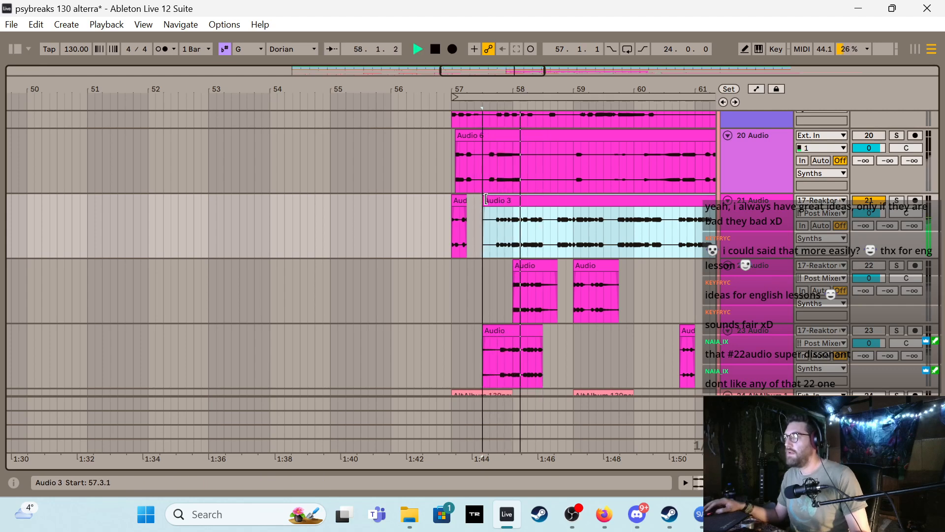
{"action": "left_click", "coordinate": [475, 207]}
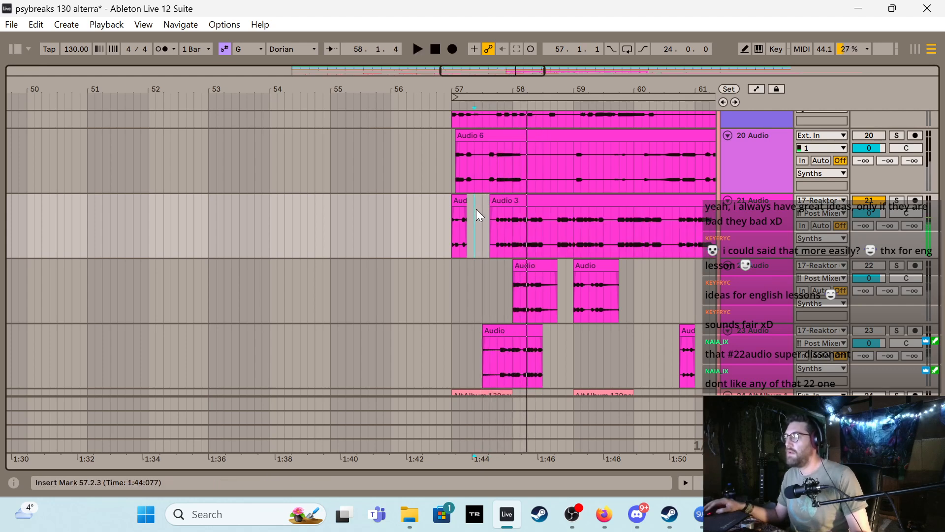
Split the Audio 3 clip on track 21 at 58.2.3 and trim the second part's start to 58.4.1
{"action": "left_click", "coordinate": [514, 224]}
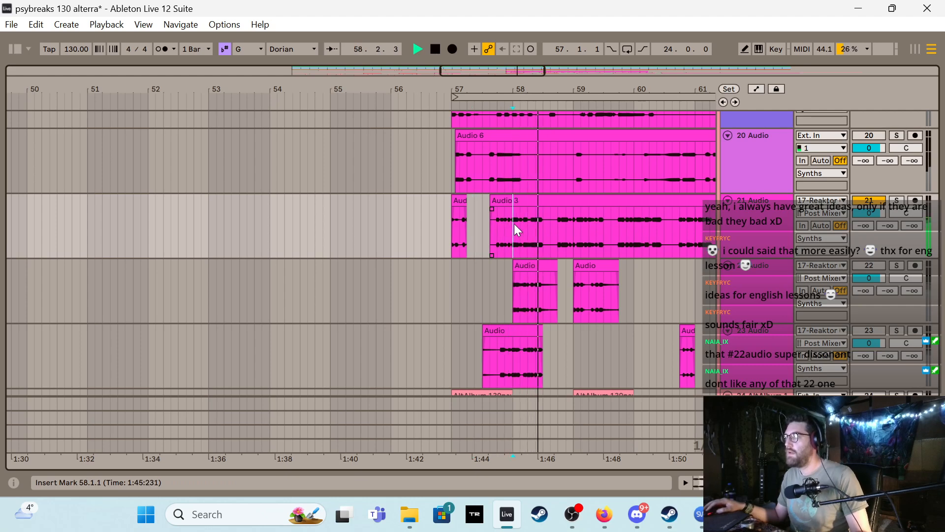
{"action": "left_click", "coordinate": [537, 225]}
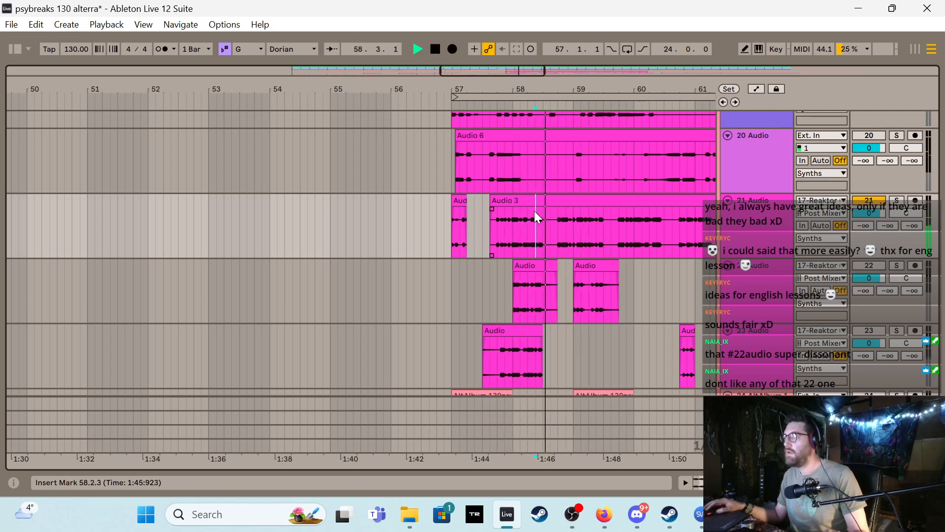
{"action": "key", "text": "ctrl+e"}
{"action": "left_click_drag", "start_coordinate": [536, 197], "coordinate": [555, 206]}
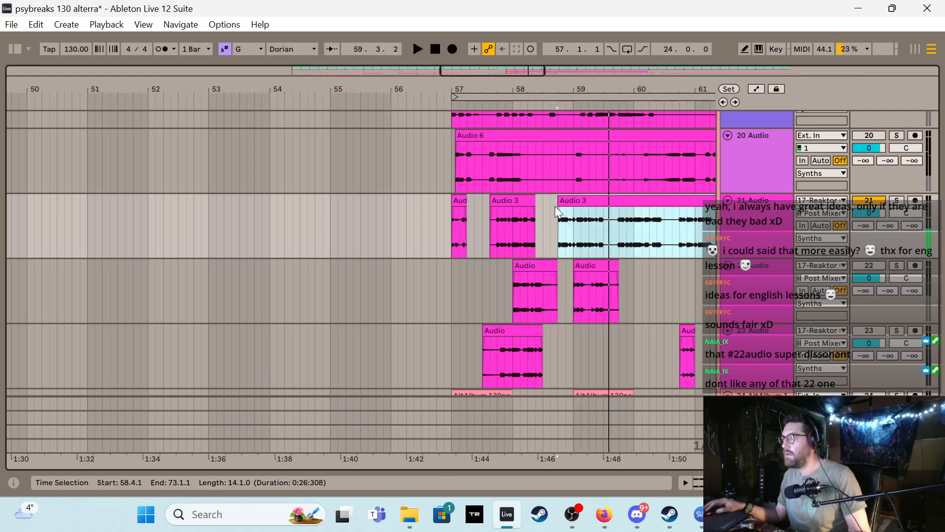
Split track 21's Audio 3 clip at 59.1.1, trim the remaining part's start to 59.4.1, and stop playback
{"action": "left_click", "coordinate": [575, 228]}
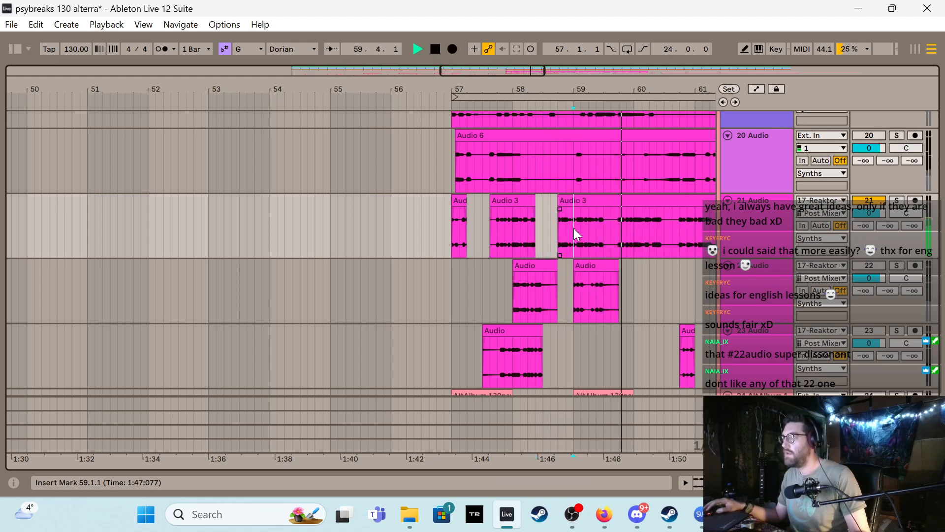
{"action": "key", "text": "ctrl+e"}
{"action": "left_click_drag", "start_coordinate": [576, 212], "coordinate": [621, 212]}
{"action": "key", "text": "space"}
{"action": "scroll", "coordinate": [509, 125], "scroll_direction": "right", "scroll_amount": 3}
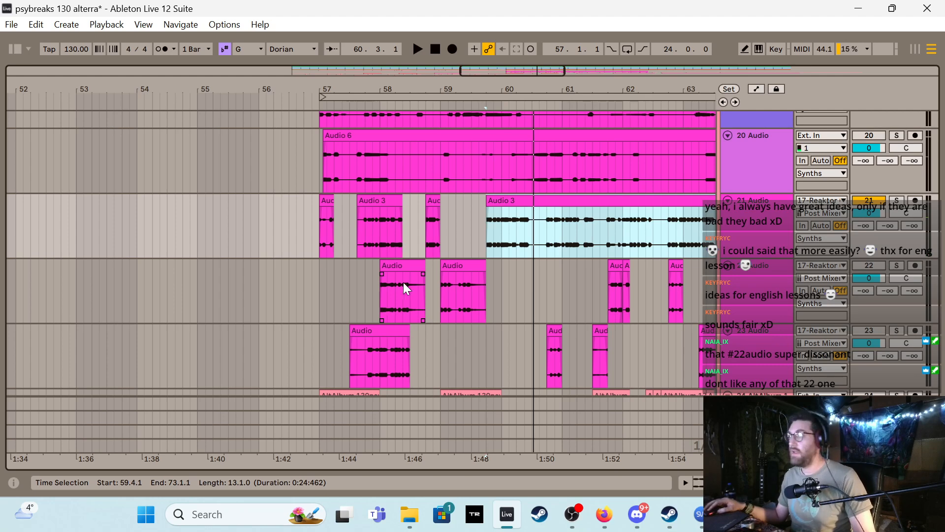
Deactivate track 21 Audio, activate track 22 Audio, and audition it from 58.1.1
{"action": "left_click", "coordinate": [785, 286]}
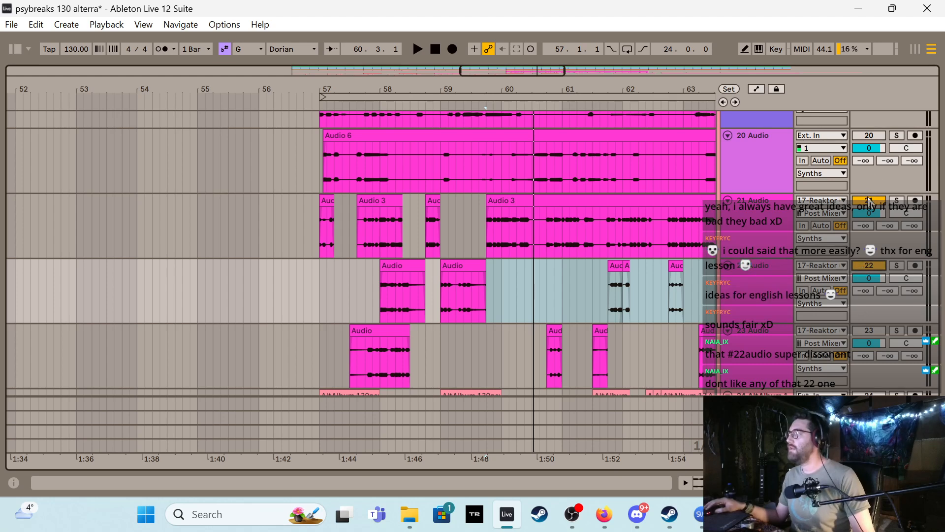
{"action": "left_click", "coordinate": [382, 288]}
{"action": "key", "text": "space"}
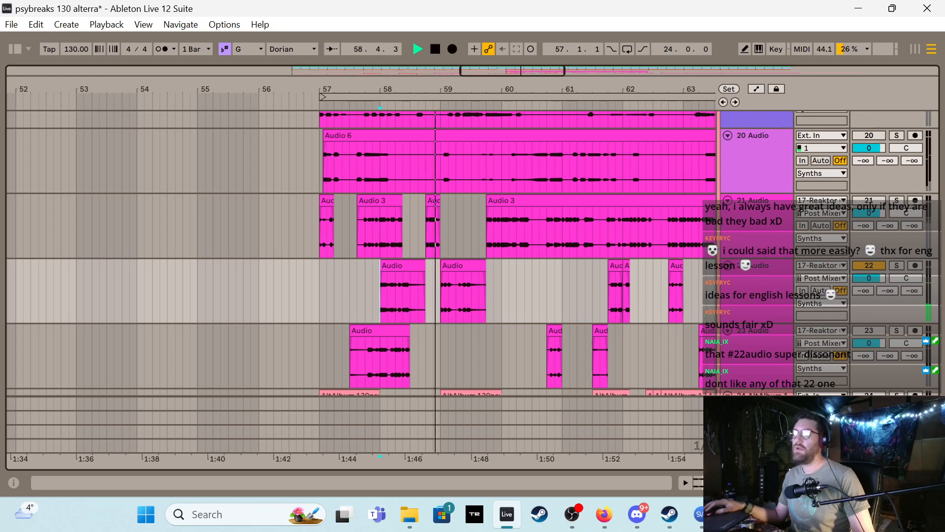
{"action": "key", "text": "space"}
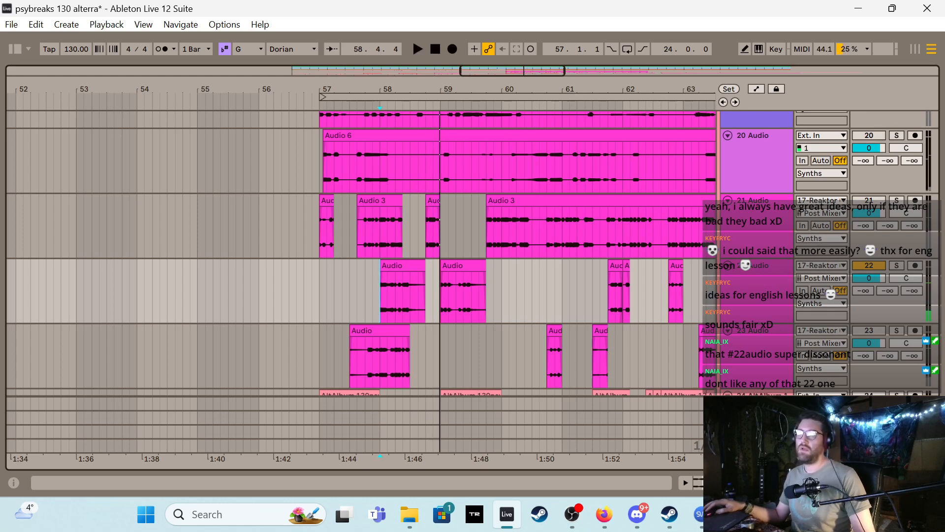
Filter the plug-ins by Dynamics in the browser and load soothe2 onto track 22 Audio
{"action": "left_click", "coordinate": [14, 45]}
{"action": "left_click", "coordinate": [195, 133]}
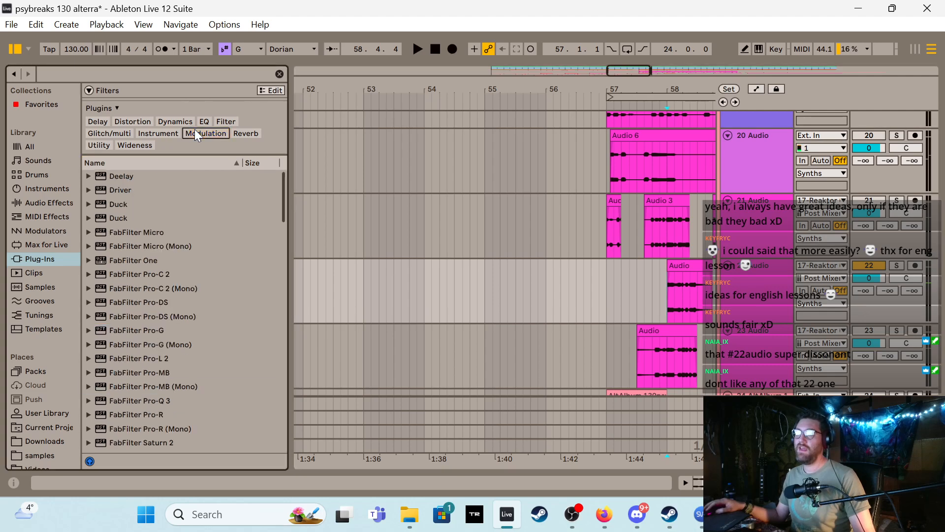
{"action": "left_click", "coordinate": [157, 121]}
{"action": "scroll", "coordinate": [147, 305], "scroll_direction": "down", "scroll_amount": 5}
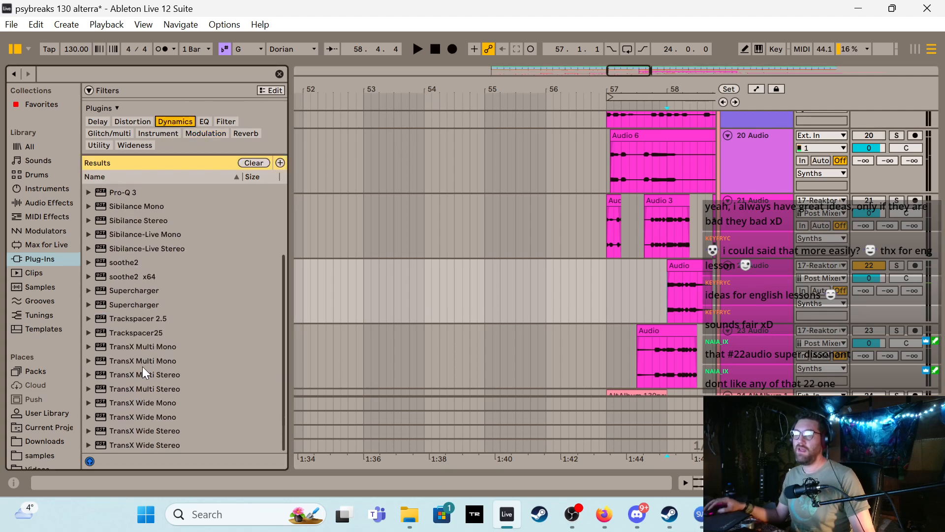
{"action": "double_click", "coordinate": [127, 262]}
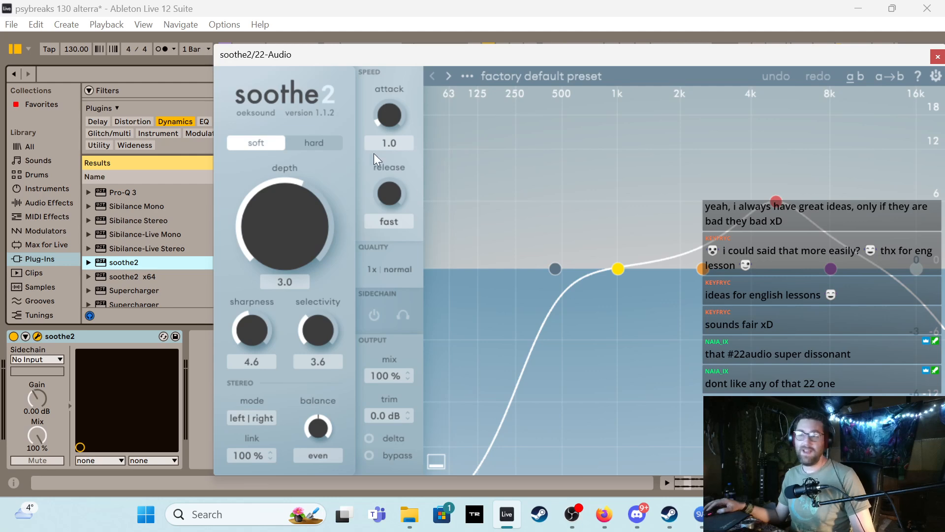
In soothe2, set band 3 to about 4.6 kHz with 1.1 dB sensitivity and disable the high cut
{"action": "left_click_drag", "start_coordinate": [620, 62], "coordinate": [453, 55]}
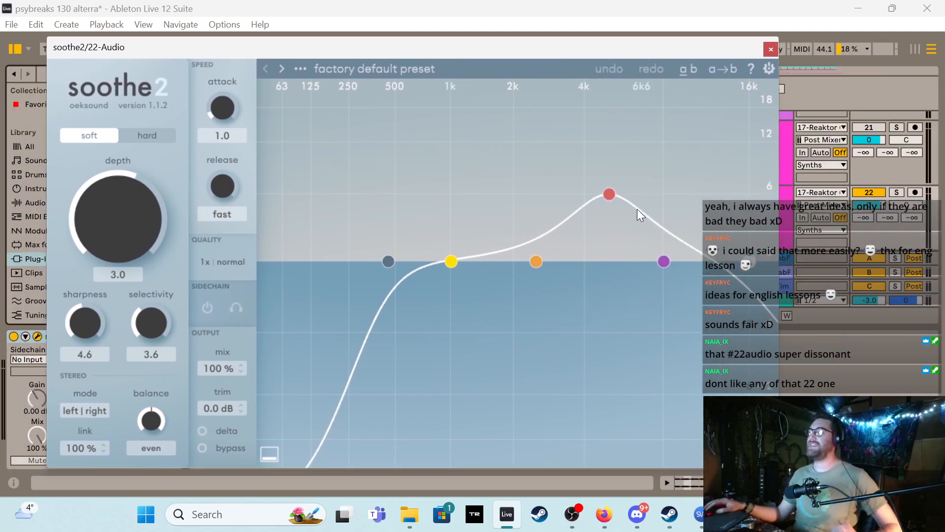
{"action": "left_click_drag", "start_coordinate": [610, 197], "coordinate": [604, 251]}
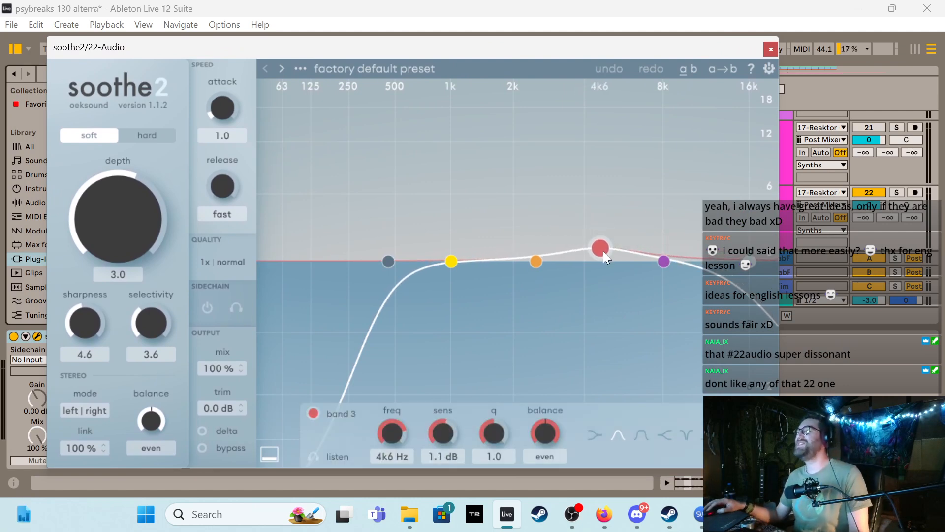
{"action": "left_click", "coordinate": [753, 265]}
{"action": "left_click", "coordinate": [314, 414]}
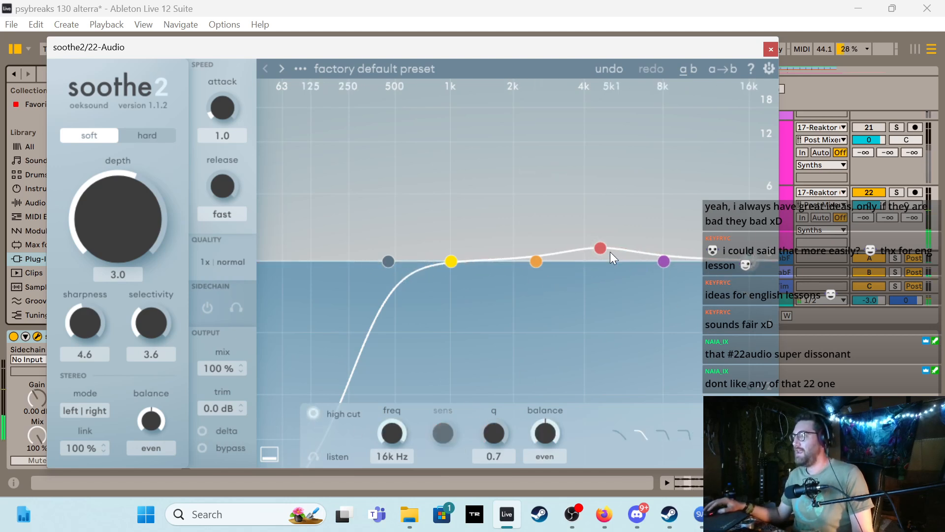
Raise band 3 slightly, set band 4 to 11.8 kHz at 4.6 dB and band 2 to 2.7 kHz at 2.8 dB, and close soothe2
{"action": "left_click_drag", "start_coordinate": [600, 248], "coordinate": [599, 241]}
{"action": "left_click_drag", "start_coordinate": [665, 261], "coordinate": [712, 208]}
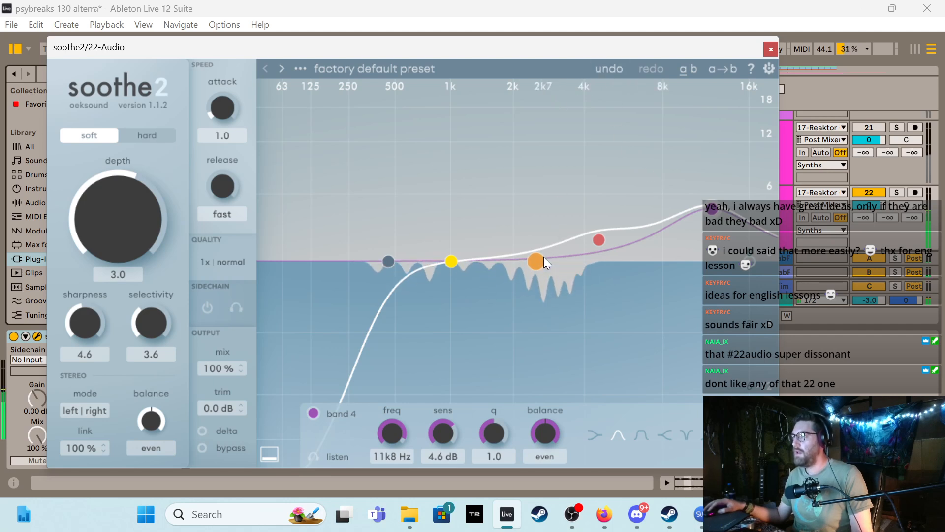
{"action": "left_click_drag", "start_coordinate": [543, 257], "coordinate": [551, 226]}
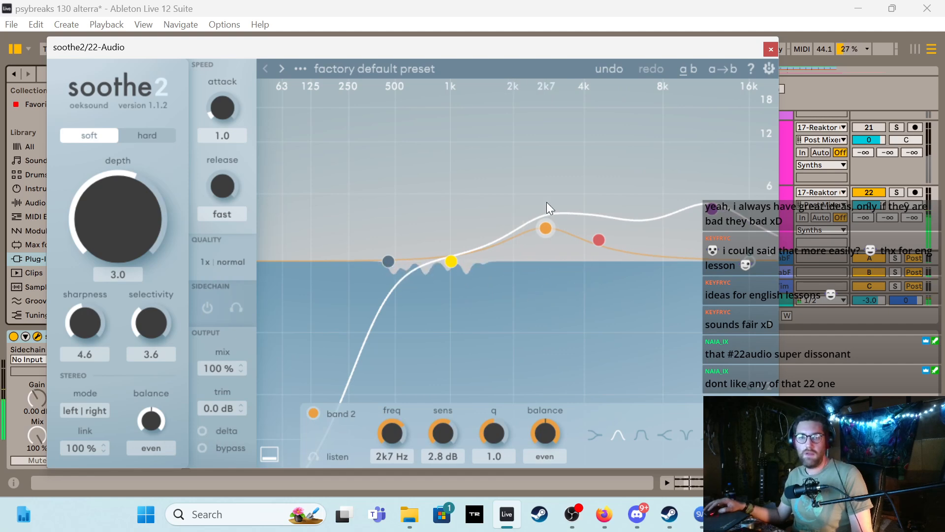
{"action": "left_click", "coordinate": [771, 49]}
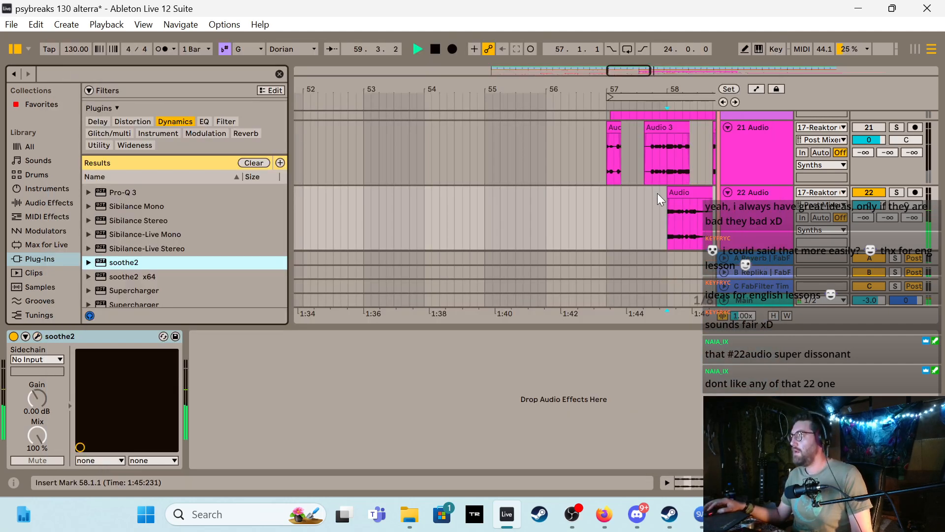
Trim the start of the first clip on track 22 Audio to 58.2.3 and audition the result
{"action": "left_click_drag", "start_coordinate": [624, 75], "coordinate": [643, 75]}
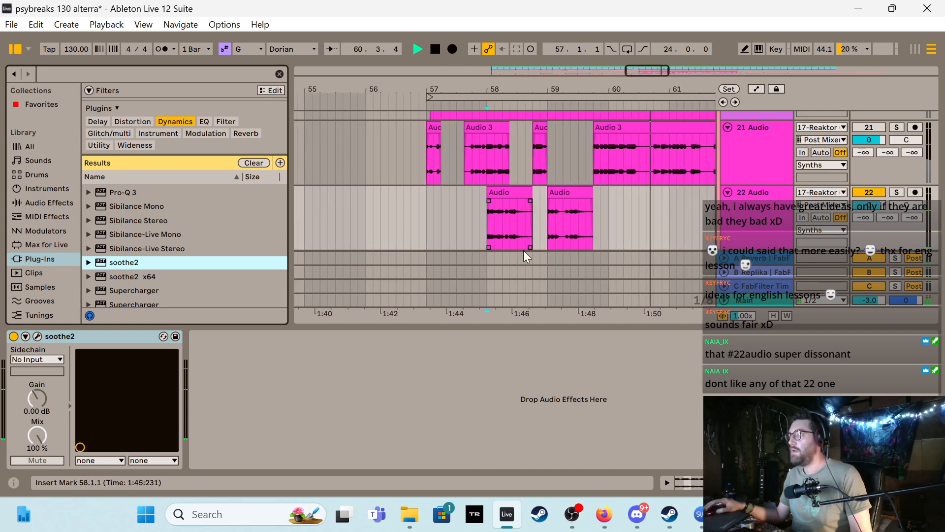
{"action": "key", "text": "space"}
{"action": "left_click_drag", "start_coordinate": [492, 191], "coordinate": [511, 192]}
{"action": "key", "text": "space"}
{"action": "key", "text": "space"}
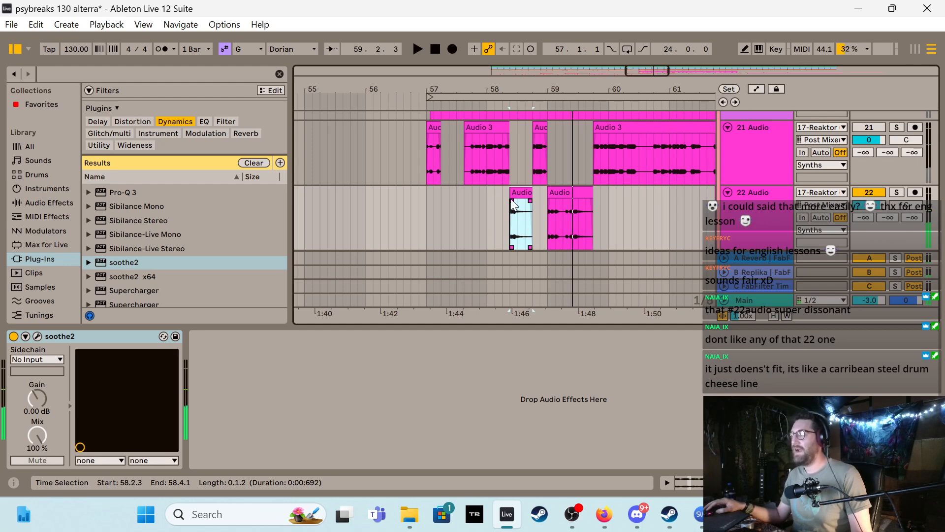
{"action": "key", "text": "space"}
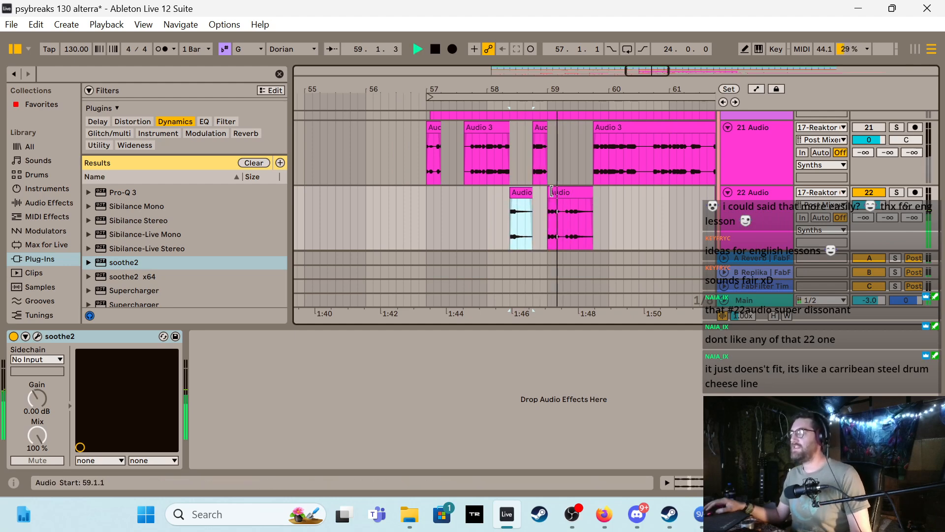
{"action": "key", "text": "space"}
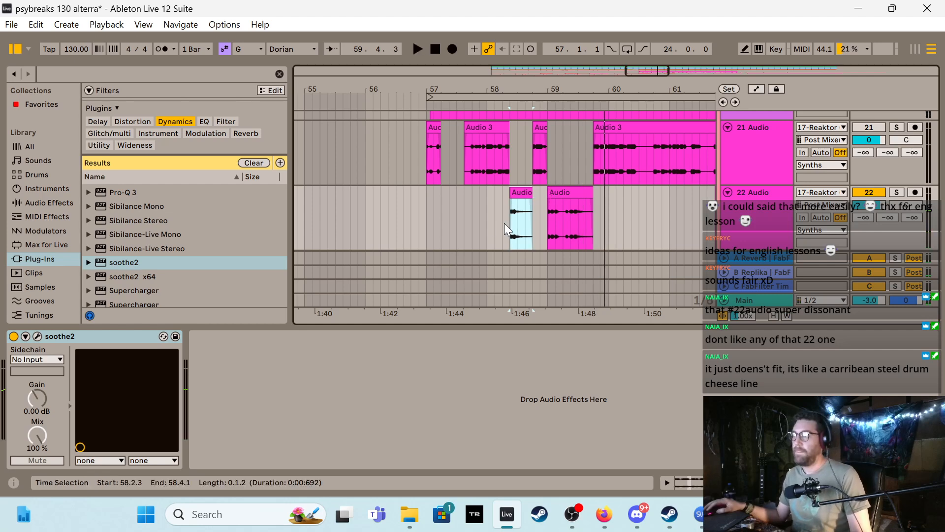
Activate track 23 Audio and play it together with track 22 Audio from 56.4.3
{"action": "left_click", "coordinate": [419, 218]}
{"action": "scroll", "coordinate": [423, 225], "scroll_direction": "down", "scroll_amount": 5}
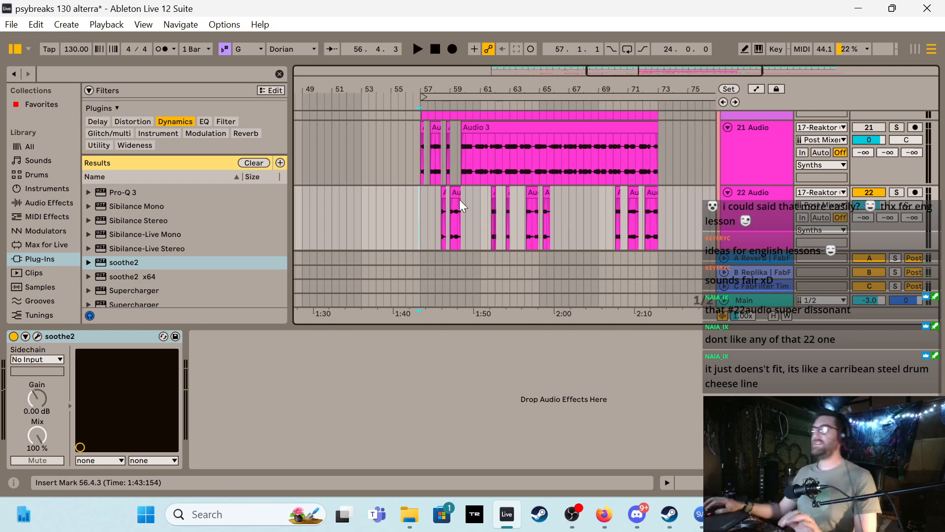
{"action": "scroll", "coordinate": [567, 246], "scroll_direction": "down", "scroll_amount": 2}
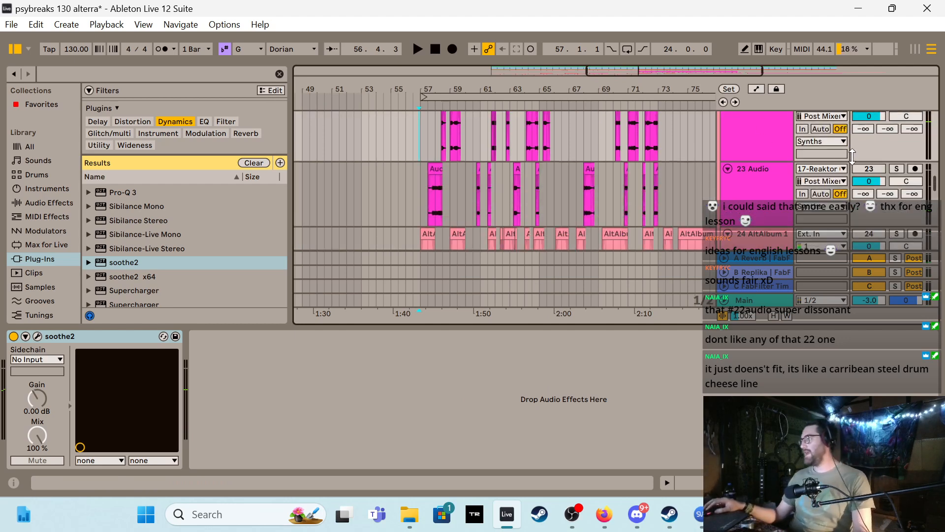
{"action": "scroll", "coordinate": [865, 167], "scroll_direction": "up", "scroll_amount": 2}
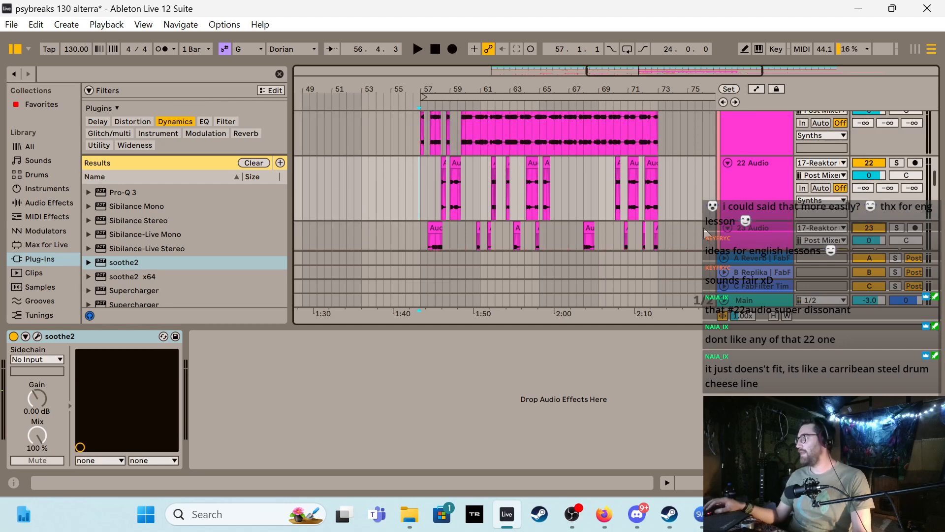
{"action": "key", "text": "space"}
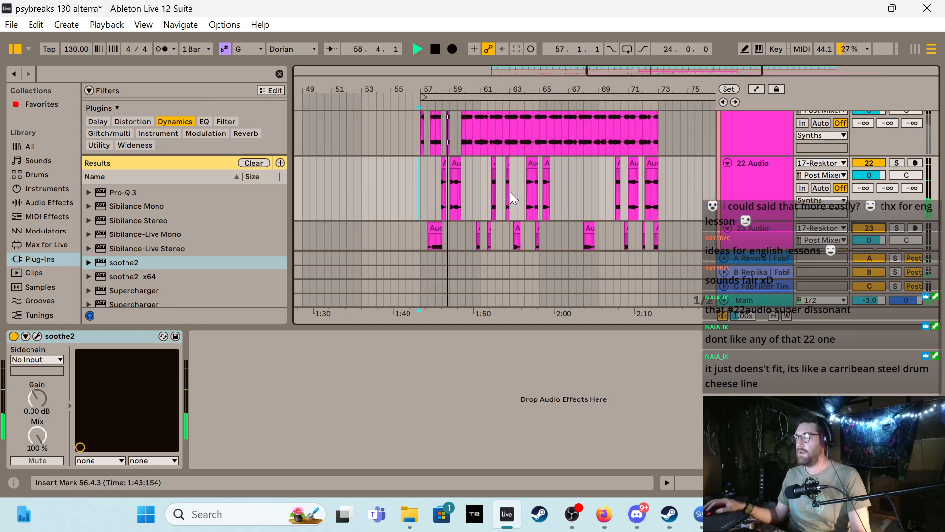
Shorten the first clip on track 22 Audio to end at 58.3.3 and audition the result
{"action": "left_click", "coordinate": [443, 185]}
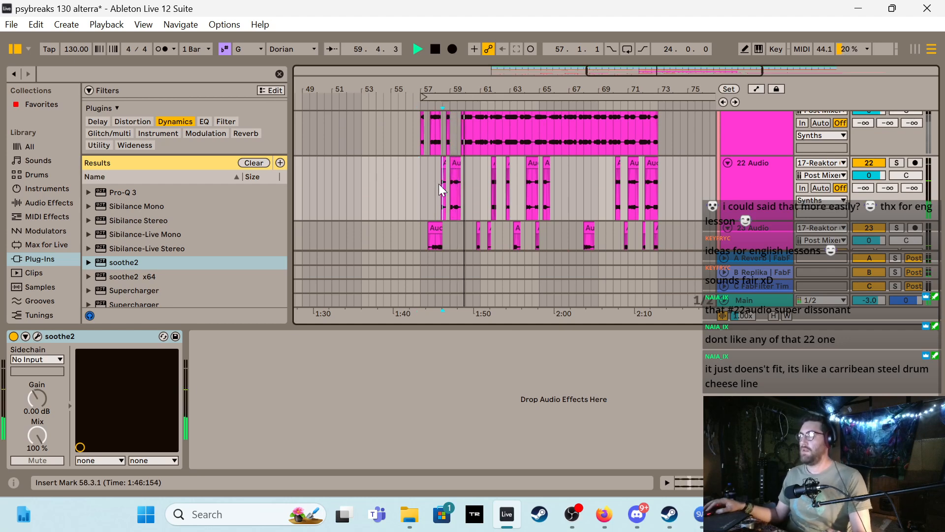
{"action": "key", "text": "plus"}
{"action": "key", "text": "plus"}
{"action": "key", "text": "plus"}
{"action": "key", "text": "space"}
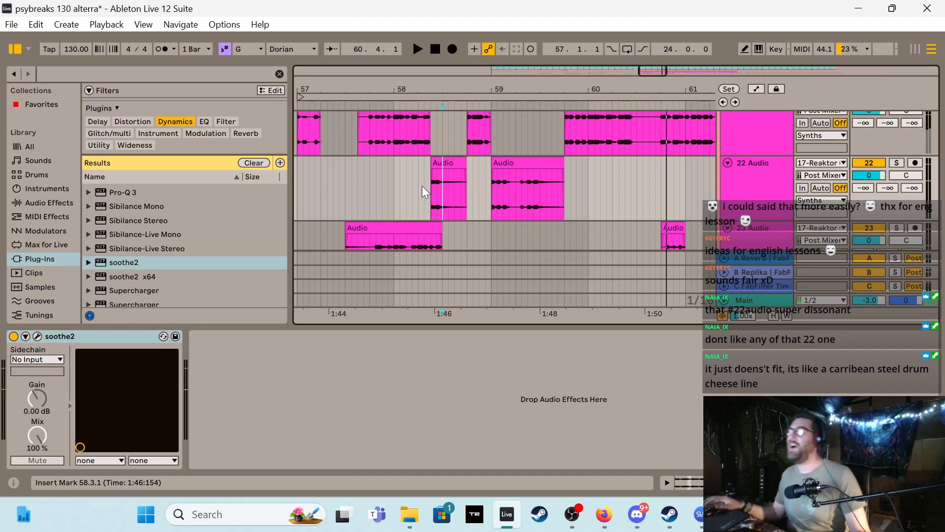
{"action": "left_click", "coordinate": [459, 162]}
{"action": "left_click_drag", "start_coordinate": [459, 163], "coordinate": [454, 163]}
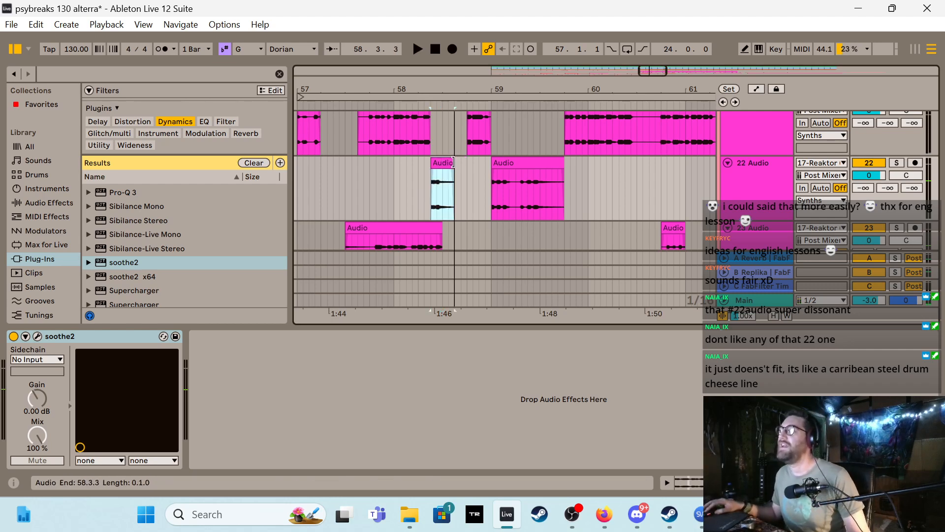
{"action": "key", "text": "space"}
{"action": "key", "text": "space"}
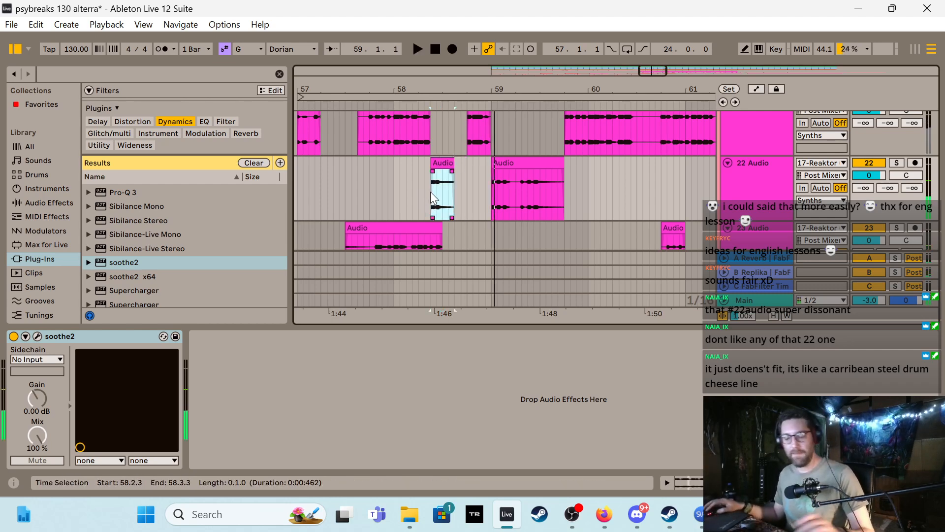
Deactivate track 22 Audio and move it directly below the AltAlbum 1 track
{"action": "key", "text": "minus"}
{"action": "key", "text": "minus"}
{"action": "left_click", "coordinate": [409, 184]}
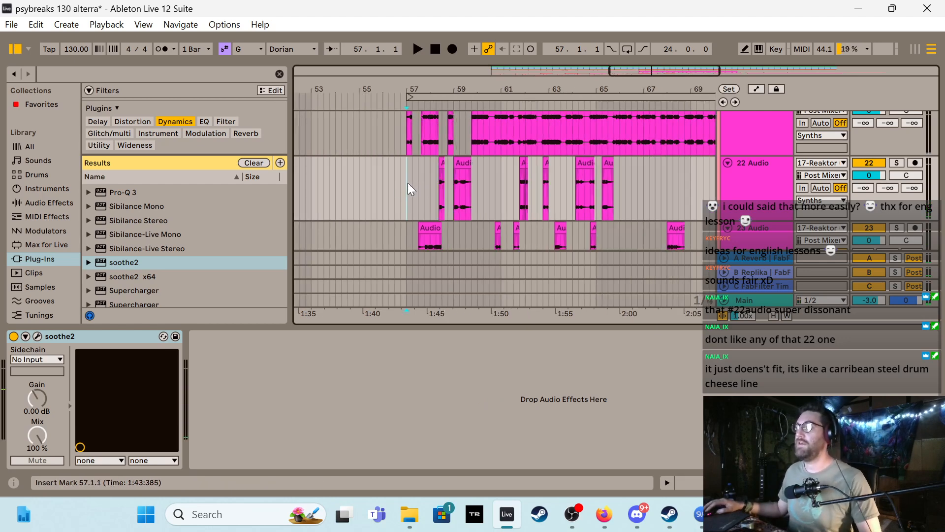
{"action": "key", "text": "minus"}
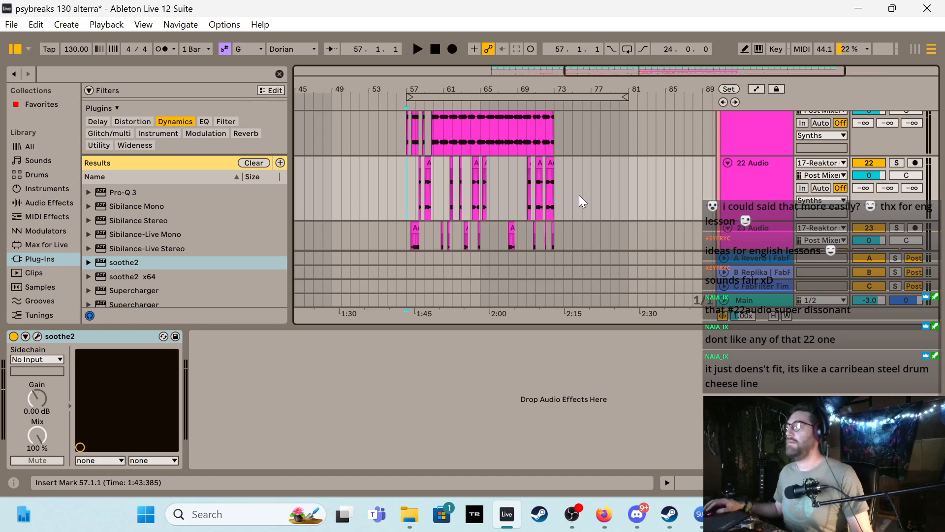
{"action": "scroll", "coordinate": [759, 182], "scroll_direction": "down", "scroll_amount": 3}
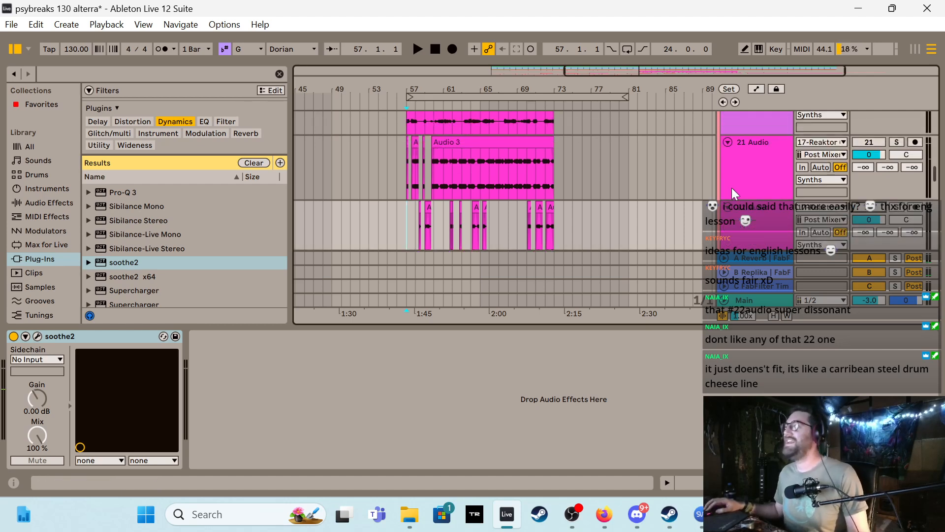
{"action": "scroll", "coordinate": [750, 193], "scroll_direction": "down", "scroll_amount": 2}
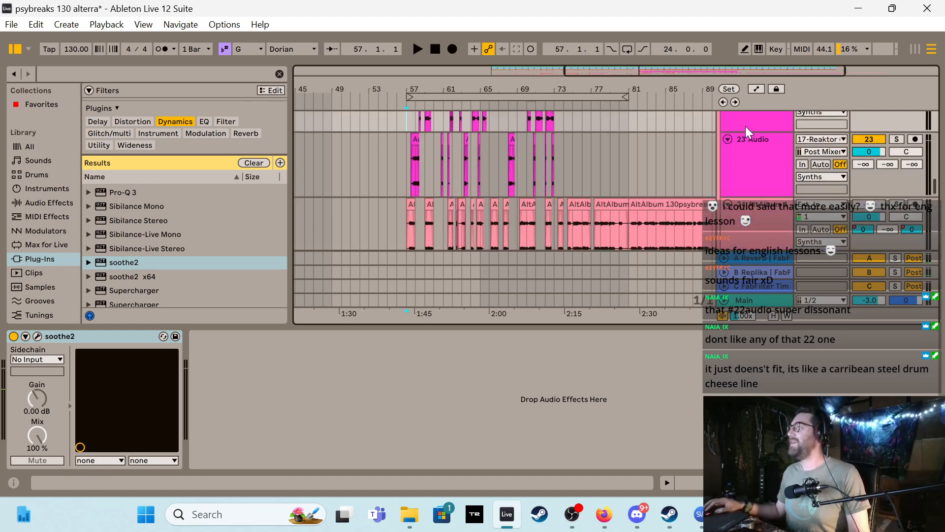
{"action": "scroll", "coordinate": [760, 253], "scroll_direction": "down", "scroll_amount": 2}
{"action": "scroll", "coordinate": [761, 246], "scroll_direction": "down", "scroll_amount": 1}
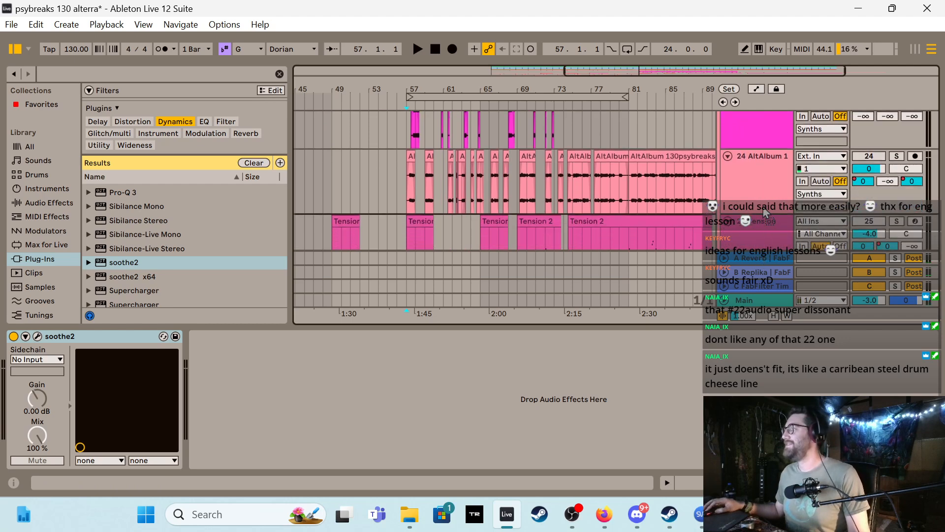
{"action": "left_click_drag", "start_coordinate": [763, 207], "coordinate": [764, 204]}
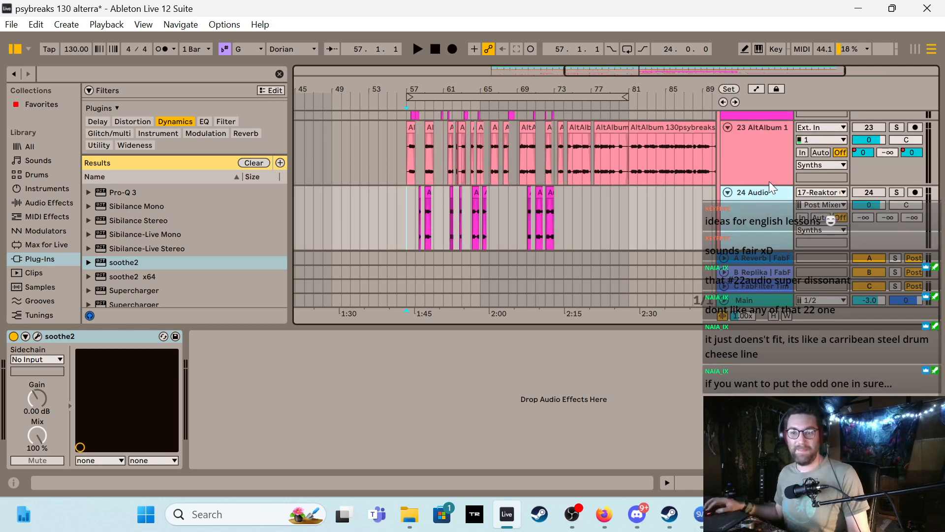
Play track 21 Audio from 57.1.1 and hide the browser to widen the arrangement
{"action": "scroll", "coordinate": [808, 202], "scroll_direction": "up", "scroll_amount": 5}
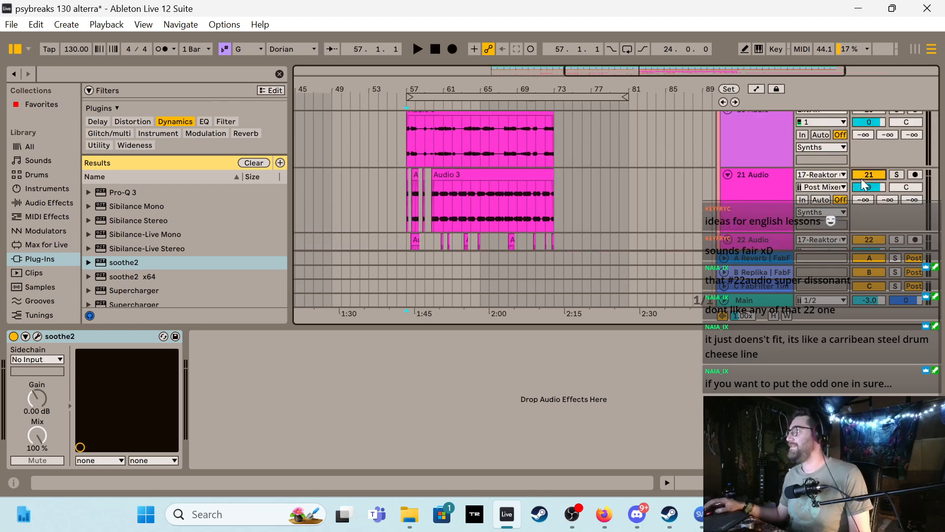
{"action": "scroll", "coordinate": [847, 190], "scroll_direction": "down", "scroll_amount": 4}
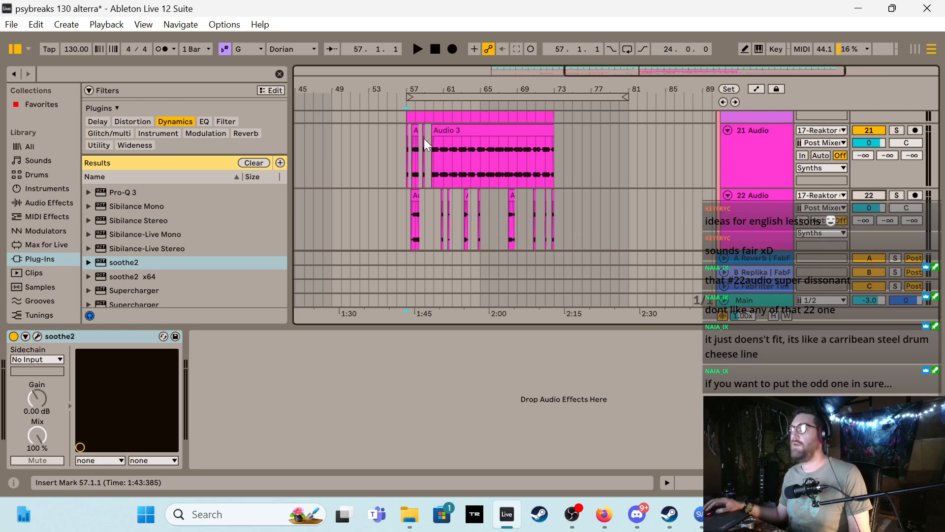
{"action": "left_click", "coordinate": [406, 148]}
{"action": "scroll", "coordinate": [406, 148], "scroll_direction": "up", "scroll_amount": 6}
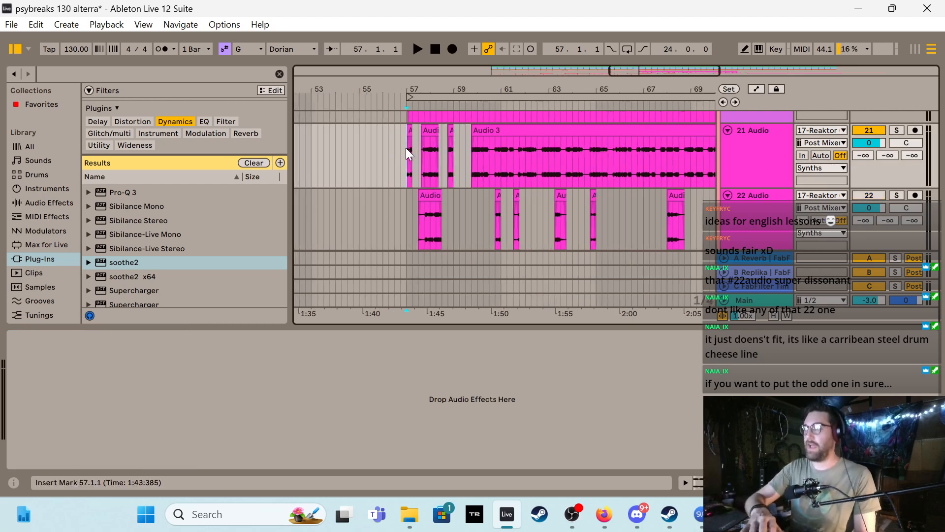
{"action": "key", "text": "space"}
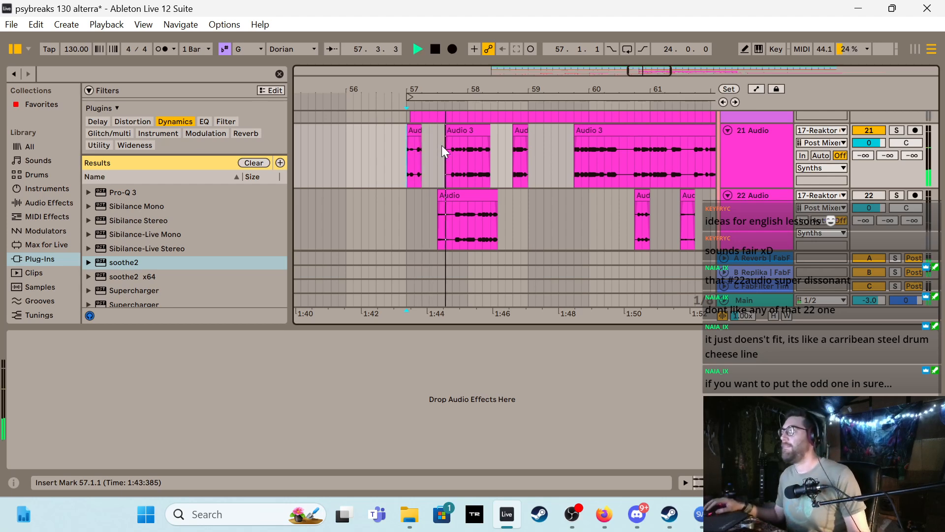
{"action": "left_click", "coordinate": [17, 49]}
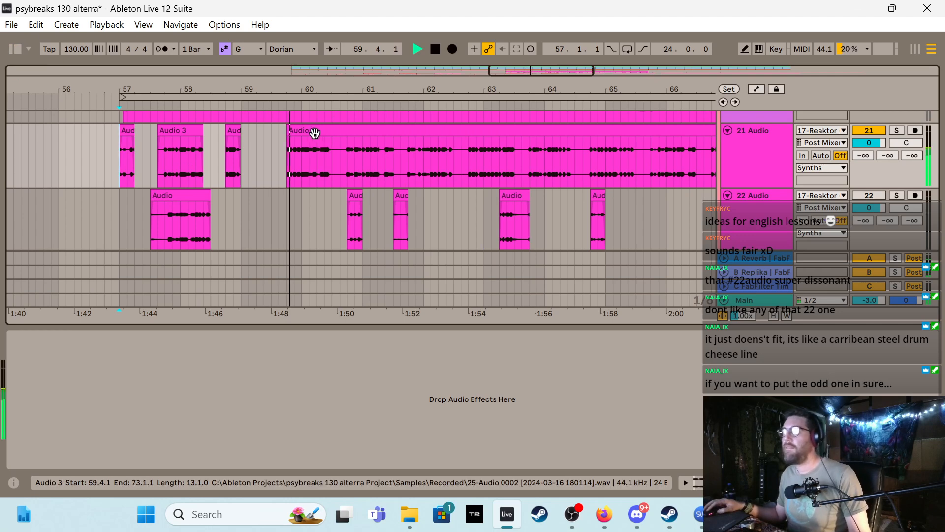
Split the long clip on track 21 Audio at 60.1.1 and 61.2.1, trimming the following parts to start at 60.4.1 and 61.4.1
{"action": "left_click", "coordinate": [295, 147]}
{"action": "left_click", "coordinate": [302, 155]}
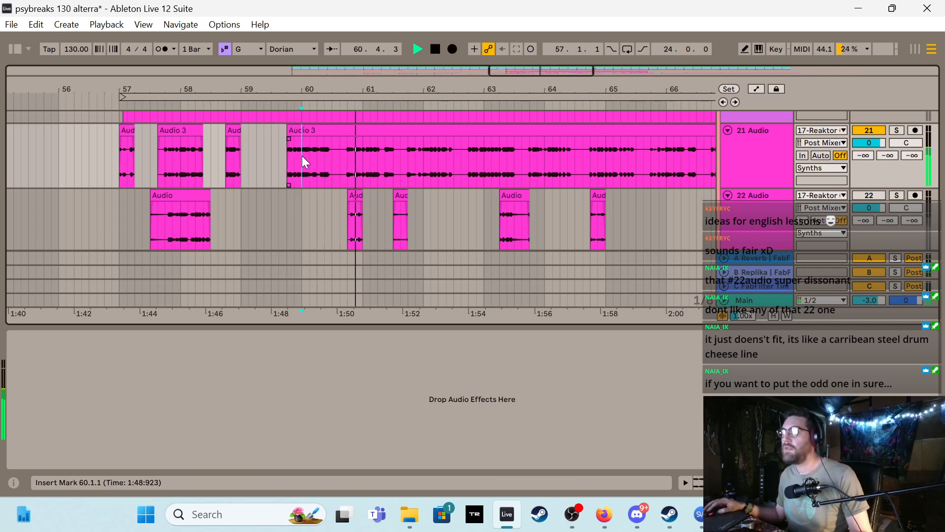
{"action": "key", "text": "ctrl+e"}
{"action": "left_click_drag", "start_coordinate": [305, 133], "coordinate": [349, 144]}
{"action": "left_click", "coordinate": [378, 170]}
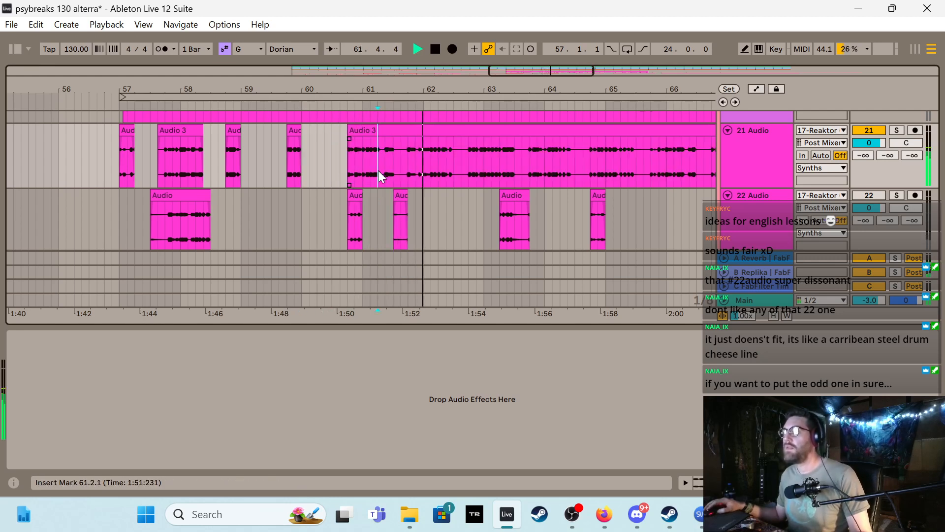
{"action": "key", "text": "ctrl+e"}
{"action": "left_click_drag", "start_coordinate": [380, 132], "coordinate": [408, 133]}
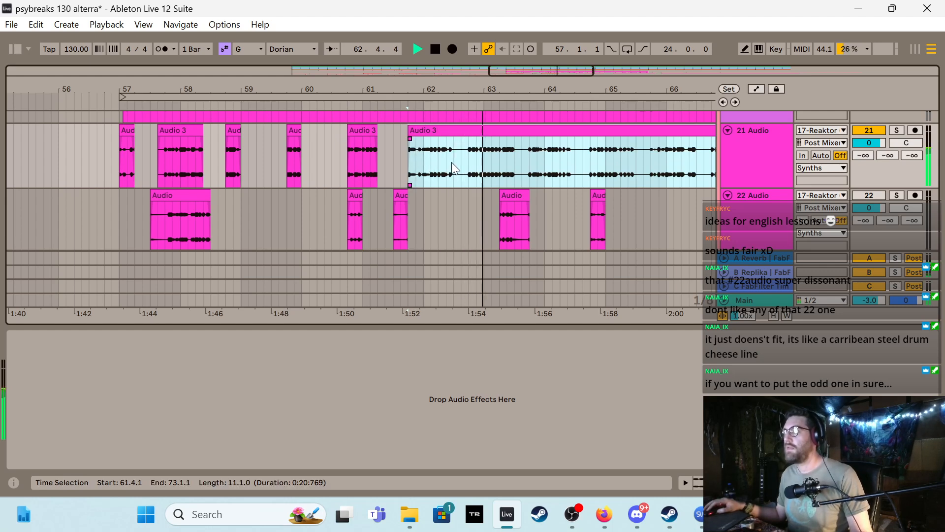
Split the last clip on track 21 Audio at 62.2.3 and trim the remaining part to start at 64.1.1
{"action": "left_click", "coordinate": [446, 159]}
{"action": "key", "text": "ctrl+e"}
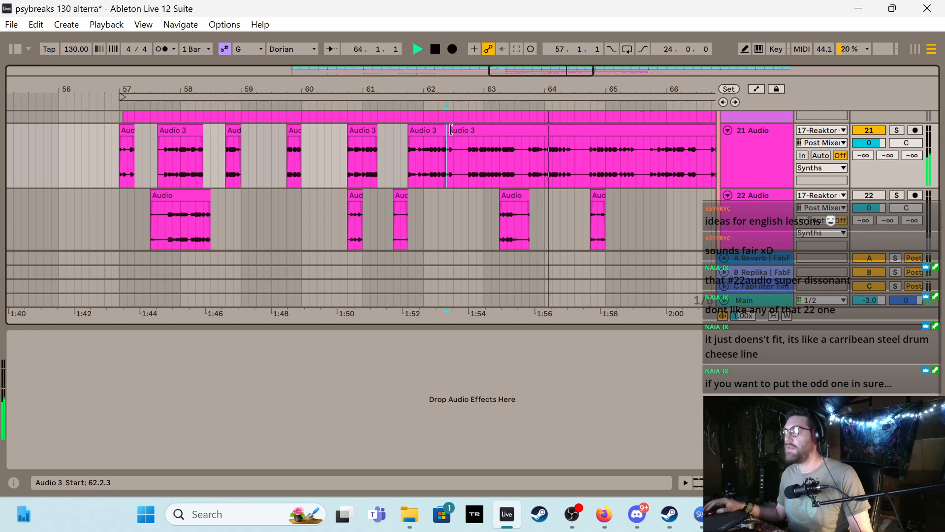
{"action": "left_click_drag", "start_coordinate": [448, 125], "coordinate": [463, 132]}
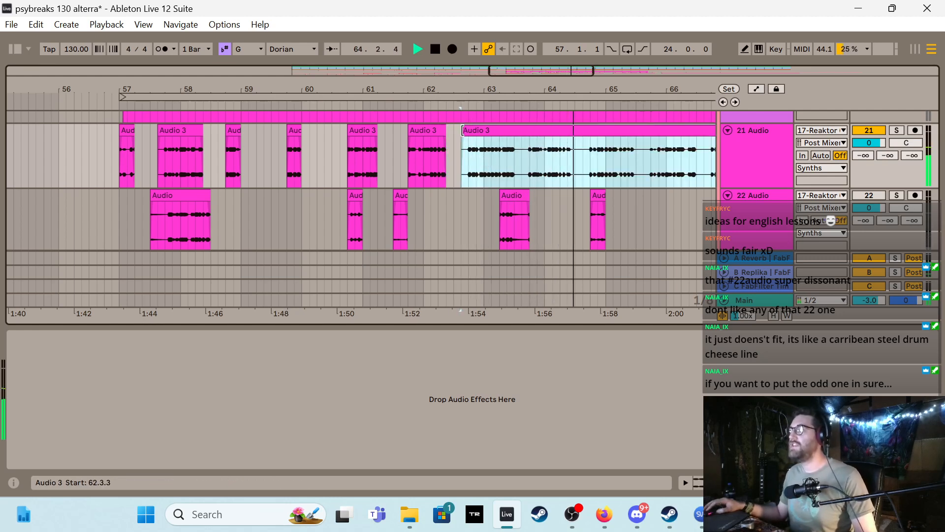
{"action": "left_click_drag", "start_coordinate": [463, 130], "coordinate": [543, 157]}
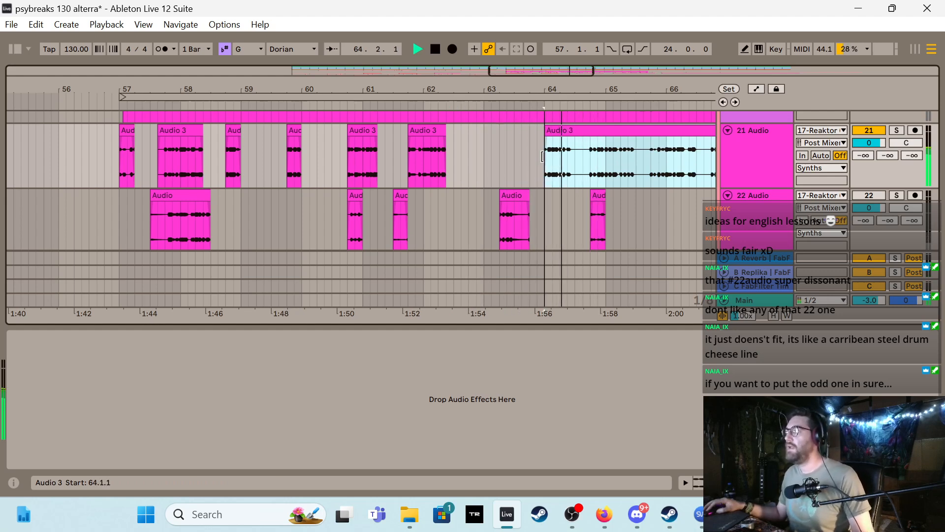
Split the last clip on track 21 Audio at 64.3.1, trim the remaining part to start at 64.4.1 and audition it
{"action": "key", "text": "space"}
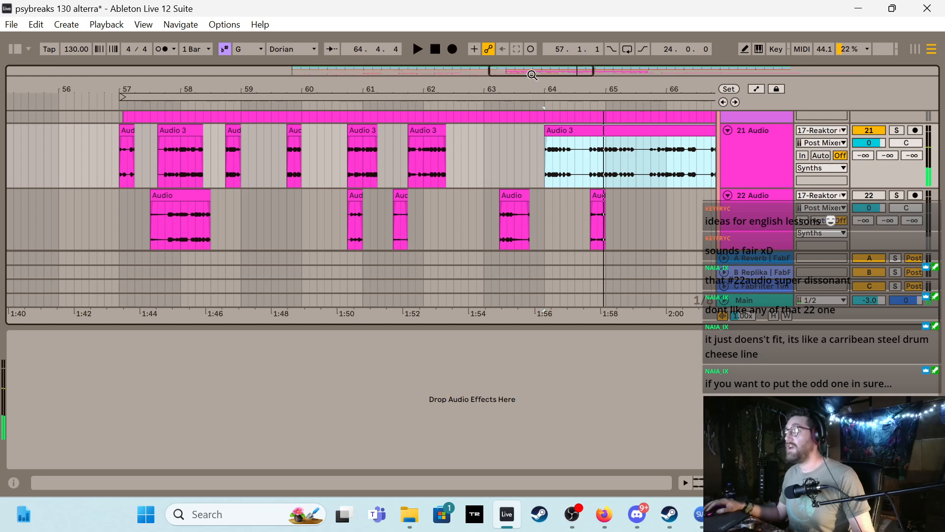
{"action": "left_click_drag", "start_coordinate": [533, 75], "coordinate": [549, 77]}
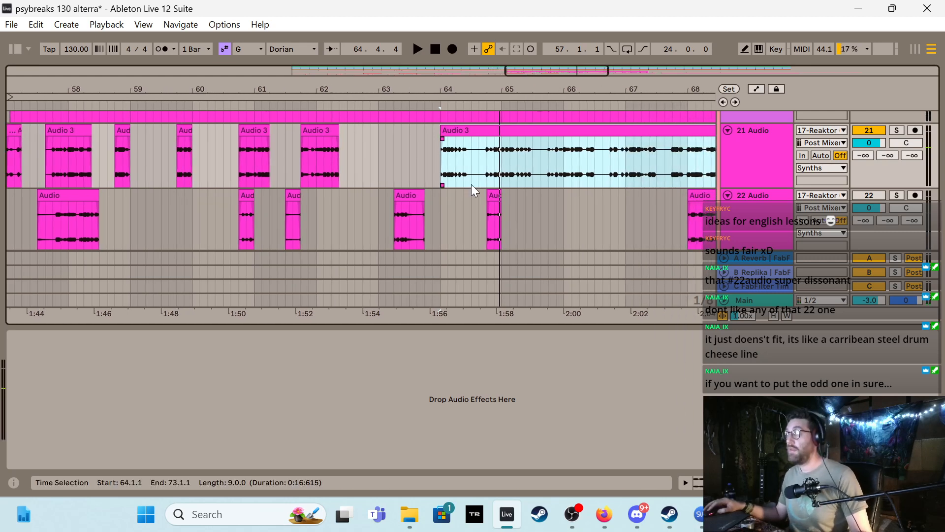
{"action": "left_click", "coordinate": [473, 177]}
{"action": "key", "text": "ctrl+e"}
{"action": "key", "text": "space"}
{"action": "mouse_move", "coordinate": [473, 129]}
{"action": "left_mouse_down"}
{"action": "mouse_move", "coordinate": [499, 134]}
{"action": "mouse_move", "coordinate": [488, 133]}
{"action": "left_mouse_up"}
{"action": "key", "text": "space"}
{"action": "left_click", "coordinate": [505, 150]}
{"action": "key", "text": "space"}
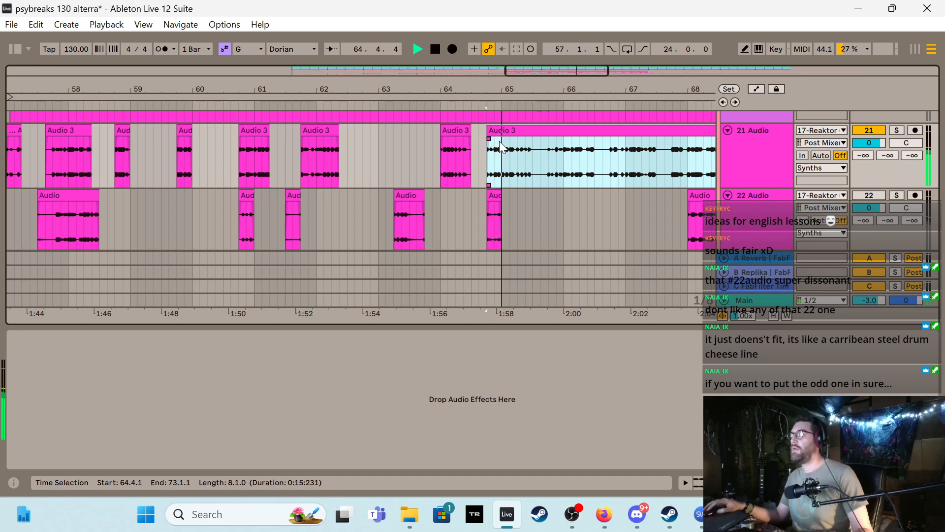
Split the last clip on track 21 Audio at 65.2.3 and 66.1.1, trimming the following parts to start at 65.4.1 and 66.4.1
{"action": "left_click", "coordinate": [526, 161]}
{"action": "key", "text": "ctrl+e"}
{"action": "left_click_drag", "start_coordinate": [527, 130], "coordinate": [611, 142]}
{"action": "left_click", "coordinate": [568, 164]}
{"action": "key", "text": "ctrl+e"}
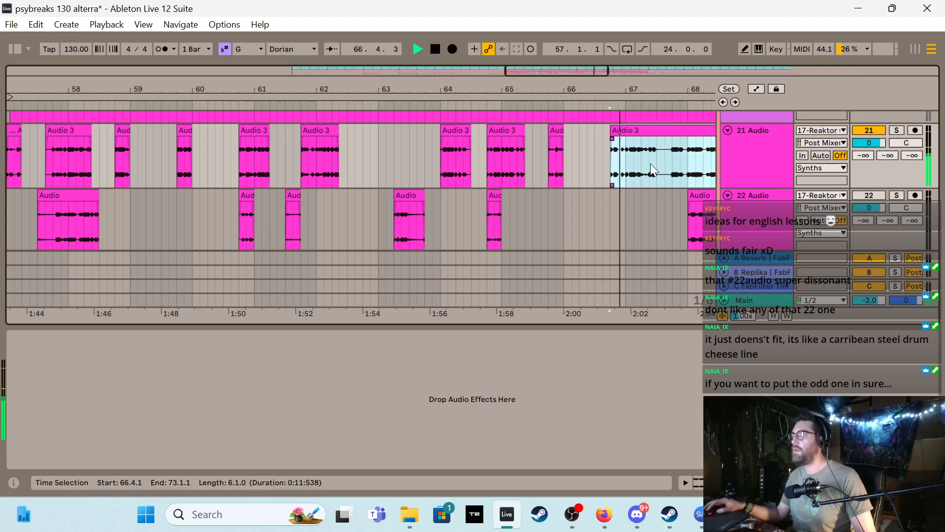
Split the last clip on track 21 Audio at 67.1.1 and trim the remaining part to start at 70.1.1
{"action": "left_click", "coordinate": [626, 160]}
{"action": "key", "text": "ctrl+e"}
{"action": "key", "text": "space"}
{"action": "key", "text": "space"}
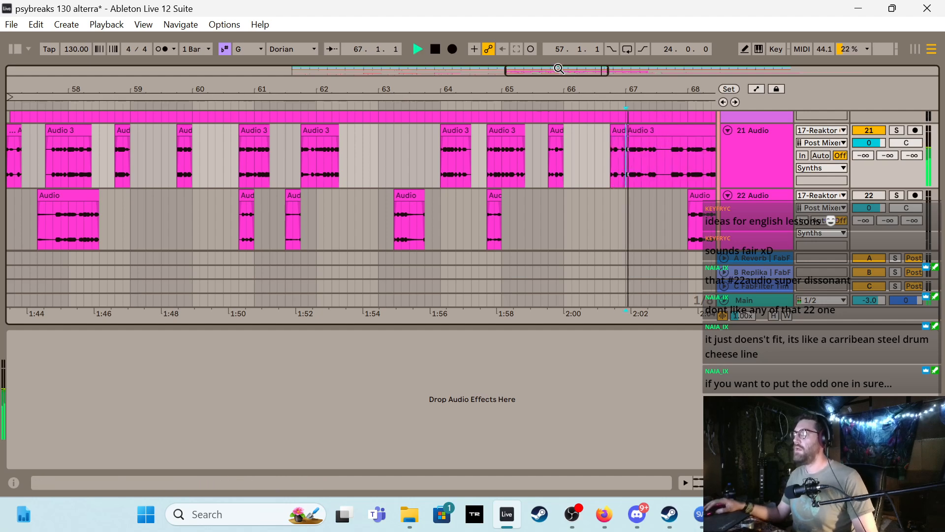
{"action": "left_click_drag", "start_coordinate": [556, 71], "coordinate": [609, 71]}
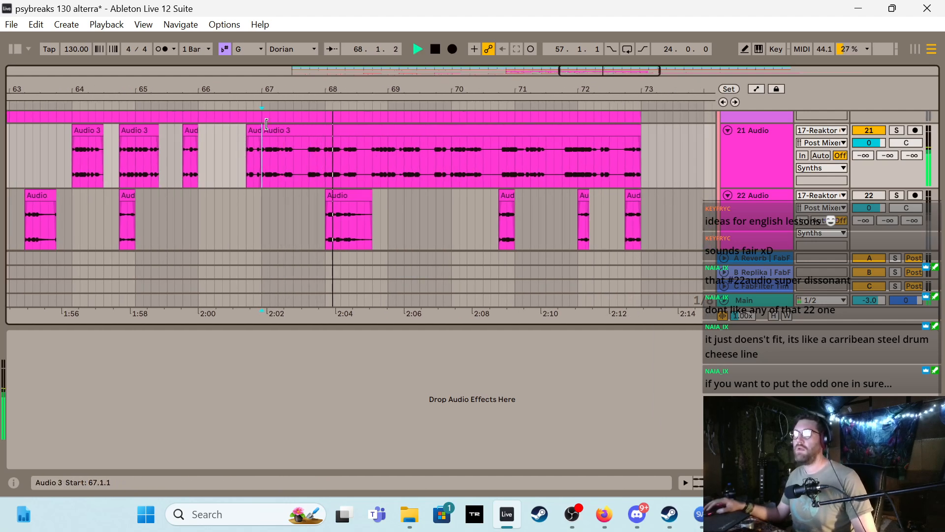
{"action": "left_click_drag", "start_coordinate": [267, 126], "coordinate": [452, 163]}
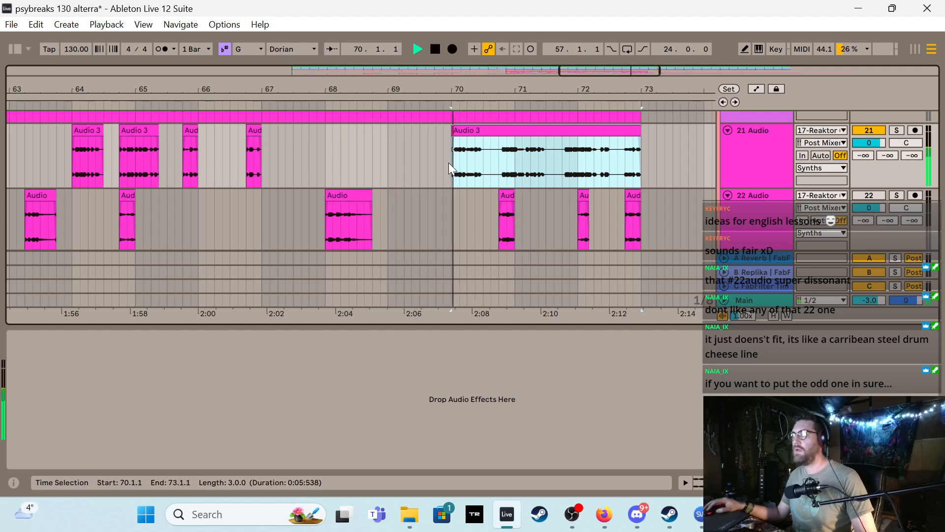
Split the last clip on track 21 Audio at 70.2.3 and trim the remaining part to start at 70.4.3
{"action": "left_click", "coordinate": [476, 170]}
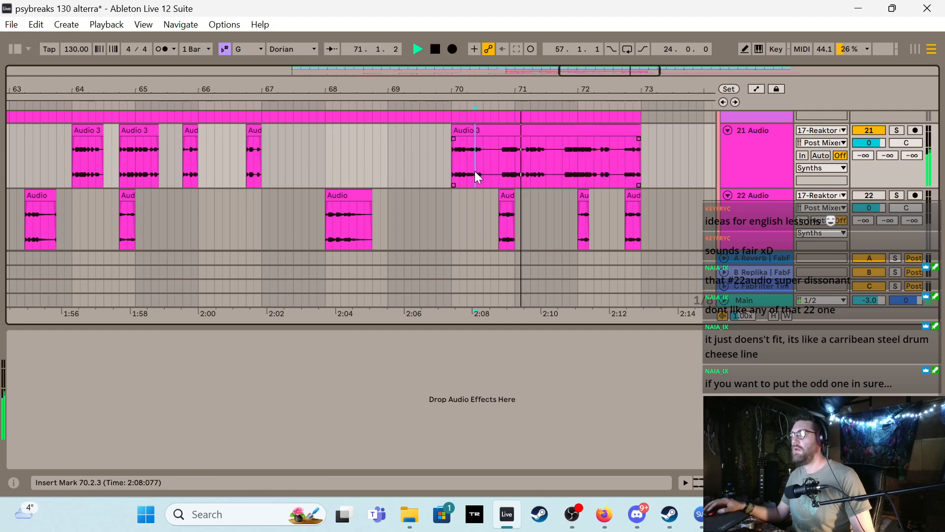
{"action": "key", "text": "space"}
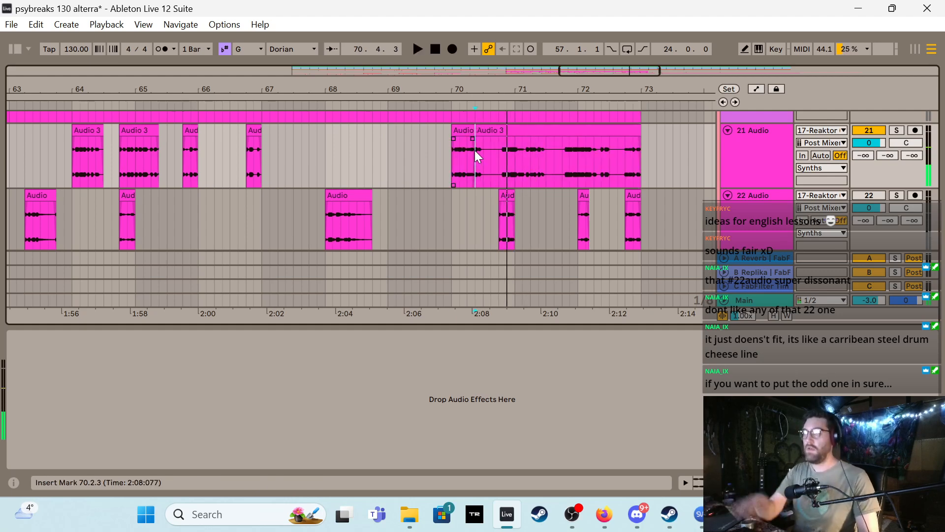
{"action": "key", "text": "space"}
{"action": "key", "text": "space"}
{"action": "left_click_drag", "start_coordinate": [475, 134], "coordinate": [511, 143]}
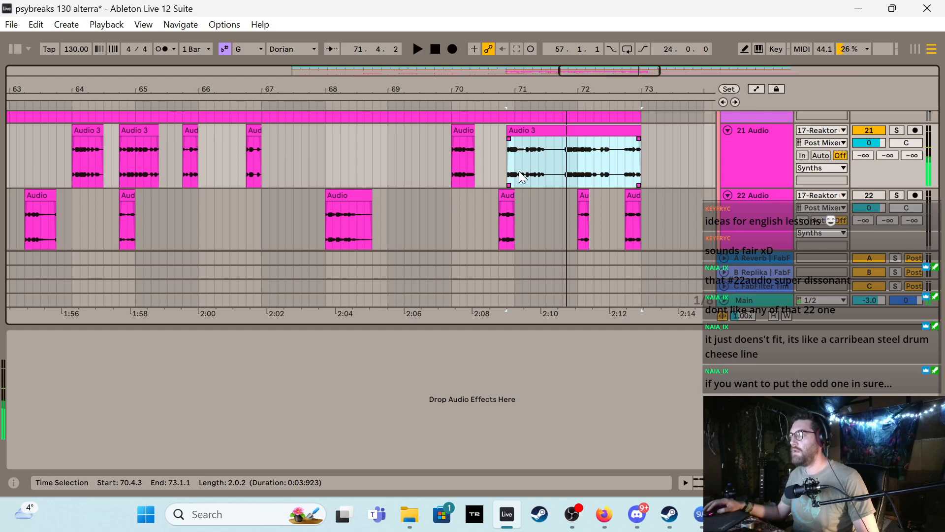
Split the last clip on track 21 Audio at 71.3.1, reduce the remainder to 72.4.1–72.4.3 and audition the ending
{"action": "left_click", "coordinate": [545, 150]}
{"action": "key", "text": "ctrl+e"}
{"action": "left_click_drag", "start_coordinate": [547, 147], "coordinate": [633, 134]}
{"action": "key", "text": "space"}
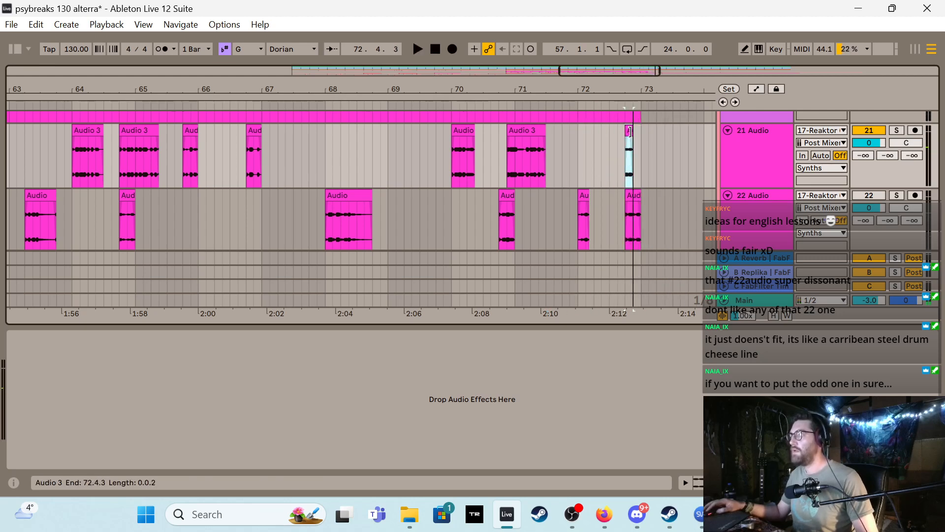
{"action": "key", "text": "space"}
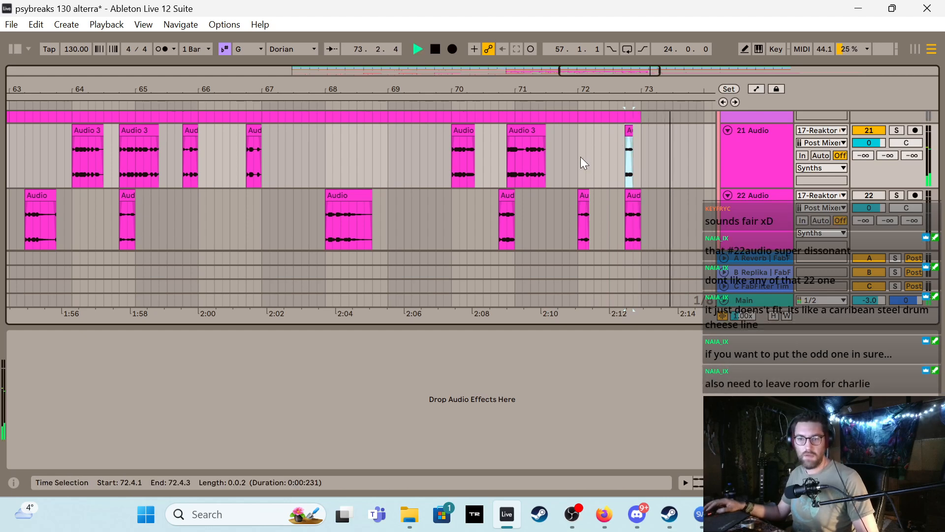
{"action": "key", "text": "space"}
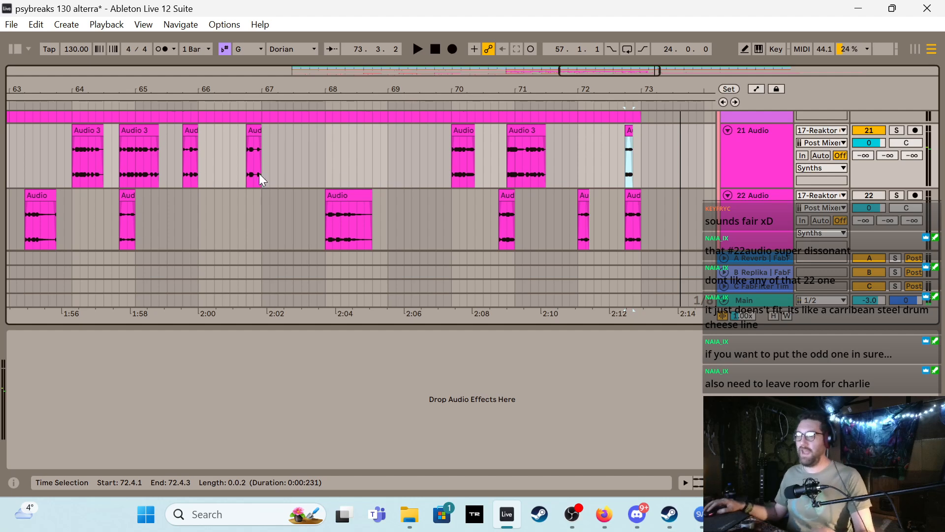
Hide the device area to enlarge the arrangement and switch the active track from 21 Audio to 20 Audio
{"action": "left_click", "coordinate": [270, 168]}
{"action": "key", "text": "minus"}
{"action": "key", "text": "minus"}
{"action": "key", "text": "minus"}
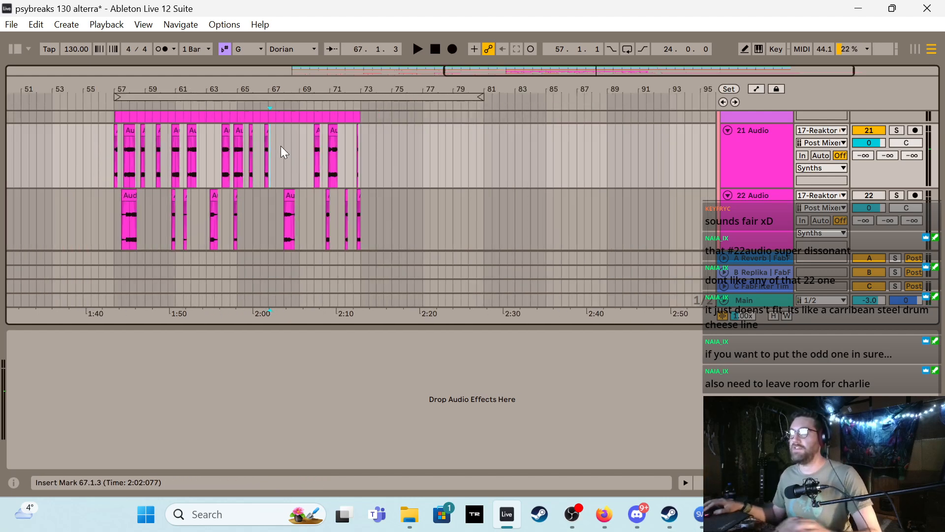
{"action": "scroll", "coordinate": [315, 170], "scroll_direction": "up", "scroll_amount": 2}
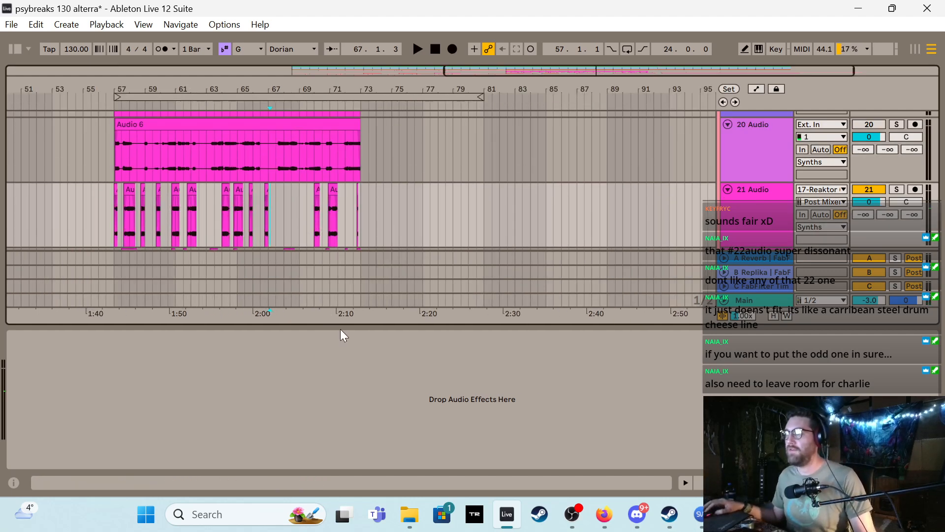
{"action": "left_click_drag", "start_coordinate": [340, 325], "coordinate": [339, 331]}
{"action": "scroll", "coordinate": [258, 322], "scroll_direction": "up", "scroll_amount": 5}
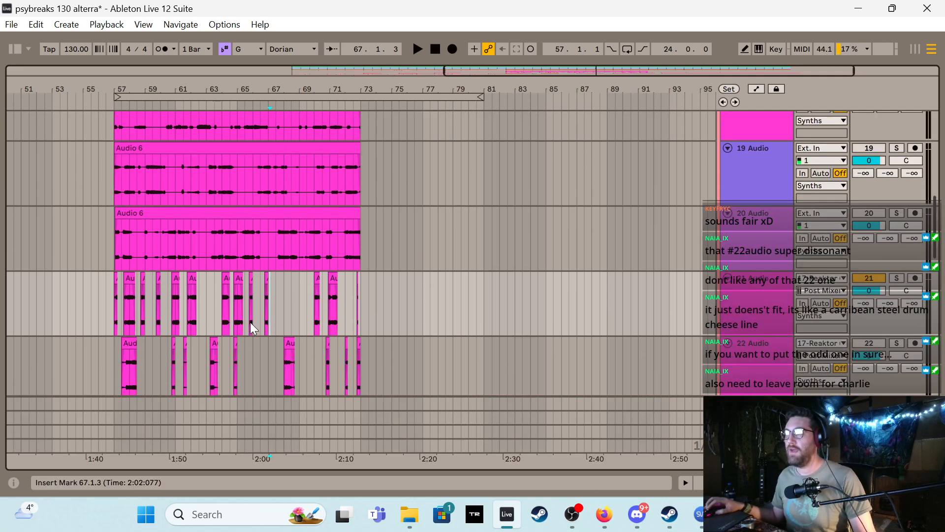
{"action": "scroll", "coordinate": [331, 268], "scroll_direction": "down", "scroll_amount": 3}
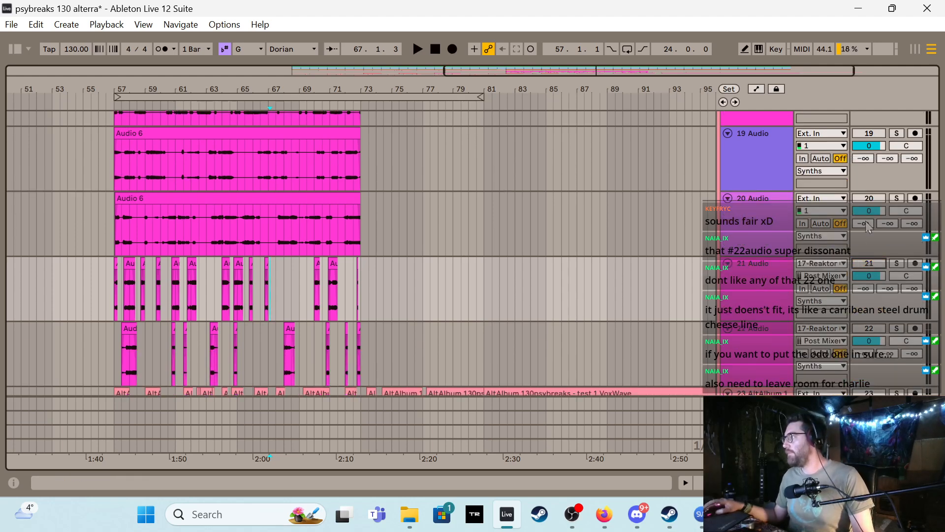
{"action": "left_click", "coordinate": [869, 199]}
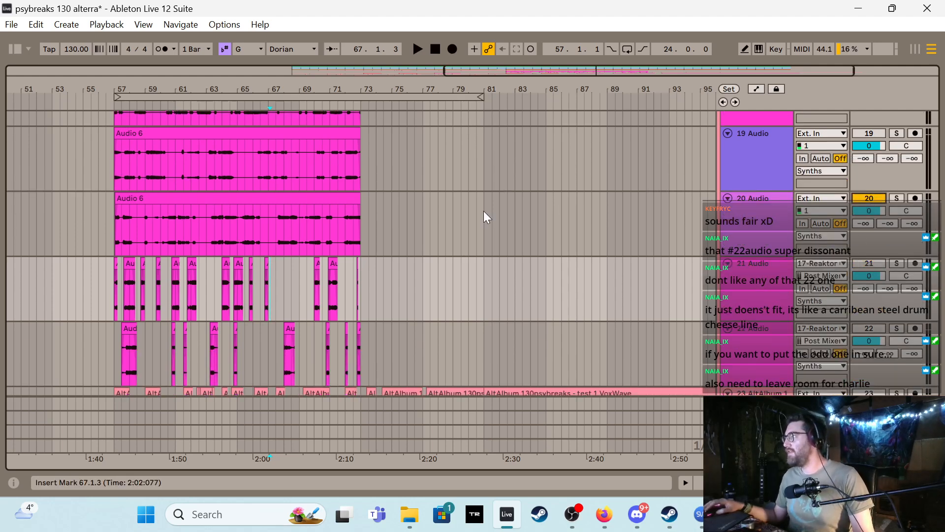
Audition the Audio 6 clip on track 20 Audio from 57.1.1
{"action": "left_click", "coordinate": [111, 231]}
{"action": "key", "text": "plus"}
{"action": "key", "text": "plus"}
{"action": "key", "text": "plus"}
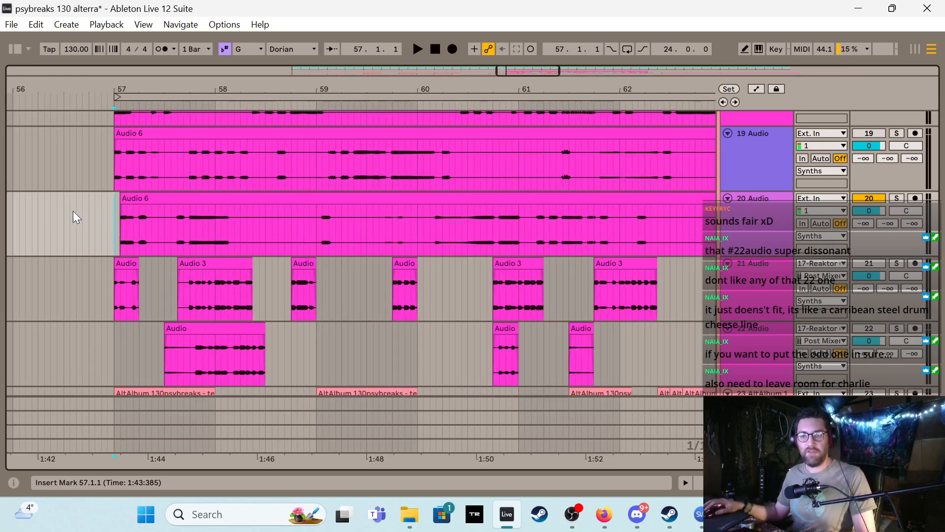
{"action": "key", "text": "minus"}
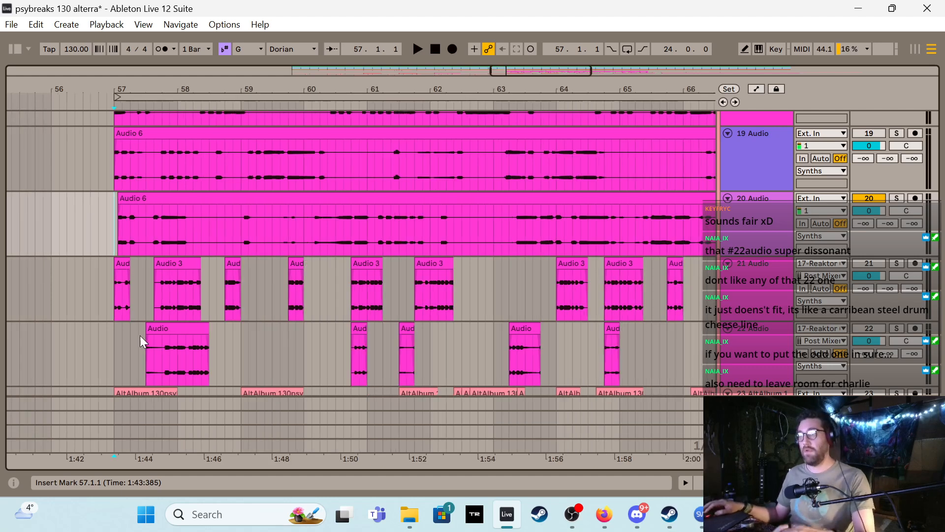
{"action": "key", "text": "space"}
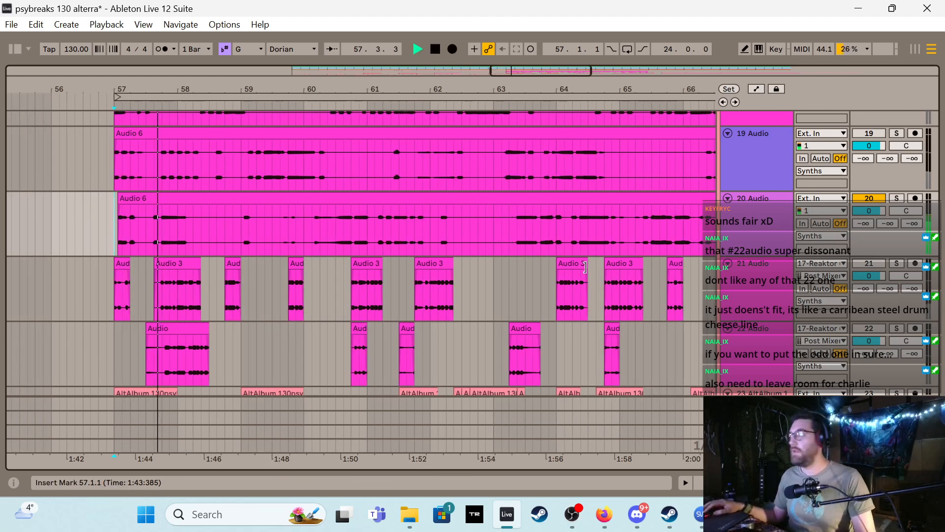
{"action": "key", "text": "space"}
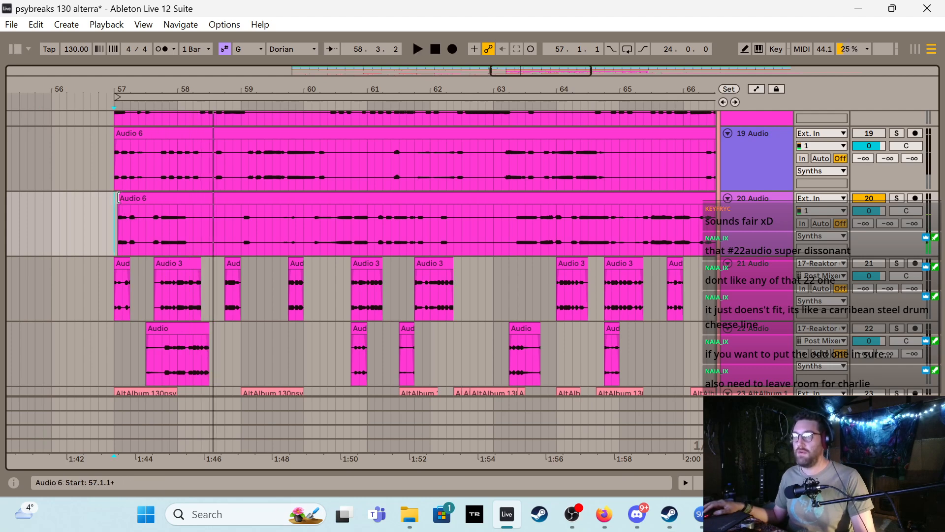
Trim the start of the Audio 6 clip on track 20 Audio to 57.4.1 and split it at 58.1.1
{"action": "left_click_drag", "start_coordinate": [121, 203], "coordinate": [164, 224]}
{"action": "key", "text": "space"}
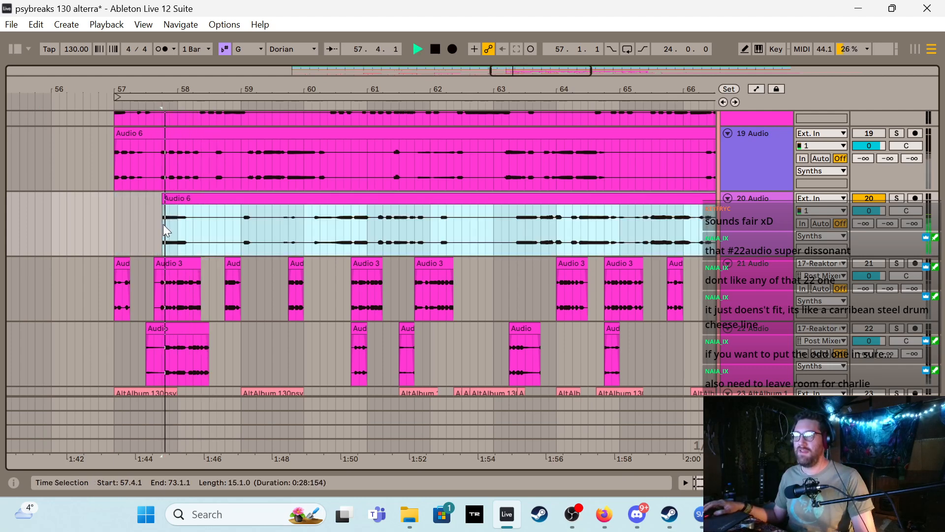
{"action": "left_click", "coordinate": [175, 236]}
{"action": "key", "text": "ctrl+e"}
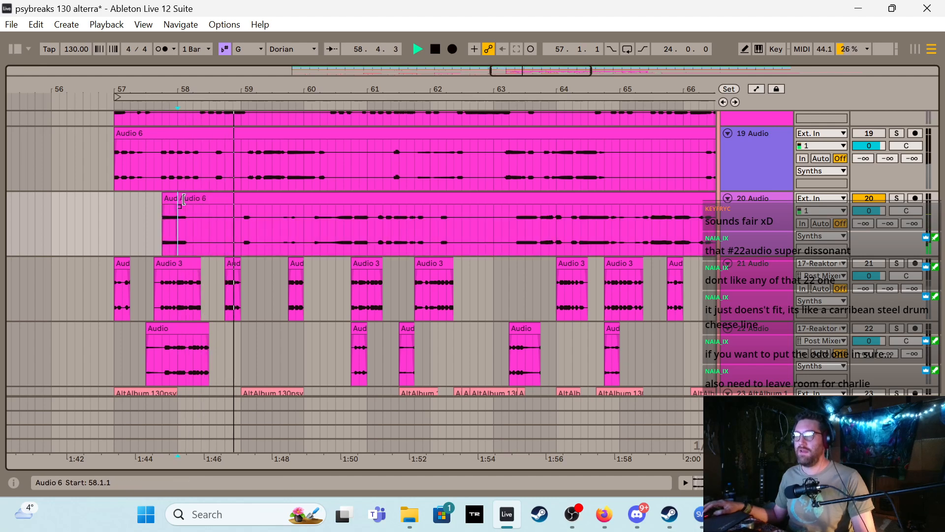
Trim the remaining Audio 6 clip on track 20 Audio to start at 59.1.1, split it at 59.2.1, and start the remainder at 59.3.3
{"action": "left_click_drag", "start_coordinate": [179, 217], "coordinate": [250, 199]}
{"action": "left_click_drag", "start_coordinate": [245, 197], "coordinate": [304, 236]}
{"action": "key", "text": "space"}
{"action": "left_click", "coordinate": [259, 225]}
{"action": "key", "text": "ctrl+e"}
{"action": "key", "text": "space"}
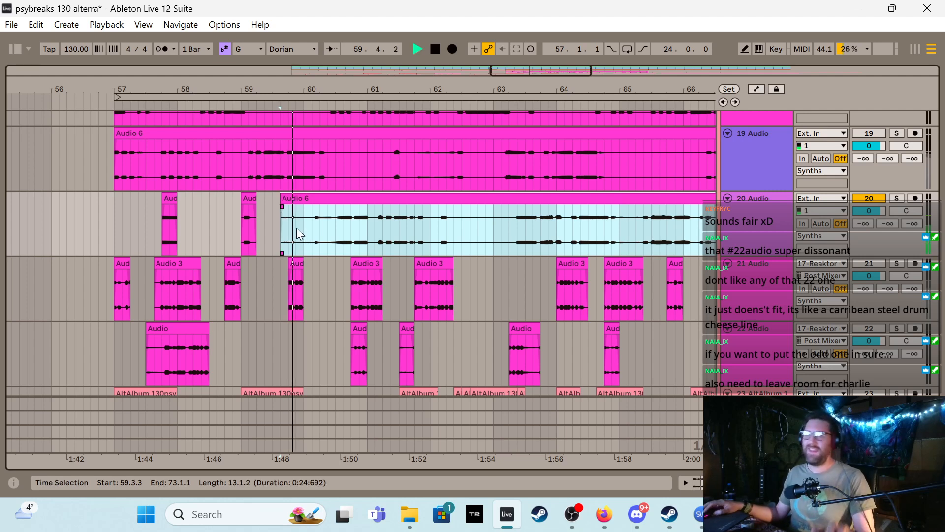
Split the remaining Audio 6 clip on track 20 Audio at 61.1.1, trim the remainder's start to 61.2.1 and audition it
{"action": "left_click", "coordinate": [303, 231]}
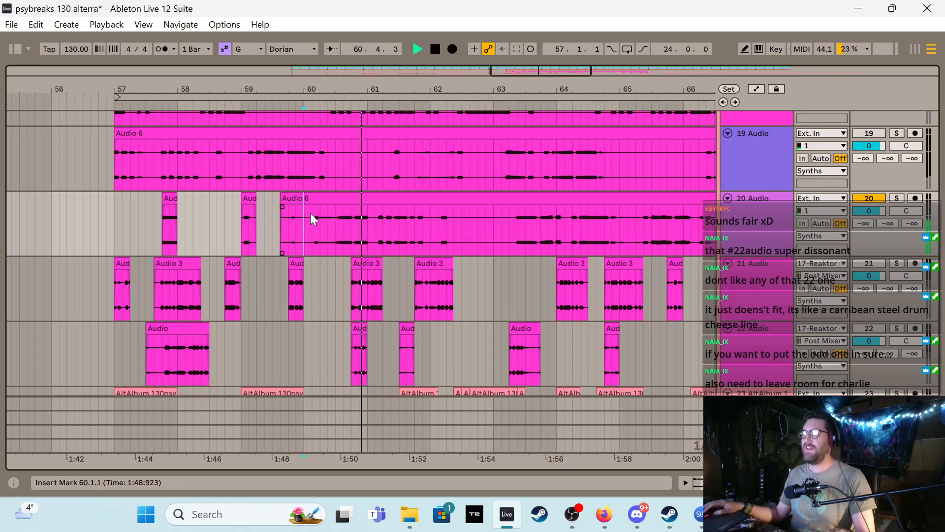
{"action": "left_click", "coordinate": [369, 235]}
{"action": "key", "text": "ctrl+e"}
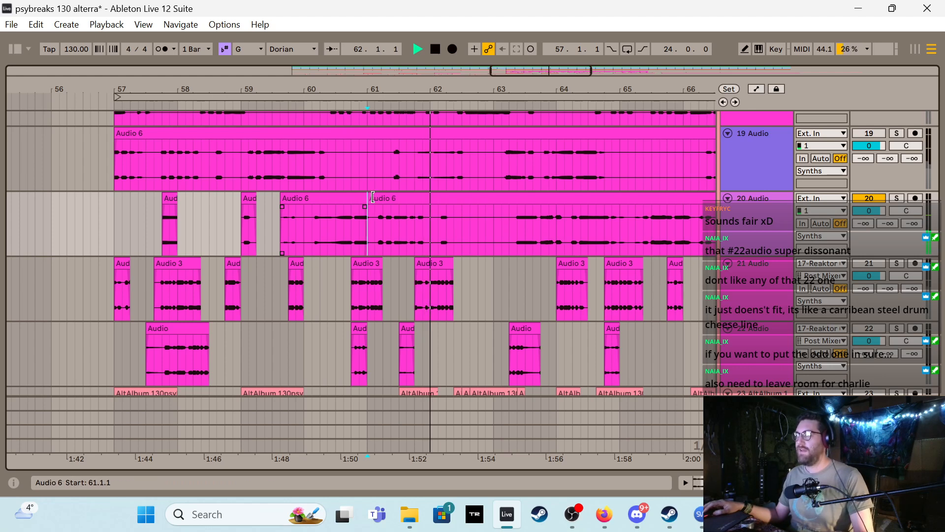
{"action": "key", "text": "space"}
{"action": "mouse_move", "coordinate": [368, 196]}
{"action": "left_mouse_down"}
{"action": "mouse_move", "coordinate": [392, 196]}
{"action": "mouse_move", "coordinate": [384, 196]}
{"action": "left_mouse_up"}
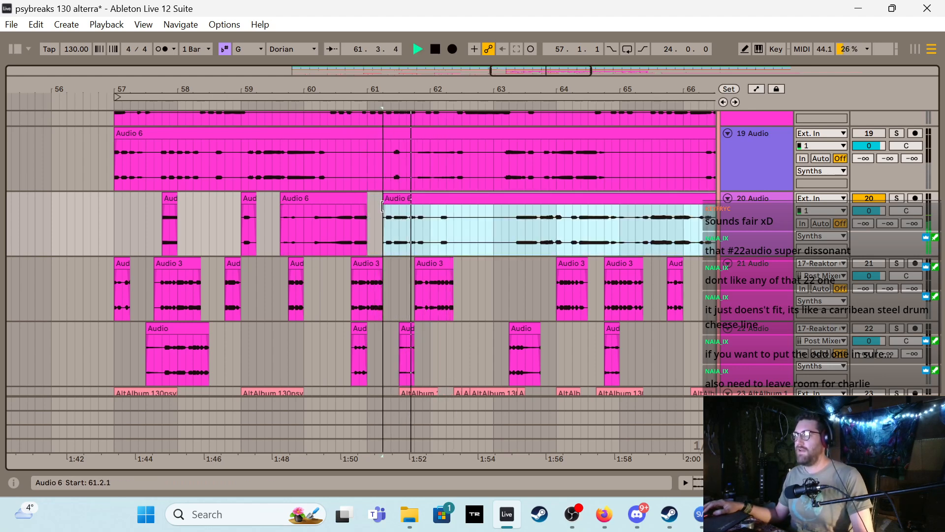
{"action": "key", "text": "space"}
{"action": "key", "text": "space"}
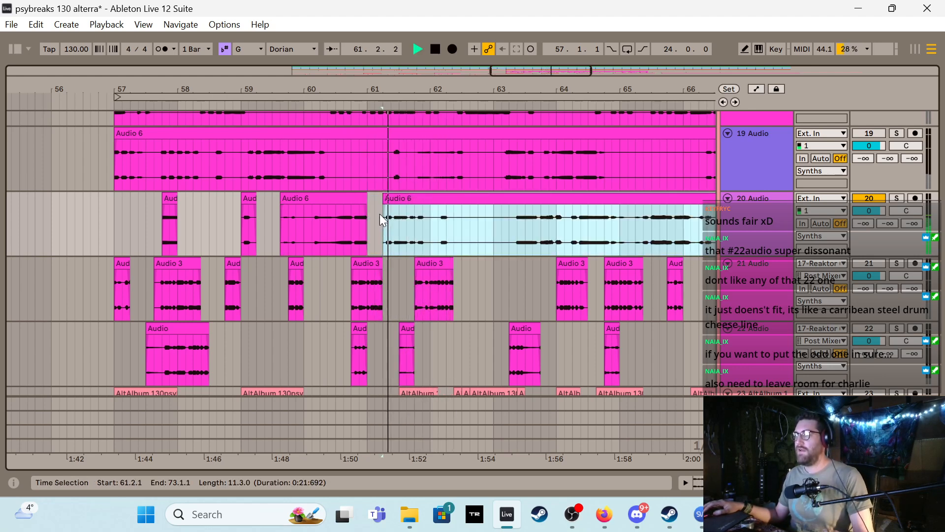
Split the Audio 6 remainder on track 20 Audio at 62.1.3 and trim the following part's start to 63.4.1
{"action": "left_click", "coordinate": [416, 237]}
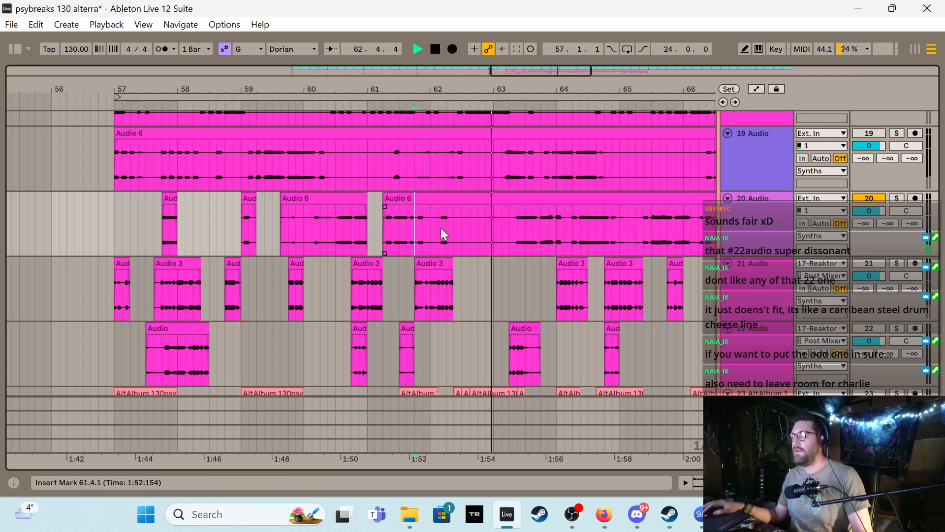
{"action": "left_click", "coordinate": [440, 228]}
{"action": "key", "text": "ctrl+e"}
{"action": "left_click_drag", "start_coordinate": [440, 198], "coordinate": [542, 268]}
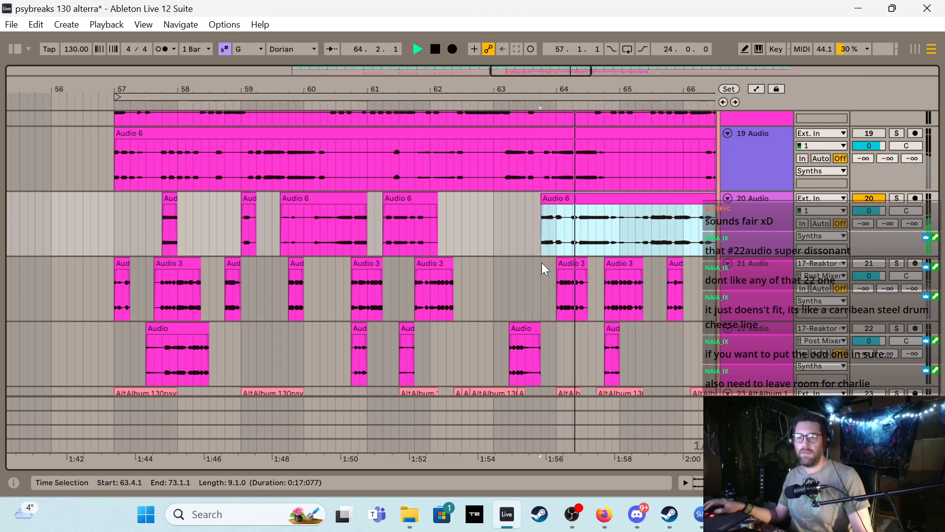
Split the Audio 6 remainder at 64.1.1 and 64.1.3, and trim the start of the last part to 64.3.1
{"action": "left_click", "coordinate": [556, 229]}
{"action": "key", "text": "ctrl+e"}
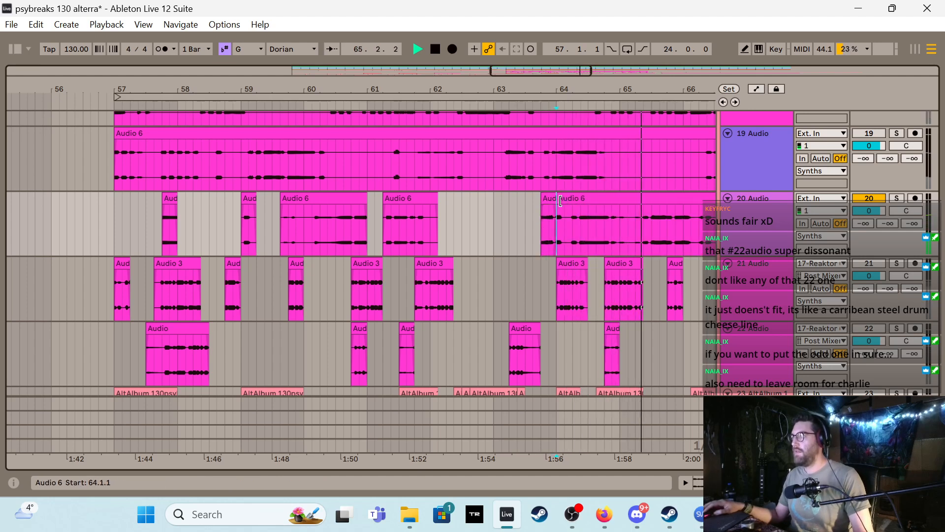
{"action": "left_click", "coordinate": [566, 226]}
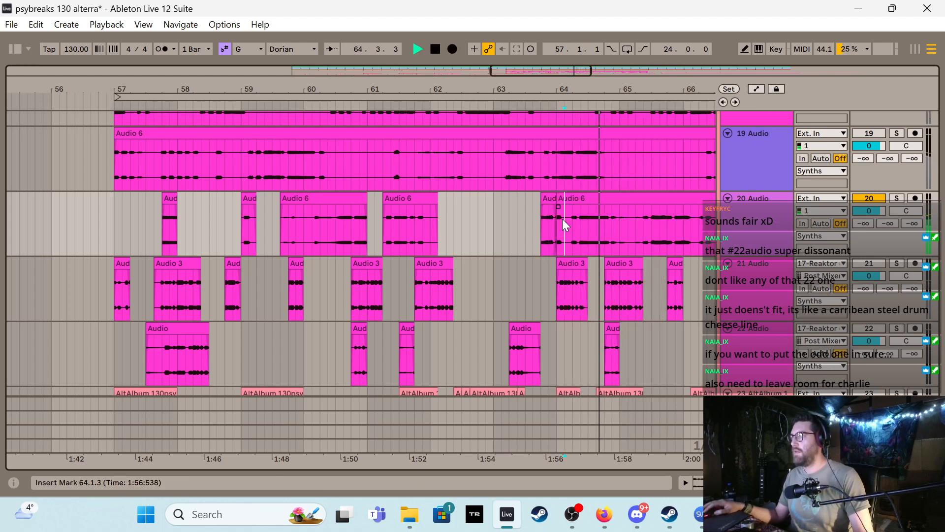
{"action": "left_click_drag", "start_coordinate": [565, 202], "coordinate": [589, 202]}
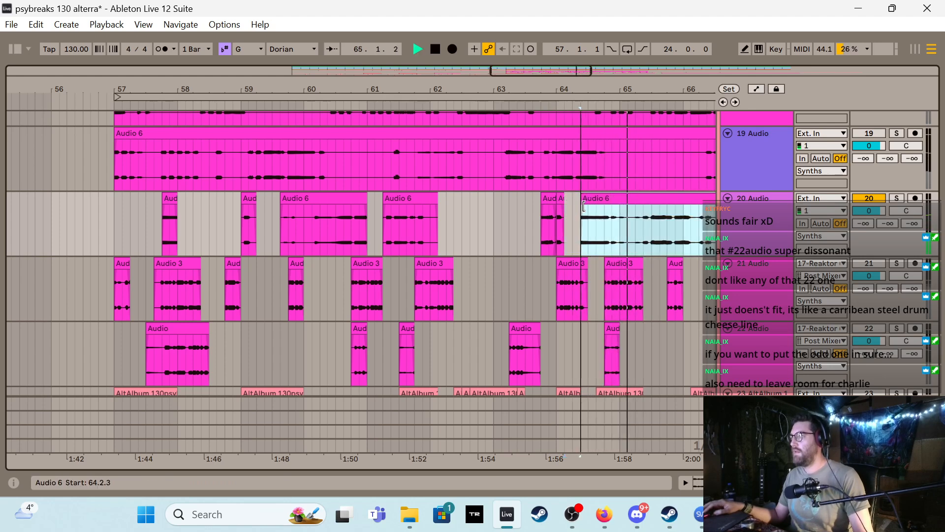
Split the Audio 6 remainder at 64.4.1 and trim the start of the following part to 66.2.1
{"action": "left_click", "coordinate": [602, 229]}
{"action": "key", "text": "ctrl+e"}
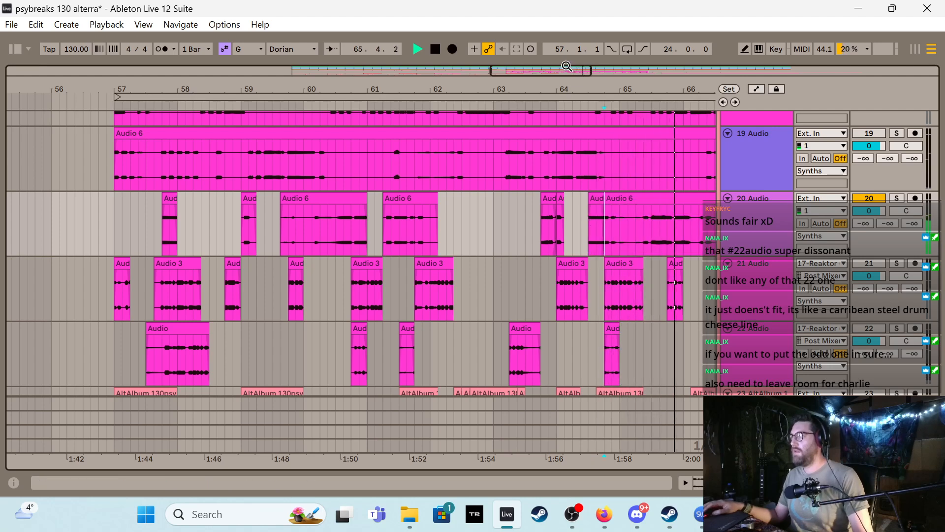
{"action": "left_click_drag", "start_coordinate": [567, 67], "coordinate": [606, 69]}
{"action": "key", "text": "space"}
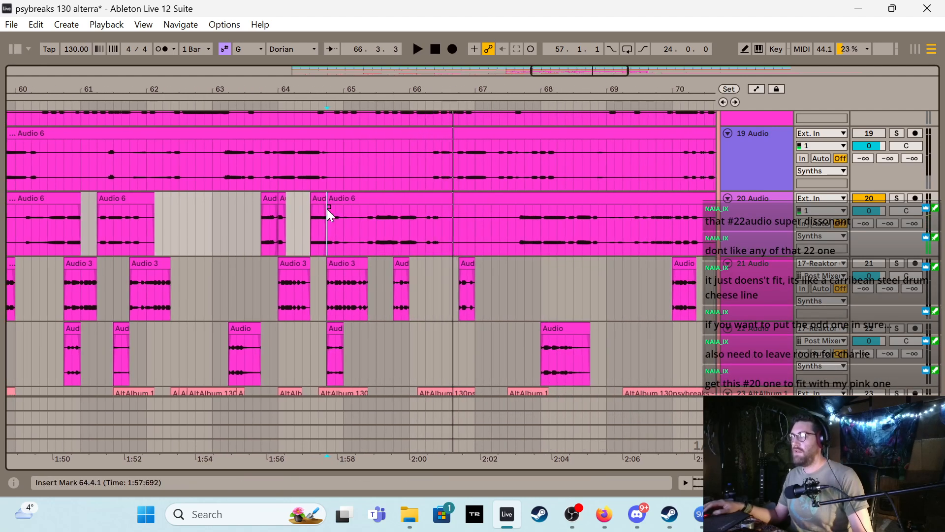
{"action": "key", "text": "space"}
{"action": "left_click_drag", "start_coordinate": [327, 208], "coordinate": [426, 240]}
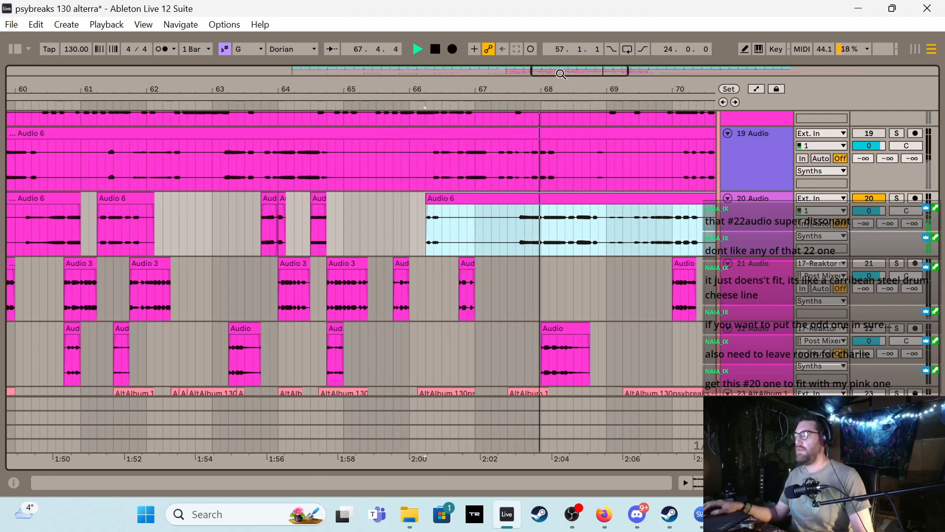
Trim the start of the Audio 6 remainder on track 20 Audio to 68.2.3 and split it at 69.1.1
{"action": "left_click_drag", "start_coordinate": [561, 74], "coordinate": [586, 74]}
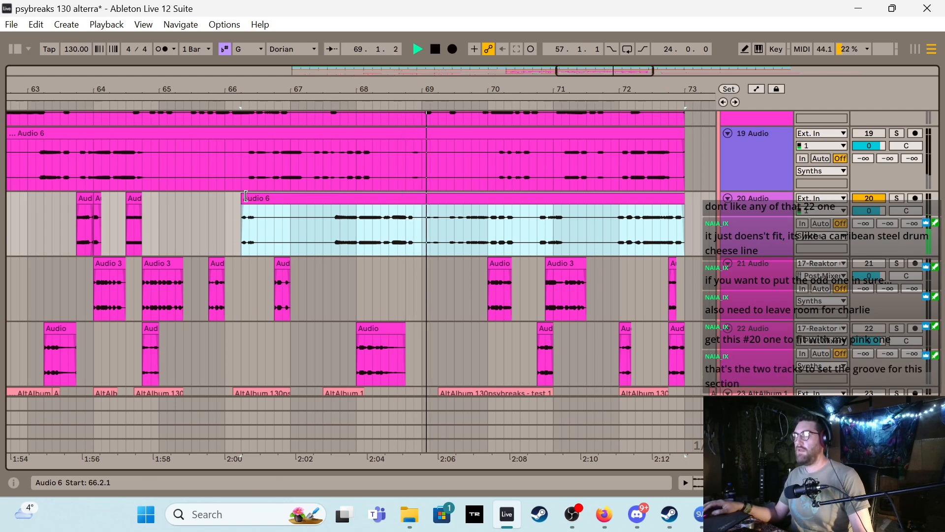
{"action": "left_click_drag", "start_coordinate": [247, 196], "coordinate": [381, 205]}
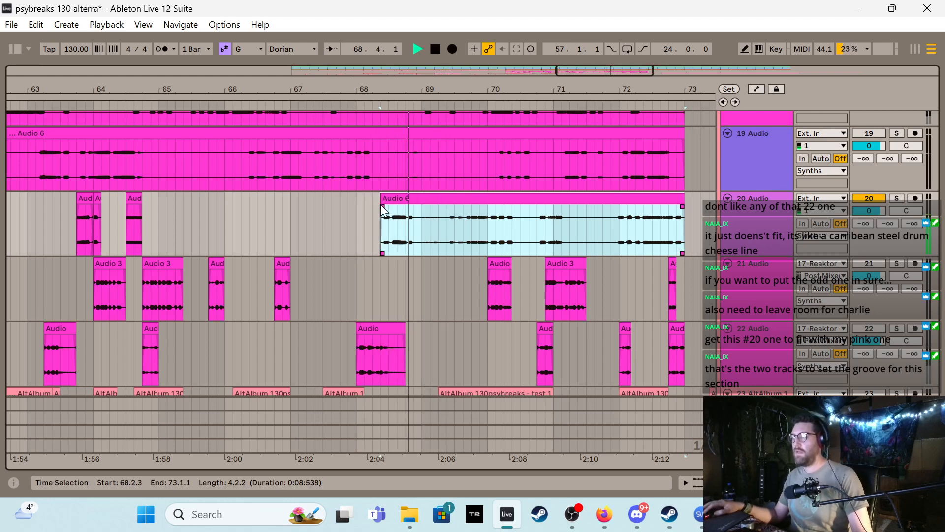
{"action": "left_click", "coordinate": [423, 225]}
{"action": "key", "text": "ctrl+e"}
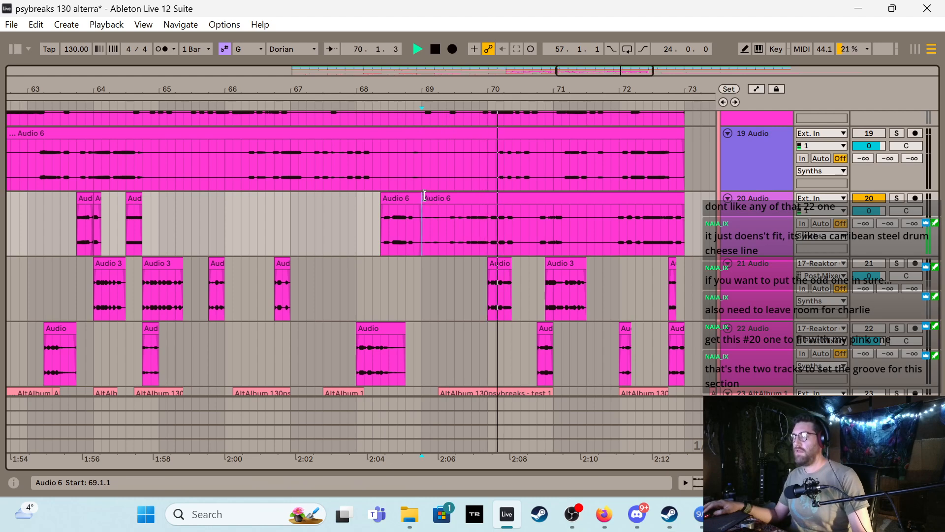
Reduce the last Audio 6 clip on track 20 Audio to a short hit at 72.3.3–72.4.1 and audition the ending
{"action": "left_click_drag", "start_coordinate": [425, 195], "coordinate": [651, 206]}
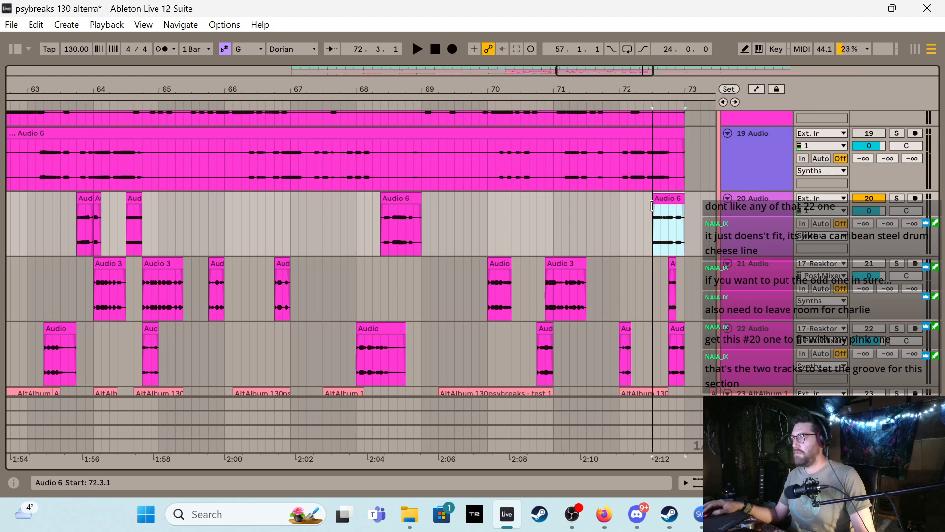
{"action": "key", "text": "space"}
{"action": "key", "text": "space"}
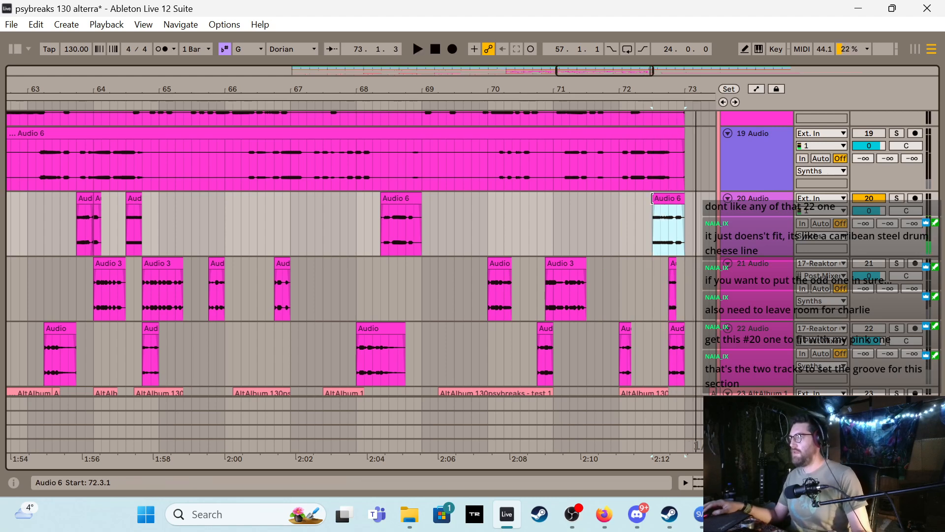
{"action": "left_click_drag", "start_coordinate": [658, 200], "coordinate": [673, 202]}
{"action": "key", "text": "space"}
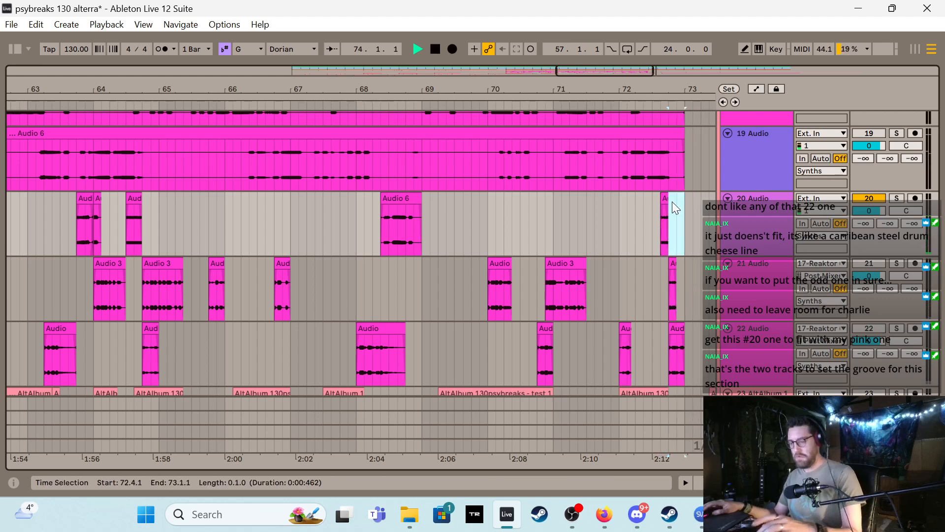
{"action": "left_click", "coordinate": [648, 241]}
{"action": "key", "text": "space"}
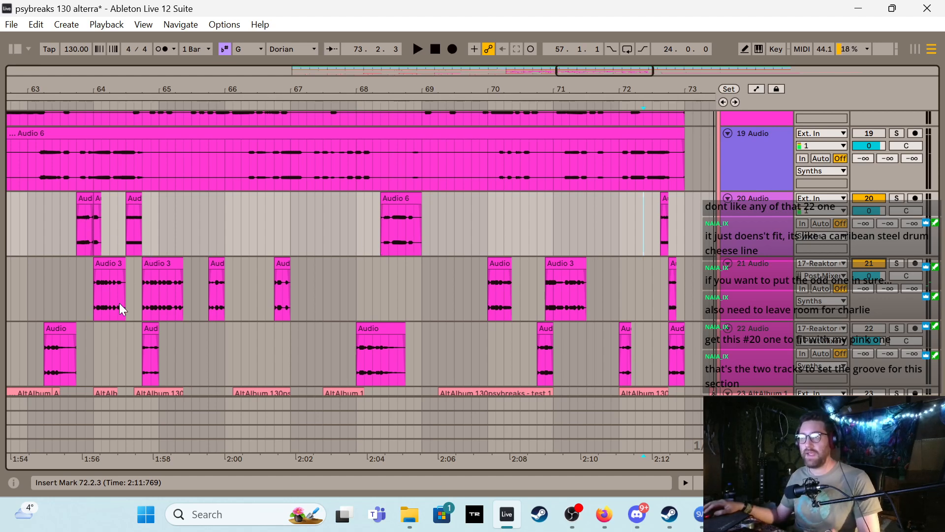
Review the cut phrases across the synth audio tracks over the whole section from bar 57 to 73
{"action": "left_click", "coordinate": [180, 291]}
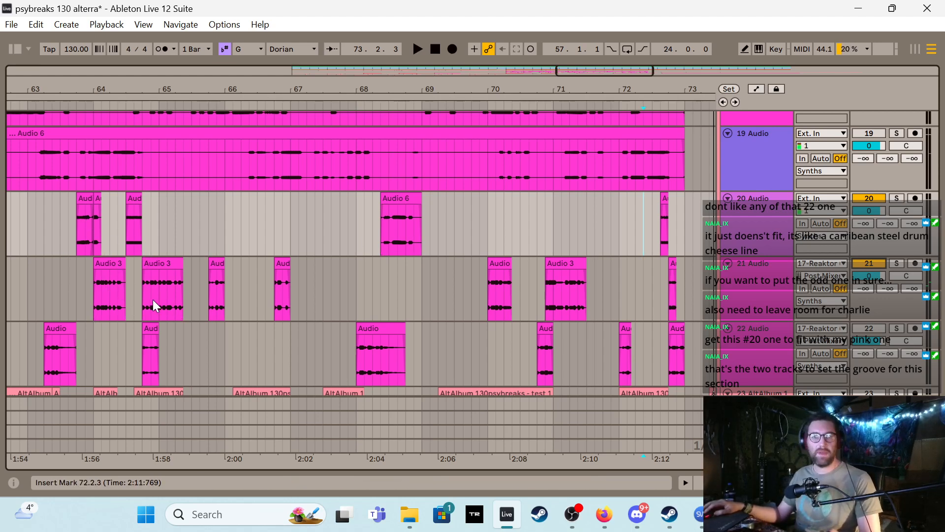
{"action": "left_click", "coordinate": [88, 238]}
{"action": "key", "text": "minus"}
{"action": "key", "text": "minus"}
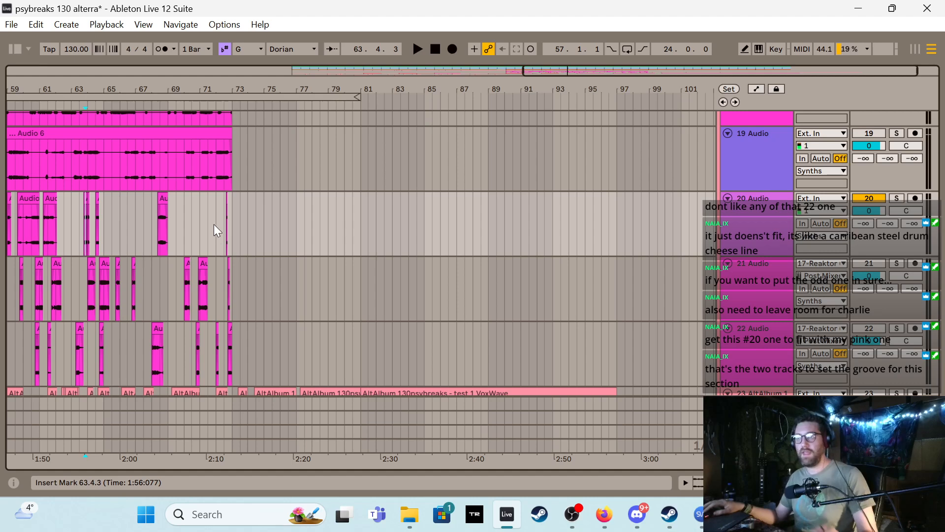
{"action": "left_click_drag", "start_coordinate": [586, 76], "coordinate": [446, 80]}
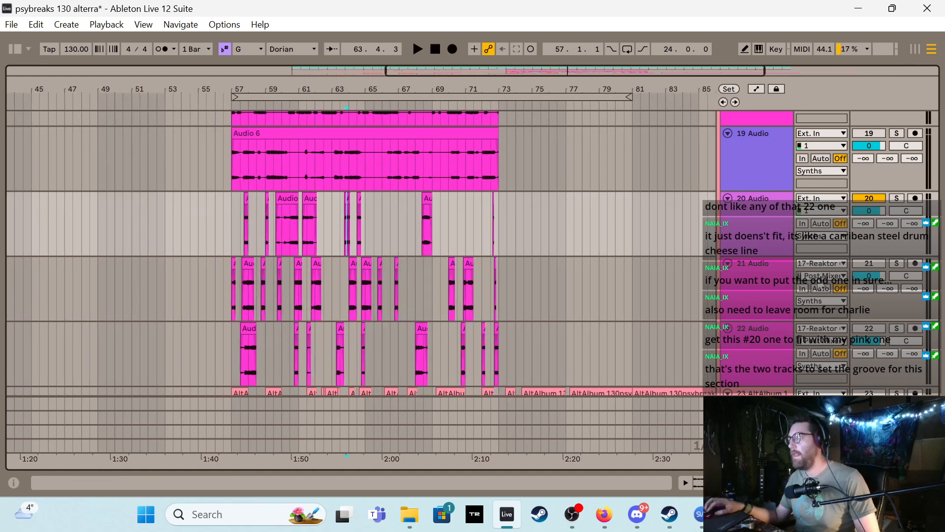
{"action": "scroll", "coordinate": [821, 284], "scroll_direction": "up", "scroll_amount": 8}
{"action": "scroll", "coordinate": [807, 283], "scroll_direction": "down", "scroll_amount": 10}
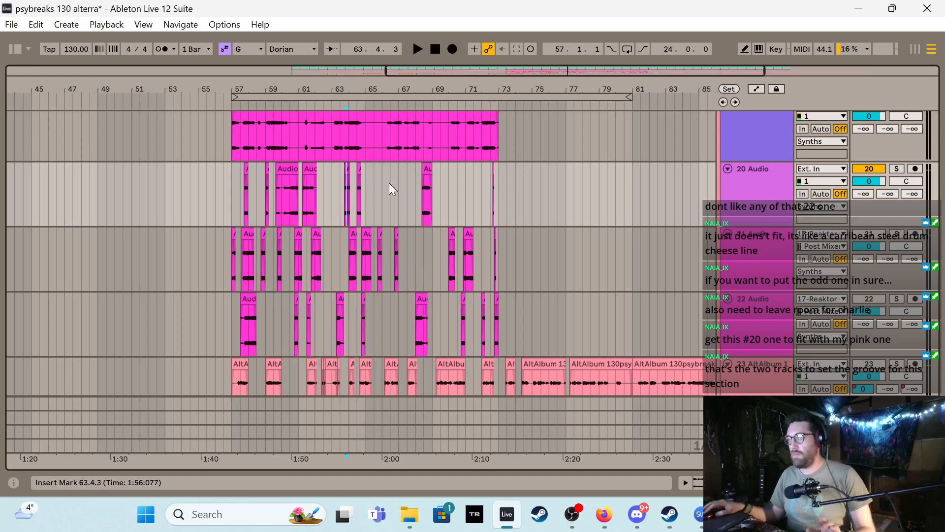
{"action": "scroll", "coordinate": [447, 231], "scroll_direction": "up", "scroll_amount": 2}
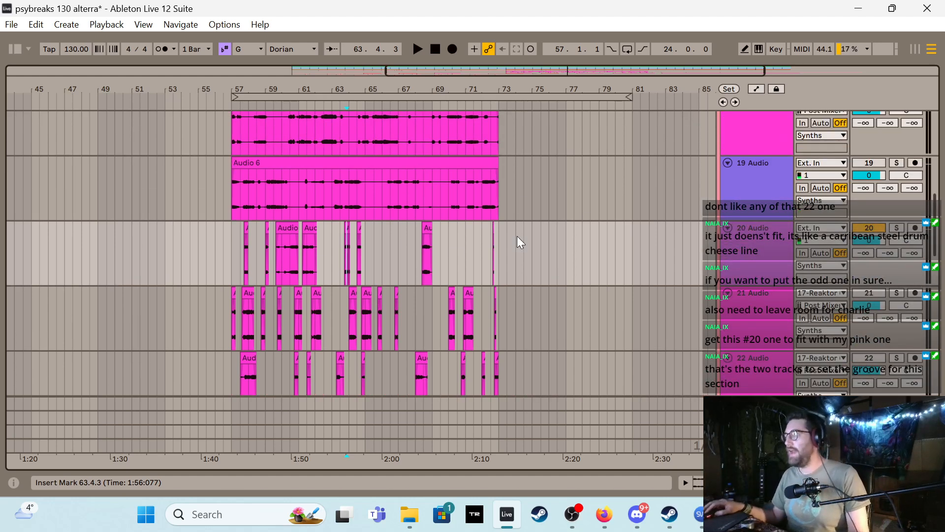
{"action": "scroll", "coordinate": [374, 207], "scroll_direction": "up", "scroll_amount": 1}
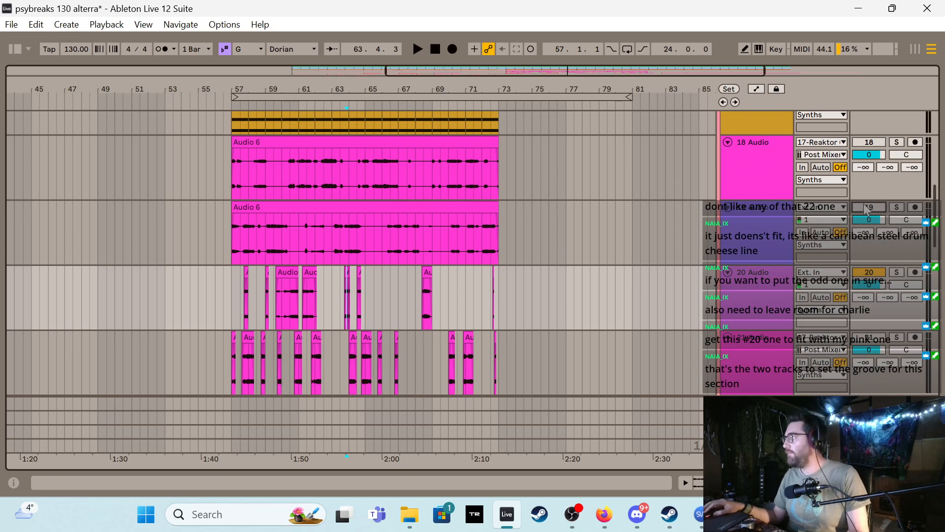
Place the insert marker at 57.1.1 on track 19 Audio and select track 20 Audio
{"action": "left_click", "coordinate": [227, 241]}
{"action": "key", "text": "plus"}
{"action": "key", "text": "plus"}
{"action": "key", "text": "plus"}
{"action": "key", "text": "plus"}
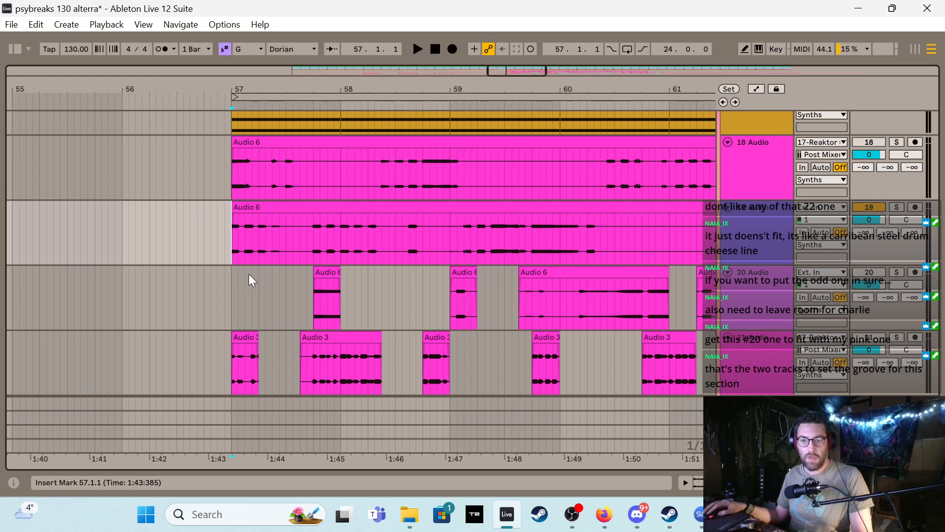
{"action": "scroll", "coordinate": [522, 266], "scroll_direction": "down", "scroll_amount": 1}
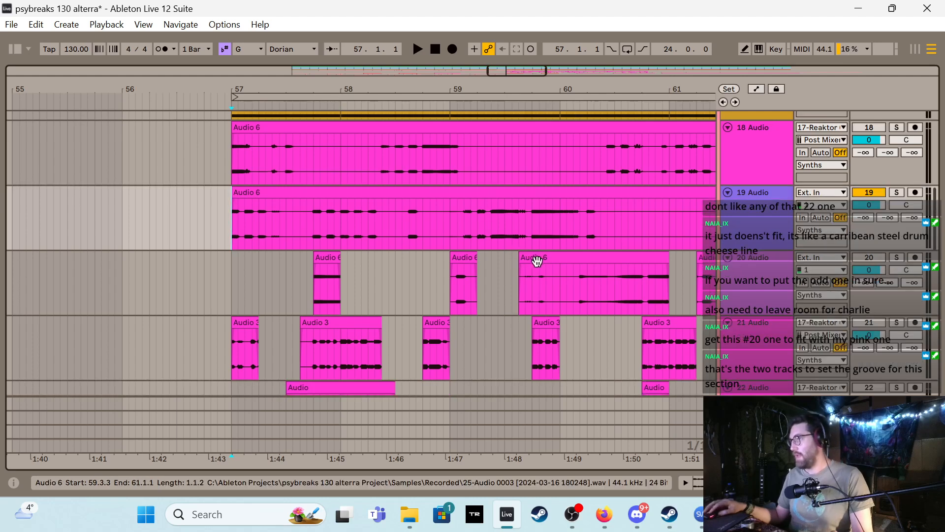
{"action": "left_click", "coordinate": [765, 288]}
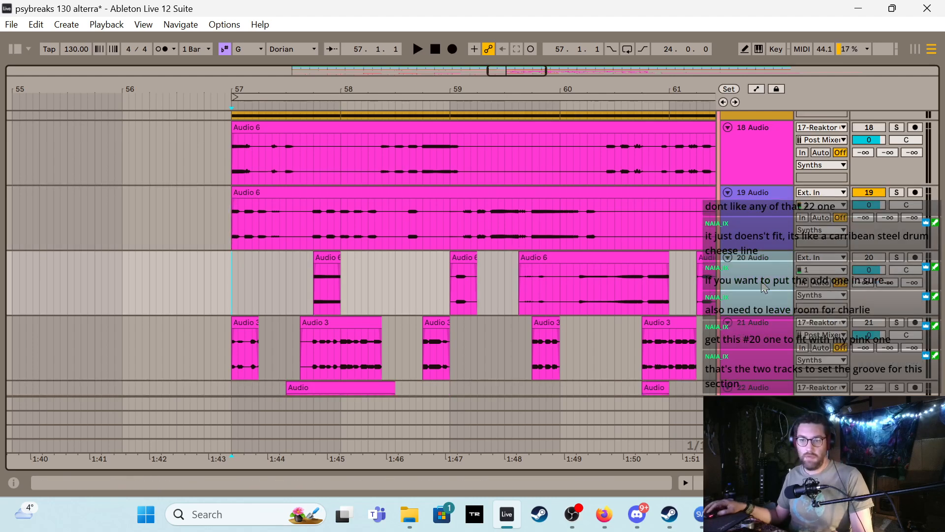
Compare the clip placement in the opening bars from 57 across tracks 19 Audio to 25 Tension
{"action": "scroll", "coordinate": [589, 256], "scroll_direction": "down", "scroll_amount": 12}
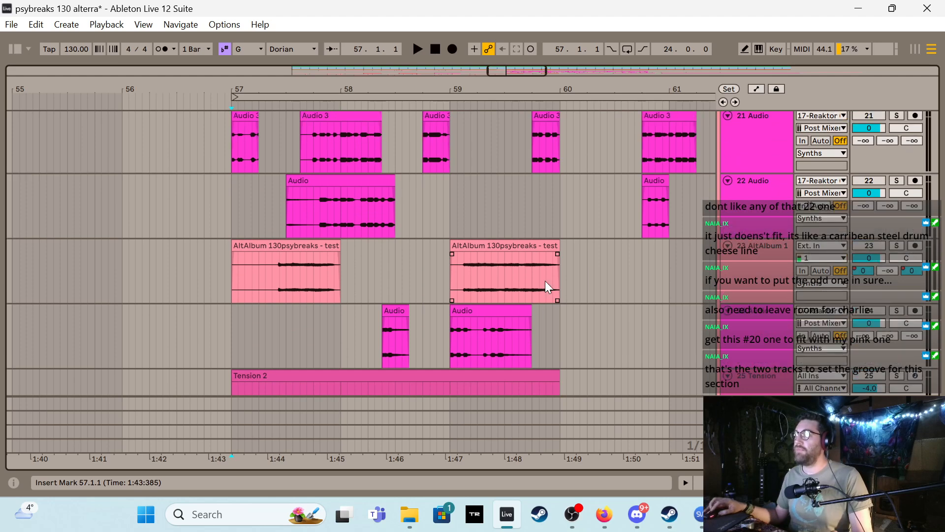
{"action": "scroll", "coordinate": [545, 276], "scroll_direction": "up", "scroll_amount": 8}
{"action": "scroll", "coordinate": [546, 275], "scroll_direction": "up", "scroll_amount": 2}
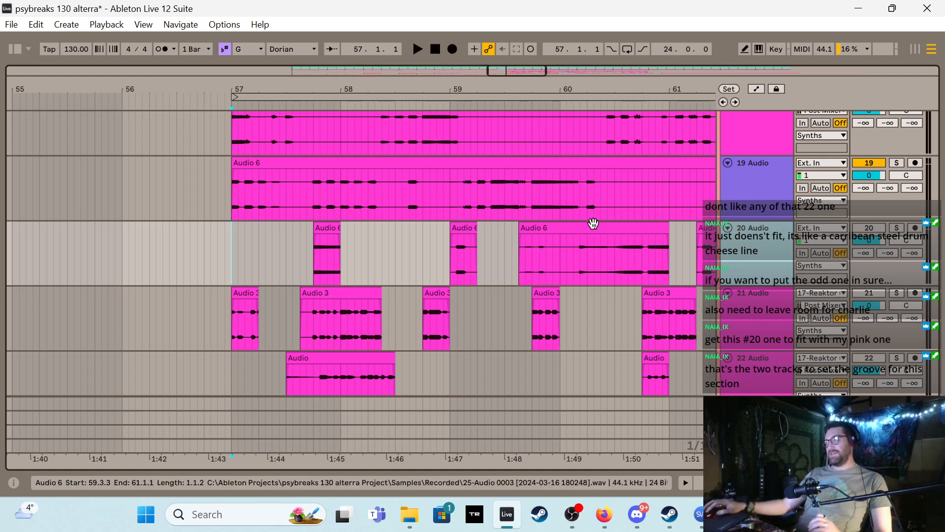
{"action": "scroll", "coordinate": [466, 294], "scroll_direction": "down", "scroll_amount": 6}
{"action": "scroll", "coordinate": [466, 288], "scroll_direction": "down", "scroll_amount": 5}
{"action": "scroll", "coordinate": [466, 288], "scroll_direction": "up", "scroll_amount": 10}
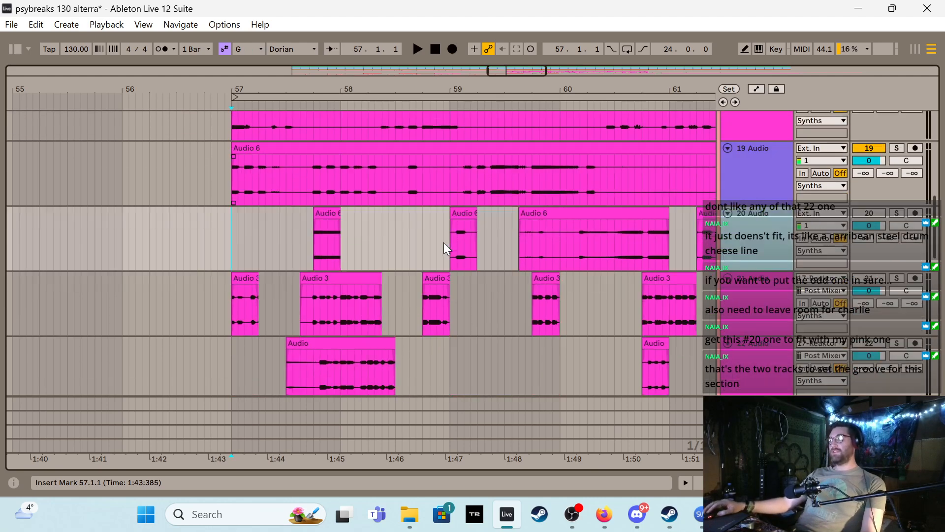
{"action": "scroll", "coordinate": [444, 242], "scroll_direction": "down", "scroll_amount": 8}
{"action": "scroll", "coordinate": [458, 258], "scroll_direction": "down", "scroll_amount": 3}
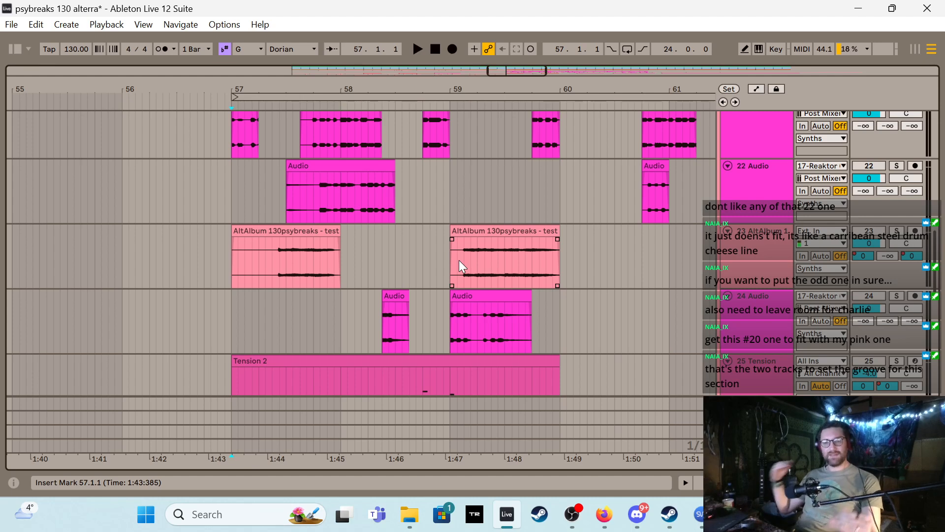
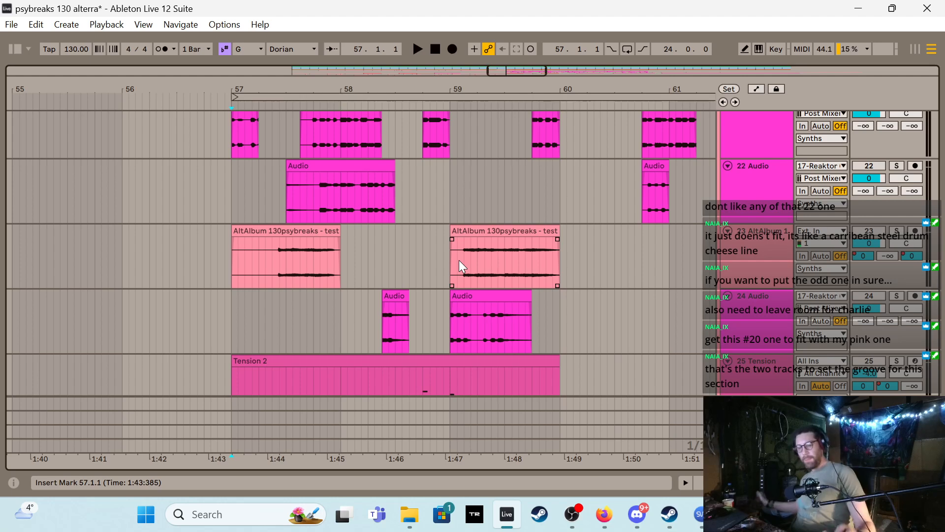
{"action": "scroll", "coordinate": [316, 202], "scroll_direction": "up", "scroll_amount": 3}
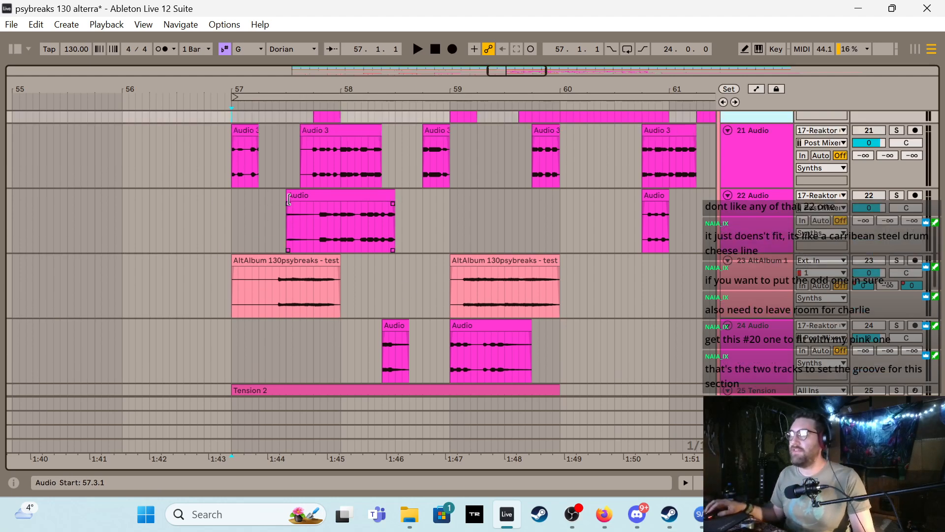
Turn on track 22 Audio and audition its first clip from 57.3.2
{"action": "scroll", "coordinate": [361, 215], "scroll_direction": "up", "scroll_amount": 2}
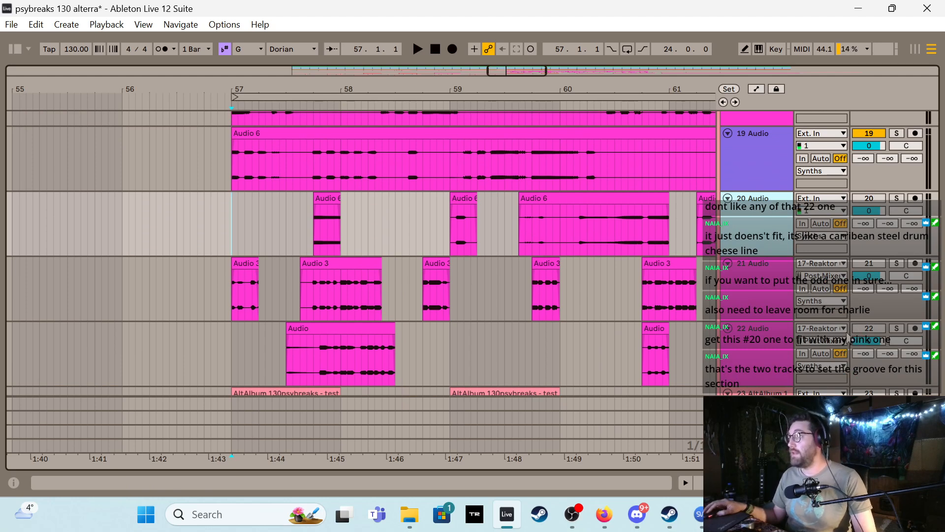
{"action": "left_click", "coordinate": [879, 328]}
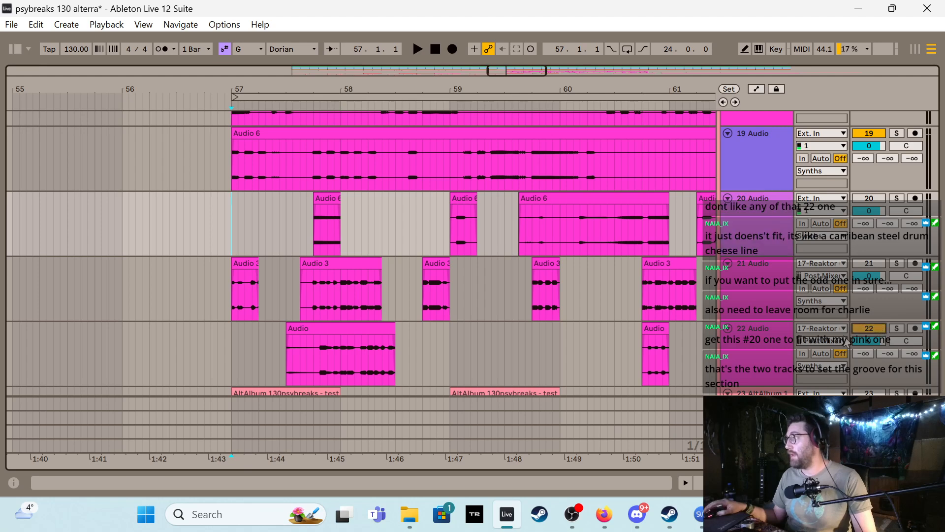
{"action": "left_click", "coordinate": [293, 348]}
{"action": "key", "text": "space"}
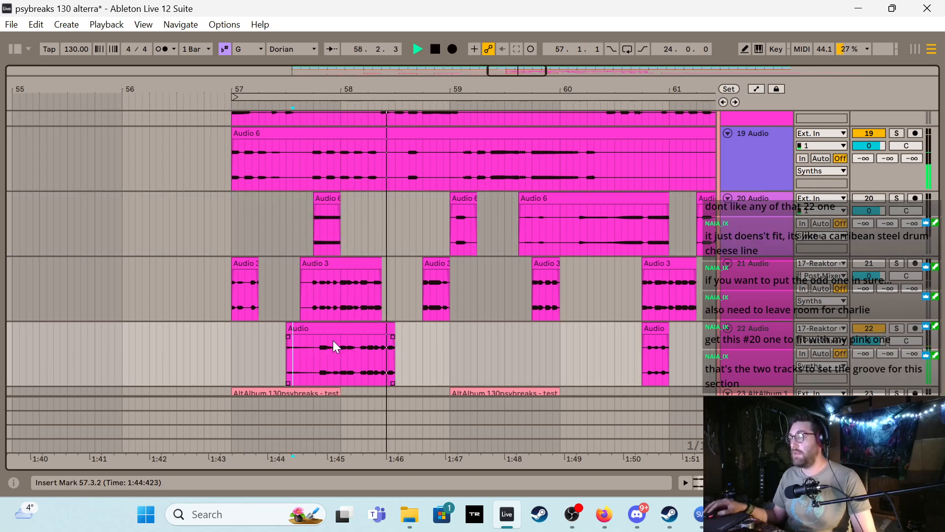
{"action": "scroll", "coordinate": [387, 301], "scroll_direction": "down", "scroll_amount": 2}
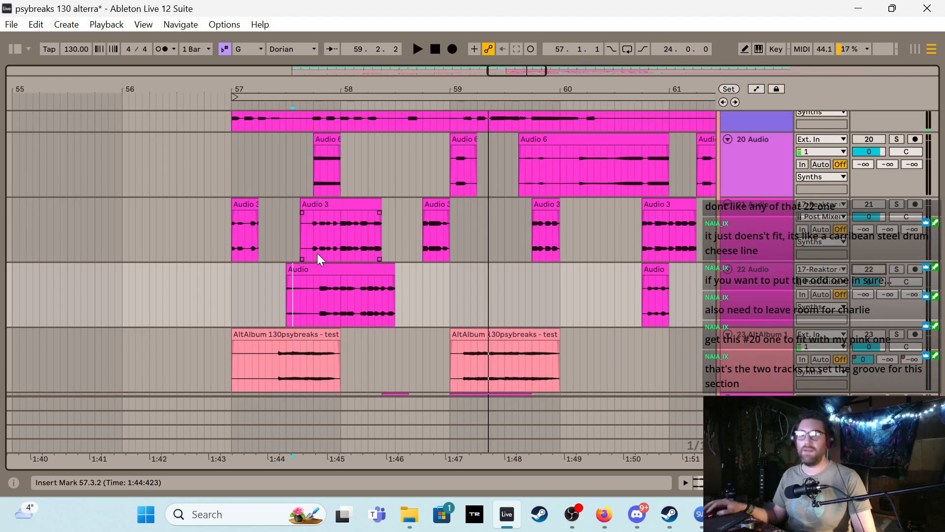
Compare the clip placement on tracks 18 Audio to 25 Tension from bar 57 to 61
{"action": "scroll", "coordinate": [288, 236], "scroll_direction": "up", "scroll_amount": 2}
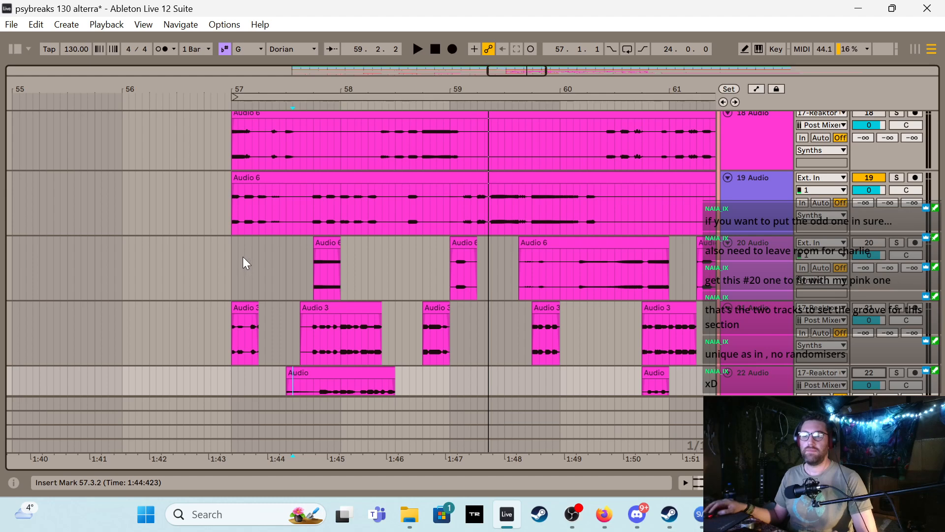
{"action": "scroll", "coordinate": [239, 259], "scroll_direction": "down", "scroll_amount": 2}
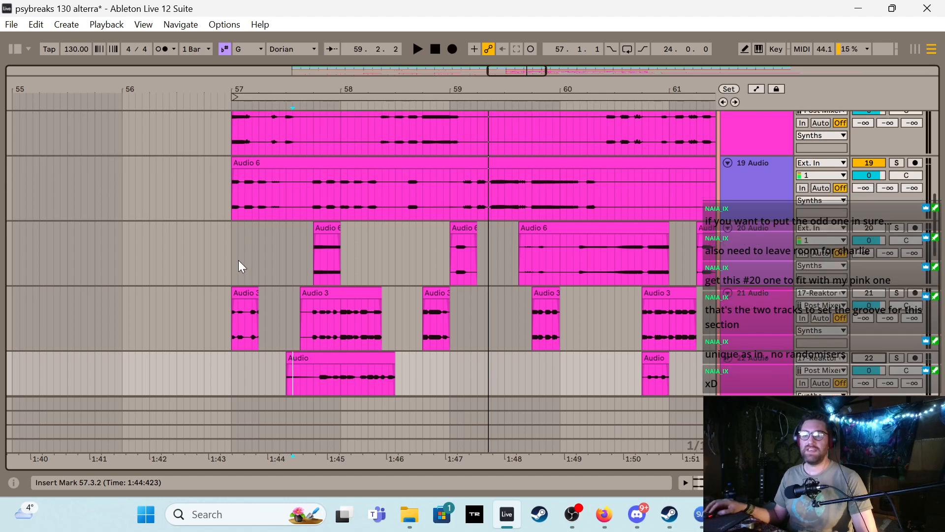
{"action": "scroll", "coordinate": [238, 266], "scroll_direction": "down", "scroll_amount": 1}
{"action": "left_click", "coordinate": [309, 284]}
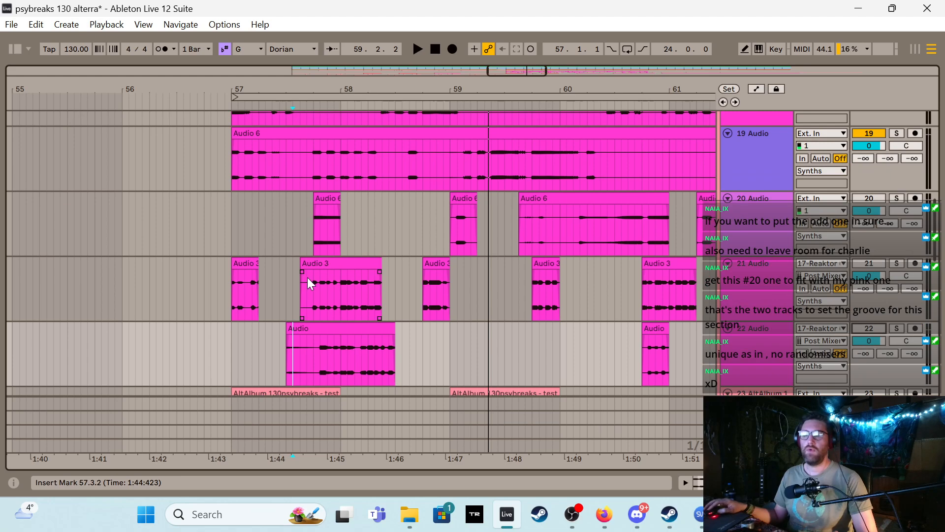
{"action": "scroll", "coordinate": [334, 287], "scroll_direction": "up", "scroll_amount": 2}
{"action": "scroll", "coordinate": [335, 294], "scroll_direction": "down", "scroll_amount": 6}
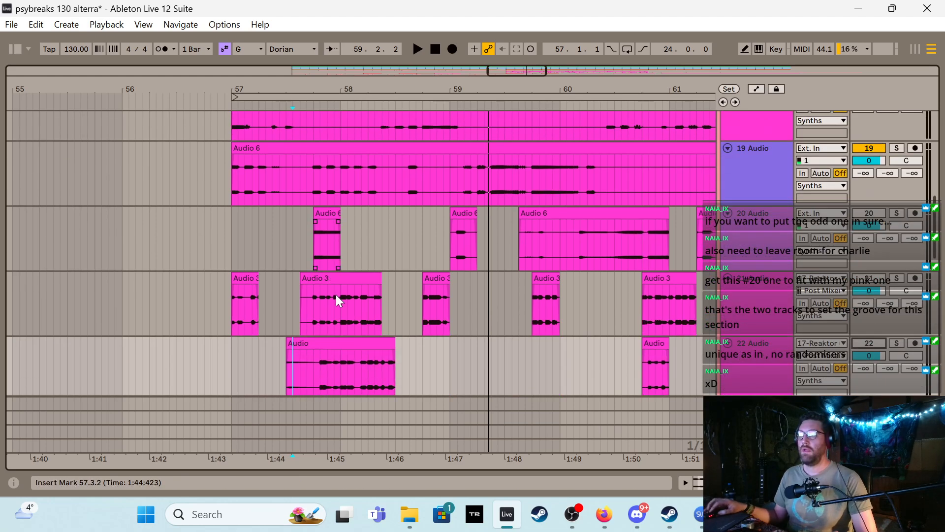
{"action": "scroll", "coordinate": [338, 302], "scroll_direction": "down", "scroll_amount": 6}
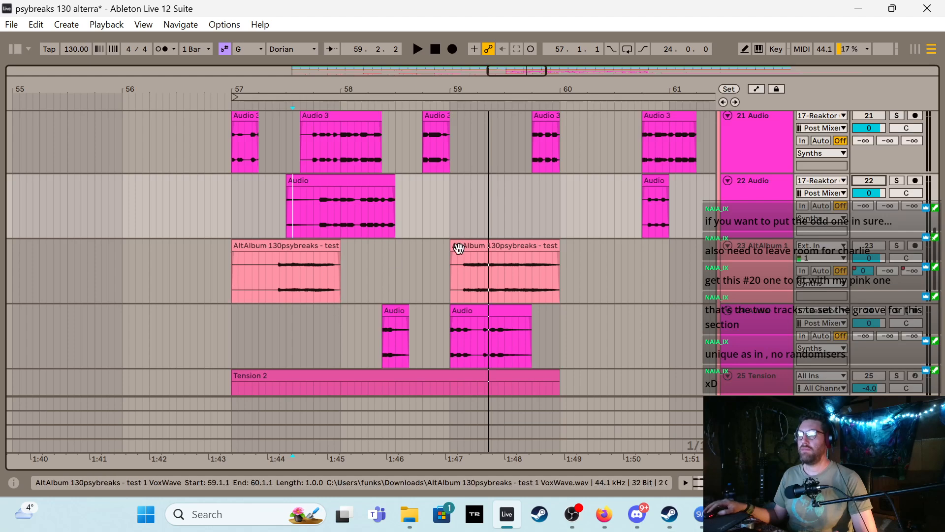
{"action": "scroll", "coordinate": [508, 271], "scroll_direction": "up", "scroll_amount": 8}
{"action": "scroll", "coordinate": [508, 271], "scroll_direction": "up", "scroll_amount": 5}
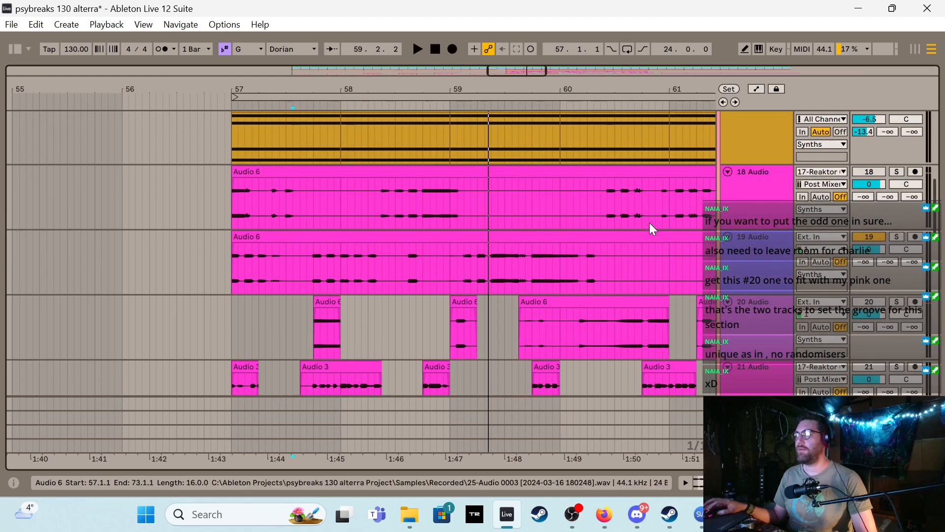
Audition track 19 Audio from 57.1.1 and trim the start of its Audio 6 clip to 57.2.1
{"action": "left_click", "coordinate": [226, 274]}
{"action": "key", "text": "space"}
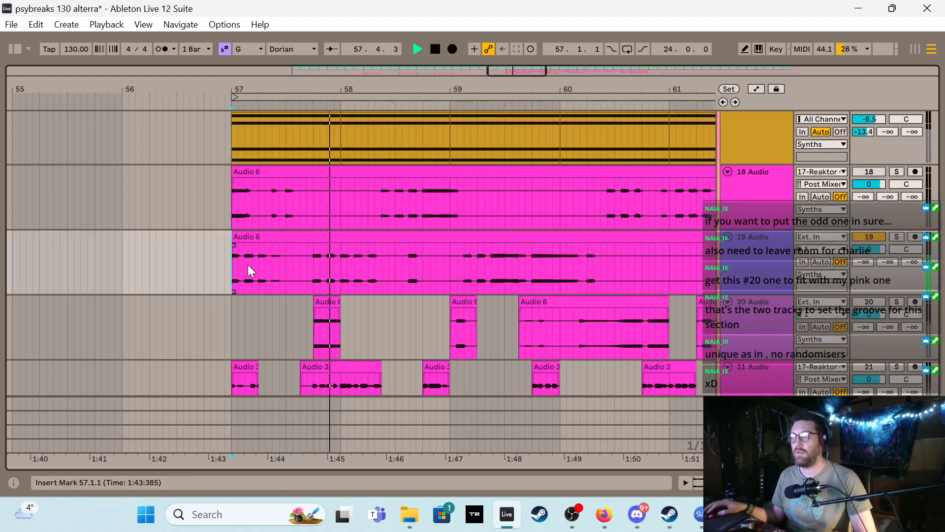
{"action": "key", "text": "space"}
{"action": "key", "text": "space"}
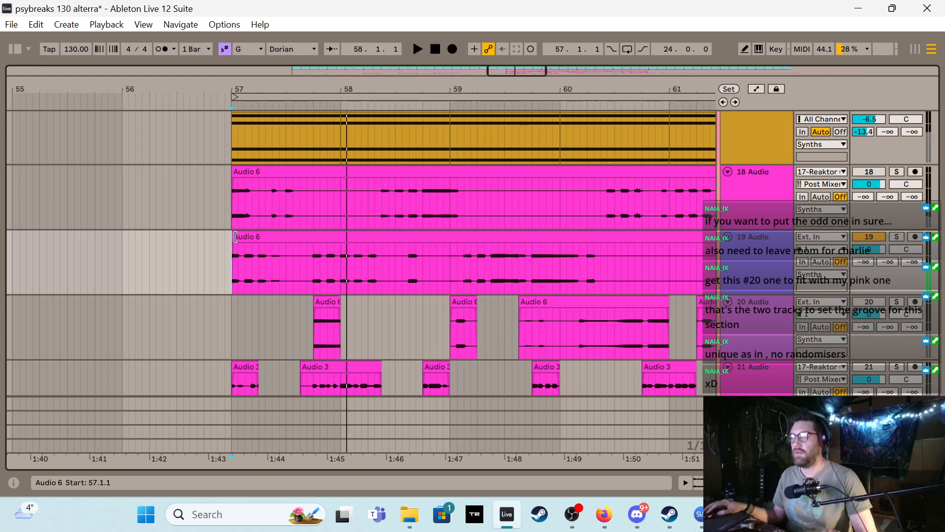
{"action": "left_click_drag", "start_coordinate": [233, 244], "coordinate": [255, 243]}
Place the insert marker at 57.3.1 on track 19 Audio and audition the trimmed clip with the other synth tracks
{"action": "key", "text": "space"}
{"action": "key", "text": "space"}
{"action": "left_click", "coordinate": [286, 259]}
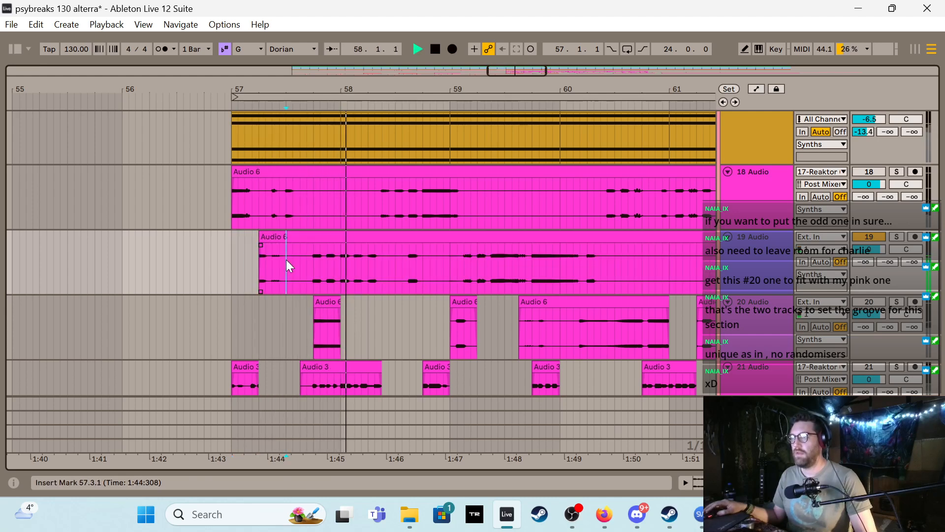
{"action": "key", "text": "space"}
{"action": "scroll", "coordinate": [569, 303], "scroll_direction": "down", "scroll_amount": 5}
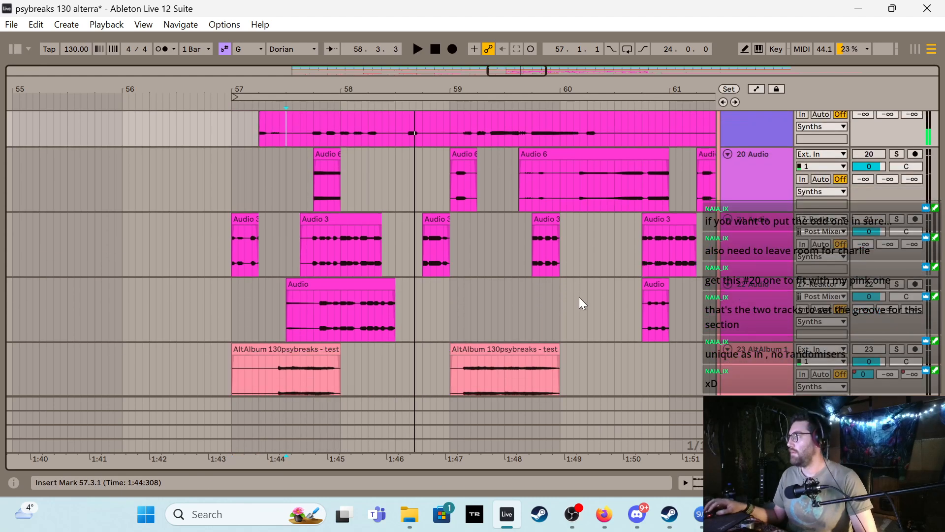
{"action": "scroll", "coordinate": [587, 303], "scroll_direction": "up", "scroll_amount": 5}
{"action": "key", "text": "space"}
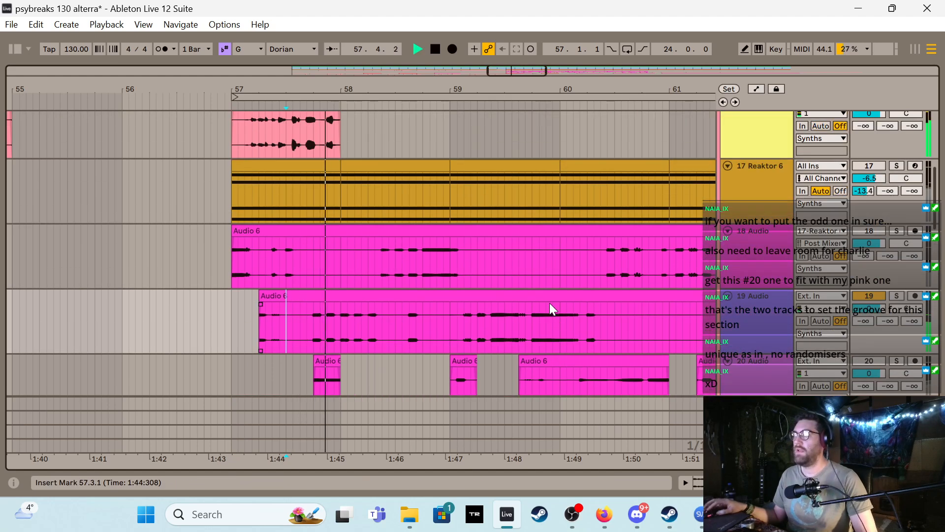
{"action": "key", "text": "space"}
{"action": "key", "text": "space"}
Solo track 19 Audio to check its sound, return it to the full mix and replay from 57.3.1
{"action": "left_click", "coordinate": [897, 296]}
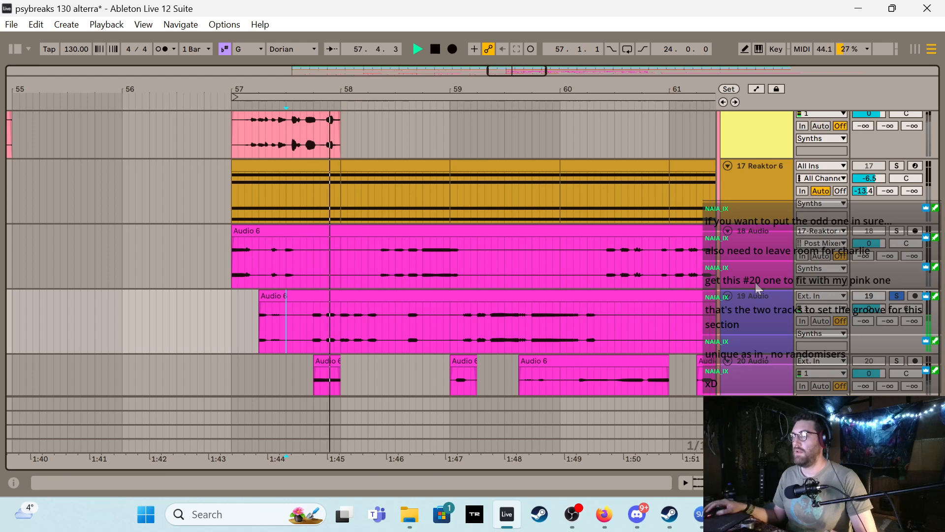
{"action": "left_click", "coordinate": [861, 296]}
{"action": "left_click", "coordinate": [869, 295]}
{"action": "left_click", "coordinate": [896, 296]}
{"action": "key", "text": "space"}
{"action": "key", "text": "space"}
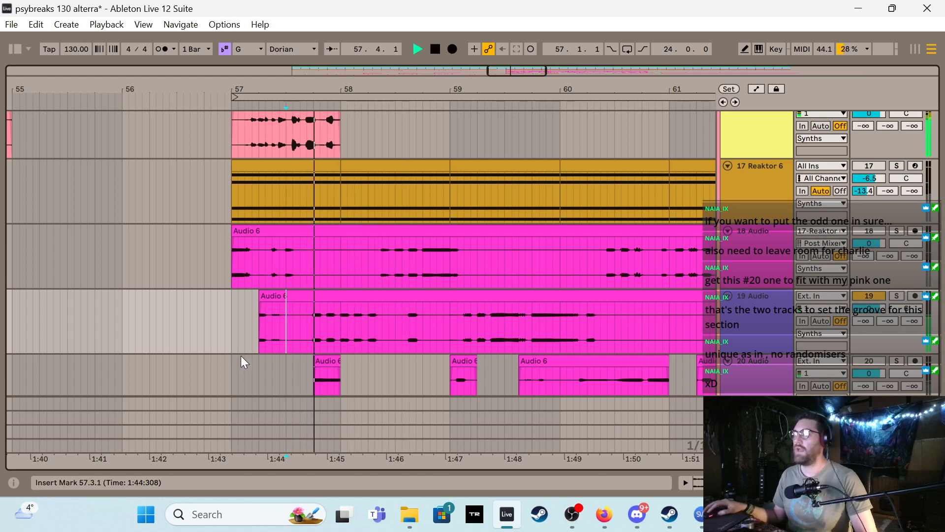
Split the Audio 6 clip on track 19 Audio at 57.3.1 and trim the second piece's start to 58.1.1
{"action": "key", "text": "ctrl+e"}
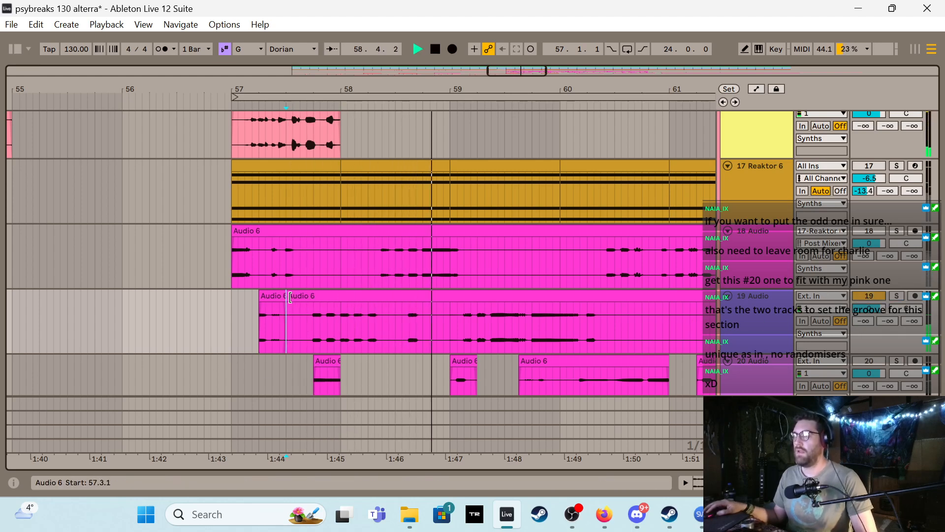
{"action": "key", "text": "space"}
{"action": "left_click_drag", "start_coordinate": [287, 310], "coordinate": [341, 320]}
{"action": "key", "text": "space"}
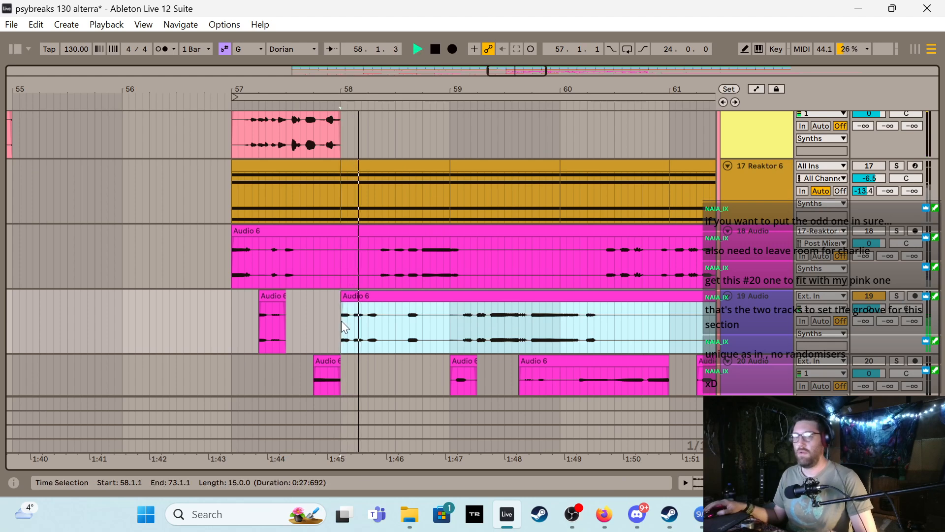
{"action": "left_click", "coordinate": [320, 104]}
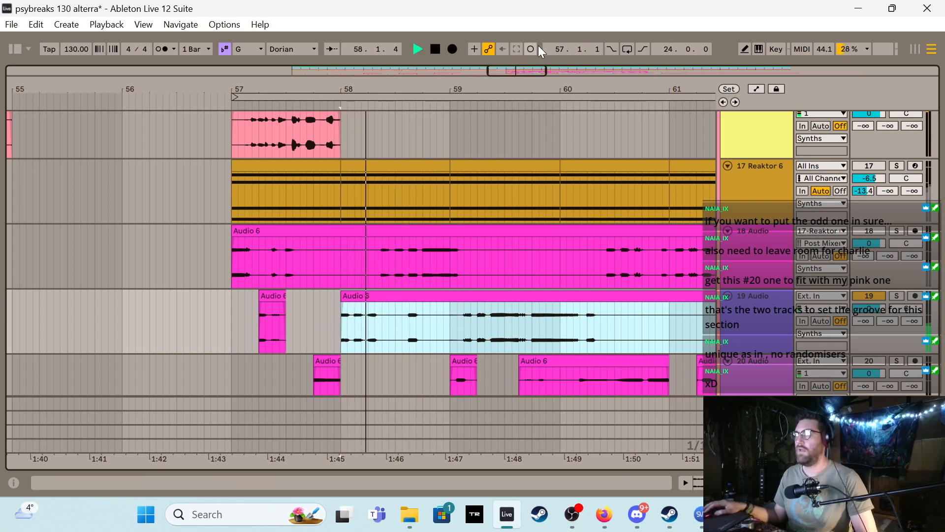
Split track 19 Audio's long Audio 6 clip at 58.3.1 and trim the remainder's start to 59.2.3
{"action": "left_click_drag", "start_coordinate": [528, 69], "coordinate": [542, 70]}
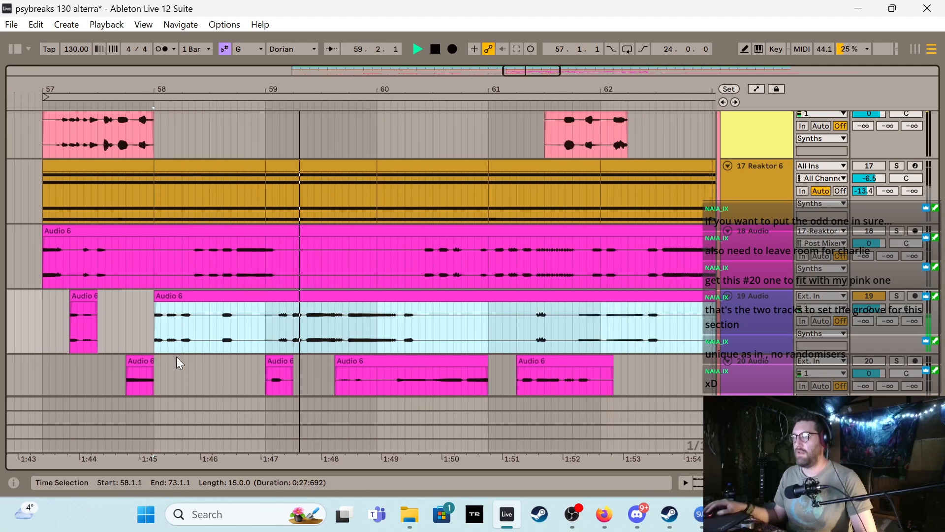
{"action": "left_click", "coordinate": [200, 333]}
{"action": "key", "text": "ctrl+e"}
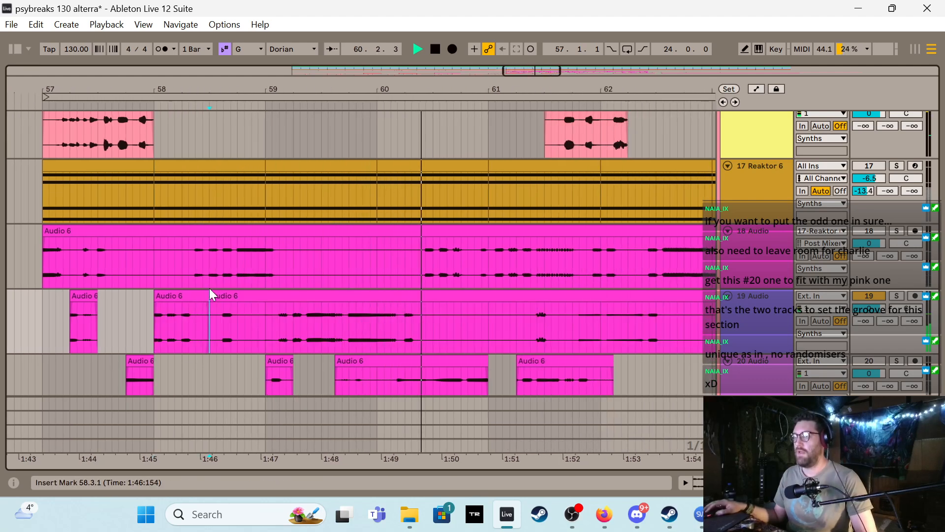
{"action": "key", "text": "space"}
{"action": "left_click_drag", "start_coordinate": [214, 295], "coordinate": [303, 320]}
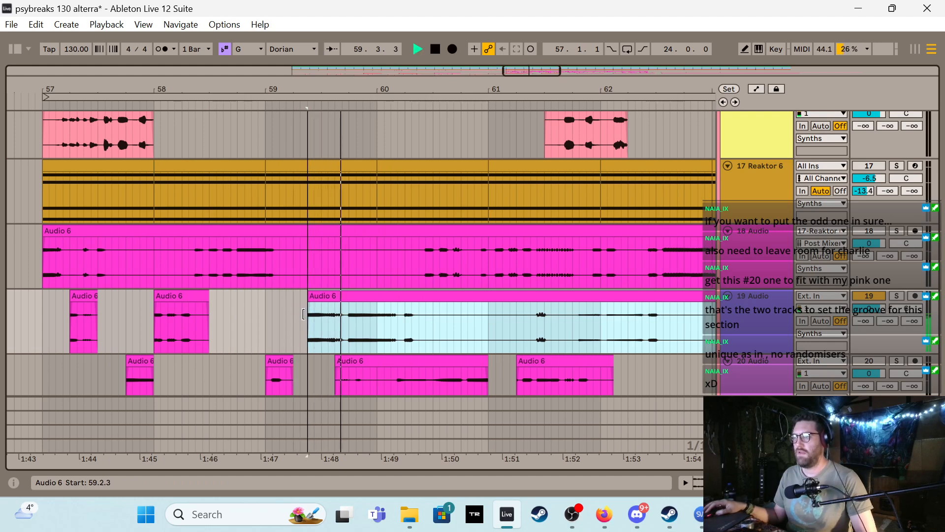
Cut the track 19 Audio clip at 59.3.4 and trim the remaining part's start to 62.1.4, auditioning the result
{"action": "left_click", "coordinate": [343, 331]}
{"action": "scroll", "coordinate": [323, 324], "scroll_direction": "down", "scroll_amount": 5}
{"action": "key", "text": "space"}
{"action": "scroll", "coordinate": [389, 212], "scroll_direction": "up", "scroll_amount": 3}
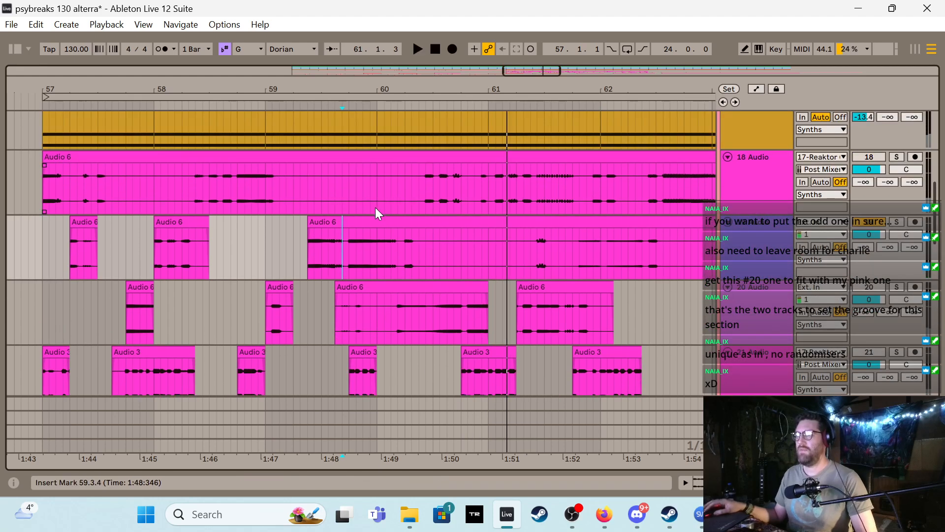
{"action": "left_click_drag", "start_coordinate": [344, 224], "coordinate": [378, 229]}
{"action": "key", "text": "space"}
{"action": "left_click_drag", "start_coordinate": [392, 234], "coordinate": [620, 254]}
{"action": "key", "text": "space"}
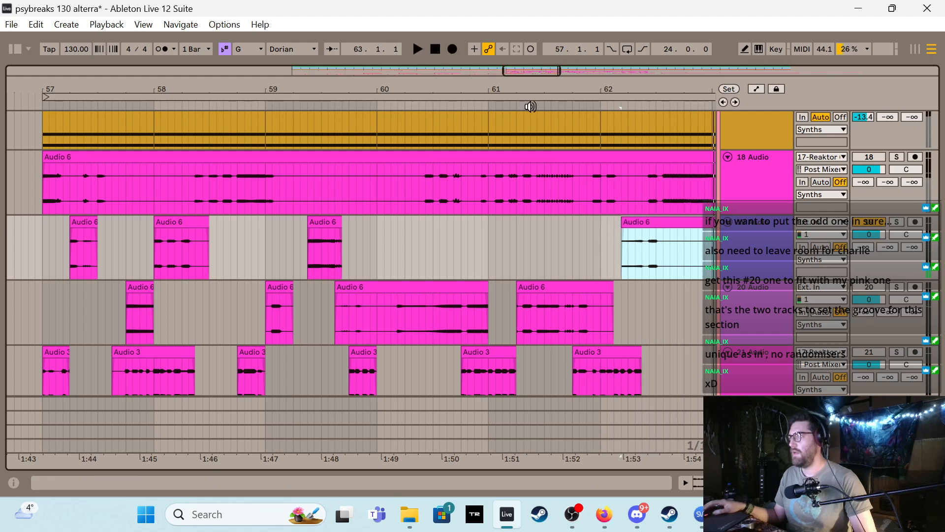
Trim the start of the remaining Audio 6 clip on track 19 Audio to 63.2.3 and split it at 63.3.4
{"action": "left_click_drag", "start_coordinate": [517, 68], "coordinate": [551, 69]}
{"action": "key", "text": "space"}
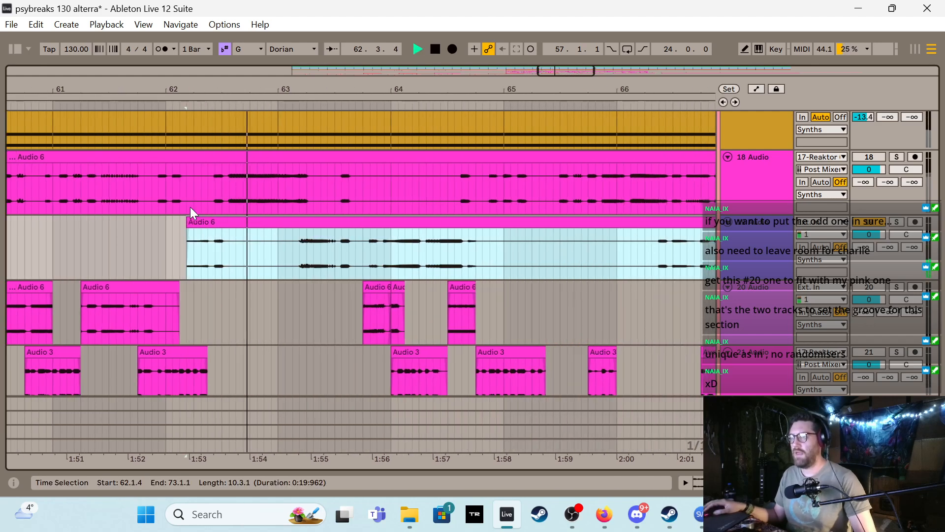
{"action": "left_click_drag", "start_coordinate": [192, 226], "coordinate": [321, 245]}
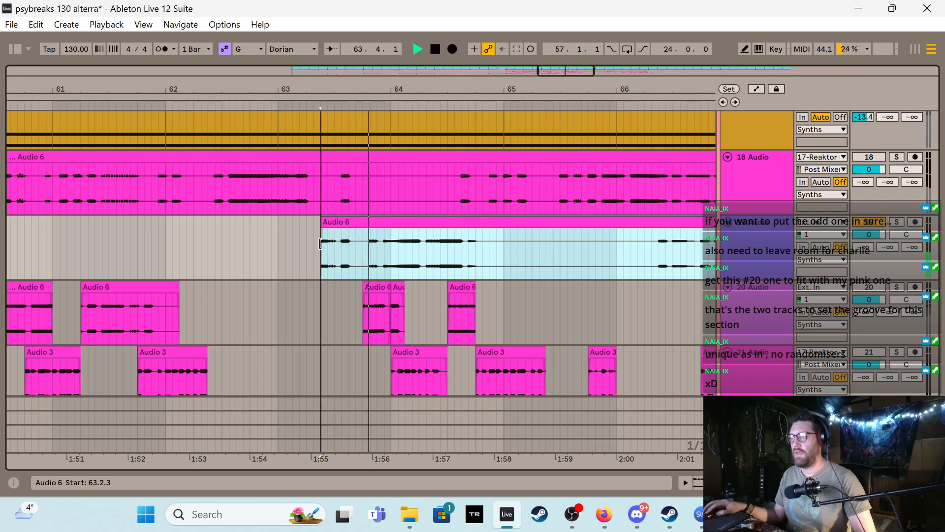
{"action": "left_click", "coordinate": [356, 262]}
{"action": "key", "text": "ctrl+e"}
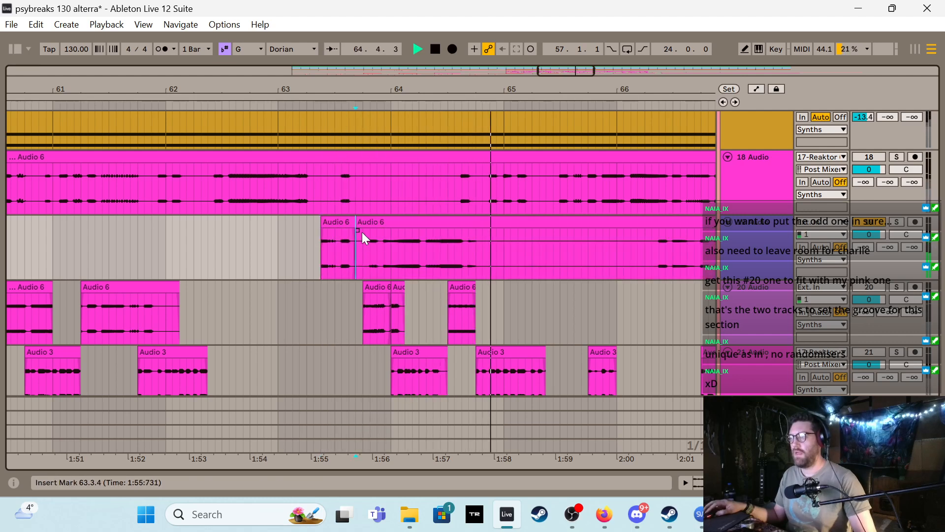
Set the start of the long Audio 6 piece after the 63.3.4 cut to 63.4.4 and audition it
{"action": "left_click_drag", "start_coordinate": [361, 223], "coordinate": [391, 228]}
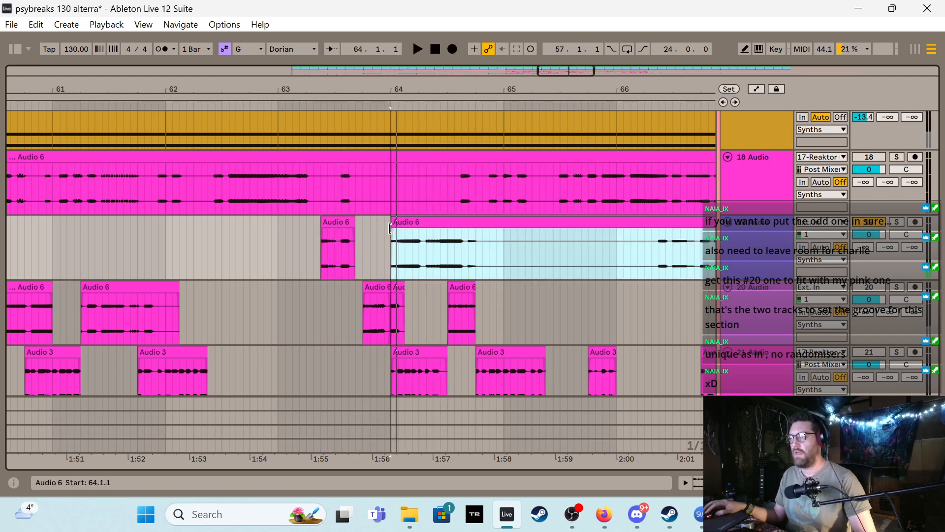
{"action": "key", "text": "space"}
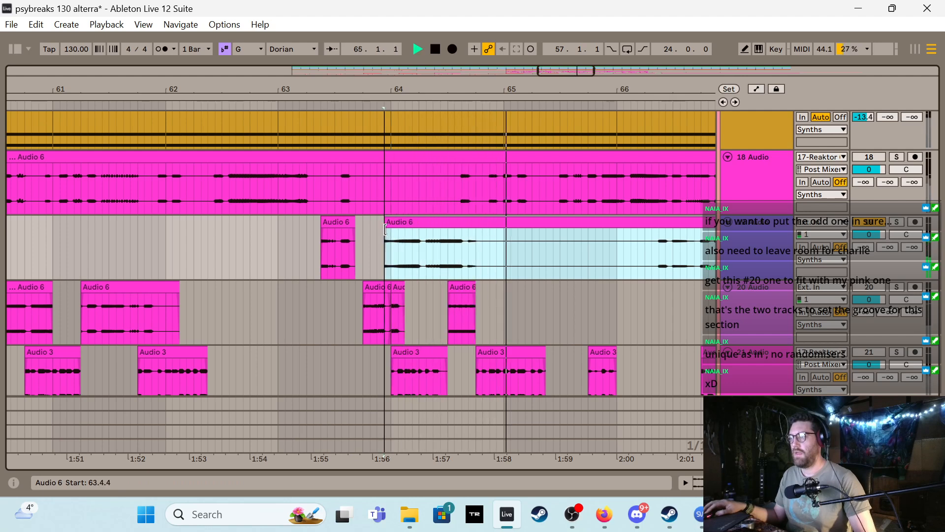
{"action": "left_click_drag", "start_coordinate": [390, 228], "coordinate": [385, 228]}
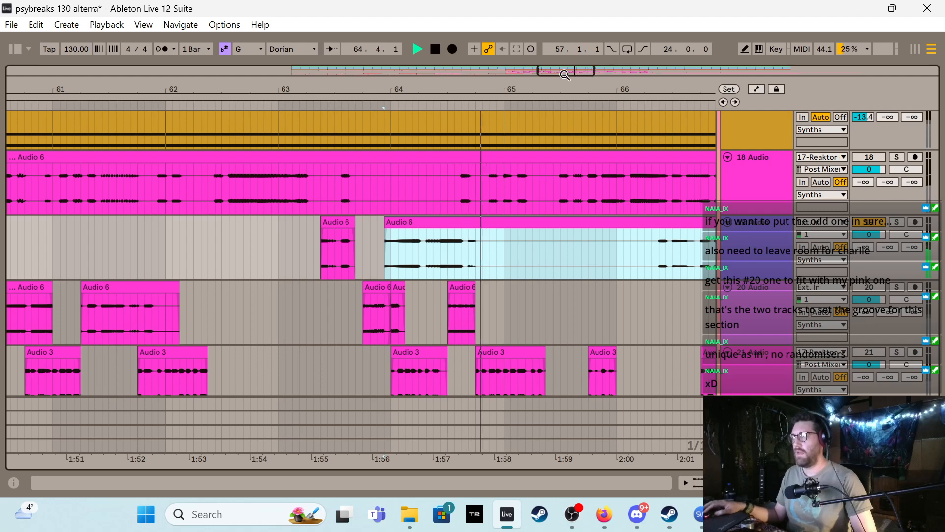
{"action": "scroll", "coordinate": [156, 295], "scroll_direction": "down", "scroll_amount": 3}
{"action": "key", "text": "space"}
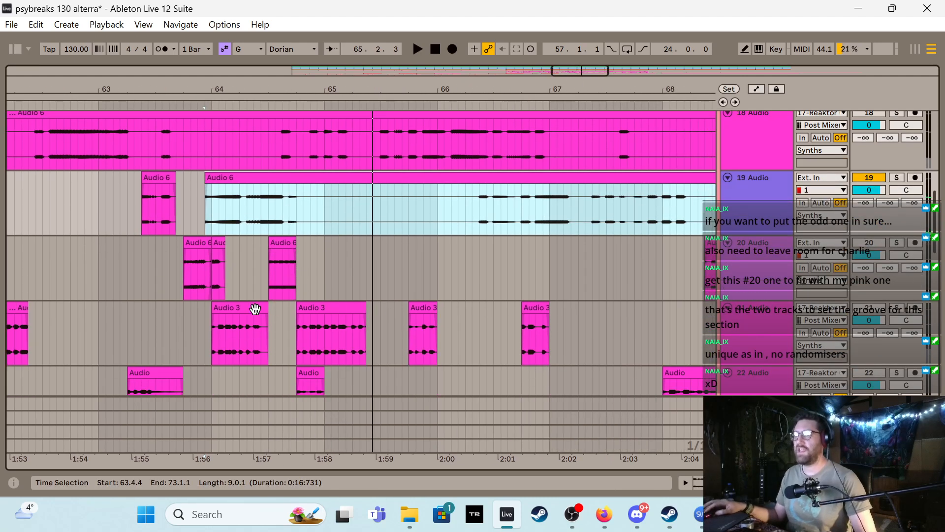
Split the Audio 6 clip on track 19 Audio near the end of bar 64 and trim the remainder to start just before bar 68
{"action": "scroll", "coordinate": [236, 276], "scroll_direction": "down", "scroll_amount": 5}
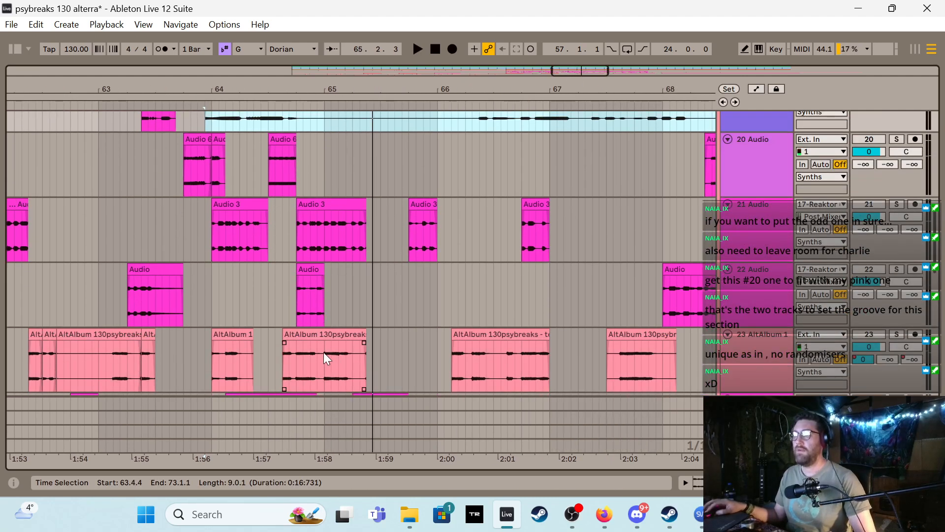
{"action": "scroll", "coordinate": [232, 207], "scroll_direction": "up", "scroll_amount": 3}
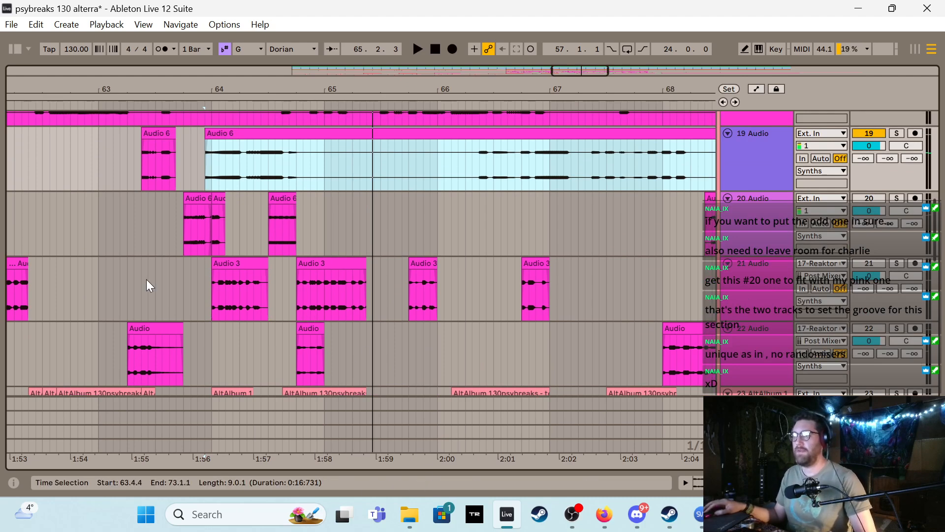
{"action": "left_click", "coordinate": [311, 157]}
{"action": "key", "text": "ctrl+e"}
{"action": "left_click_drag", "start_coordinate": [314, 134], "coordinate": [651, 143]}
{"action": "key", "text": "space"}
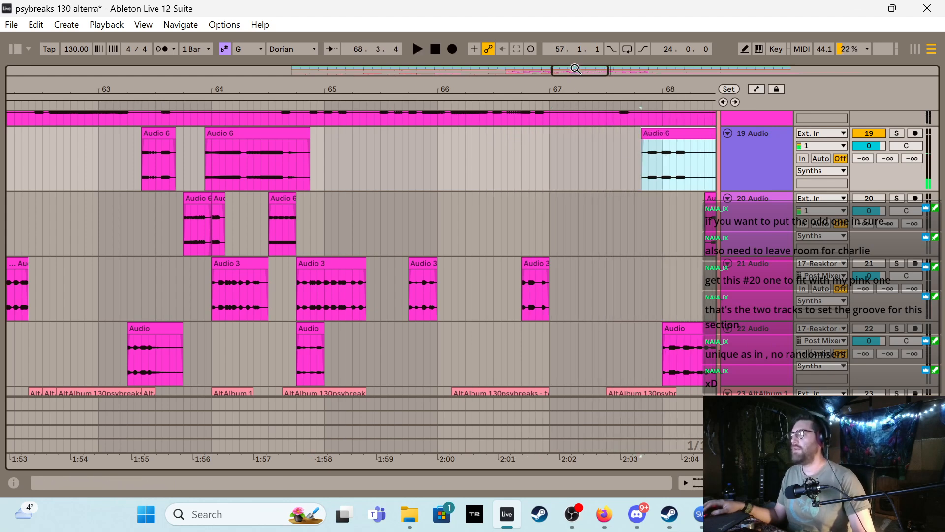
Trim the start of the remaining Audio 6 clip on track 19 Audio to 72.1.1 and audition it
{"action": "left_click_drag", "start_coordinate": [576, 69], "coordinate": [623, 68]}
{"action": "left_click", "coordinate": [101, 152]}
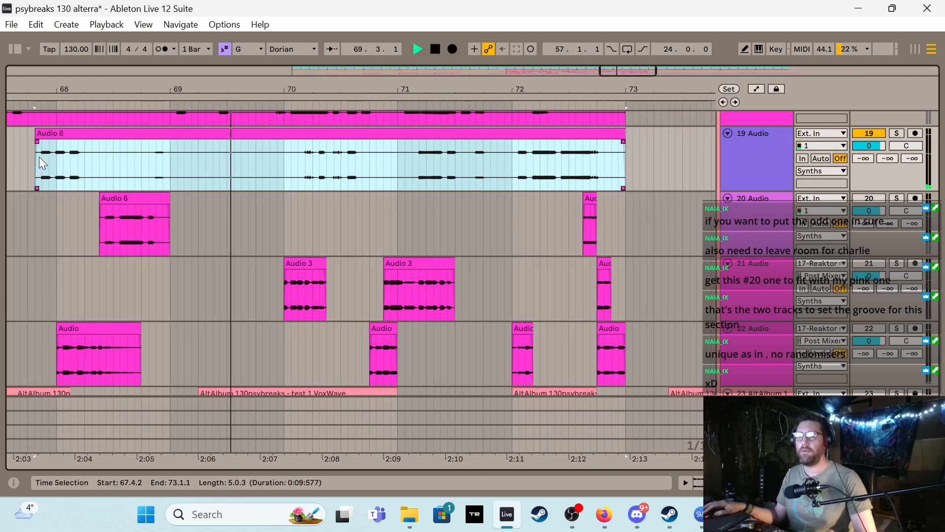
{"action": "left_click_drag", "start_coordinate": [37, 141], "coordinate": [513, 138]}
{"action": "left_click", "coordinate": [522, 148]}
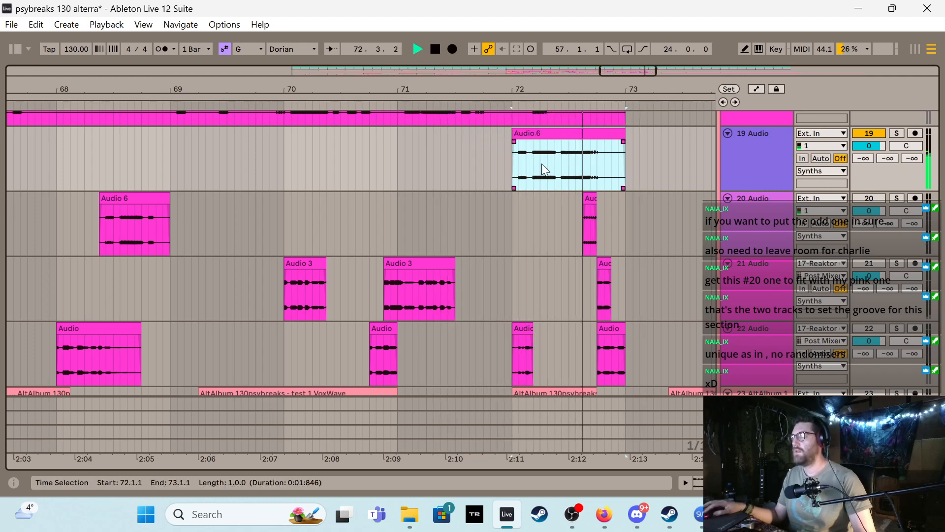
Cut the track 19 Audio 6 clip at 72.3.1, keeping only the first part with its end pulled back to 72.2.4
{"action": "left_click", "coordinate": [566, 164]}
{"action": "key", "text": "ctrl+e"}
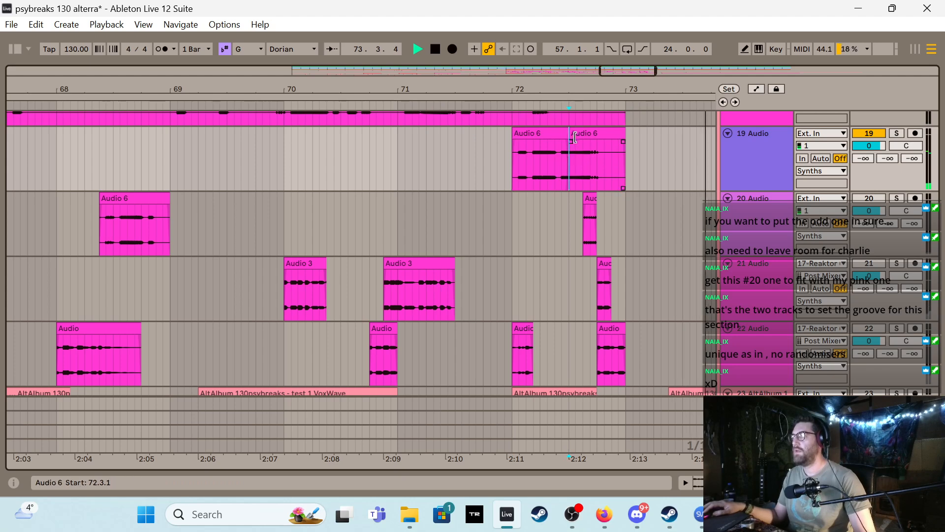
{"action": "left_click_drag", "start_coordinate": [564, 133], "coordinate": [560, 133]}
{"action": "left_click", "coordinate": [581, 134]}
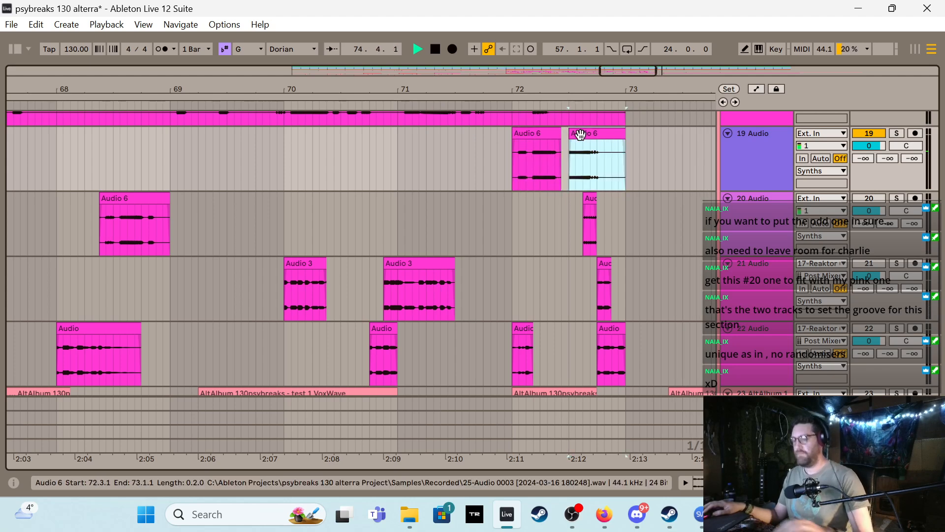
{"action": "key", "text": "Delete"}
Audition the bar 72 clip on track 19 from 72.1.1 and shorten its end to 72.2.2
{"action": "left_click", "coordinate": [513, 179]}
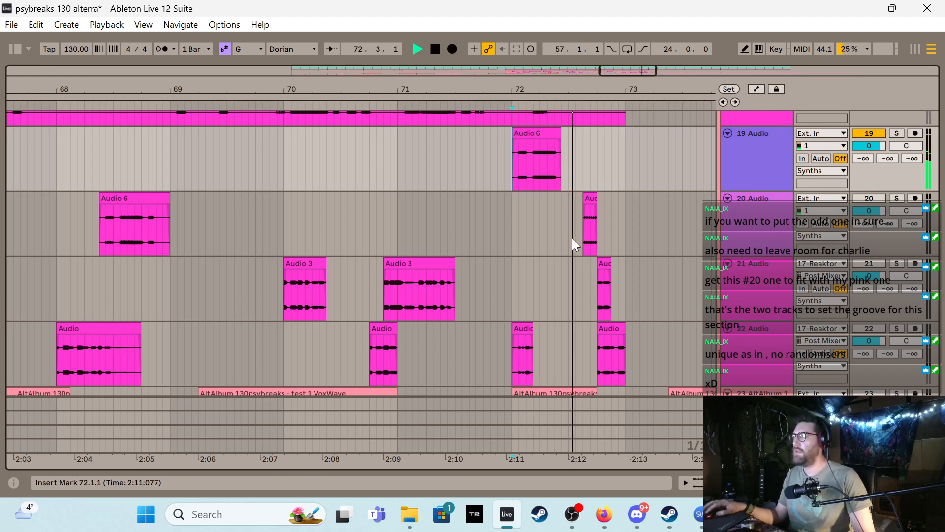
{"action": "key", "text": "space"}
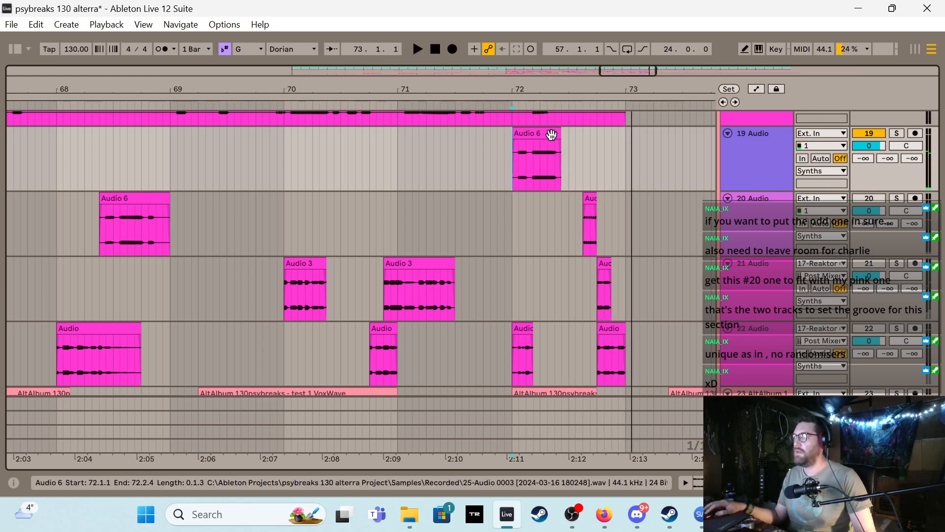
{"action": "left_click_drag", "start_coordinate": [561, 134], "coordinate": [548, 136]}
{"action": "key", "text": "space"}
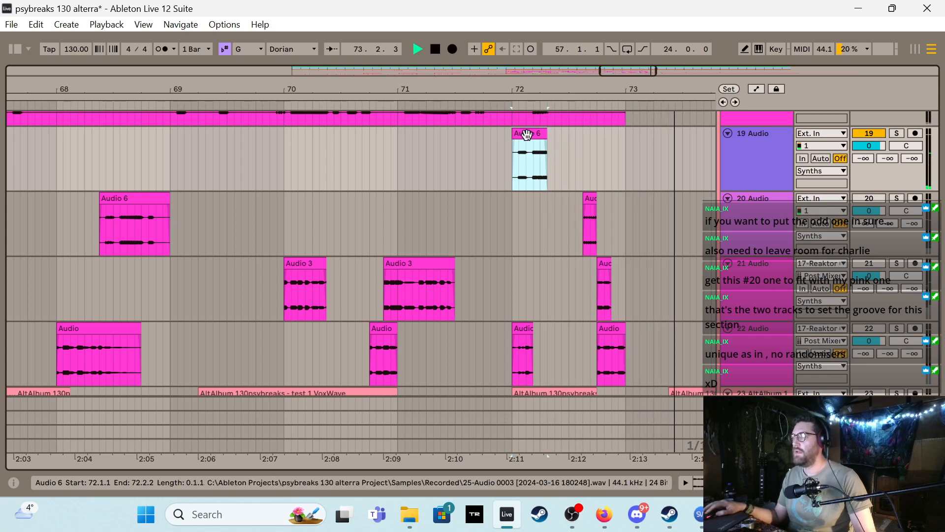
Move the short Audio 6 clip in bar 72 of track 19 to start at 72.2.1 and audition it
{"action": "left_click_drag", "start_coordinate": [527, 134], "coordinate": [555, 135]}
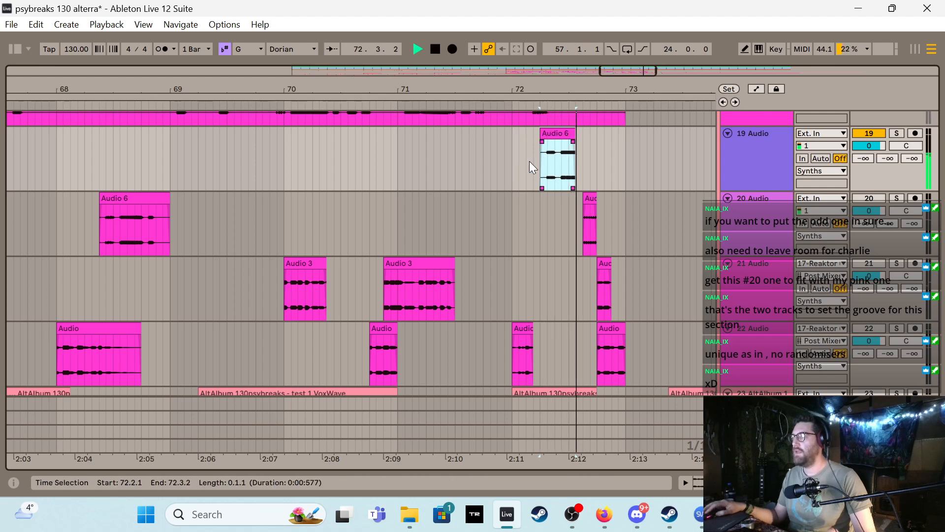
{"action": "left_click", "coordinate": [510, 165]}
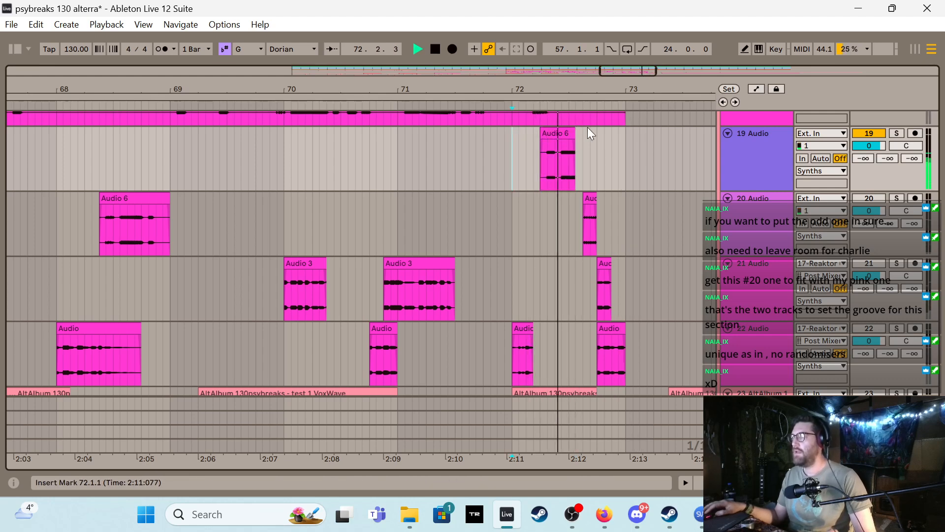
{"action": "left_click_drag", "start_coordinate": [575, 134], "coordinate": [576, 137]}
{"action": "key", "text": "space"}
Go back to the section starting at bar 57 and activate tracks 19 to 22 together
{"action": "scroll", "coordinate": [557, 253], "scroll_direction": "down", "scroll_amount": 4}
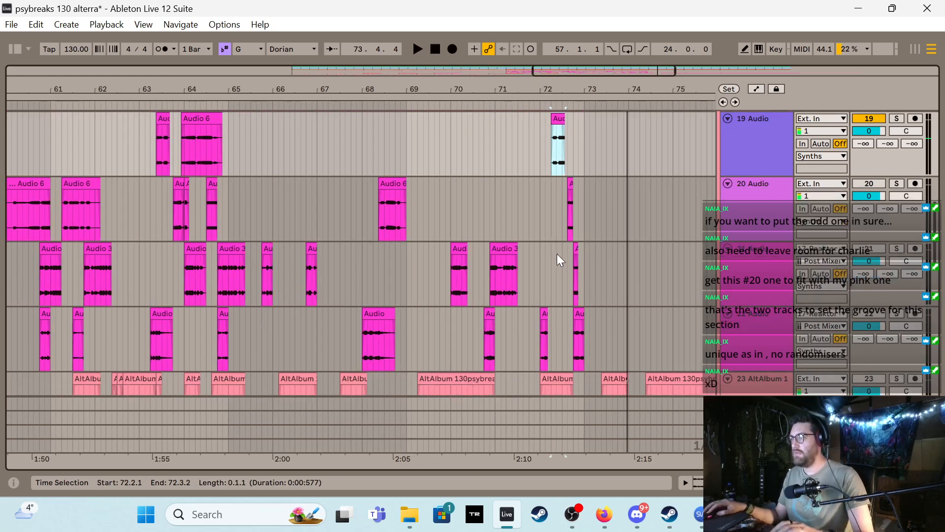
{"action": "scroll", "coordinate": [562, 266], "scroll_direction": "down", "scroll_amount": 2}
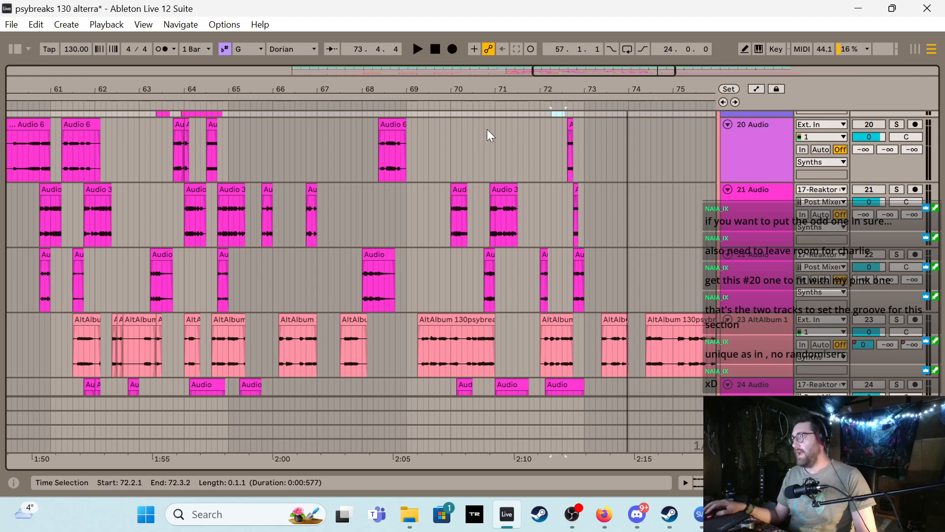
{"action": "left_click_drag", "start_coordinate": [551, 70], "coordinate": [510, 70]}
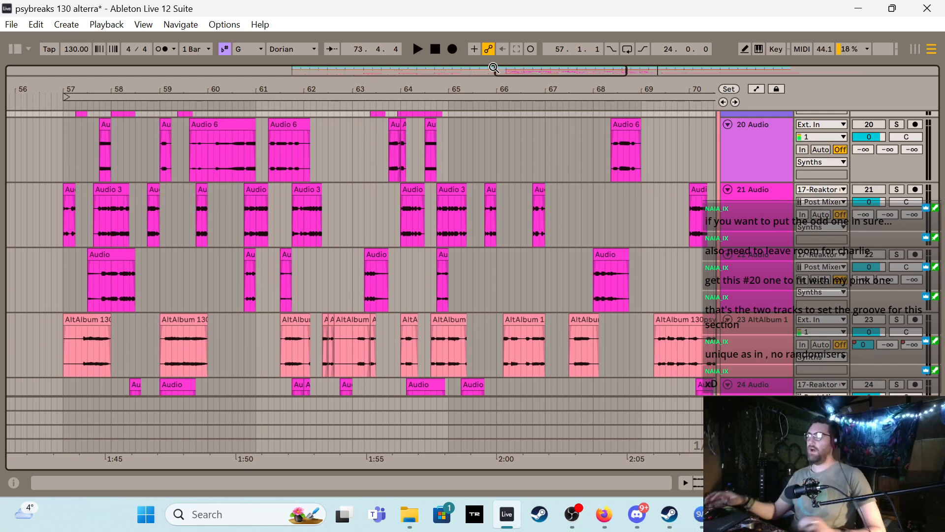
{"action": "scroll", "coordinate": [498, 282], "scroll_direction": "up", "scroll_amount": 3}
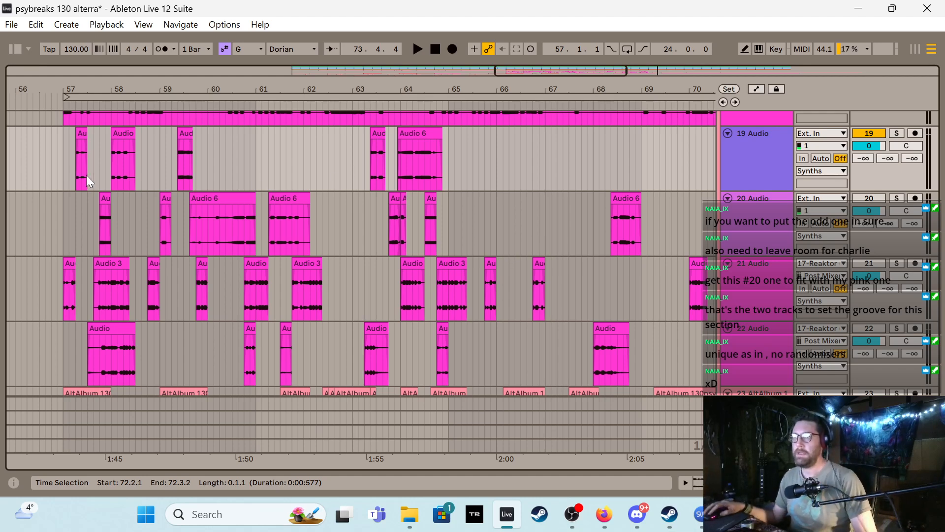
{"action": "left_click", "coordinate": [776, 155]}
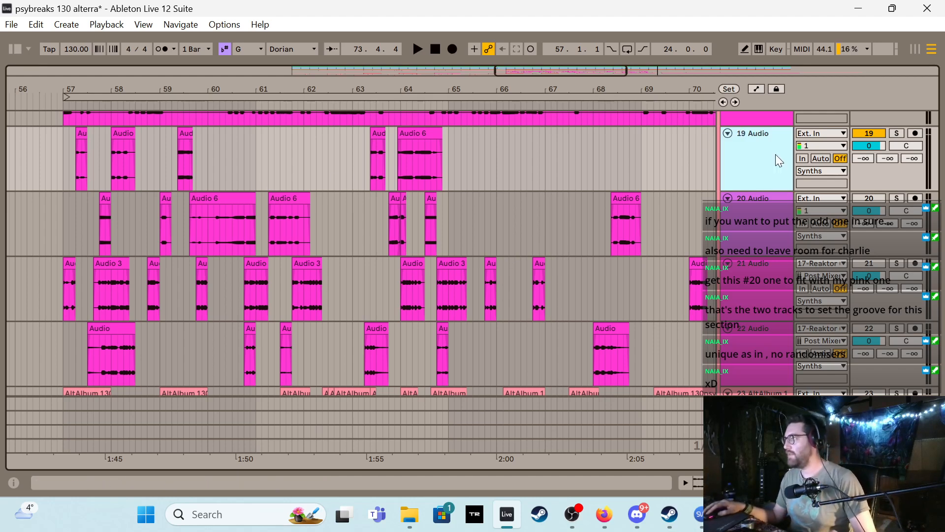
{"action": "left_click", "coordinate": [761, 371], "text": "shift"}
{"action": "left_click", "coordinate": [853, 328]}
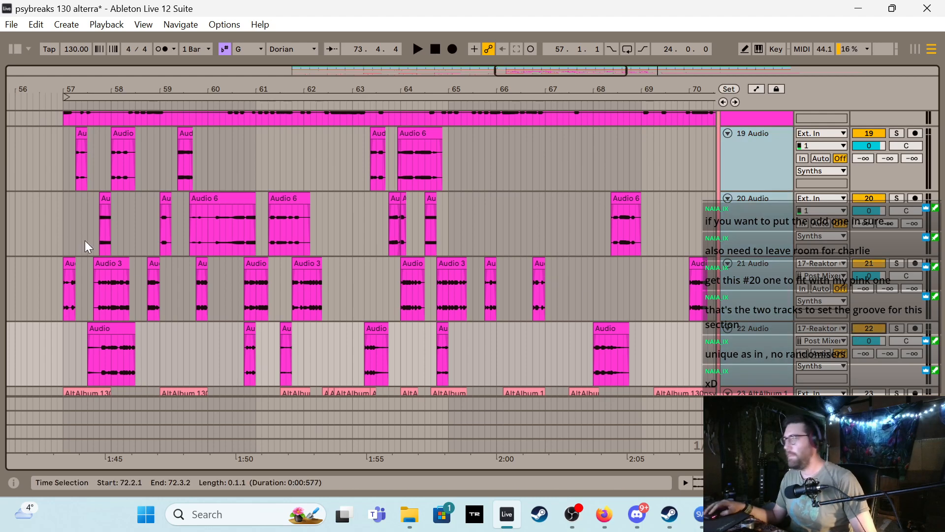
Audition the combined tracks from 56.4.3 and trim the end of the track 22 Audio clip starting at 57.3.1 to 58.1.4
{"action": "left_click", "coordinate": [58, 172]}
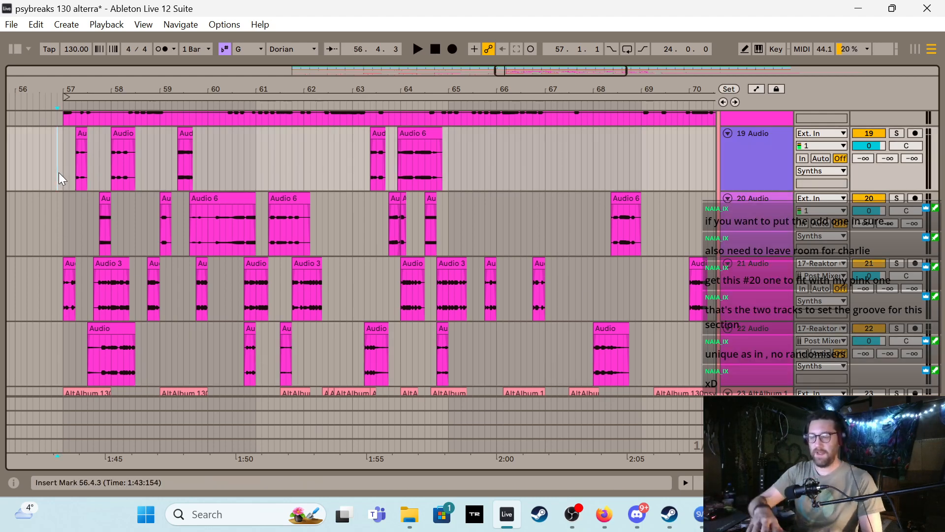
{"action": "key", "text": "plus"}
{"action": "key", "text": "plus"}
{"action": "key", "text": "space"}
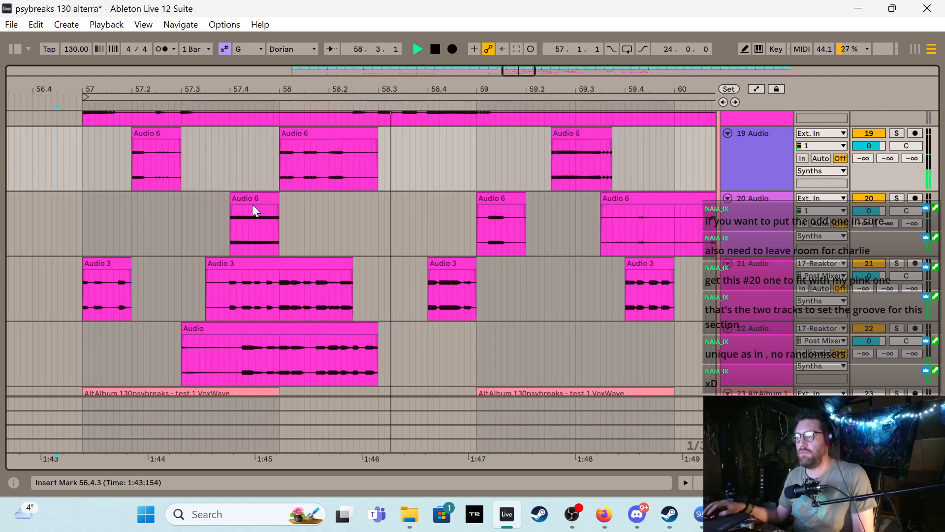
{"action": "key", "text": "space"}
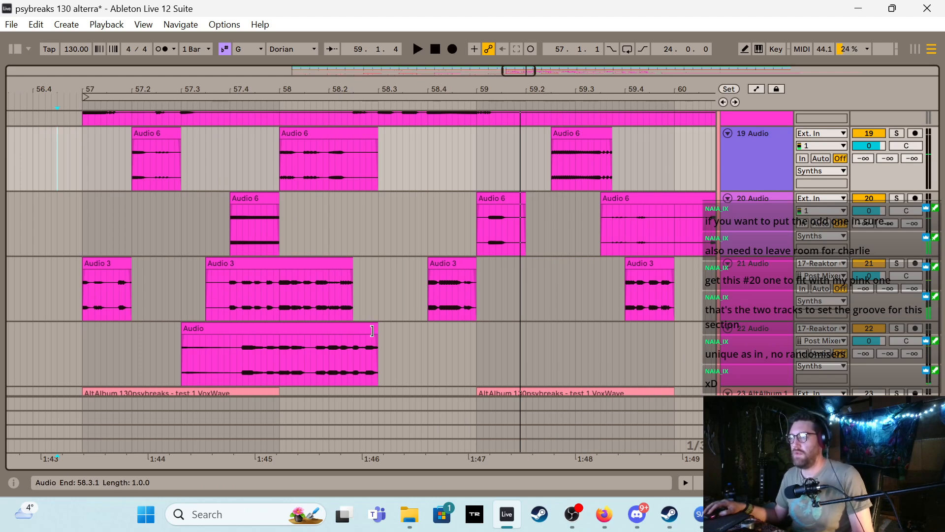
{"action": "left_click_drag", "start_coordinate": [371, 330], "coordinate": [316, 325]}
{"action": "key", "text": "space"}
{"action": "key", "text": "space"}
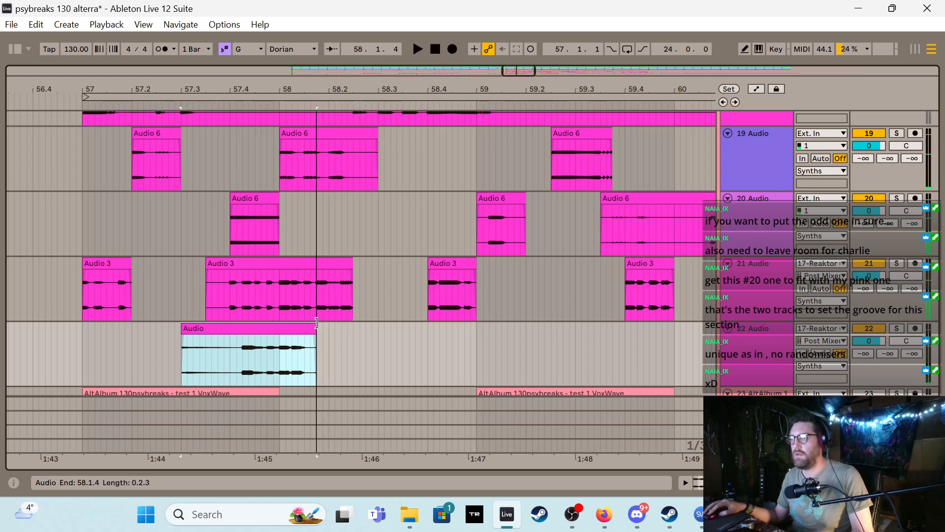
{"action": "key", "text": "space"}
{"action": "key", "text": "space"}
Move track 19's bar 58 Audio 6 clip to 58.3.1 and track 20's first one to 58.2.1, then audition from 56.4.4
{"action": "left_click_drag", "start_coordinate": [291, 132], "coordinate": [394, 158]}
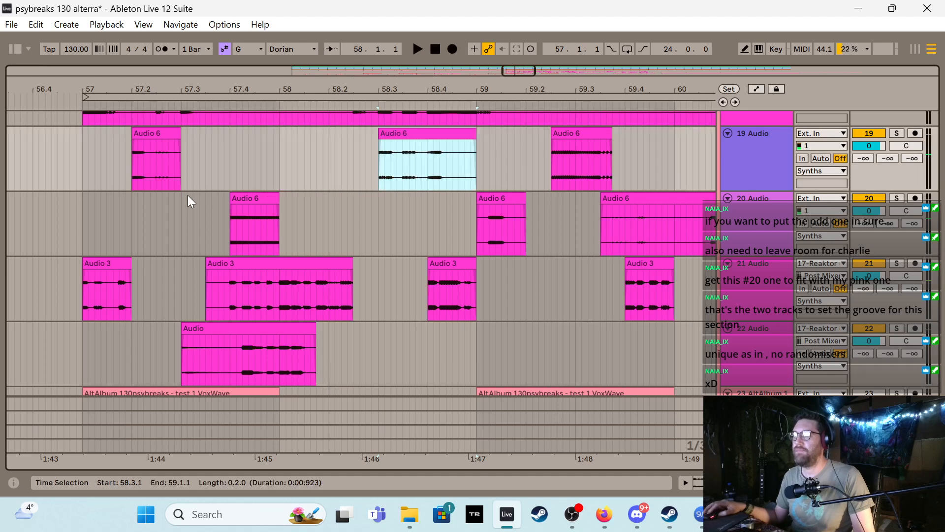
{"action": "left_click", "coordinate": [195, 162]}
{"action": "left_click", "coordinate": [244, 196]}
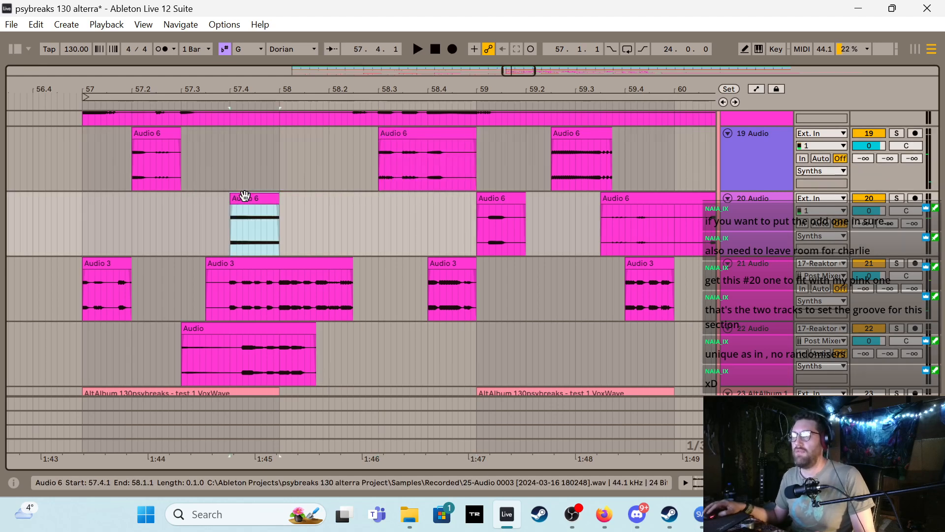
{"action": "left_click_drag", "start_coordinate": [245, 196], "coordinate": [343, 217]}
{"action": "left_click", "coordinate": [72, 208]}
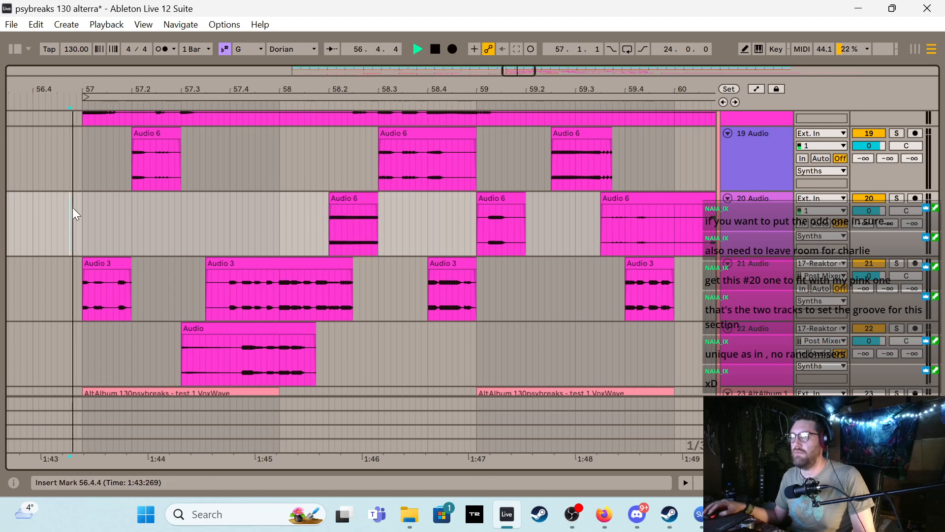
{"action": "key", "text": "space"}
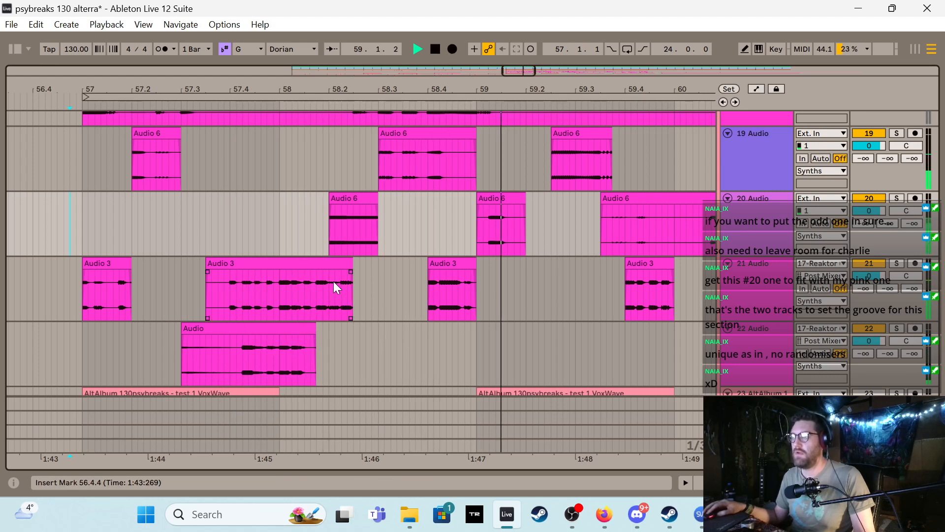
{"action": "key", "text": "space"}
Trim the end of track 21's second Audio 3 clip in bar 57 to 58.2.1 and audition the passage from 57.3.1
{"action": "left_click_drag", "start_coordinate": [353, 264], "coordinate": [328, 261]}
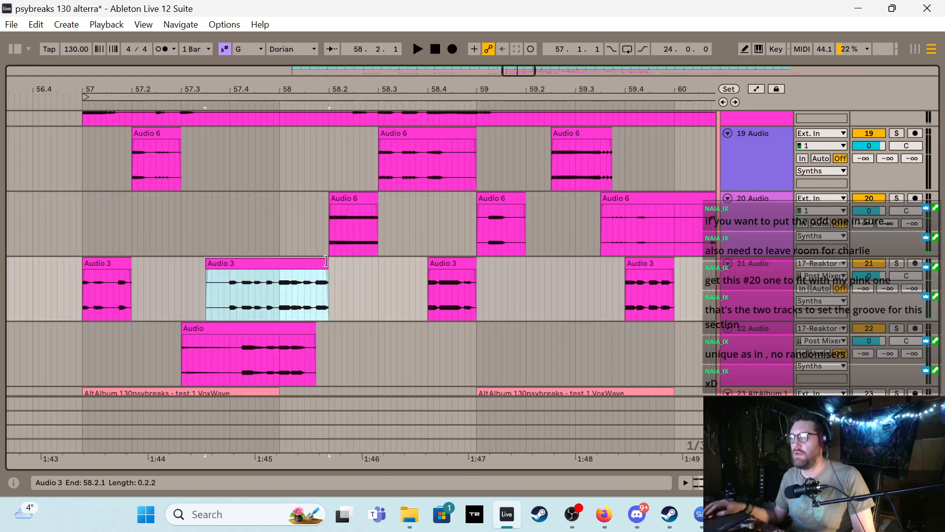
{"action": "left_click", "coordinate": [311, 328]}
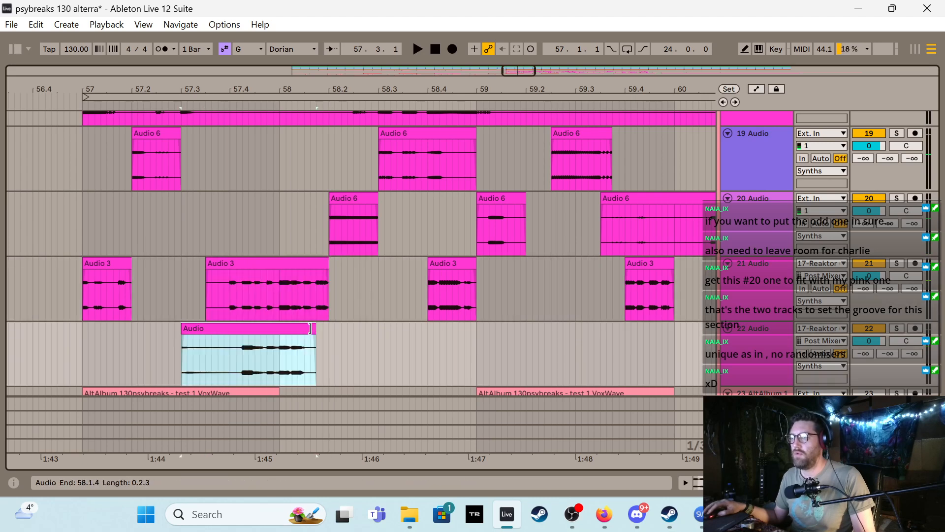
{"action": "key", "text": "space"}
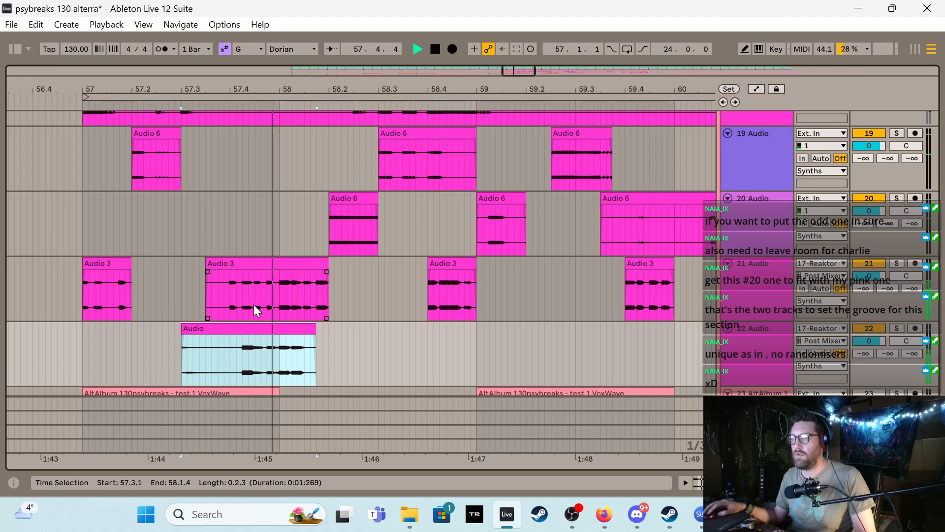
{"action": "key", "text": "space"}
Deactivate the 57.4.2 to 58.1.3 section of the Audio 3 clip on track 21 and audition from 57.1.1
{"action": "left_click_drag", "start_coordinate": [243, 301], "coordinate": [304, 314]}
{"action": "key", "text": "ctrl+e"}
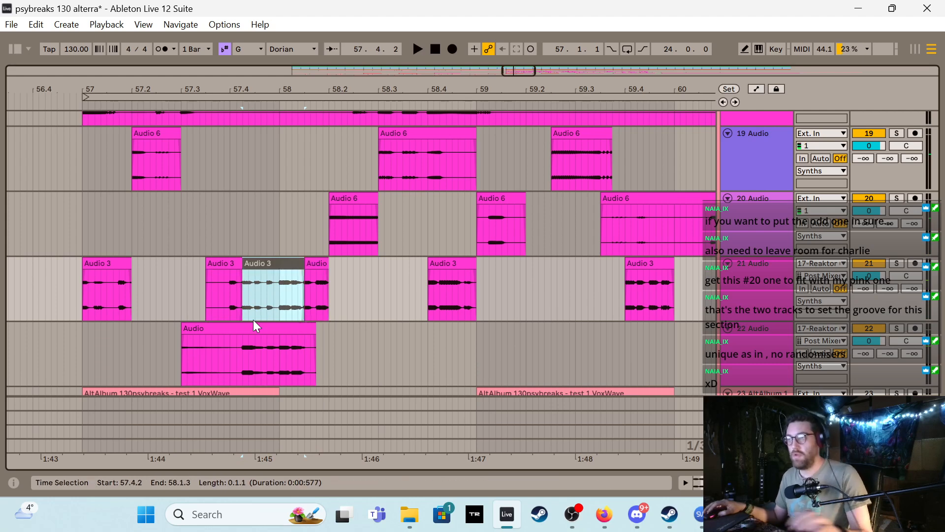
{"action": "left_click", "coordinate": [82, 205]}
{"action": "key", "text": "space"}
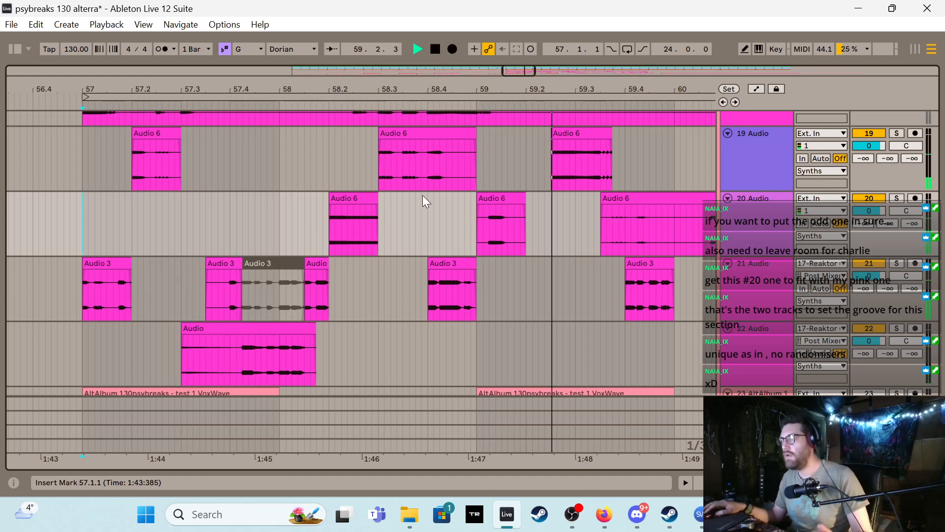
{"action": "key", "text": "space"}
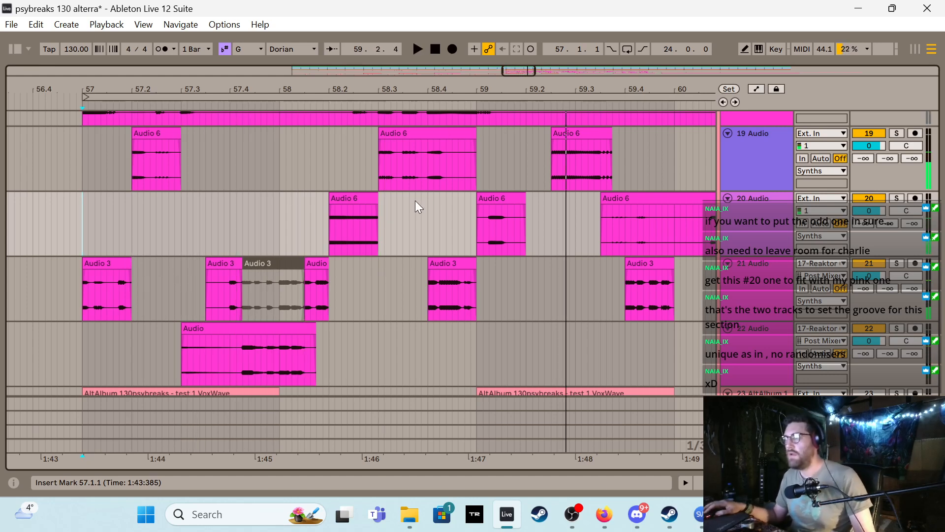
Audition the overlap from 57.4.1 and trim the end of the track 22 Audio clip to 58.1.1
{"action": "left_click", "coordinate": [317, 266]}
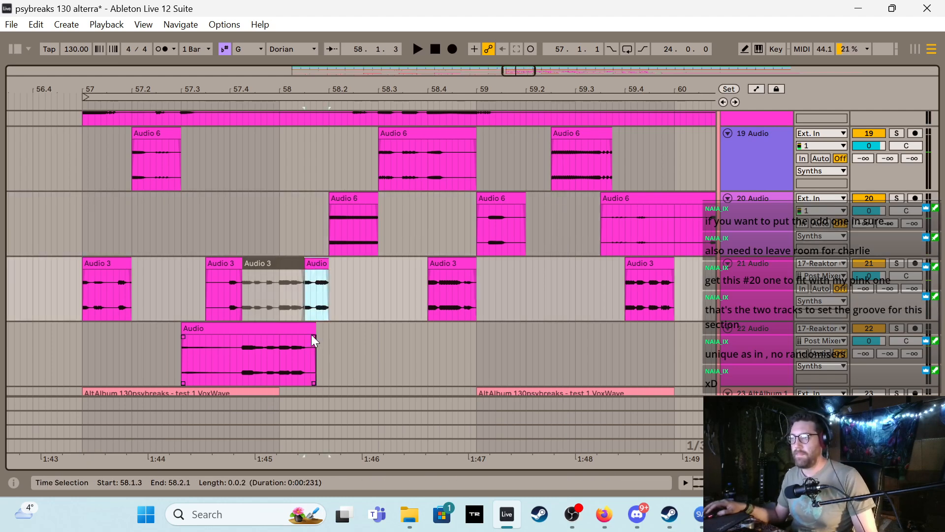
{"action": "left_click", "coordinate": [237, 356]}
{"action": "key", "text": "space"}
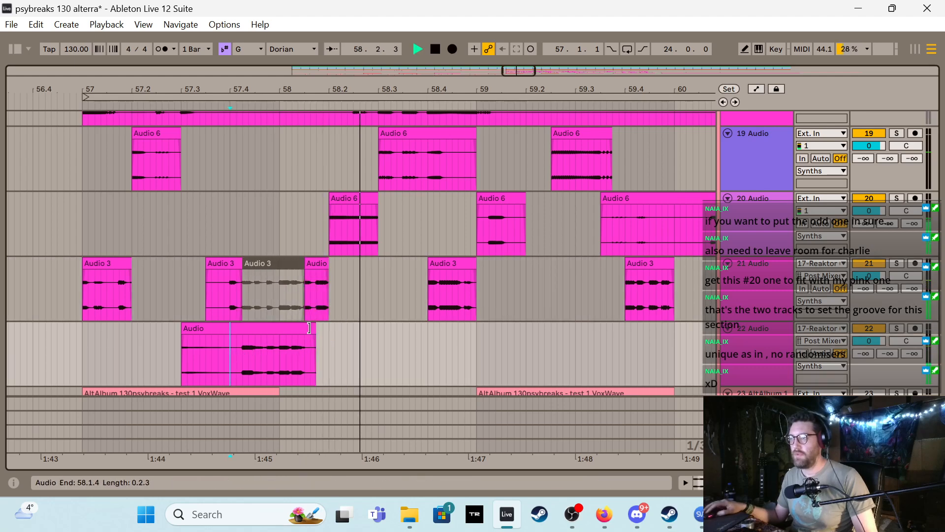
{"action": "key", "text": "space"}
{"action": "left_click_drag", "start_coordinate": [315, 327], "coordinate": [279, 326]}
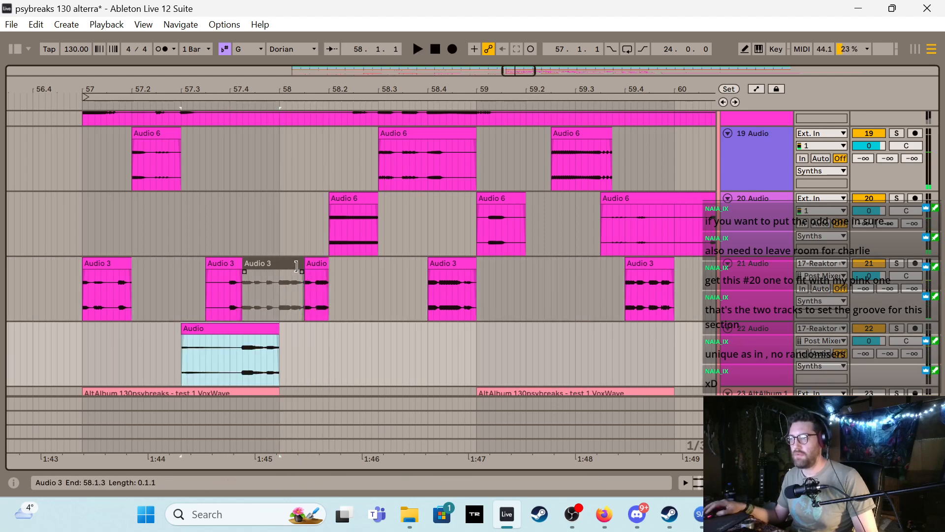
Split track 21's deactivated Audio 3 section at 58.1.1, reactivating the part up to 58.1.3 and deactivating the piece from 58.1.3 to 58.2.1
{"action": "left_click", "coordinate": [280, 282]}
{"action": "key", "text": "ctrl+e"}
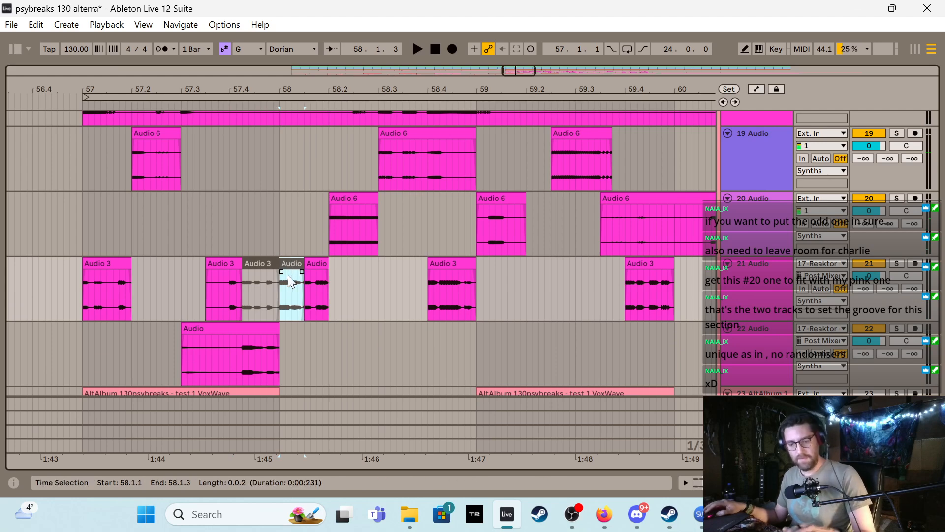
{"action": "left_click", "coordinate": [317, 265]}
{"action": "key", "text": "0"}
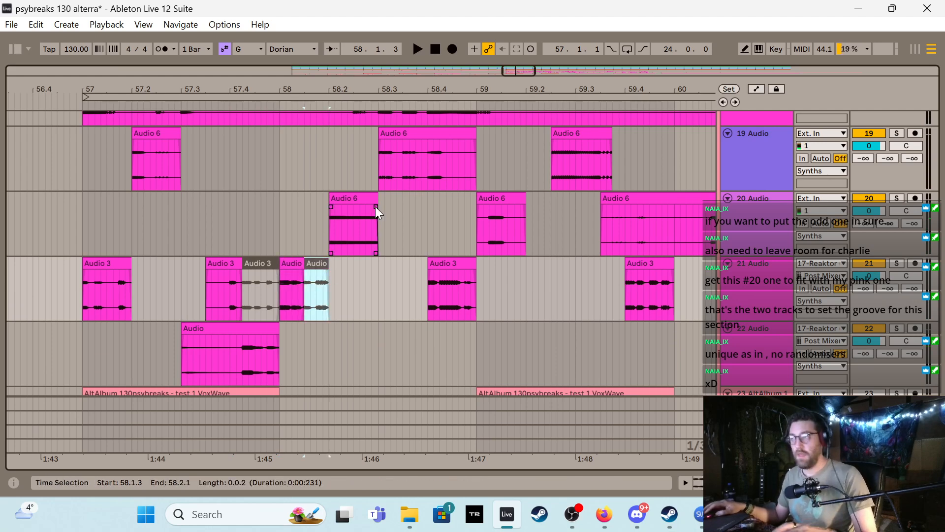
Move the Audio 6 clip in bar 58 of track 20 to start at 58.1.3
{"action": "left_click_drag", "start_coordinate": [365, 197], "coordinate": [340, 199]}
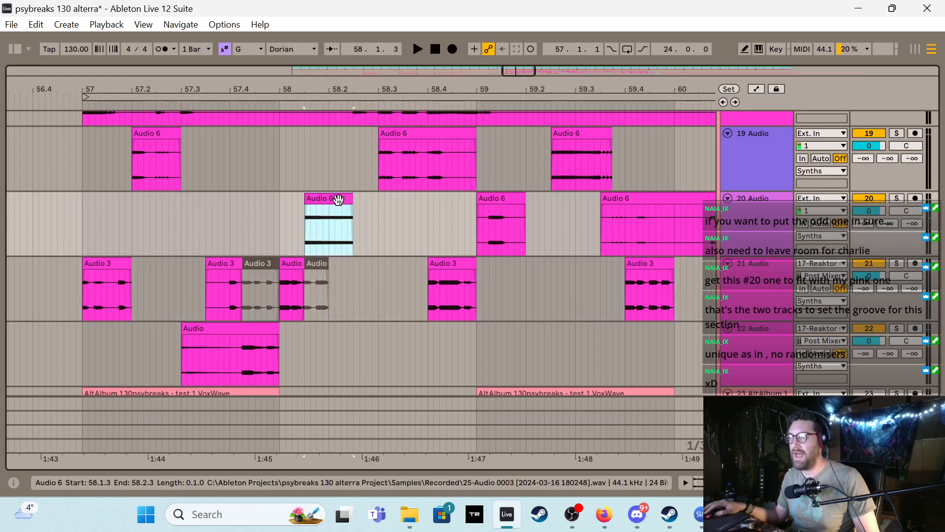
Audition the phrase with the repositioned track 20 clip from just before bar 57
{"action": "left_click", "coordinate": [77, 234]}
{"action": "key", "text": "space"}
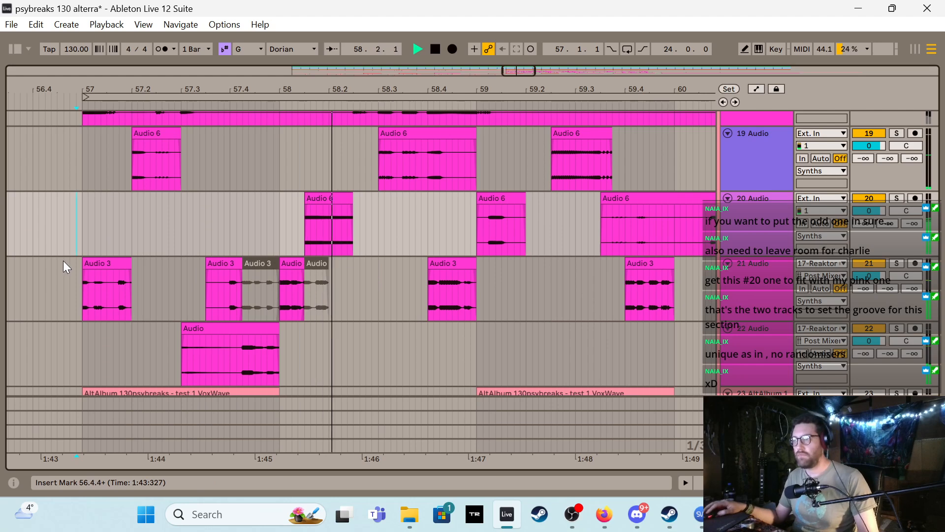
{"action": "key", "text": "space"}
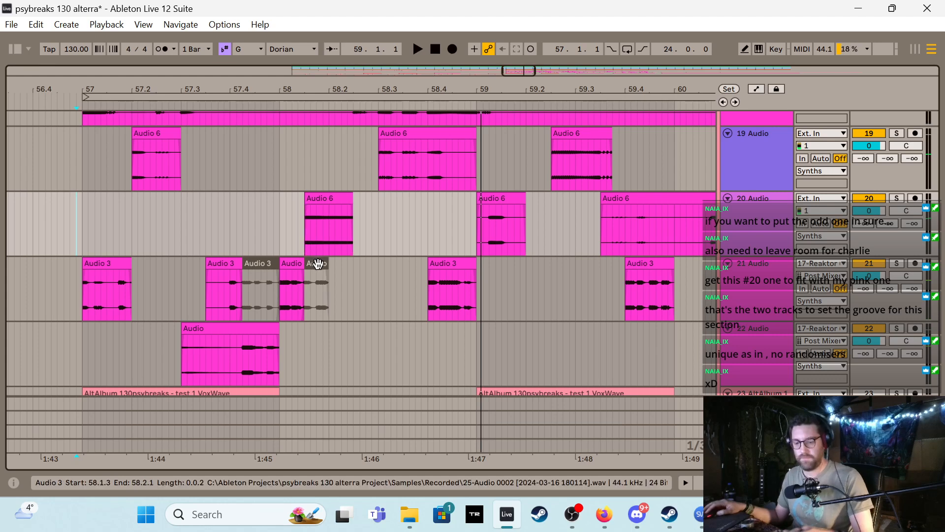
Reactivate track 21's Audio 3 piece at 58.1.3 and trim the start of the overlapping track 20 Audio 6 clip to 58.2.1
{"action": "left_click", "coordinate": [312, 261]}
{"action": "left_click_drag", "start_coordinate": [306, 197], "coordinate": [329, 197]}
Move track 21's deactivated Audio 3 piece from bar 57 to 58.2.3, reactivate it and audition from 57.1.1
{"action": "left_click_drag", "start_coordinate": [261, 263], "coordinate": [369, 278]}
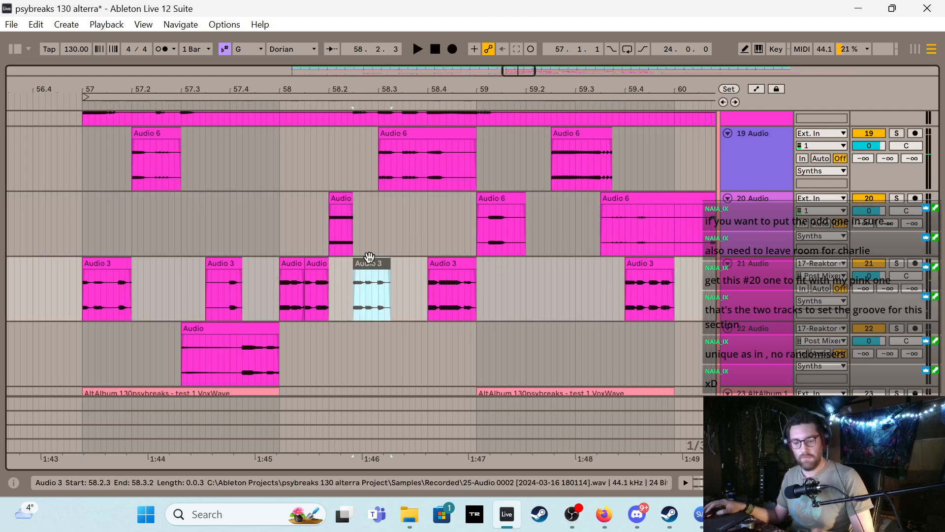
{"action": "left_click", "coordinate": [84, 224]}
{"action": "key", "text": "space"}
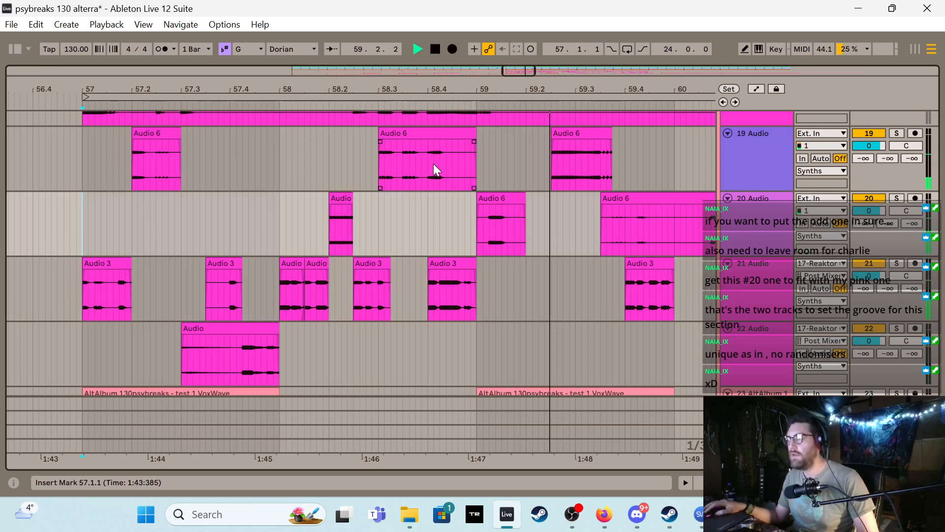
Replay from 57.1.1 and trim the end of track 19's Audio 6 clip in bar 58 to 58.4.1
{"action": "key", "text": "space"}
{"action": "key", "text": "space"}
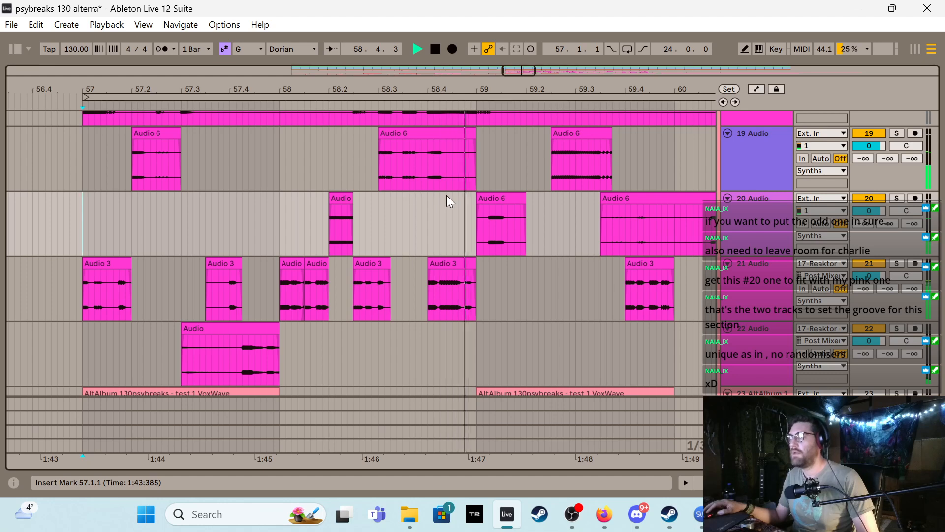
{"action": "key", "text": "space"}
{"action": "key", "text": "space"}
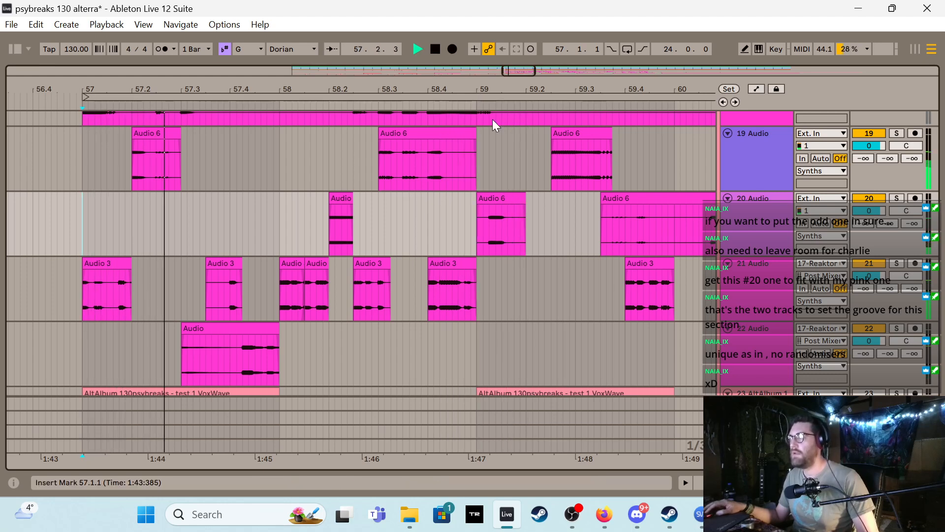
{"action": "left_click_drag", "start_coordinate": [474, 134], "coordinate": [428, 134]}
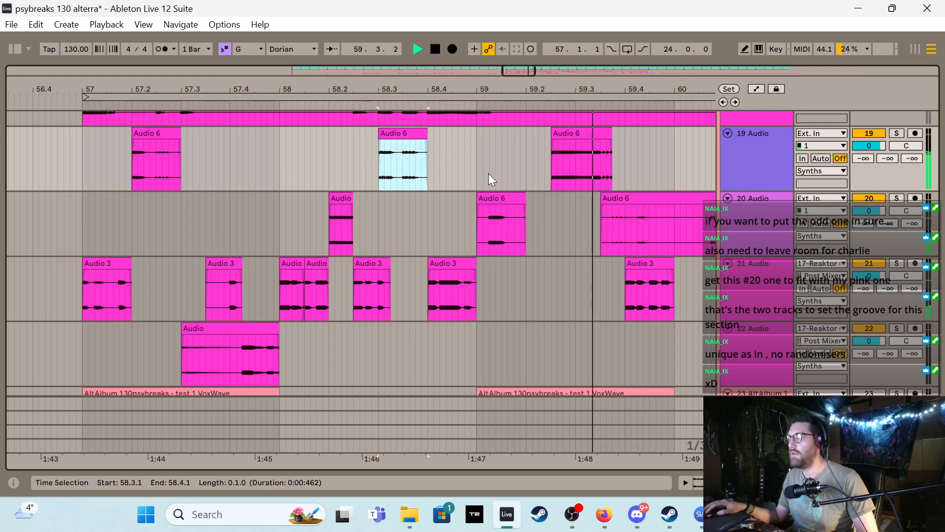
Trim the start of track 20's long Audio 6 clip ending at 61.1.1 to 60.2.1 and audition it
{"action": "left_click_drag", "start_coordinate": [519, 71], "coordinate": [528, 71]}
{"action": "key", "text": "space"}
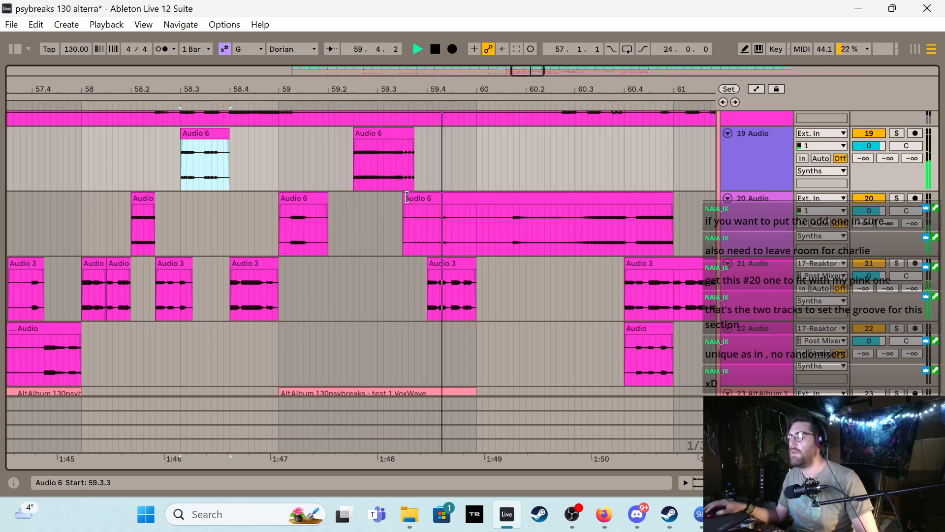
{"action": "left_click_drag", "start_coordinate": [407, 197], "coordinate": [481, 224]}
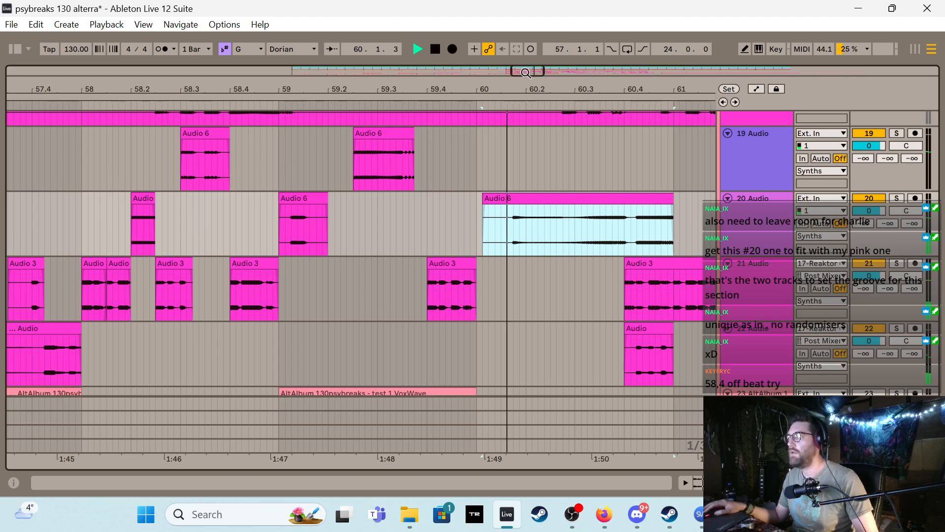
{"action": "left_click_drag", "start_coordinate": [526, 73], "coordinate": [545, 73]}
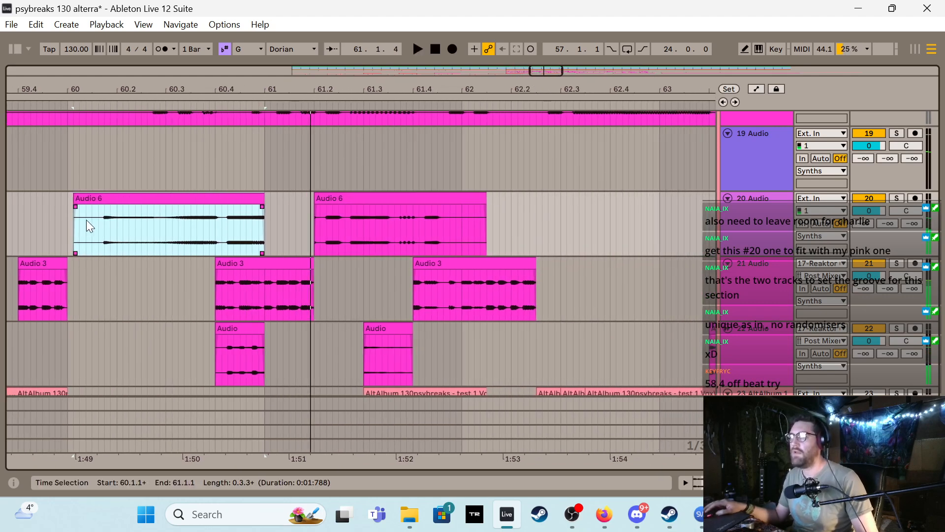
{"action": "left_click_drag", "start_coordinate": [74, 219], "coordinate": [117, 220]}
{"action": "key", "text": "space"}
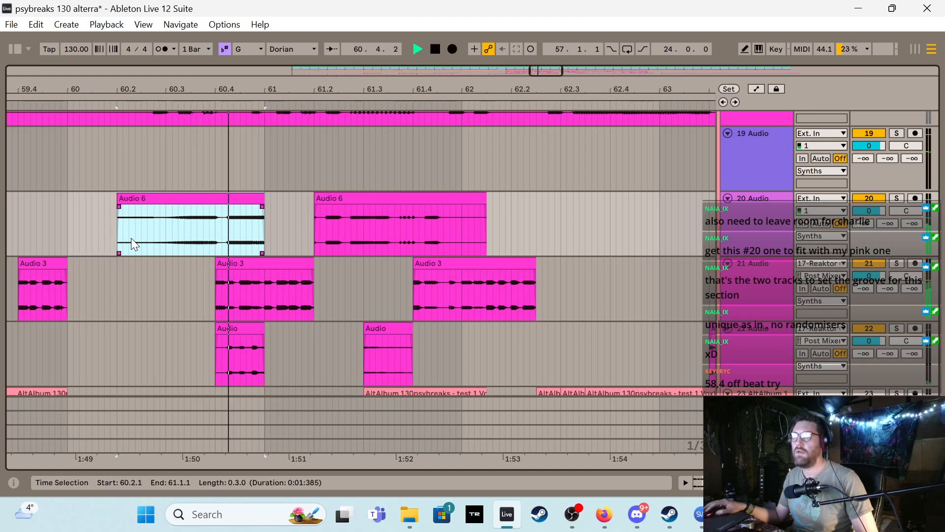
Audition track 20 in solo from 60.4.1 and trim the end of its Audio 6 clip in bar 60 to 60.4.2
{"action": "key", "text": "space"}
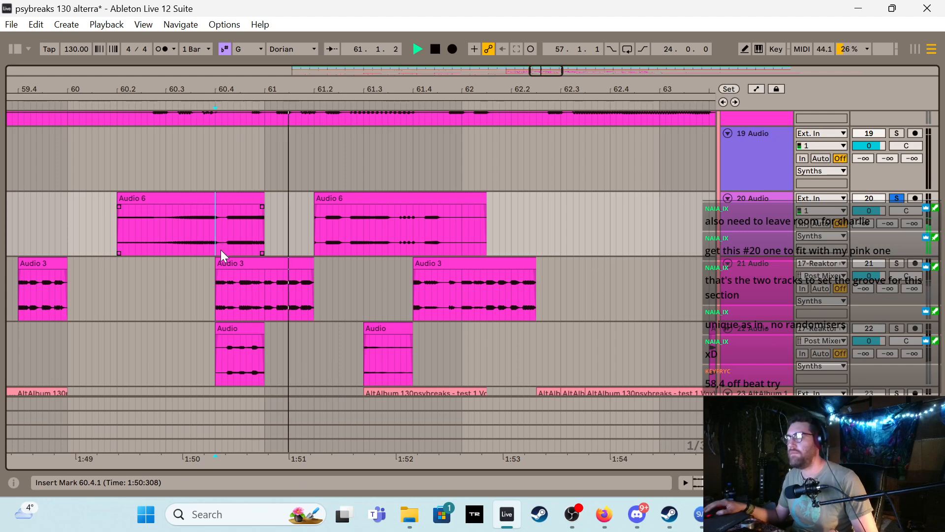
{"action": "key", "text": "space"}
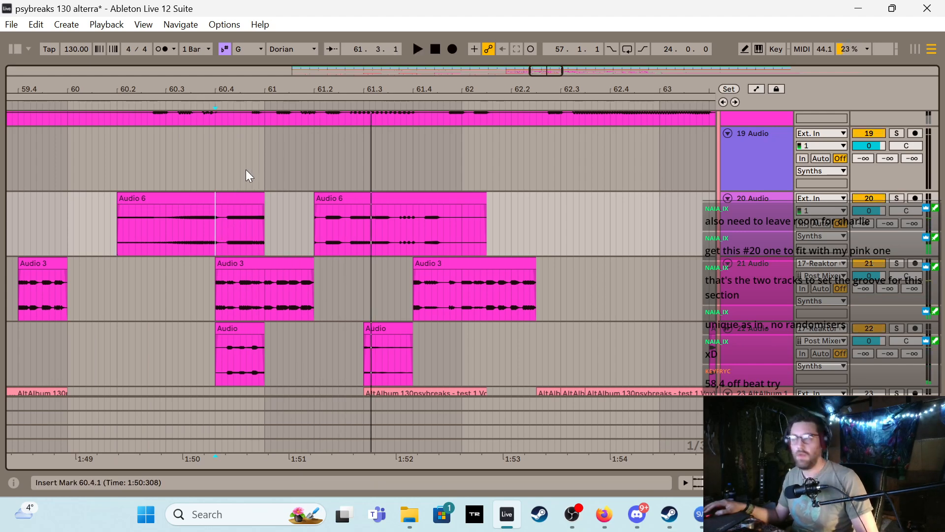
{"action": "left_click_drag", "start_coordinate": [260, 200], "coordinate": [227, 200]}
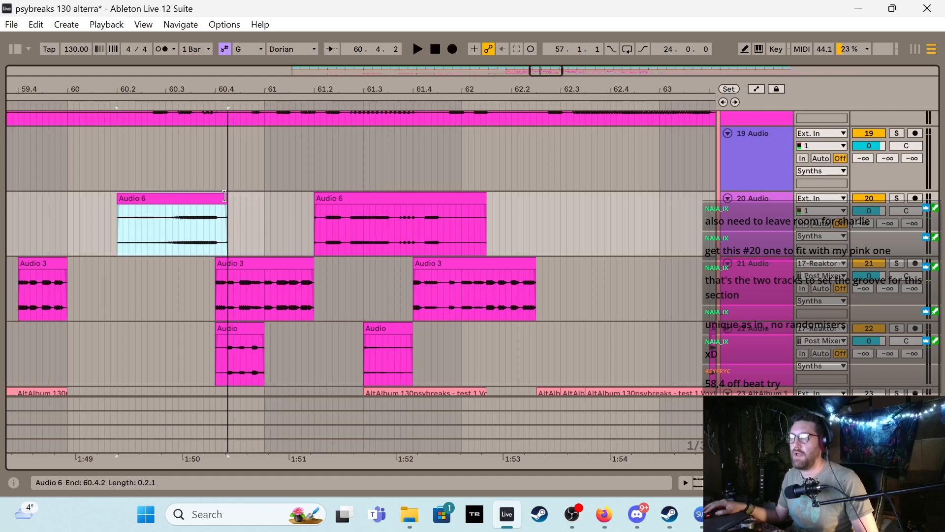
Trim the start of track 22's Audio clip in bar 60 to 60.4.3
{"action": "left_click", "coordinate": [236, 325]}
{"action": "scroll", "coordinate": [297, 308], "scroll_direction": "down", "scroll_amount": 1}
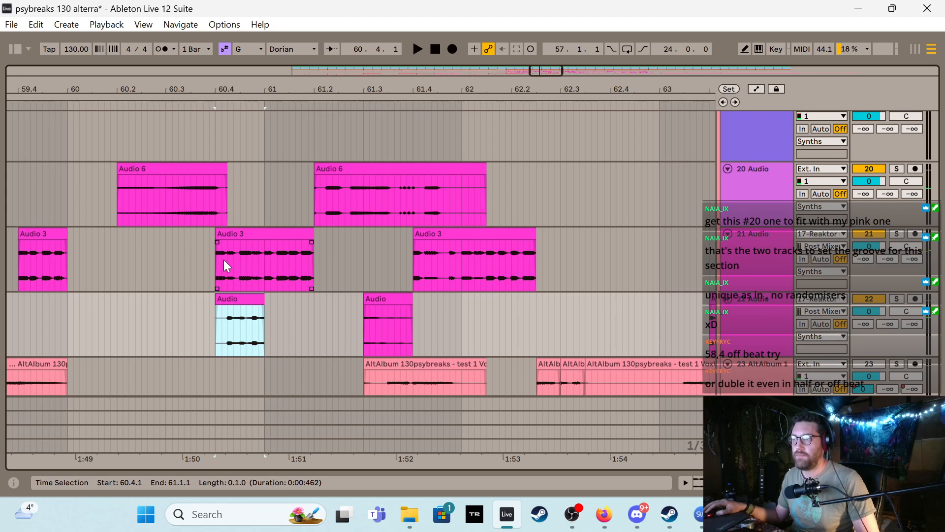
{"action": "left_click_drag", "start_coordinate": [218, 298], "coordinate": [241, 298]}
Deactivate the 60.4.3 to 61.1.1 section of track 21's Audio 3 clip and audition from just before bar 60
{"action": "left_click_drag", "start_coordinate": [238, 252], "coordinate": [264, 262]}
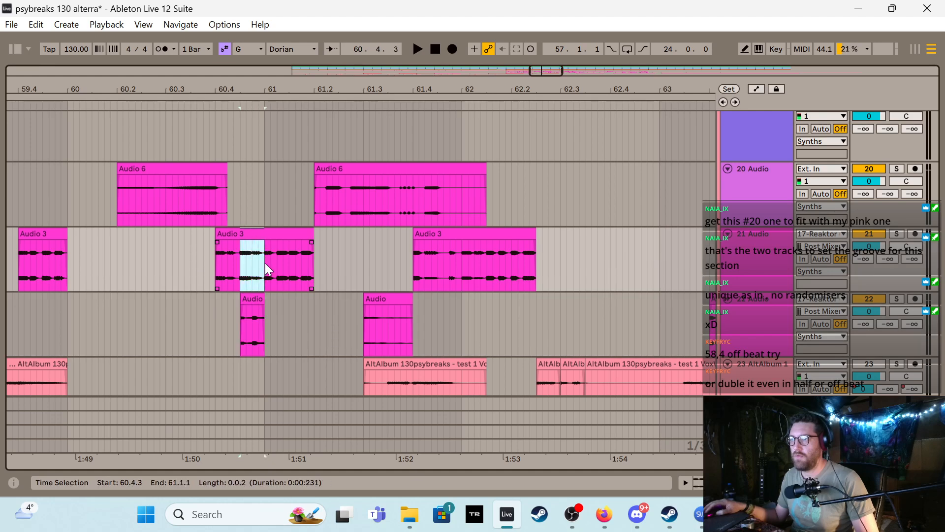
{"action": "key", "text": "ctrl+e"}
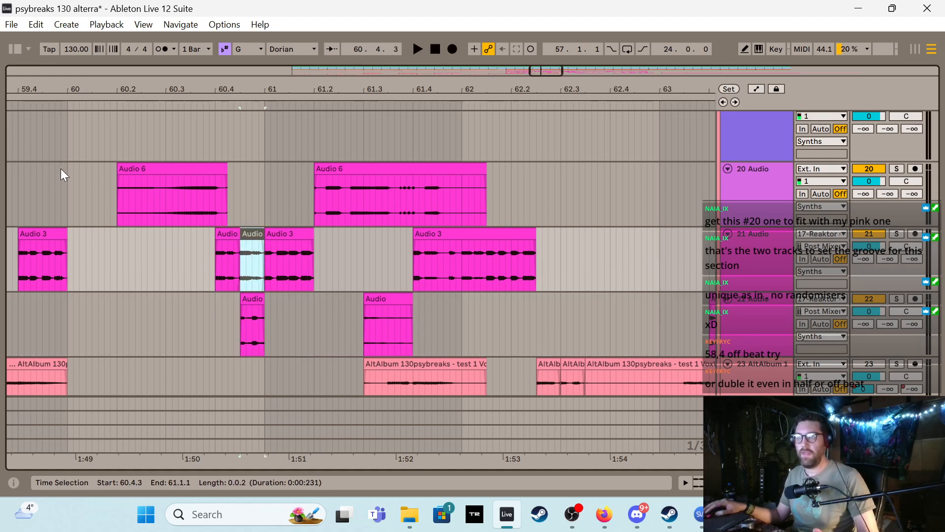
{"action": "left_click", "coordinate": [60, 168]}
{"action": "key", "text": "space"}
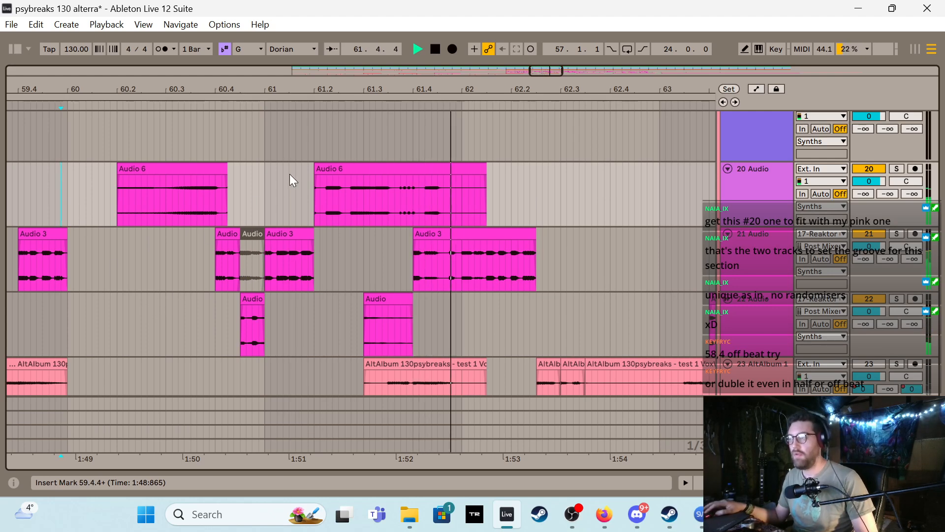
{"action": "key", "text": "space"}
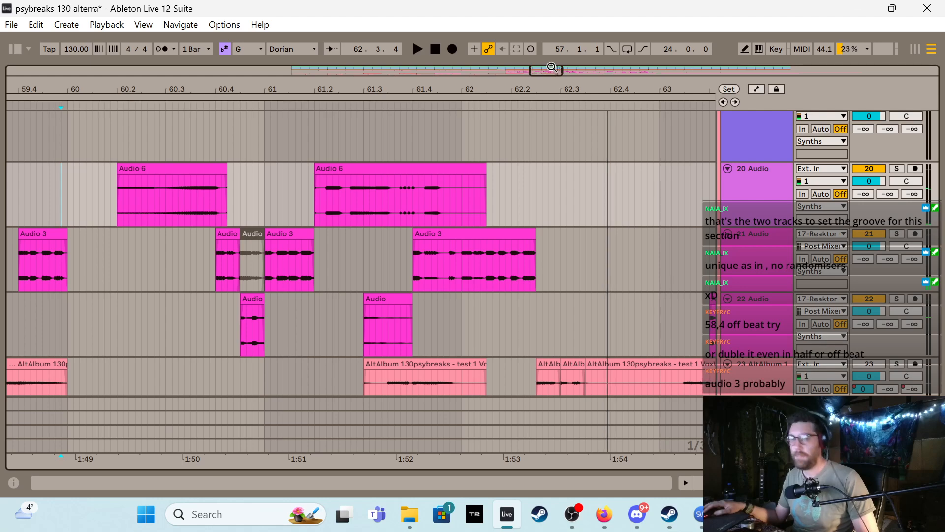
Try shifting track 21's Audio 3 clip at 58.4.1 to start at 58.4.2, audition it and undo the move
{"action": "left_click_drag", "start_coordinate": [550, 69], "coordinate": [542, 78]}
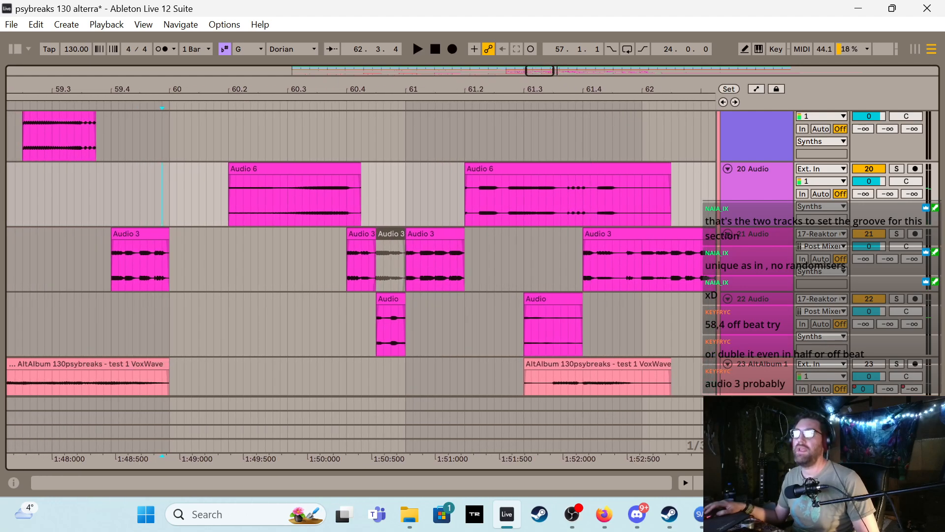
{"action": "scroll", "coordinate": [169, 144], "scroll_direction": "down", "scroll_amount": 2}
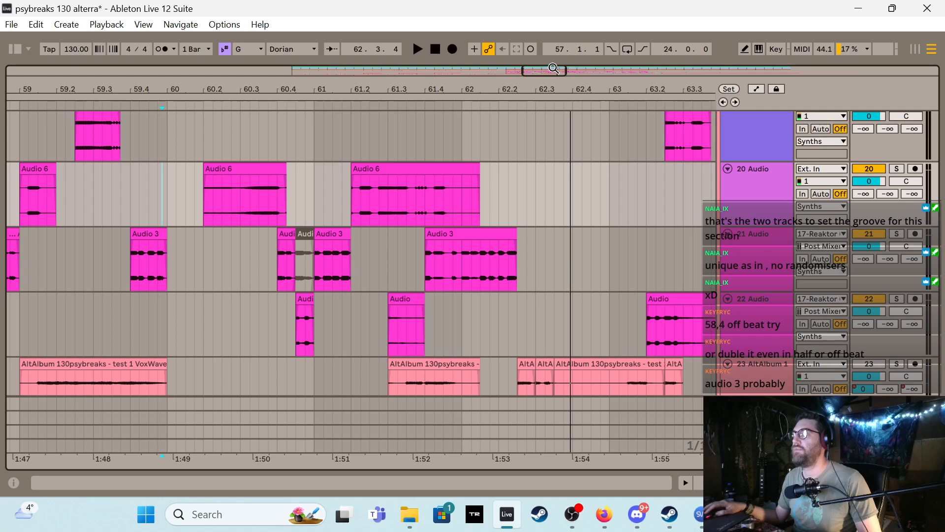
{"action": "left_click_drag", "start_coordinate": [553, 68], "coordinate": [524, 76]}
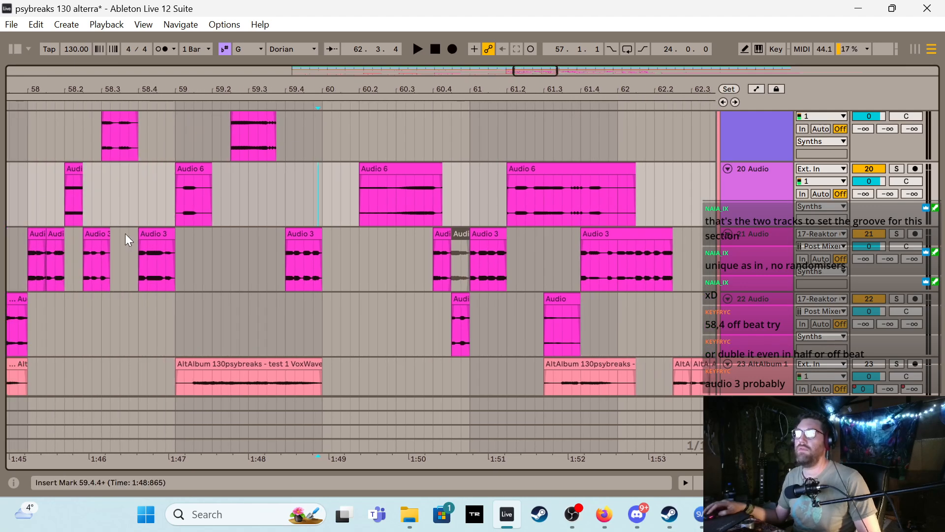
{"action": "left_click_drag", "start_coordinate": [167, 240], "coordinate": [175, 240]}
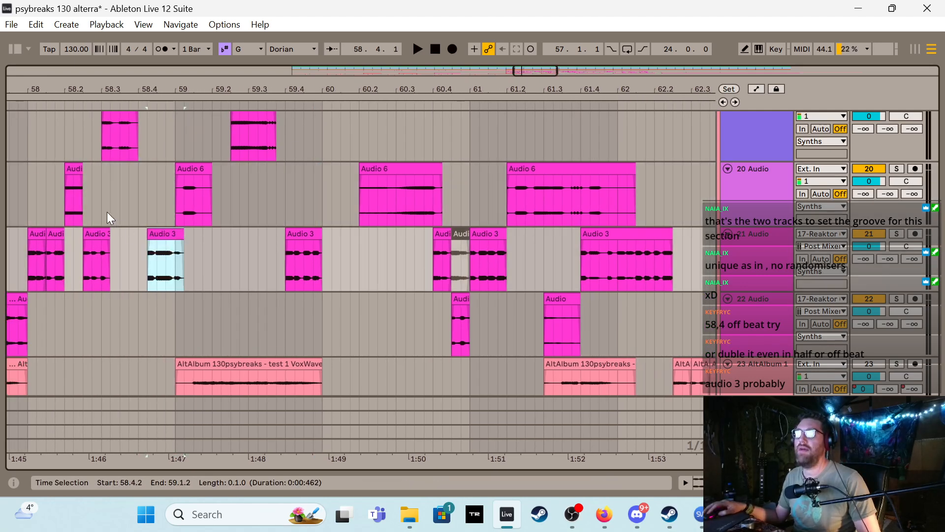
{"action": "left_click", "coordinate": [72, 217]}
{"action": "key", "text": "space"}
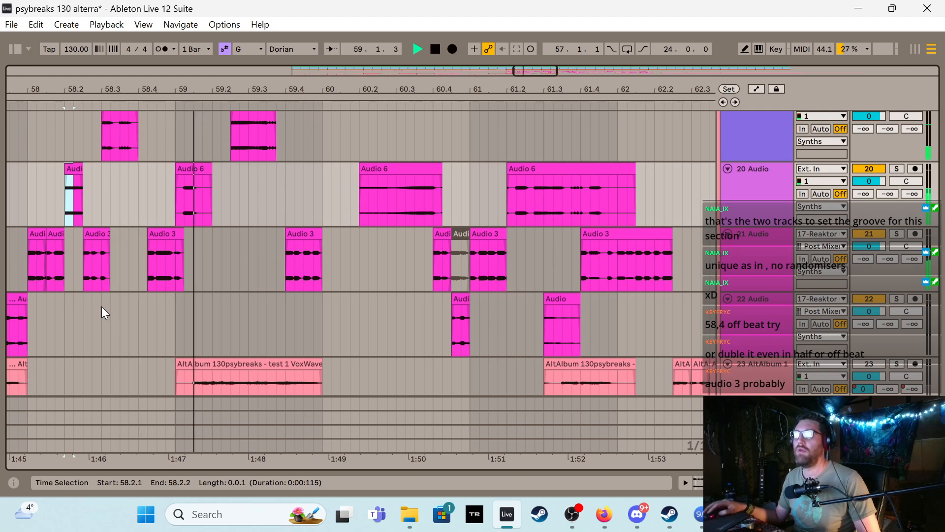
{"action": "key", "text": "ctrl+z"}
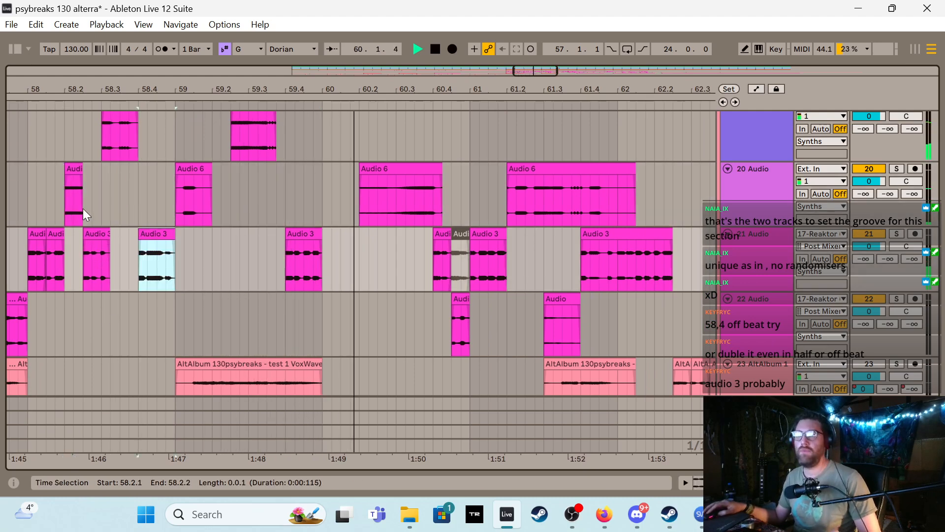
Trim the start of track 21's Audio 3 clip at 58.4.1 to 58.4.3 and audition from 58.1.2
{"action": "left_click", "coordinate": [8, 196]}
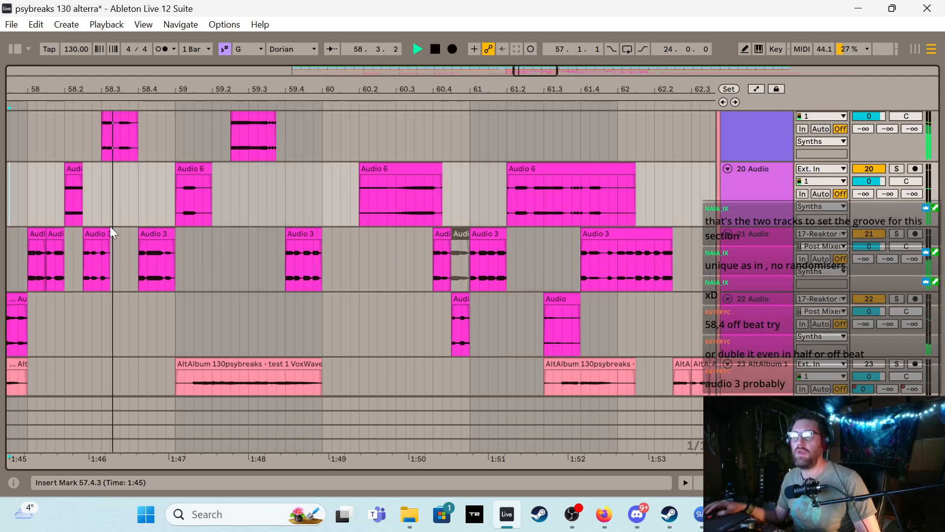
{"action": "left_click", "coordinate": [138, 235]}
{"action": "key", "text": "space"}
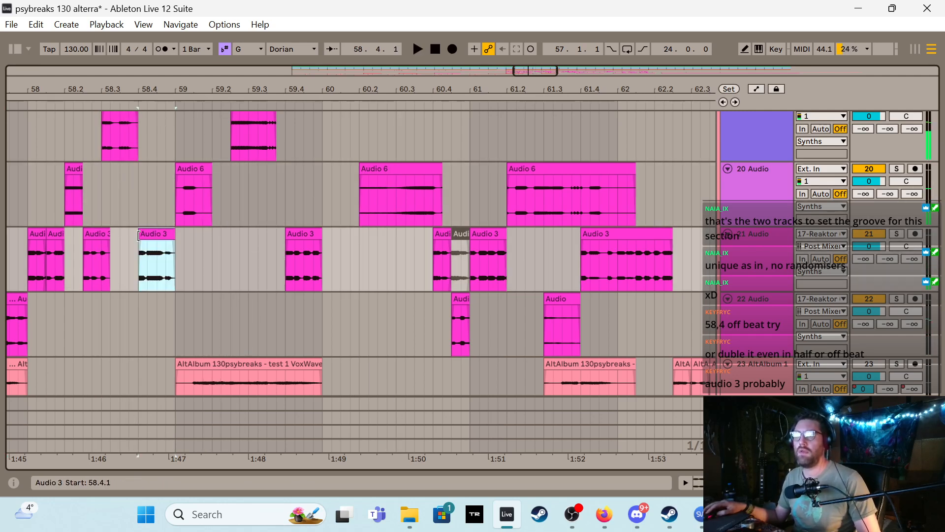
{"action": "mouse_move", "coordinate": [138, 235]}
{"action": "left_mouse_down"}
{"action": "mouse_move", "coordinate": [164, 235]}
{"action": "mouse_move", "coordinate": [156, 235]}
{"action": "left_mouse_up"}
{"action": "left_click", "coordinate": [41, 202]}
{"action": "key", "text": "space"}
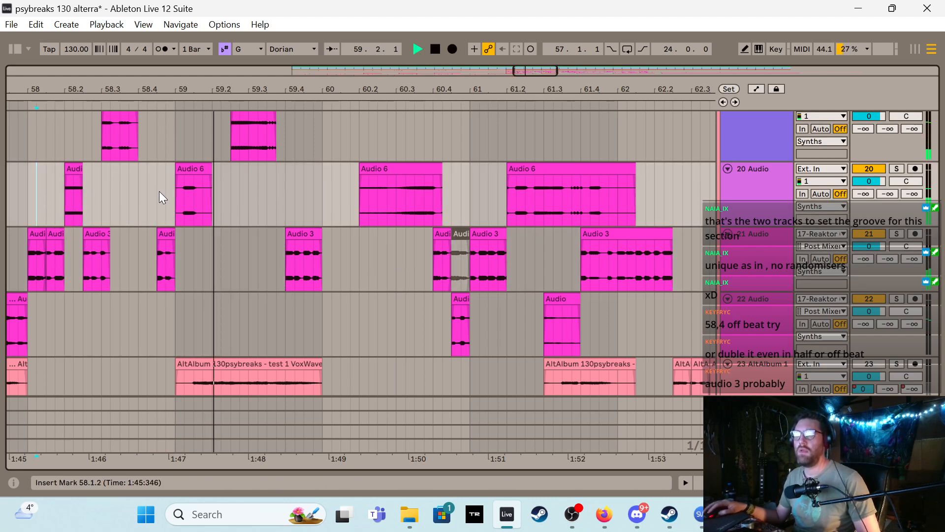
{"action": "key", "text": "space"}
Trim the end of track 19's Audio 6 clip in bar 58 to 58.3.3
{"action": "scroll", "coordinate": [150, 189], "scroll_direction": "up", "scroll_amount": 3}
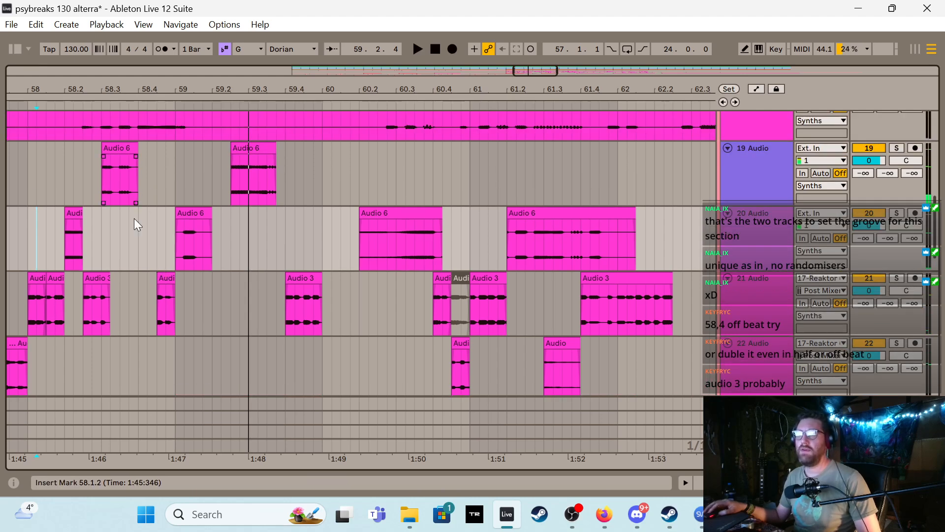
{"action": "left_click", "coordinate": [161, 295]}
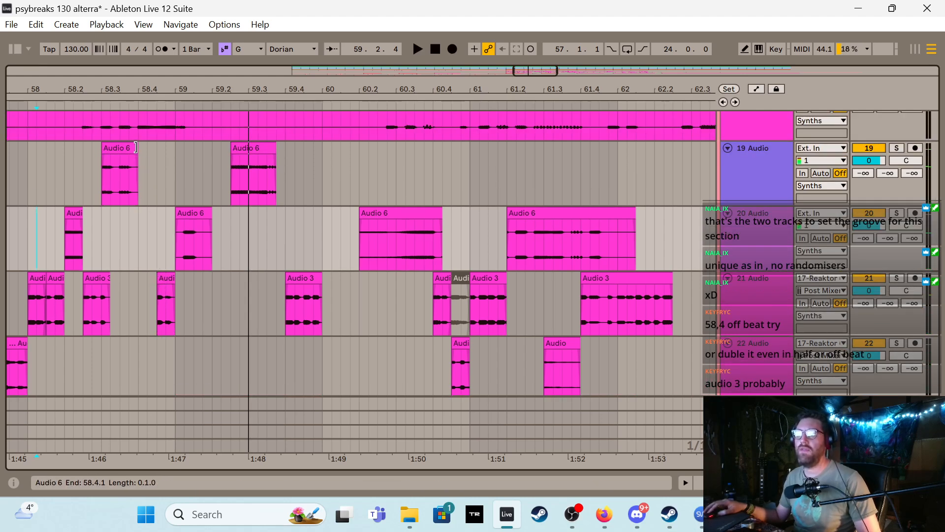
{"action": "left_click_drag", "start_coordinate": [136, 148], "coordinate": [120, 147]}
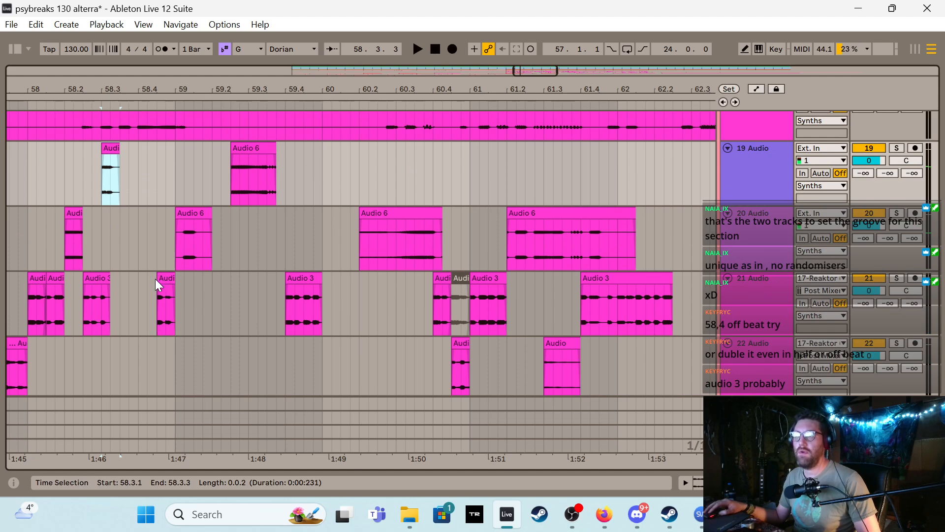
Place an additional half-beat Audio 3 piece on track 21 from 58.3.3 to 58.4.1 and audition from 58.1.1
{"action": "left_click_drag", "start_coordinate": [156, 278], "coordinate": [130, 281]}
{"action": "left_click", "coordinate": [154, 298]}
{"action": "key", "text": "ctrl+e"}
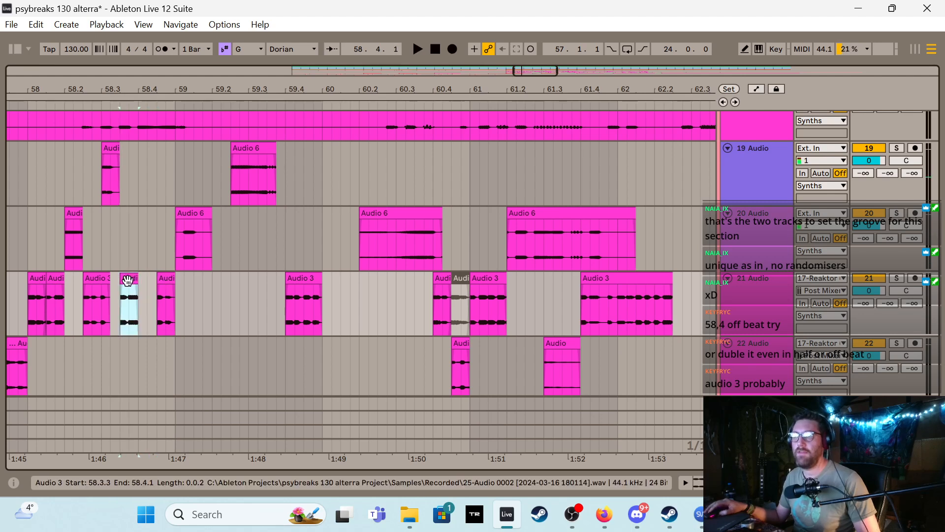
{"action": "left_click", "coordinate": [49, 177]}
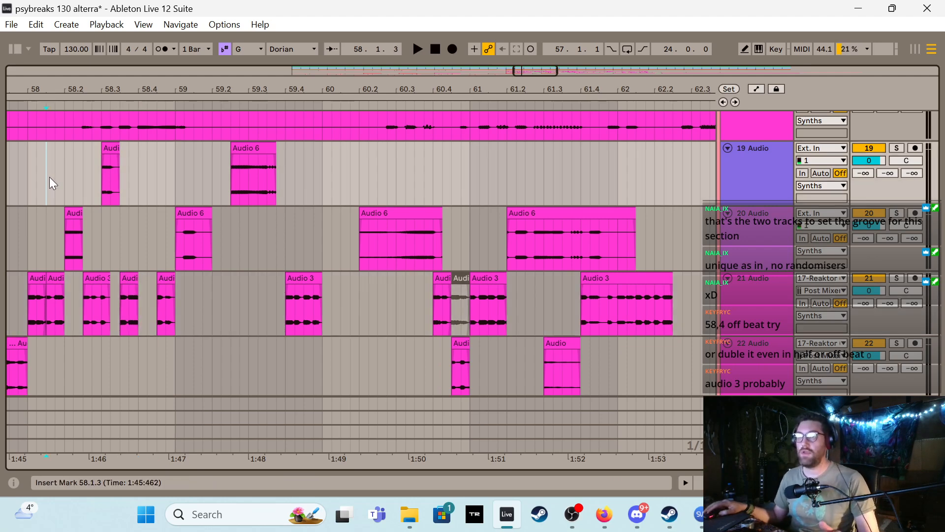
{"action": "left_click", "coordinate": [28, 189]}
{"action": "key", "text": "space"}
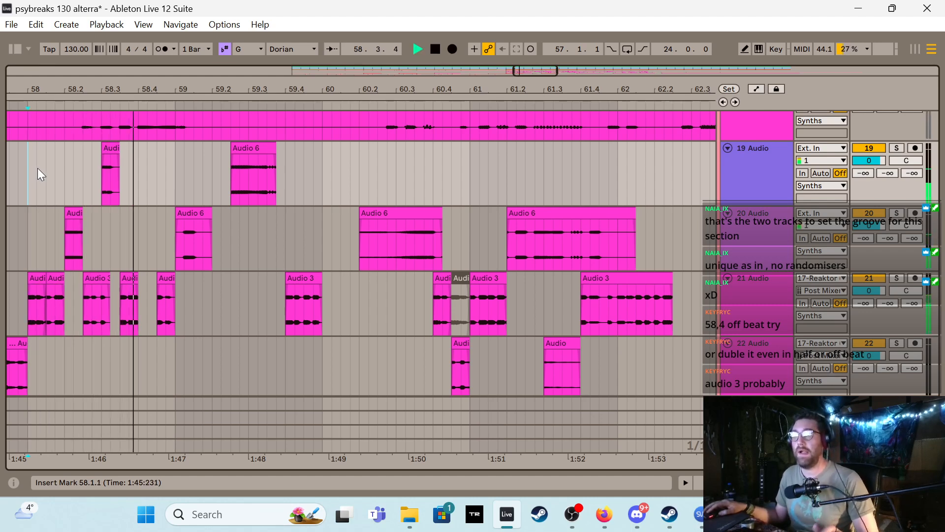
{"action": "left_click", "coordinate": [114, 144]}
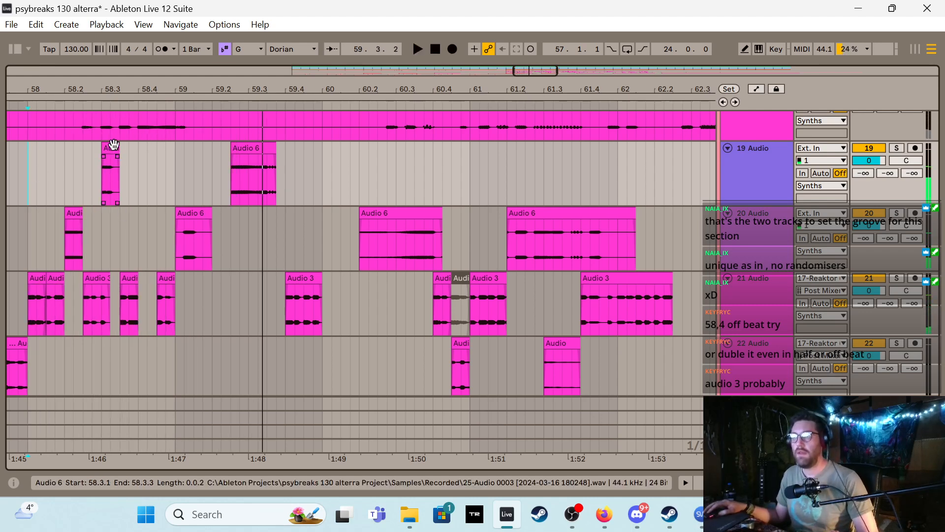
Try placing track 19's short Audio 6 clip of bar 58 at 58.4.1 and audition from 58.1.1
{"action": "left_click_drag", "start_coordinate": [110, 144], "coordinate": [150, 158]}
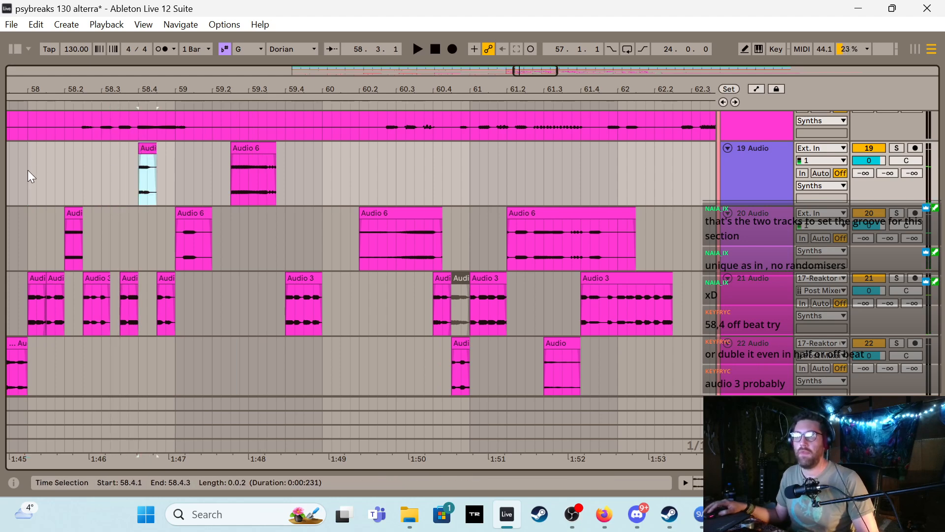
{"action": "left_click", "coordinate": [26, 171]}
{"action": "key", "text": "space"}
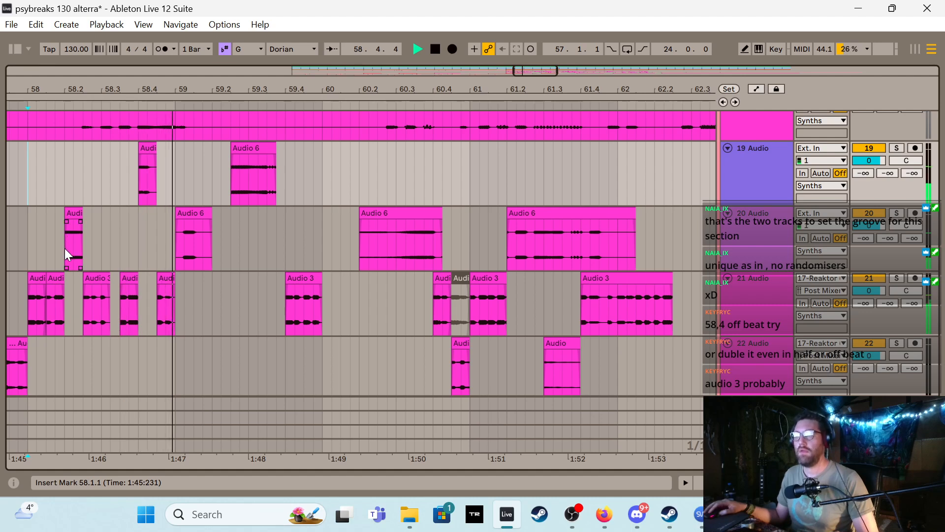
{"action": "key", "text": "space"}
Move track 19's short Audio 6 clip to 58.3.3 and track 21's half-beat Audio 3 piece from 58.3.3 to 58.3.2, auditioning from 58.2.2
{"action": "left_click_drag", "start_coordinate": [127, 281], "coordinate": [147, 286]}
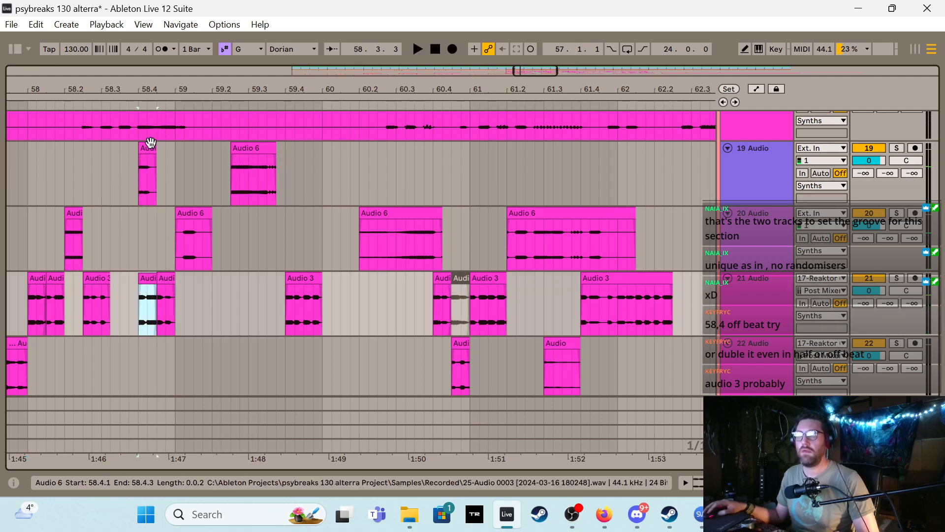
{"action": "left_click_drag", "start_coordinate": [148, 146], "coordinate": [131, 146]}
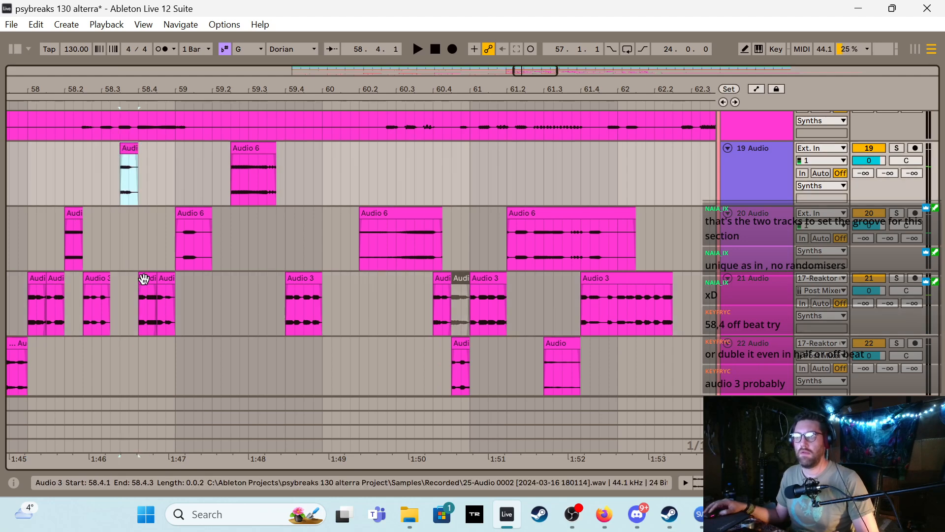
{"action": "left_click_drag", "start_coordinate": [144, 279], "coordinate": [115, 279]}
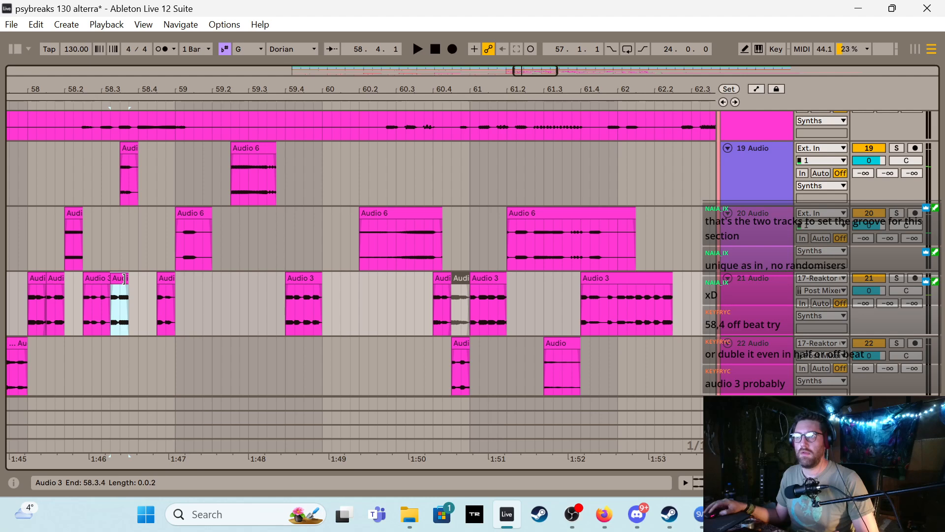
{"action": "left_click", "coordinate": [66, 196]}
{"action": "key", "text": "space"}
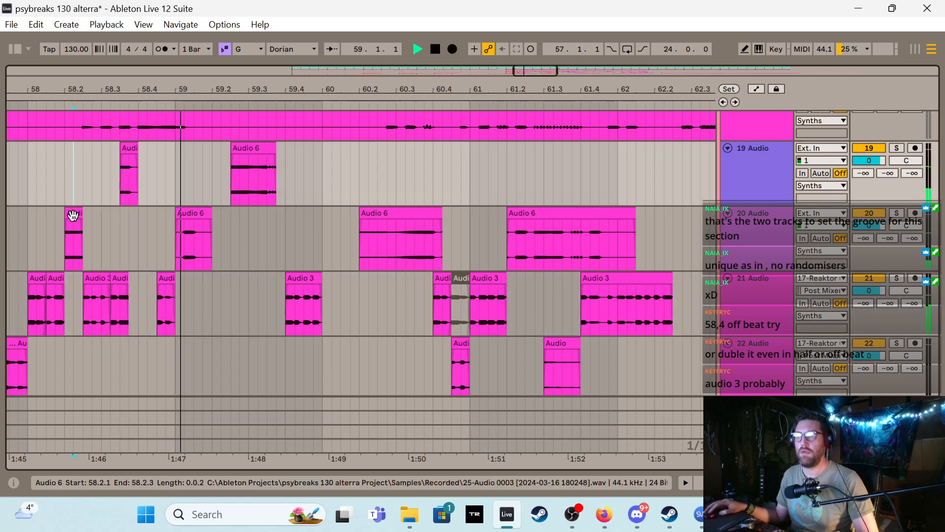
{"action": "key", "text": "space"}
Audition the arranged synth phrases from 58.1.1 through bar 61
{"action": "left_click", "coordinate": [28, 173]}
{"action": "key", "text": "space"}
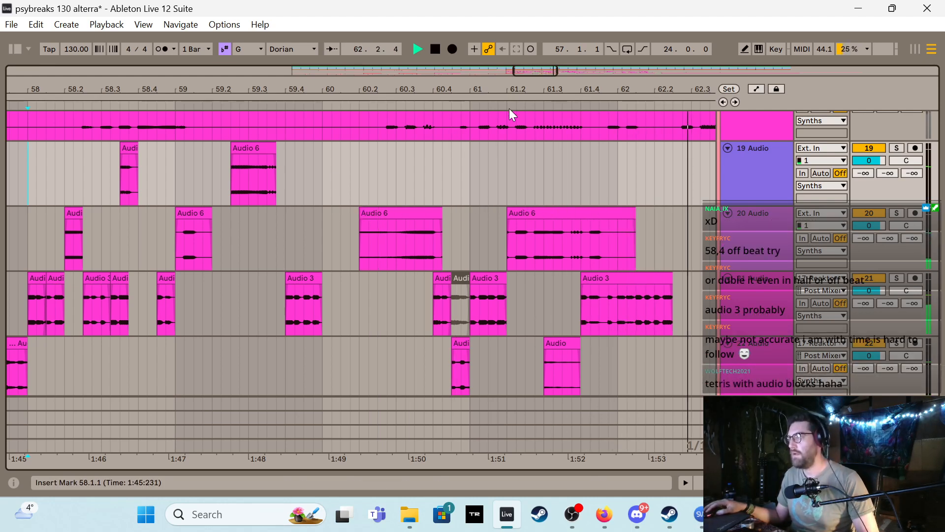
{"action": "left_click_drag", "start_coordinate": [538, 70], "coordinate": [555, 70]}
{"action": "key", "text": "space"}
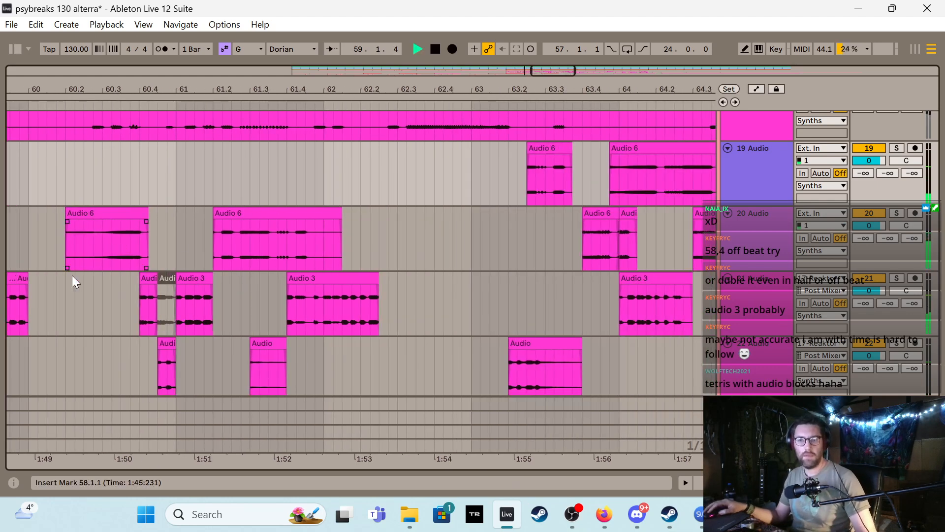
{"action": "scroll", "coordinate": [76, 278], "scroll_direction": "down", "scroll_amount": 3}
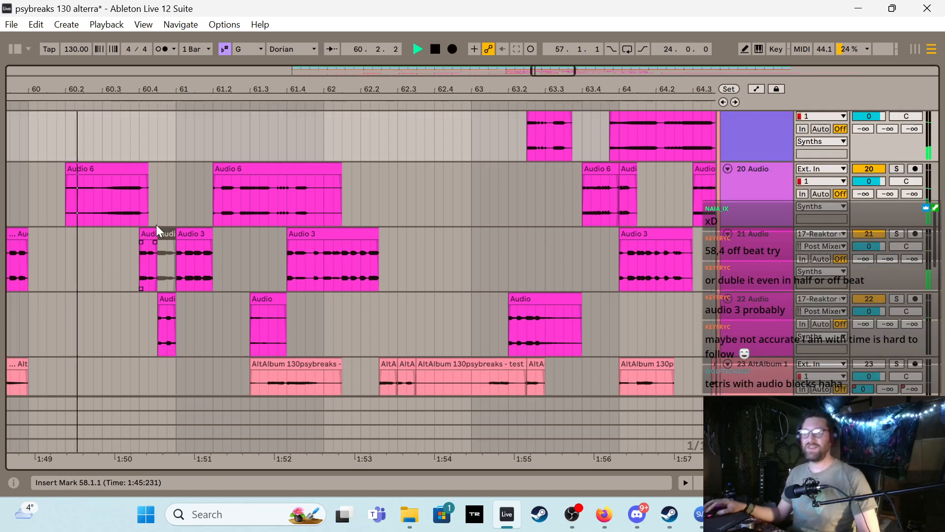
{"action": "scroll", "coordinate": [202, 186], "scroll_direction": "up", "scroll_amount": 4}
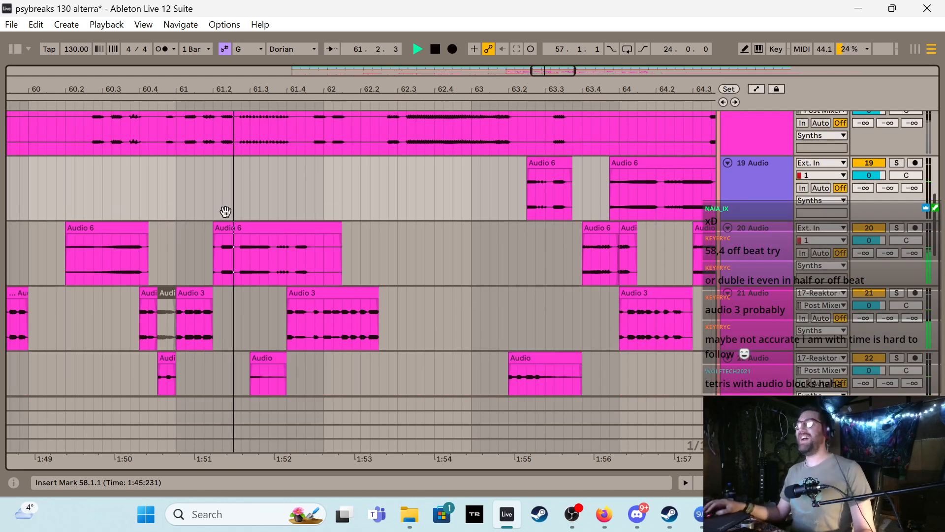
{"action": "key", "text": "space"}
{"action": "scroll", "coordinate": [226, 211], "scroll_direction": "down", "scroll_amount": 2}
{"action": "left_click", "coordinate": [776, 369]}
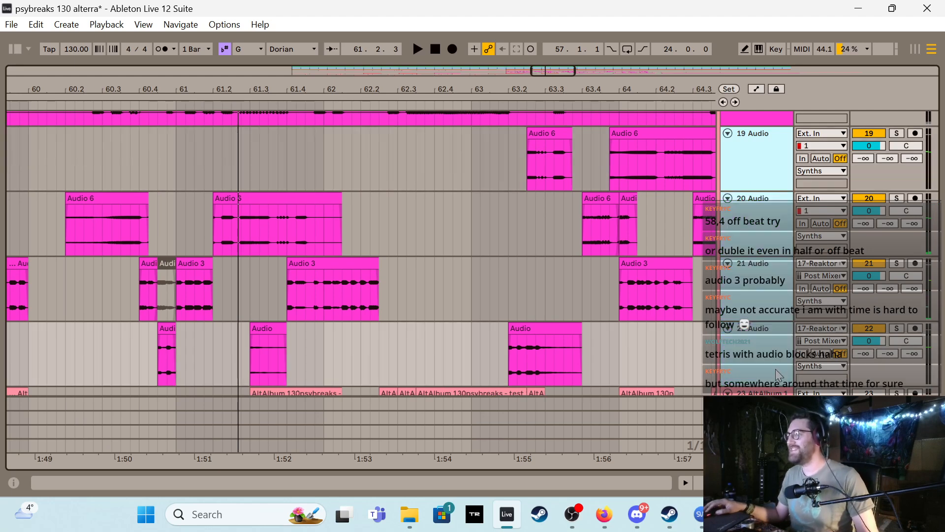
{"action": "scroll", "coordinate": [682, 256], "scroll_direction": "up", "scroll_amount": 6}
{"action": "left_click", "coordinate": [755, 165]}
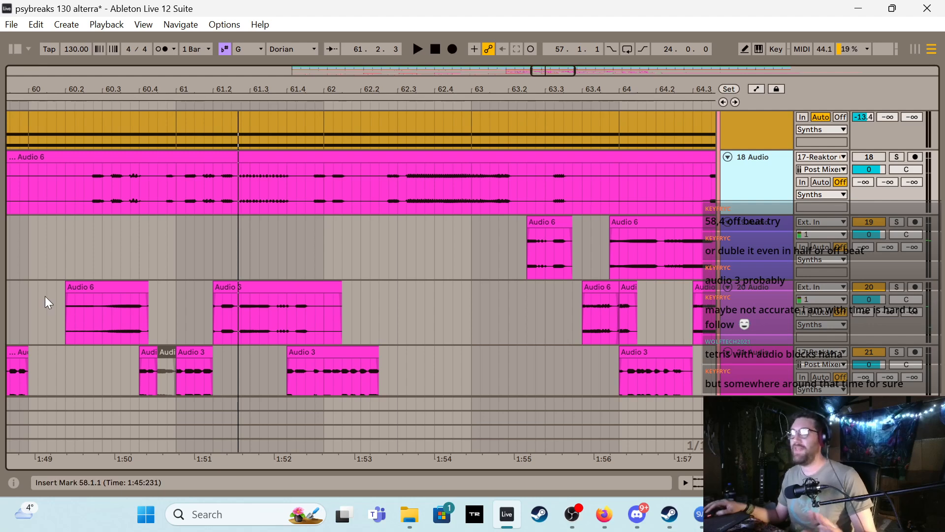
{"action": "scroll", "coordinate": [317, 331], "scroll_direction": "down", "scroll_amount": 9}
{"action": "scroll", "coordinate": [188, 235], "scroll_direction": "up", "scroll_amount": 2}
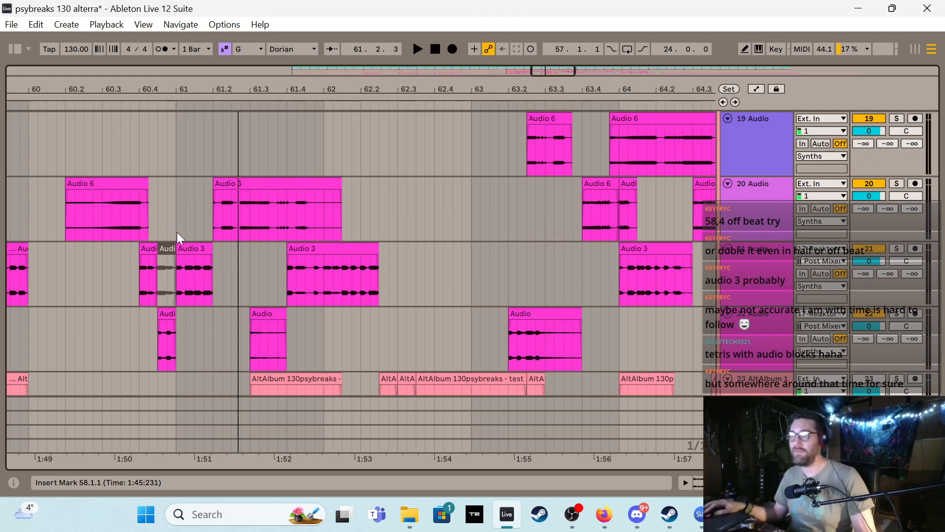
Audition the phrase from 61.1.1 and listen to track 20 soloed from 61.3.4
{"action": "left_click", "coordinate": [177, 226]}
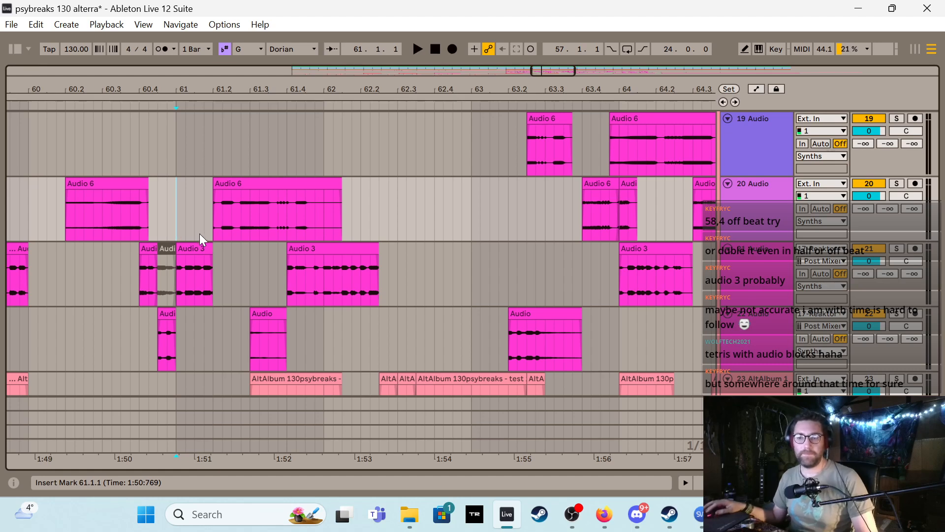
{"action": "key", "text": "space"}
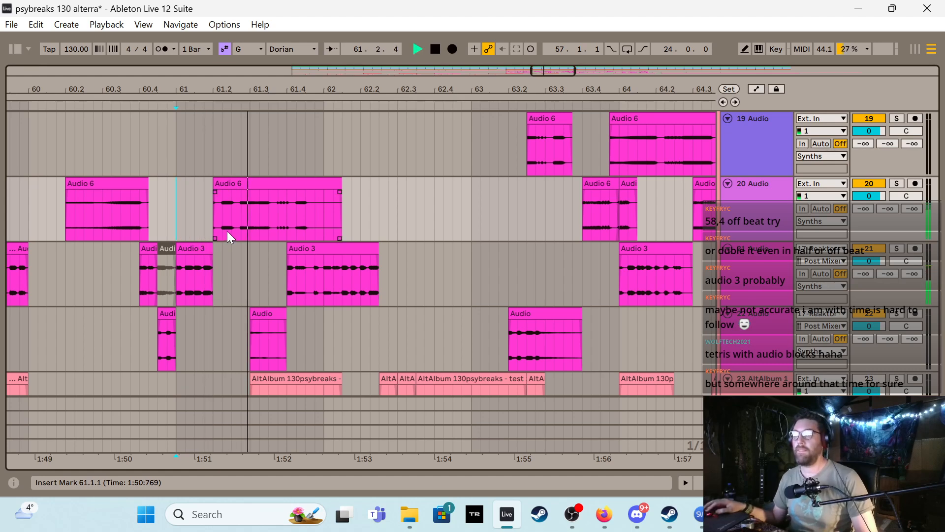
{"action": "key", "text": "space"}
{"action": "left_click", "coordinate": [290, 215]}
{"action": "left_click", "coordinate": [276, 223]}
{"action": "key", "text": "space"}
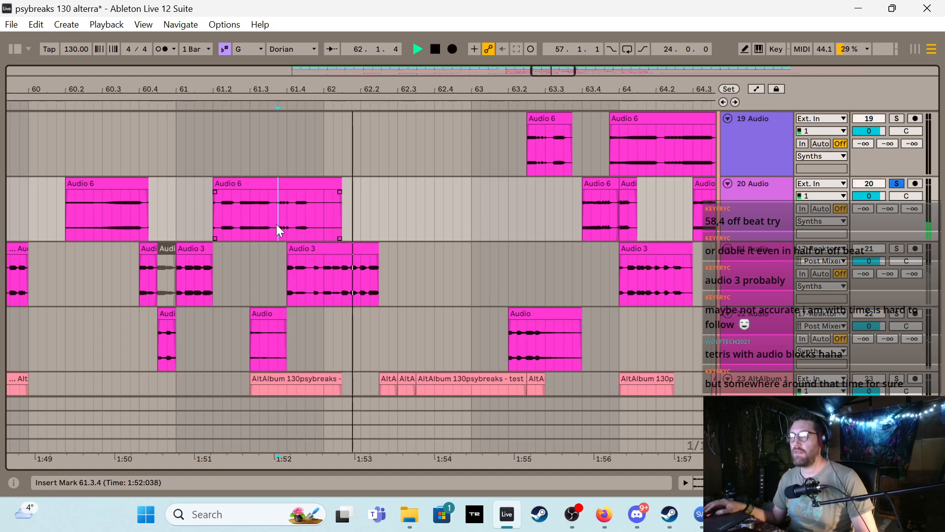
Cut a gap from 61.4.2 to 61.4.4 in track 21's Audio 3 clip, unsolo track 20 and audition from 61.1.4
{"action": "left_click", "coordinate": [297, 261]}
{"action": "key", "text": "space"}
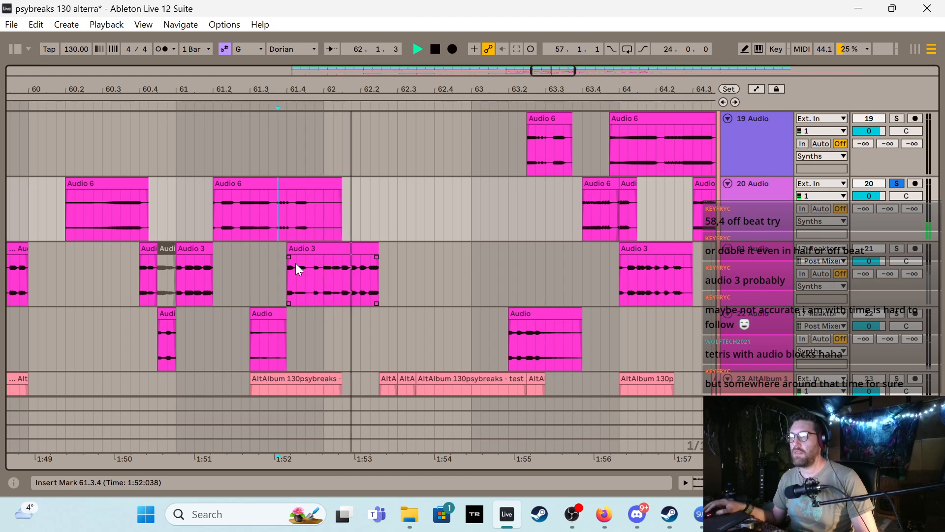
{"action": "left_click_drag", "start_coordinate": [297, 249], "coordinate": [315, 250]}
{"action": "key", "text": "s"}
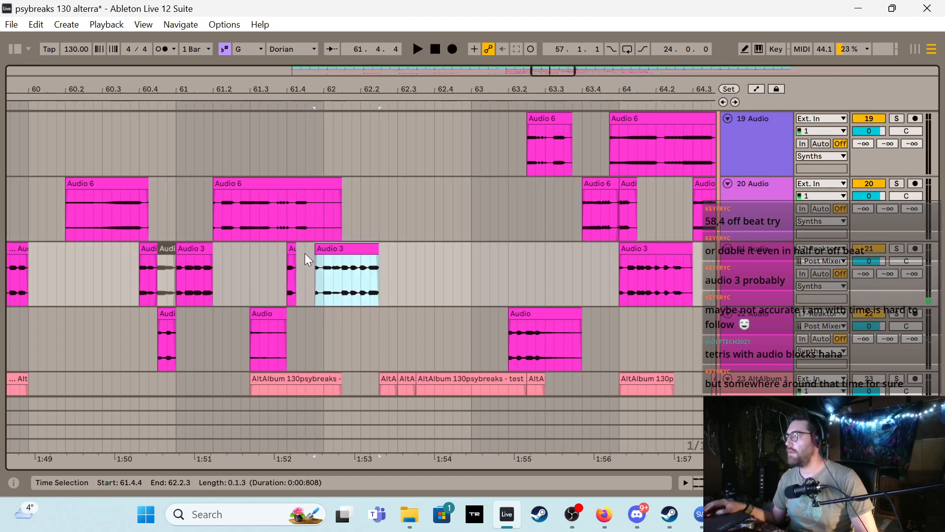
{"action": "left_click", "coordinate": [205, 219]}
{"action": "key", "text": "space"}
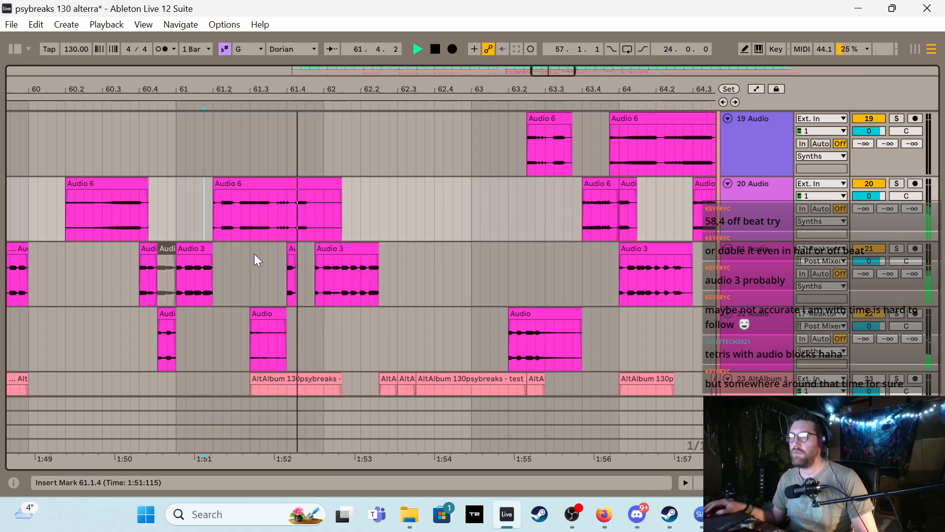
{"action": "key", "text": "space"}
Split track 20's Audio 6 clip at 61.3.1, trim the second piece's start to 61.3.3 and audition from 61.2.1
{"action": "left_click", "coordinate": [254, 207]}
{"action": "key", "text": "ctrl+e"}
{"action": "left_click_drag", "start_coordinate": [252, 189], "coordinate": [273, 192]}
{"action": "left_click", "coordinate": [212, 230]}
{"action": "key", "text": "space"}
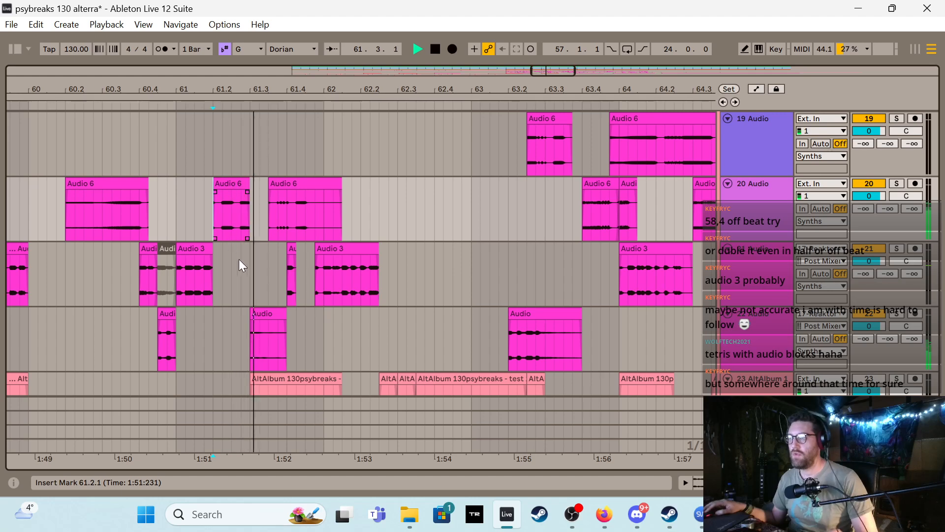
Raise the gain of track 22's Audio clip at 61.3.1 slightly and audition it from 61.3.1 and from 61.1.1
{"action": "double_click", "coordinate": [266, 315]}
{"action": "key", "text": "space"}
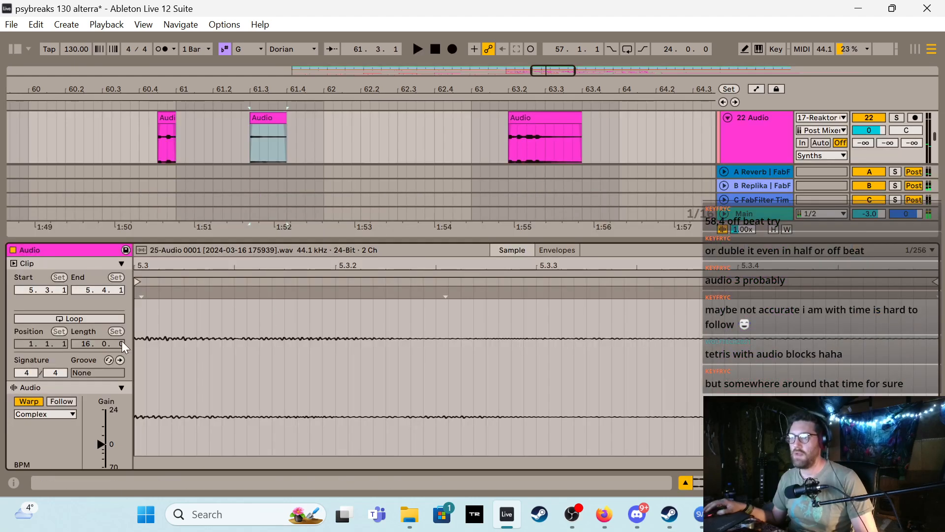
{"action": "left_click_drag", "start_coordinate": [98, 445], "coordinate": [99, 439]}
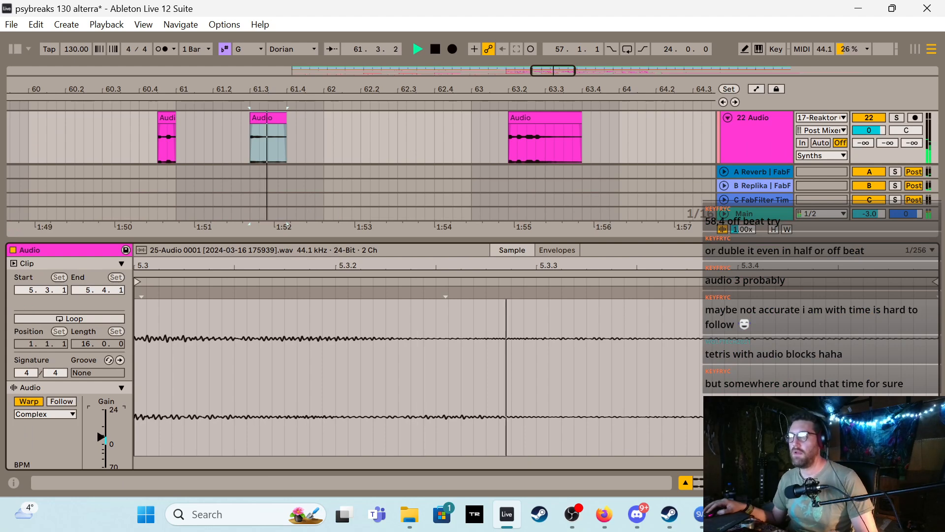
{"action": "double_click", "coordinate": [341, 241]}
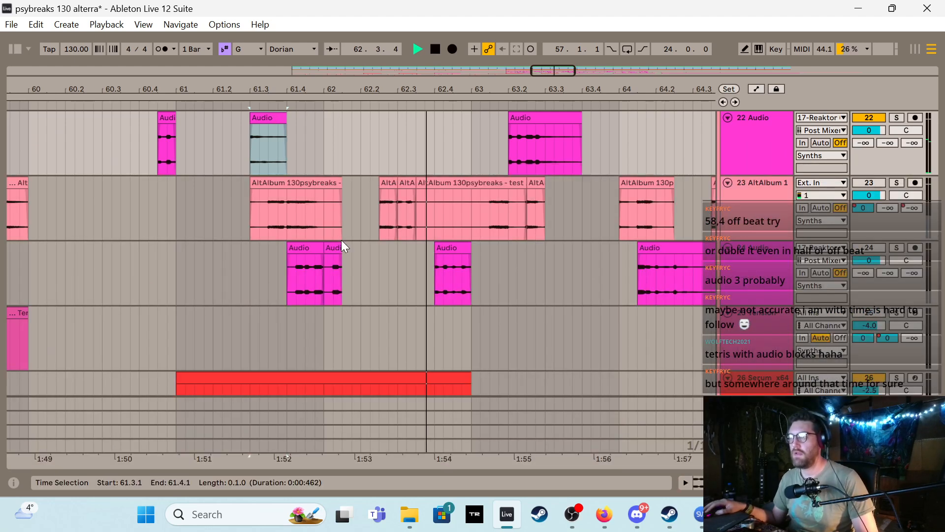
{"action": "key", "text": "space"}
{"action": "scroll", "coordinate": [170, 215], "scroll_direction": "up", "scroll_amount": 3}
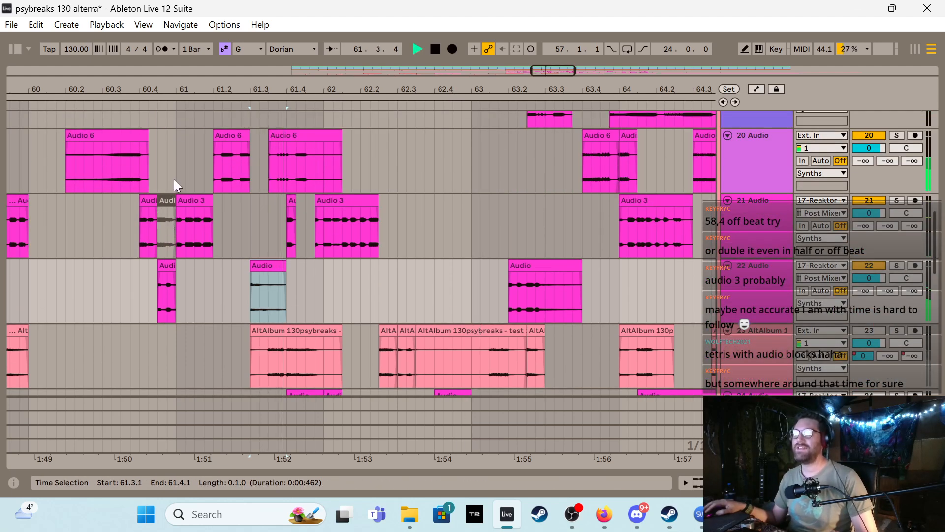
{"action": "left_click", "coordinate": [174, 179]}
{"action": "key", "text": "space"}
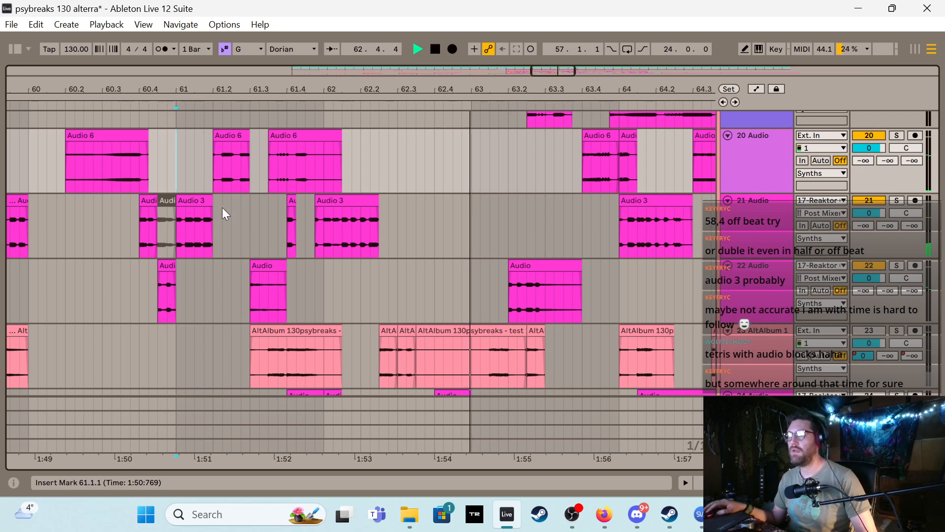
Deactivate track 21's one-beat Audio 3 clip at 61.1.1 and audition from 60.4.2
{"action": "left_click", "coordinate": [197, 202]}
{"action": "key", "text": "space"}
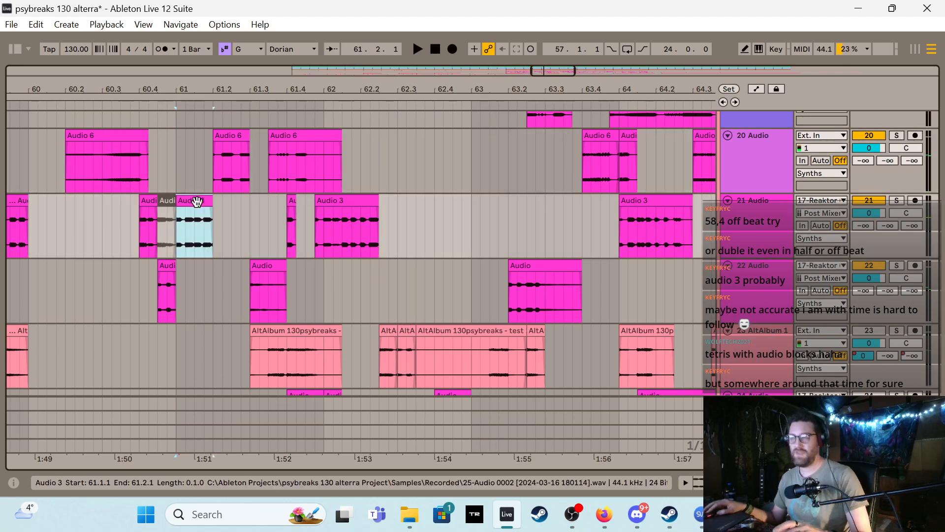
{"action": "key", "text": "0"}
{"action": "left_click", "coordinate": [151, 181]}
{"action": "key", "text": "space"}
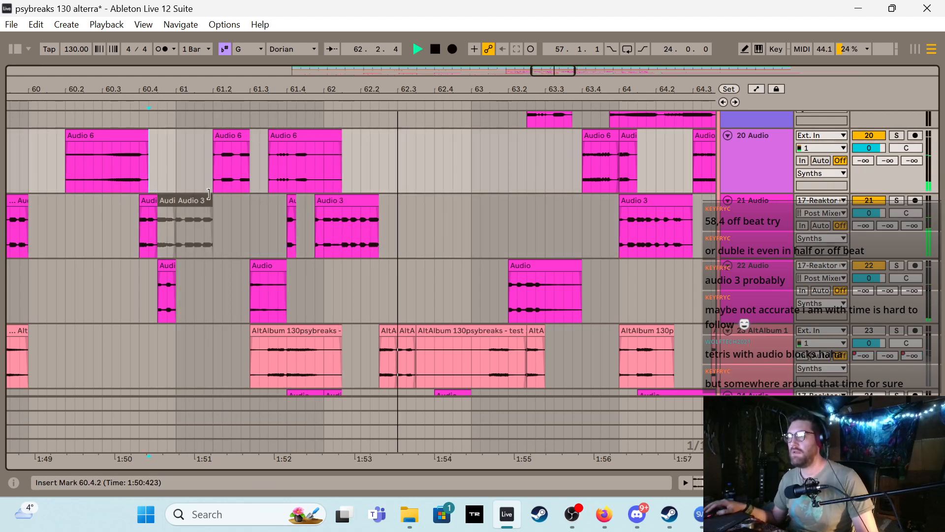
{"action": "key", "text": "space"}
Trim the start of track 20's Audio 6 clip at 61.3.3 to 61.4.1 and audition from 61.1.1
{"action": "key", "text": "space"}
{"action": "left_click", "coordinate": [276, 131]}
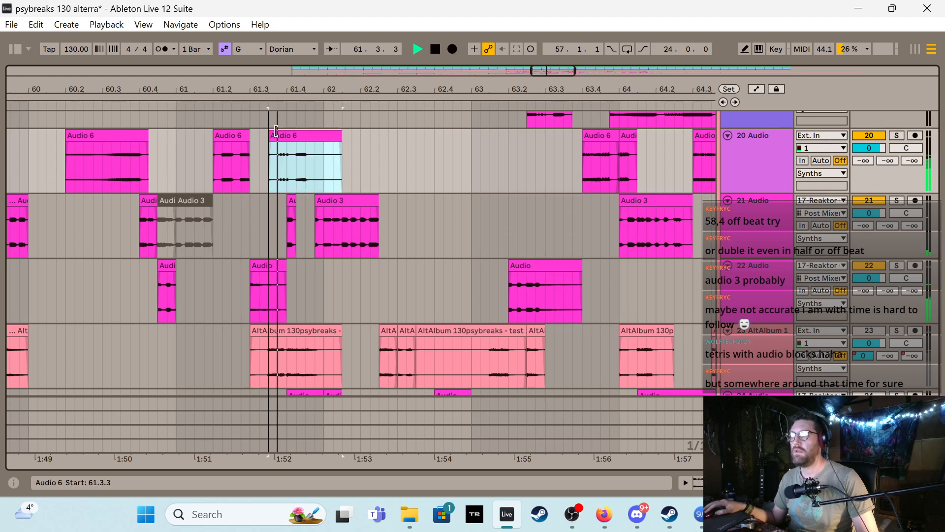
{"action": "left_click_drag", "start_coordinate": [277, 132], "coordinate": [294, 132]}
{"action": "key", "text": "space"}
{"action": "key", "text": "space"}
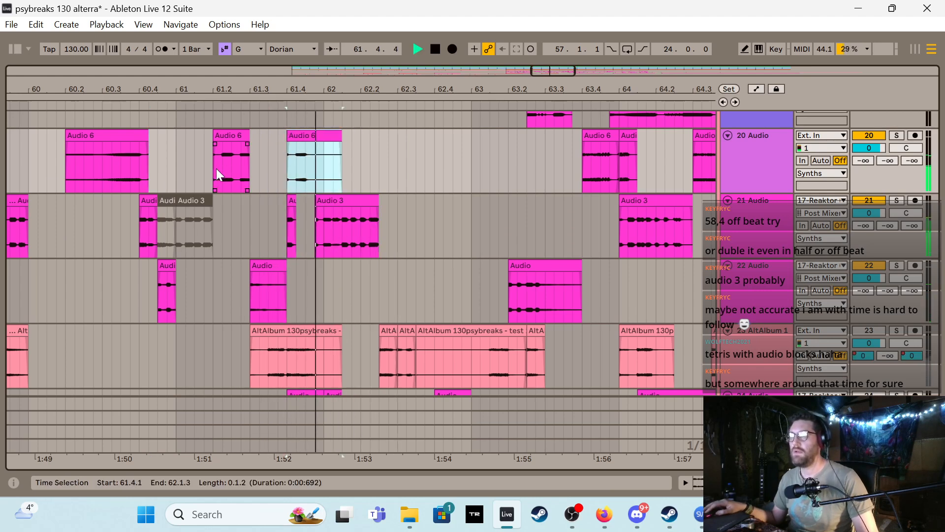
{"action": "left_click", "coordinate": [178, 170]}
{"action": "key", "text": "space"}
{"action": "key", "text": "space"}
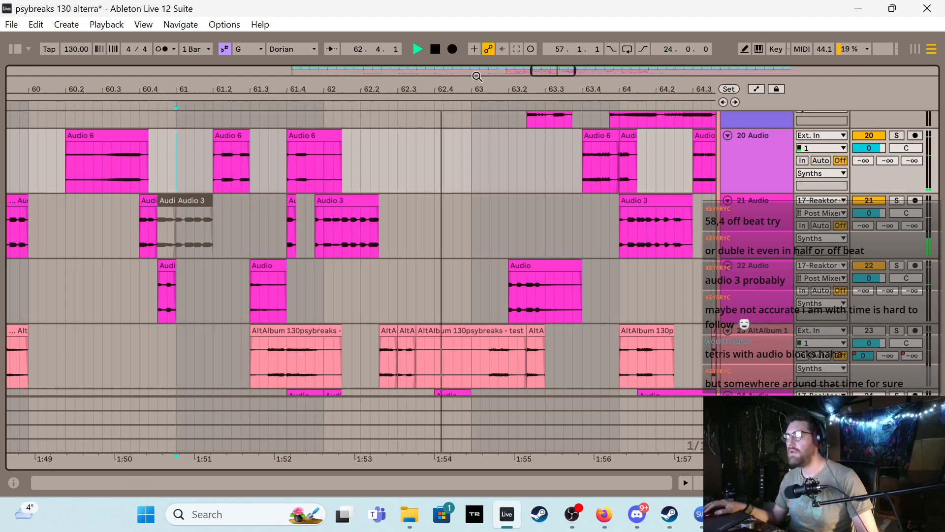
Examine the clips on tracks 19 to 22 in bars 63 to 65 and audition them from 63.1.1
{"action": "left_click_drag", "start_coordinate": [554, 73], "coordinate": [556, 70]}
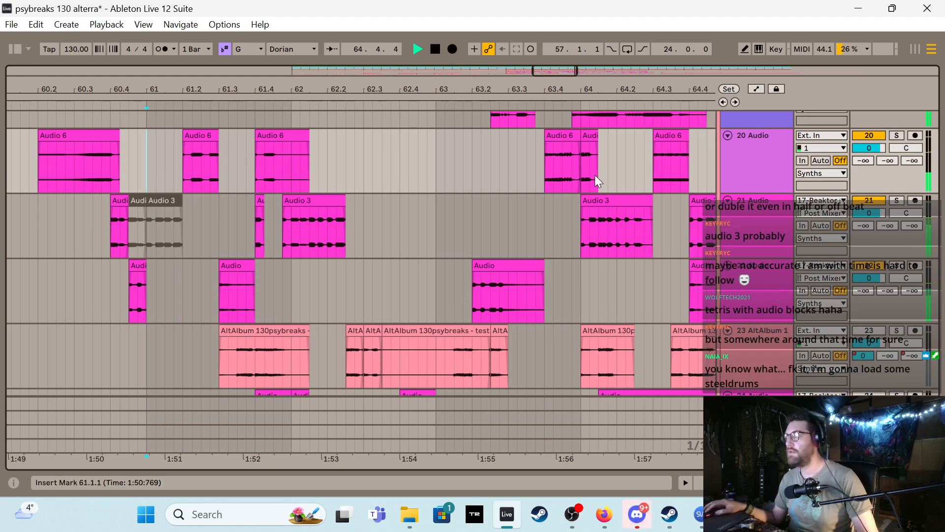
{"action": "left_click_drag", "start_coordinate": [557, 74], "coordinate": [567, 75]}
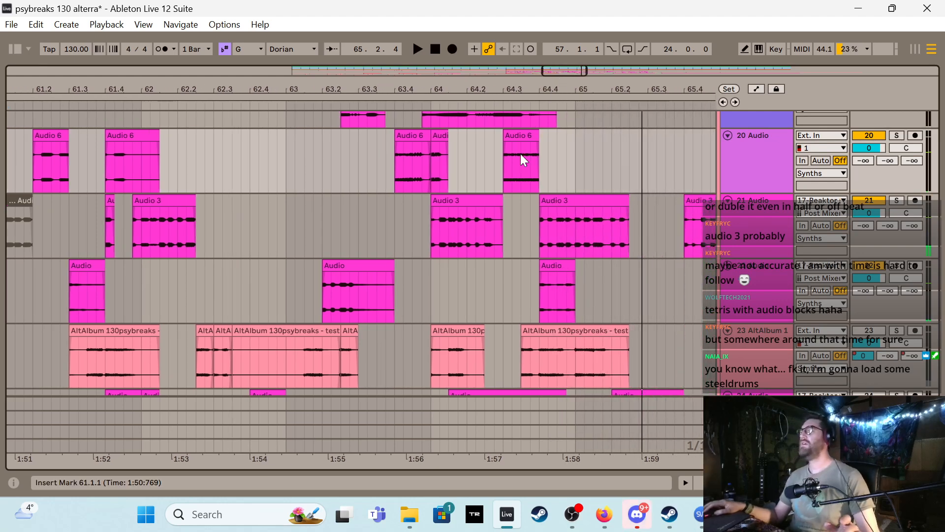
{"action": "scroll", "coordinate": [467, 259], "scroll_direction": "up", "scroll_amount": 2}
{"action": "scroll", "coordinate": [466, 258], "scroll_direction": "down", "scroll_amount": 1}
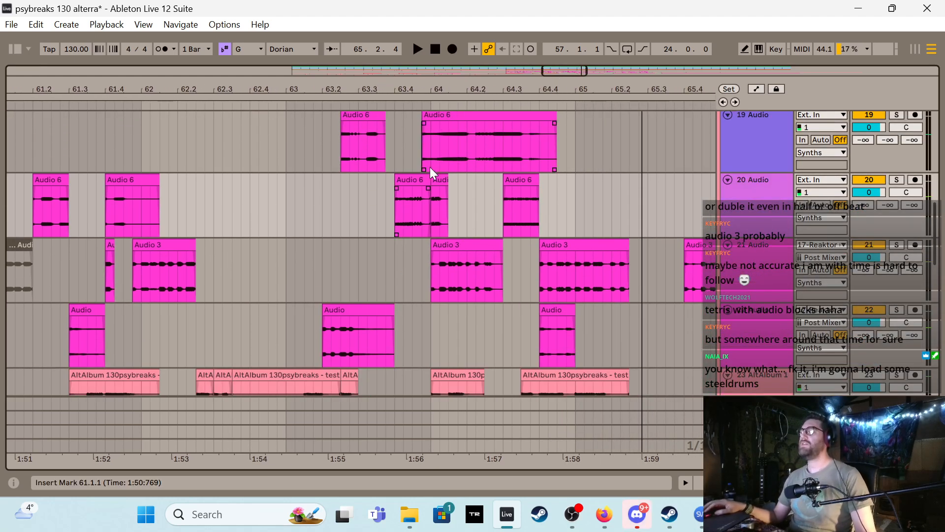
{"action": "left_click_drag", "start_coordinate": [427, 147], "coordinate": [573, 320]}
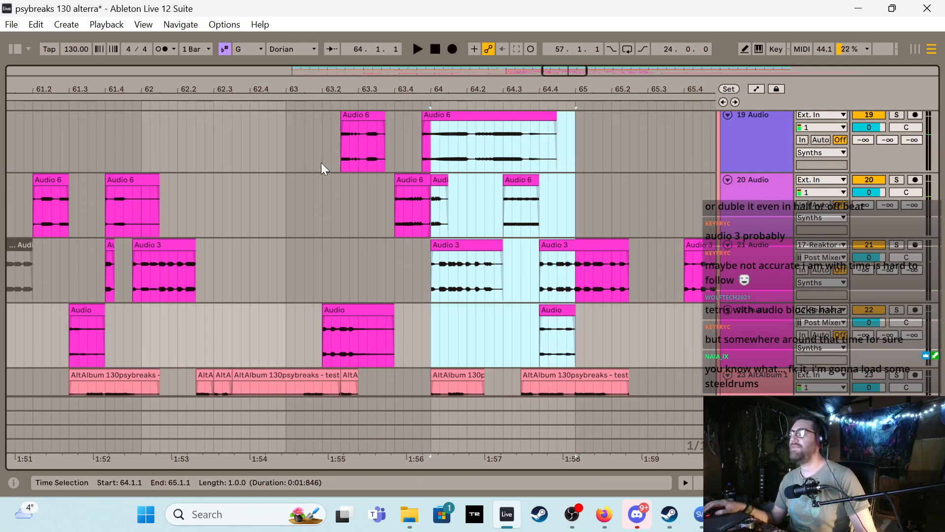
{"action": "left_click", "coordinate": [285, 140]}
{"action": "key", "text": "space"}
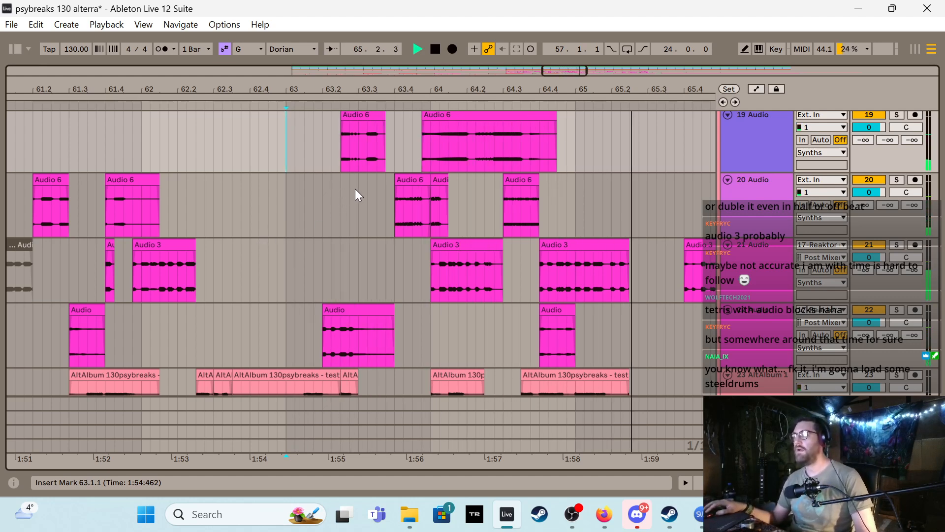
Audition the clips on tracks 19 to 22 from 63.1.1 through to bar 73
{"action": "key", "text": "space"}
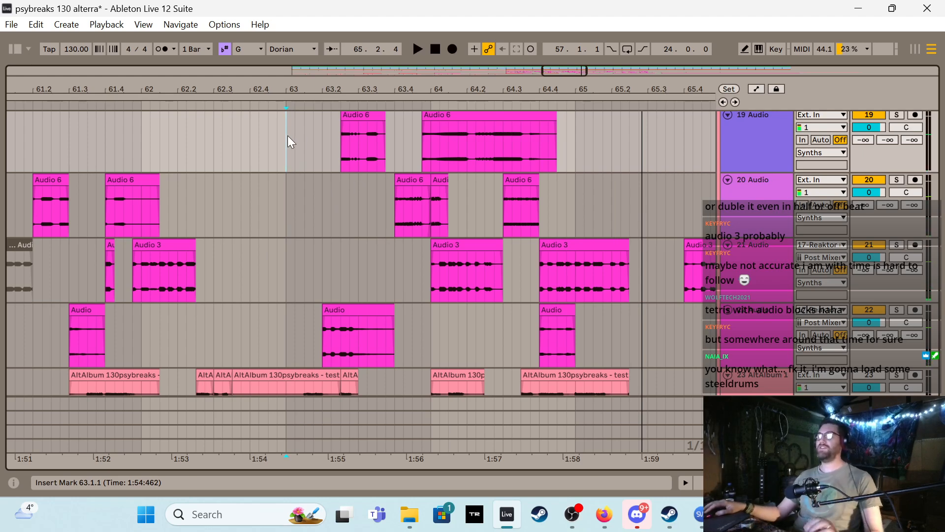
{"action": "left_click", "coordinate": [442, 143]}
{"action": "left_click_drag", "start_coordinate": [428, 146], "coordinate": [572, 321]}
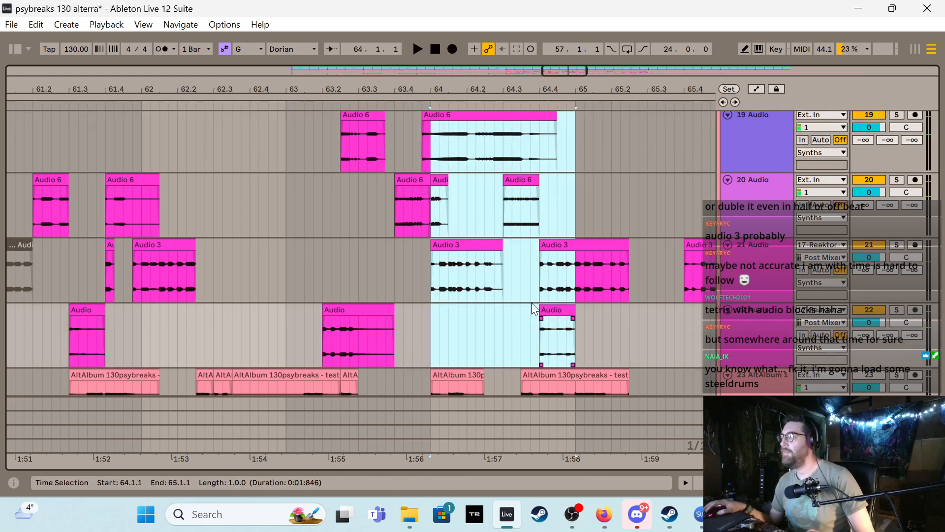
{"action": "scroll", "coordinate": [423, 256], "scroll_direction": "up", "scroll_amount": 2}
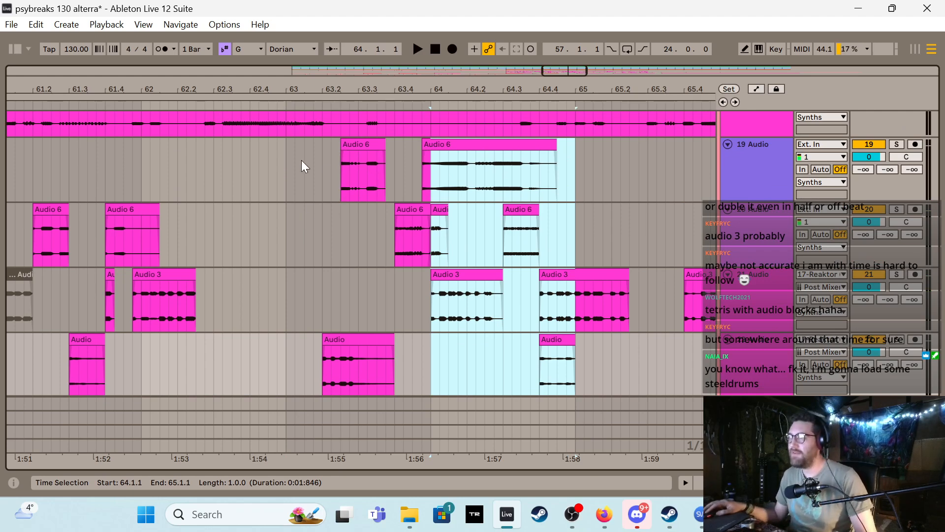
{"action": "left_click", "coordinate": [284, 172]}
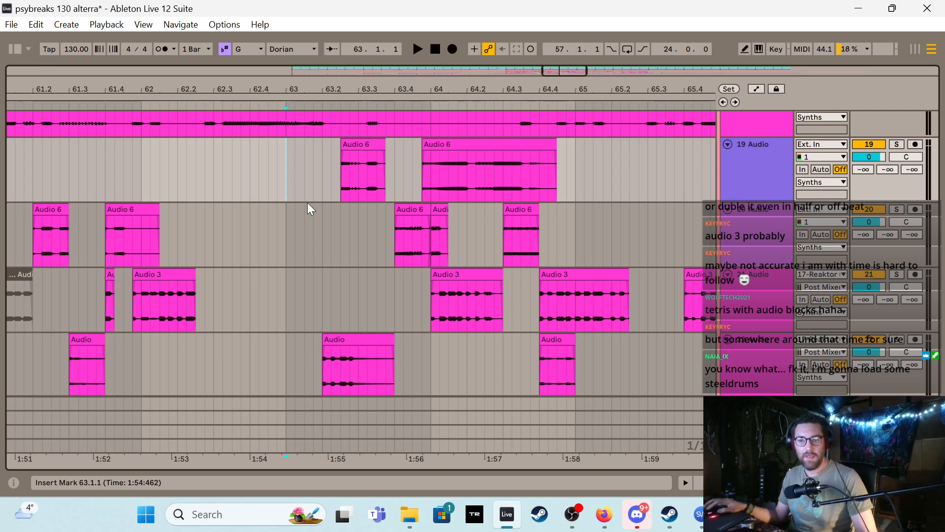
{"action": "key", "text": "space"}
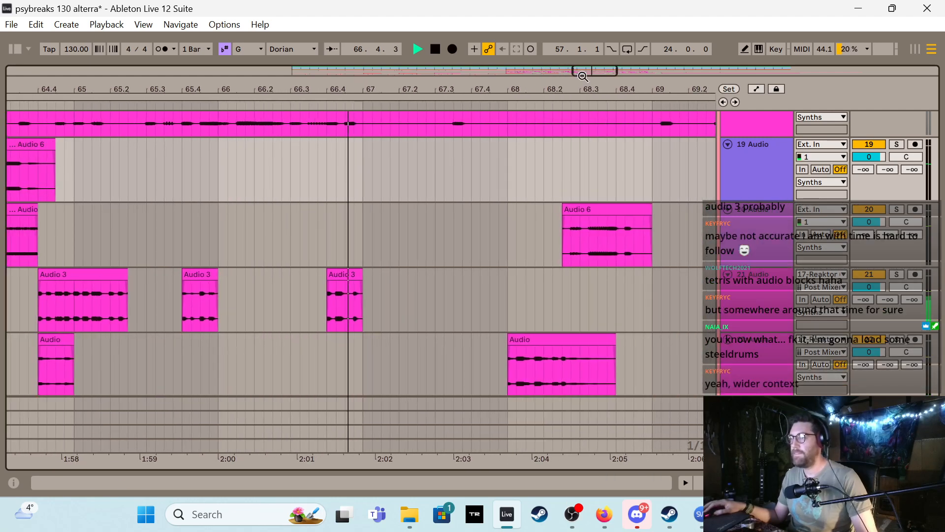
{"action": "scroll", "coordinate": [411, 268], "scroll_direction": "down", "scroll_amount": 2}
{"action": "scroll", "coordinate": [504, 294], "scroll_direction": "up", "scroll_amount": 1}
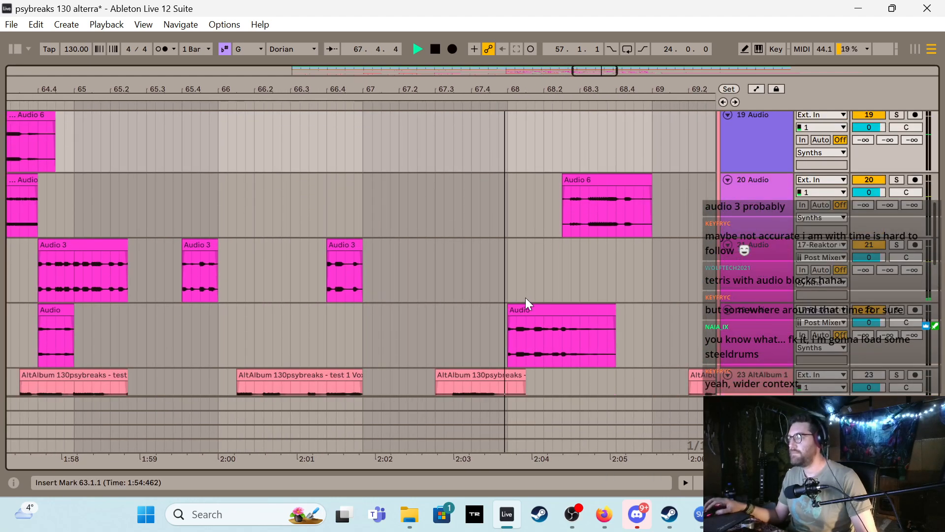
{"action": "scroll", "coordinate": [566, 222], "scroll_direction": "up", "scroll_amount": 1}
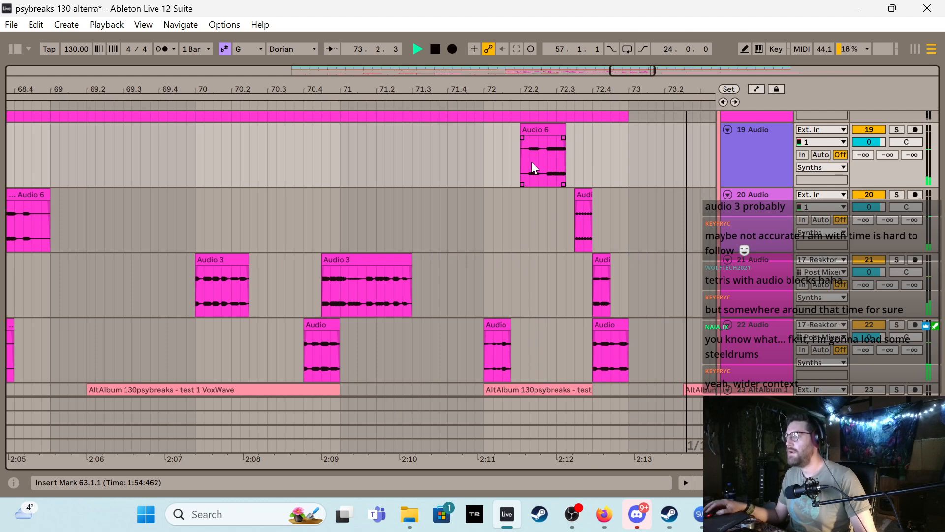
{"action": "key", "text": "space"}
Review the synth arrangement on tracks 19 to 22 across bars 57 to 73 and audition from 72.2.1
{"action": "left_click", "coordinate": [521, 249]}
{"action": "key", "text": "minus"}
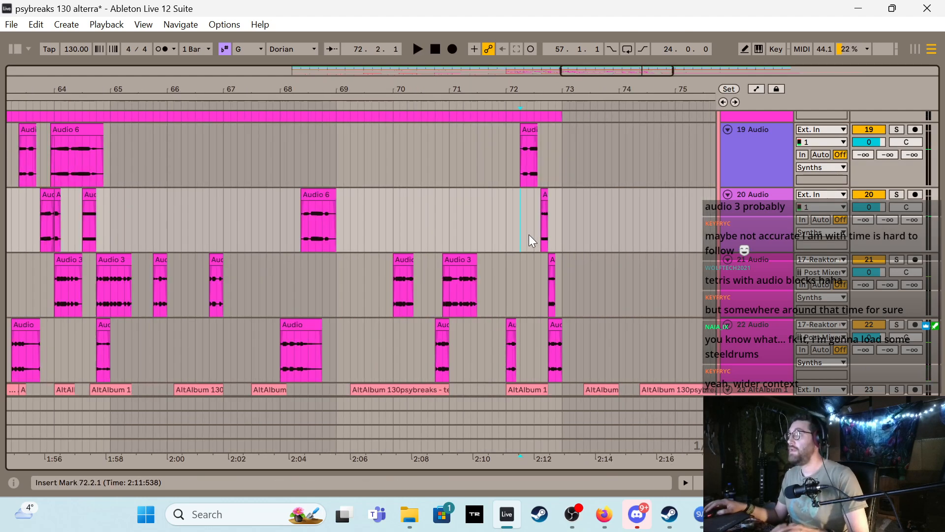
{"action": "key", "text": "minus"}
{"action": "key", "text": "minus"}
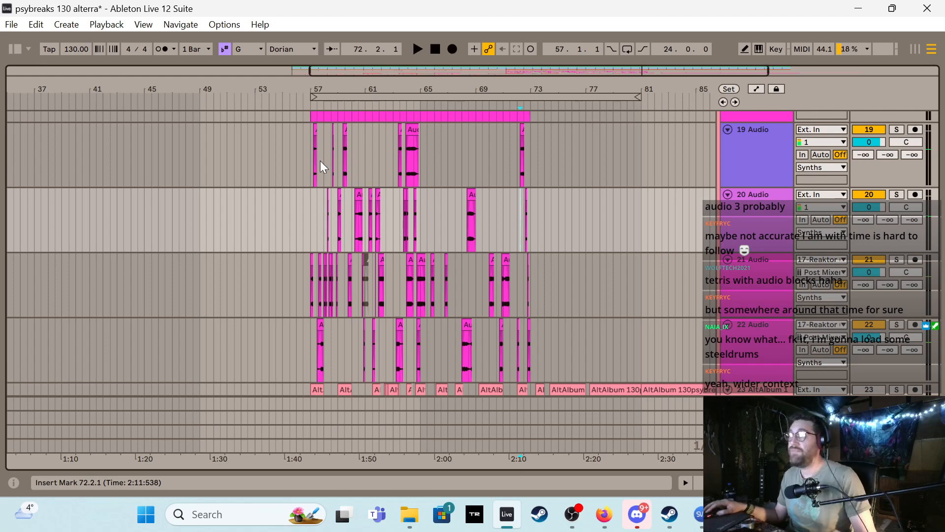
{"action": "key", "text": "space"}
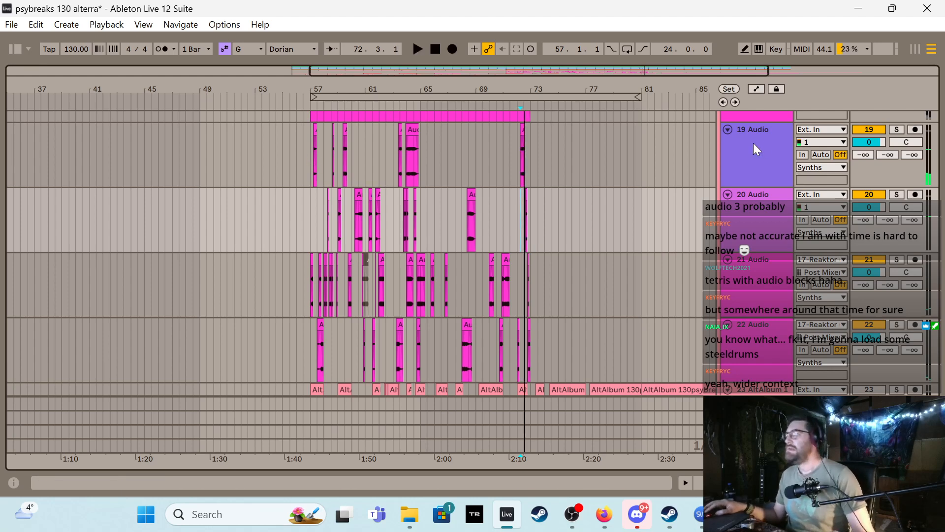
Group tracks 19 to 22 and collapse the group
{"action": "scroll", "coordinate": [754, 142], "scroll_direction": "up", "scroll_amount": 3}
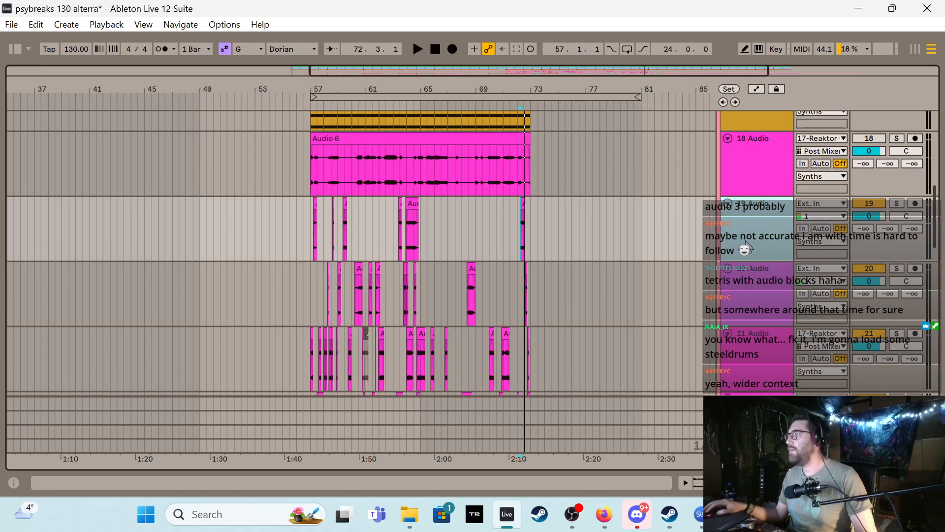
{"action": "scroll", "coordinate": [758, 314], "scroll_direction": "down", "scroll_amount": 3}
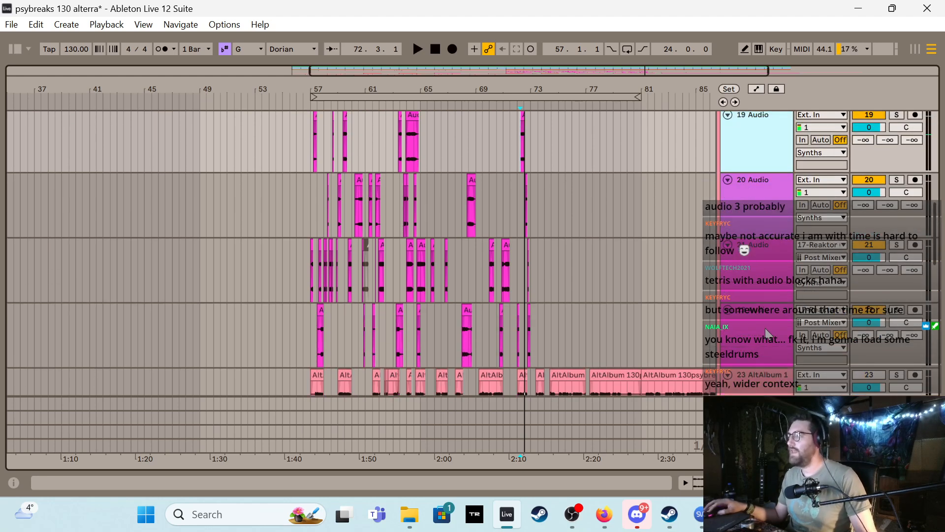
{"action": "left_click", "coordinate": [765, 328]}
{"action": "key", "text": "ctrl+g"}
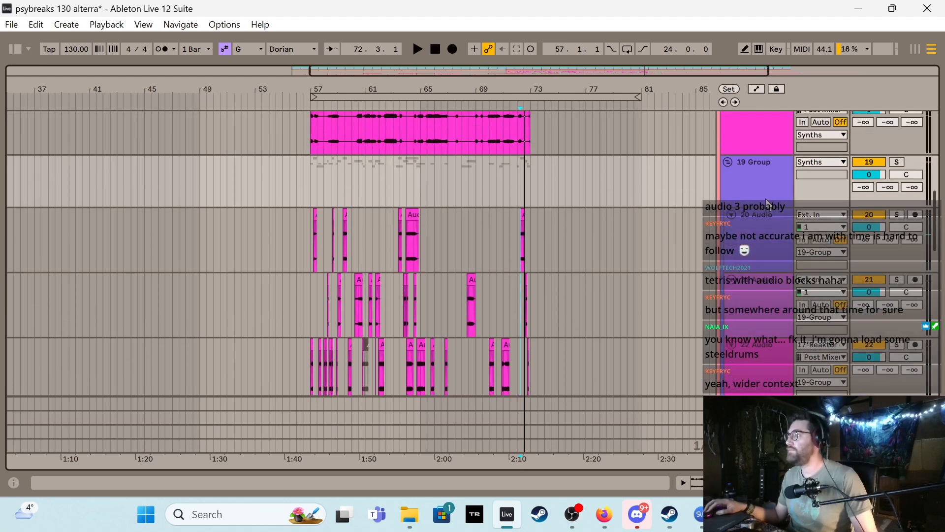
{"action": "left_click", "coordinate": [727, 177]}
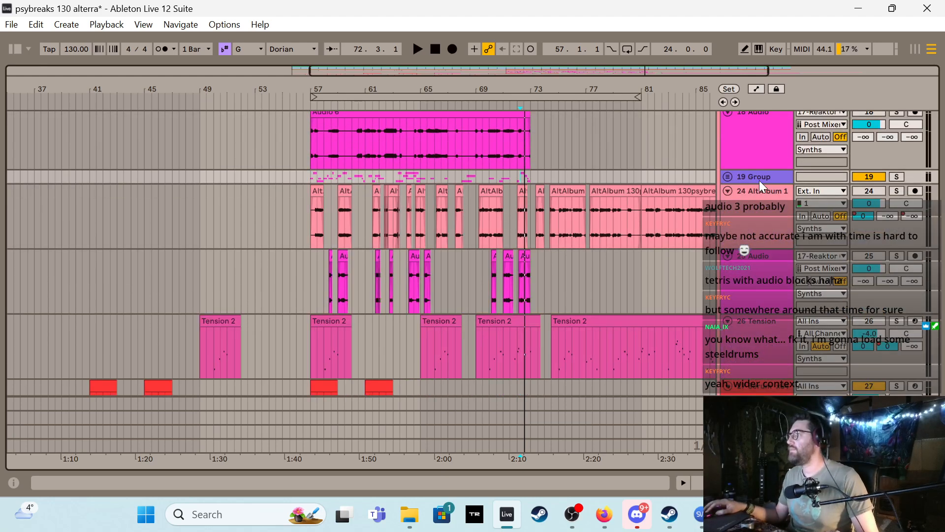
Insert an audio track below the group, set its audio input to 19-Group and arm it, with the insert mark at 57.1.1
{"action": "key", "text": "ctrl+t"}
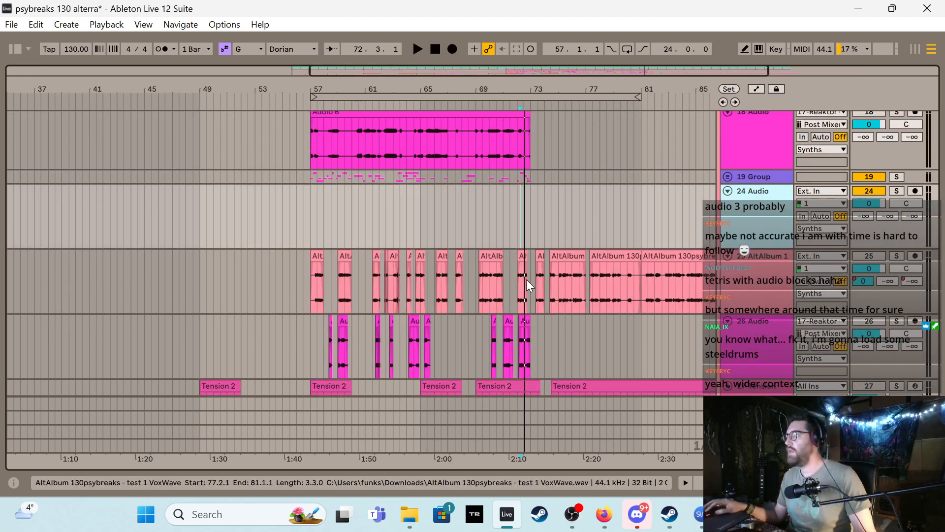
{"action": "left_click", "coordinate": [311, 207]}
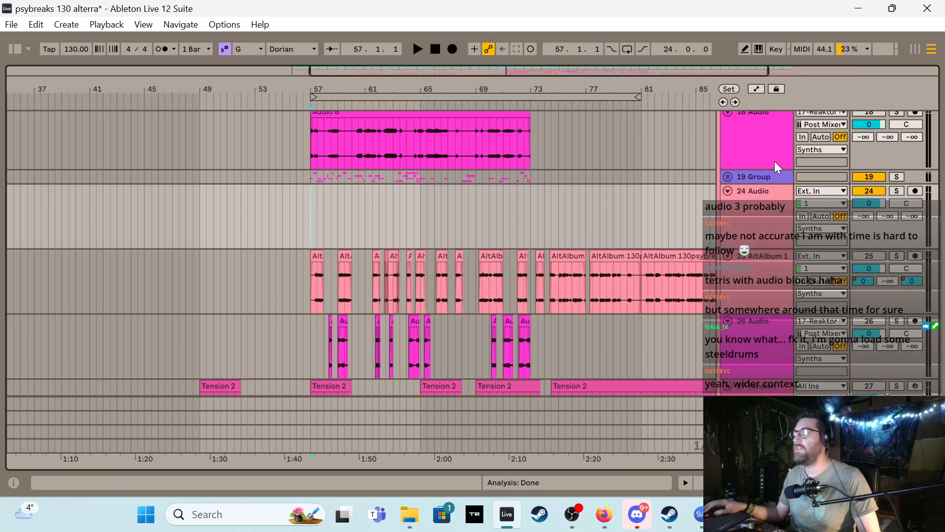
{"action": "left_click", "coordinate": [827, 192]}
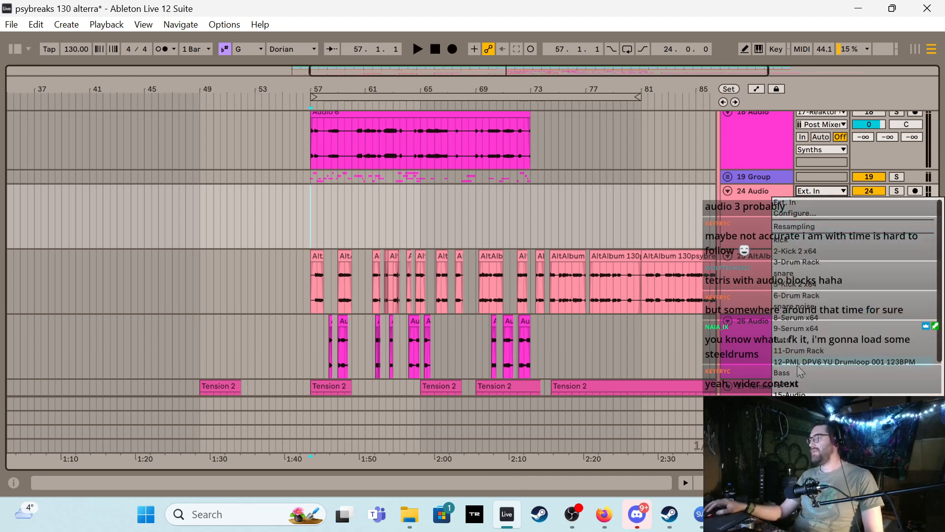
{"action": "scroll", "coordinate": [803, 374], "scroll_direction": "down", "scroll_amount": 3}
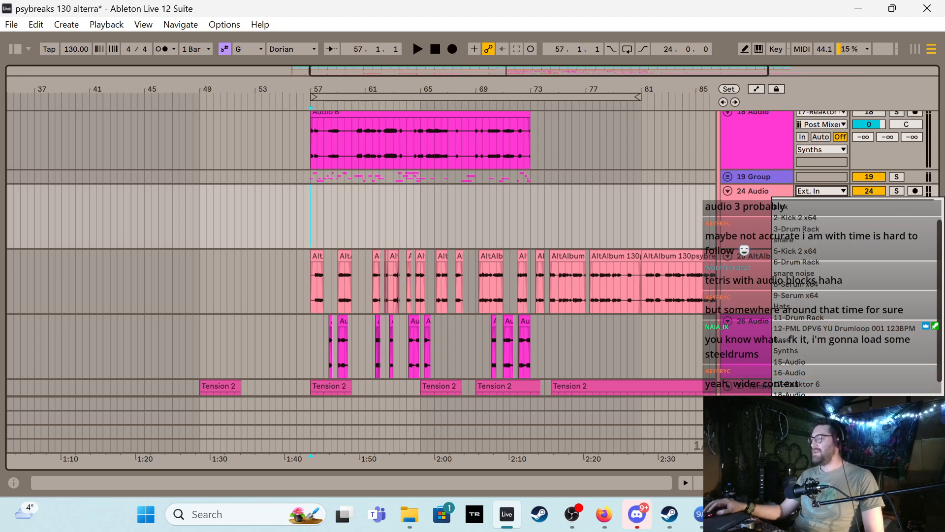
{"action": "left_click", "coordinate": [804, 418]}
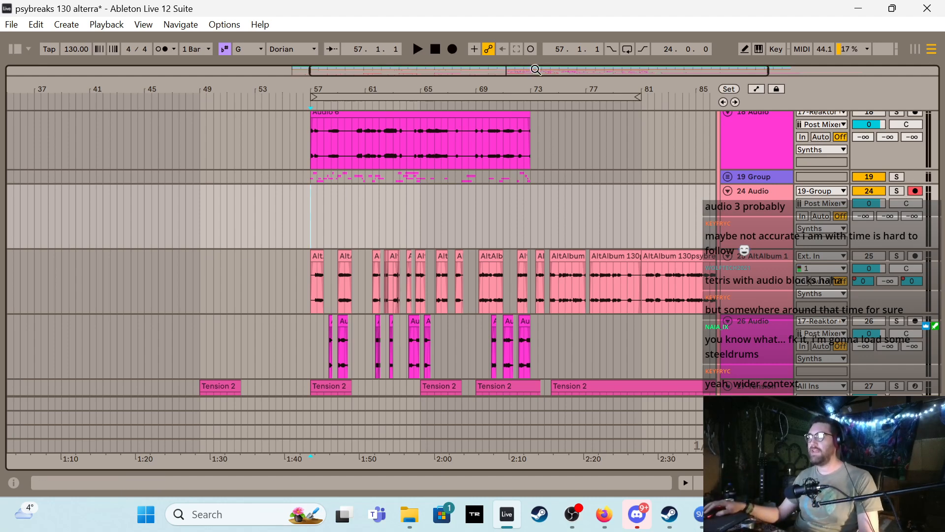
Record the group's output onto the armed audio track from 57.1.1 to about 74.3
{"action": "scroll", "coordinate": [558, 171], "scroll_direction": "up", "scroll_amount": 1}
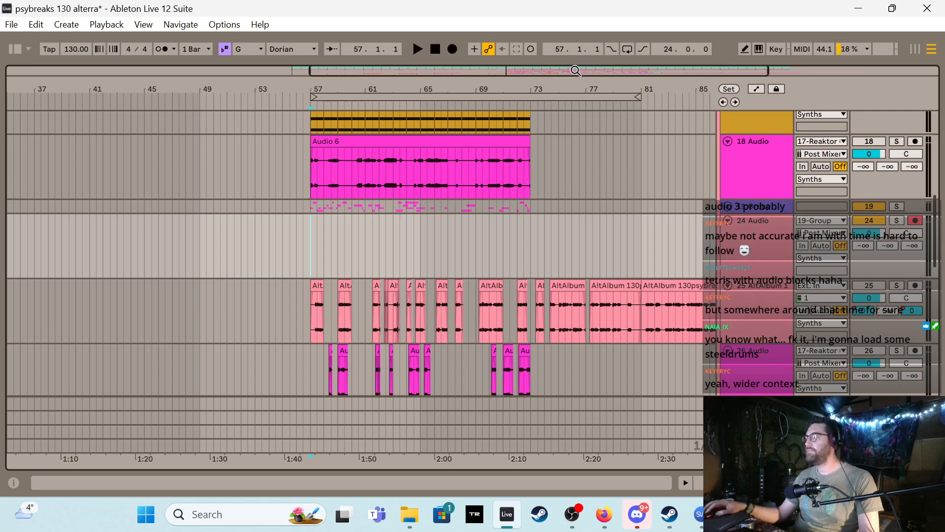
{"action": "left_click", "coordinate": [453, 48]}
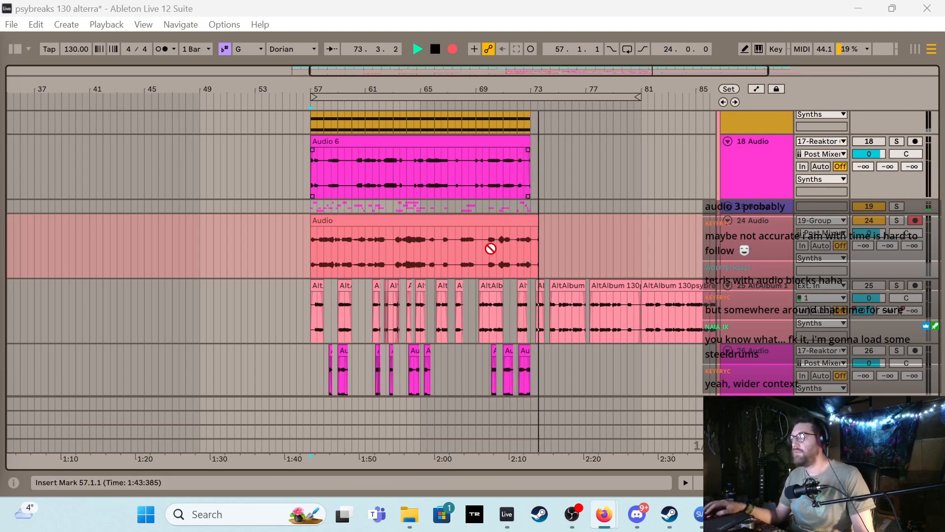
{"action": "left_click", "coordinate": [312, 259]}
{"action": "key", "text": "space"}
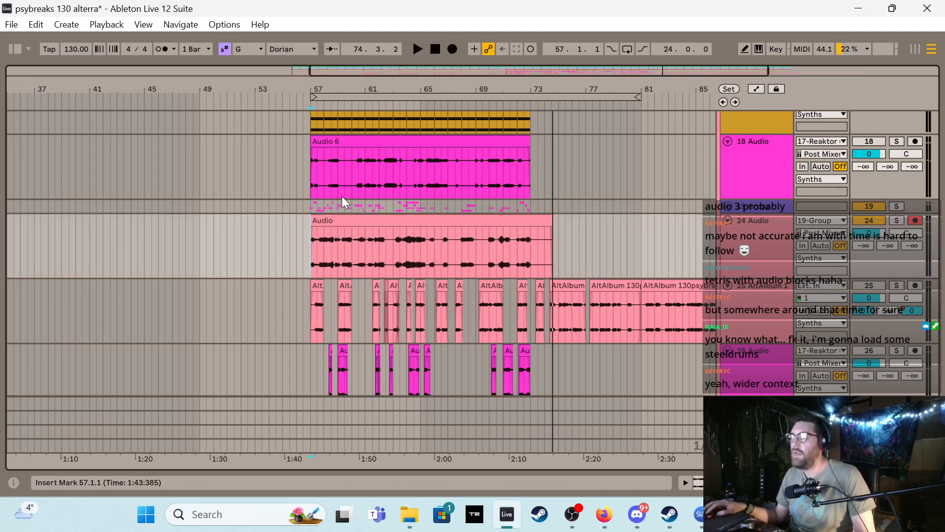
Move the 18 Audio track below the group and delete the group with its tracks
{"action": "left_click_drag", "start_coordinate": [791, 178], "coordinate": [738, 248]}
{"action": "left_click", "coordinate": [761, 186]}
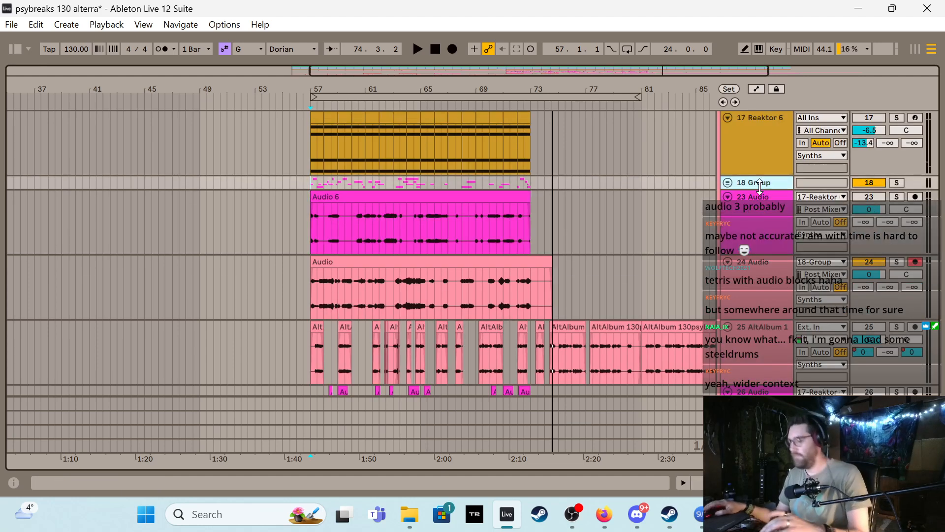
{"action": "key", "text": "ctrl+shift+g"}
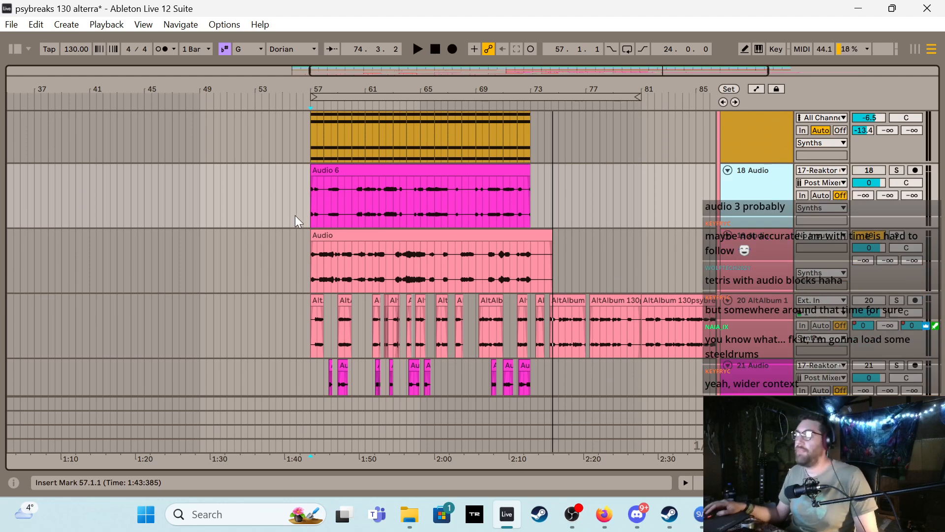
Activate track 18 and audition its Audio 6 clip against the bounced clip on track 19 from 57.1.1
{"action": "left_click", "coordinate": [307, 207]}
{"action": "key", "text": "plus"}
{"action": "key", "text": "plus"}
{"action": "key", "text": "plus"}
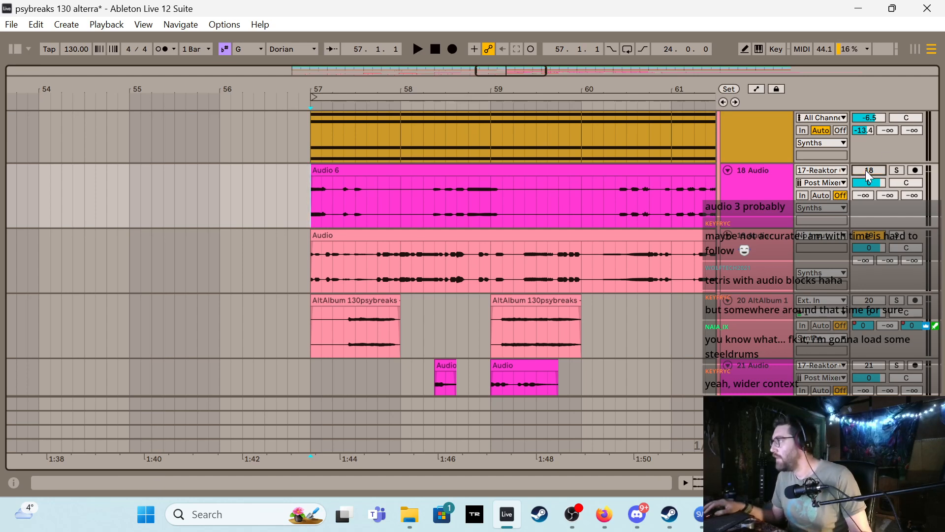
{"action": "key", "text": "space"}
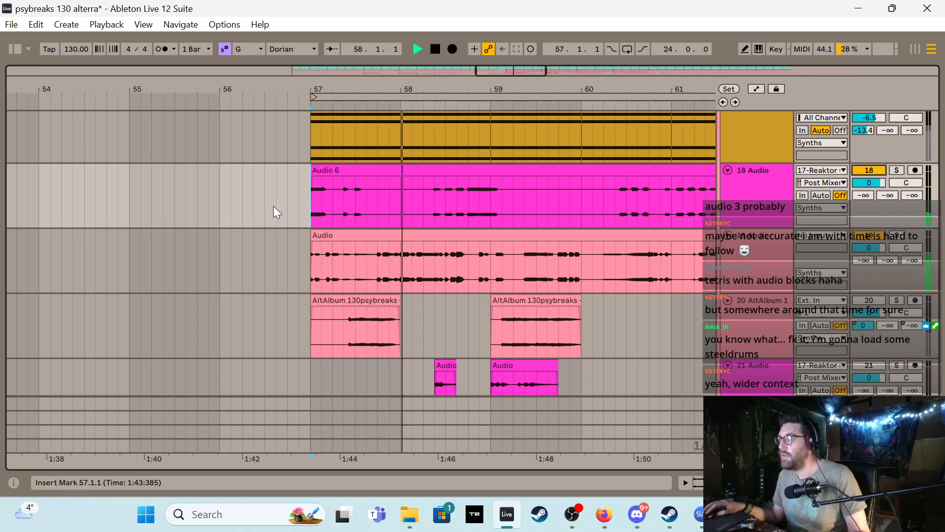
{"action": "key", "text": "space"}
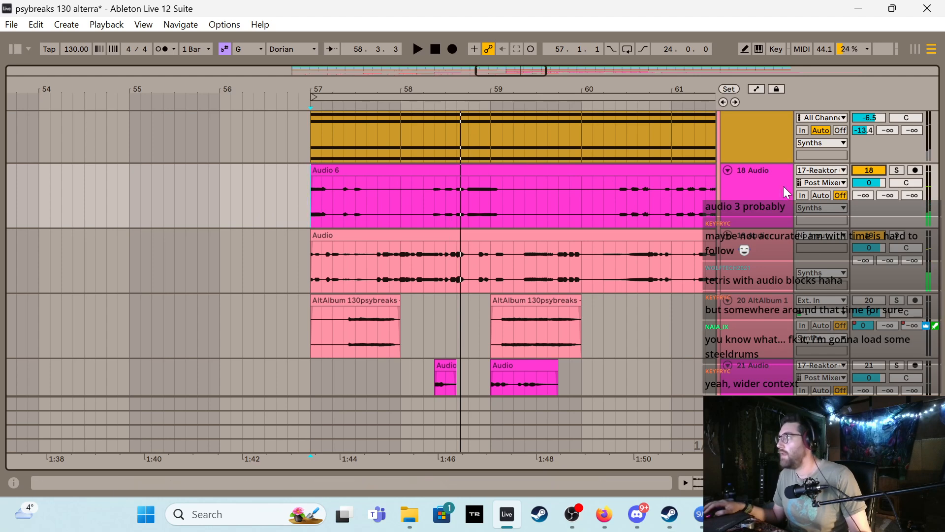
{"action": "key", "text": "space"}
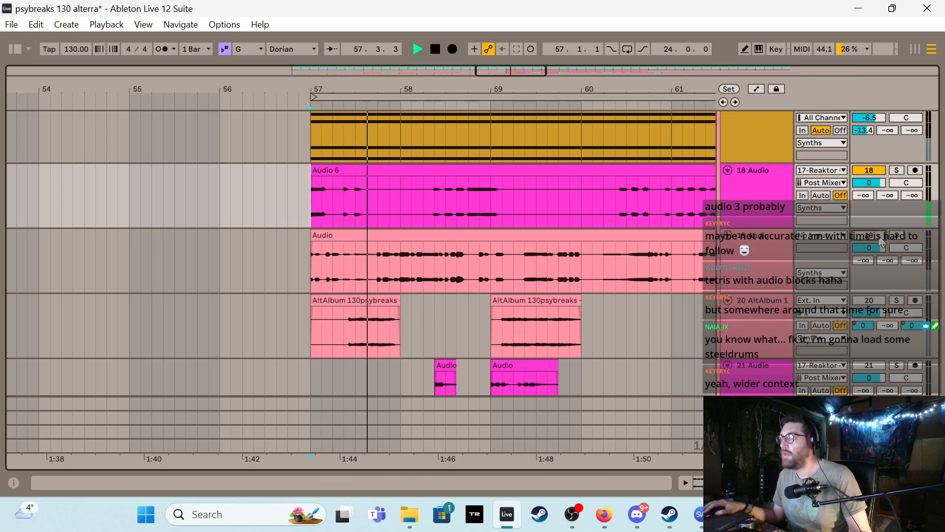
{"action": "left_click", "coordinate": [882, 240]}
{"action": "key", "text": "space"}
{"action": "key", "text": "space"}
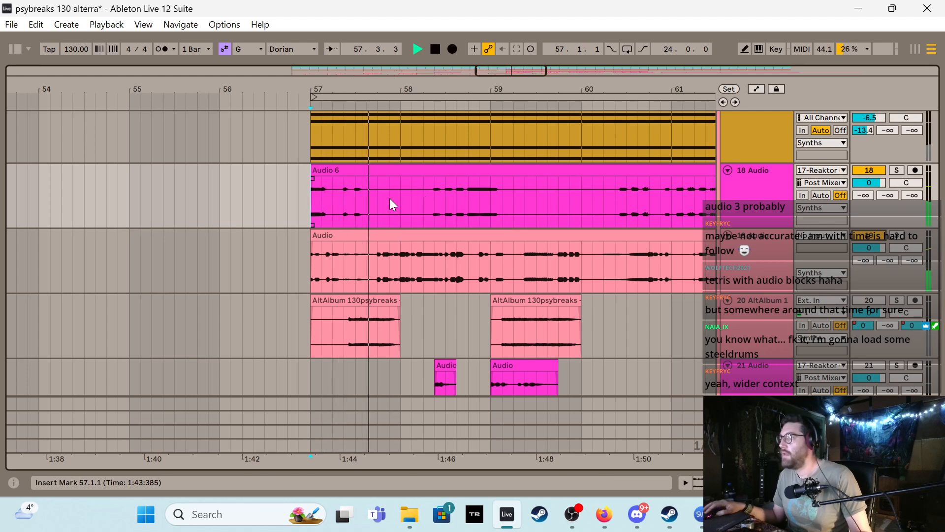
Trim the start of track 18's Audio 6 clip to 57.2.3 and split it at 57.3.3
{"action": "left_click_drag", "start_coordinate": [313, 172], "coordinate": [343, 175]}
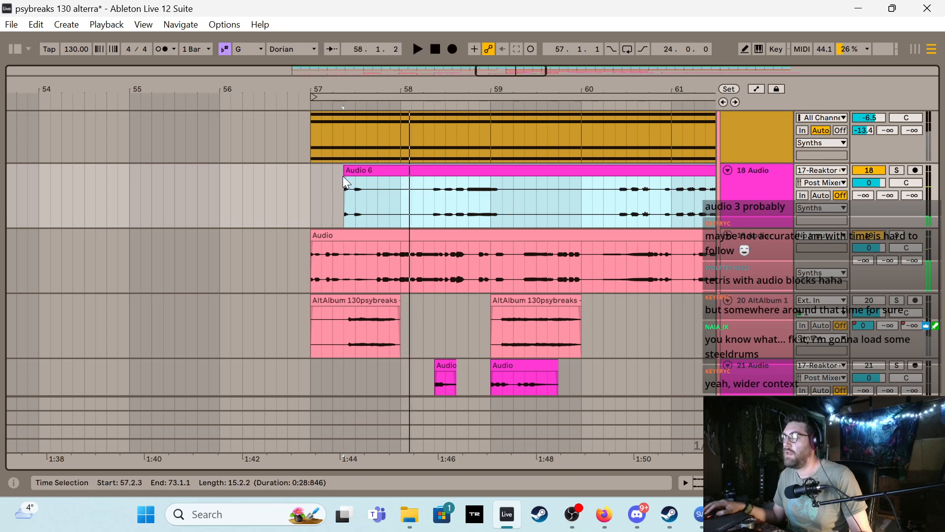
{"action": "left_click", "coordinate": [367, 197]}
{"action": "key", "text": "ctrl+e"}
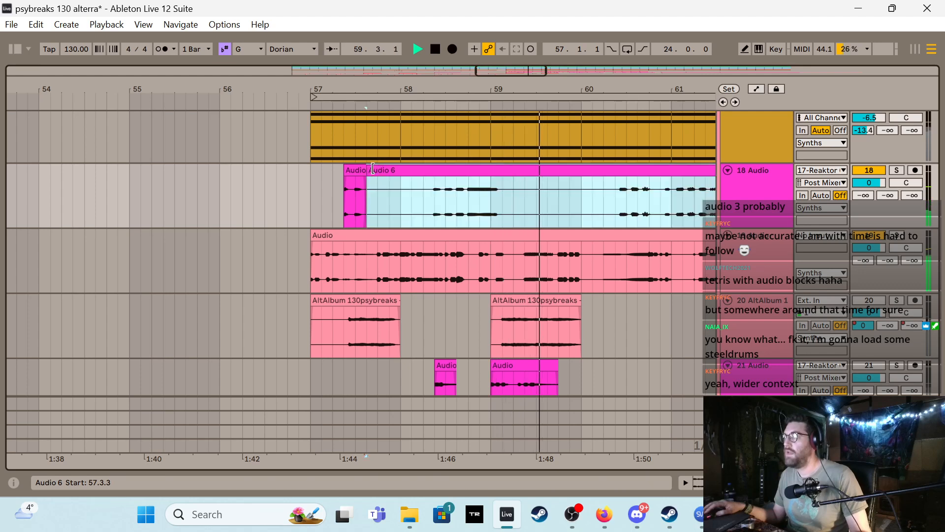
Trim the start of track 18's remaining Audio 6 clip to 58.4.1 and split it at 58.4.3
{"action": "left_click_drag", "start_coordinate": [370, 170], "coordinate": [471, 201]}
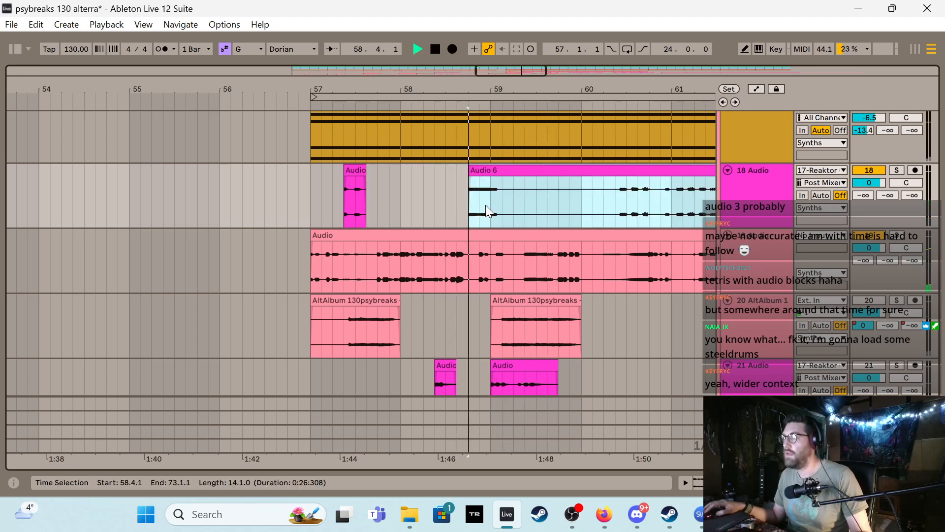
{"action": "left_click", "coordinate": [481, 184]}
{"action": "key", "text": "ctrl+e"}
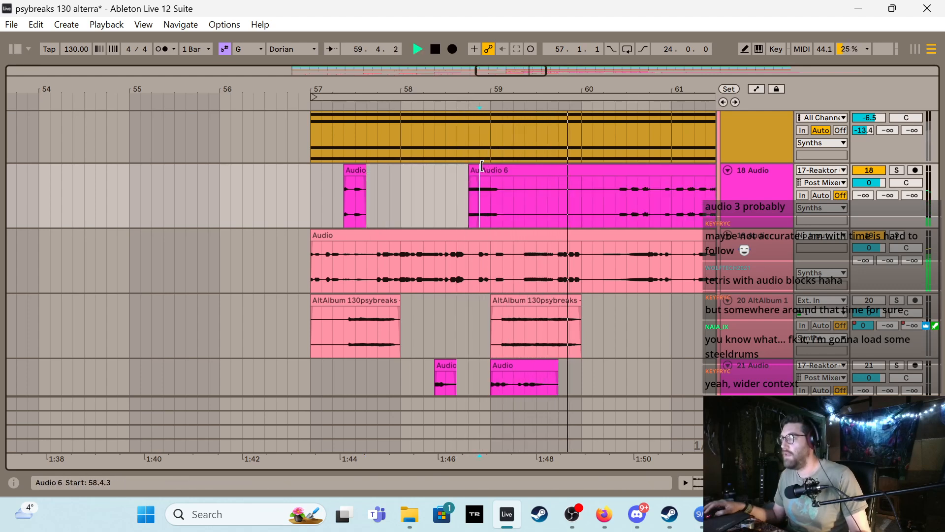
Trim the start of the last Audio 6 clip on track 18 to 60.1.3 and audition from there
{"action": "left_click_drag", "start_coordinate": [483, 169], "coordinate": [589, 168]}
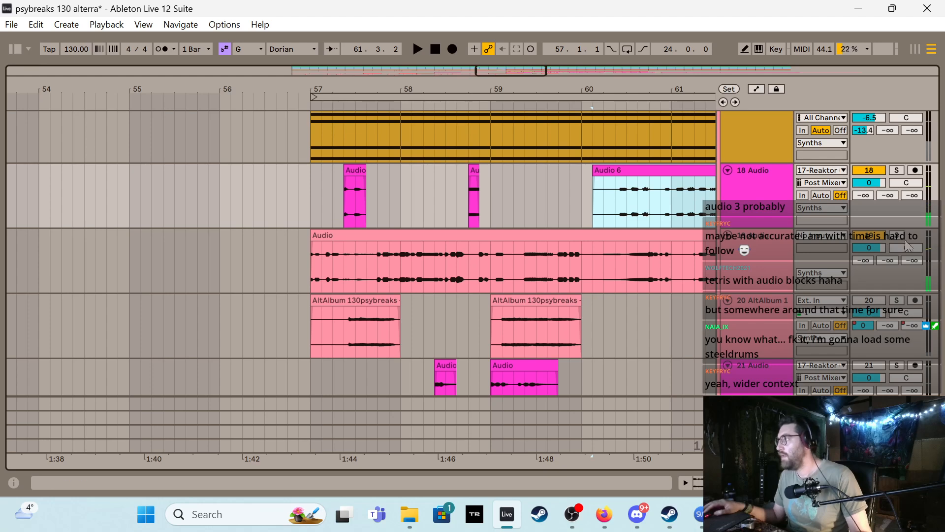
{"action": "key", "text": "space"}
{"action": "left_click_drag", "start_coordinate": [512, 71], "coordinate": [551, 73]}
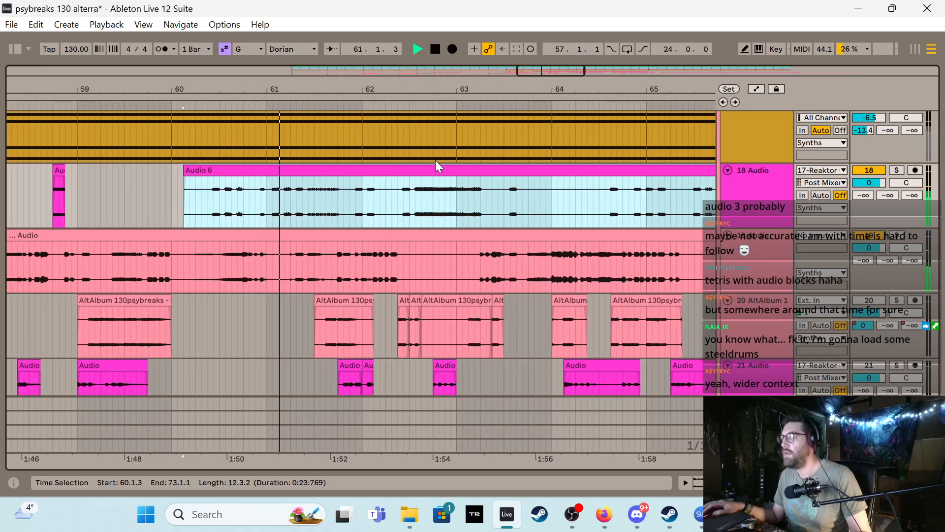
Trim the start of track 18's last Audio 6 clip to 61.1.1, split it at 61.1.4 and audition from there
{"action": "left_click_drag", "start_coordinate": [184, 193], "coordinate": [268, 197]}
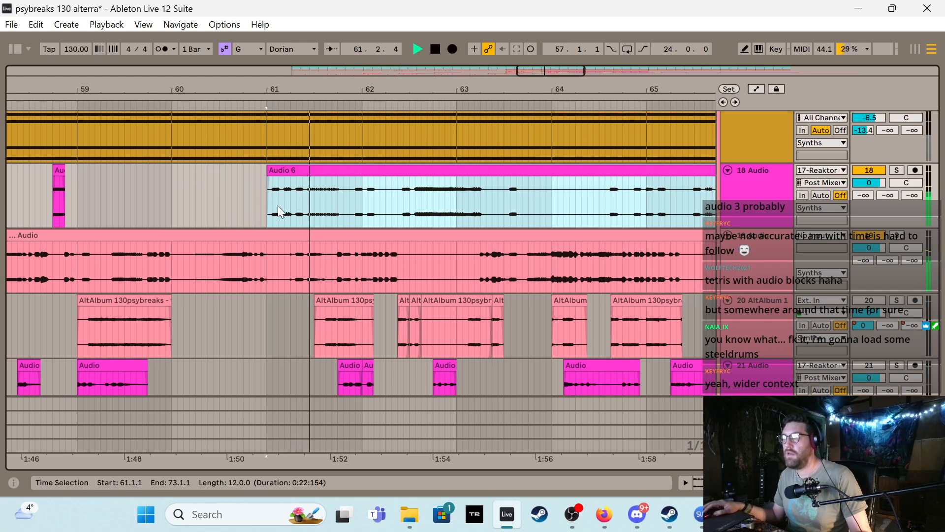
{"action": "key", "text": "space"}
{"action": "left_click", "coordinate": [283, 202]}
{"action": "key", "text": "ctrl+e"}
{"action": "left_click", "coordinate": [277, 217]}
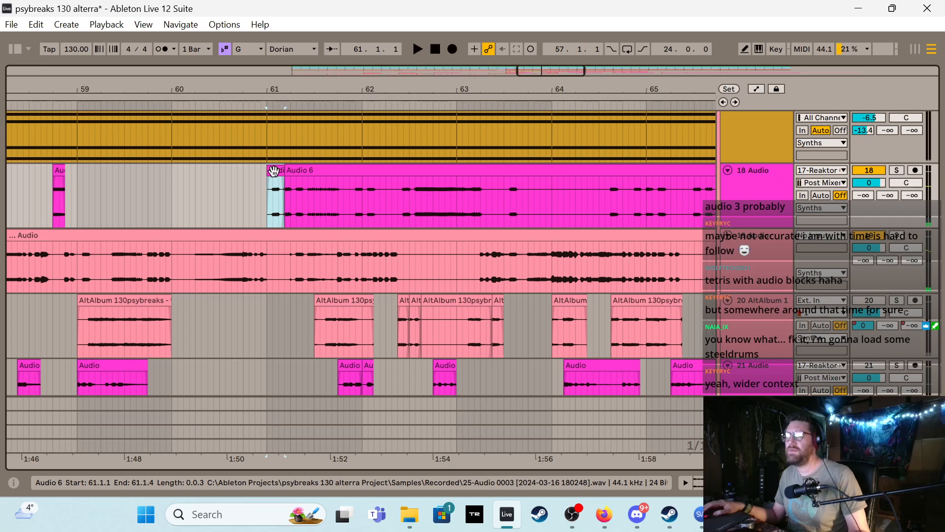
{"action": "key", "text": "space"}
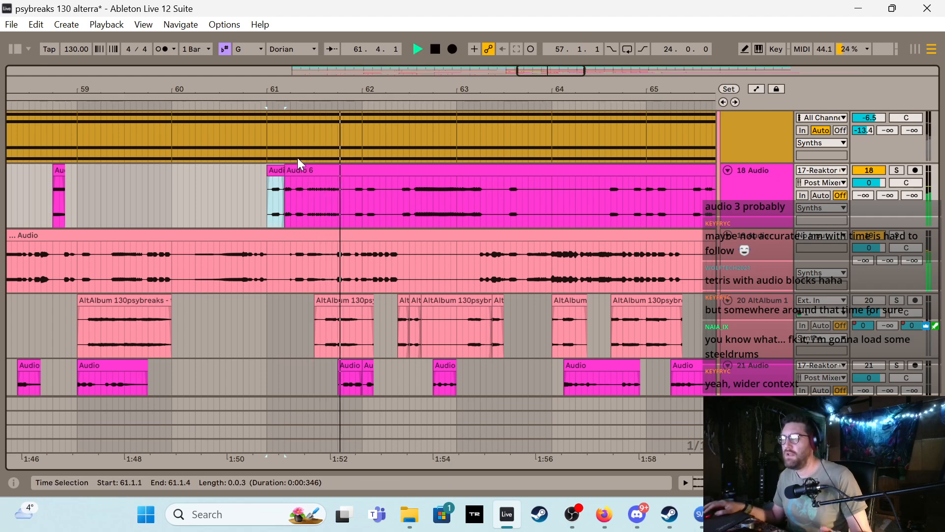
{"action": "key", "text": "space"}
Insert an audio track below track 18 and place the short 61.1.1 slice on it at 57.1.1
{"action": "key", "text": "ctrl+t"}
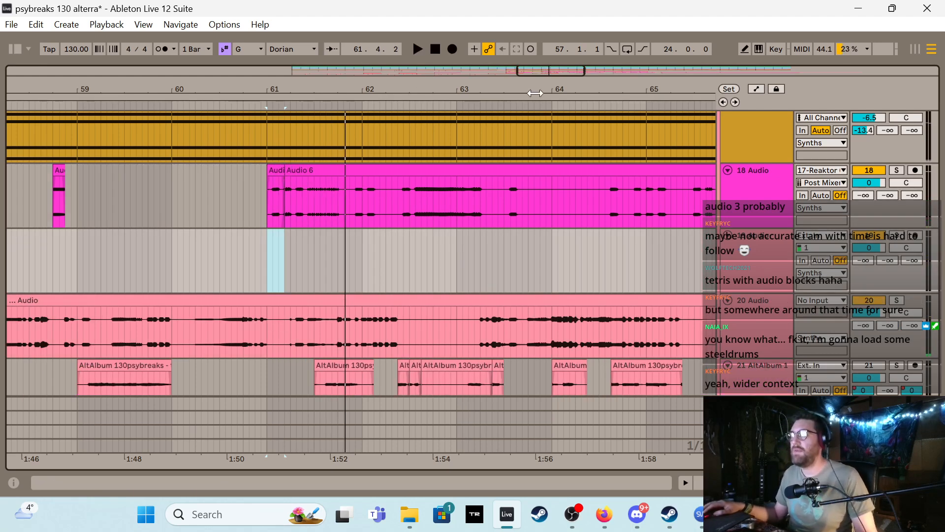
{"action": "left_click_drag", "start_coordinate": [572, 75], "coordinate": [552, 77]}
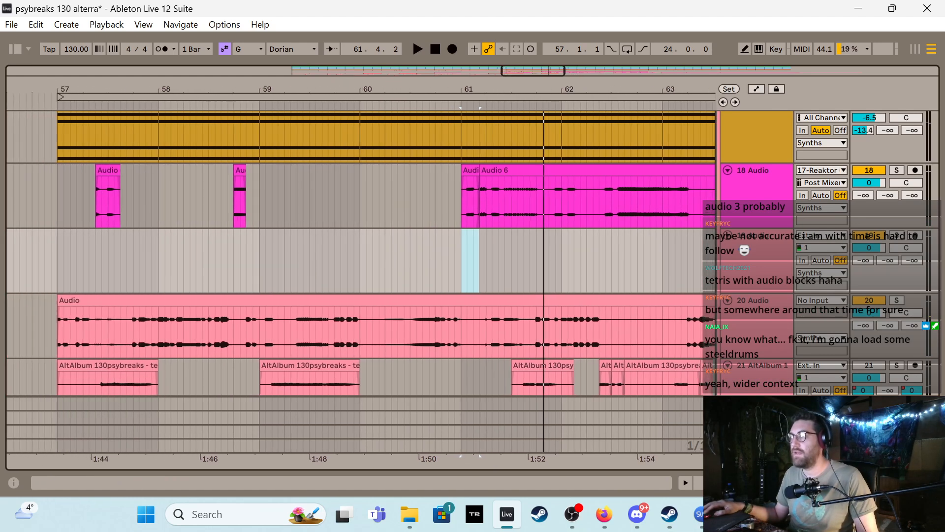
{"action": "left_click_drag", "start_coordinate": [465, 170], "coordinate": [469, 238]}
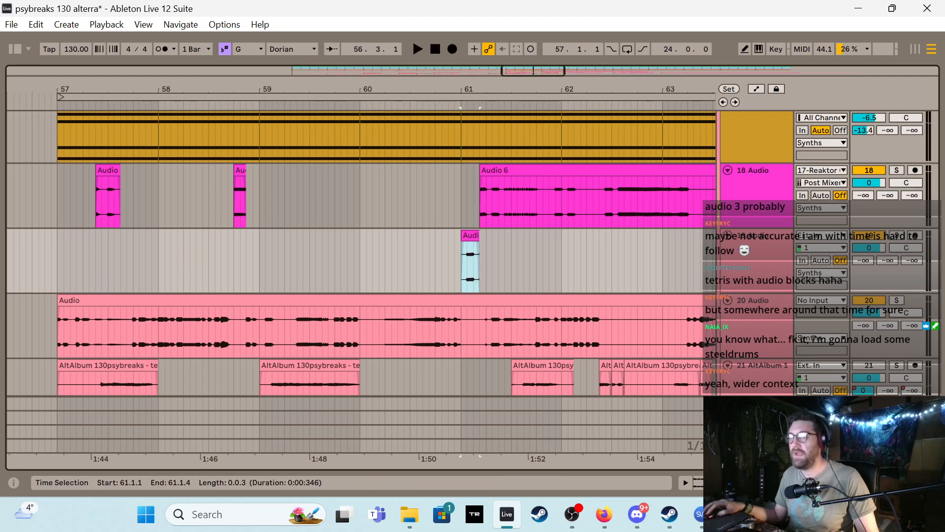
{"action": "left_click_drag", "start_coordinate": [12, 278], "coordinate": [64, 243]}
{"action": "key", "text": "space"}
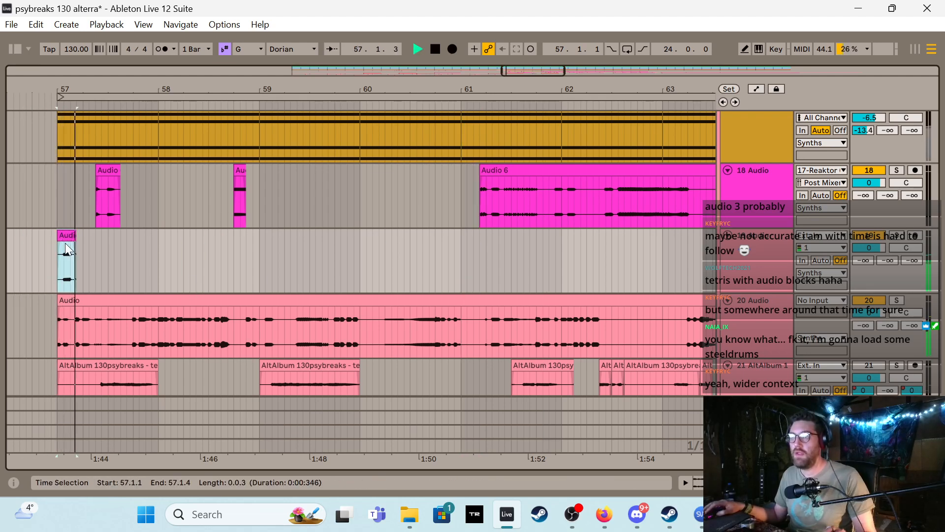
{"action": "key", "text": "space"}
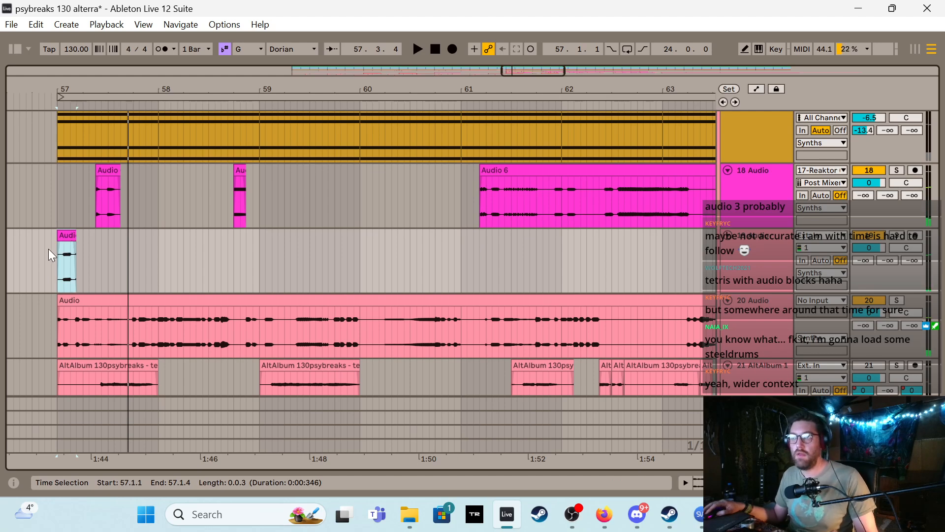
Duplicate track 19's one-bar selection from 57.1.1 to 58.1.1 repeatedly until the copies reach 73.1.1
{"action": "left_click", "coordinate": [51, 250]}
{"action": "left_click", "coordinate": [162, 265], "text": "shift"}
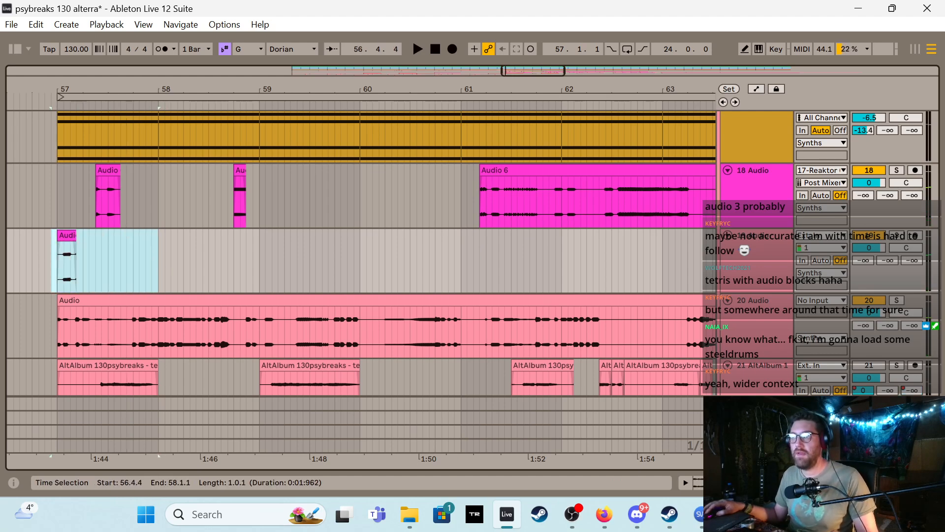
{"action": "left_click", "coordinate": [59, 250], "text": "shift"}
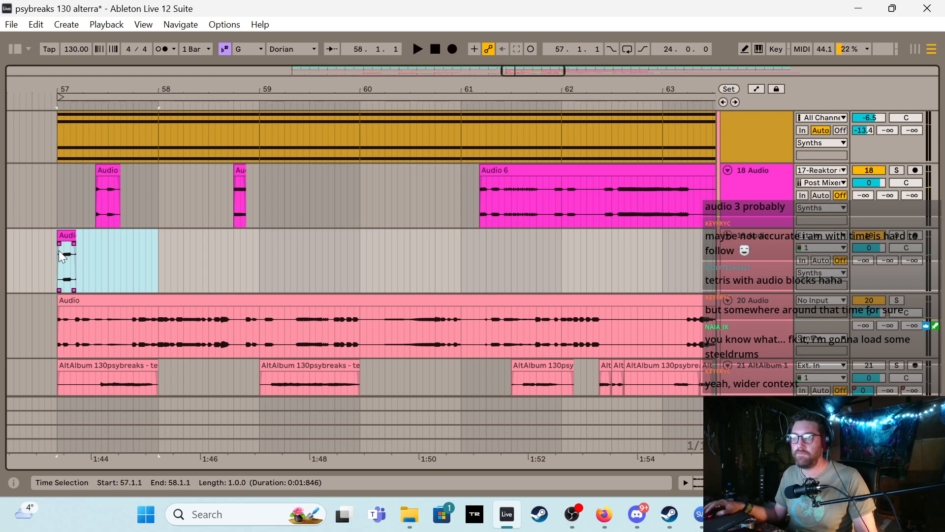
{"action": "key", "text": "ctrl+d"}
{"action": "key", "text": "ctrl+d"}
{"action": "key", "text": "ctrl+d"}
{"action": "key", "text": "ctrl+d"}
{"action": "key", "text": "ctrl+d"}
{"action": "key", "text": "ctrl+d"}
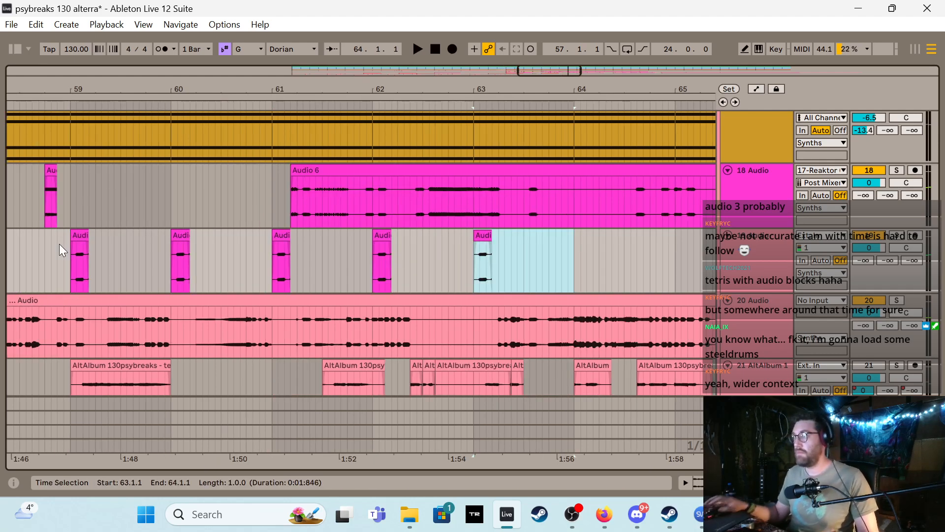
{"action": "key", "text": "minus"}
{"action": "key", "text": "minus"}
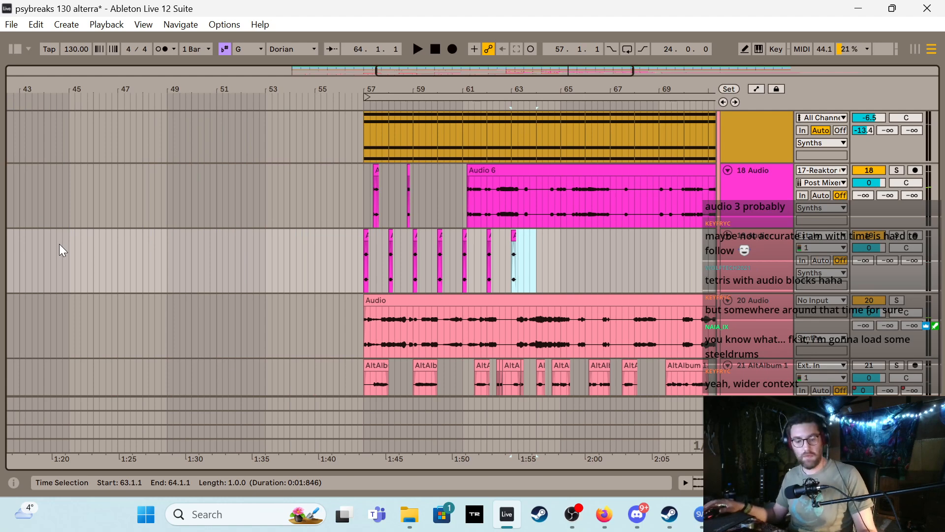
{"action": "key", "text": "ctrl+d"}
{"action": "key", "text": "ctrl+d"}
{"action": "key", "text": "ctrl+d"}
{"action": "key", "text": "ctrl+d"}
{"action": "key", "text": "ctrl+d"}
{"action": "key", "text": "ctrl+d"}
{"action": "key", "text": "ctrl+d"}
{"action": "key", "text": "ctrl+d"}
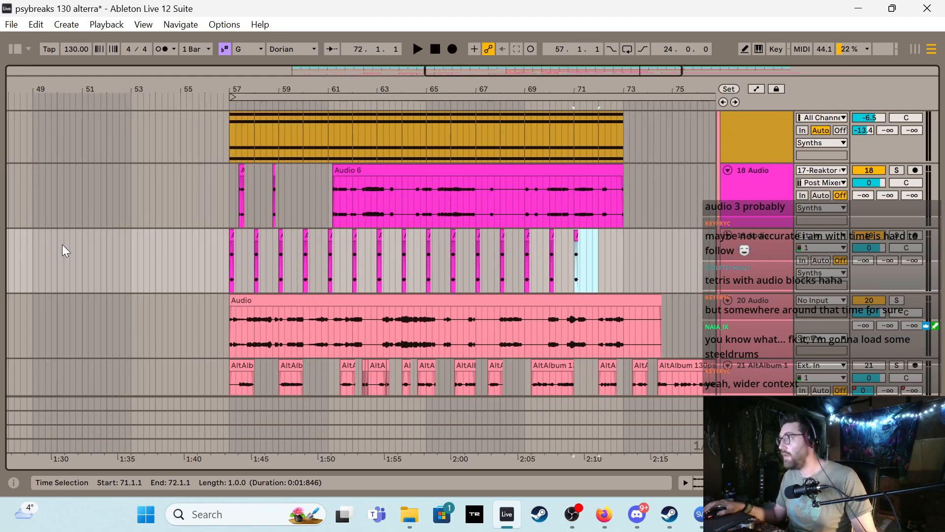
{"action": "key", "text": "ctrl+d"}
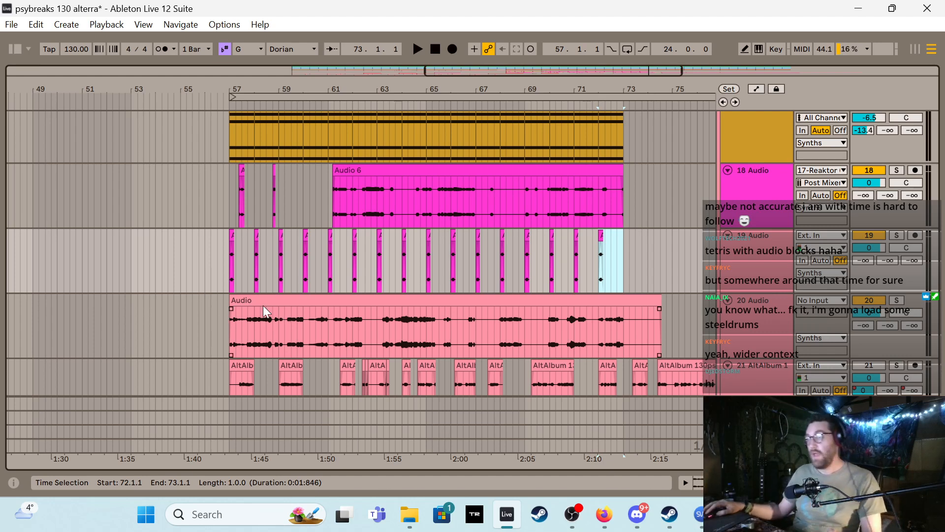
Audition the repeated slices on track 19 together with track 18 from 57.1.1
{"action": "left_click", "coordinate": [224, 263]}
{"action": "key", "text": "space"}
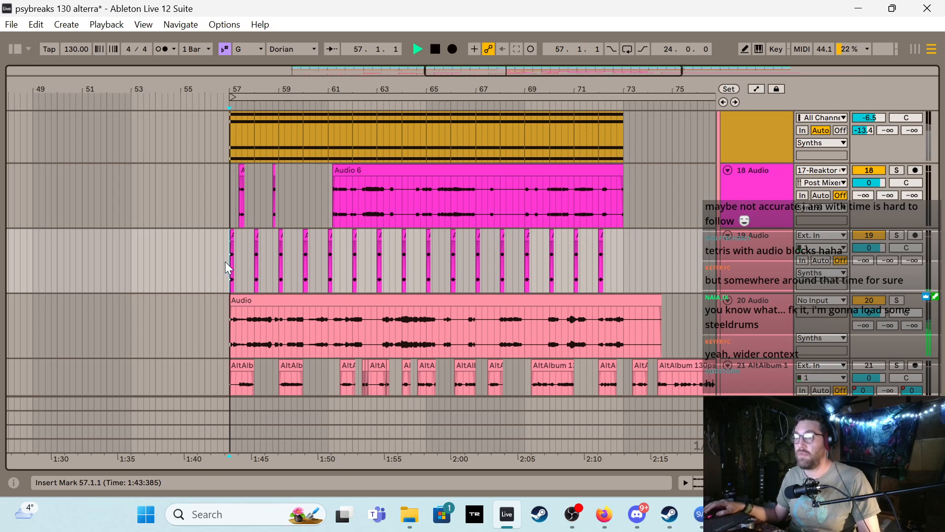
{"action": "key", "text": "plus"}
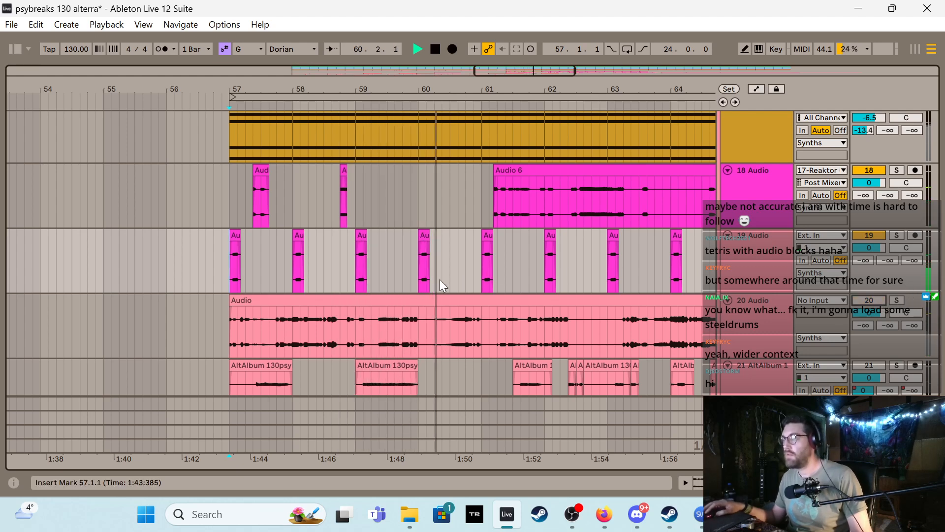
{"action": "left_click", "coordinate": [229, 262]}
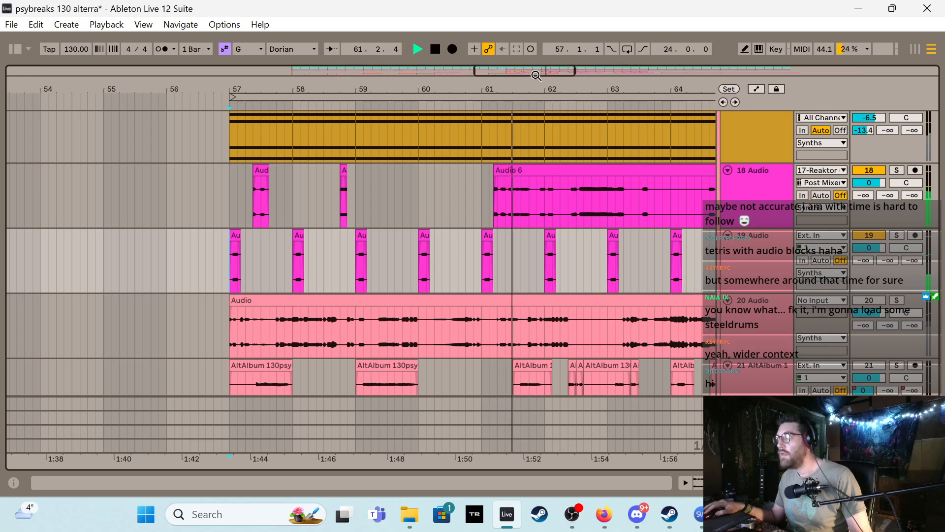
{"action": "scroll", "coordinate": [404, 154], "scroll_direction": "right", "scroll_amount": 4}
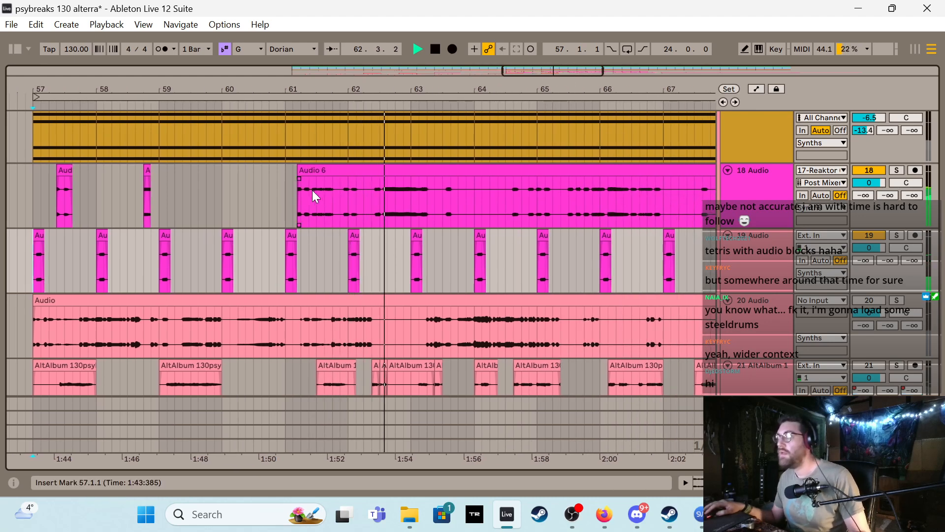
Isolate a short Audio 6 phrase around bar 62 on track 18 and trim the remaining clip's start to 63.3.1
{"action": "key", "text": "space"}
{"action": "key", "text": "space"}
{"action": "mouse_move", "coordinate": [304, 169]}
{"action": "left_mouse_down"}
{"action": "mouse_move", "coordinate": [338, 185]}
{"action": "mouse_move", "coordinate": [446, 190]}
{"action": "left_mouse_up"}
{"action": "left_click", "coordinate": [368, 195]}
{"action": "key", "text": "ctrl+e"}
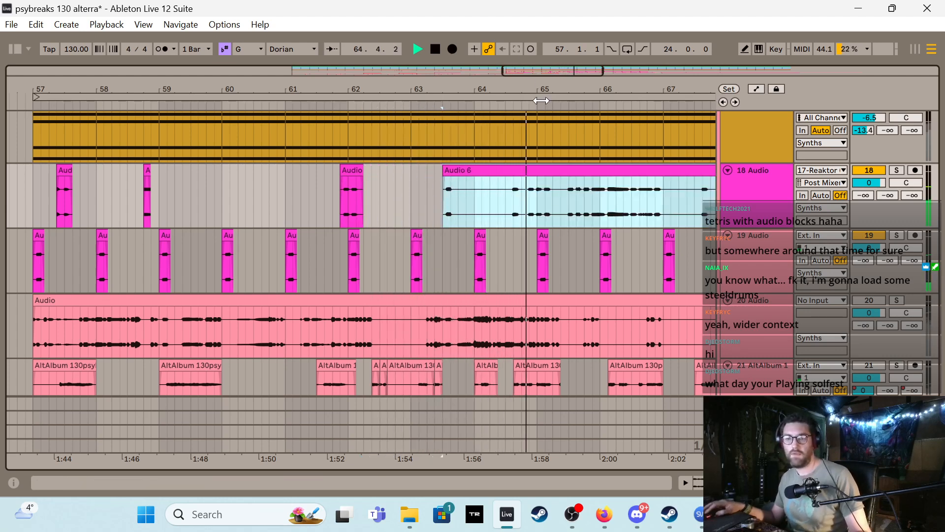
Split track 18's Audio 6 clip at 64.3.1 and trim the start of the remaining part to 67.3.1
{"action": "key", "text": "space"}
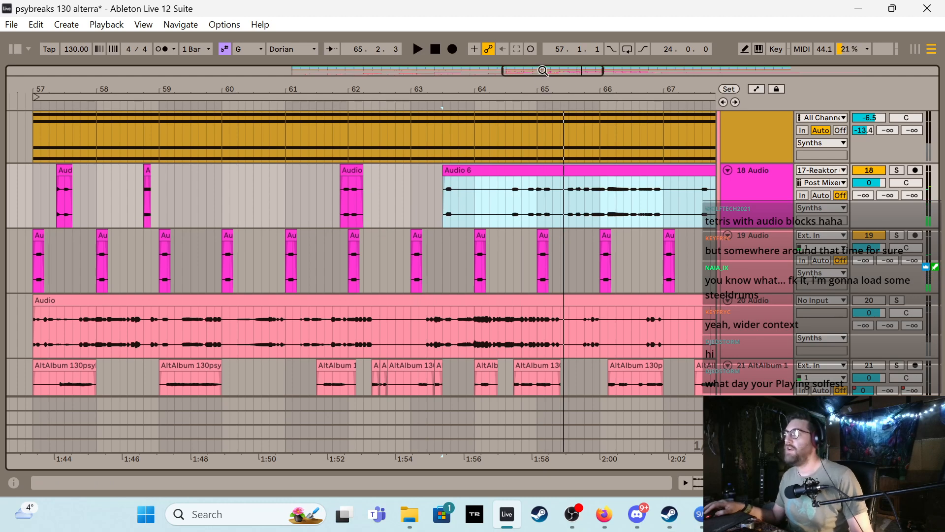
{"action": "left_click_drag", "start_coordinate": [543, 71], "coordinate": [564, 71]}
{"action": "key", "text": "space"}
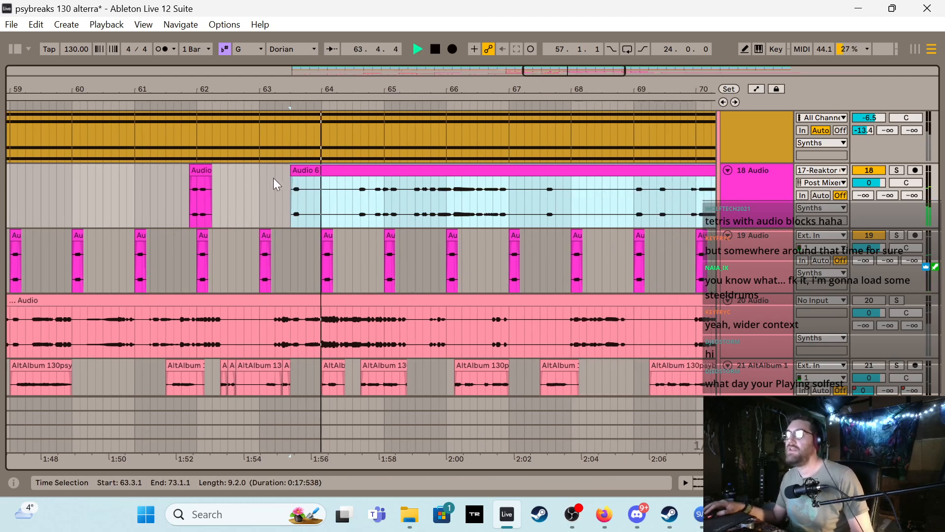
{"action": "left_click", "coordinate": [353, 201]}
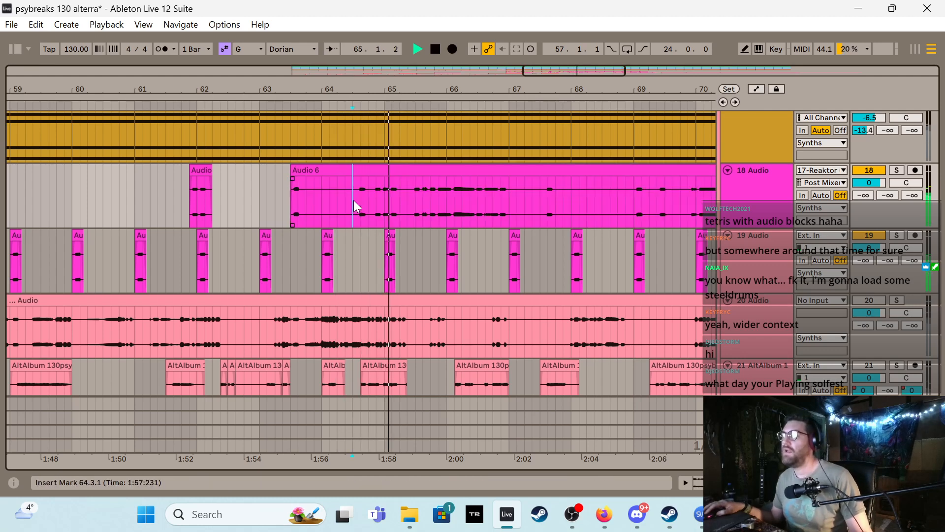
{"action": "key", "text": "ctrl+e"}
{"action": "left_click_drag", "start_coordinate": [354, 184], "coordinate": [438, 194]}
{"action": "left_click_drag", "start_coordinate": [455, 199], "coordinate": [540, 207]}
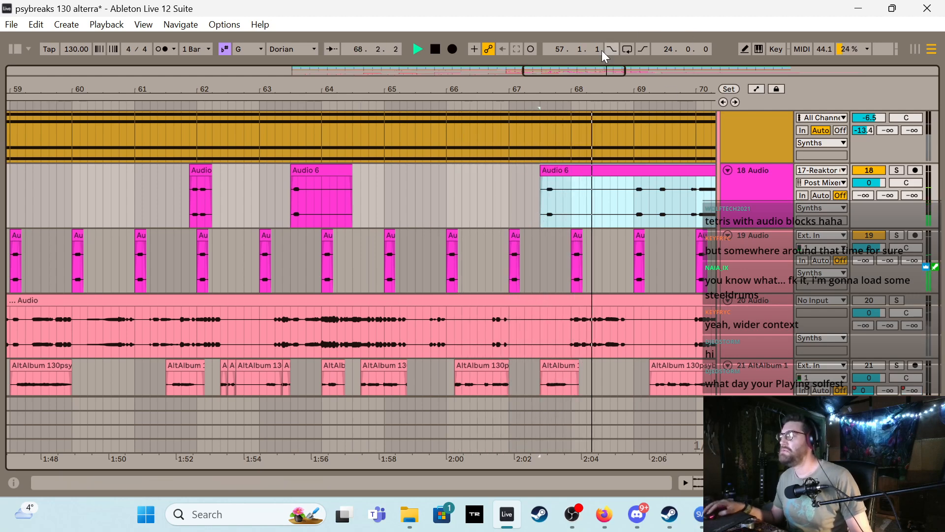
Isolate a short Audio 6 phrase just before bar 70 on track 18 and trim the remaining clip's start to 70.3.1
{"action": "left_click_drag", "start_coordinate": [568, 70], "coordinate": [628, 72]}
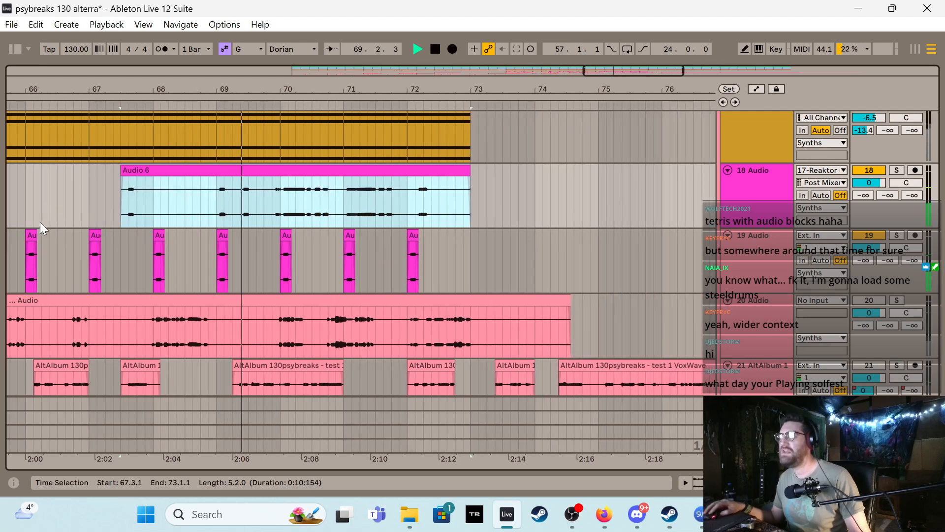
{"action": "left_click_drag", "start_coordinate": [122, 171], "coordinate": [313, 170]}
{"action": "left_click", "coordinate": [280, 193]}
{"action": "key", "text": "ctrl+e"}
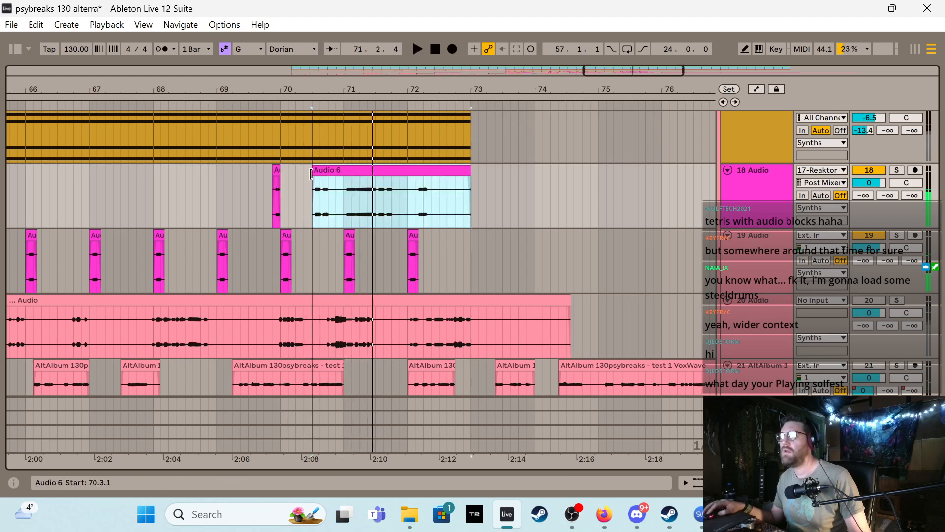
Split track 18's Audio 6 clip at 70.4.1 and trim the start of the last part to 72.1.3
{"action": "left_click", "coordinate": [329, 192]}
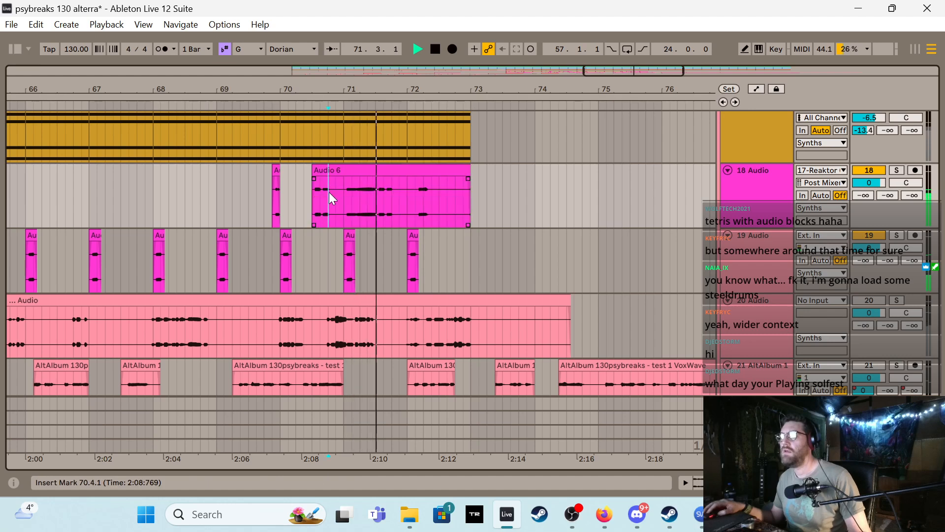
{"action": "key", "text": "ctrl+e"}
{"action": "left_click_drag", "start_coordinate": [329, 189], "coordinate": [418, 186]}
{"action": "left_click", "coordinate": [402, 190]}
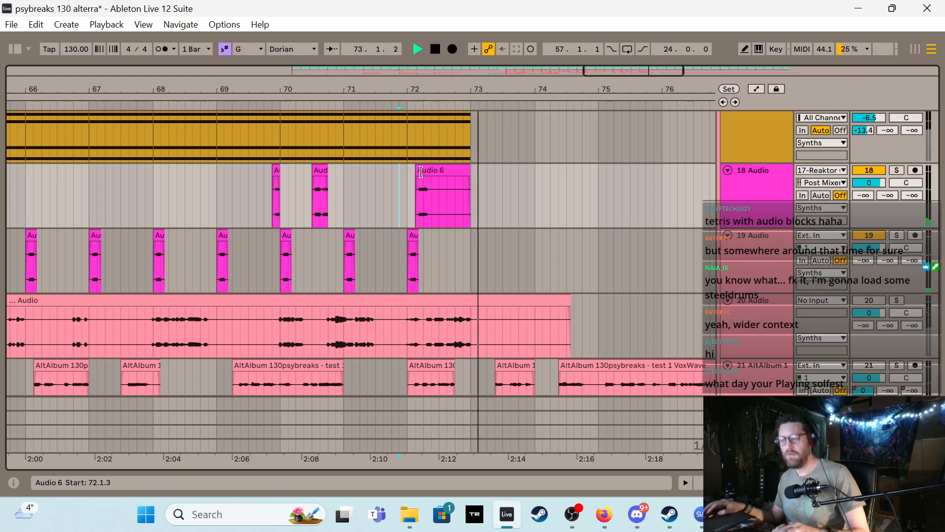
Move the last Audio 6 clip from track 18 onto track 19 at 72.1.4, directly after the slice at 72.1.1
{"action": "key", "text": "minus"}
{"action": "key", "text": "minus"}
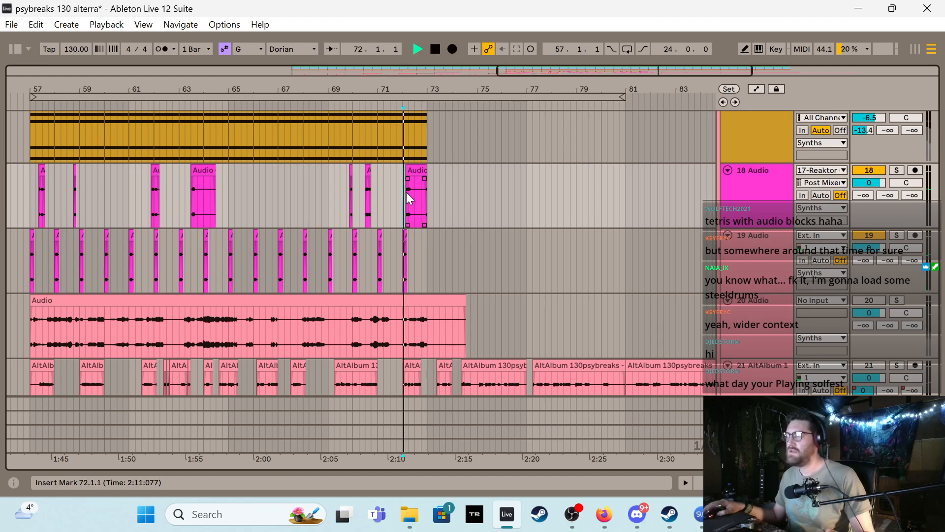
{"action": "left_click", "coordinate": [419, 205]}
{"action": "key", "text": "plus"}
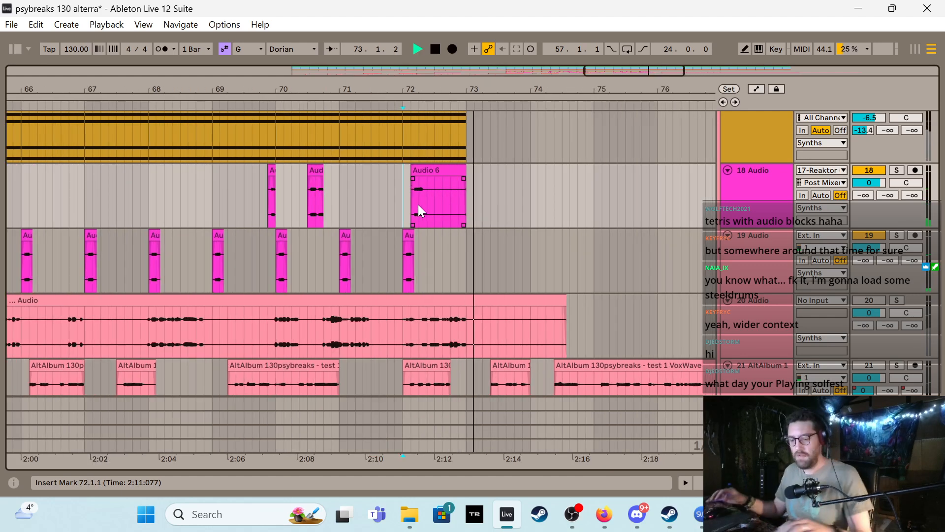
{"action": "key", "text": "plus"}
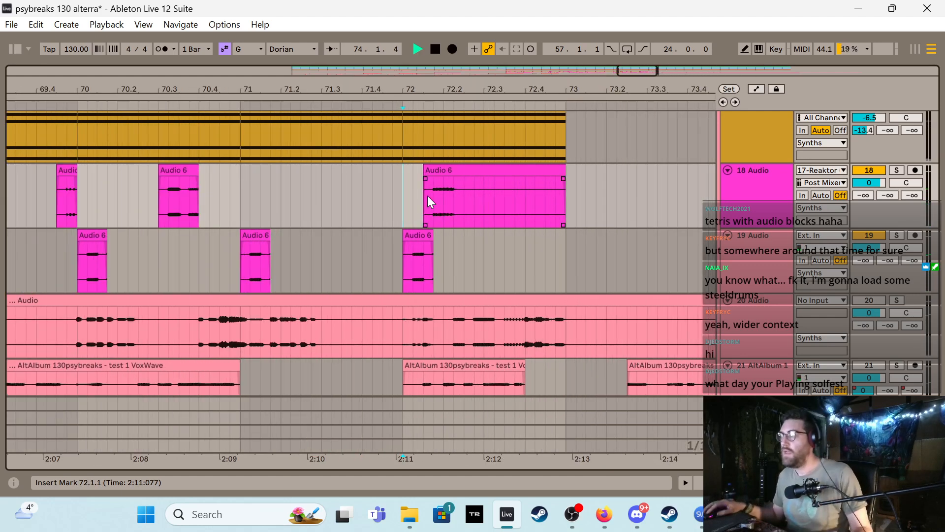
{"action": "key", "text": "space"}
{"action": "left_click", "coordinate": [428, 170]}
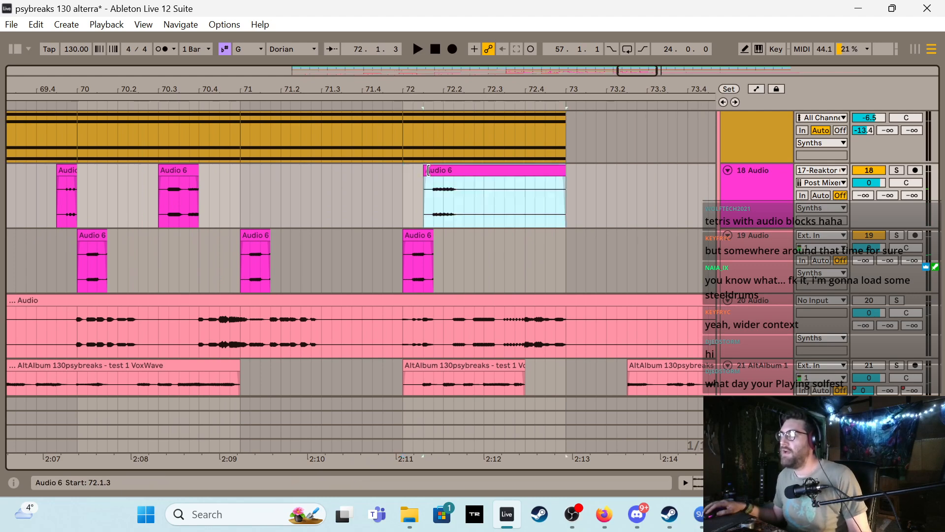
{"action": "left_click_drag", "start_coordinate": [429, 170], "coordinate": [445, 231]}
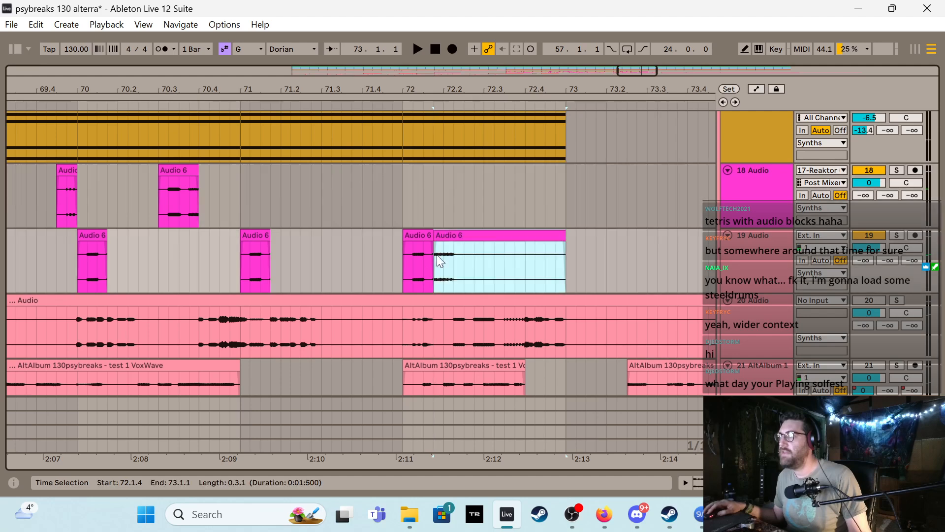
Clear bar 57 on track 19 and paste a copy of its 72.1.1 to 73.2.1 phrase at 58.1.1
{"action": "key", "text": "minus"}
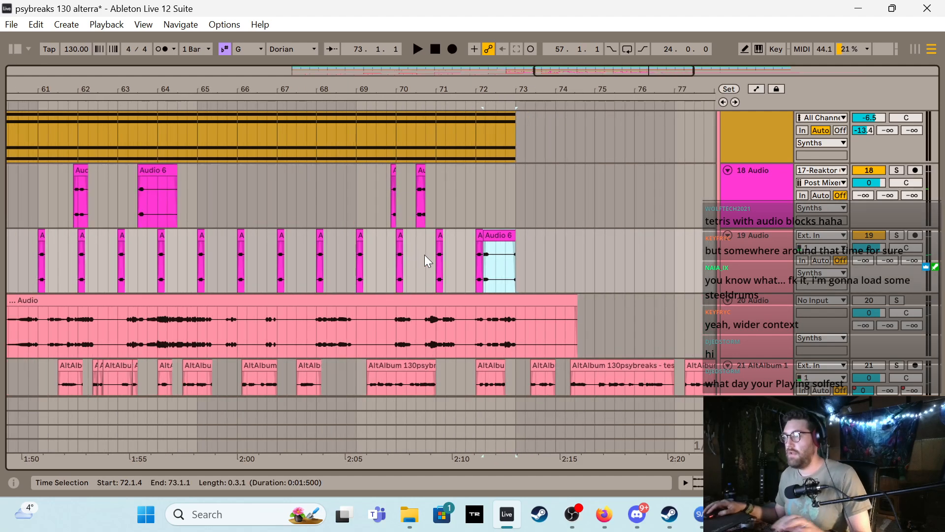
{"action": "left_click", "coordinate": [526, 269]}
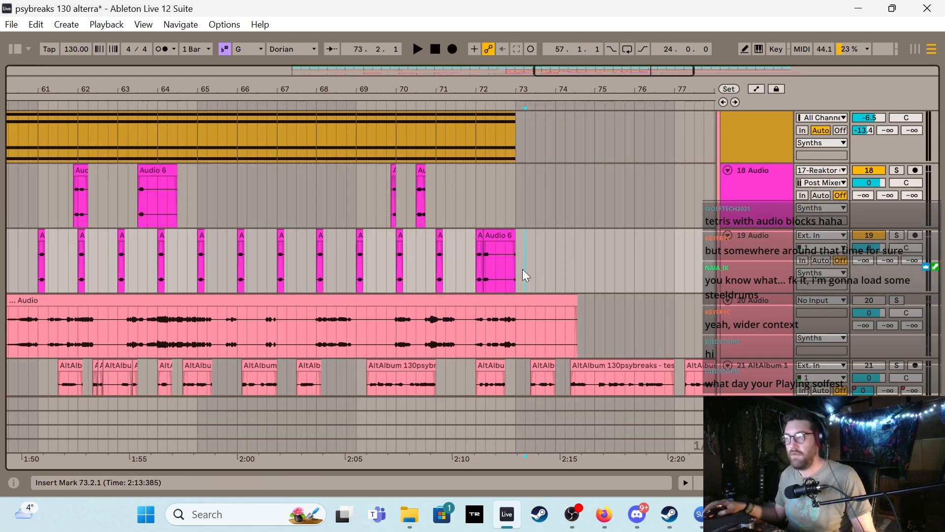
{"action": "left_click", "coordinate": [477, 255]}
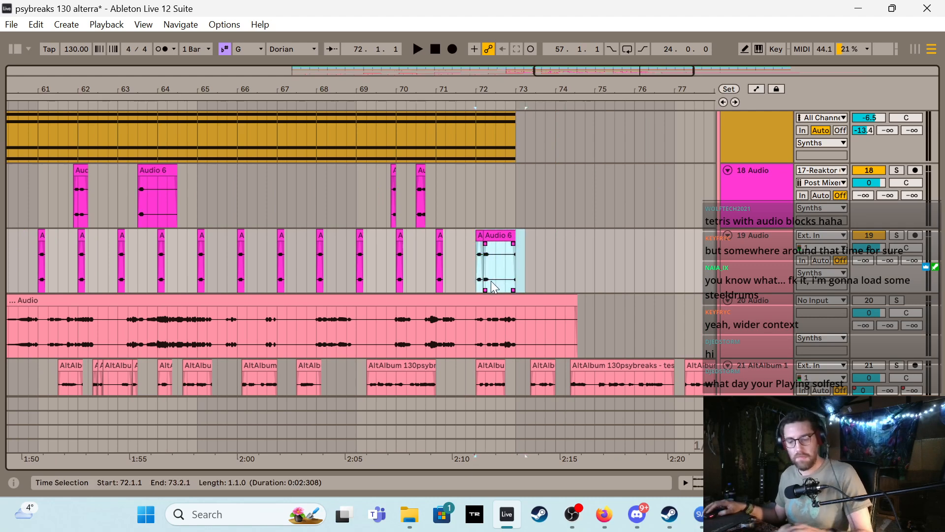
{"action": "key", "text": "minus"}
{"action": "left_click", "coordinate": [260, 244]}
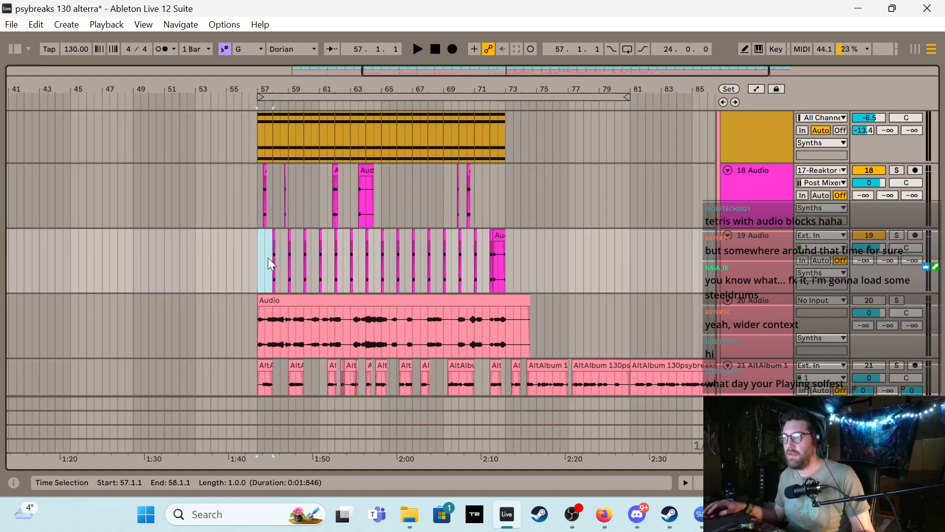
{"action": "left_click", "coordinate": [272, 258]}
{"action": "key", "text": "ctrl+v"}
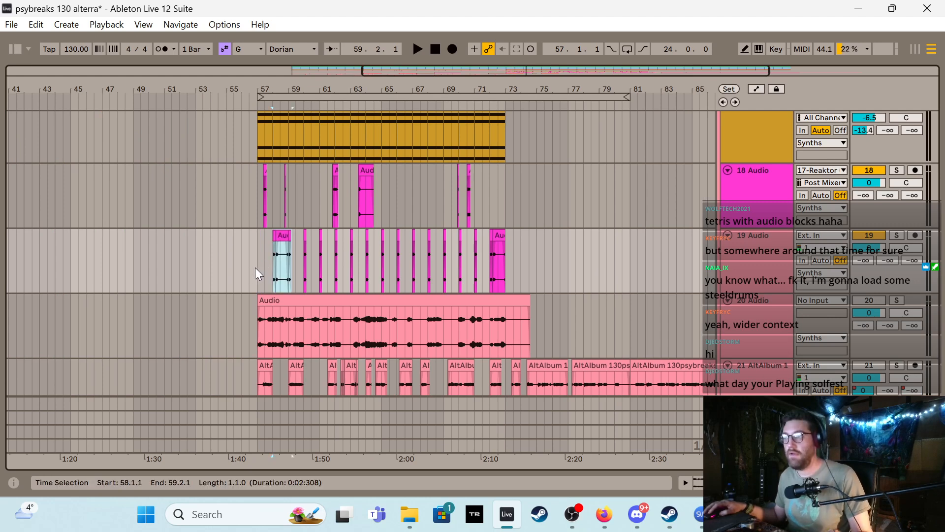
Audition from 57.1.1 and delete the leftover piece at 59.1.1 and all track 19 clips from 59.3.1 to 73.3.1
{"action": "left_click", "coordinate": [258, 267]}
{"action": "key", "text": "space"}
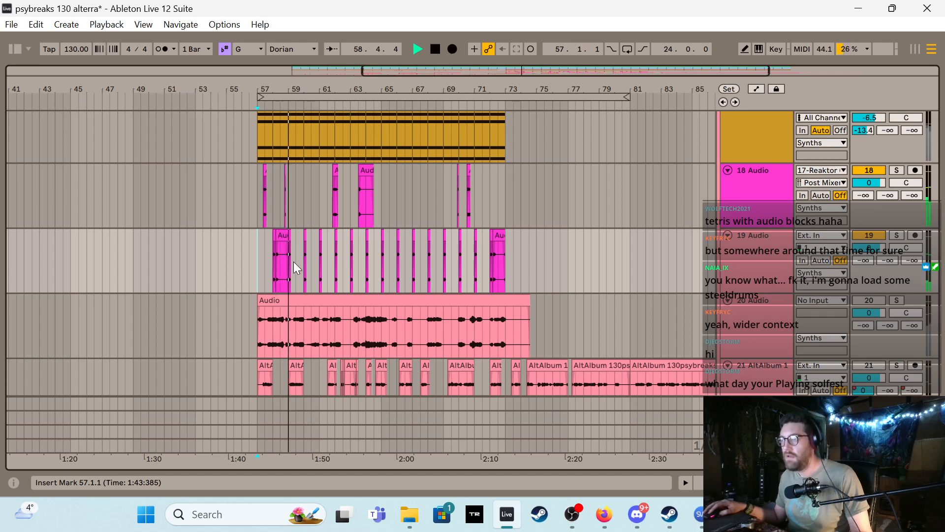
{"action": "left_click", "coordinate": [290, 236]}
{"action": "key", "text": "Delete"}
{"action": "left_click_drag", "start_coordinate": [296, 259], "coordinate": [513, 273]}
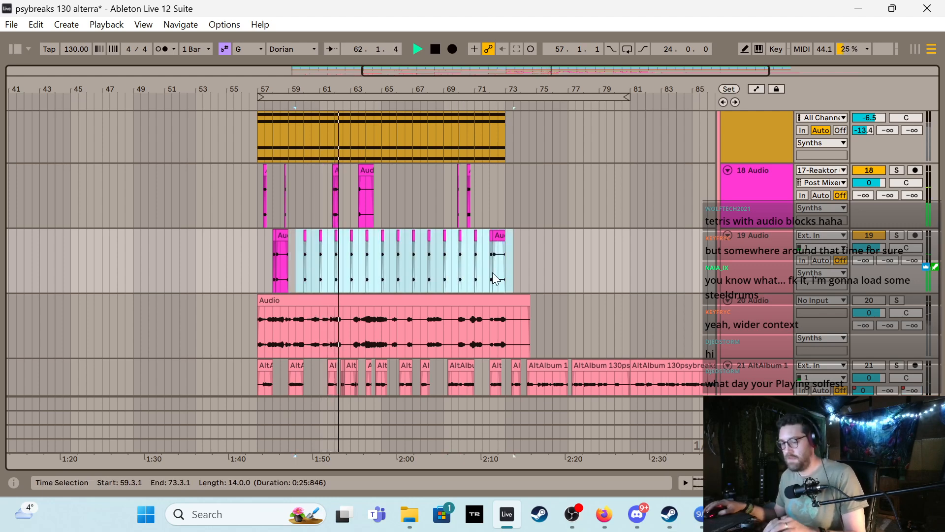
{"action": "key", "text": "Delete"}
Duplicate track 19's two-bar selection from 57.1.1 to 59.1.1 repeatedly along the track
{"action": "key", "text": "space"}
{"action": "left_click_drag", "start_coordinate": [257, 250], "coordinate": [288, 258]}
{"action": "key", "text": "ctrl+d"}
{"action": "key", "text": "ctrl+d"}
{"action": "key", "text": "ctrl+d"}
{"action": "key", "text": "ctrl+d"}
{"action": "key", "text": "ctrl+d"}
{"action": "key", "text": "ctrl+d"}
{"action": "key", "text": "ctrl+d"}
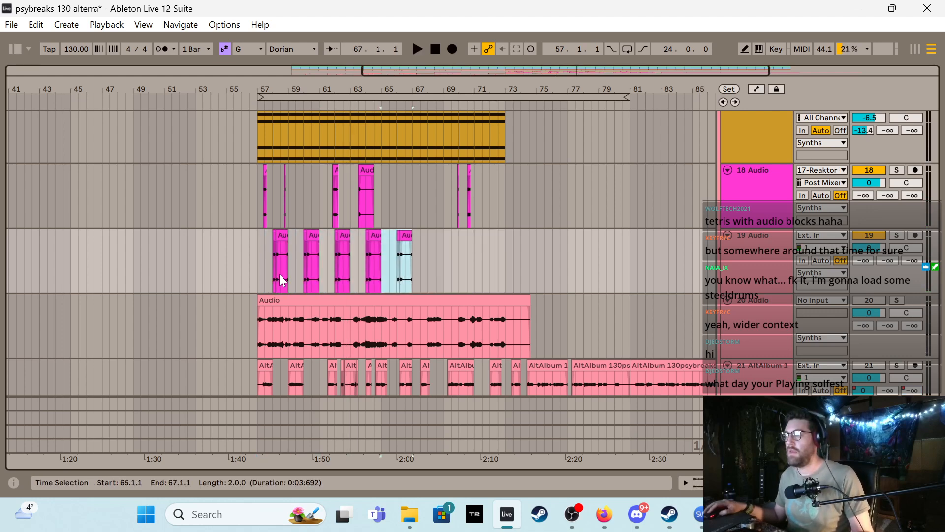
Play the arrangement from bar 57 and transpose the short clip at 58.4.1 on track 18 Audio by -12 semitones
{"action": "left_click", "coordinate": [257, 248]}
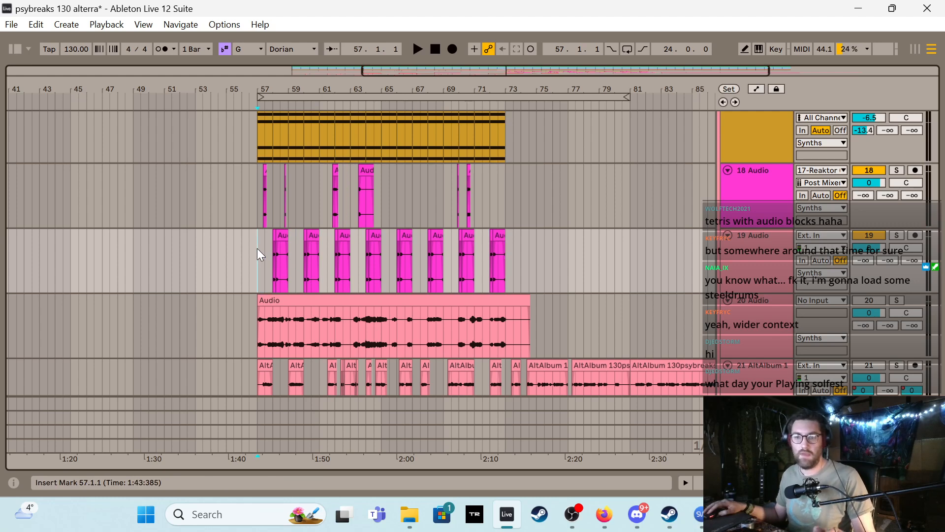
{"action": "key", "text": "space"}
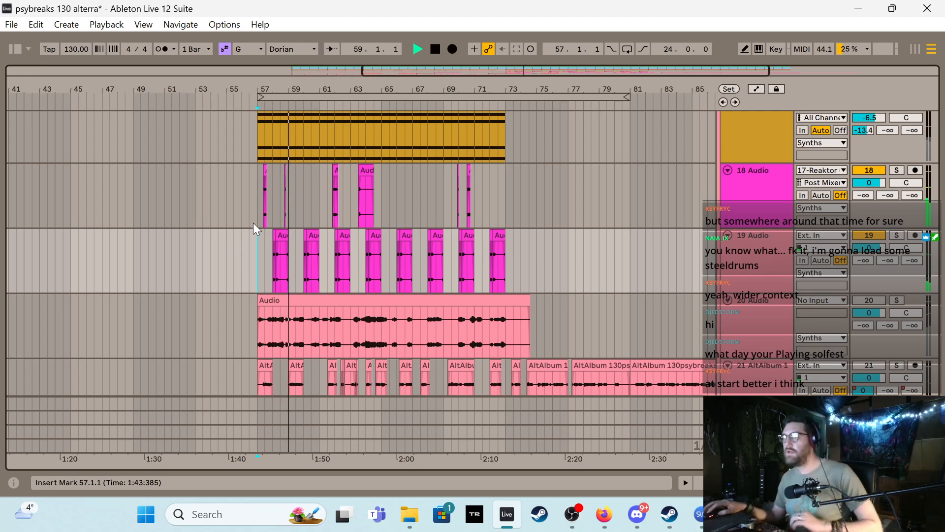
{"action": "left_click", "coordinate": [283, 193]}
{"action": "key", "text": "plus"}
{"action": "key", "text": "plus"}
{"action": "key", "text": "plus"}
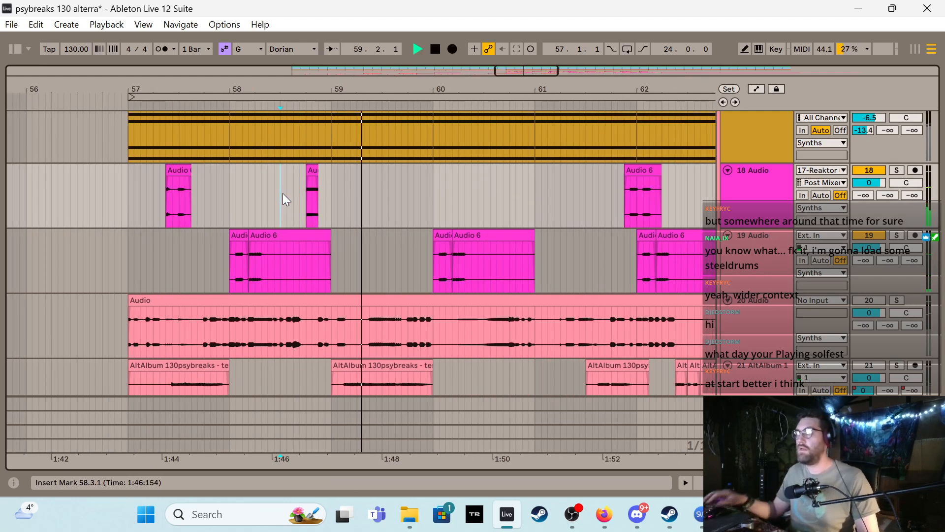
{"action": "key", "text": "space"}
{"action": "double_click", "coordinate": [312, 167]}
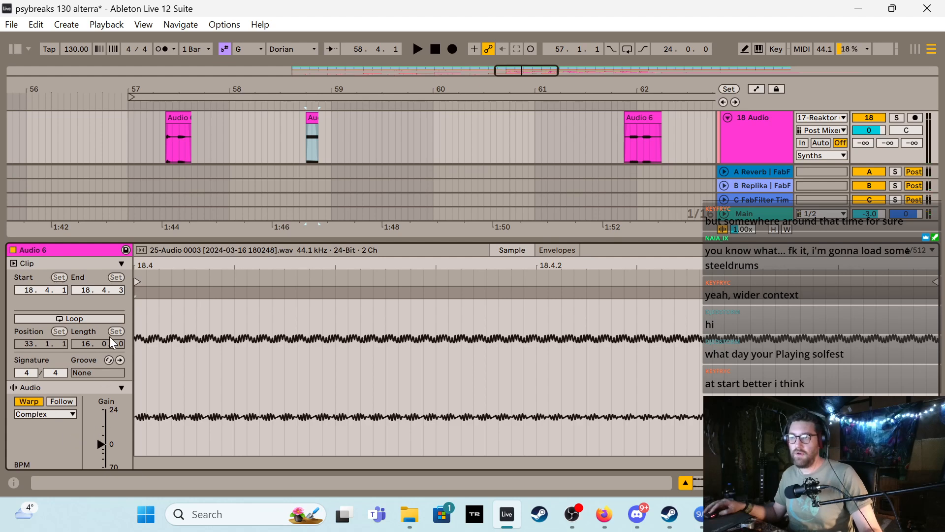
{"action": "scroll", "coordinate": [118, 344], "scroll_direction": "down", "scroll_amount": 3}
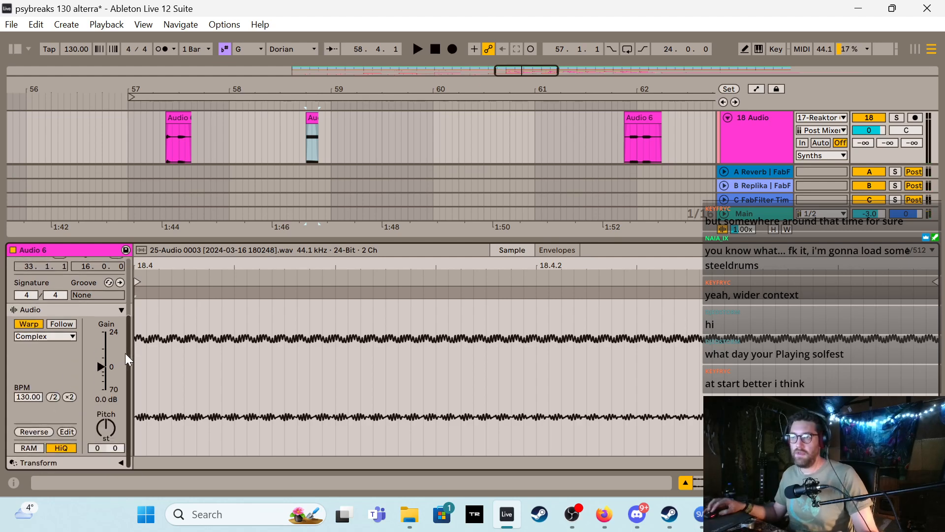
{"action": "left_click", "coordinate": [109, 426]}
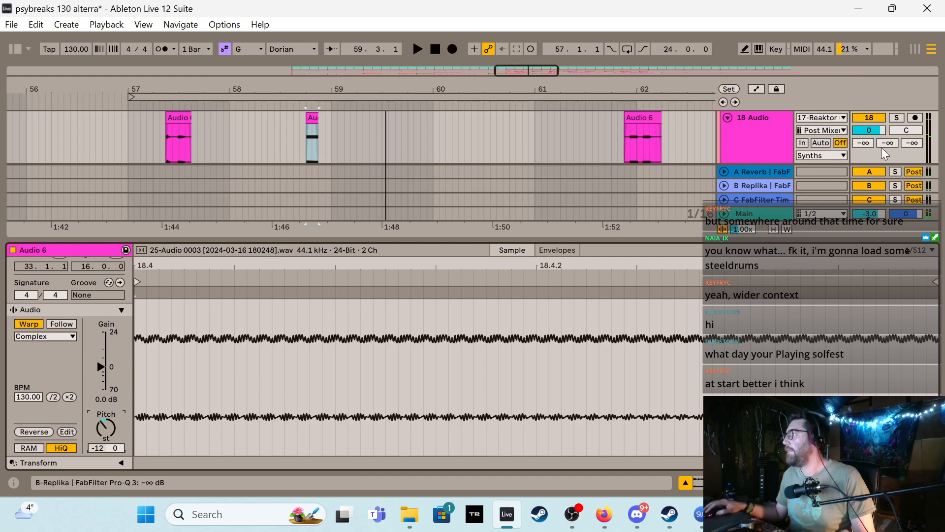
Automate a raised send to return C (FabFilter) on track 18 Audio over the short clip from 58.4.1 to 58.4.3
{"action": "key", "text": "a"}
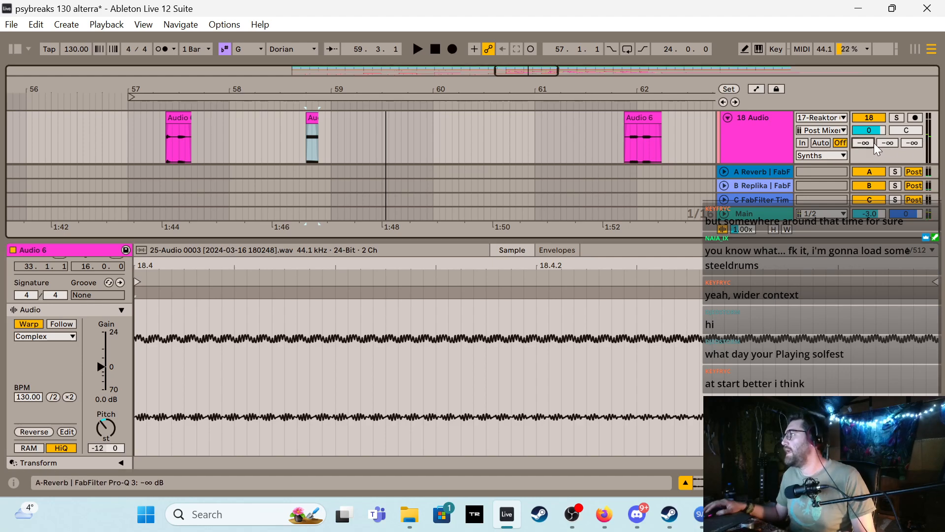
{"action": "scroll", "coordinate": [295, 140], "scroll_direction": "down", "scroll_amount": 2}
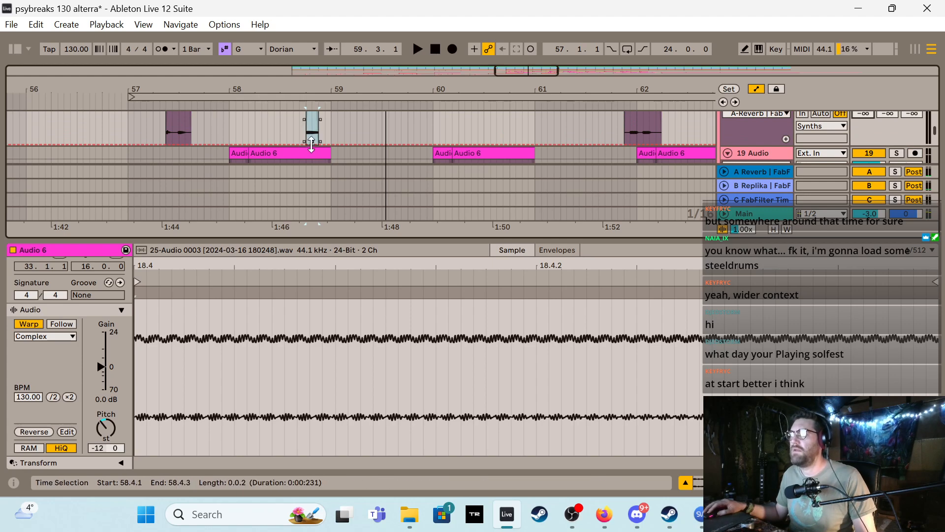
{"action": "left_click_drag", "start_coordinate": [312, 144], "coordinate": [312, 107]}
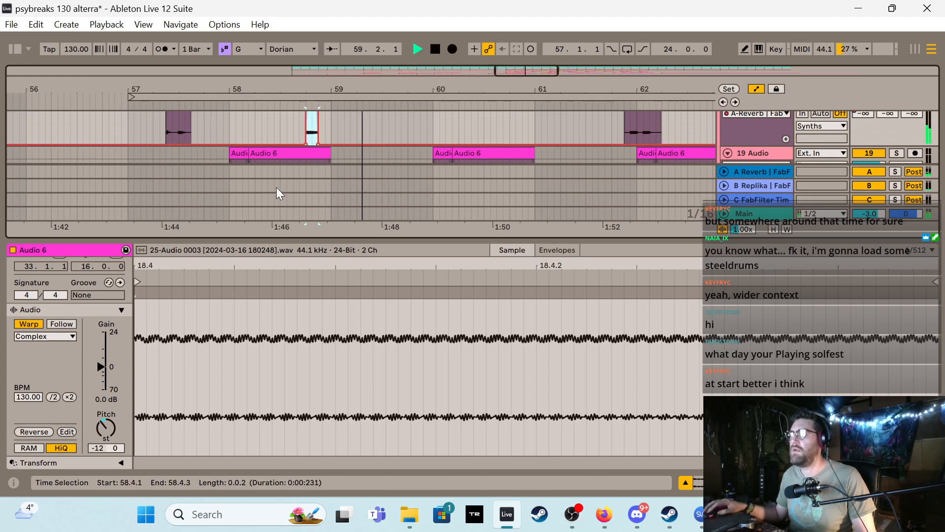
{"action": "key", "text": "space"}
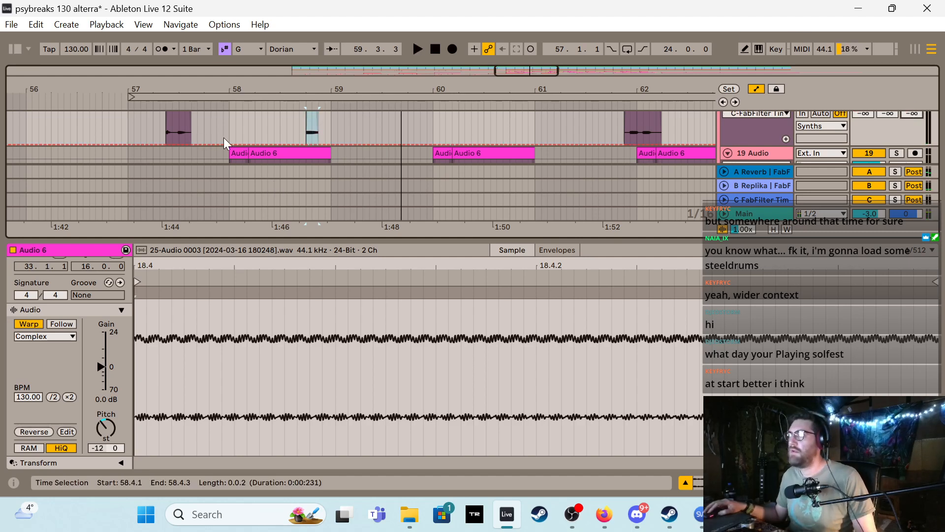
{"action": "key", "text": "space"}
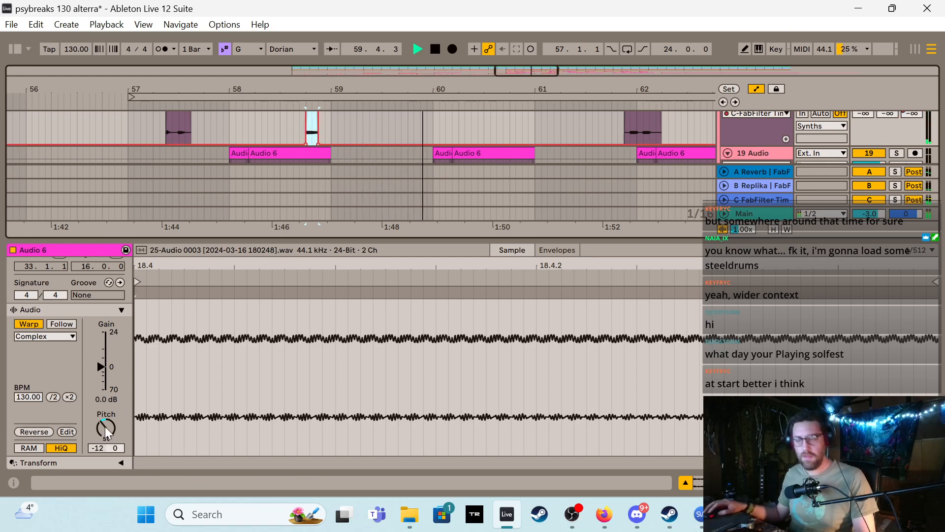
{"action": "double_click", "coordinate": [244, 238]}
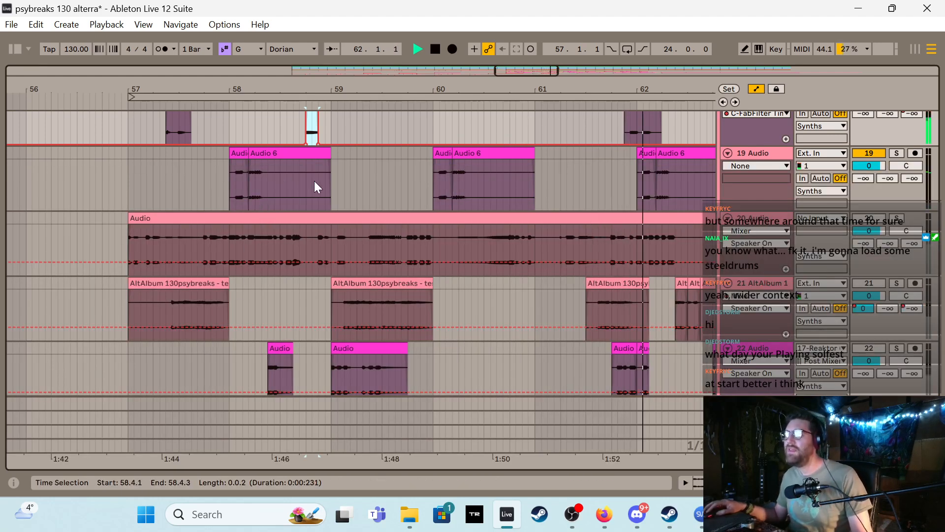
{"action": "scroll", "coordinate": [311, 180], "scroll_direction": "up", "scroll_amount": 2}
{"action": "key", "text": "space"}
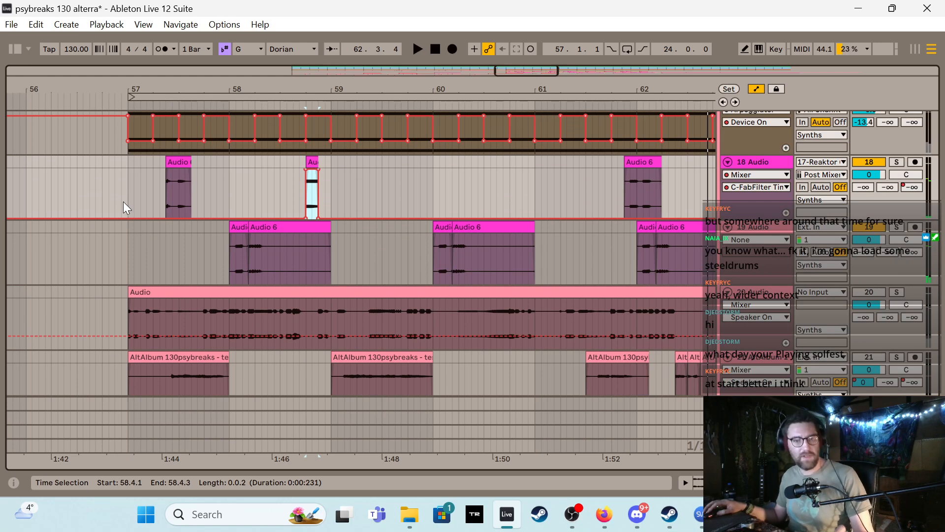
{"action": "key", "text": "a"}
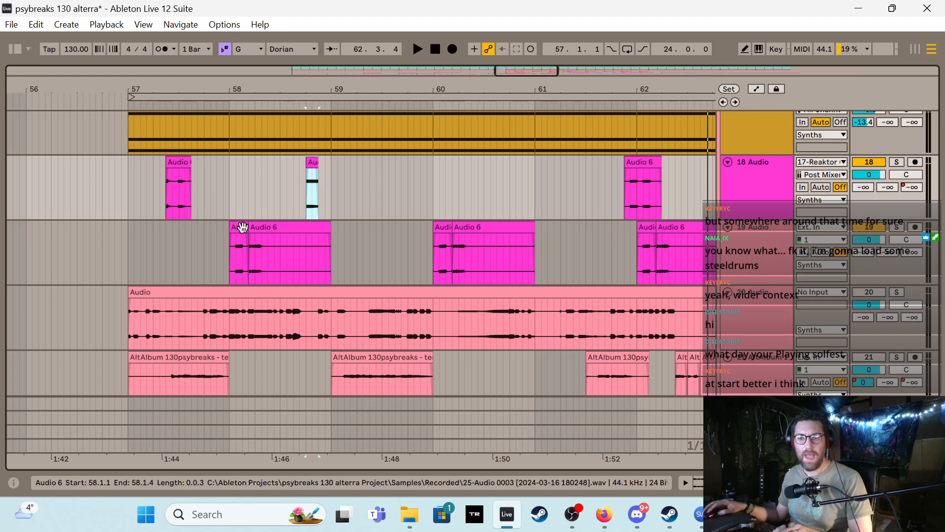
Audition the clips on tracks 18 Audio and 19 Audio by playing back from around bar 57
{"action": "left_click", "coordinate": [120, 188]}
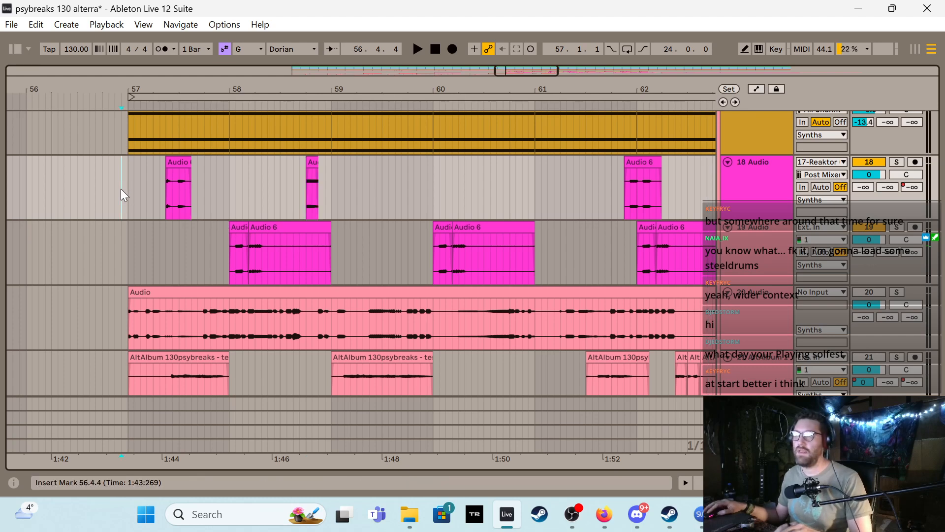
{"action": "key", "text": "space"}
{"action": "left_click", "coordinate": [277, 227]}
{"action": "key", "text": "space"}
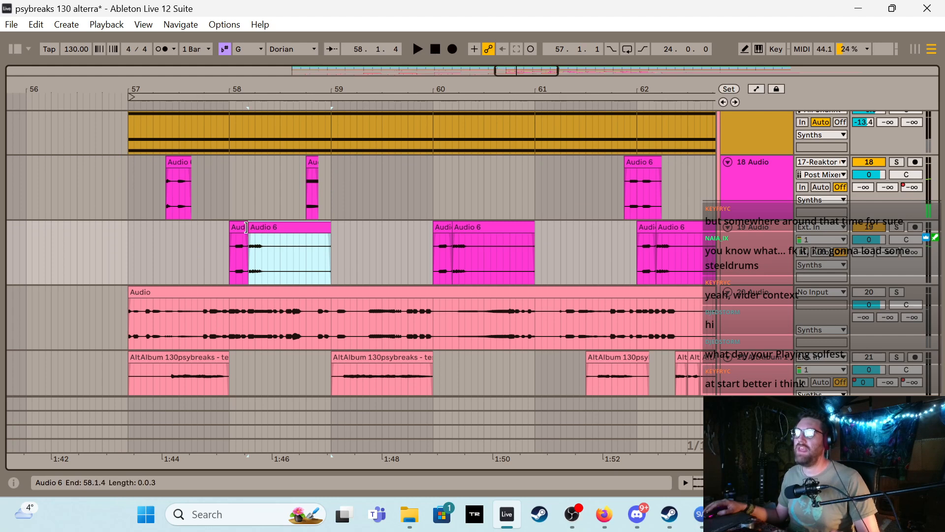
{"action": "left_click", "coordinate": [127, 242]}
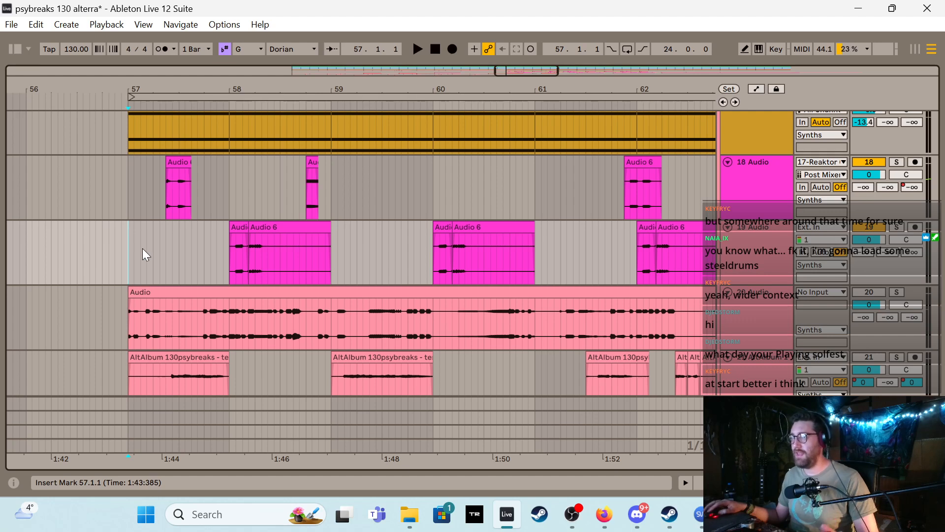
{"action": "key", "text": "space"}
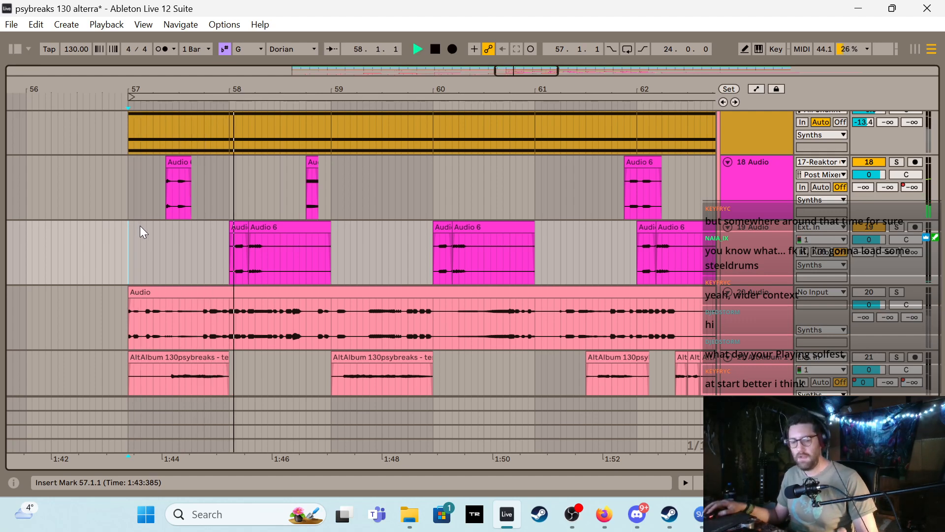
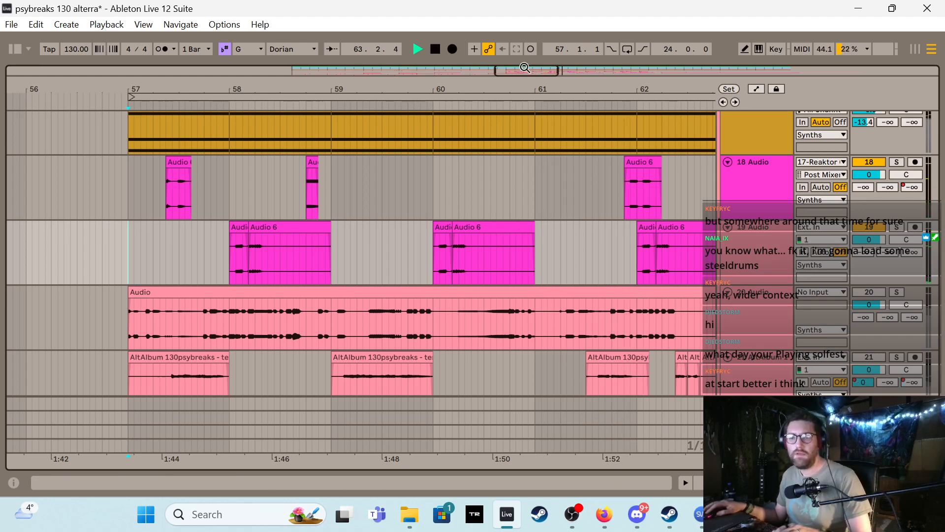
Follow the playback through the section after bar 60 and inspect the last Audio 6 clip on track 19 Audio
{"action": "left_click_drag", "start_coordinate": [530, 65], "coordinate": [561, 66]}
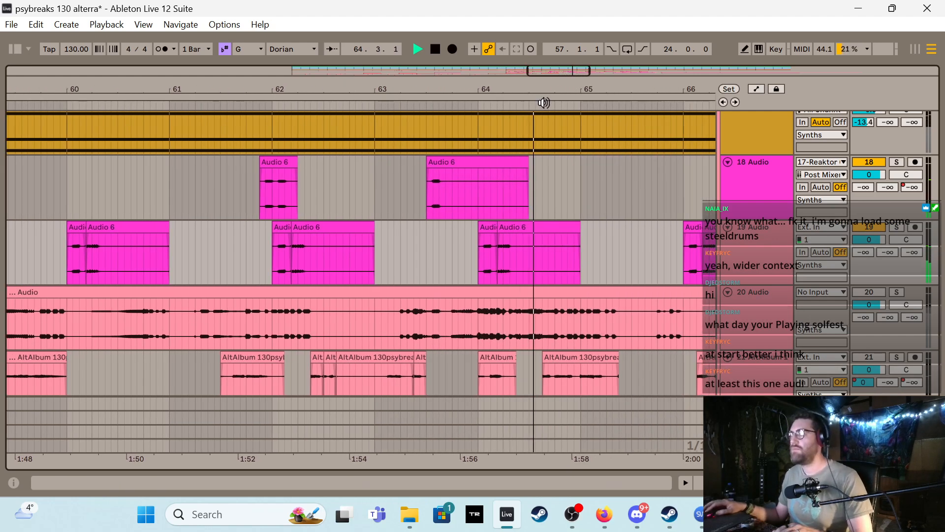
{"action": "left_click", "coordinate": [401, 265]}
{"action": "key", "text": "minus"}
{"action": "key", "text": "minus"}
{"action": "key", "text": "minus"}
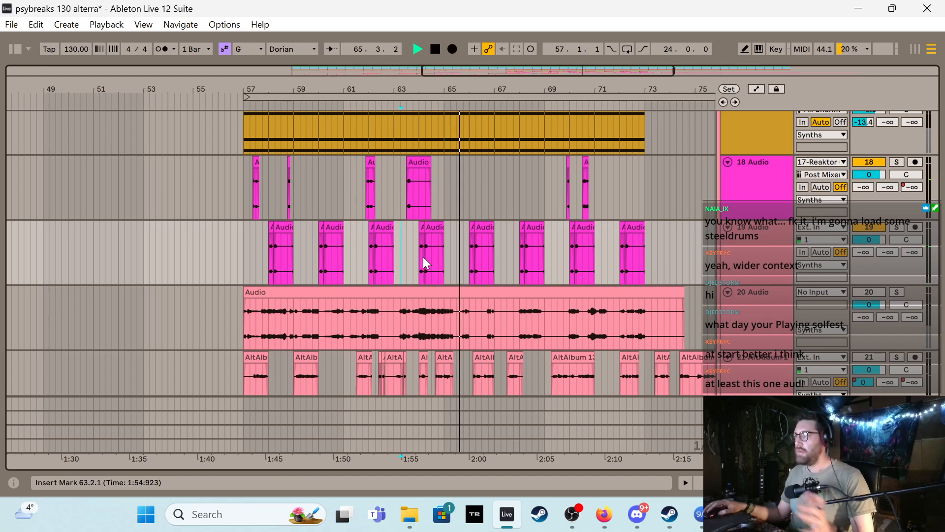
{"action": "double_click", "coordinate": [639, 225]}
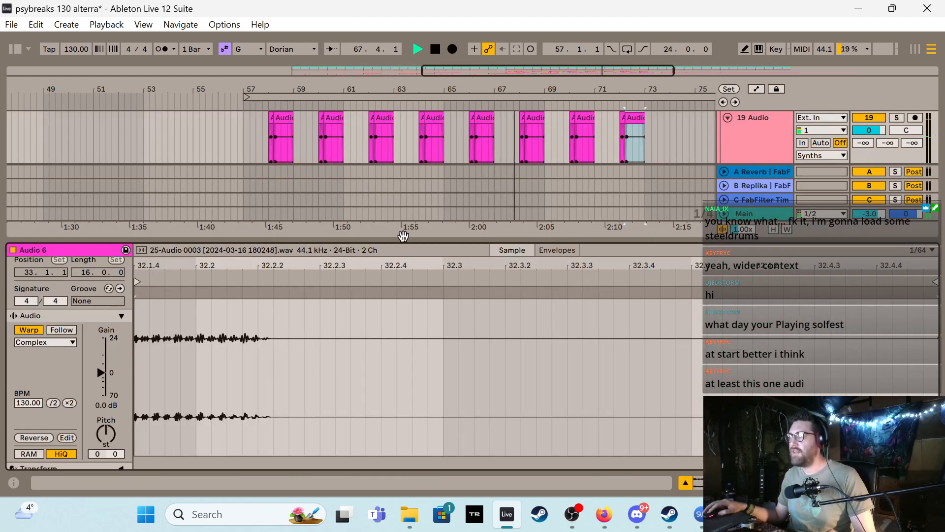
{"action": "key", "text": "ctrl+alt+l"}
{"action": "scroll", "coordinate": [650, 256], "scroll_direction": "up", "scroll_amount": 3}
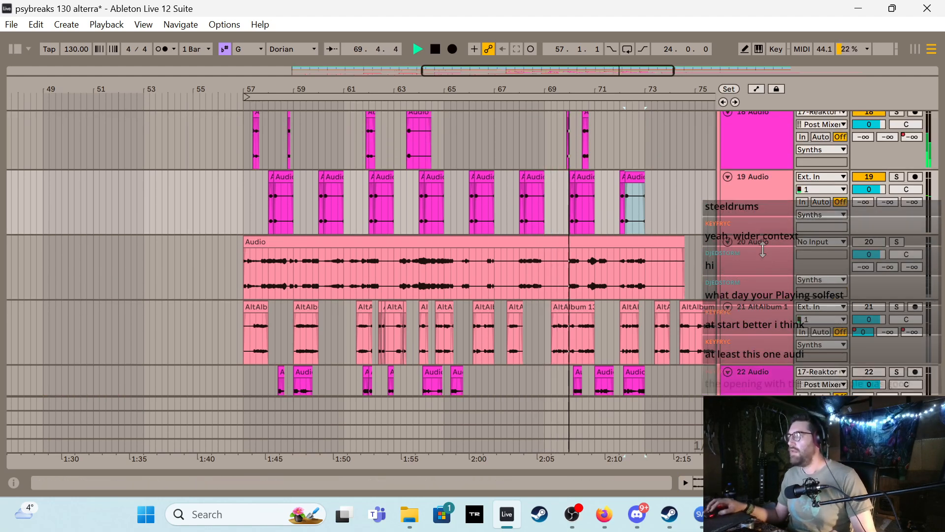
{"action": "scroll", "coordinate": [764, 254], "scroll_direction": "up", "scroll_amount": 1}
{"action": "scroll", "coordinate": [748, 253], "scroll_direction": "down", "scroll_amount": 1}
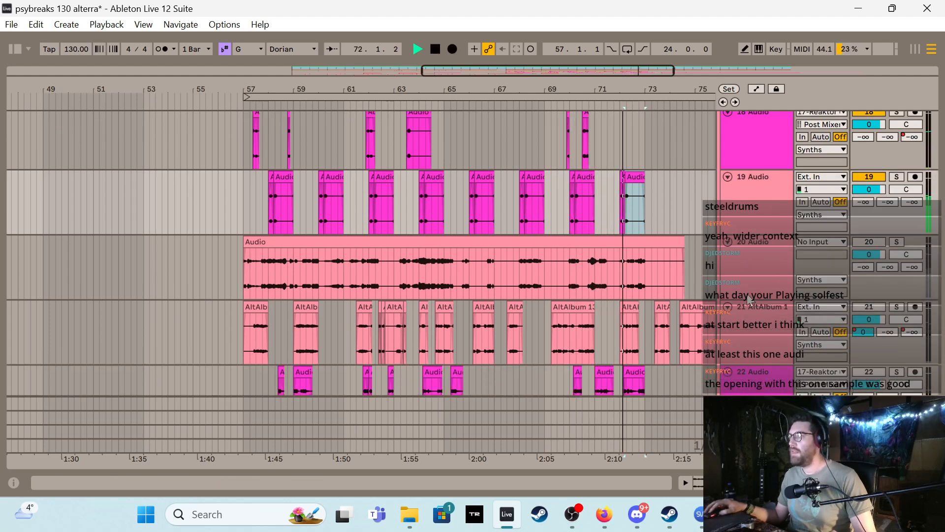
Activate track 20 Audio and play the arrangement from bar 57 to hear its long recording
{"action": "left_click", "coordinate": [870, 241]}
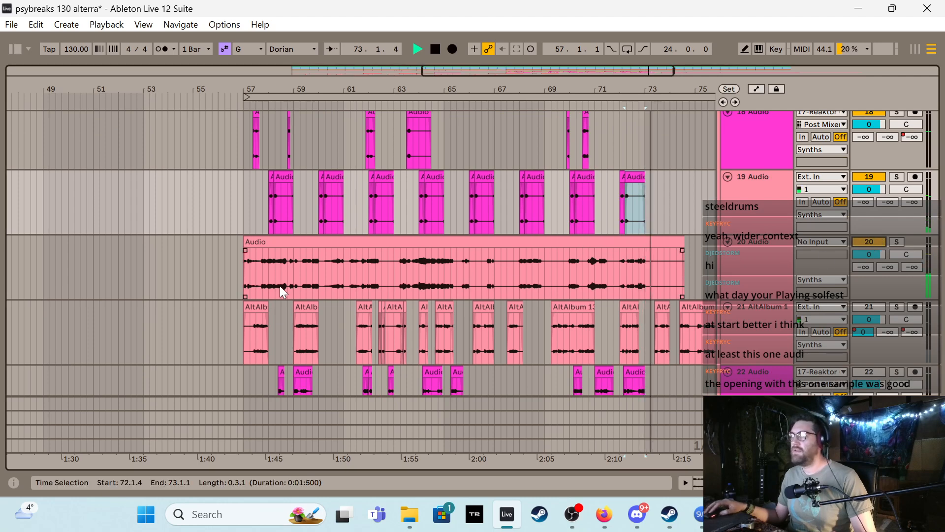
{"action": "key", "text": "space"}
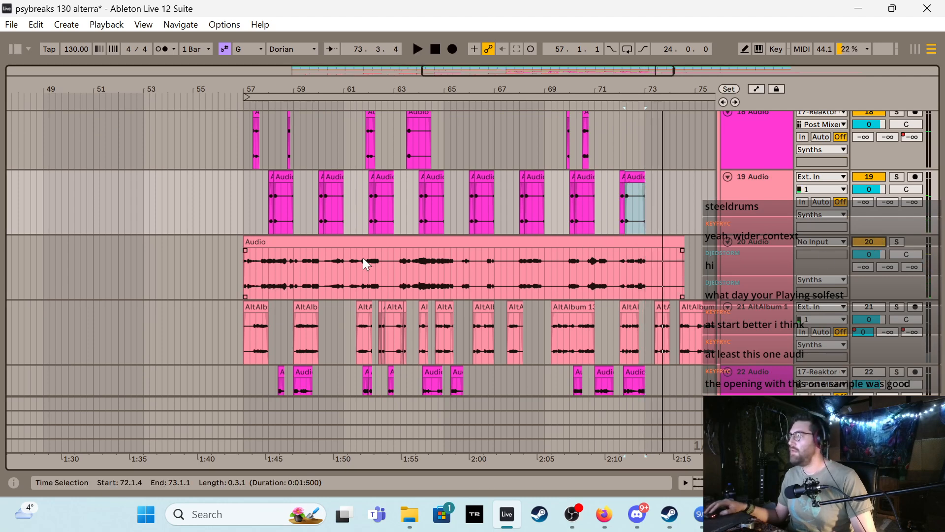
{"action": "left_click", "coordinate": [239, 266]}
{"action": "left_click", "coordinate": [244, 266]}
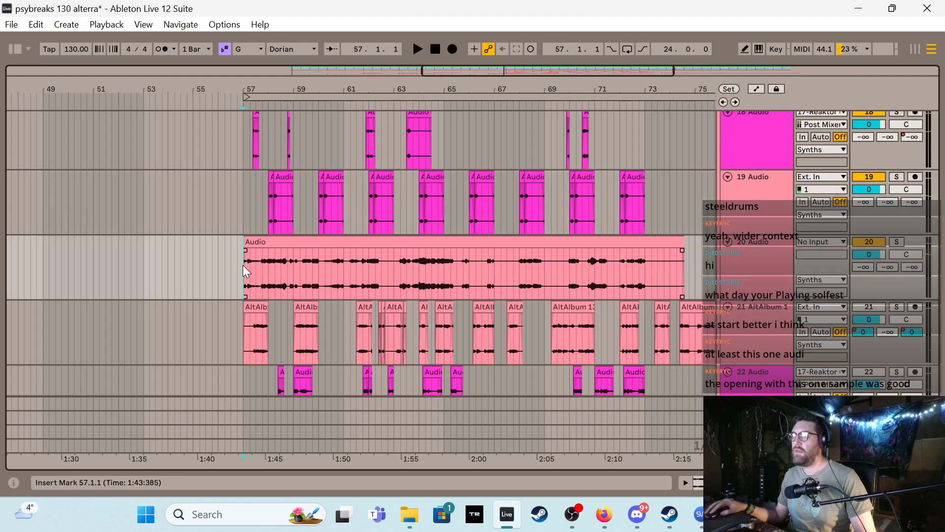
{"action": "key", "text": "space"}
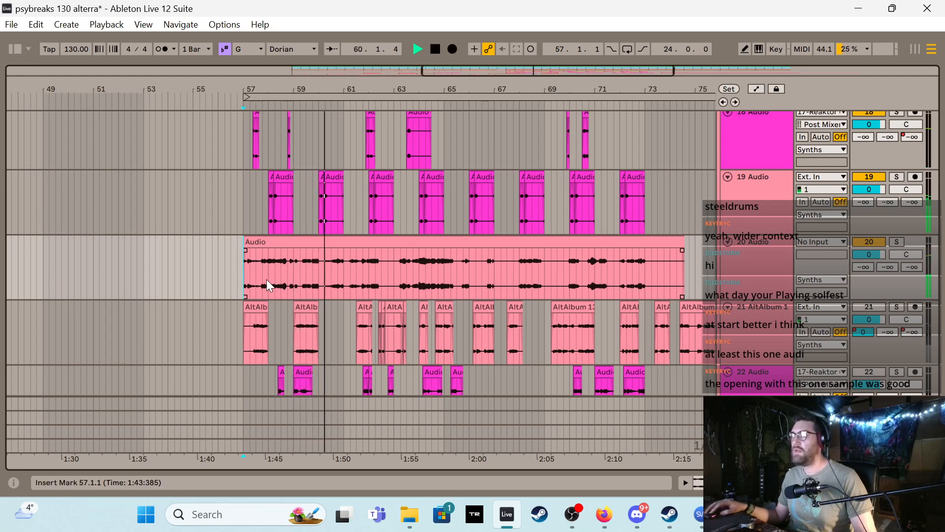
{"action": "left_click", "coordinate": [249, 272]}
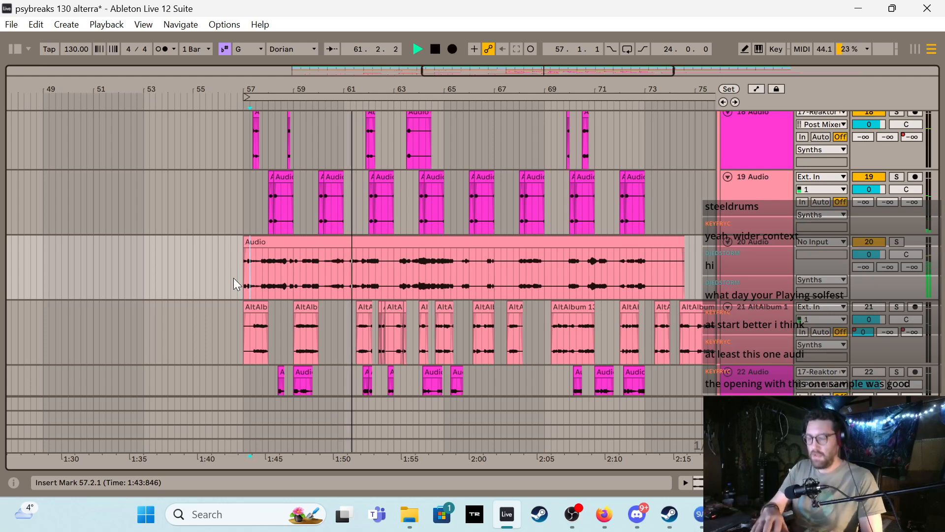
{"action": "key", "text": "space"}
Split the recording on track 20 Audio at 57.2.2, with the first piece ending at 57.2.1 and the remainder starting at 57.4.1
{"action": "key", "text": "plus"}
{"action": "key", "text": "plus"}
{"action": "key", "text": "plus"}
{"action": "key", "text": "plus"}
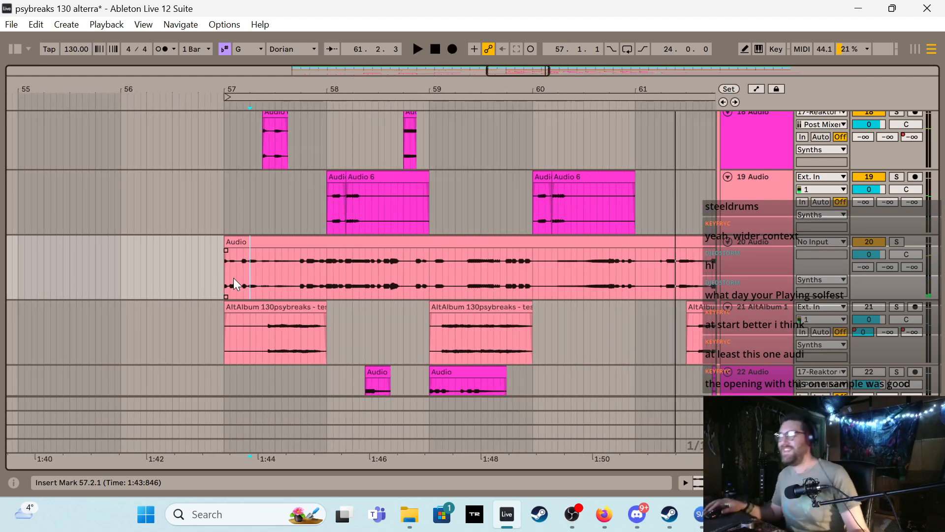
{"action": "left_click", "coordinate": [212, 276]}
{"action": "key", "text": "space"}
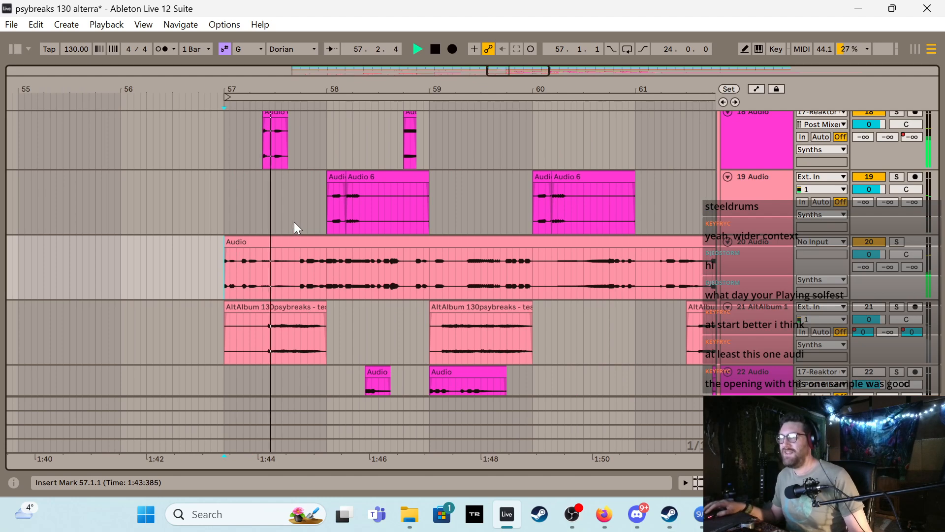
{"action": "key", "text": "space"}
{"action": "key", "text": "space"}
{"action": "left_click", "coordinate": [259, 264]}
{"action": "key", "text": "ctrl+e"}
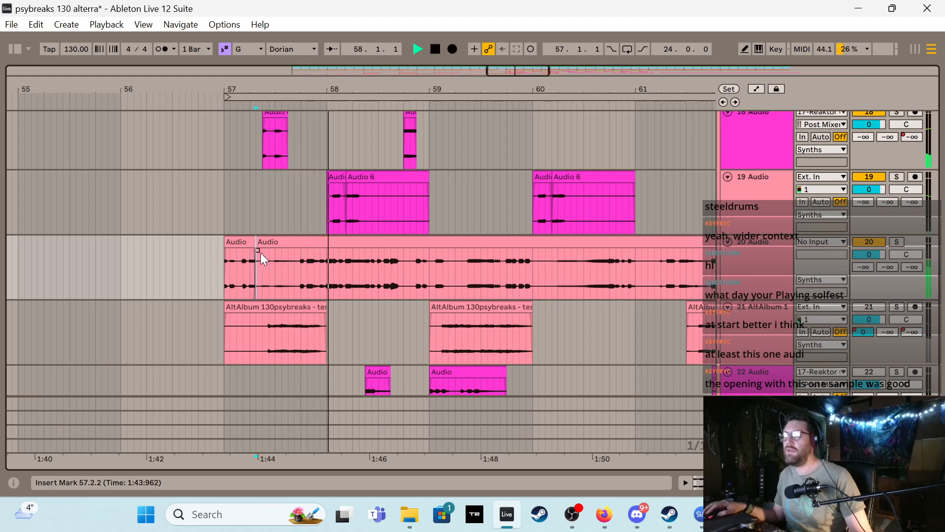
{"action": "left_click_drag", "start_coordinate": [256, 240], "coordinate": [301, 242]}
Split the remaining recording on track 20 Audio at bar 58, trim the later part's start to about 58.2.3 and play it back
{"action": "left_click", "coordinate": [330, 270]}
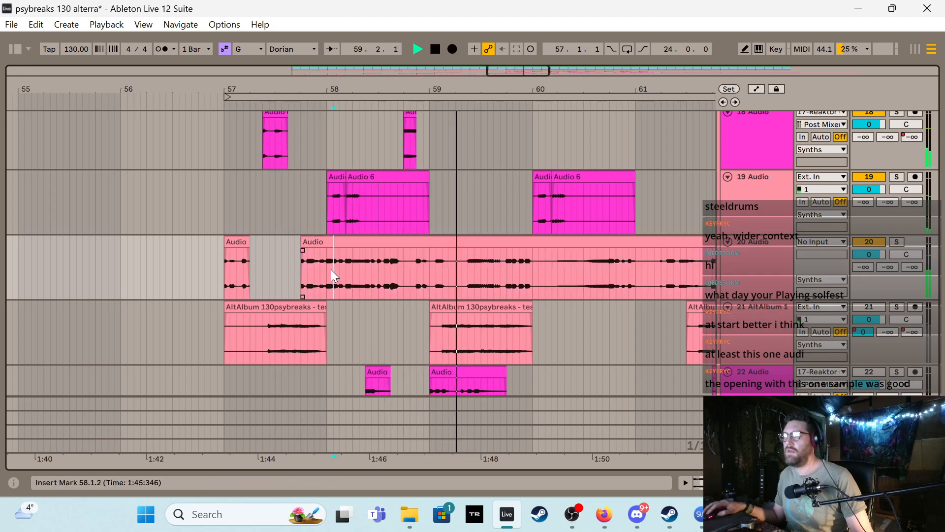
{"action": "key", "text": "space"}
{"action": "key", "text": "space"}
{"action": "key", "text": "space"}
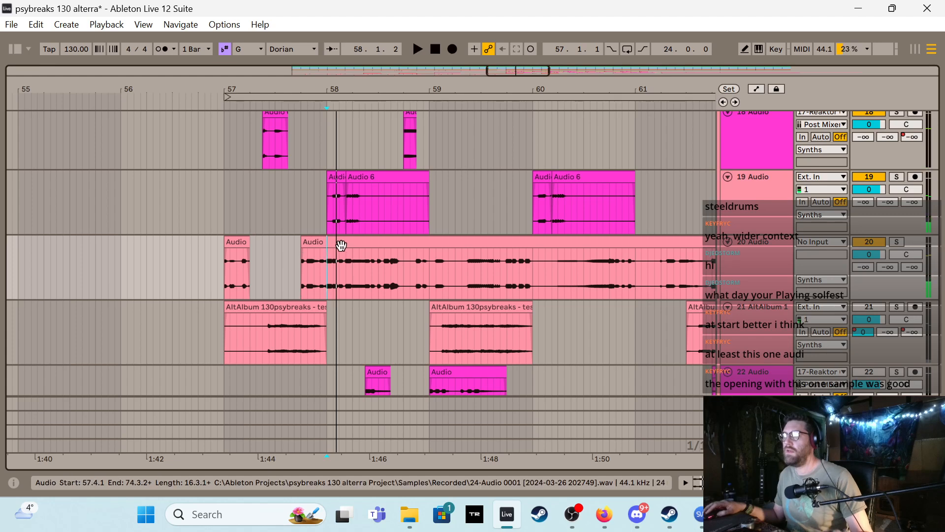
{"action": "key", "text": "ctrl+e"}
{"action": "left_click_drag", "start_coordinate": [328, 242], "coordinate": [367, 249]}
{"action": "key", "text": "space"}
{"action": "left_click", "coordinate": [305, 215]}
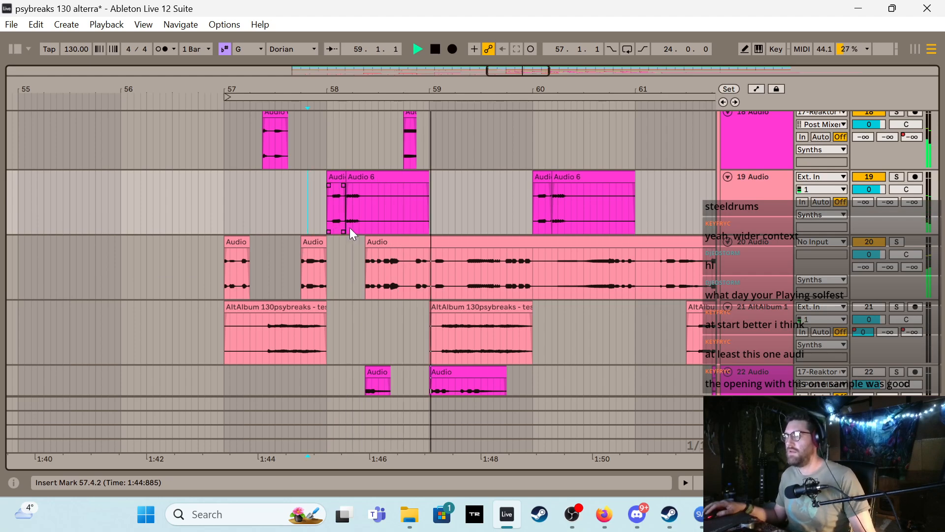
Split the recording on track 20 Audio at 58.4.3, trim the later part's start to 59.2.2 and play from bar 57
{"action": "left_click", "coordinate": [417, 258]}
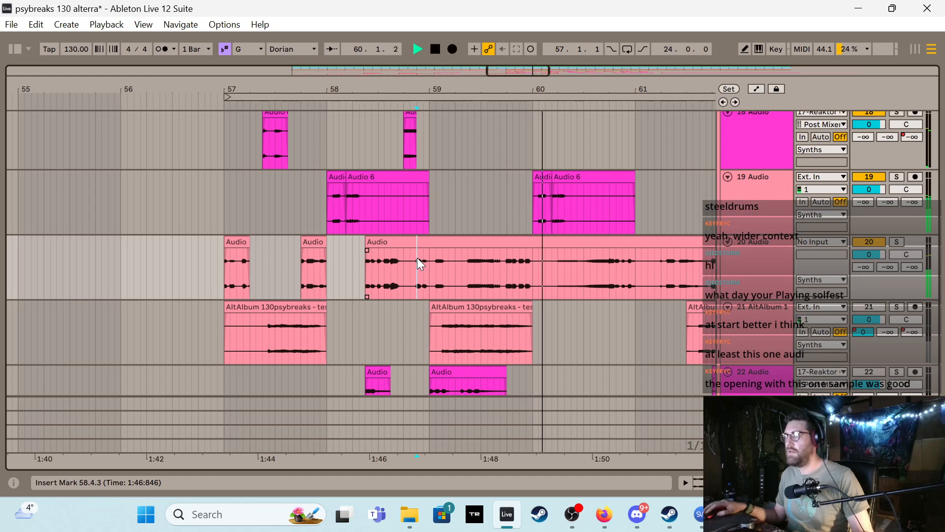
{"action": "key", "text": "ctrl+e"}
{"action": "key", "text": "space"}
{"action": "left_click_drag", "start_coordinate": [418, 244], "coordinate": [462, 243]}
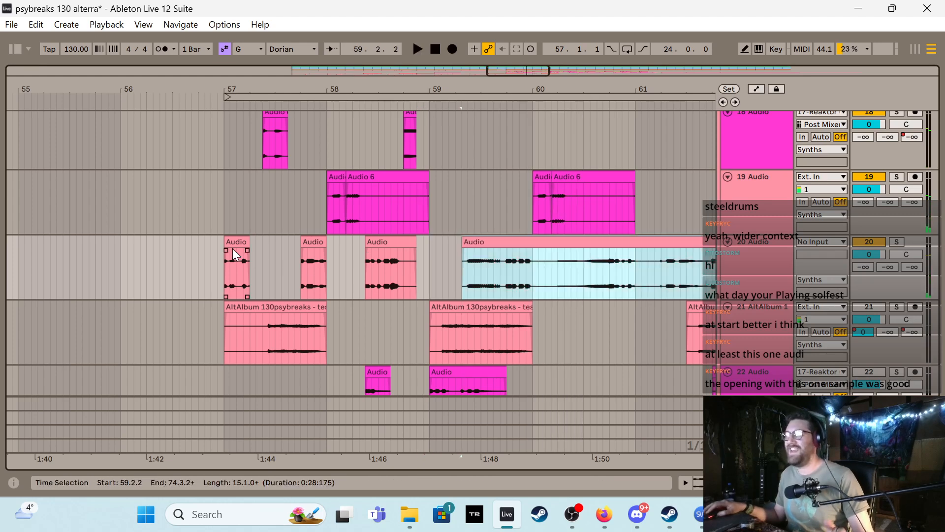
{"action": "left_click", "coordinate": [228, 217]}
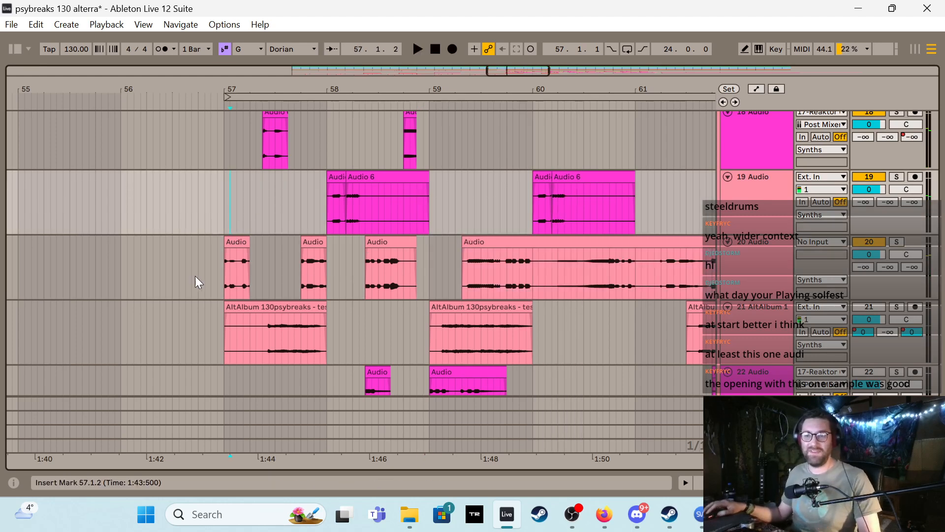
{"action": "key", "text": "space"}
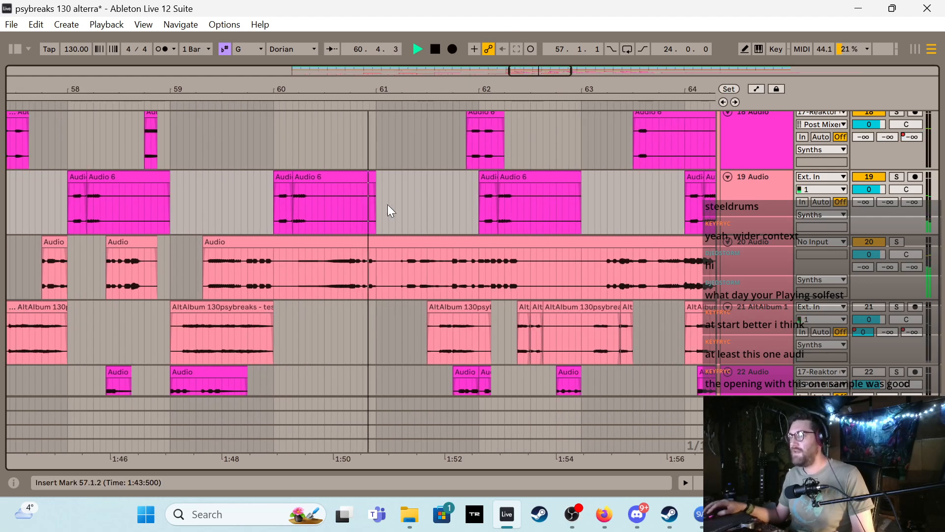
Select the range from 57.1.1 to 58.2.1 on track 19 Audio and open the track's device chain
{"action": "key", "text": "space"}
{"action": "left_click", "coordinate": [579, 206]}
{"action": "key", "text": "minus"}
{"action": "key", "text": "minus"}
{"action": "key", "text": "minus"}
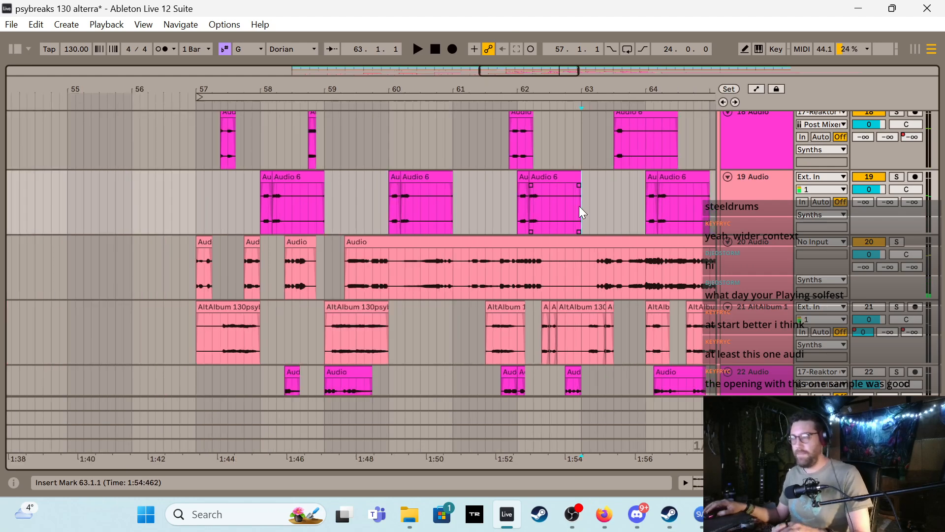
{"action": "left_click_drag", "start_coordinate": [432, 190], "coordinate": [462, 197]}
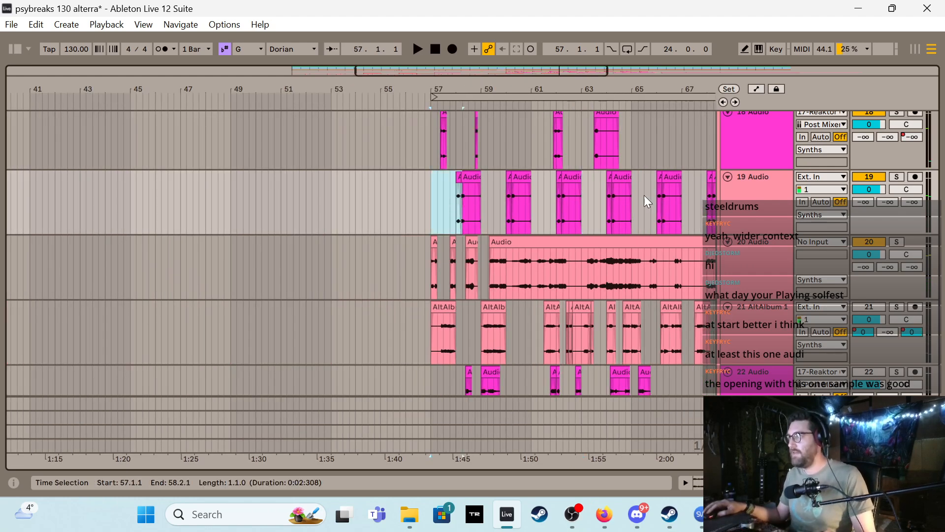
{"action": "double_click", "coordinate": [759, 197]}
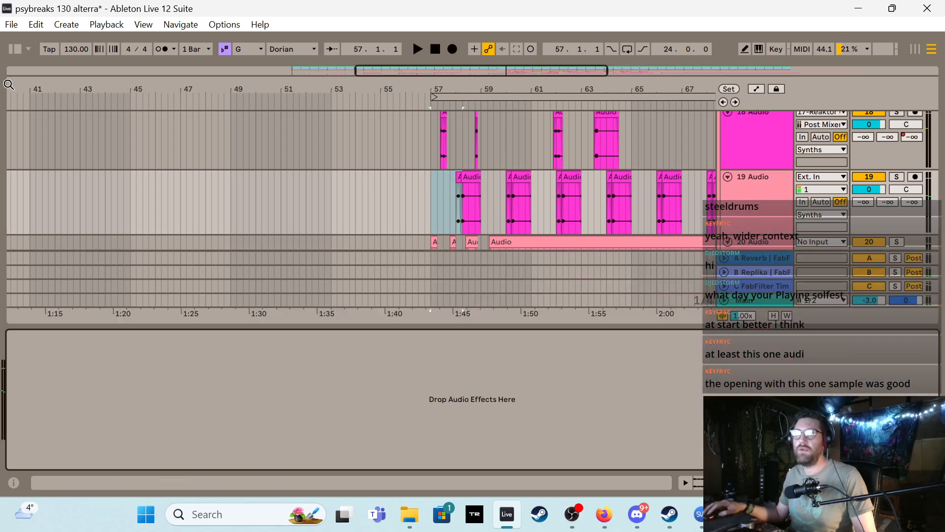
Load the Pro-Q 3 equalizer onto track 19 Audio from the EQ plug-ins and play the section through it
{"action": "left_click", "coordinate": [15, 49]}
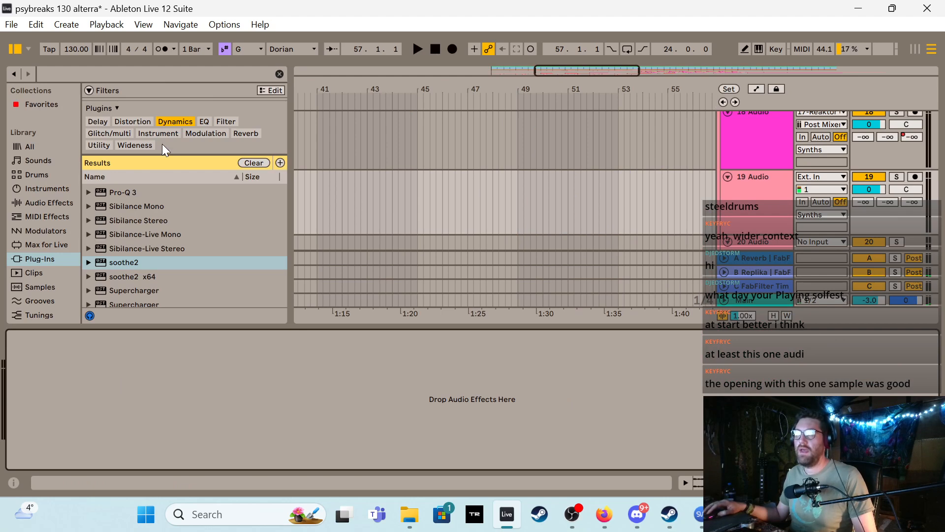
{"action": "left_click", "coordinate": [205, 122]}
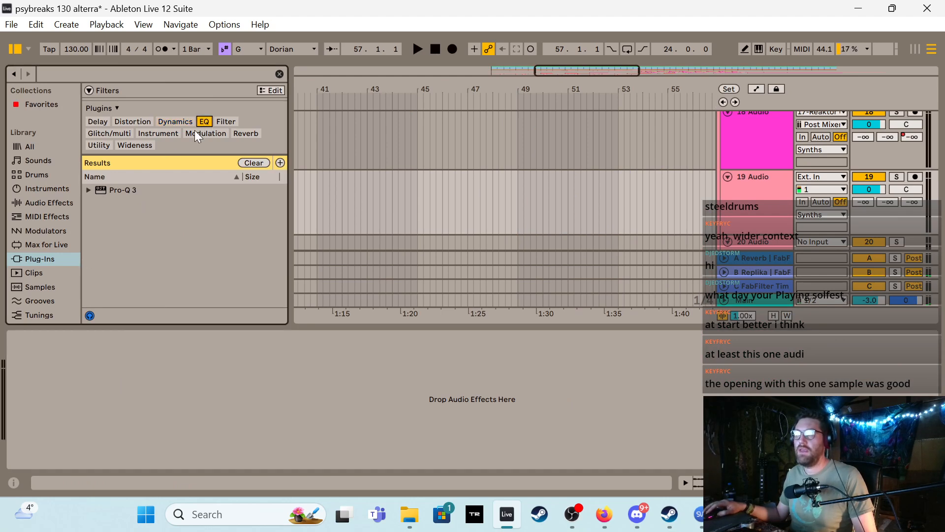
{"action": "double_click", "coordinate": [112, 195]}
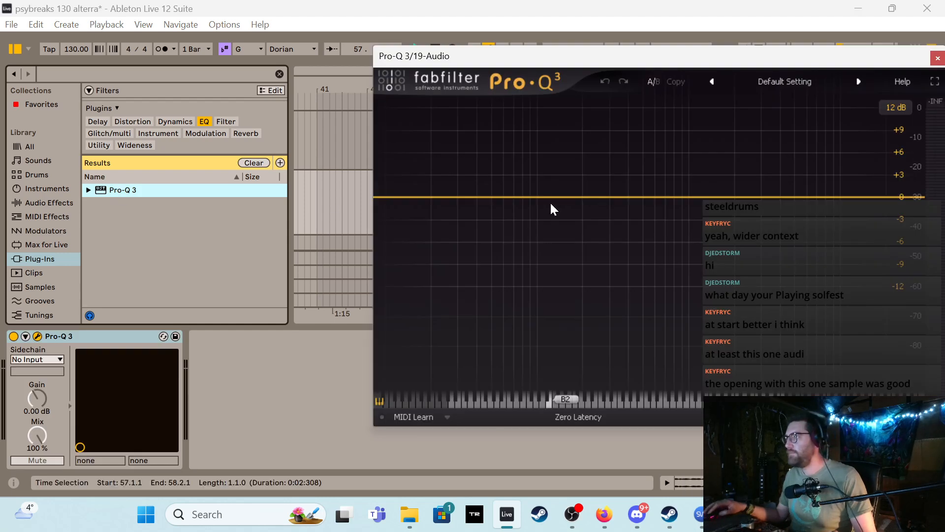
{"action": "left_click_drag", "start_coordinate": [686, 64], "coordinate": [622, 69]}
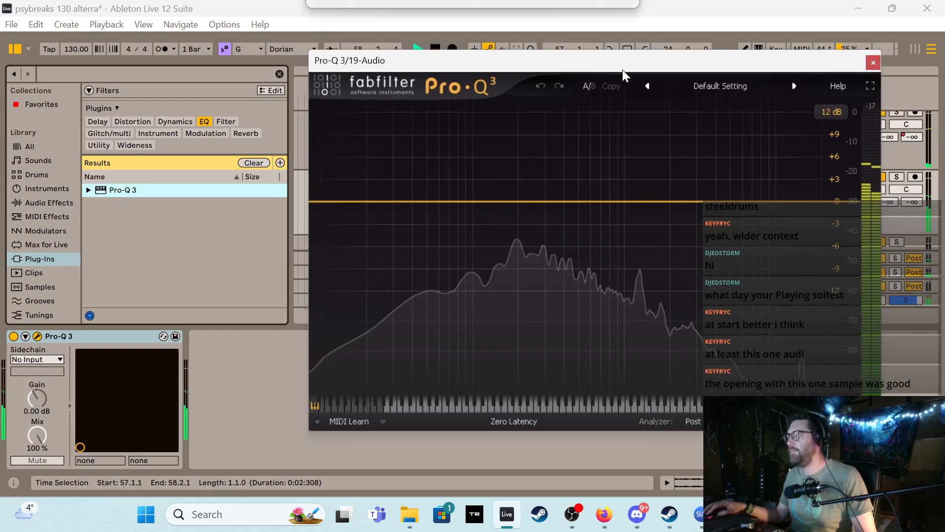
Add a 30 dB/oct low cut at about 139 Hz in Pro-Q 3, audition it and close the plug-in window
{"action": "left_click", "coordinate": [334, 201]}
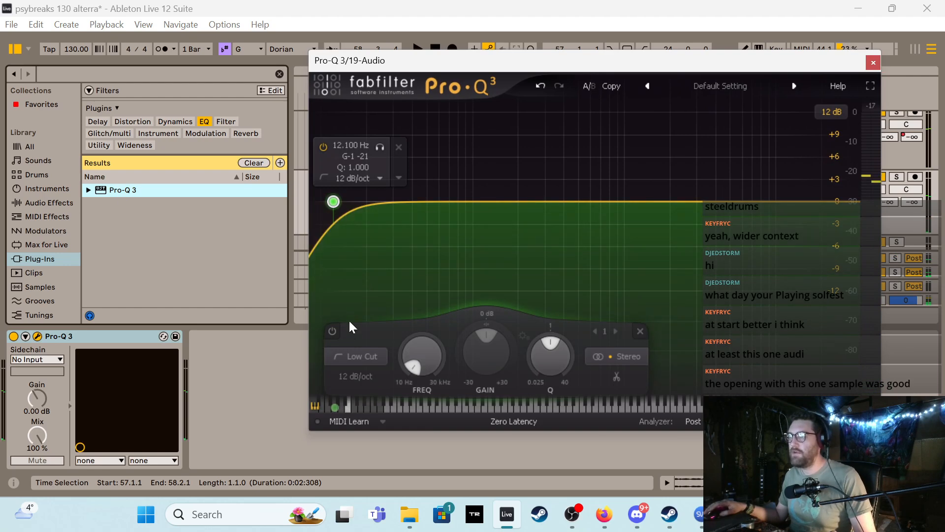
{"action": "left_click", "coordinate": [370, 375]}
{"action": "left_click", "coordinate": [377, 292]}
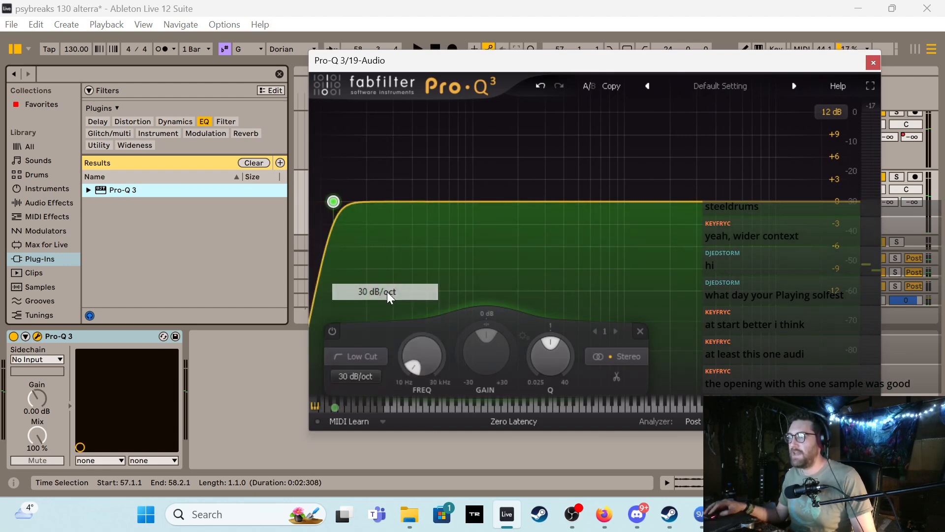
{"action": "left_click_drag", "start_coordinate": [334, 201], "coordinate": [495, 203]}
{"action": "key", "text": "space"}
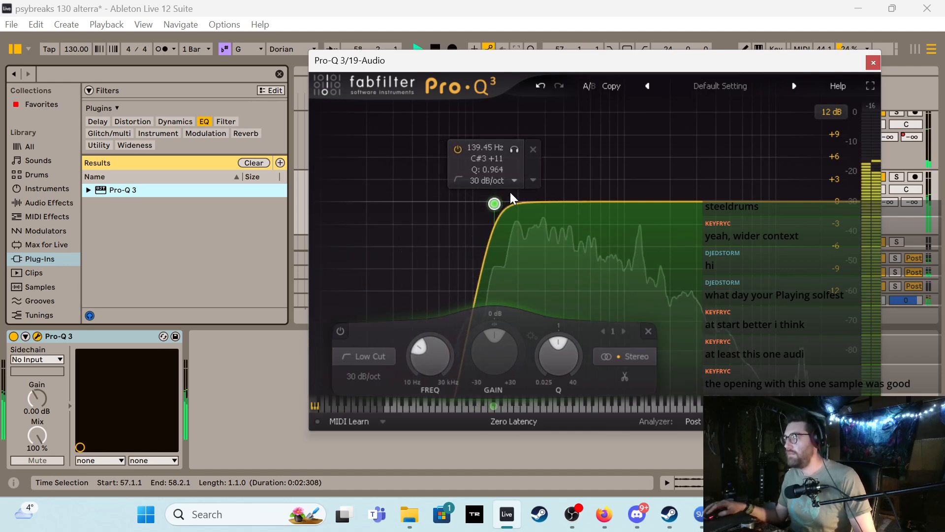
{"action": "key", "text": "space"}
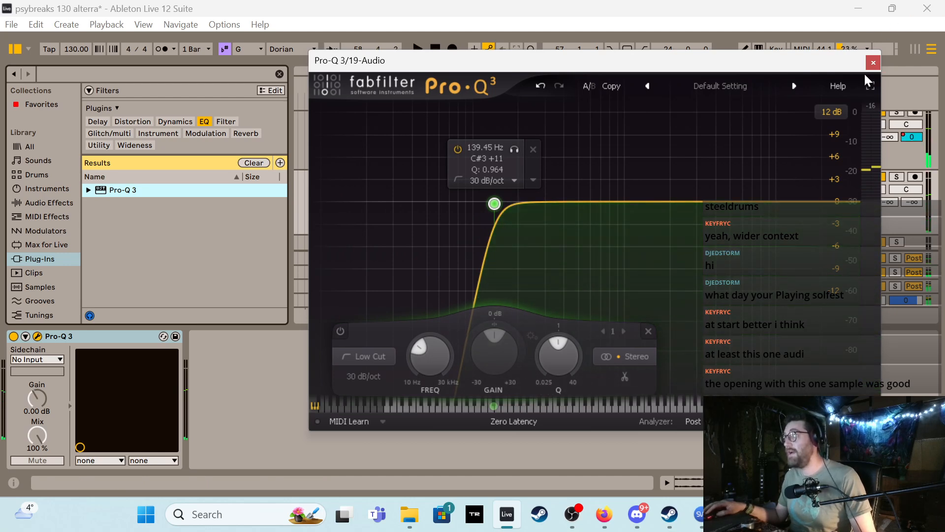
{"action": "left_click", "coordinate": [873, 63]}
Raise the gain of all Audio 6 clips on track 19 Audio to 4.8 dB and play the result
{"action": "scroll", "coordinate": [560, 171], "scroll_direction": "up", "scroll_amount": 1}
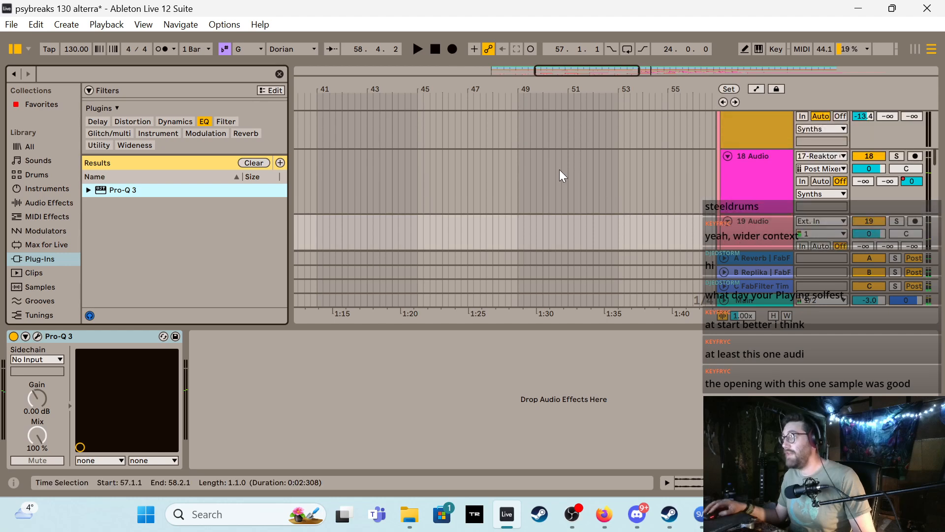
{"action": "scroll", "coordinate": [560, 171], "scroll_direction": "down", "scroll_amount": 2}
{"action": "left_click", "coordinate": [558, 185]}
{"action": "key", "text": "minus"}
{"action": "key", "text": "minus"}
{"action": "key", "text": "minus"}
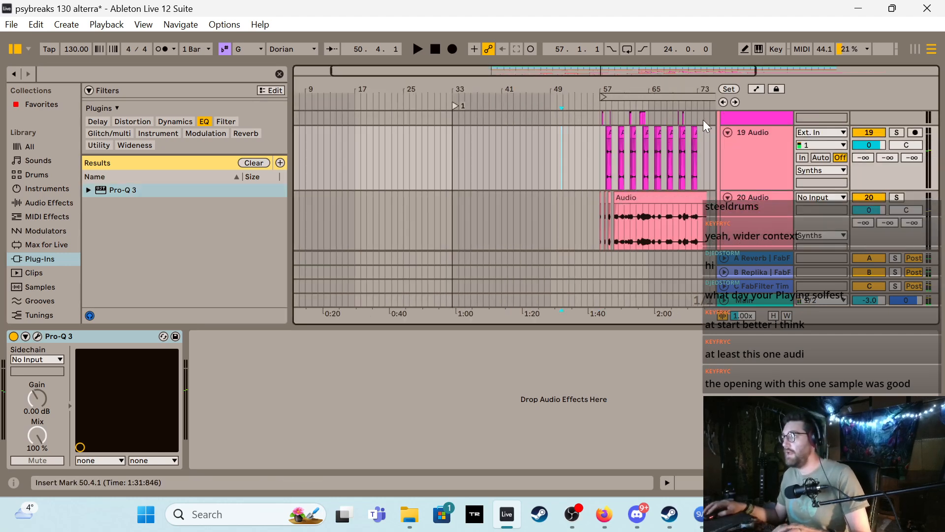
{"action": "key", "text": "minus"}
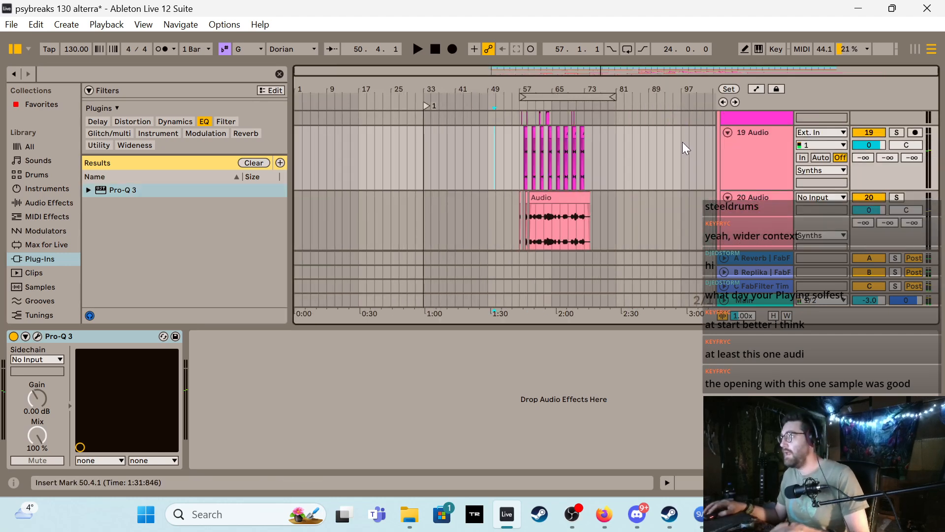
{"action": "left_click", "coordinate": [584, 132]}
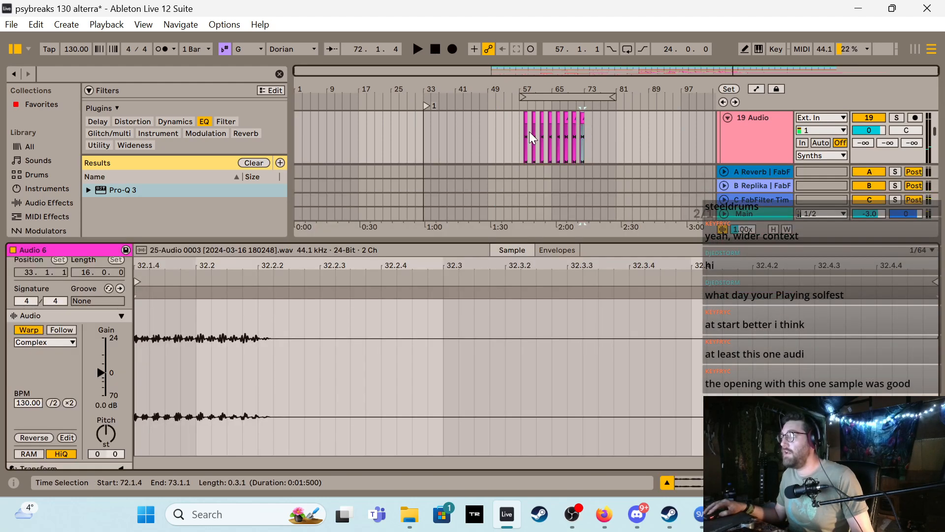
{"action": "left_click", "coordinate": [521, 130], "text": "shift"}
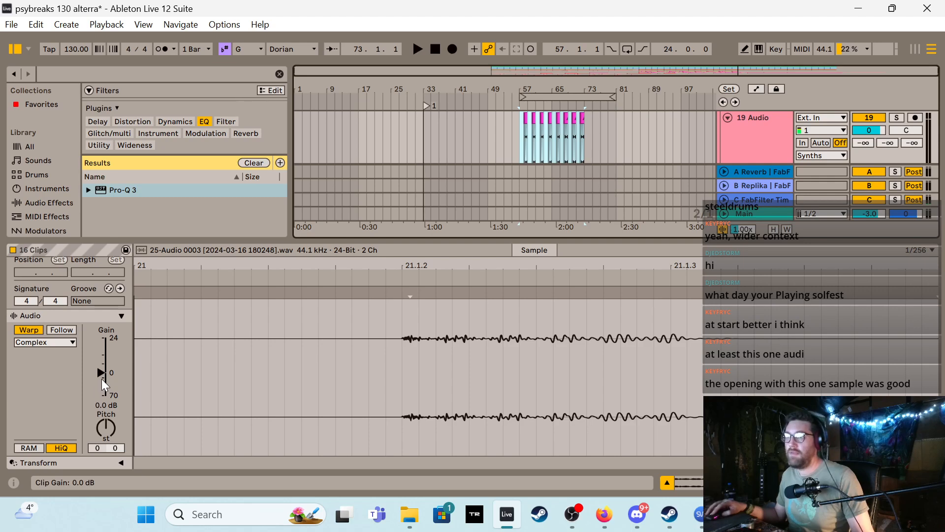
{"action": "left_click_drag", "start_coordinate": [101, 379], "coordinate": [101, 367]}
{"action": "key", "text": "space"}
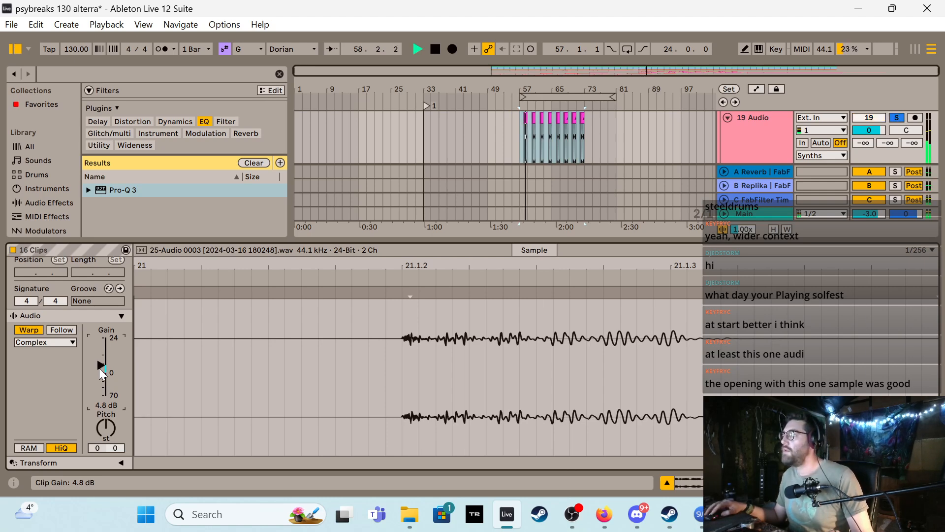
{"action": "key", "text": "space"}
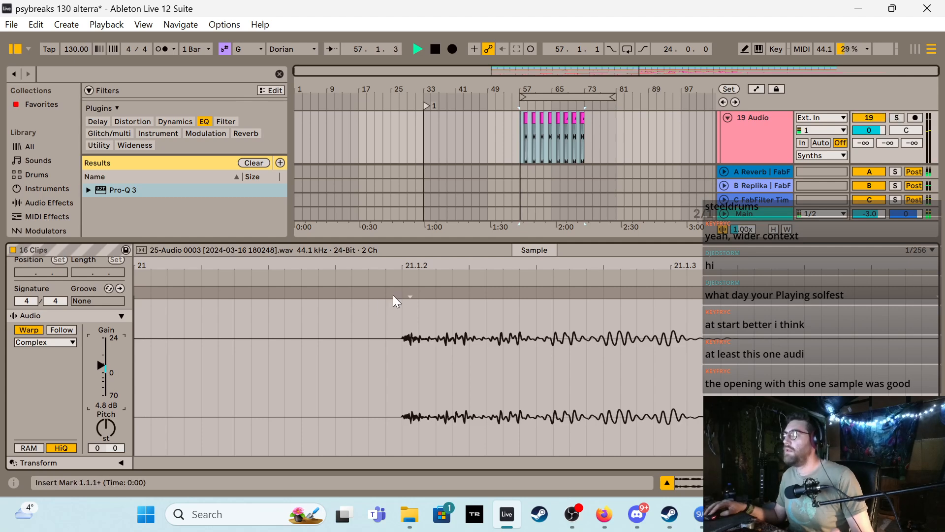
Load soothe2 from the dynamics plug-ins after Pro-Q 3 on track 19 Audio
{"action": "left_click", "coordinate": [772, 139]}
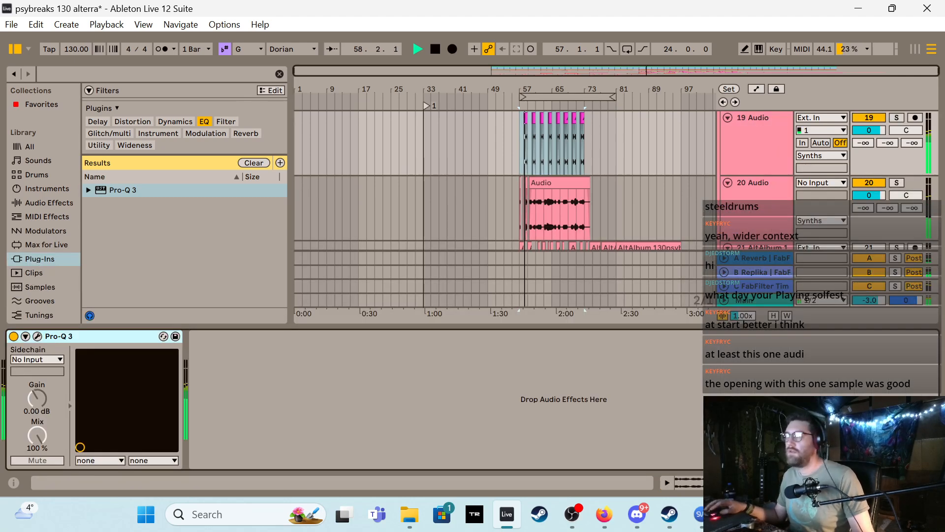
{"action": "left_click", "coordinate": [164, 118]}
{"action": "key", "text": "space"}
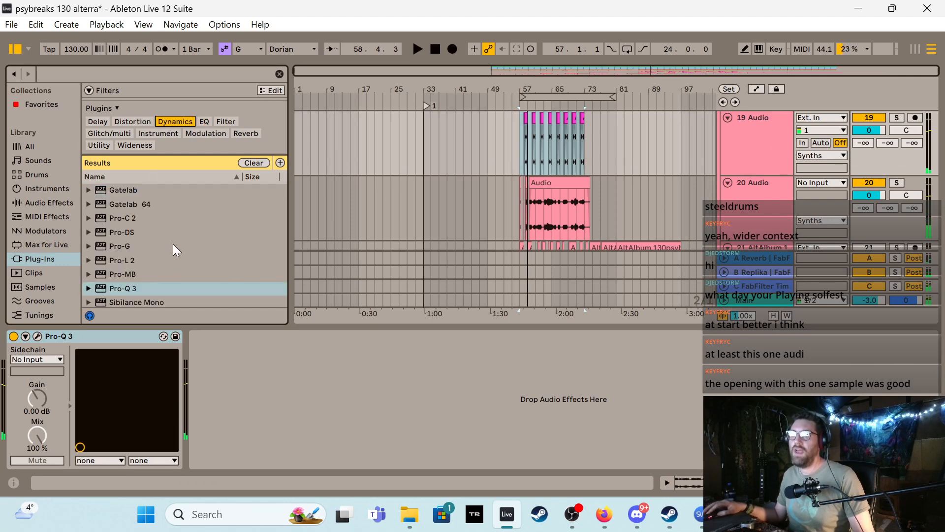
{"action": "scroll", "coordinate": [168, 247], "scroll_direction": "down", "scroll_amount": 5}
{"action": "scroll", "coordinate": [162, 227], "scroll_direction": "up", "scroll_amount": 2}
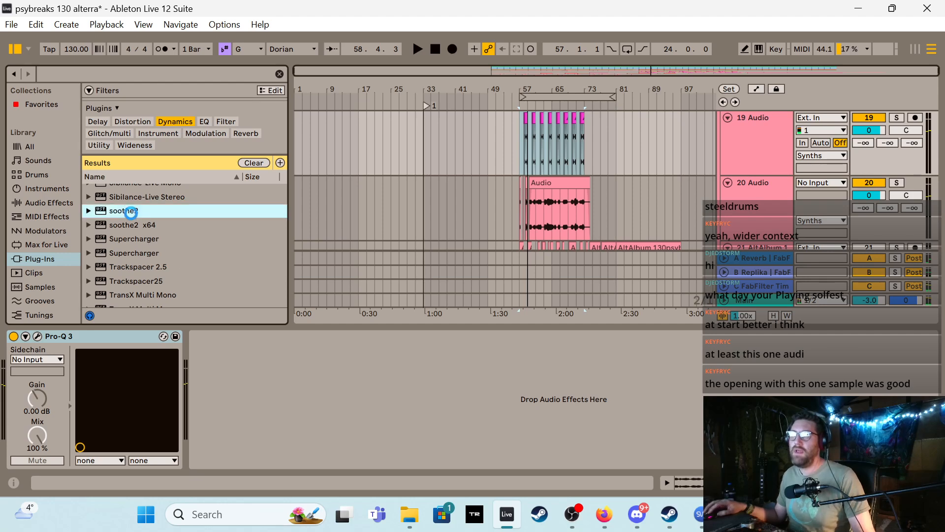
{"action": "double_click", "coordinate": [127, 210]}
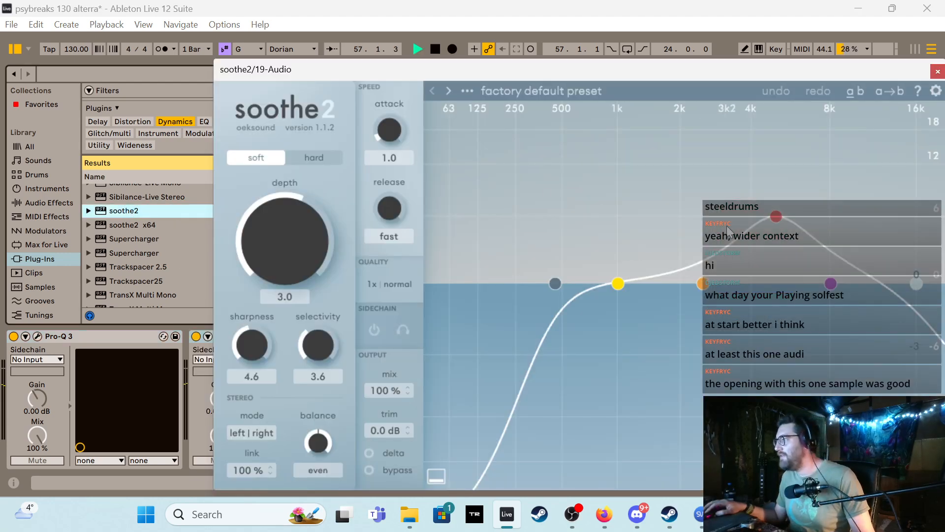
Shape soothe2's upper curve with band 2 at 1.6 kHz and 2.9 dB sensitivity, high cut off, and the purple band raised at about 12.1 kHz
{"action": "left_click_drag", "start_coordinate": [709, 287], "coordinate": [672, 255]}
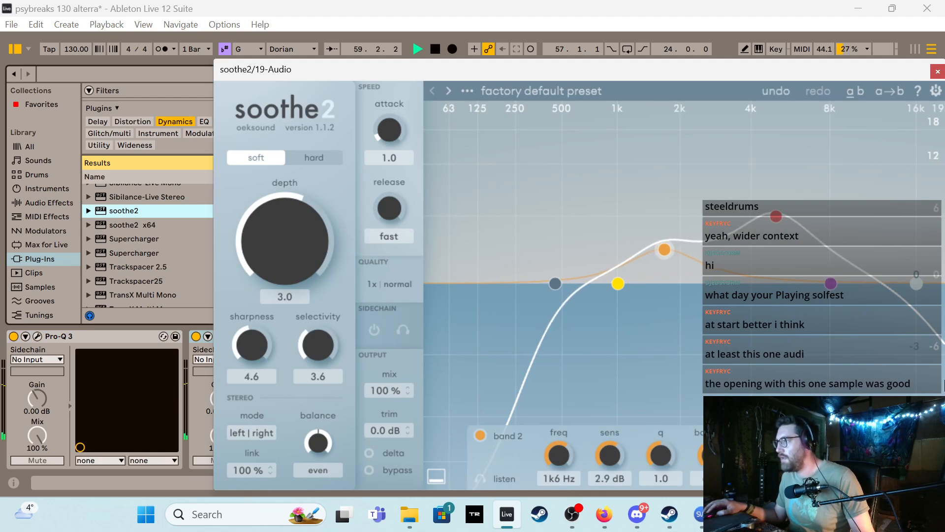
{"action": "left_click", "coordinate": [918, 285]}
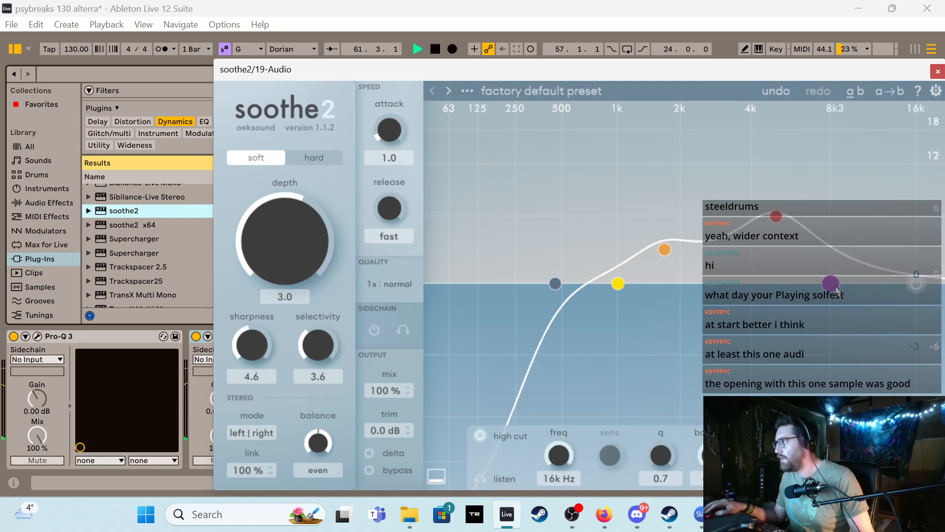
{"action": "left_click_drag", "start_coordinate": [835, 292], "coordinate": [889, 277]}
Turn off soothe2's low cut, set band 1 to 884 Hz with 1.5 dB sensitivity and close the plug-in window
{"action": "left_click", "coordinate": [546, 285]}
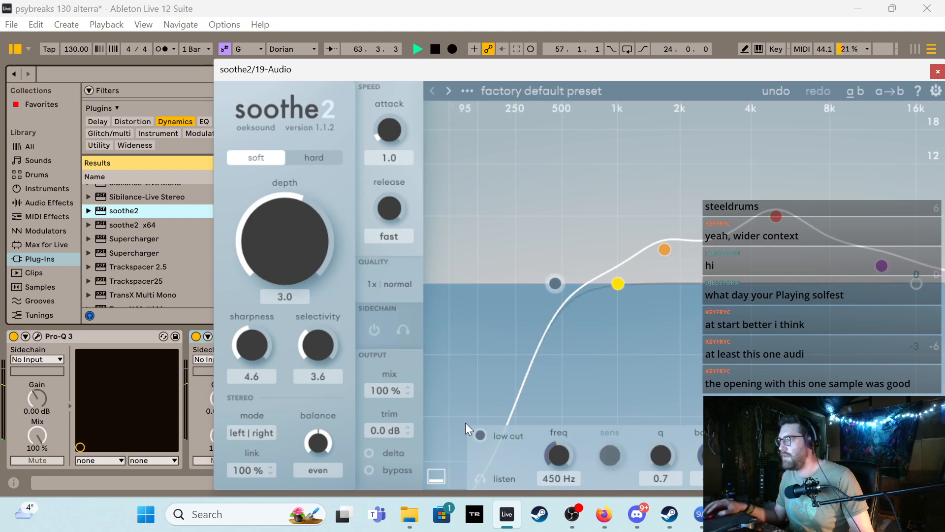
{"action": "left_click", "coordinate": [480, 434]}
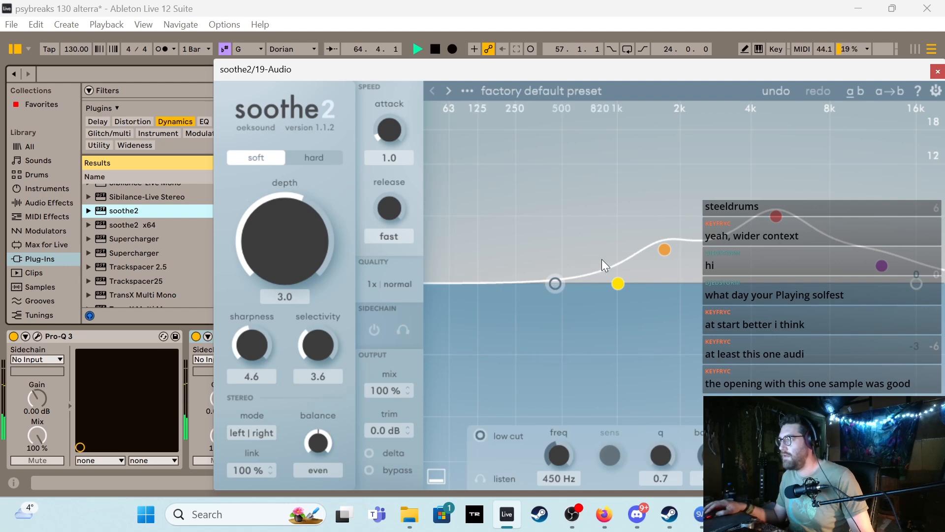
{"action": "left_click_drag", "start_coordinate": [617, 282], "coordinate": [606, 262]}
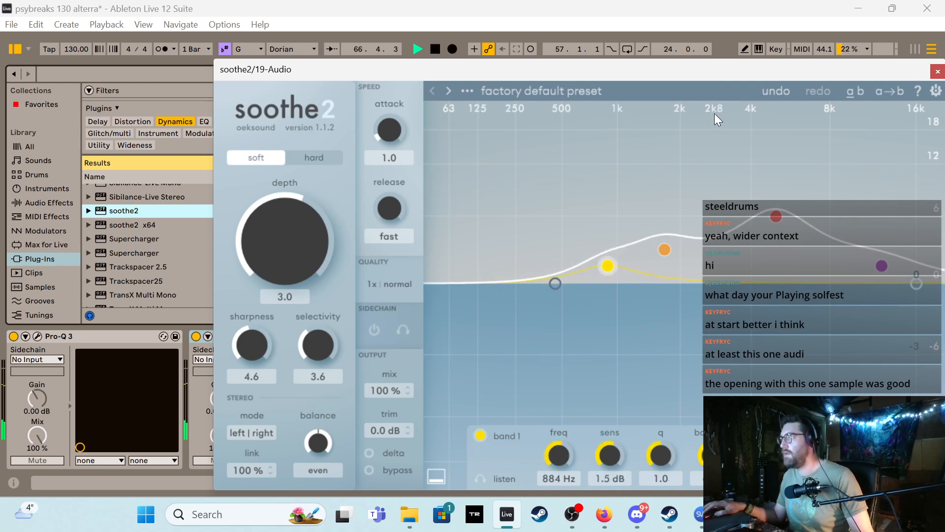
{"action": "left_click_drag", "start_coordinate": [726, 76], "coordinate": [476, 73]}
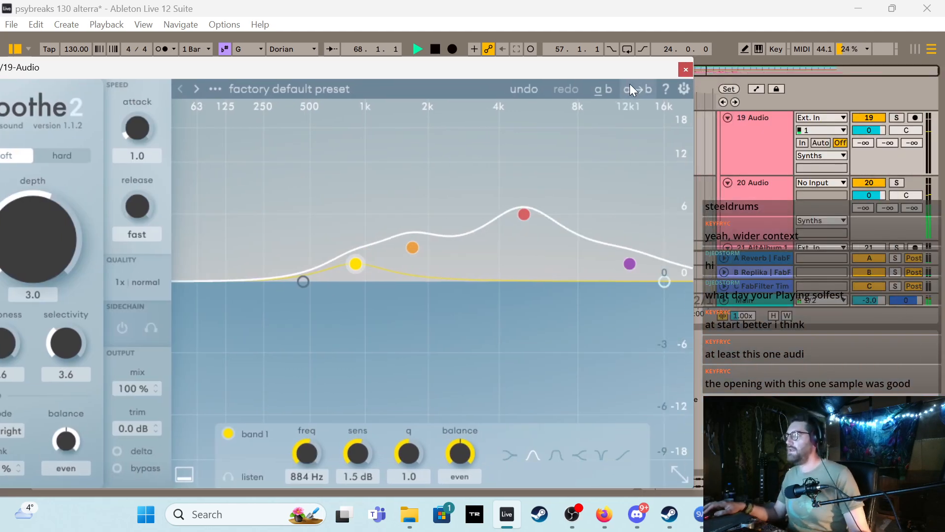
{"action": "left_click", "coordinate": [686, 69]}
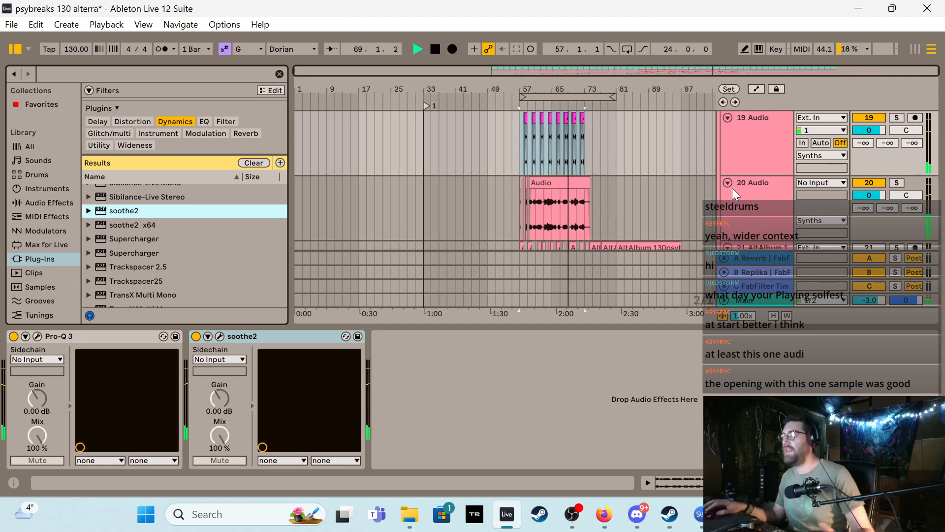
Stop playback and place the insert marker at 57.1.1 on track 19 Audio
{"action": "key", "text": "space"}
{"action": "left_click", "coordinate": [519, 151]}
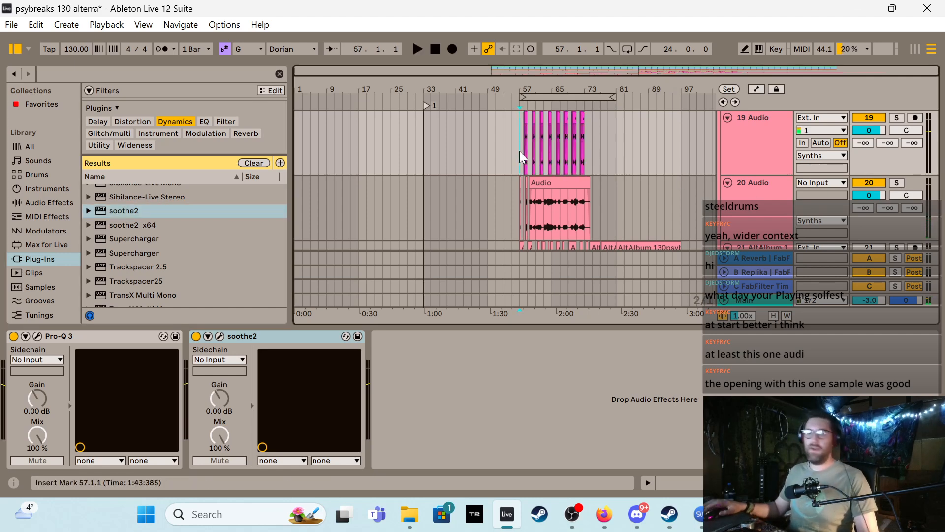
{"action": "key", "text": "plus"}
{"action": "key", "text": "plus"}
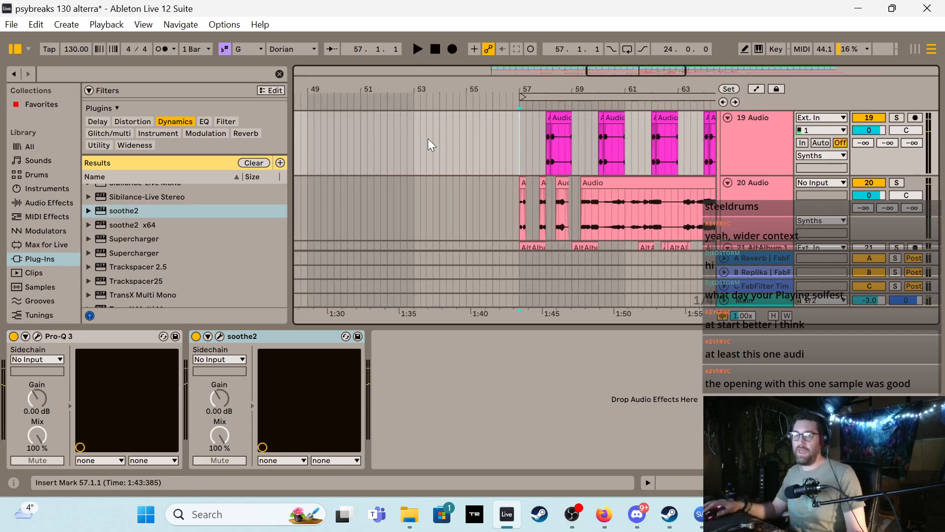
Hide the browser and, during playback, split the long clip on track 20 Audio at bar 60, trimming the remainder's start to 60.2.1
{"action": "left_click", "coordinate": [15, 49]}
{"action": "key", "text": "space"}
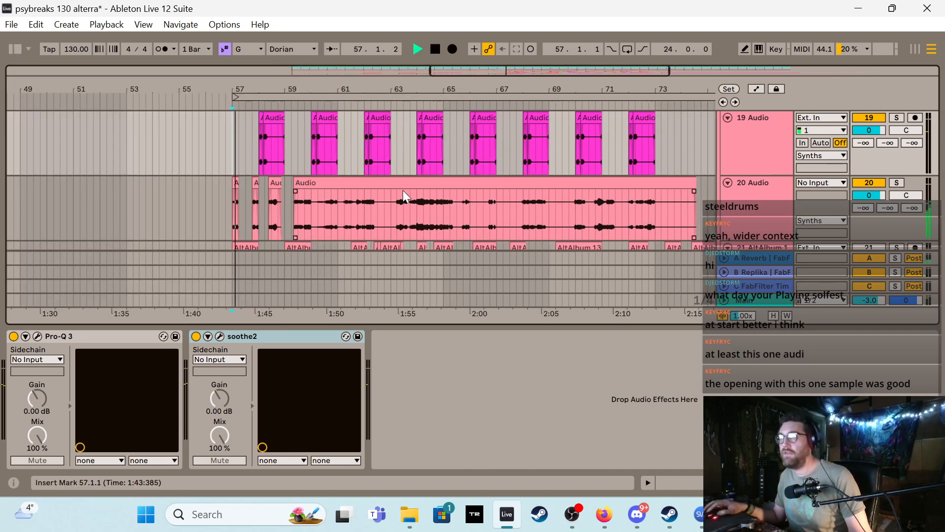
{"action": "left_click", "coordinate": [311, 202]}
{"action": "key", "text": "ctrl+e"}
{"action": "left_click_drag", "start_coordinate": [312, 196], "coordinate": [321, 183]}
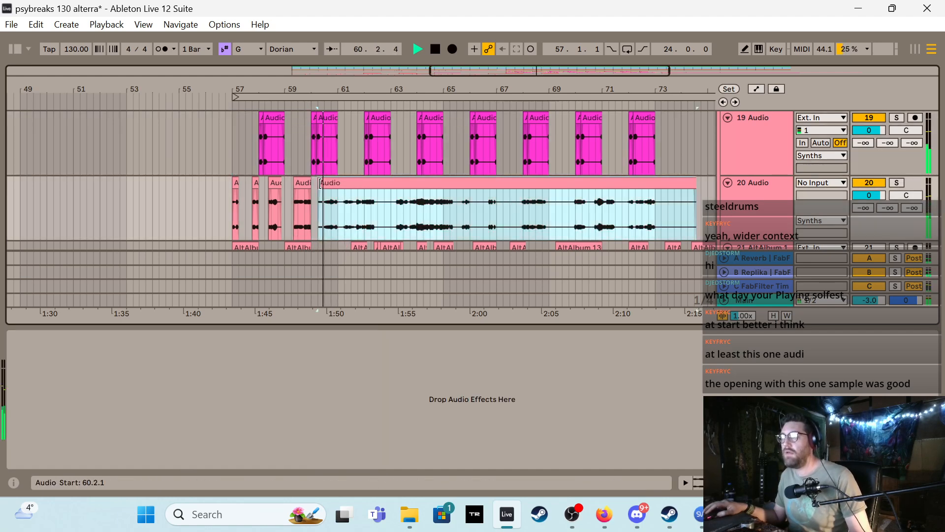
Split the long remaining clip on track 20 Audio at 61.1.1 and trim its second part to start at 61.3.1
{"action": "left_click", "coordinate": [339, 209]}
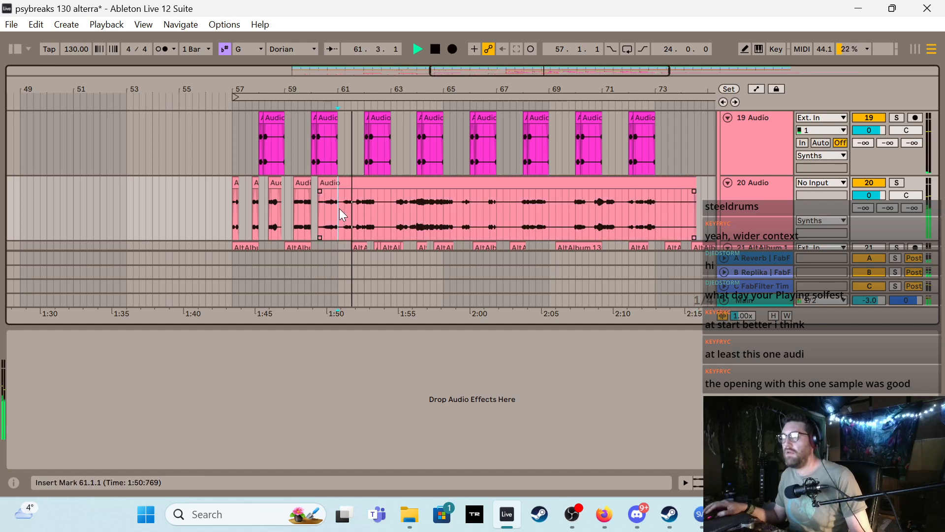
{"action": "key", "text": "ctrl+e"}
{"action": "left_click_drag", "start_coordinate": [338, 183], "coordinate": [349, 184]}
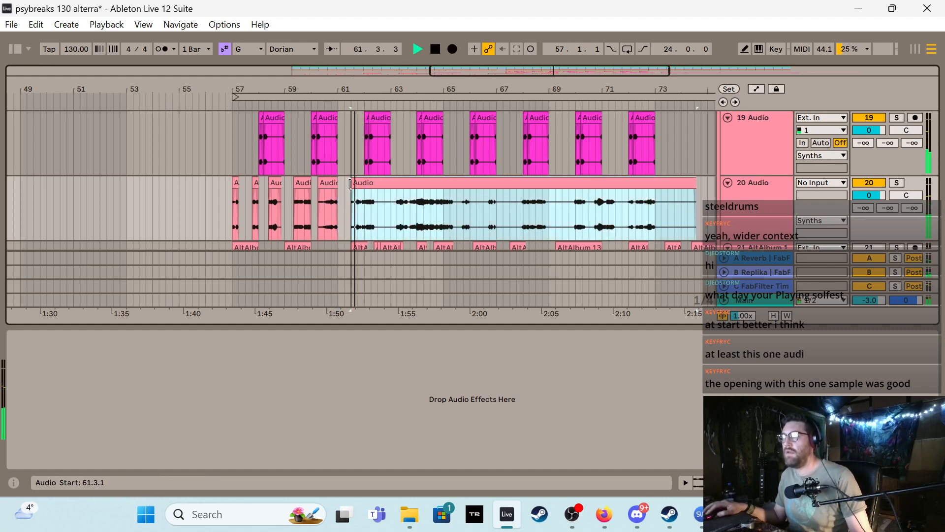
Split the remaining track 20 Audio clip at 62.1.1 and trim the part after the cut to start at 64.2.1
{"action": "left_click", "coordinate": [365, 211]}
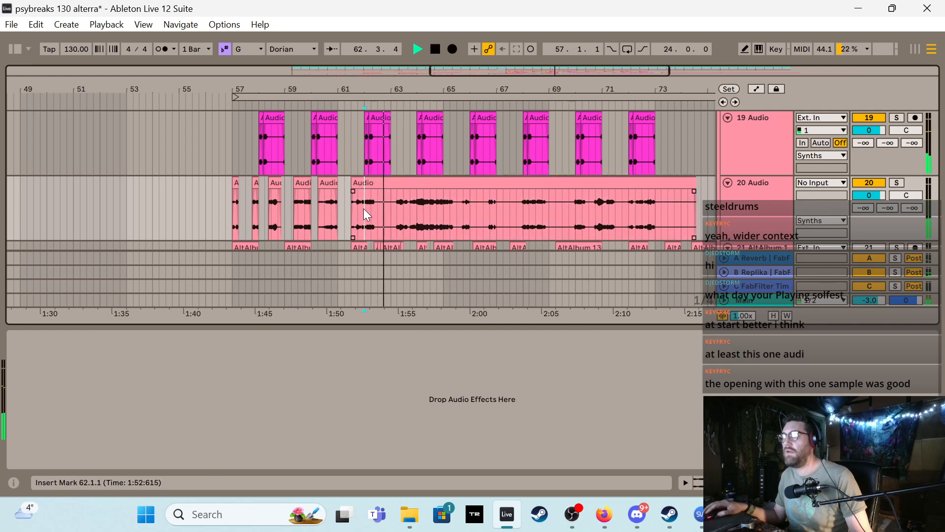
{"action": "left_click_drag", "start_coordinate": [353, 189], "coordinate": [424, 198]}
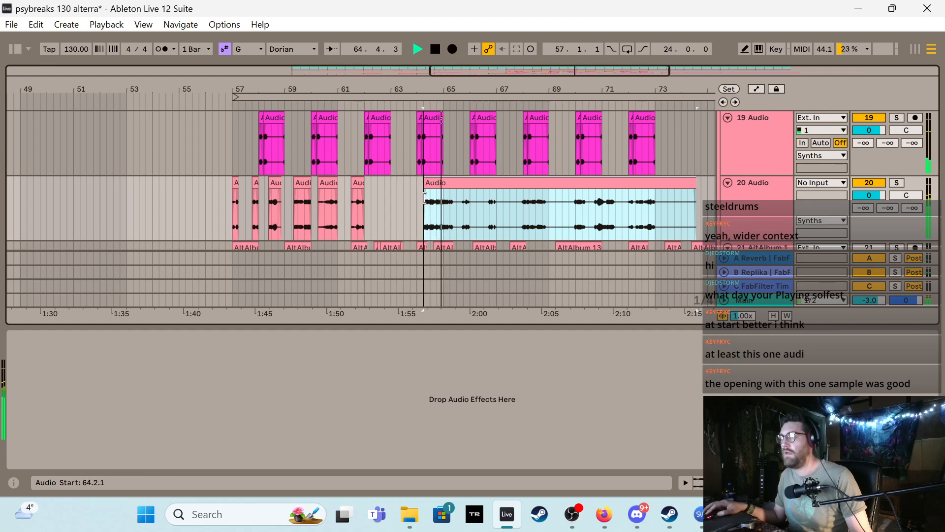
{"action": "key", "text": "space"}
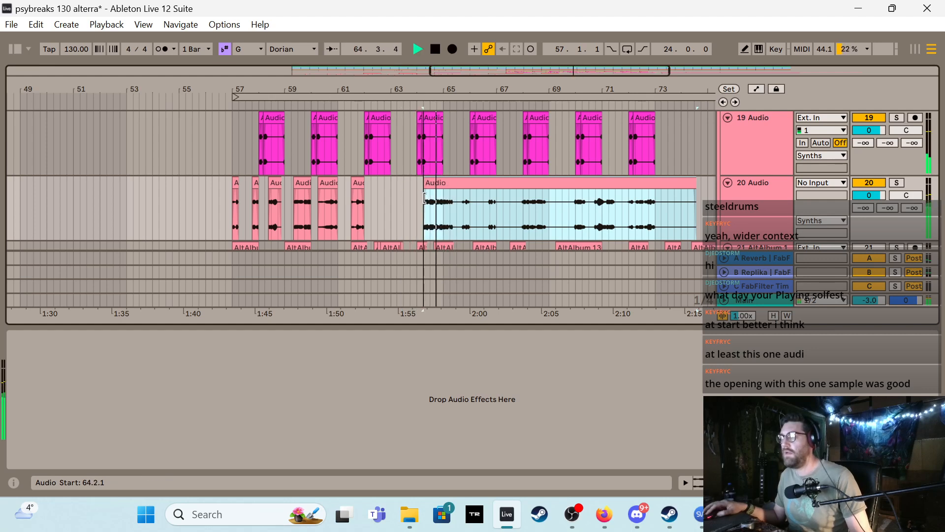
{"action": "left_click", "coordinate": [425, 198]}
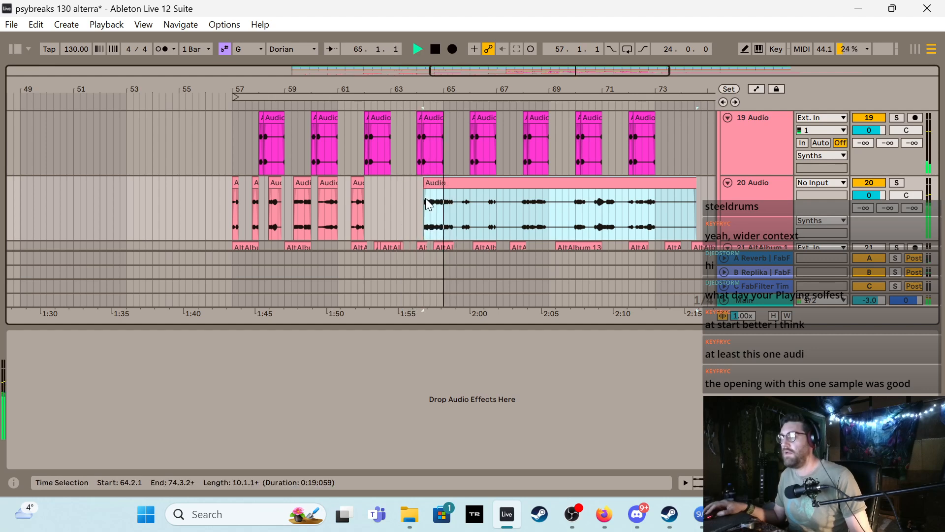
Split the remaining track 20 Audio clip at 65.2.1 and trim the part after the cut to start at 65.4.1
{"action": "left_click", "coordinate": [451, 211]}
{"action": "key", "text": "ctrl+e"}
{"action": "left_click_drag", "start_coordinate": [453, 183], "coordinate": [465, 183]}
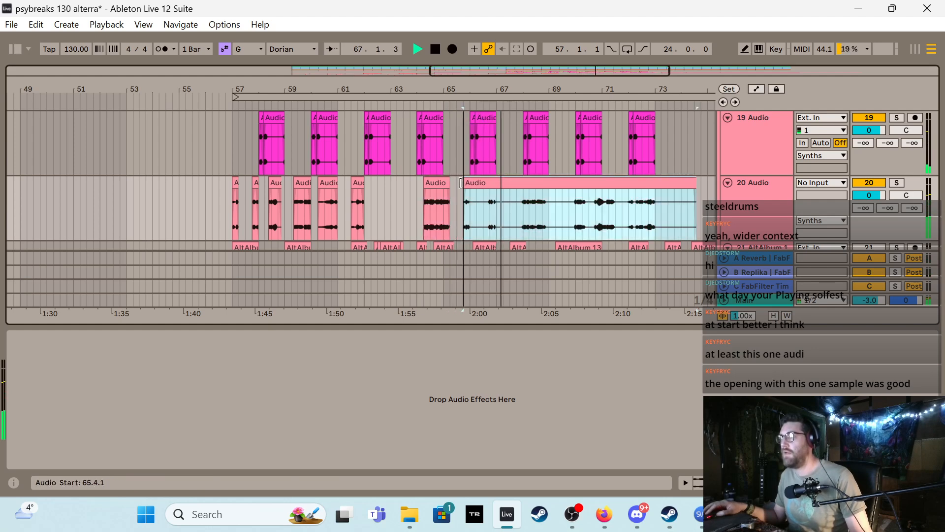
Split the remaining track 20 Audio clip at 67.1.1 and trim the part after the cut to start at 68.2.1
{"action": "left_click", "coordinate": [495, 199]}
{"action": "key", "text": "ctrl+e"}
{"action": "left_click_drag", "start_coordinate": [498, 183], "coordinate": [536, 193]}
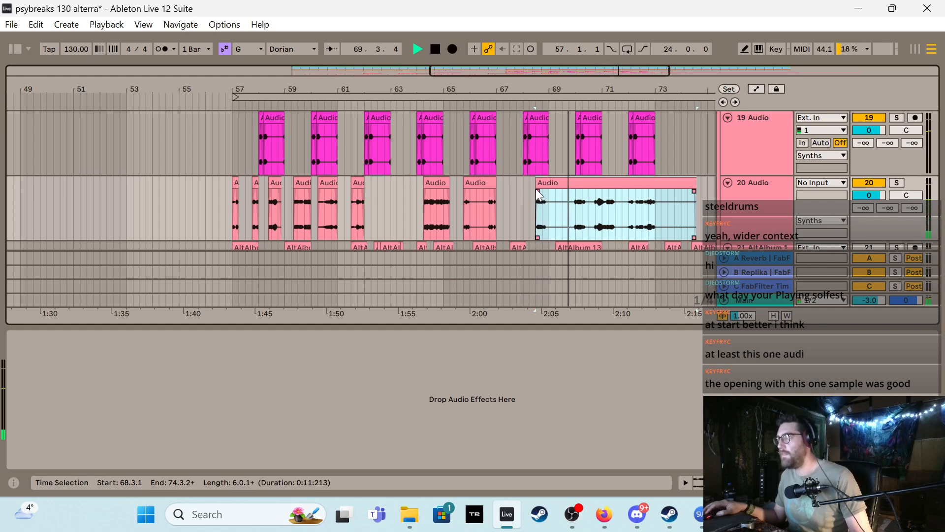
{"action": "key", "text": "space"}
{"action": "left_click_drag", "start_coordinate": [537, 184], "coordinate": [529, 184]}
{"action": "key", "text": "space"}
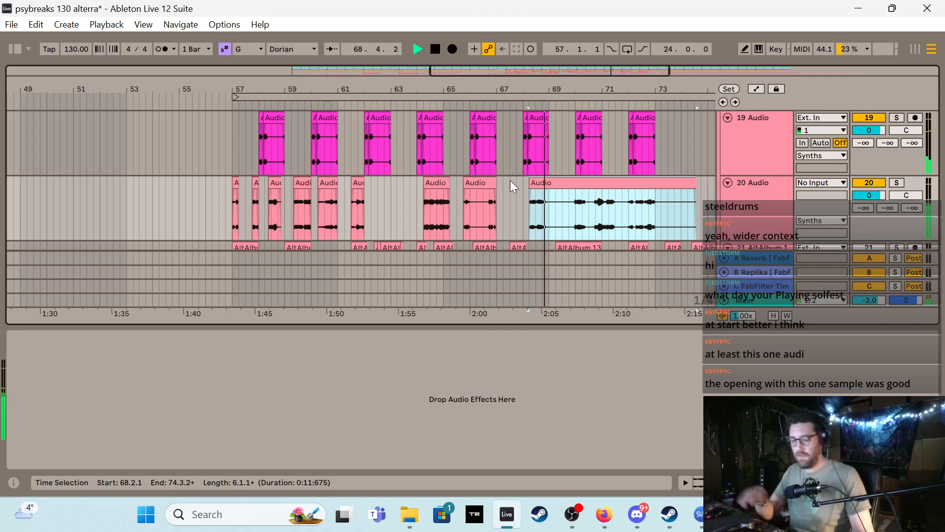
Play the arrangement from 67.4.1 to check the phrase starting at 68.2.1 on track 20 Audio
{"action": "scroll", "coordinate": [510, 180], "scroll_direction": "up", "scroll_amount": 4}
{"action": "key", "text": "plus"}
{"action": "key", "text": "space"}
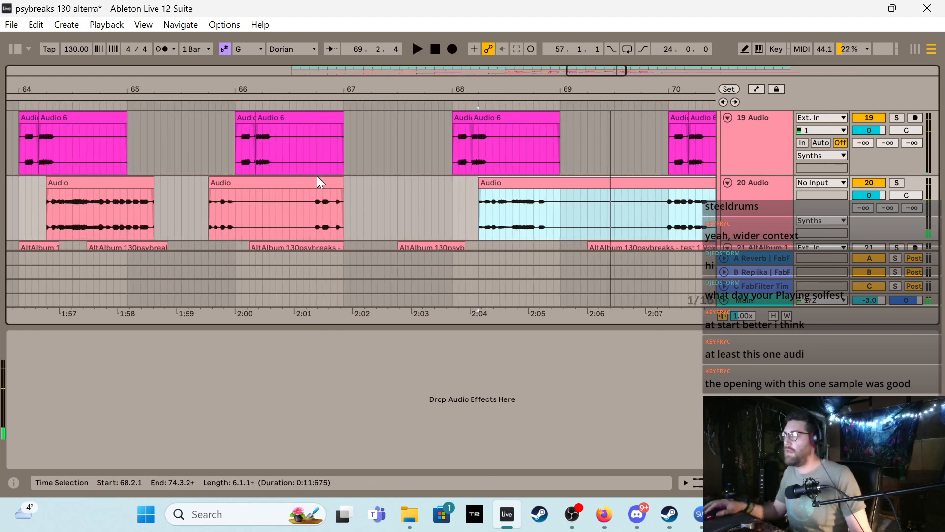
{"action": "left_click", "coordinate": [425, 152]}
{"action": "key", "text": "space"}
{"action": "key", "text": "space"}
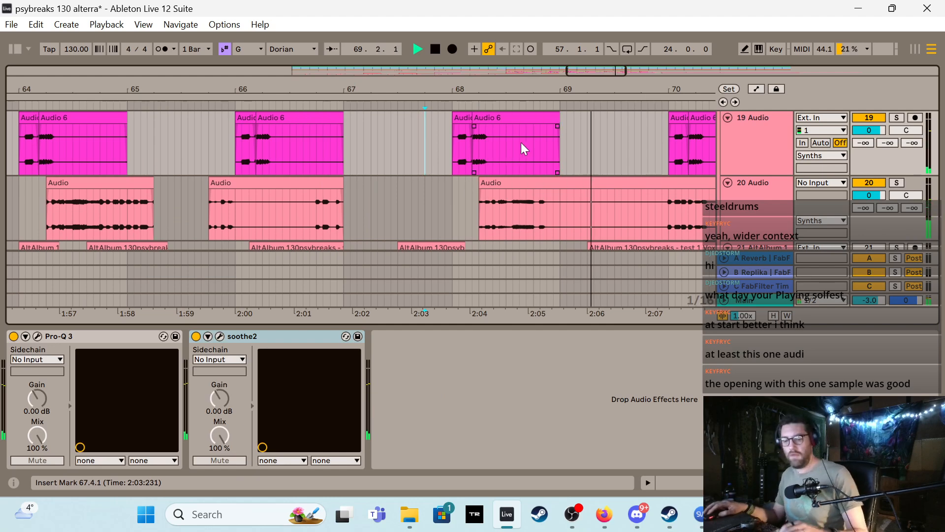
Split out the half-bar phrase from 70.1.1 on track 20 Audio and move it earlier to start at 69.3.1
{"action": "key", "text": "minus"}
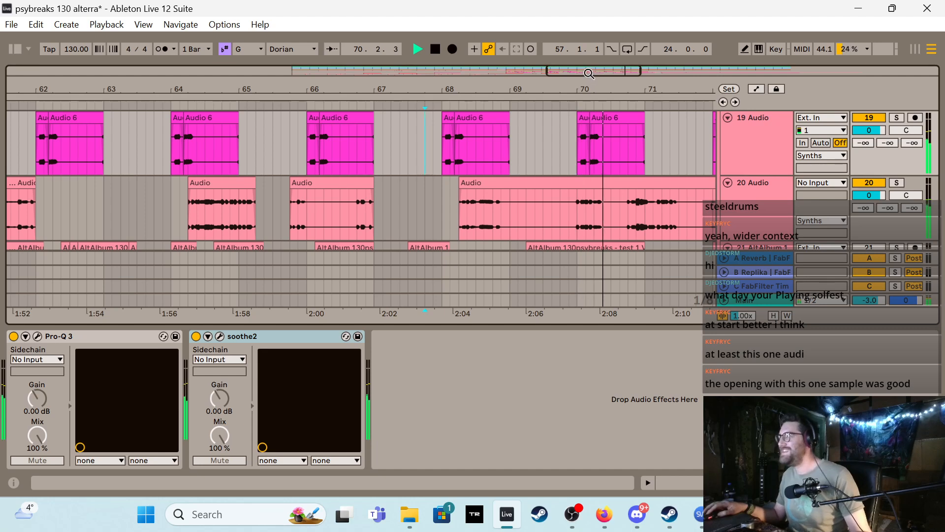
{"action": "left_click_drag", "start_coordinate": [590, 72], "coordinate": [618, 74]}
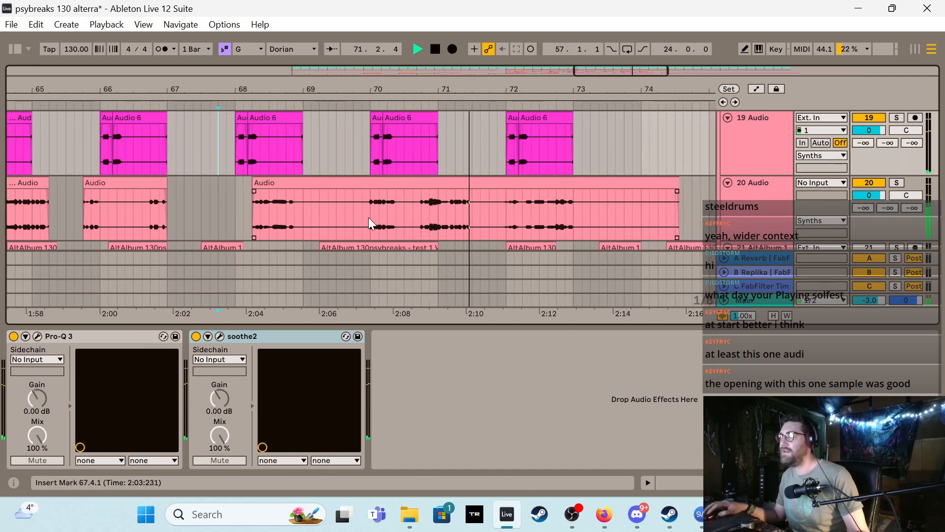
{"action": "left_click_drag", "start_coordinate": [370, 217], "coordinate": [400, 220]}
{"action": "key", "text": "space"}
{"action": "key", "text": "ctrl+e"}
{"action": "left_click_drag", "start_coordinate": [390, 182], "coordinate": [359, 183]}
{"action": "key", "text": "space"}
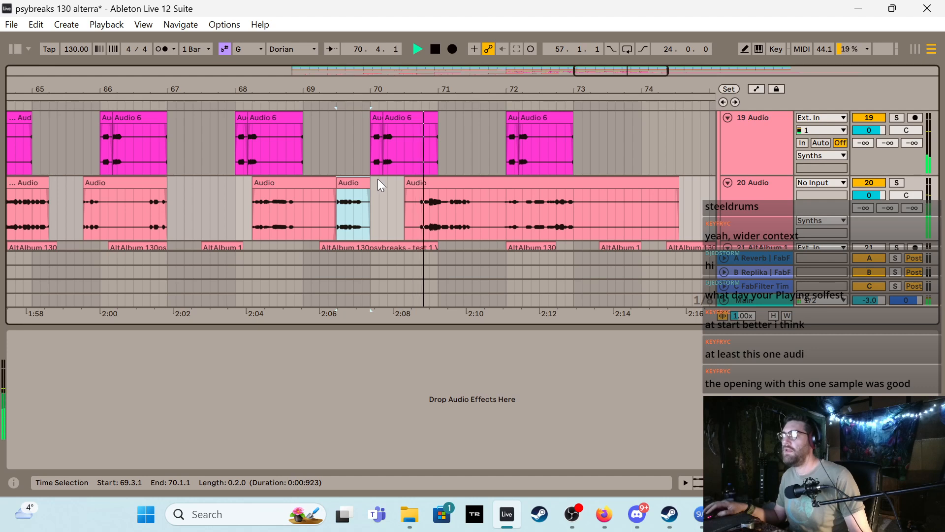
Trim the last clip on track 20 Audio so it spans one bar, from 72.1.1 to 73.1.1
{"action": "left_click_drag", "start_coordinate": [407, 182], "coordinate": [508, 202]}
{"action": "key", "text": "space"}
{"action": "key", "text": "space"}
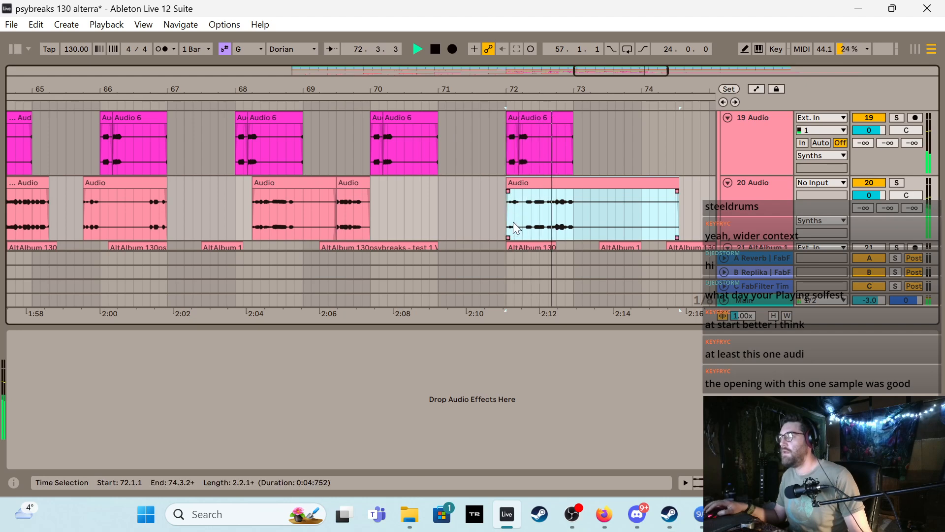
{"action": "key", "text": "minus"}
{"action": "key", "text": "minus"}
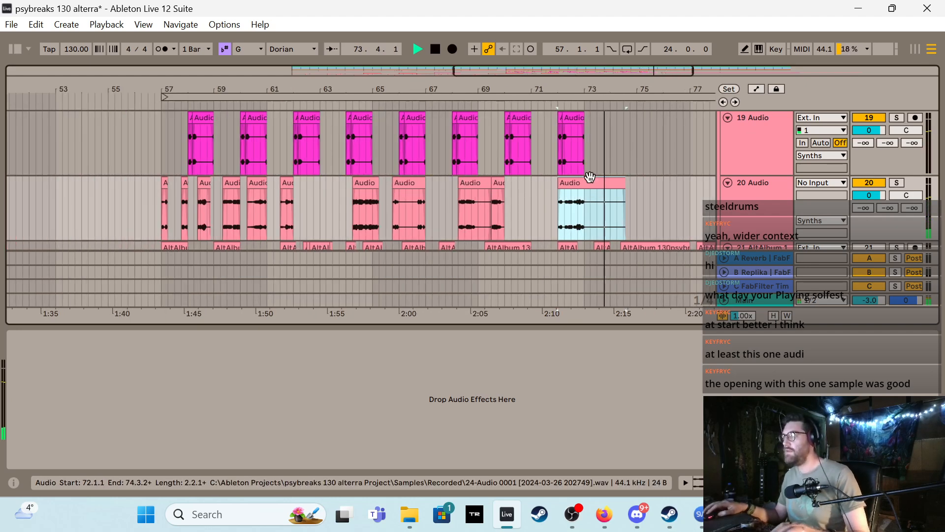
{"action": "left_click_drag", "start_coordinate": [626, 185], "coordinate": [584, 184]}
{"action": "key", "text": "space"}
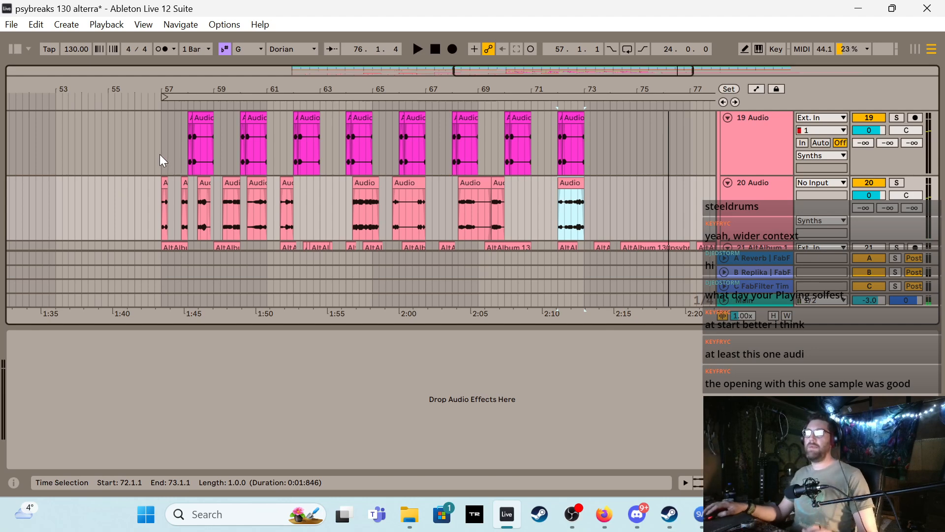
Play the section from 57.1.1 to review the synth layers, and hide the device view to enlarge the arrangement
{"action": "left_click", "coordinate": [160, 155]}
{"action": "key", "text": "space"}
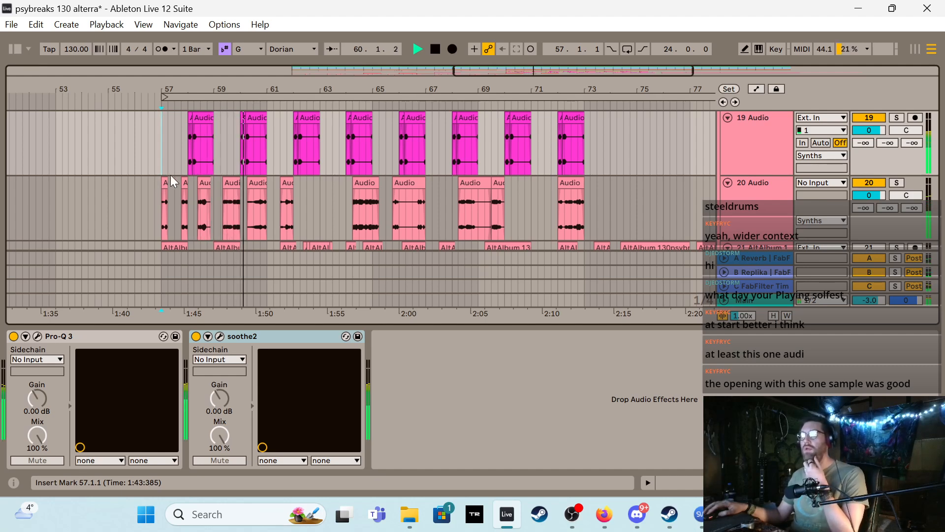
{"action": "scroll", "coordinate": [221, 167], "scroll_direction": "up", "scroll_amount": 3}
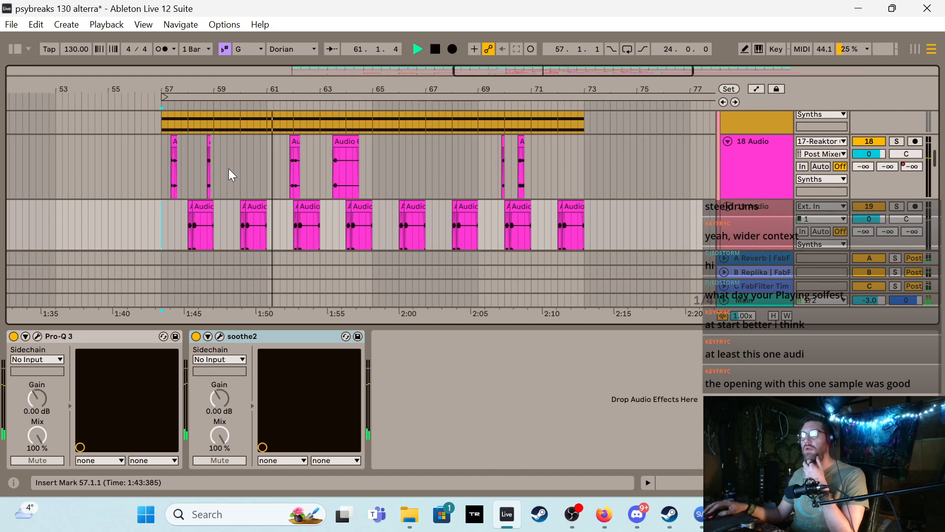
{"action": "scroll", "coordinate": [228, 168], "scroll_direction": "down", "scroll_amount": 3}
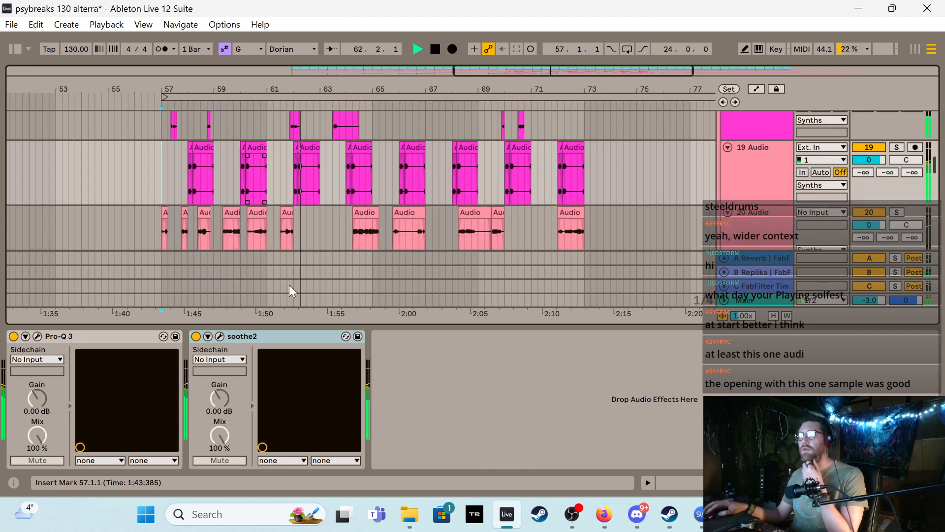
{"action": "left_click", "coordinate": [338, 325]}
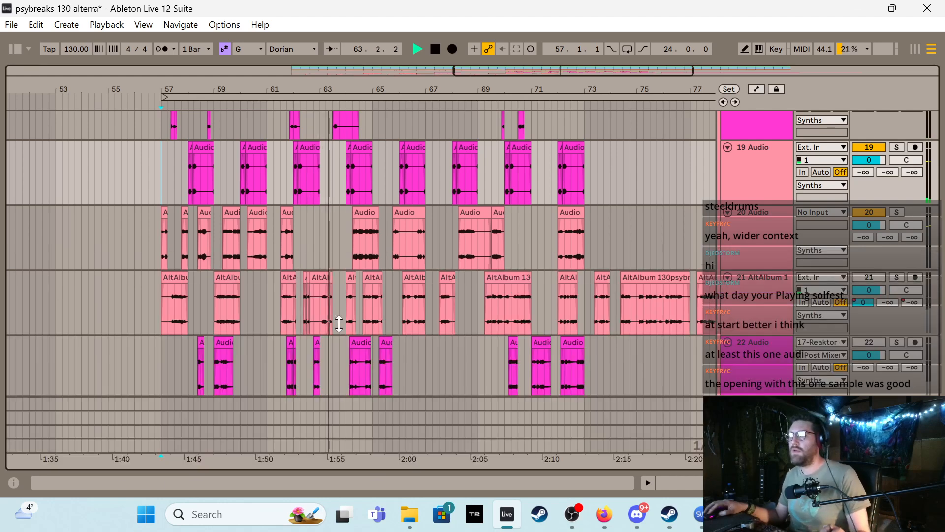
Replay from 61.4.1 and solo track 19 Audio to examine the overlapping synth layers around bar 62
{"action": "left_click", "coordinate": [285, 178]}
{"action": "key", "text": "space"}
{"action": "key", "text": "space"}
{"action": "key", "text": "plus"}
{"action": "key", "text": "plus"}
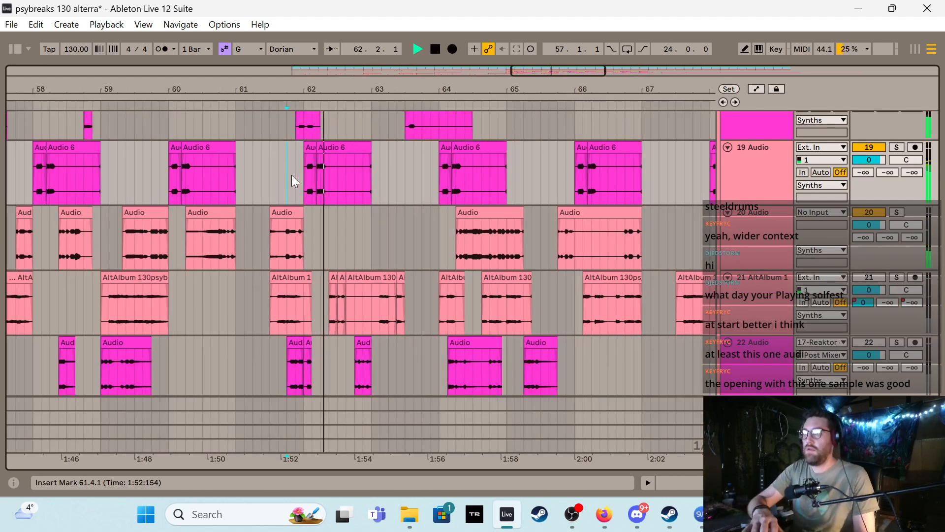
{"action": "key", "text": "plus"}
{"action": "scroll", "coordinate": [320, 163], "scroll_direction": "up", "scroll_amount": 2}
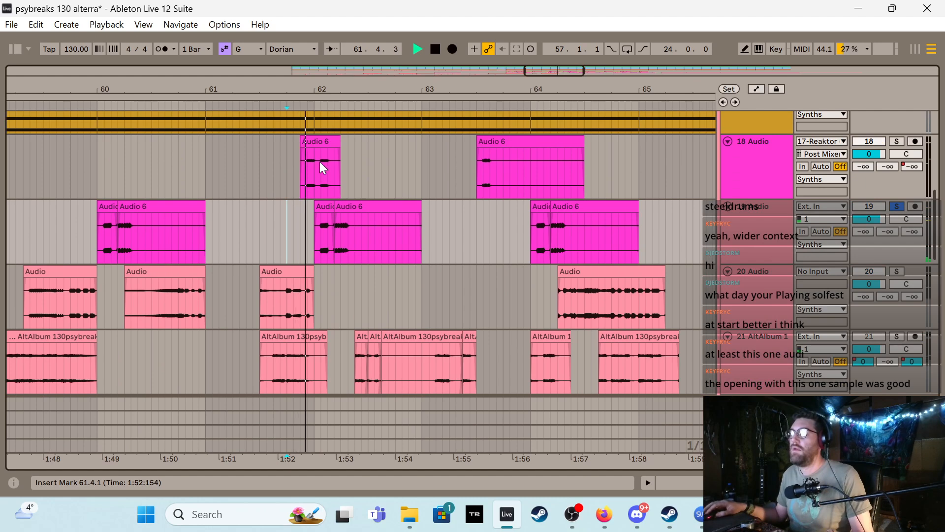
Solo track 18 Audio to identify its short clip at 61.4.3, release the solo and deactivate that clip
{"action": "left_click", "coordinate": [315, 173]}
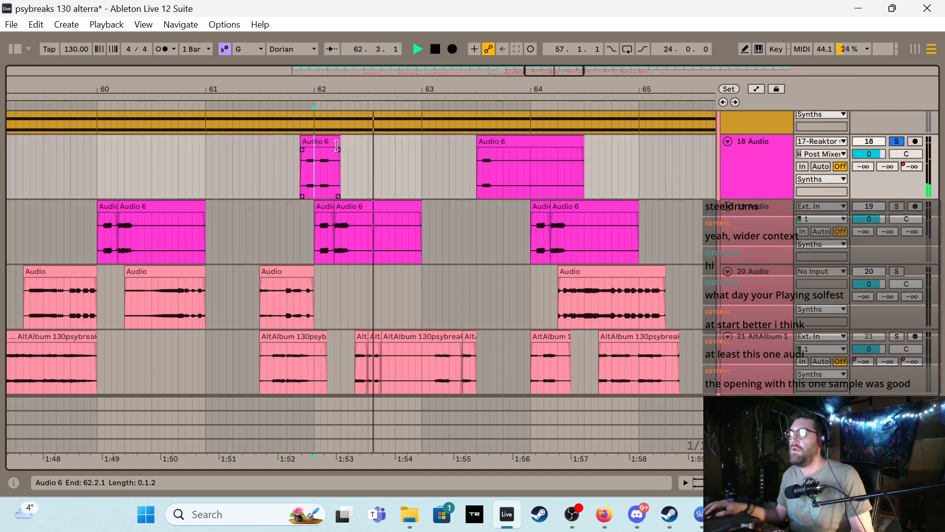
{"action": "key", "text": "space"}
{"action": "left_click", "coordinate": [313, 144]}
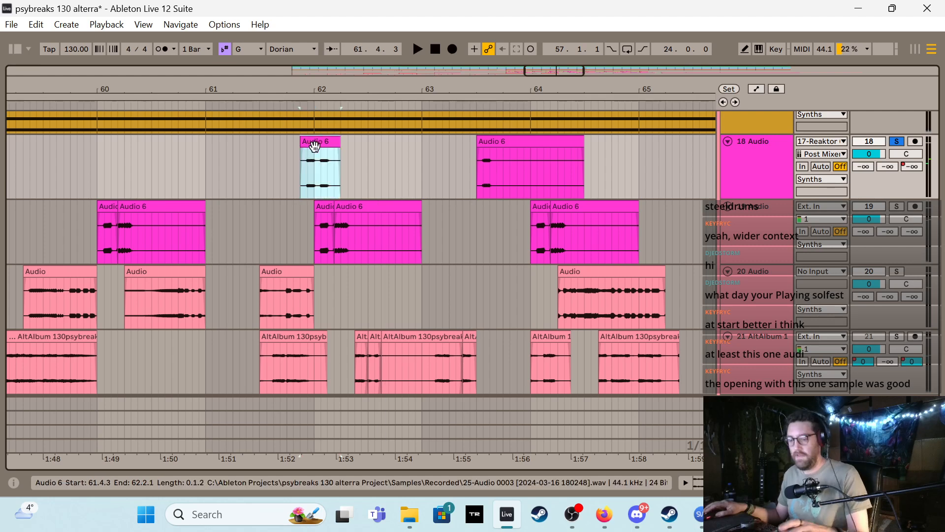
{"action": "key", "text": "s"}
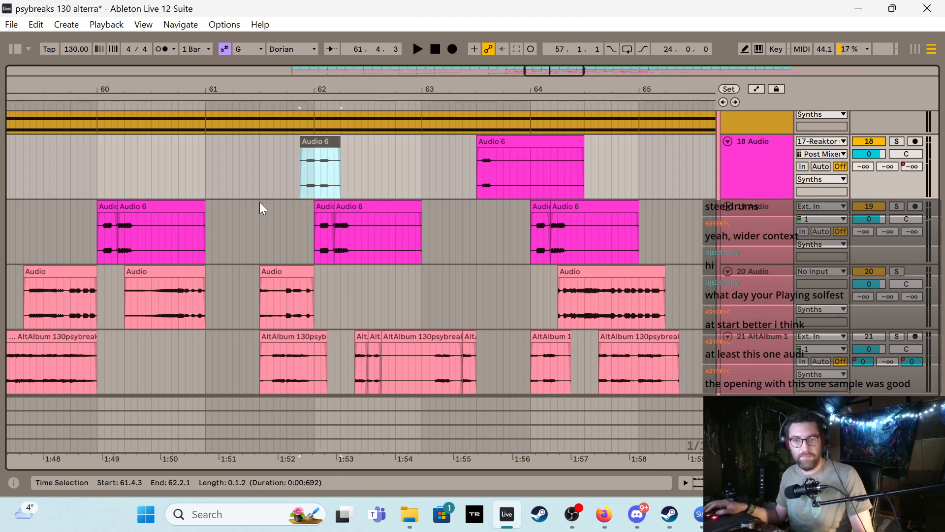
Play from 61.3.4 to hear the layers around bar 62 without the deactivated clip
{"action": "left_click", "coordinate": [282, 225]}
{"action": "key", "text": "space"}
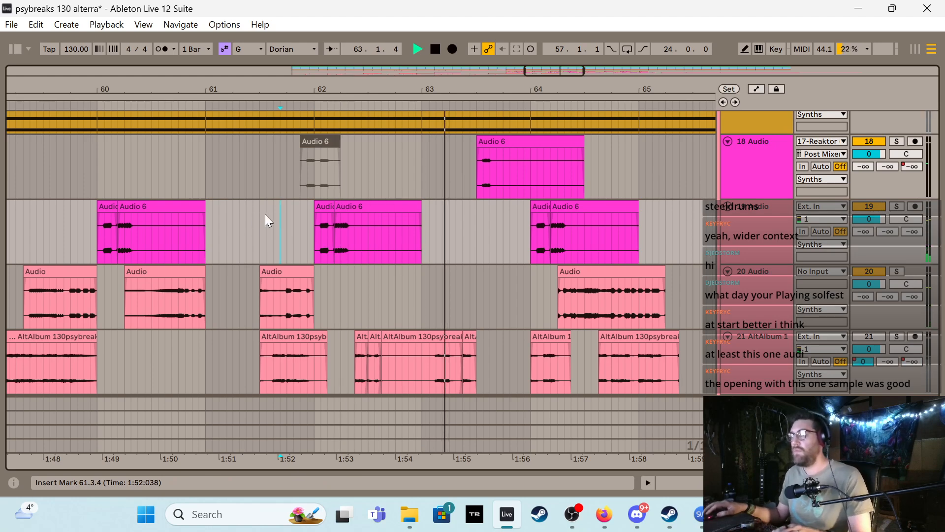
{"action": "key", "text": "minus"}
{"action": "key", "text": "minus"}
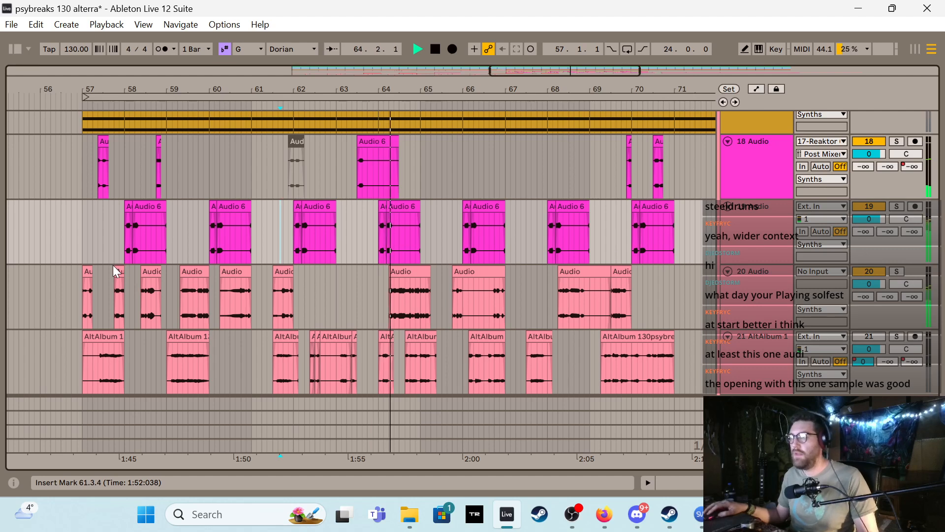
{"action": "key", "text": "space"}
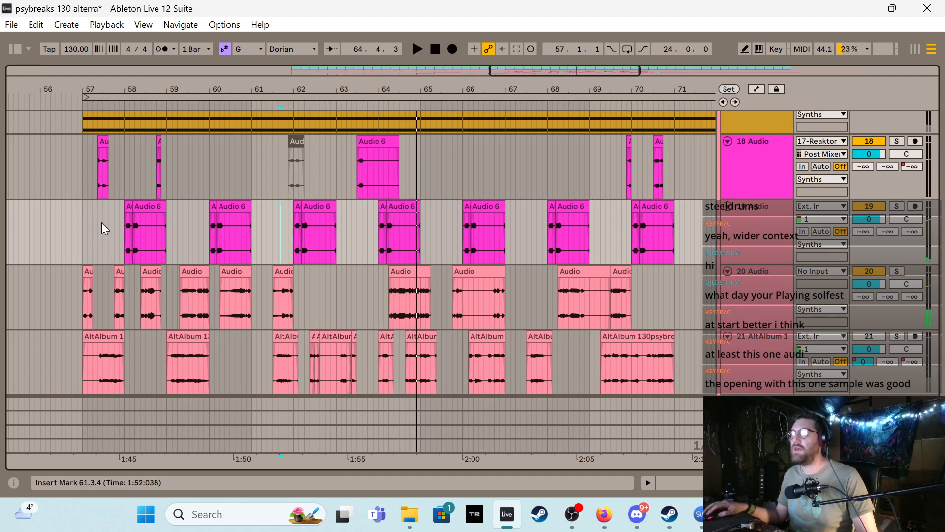
Copy the track 20 Audio phrases from bar 59 to 63.1.1 and from 58.1.3–59.1.1 to 62.2.1
{"action": "left_click_drag", "start_coordinate": [166, 281], "coordinate": [212, 295]}
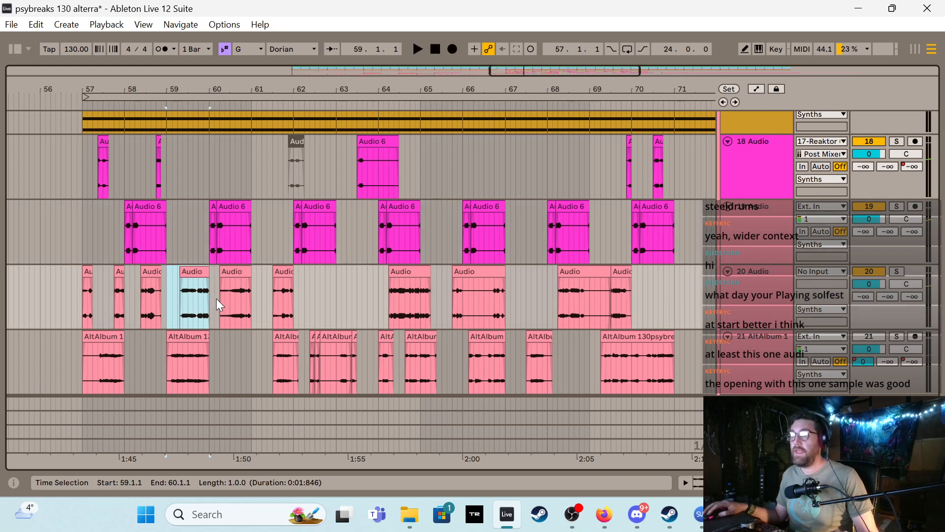
{"action": "left_click", "coordinate": [335, 292]}
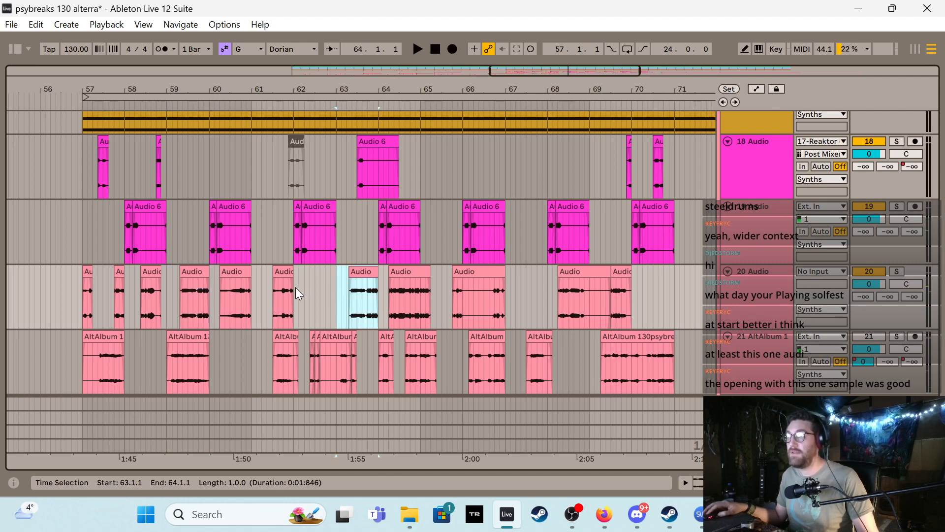
{"action": "left_click_drag", "start_coordinate": [132, 282], "coordinate": [167, 287]}
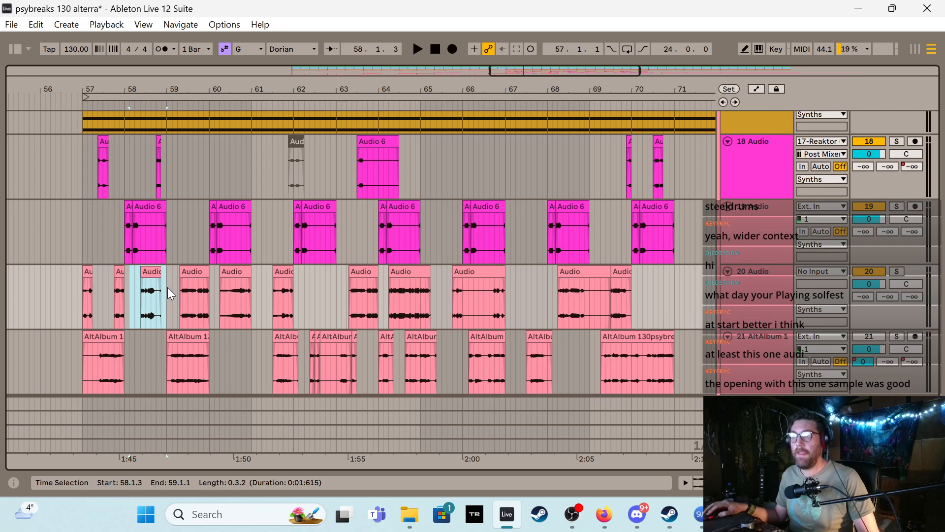
{"action": "left_click", "coordinate": [309, 285]}
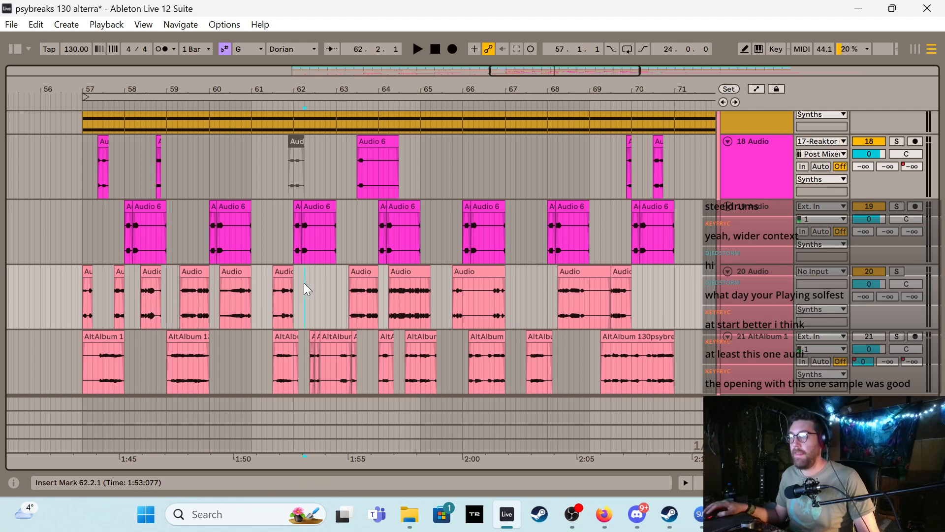
{"action": "key", "text": "ctrl+v"}
Copy the bar 58 phrase on track 18 Audio to 62.1.1 and select both bars to compare them
{"action": "left_click_drag", "start_coordinate": [127, 155], "coordinate": [175, 167]}
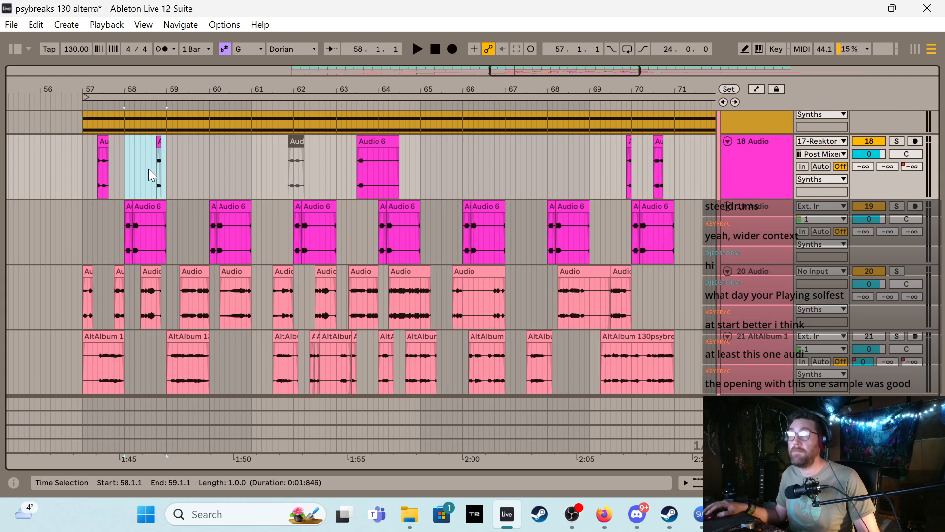
{"action": "left_click", "coordinate": [293, 158]}
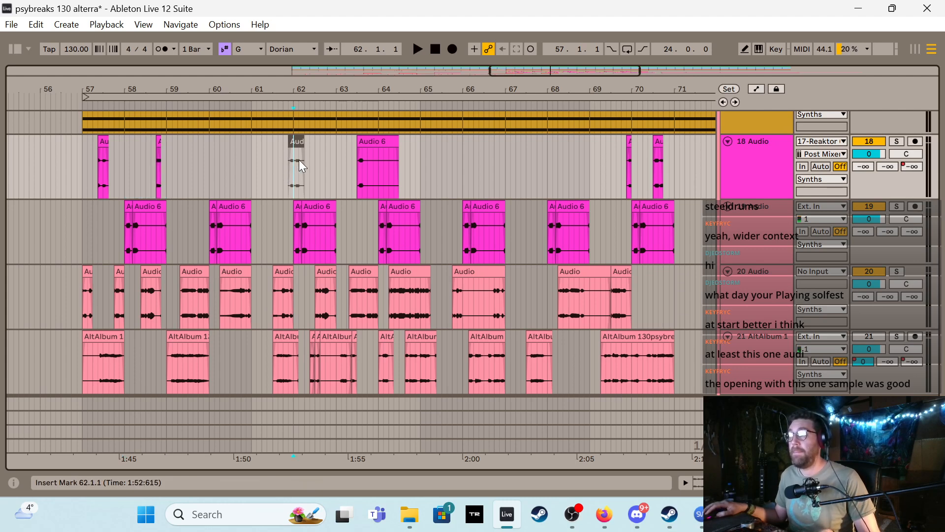
{"action": "key", "text": "ctrl+v"}
{"action": "left_click_drag", "start_coordinate": [83, 158], "coordinate": [252, 169]}
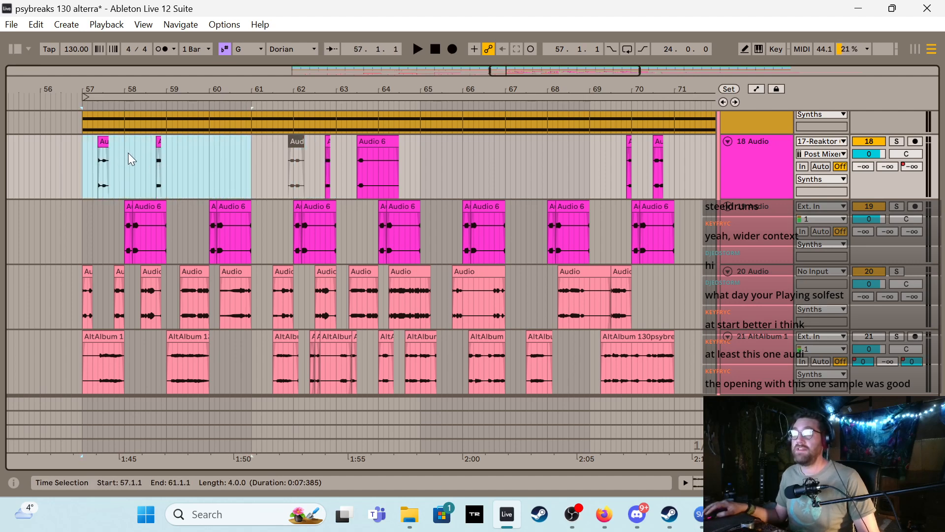
{"action": "left_click_drag", "start_coordinate": [127, 154], "coordinate": [174, 170]}
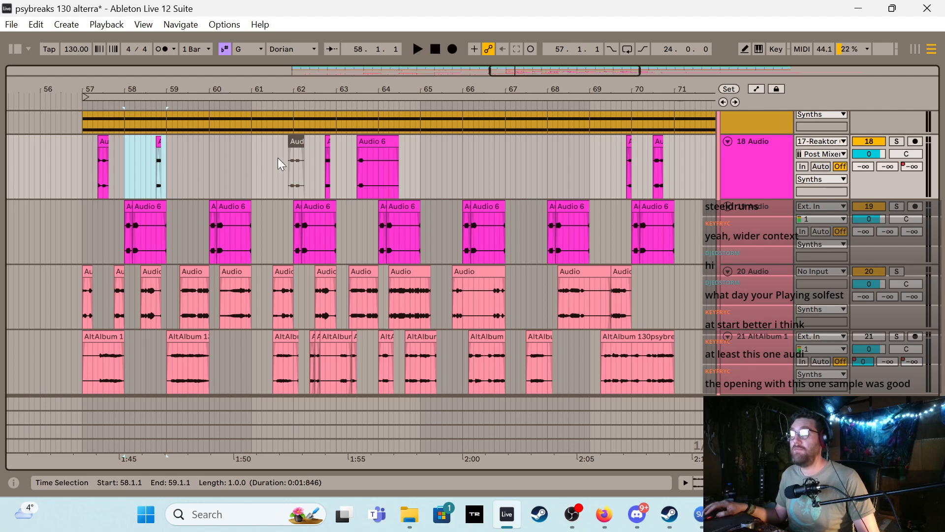
{"action": "left_click_drag", "start_coordinate": [300, 158], "coordinate": [337, 162]}
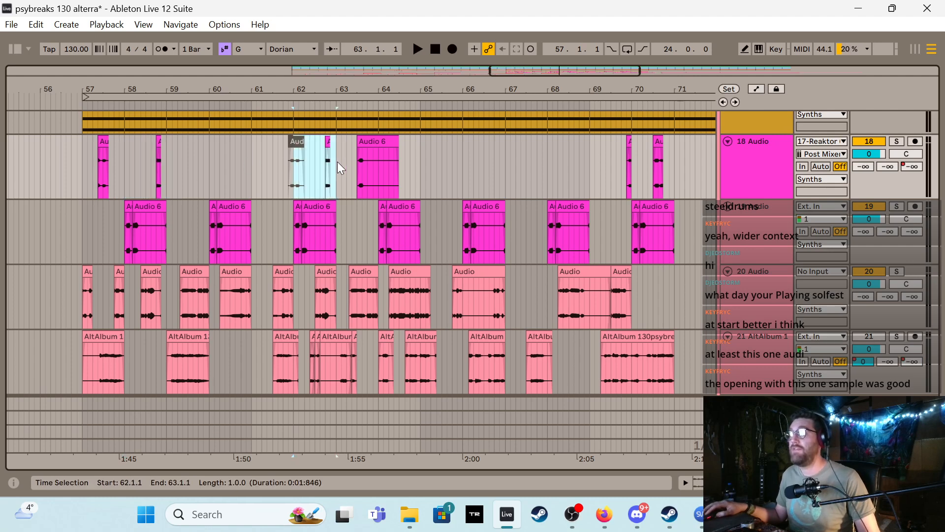
Play from 57.1.1 to review the copied phrases against the synth layers on tracks 18 to 23
{"action": "left_click", "coordinate": [87, 160]}
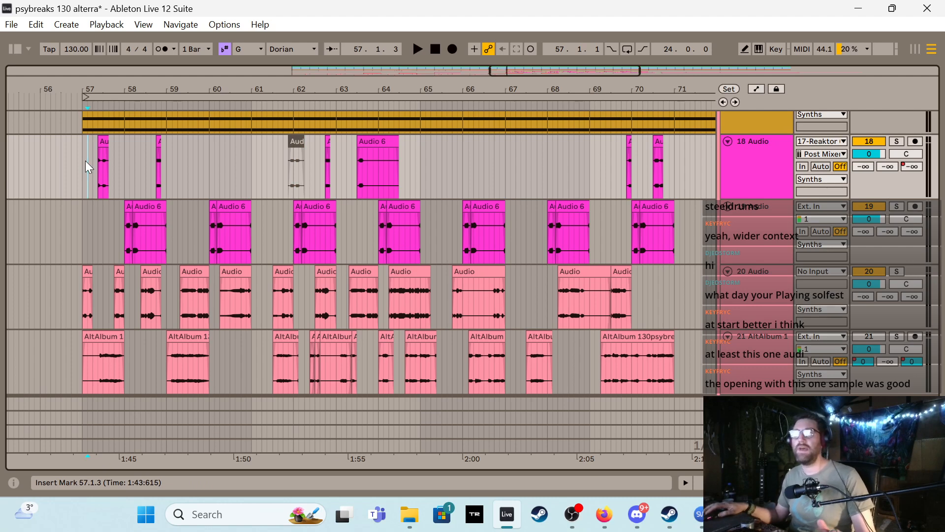
{"action": "left_click", "coordinate": [81, 161]}
{"action": "key", "text": "space"}
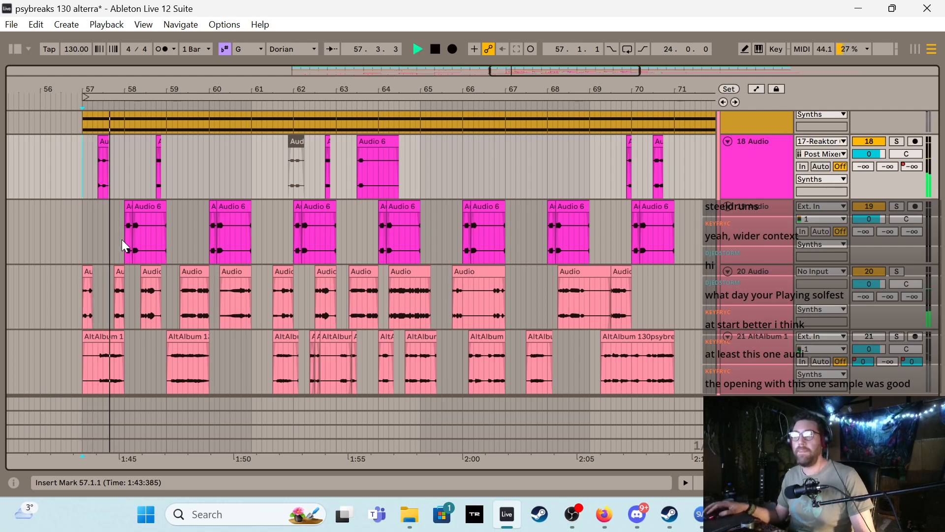
{"action": "scroll", "coordinate": [167, 254], "scroll_direction": "down", "scroll_amount": 1}
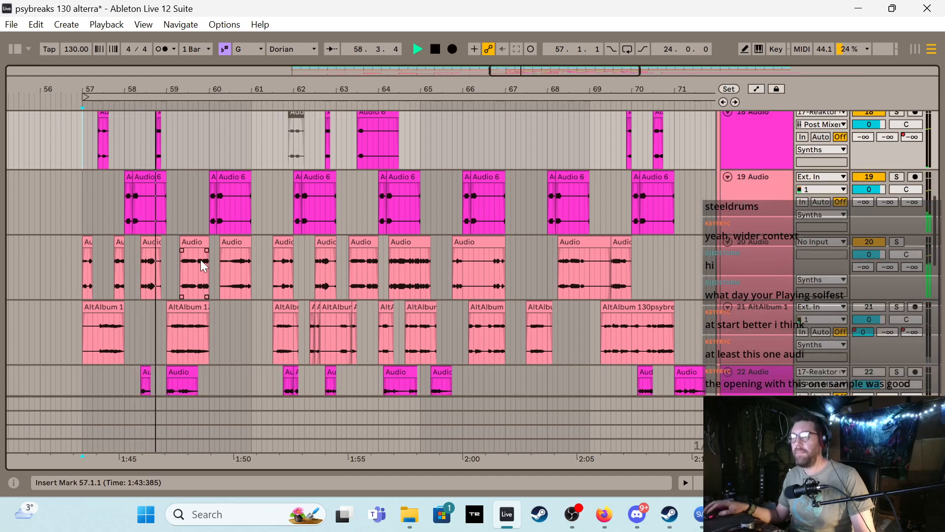
{"action": "scroll", "coordinate": [236, 249], "scroll_direction": "down", "scroll_amount": 1}
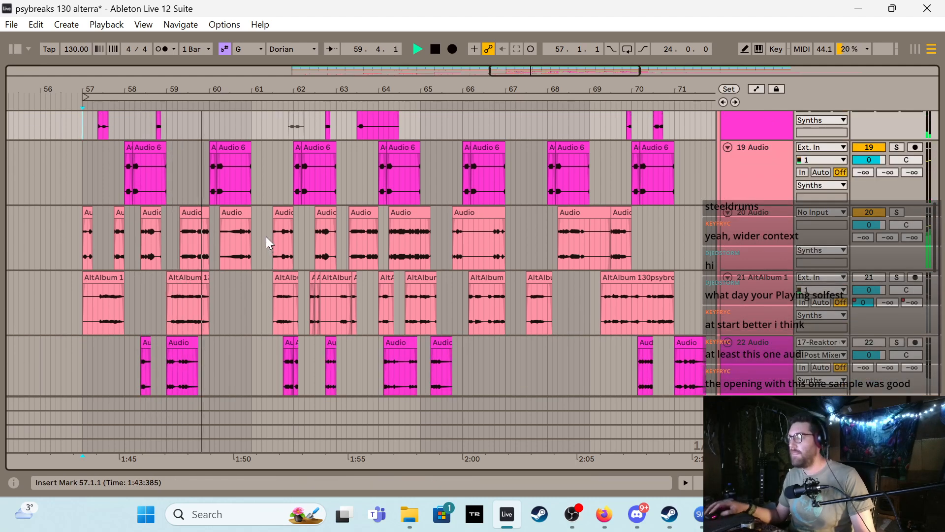
{"action": "scroll", "coordinate": [306, 235], "scroll_direction": "down", "scroll_amount": 1}
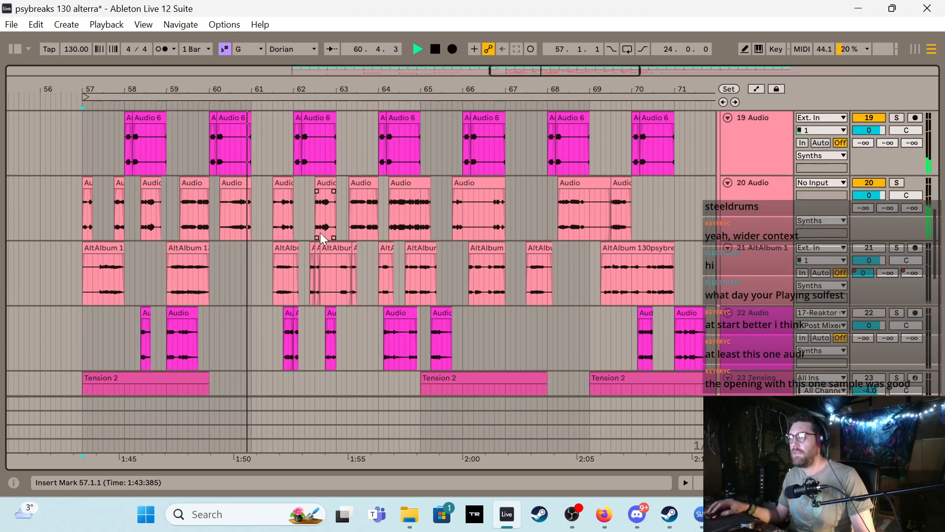
{"action": "scroll", "coordinate": [330, 235], "scroll_direction": "up", "scroll_amount": 1}
{"action": "scroll", "coordinate": [332, 235], "scroll_direction": "up", "scroll_amount": 1}
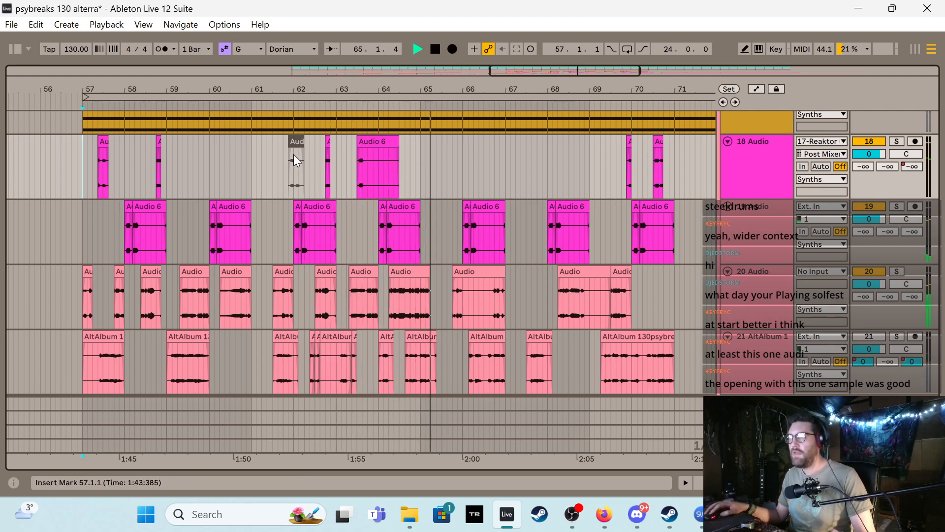
Copy bar 62 of track 18 Audio to 66.1.1, listen on past bar 72 and stop playback
{"action": "left_click_drag", "start_coordinate": [294, 155], "coordinate": [497, 144]}
{"action": "left_click", "coordinate": [327, 141]}
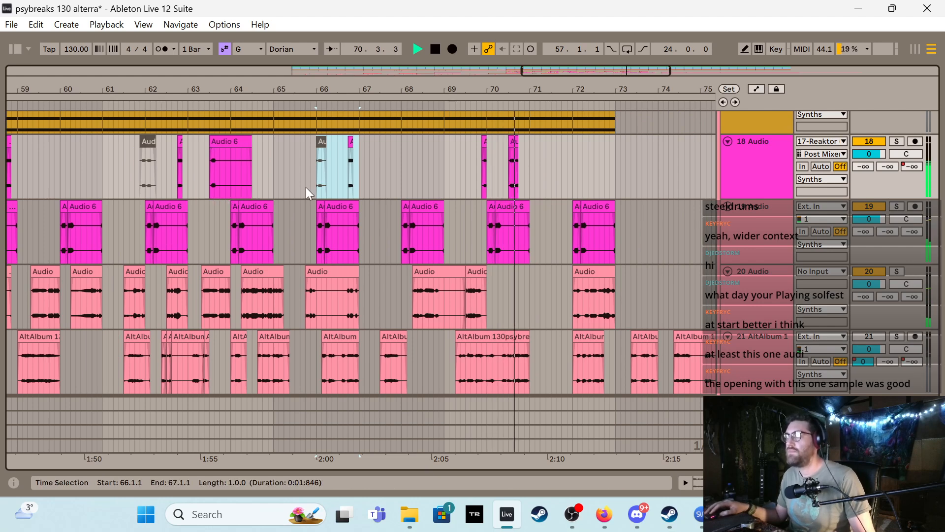
{"action": "scroll", "coordinate": [352, 177], "scroll_direction": "down", "scroll_amount": 3}
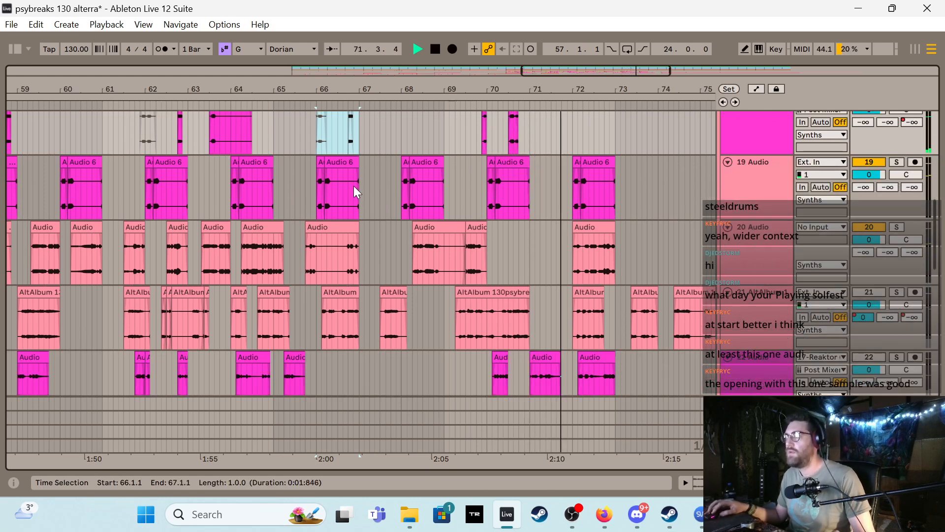
{"action": "scroll", "coordinate": [355, 187], "scroll_direction": "down", "scroll_amount": 1}
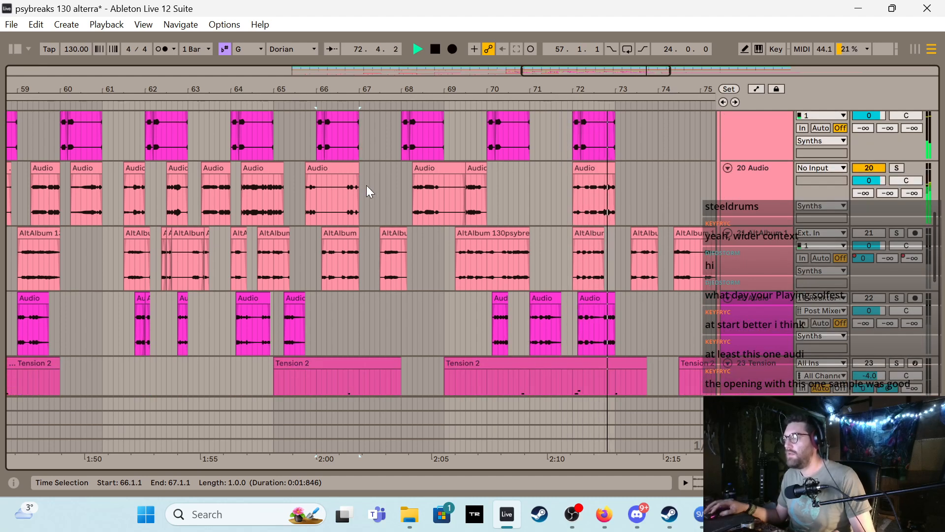
{"action": "key", "text": "space"}
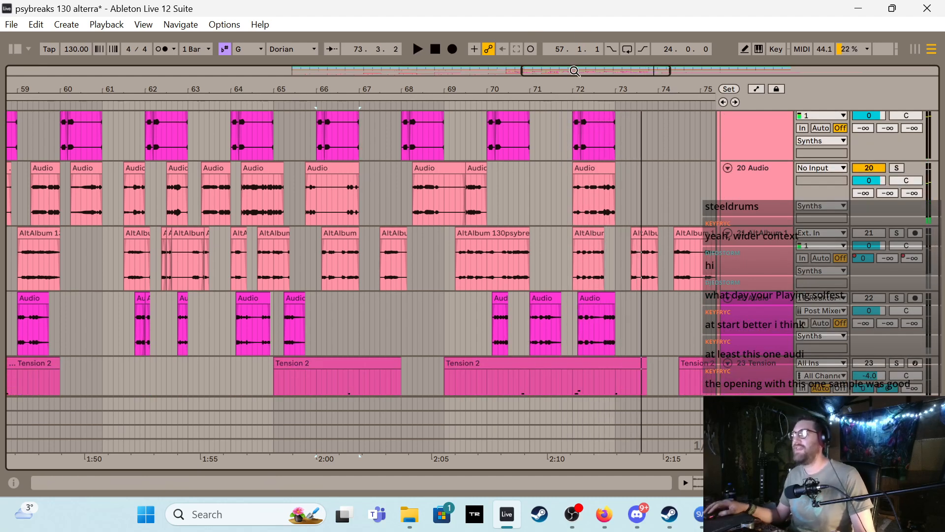
Activate track 21 AltAlbum 1 and play from 56.4.3 to hear it with the other synth layers
{"action": "left_click_drag", "start_coordinate": [575, 71], "coordinate": [532, 71]}
{"action": "scroll", "coordinate": [456, 217], "scroll_direction": "up", "scroll_amount": 2}
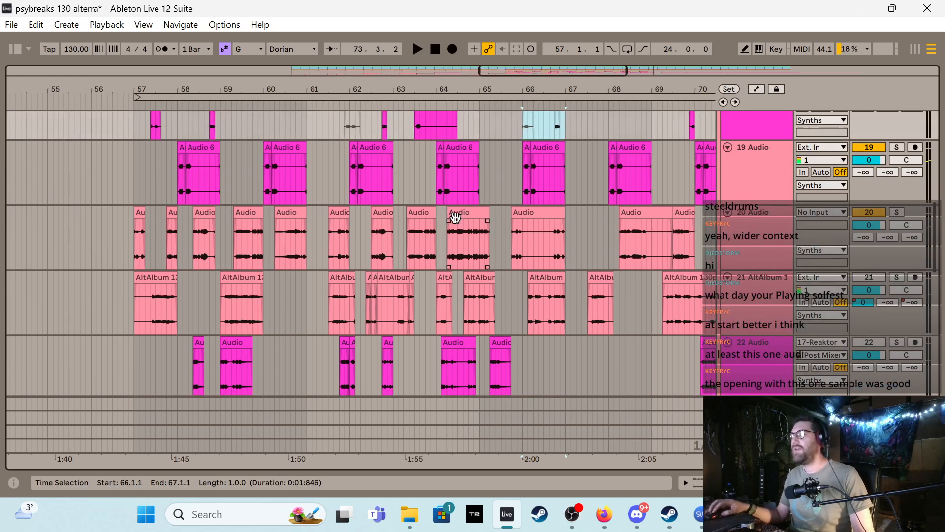
{"action": "left_click", "coordinate": [870, 278]}
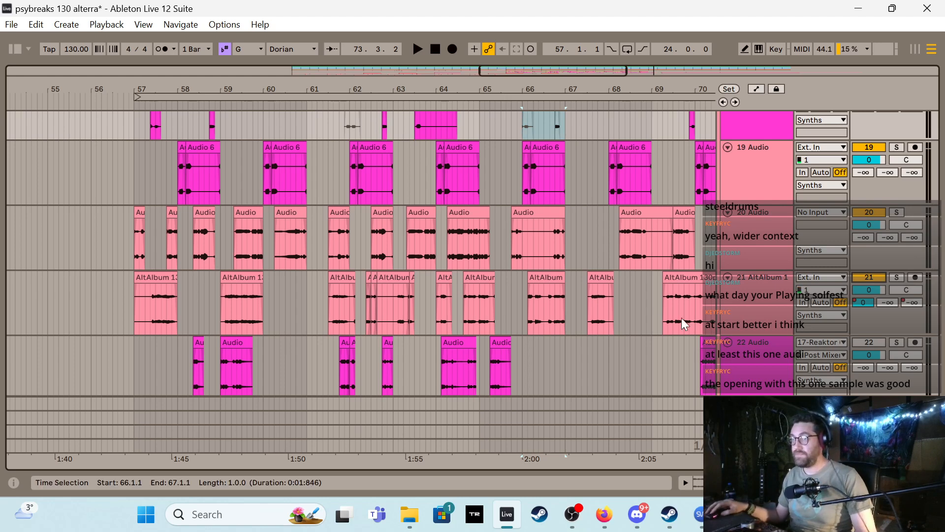
{"action": "left_click", "coordinate": [131, 256]}
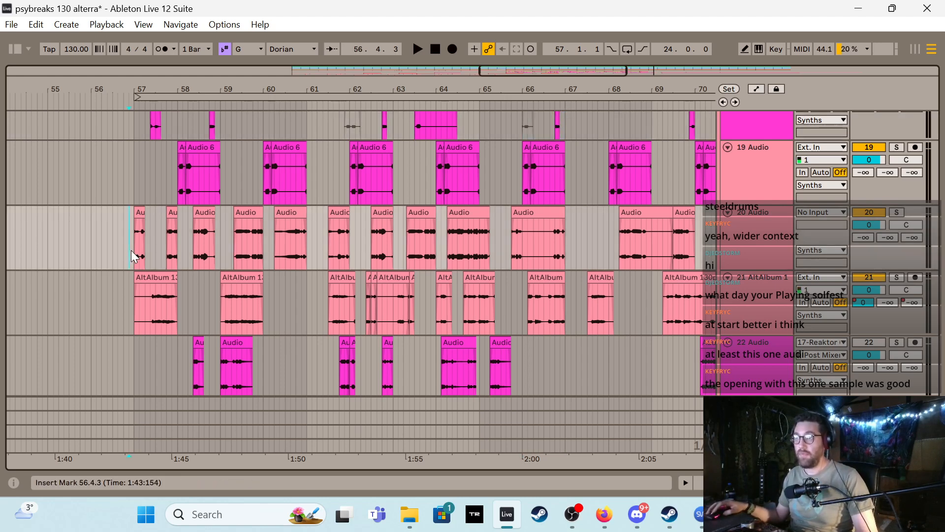
{"action": "key", "text": "space"}
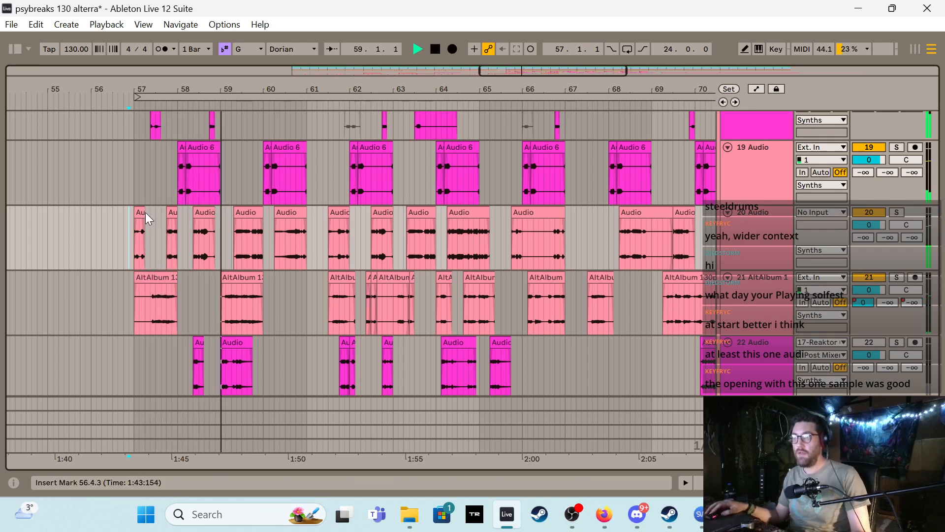
{"action": "key", "text": "space"}
Try deactivating the short clips at 57.4.1 on track 20 and 57.2.3 on track 18, listen from 56.4.3, and undo both deactivations
{"action": "left_click", "coordinate": [171, 212]}
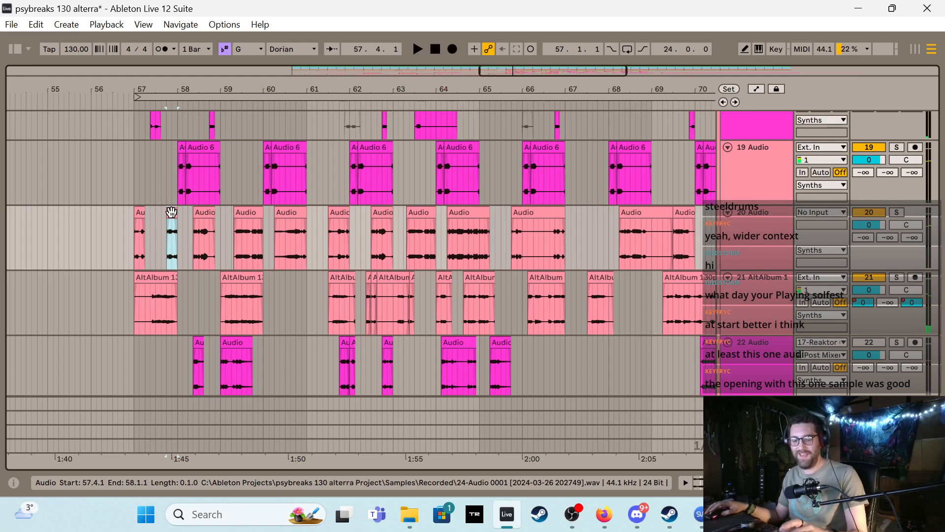
{"action": "scroll", "coordinate": [167, 213], "scroll_direction": "up", "scroll_amount": 2}
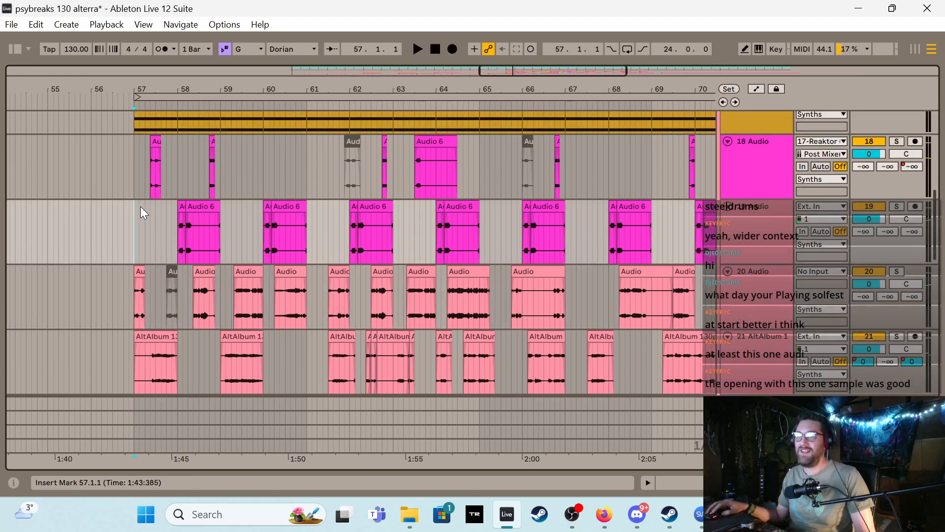
{"action": "left_click", "coordinate": [155, 148]}
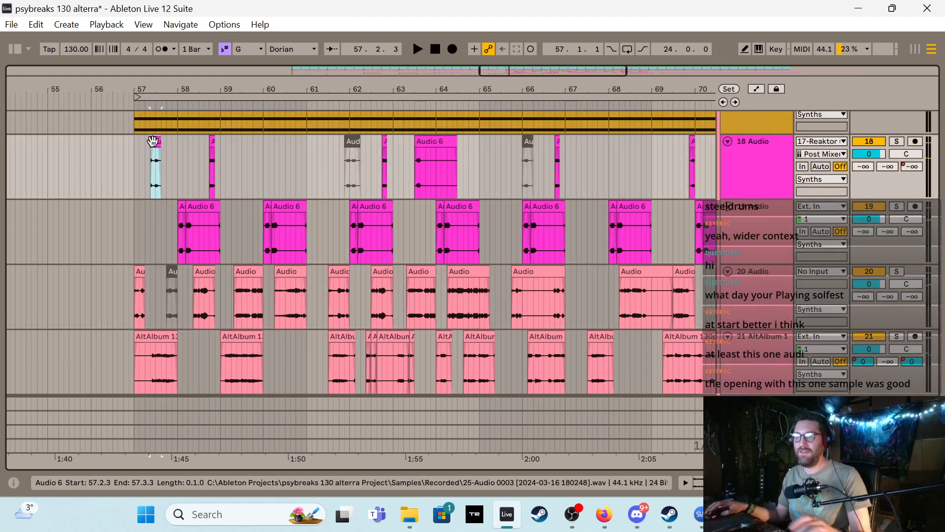
{"action": "left_click", "coordinate": [132, 177]}
{"action": "key", "text": "space"}
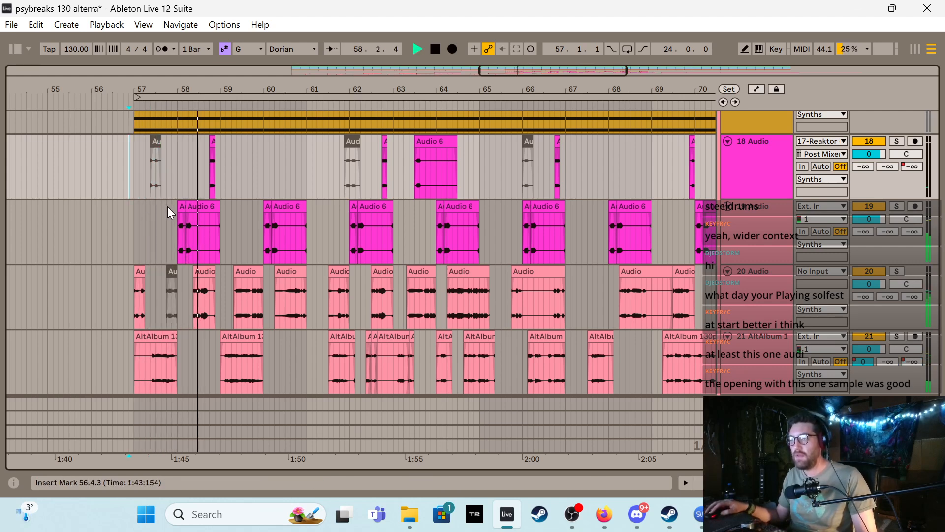
{"action": "key", "text": "ctrl+z"}
{"action": "key", "text": "ctrl+z"}
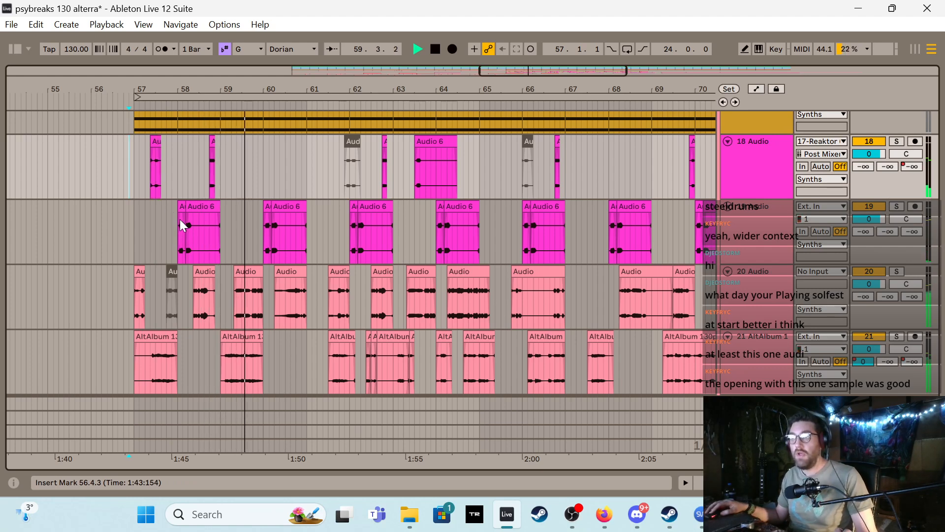
Duplicate the 16-bar section from 57.1.1 to 73.1.1 on tracks 18 to 20 directly after itself
{"action": "key", "text": "minus"}
{"action": "key", "text": "minus"}
{"action": "key", "text": "minus"}
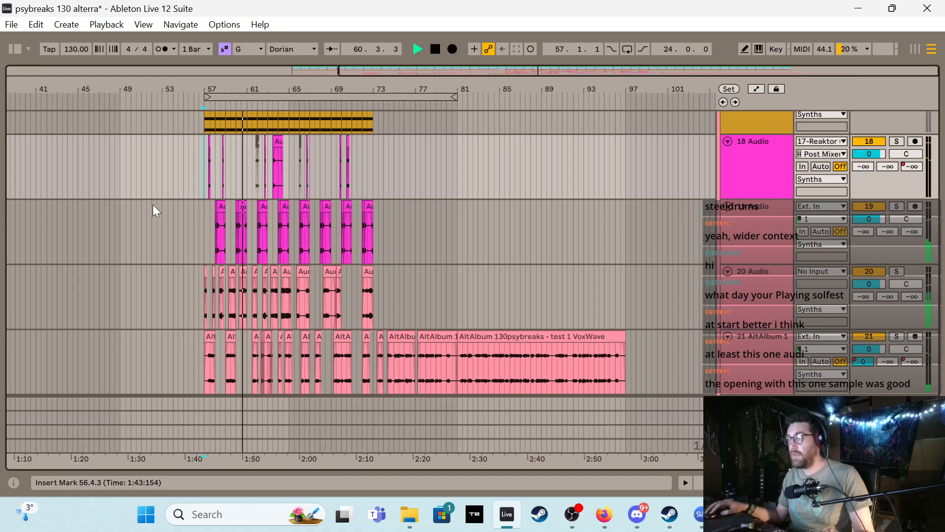
{"action": "left_click_drag", "start_coordinate": [204, 151], "coordinate": [375, 272]}
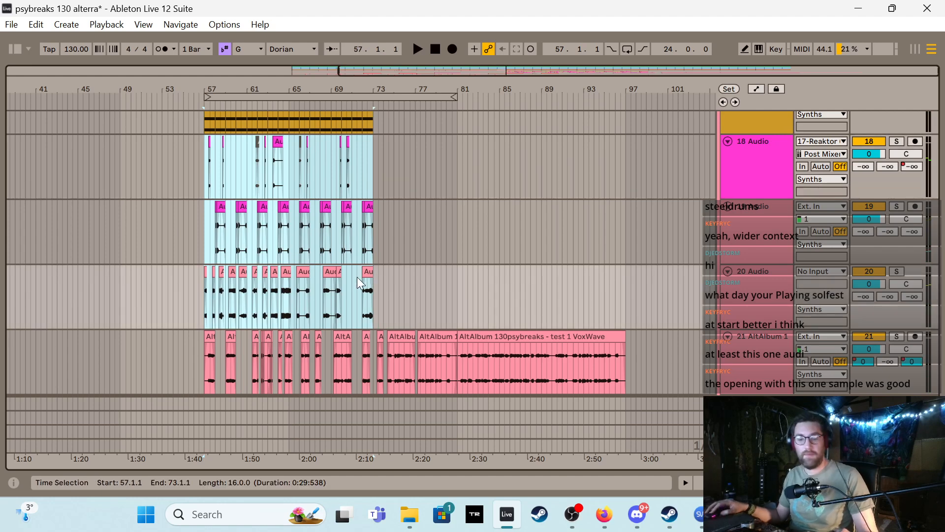
{"action": "key", "text": "ctrl+d"}
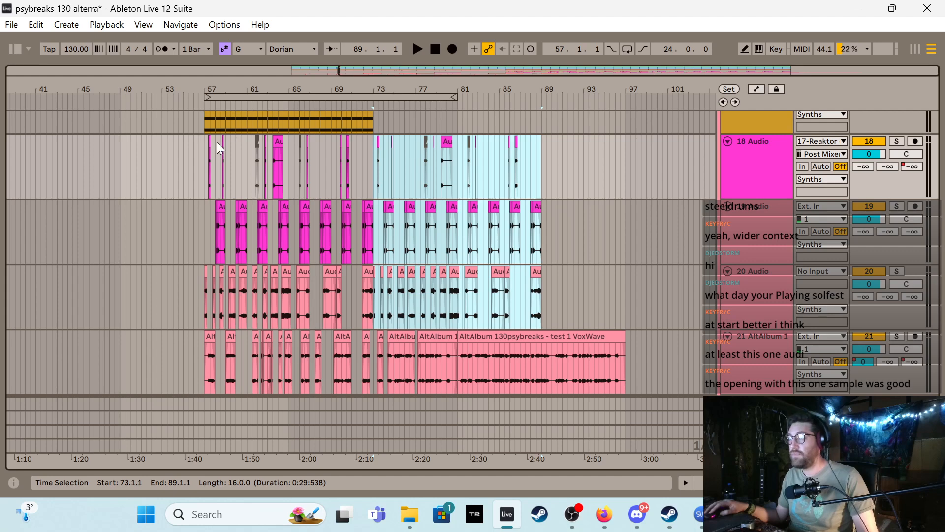
Play from 57.1.1 and deactivate the short clips at 57.2.3 on track 18 and 57.4.1 on track 20
{"action": "left_click", "coordinate": [203, 144]}
{"action": "key", "text": "space"}
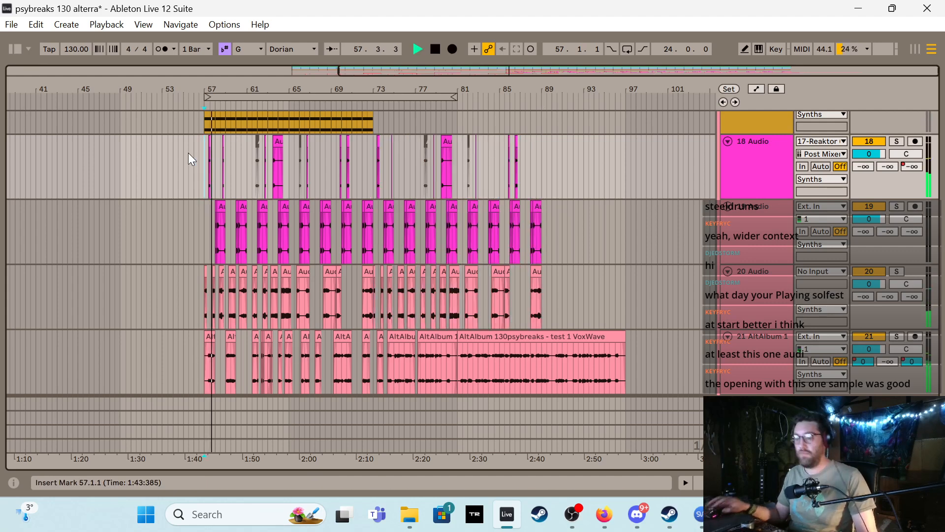
{"action": "key", "text": "plus"}
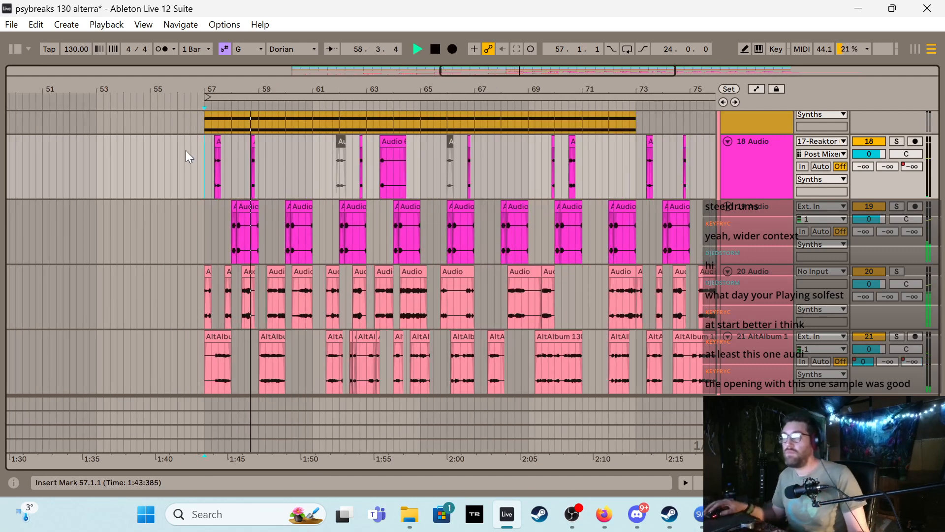
{"action": "left_click", "coordinate": [217, 148]}
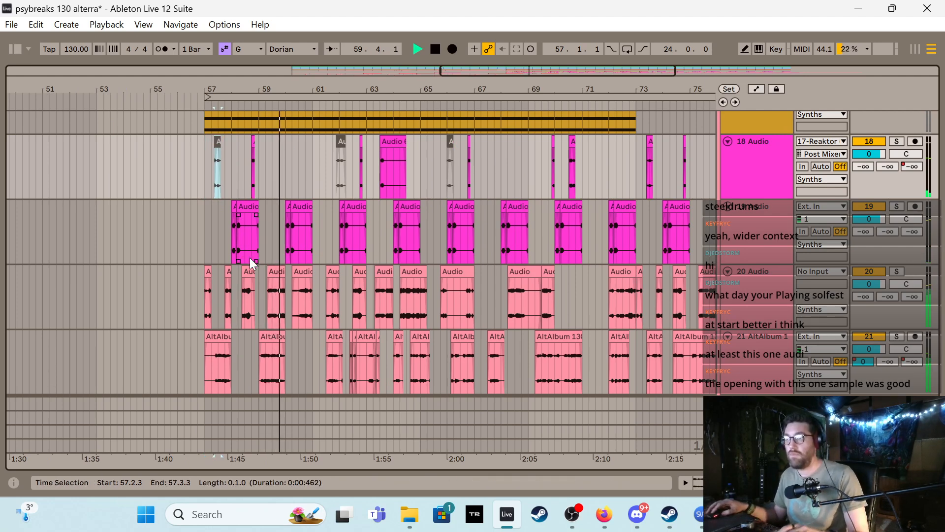
{"action": "left_click", "coordinate": [228, 272]}
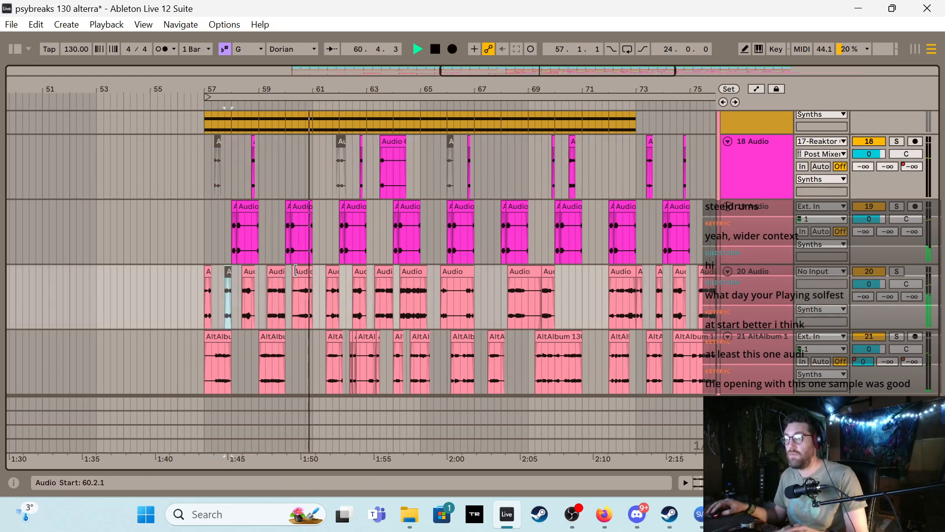
Try deactivating the clip from 59.2.2 to 60.1.1 on track 20 and listen from 57.1.1
{"action": "left_click", "coordinate": [275, 271]}
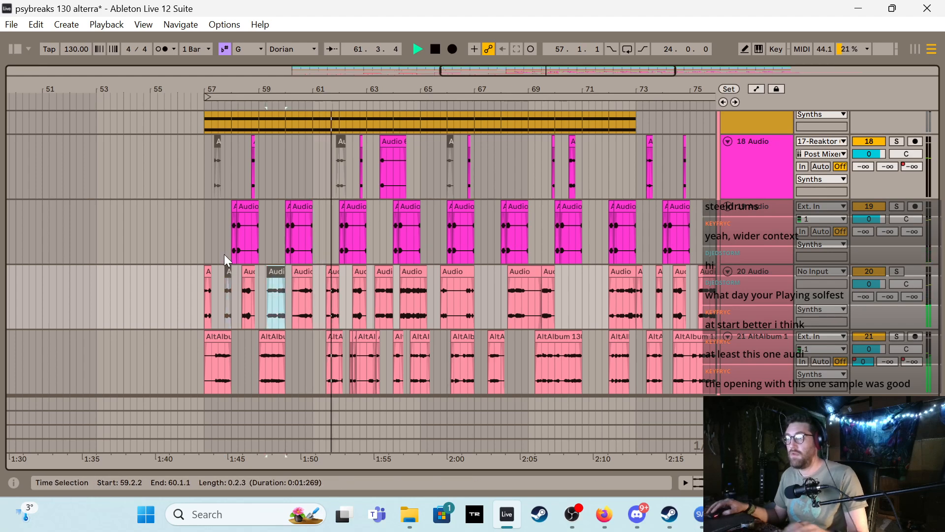
{"action": "left_click", "coordinate": [203, 236]}
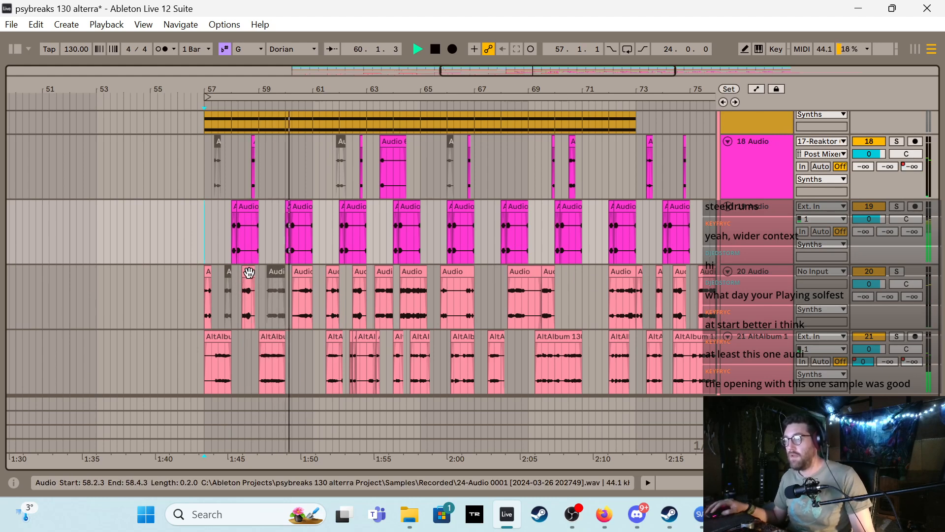
{"action": "key", "text": "space"}
{"action": "key", "text": "space"}
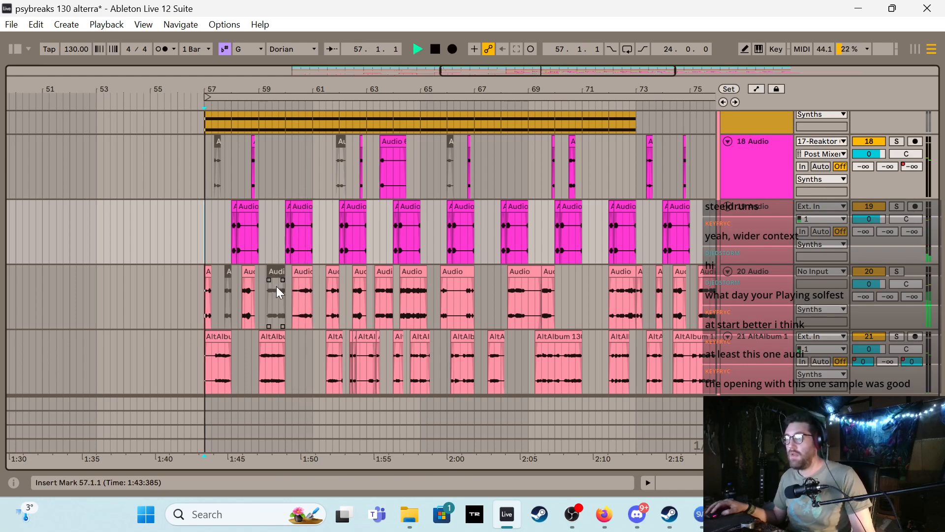
{"action": "key", "text": "space"}
Reactivate the clip from 59.2.2 to 60.1.1 on track 20
{"action": "key", "text": "plus"}
{"action": "key", "text": "plus"}
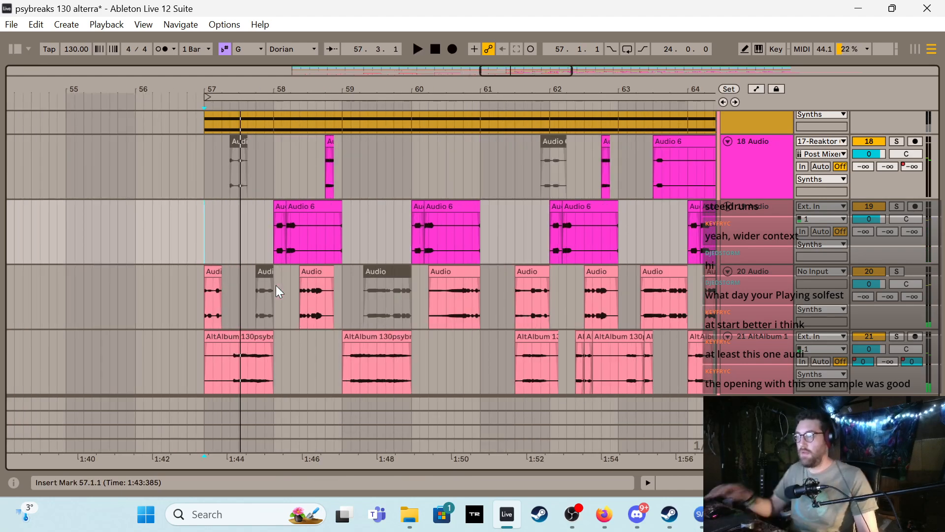
{"action": "left_click", "coordinate": [352, 357]}
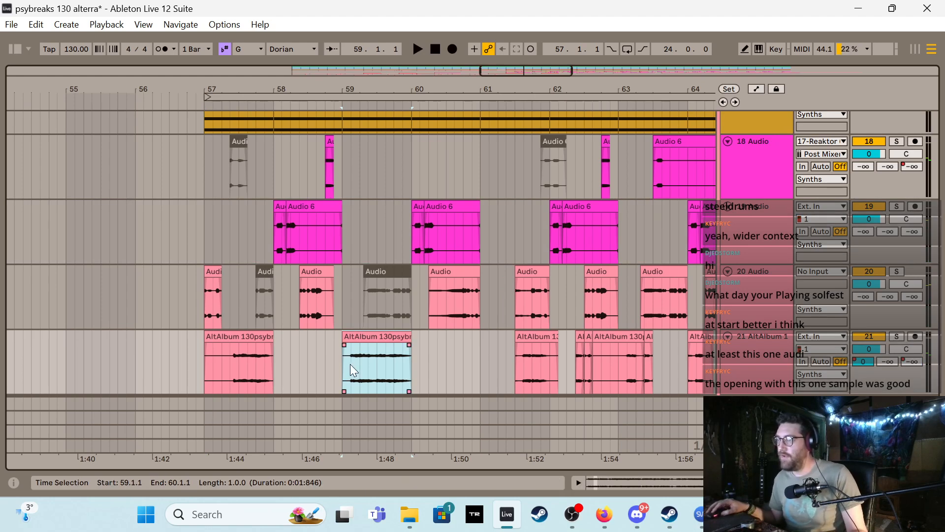
{"action": "left_click_drag", "start_coordinate": [350, 365], "coordinate": [414, 370]}
{"action": "left_click", "coordinate": [415, 369]}
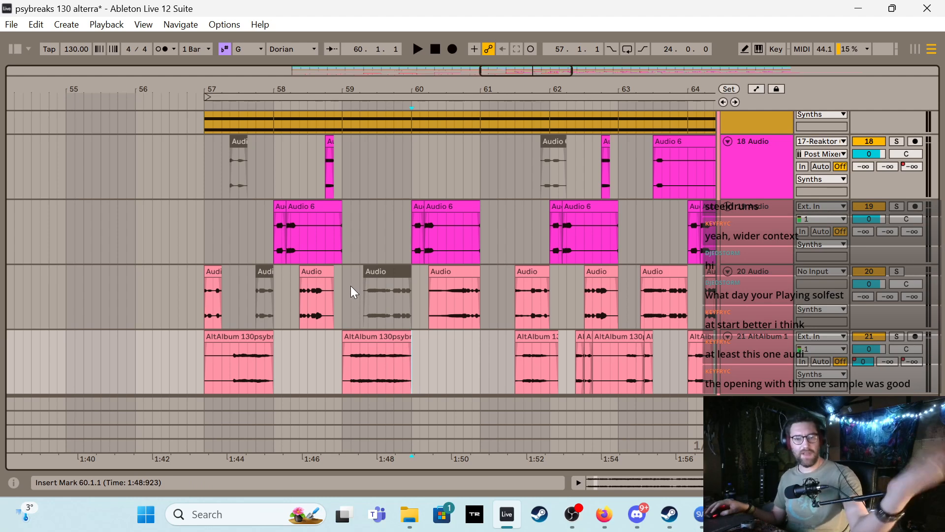
{"action": "left_click", "coordinate": [383, 268]}
{"action": "key", "text": "0"}
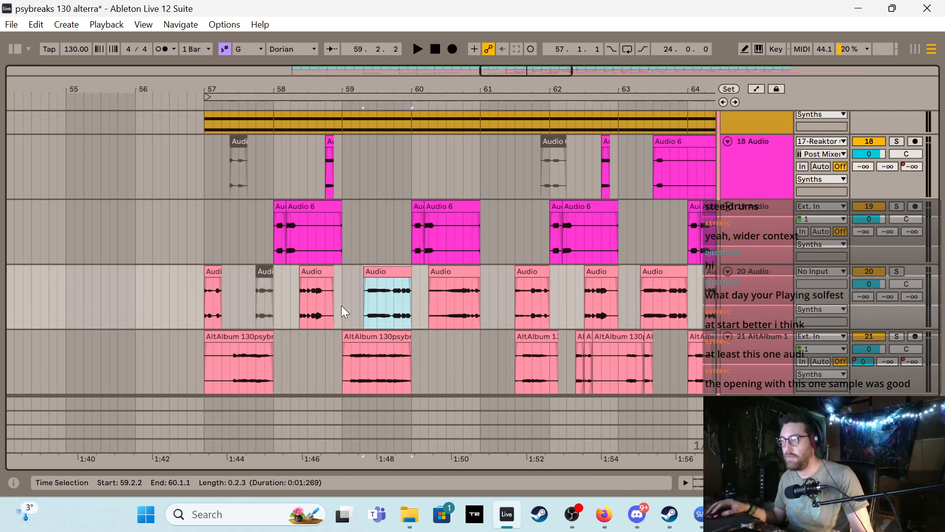
Solo track 20 to audition its clip from 59.2.3 and from 59.4.1, also hearing it with the other tracks
{"action": "left_click", "coordinate": [377, 302]}
{"action": "left_click", "coordinate": [367, 296]}
{"action": "key", "text": "s"}
{"action": "key", "text": "space"}
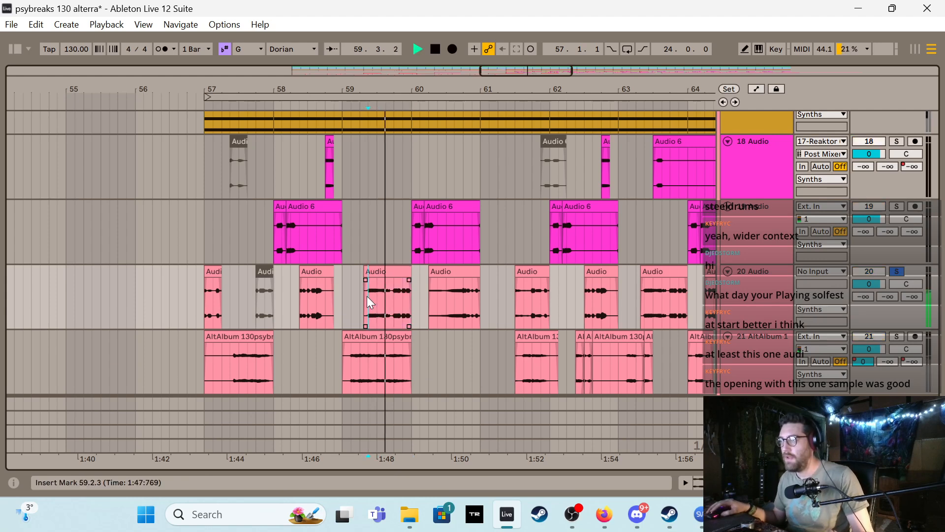
{"action": "key", "text": "s"}
{"action": "key", "text": "space"}
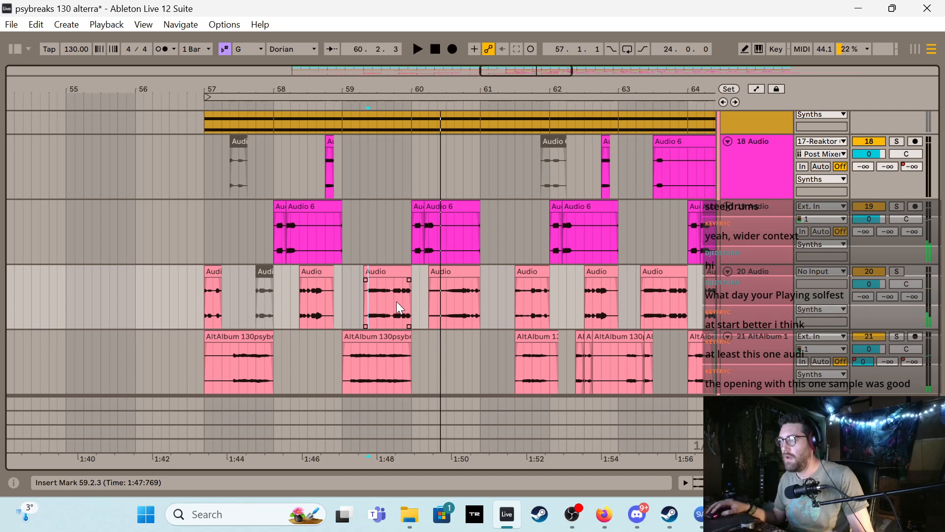
{"action": "left_click", "coordinate": [397, 302]}
{"action": "key", "text": "s"}
{"action": "key", "text": "space"}
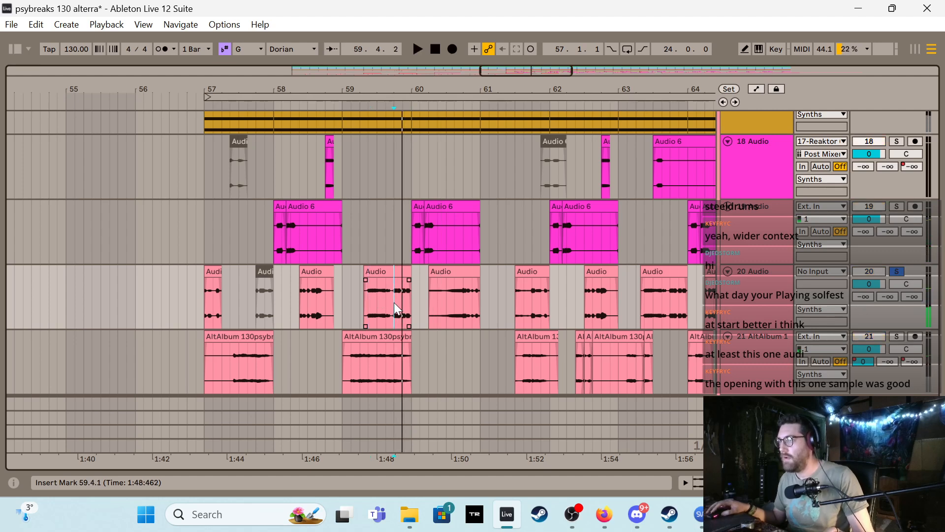
Split the track 20 clip at 59.4.1 and deactivate its first part, shortening the track 21 clip to end at 59.4.1 and unsoloing track 20
{"action": "key", "text": "ctrl+e"}
{"action": "left_click_drag", "start_coordinate": [412, 338], "coordinate": [393, 334]}
{"action": "left_click", "coordinate": [383, 269]}
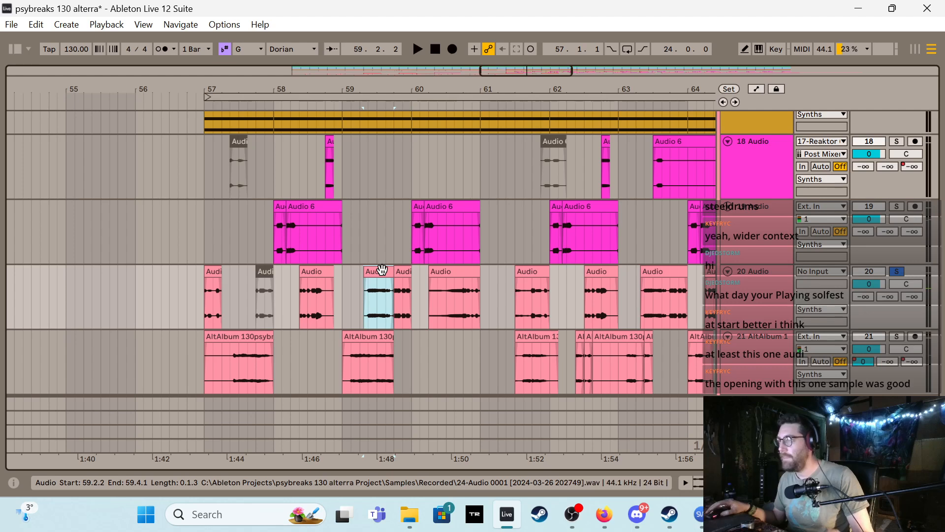
{"action": "key", "text": "0"}
{"action": "key", "text": "s"}
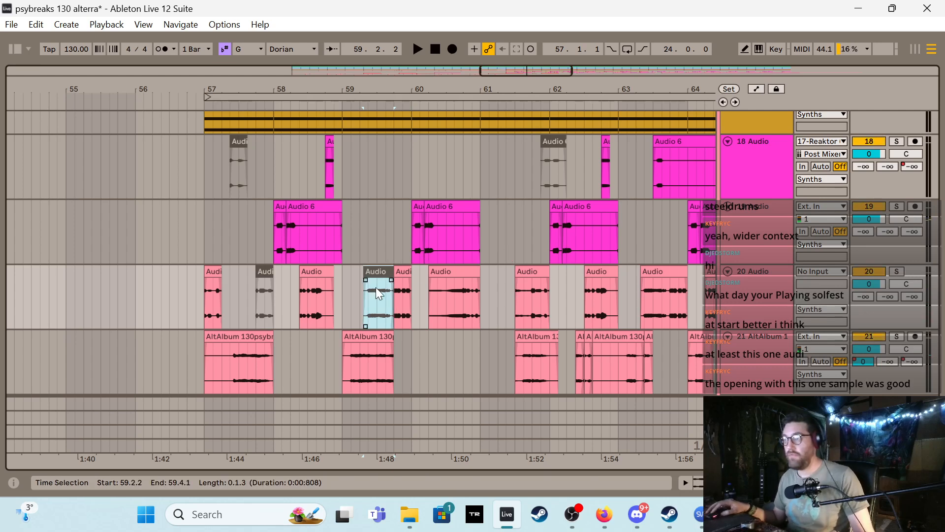
Play the edited phrase on tracks 20 and 21 twice from 59.1.1
{"action": "left_click", "coordinate": [340, 299]}
{"action": "key", "text": "space"}
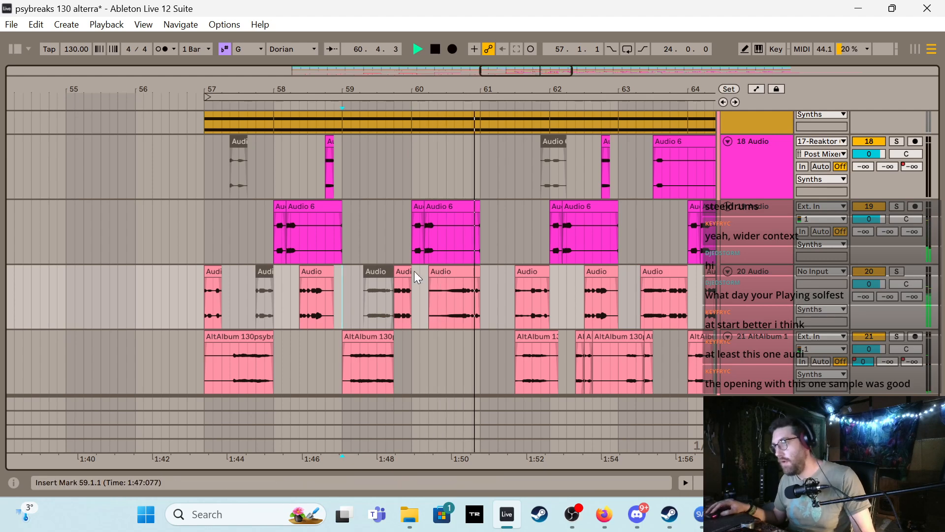
{"action": "key", "text": "space"}
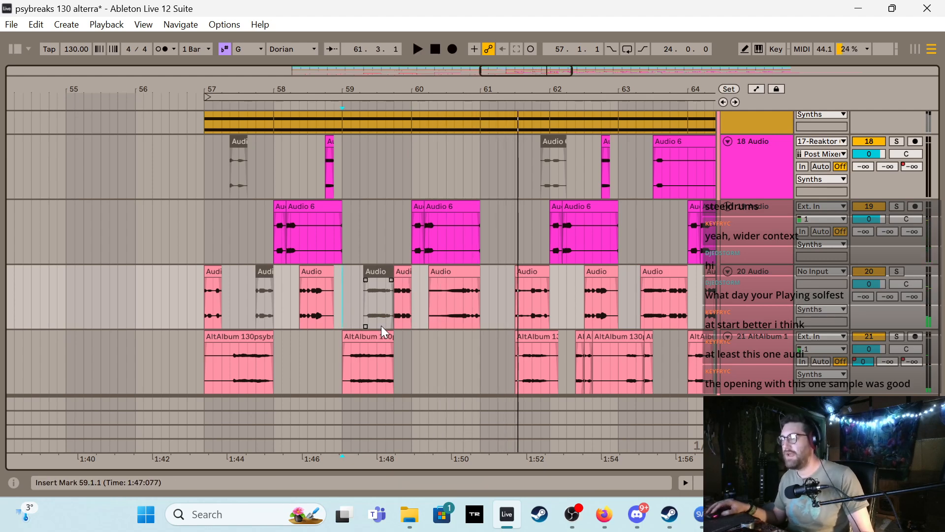
{"action": "key", "text": "space"}
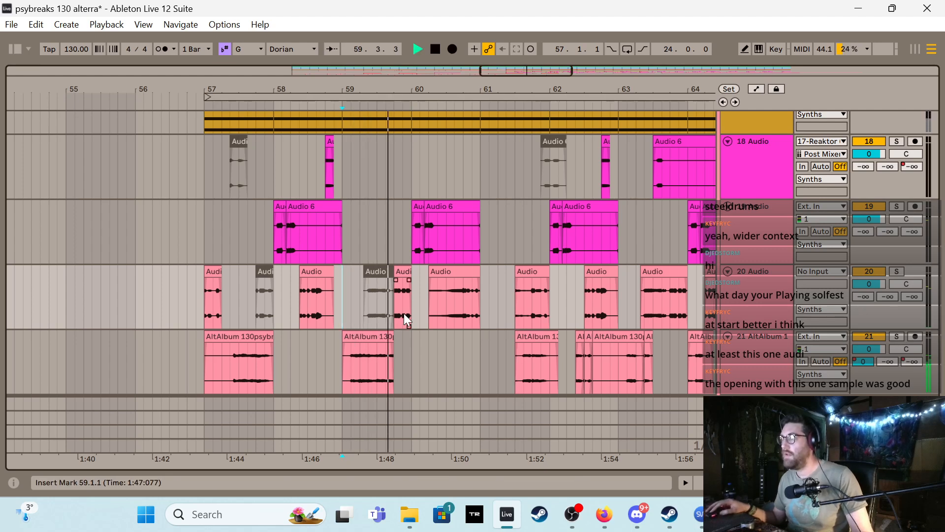
{"action": "key", "text": "space"}
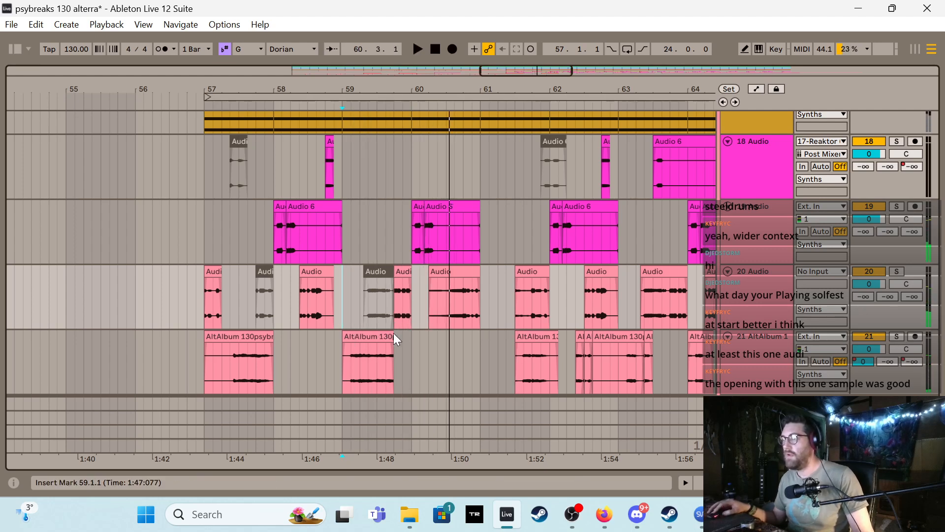
Extend the track 21 clip starting at 59.1.1 back to 60.1.1 and play from 59.1.1
{"action": "left_click_drag", "start_coordinate": [392, 333], "coordinate": [412, 338]}
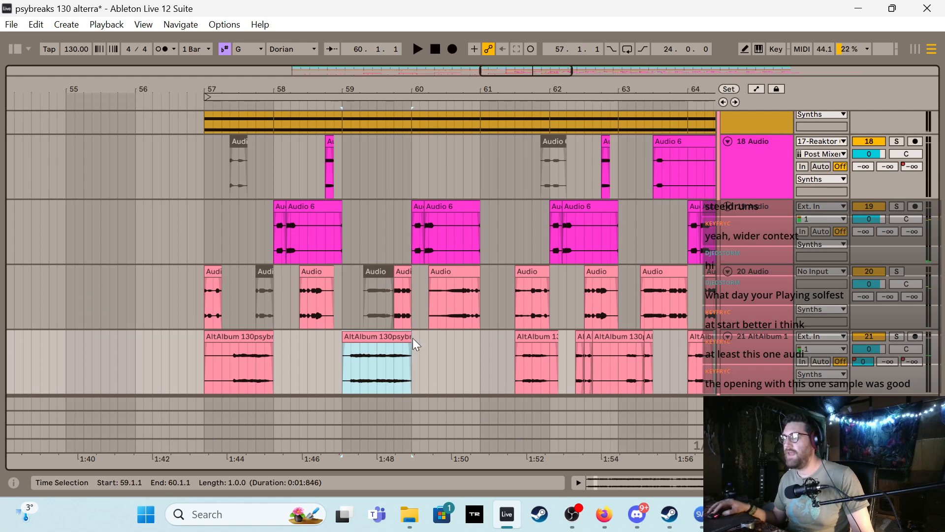
{"action": "left_click", "coordinate": [394, 358]}
{"action": "left_click", "coordinate": [343, 323]}
{"action": "key", "text": "space"}
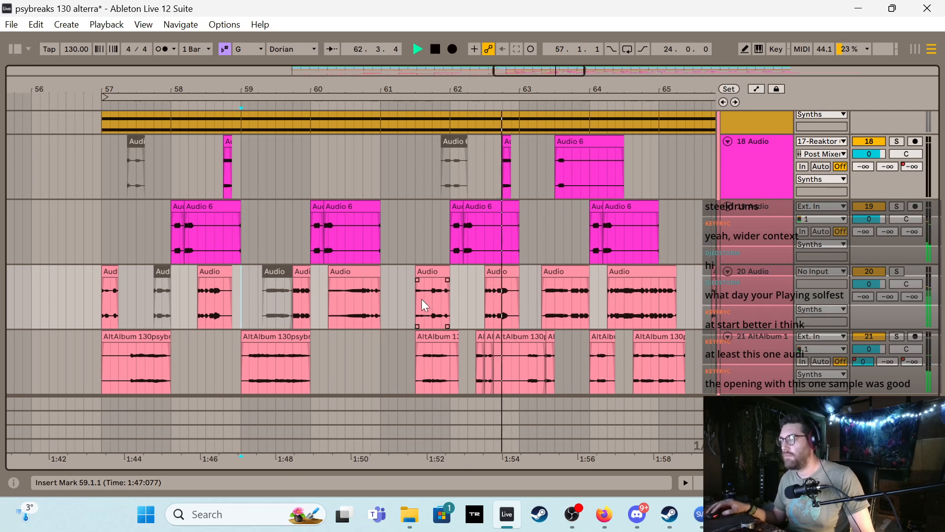
Move the track 20 clip in the second half of bar 61 to 61.1.1, directly after the preceding clip, and listen to the result
{"action": "key", "text": "space"}
{"action": "left_click_drag", "start_coordinate": [430, 272], "coordinate": [398, 283]}
{"action": "left_click", "coordinate": [326, 276]}
{"action": "key", "text": "space"}
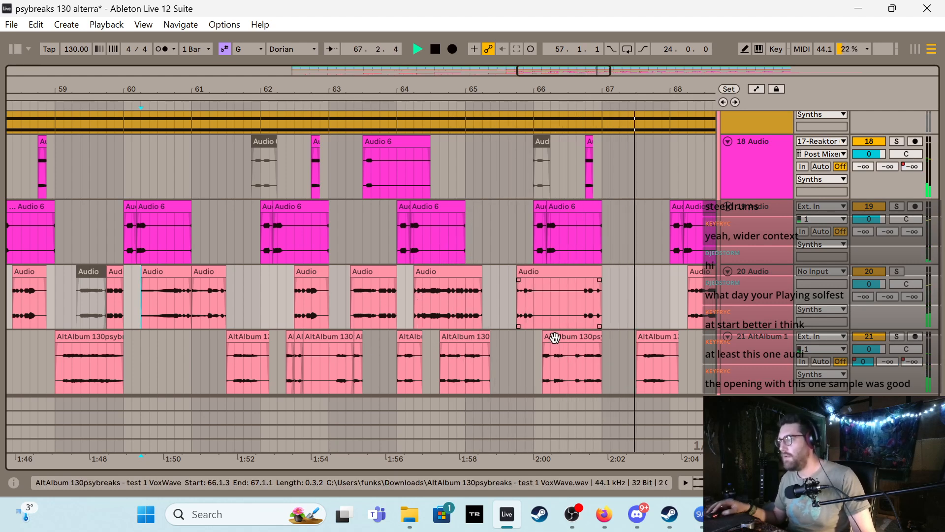
{"action": "key", "text": "space"}
{"action": "left_click", "coordinate": [197, 317]}
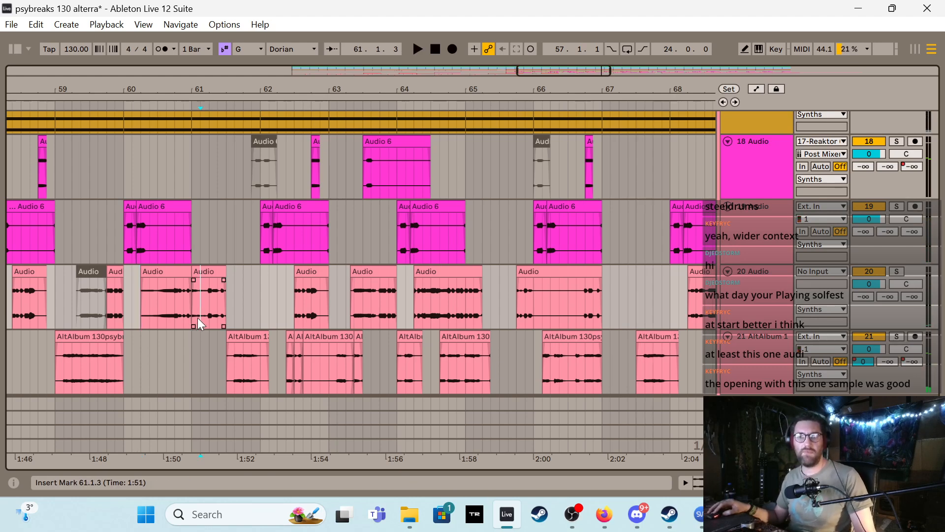
{"action": "key", "text": "space"}
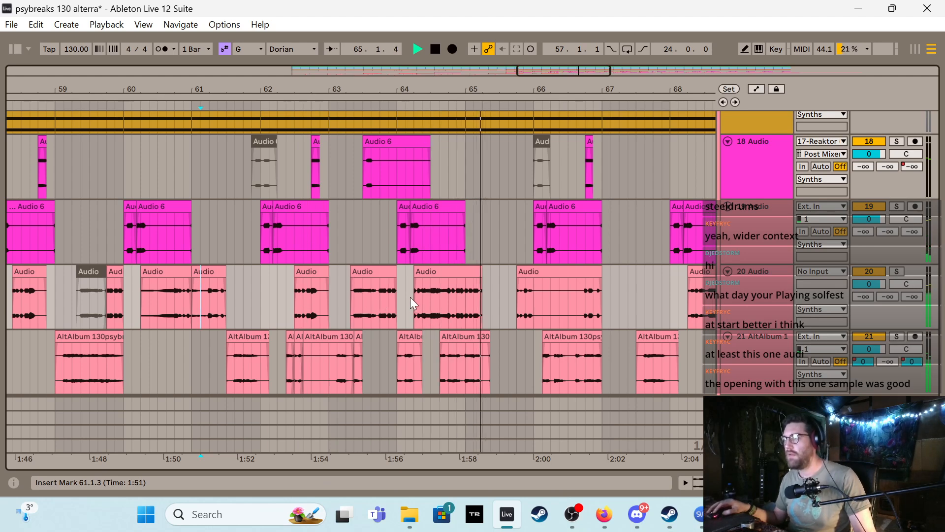
Split the track 21 clip at 65.1.1, deactivate its part from 64.3.3, and listen from 63.1.3
{"action": "left_click", "coordinate": [432, 347]}
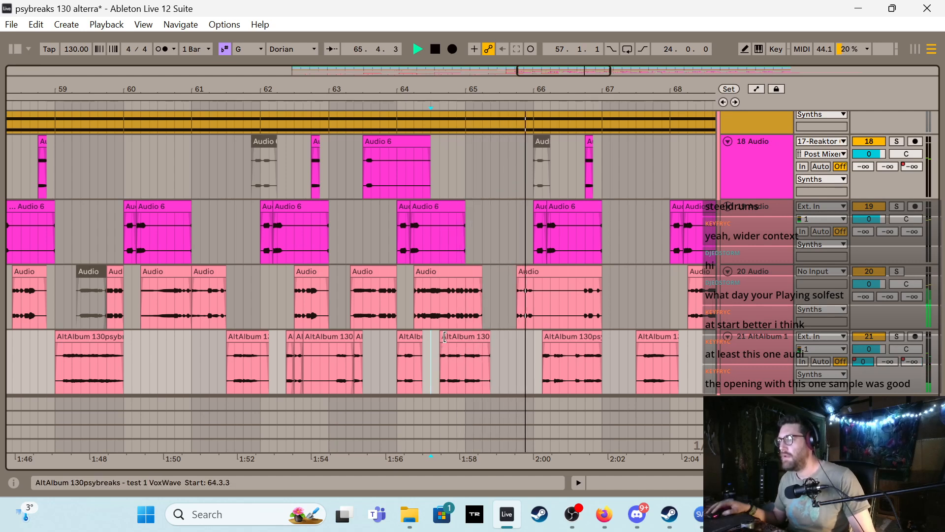
{"action": "key", "text": "space"}
{"action": "left_click", "coordinate": [465, 356]}
{"action": "key", "text": "ctrl+e"}
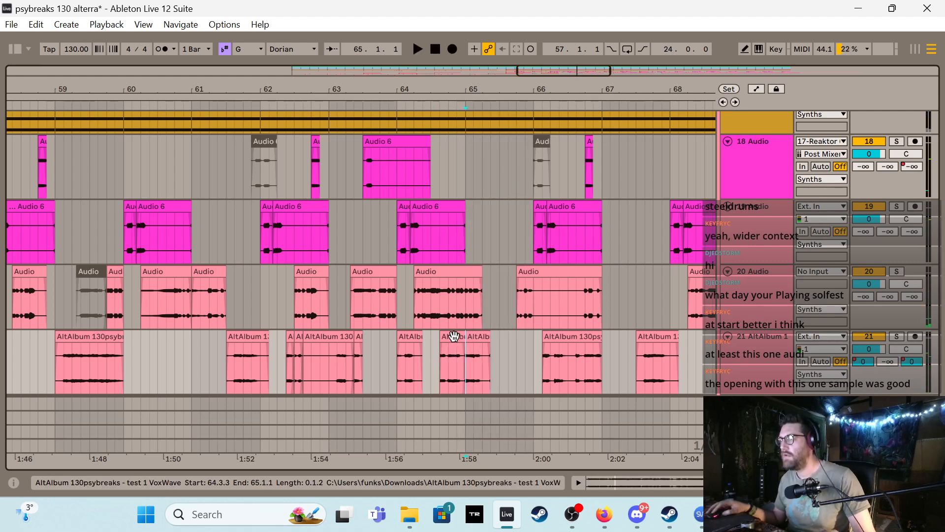
{"action": "left_click", "coordinate": [452, 336]}
{"action": "key", "text": "0"}
{"action": "left_click", "coordinate": [337, 284]}
{"action": "key", "text": "space"}
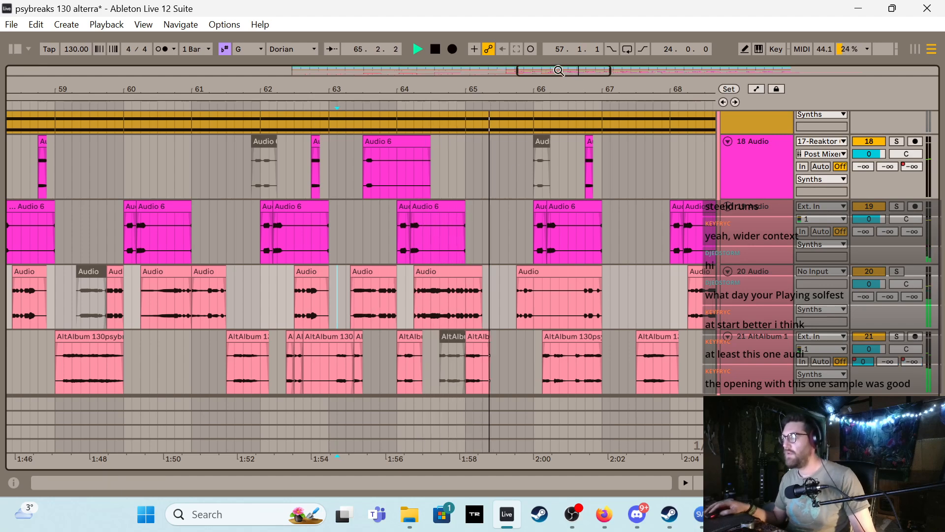
Split the track 21 clip starting at 66.1.3 at 66.2.1 and select the beat from 66.2.1 to 66.3.1
{"action": "left_click_drag", "start_coordinate": [557, 70], "coordinate": [572, 88]}
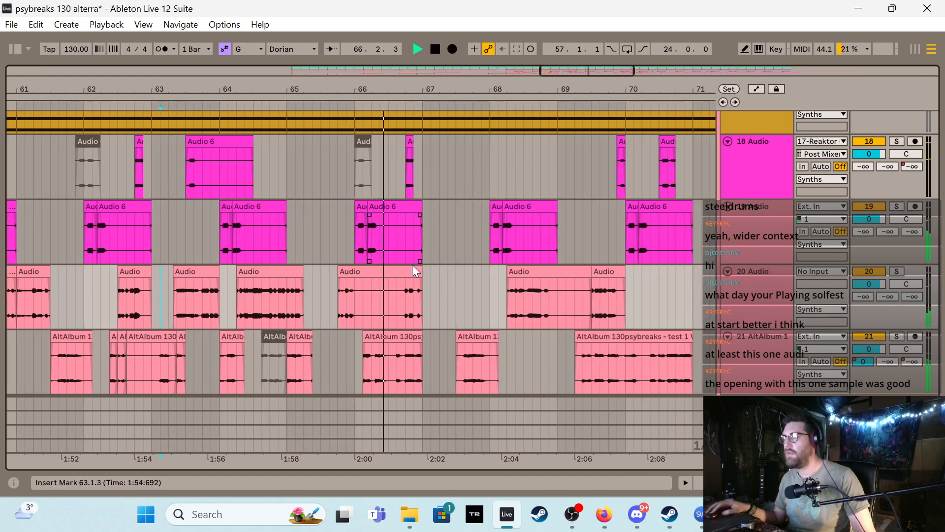
{"action": "left_click", "coordinate": [372, 356]}
{"action": "left_click", "coordinate": [363, 356]}
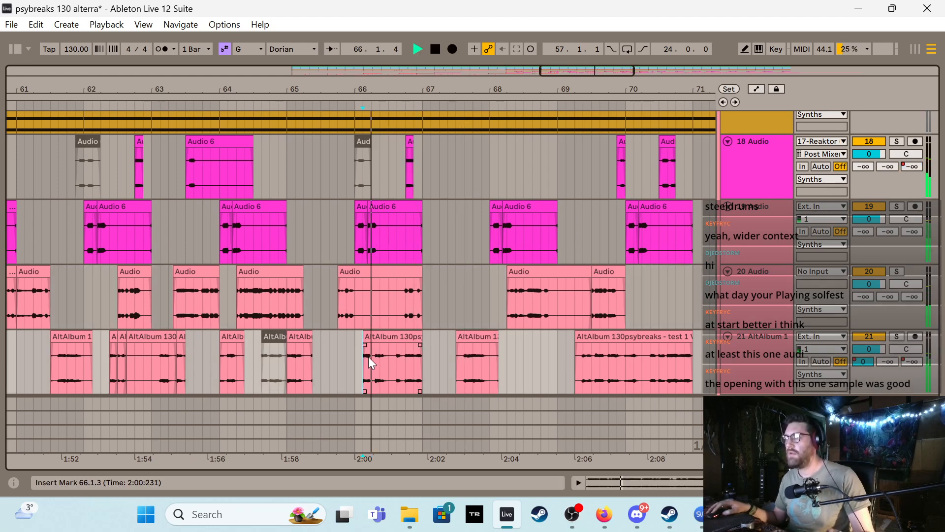
{"action": "left_click_drag", "start_coordinate": [373, 359], "coordinate": [388, 357]}
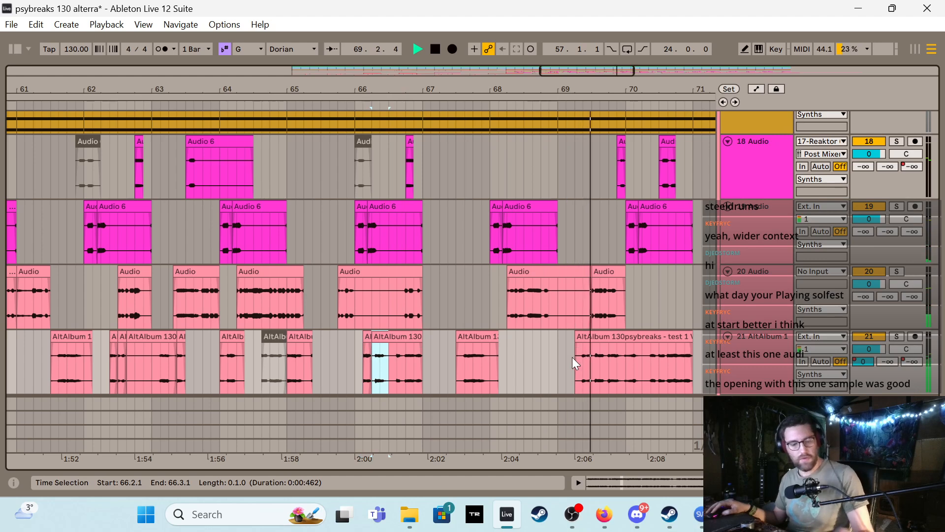
Automate track 21 from 66.2.1 to 66.3.1 with the A-Reverb send lowered and the B-Replika send raised, and play it back
{"action": "key", "text": "a"}
{"action": "key", "text": "space"}
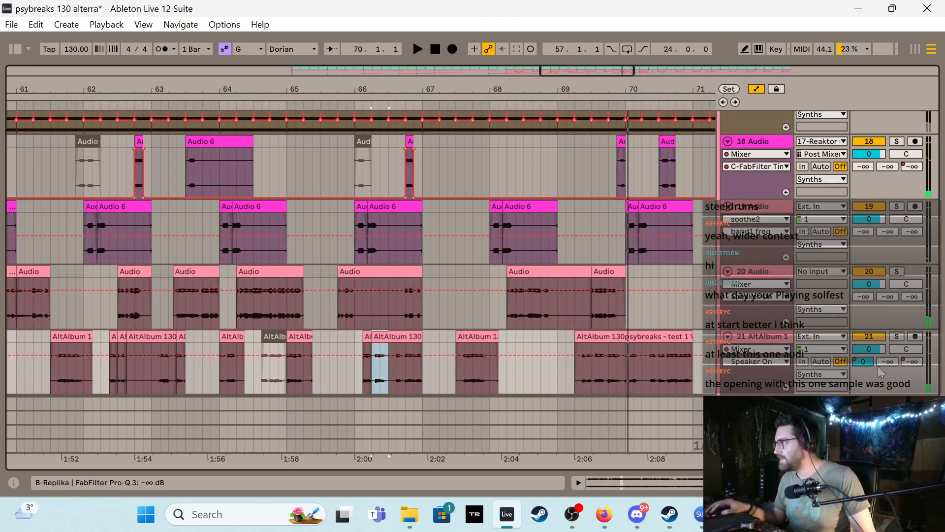
{"action": "left_click", "coordinate": [377, 373]}
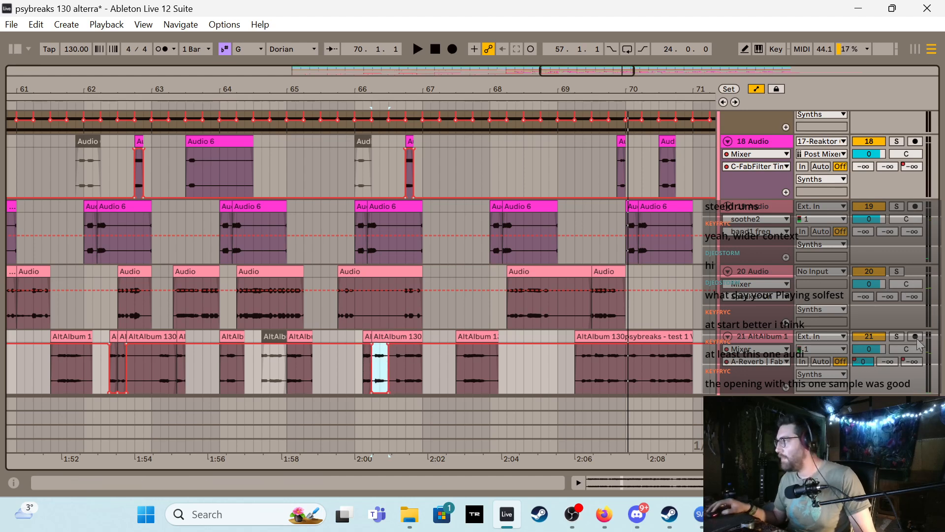
{"action": "left_click", "coordinate": [887, 361]}
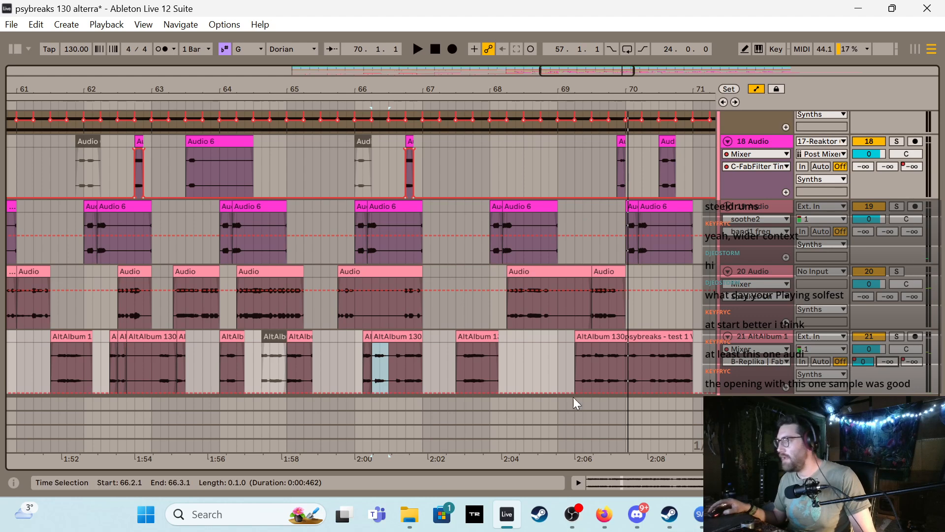
{"action": "left_click", "coordinate": [380, 387]}
{"action": "key", "text": "space"}
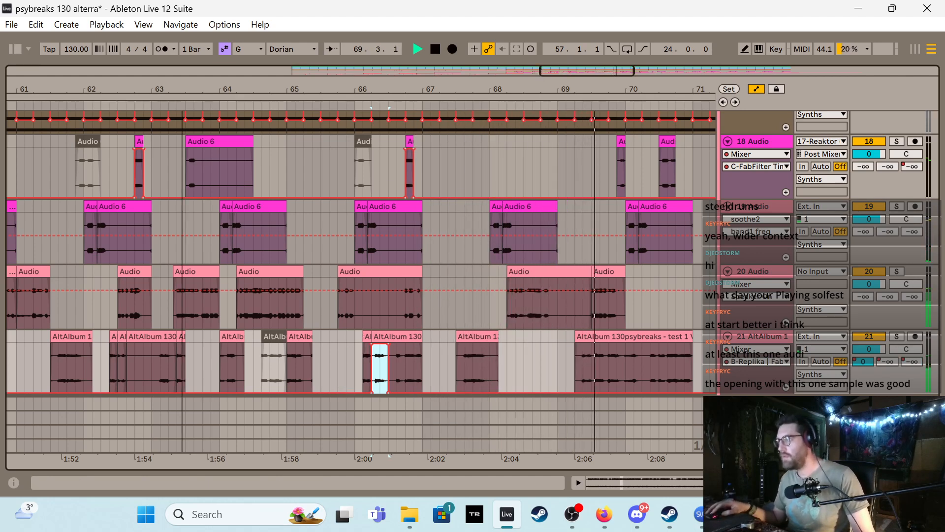
Split the track 21 clip at 69.4.1 and 69.4.3, and shift the short piece between the cuts to 69.4.3
{"action": "left_click_drag", "start_coordinate": [565, 67], "coordinate": [588, 68]}
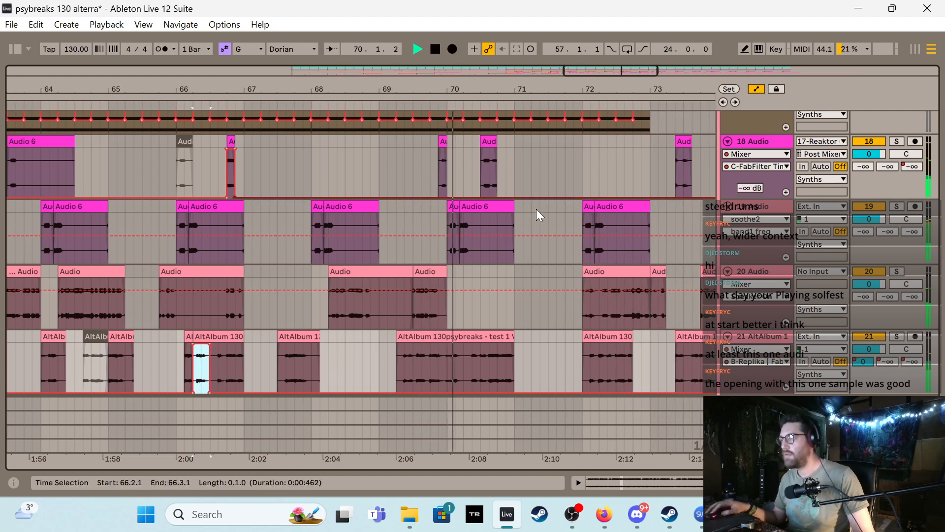
{"action": "left_click", "coordinate": [431, 365]}
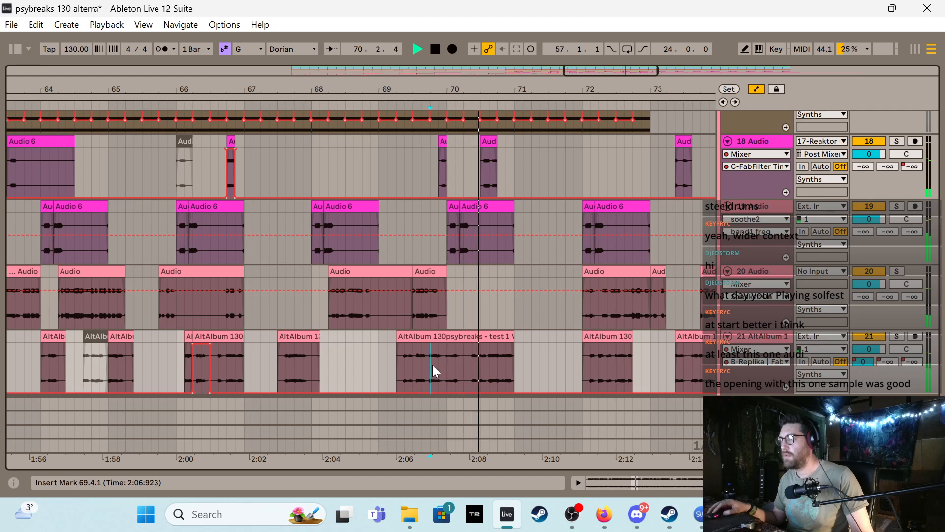
{"action": "key", "text": "ctrl+e"}
{"action": "left_click", "coordinate": [437, 350]}
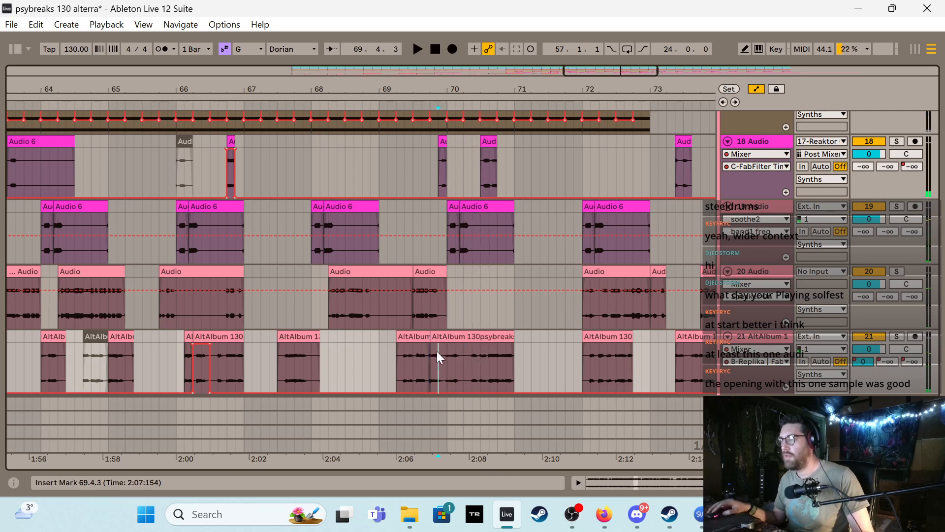
{"action": "key", "text": "ctrl+e"}
{"action": "left_click_drag", "start_coordinate": [434, 335], "coordinate": [440, 336]}
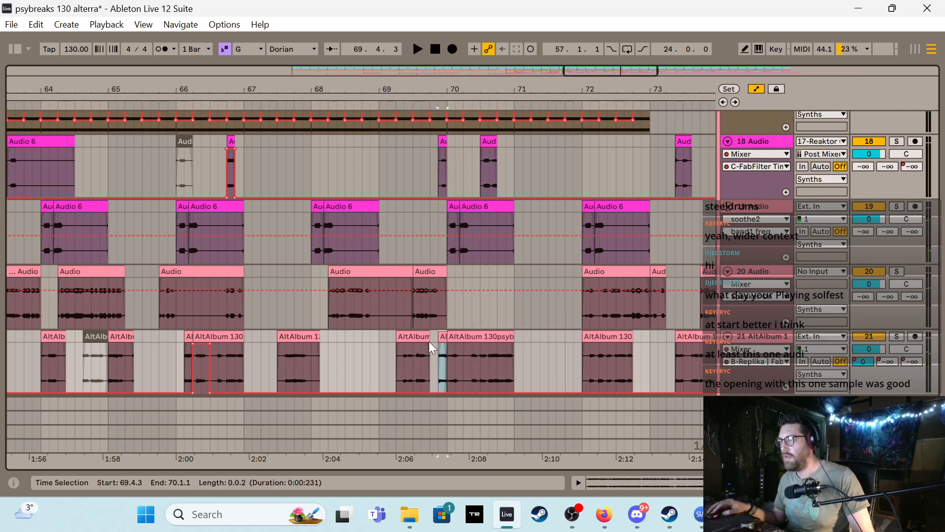
Listen to the arrangement from 69.1.3 and from 70.2.3, and set the insert mark at 70.4.1 on track 21
{"action": "left_click", "coordinate": [384, 365]}
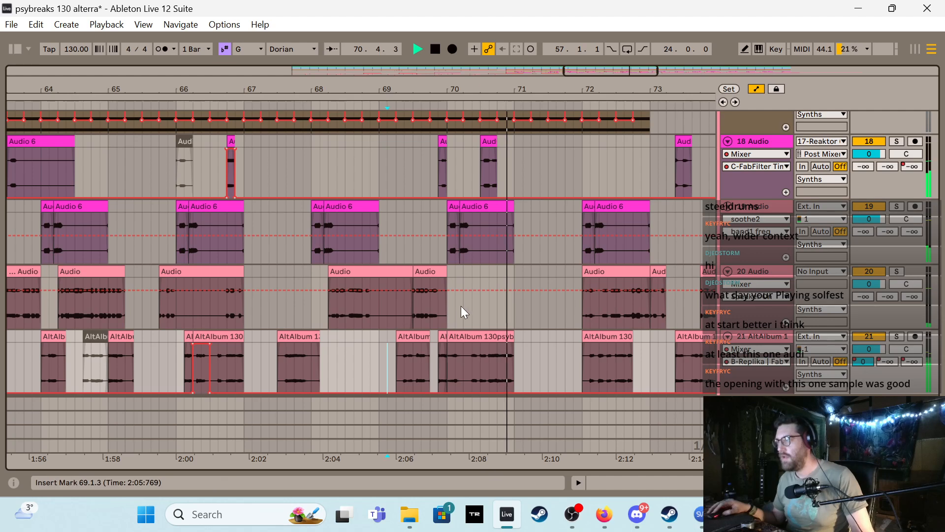
{"action": "left_click", "coordinate": [497, 363]}
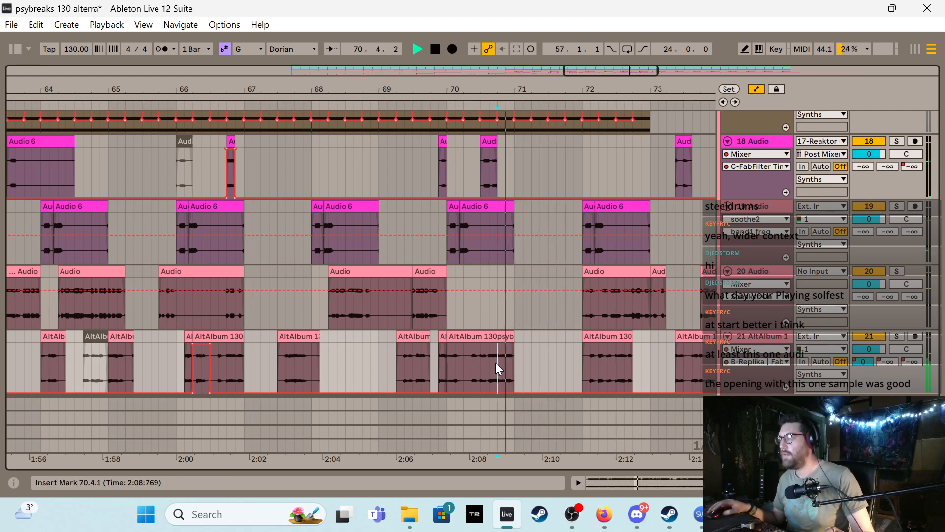
{"action": "key", "text": "space"}
{"action": "left_click", "coordinate": [475, 367]}
{"action": "key", "text": "space"}
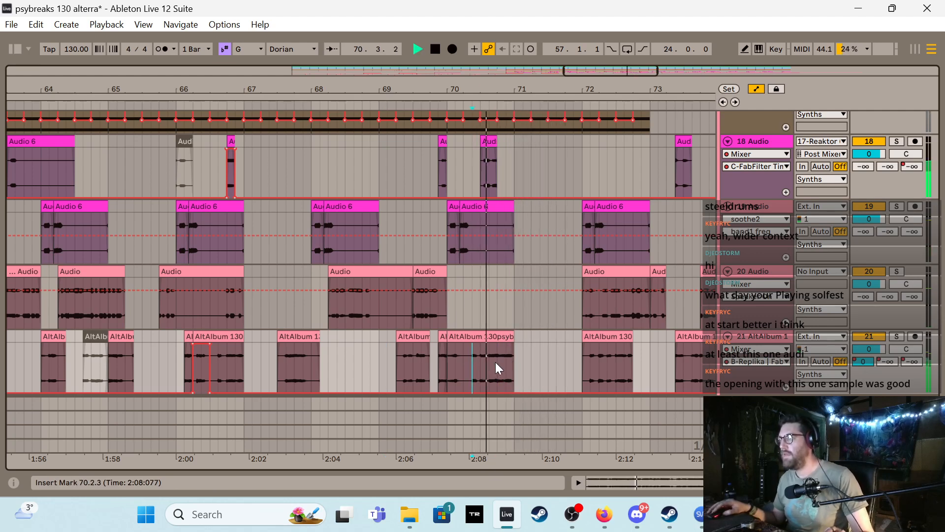
{"action": "left_click", "coordinate": [498, 359]}
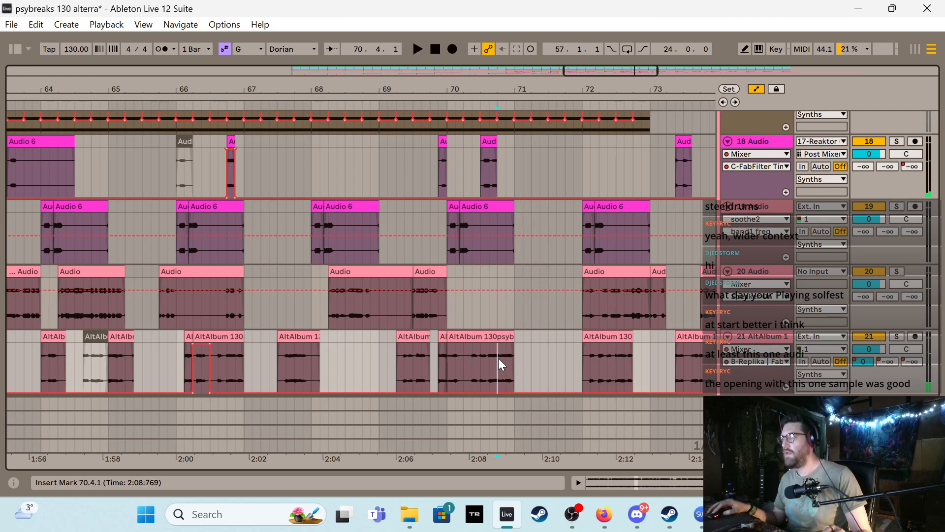
{"action": "key", "text": "space"}
Show track 21's device chain and add the Pro-Q 3 equalizer to it from the EQ plug-ins
{"action": "key", "text": "ctrl+a"}
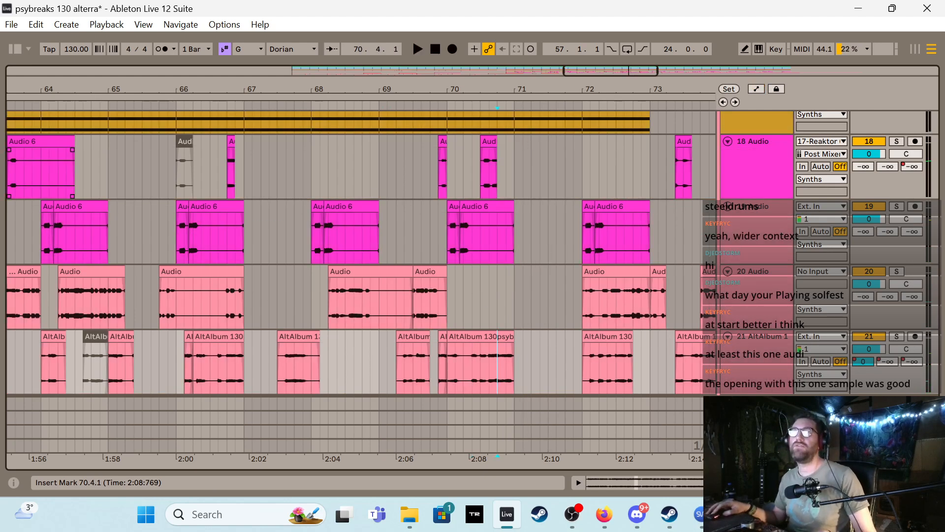
{"action": "double_click", "coordinate": [767, 373]}
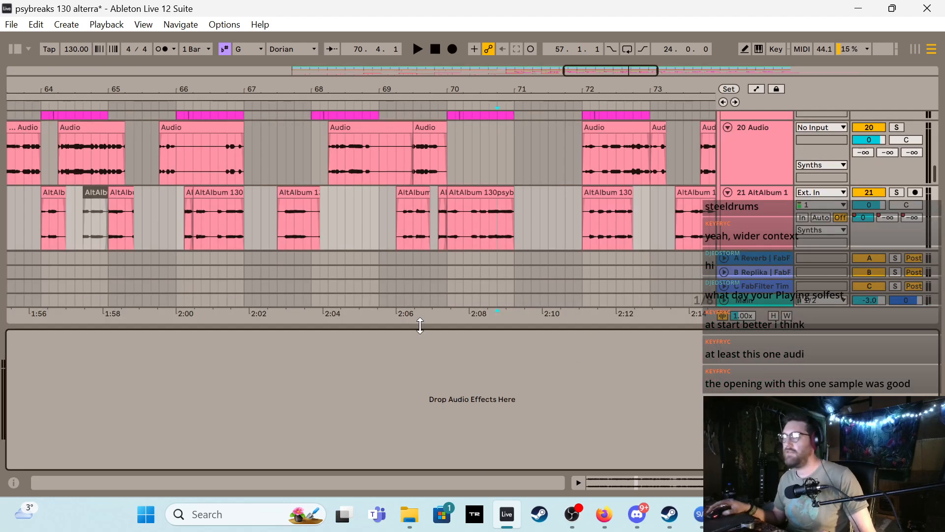
{"action": "left_click", "coordinate": [13, 51]}
{"action": "left_click", "coordinate": [203, 122]}
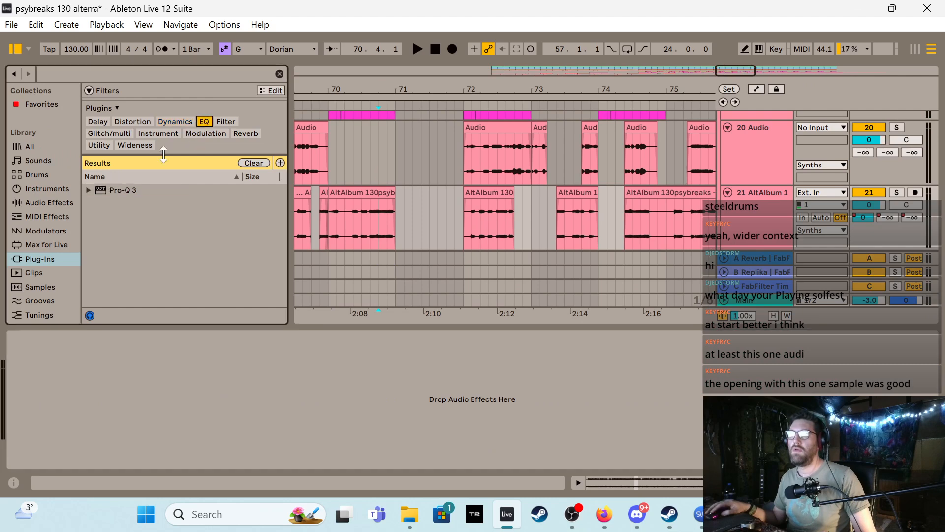
{"action": "double_click", "coordinate": [127, 191]}
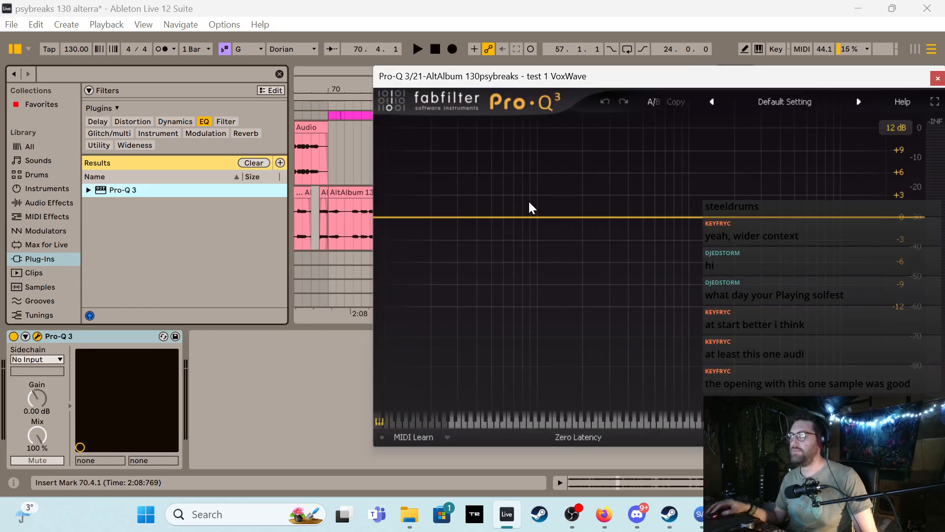
Add a high-cut band at 30000 Hz in Pro-Q 3 with a 30 dB/oct slope while the track plays
{"action": "key", "text": "space"}
{"action": "left_click", "coordinate": [913, 217]}
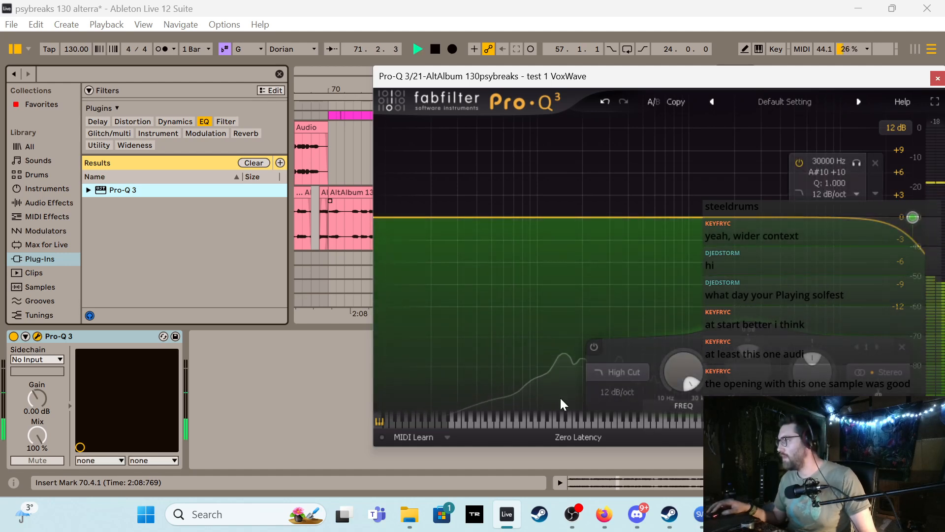
{"action": "left_click", "coordinate": [596, 396]}
{"action": "left_click", "coordinate": [640, 307]}
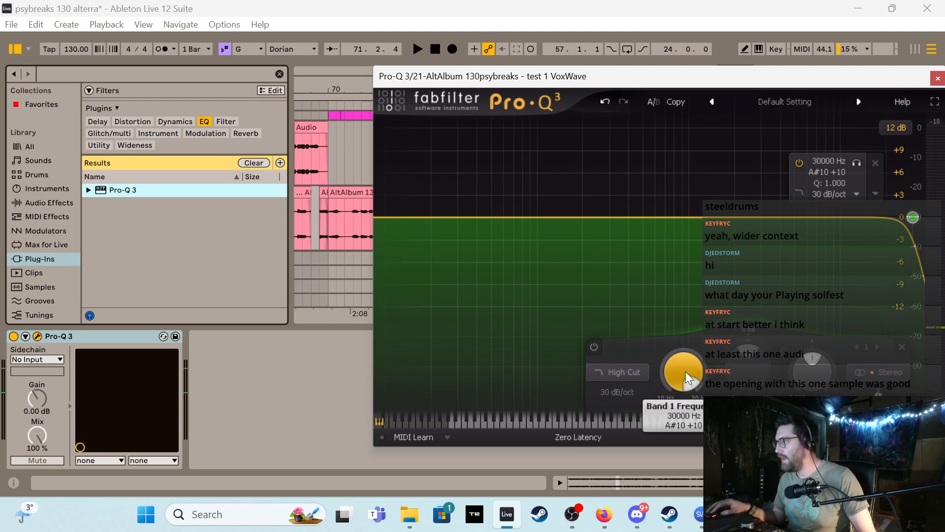
Automate Pro-Q 3's Band 1 Frequency on track 21 from 251.90 Hz at 70.4.1 up to 30000 Hz at 71.1.1, and play it back
{"action": "left_click_drag", "start_coordinate": [773, 74], "coordinate": [457, 389]}
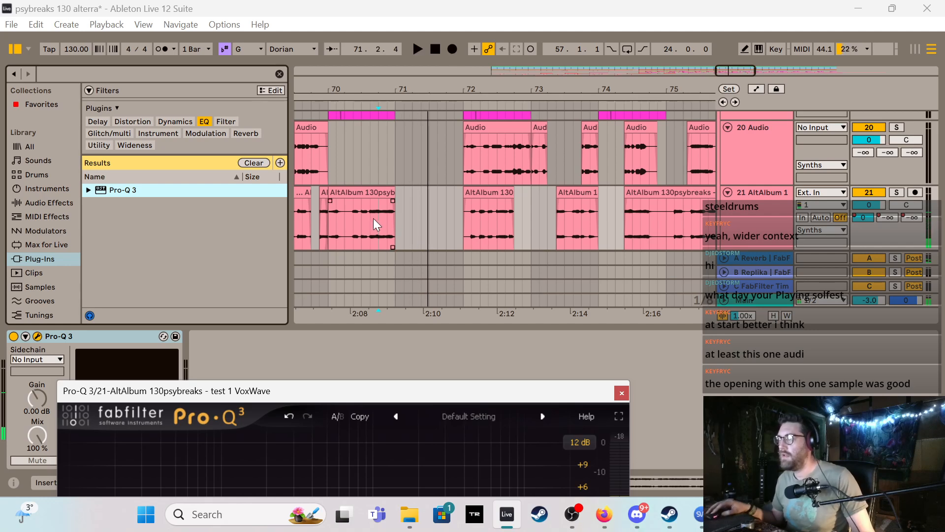
{"action": "key", "text": "a"}
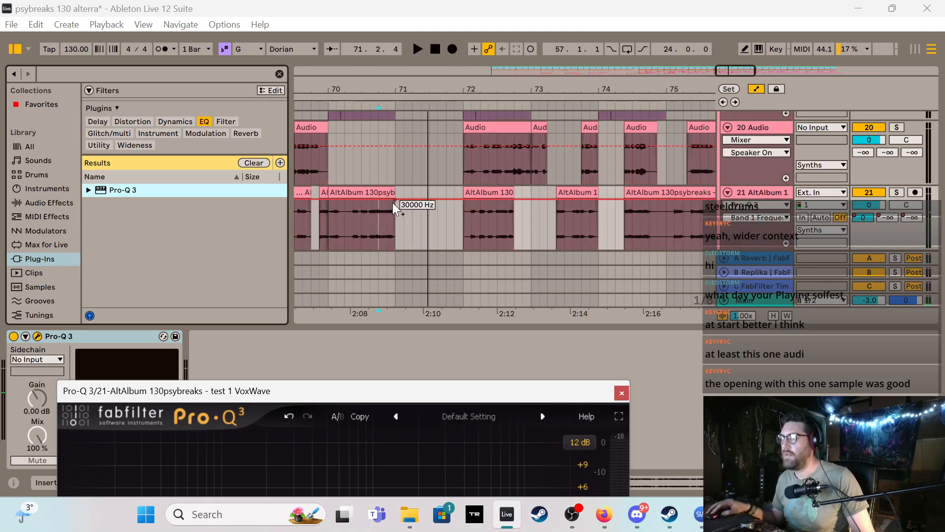
{"action": "left_click", "coordinate": [393, 207]}
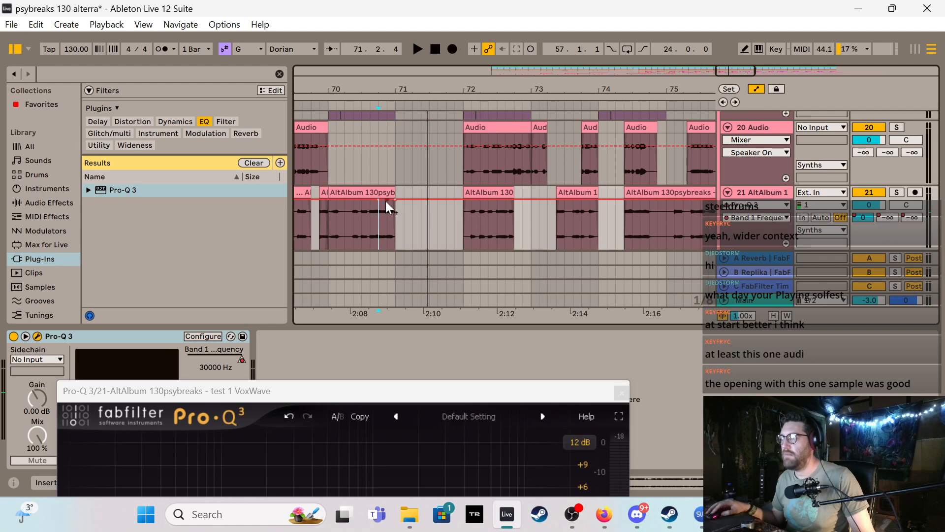
{"action": "left_click_drag", "start_coordinate": [387, 201], "coordinate": [378, 228]}
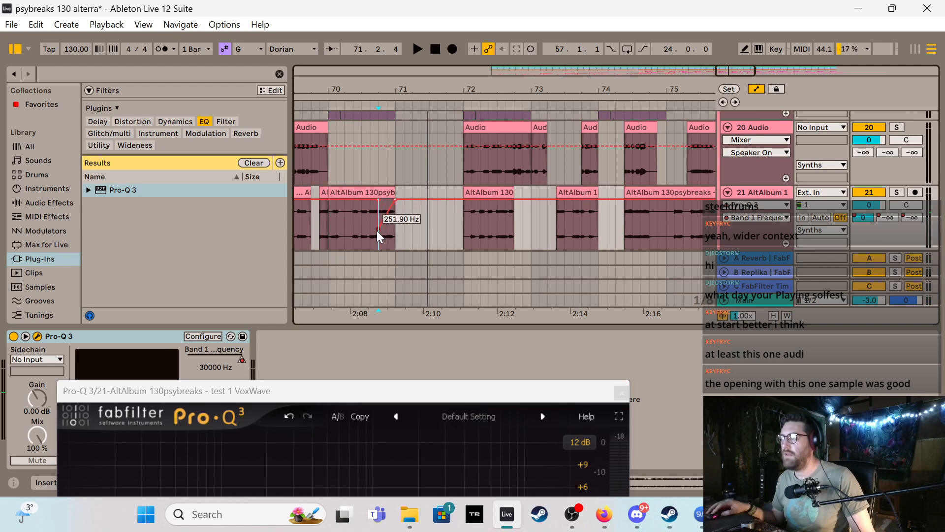
{"action": "key", "text": "space"}
{"action": "left_click", "coordinate": [359, 230]}
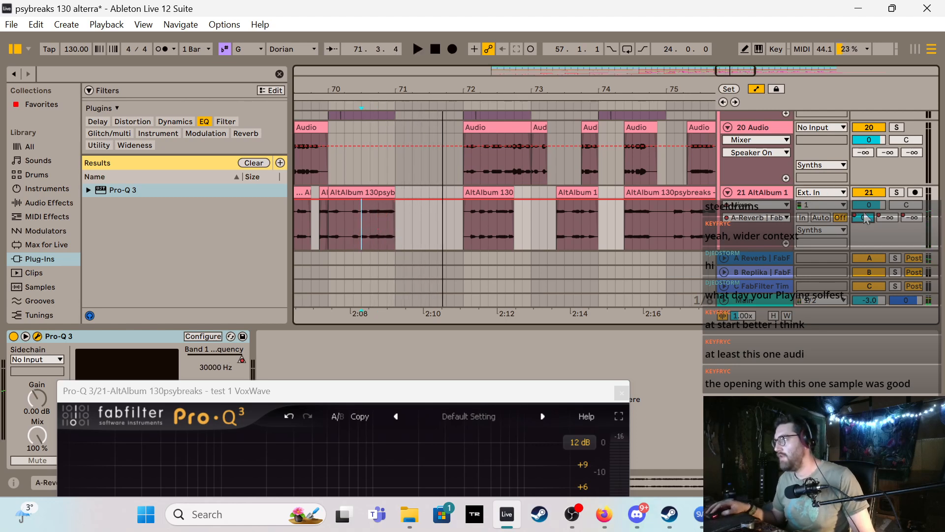
Automate track 21's A-Reverb send down to -∞ from 70.3.3 to 71.1.1 and play it back
{"action": "key", "text": "a"}
{"action": "key", "text": "a"}
{"action": "mouse_move", "coordinate": [370, 211]}
{"action": "left_mouse_down"}
{"action": "mouse_move", "coordinate": [394, 217]}
{"action": "mouse_move", "coordinate": [383, 205]}
{"action": "left_mouse_up"}
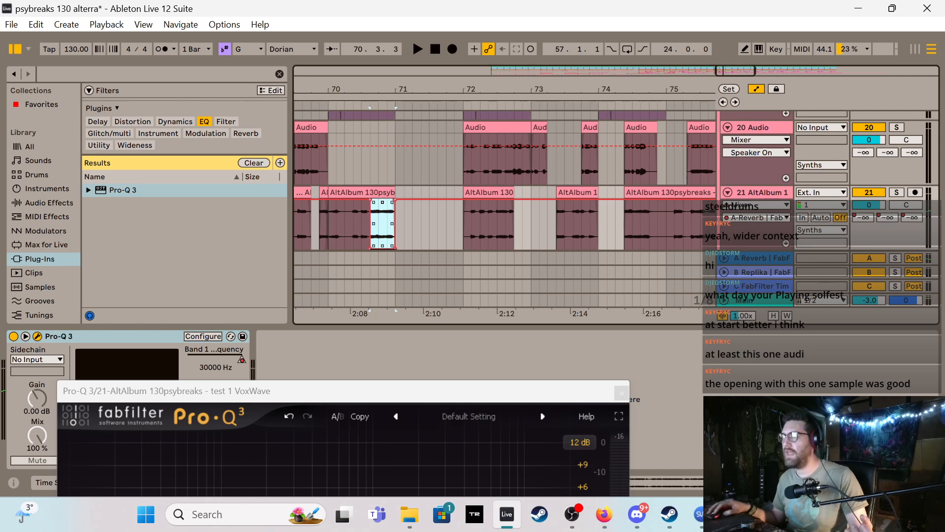
{"action": "key", "text": "space"}
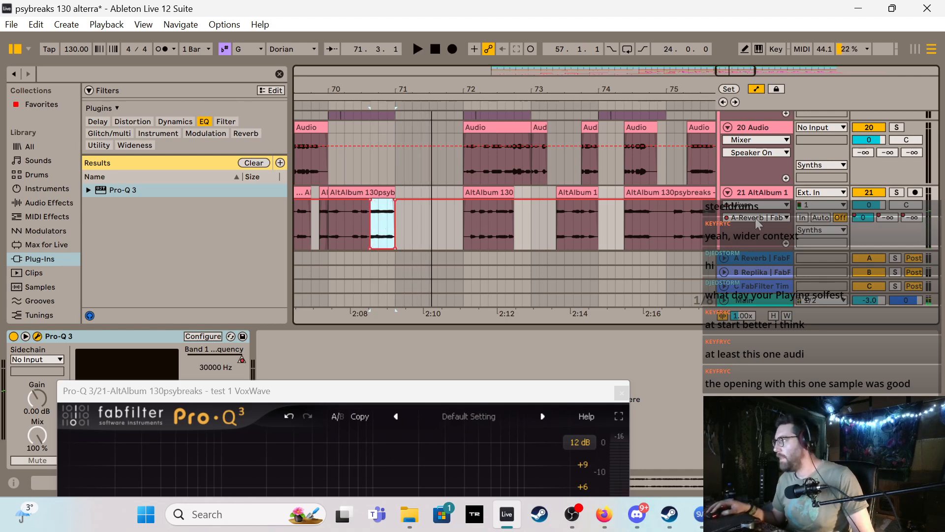
Reshape track 21's Band 1 Frequency ramp from 70.4.1 with a lower breakpoint at 71.1.1, reaching 30000 Hz at 71.2.1
{"action": "left_click", "coordinate": [758, 218]}
{"action": "left_click", "coordinate": [745, 227]}
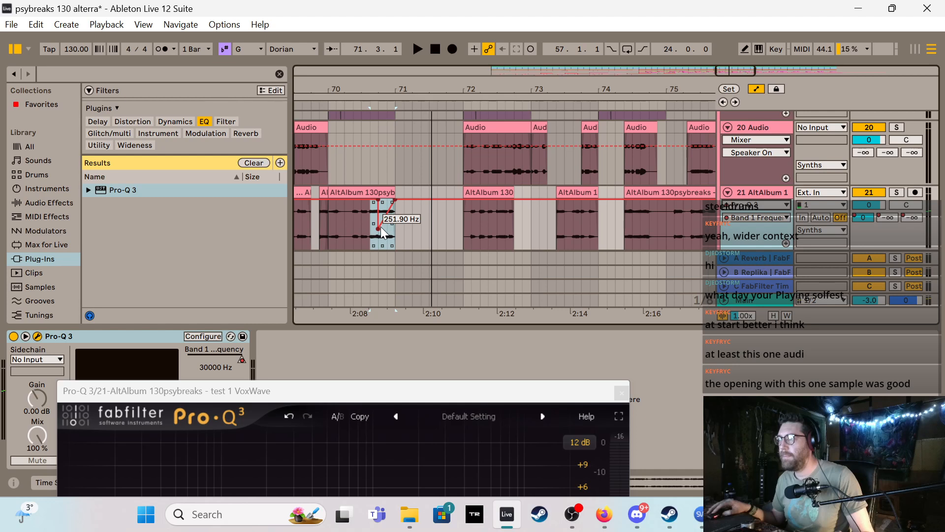
{"action": "left_click_drag", "start_coordinate": [378, 229], "coordinate": [387, 225]}
{"action": "key", "text": "ctrl+z"}
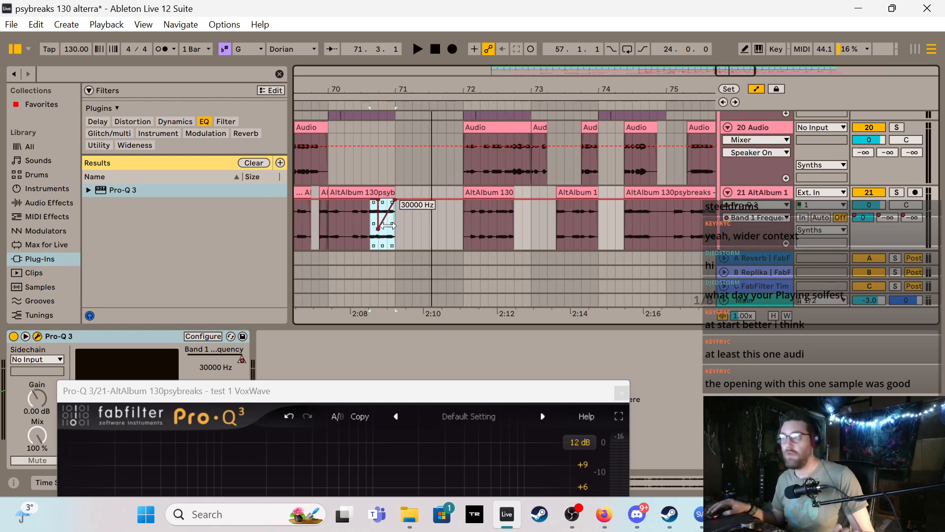
{"action": "left_click", "coordinate": [403, 231]}
{"action": "left_click_drag", "start_coordinate": [379, 229], "coordinate": [395, 214]}
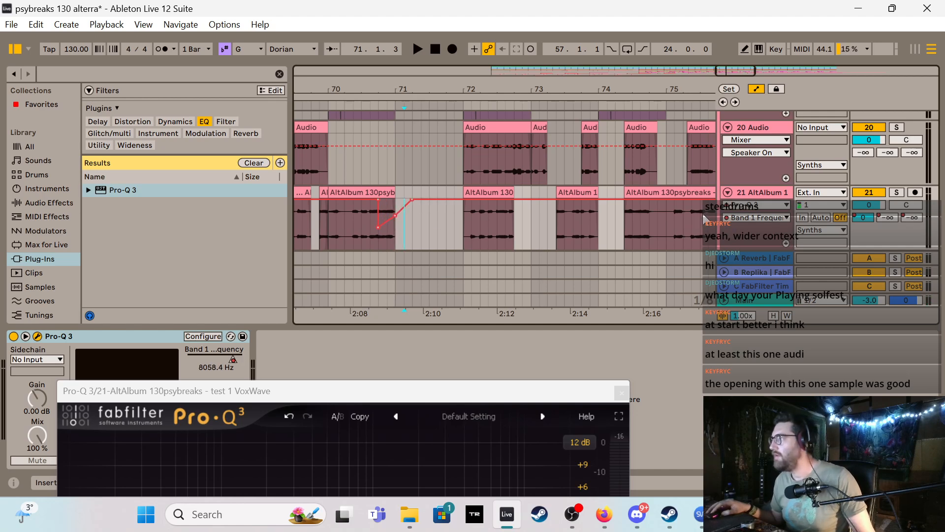
Bring up Pro-Q 3's Band 1 Q automation, raise it to 3.608 from 70.4.1 to 71.1.1, and play it back
{"action": "left_click_drag", "start_coordinate": [456, 391], "coordinate": [416, 118]}
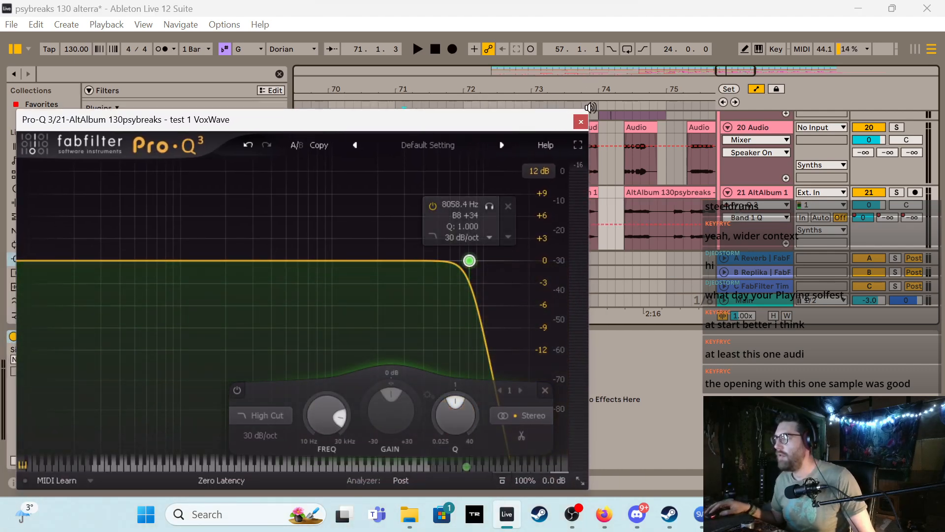
{"action": "left_click", "coordinate": [582, 121]}
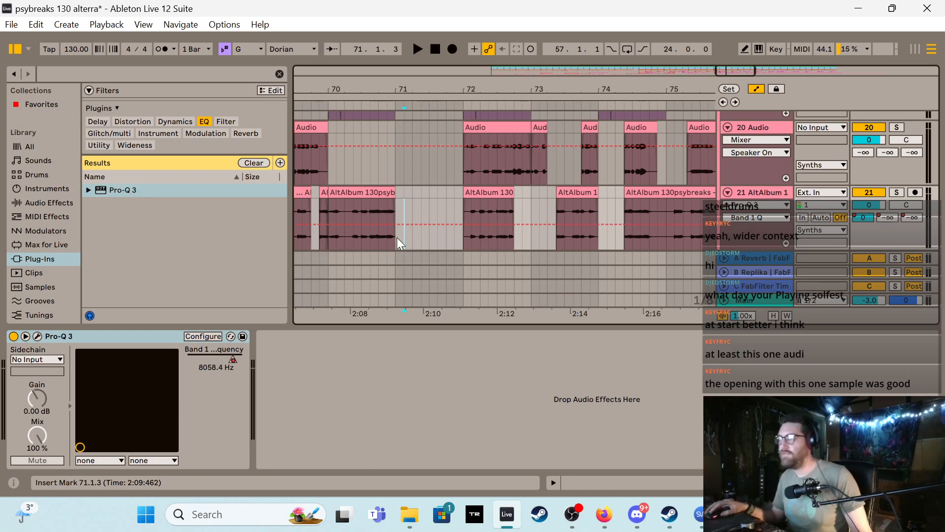
{"action": "left_click_drag", "start_coordinate": [382, 237], "coordinate": [386, 235]}
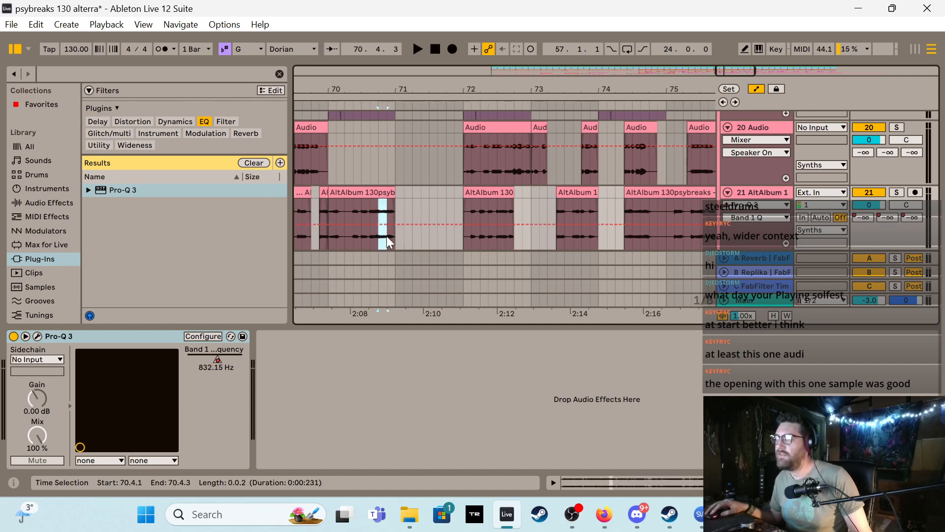
{"action": "scroll", "coordinate": [390, 235], "scroll_direction": "down", "scroll_amount": 3}
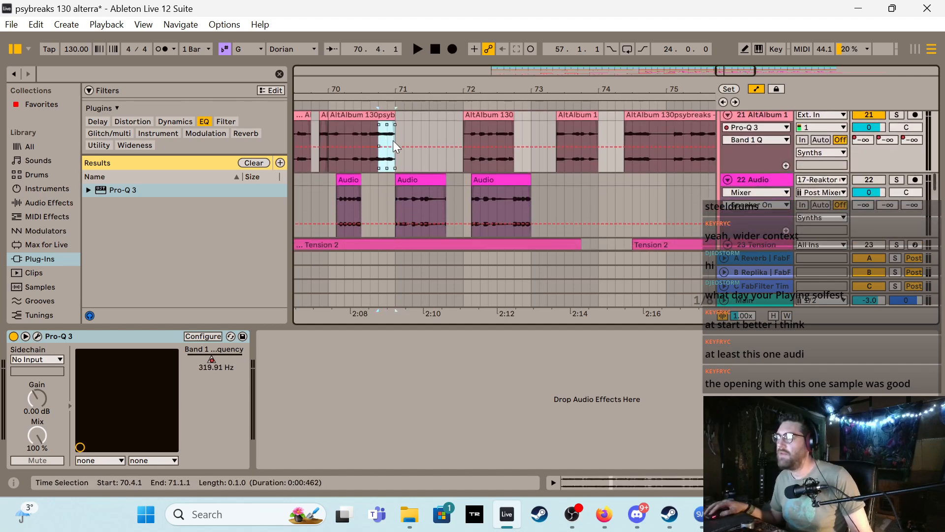
{"action": "left_click", "coordinate": [393, 143]}
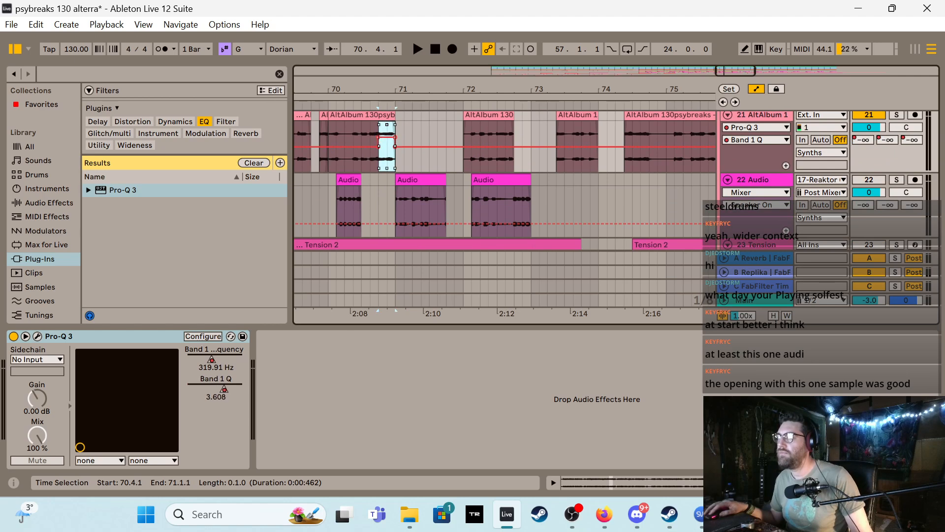
{"action": "key", "text": "space"}
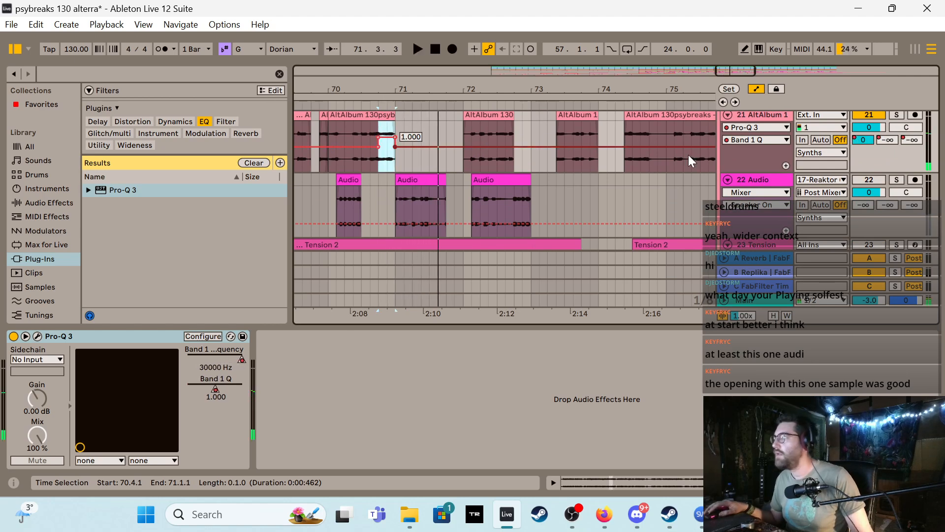
Raise the 71.1.1 breakpoint of track 21's Band 1 Frequency ramp and listen from 70.3.3
{"action": "left_click", "coordinate": [774, 135]}
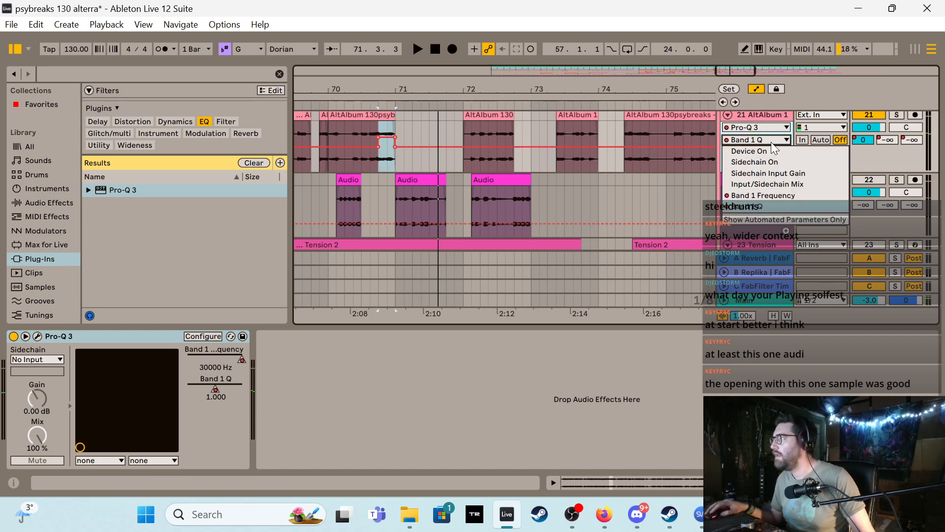
{"action": "left_click", "coordinate": [774, 195]}
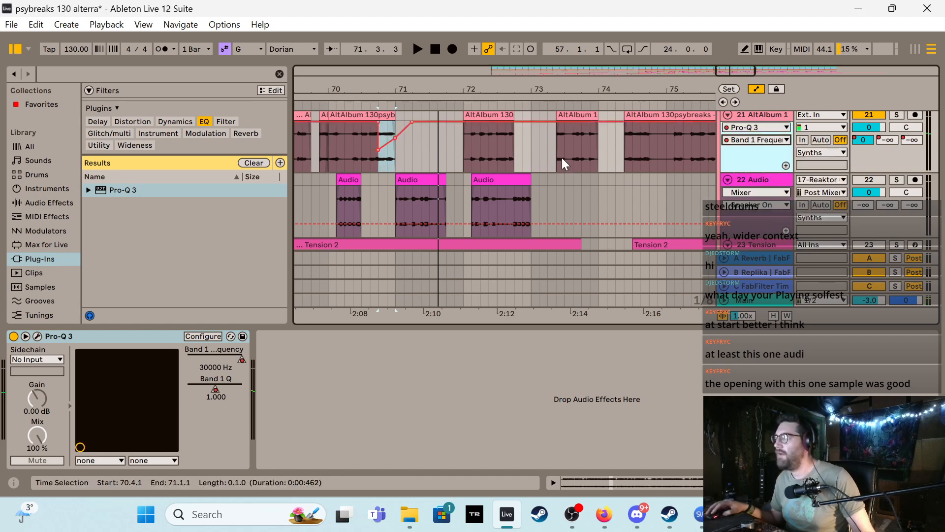
{"action": "left_click", "coordinate": [405, 135]}
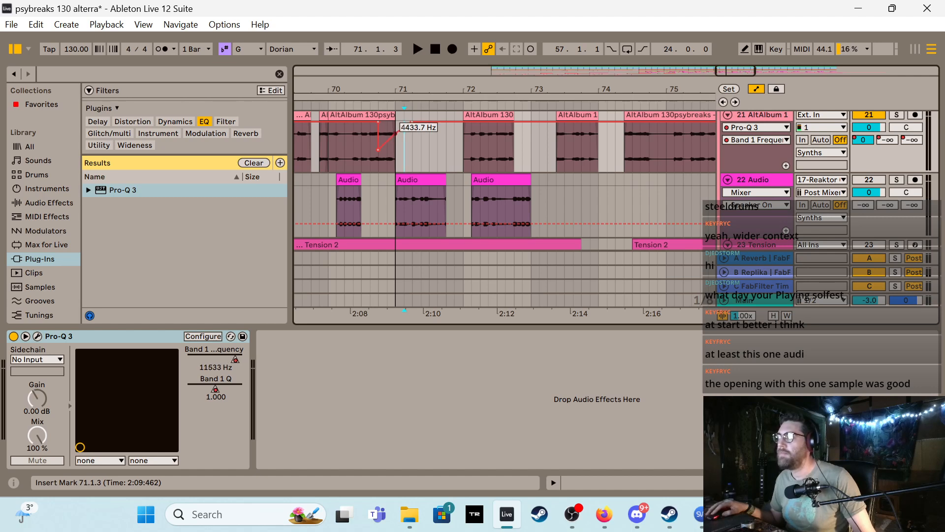
{"action": "left_click", "coordinate": [368, 149]}
{"action": "key", "text": "space"}
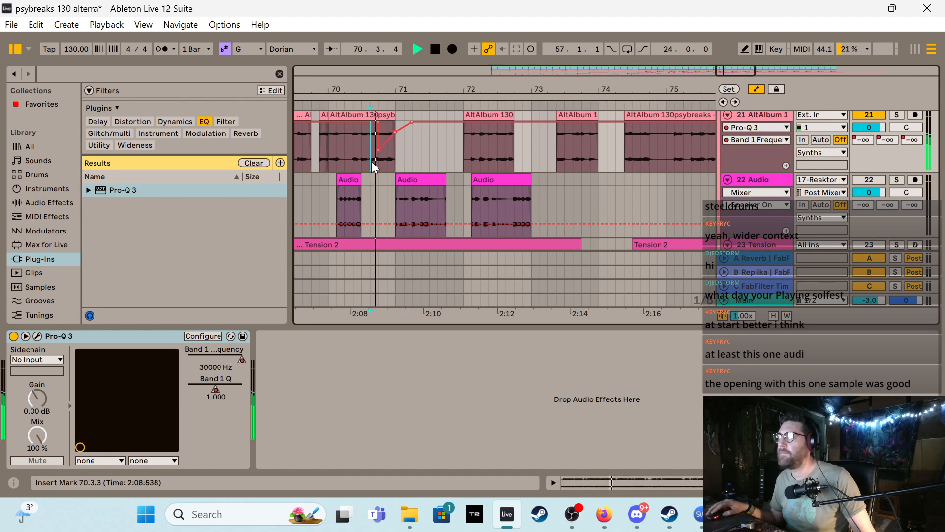
{"action": "key", "text": "space"}
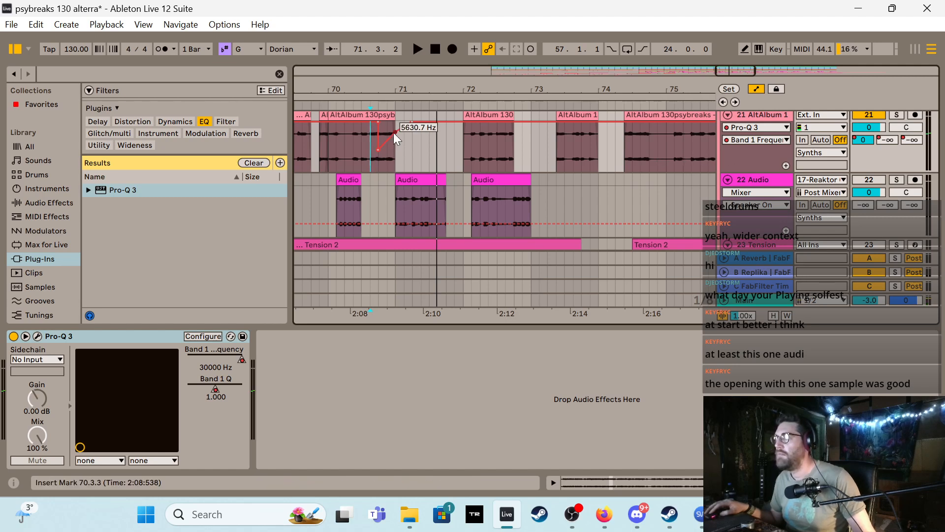
{"action": "left_click_drag", "start_coordinate": [393, 131], "coordinate": [394, 129]}
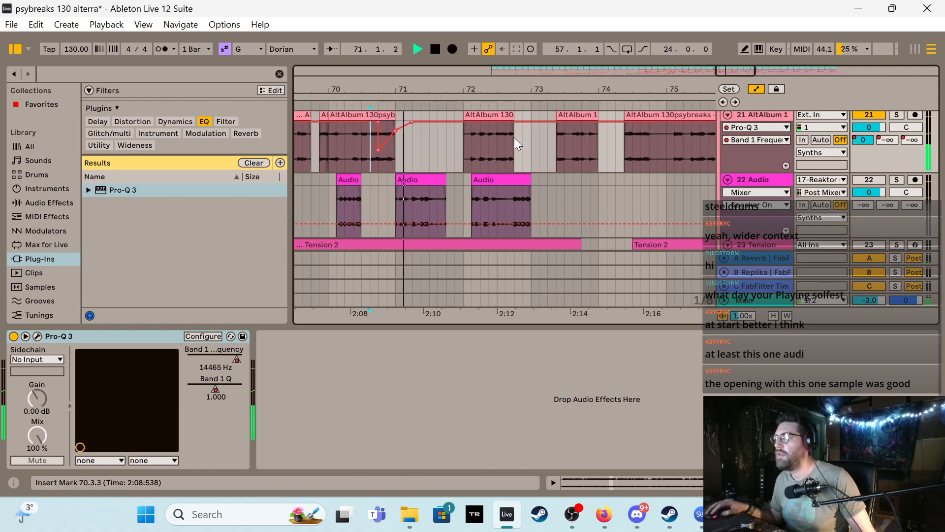
Raise track 21's Band 1 Q automation to 4.015 between 70.4.1 and 71.1.1
{"action": "left_click", "coordinate": [779, 137]}
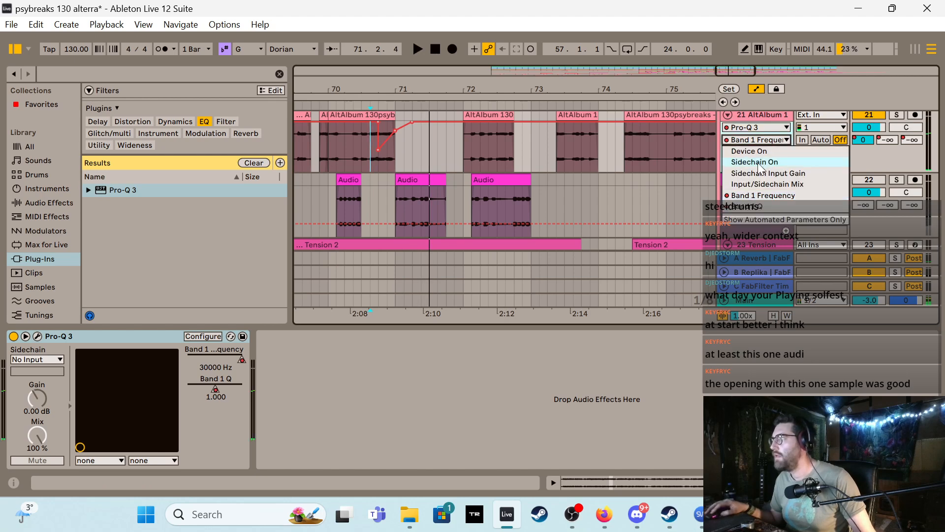
{"action": "left_click", "coordinate": [762, 205]}
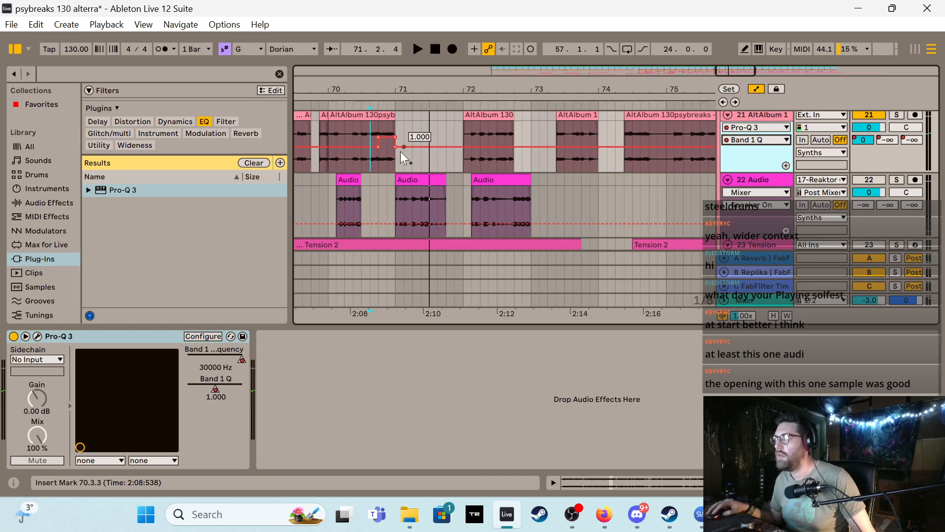
{"action": "left_click_drag", "start_coordinate": [379, 126], "coordinate": [397, 189]}
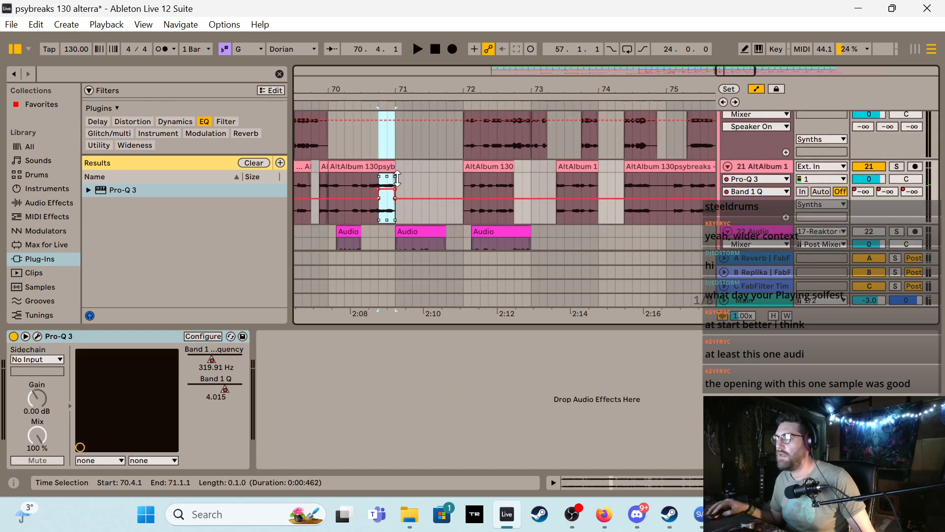
Raise track 21's Band 1 Q automation between 70.4.1 and 71.1.1 to 11.25 and play it back
{"action": "left_click", "coordinate": [404, 182]}
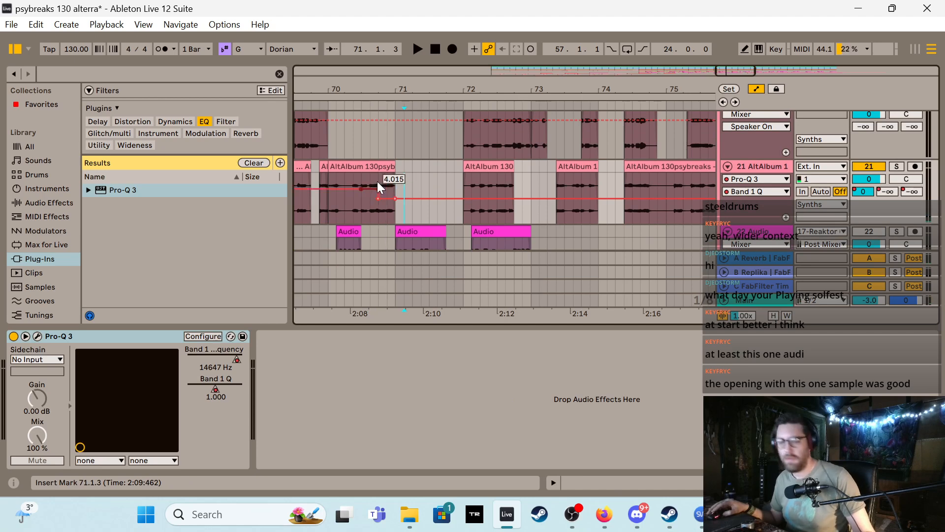
{"action": "key", "text": "ctrl+z"}
{"action": "left_click_drag", "start_coordinate": [383, 211], "coordinate": [396, 213]}
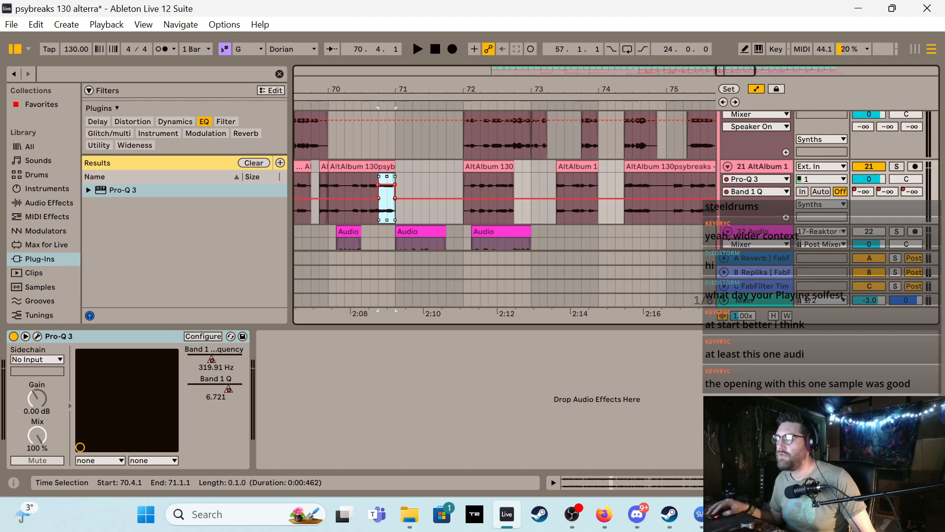
{"action": "key", "text": "space"}
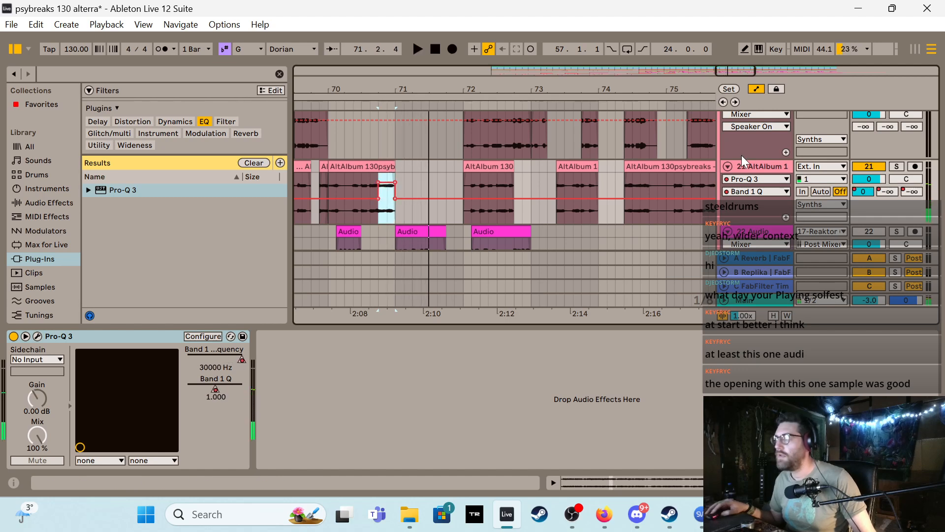
Reshape the end of the raised Band 1 Q section to slope down to 1.000 at 71.1.1 and listen from 70.4.1
{"action": "left_click", "coordinate": [407, 183]}
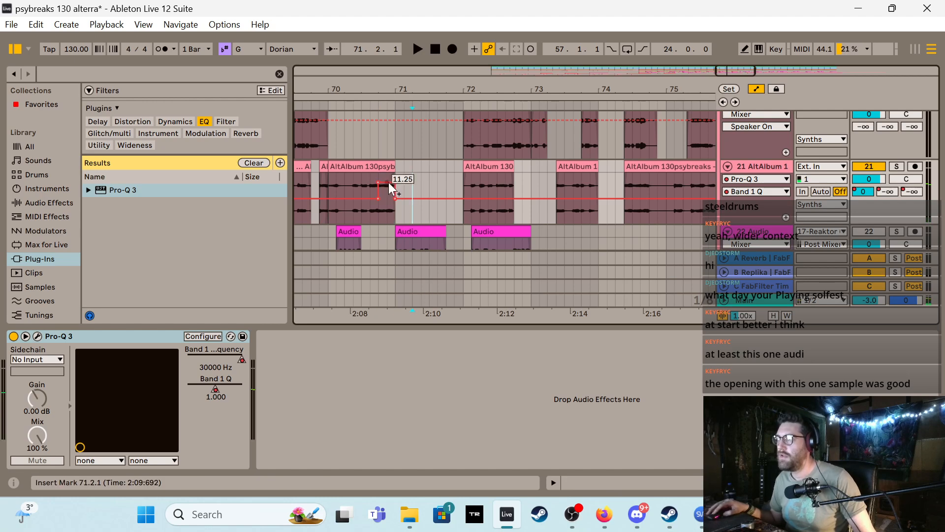
{"action": "left_click", "coordinate": [397, 184]}
{"action": "key", "text": "space"}
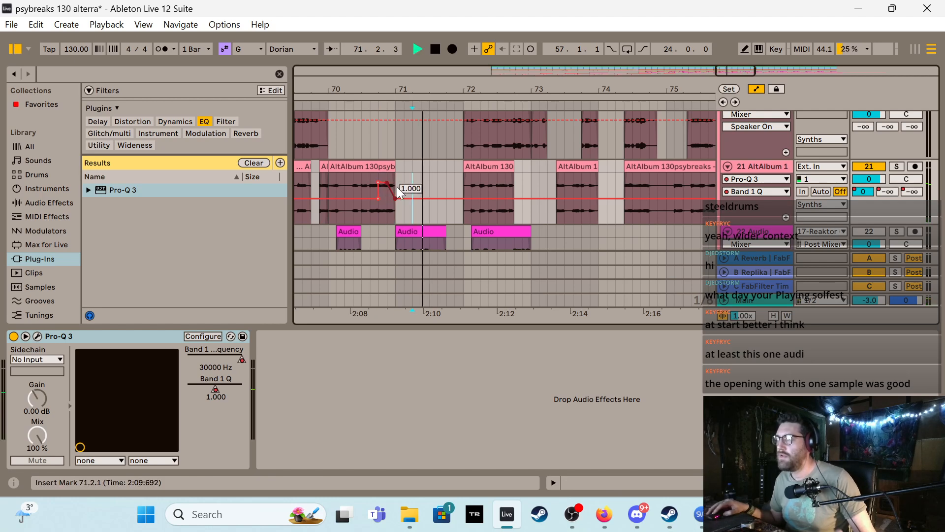
{"action": "left_click", "coordinate": [378, 215]}
{"action": "key", "text": "space"}
{"action": "key", "text": "space"}
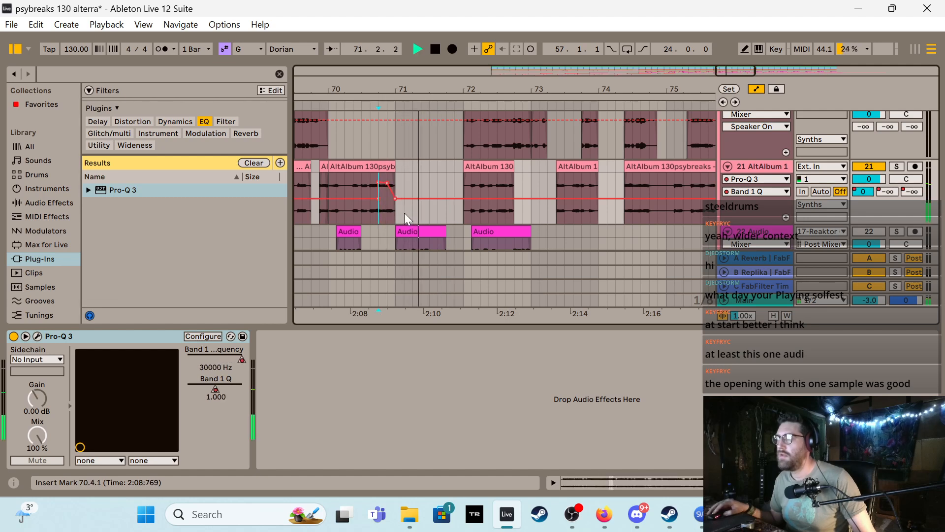
{"action": "key", "text": "space"}
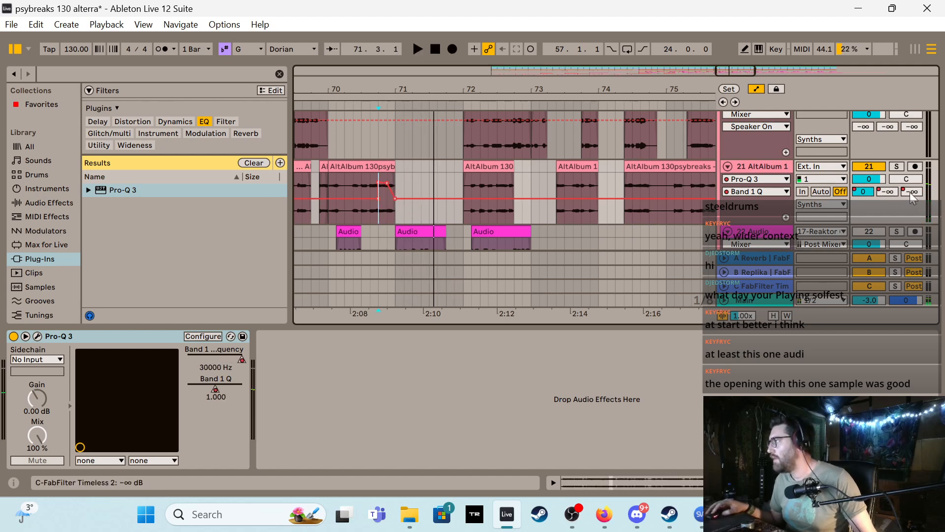
Raise track 21's C-FabFilter Timeless send automation to 0 dB between 70.4.1 and 71.1.1 and play it back
{"action": "left_click", "coordinate": [865, 192]}
{"action": "left_click_drag", "start_coordinate": [376, 198], "coordinate": [392, 199]}
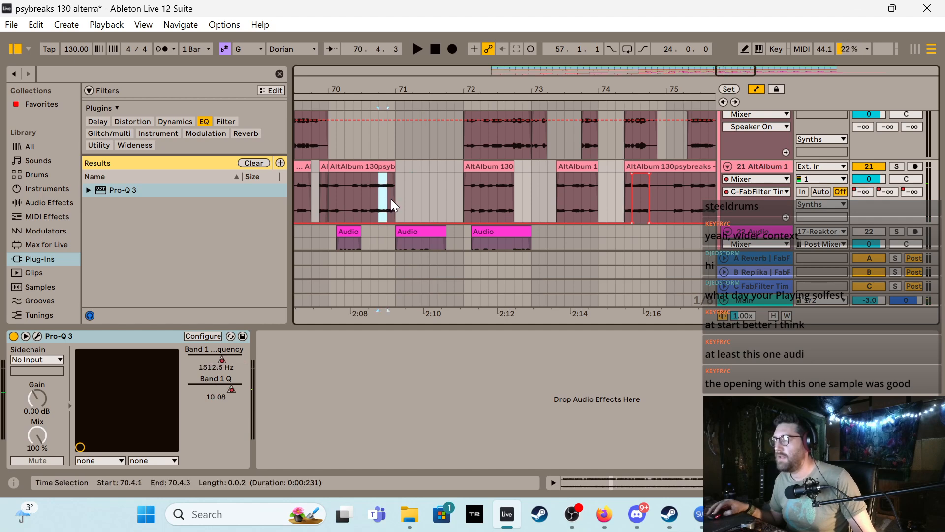
{"action": "key", "text": "a"}
{"action": "key", "text": "a"}
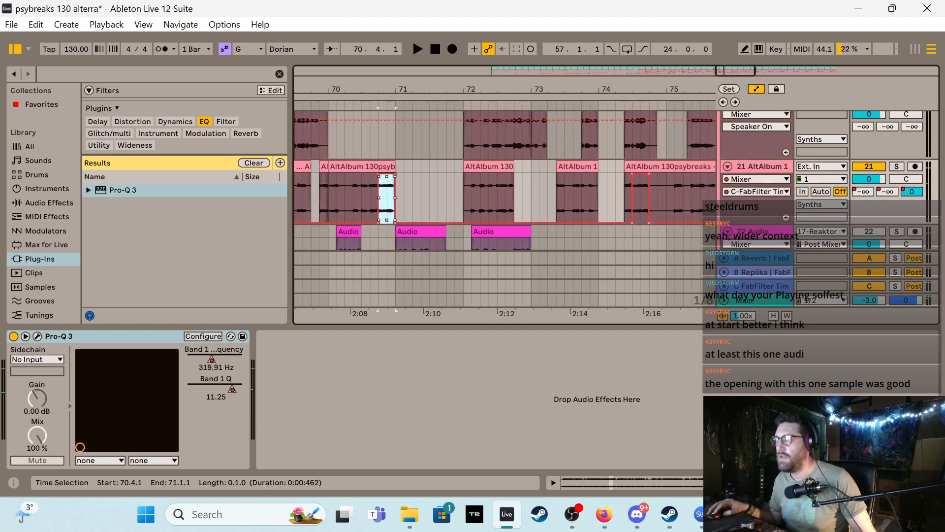
{"action": "key", "text": "space"}
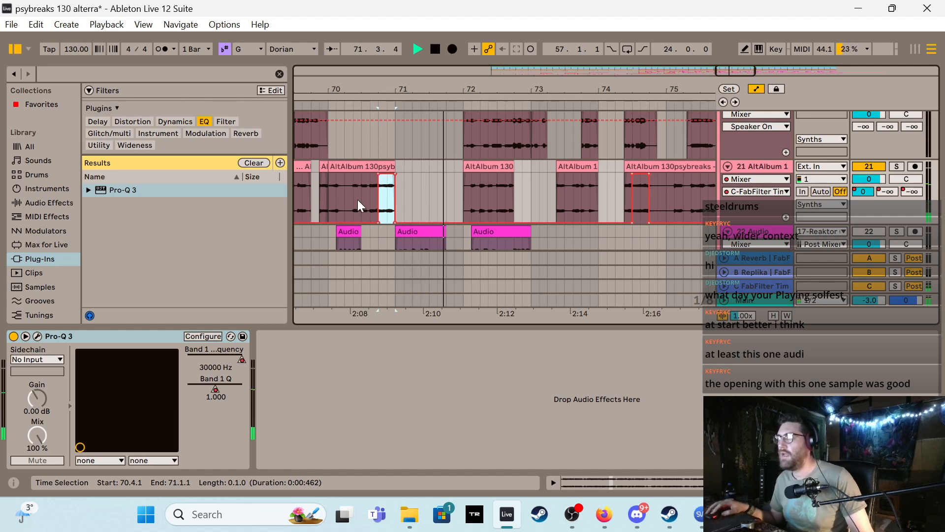
Play from 69.4.3 with automation hidden, and close the browser and device view to enlarge the arrangement
{"action": "left_click", "coordinate": [319, 194]}
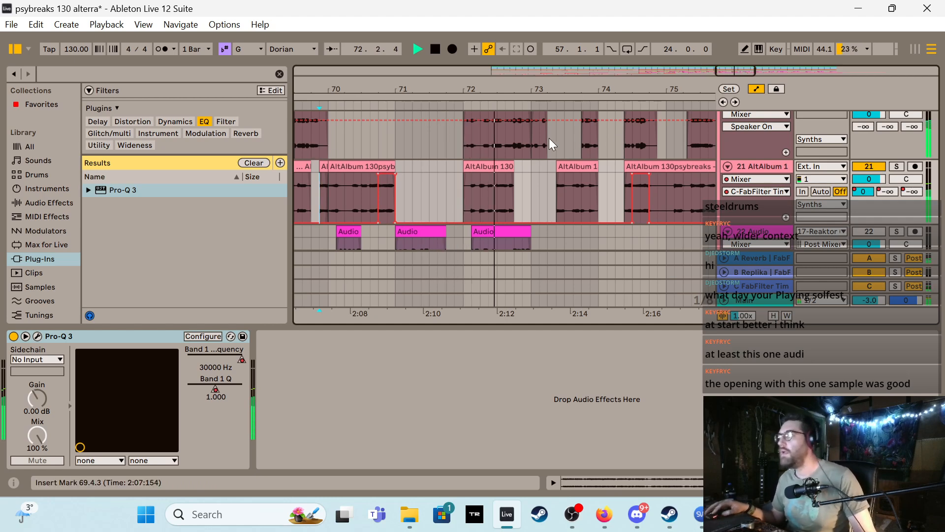
{"action": "scroll", "coordinate": [542, 148], "scroll_direction": "down", "scroll_amount": 1}
{"action": "key", "text": "a"}
{"action": "scroll", "coordinate": [594, 159], "scroll_direction": "up", "scroll_amount": 2}
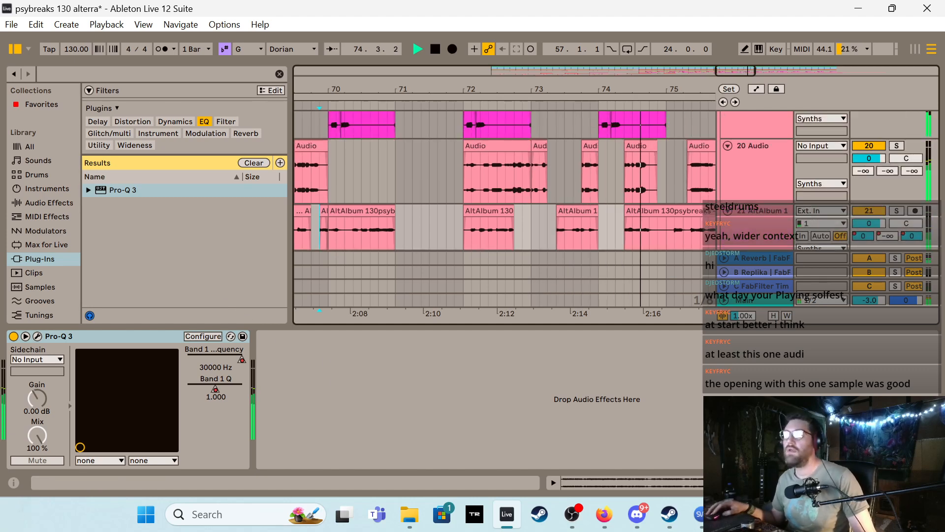
{"action": "left_click", "coordinate": [15, 49]}
{"action": "scroll", "coordinate": [314, 194], "scroll_direction": "down", "scroll_amount": 1}
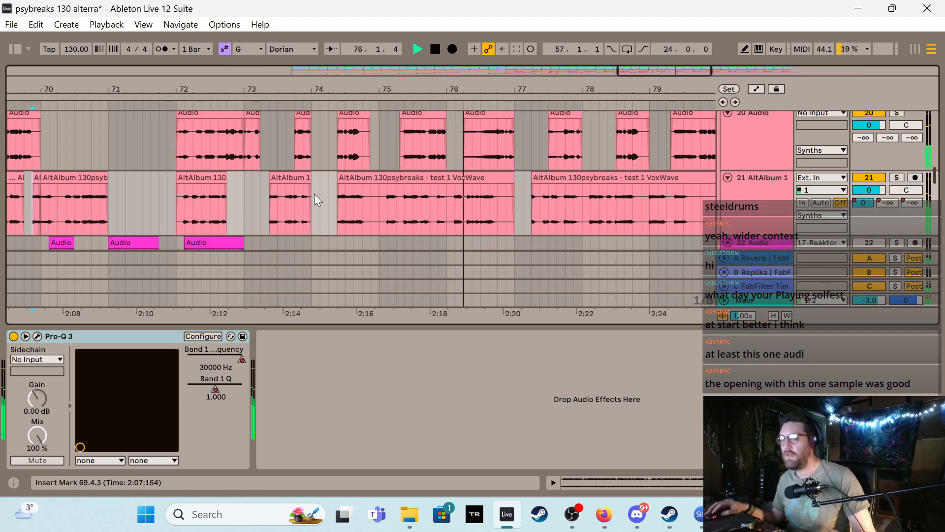
{"action": "left_click", "coordinate": [456, 330]}
{"action": "double_click", "coordinate": [454, 327]}
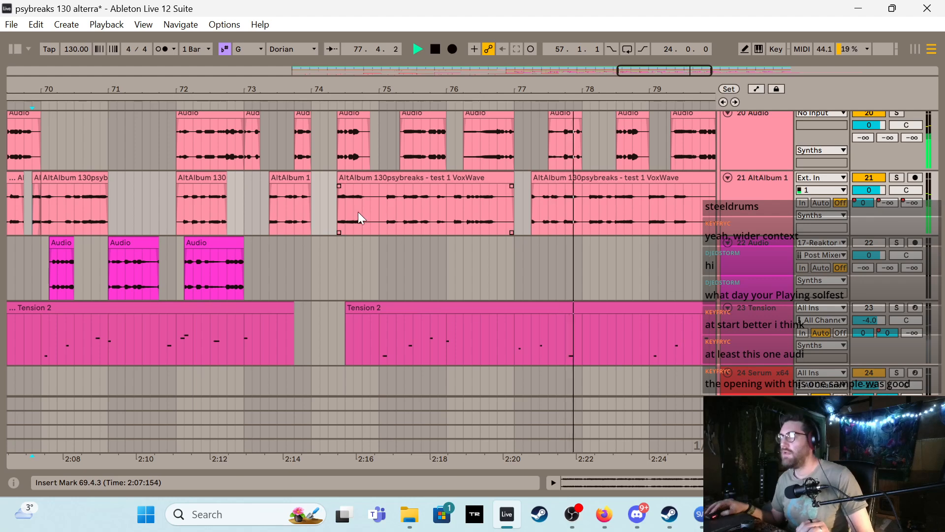
Review the synth layers across the section, listening from 73.1.1 and again from 70.3.1
{"action": "left_click", "coordinate": [319, 190]}
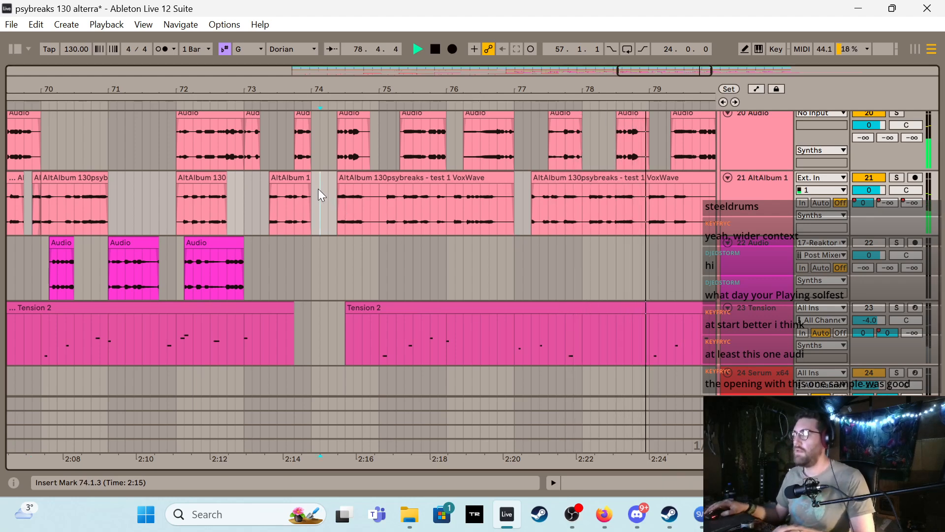
{"action": "key", "text": "minus"}
{"action": "key", "text": "minus"}
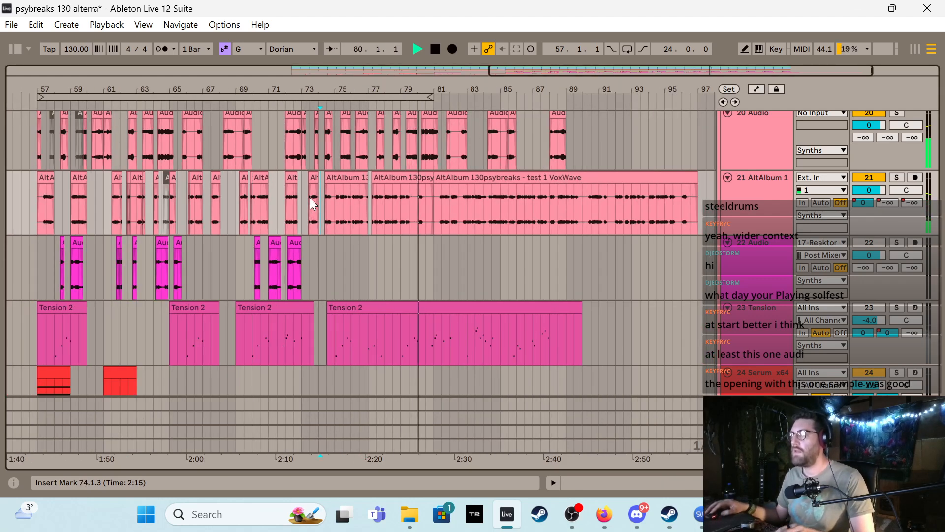
{"action": "scroll", "coordinate": [313, 204], "scroll_direction": "up", "scroll_amount": 5}
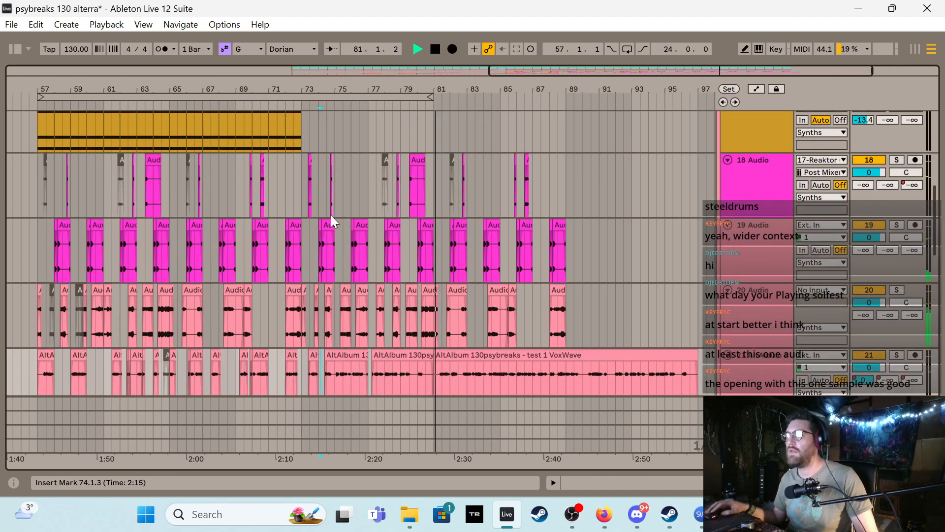
{"action": "scroll", "coordinate": [328, 222], "scroll_direction": "down", "scroll_amount": 3}
{"action": "key", "text": "space"}
{"action": "left_click", "coordinate": [302, 255]}
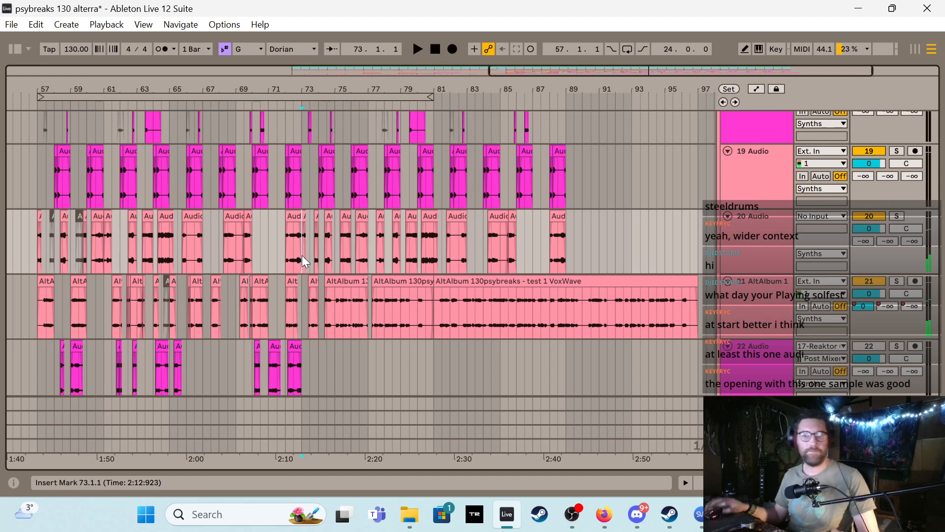
{"action": "key", "text": "plus"}
{"action": "key", "text": "plus"}
{"action": "key", "text": "space"}
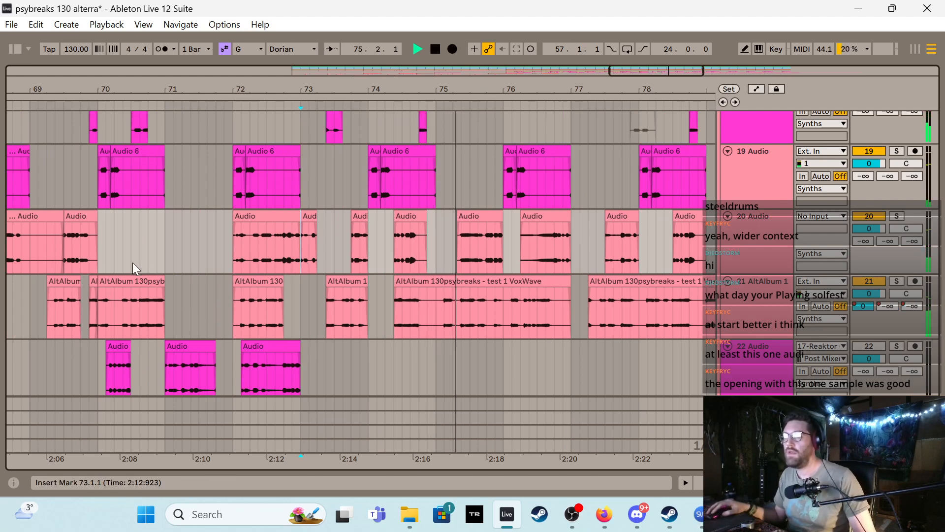
{"action": "left_click", "coordinate": [129, 250]}
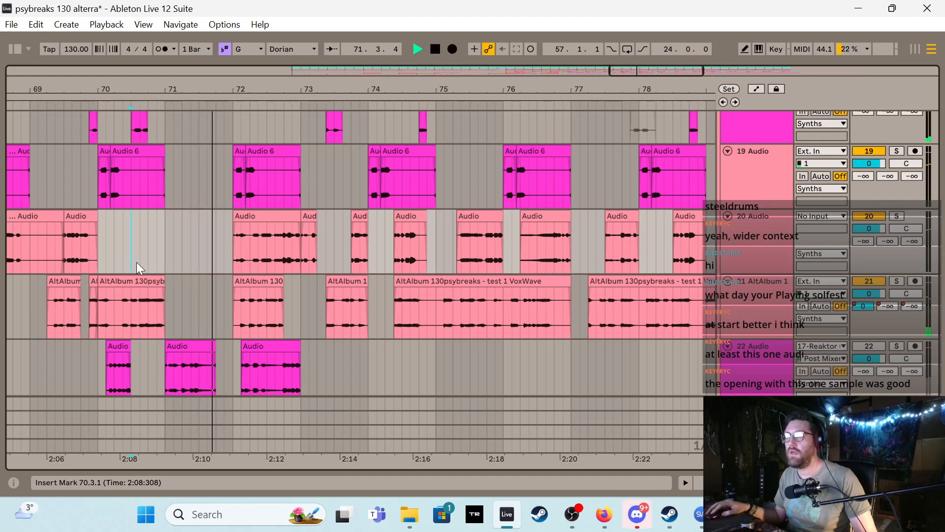
{"action": "key", "text": "space"}
Split track 21's clip at 70.4.1, set the gain of the piece ending at 71.1.1 to 3.5 dB, and play it
{"action": "left_click_drag", "start_coordinate": [149, 298], "coordinate": [161, 300]}
{"action": "key", "text": "ctrl+e"}
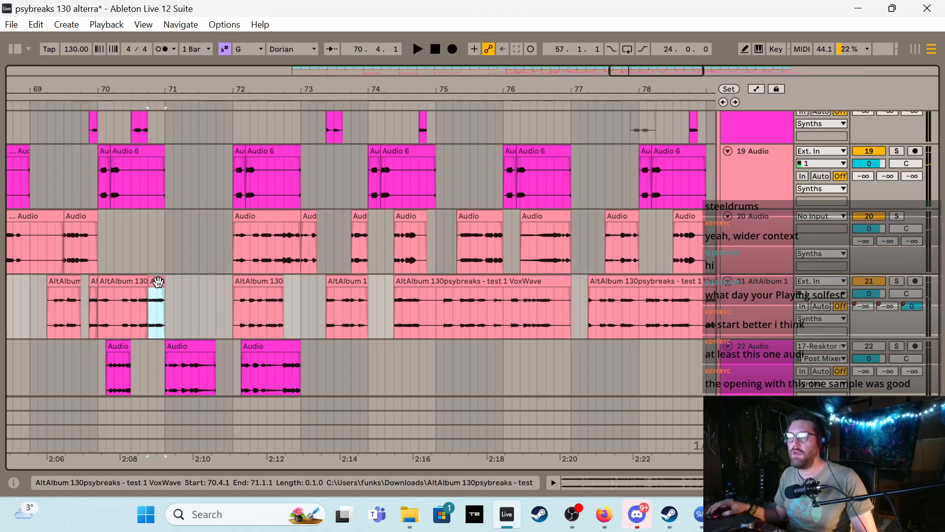
{"action": "double_click", "coordinate": [157, 280]}
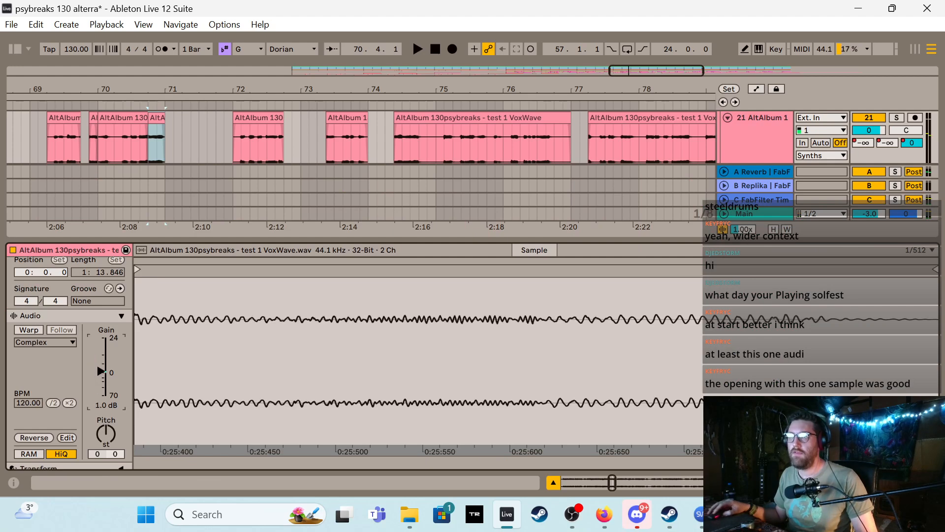
{"action": "key", "text": "space"}
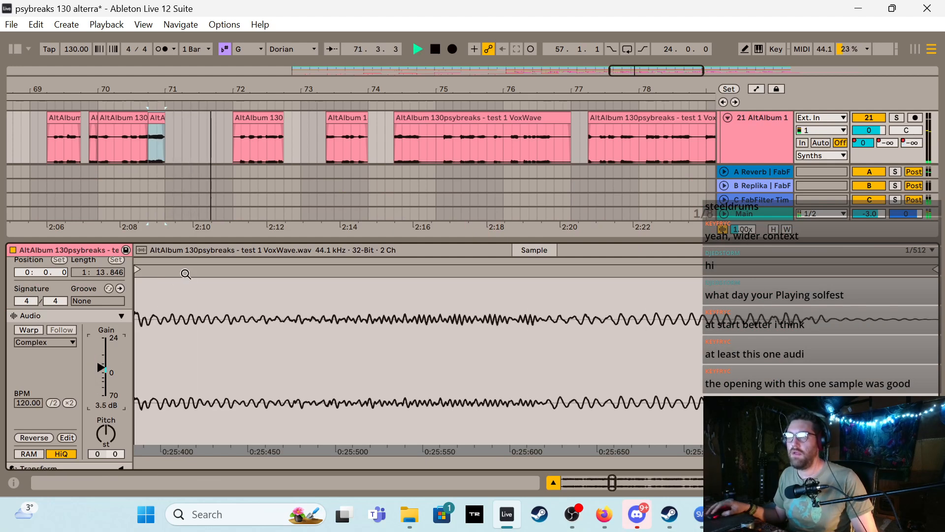
{"action": "key", "text": "ctrl+alt+l"}
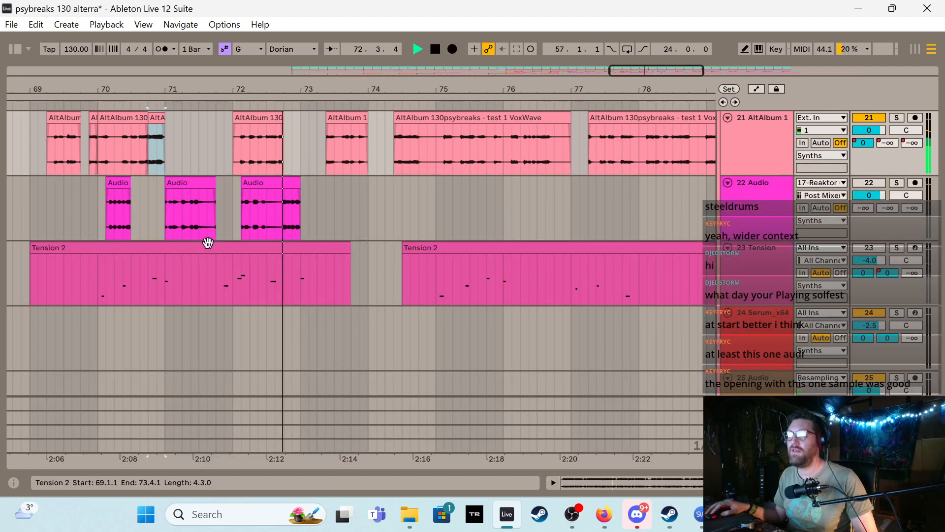
Listen to track 20 from 72.4.1 and deactivate its short clip at 73.4.1
{"action": "scroll", "coordinate": [325, 197], "scroll_direction": "up", "scroll_amount": 5}
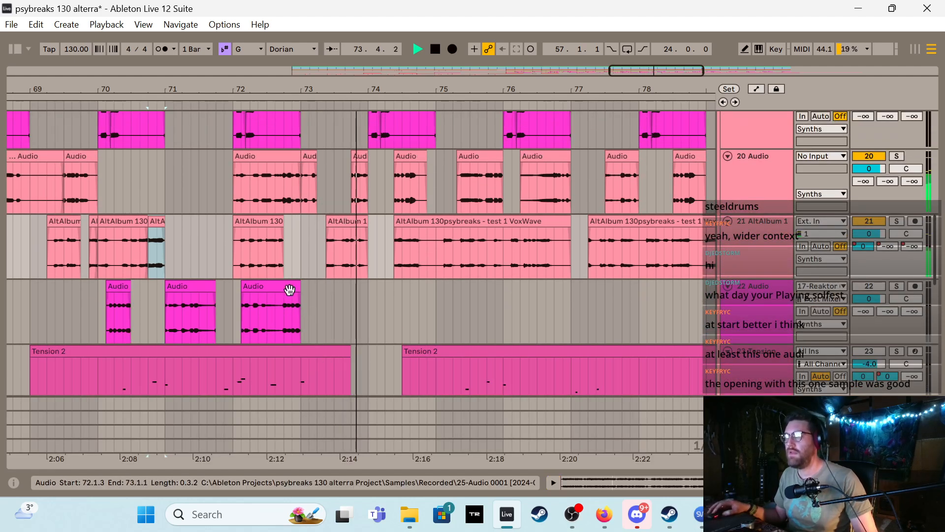
{"action": "left_click", "coordinate": [285, 181]}
{"action": "key", "text": "space"}
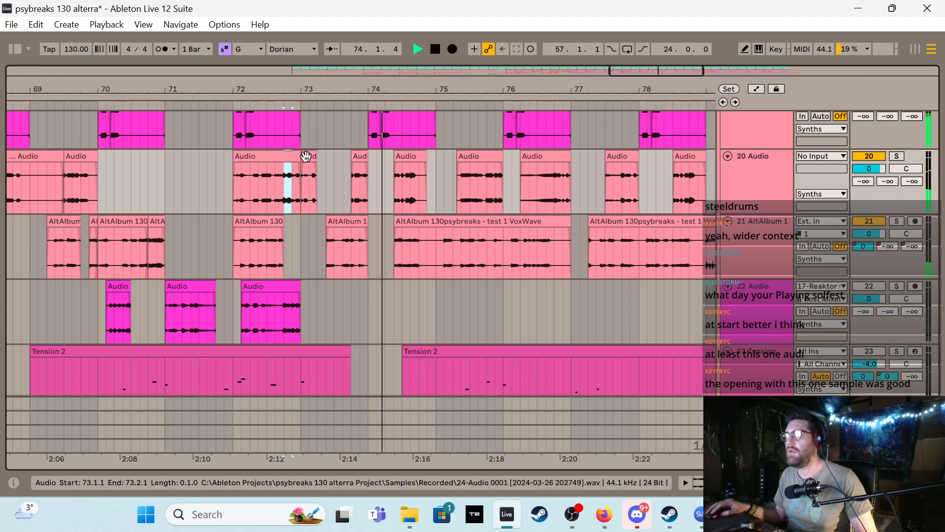
{"action": "left_click", "coordinate": [359, 155]}
{"action": "key", "text": "space"}
{"action": "key", "text": "0"}
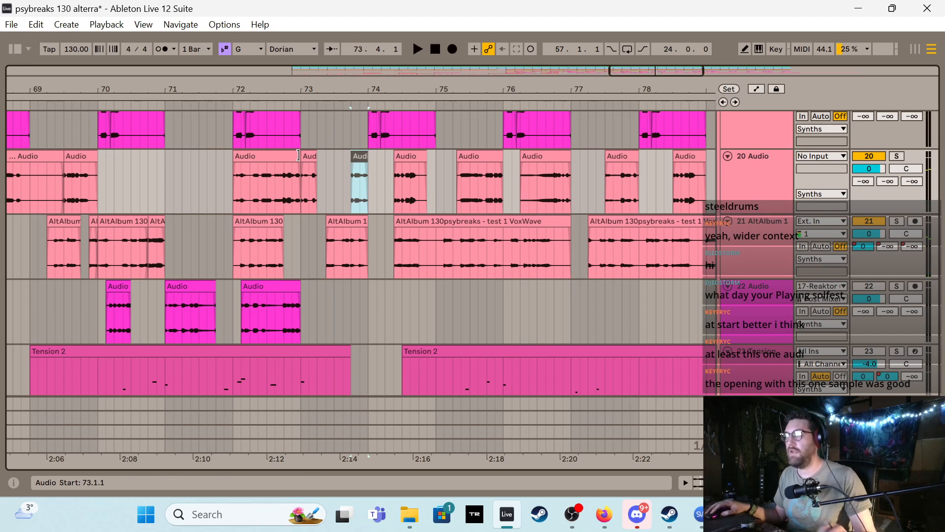
Split off track 20's audio from 72.4.1 to 73.1.1, raise its B-Replika send automation to maximum there, and play it back
{"action": "left_click_drag", "start_coordinate": [285, 169], "coordinate": [297, 172]}
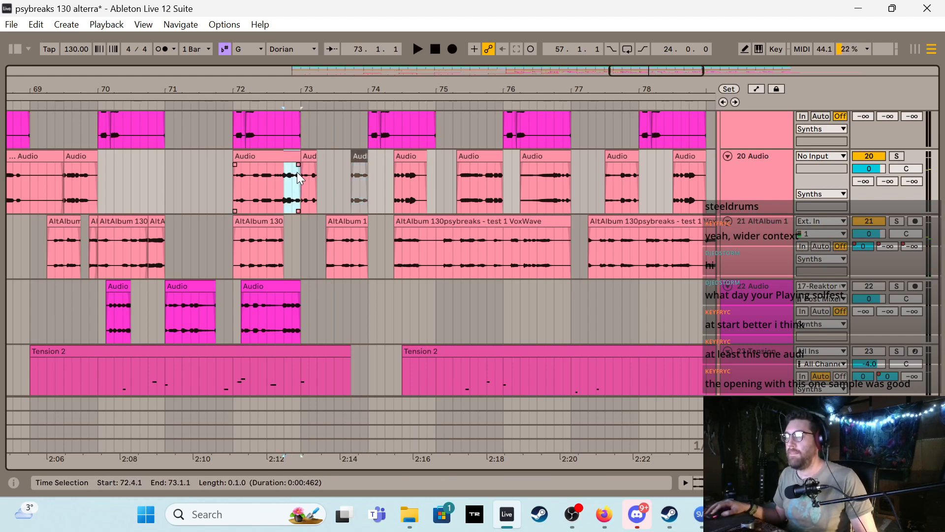
{"action": "key", "text": "ctrl+e"}
{"action": "key", "text": "a"}
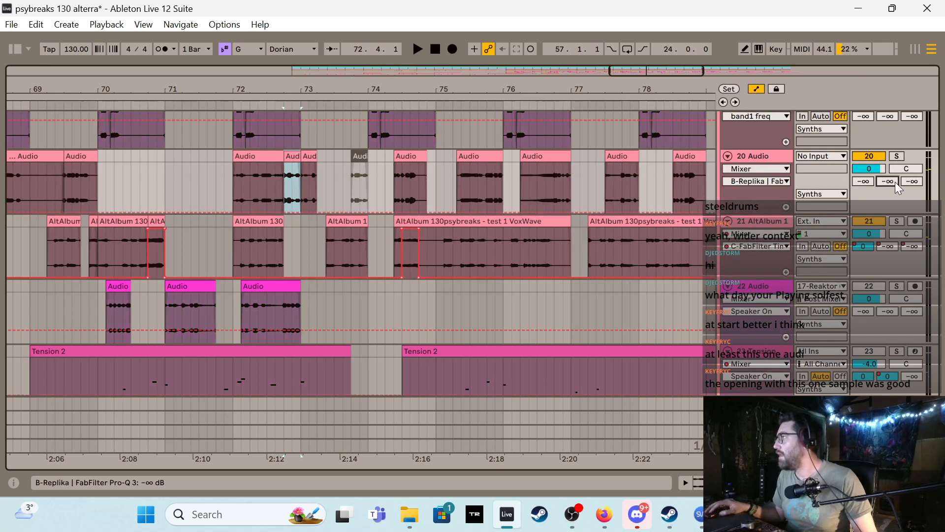
{"action": "left_click", "coordinate": [294, 210]}
{"action": "key", "text": "space"}
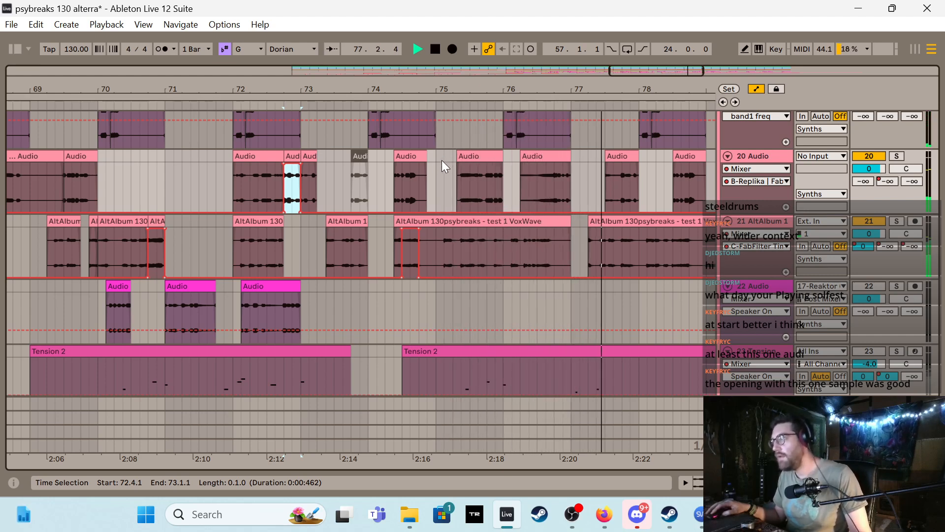
Hide the automation lanes and examine the clip layout of tracks 18 to 21 past bar 81 during playback
{"action": "key", "text": "ctrl+a"}
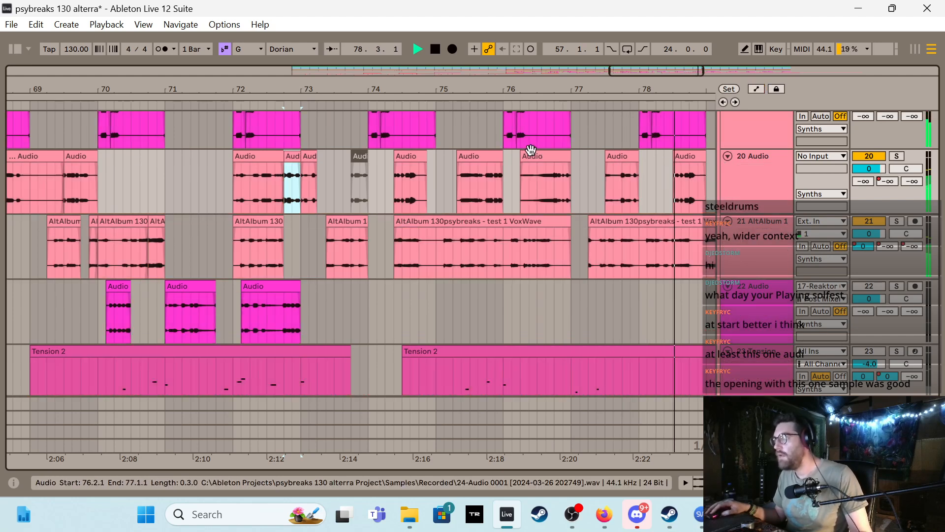
{"action": "left_click", "coordinate": [530, 176]}
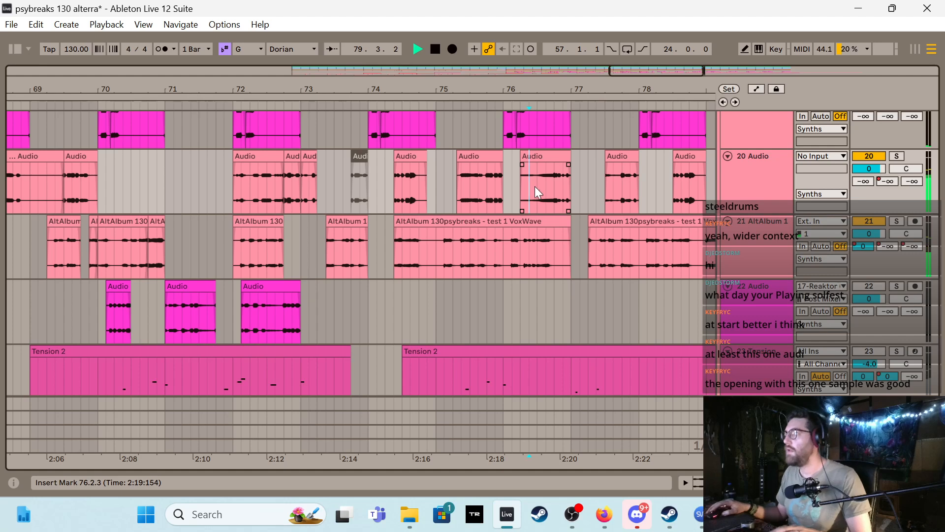
{"action": "key", "text": "minus"}
{"action": "key", "text": "minus"}
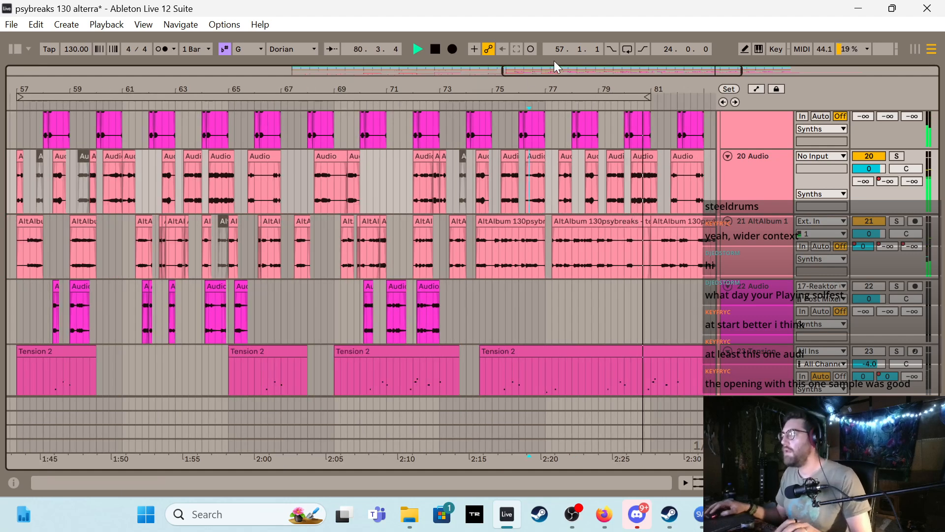
{"action": "left_click_drag", "start_coordinate": [557, 70], "coordinate": [678, 79]}
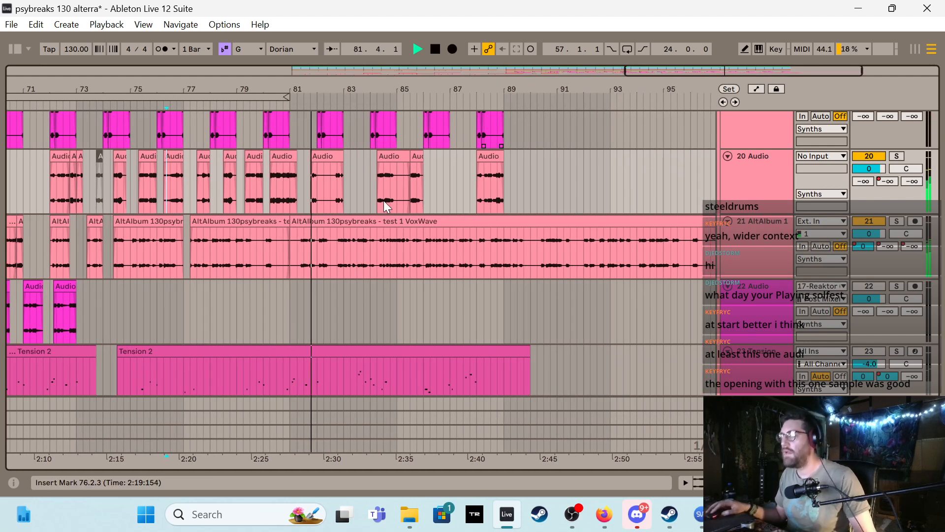
{"action": "scroll", "coordinate": [323, 207], "scroll_direction": "up", "scroll_amount": 5}
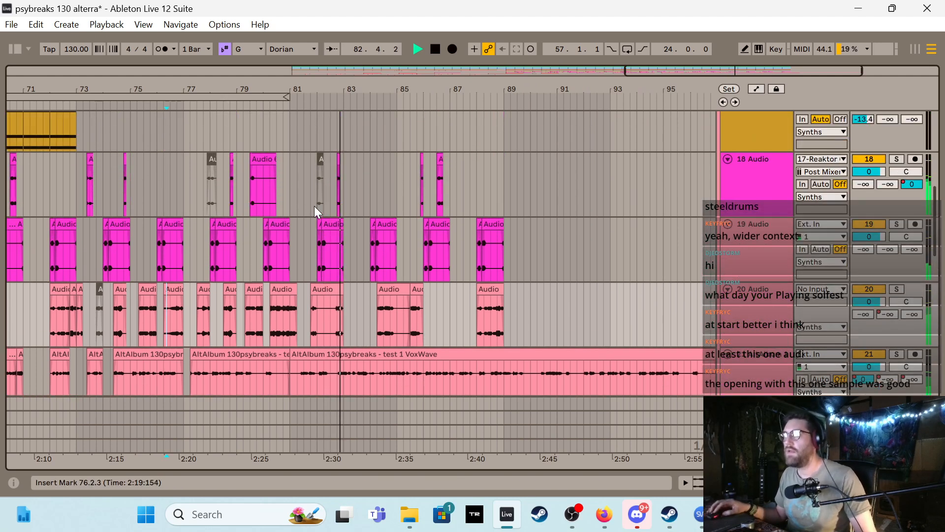
Restart playback from 33.1.1 and examine the clip layout of the synth tracks down to track 30
{"action": "scroll", "coordinate": [316, 206], "scroll_direction": "up", "scroll_amount": 1}
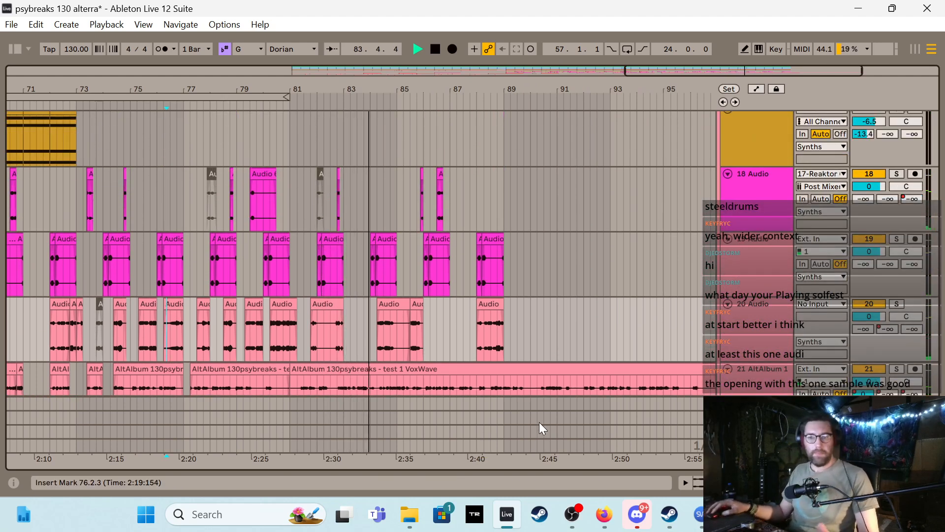
{"action": "key", "text": "space"}
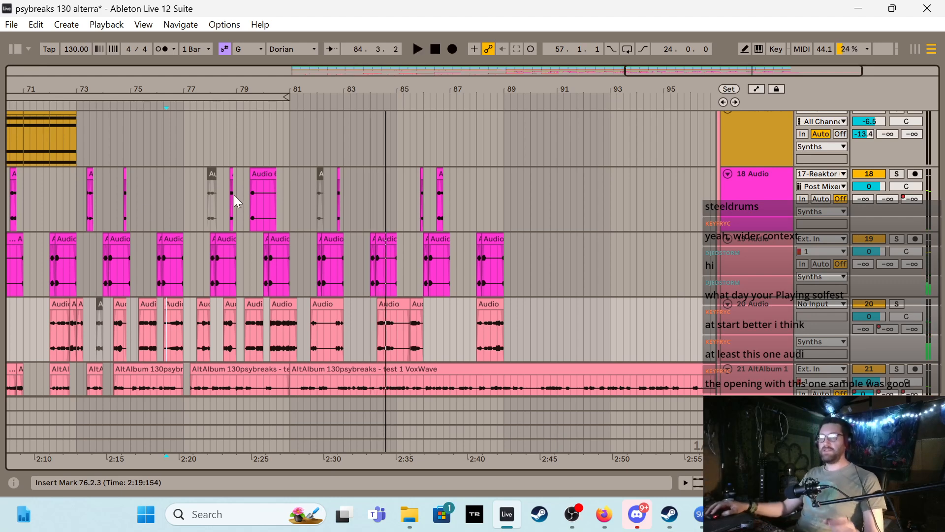
{"action": "scroll", "coordinate": [165, 197], "scroll_direction": "down", "scroll_amount": 5}
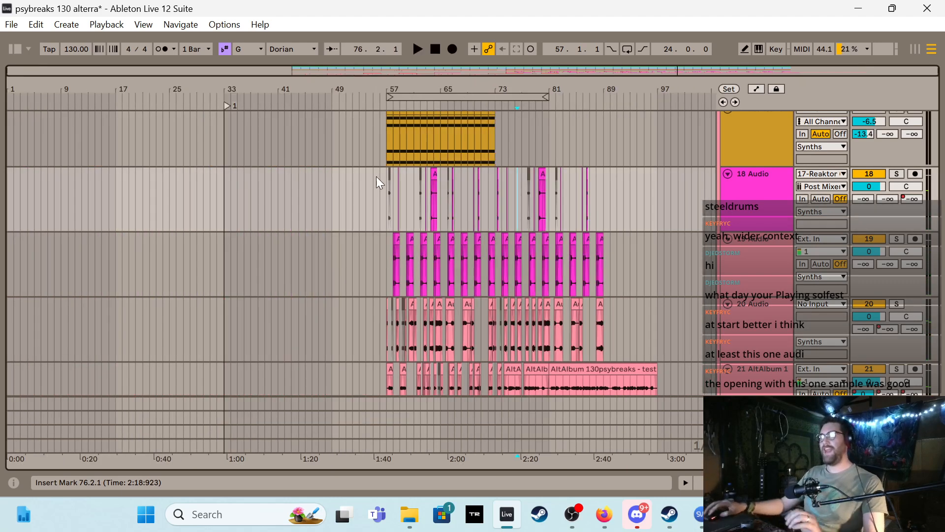
{"action": "scroll", "coordinate": [465, 176], "scroll_direction": "up", "scroll_amount": 10}
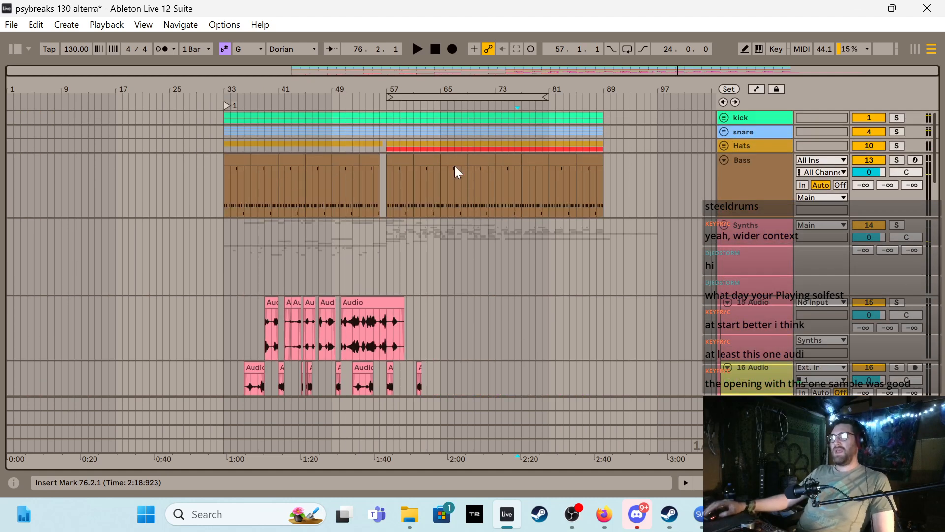
{"action": "left_click", "coordinate": [226, 174]}
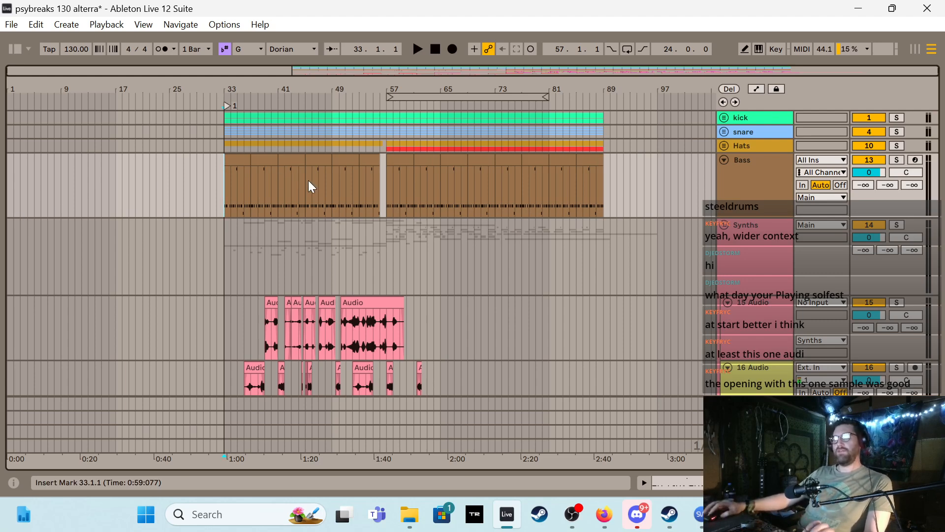
{"action": "key", "text": "space"}
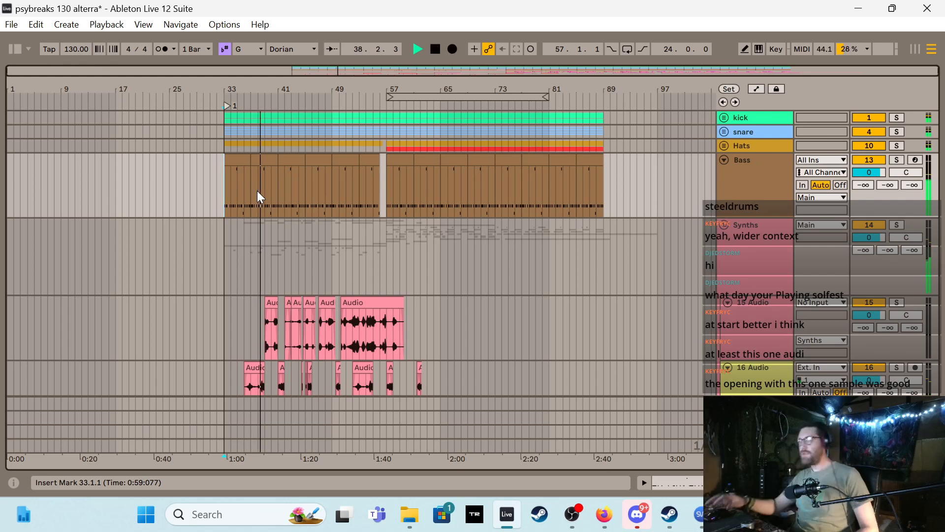
{"action": "scroll", "coordinate": [275, 231], "scroll_direction": "down", "scroll_amount": 5}
{"action": "scroll", "coordinate": [317, 275], "scroll_direction": "down", "scroll_amount": 1}
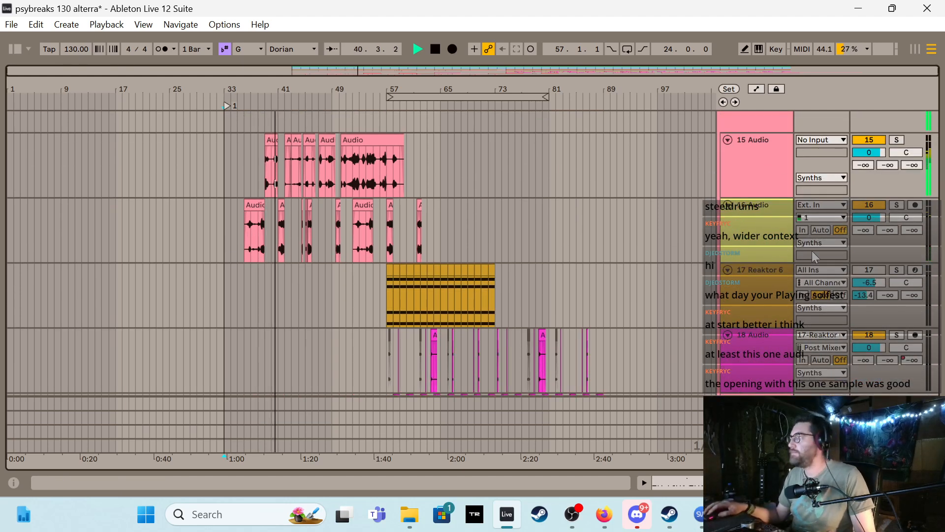
{"action": "scroll", "coordinate": [273, 281], "scroll_direction": "down", "scroll_amount": 3}
{"action": "scroll", "coordinate": [255, 311], "scroll_direction": "down", "scroll_amount": 3}
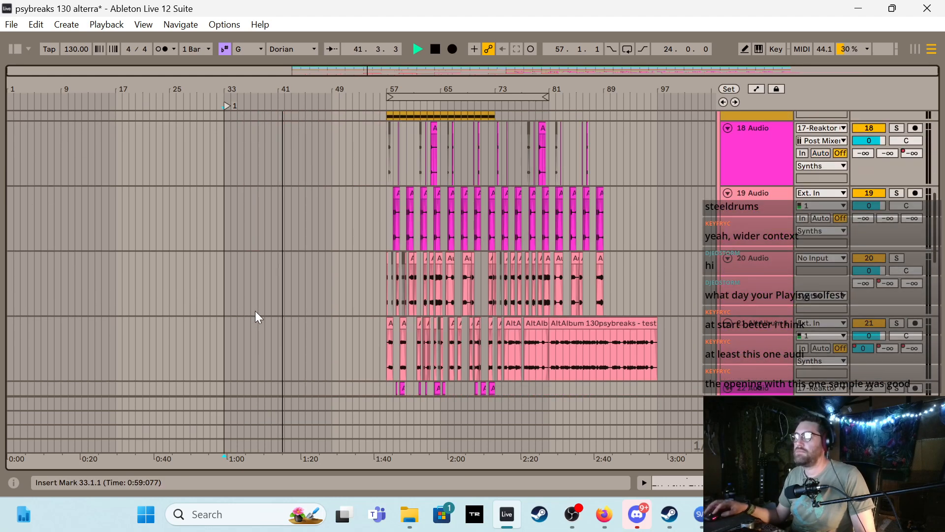
{"action": "scroll", "coordinate": [256, 317], "scroll_direction": "down", "scroll_amount": 9}
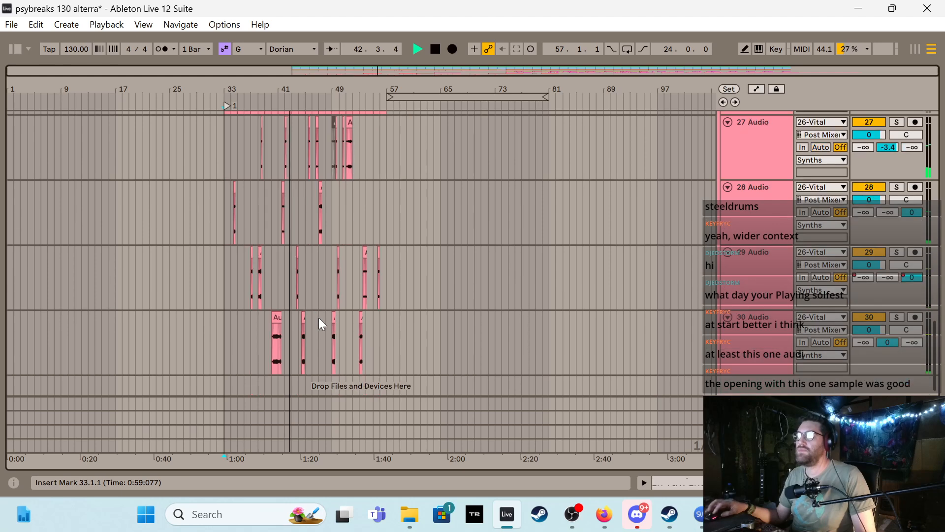
{"action": "scroll", "coordinate": [313, 308], "scroll_direction": "down", "scroll_amount": 1}
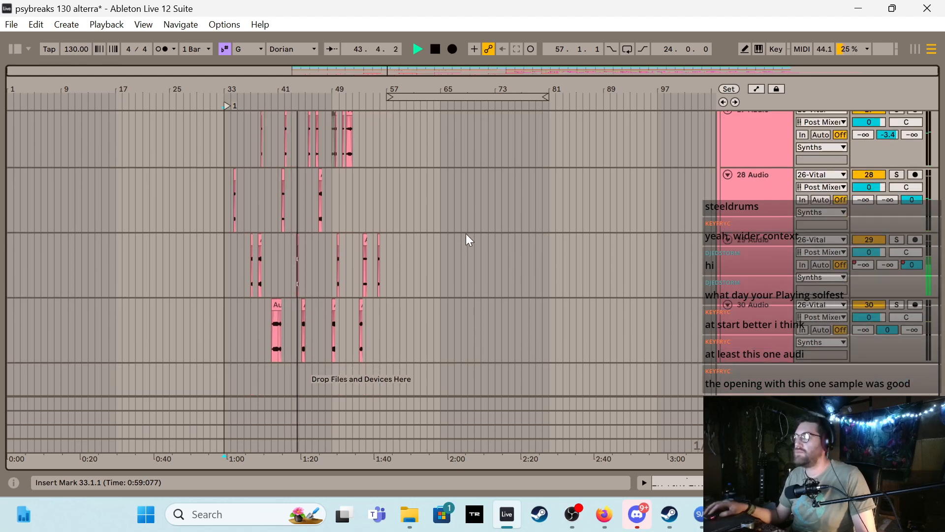
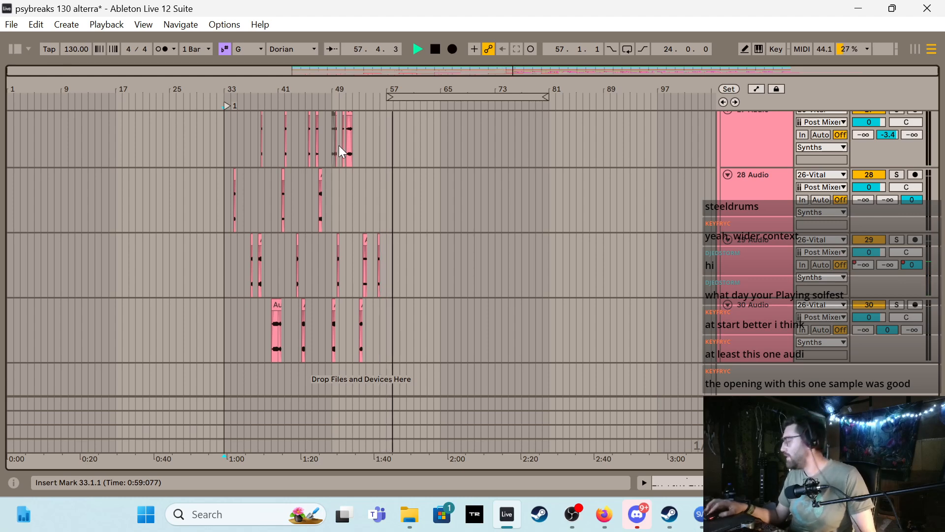
Insert a new audio track between the Hats group and the Bass track
{"action": "scroll", "coordinate": [339, 146], "scroll_direction": "up", "scroll_amount": 3}
{"action": "scroll", "coordinate": [344, 149], "scroll_direction": "up", "scroll_amount": 15}
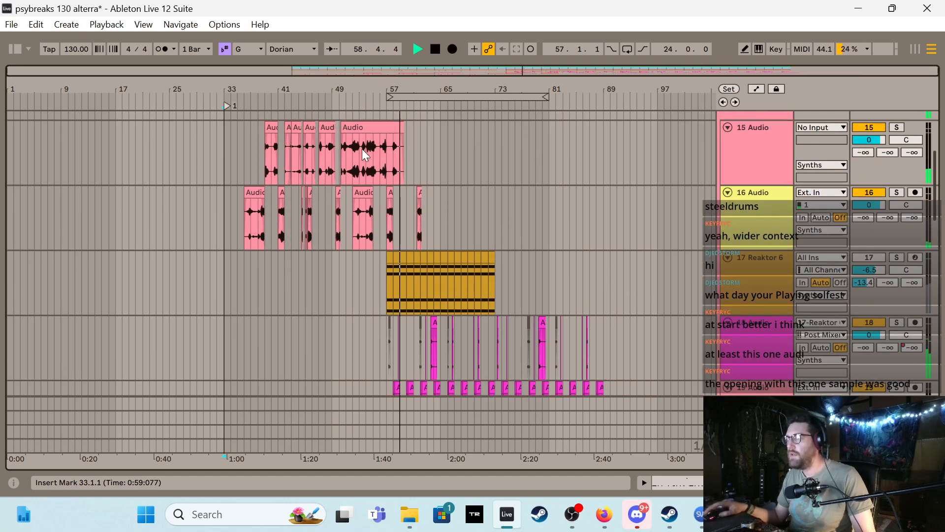
{"action": "scroll", "coordinate": [386, 154], "scroll_direction": "up", "scroll_amount": 1}
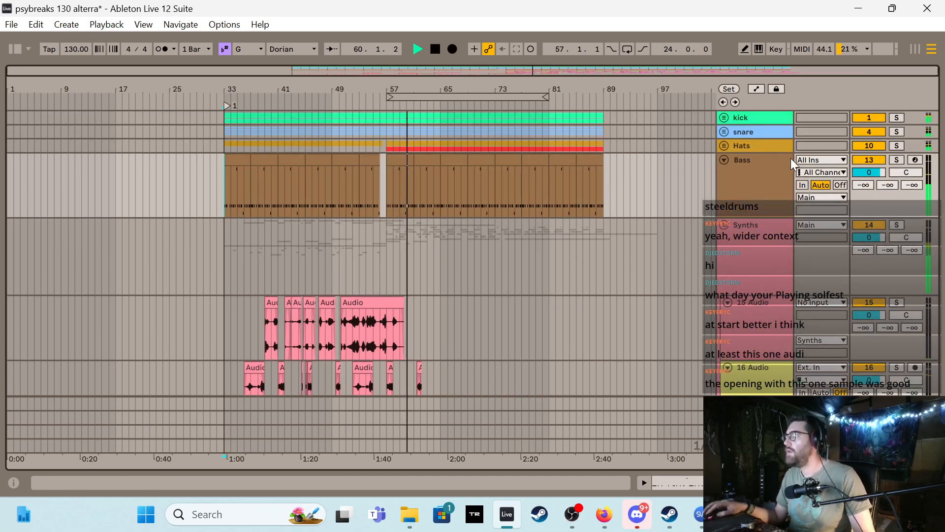
{"action": "left_click", "coordinate": [764, 144]}
{"action": "key", "text": "ctrl+t"}
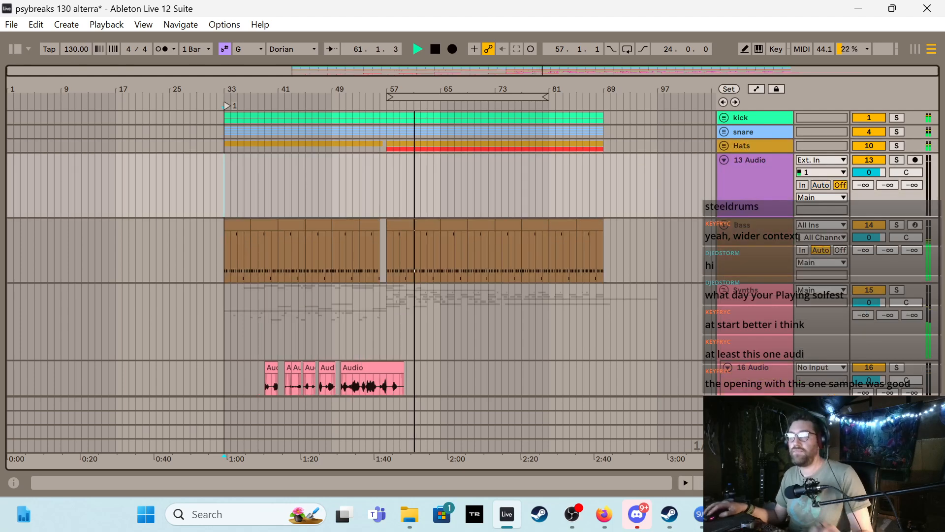
Search the samples folder for "crash" and expand the musicradar-drum-samples folder in the results
{"action": "left_click", "coordinate": [16, 51]}
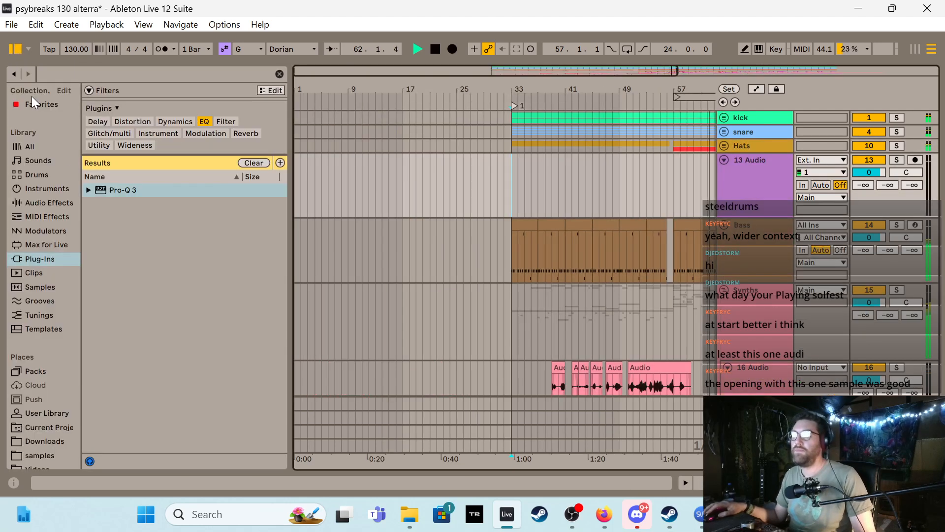
{"action": "scroll", "coordinate": [30, 274], "scroll_direction": "down", "scroll_amount": 2}
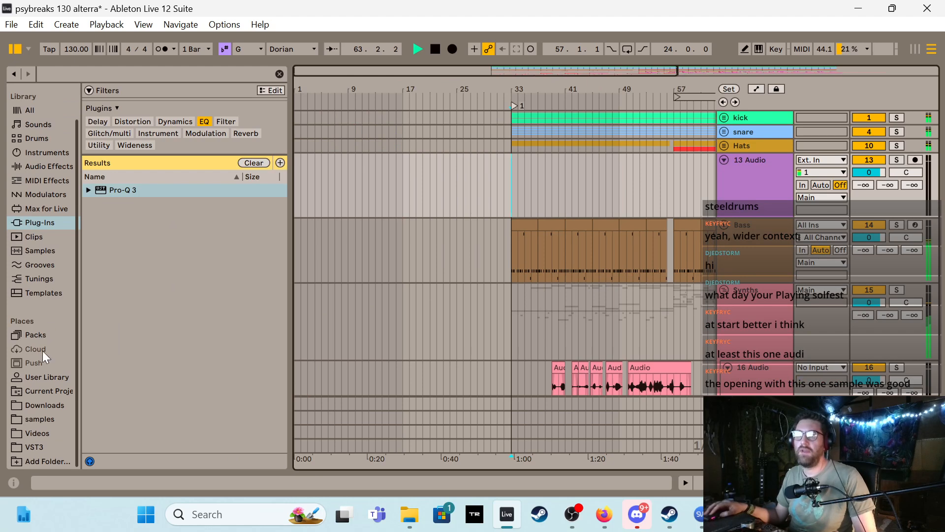
{"action": "left_click", "coordinate": [48, 419]}
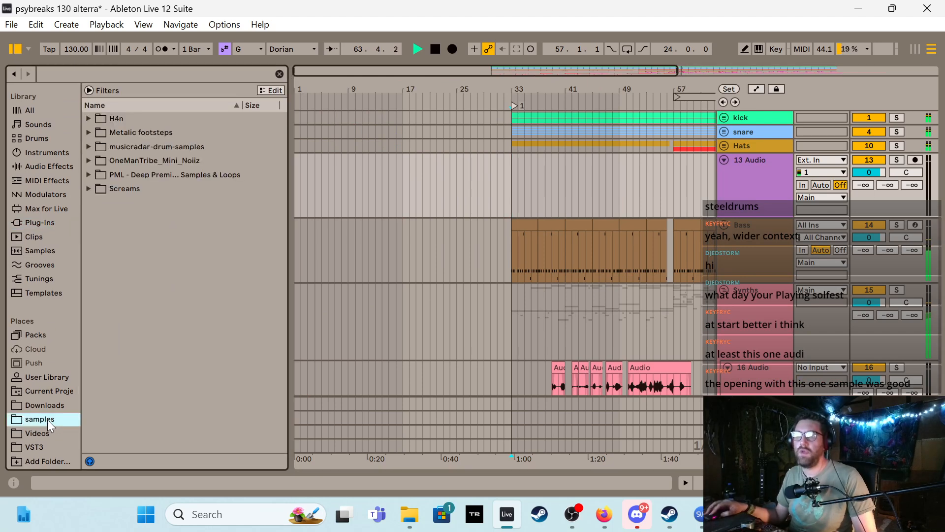
{"action": "left_click", "coordinate": [133, 74]}
{"action": "type", "text": "crash"}
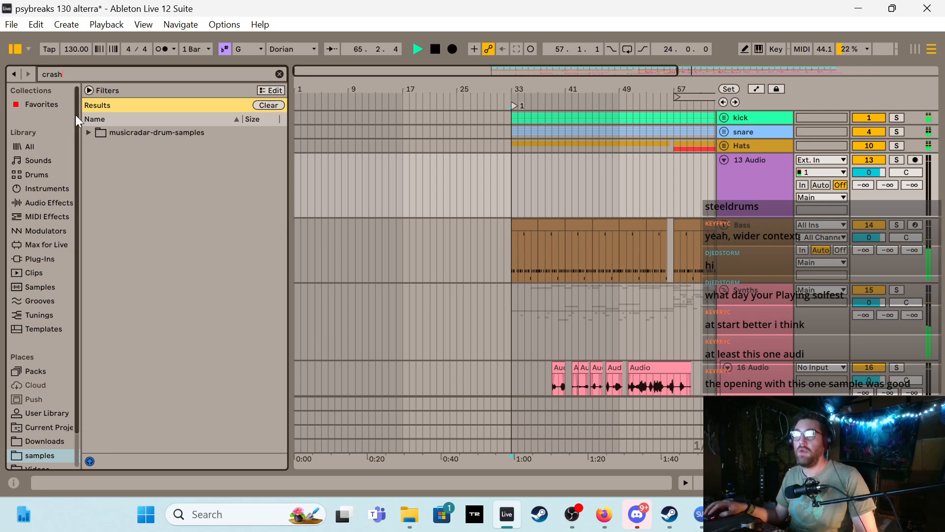
{"action": "left_click", "coordinate": [88, 132]}
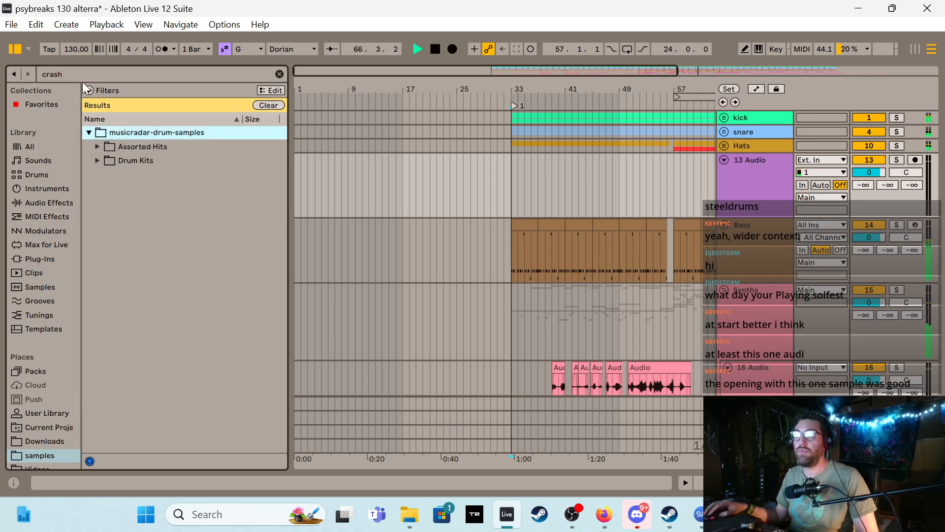
Search the samples folder for "cym" and audition the four PML one-shot percussion cymbals
{"action": "left_click", "coordinate": [279, 74]}
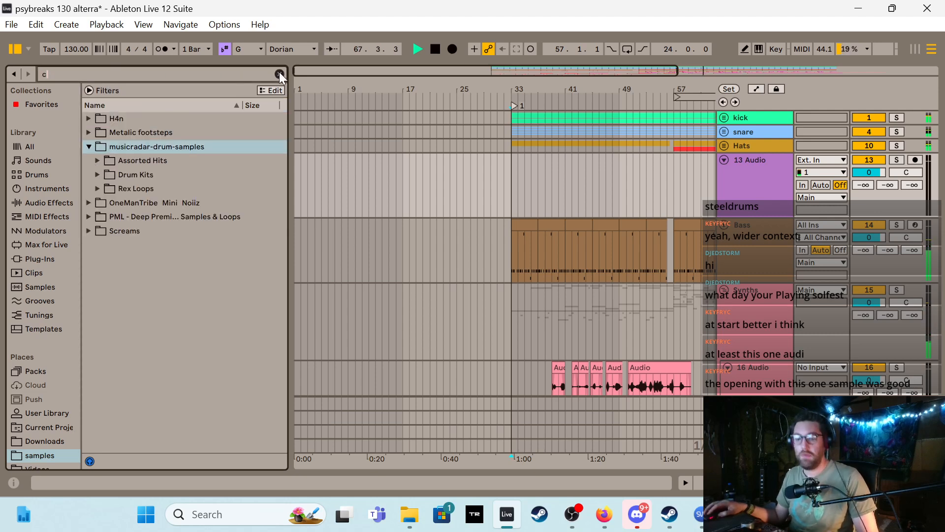
{"action": "type", "text": "cym"}
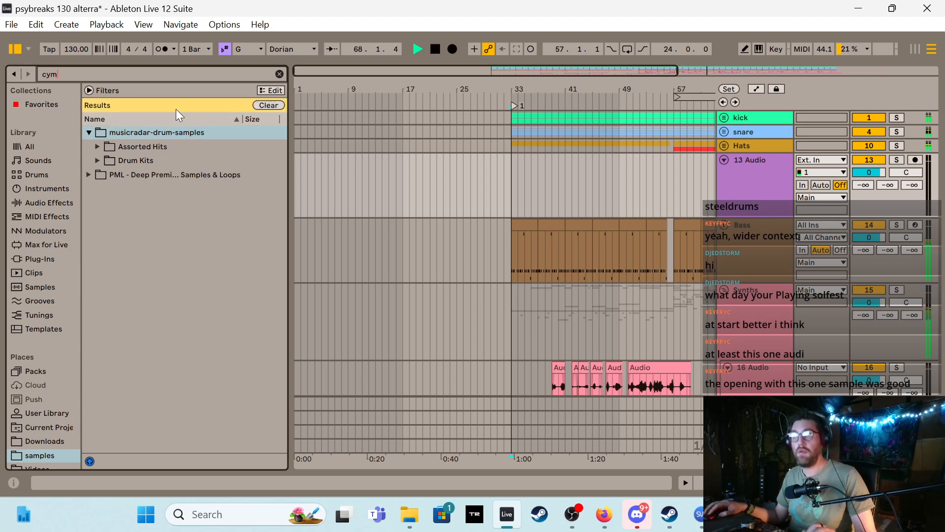
{"action": "left_click", "coordinate": [89, 175]}
{"action": "left_click", "coordinate": [98, 161]}
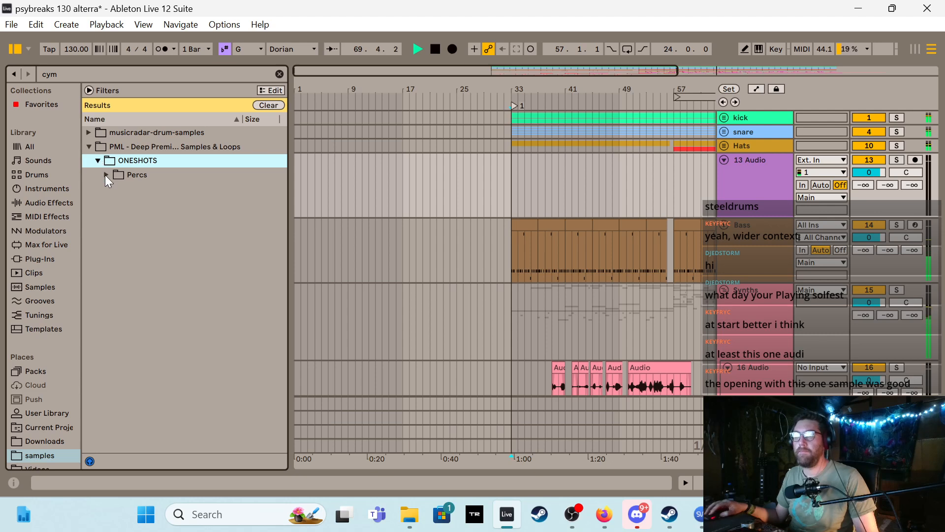
{"action": "left_click", "coordinate": [105, 175]}
{"action": "left_click", "coordinate": [146, 206]}
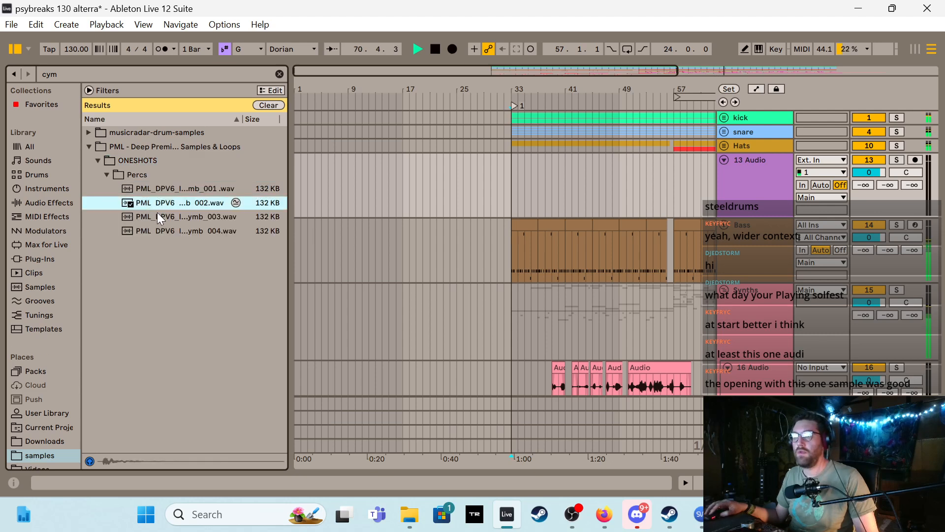
{"action": "left_click", "coordinate": [161, 217]}
{"action": "left_click", "coordinate": [173, 228]}
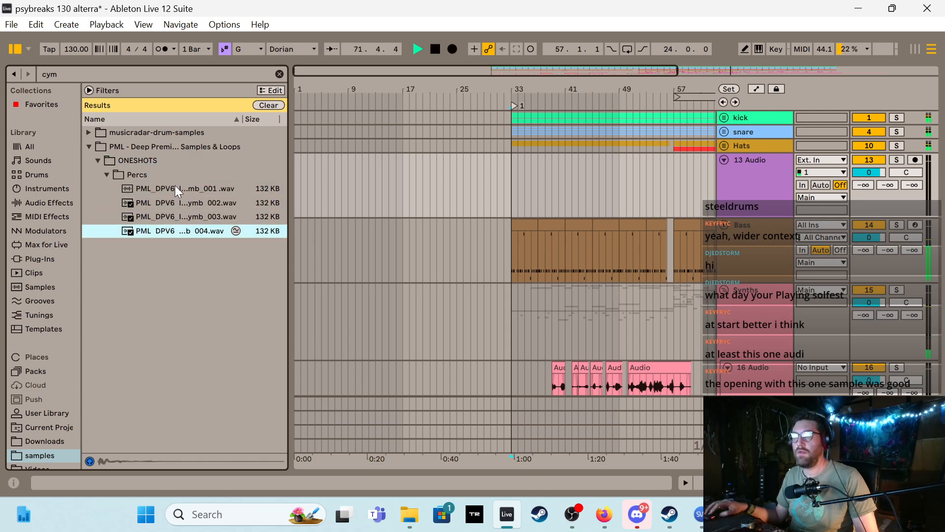
{"action": "left_click", "coordinate": [175, 186]}
Audition the cymbal samples from Kit 4 - Electro and Kit 7 - Electro in musicradar-drum-samples
{"action": "left_click", "coordinate": [87, 133]}
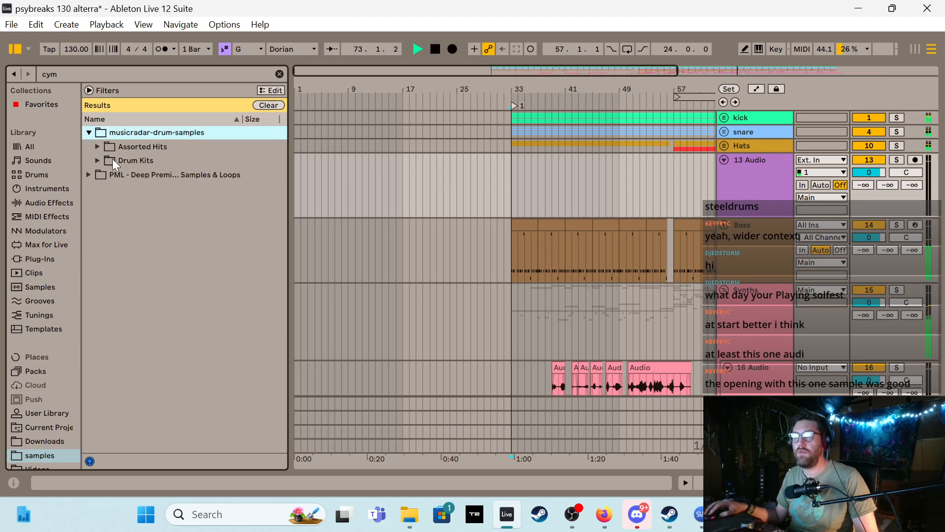
{"action": "left_click", "coordinate": [97, 160]}
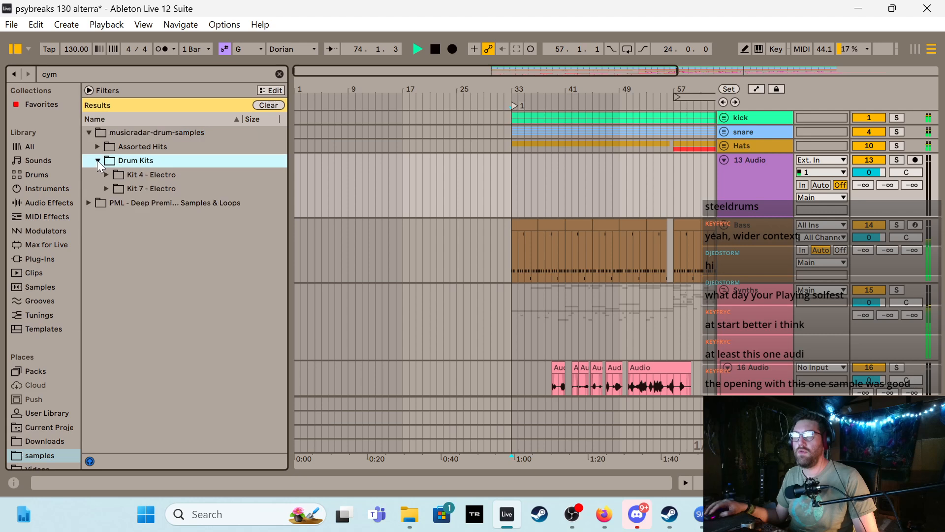
{"action": "left_click", "coordinate": [107, 175]}
{"action": "left_click", "coordinate": [169, 192]}
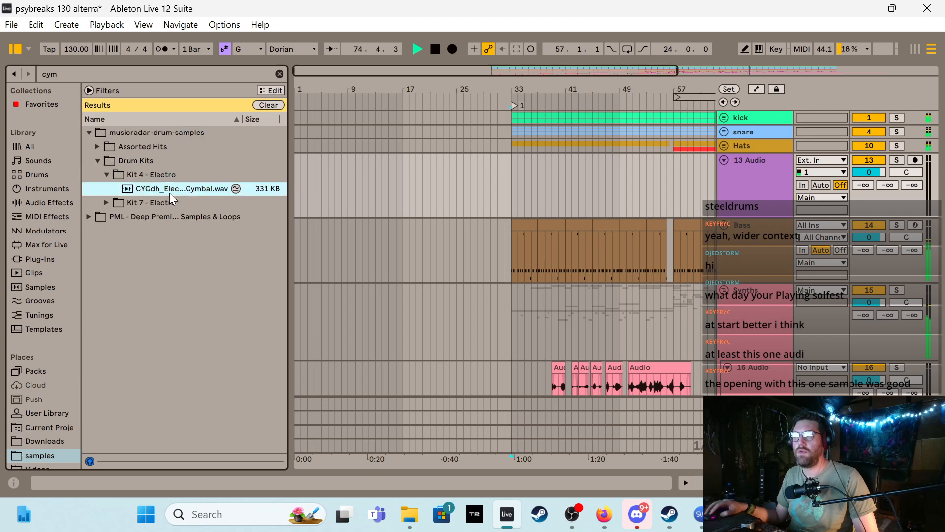
{"action": "left_click", "coordinate": [107, 203]}
{"action": "left_click", "coordinate": [143, 205]}
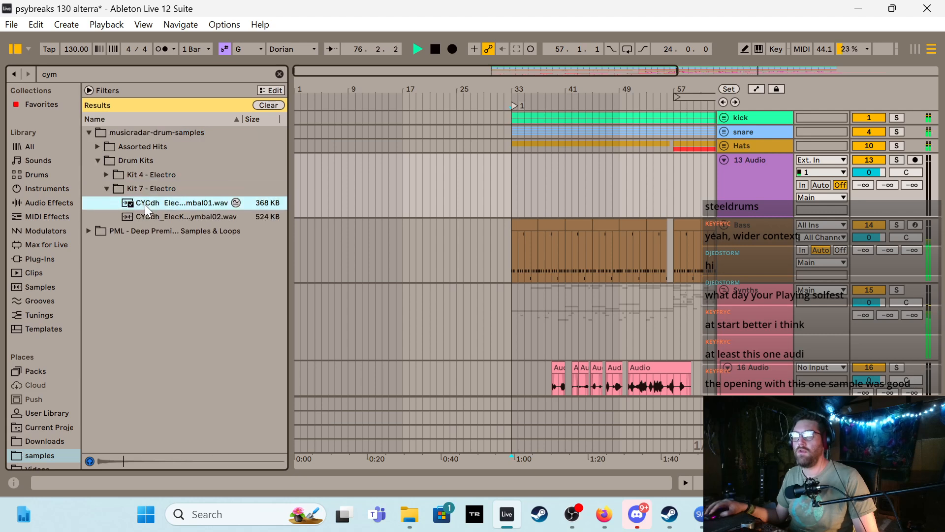
{"action": "left_click", "coordinate": [155, 217]}
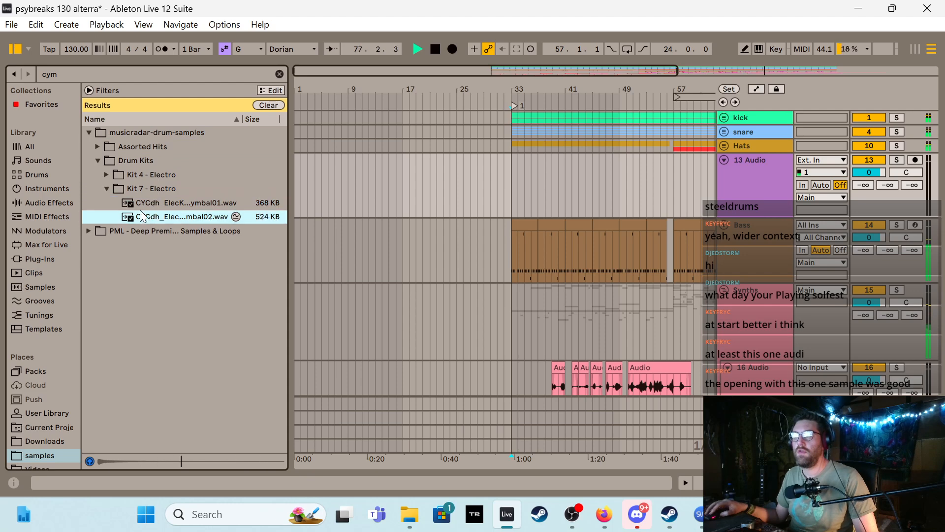
Place Kit 4's CYCdh_ElecK01-Cymbal.wav at bar 57 on track 13 and set the track's B-Replika send to 0 dB
{"action": "left_click", "coordinate": [108, 175]}
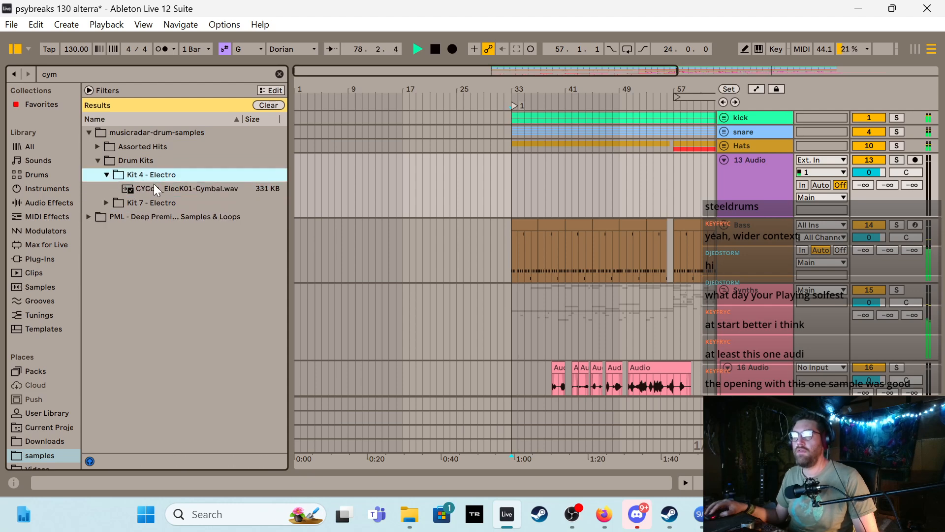
{"action": "left_click_drag", "start_coordinate": [155, 189], "coordinate": [661, 169]}
{"action": "double_click", "coordinate": [661, 163]}
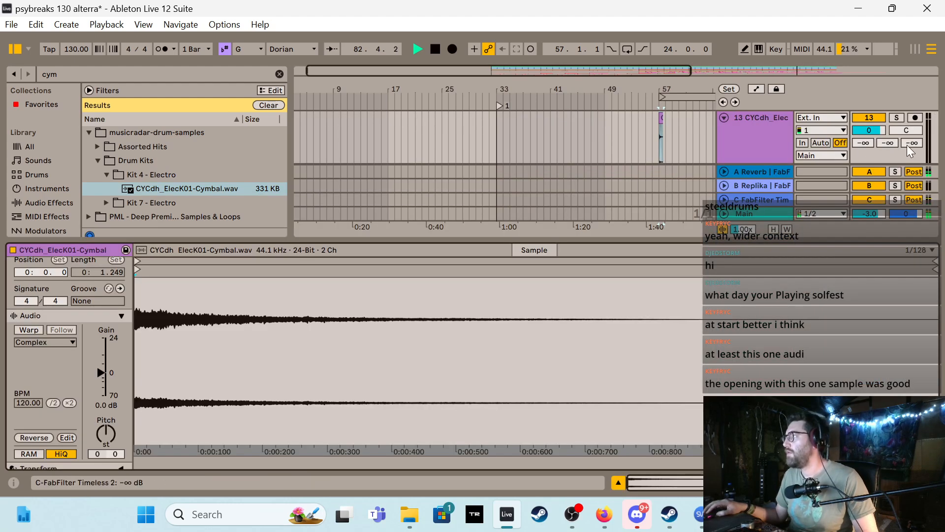
{"action": "left_click", "coordinate": [887, 143]}
{"action": "type", "text": "0"}
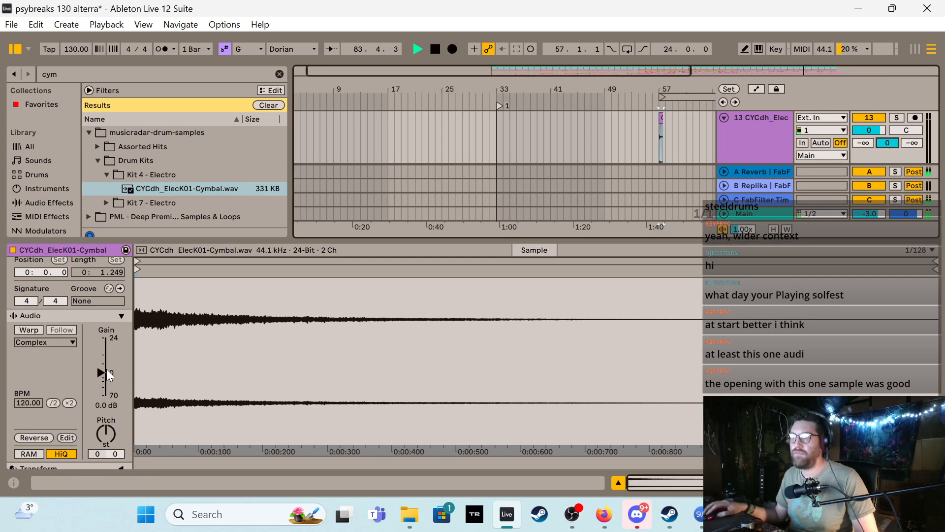
Adjust the cymbal clip's gain by ear to -4.3 dB, replaying it from bar 57
{"action": "left_click_drag", "start_coordinate": [104, 377], "coordinate": [104, 366]}
{"action": "key", "text": "space"}
{"action": "key", "text": "space"}
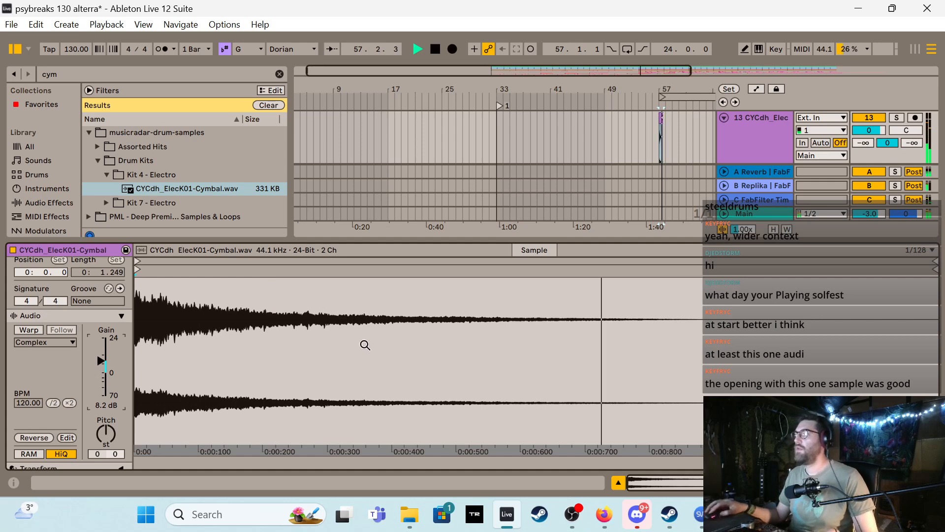
{"action": "left_click_drag", "start_coordinate": [104, 360], "coordinate": [101, 377]}
{"action": "key", "text": "space"}
{"action": "key", "text": "space"}
{"action": "key", "text": "space"}
{"action": "key", "text": "space"}
{"action": "key", "text": "space"}
{"action": "key", "text": "space"}
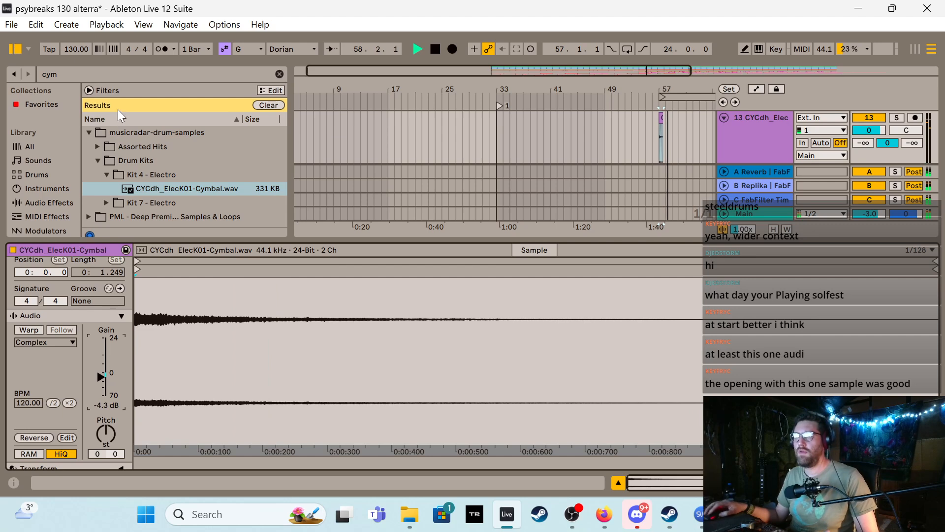
Audition the Crash and MultiCrash samples in the Cymbals folder under Assorted Hits in musicradar-drum-samples
{"action": "left_click", "coordinate": [98, 146]}
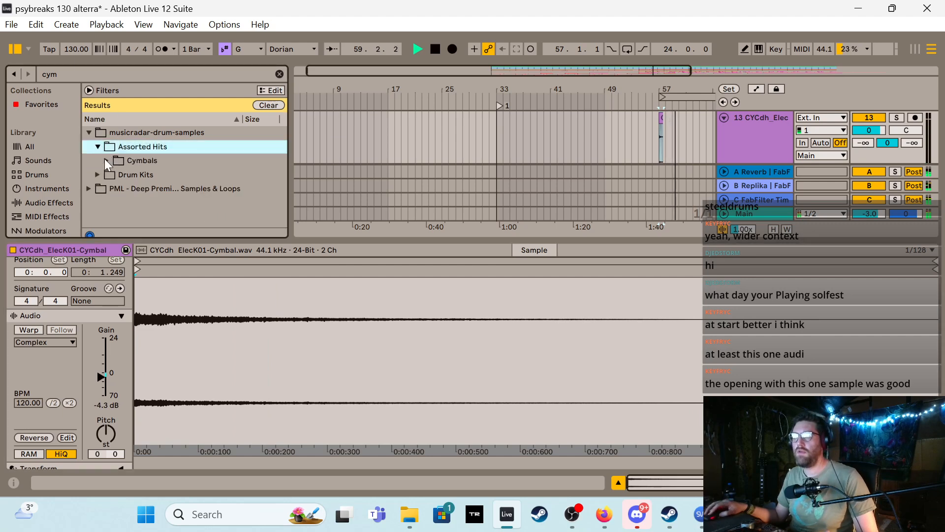
{"action": "left_click", "coordinate": [107, 161]}
{"action": "left_click", "coordinate": [171, 197]}
{"action": "scroll", "coordinate": [218, 187], "scroll_direction": "down", "scroll_amount": 3}
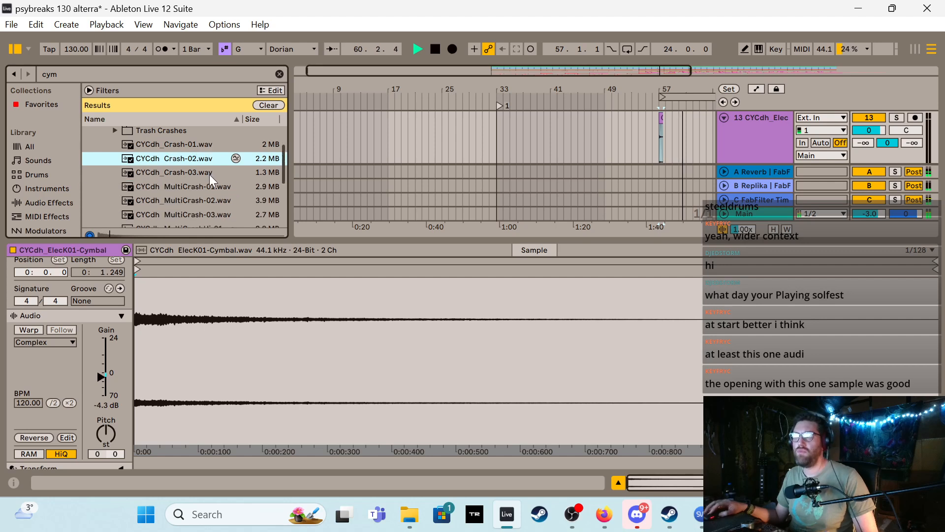
{"action": "left_click", "coordinate": [187, 195]}
{"action": "scroll", "coordinate": [194, 210], "scroll_direction": "down", "scroll_amount": 2}
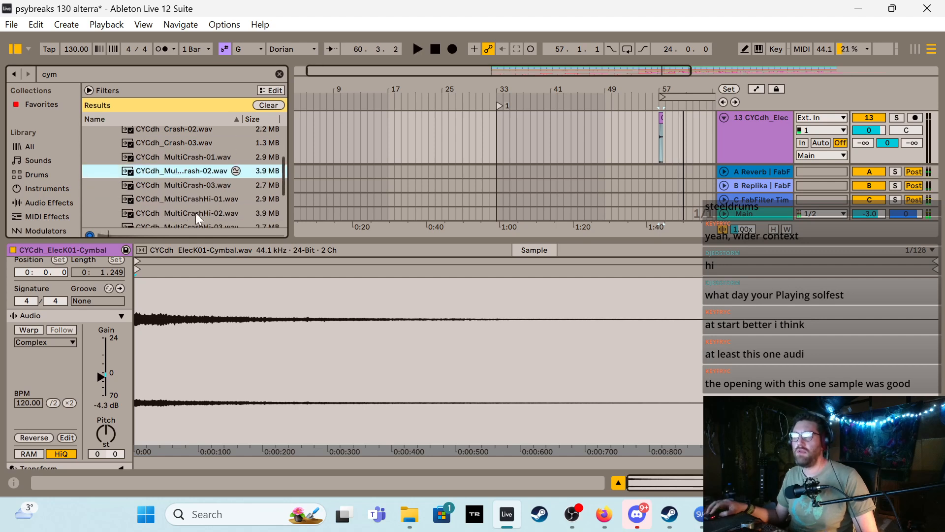
{"action": "left_click", "coordinate": [187, 186]}
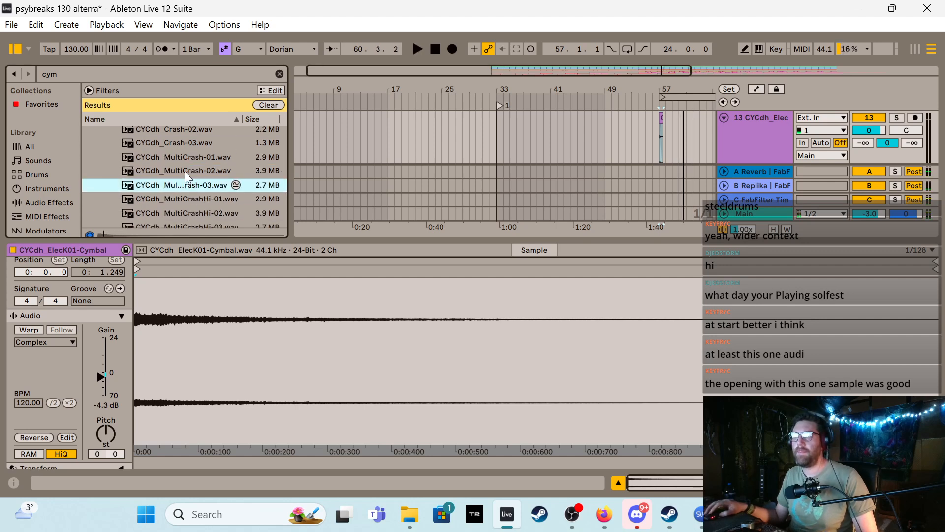
{"action": "left_click", "coordinate": [194, 155]}
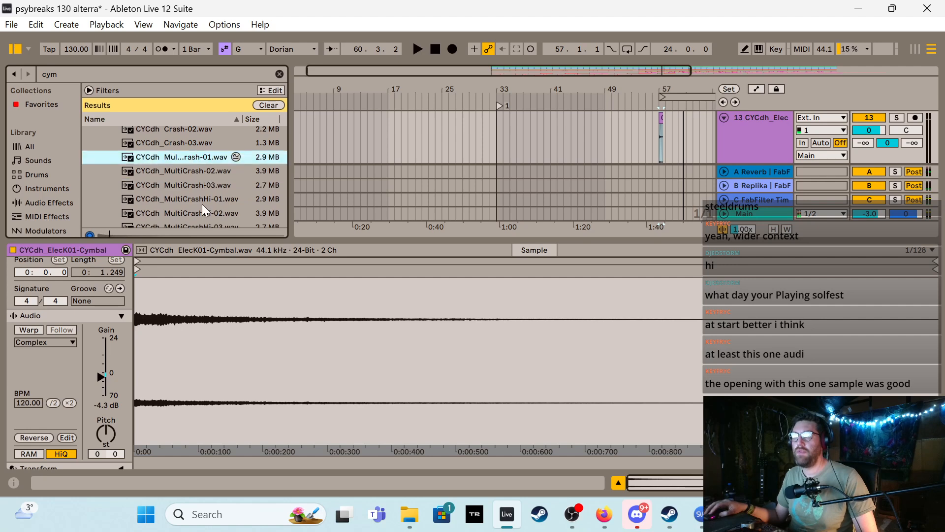
Audition the MultiCrashHi samples and compare them with MultiCrash-03 and MultiCrash-02
{"action": "left_click", "coordinate": [201, 203]}
{"action": "left_click", "coordinate": [201, 214]}
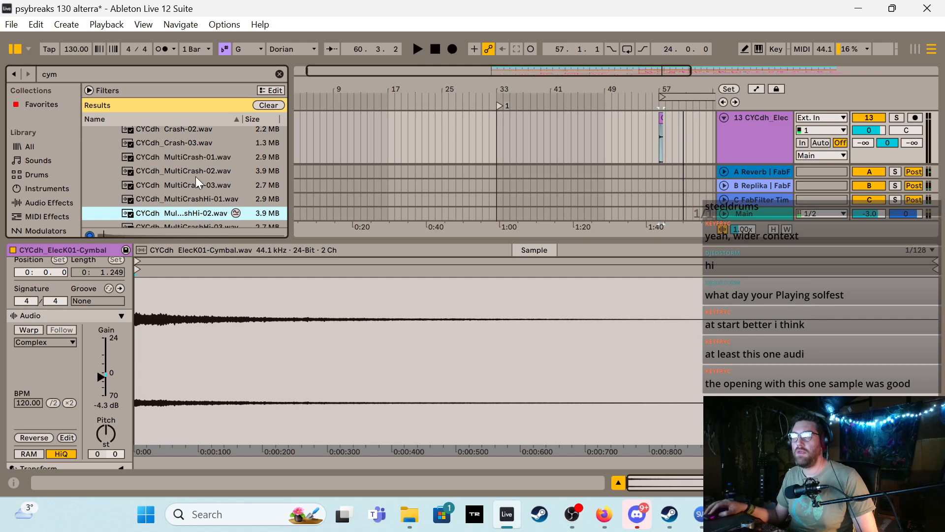
{"action": "scroll", "coordinate": [200, 180], "scroll_direction": "down", "scroll_amount": 2}
{"action": "left_click", "coordinate": [211, 199]}
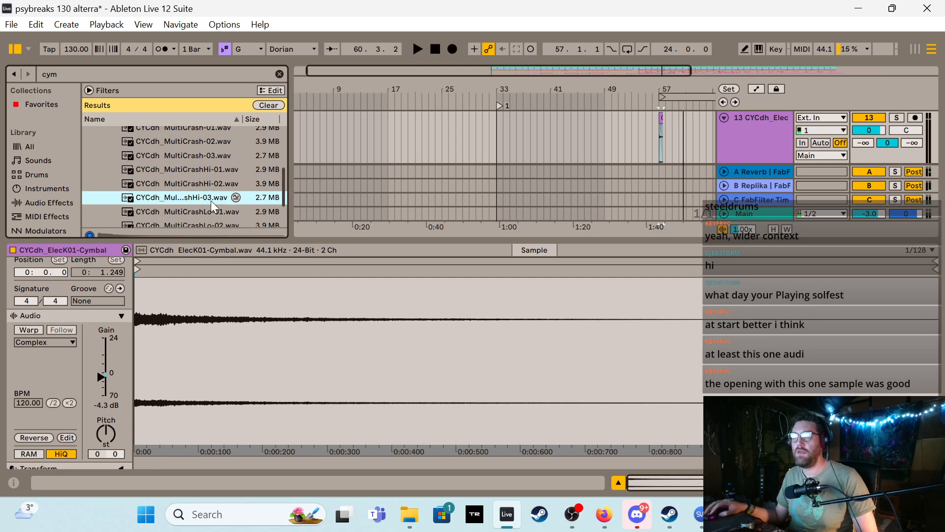
{"action": "left_click", "coordinate": [193, 144]}
{"action": "left_click", "coordinate": [196, 155]}
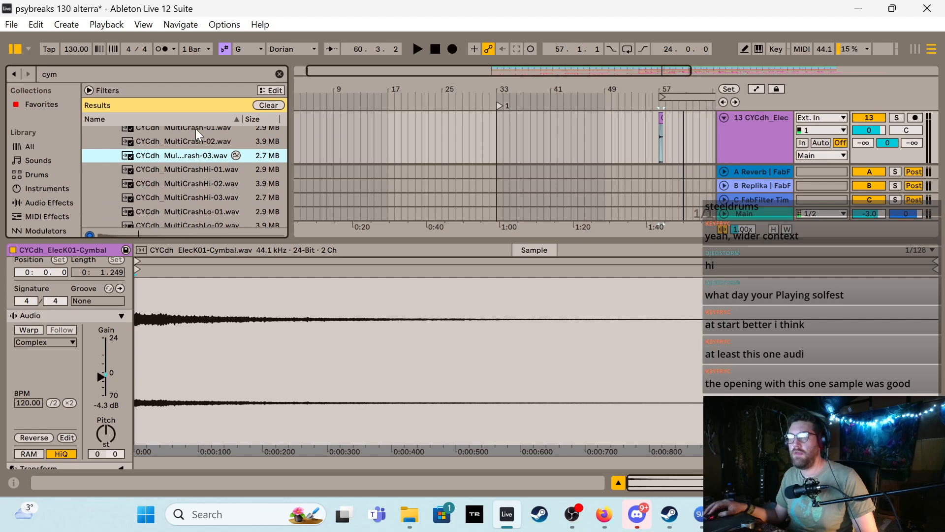
{"action": "left_click", "coordinate": [196, 129]}
{"action": "left_click", "coordinate": [199, 147]}
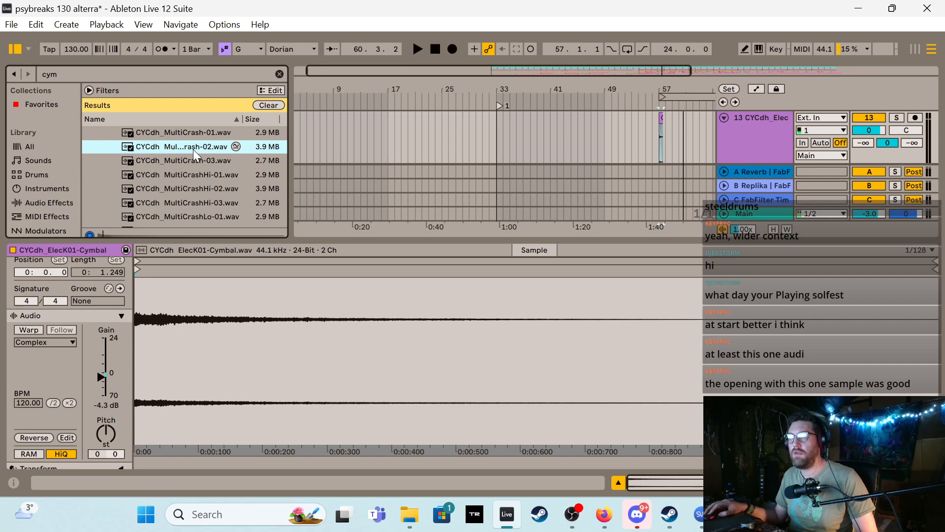
Replace the bar 57 cymbal on track 13 with CYCdh_MultiCrash-02.wav and lower the clip gain to -5.3 dB
{"action": "left_click_drag", "start_coordinate": [193, 148], "coordinate": [639, 130]}
{"action": "key", "text": "space"}
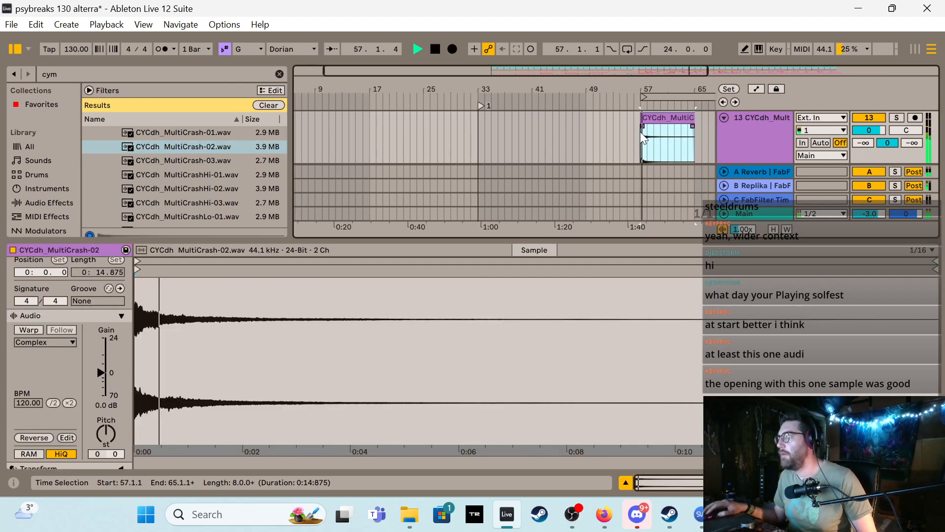
{"action": "left_click_drag", "start_coordinate": [101, 373], "coordinate": [101, 378]}
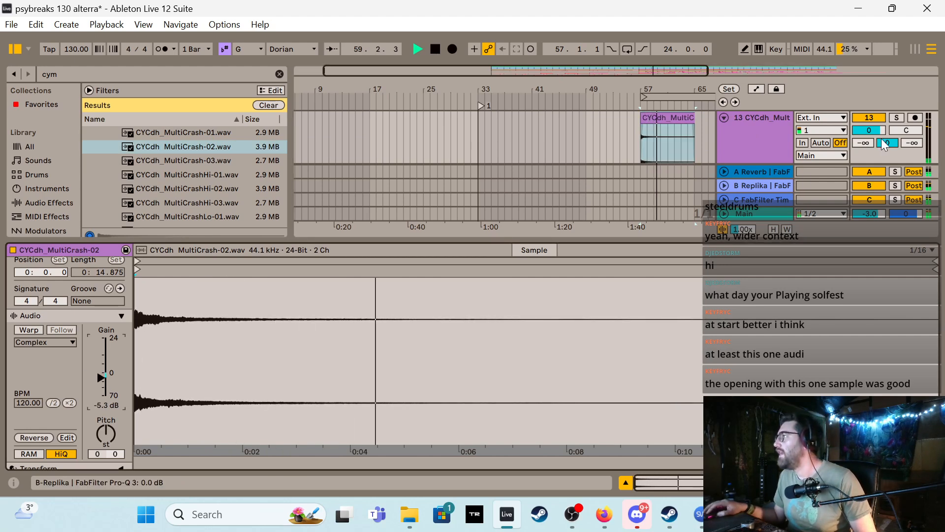
Turn track 13's B-Replika send down to -inf and replay the crash in context from bar 55
{"action": "left_click_drag", "start_coordinate": [886, 143], "coordinate": [889, 165]}
{"action": "key", "text": "space"}
{"action": "key", "text": "space"}
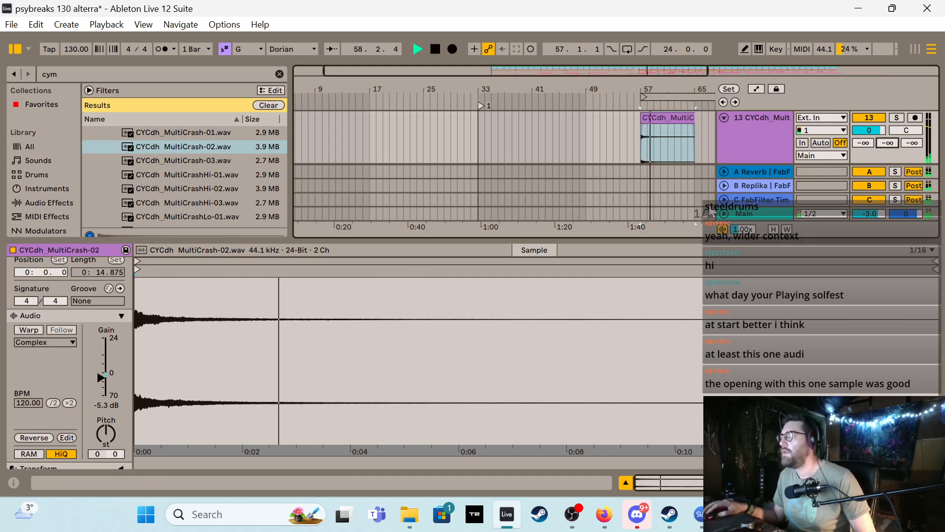
{"action": "left_click", "coordinate": [476, 242]}
{"action": "left_click", "coordinate": [625, 144]}
{"action": "key", "text": "space"}
{"action": "key", "text": "space"}
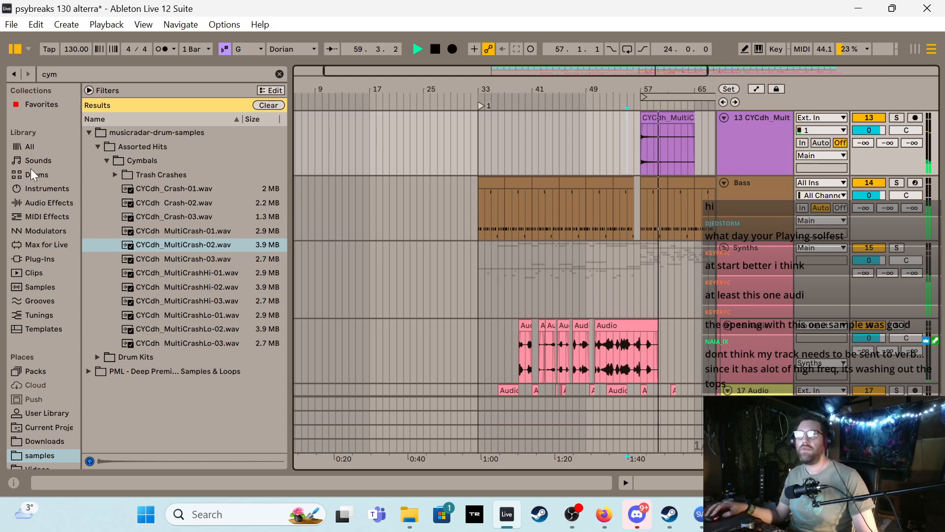
Find the plug-ins matching "sat", add Softube's Saturation Knob to track 13 and raise its saturation to about three o'clock
{"action": "left_click", "coordinate": [39, 260]}
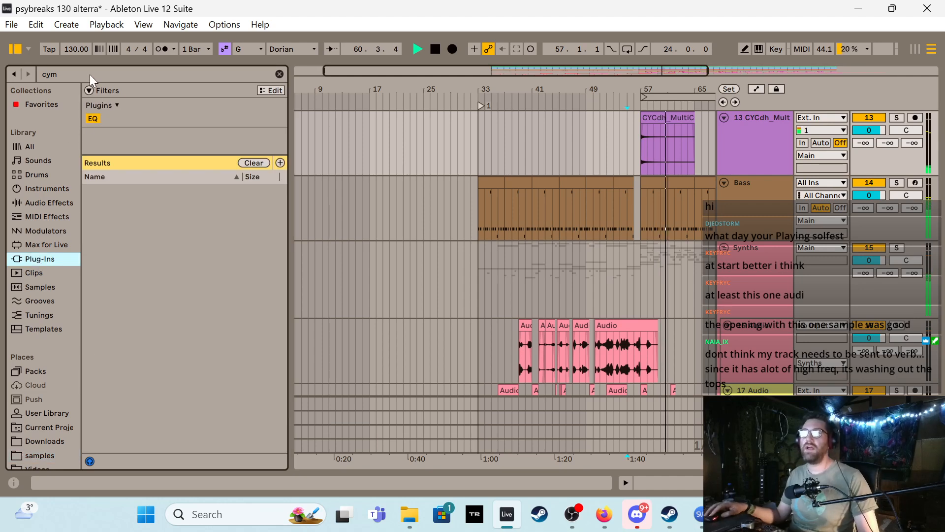
{"action": "left_click", "coordinate": [280, 74]}
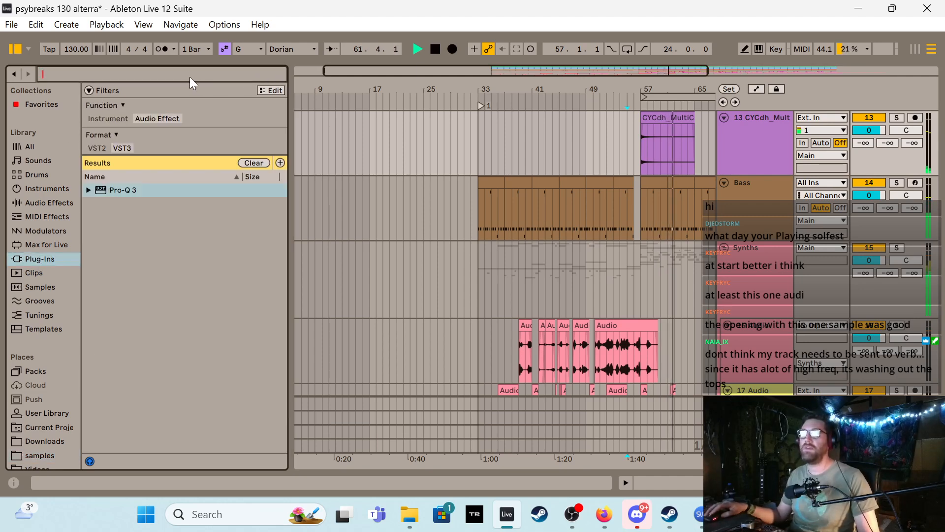
{"action": "type", "text": "sat"}
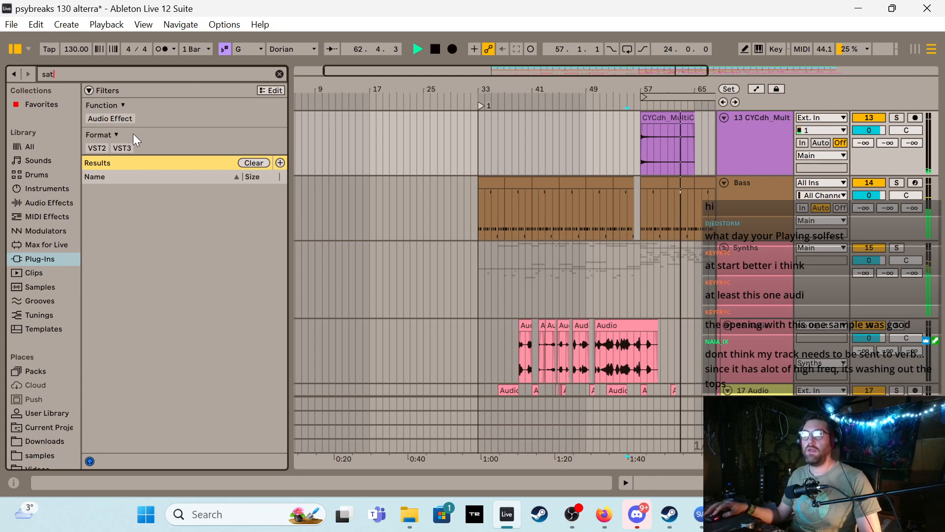
{"action": "scroll", "coordinate": [131, 140], "scroll_direction": "down", "scroll_amount": 3}
{"action": "left_click", "coordinate": [135, 145]}
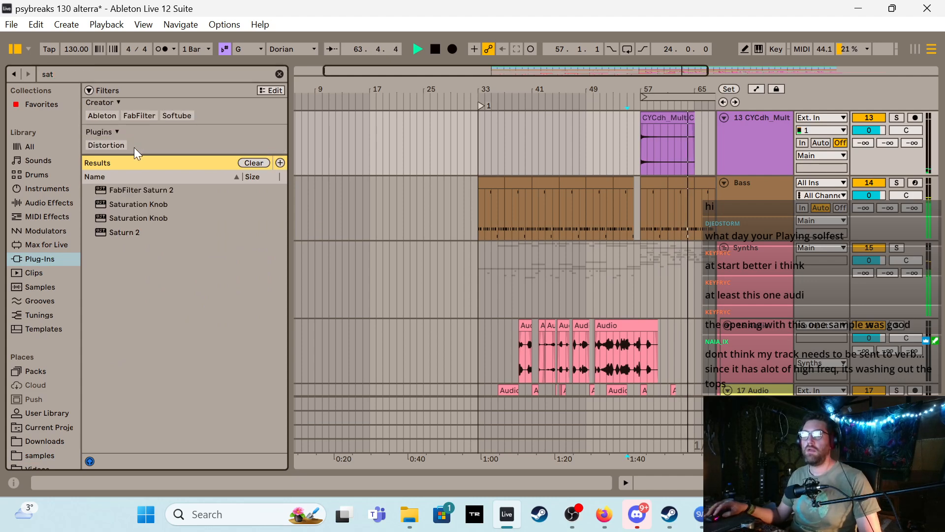
{"action": "left_click", "coordinate": [132, 218]}
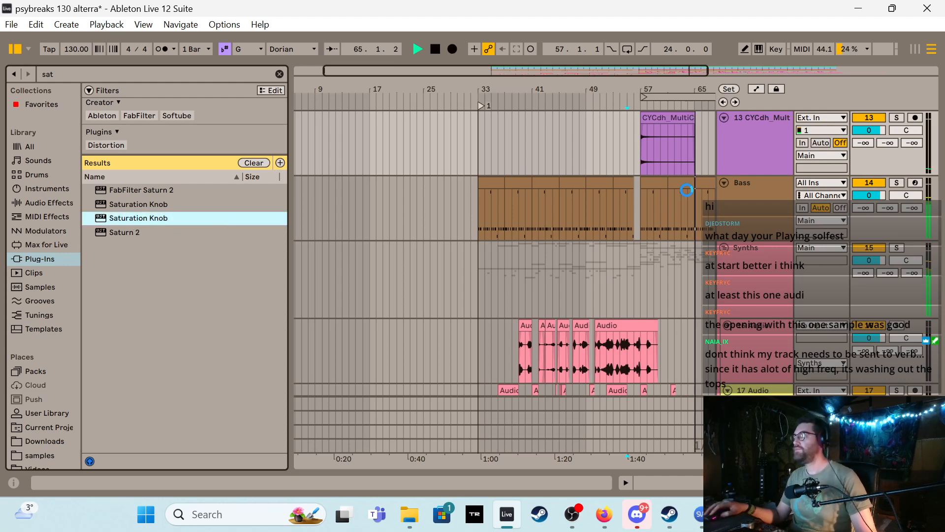
{"action": "left_click_drag", "start_coordinate": [640, 250], "coordinate": [655, 161]}
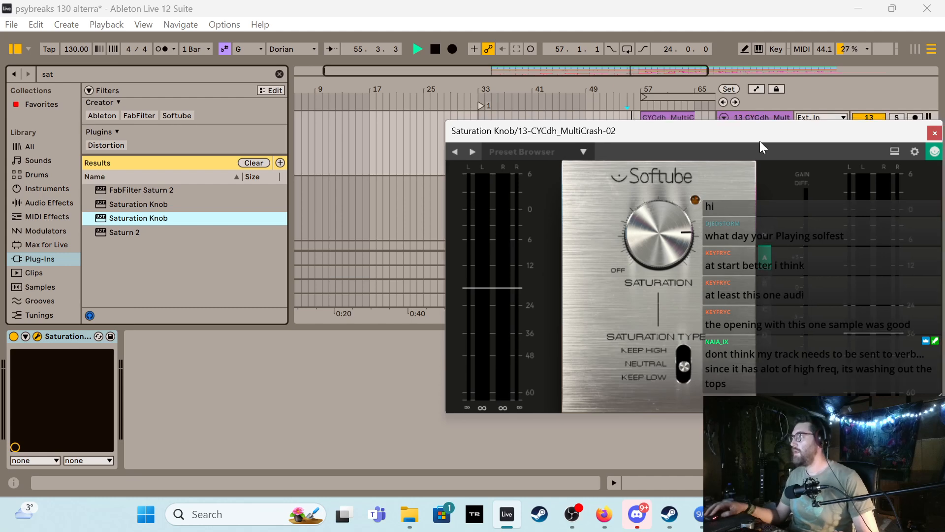
{"action": "left_click_drag", "start_coordinate": [760, 138], "coordinate": [305, 40]}
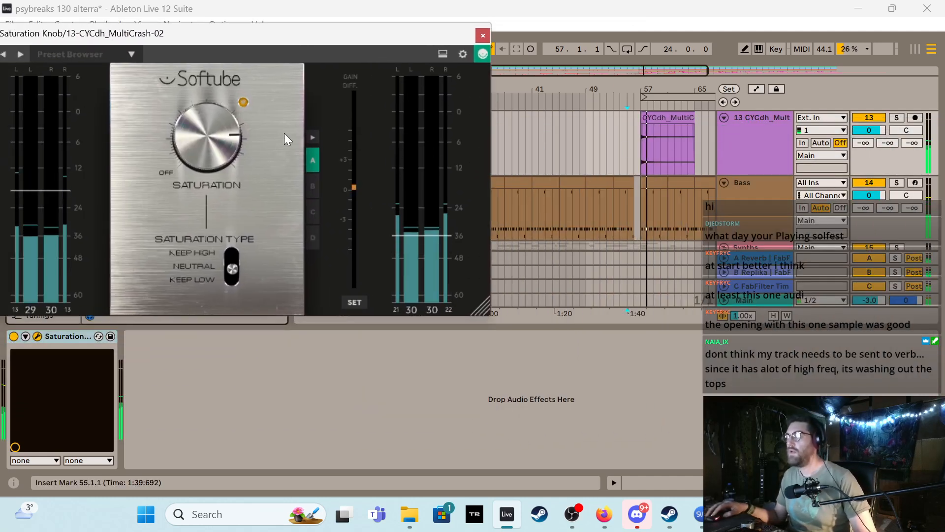
{"action": "left_click", "coordinate": [483, 37]}
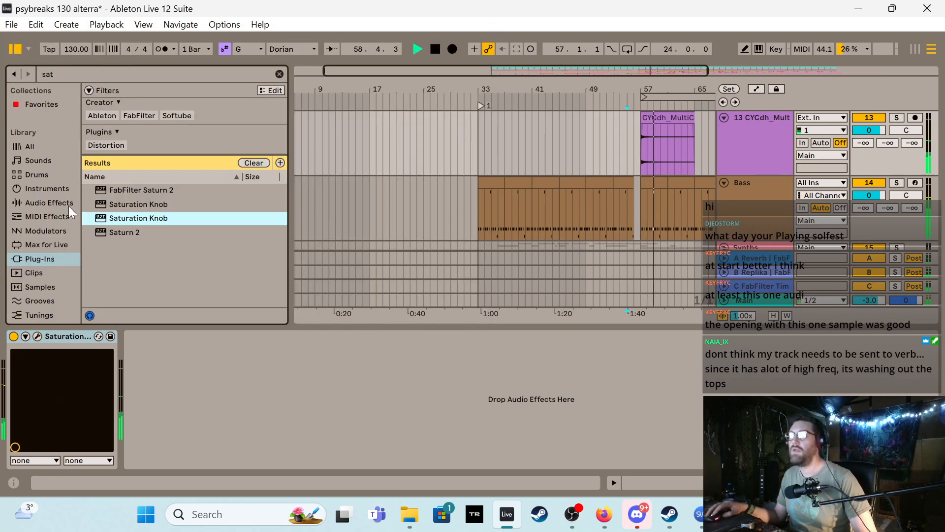
Add FabFilter Pro-Q 3 to track 13 with a 12 dB/oct low cut at about 2225 Hz
{"action": "left_click", "coordinate": [279, 74]}
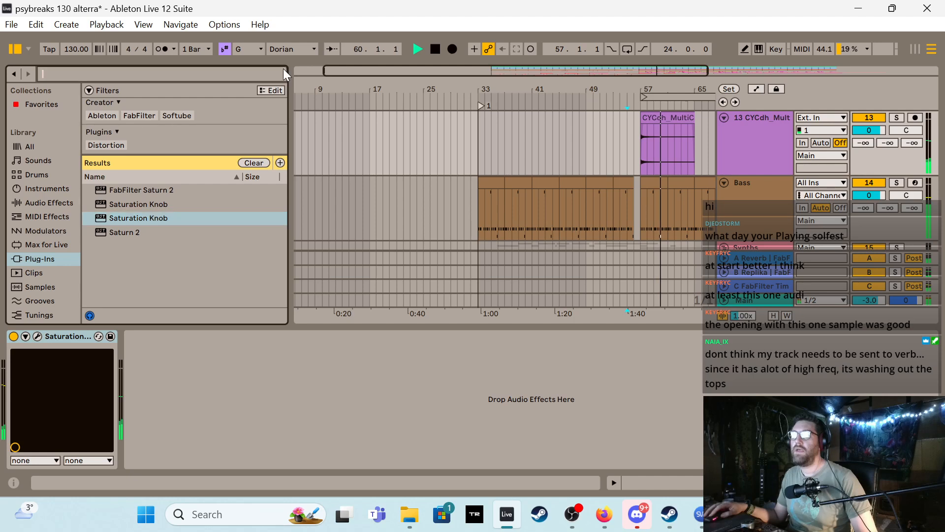
{"action": "type", "text": "pro"}
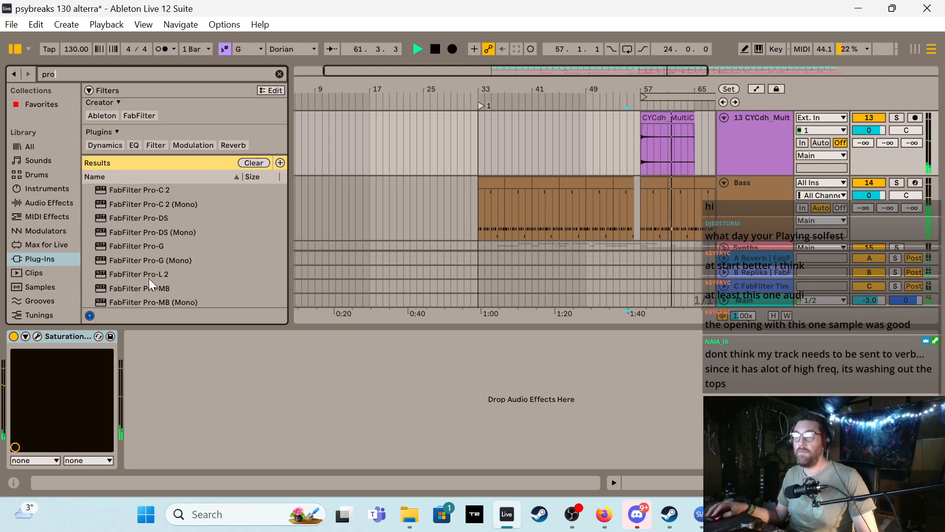
{"action": "scroll", "coordinate": [178, 294], "scroll_direction": "down", "scroll_amount": 1}
{"action": "scroll", "coordinate": [170, 288], "scroll_direction": "down", "scroll_amount": 1}
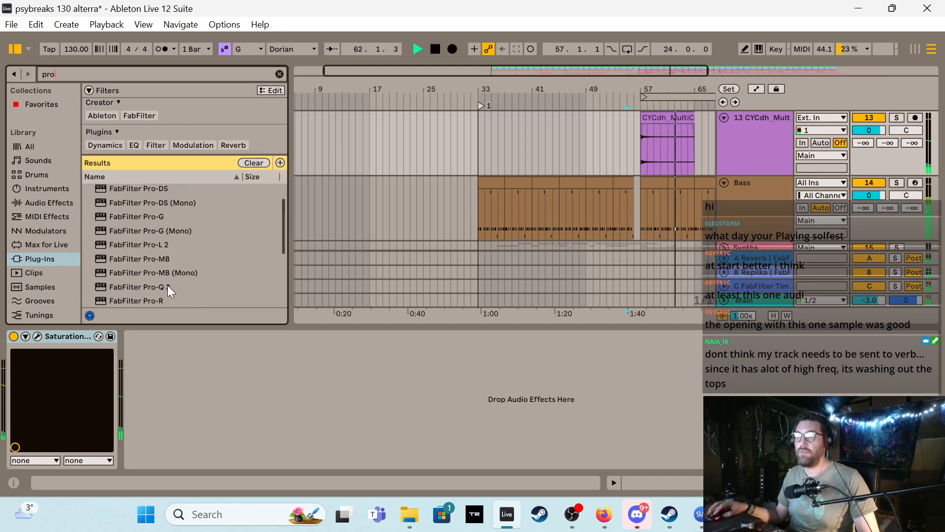
{"action": "double_click", "coordinate": [164, 285]}
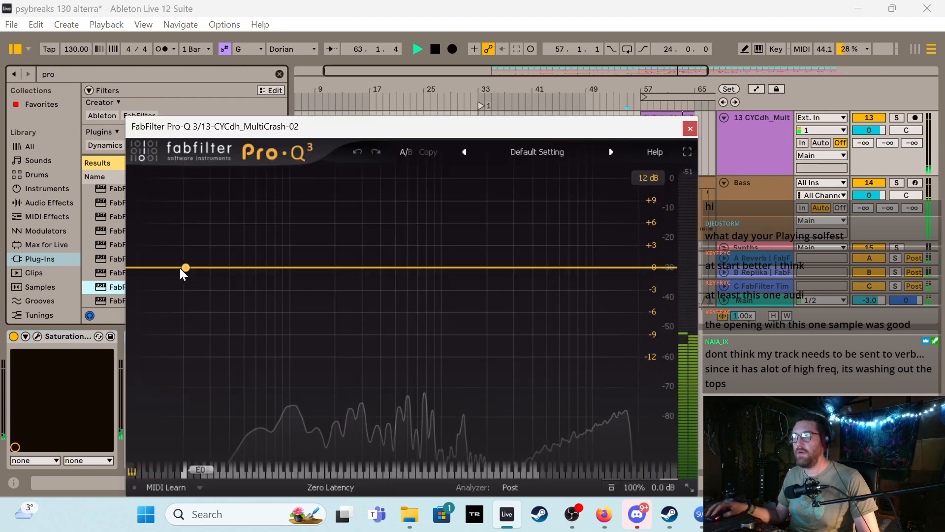
{"action": "left_click_drag", "start_coordinate": [155, 267], "coordinate": [494, 266]}
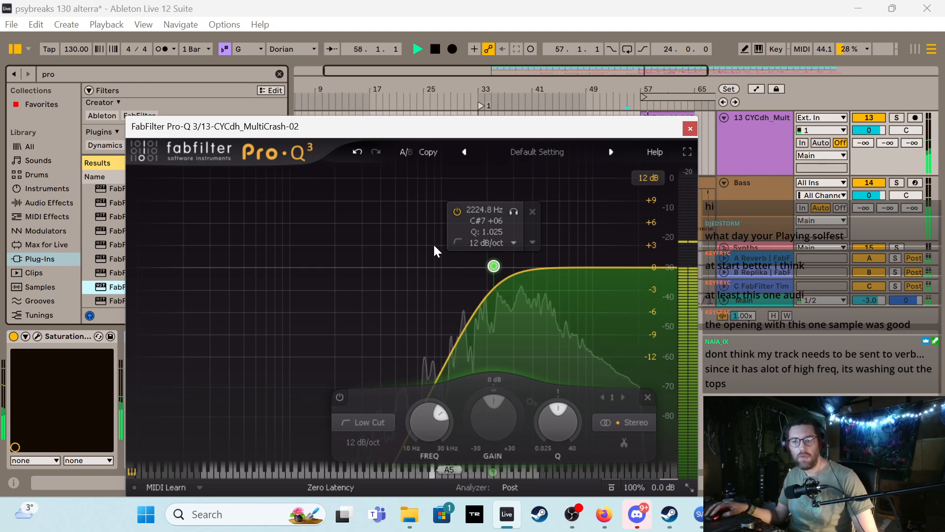
{"action": "left_click", "coordinate": [690, 129]}
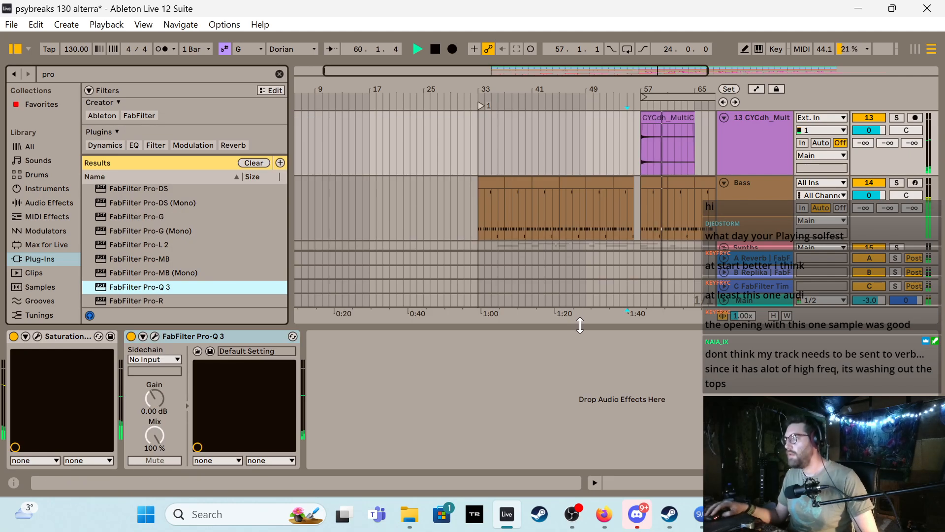
Set the A Reverb send of track 22 AltAlbum to -inf and delete that send's automation
{"action": "left_click_drag", "start_coordinate": [580, 327], "coordinate": [580, 362]}
{"action": "scroll", "coordinate": [615, 293], "scroll_direction": "down", "scroll_amount": 3}
{"action": "scroll", "coordinate": [621, 290], "scroll_direction": "down", "scroll_amount": 15}
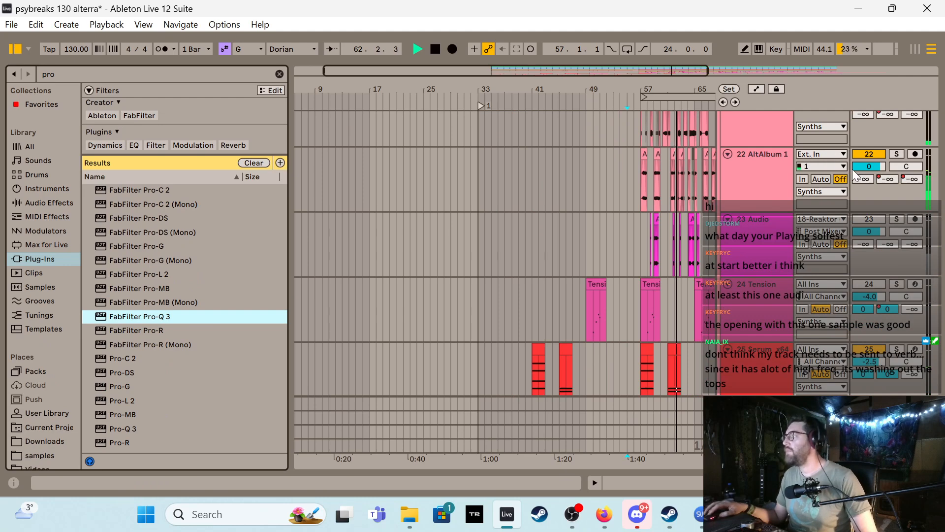
{"action": "left_click_drag", "start_coordinate": [856, 181], "coordinate": [856, 236]}
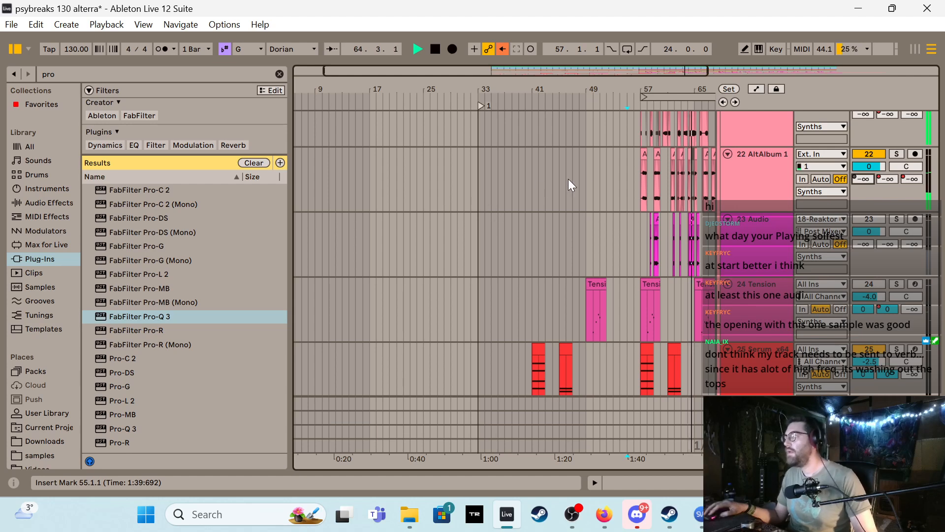
{"action": "left_click", "coordinate": [639, 175]}
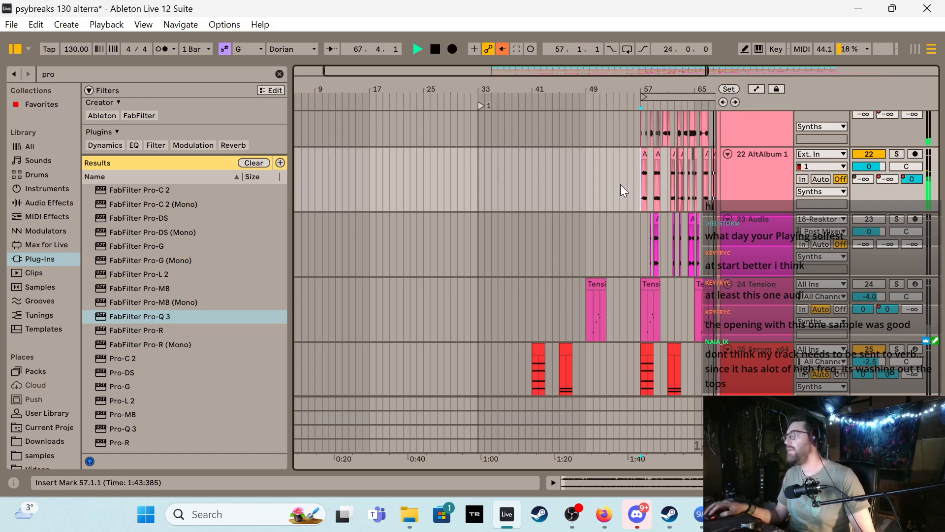
{"action": "left_click_drag", "start_coordinate": [482, 68], "coordinate": [437, 70]}
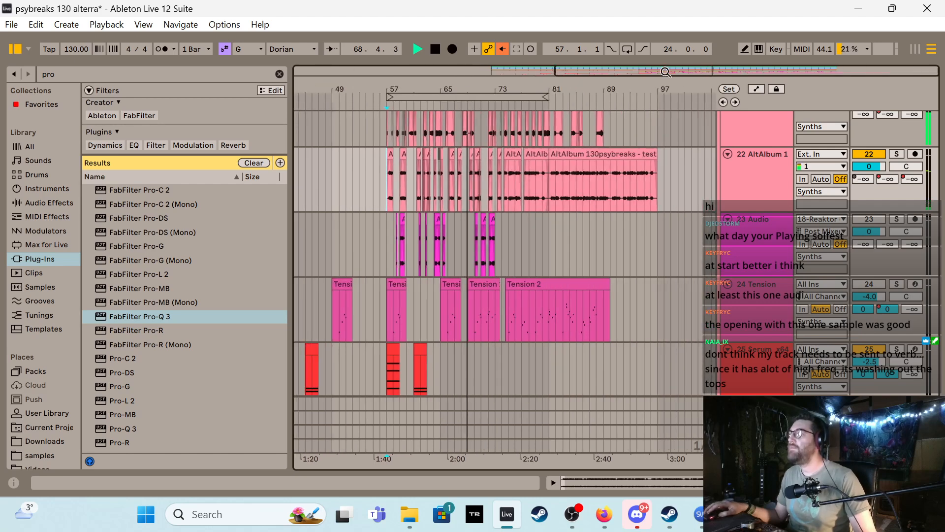
{"action": "right_click", "coordinate": [863, 180]}
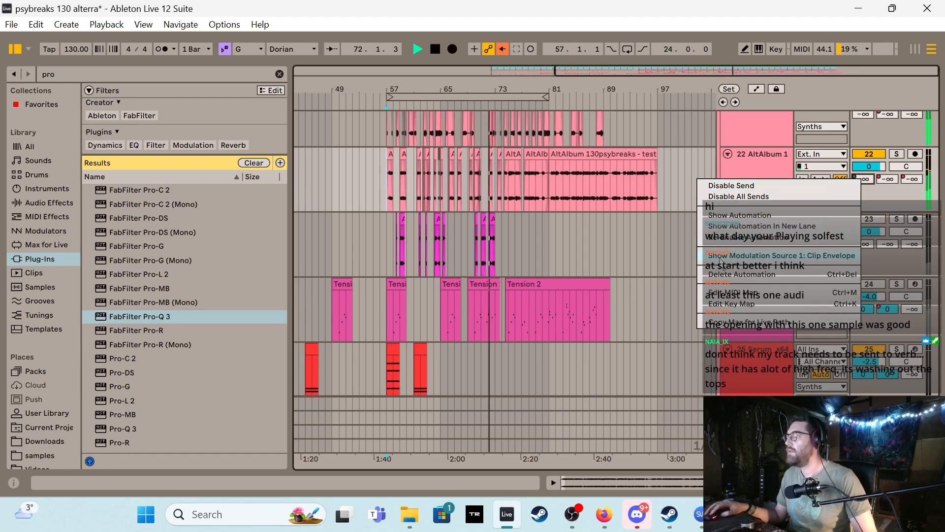
{"action": "left_click", "coordinate": [724, 275]}
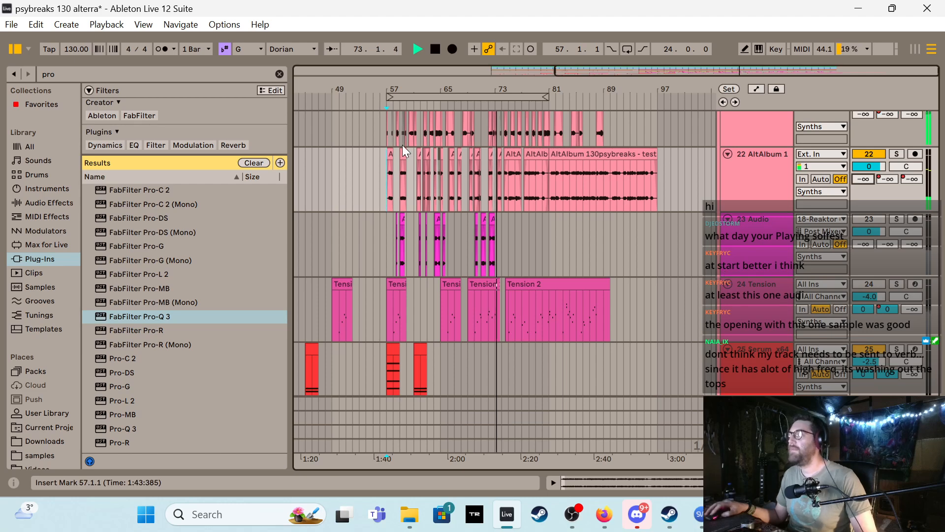
Hide the browser to widen the arrangement around tracks 20 to 24
{"action": "scroll", "coordinate": [385, 132], "scroll_direction": "up", "scroll_amount": 3}
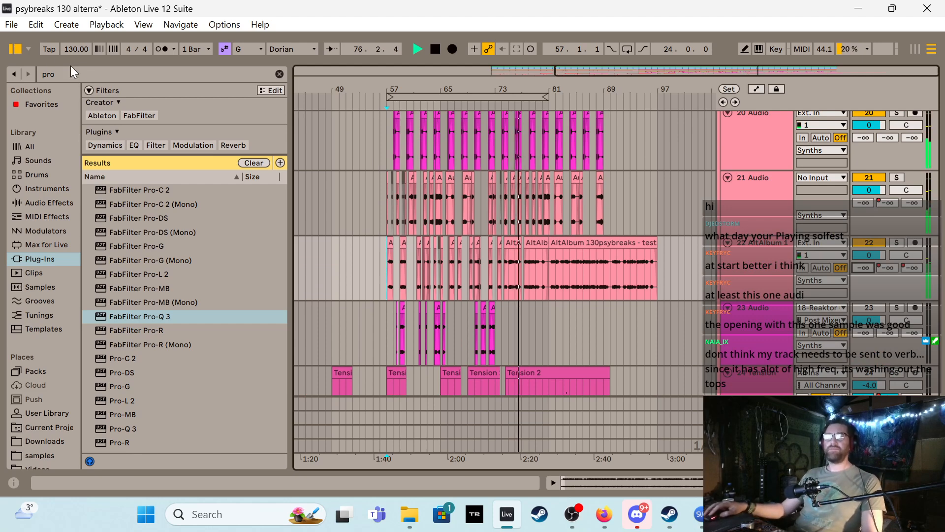
{"action": "left_click", "coordinate": [21, 51]}
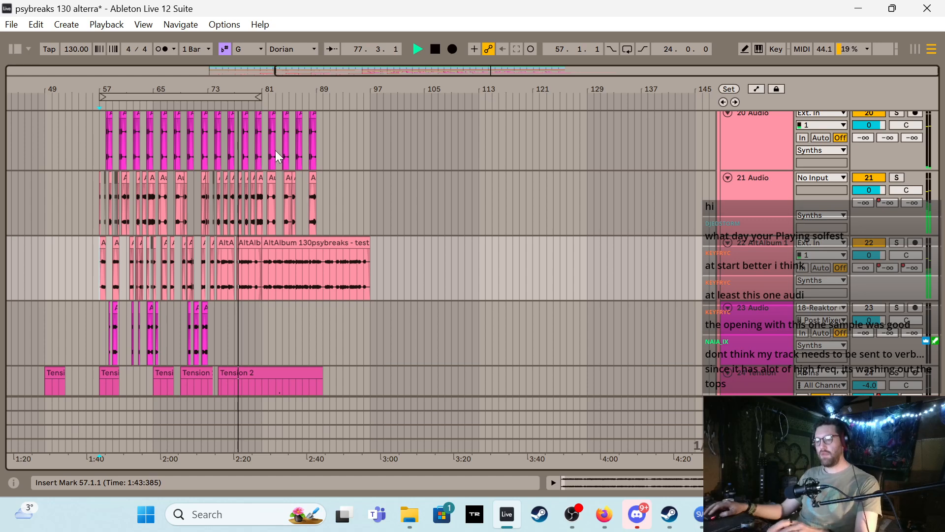
Play the arrangement from bar 55 to review the bar 57 section, stop playback and save the set
{"action": "left_click", "coordinate": [87, 149]}
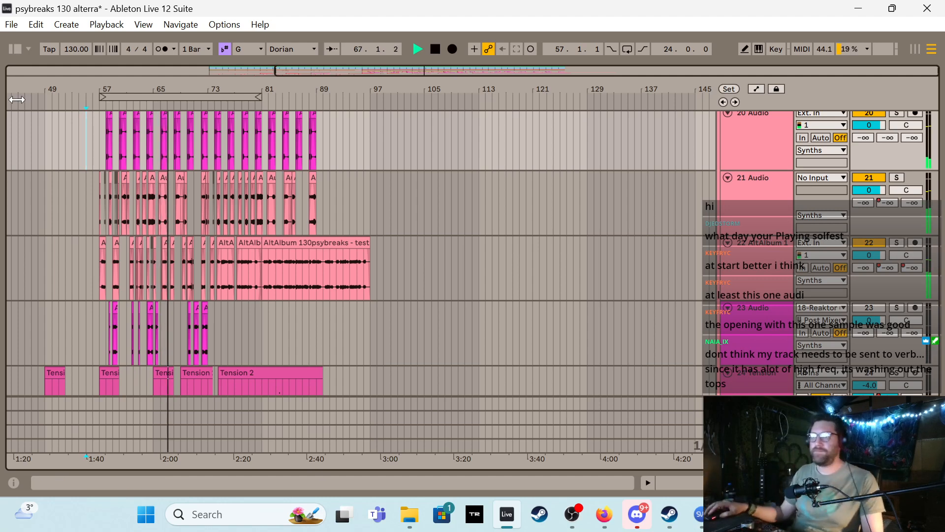
{"action": "scroll", "coordinate": [155, 205], "scroll_direction": "up", "scroll_amount": 1}
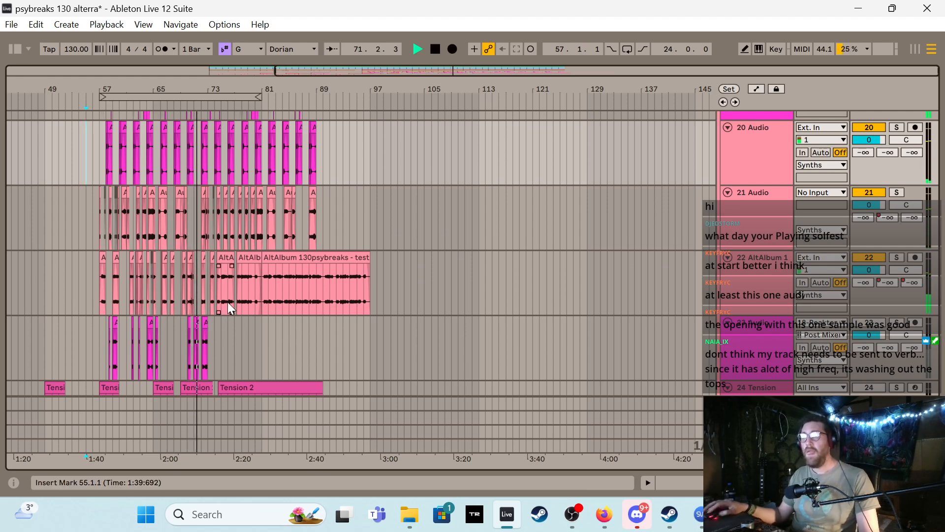
{"action": "key", "text": "space"}
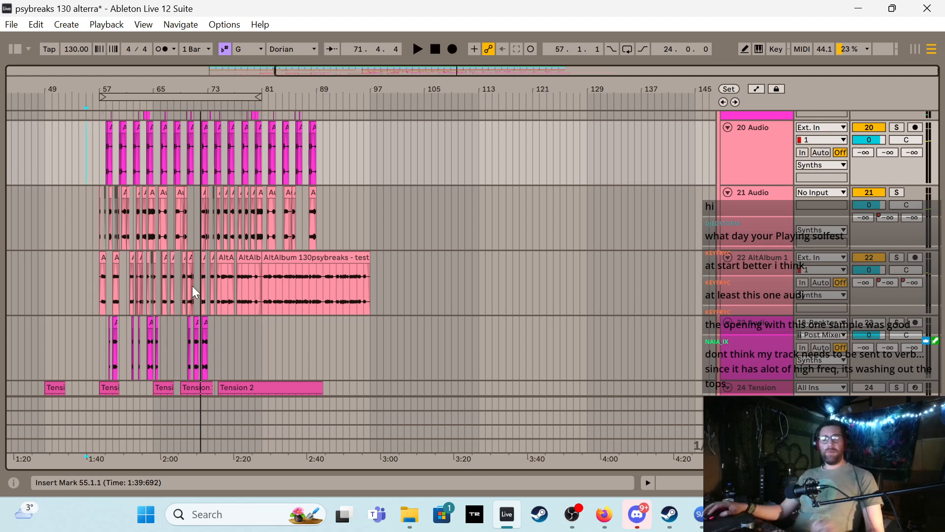
{"action": "key", "text": "ctrl+s"}
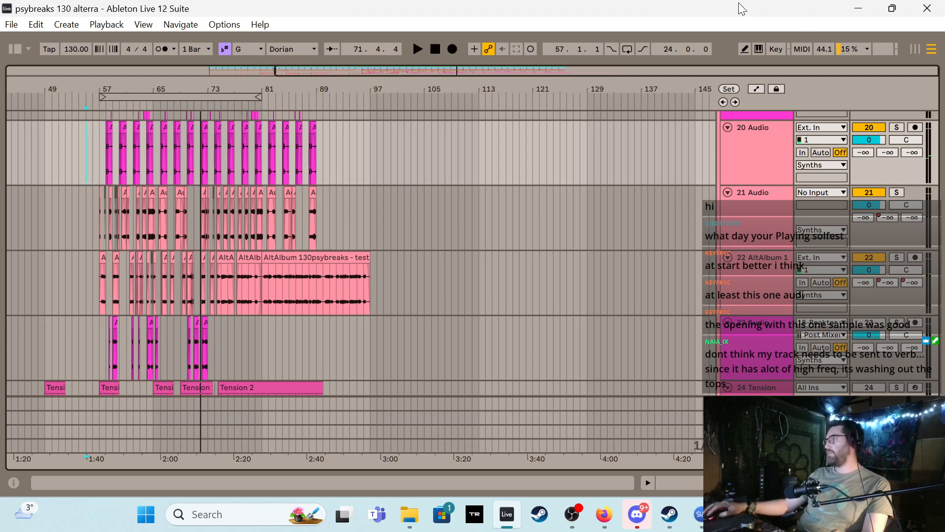
{"action": "left_click_drag", "start_coordinate": [742, 8], "coordinate": [516, 11]}
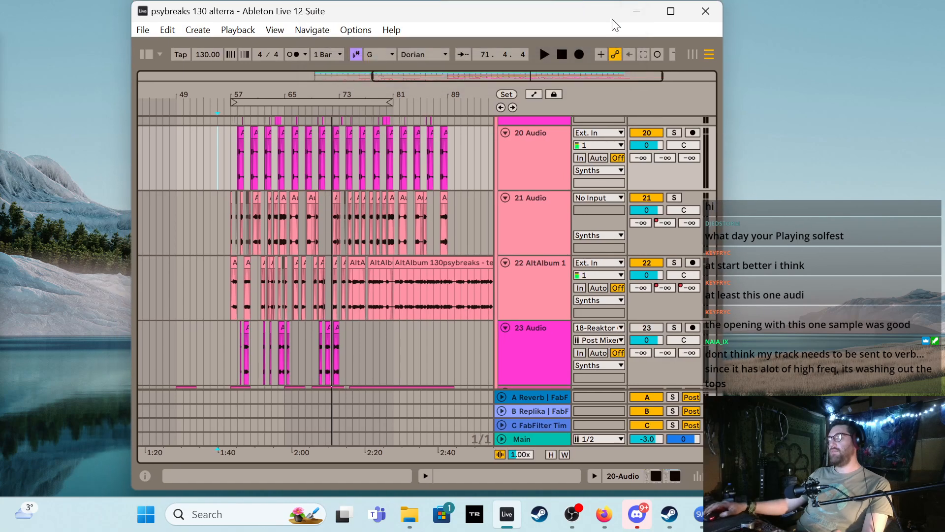
{"action": "left_click", "coordinate": [674, 17]}
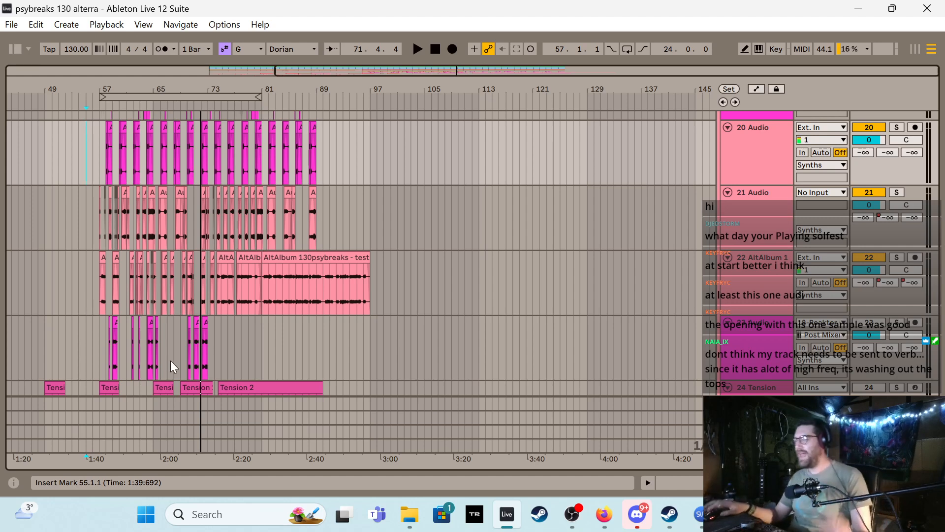
Select the time range from bar 57 to bar 81 across audio tracks 19 to 22, matching the loop length
{"action": "left_click", "coordinate": [96, 331]}
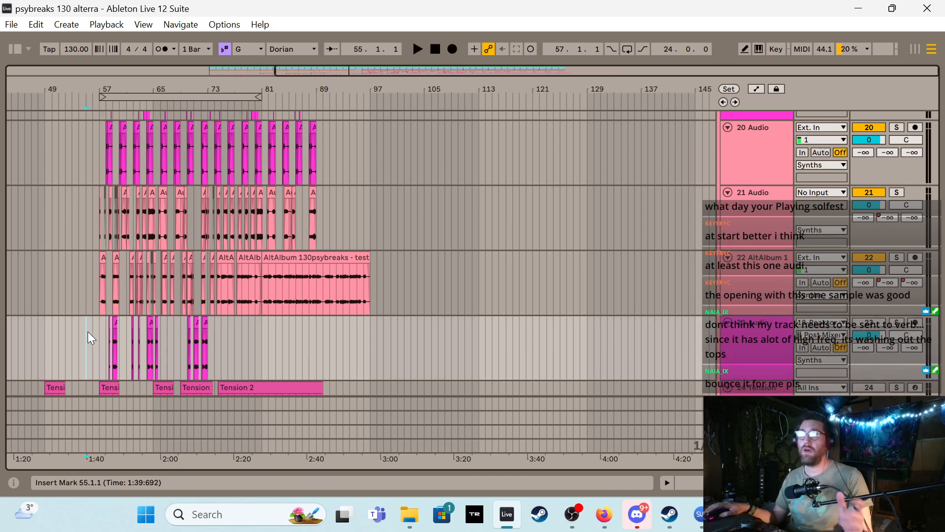
{"action": "left_click", "coordinate": [91, 331]}
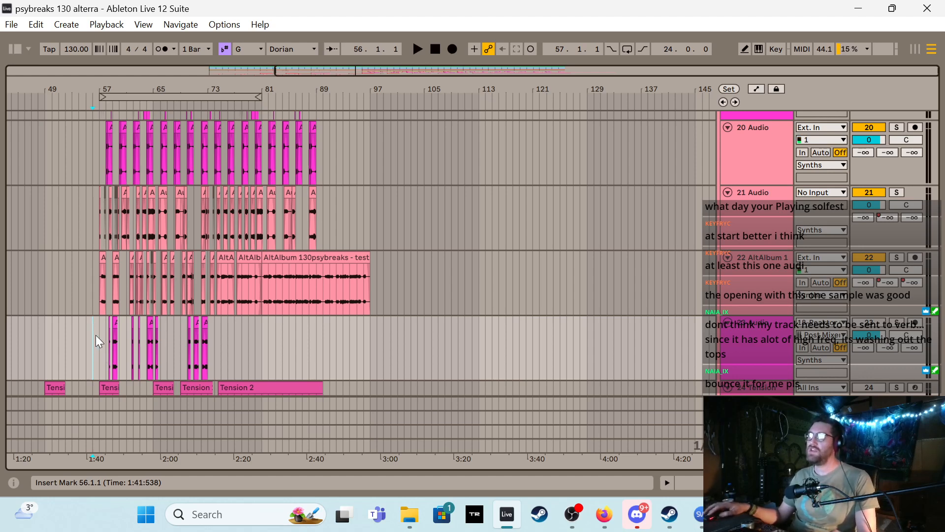
{"action": "left_click_drag", "start_coordinate": [91, 336], "coordinate": [288, 174]}
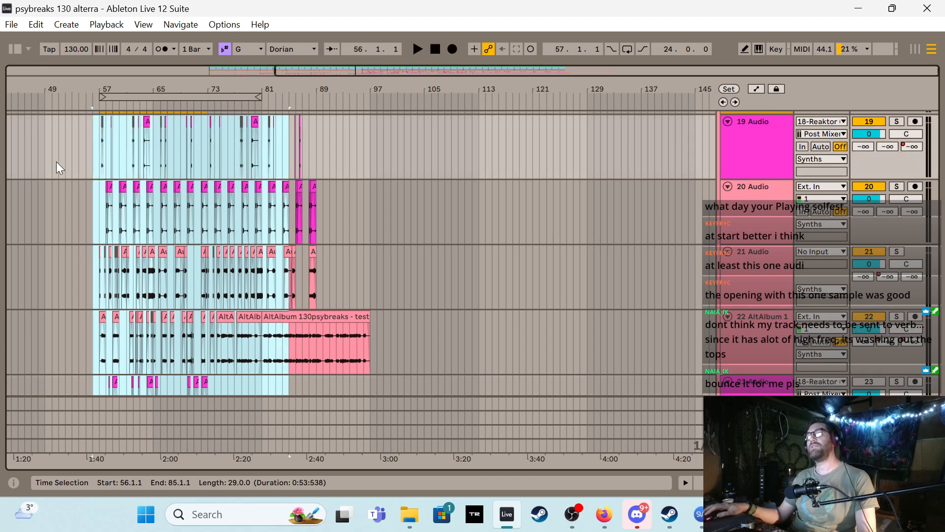
{"action": "left_click", "coordinate": [151, 98]}
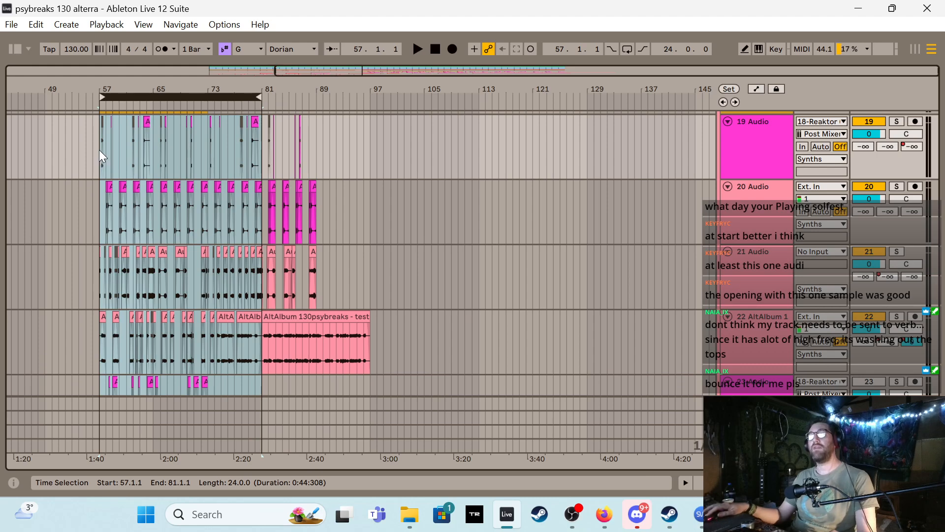
{"action": "left_click_drag", "start_coordinate": [99, 150], "coordinate": [262, 369]}
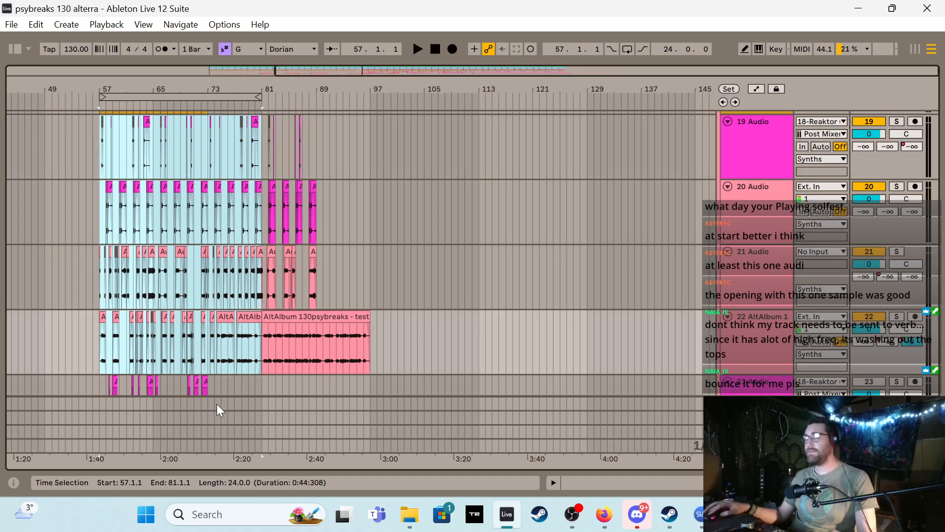